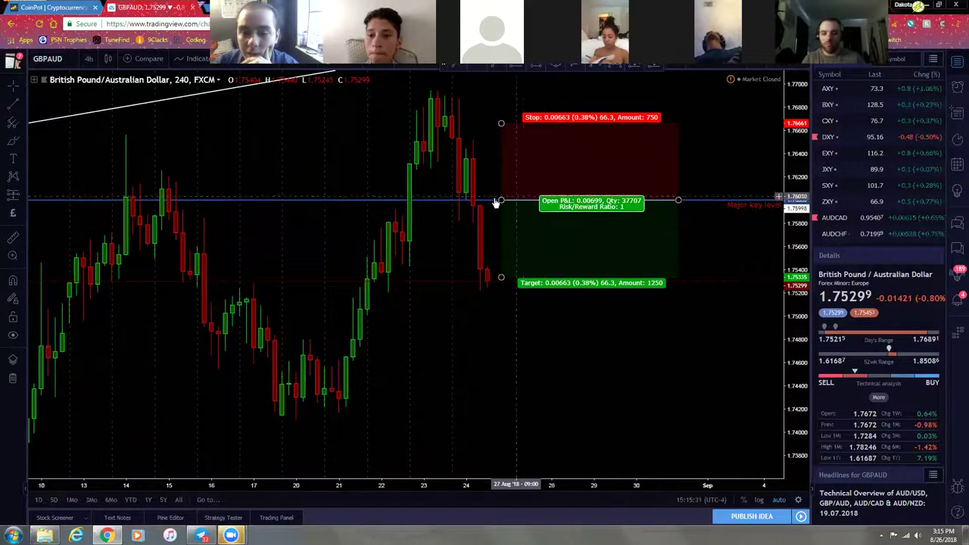
- Move the short position back to start at the 24 August candle, with its entry at the 1.76000 major key level
{"action": "left_click_drag", "start_coordinate": [480, 197], "coordinate": [474, 202]}
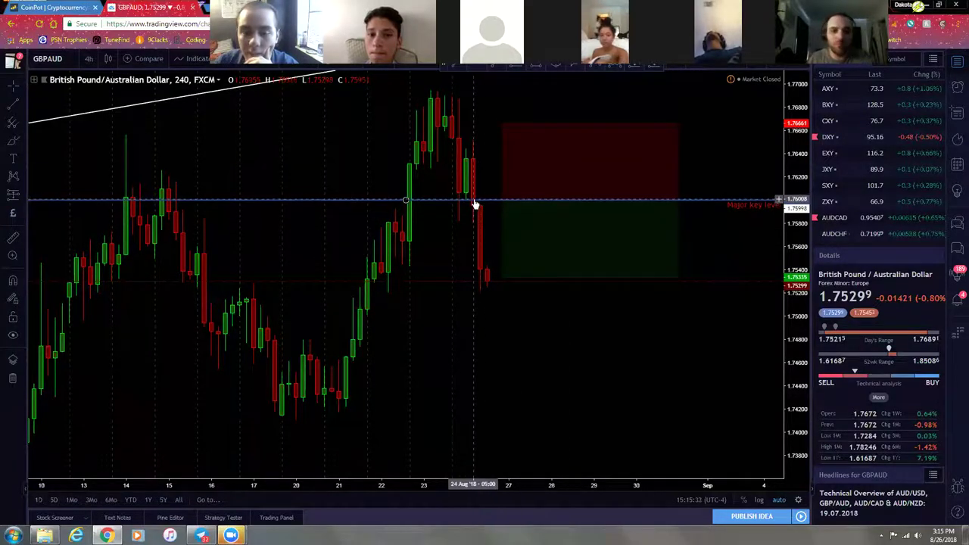
{"action": "left_click", "coordinate": [539, 182]}
{"action": "left_click_drag", "start_coordinate": [539, 182], "coordinate": [542, 183]}
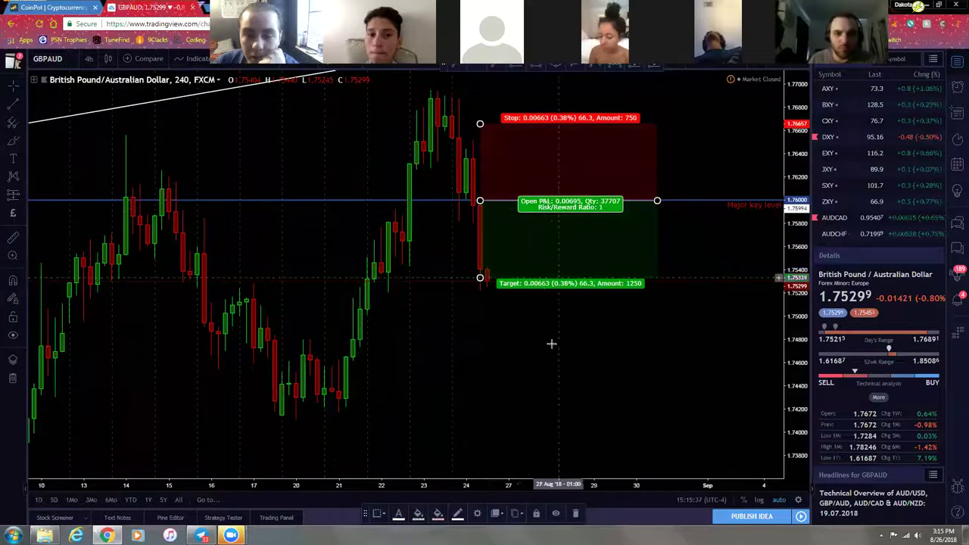
- Draw a horizontal trend line across the 23 August swing highs at about 1.7688
{"action": "left_click_drag", "start_coordinate": [468, 349], "coordinate": [505, 353]}
{"action": "scroll", "coordinate": [507, 353], "scroll_direction": "down", "scroll_amount": 2}
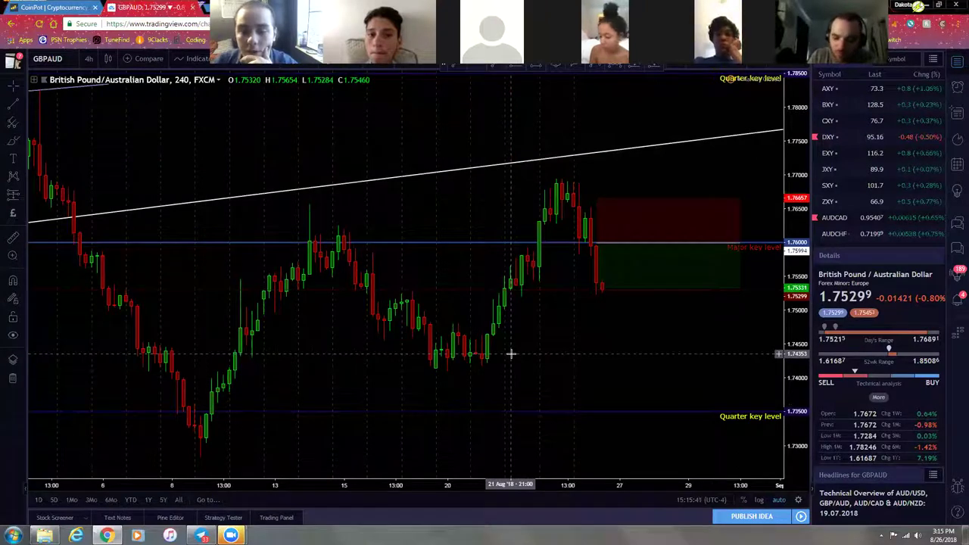
{"action": "scroll", "coordinate": [511, 353], "scroll_direction": "up", "scroll_amount": 1}
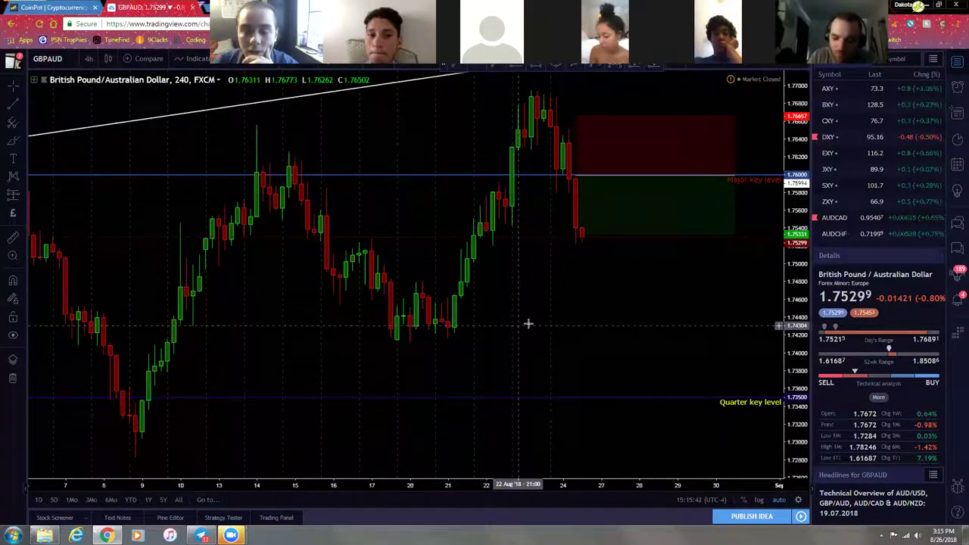
{"action": "left_click", "coordinate": [23, 107]}
{"action": "left_click", "coordinate": [61, 109]}
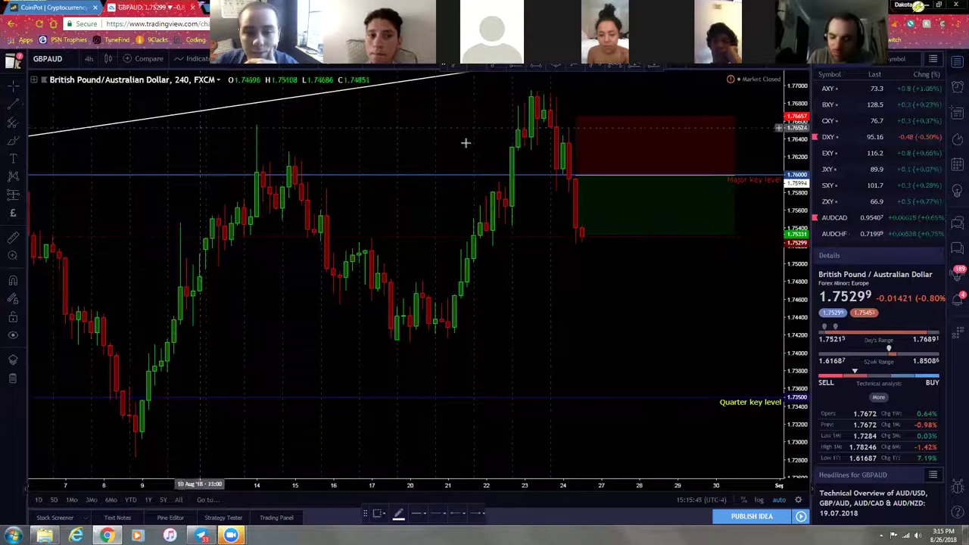
{"action": "left_click", "coordinate": [473, 97]}
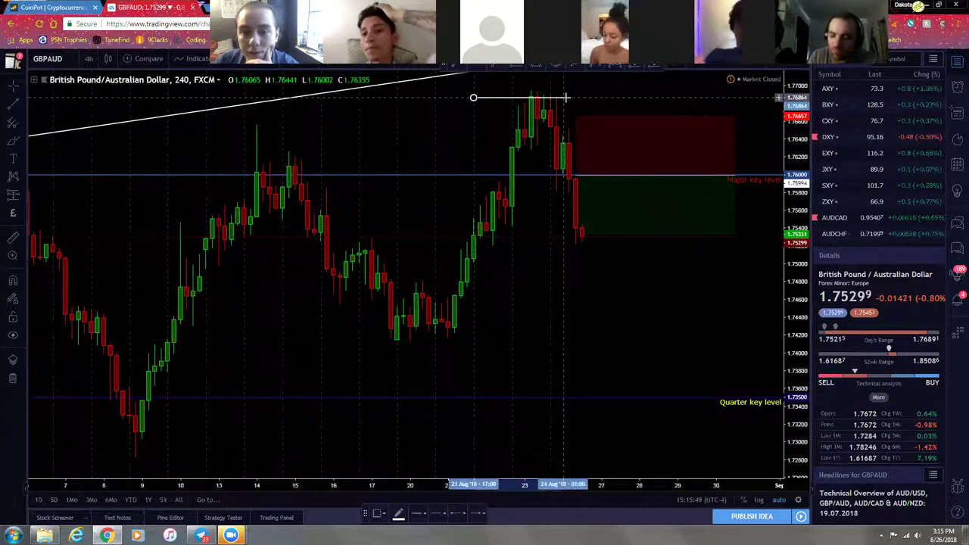
{"action": "left_click", "coordinate": [574, 97]}
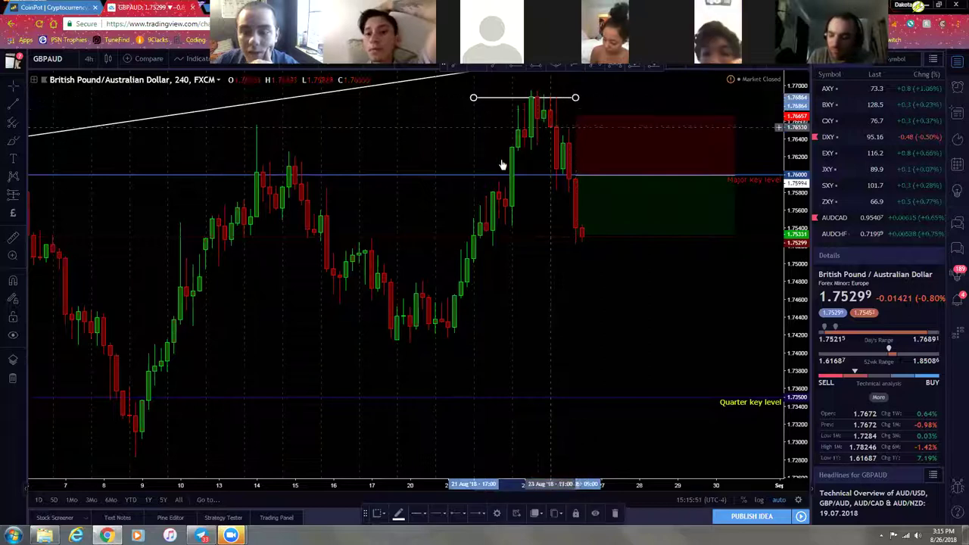
{"action": "scroll", "coordinate": [439, 108], "scroll_direction": "up", "scroll_amount": 2}
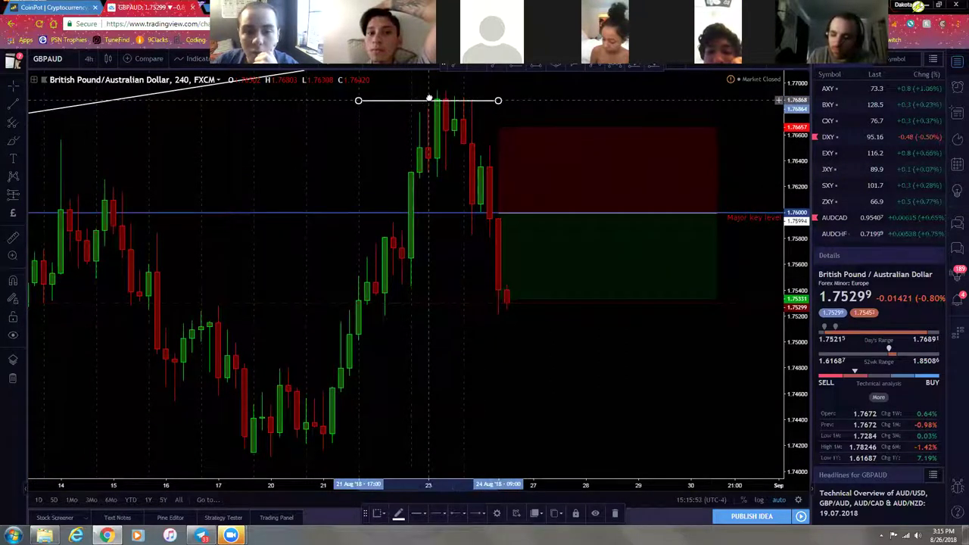
{"action": "left_click_drag", "start_coordinate": [429, 99], "coordinate": [438, 98]}
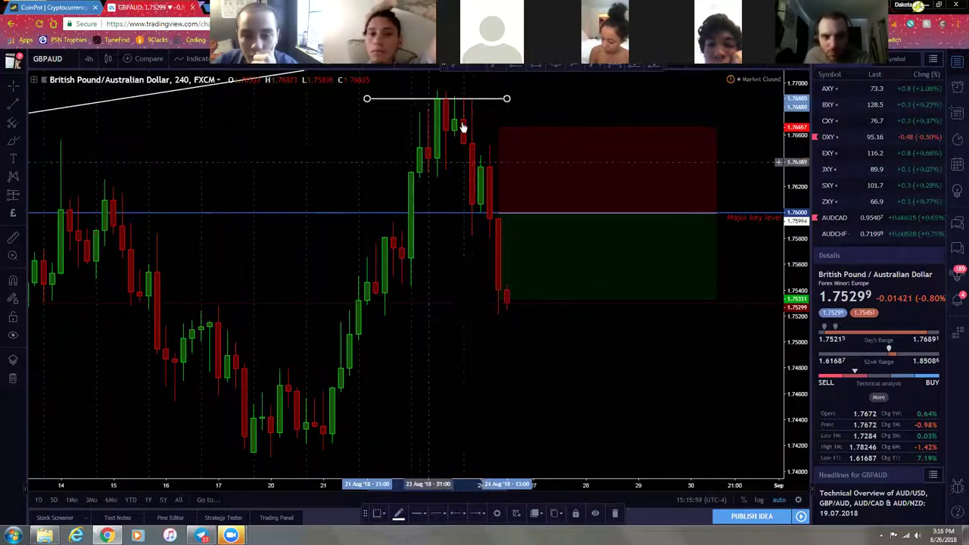
- Raise the short position's stop above the swing-high line to about 1.76982
{"action": "left_click", "coordinate": [499, 129]}
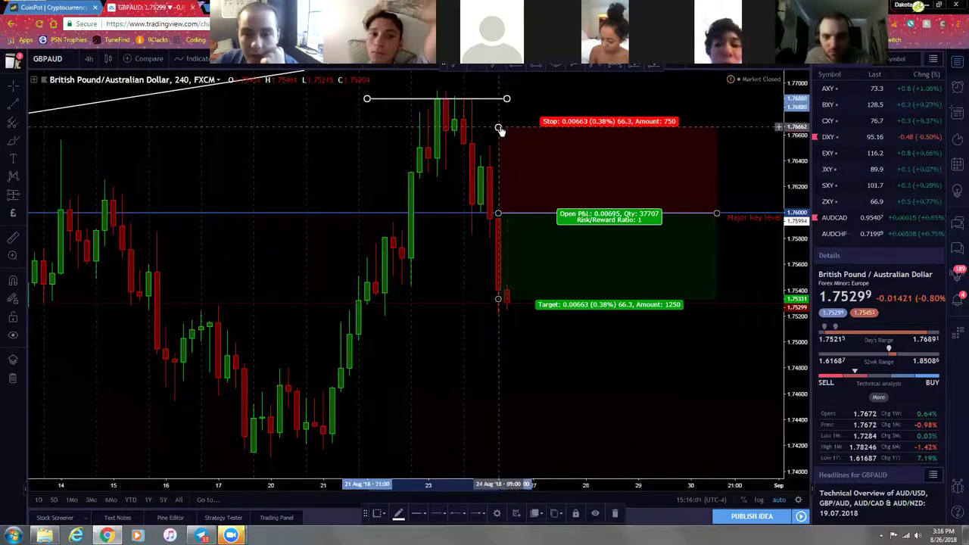
{"action": "left_click_drag", "start_coordinate": [499, 127], "coordinate": [499, 88]}
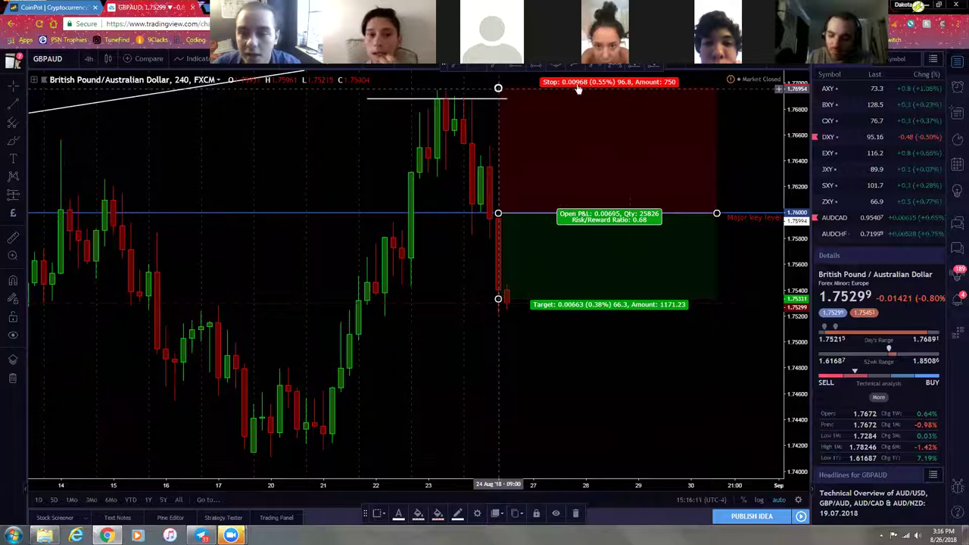
{"action": "left_click_drag", "start_coordinate": [499, 87], "coordinate": [494, 85]}
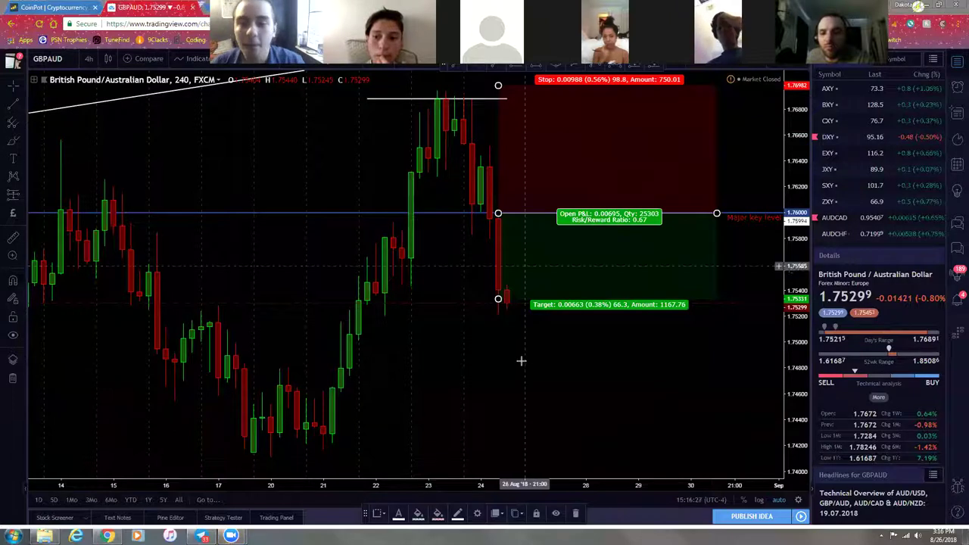
{"action": "left_click", "coordinate": [560, 390]}
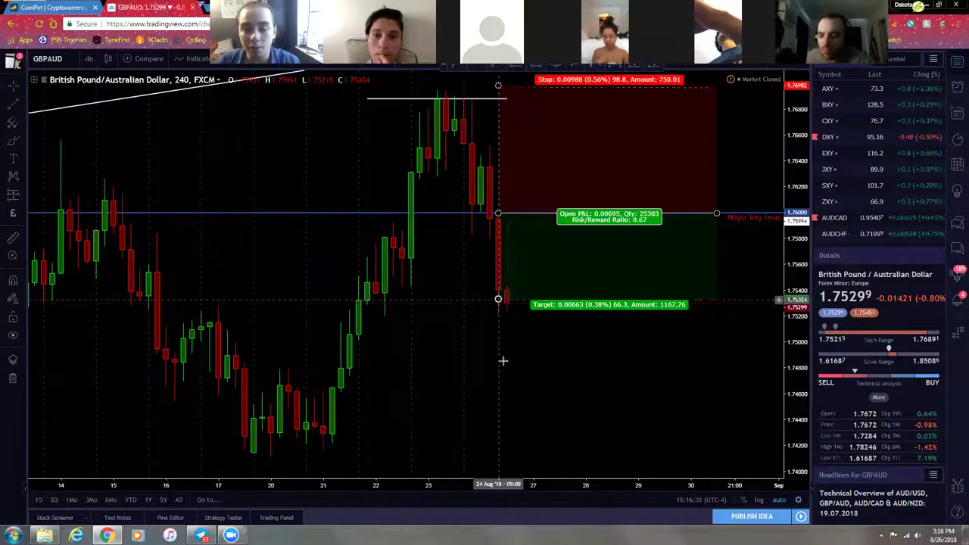
- Place a long position at the 21 August candle with entry at about 1.74638 and its stop at about 1.74068
{"action": "left_click", "coordinate": [25, 195]}
{"action": "left_click", "coordinate": [60, 197]}
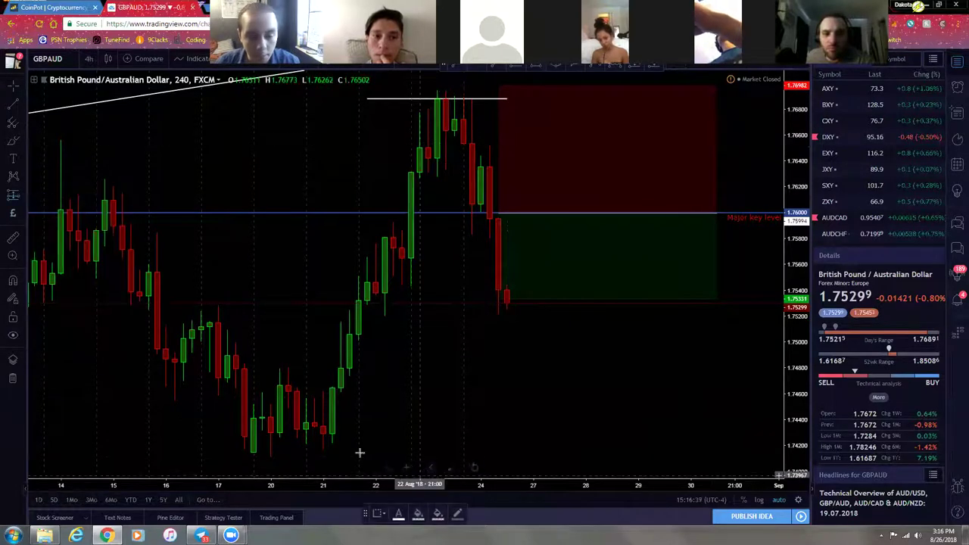
{"action": "left_click", "coordinate": [339, 389]}
{"action": "left_click_drag", "start_coordinate": [340, 463], "coordinate": [340, 462]}
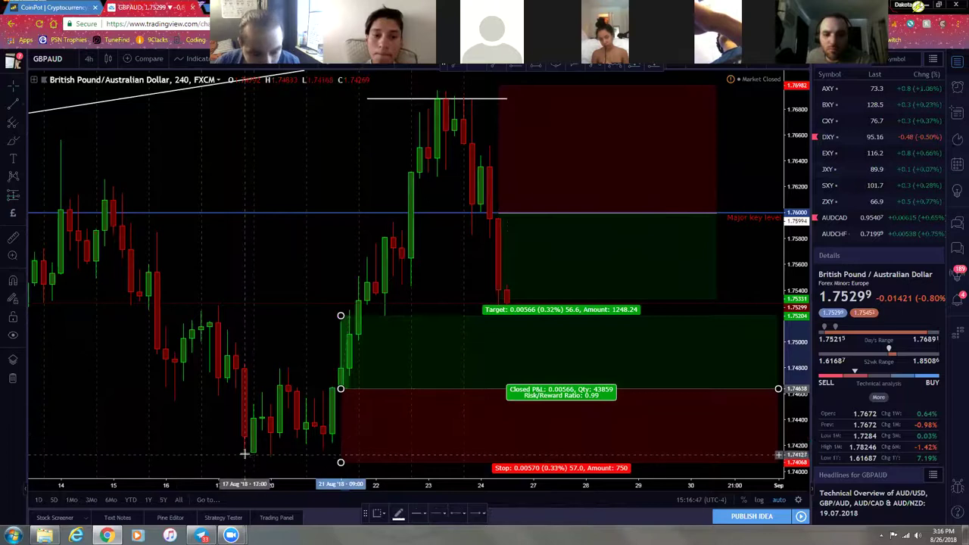
- Draw a near-horizontal trend line under the 17 to 21 August swing lows at about 1.7415
{"action": "left_click", "coordinate": [237, 454]}
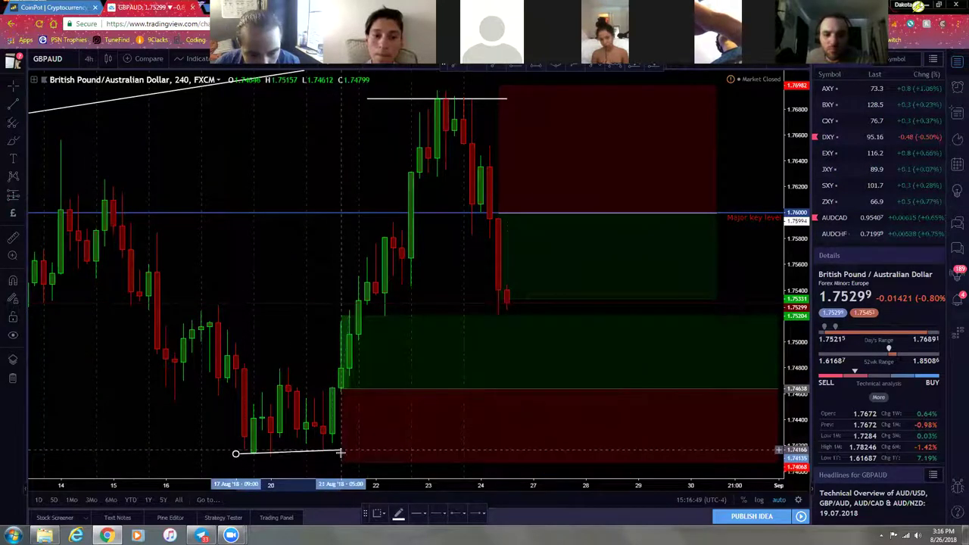
{"action": "left_click", "coordinate": [341, 455]}
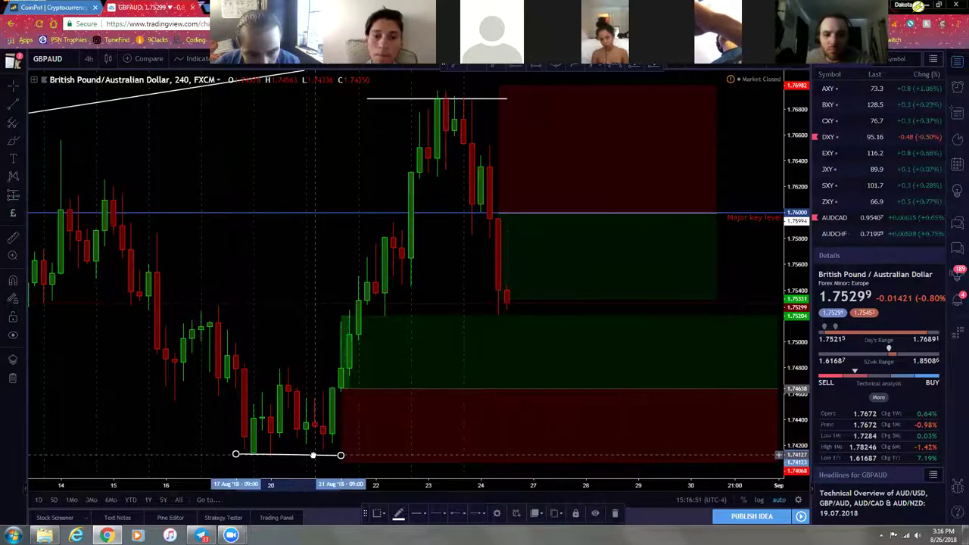
{"action": "left_click", "coordinate": [342, 459]}
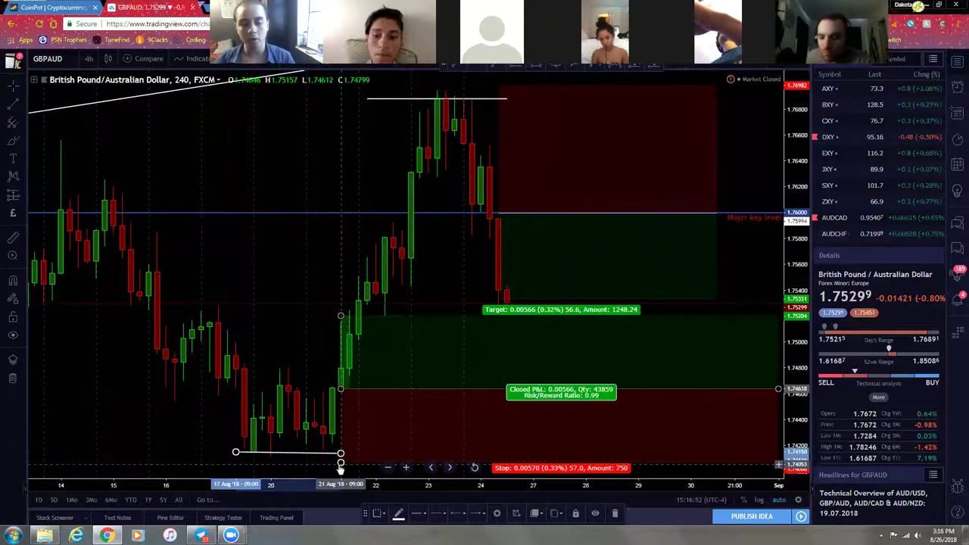
- Shorten the long position to end at about 23 August and the short position to end at about 28 August
{"action": "left_click", "coordinate": [780, 391]}
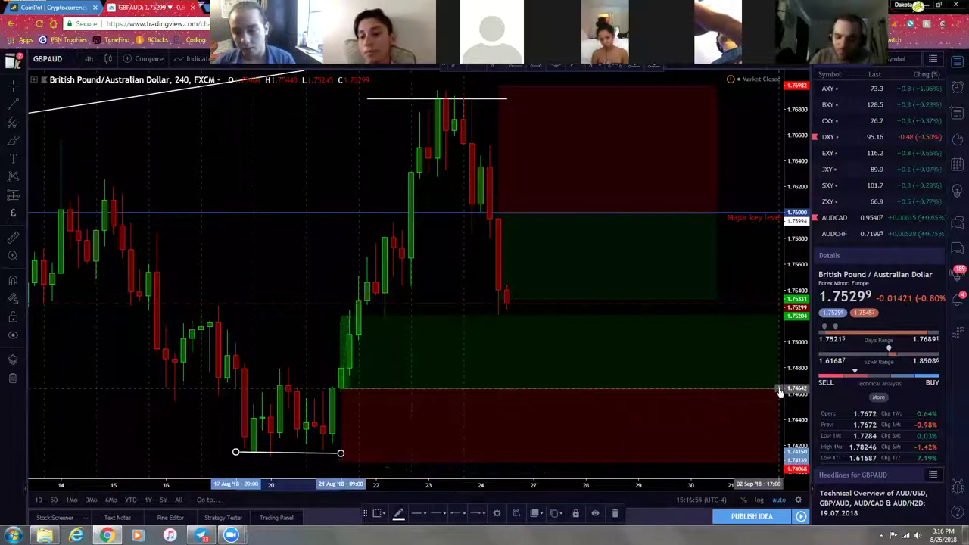
{"action": "left_click", "coordinate": [779, 386]}
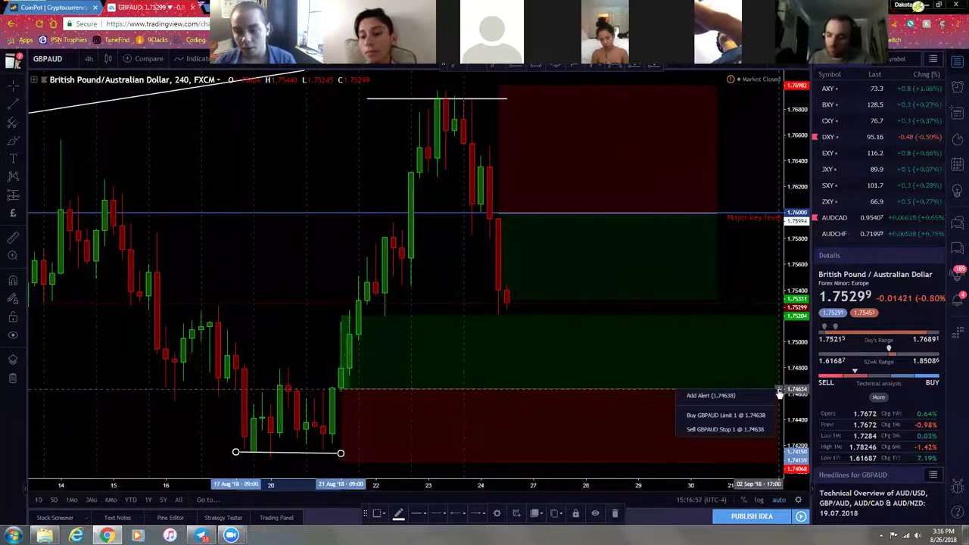
{"action": "left_click", "coordinate": [641, 389]}
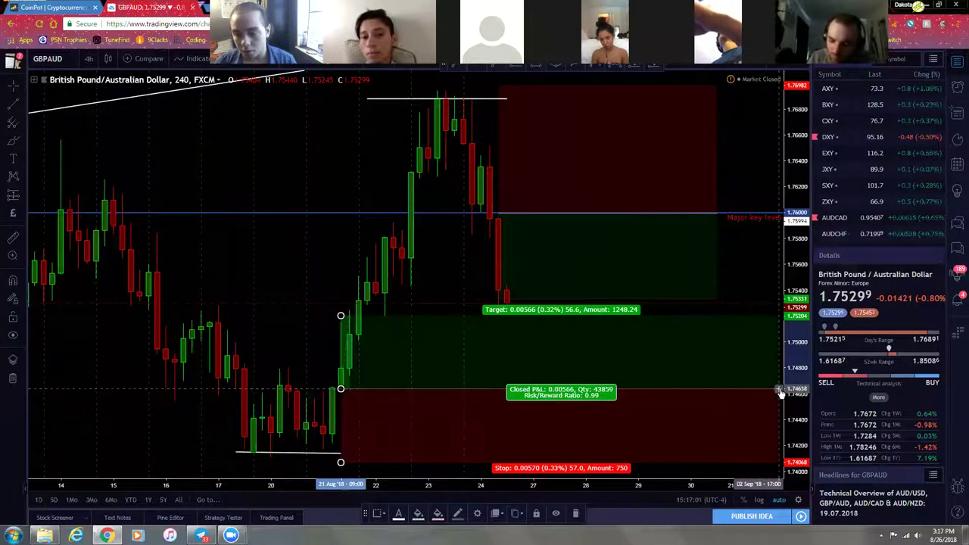
{"action": "left_click", "coordinate": [780, 390]}
{"action": "scroll", "coordinate": [720, 394], "scroll_direction": "right", "scroll_amount": 2}
{"action": "left_click", "coordinate": [691, 383]}
{"action": "left_click_drag", "start_coordinate": [690, 383], "coordinate": [523, 389]}
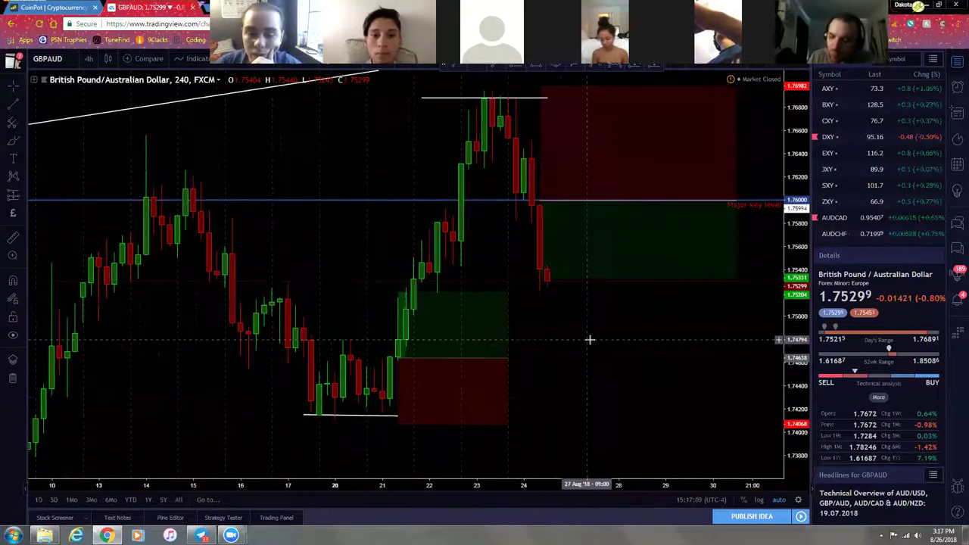
{"action": "left_click_drag", "start_coordinate": [736, 218], "coordinate": [618, 215]}
{"action": "left_click", "coordinate": [538, 390]}
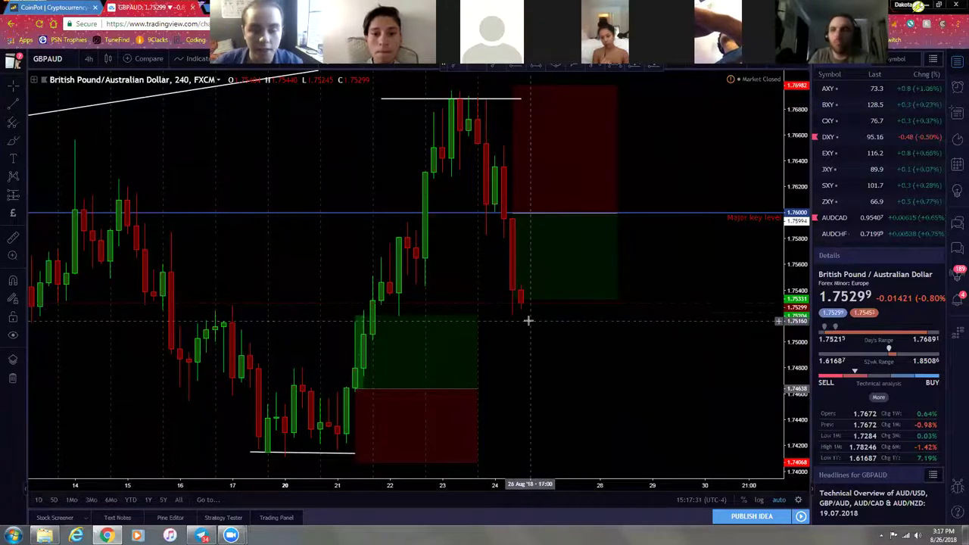
- Delete the long and short positions together with the trend lines at the swing lows and swing highs
{"action": "scroll", "coordinate": [553, 326], "scroll_direction": "down", "scroll_amount": 1}
{"action": "left_click", "coordinate": [454, 369]}
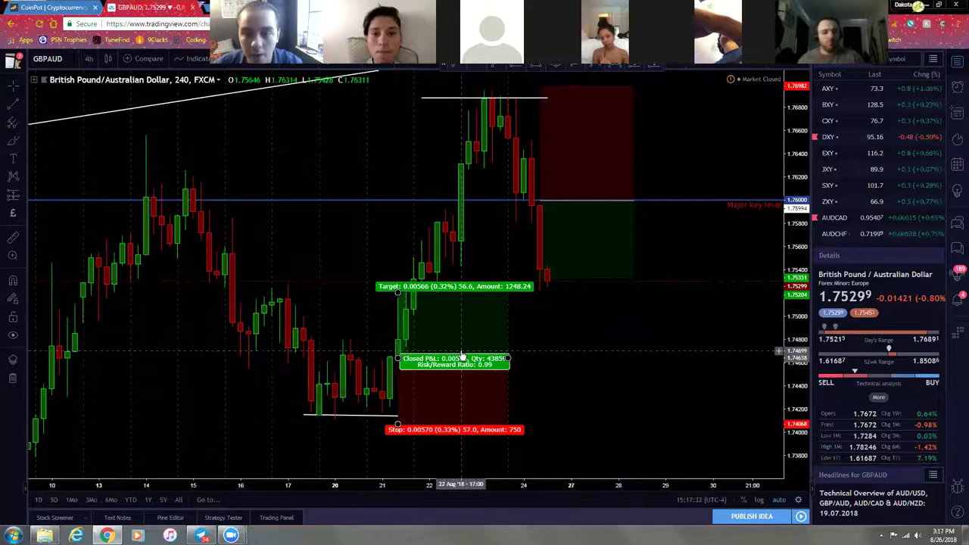
{"action": "left_click", "coordinate": [370, 422]}
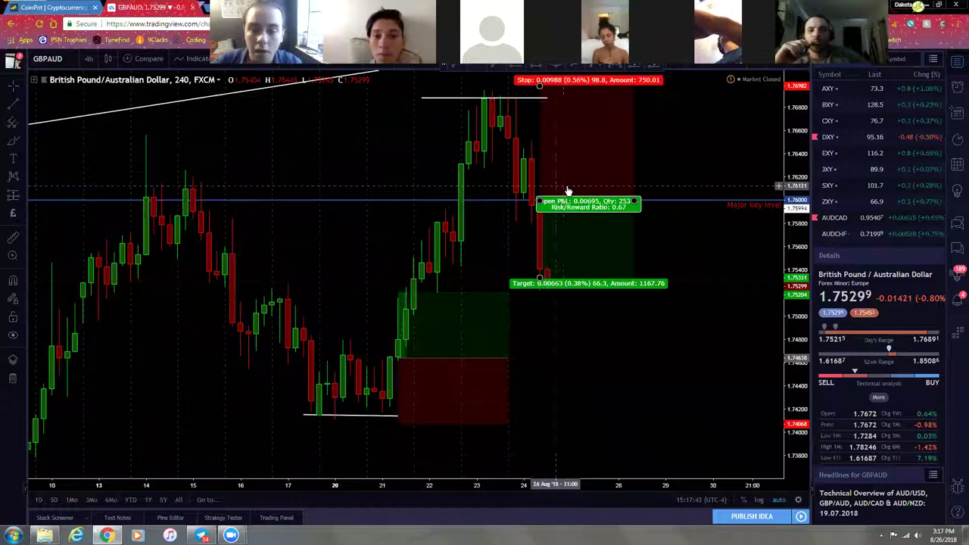
{"action": "left_click", "coordinate": [431, 387]}
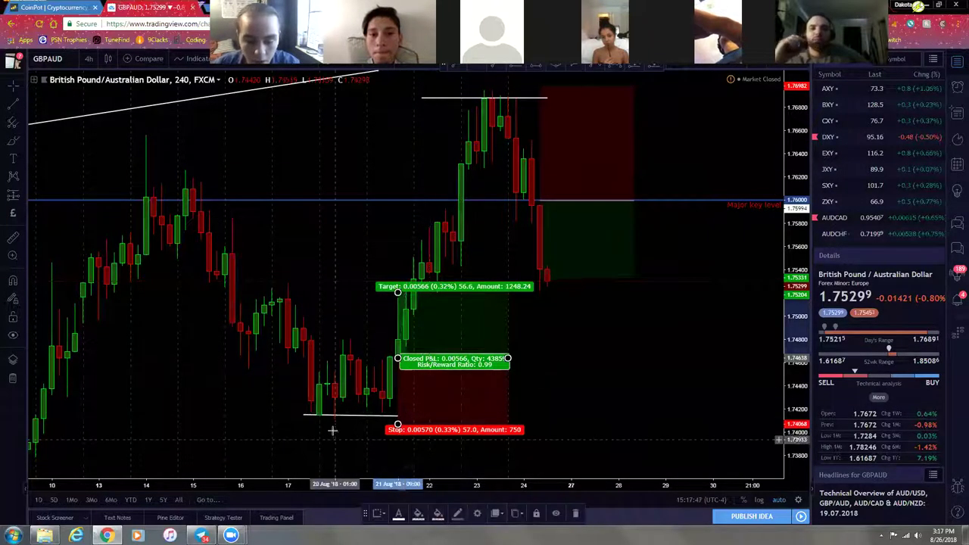
{"action": "key", "text": "Delete"}
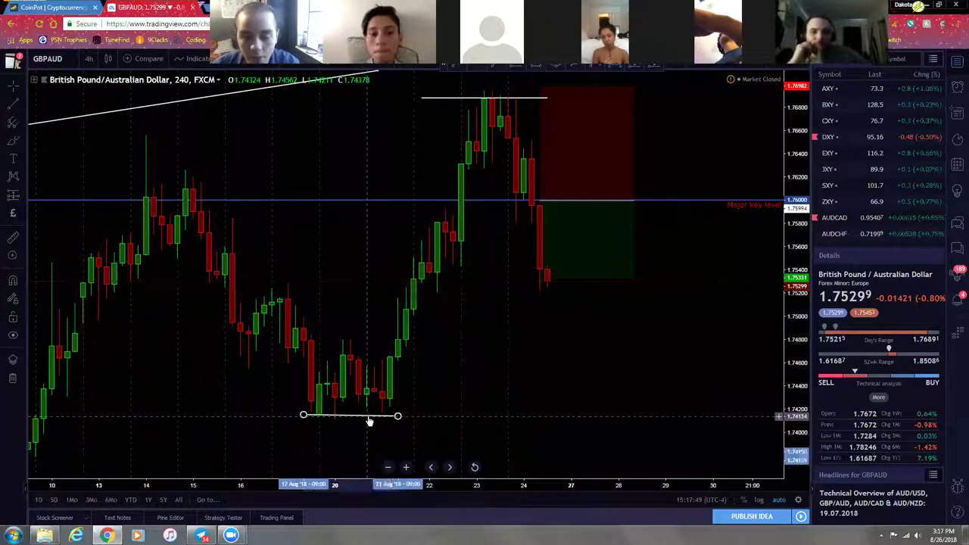
{"action": "left_click", "coordinate": [545, 119]}
{"action": "key", "text": "Delete"}
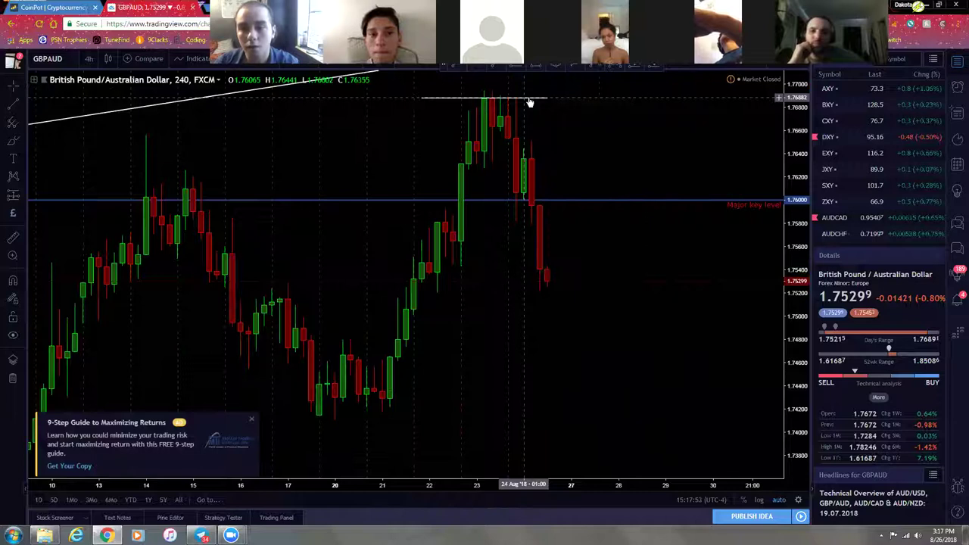
{"action": "left_click", "coordinate": [530, 102]}
{"action": "key", "text": "Delete"}
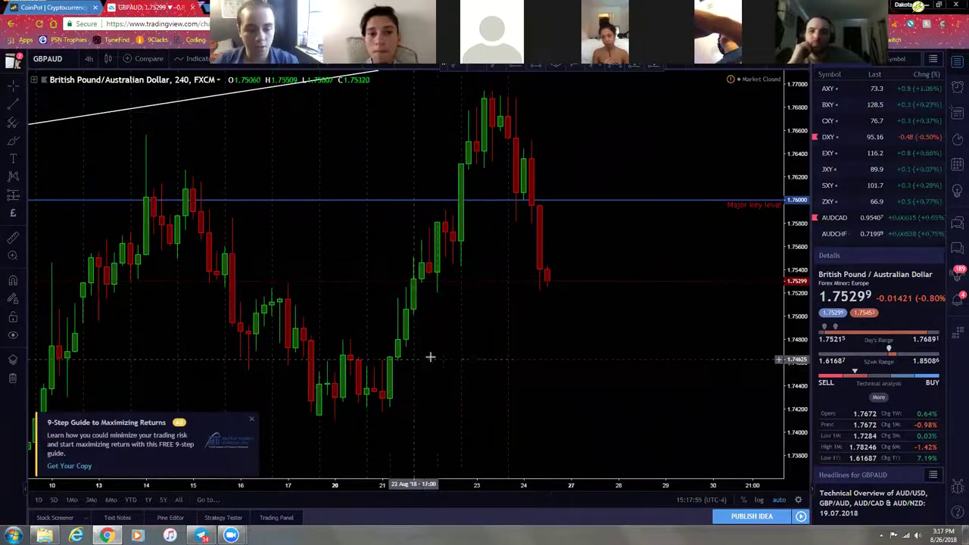
- Dismiss the advertisement and examine the August GBPAUD price action around the 1.76000 and 1.73500 key levels
{"action": "scroll", "coordinate": [280, 367], "scroll_direction": "left", "scroll_amount": 5}
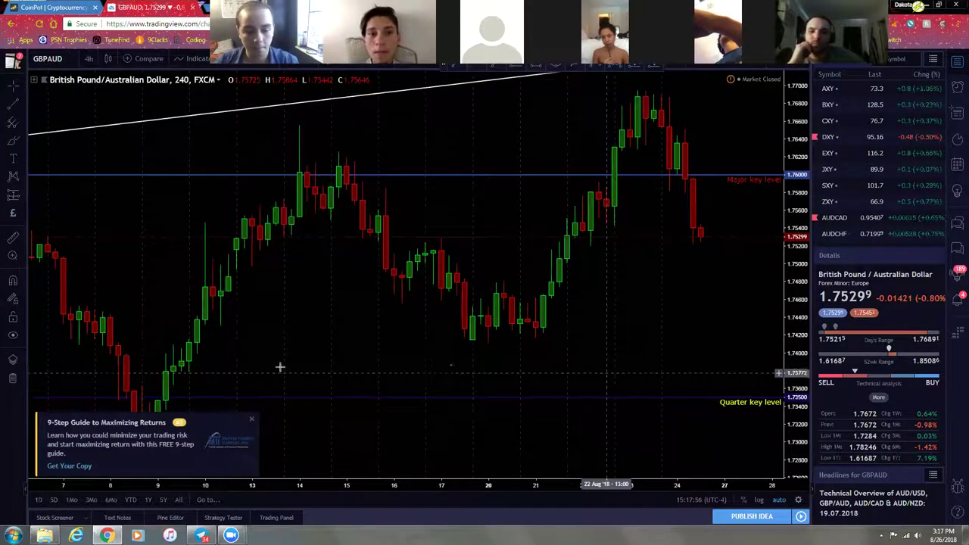
{"action": "left_click", "coordinate": [251, 418]}
{"action": "key", "text": "Escape"}
{"action": "left_click_drag", "start_coordinate": [591, 325], "coordinate": [429, 335]}
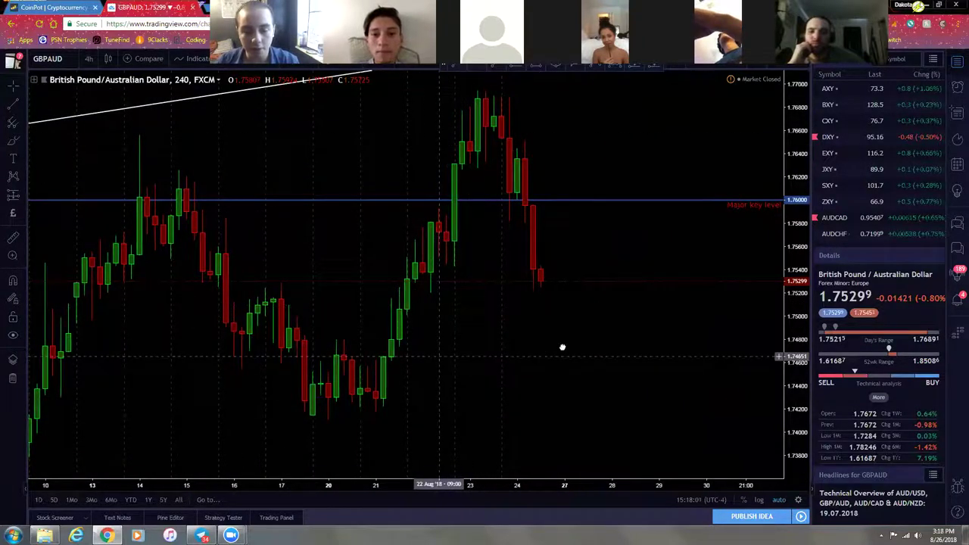
{"action": "left_click_drag", "start_coordinate": [560, 346], "coordinate": [662, 113]}
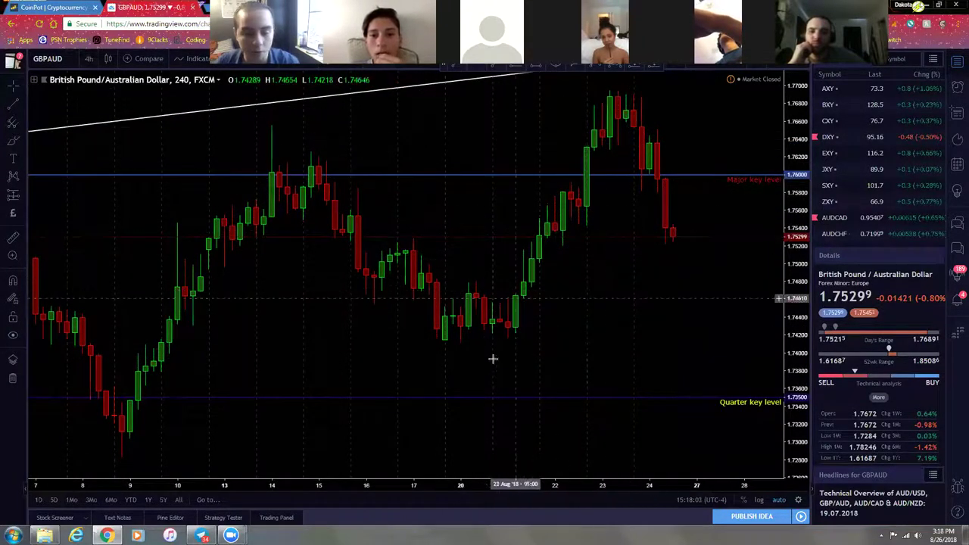
{"action": "left_click_drag", "start_coordinate": [305, 338], "coordinate": [500, 326]}
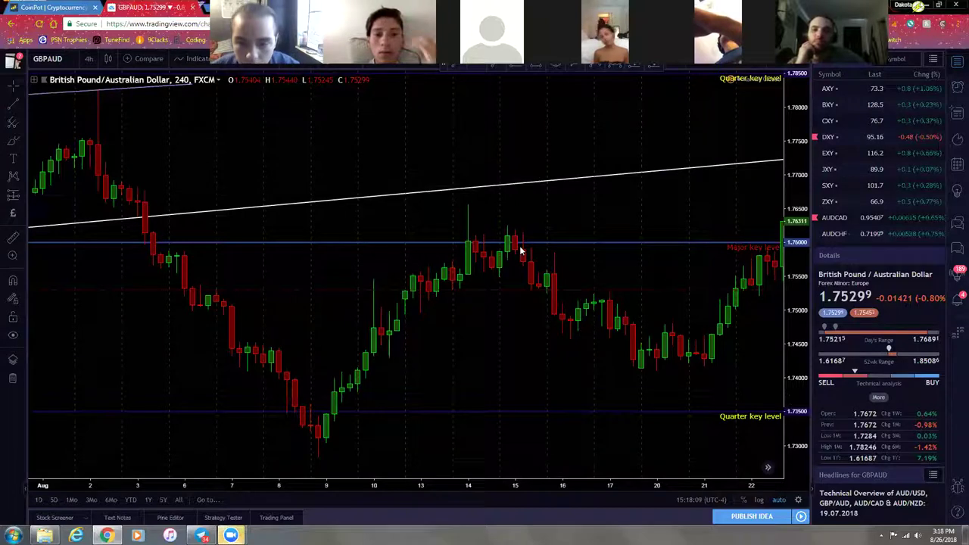
{"action": "left_click_drag", "start_coordinate": [459, 361], "coordinate": [546, 362]}
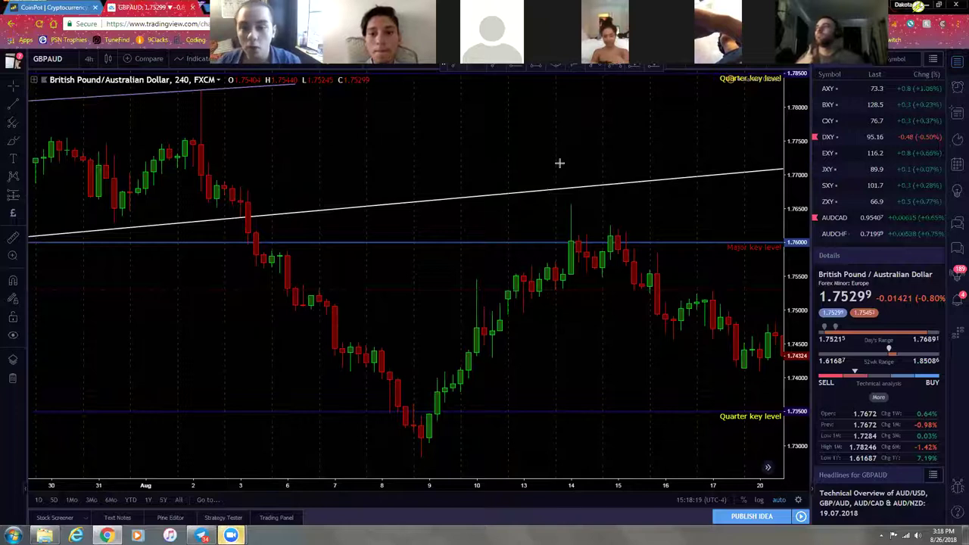
{"action": "left_click_drag", "start_coordinate": [626, 341], "coordinate": [421, 342]}
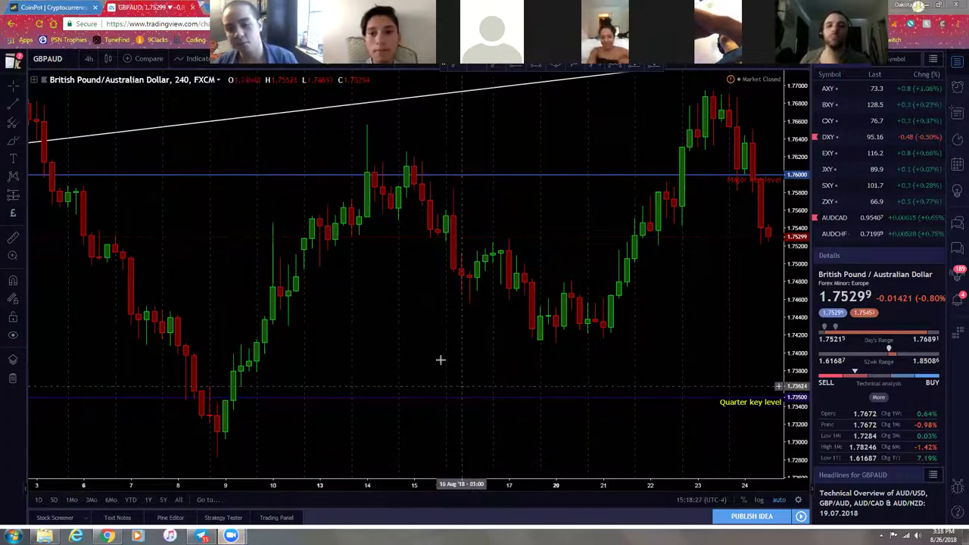
- Place a short position with its entry at the 1.78500 quarter key level on about 17 July
{"action": "left_click_drag", "start_coordinate": [469, 340], "coordinate": [385, 327]}
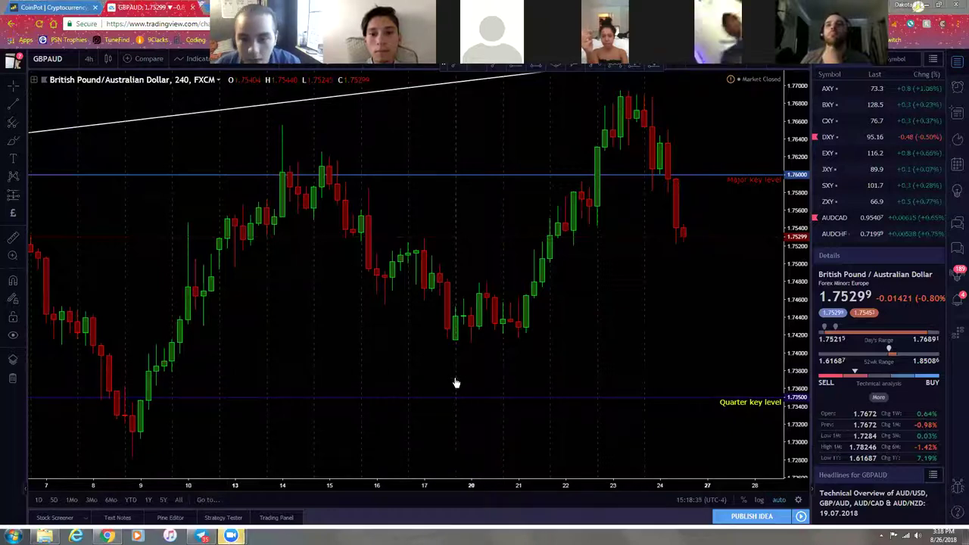
{"action": "left_click_drag", "start_coordinate": [275, 323], "coordinate": [562, 340]}
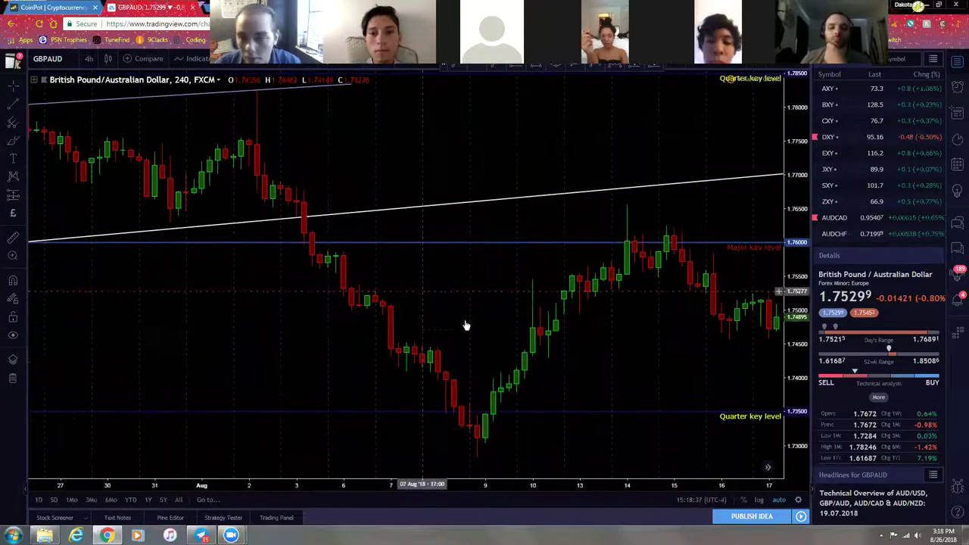
{"action": "scroll", "coordinate": [394, 345], "scroll_direction": "down", "scroll_amount": 3}
{"action": "scroll", "coordinate": [485, 333], "scroll_direction": "up", "scroll_amount": 3}
{"action": "left_click_drag", "start_coordinate": [489, 372], "coordinate": [608, 357]}
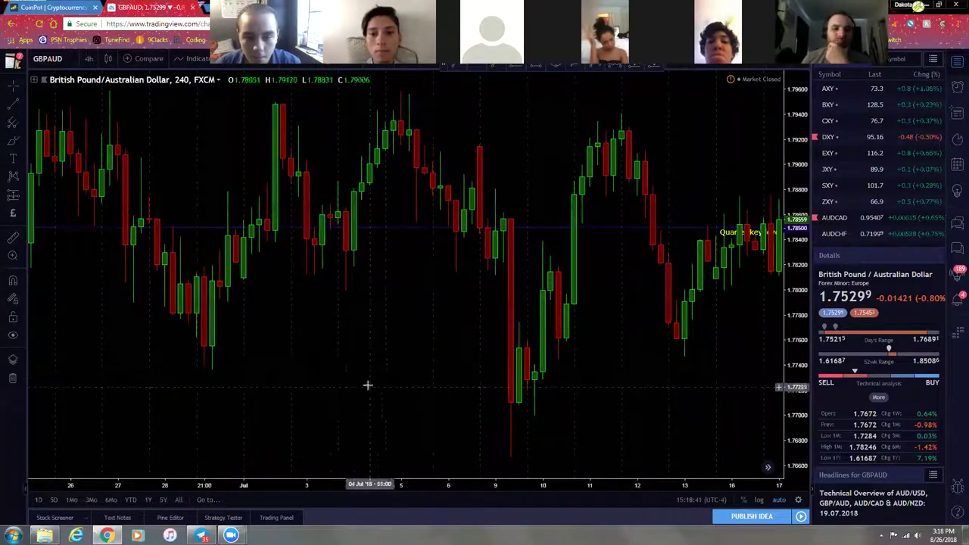
{"action": "left_click_drag", "start_coordinate": [344, 370], "coordinate": [281, 357]}
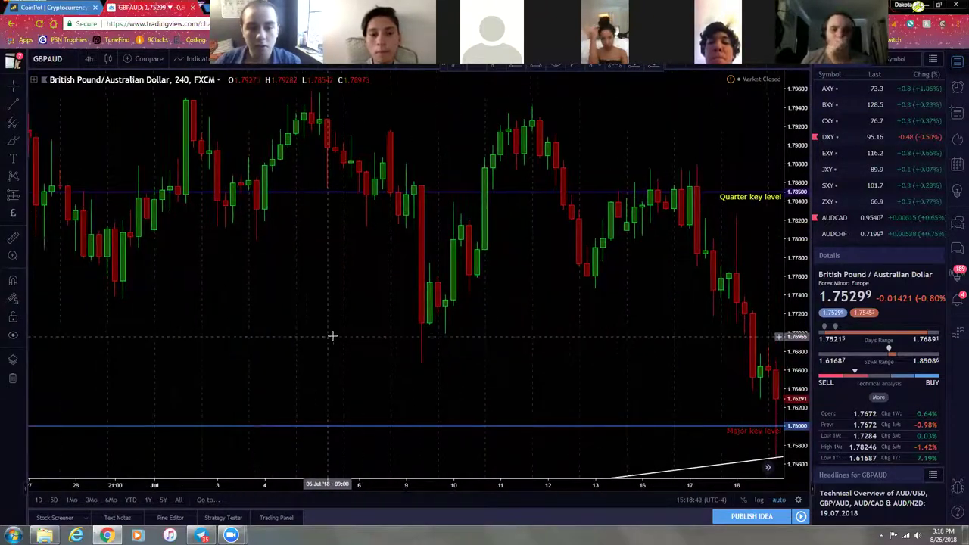
{"action": "scroll", "coordinate": [363, 351], "scroll_direction": "up", "scroll_amount": 1}
{"action": "left_click_drag", "start_coordinate": [445, 366], "coordinate": [349, 362]}
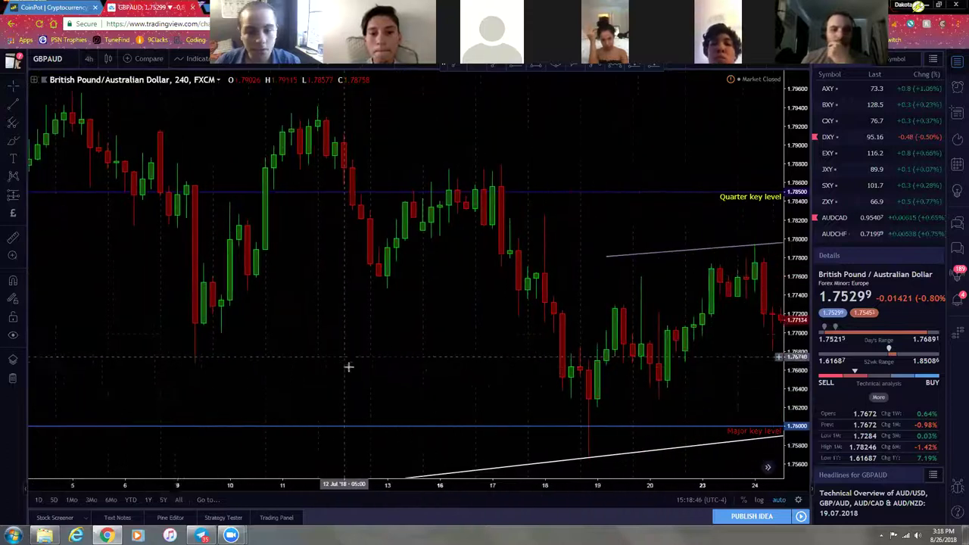
{"action": "left_click", "coordinate": [22, 193]}
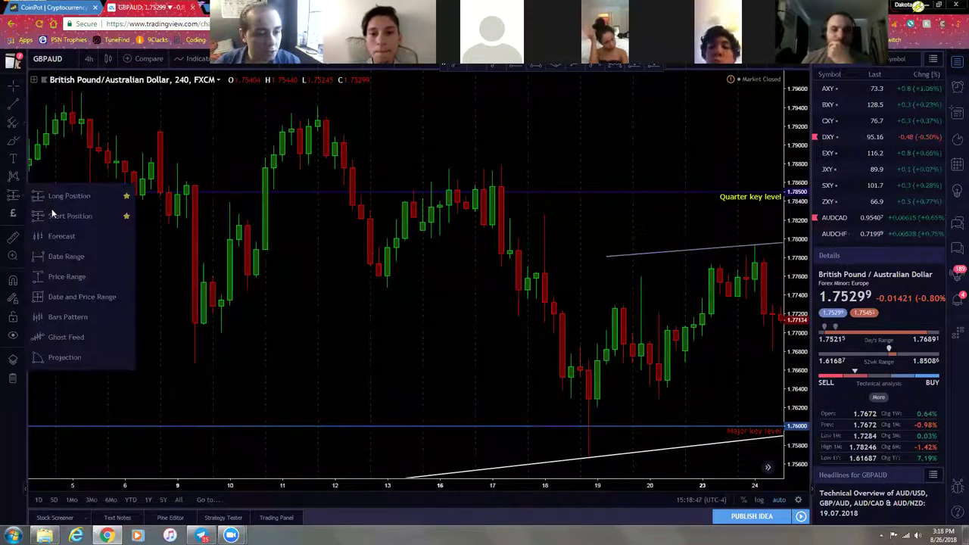
{"action": "left_click", "coordinate": [53, 216]}
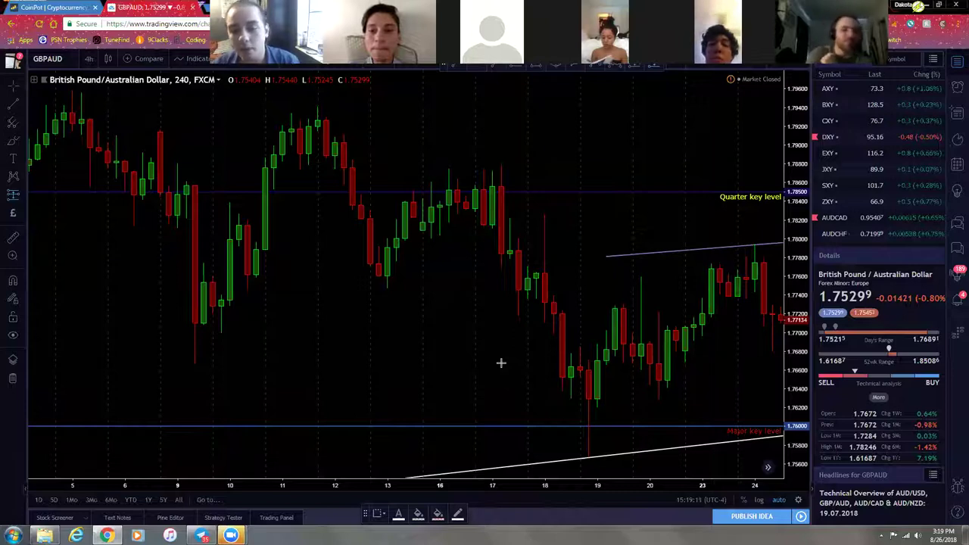
{"action": "left_click", "coordinate": [517, 190]}
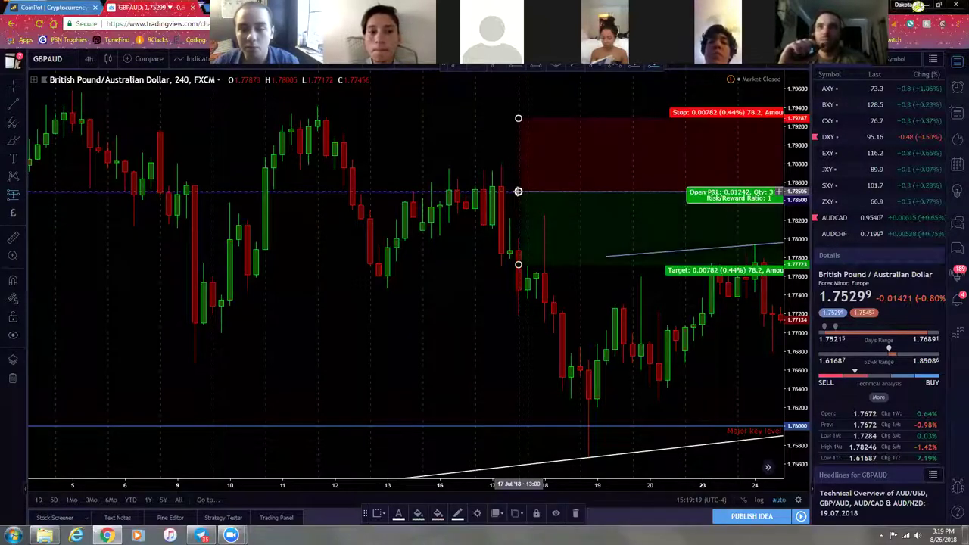
- Shorten the short position so that it ends at about 20 July
{"action": "left_click_drag", "start_coordinate": [483, 281], "coordinate": [322, 326]}
{"action": "scroll", "coordinate": [401, 347], "scroll_direction": "down", "scroll_amount": 3}
{"action": "mouse_move", "coordinate": [480, 368]}
{"action": "left_mouse_down"}
{"action": "mouse_move", "coordinate": [660, 393]}
{"action": "mouse_move", "coordinate": [468, 368]}
{"action": "left_mouse_up"}
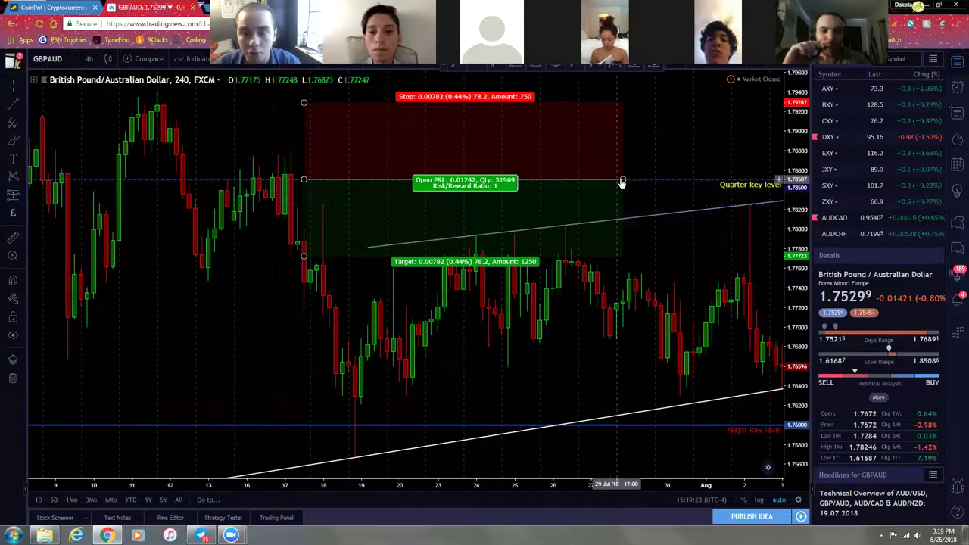
{"action": "left_click_drag", "start_coordinate": [624, 180], "coordinate": [393, 173]}
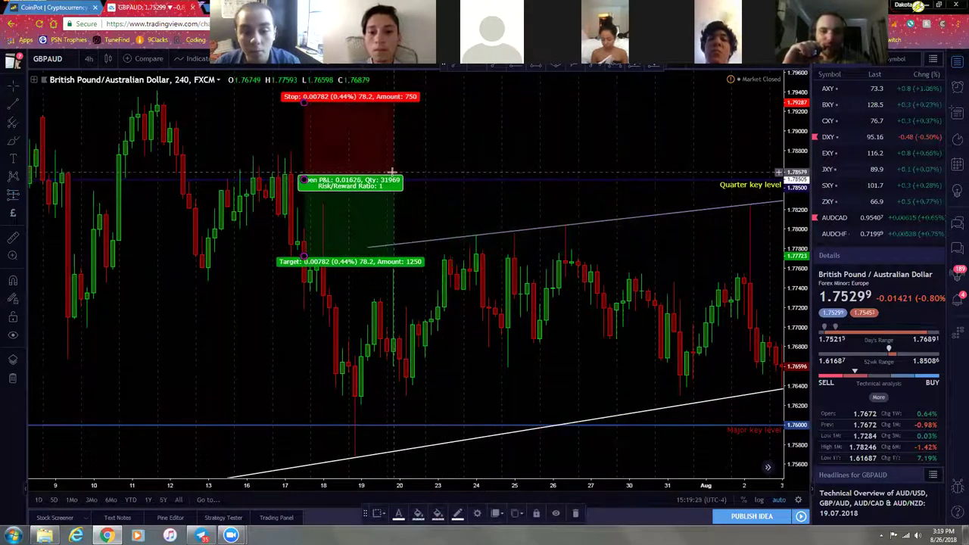
- Draw an ellipse around the 13 to 17 July candles consolidating at the 1.78500 quarter key level
{"action": "left_click_drag", "start_coordinate": [244, 316], "coordinate": [469, 341]}
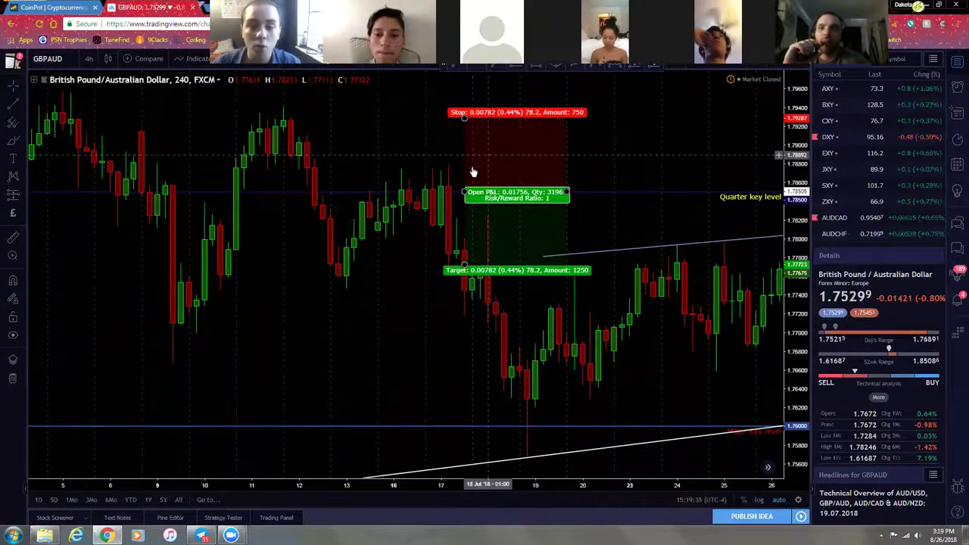
{"action": "left_click_drag", "start_coordinate": [412, 164], "coordinate": [495, 181]}
{"action": "scroll", "coordinate": [368, 178], "scroll_direction": "up", "scroll_amount": 2}
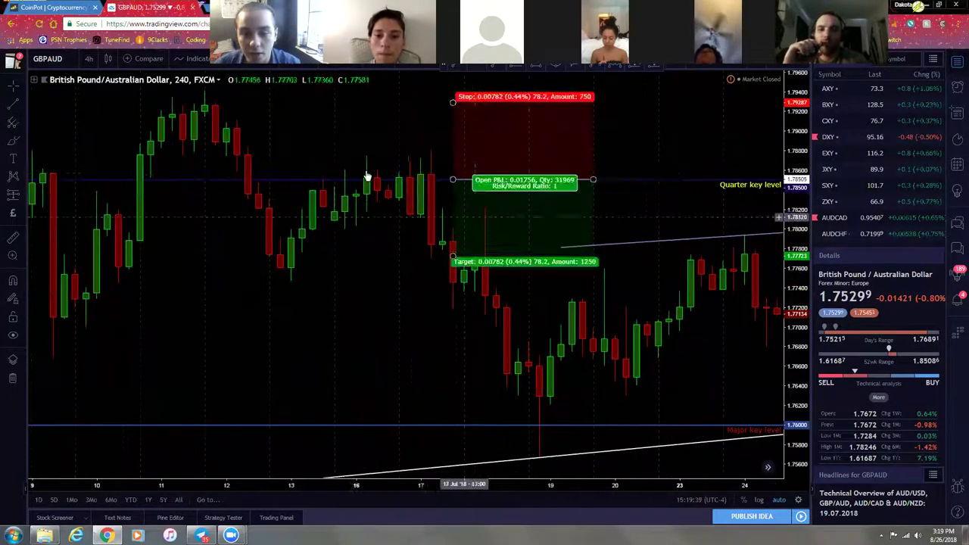
{"action": "left_click_drag", "start_coordinate": [318, 313], "coordinate": [421, 287]}
{"action": "scroll", "coordinate": [454, 189], "scroll_direction": "up", "scroll_amount": 1}
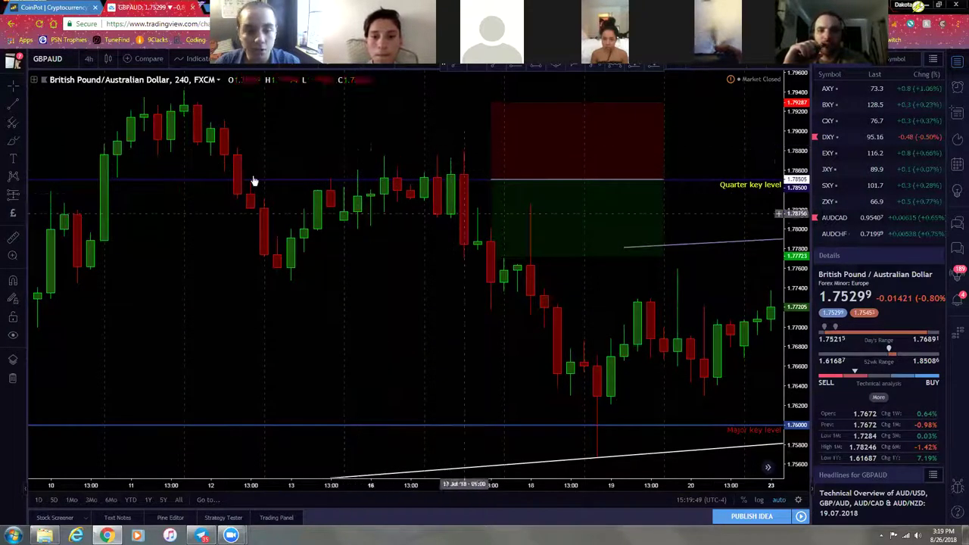
{"action": "left_click", "coordinate": [23, 141]}
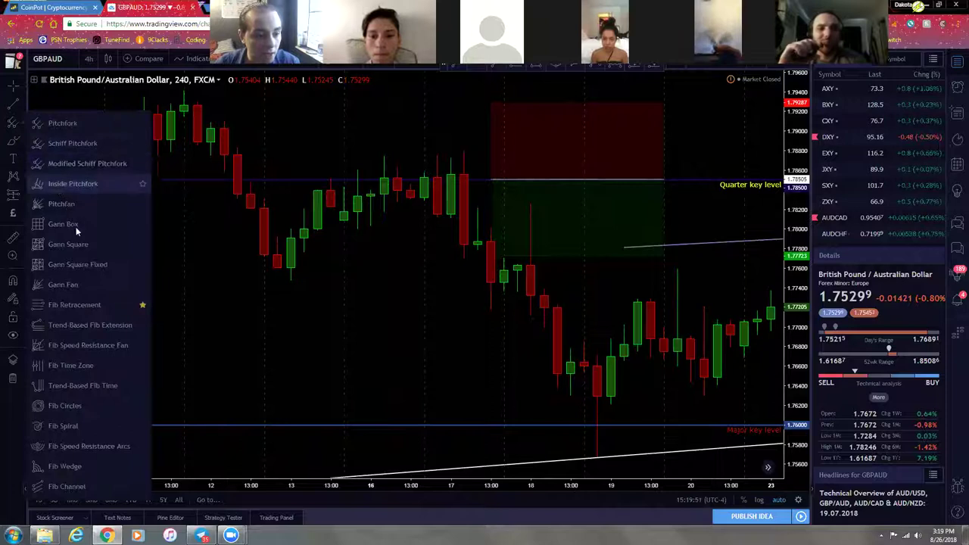
{"action": "left_click", "coordinate": [23, 141]}
{"action": "left_click", "coordinate": [74, 205]}
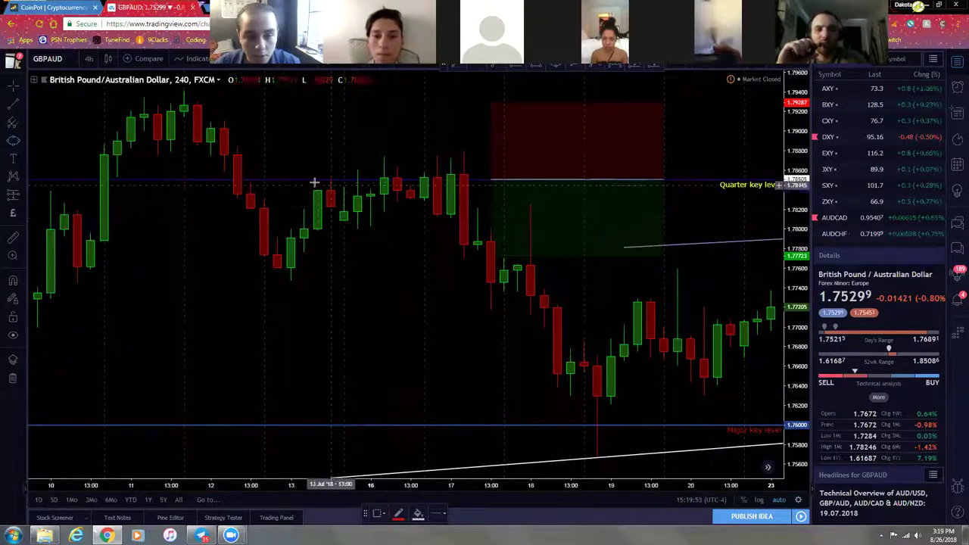
{"action": "left_click", "coordinate": [303, 181]}
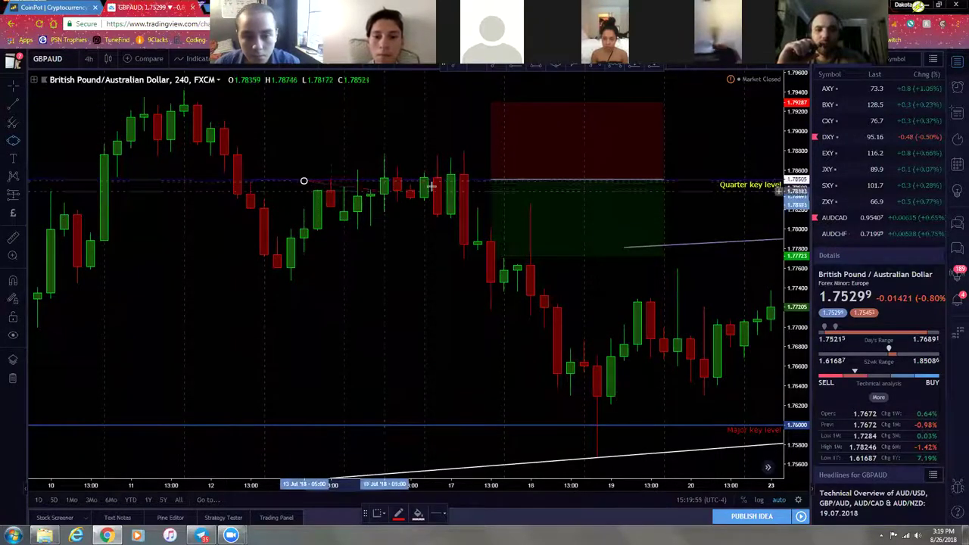
{"action": "left_click", "coordinate": [478, 179]}
{"action": "left_click", "coordinate": [447, 119]}
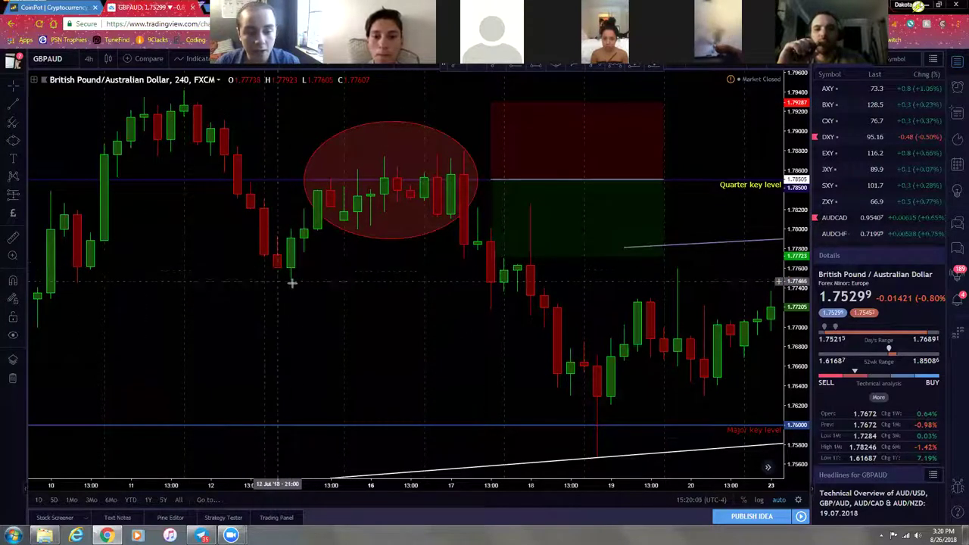
- Draw rectangles over the 12 to 13 July swing low and the 10 to 12 July swing high, the latter from about 1.7915 to 1.7931
{"action": "left_click", "coordinate": [21, 143]}
{"action": "left_click", "coordinate": [23, 144]}
{"action": "left_click", "coordinate": [68, 163]}
{"action": "left_click_drag", "start_coordinate": [237, 251], "coordinate": [343, 282]}
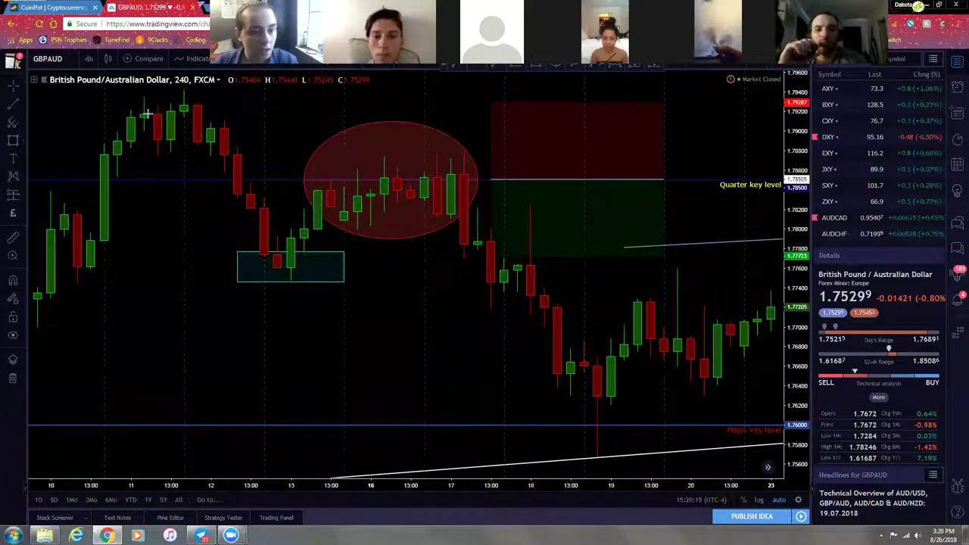
{"action": "left_click_drag", "start_coordinate": [104, 101], "coordinate": [264, 111]}
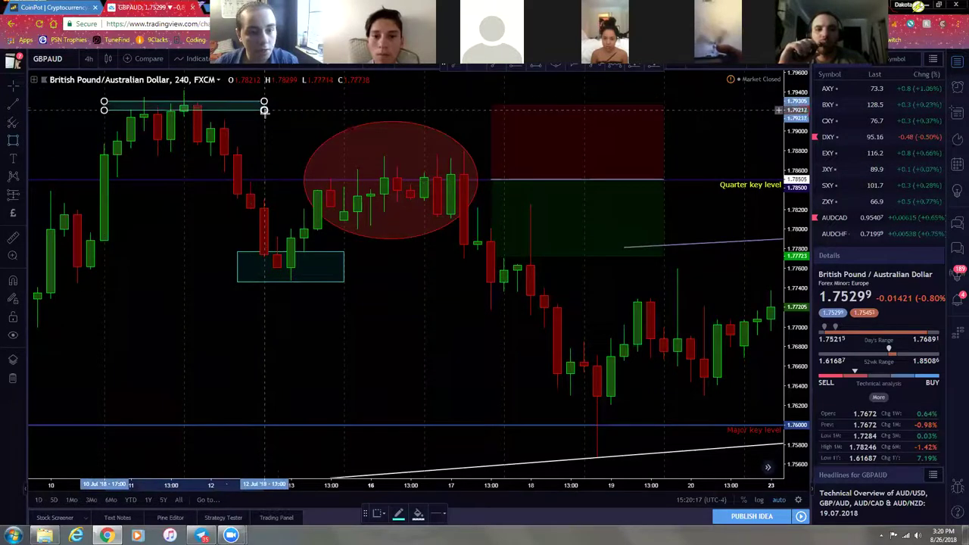
{"action": "left_click", "coordinate": [301, 126]}
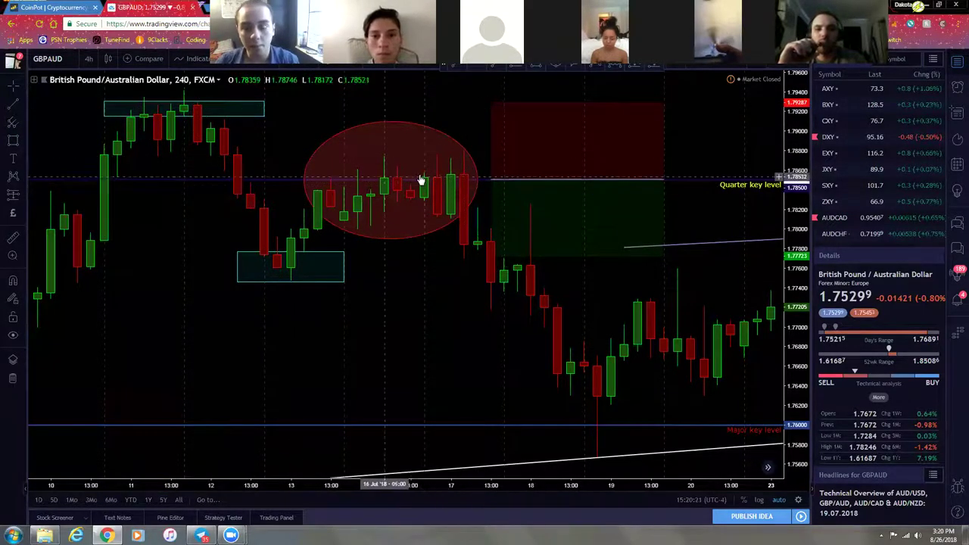
- Move the short position's stop to 1.79439, above the swing-high rectangle, and its target to 1.77461, at the swing-low rectangle's lower edge
{"action": "left_click", "coordinate": [527, 184]}
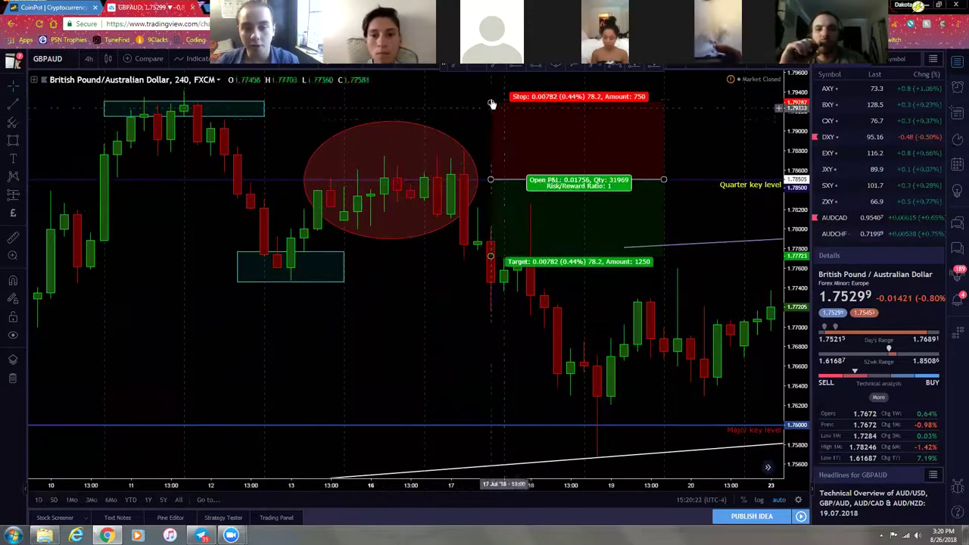
{"action": "left_click_drag", "start_coordinate": [490, 103], "coordinate": [490, 85]}
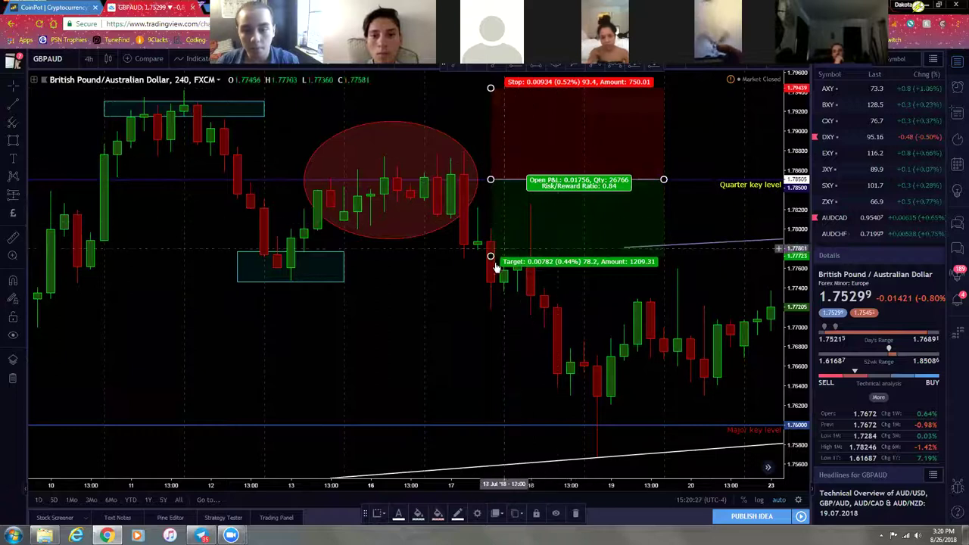
{"action": "left_click_drag", "start_coordinate": [490, 258], "coordinate": [491, 282]}
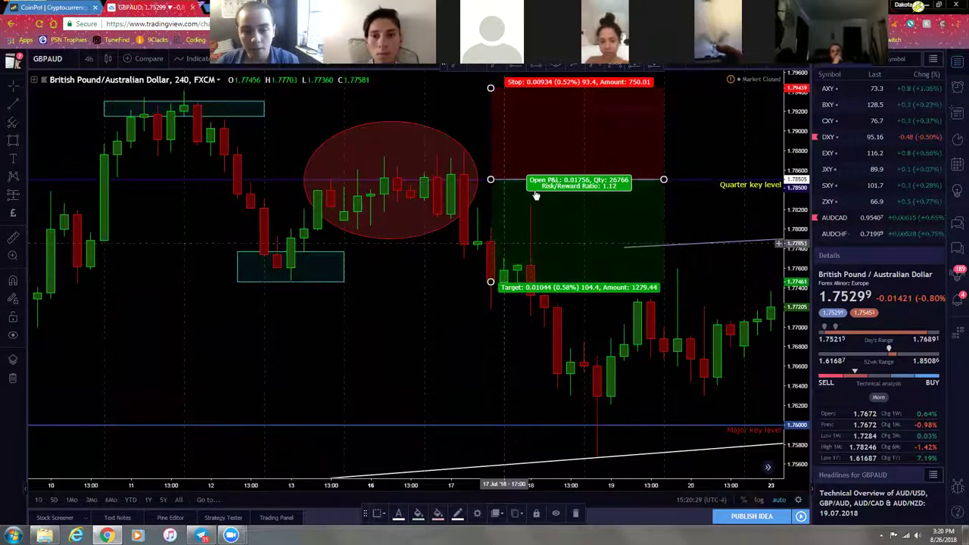
{"action": "scroll", "coordinate": [467, 299], "scroll_direction": "down", "scroll_amount": 2}
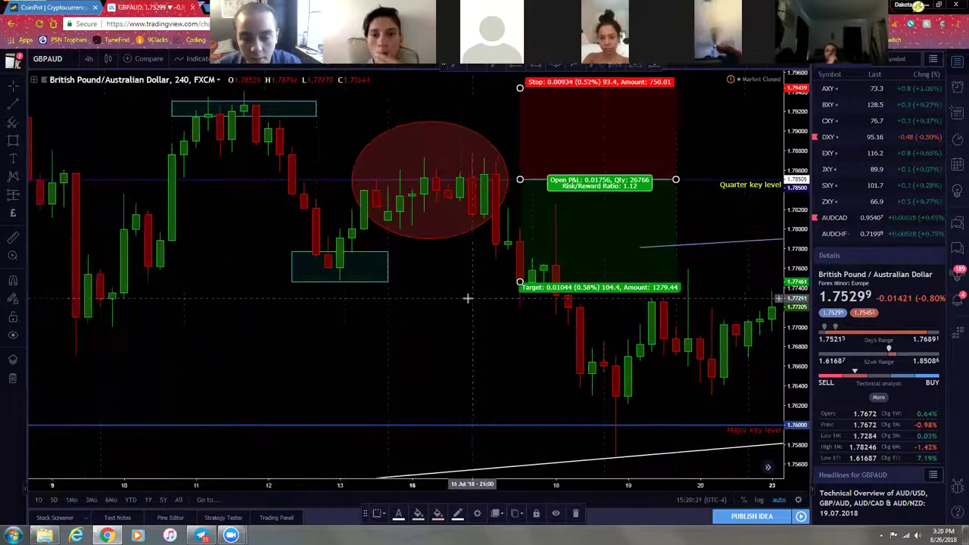
{"action": "scroll", "coordinate": [467, 300], "scroll_direction": "up", "scroll_amount": 2}
- Raise the short position's target to its entry and shift the position back to start on 17 July at 05:00
{"action": "left_click_drag", "start_coordinate": [490, 282], "coordinate": [483, 179]}
{"action": "mouse_move", "coordinate": [577, 147]}
{"action": "left_mouse_down"}
{"action": "mouse_move", "coordinate": [542, 151]}
{"action": "mouse_move", "coordinate": [552, 146]}
{"action": "left_mouse_up"}
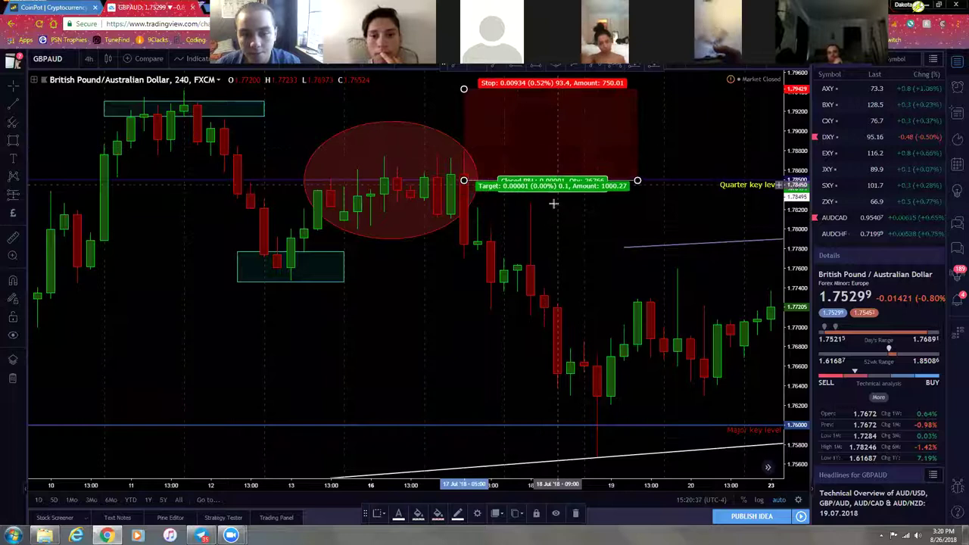
{"action": "left_click", "coordinate": [235, 161]}
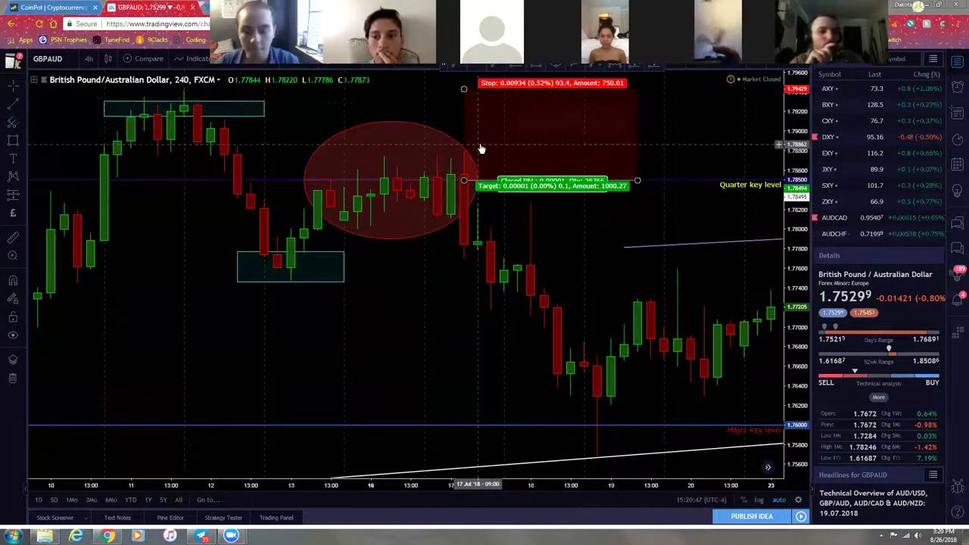
- Replace the short position with a long position entered at 1.78501 on 17 July at 05:00
{"action": "left_click", "coordinate": [13, 194]}
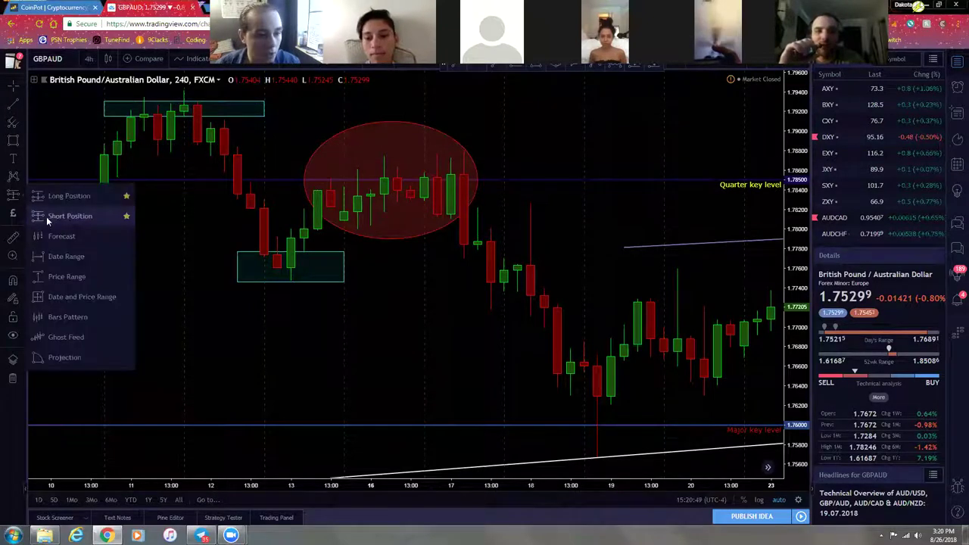
{"action": "left_click", "coordinate": [64, 195]}
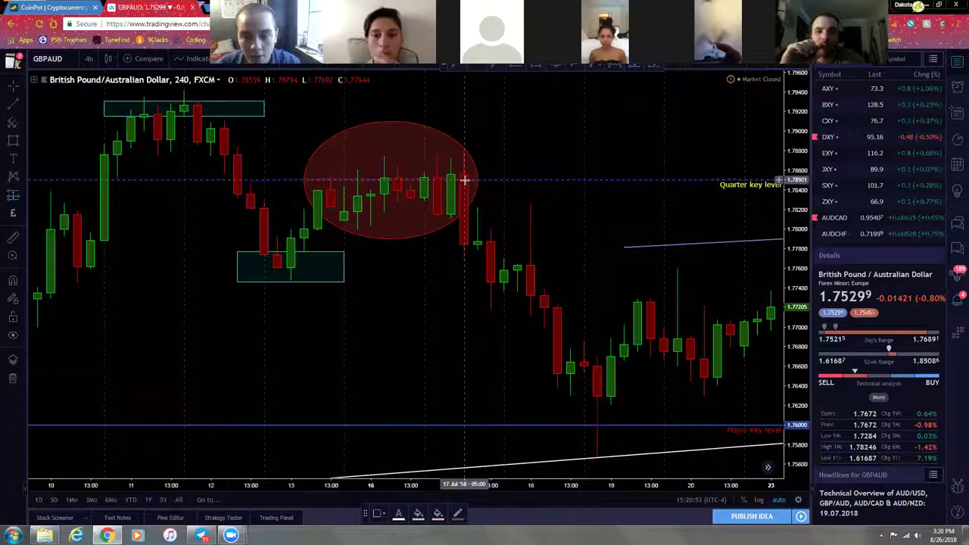
{"action": "left_click", "coordinate": [467, 179]}
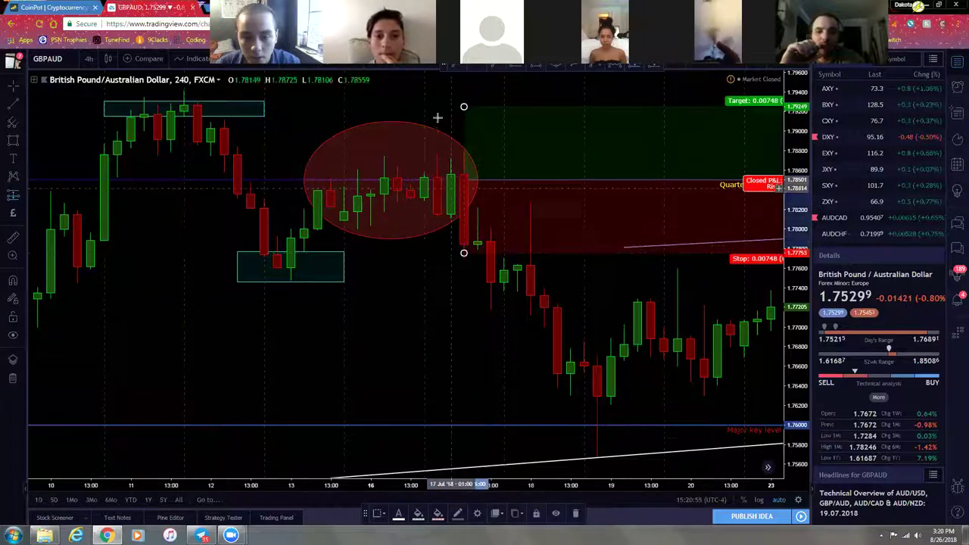
- Lower the long position's target to 1.78502, at its entry, and its stop to 1.77302, below the swing-low rectangle
{"action": "left_click_drag", "start_coordinate": [464, 107], "coordinate": [463, 180]}
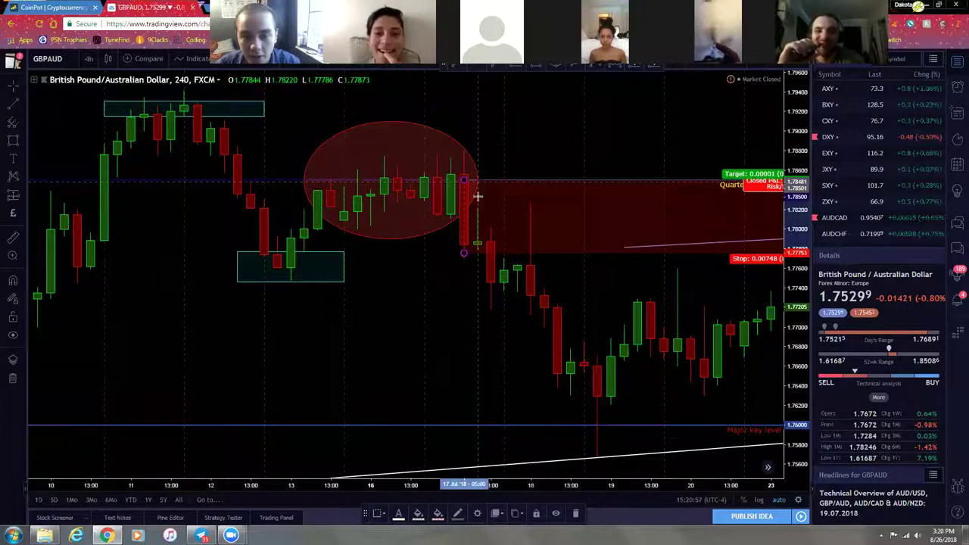
{"action": "left_click_drag", "start_coordinate": [464, 255], "coordinate": [464, 286]}
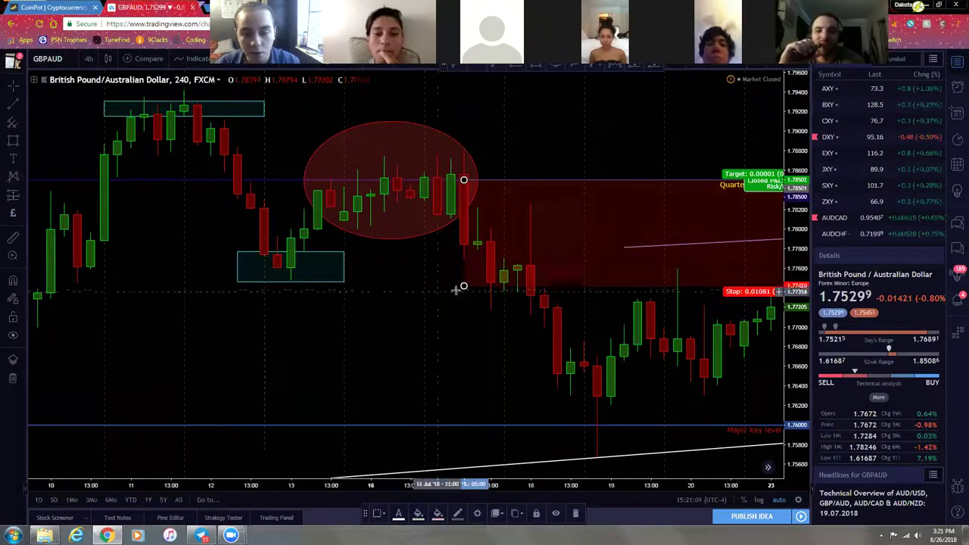
{"action": "left_click_drag", "start_coordinate": [464, 289], "coordinate": [464, 297]}
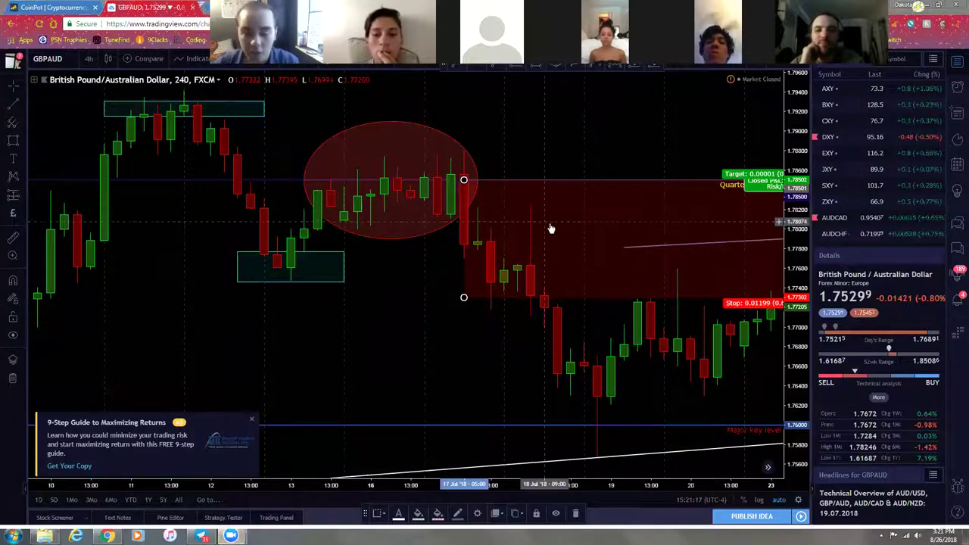
- Delete the long position and the rectangle over the 10 to 12 July swing high
{"action": "key", "text": "Delete"}
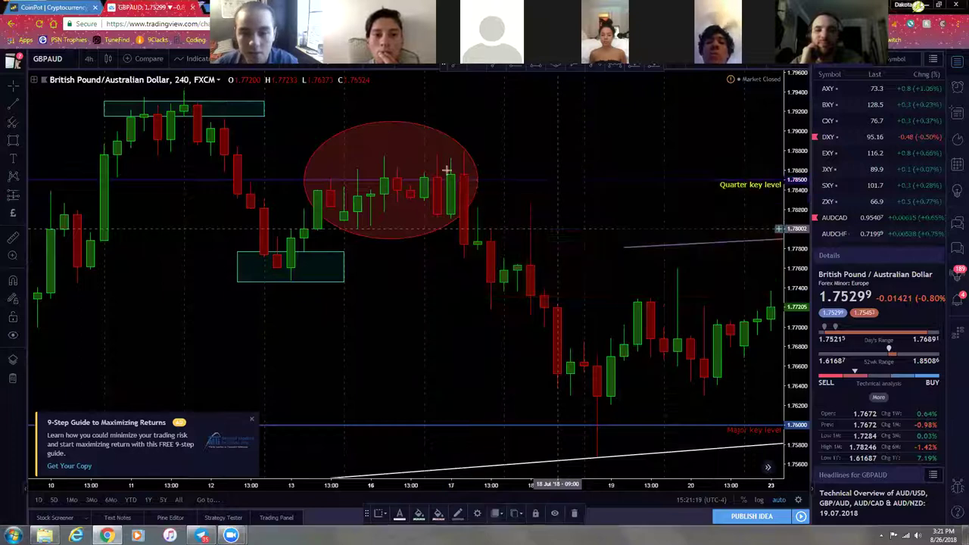
{"action": "left_click", "coordinate": [219, 115]}
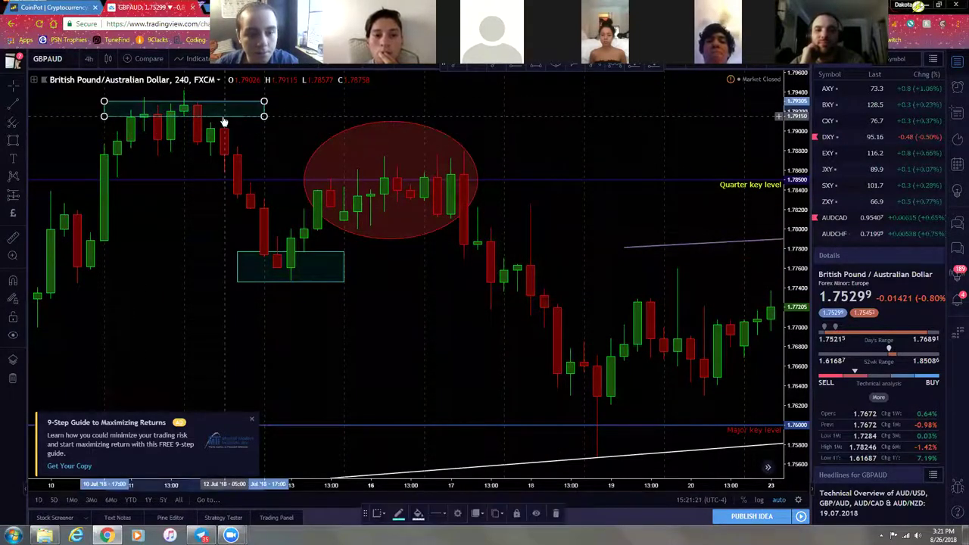
{"action": "key", "text": "Delete"}
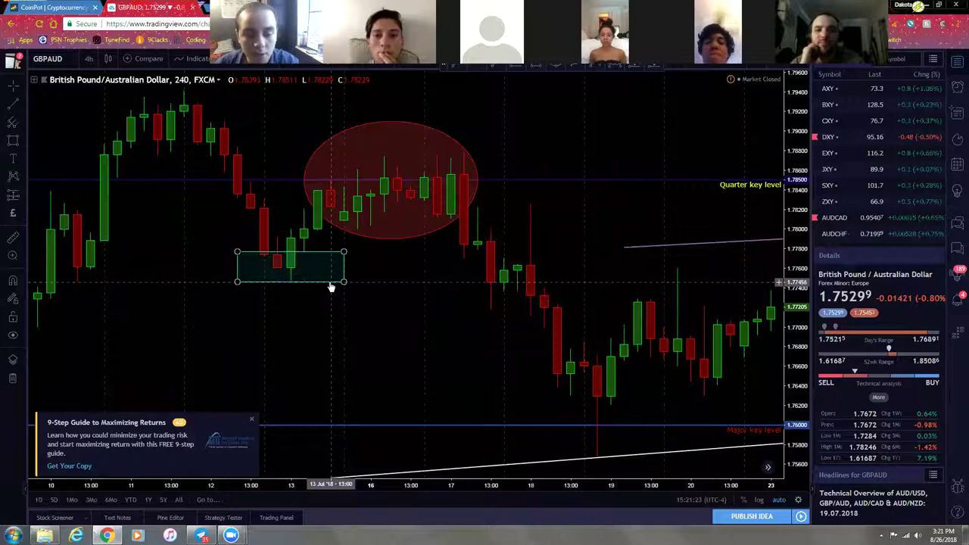
- Delete the rectangle over the 13 July swing low and the red ellipse around the consolidation at 1.78500
{"action": "left_click", "coordinate": [330, 287]}
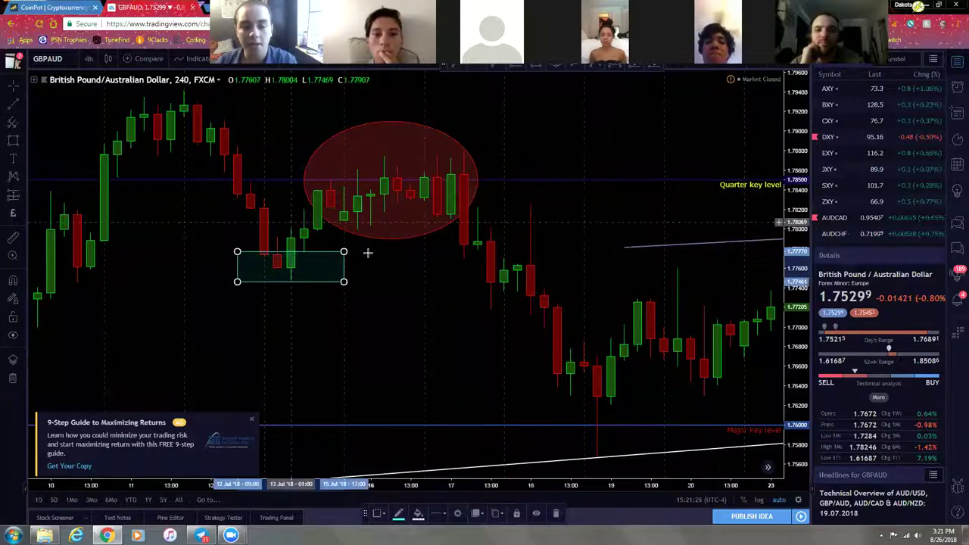
{"action": "key", "text": "Delete"}
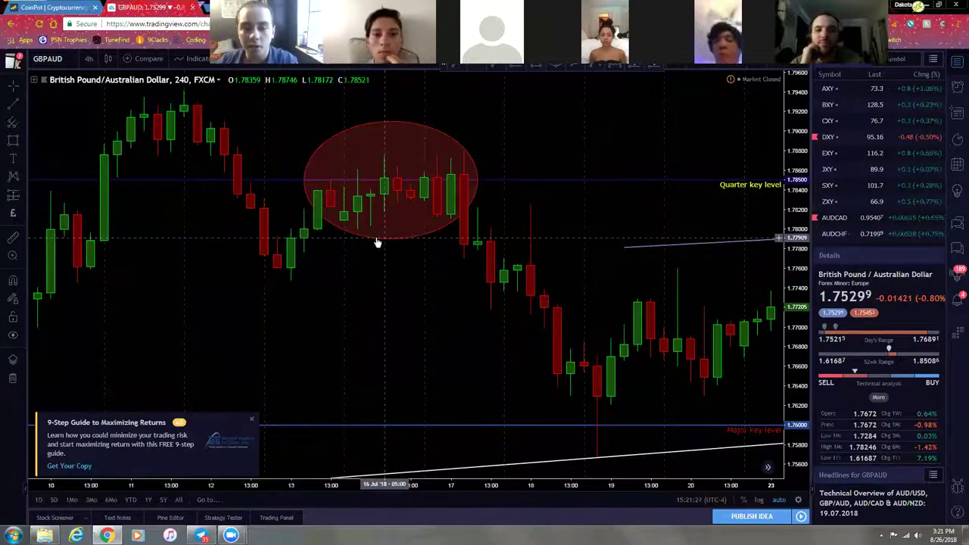
{"action": "left_click", "coordinate": [372, 239]}
{"action": "key", "text": "Delete"}
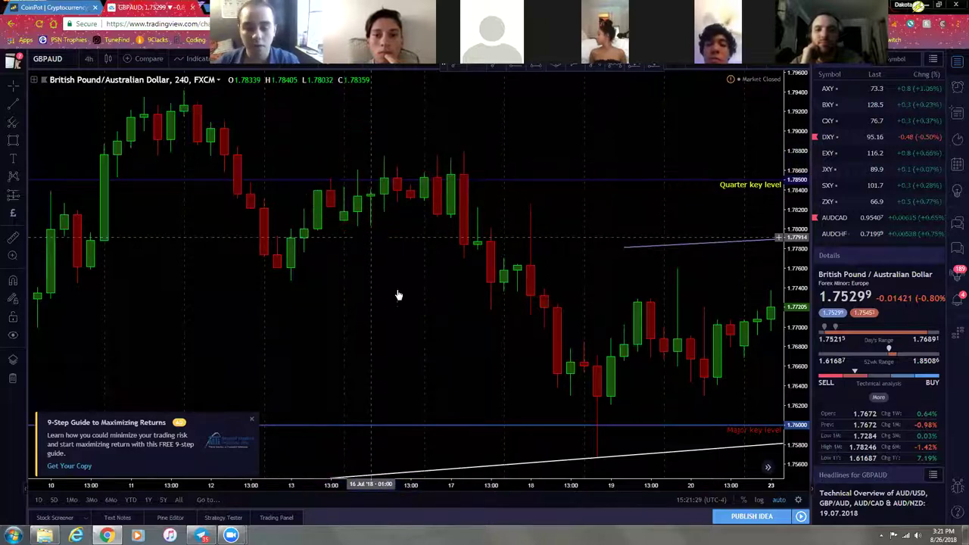
- Close the SmartTrader eBook page and dismiss the 9-Step Guide advertisement on the chart
{"action": "left_click", "coordinate": [262, 433]}
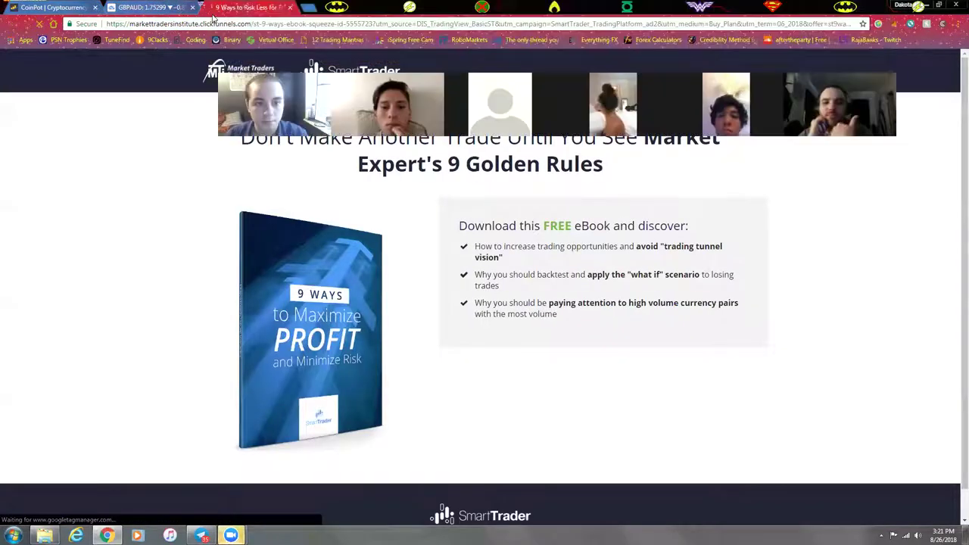
{"action": "left_click", "coordinate": [214, 16]}
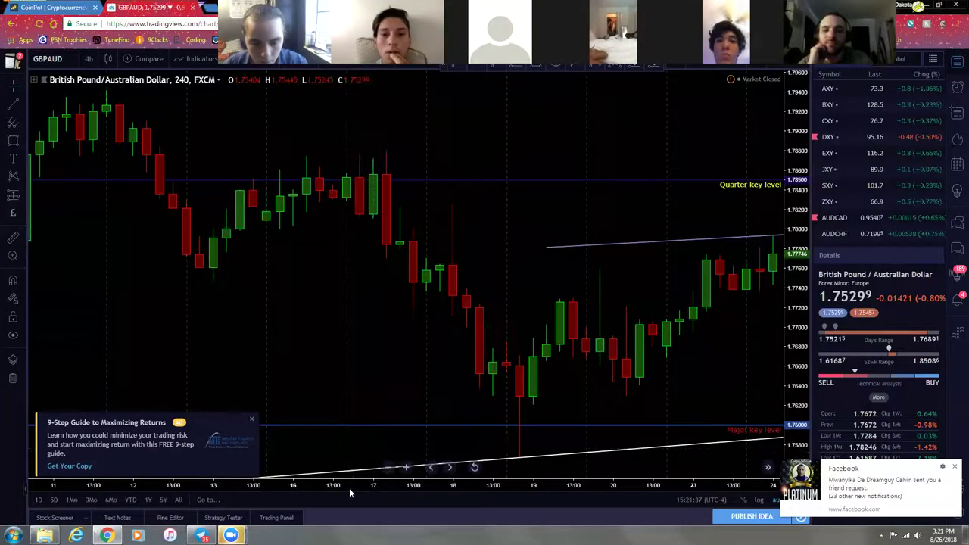
{"action": "left_click", "coordinate": [252, 422]}
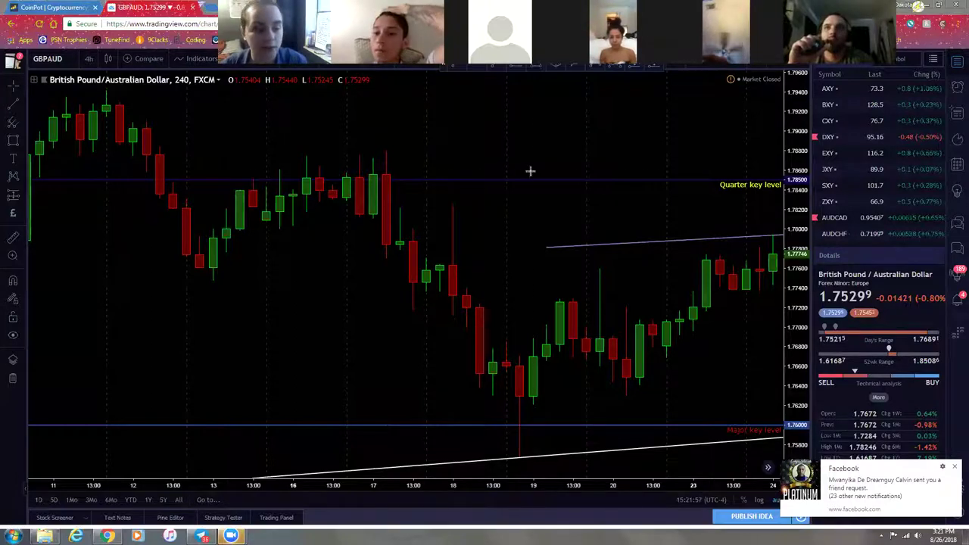
- Place a short position entered at 1.78522 on 17 July at 09:00 and raise its stop to 1.79459
{"action": "left_click", "coordinate": [23, 199]}
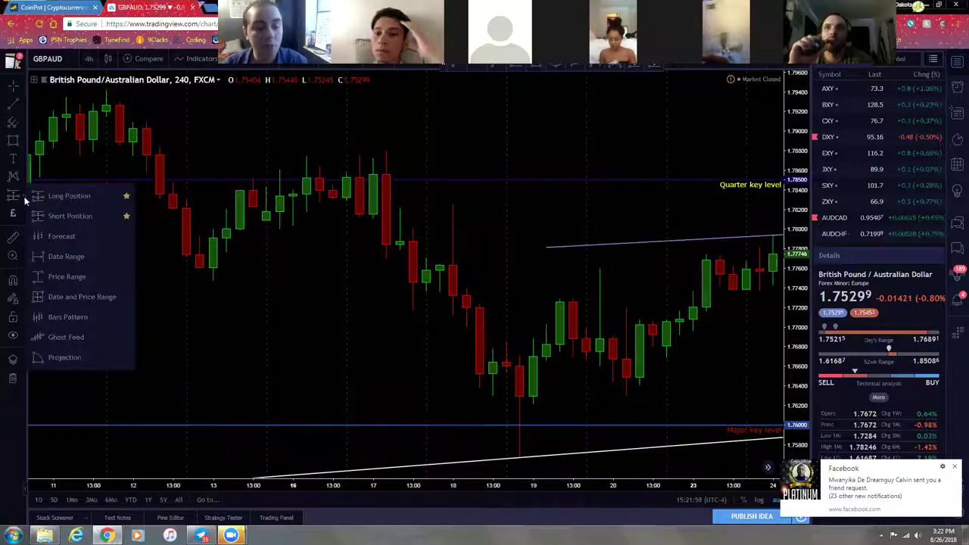
{"action": "left_click", "coordinate": [46, 194]}
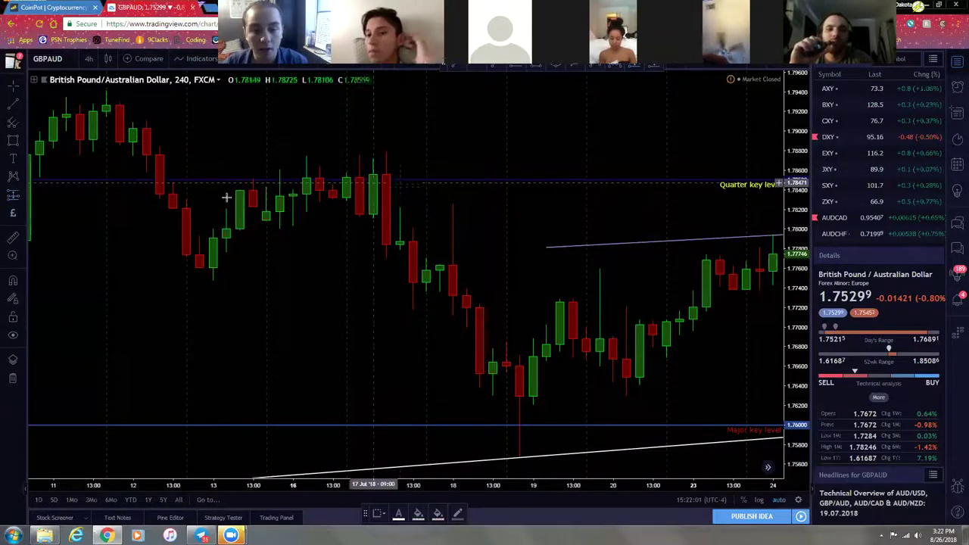
{"action": "left_click", "coordinate": [23, 195]}
{"action": "left_click", "coordinate": [53, 195]}
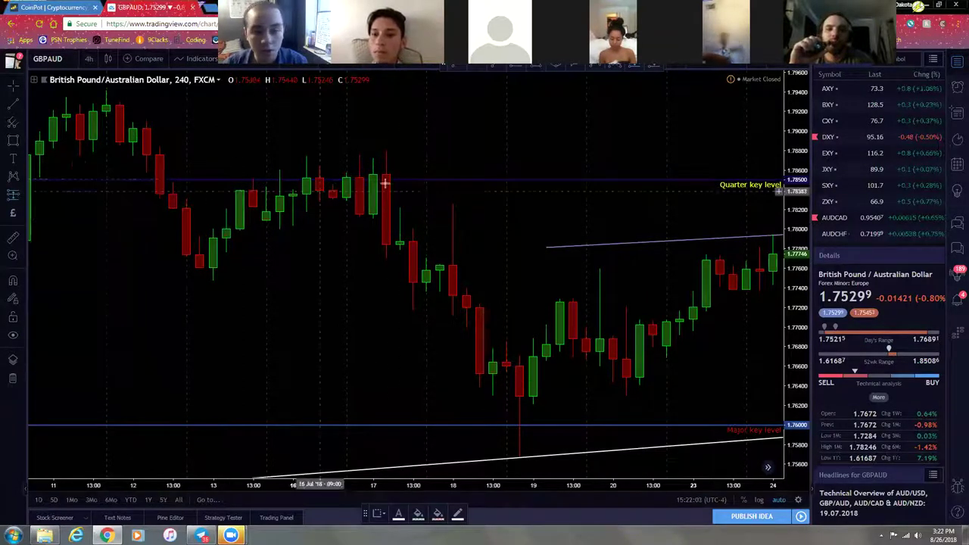
{"action": "left_click", "coordinate": [399, 179]}
{"action": "left_click_drag", "start_coordinate": [400, 106], "coordinate": [399, 86]}
- Lower the short position's target to 1.76390, above the Major key level
{"action": "scroll", "coordinate": [331, 190], "scroll_direction": "down", "scroll_amount": 4}
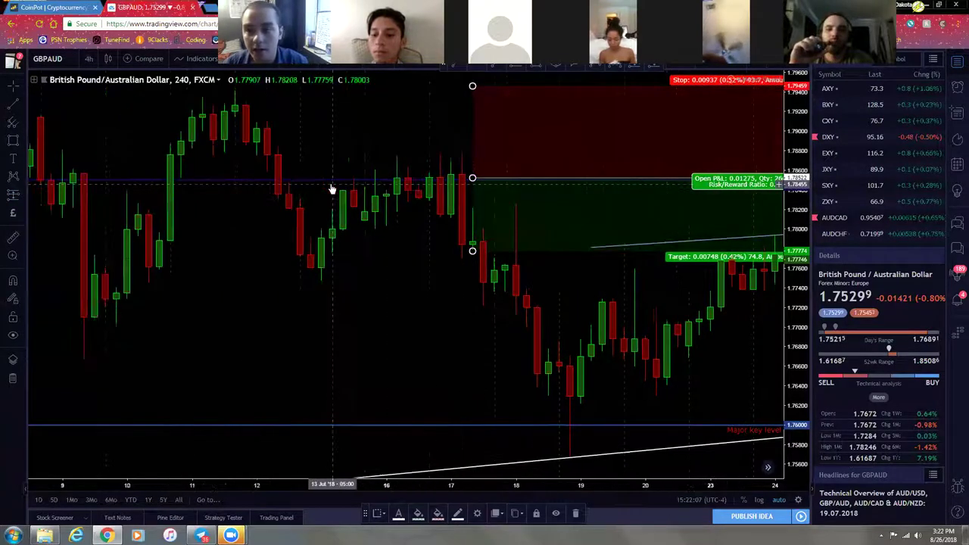
{"action": "left_click_drag", "start_coordinate": [432, 305], "coordinate": [309, 315]}
{"action": "left_click", "coordinate": [359, 252]}
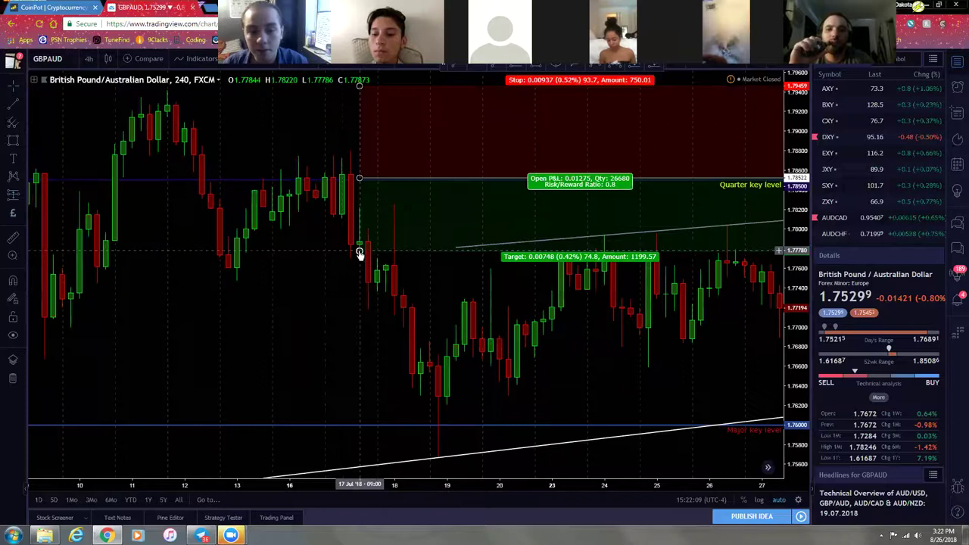
{"action": "left_click_drag", "start_coordinate": [359, 254], "coordinate": [360, 386]}
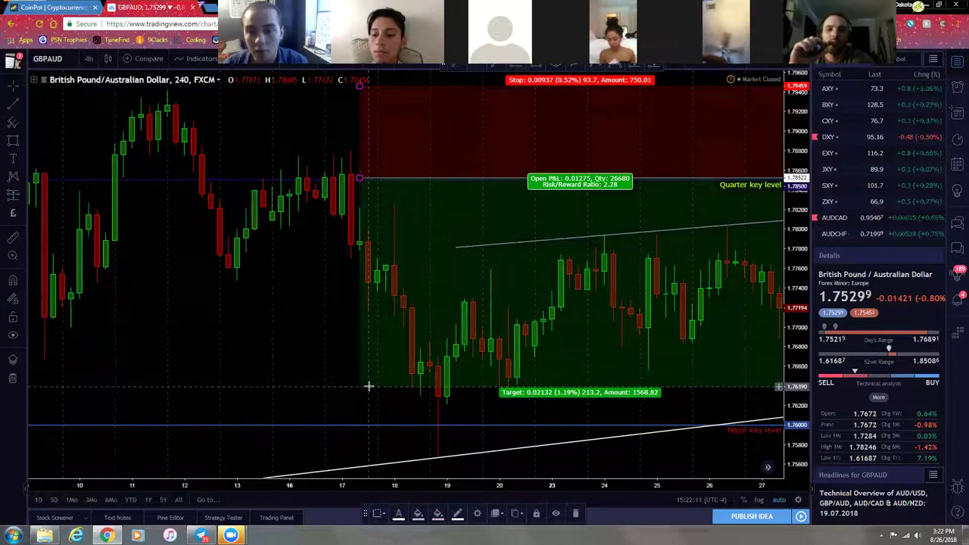
- Shorten the short position so that it ends at about 24 July
{"action": "left_click_drag", "start_coordinate": [326, 338], "coordinate": [189, 341]}
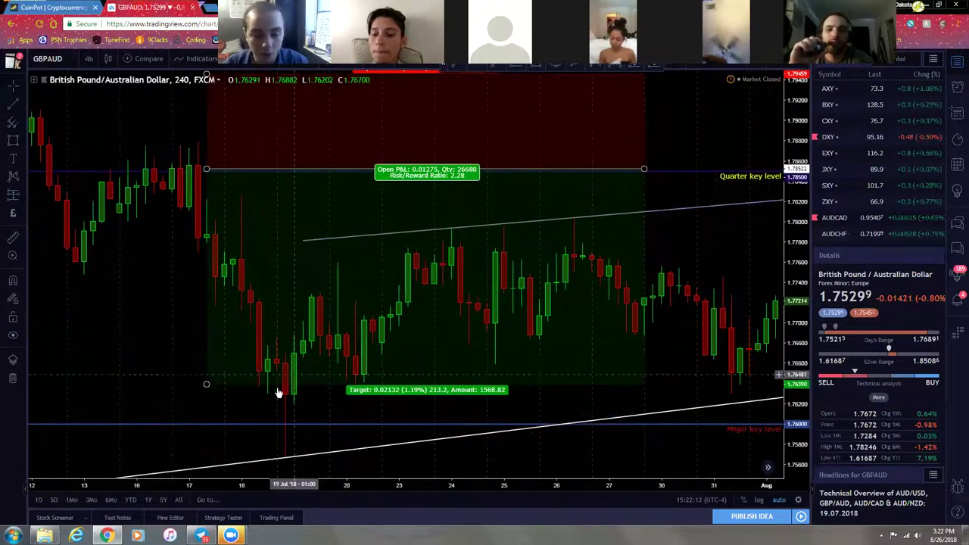
{"action": "scroll", "coordinate": [291, 359], "scroll_direction": "down", "scroll_amount": 2}
{"action": "scroll", "coordinate": [291, 359], "scroll_direction": "up", "scroll_amount": 1}
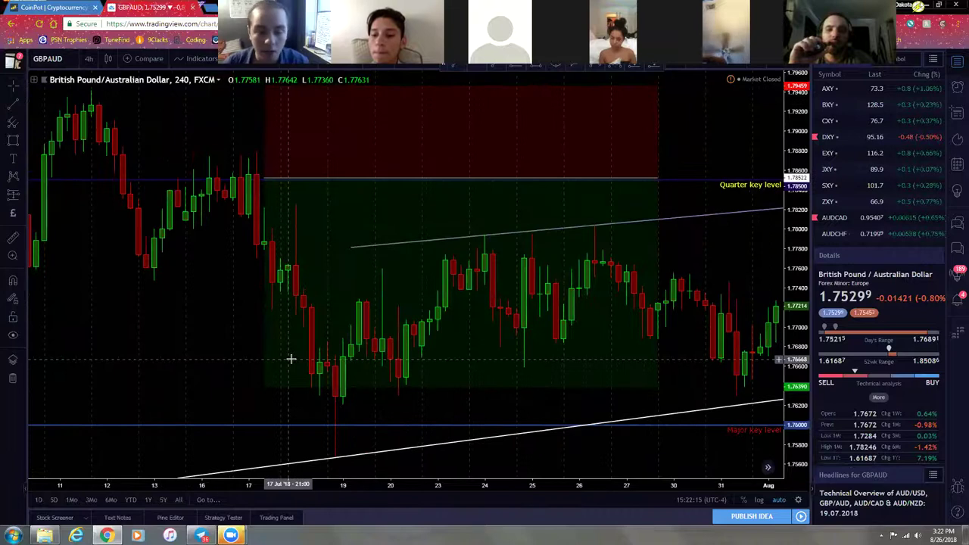
{"action": "left_click", "coordinate": [581, 281]}
{"action": "left_click_drag", "start_coordinate": [660, 180], "coordinate": [493, 182]}
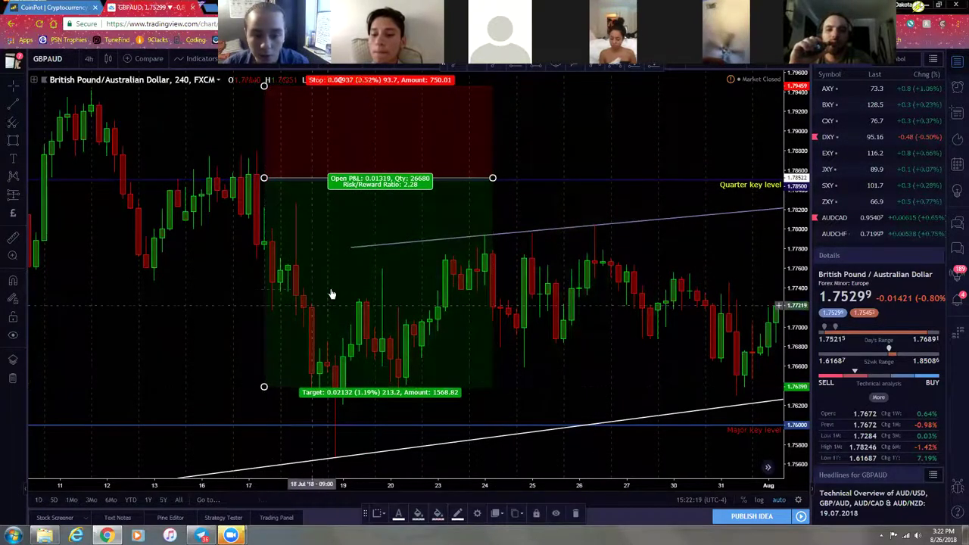
{"action": "left_click", "coordinate": [255, 316]}
{"action": "scroll", "coordinate": [167, 272], "scroll_direction": "left", "scroll_amount": 3}
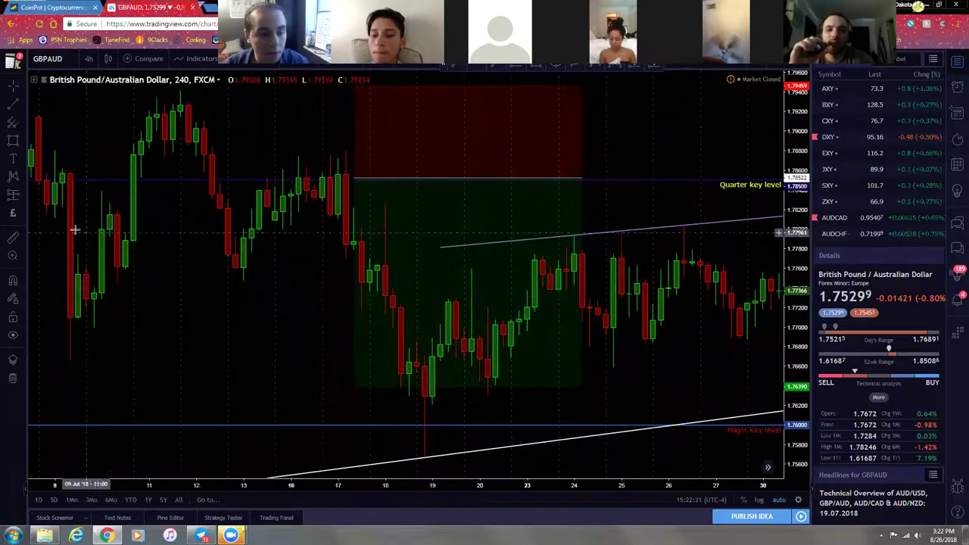
- Move the short position to a 1.78491 entry on 17 July at 05:00 and set its target to 1.75999, at the Major key level
{"action": "left_click", "coordinate": [25, 199]}
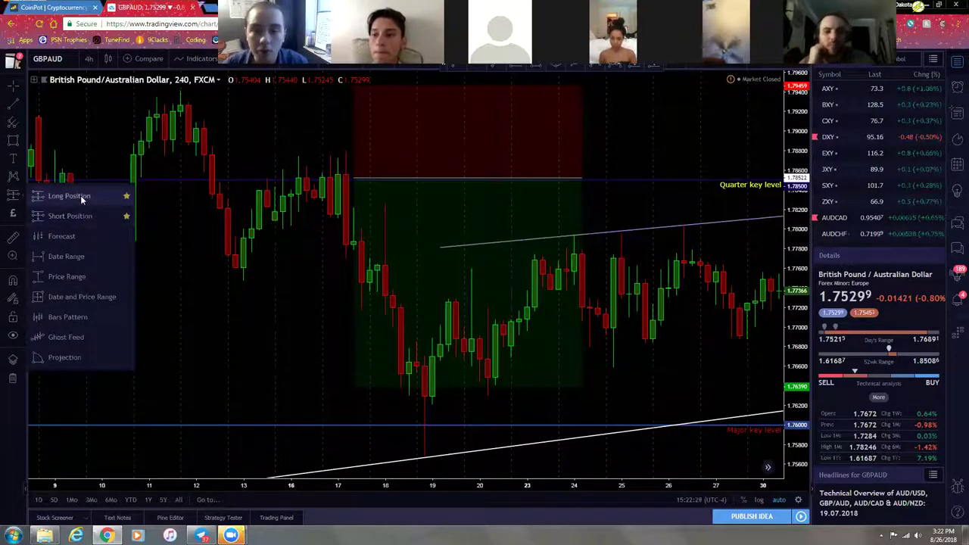
{"action": "left_click", "coordinate": [359, 398]}
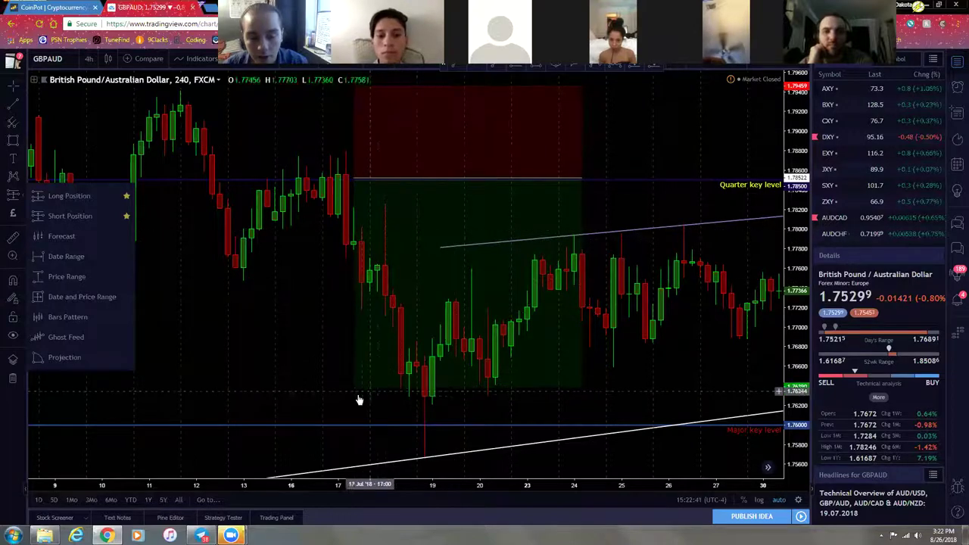
{"action": "left_click_drag", "start_coordinate": [351, 387], "coordinate": [353, 312]}
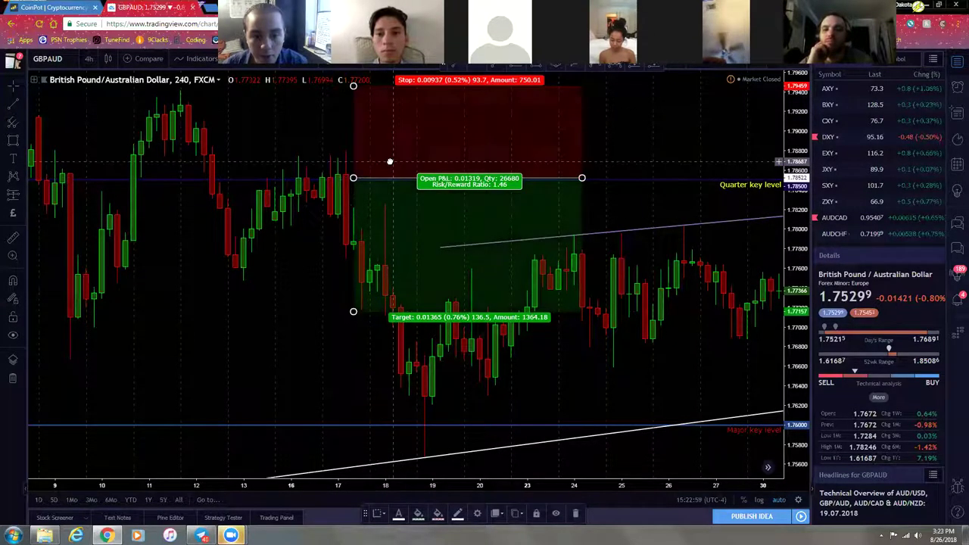
{"action": "left_click_drag", "start_coordinate": [390, 161], "coordinate": [382, 164]}
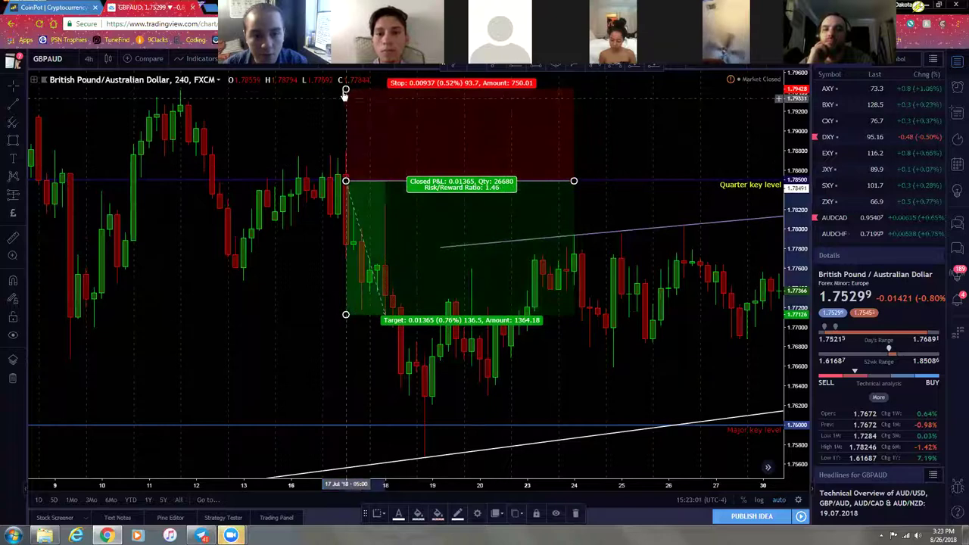
{"action": "left_click_drag", "start_coordinate": [345, 315], "coordinate": [347, 425]}
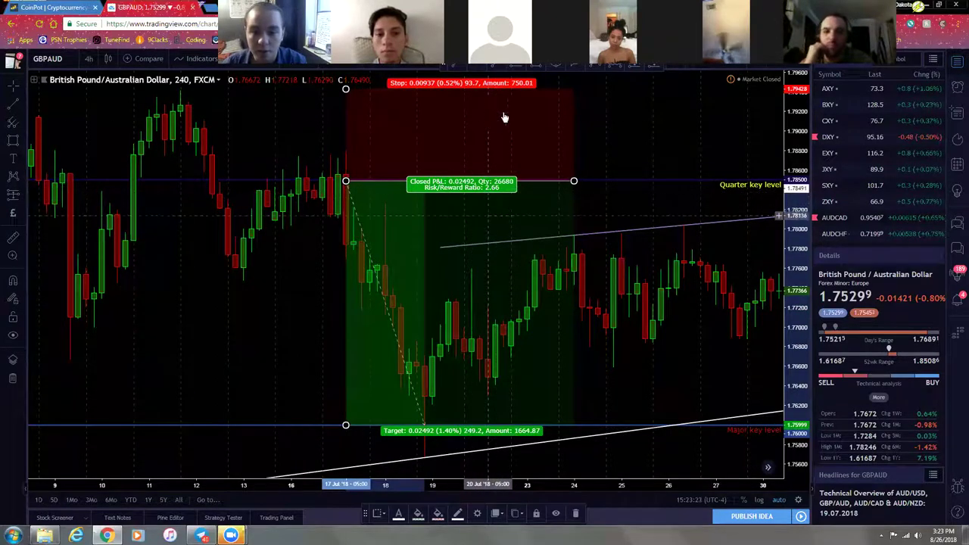
- Delete the short position from the chart
{"action": "key", "text": "Delete"}
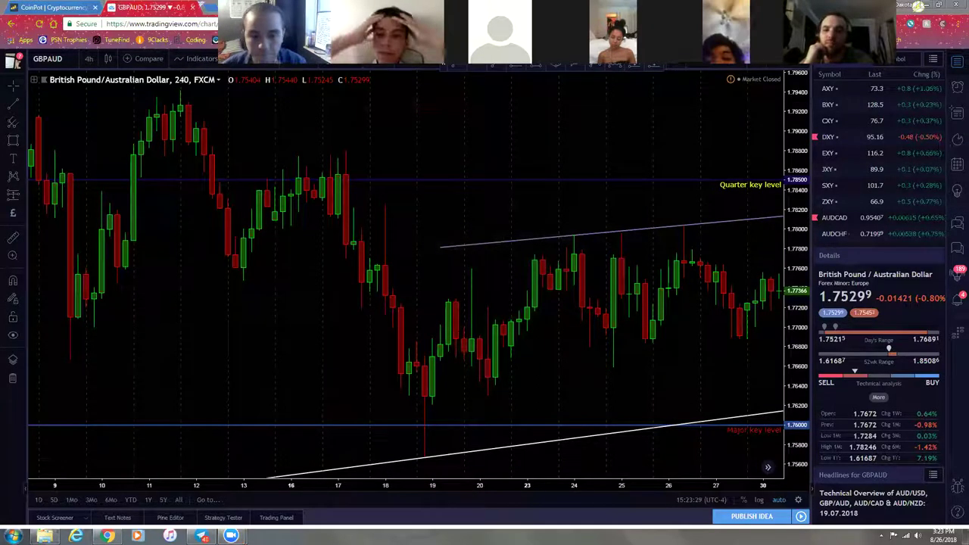
{"action": "left_click_drag", "start_coordinate": [318, 314], "coordinate": [292, 318]}
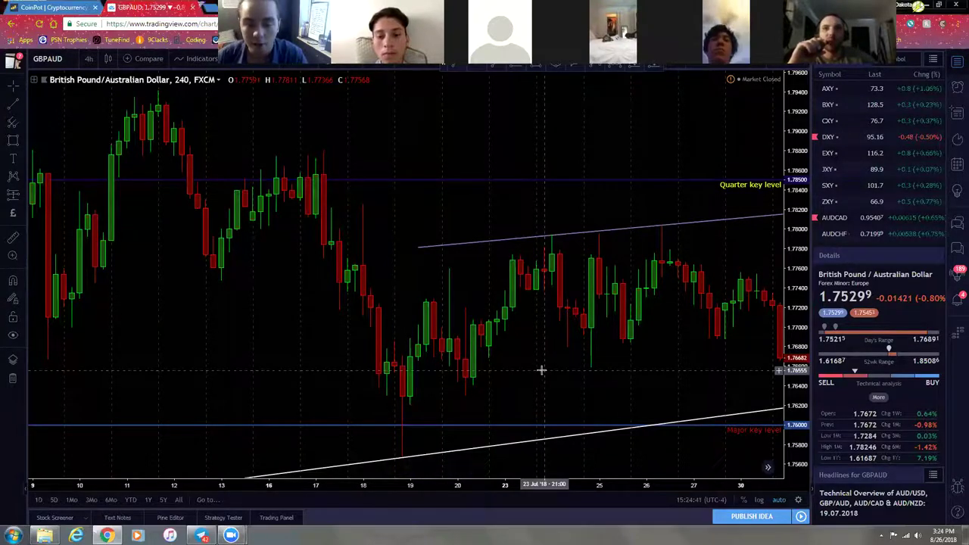
- Dismiss the advertisement and examine the price action from late July to mid-August around the 1.76000 key level
{"action": "left_click_drag", "start_coordinate": [612, 372], "coordinate": [462, 361]}
{"action": "left_click_drag", "start_coordinate": [495, 333], "coordinate": [449, 364]}
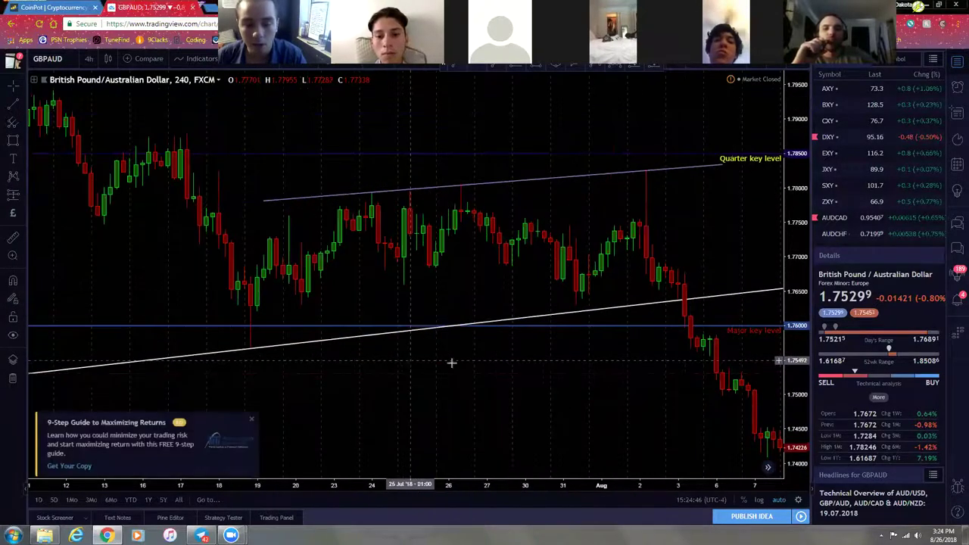
{"action": "left_click", "coordinate": [251, 418]}
{"action": "left_click_drag", "start_coordinate": [466, 382], "coordinate": [417, 393]}
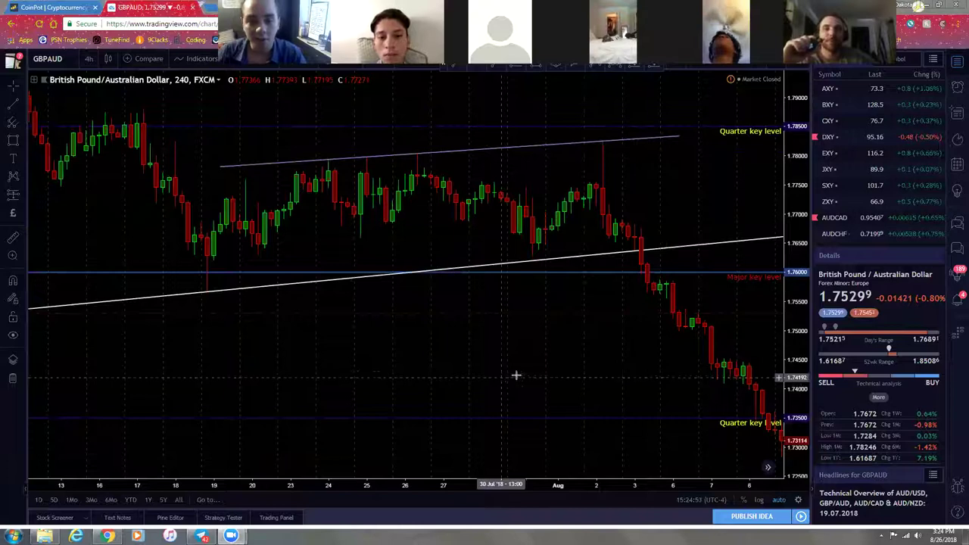
{"action": "left_click_drag", "start_coordinate": [562, 341], "coordinate": [439, 356]}
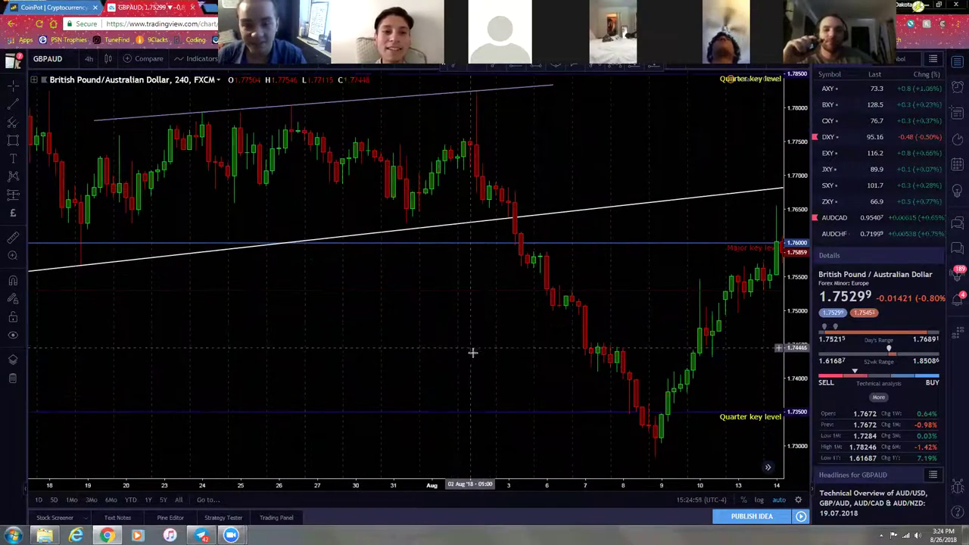
{"action": "scroll", "coordinate": [457, 342], "scroll_direction": "down", "scroll_amount": 2}
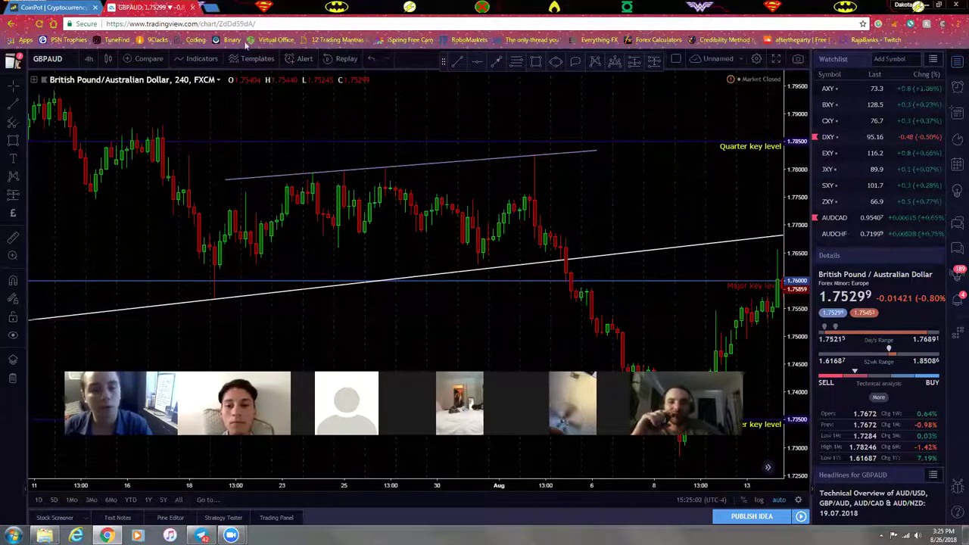
- View Myfxbook's Forex Calculators page in a new browser tab, skipping its pop-up, and close the tab to return to the chart
{"action": "left_click", "coordinate": [215, 10]}
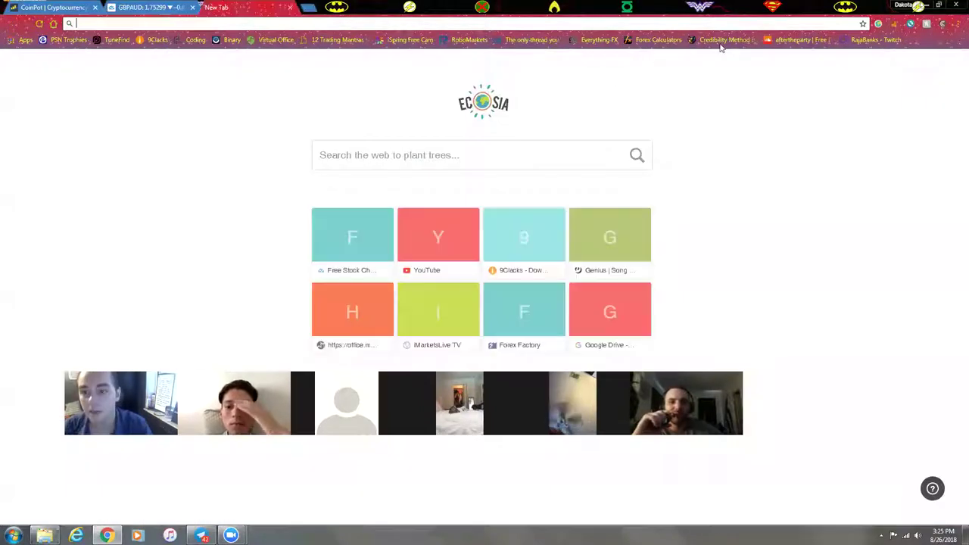
{"action": "left_click", "coordinate": [658, 40]}
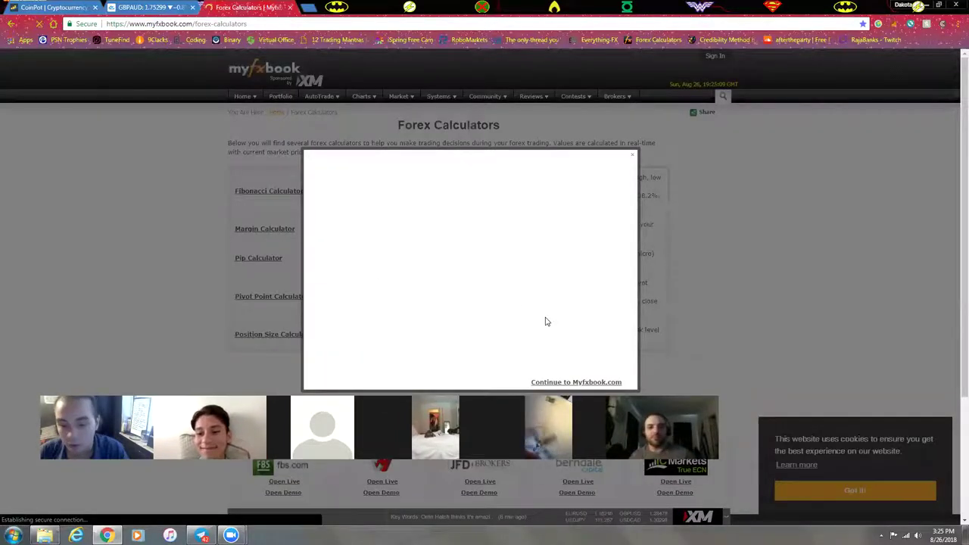
{"action": "left_click", "coordinate": [546, 381]}
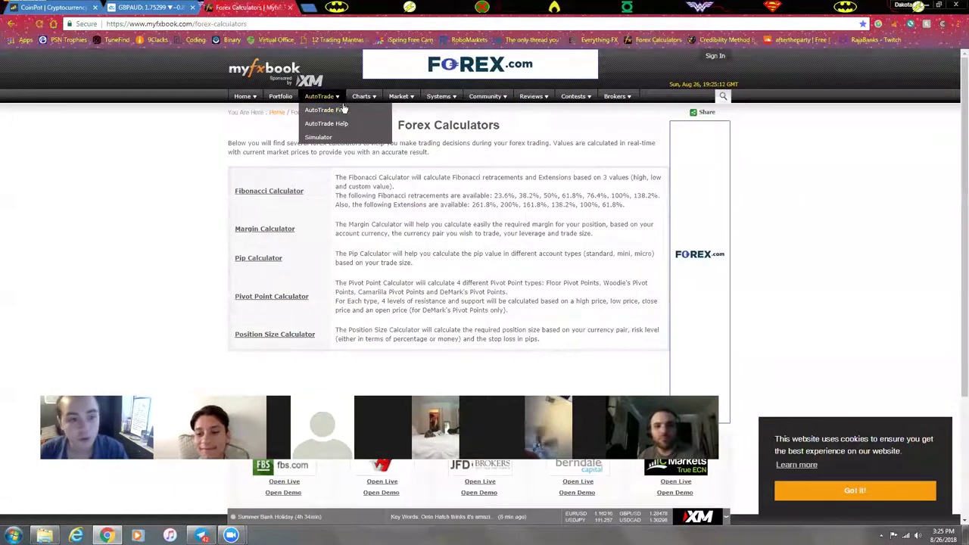
{"action": "left_click", "coordinate": [250, 25]}
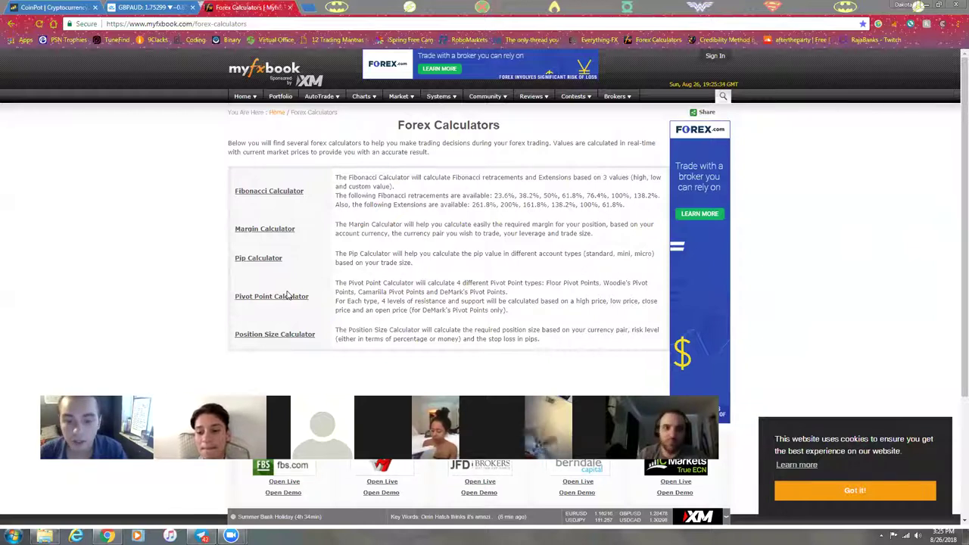
{"action": "left_click", "coordinate": [289, 8]}
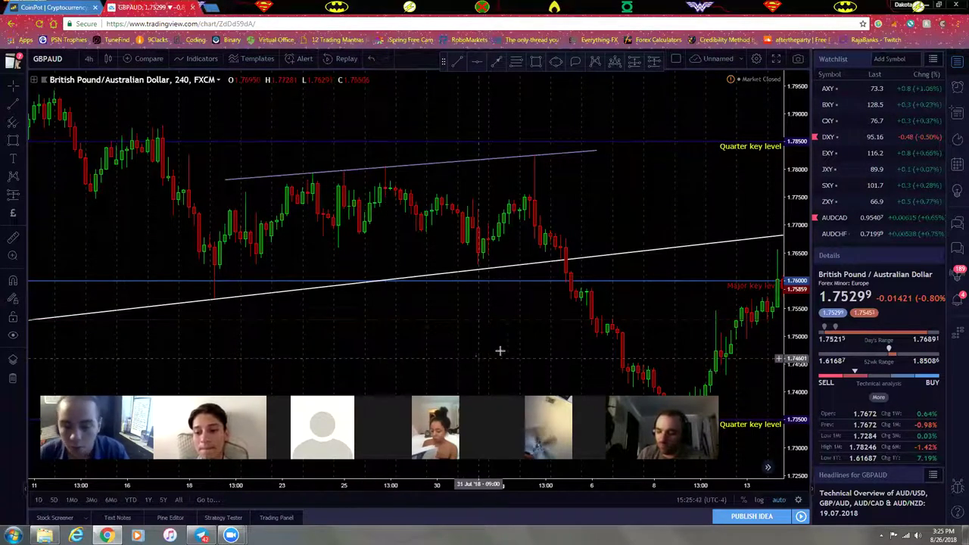
- Place a short position right after the latest 4-hour candle, with the entry at about 1.7531
{"action": "scroll", "coordinate": [430, 336], "scroll_direction": "down", "scroll_amount": 2}
{"action": "left_click_drag", "start_coordinate": [467, 352], "coordinate": [326, 335]}
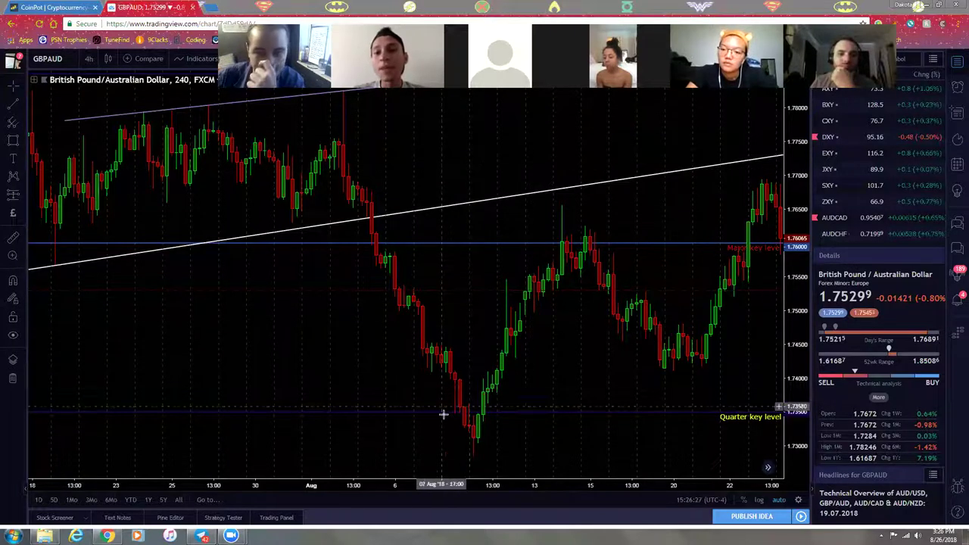
{"action": "left_click_drag", "start_coordinate": [549, 381], "coordinate": [425, 355]}
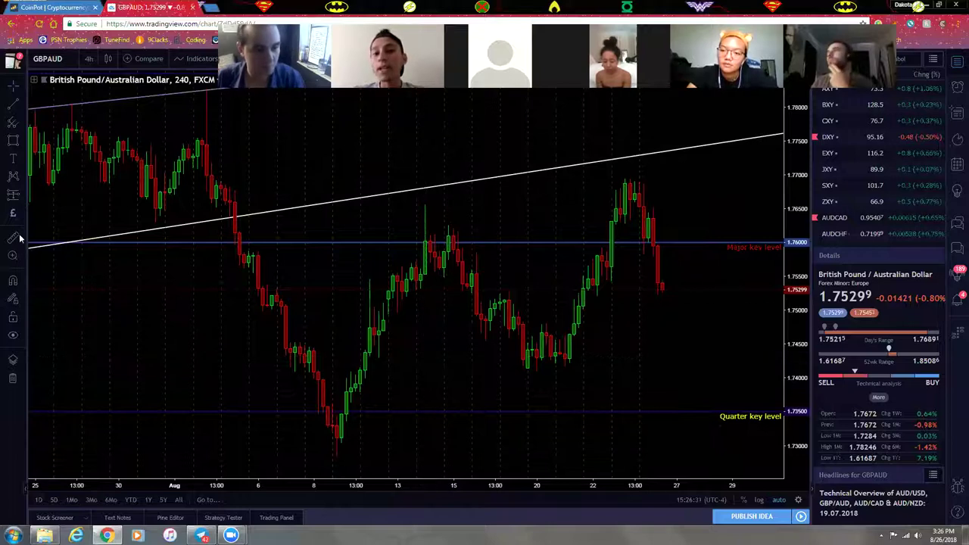
{"action": "left_click", "coordinate": [19, 197]}
{"action": "scroll", "coordinate": [612, 257], "scroll_direction": "up", "scroll_amount": 3}
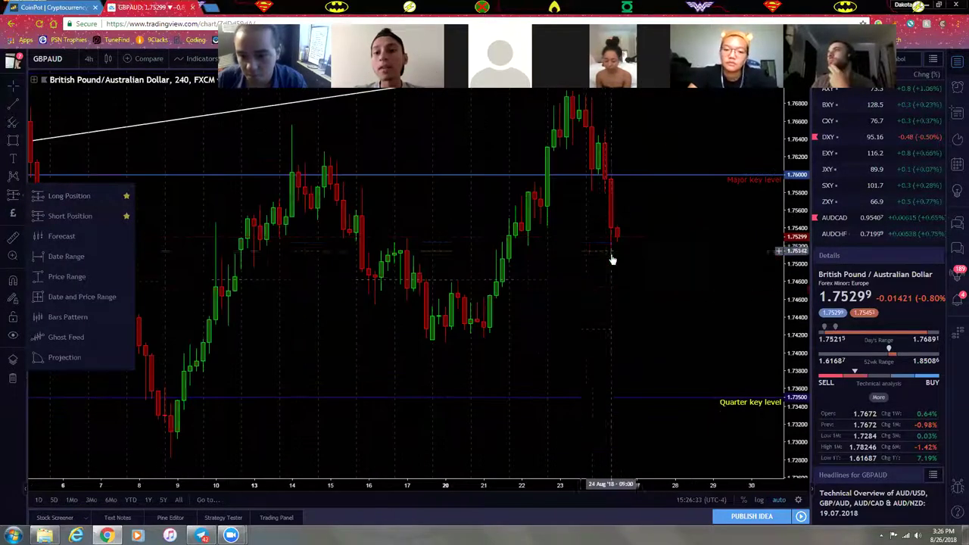
{"action": "left_click", "coordinate": [625, 241]}
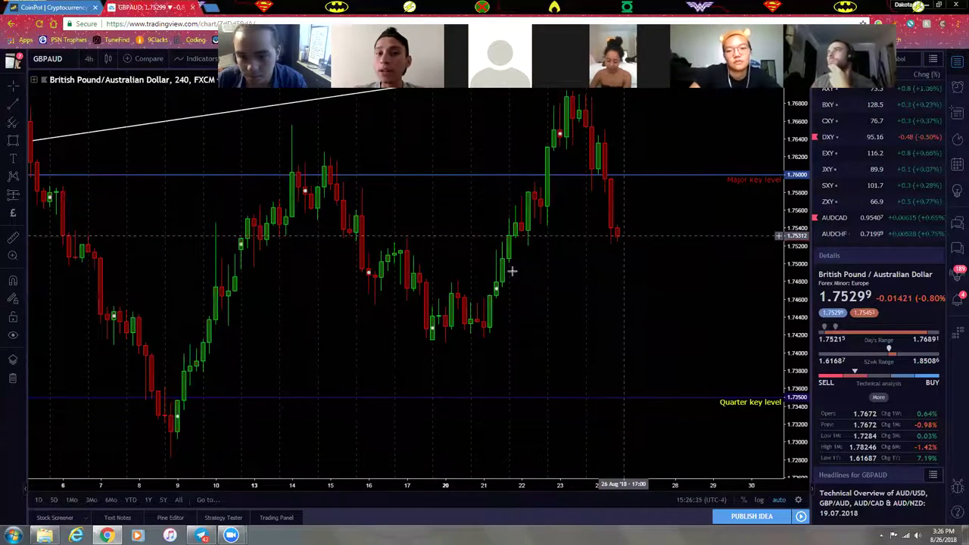
{"action": "left_click", "coordinate": [21, 197]}
{"action": "left_click", "coordinate": [55, 218]}
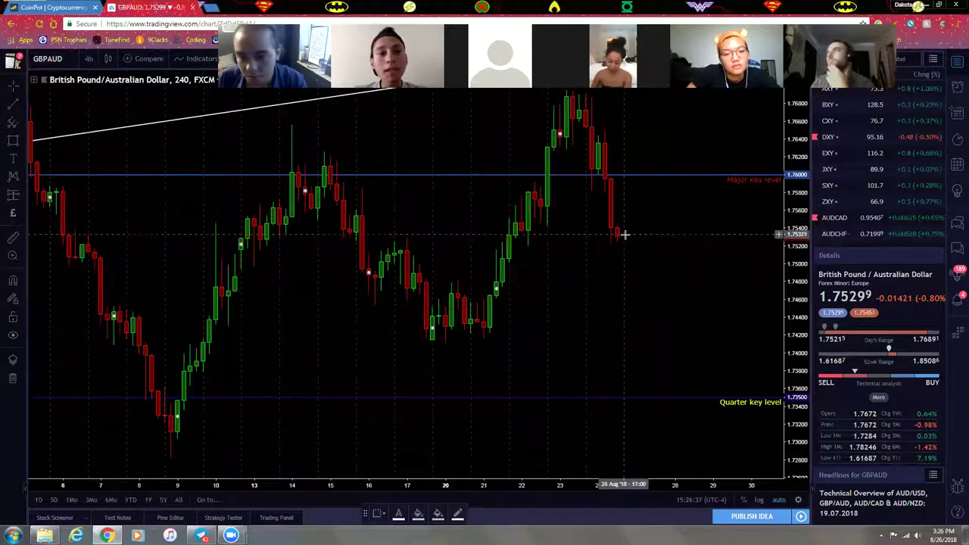
{"action": "left_click", "coordinate": [626, 235]}
- Switch the GBPAUD chart to the 15-minute timeframe and delete the short position placed on the 4-hour chart
{"action": "left_click", "coordinate": [88, 58]}
{"action": "left_click", "coordinate": [115, 128]}
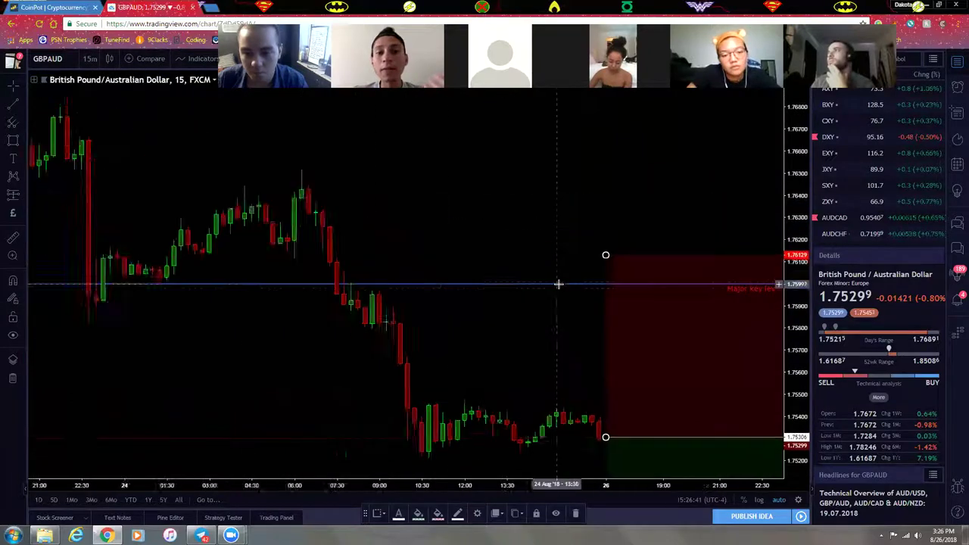
{"action": "left_click_drag", "start_coordinate": [595, 345], "coordinate": [75, 309]}
{"action": "scroll", "coordinate": [325, 283], "scroll_direction": "up", "scroll_amount": 3}
{"action": "scroll", "coordinate": [435, 374], "scroll_direction": "down", "scroll_amount": 5}
{"action": "left_click", "coordinate": [435, 373]}
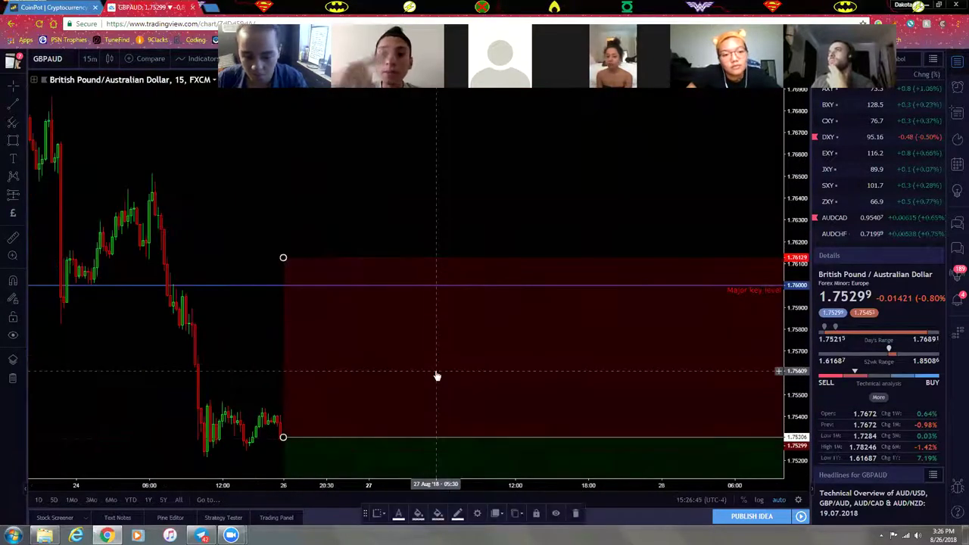
{"action": "key", "text": "Delete"}
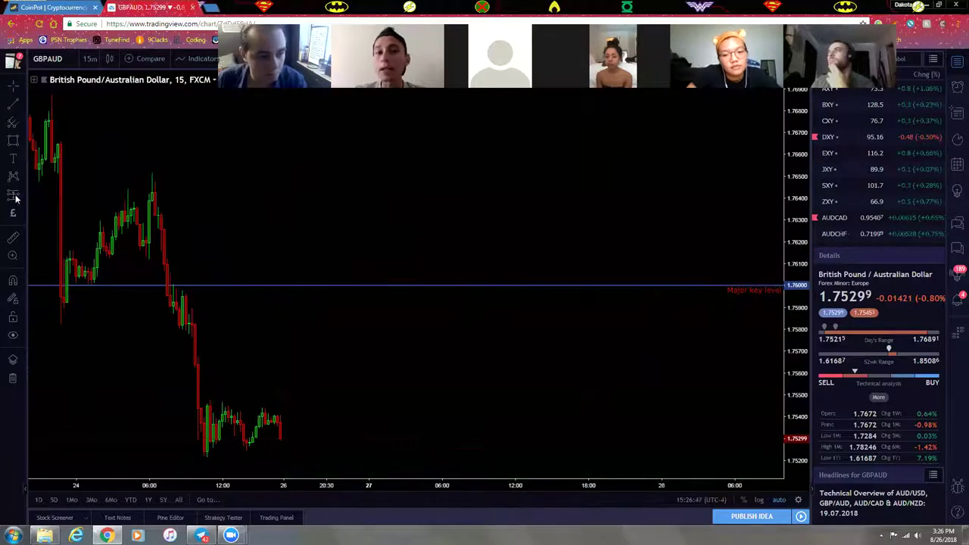
- Place a short position just after the last 15-minute candle, with the entry at 1.75295
{"action": "left_click", "coordinate": [15, 197]}
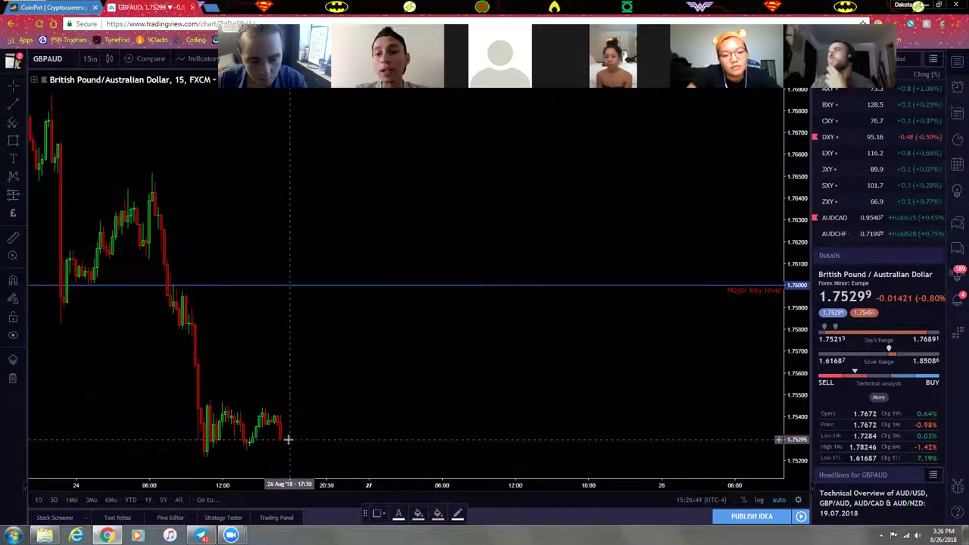
{"action": "left_click", "coordinate": [288, 439]}
{"action": "scroll", "coordinate": [282, 342], "scroll_direction": "down", "scroll_amount": 3}
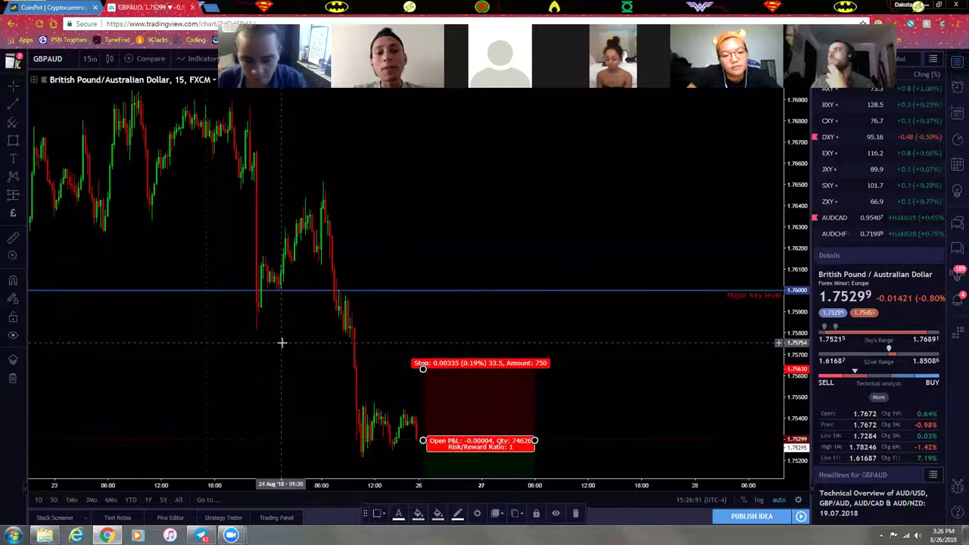
{"action": "scroll", "coordinate": [281, 342], "scroll_direction": "down", "scroll_amount": 2}
{"action": "left_click_drag", "start_coordinate": [653, 393], "coordinate": [628, 211]}
- Set the short position's stop level to 250 ticks and its profit level to 100 ticks
{"action": "right_click", "coordinate": [496, 255]}
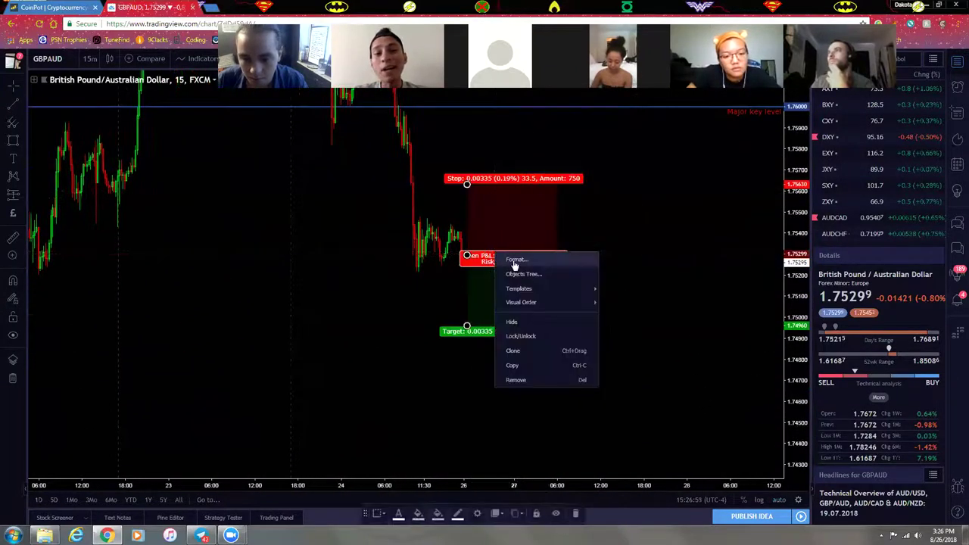
{"action": "left_click", "coordinate": [514, 260]}
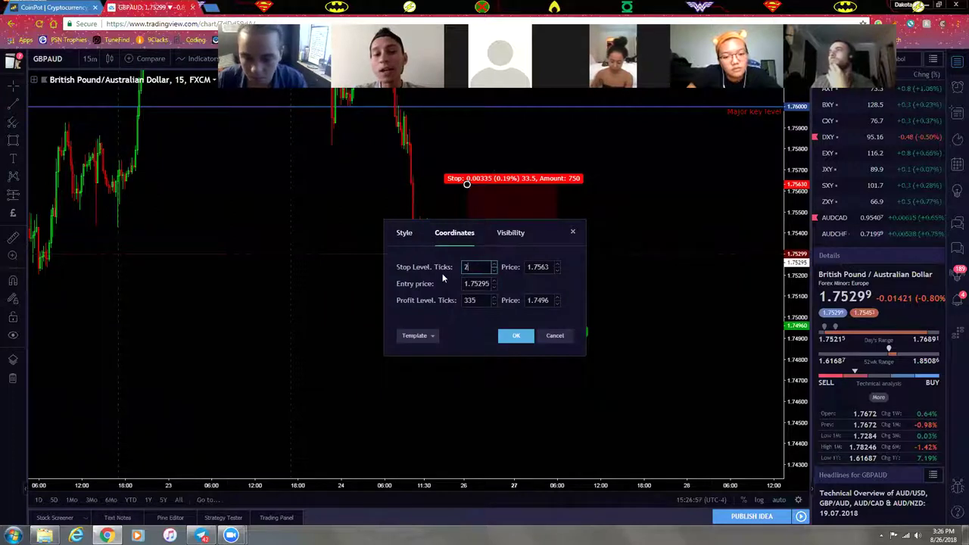
{"action": "type", "text": "250"}
{"action": "double_click", "coordinate": [469, 300]}
{"action": "type", "text": "100"}
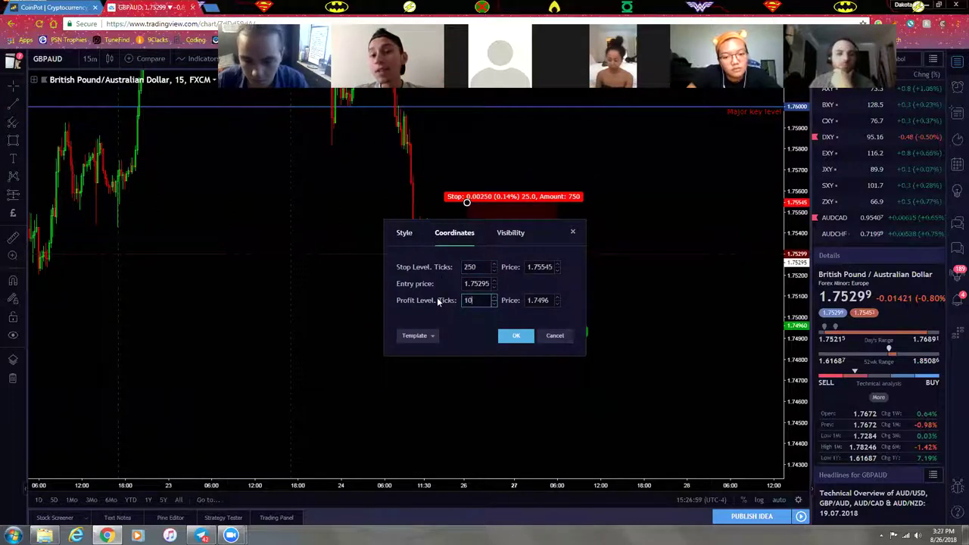
{"action": "left_click", "coordinate": [512, 335]}
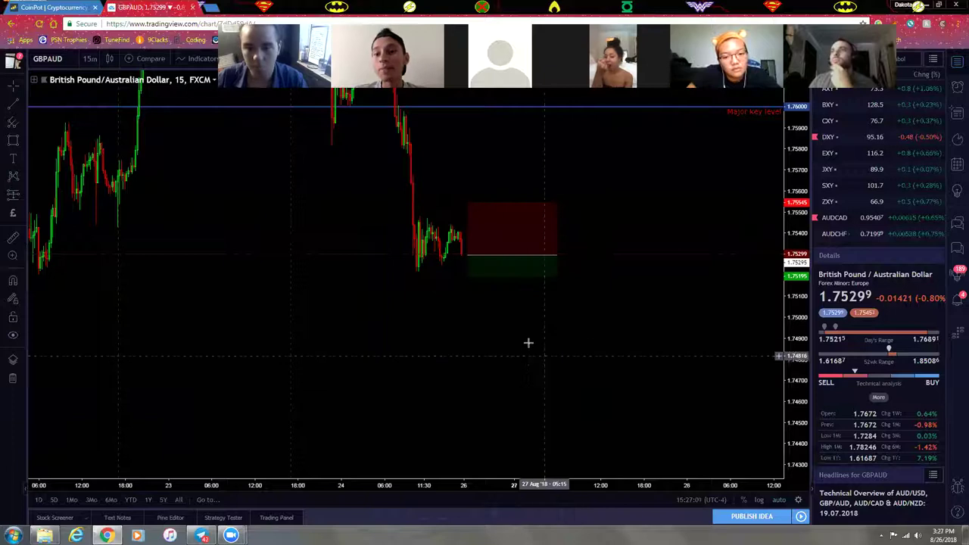
- Shorten the short position's time span so it ends shortly after 21:00 on 26 August
{"action": "scroll", "coordinate": [528, 342], "scroll_direction": "up", "scroll_amount": 2}
{"action": "left_click_drag", "start_coordinate": [386, 344], "coordinate": [510, 424]}
{"action": "scroll", "coordinate": [477, 401], "scroll_direction": "up", "scroll_amount": 1}
{"action": "scroll", "coordinate": [575, 408], "scroll_direction": "up", "scroll_amount": 1}
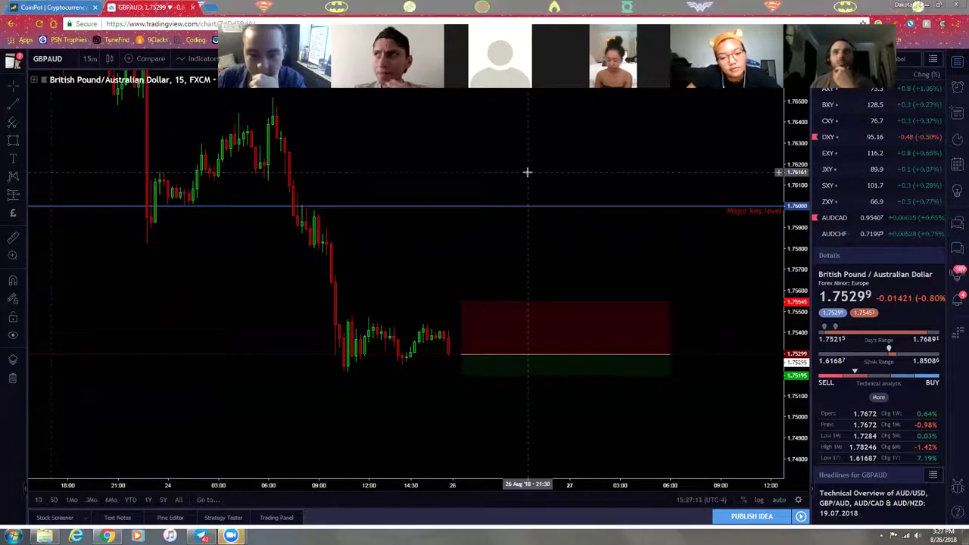
{"action": "left_click", "coordinate": [564, 375]}
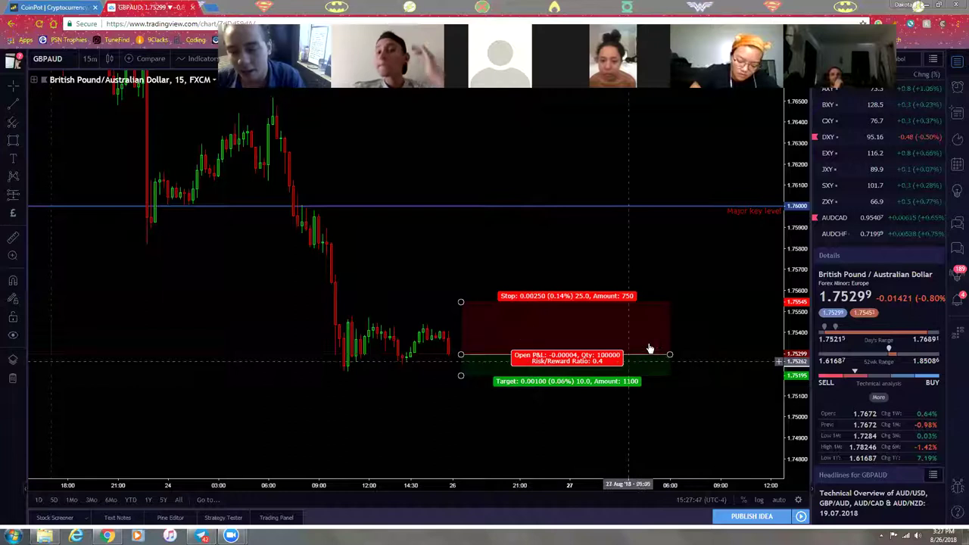
{"action": "left_click", "coordinate": [670, 354]}
{"action": "left_click_drag", "start_coordinate": [670, 354], "coordinate": [573, 354]}
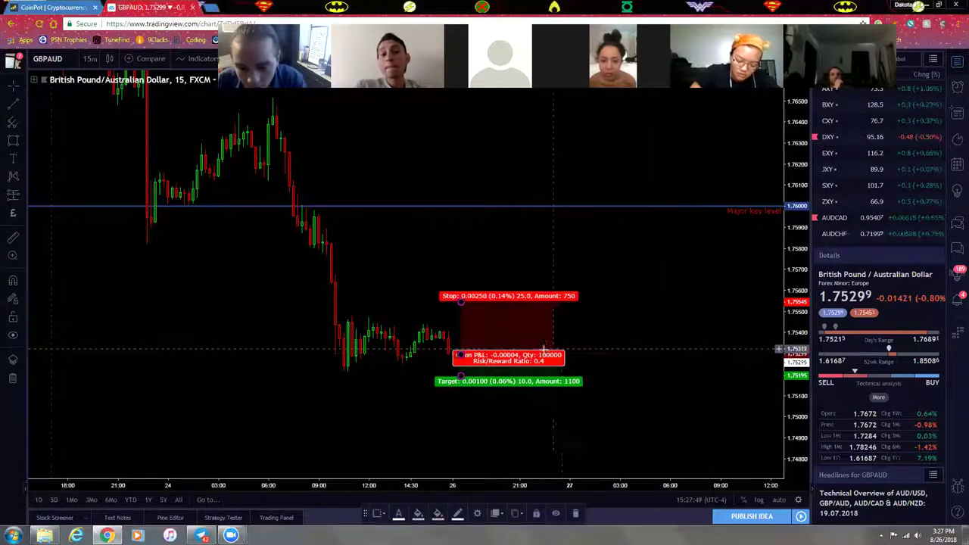
{"action": "left_click", "coordinate": [329, 459]}
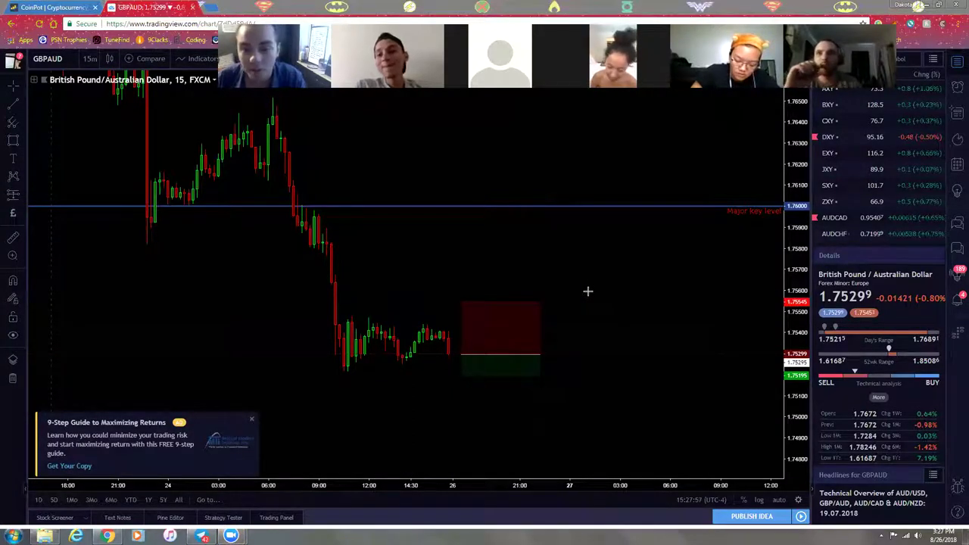
- Hide the chart advertisement and delete the short position with the 250-tick stop
{"action": "left_click", "coordinate": [523, 359]}
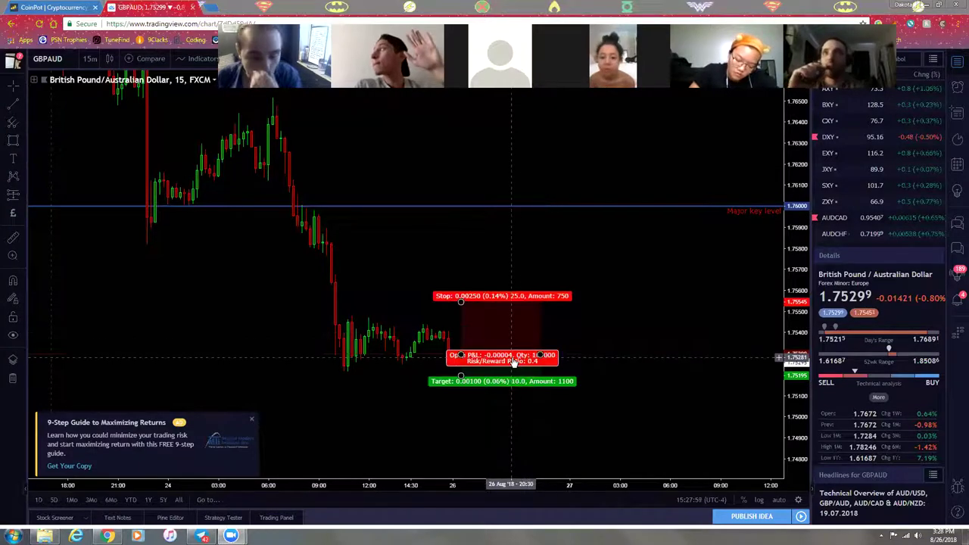
{"action": "left_click", "coordinate": [253, 422]}
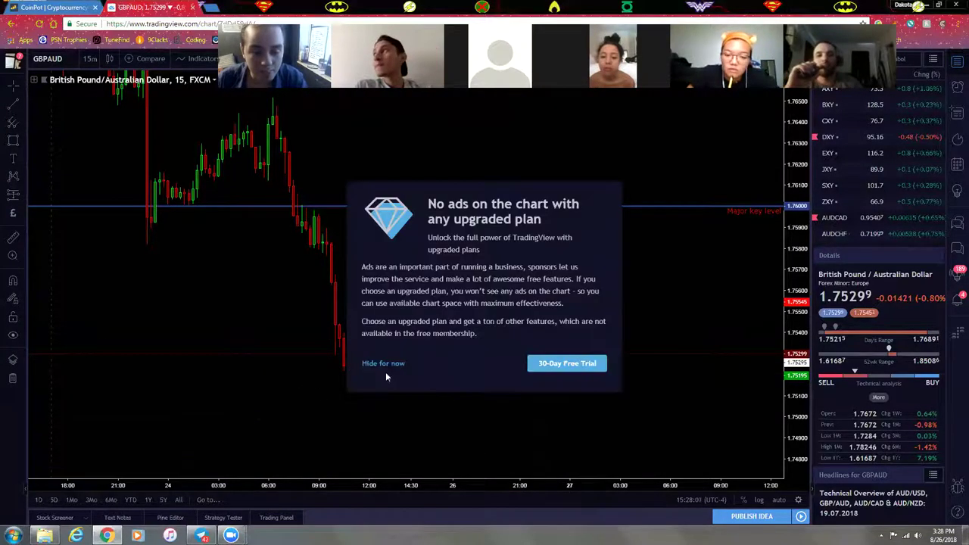
{"action": "left_click", "coordinate": [385, 364]}
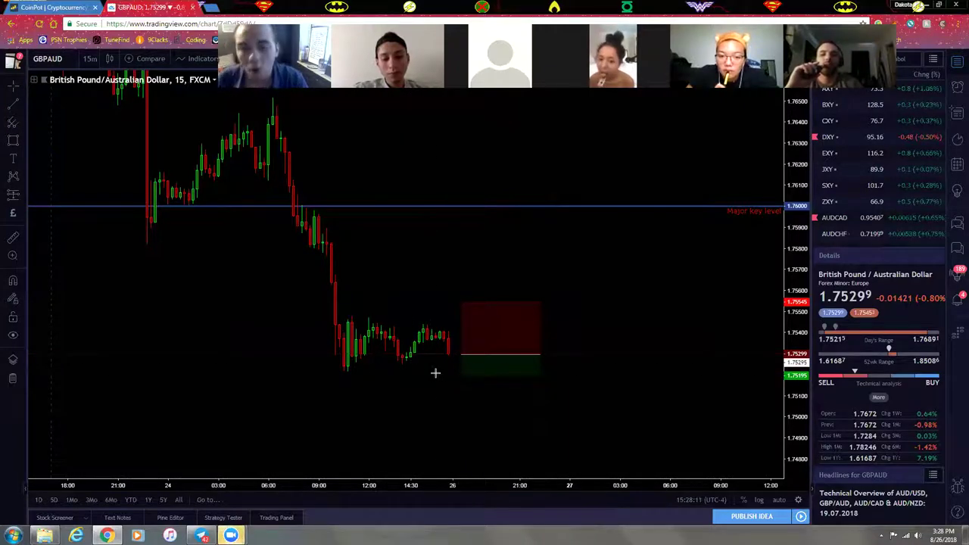
{"action": "left_click", "coordinate": [500, 358]}
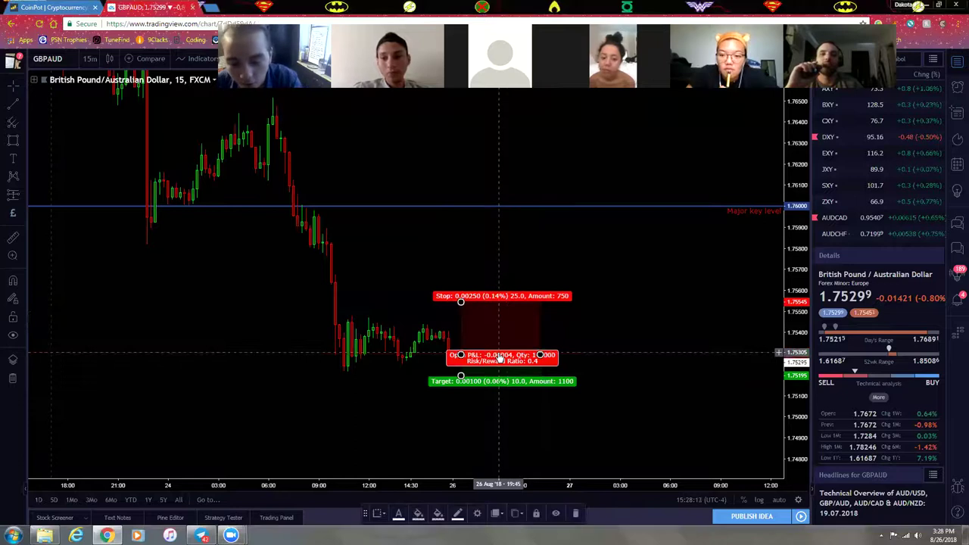
{"action": "key", "text": "Delete"}
{"action": "left_click_drag", "start_coordinate": [451, 399], "coordinate": [515, 393]}
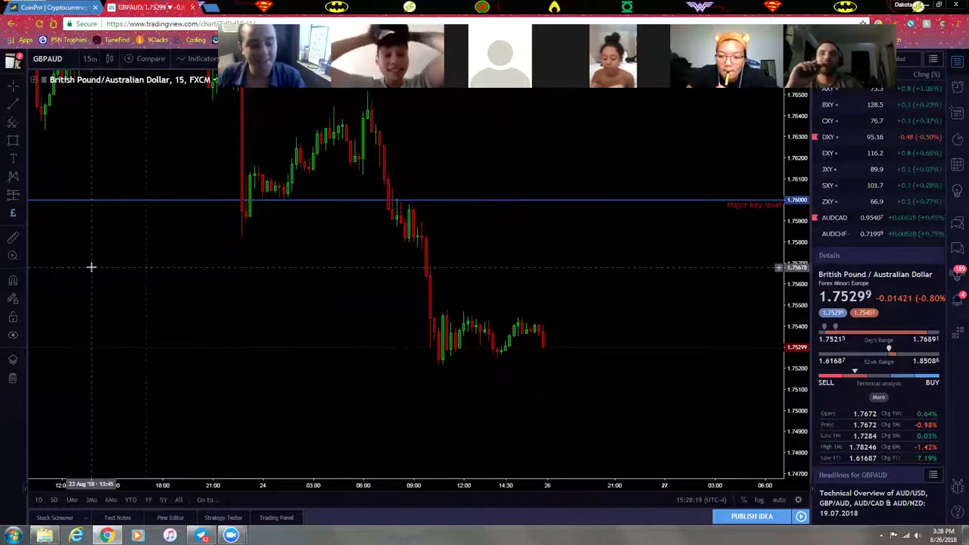
{"action": "scroll", "coordinate": [420, 378], "scroll_direction": "up", "scroll_amount": 1}
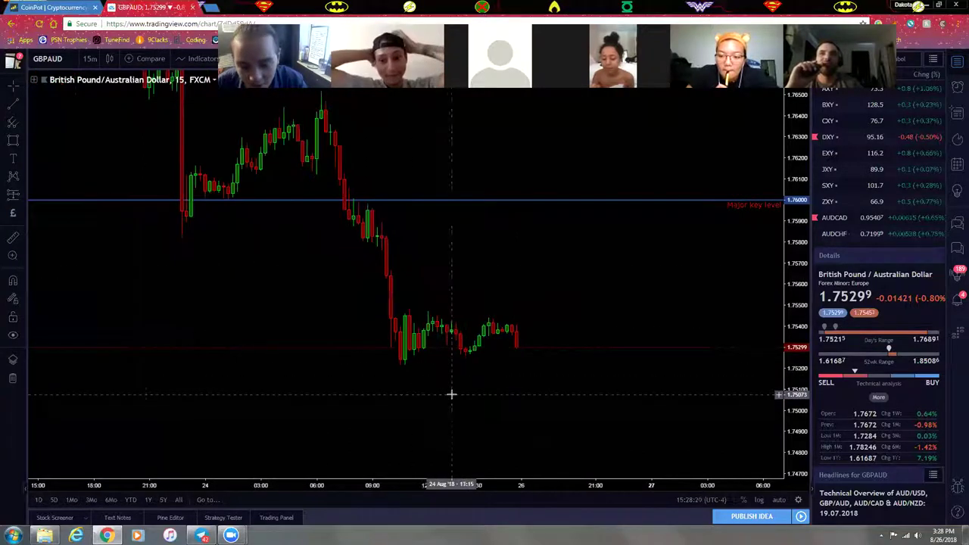
- Try a shortened short position after the last candle with entry 1.75364, stop 1.75515 and target 1.75258, and delete it
{"action": "left_click", "coordinate": [16, 194]}
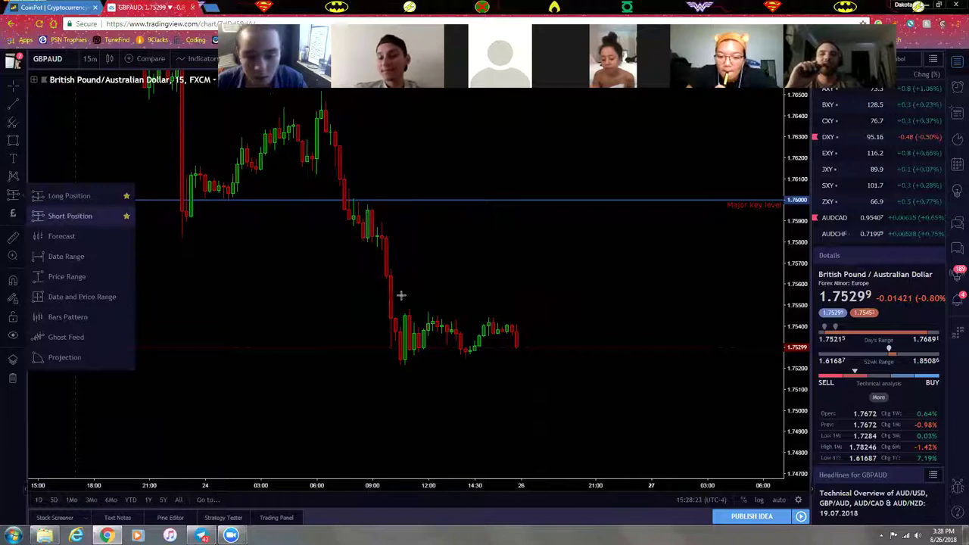
{"action": "left_click", "coordinate": [530, 334]}
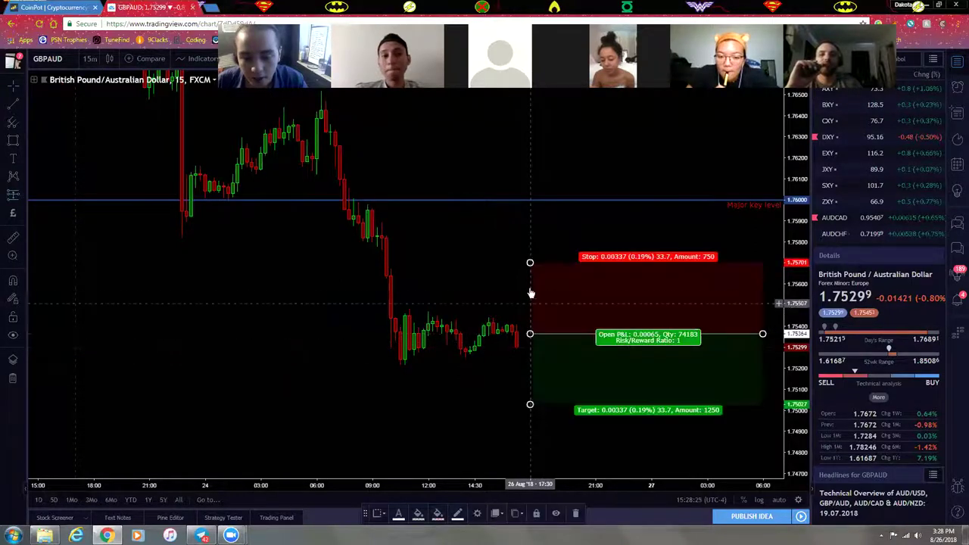
{"action": "left_click_drag", "start_coordinate": [530, 263], "coordinate": [530, 302]}
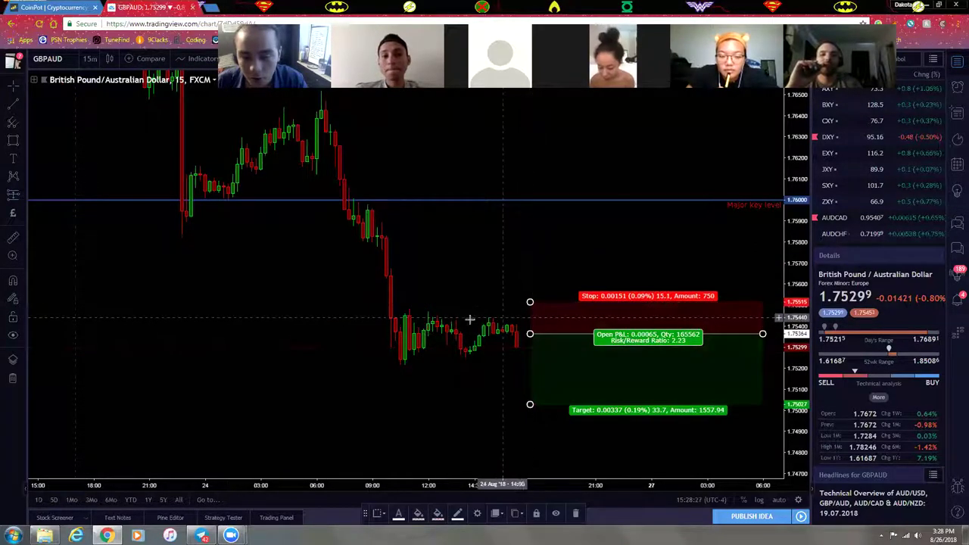
{"action": "left_click_drag", "start_coordinate": [530, 405], "coordinate": [529, 356]}
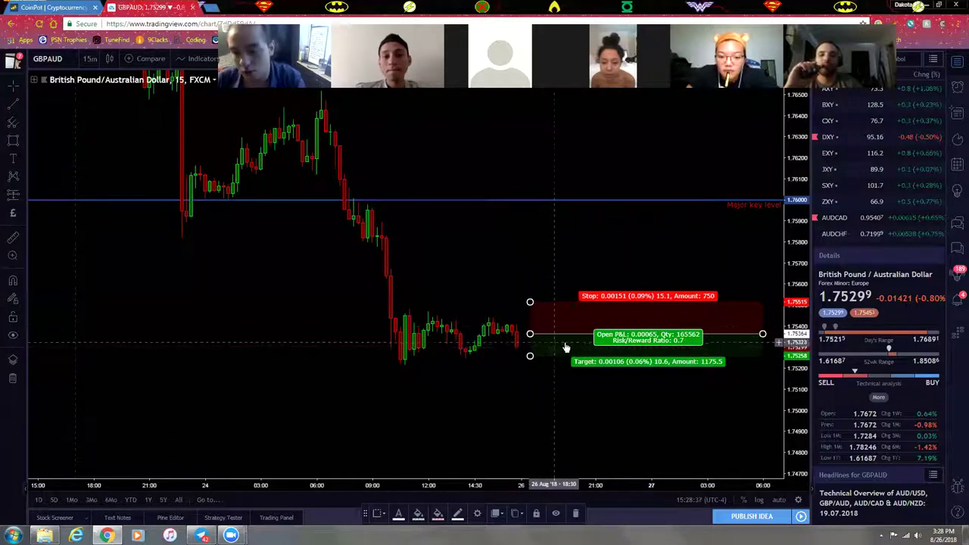
{"action": "left_click_drag", "start_coordinate": [763, 334], "coordinate": [605, 335]}
{"action": "key", "text": "Delete"}
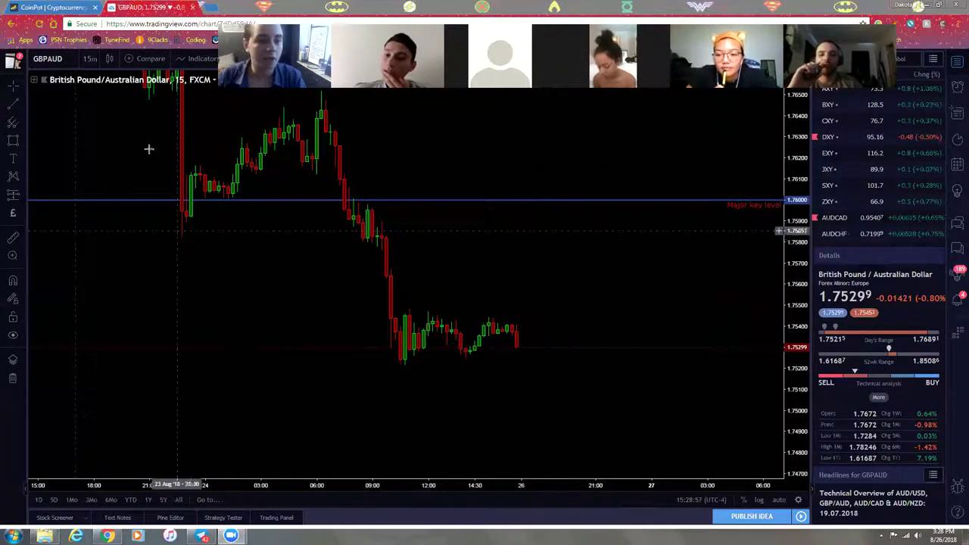
- Switch the GBPAUD chart to the daily timeframe and open the US Dollar Currency Index (DXY) from the watchlist
{"action": "left_click", "coordinate": [89, 58]}
{"action": "left_click", "coordinate": [108, 254]}
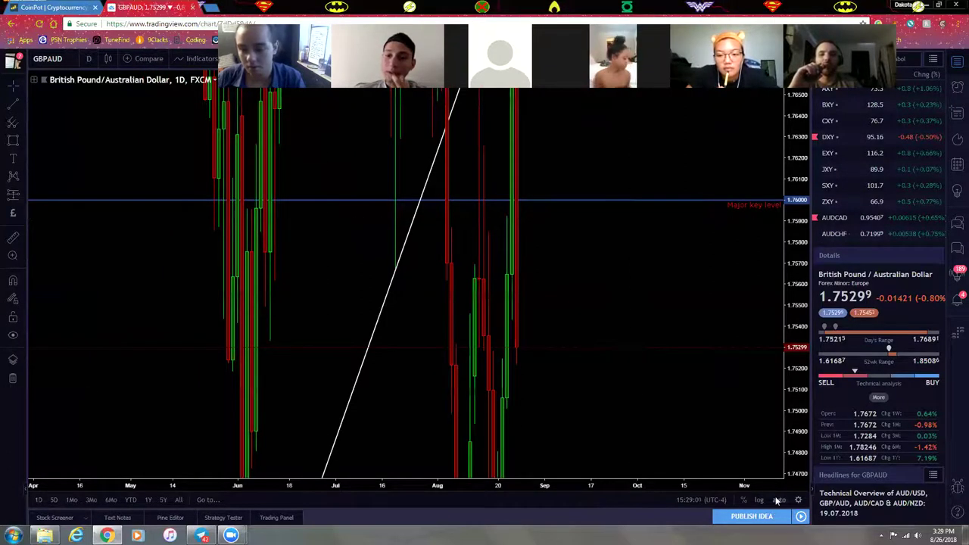
{"action": "left_click", "coordinate": [829, 137]}
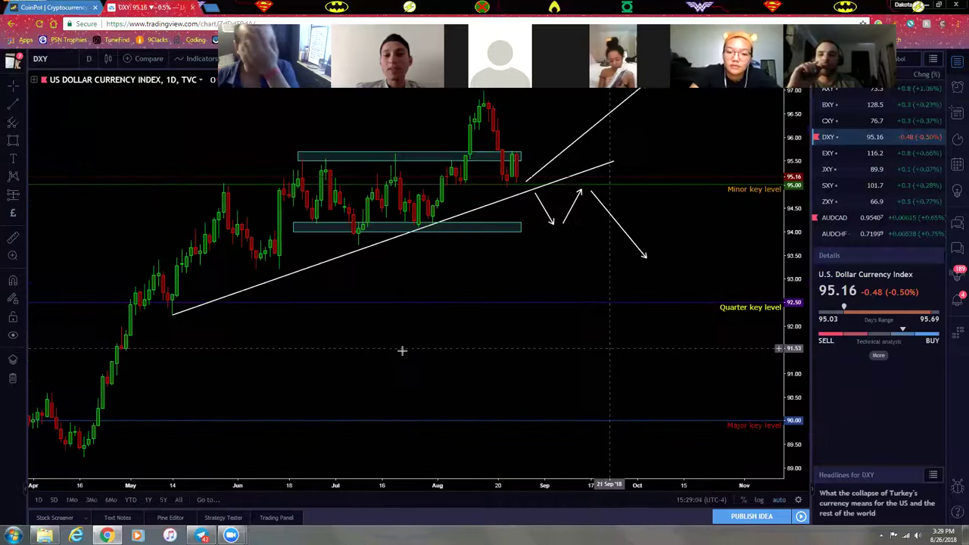
- Show DXY on the monthly timeframe and examine the price action since 2015 above the descending trendline
{"action": "left_click", "coordinate": [89, 59]}
{"action": "left_click", "coordinate": [121, 285]}
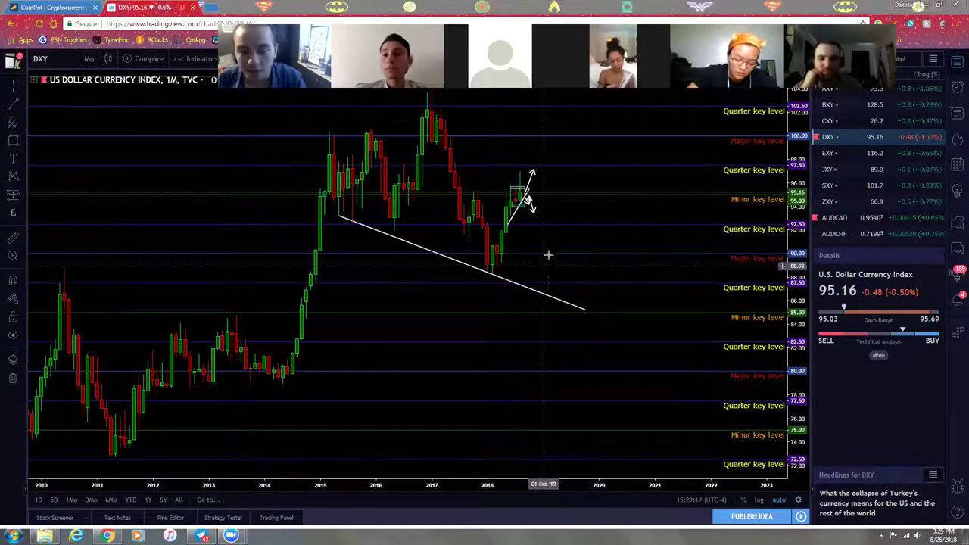
{"action": "left_click_drag", "start_coordinate": [537, 238], "coordinate": [656, 242]}
{"action": "scroll", "coordinate": [514, 283], "scroll_direction": "up", "scroll_amount": 2}
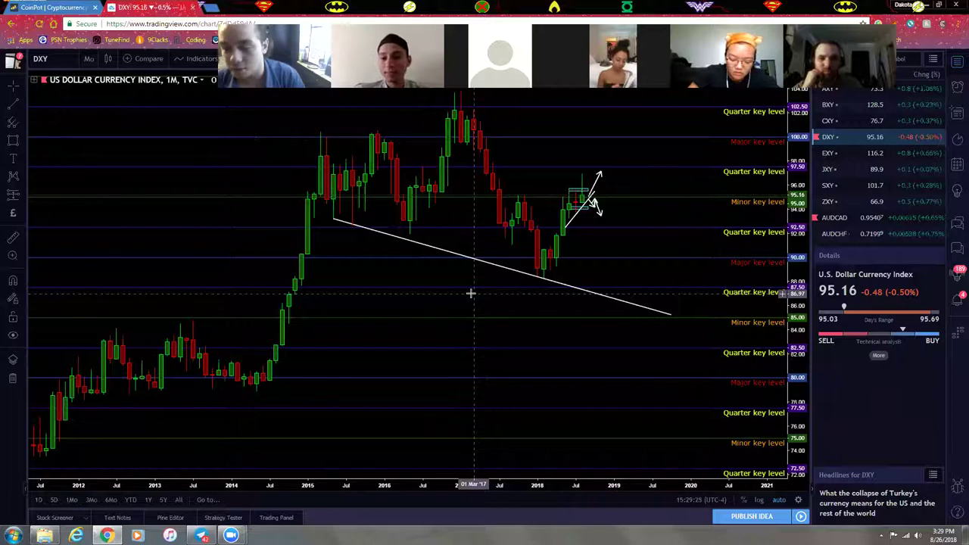
{"action": "scroll", "coordinate": [558, 296], "scroll_direction": "up", "scroll_amount": 2}
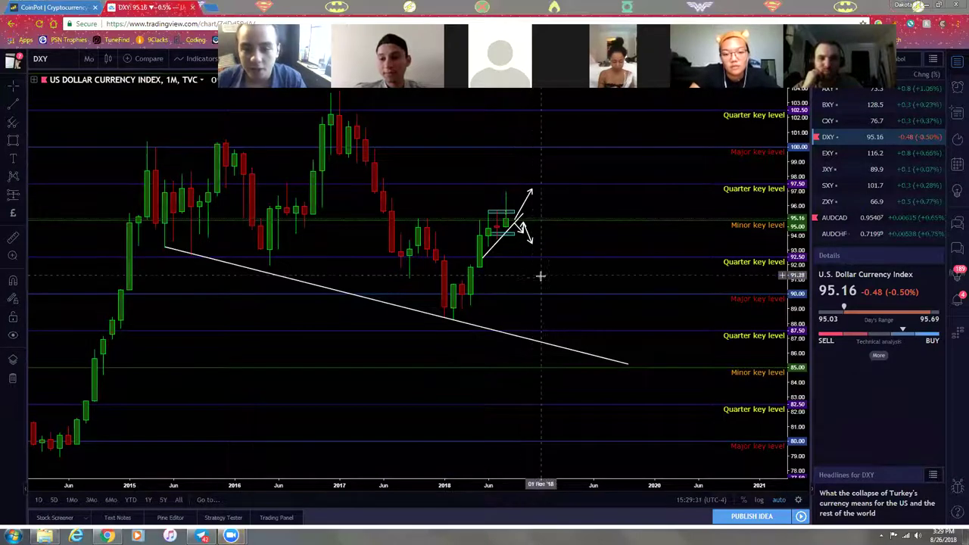
- Return the DXY chart to the daily timeframe
{"action": "left_click_drag", "start_coordinate": [558, 274], "coordinate": [619, 277]}
{"action": "left_click", "coordinate": [88, 59]}
{"action": "left_click", "coordinate": [117, 251]}
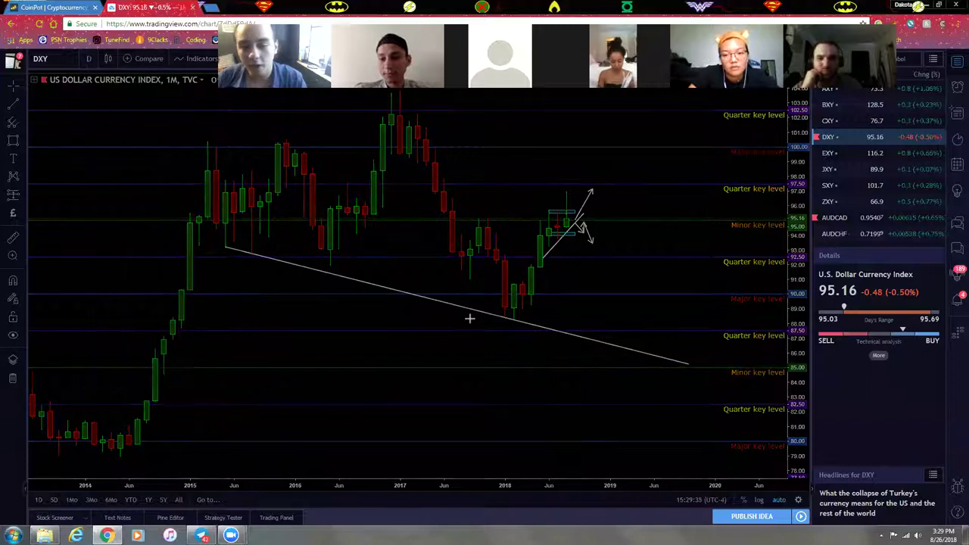
- Start a text note on the DXY daily chart with the first line "DXY Bullish -- XXX/USD Bearish"
{"action": "scroll", "coordinate": [471, 313], "scroll_direction": "down", "scroll_amount": 3}
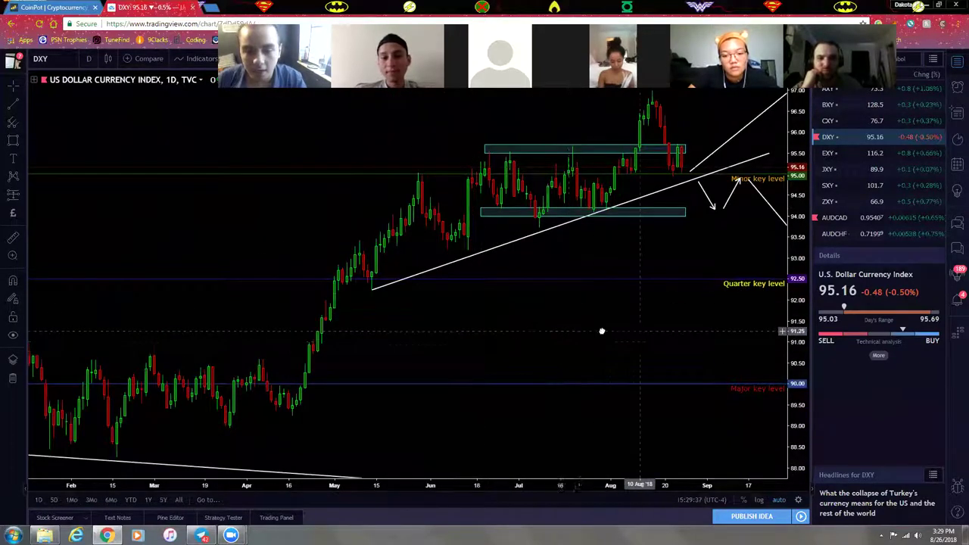
{"action": "left_click_drag", "start_coordinate": [602, 331], "coordinate": [464, 331]}
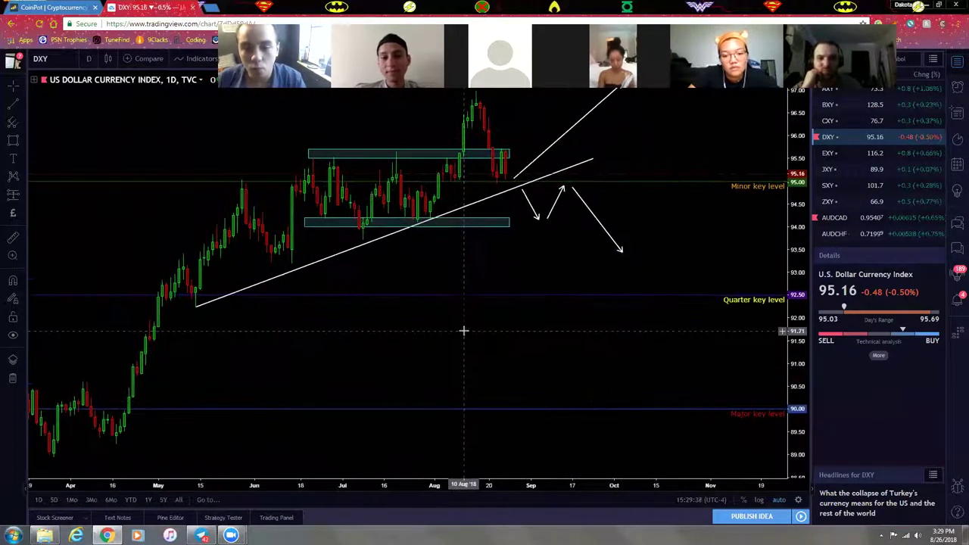
{"action": "left_click", "coordinate": [21, 161]}
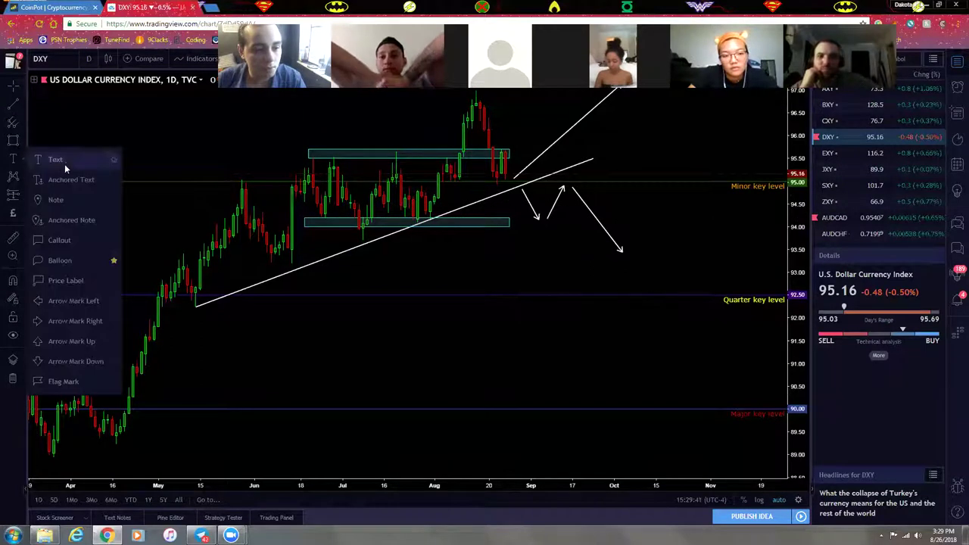
{"action": "left_click", "coordinate": [47, 158]}
{"action": "left_click", "coordinate": [393, 311]}
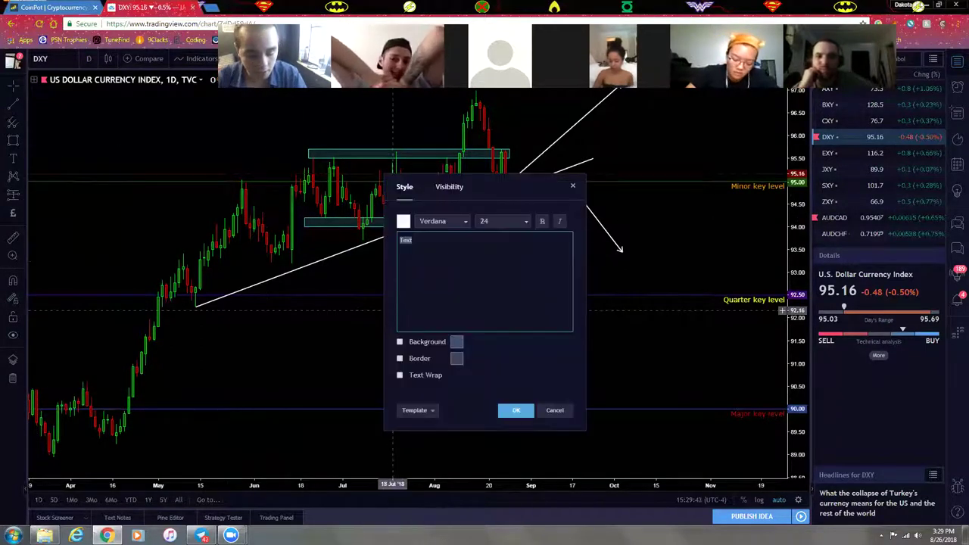
{"action": "type", "text": "DXY "}
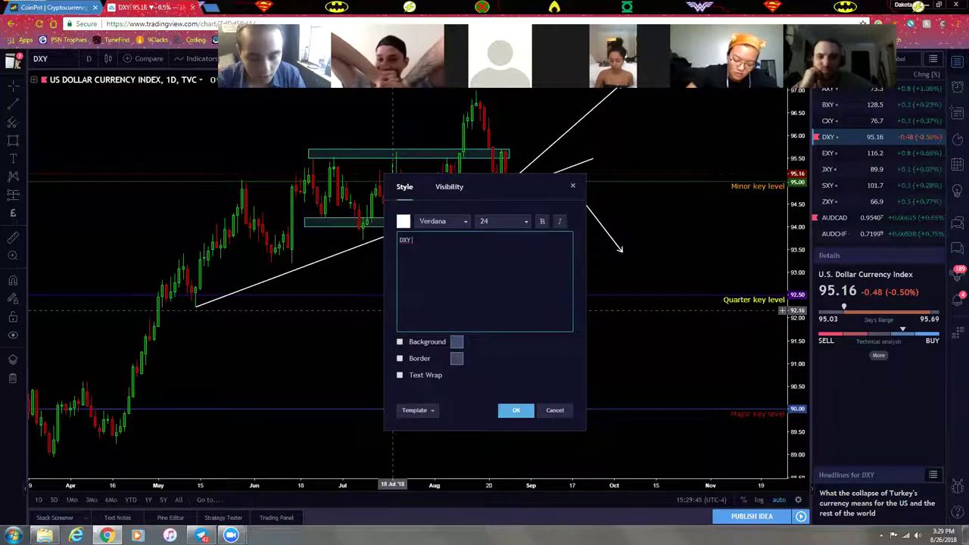
{"action": "type", "text": "BULL"}
{"action": "key", "text": "BackSpace"}
{"action": "key", "text": "BackSpace"}
{"action": "key", "text": "BackSpace"}
{"action": "key", "text": "BackSpace"}
{"action": "key", "text": "BackSpace"}
{"action": "key", "text": "BackSpace"}
{"action": "key", "text": "BackSpace"}
{"action": "key", "text": "BackSpace"}
{"action": "type", "text": "ullish --"}
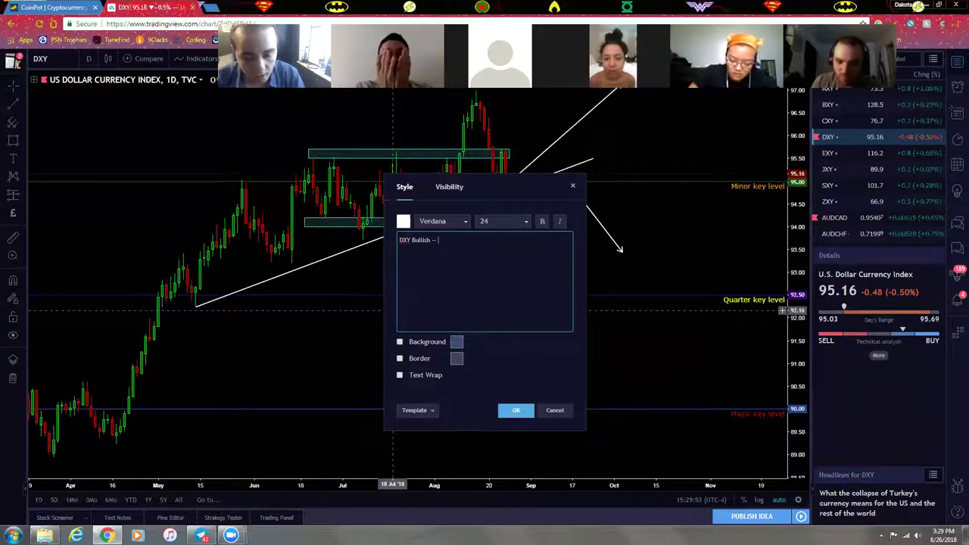
{"action": "type", "text": " XXX/USD"}
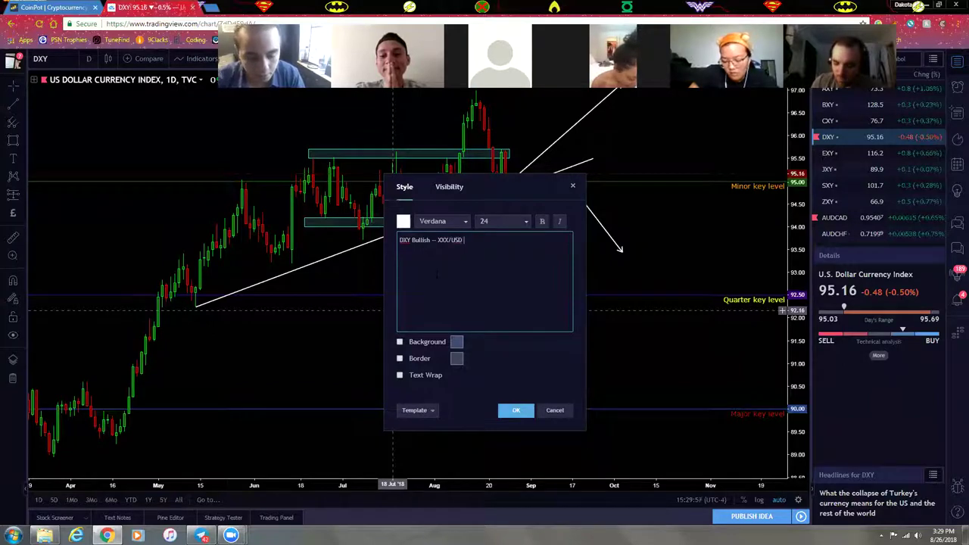
{"action": "type", "text": " Bearish"}
{"action": "key", "text": "Return"}
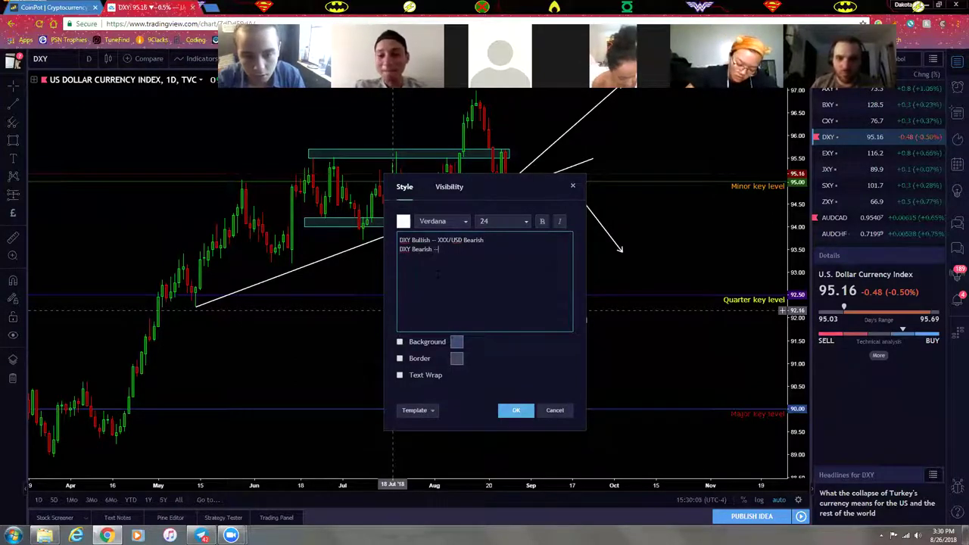
- Add a second line to the note reading "DXY Bearish -- USD/XXX Bearish"
{"action": "type", "text": "DXY Bearish -- USD/XXX"}
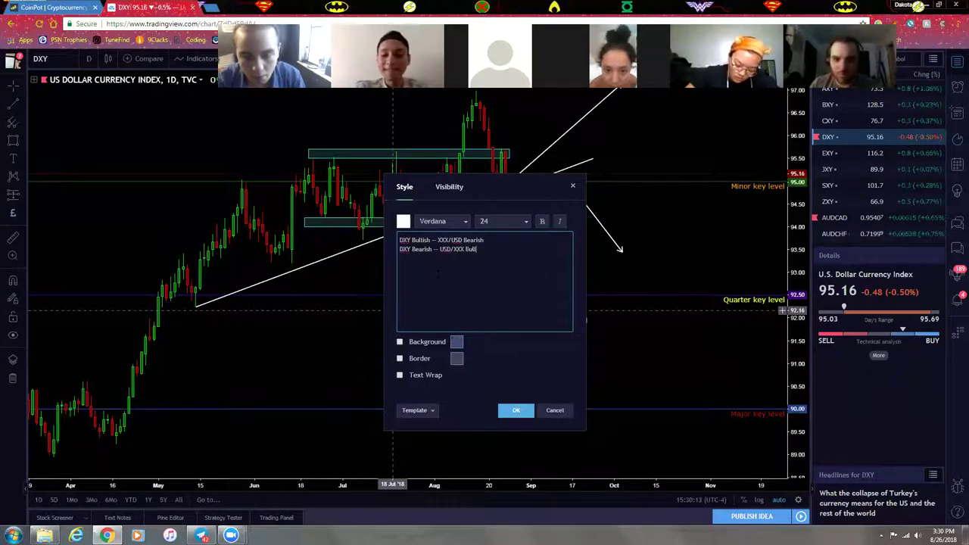
{"action": "type", "text": "B"}
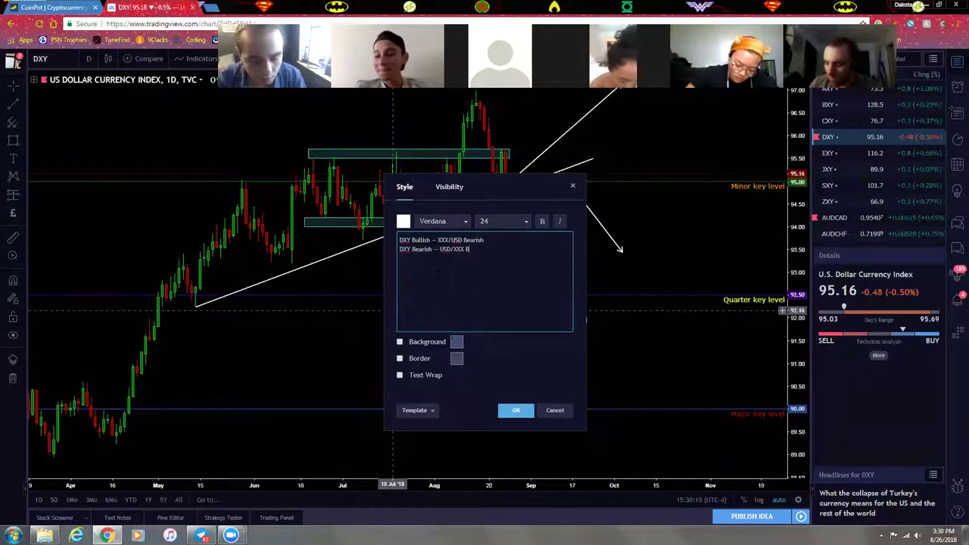
{"action": "type", "text": "earish"}
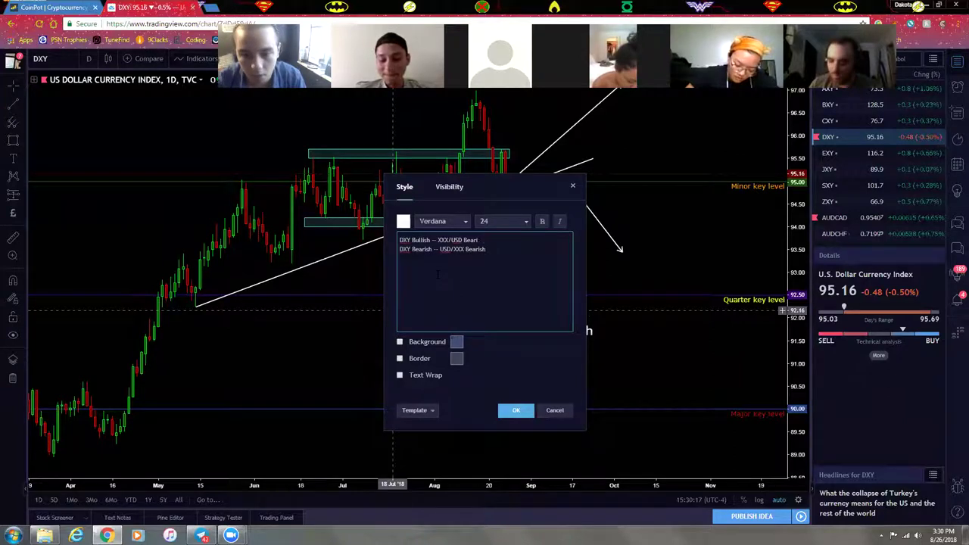
{"action": "key", "text": "BackSpace"}
{"action": "key", "text": "BackSpace"}
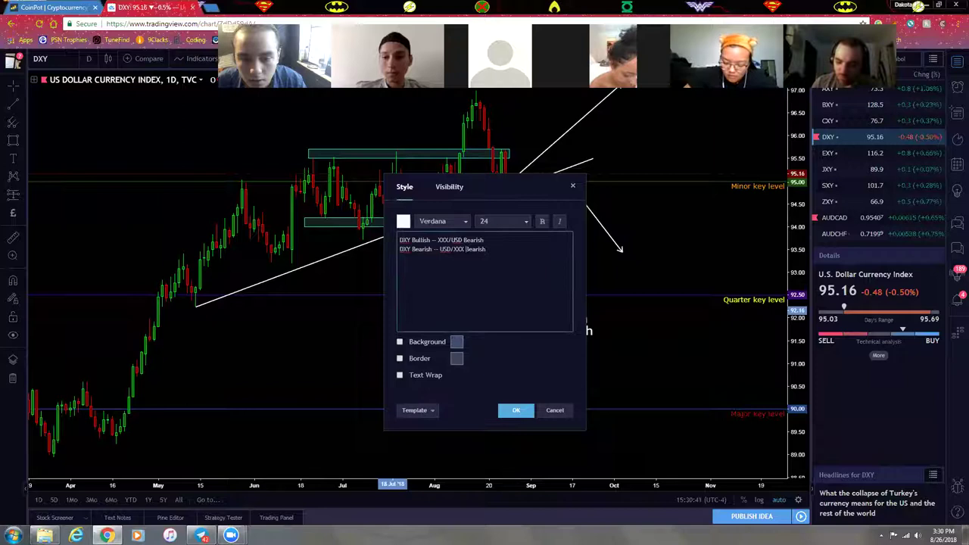
- Change the pair and direction in the note's second line to "XXX/USD Bullish"
{"action": "left_click_drag", "start_coordinate": [440, 249], "coordinate": [465, 251]}
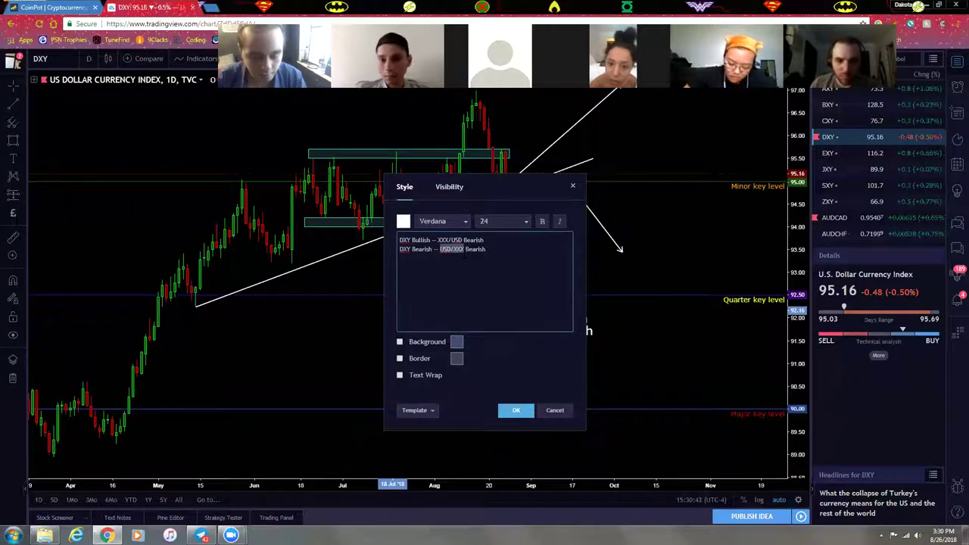
{"action": "type", "text": "XXX/"}
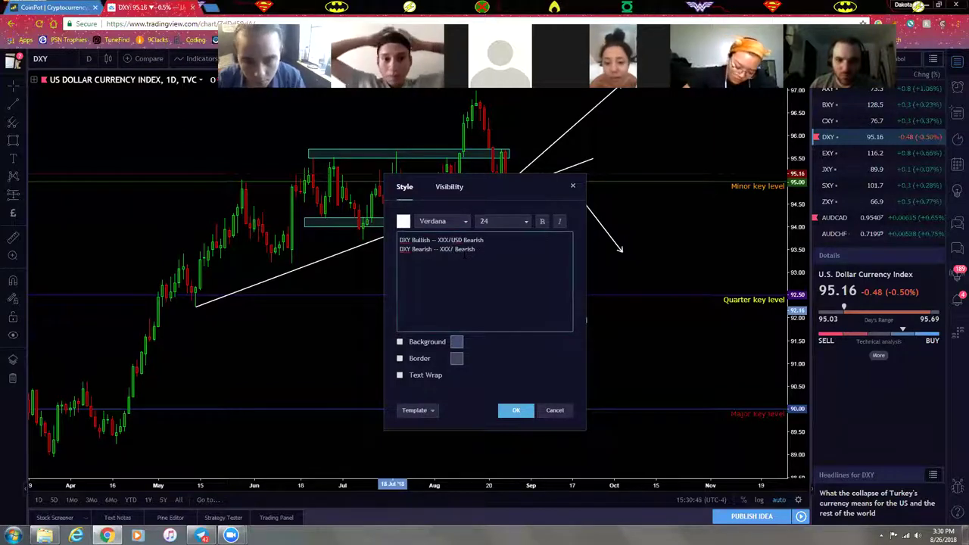
{"action": "type", "text": "YUS"}
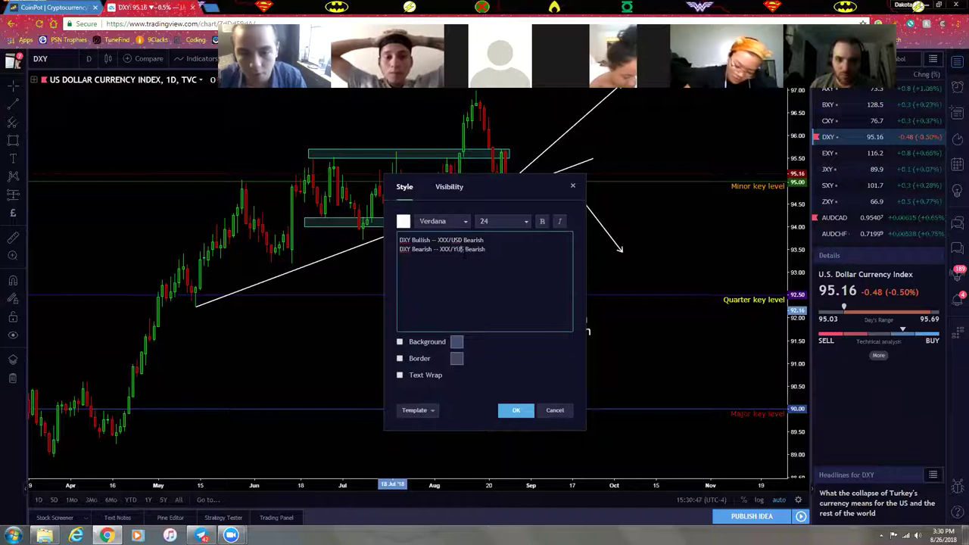
{"action": "type", "text": "D"}
{"action": "key", "text": "Left"}
{"action": "key", "text": "Left"}
{"action": "key", "text": "Left"}
{"action": "key", "text": "BackSpace"}
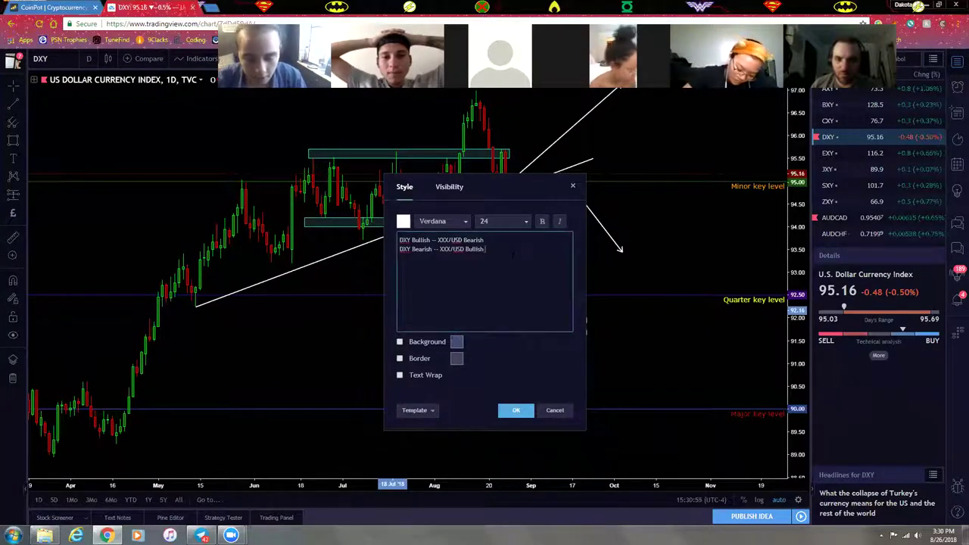
- Append "/ USD/XXX Bearish" to the note's second line and "/ USD/XXX Bullish" to its first line
{"action": "type", "text": "/"}
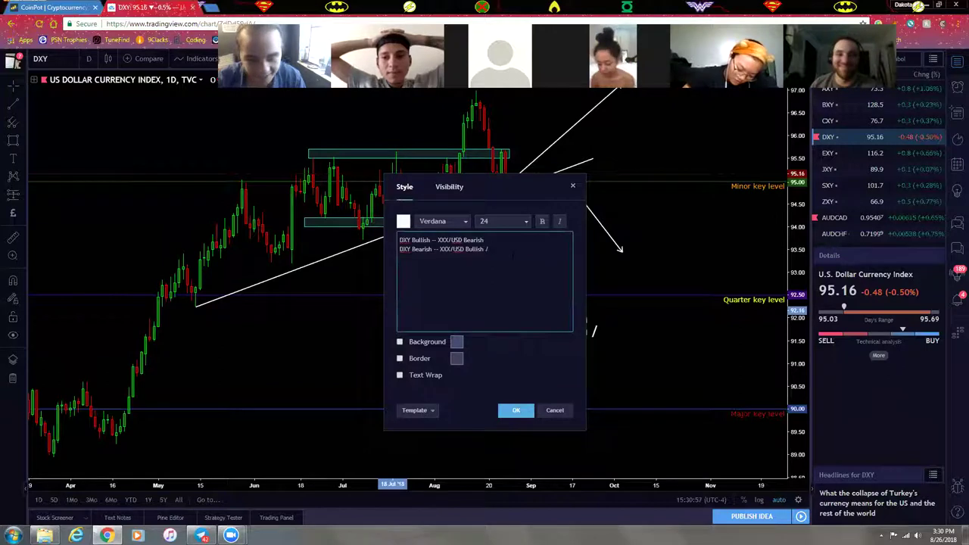
{"action": "type", "text": " USD/XXX"}
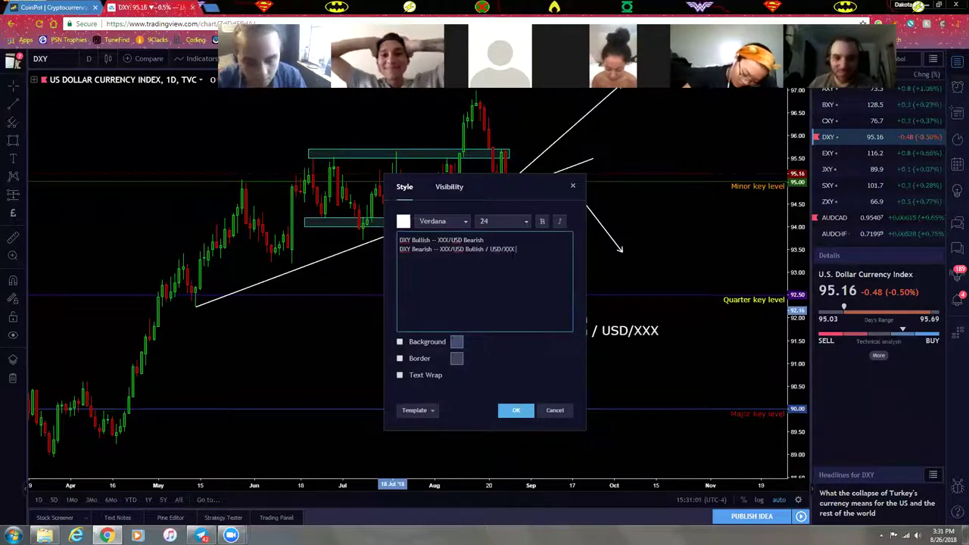
{"action": "type", "text": " Bearish"}
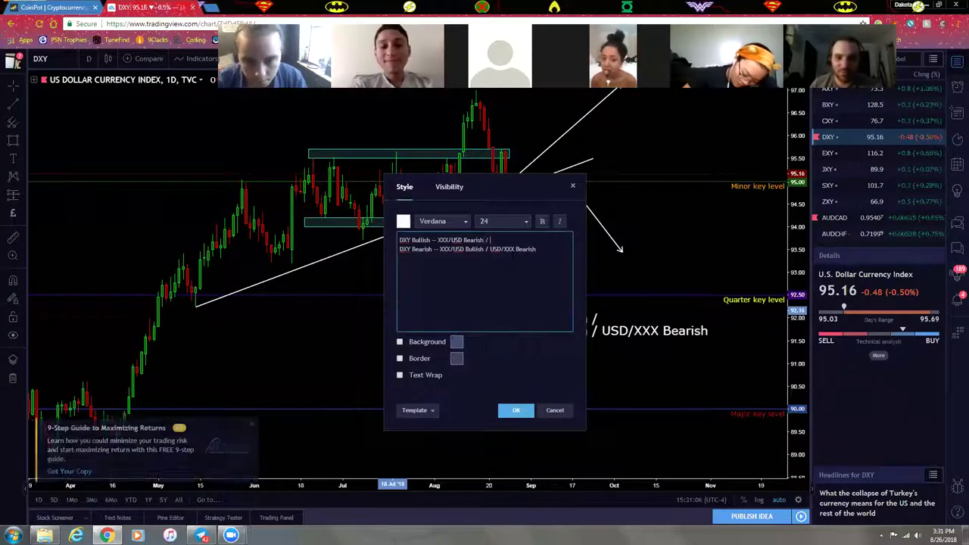
{"action": "type", "text": " / USD/XXX Bullish"}
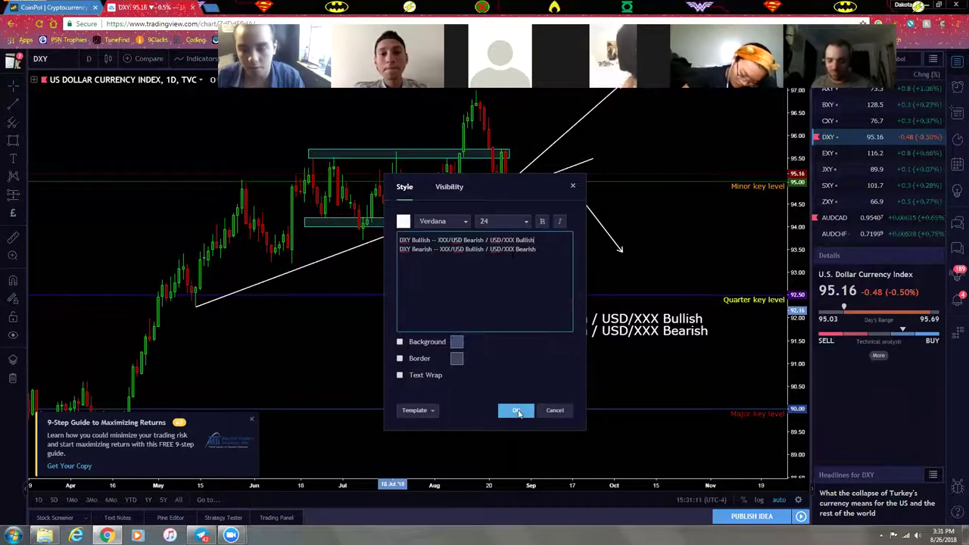
- Apply the note, move it up to just below the lower rectangle zone, and dismiss the advertisement
{"action": "left_click", "coordinate": [517, 410]}
{"action": "left_click_drag", "start_coordinate": [560, 307], "coordinate": [522, 269]}
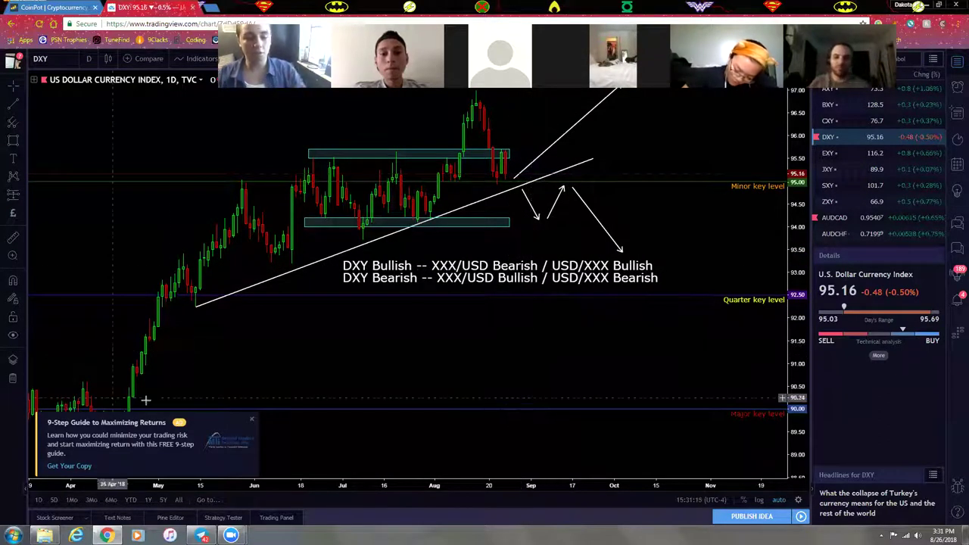
{"action": "left_click", "coordinate": [251, 418]}
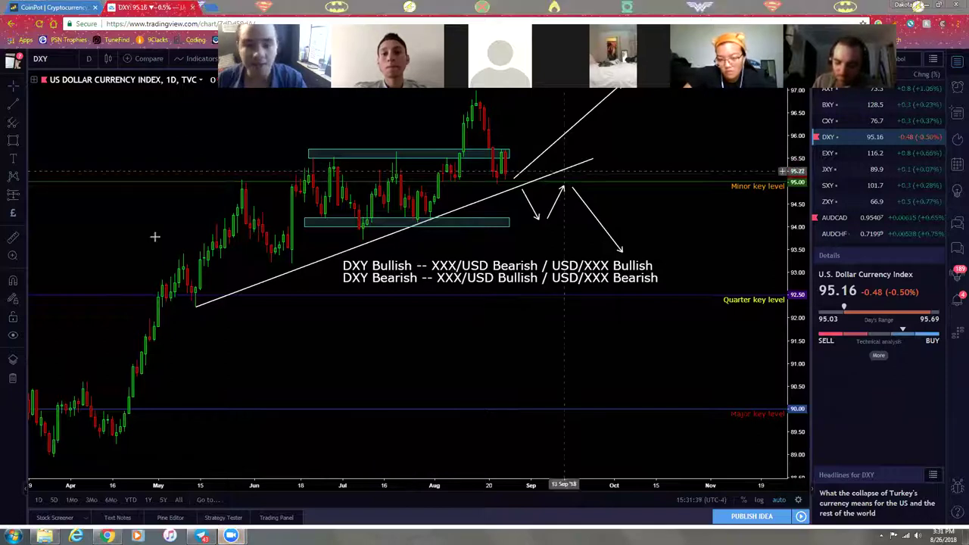
- Add the text label "EUR / USD" and centre it beneath the DXY correlation note
{"action": "left_click", "coordinate": [19, 164]}
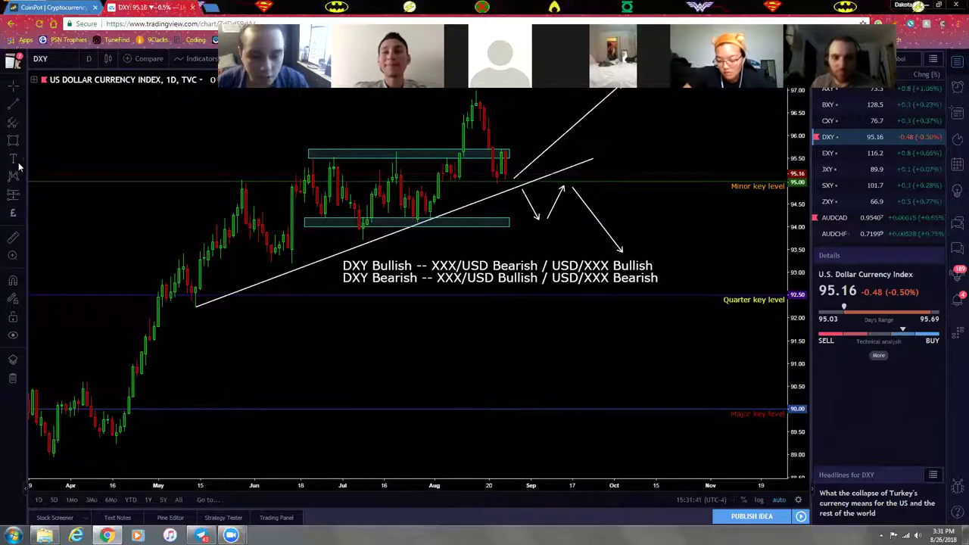
{"action": "left_click", "coordinate": [354, 322]}
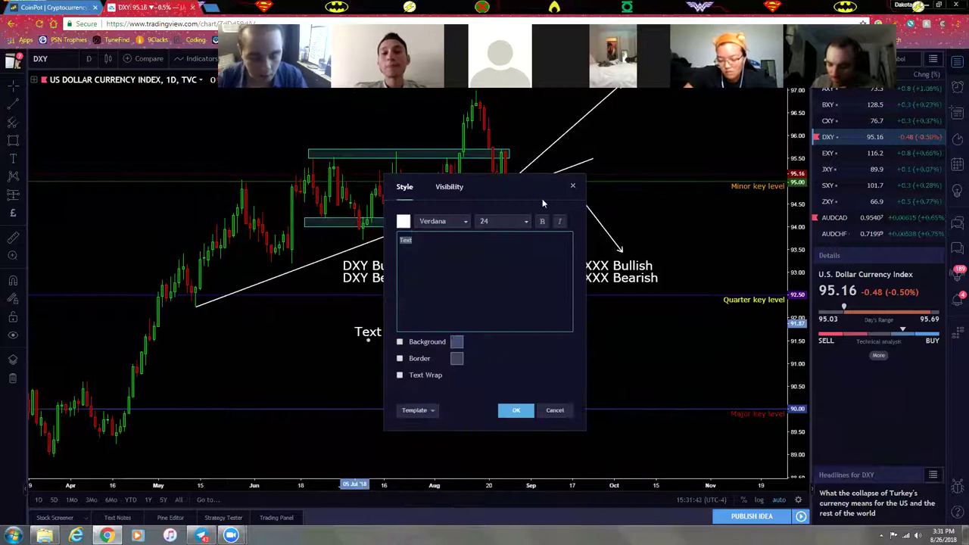
{"action": "type", "text": "EUR /"}
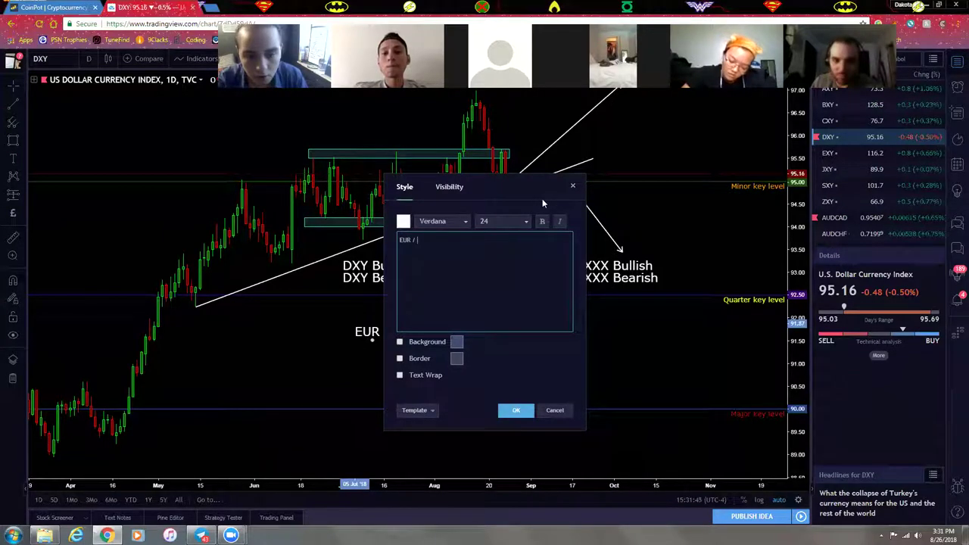
{"action": "type", "text": " USD"}
{"action": "left_click", "coordinate": [516, 410]}
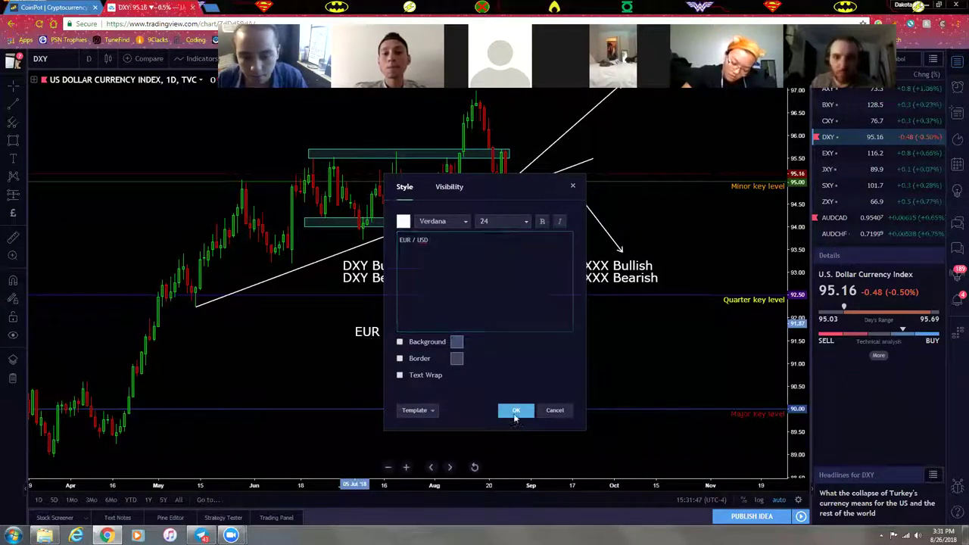
{"action": "left_click_drag", "start_coordinate": [406, 331], "coordinate": [490, 338]}
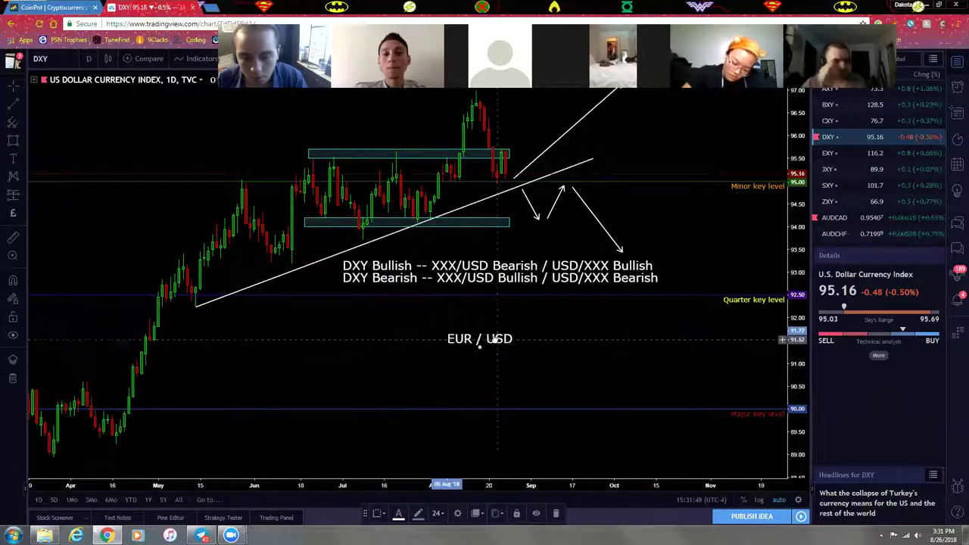
{"action": "left_click", "coordinate": [562, 326]}
- Draw a short arrow slanting upward above USD in the "EUR / USD" label
{"action": "left_click", "coordinate": [21, 104]}
{"action": "left_click", "coordinate": [106, 225]}
{"action": "left_click", "coordinate": [497, 326]}
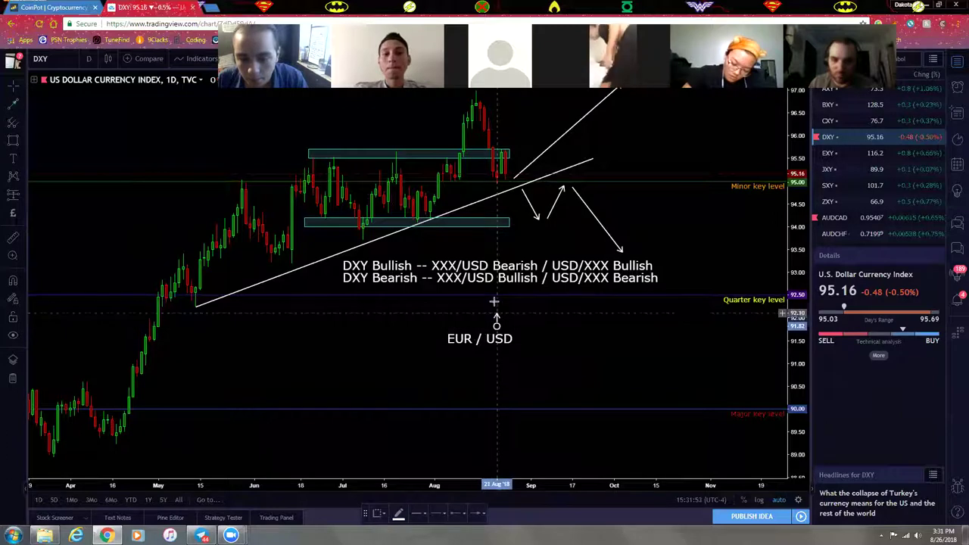
{"action": "left_click", "coordinate": [512, 308]}
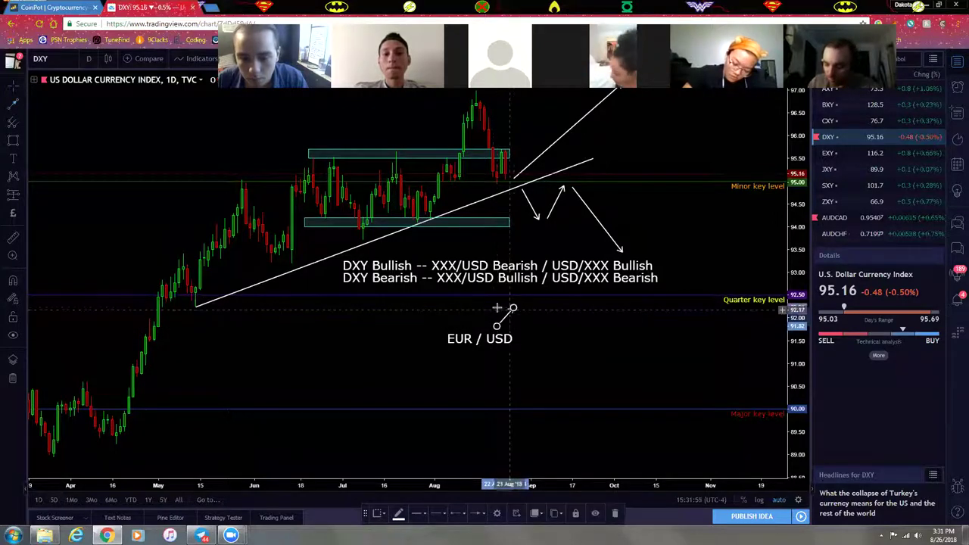
{"action": "left_click", "coordinate": [537, 314]}
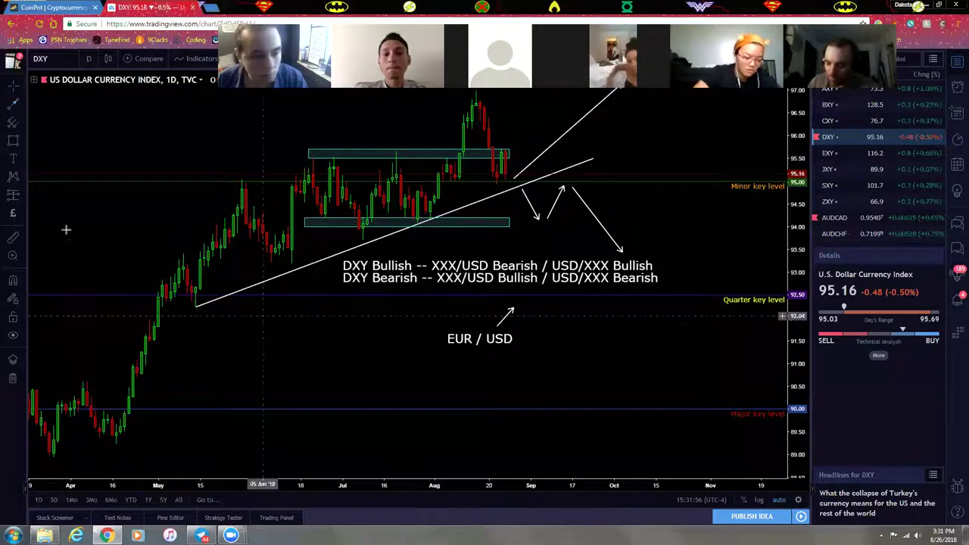
- Draw a short arrow slanting downward above EUR in the "EUR / USD" label
{"action": "left_click", "coordinate": [447, 311]}
{"action": "left_click", "coordinate": [472, 326]}
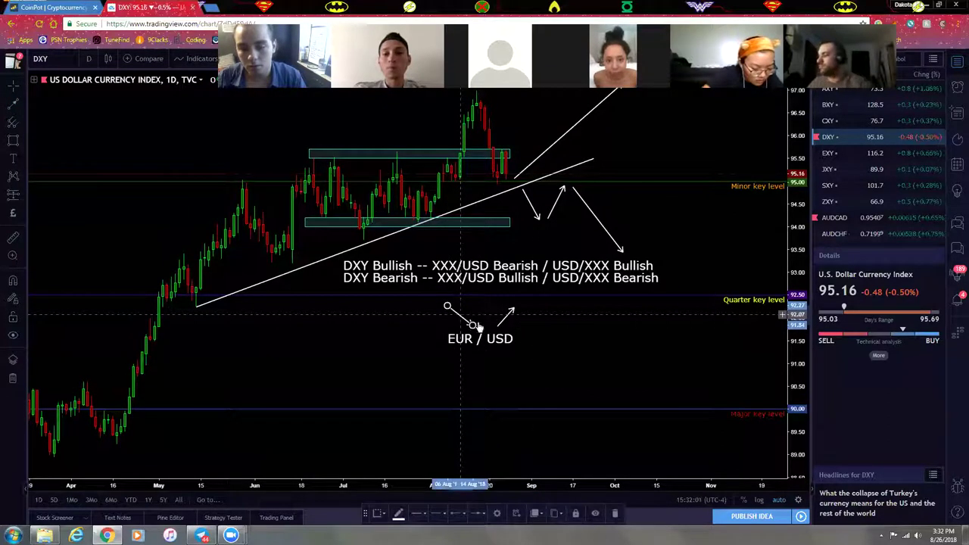
{"action": "left_click", "coordinate": [578, 340]}
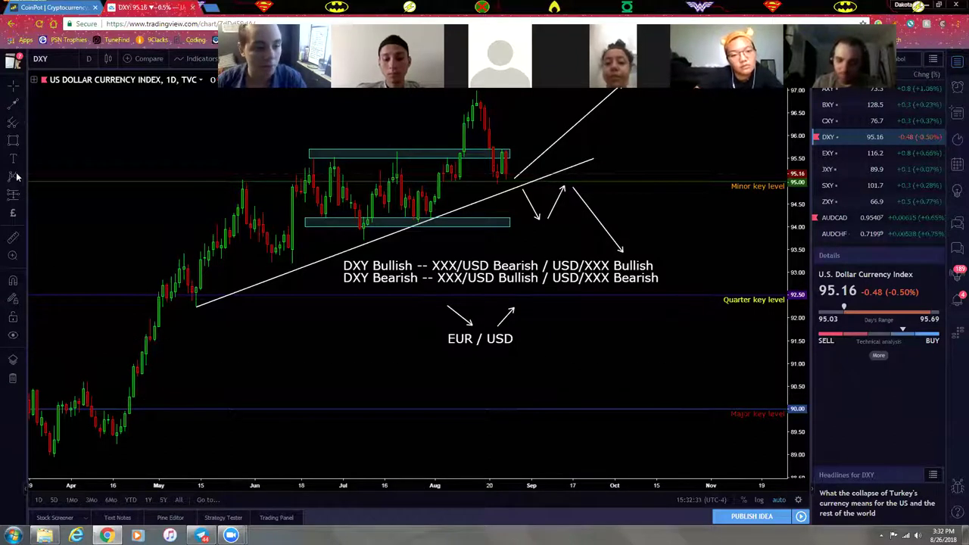
- Add the text label "USD / JPY" and align it level with the "EUR / USD" label on its right
{"action": "left_click", "coordinate": [585, 340]}
{"action": "type", "text": "usd"}
{"action": "key", "text": "BackSpace"}
{"action": "key", "text": "BackSpace"}
{"action": "key", "text": "BackSpace"}
{"action": "type", "text": "UIS"}
{"action": "key", "text": "BackSpace"}
{"action": "key", "text": "BackSpace"}
{"action": "key", "text": "BackSpace"}
{"action": "type", "text": "SD"}
{"action": "key", "text": "BackSpace"}
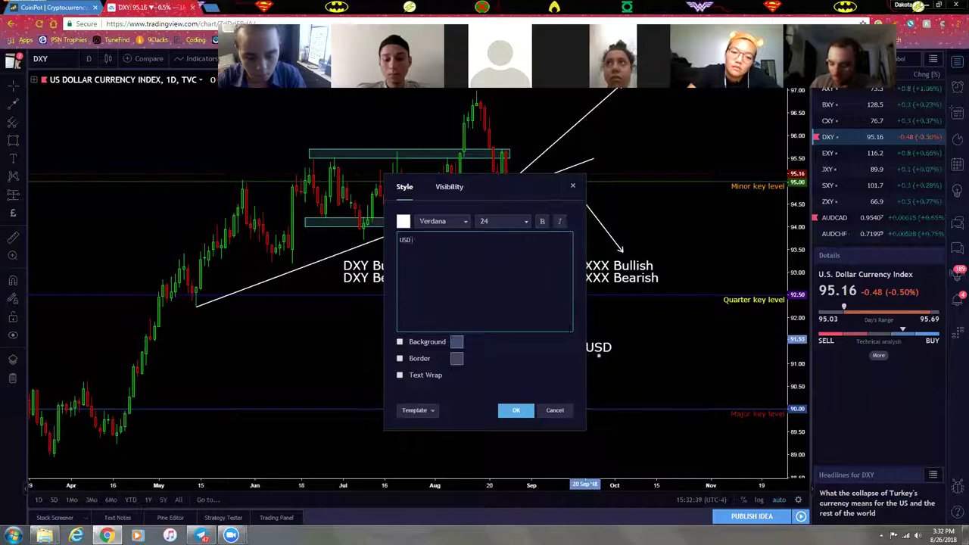
{"action": "left_click", "coordinate": [516, 412]}
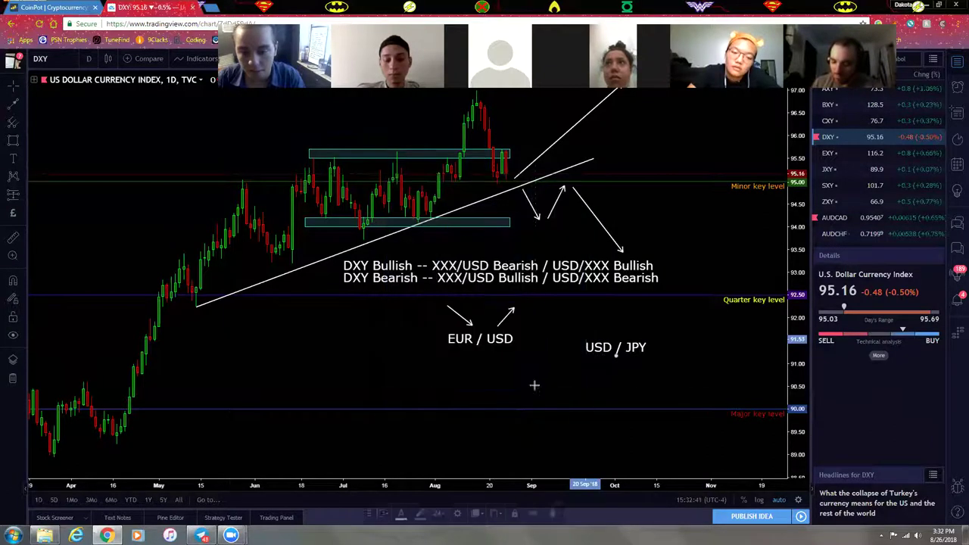
{"action": "left_click_drag", "start_coordinate": [599, 338], "coordinate": [595, 329]}
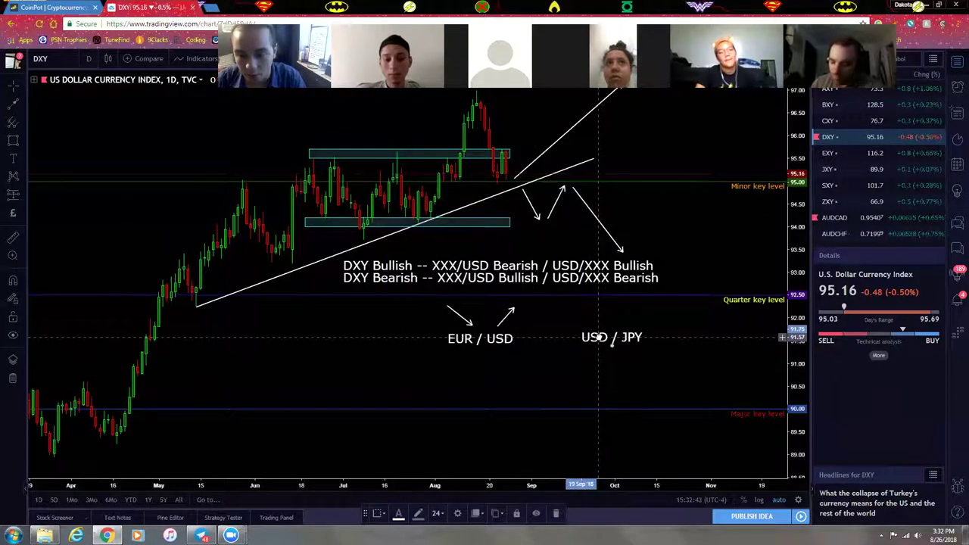
- Draw a short arrow slanting upward above USD and one slanting downward above JPY in the "USD / JPY" label
{"action": "left_click", "coordinate": [588, 368]}
{"action": "left_click", "coordinate": [585, 324]}
{"action": "left_click", "coordinate": [604, 308]}
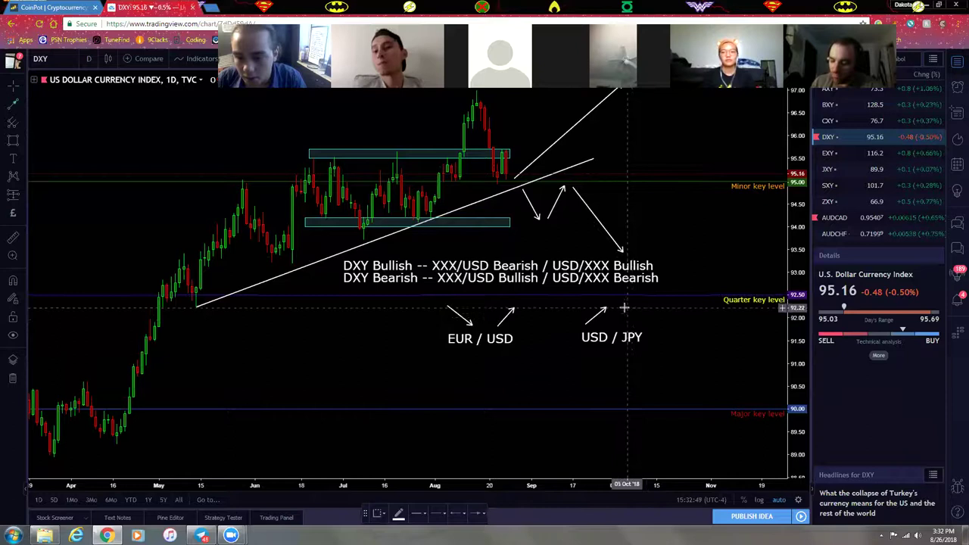
{"action": "left_click", "coordinate": [619, 308]}
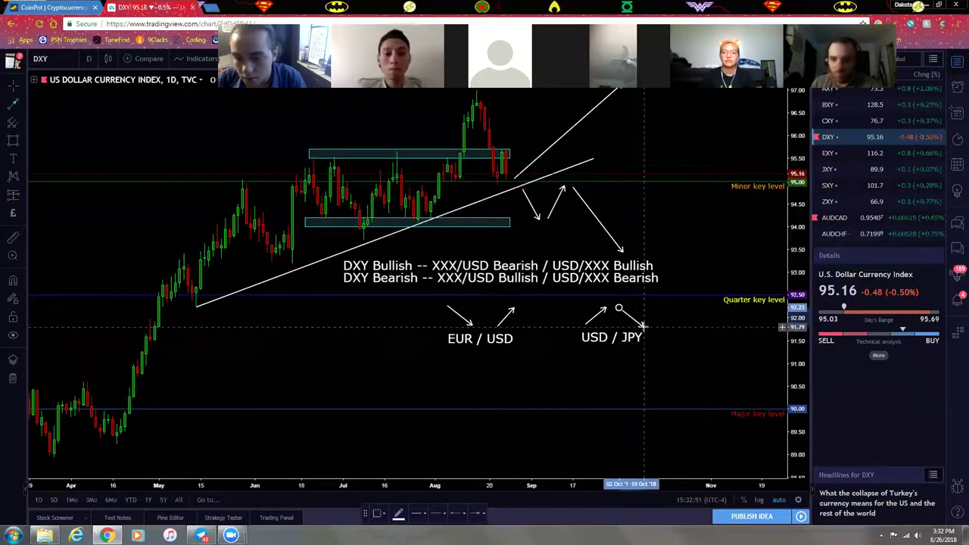
{"action": "left_click", "coordinate": [643, 324]}
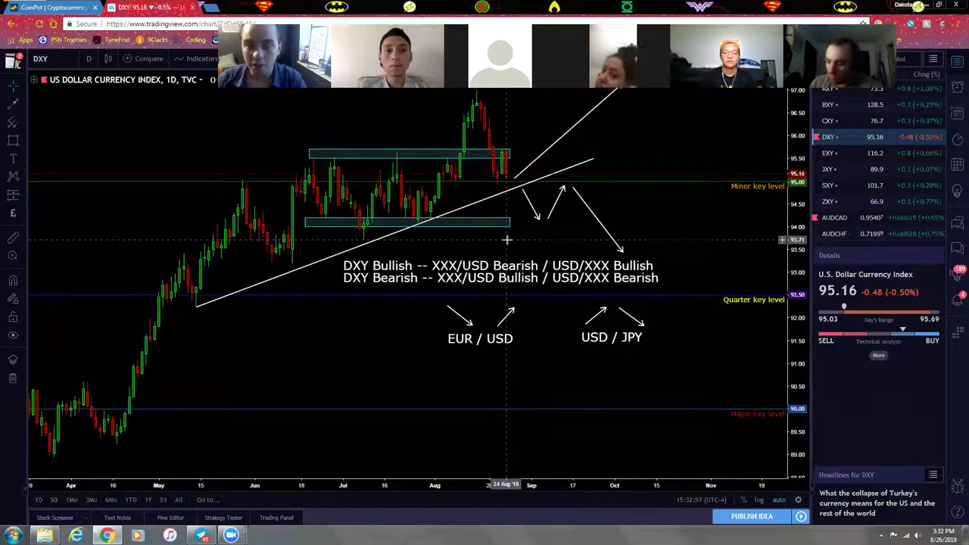
- Draw a red ellipse around the mid-May low where the rising trendline starts
{"action": "scroll", "coordinate": [512, 240], "scroll_direction": "down", "scroll_amount": 3}
{"action": "left_click_drag", "start_coordinate": [703, 144], "coordinate": [511, 92]}
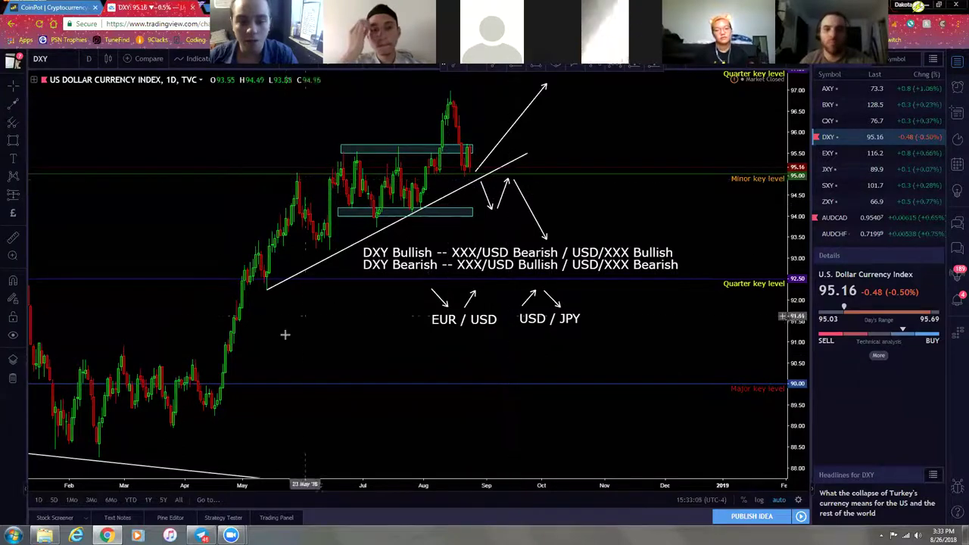
{"action": "left_click_drag", "start_coordinate": [404, 323], "coordinate": [294, 303]}
{"action": "scroll", "coordinate": [550, 318], "scroll_direction": "up", "scroll_amount": 2}
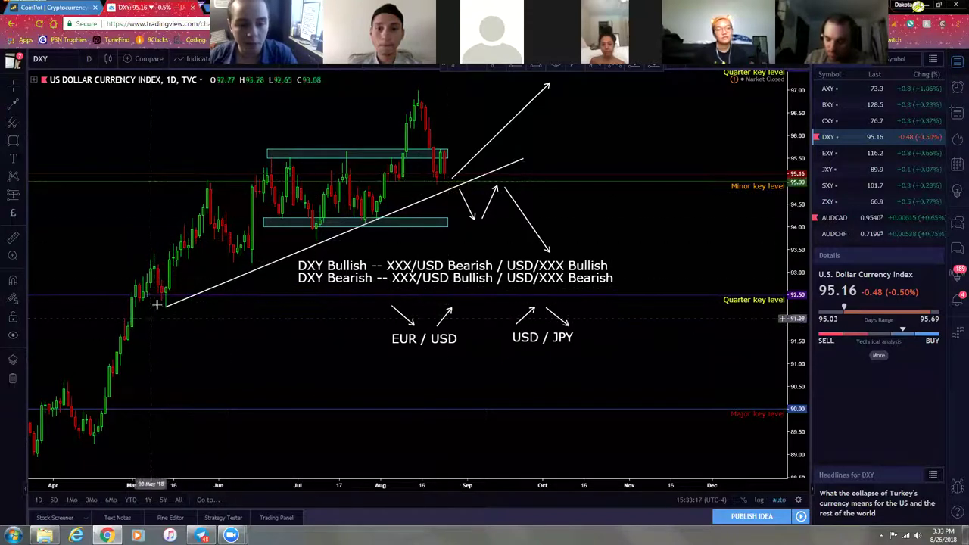
{"action": "left_click", "coordinate": [27, 143]}
{"action": "left_click", "coordinate": [59, 201]}
{"action": "left_click", "coordinate": [154, 305]}
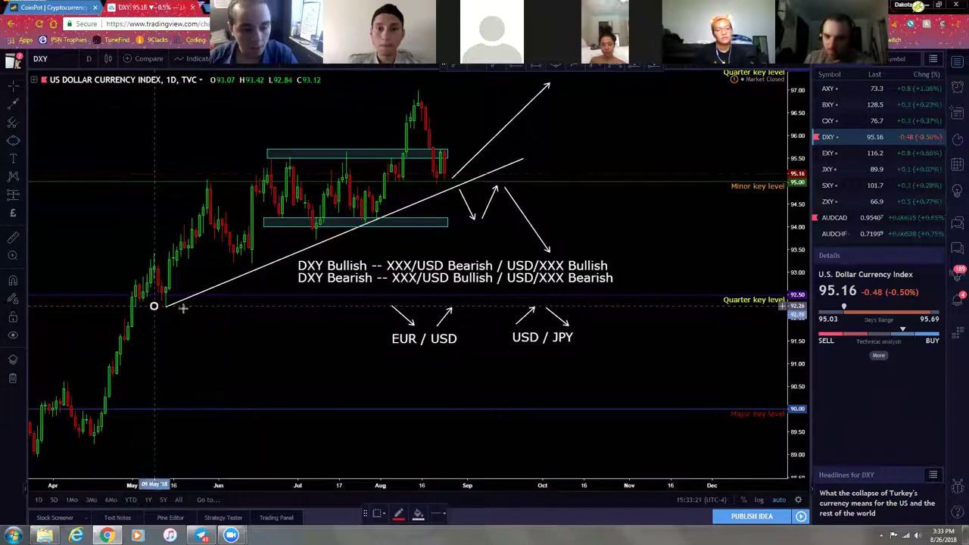
{"action": "left_click", "coordinate": [187, 306]}
{"action": "left_click", "coordinate": [223, 326]}
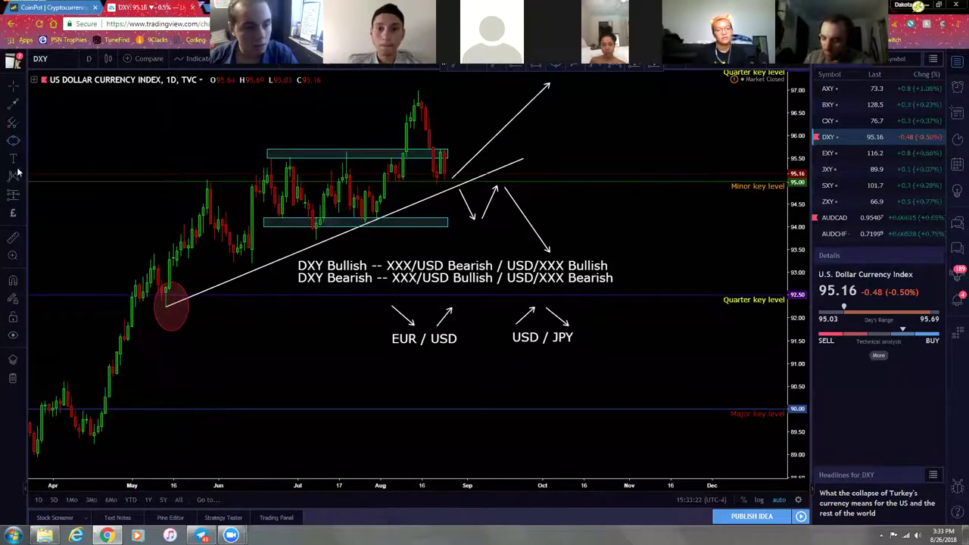
- Mark the next two lows on the rising trendline, in mid-June and early July, with small red ellipses
{"action": "left_click", "coordinate": [15, 141]}
{"action": "left_click", "coordinate": [237, 263]}
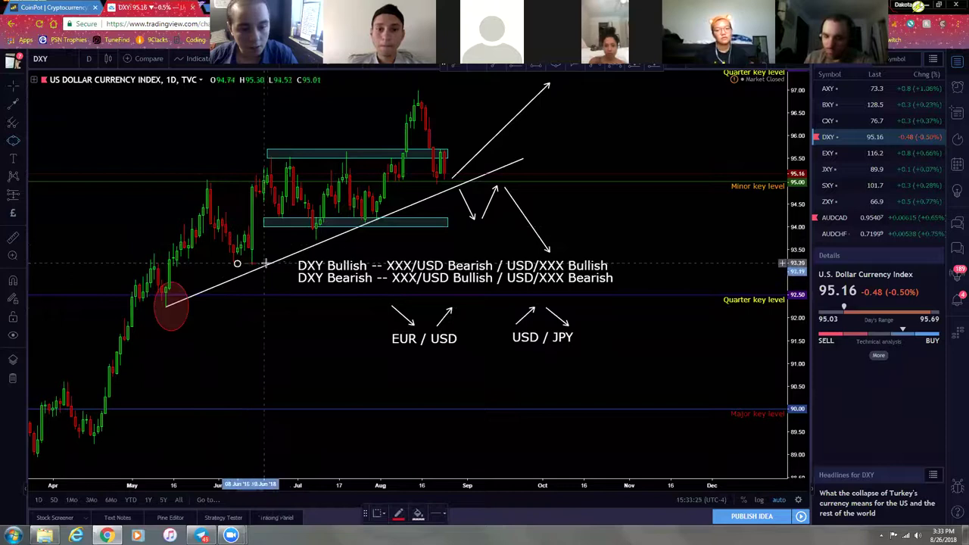
{"action": "left_click", "coordinate": [265, 254]}
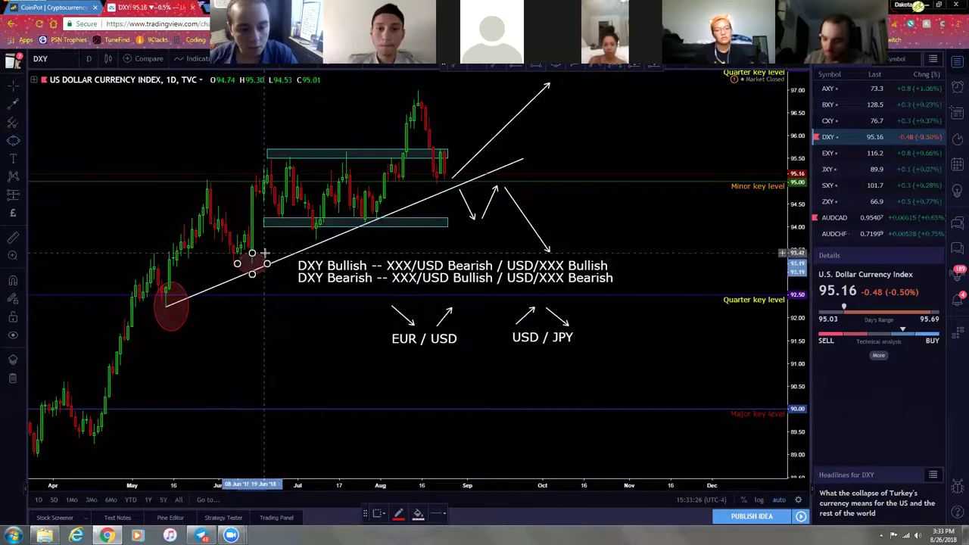
{"action": "left_click", "coordinate": [13, 141]}
{"action": "left_click", "coordinate": [300, 241]}
{"action": "left_click", "coordinate": [330, 248]}
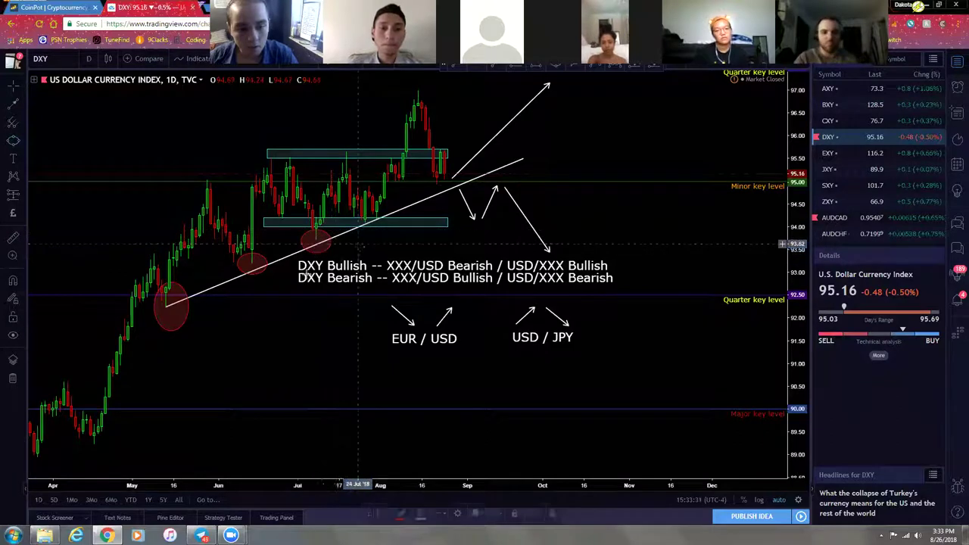
- Mark the late-July lows and the latest August candles near the rising trendline with red ellipses
{"action": "left_click", "coordinate": [14, 141]}
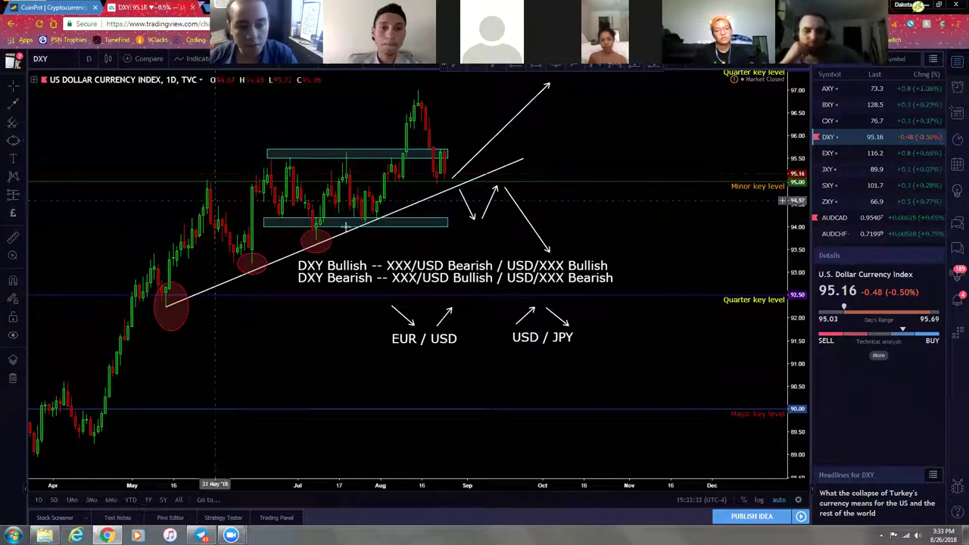
{"action": "left_click", "coordinate": [356, 221]}
{"action": "left_click", "coordinate": [390, 219]}
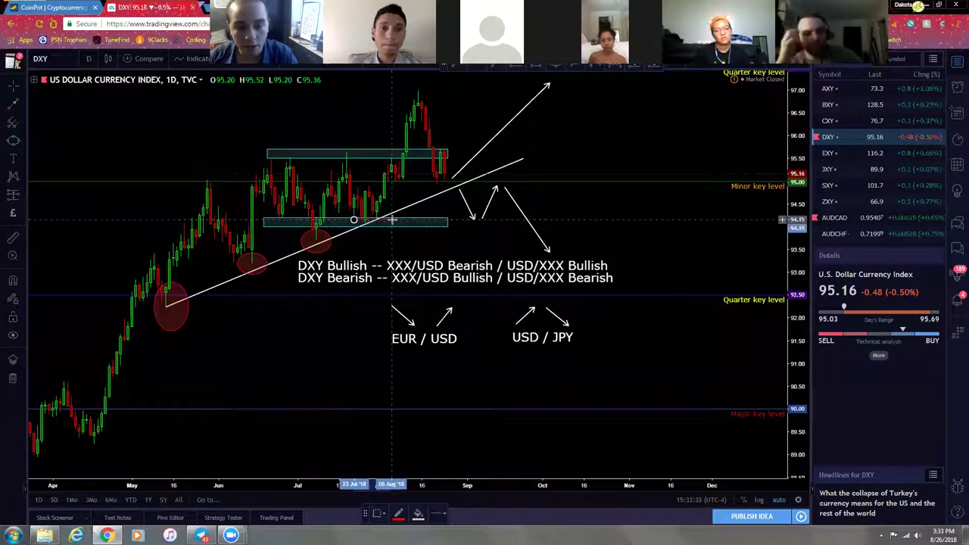
{"action": "left_click", "coordinate": [391, 211]}
{"action": "left_click", "coordinate": [156, 225]}
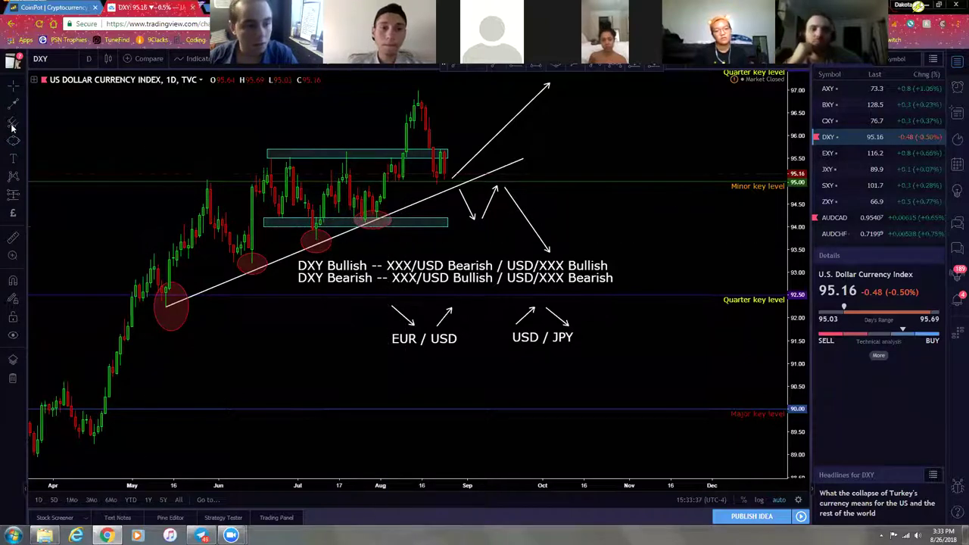
{"action": "left_click", "coordinate": [429, 181]}
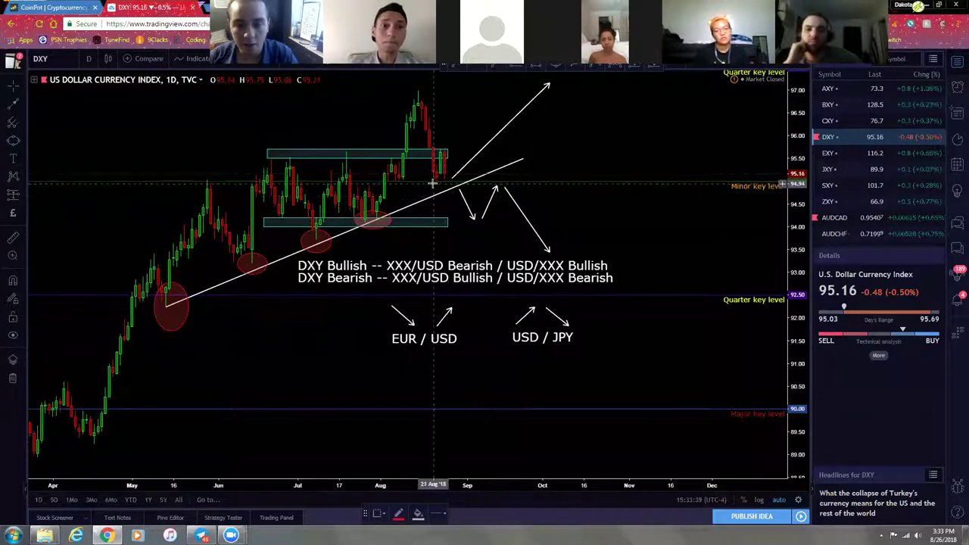
{"action": "left_click", "coordinate": [465, 182]}
{"action": "left_click", "coordinate": [450, 199]}
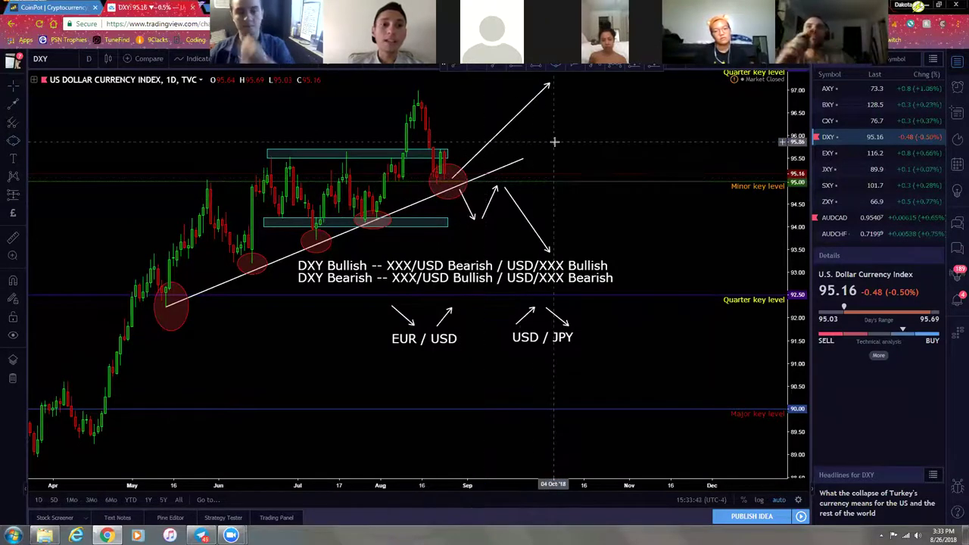
- Shrink the ellipse around the trendline's mid-May low to a smaller, rounder shape
{"action": "left_click", "coordinate": [172, 332]}
{"action": "left_click_drag", "start_coordinate": [172, 331], "coordinate": [184, 305]}
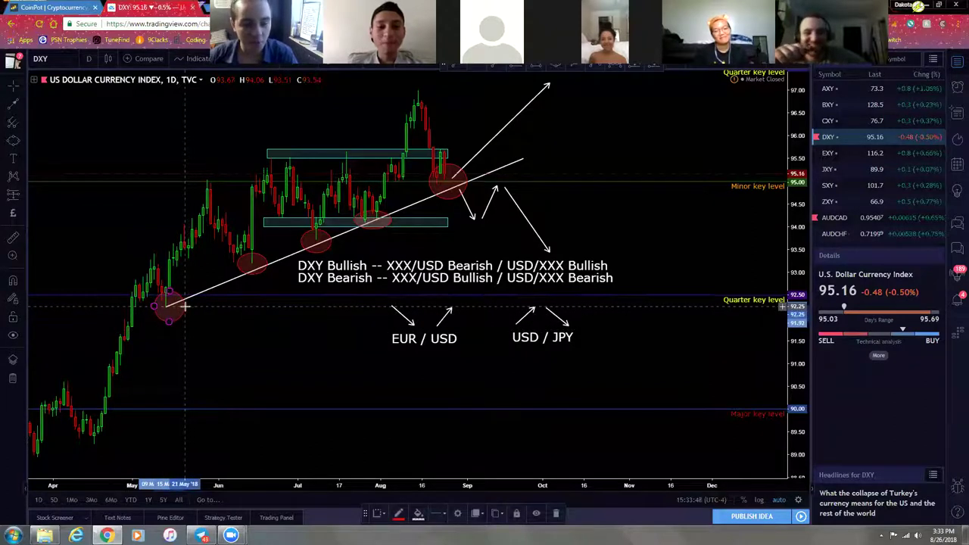
{"action": "left_click", "coordinate": [201, 344]}
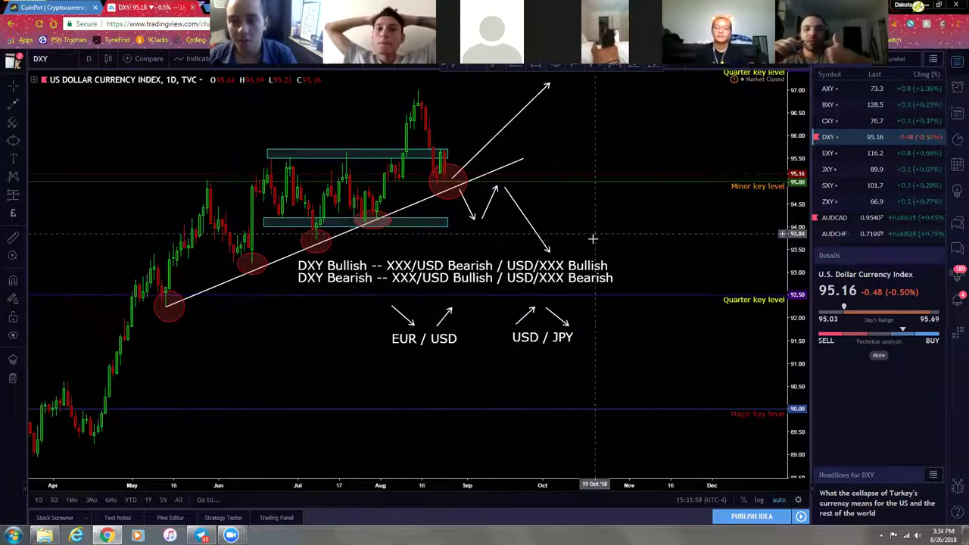
- Shift the mid-May ellipse slightly up and to the left so it centres on the trendline's starting low
{"action": "left_click_drag", "start_coordinate": [595, 237], "coordinate": [668, 219]}
{"action": "scroll", "coordinate": [575, 326], "scroll_direction": "up", "scroll_amount": 1}
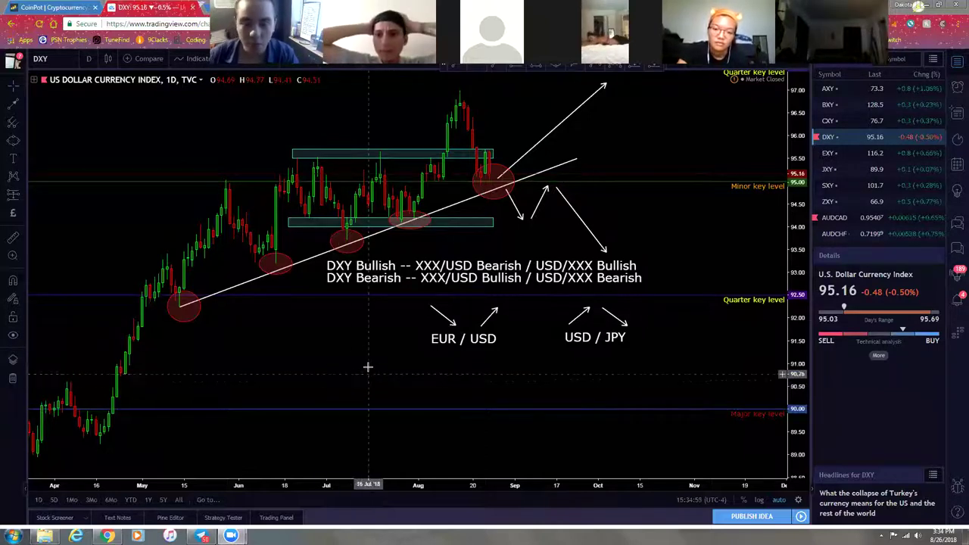
{"action": "left_click_drag", "start_coordinate": [394, 357], "coordinate": [411, 354]}
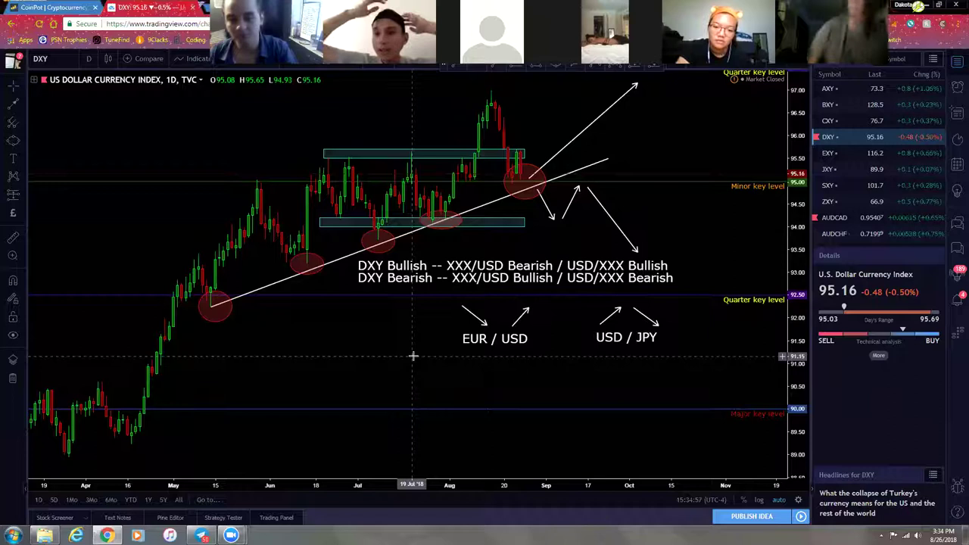
{"action": "scroll", "coordinate": [413, 365], "scroll_direction": "up", "scroll_amount": 1}
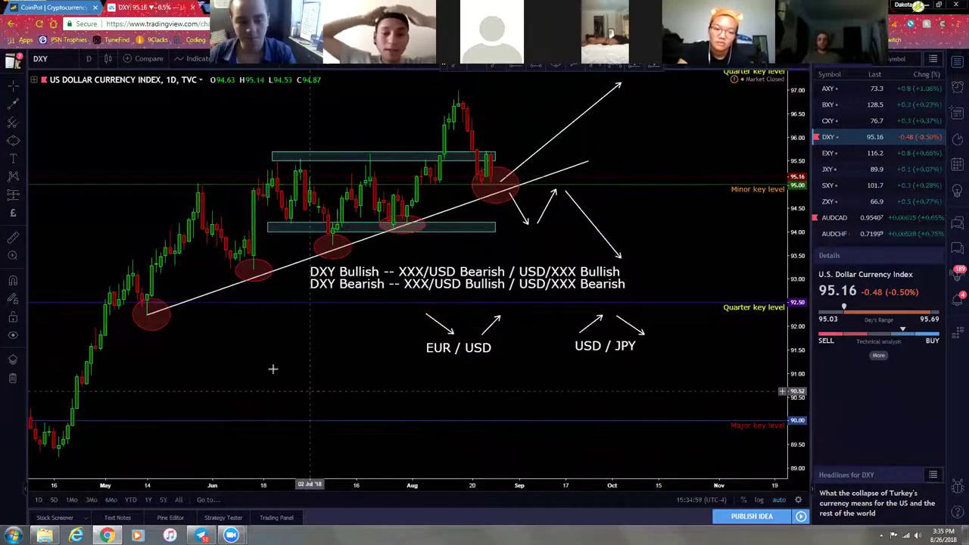
{"action": "left_click", "coordinate": [160, 321]}
{"action": "left_click_drag", "start_coordinate": [160, 321], "coordinate": [162, 318]}
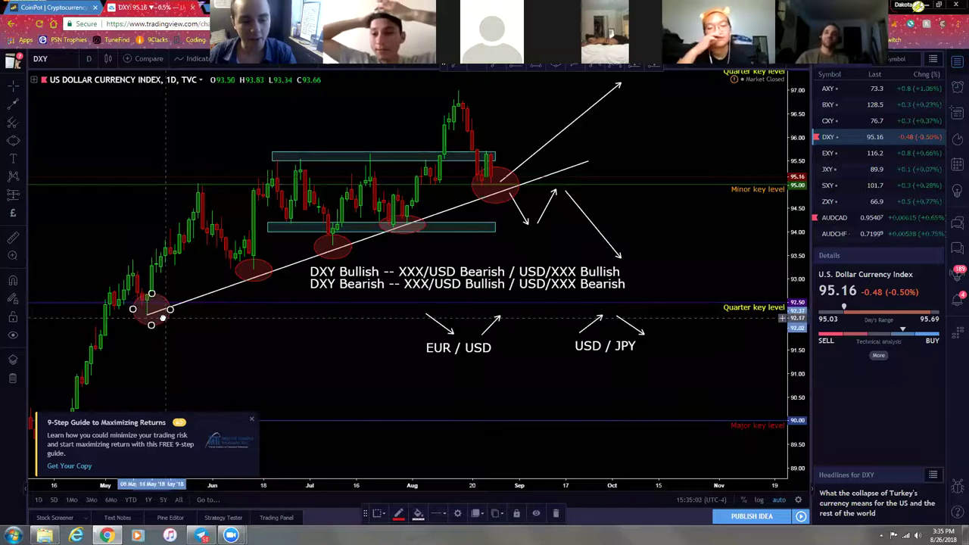
{"action": "left_click", "coordinate": [194, 340]}
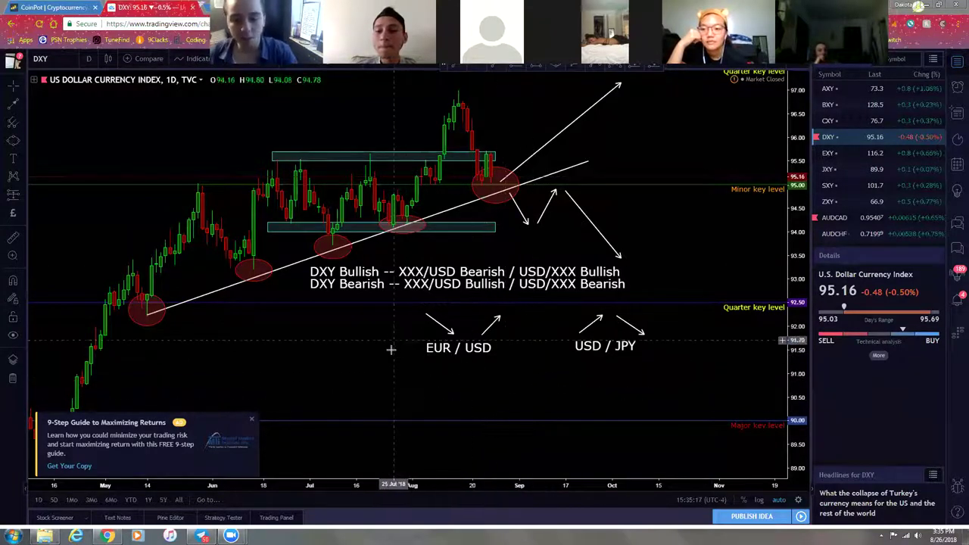
- Add the text label "DXY Bullish" and place it between and just below the "EUR / USD" and "USD / JPY" labels
{"action": "left_click", "coordinate": [14, 159]}
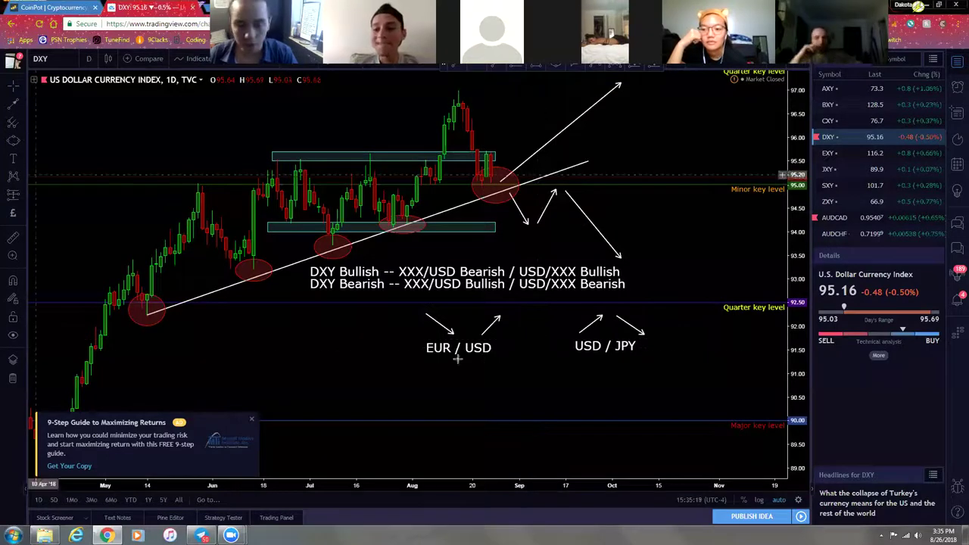
{"action": "left_click", "coordinate": [515, 382]}
{"action": "type", "text": "DXY Bullish"}
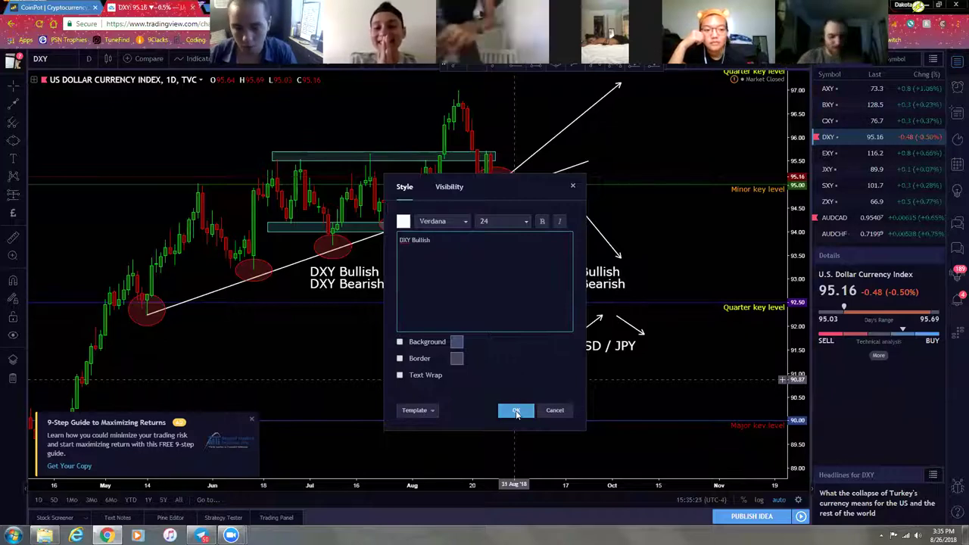
{"action": "left_click", "coordinate": [512, 410]}
{"action": "left_click_drag", "start_coordinate": [547, 388], "coordinate": [535, 365]}
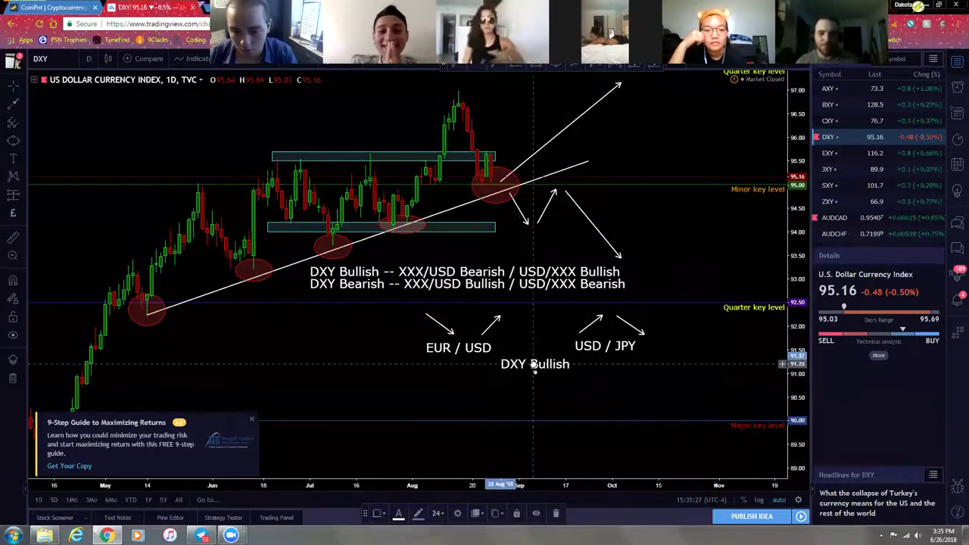
{"action": "left_click", "coordinate": [620, 371]}
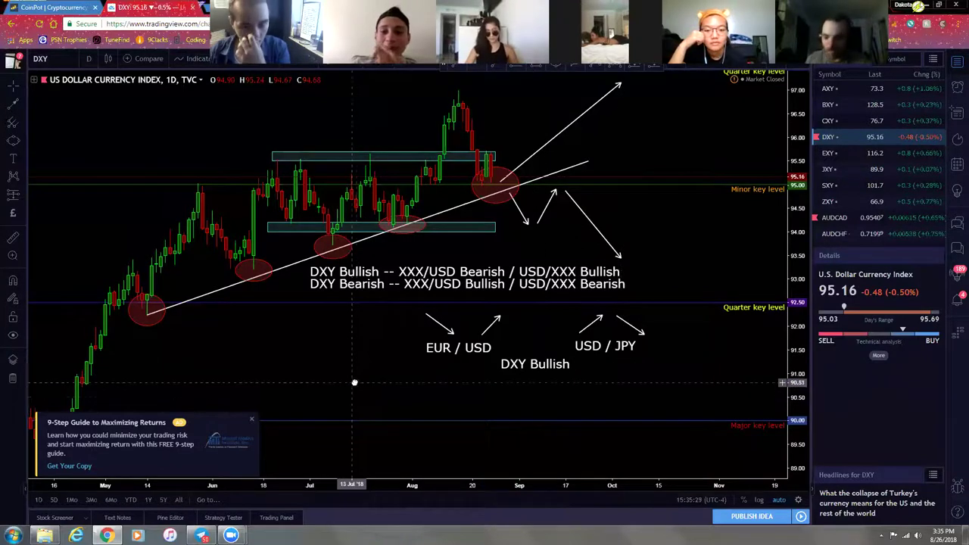
- Dismiss the "9-Step Guide to Maximizing Returns" advertisement covering the chart
{"action": "scroll", "coordinate": [432, 372], "scroll_direction": "left", "scroll_amount": 3}
{"action": "scroll", "coordinate": [461, 405], "scroll_direction": "right", "scroll_amount": 1}
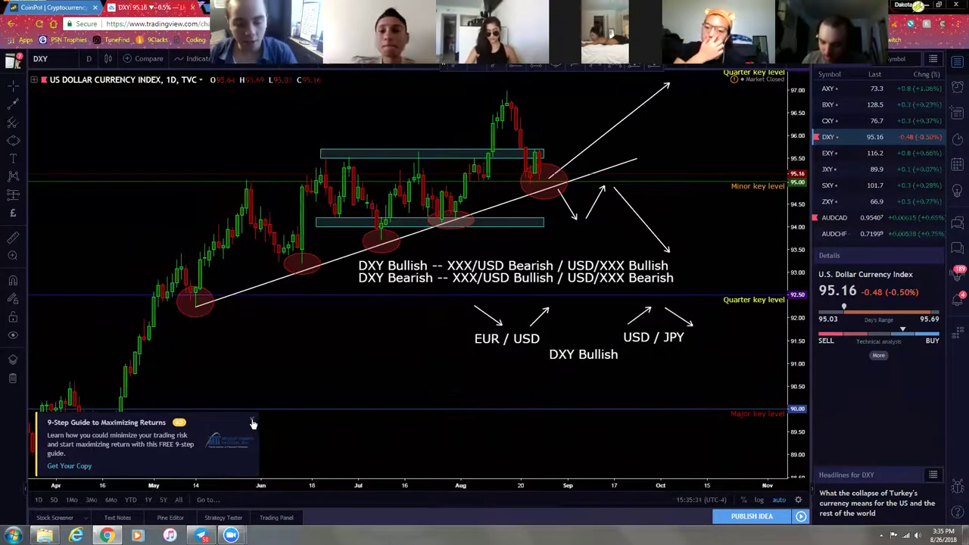
{"action": "left_click", "coordinate": [252, 419]}
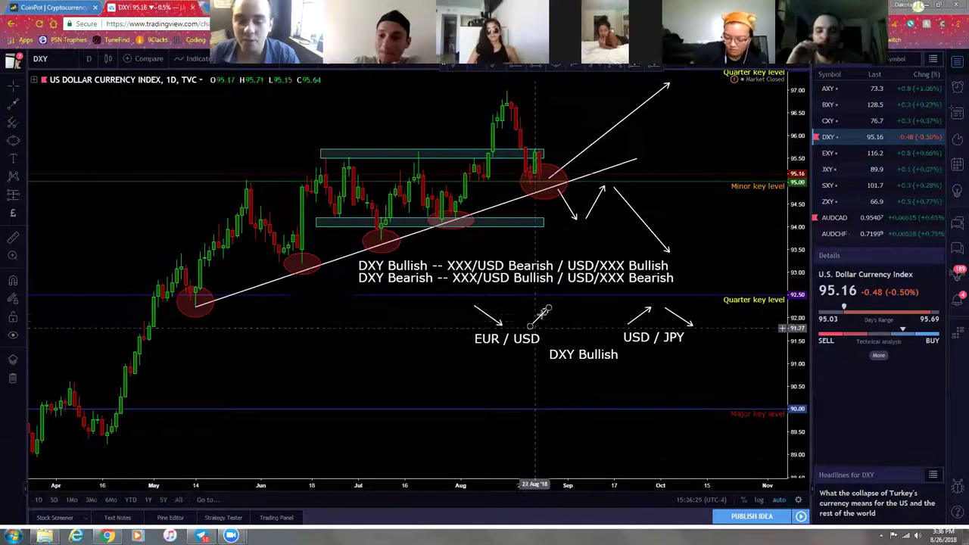
{"action": "left_click_drag", "start_coordinate": [541, 318], "coordinate": [538, 318]}
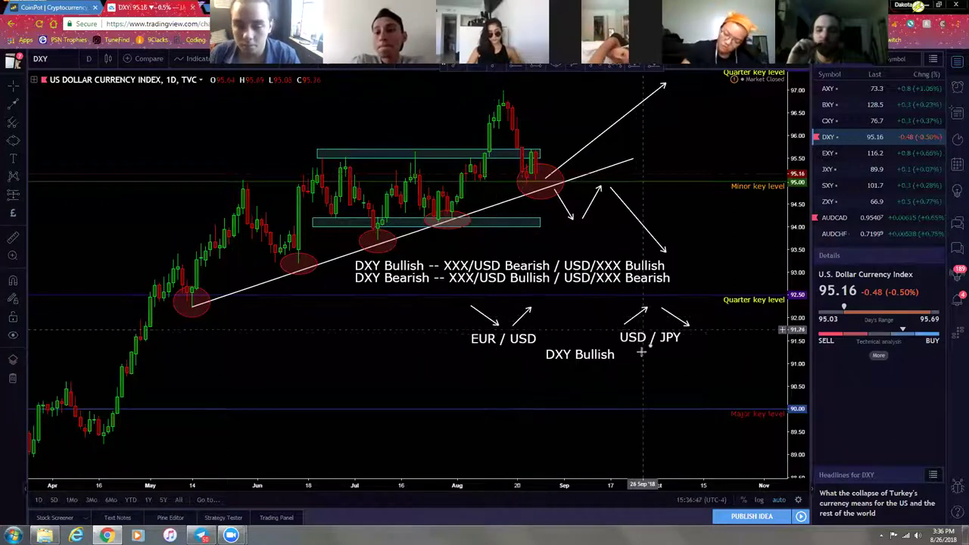
{"action": "left_click", "coordinate": [15, 159]}
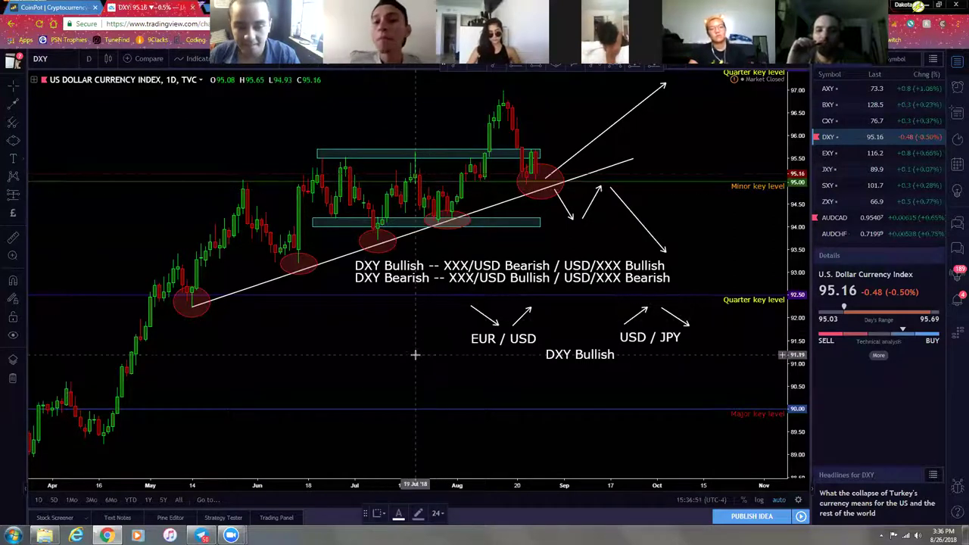
{"action": "left_click", "coordinate": [22, 161]}
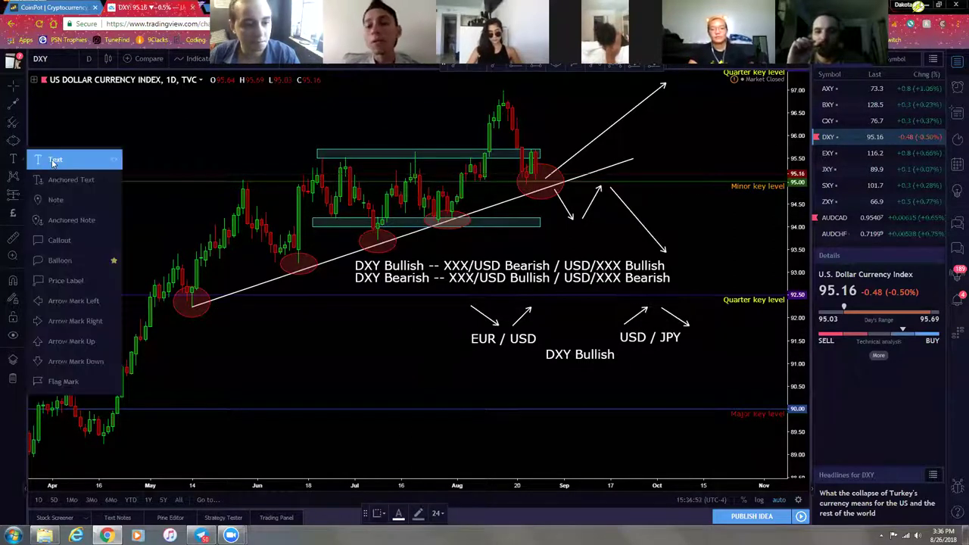
{"action": "left_click", "coordinate": [53, 161]}
- Switch the US Dollar Index chart to the 1-hour interval and review the August price action
{"action": "left_click", "coordinate": [90, 59]}
{"action": "left_click", "coordinate": [107, 183]}
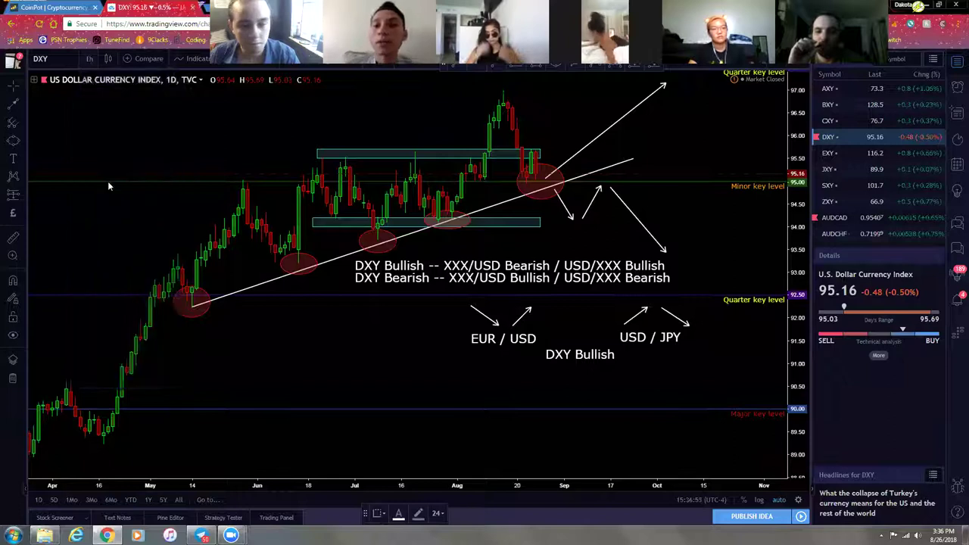
{"action": "scroll", "coordinate": [387, 255], "scroll_direction": "down", "scroll_amount": 3}
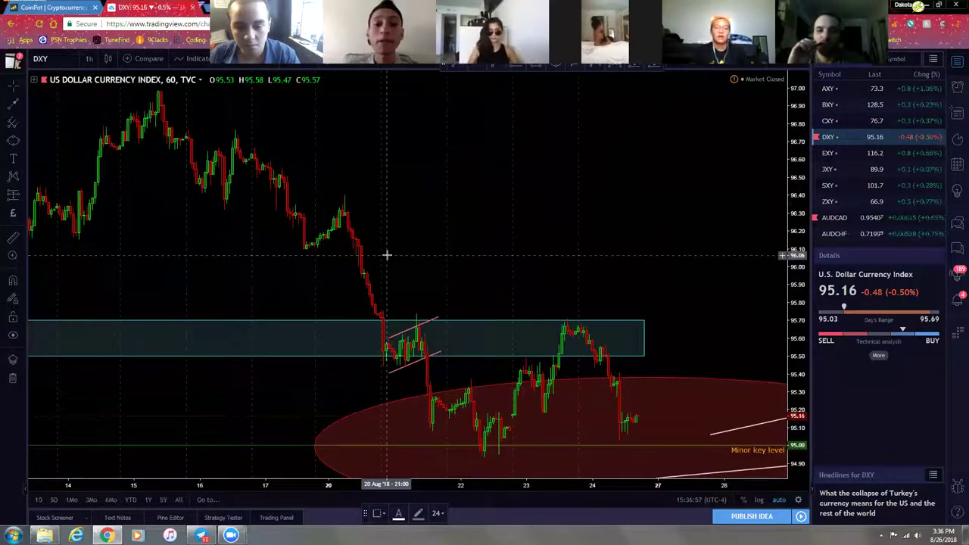
{"action": "scroll", "coordinate": [387, 255], "scroll_direction": "up", "scroll_amount": 4}
{"action": "scroll", "coordinate": [387, 255], "scroll_direction": "down", "scroll_amount": 4}
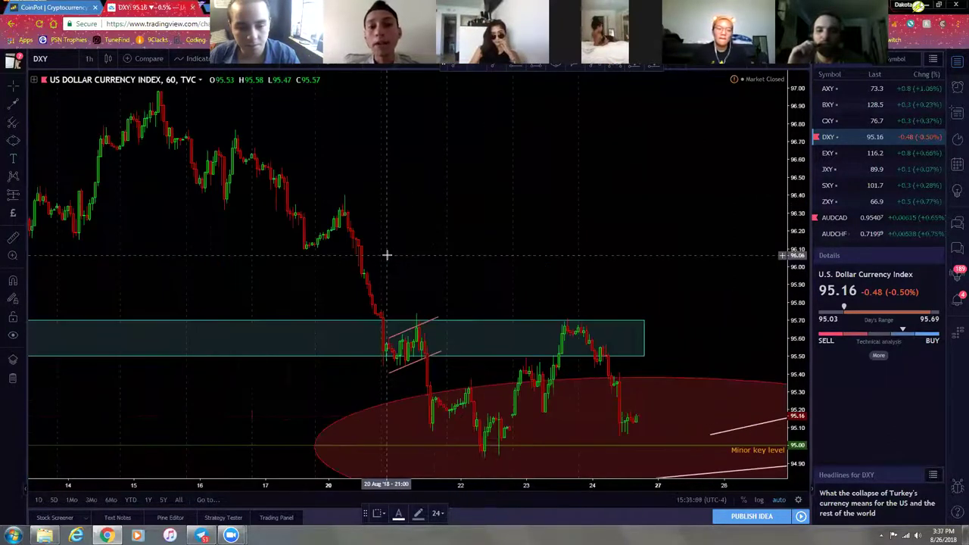
{"action": "scroll", "coordinate": [387, 255], "scroll_direction": "down", "scroll_amount": 3}
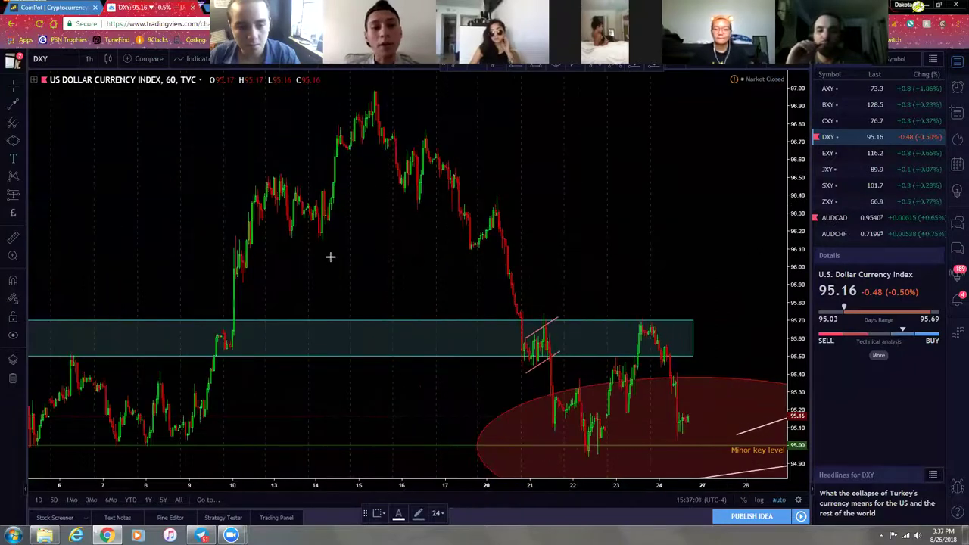
- Switch the US Dollar Index chart to the 2-hour interval
{"action": "left_click", "coordinate": [89, 59]}
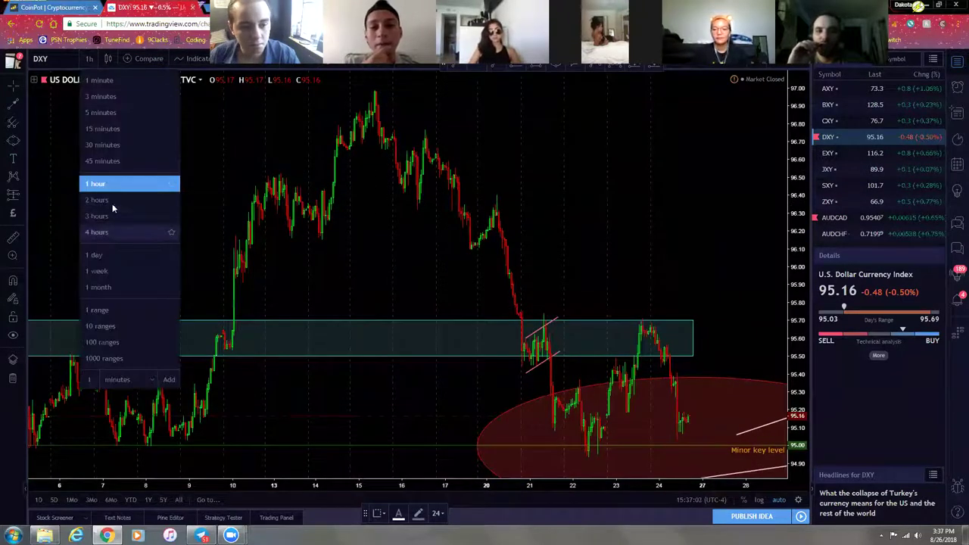
{"action": "left_click", "coordinate": [115, 193]}
{"action": "scroll", "coordinate": [318, 248], "scroll_direction": "up", "scroll_amount": 3}
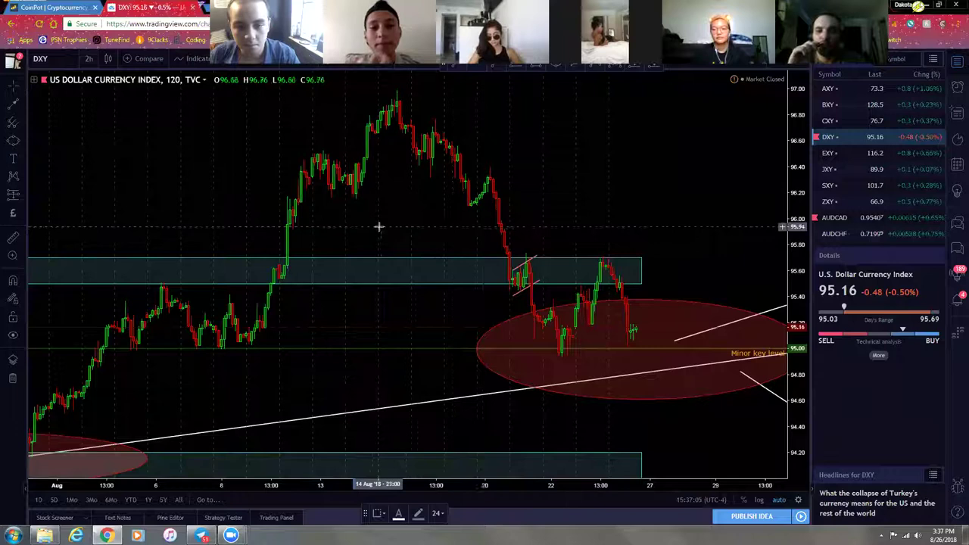
{"action": "left_click", "coordinate": [378, 224]}
{"action": "left_click", "coordinate": [574, 187]}
{"action": "scroll", "coordinate": [458, 249], "scroll_direction": "up", "scroll_amount": 3}
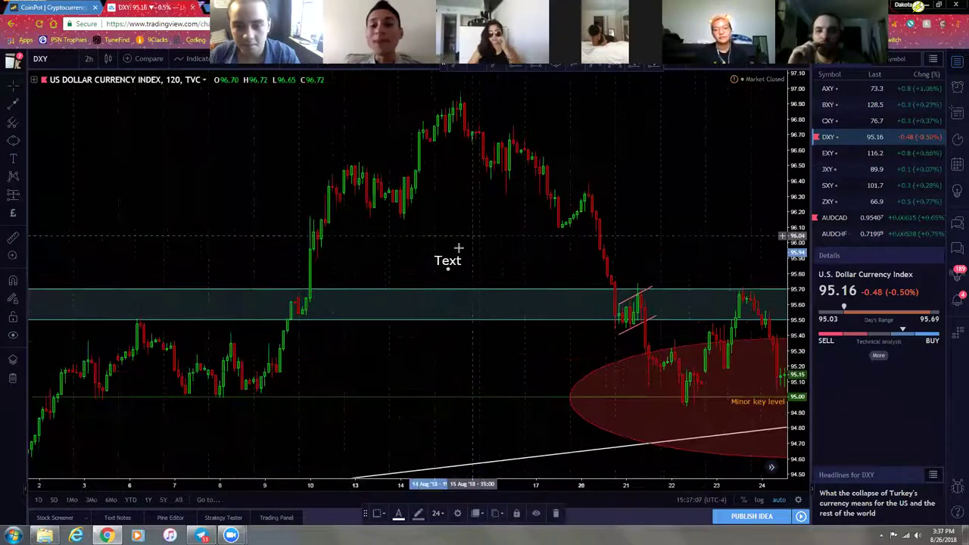
{"action": "key", "text": "Delete"}
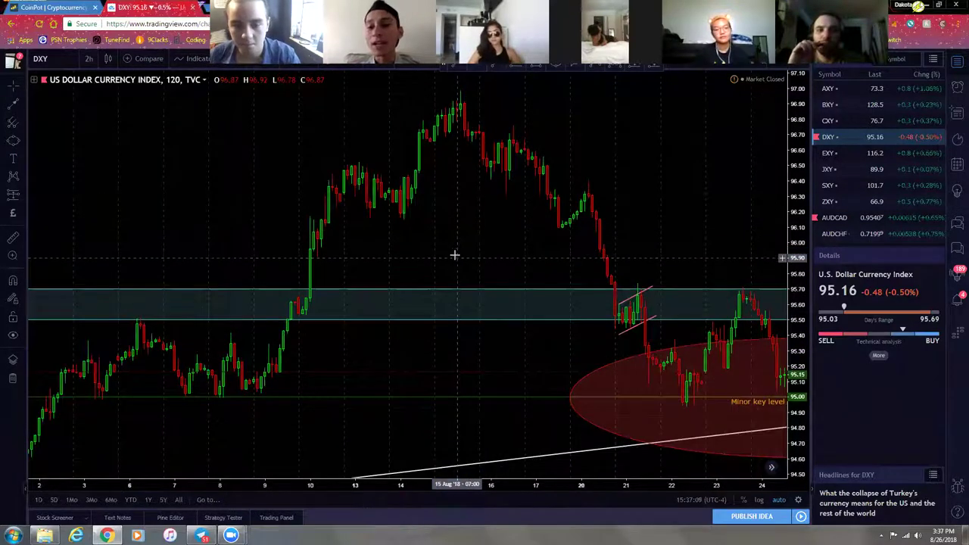
- Draw a head and shoulders pattern over the 10–20 August price action, with the head at the 15 August high and the last point in the 95.50–95.70 zone
{"action": "scroll", "coordinate": [454, 256], "scroll_direction": "up", "scroll_amount": 2}
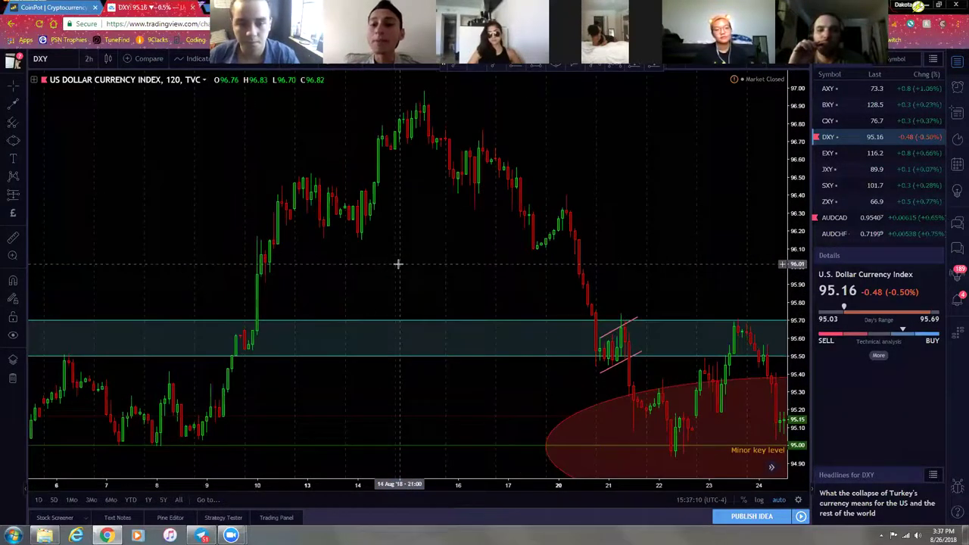
{"action": "left_click", "coordinate": [15, 182]}
{"action": "left_click", "coordinate": [74, 273]}
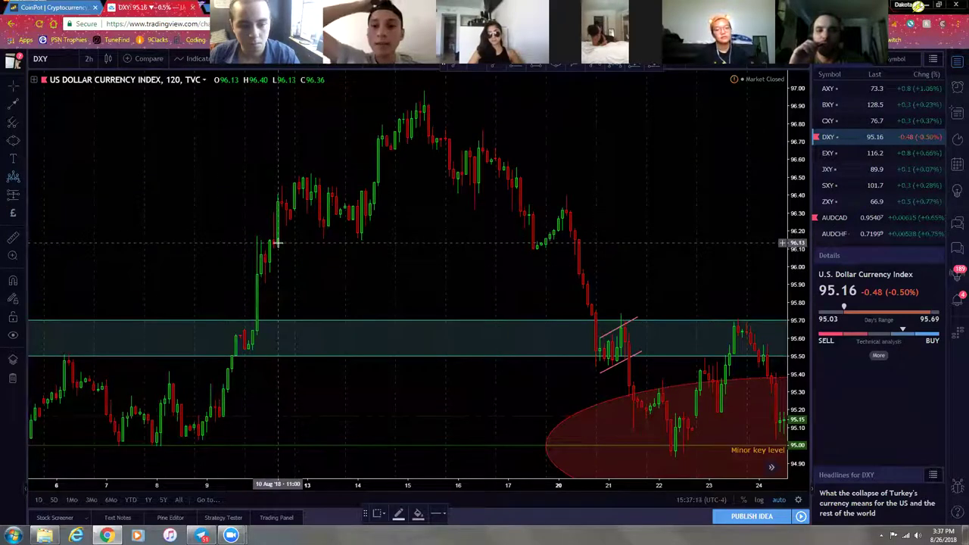
{"action": "left_click", "coordinate": [278, 242]}
{"action": "left_click", "coordinate": [311, 174]}
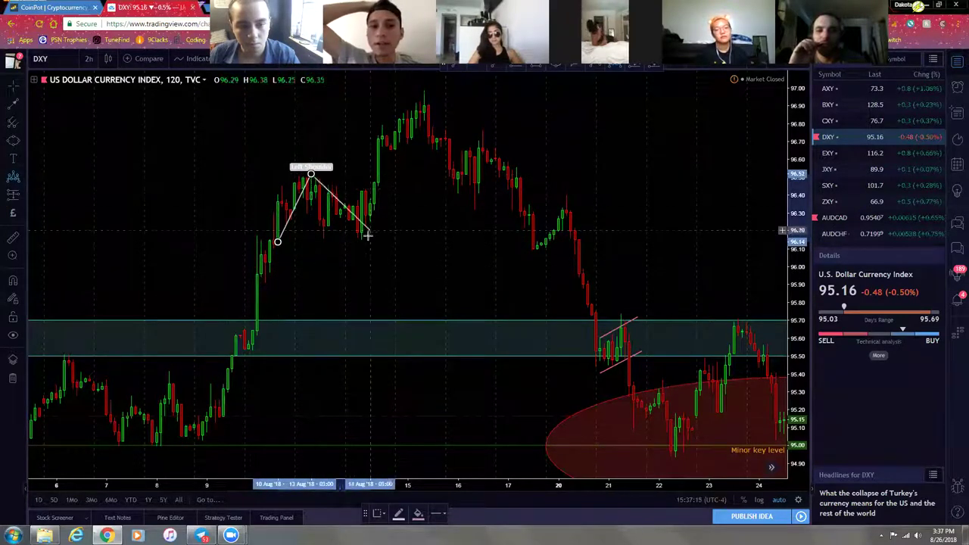
{"action": "left_click", "coordinate": [362, 239]}
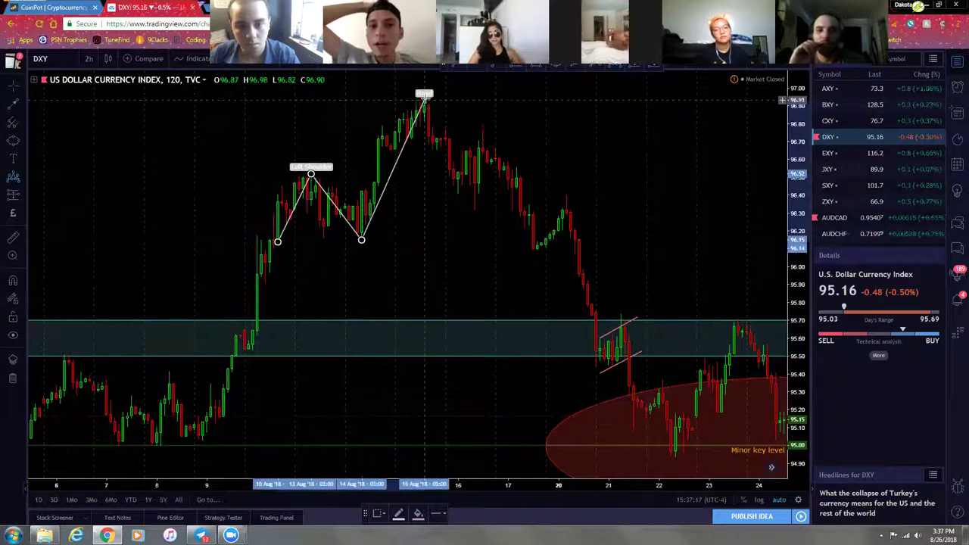
{"action": "left_click", "coordinate": [424, 91]}
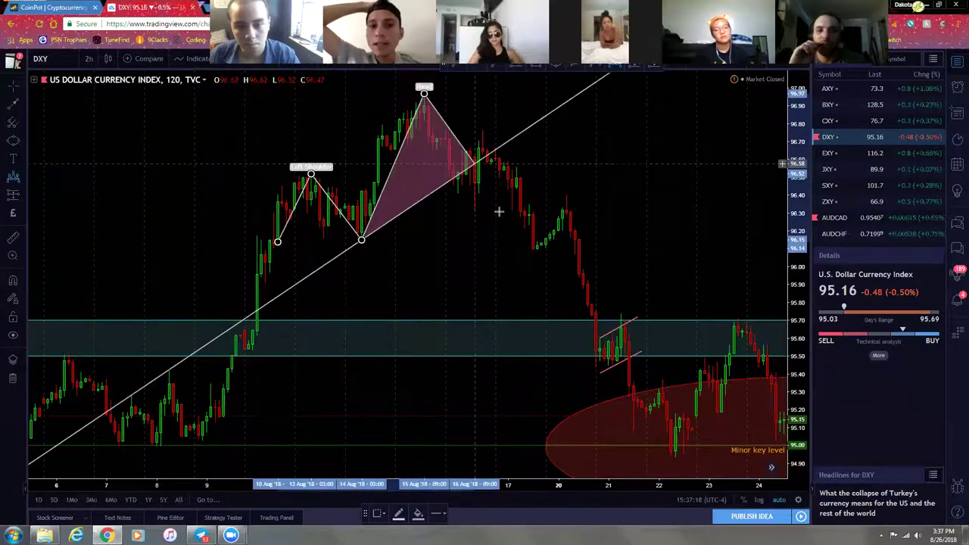
{"action": "left_click", "coordinate": [534, 245]}
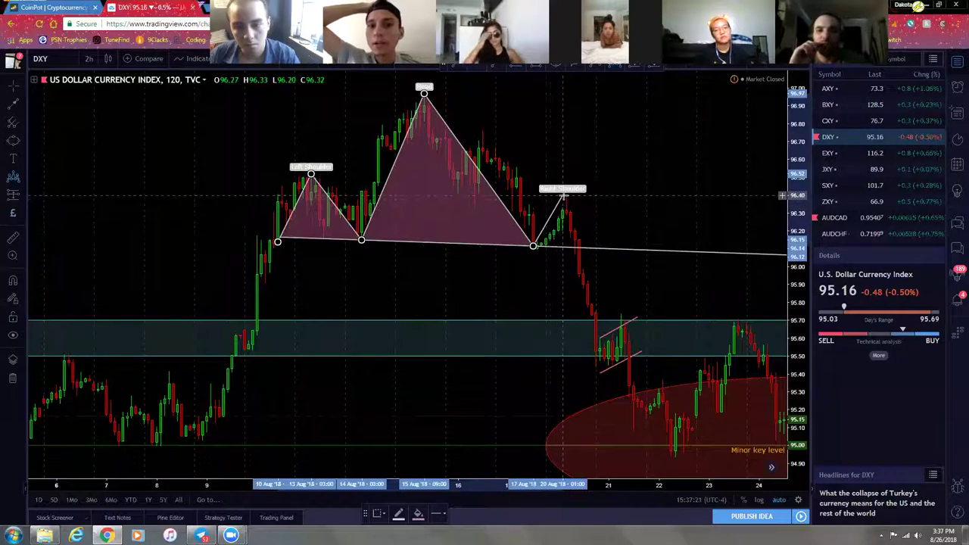
{"action": "left_click", "coordinate": [567, 196]}
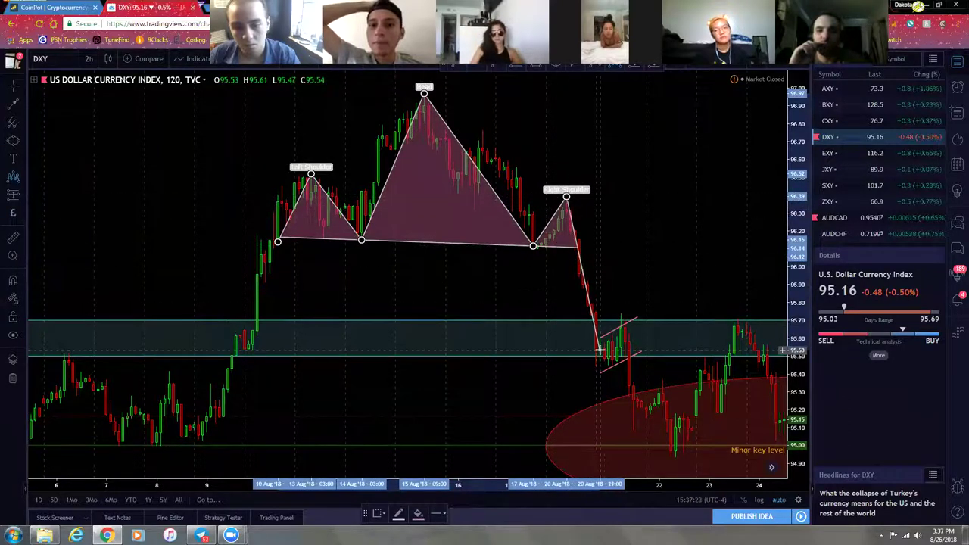
{"action": "left_click", "coordinate": [598, 349]}
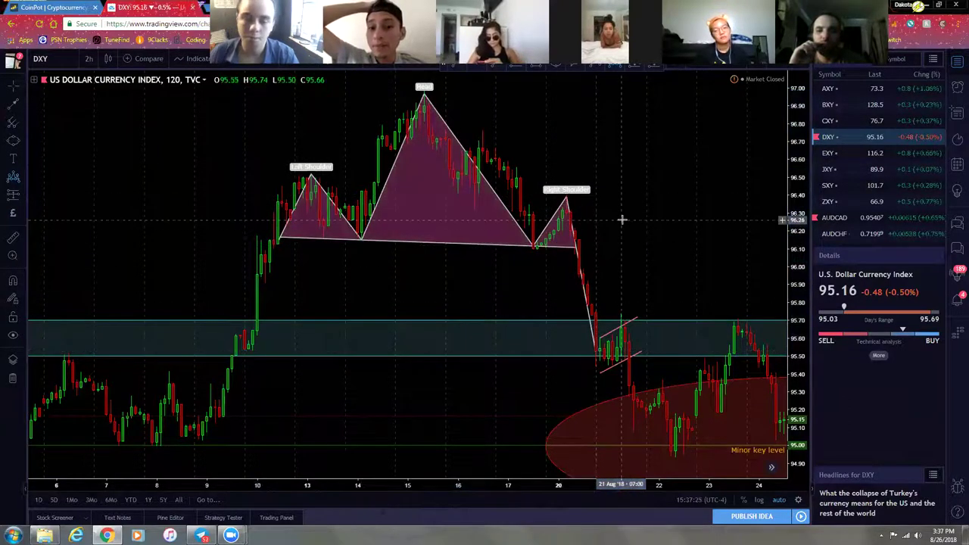
- Examine the price action following the head and shoulders pattern, including the small channel and the retest of the 95.50–95.70 zone
{"action": "left_click_drag", "start_coordinate": [634, 224], "coordinate": [574, 227]}
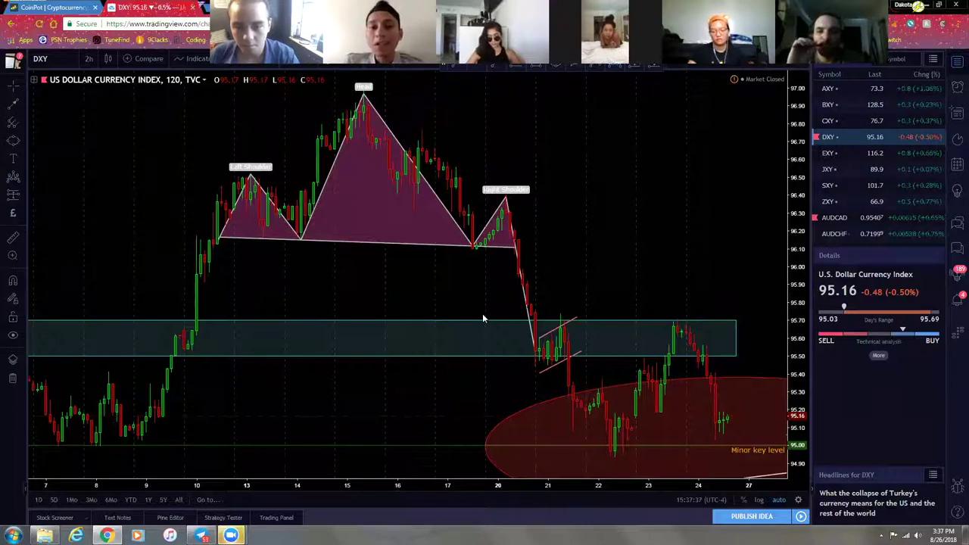
{"action": "left_click_drag", "start_coordinate": [584, 236], "coordinate": [500, 224]}
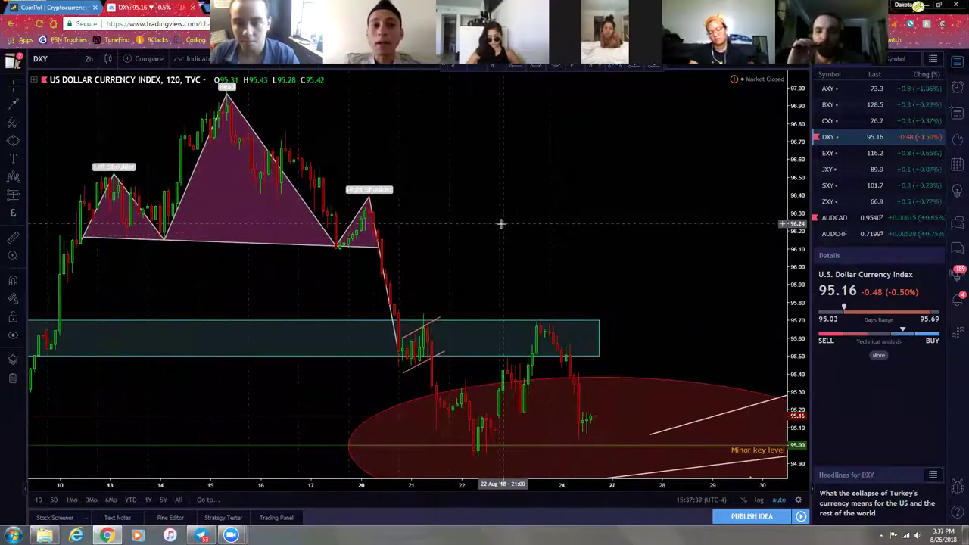
{"action": "scroll", "coordinate": [536, 238], "scroll_direction": "down", "scroll_amount": 2}
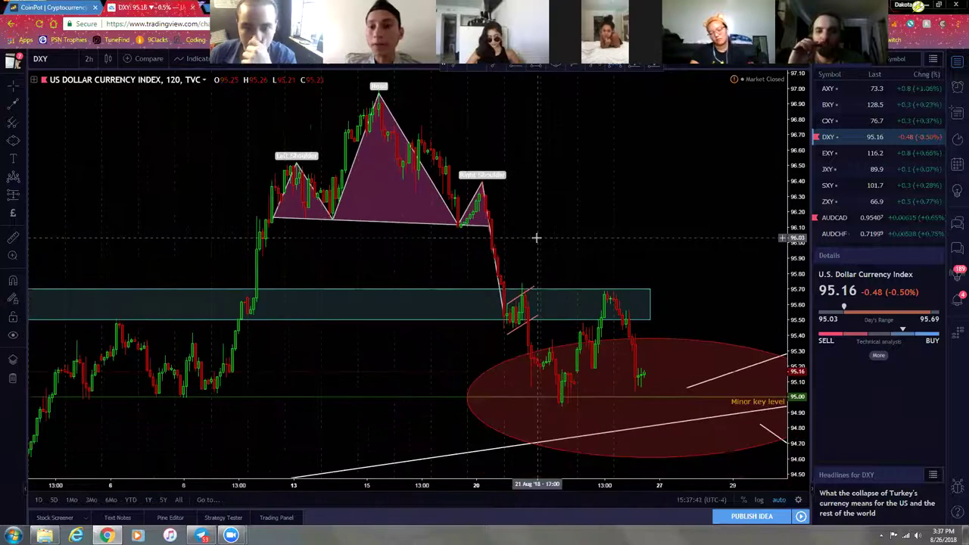
{"action": "scroll", "coordinate": [595, 238], "scroll_direction": "up", "scroll_amount": 1}
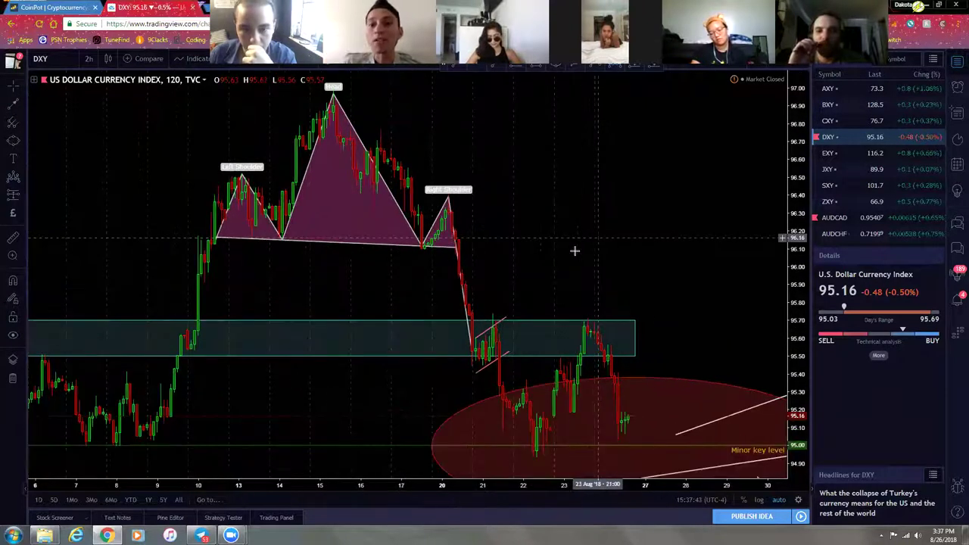
{"action": "left_click_drag", "start_coordinate": [571, 240], "coordinate": [625, 229]}
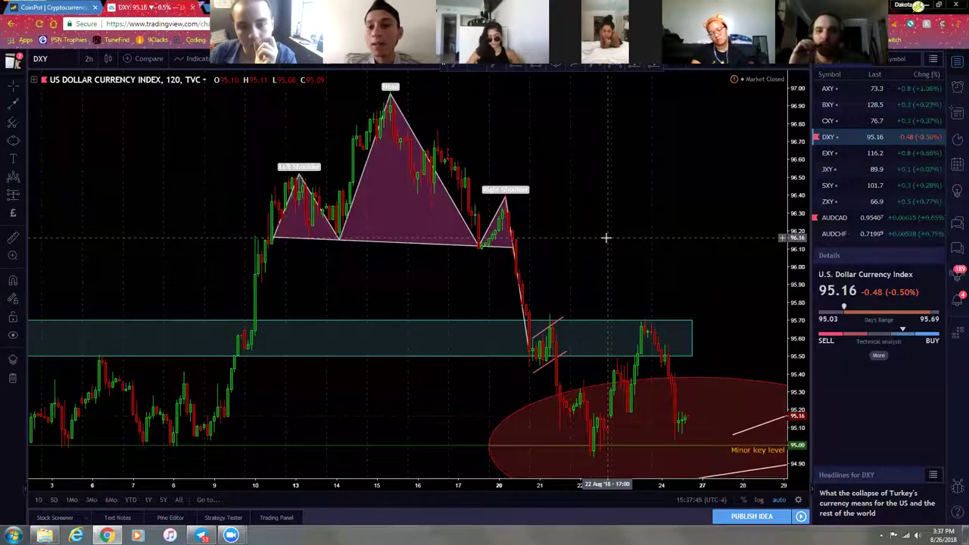
{"action": "scroll", "coordinate": [636, 263], "scroll_direction": "down", "scroll_amount": 3}
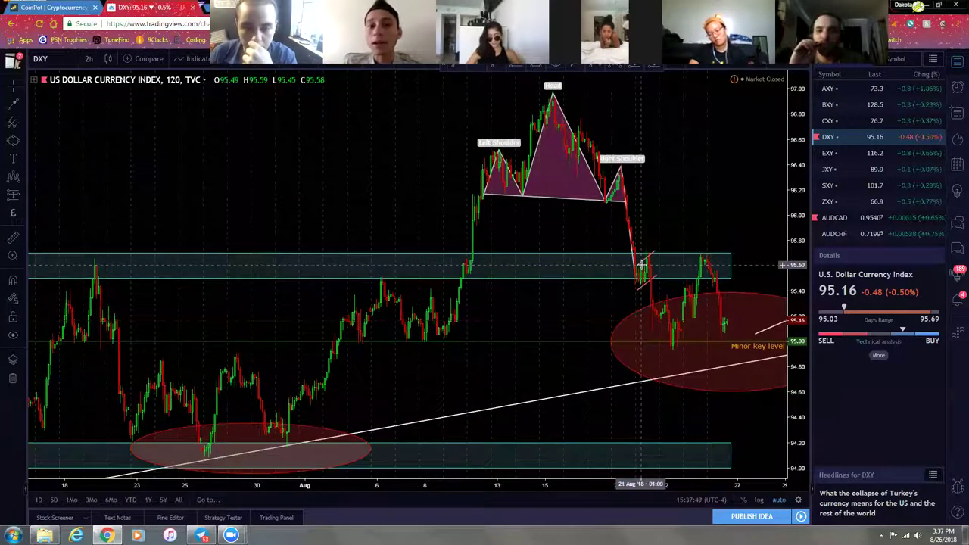
{"action": "scroll", "coordinate": [641, 265], "scroll_direction": "up", "scroll_amount": 2}
{"action": "scroll", "coordinate": [641, 265], "scroll_direction": "up", "scroll_amount": 2}
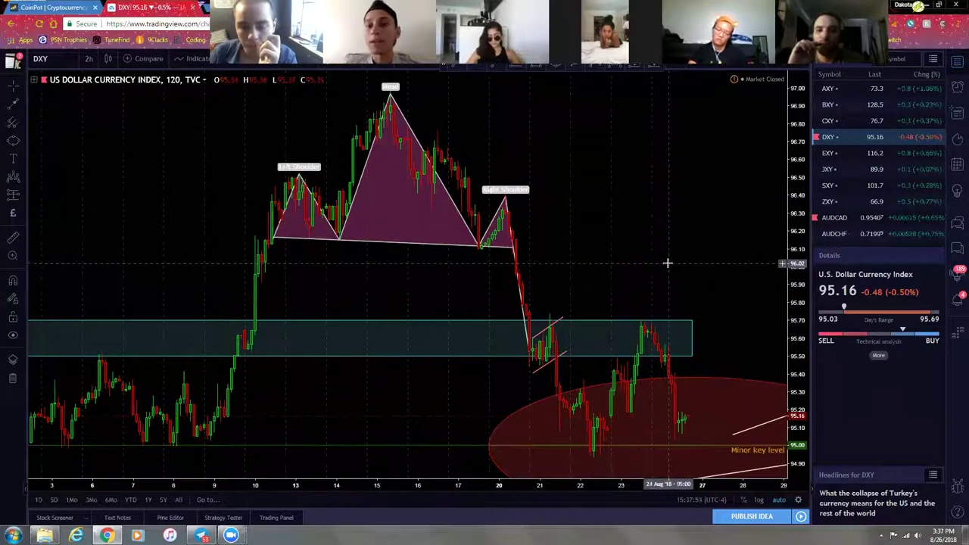
- Compare the head and shoulders pattern with the wider trend since June, the marked trendline touches and the early August consolidation
{"action": "scroll", "coordinate": [628, 255], "scroll_direction": "down", "scroll_amount": 5}
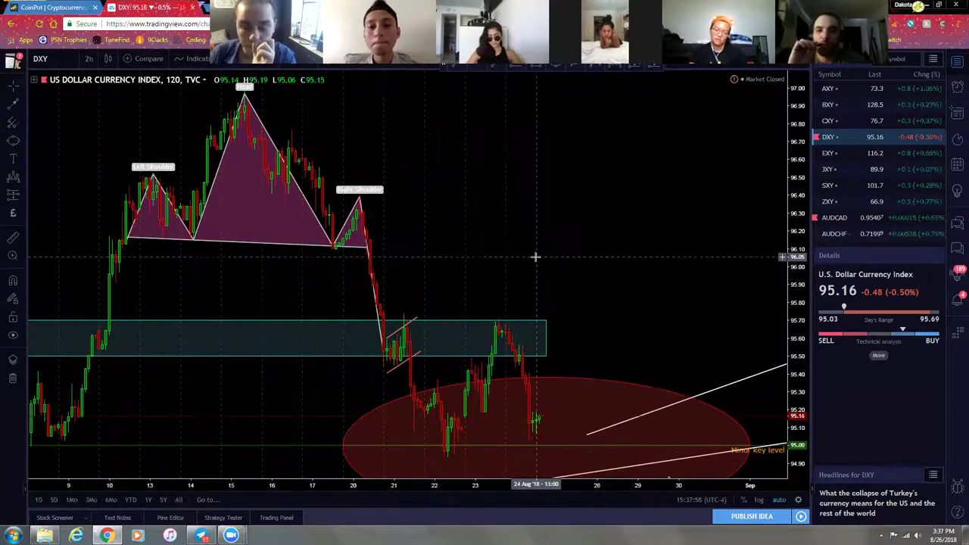
{"action": "scroll", "coordinate": [590, 321], "scroll_direction": "down", "scroll_amount": 5}
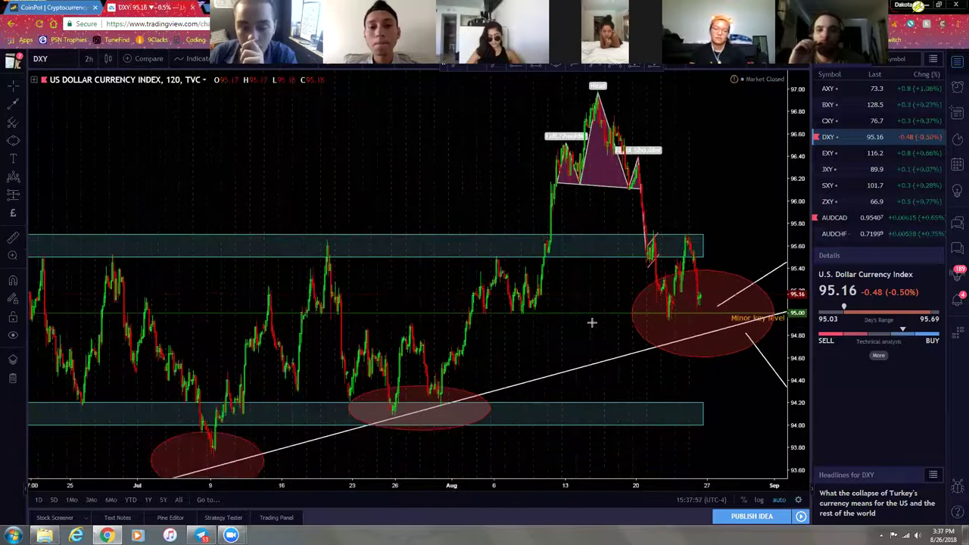
{"action": "scroll", "coordinate": [589, 351], "scroll_direction": "down", "scroll_amount": 5}
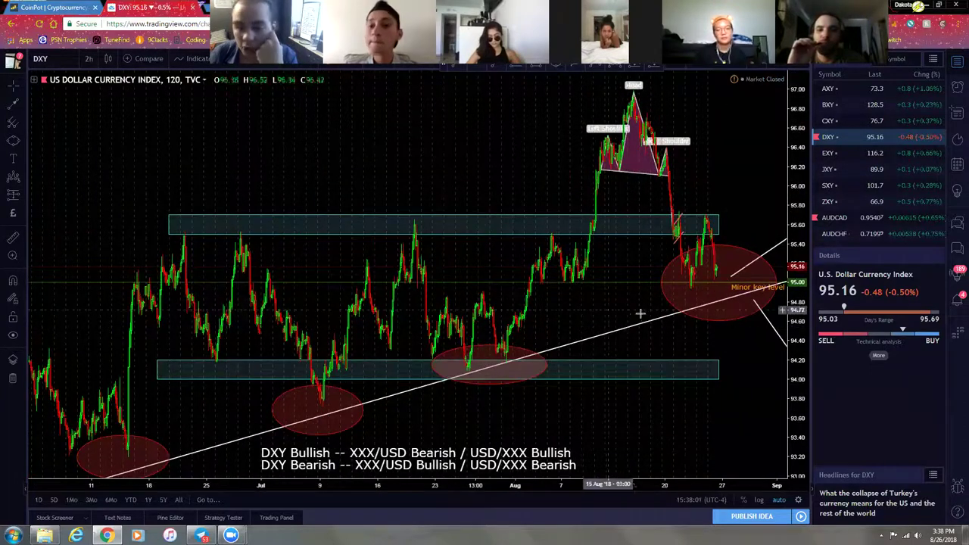
{"action": "left_click_drag", "start_coordinate": [641, 315], "coordinate": [535, 302]}
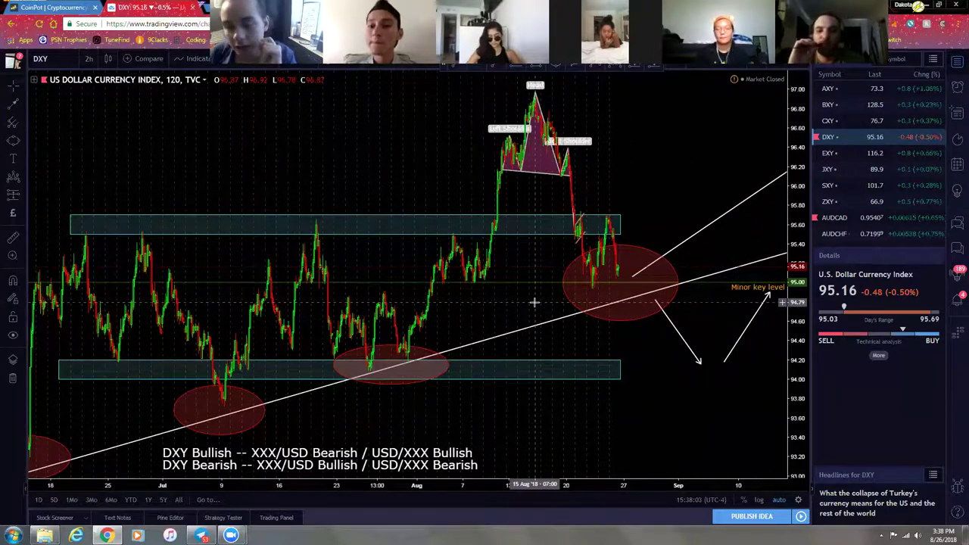
{"action": "left_click_drag", "start_coordinate": [641, 350], "coordinate": [474, 239]}
{"action": "scroll", "coordinate": [523, 171], "scroll_direction": "up", "scroll_amount": 3}
{"action": "left_click_drag", "start_coordinate": [558, 189], "coordinate": [669, 187]}
{"action": "scroll", "coordinate": [727, 204], "scroll_direction": "up", "scroll_amount": 2}
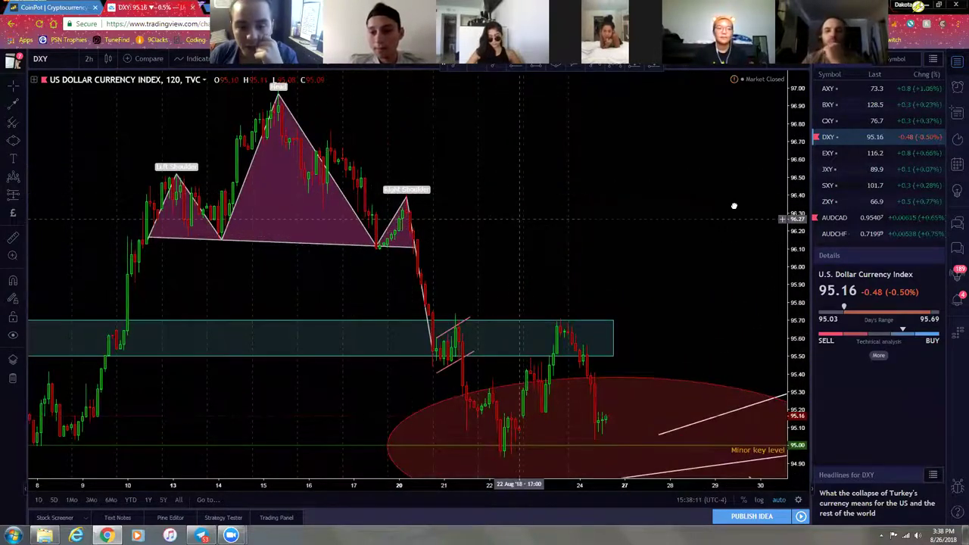
{"action": "left_click_drag", "start_coordinate": [326, 219], "coordinate": [546, 218]}
{"action": "left_click_drag", "start_coordinate": [686, 190], "coordinate": [542, 195]}
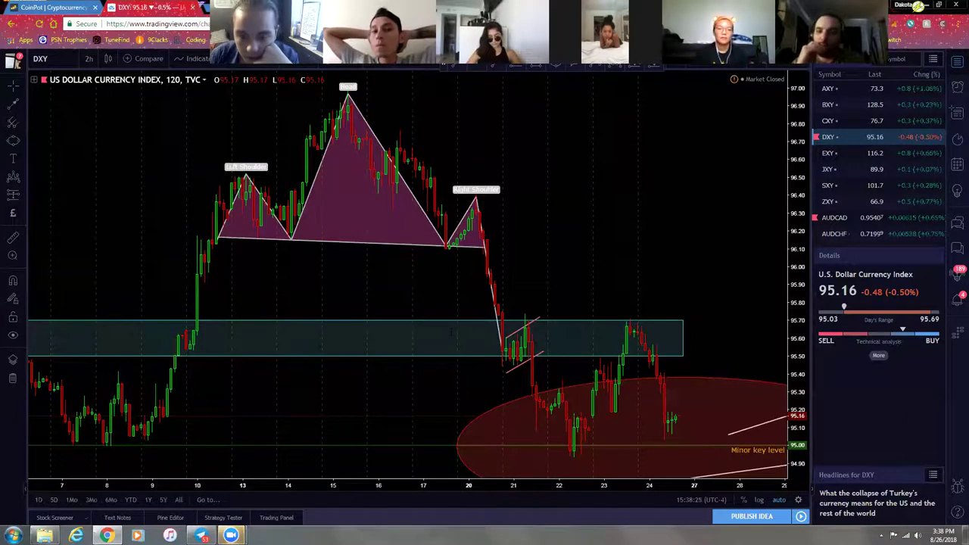
{"action": "mouse_move", "coordinate": [324, 400]}
{"action": "left_mouse_down"}
{"action": "mouse_move", "coordinate": [435, 385]}
{"action": "mouse_move", "coordinate": [439, 377]}
{"action": "mouse_move", "coordinate": [380, 365]}
{"action": "mouse_move", "coordinate": [510, 346]}
{"action": "mouse_move", "coordinate": [553, 326]}
{"action": "left_mouse_up"}
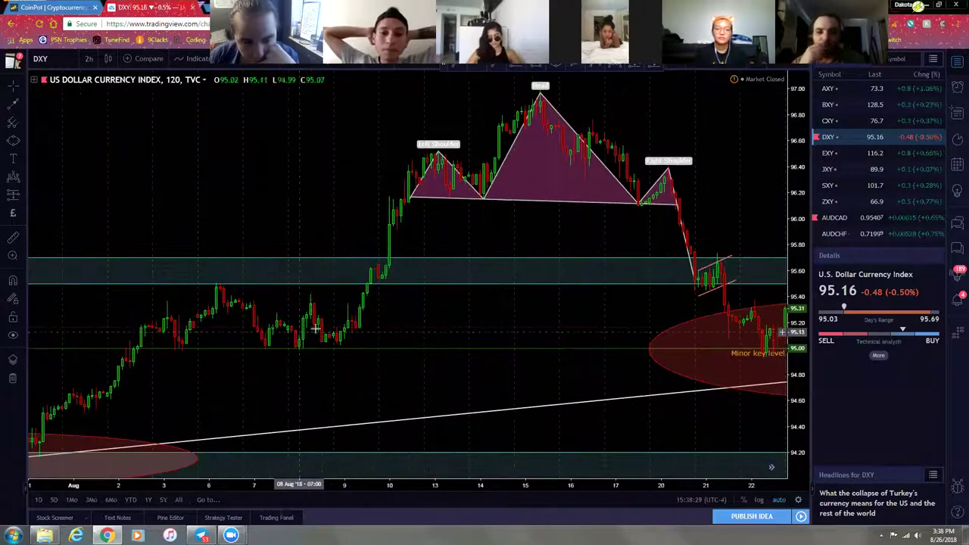
{"action": "left_click_drag", "start_coordinate": [390, 331], "coordinate": [227, 333]}
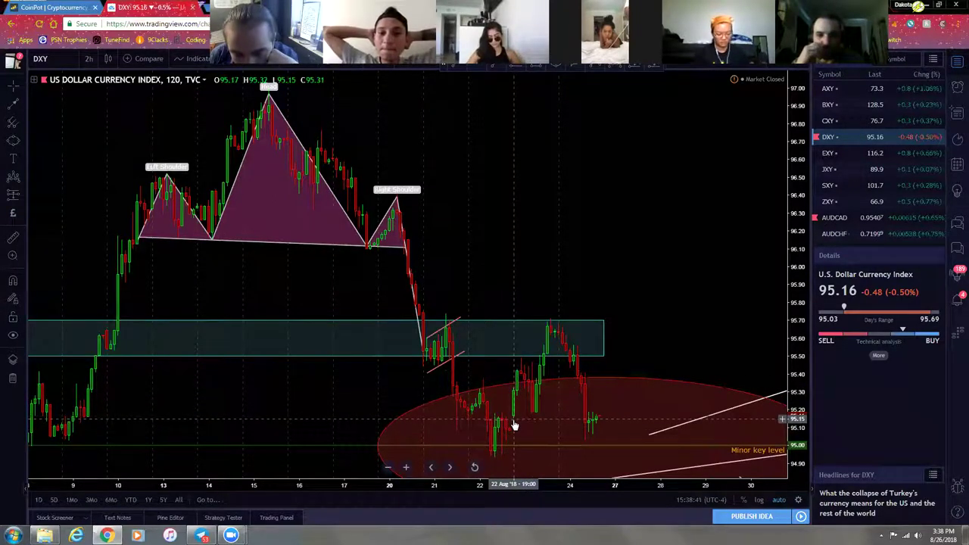
- Mark the gap between the two evening candles on 22 August with a small ellipse, and delete the ellipse
{"action": "scroll", "coordinate": [514, 426], "scroll_direction": "up", "scroll_amount": 3}
{"action": "scroll", "coordinate": [619, 359], "scroll_direction": "up", "scroll_amount": 5}
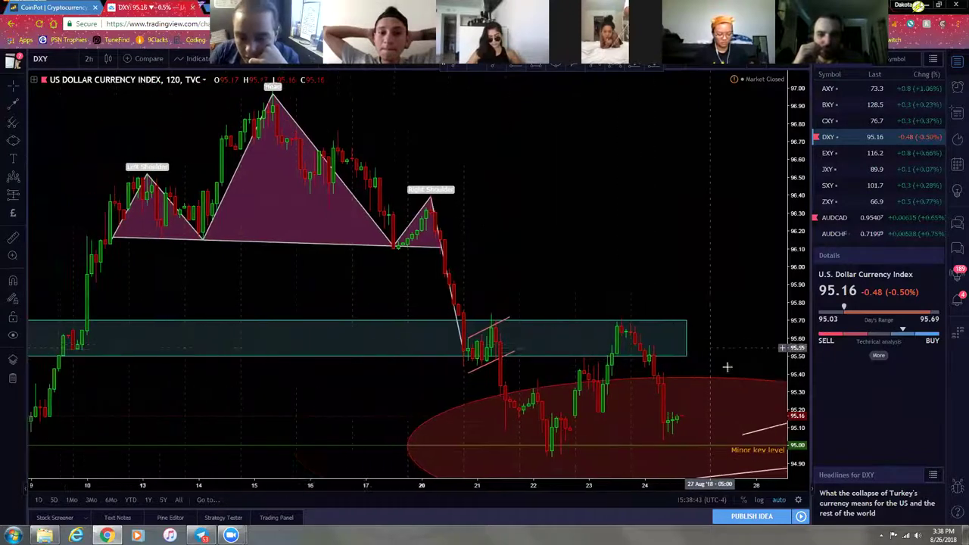
{"action": "scroll", "coordinate": [635, 405], "scroll_direction": "up", "scroll_amount": 3}
{"action": "left_click_drag", "start_coordinate": [120, 245], "coordinate": [451, 392]}
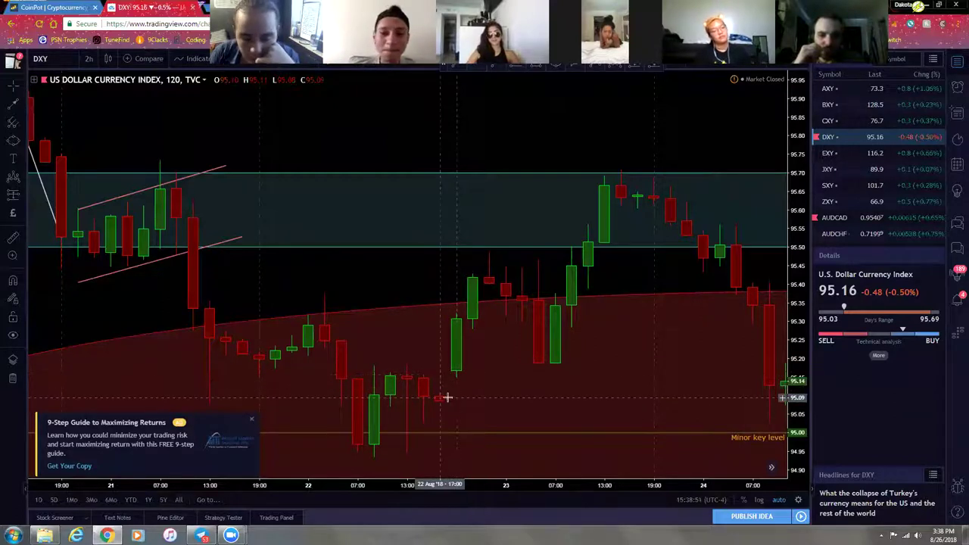
{"action": "left_click_drag", "start_coordinate": [411, 283], "coordinate": [288, 329]}
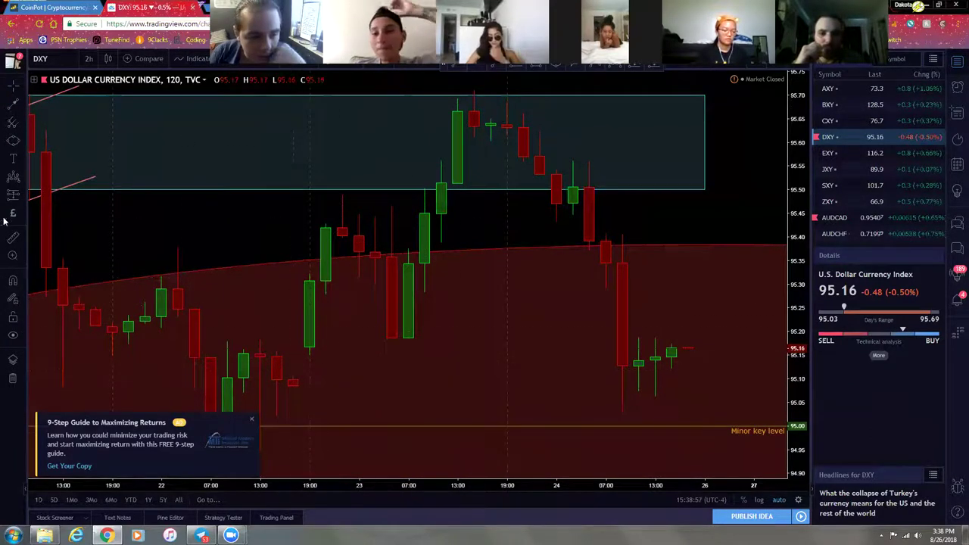
{"action": "left_click", "coordinate": [13, 144]}
{"action": "left_click", "coordinate": [292, 366]}
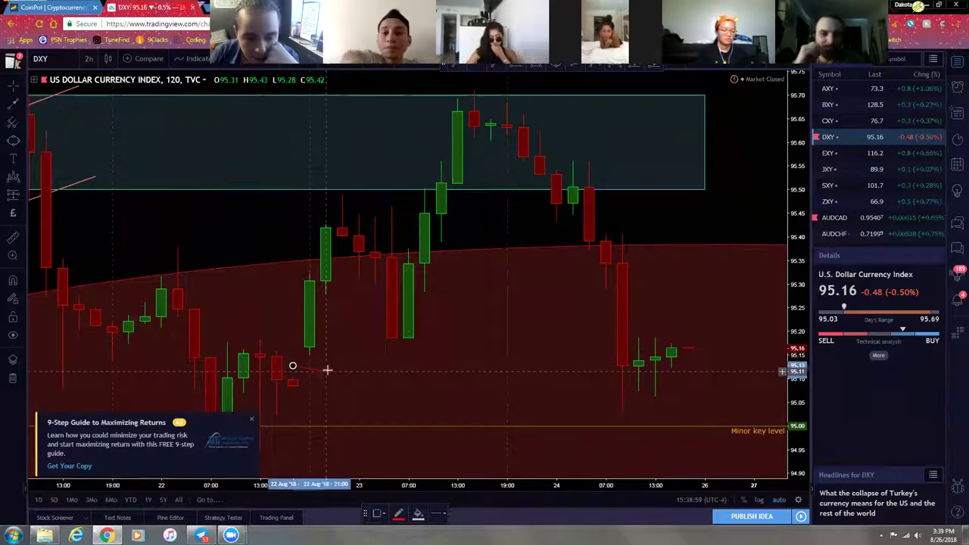
{"action": "left_click", "coordinate": [313, 344]}
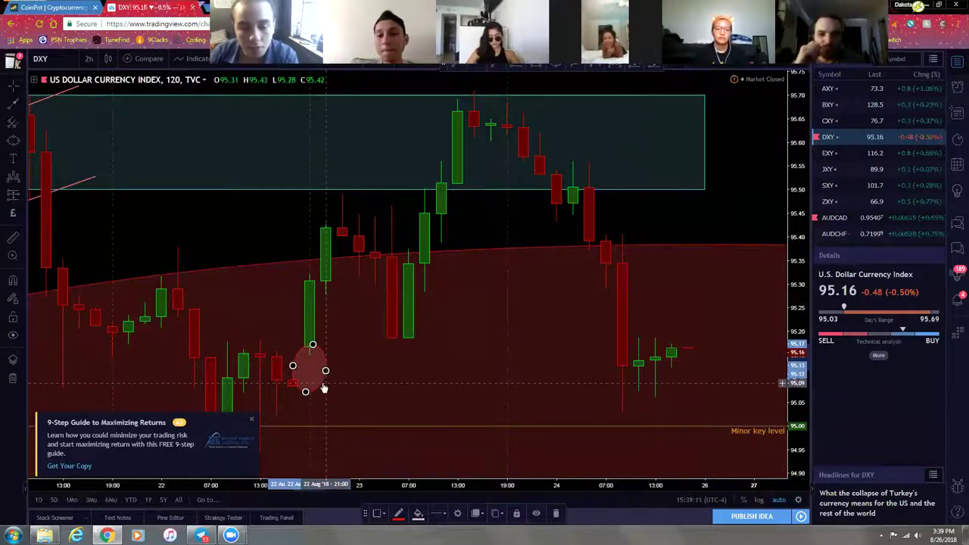
{"action": "key", "text": "Delete"}
- Bring the whole head and shoulders pattern into view, close the chart advertisement and hide the upgrade offer for now
{"action": "scroll", "coordinate": [327, 302], "scroll_direction": "down", "scroll_amount": 5}
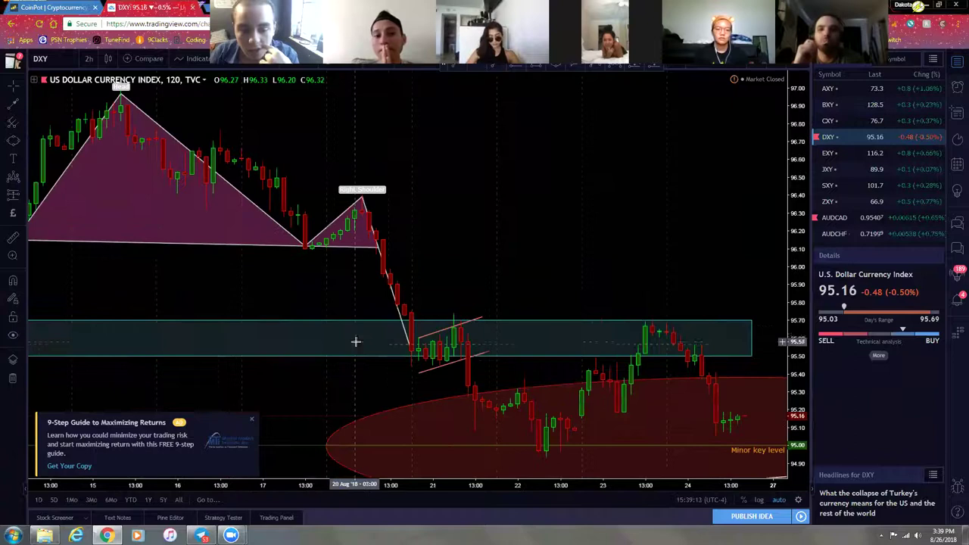
{"action": "scroll", "coordinate": [366, 392], "scroll_direction": "down", "scroll_amount": 3}
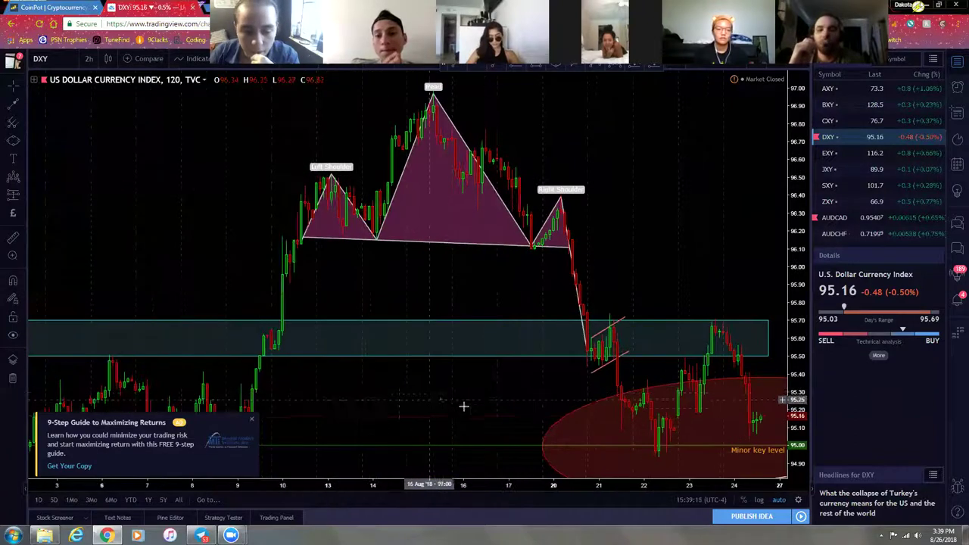
{"action": "left_click", "coordinate": [252, 419]}
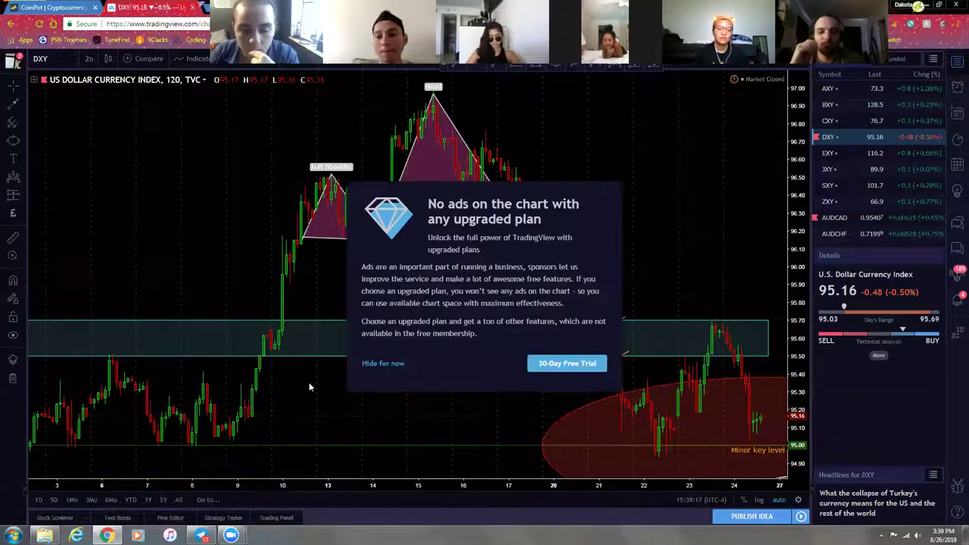
{"action": "left_click", "coordinate": [383, 364]}
- Examine the head and shoulders pattern, the small channel and the retest of the 95.50–95.70 zone on the 2-hour chart
{"action": "left_click_drag", "start_coordinate": [442, 400], "coordinate": [381, 387]}
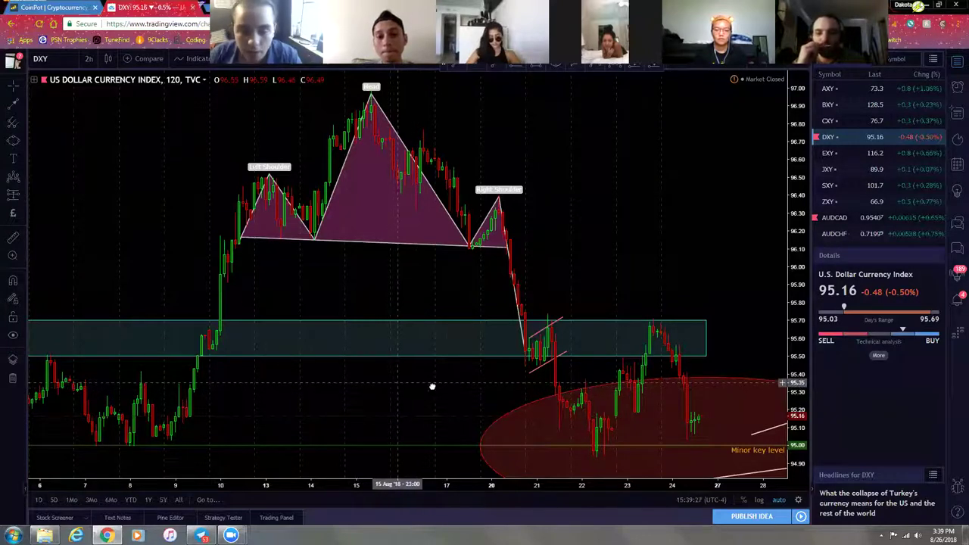
{"action": "left_click_drag", "start_coordinate": [432, 386], "coordinate": [476, 394]}
{"action": "left_click_drag", "start_coordinate": [540, 346], "coordinate": [247, 252]}
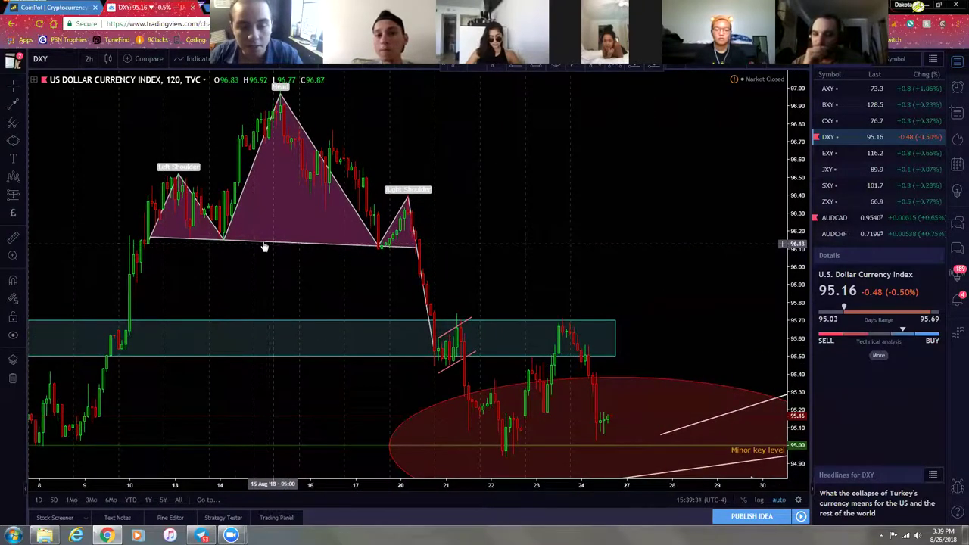
{"action": "scroll", "coordinate": [411, 331], "scroll_direction": "down", "scroll_amount": 3}
{"action": "scroll", "coordinate": [410, 341], "scroll_direction": "up", "scroll_amount": 3}
{"action": "scroll", "coordinate": [410, 341], "scroll_direction": "up", "scroll_amount": 5}
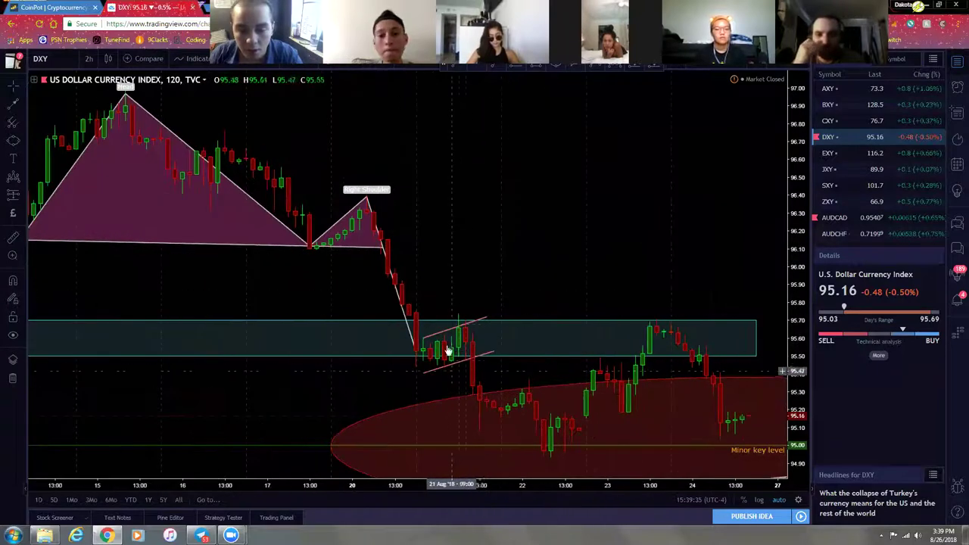
{"action": "left_click_drag", "start_coordinate": [620, 267], "coordinate": [305, 219]}
{"action": "scroll", "coordinate": [81, 107], "scroll_direction": "down", "scroll_amount": 3}
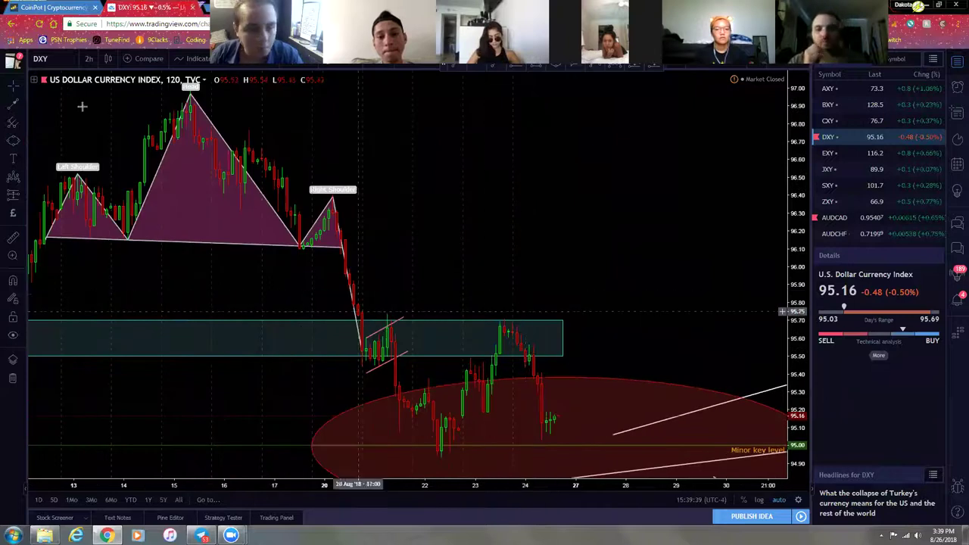
- Switch the chart to the 1-day interval and review the rising trendline with its marked touches since May
{"action": "left_click", "coordinate": [88, 58]}
{"action": "left_click", "coordinate": [106, 258]}
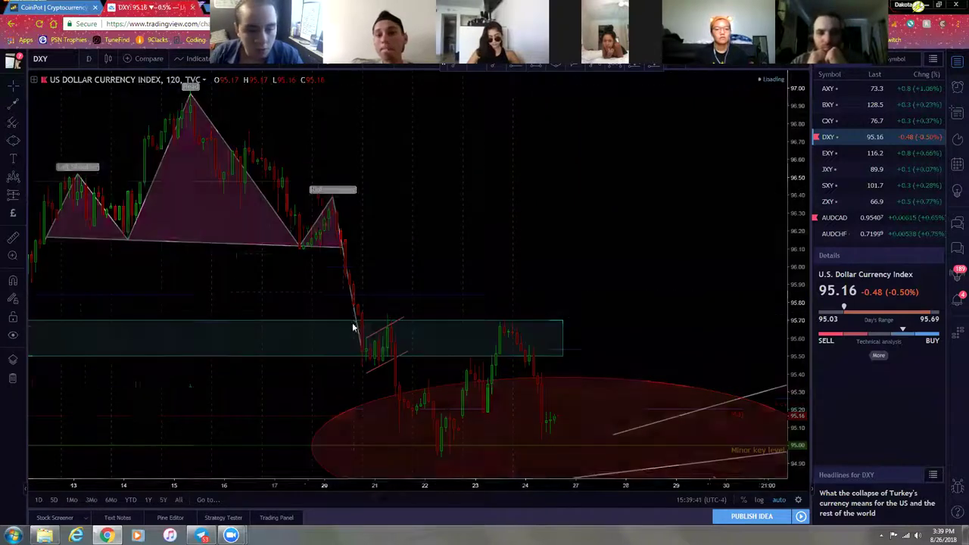
{"action": "scroll", "coordinate": [505, 244], "scroll_direction": "up", "scroll_amount": 3}
{"action": "scroll", "coordinate": [505, 244], "scroll_direction": "down", "scroll_amount": 2}
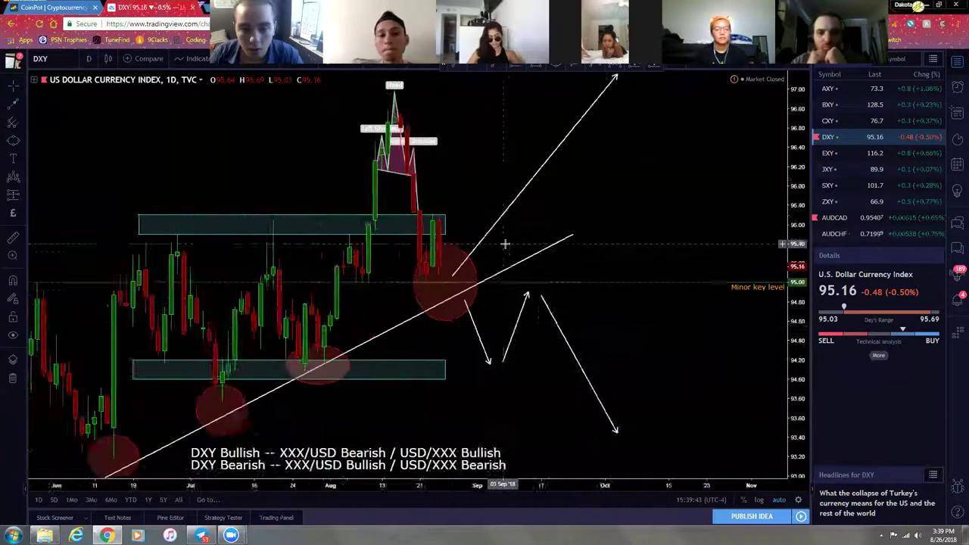
{"action": "scroll", "coordinate": [505, 244], "scroll_direction": "down", "scroll_amount": 3}
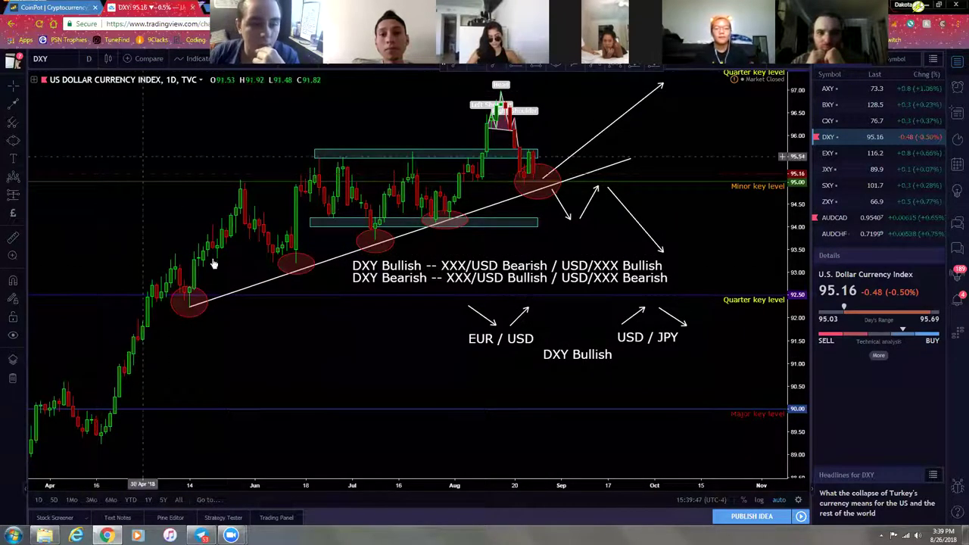
{"action": "left_click_drag", "start_coordinate": [368, 361], "coordinate": [472, 353]}
{"action": "left_click_drag", "start_coordinate": [530, 350], "coordinate": [434, 340]}
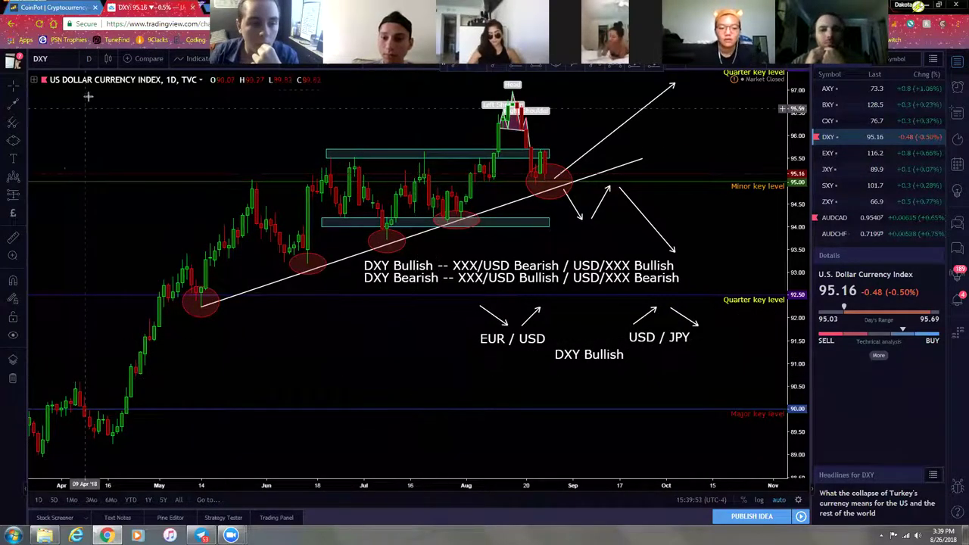
- Check the dollar index on the 1-week interval and return the chart to the 1-day interval
{"action": "left_click", "coordinate": [88, 58]}
{"action": "left_click", "coordinate": [116, 280]}
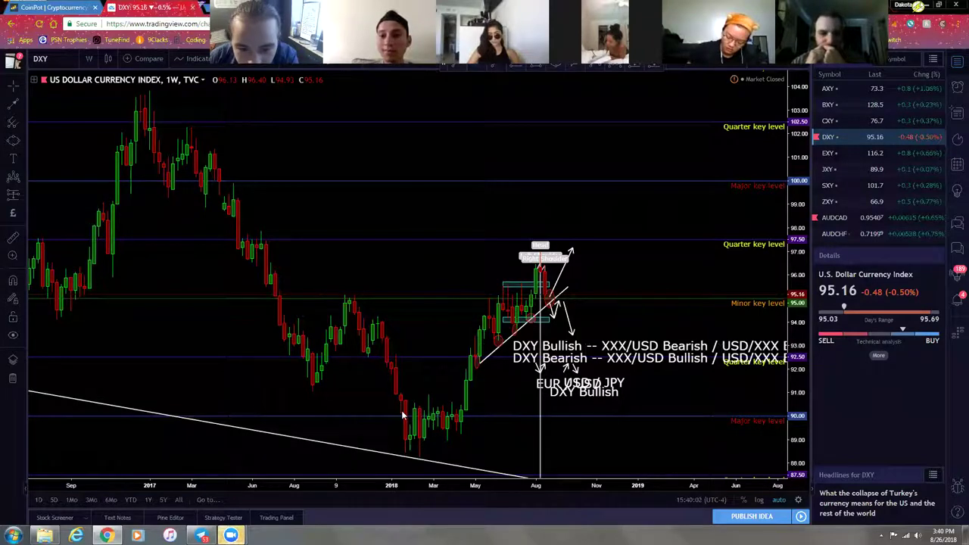
{"action": "left_click", "coordinate": [89, 59]}
{"action": "left_click", "coordinate": [110, 257]}
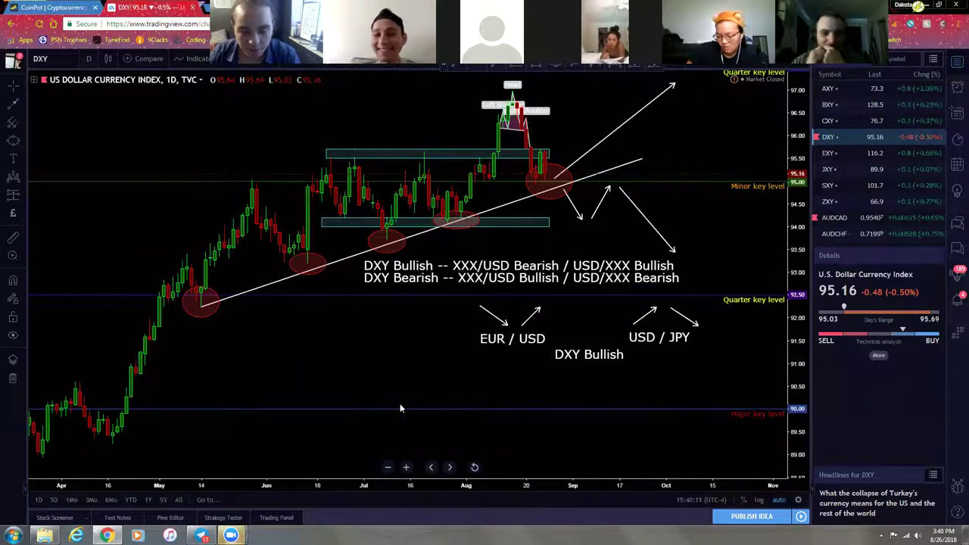
- Review the daily consolidation between the two green zones, the trendline touches and the projected bullish and bearish arrows
{"action": "left_click_drag", "start_coordinate": [406, 361], "coordinate": [314, 354]}
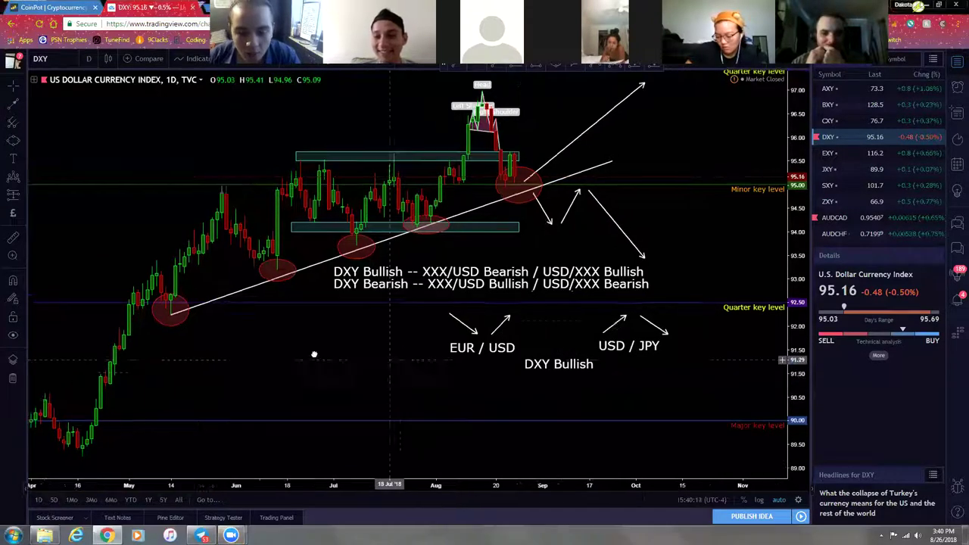
{"action": "scroll", "coordinate": [380, 364], "scroll_direction": "down", "scroll_amount": 2}
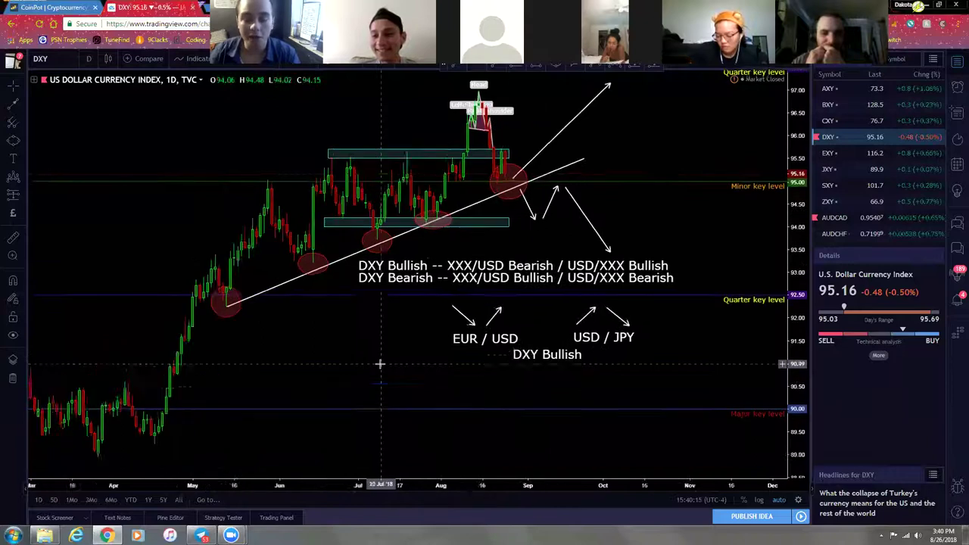
{"action": "scroll", "coordinate": [380, 363], "scroll_direction": "up", "scroll_amount": 1}
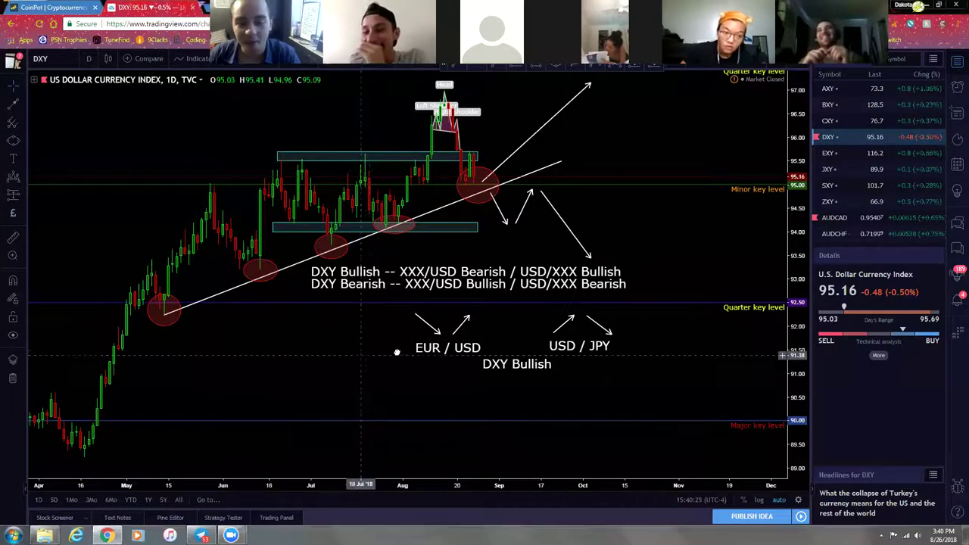
{"action": "left_click_drag", "start_coordinate": [395, 346], "coordinate": [430, 356]}
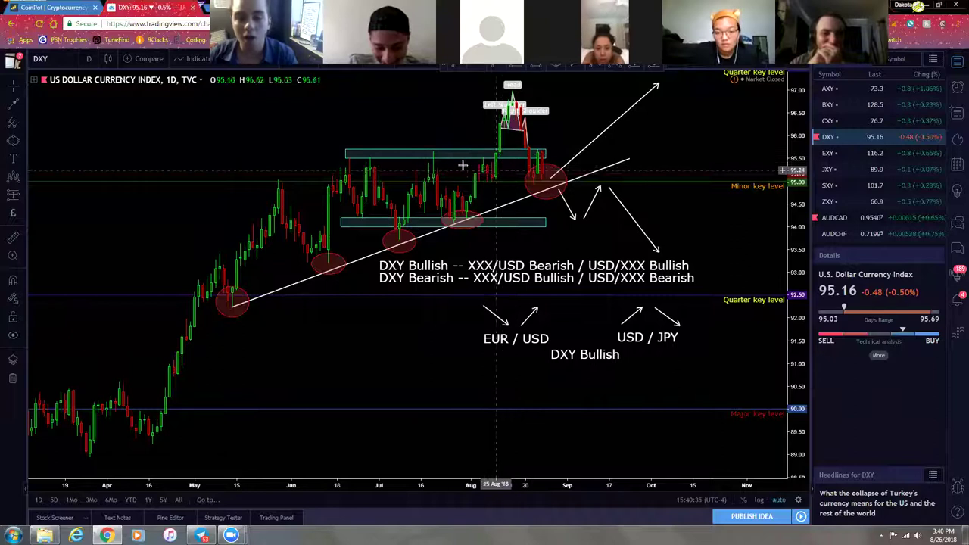
{"action": "left_click", "coordinate": [418, 227]}
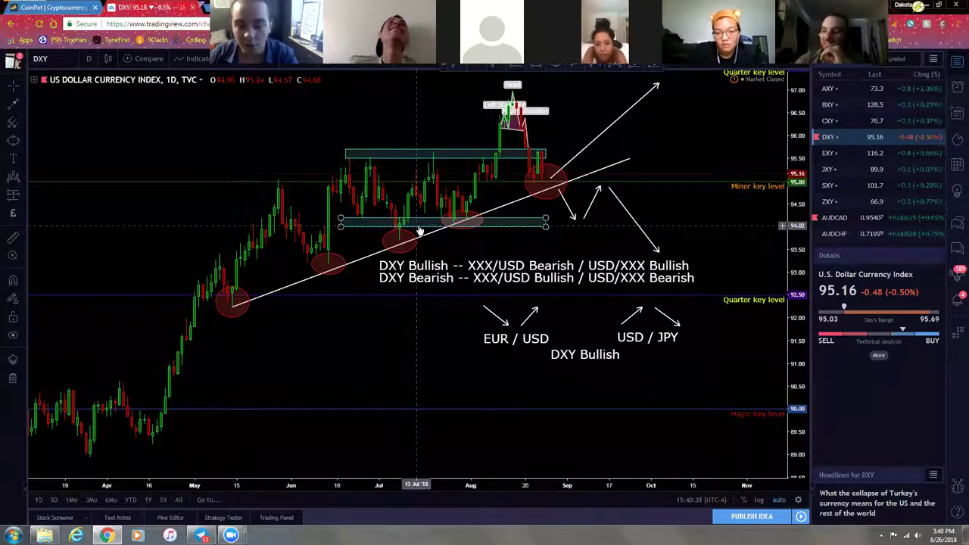
{"action": "left_click", "coordinate": [393, 461]}
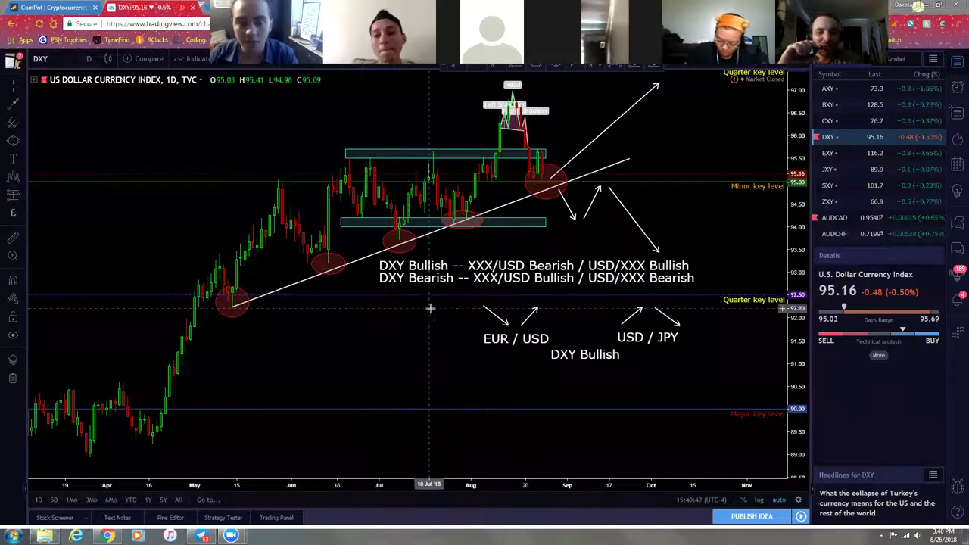
{"action": "scroll", "coordinate": [444, 331], "scroll_direction": "down", "scroll_amount": 2}
{"action": "scroll", "coordinate": [454, 328], "scroll_direction": "up", "scroll_amount": 2}
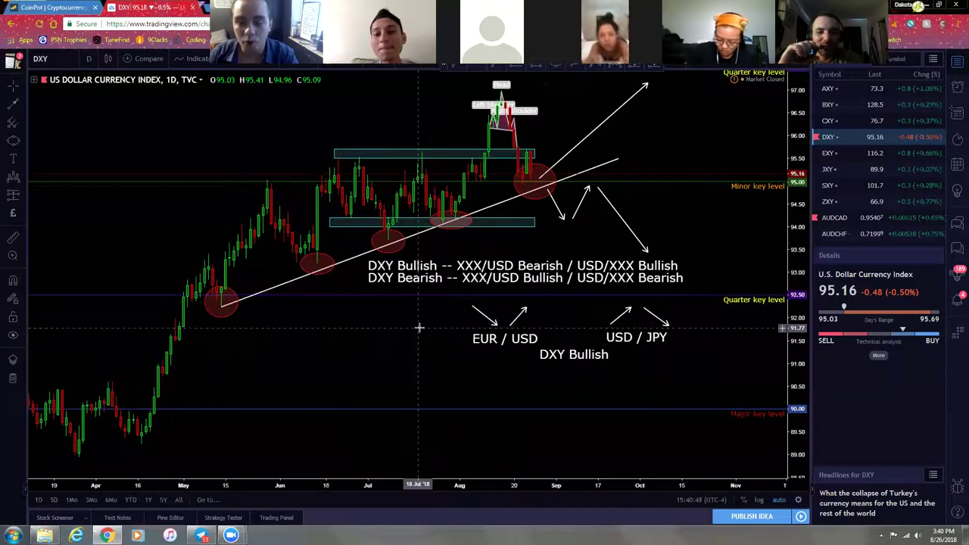
- Switch the chart to the 4-hour interval and examine the head and shoulders pattern against the rising trendline
{"action": "left_click", "coordinate": [91, 62]}
{"action": "left_click", "coordinate": [126, 234]}
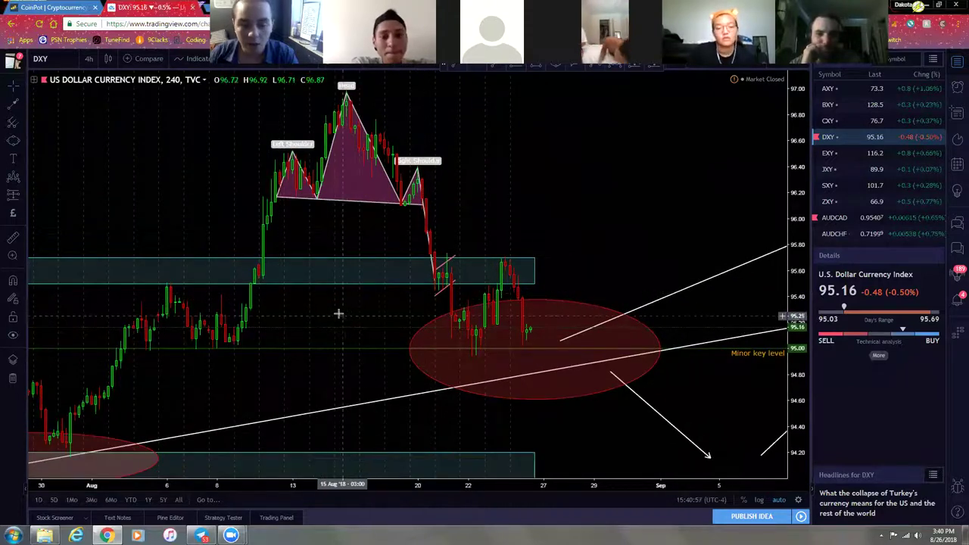
{"action": "scroll", "coordinate": [461, 305], "scroll_direction": "up", "scroll_amount": 3}
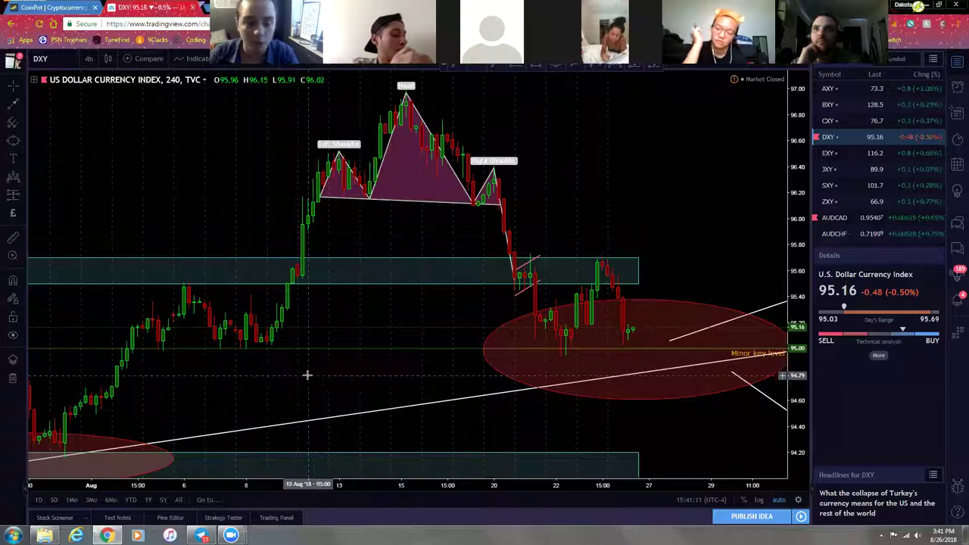
{"action": "left_click_drag", "start_coordinate": [299, 381], "coordinate": [334, 378]}
{"action": "scroll", "coordinate": [334, 378], "scroll_direction": "down", "scroll_amount": 2}
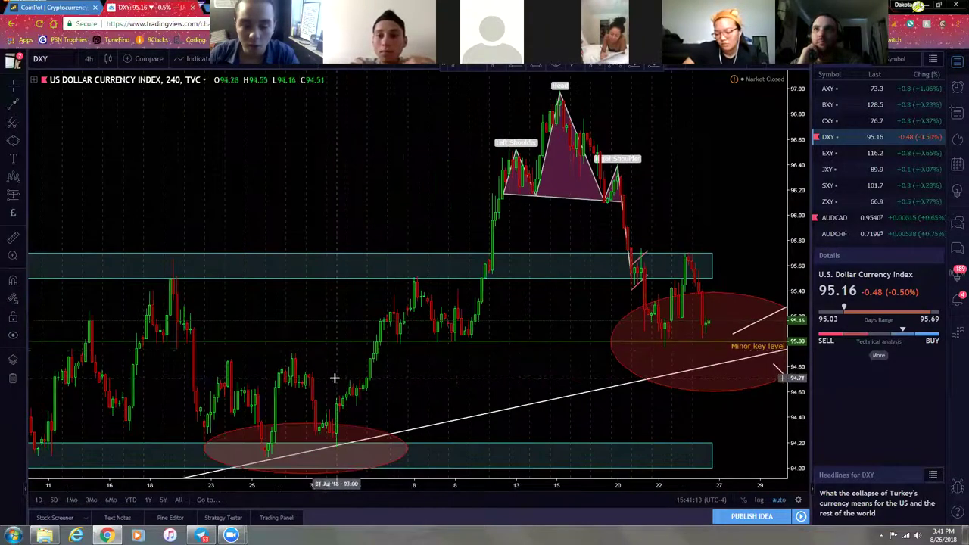
{"action": "left_click_drag", "start_coordinate": [554, 363], "coordinate": [412, 366]}
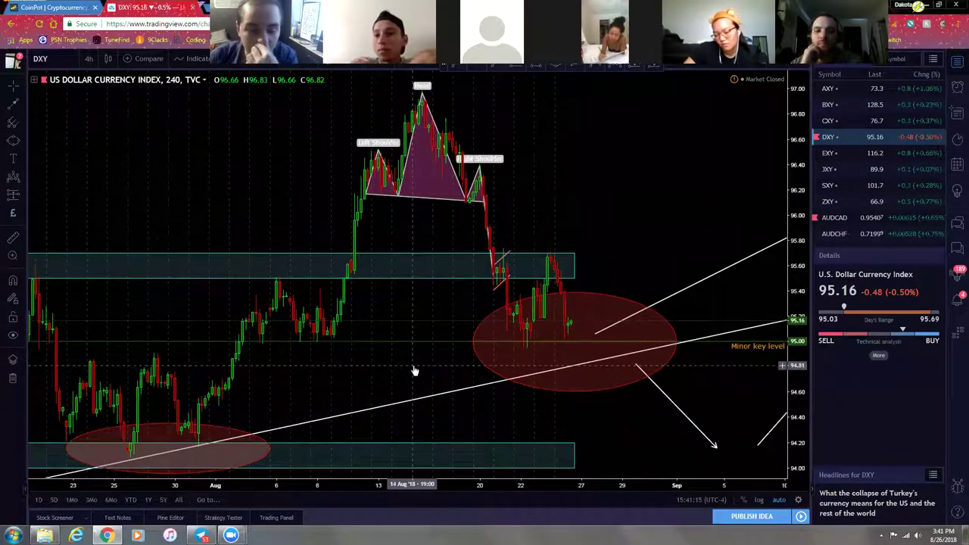
{"action": "scroll", "coordinate": [415, 371], "scroll_direction": "down", "scroll_amount": 1}
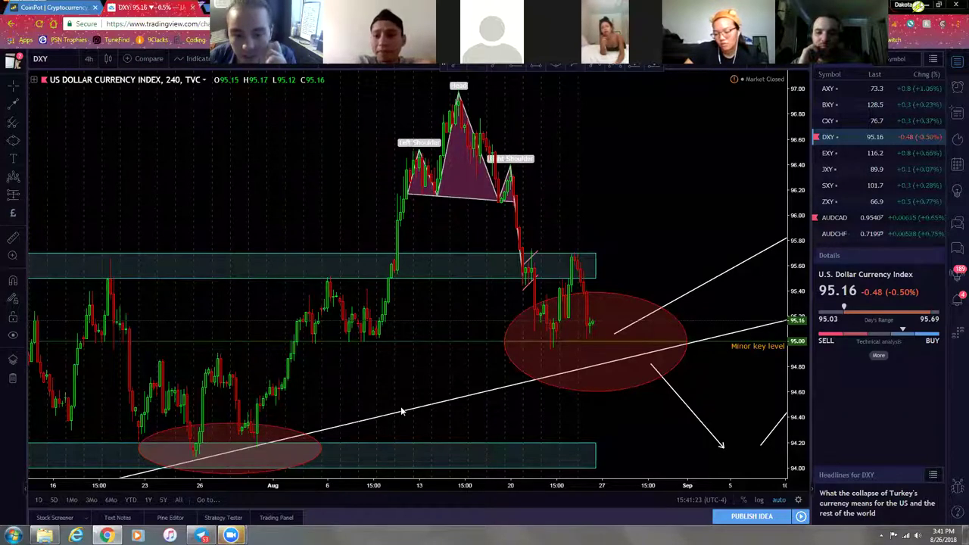
- Compare the July and early August price action with the upper and lower zones and the breakout into the left shoulder
{"action": "left_click_drag", "start_coordinate": [321, 214], "coordinate": [381, 212]}
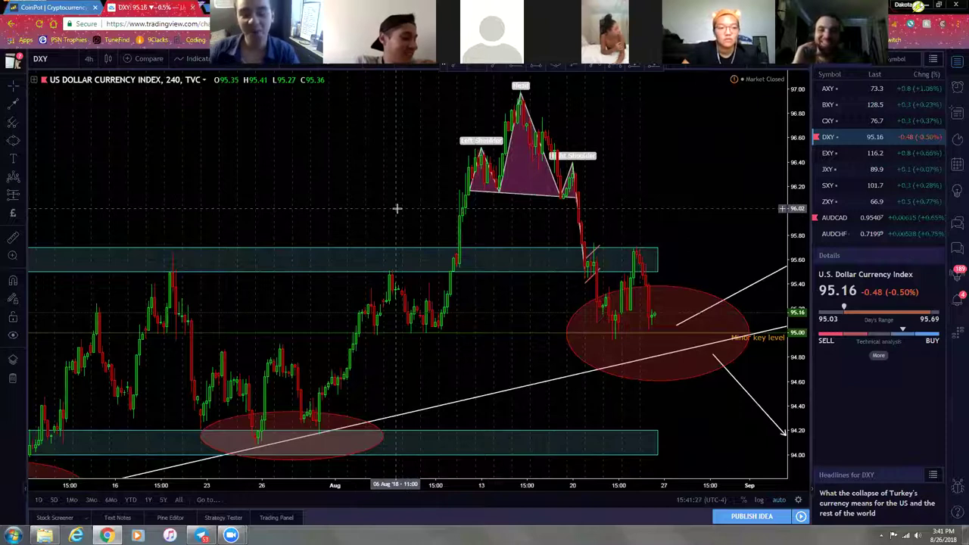
{"action": "scroll", "coordinate": [396, 208], "scroll_direction": "up", "scroll_amount": 3}
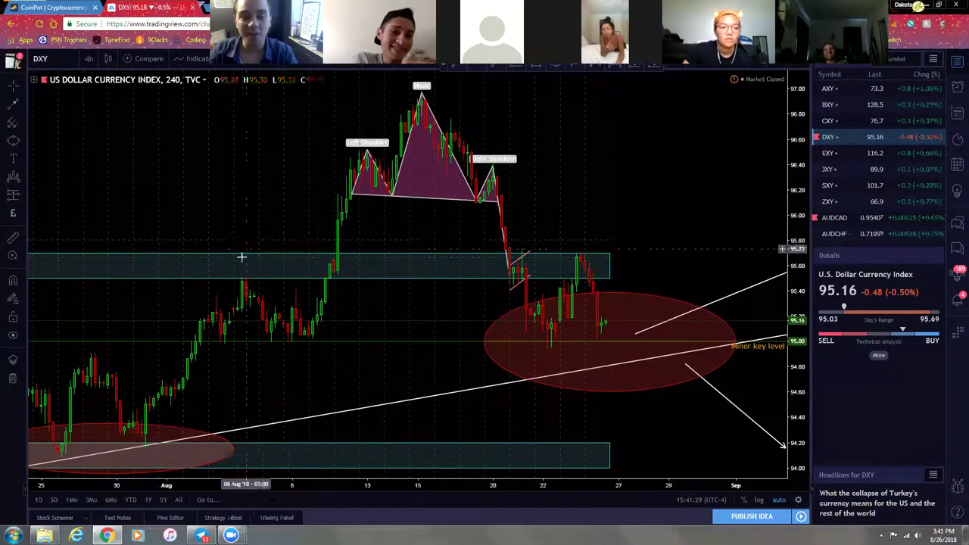
{"action": "left_click_drag", "start_coordinate": [274, 212], "coordinate": [296, 208]}
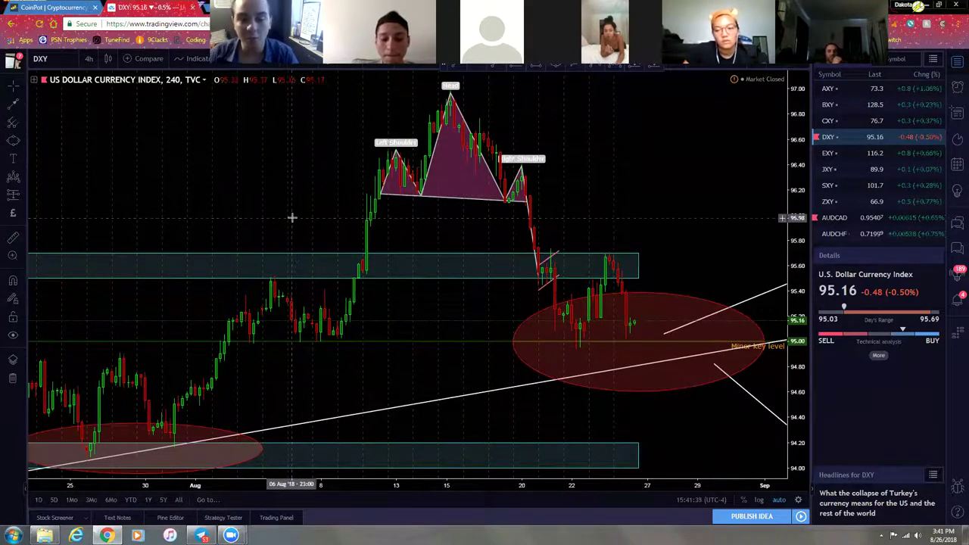
{"action": "scroll", "coordinate": [471, 205], "scroll_direction": "down", "scroll_amount": 2}
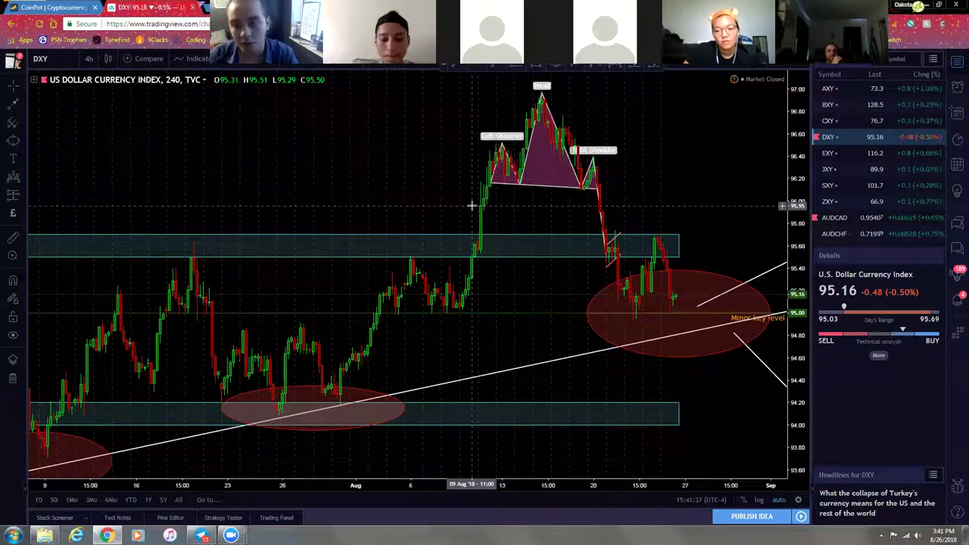
{"action": "left_click_drag", "start_coordinate": [457, 182], "coordinate": [396, 190]}
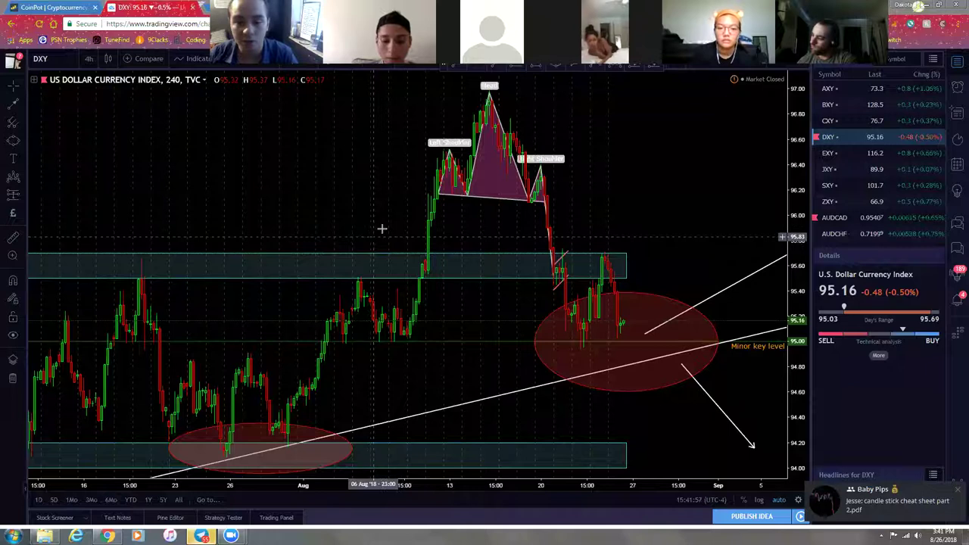
{"action": "left_click_drag", "start_coordinate": [382, 229], "coordinate": [435, 240]}
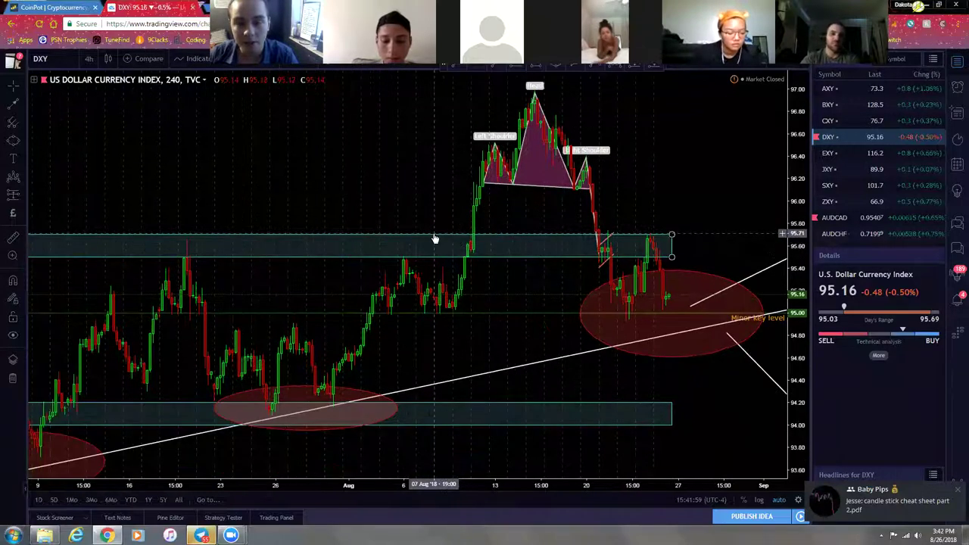
{"action": "scroll", "coordinate": [431, 214], "scroll_direction": "down", "scroll_amount": 3}
{"action": "scroll", "coordinate": [379, 231], "scroll_direction": "up", "scroll_amount": 2}
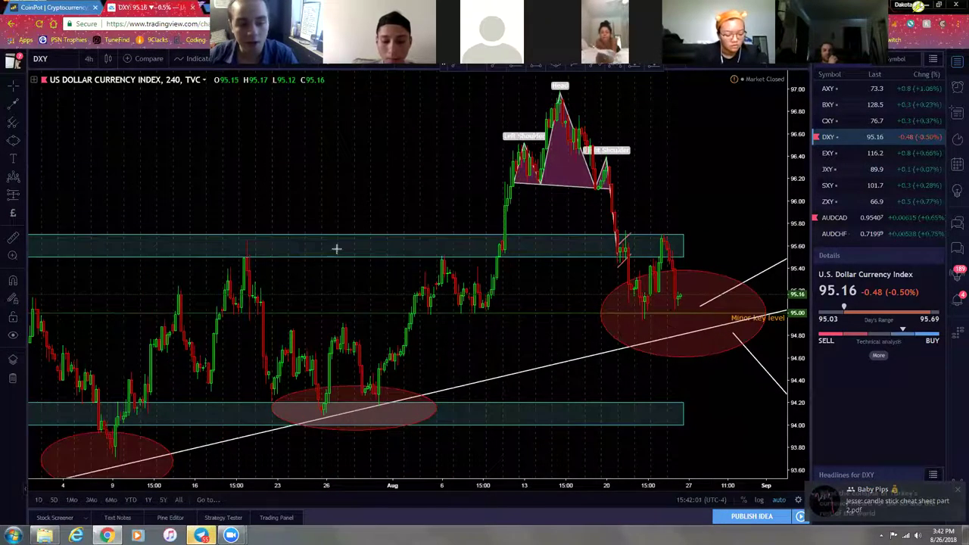
- Switch the chart to the 1-hour interval and view the full head and shoulders pattern with the drop that follows
{"action": "left_click", "coordinate": [89, 58]}
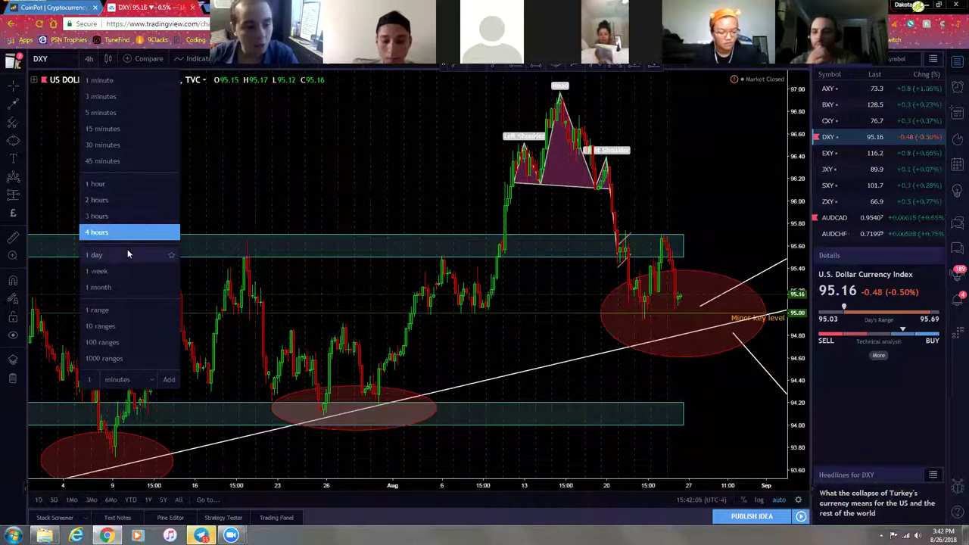
{"action": "left_click", "coordinate": [127, 183]}
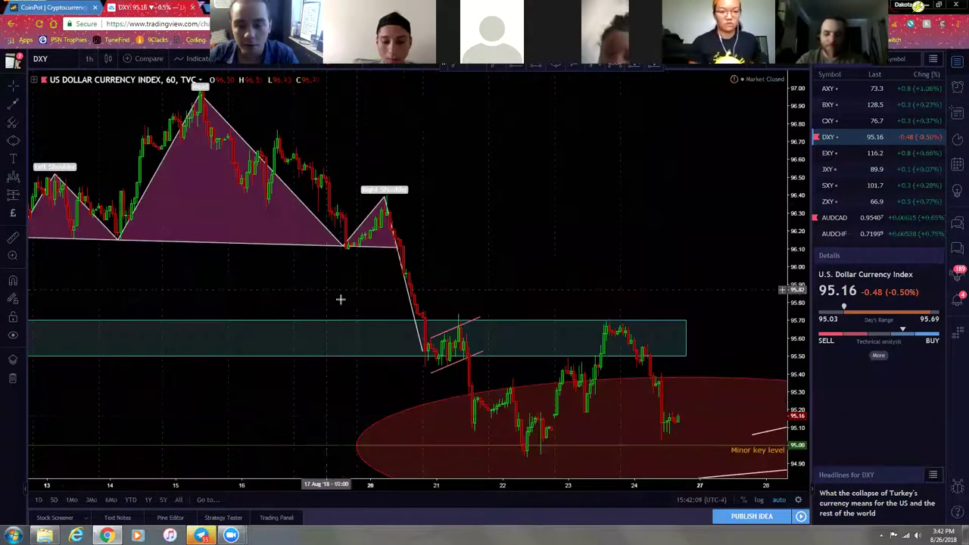
{"action": "scroll", "coordinate": [339, 300], "scroll_direction": "up", "scroll_amount": 3}
{"action": "scroll", "coordinate": [385, 282], "scroll_direction": "down", "scroll_amount": 3}
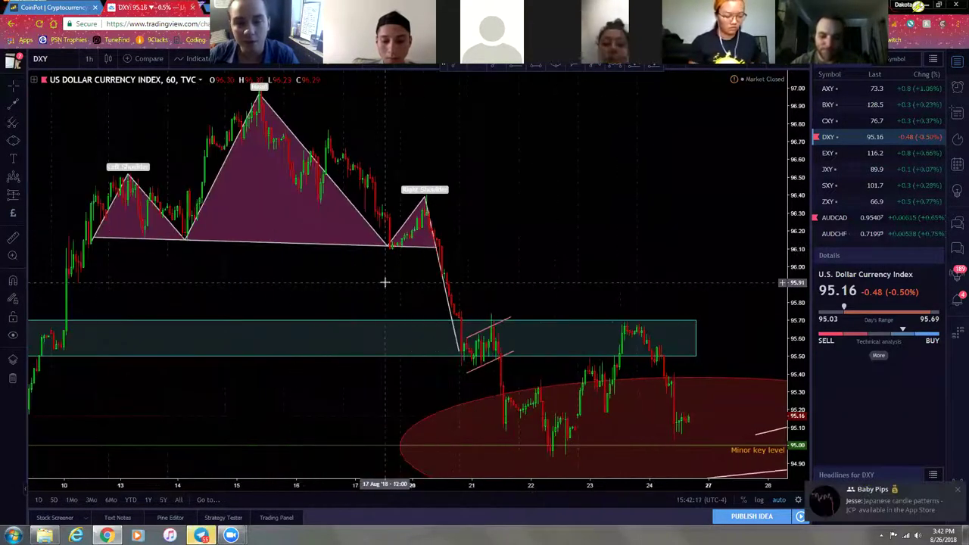
- Delete the head and shoulders drawing from the 1-hour chart and view the price action from 20 to 24 August
{"action": "left_click", "coordinate": [366, 248]}
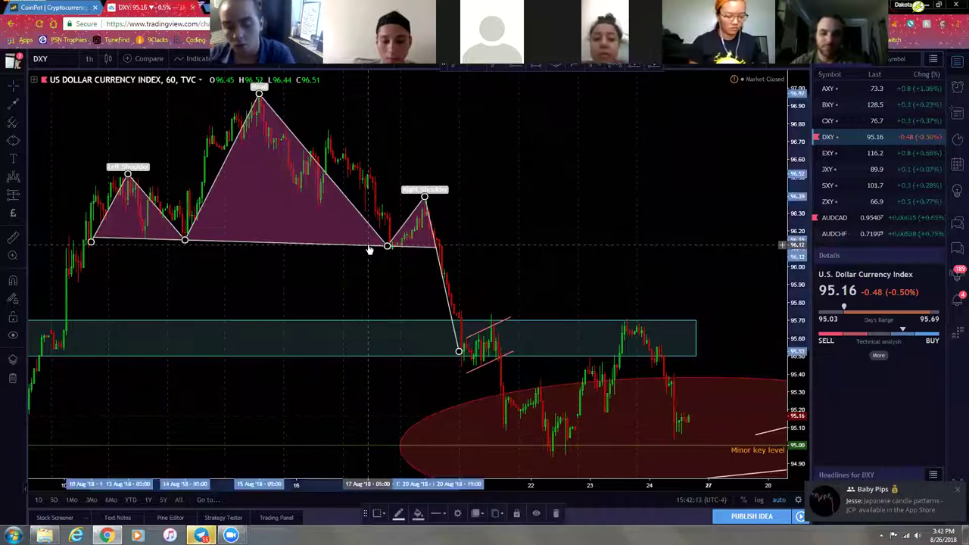
{"action": "key", "text": "Delete"}
{"action": "left_click_drag", "start_coordinate": [648, 253], "coordinate": [493, 241]}
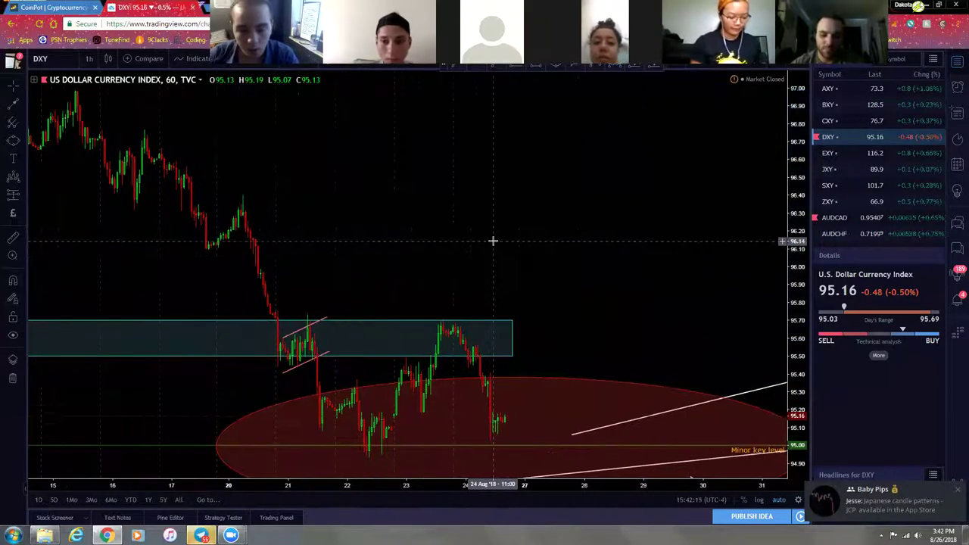
{"action": "scroll", "coordinate": [493, 241], "scroll_direction": "up", "scroll_amount": 2}
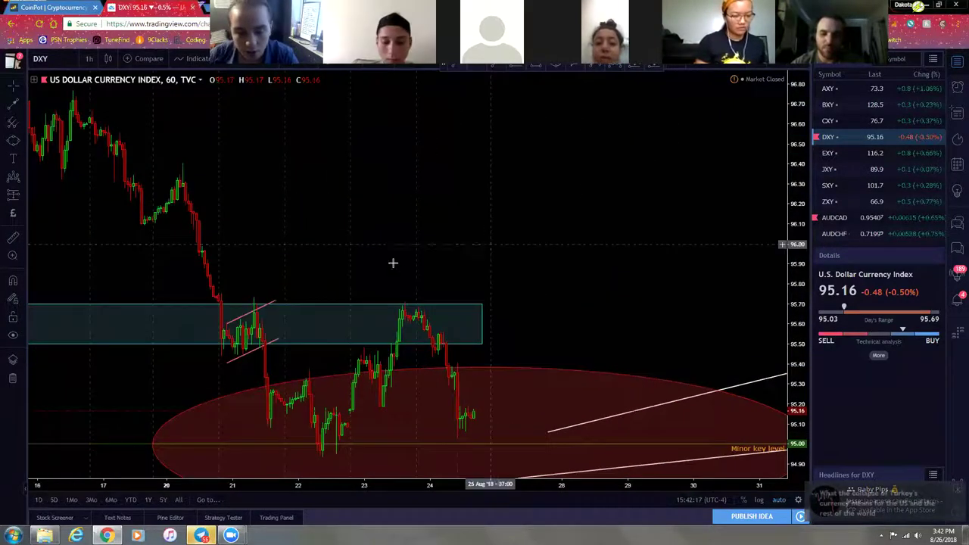
{"action": "left_click_drag", "start_coordinate": [412, 243], "coordinate": [714, 296]}
{"action": "scroll", "coordinate": [586, 296], "scroll_direction": "up", "scroll_amount": 2}
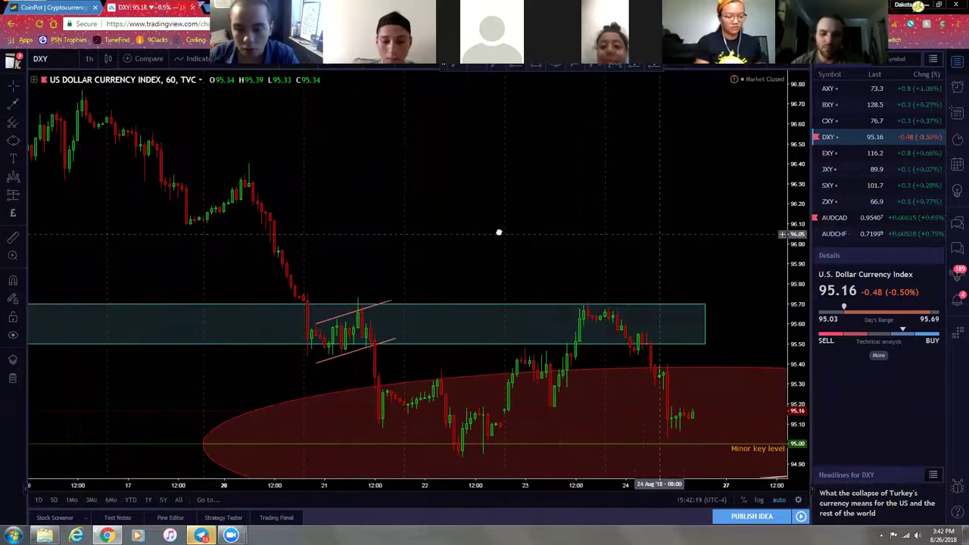
{"action": "scroll", "coordinate": [361, 219], "scroll_direction": "up", "scroll_amount": 2}
{"action": "scroll", "coordinate": [492, 250], "scroll_direction": "down", "scroll_amount": 2}
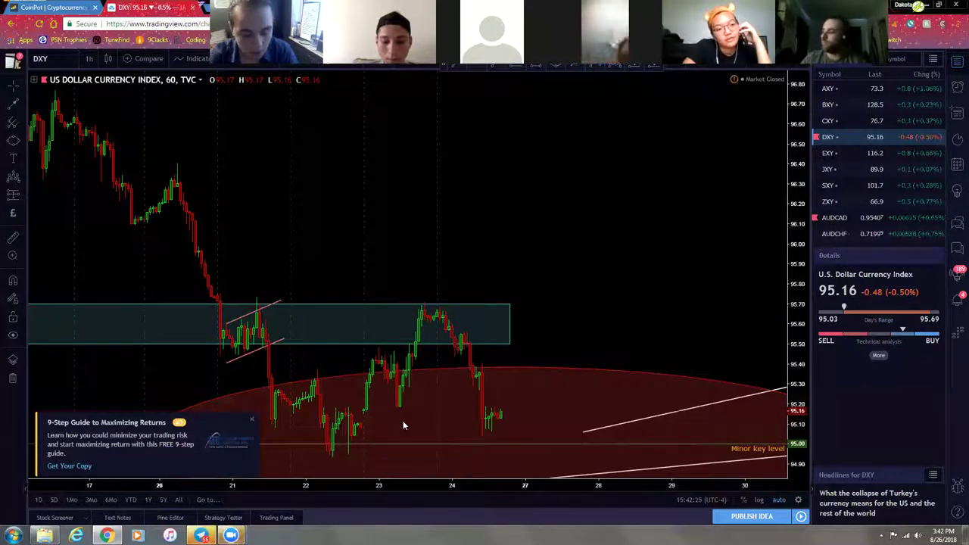
- Dismiss the symbol search and the advertisement, and review the August rise and fall around the green zone and the 95.00 level
{"action": "type", "text": "JCP"}
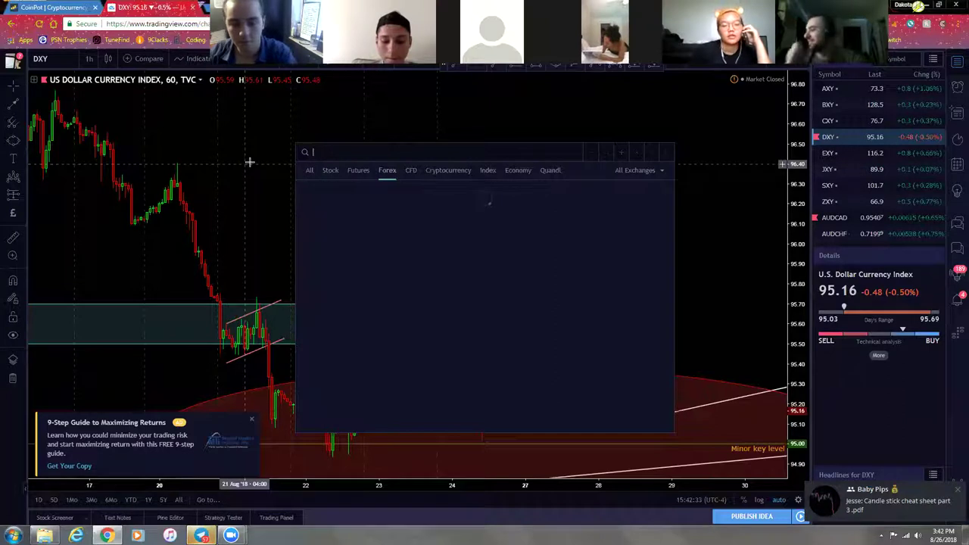
{"action": "left_click", "coordinate": [245, 164]}
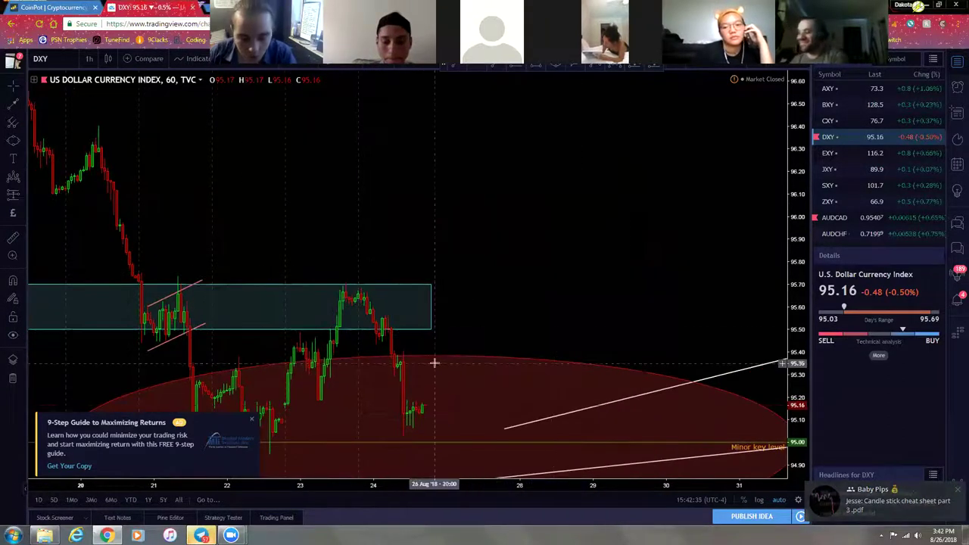
{"action": "left_click_drag", "start_coordinate": [400, 232], "coordinate": [518, 210]}
{"action": "scroll", "coordinate": [507, 227], "scroll_direction": "down", "scroll_amount": 1}
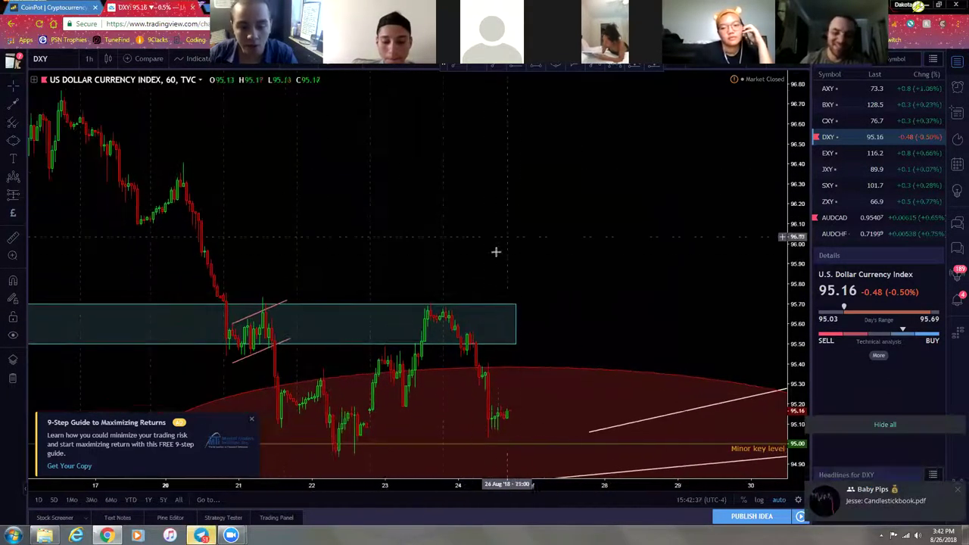
{"action": "scroll", "coordinate": [580, 229], "scroll_direction": "down", "scroll_amount": 2}
{"action": "left_click_drag", "start_coordinate": [559, 271], "coordinate": [419, 274]}
{"action": "scroll", "coordinate": [420, 275], "scroll_direction": "down", "scroll_amount": 3}
{"action": "left_click", "coordinate": [252, 421]}
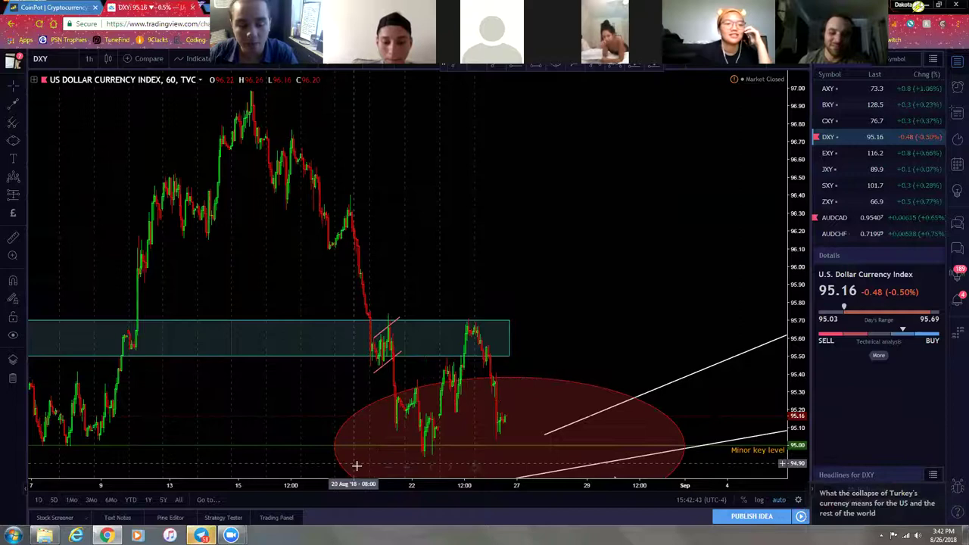
{"action": "mouse_move", "coordinate": [357, 466]}
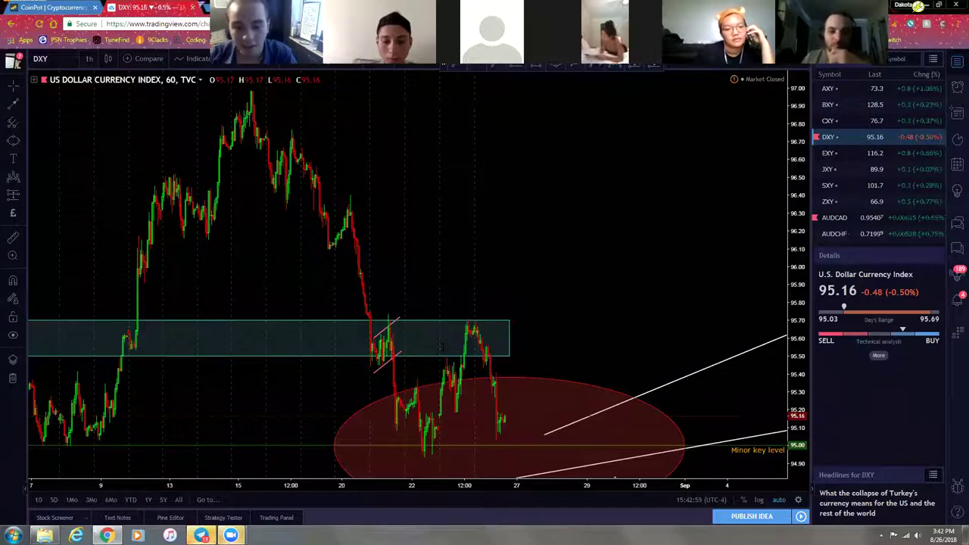
- Draw a downward arrow from about 95.58 in the upper green zone to about 95.08 inside the red ellipse
{"action": "left_click_drag", "start_coordinate": [617, 335], "coordinate": [433, 444]}
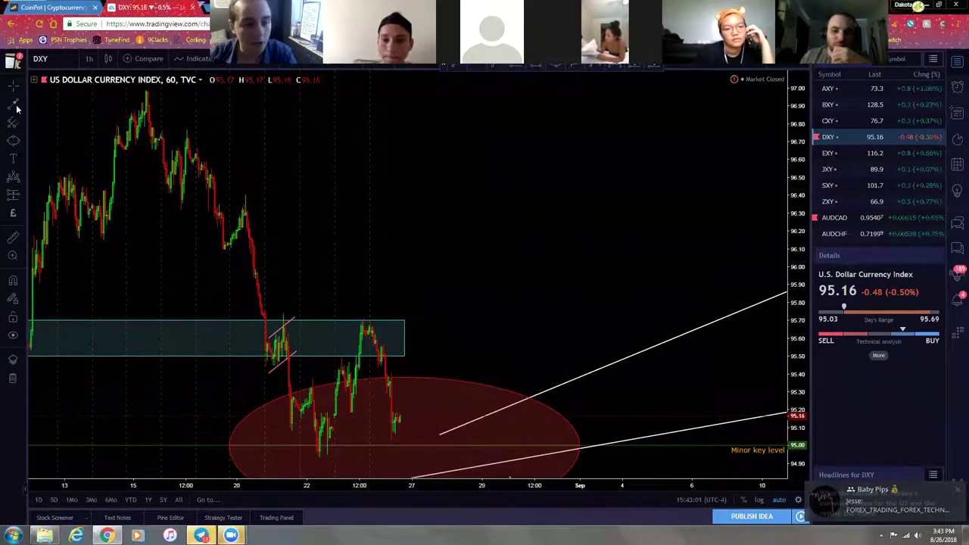
{"action": "left_click", "coordinate": [413, 394]}
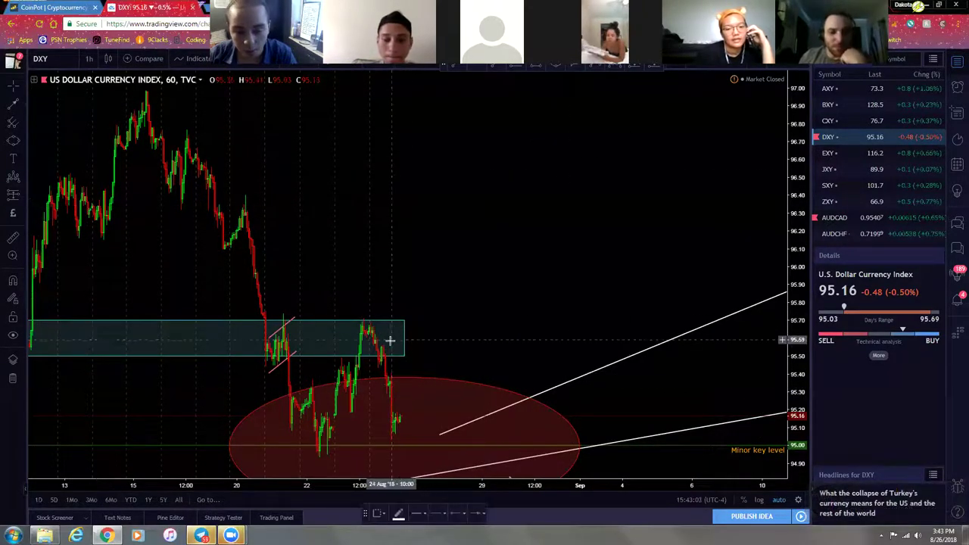
{"action": "left_click", "coordinate": [389, 340]}
{"action": "left_click", "coordinate": [431, 432]}
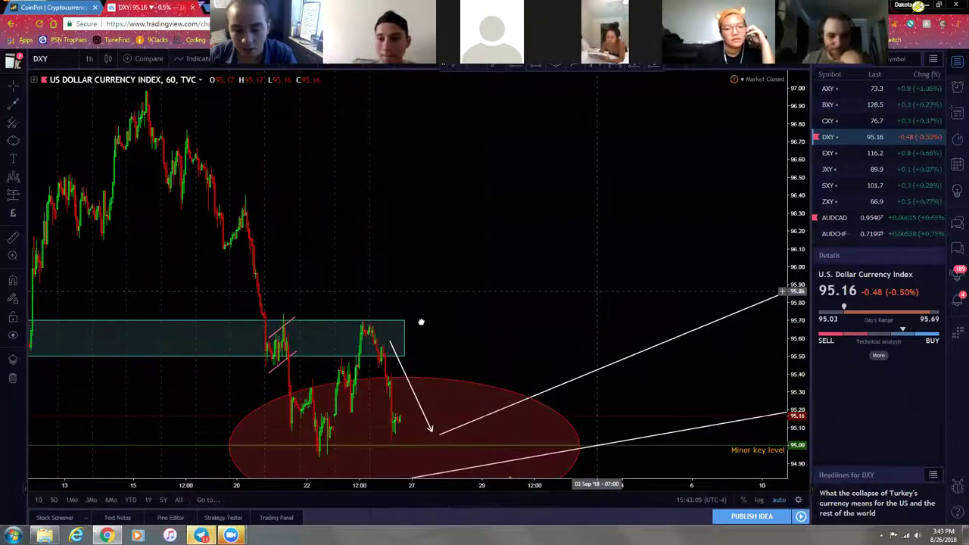
{"action": "scroll", "coordinate": [363, 288], "scroll_direction": "up", "scroll_amount": 5}
{"action": "scroll", "coordinate": [405, 430], "scroll_direction": "down", "scroll_amount": 6}
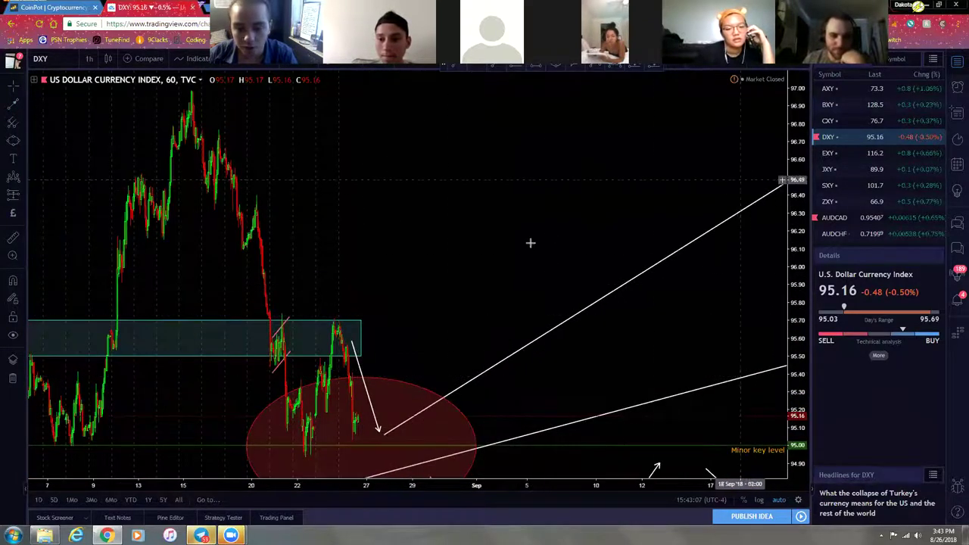
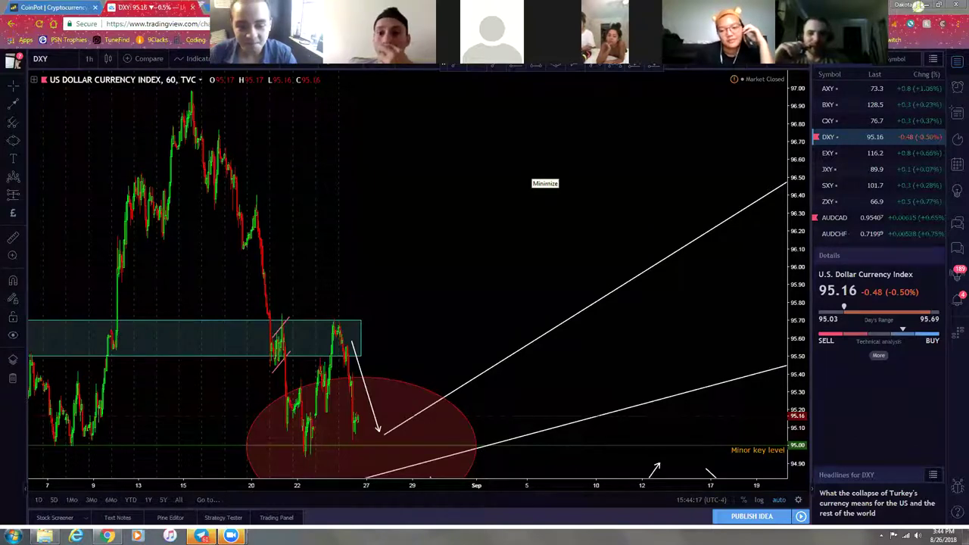
- Delete the downward arrow between the green zone and the red ellipse
{"action": "left_click", "coordinate": [370, 402]}
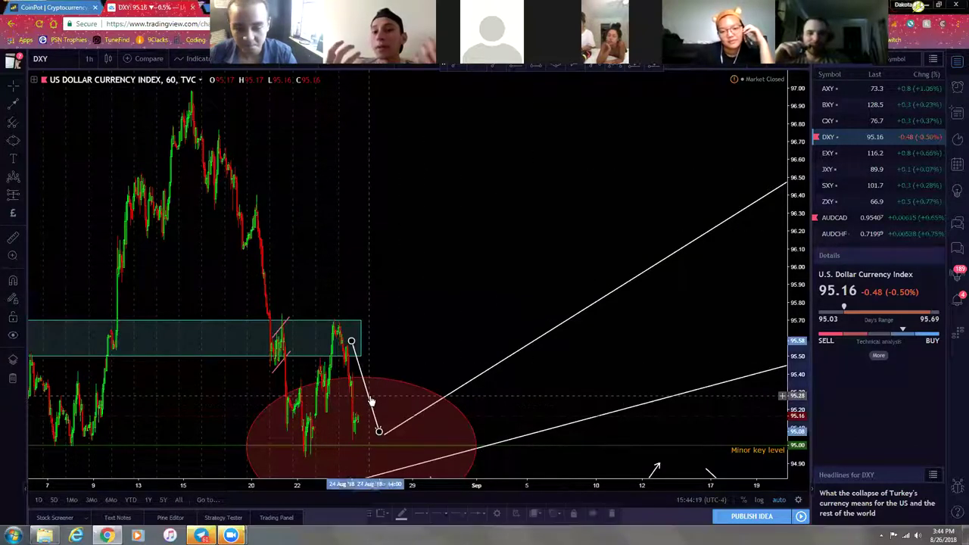
{"action": "key", "text": "Delete"}
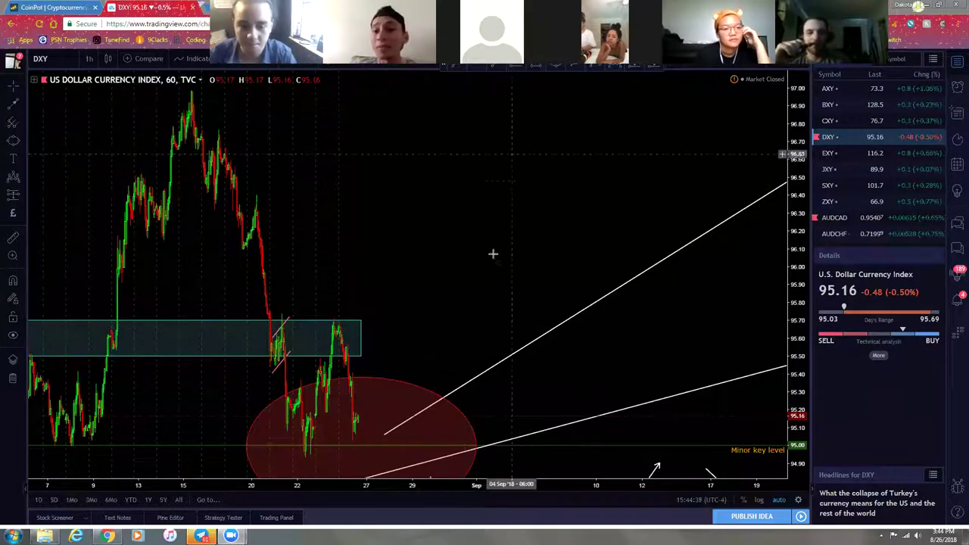
{"action": "left_click_drag", "start_coordinate": [416, 268], "coordinate": [456, 248]}
{"action": "left_click_drag", "start_coordinate": [405, 213], "coordinate": [487, 217]}
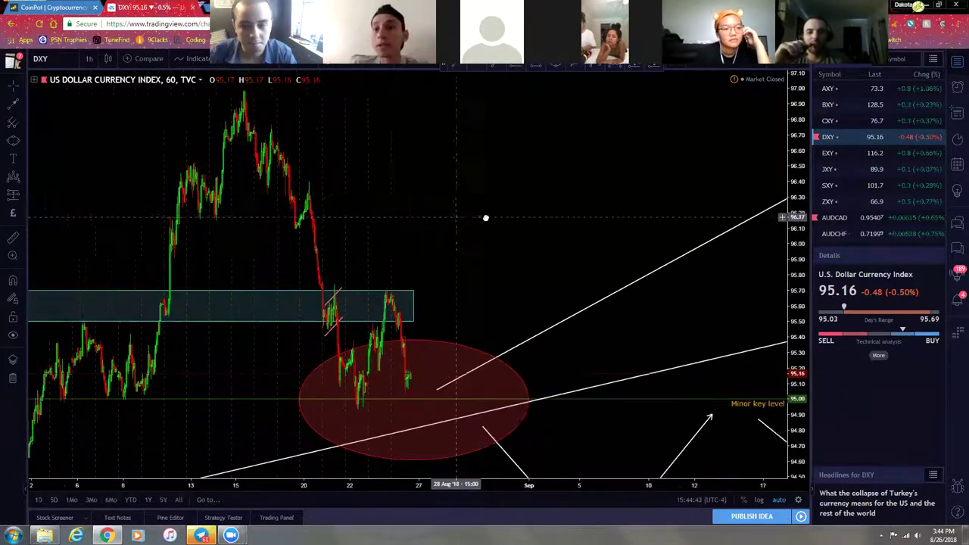
{"action": "left_click", "coordinate": [13, 159]}
{"action": "left_click", "coordinate": [454, 105]}
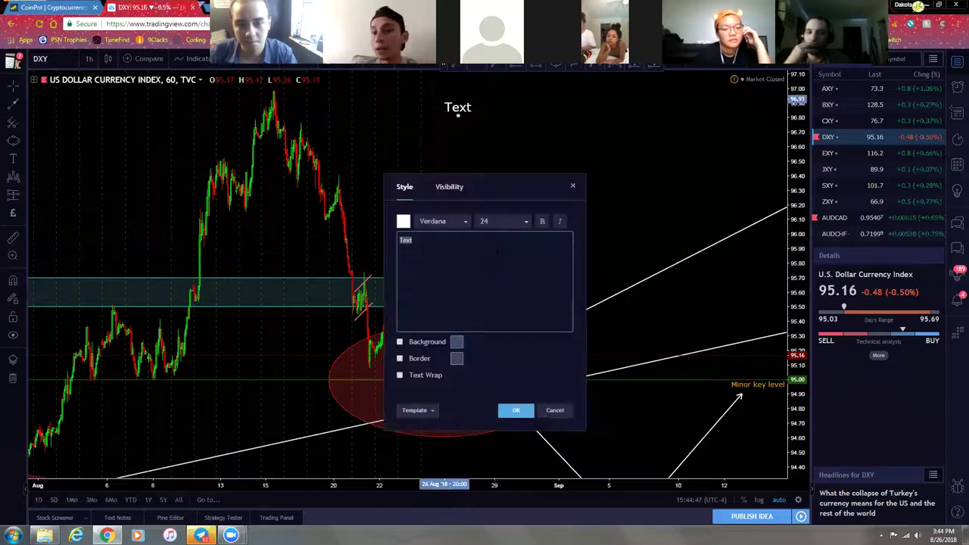
{"action": "left_click", "coordinate": [572, 187]}
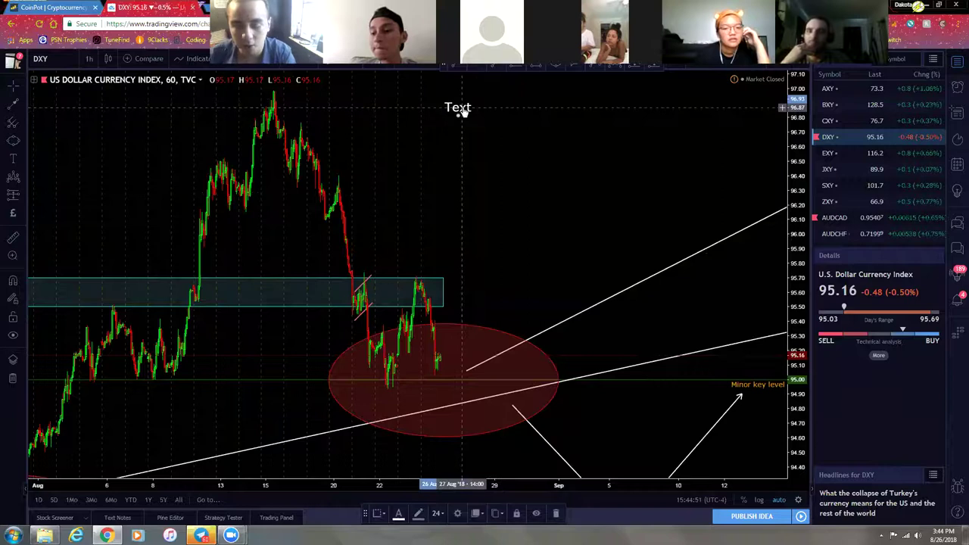
{"action": "key", "text": "Delete"}
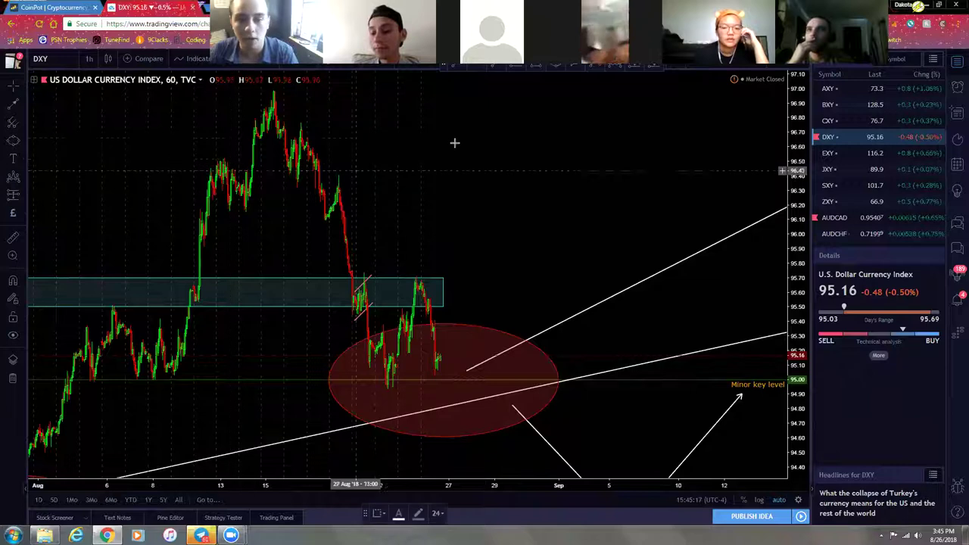
{"action": "left_click", "coordinate": [454, 104]}
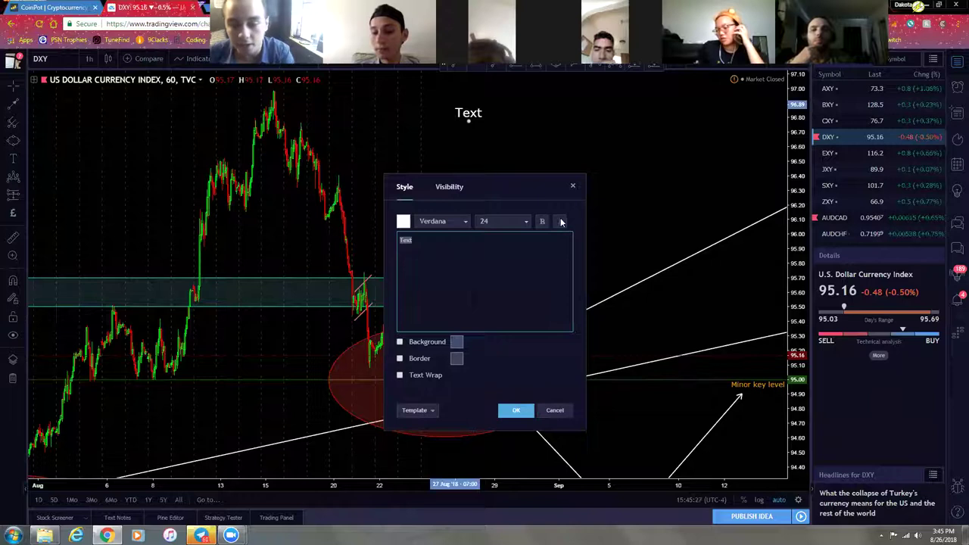
{"action": "left_click", "coordinate": [574, 187]}
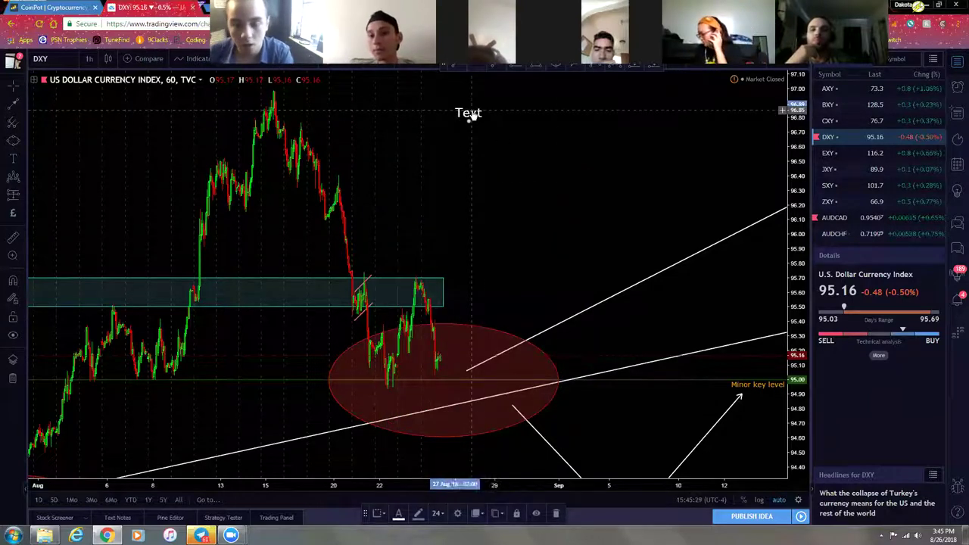
{"action": "key", "text": "Delete"}
- Add a text note in the empty area beside the August peak, starting with "1. Trend lines" and "2. Supply & demand"
{"action": "left_click", "coordinate": [14, 157]}
{"action": "left_click", "coordinate": [467, 114]}
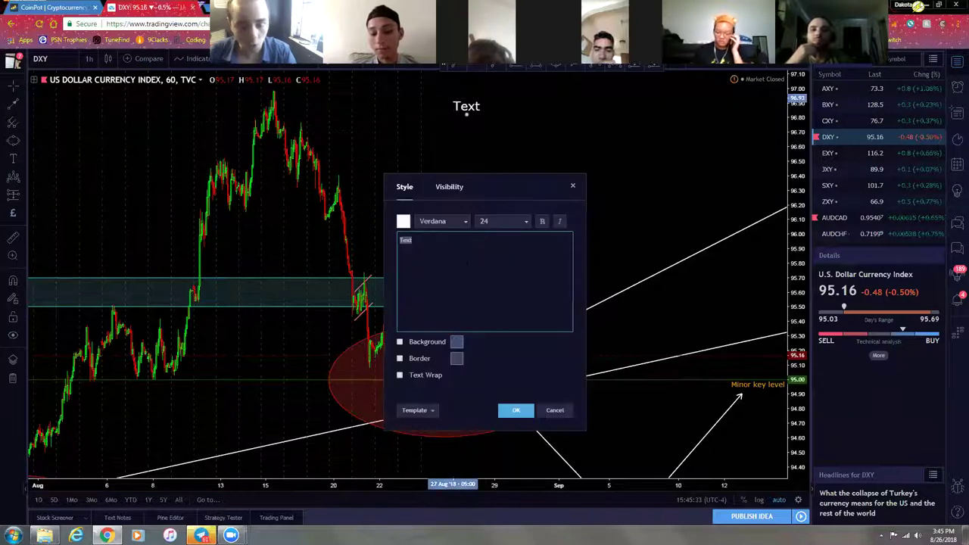
{"action": "type", "text": "1."}
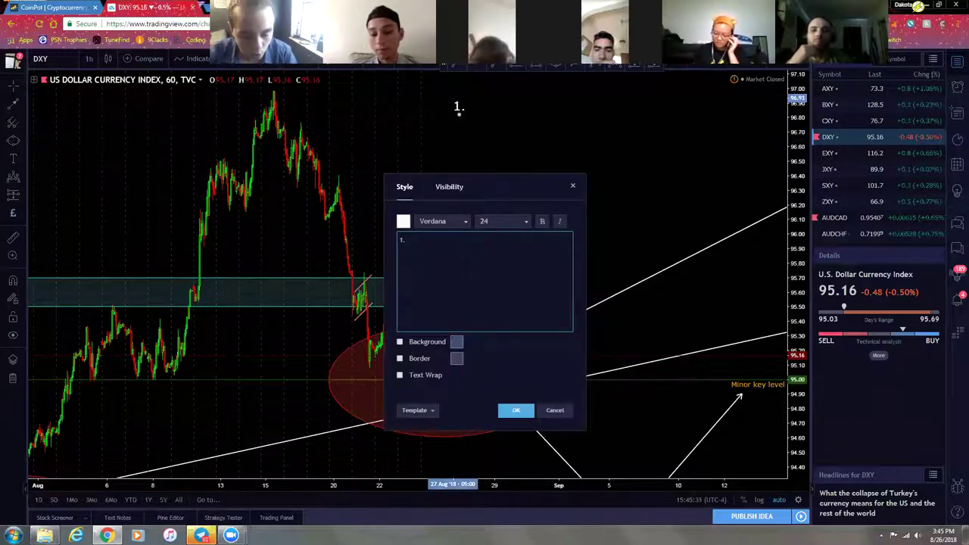
{"action": "type", "text": " Trend lines "}
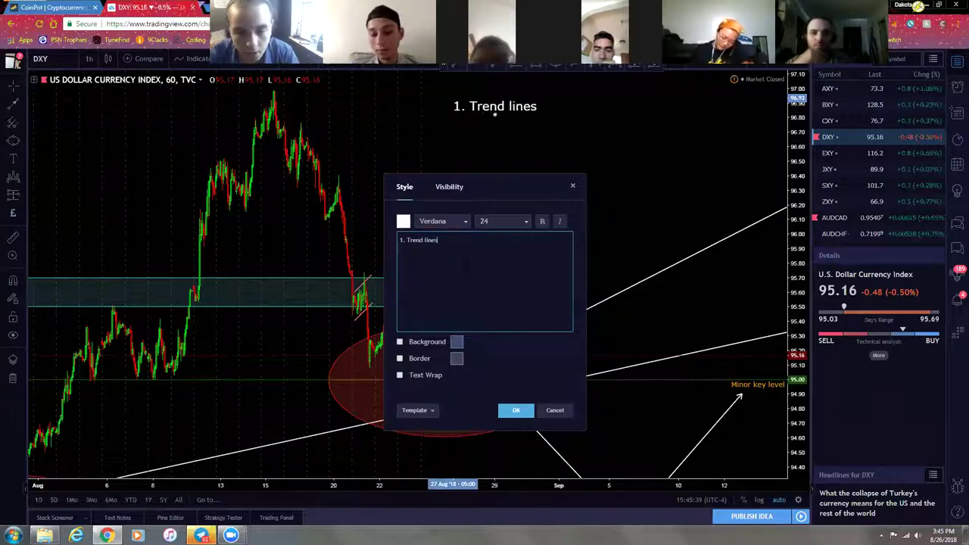
{"action": "type", "text": "2. S"}
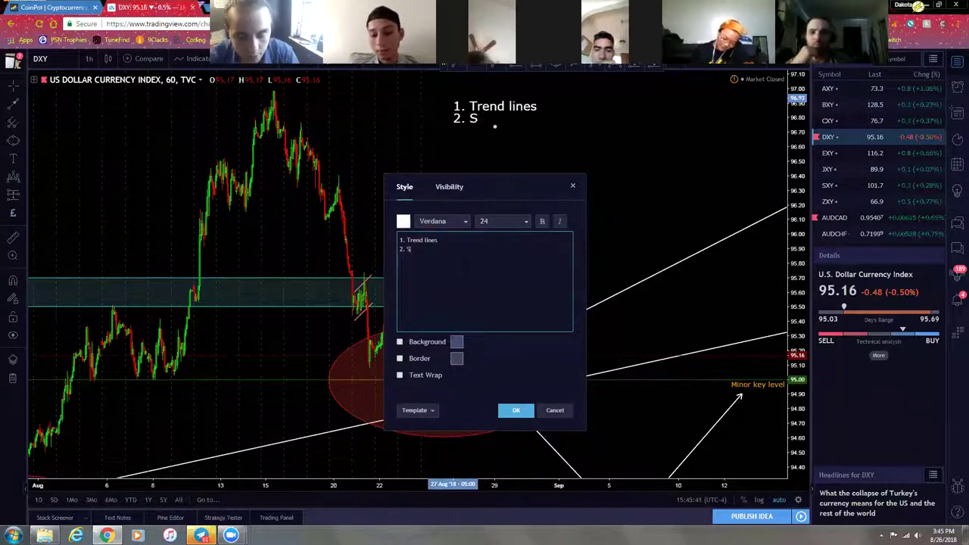
{"action": "type", "text": "upply & demand "}
- Complete the note with "3. Market patterns", "4. Candle patterns" and "5. Timeframe correlation", and move it down to just above the green zone
{"action": "type", "text": "3. Market pattr"}
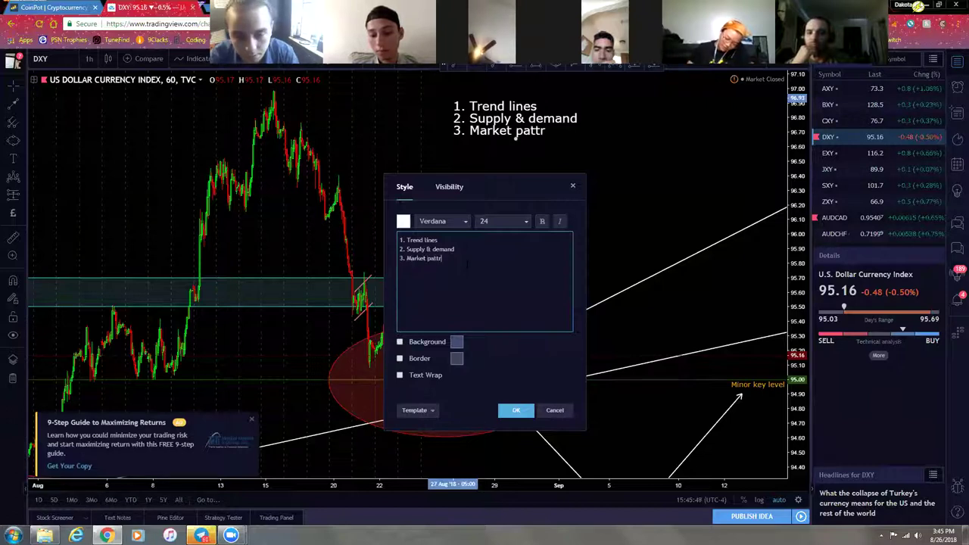
{"action": "key", "text": "BackSpace"}
{"action": "key", "text": "BackSpace"}
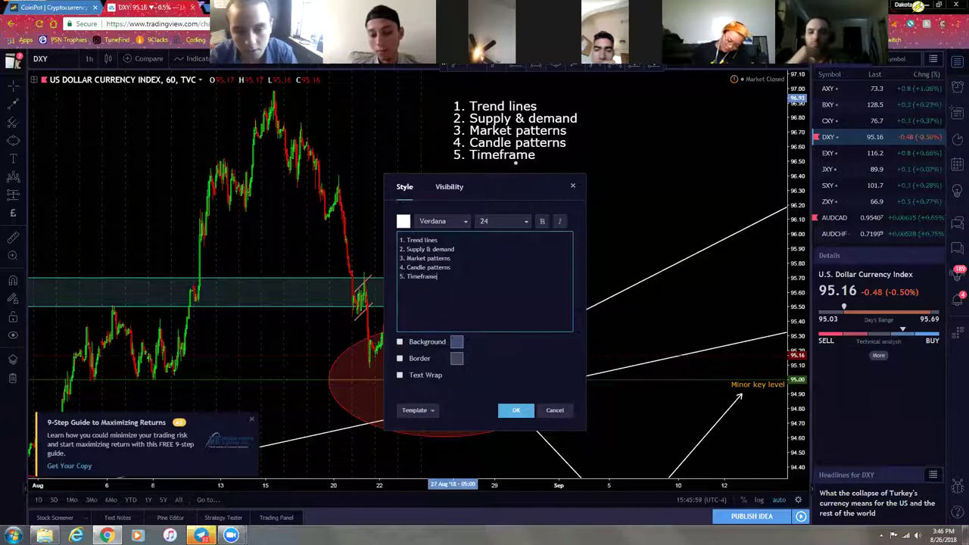
{"action": "type", "text": "correlation"}
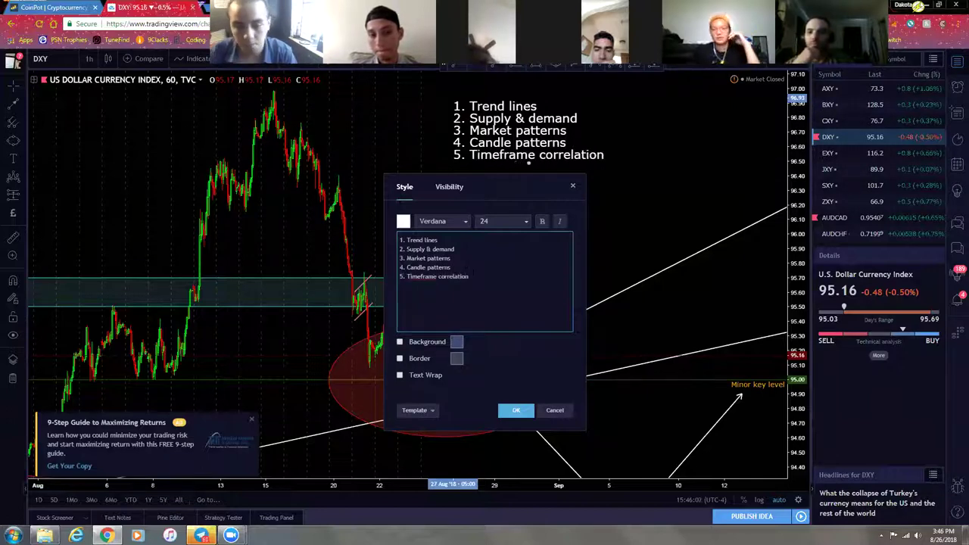
{"action": "left_click", "coordinate": [515, 410]}
{"action": "mouse_move", "coordinate": [544, 146]}
{"action": "left_mouse_down"}
{"action": "mouse_move", "coordinate": [538, 239]}
{"action": "mouse_move", "coordinate": [522, 240]}
{"action": "left_mouse_up"}
{"action": "left_click", "coordinate": [591, 131]}
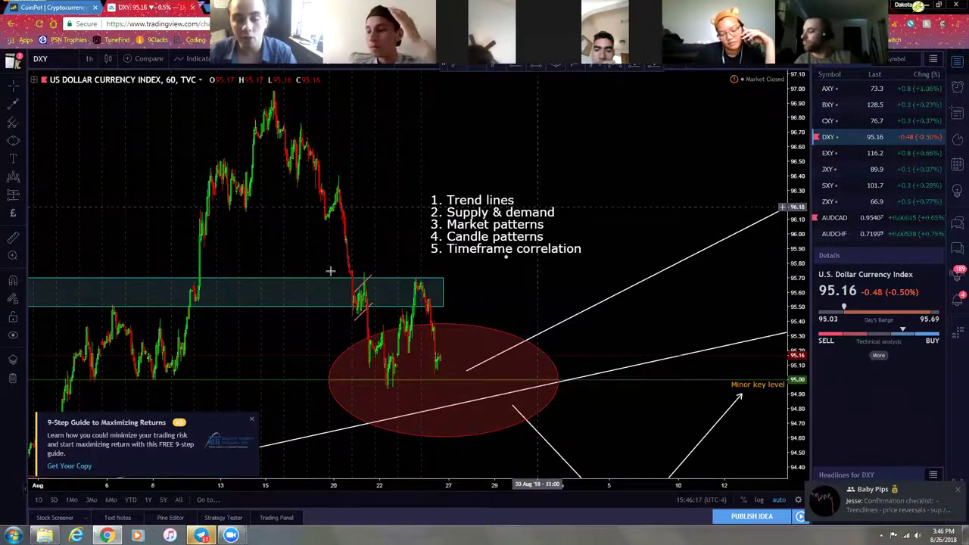
- Review the checklist items against the rising trendline, both green zones and the red ellipses from June to the latest price
{"action": "scroll", "coordinate": [483, 324], "scroll_direction": "down", "scroll_amount": 3}
{"action": "scroll", "coordinate": [519, 244], "scroll_direction": "down", "scroll_amount": 1}
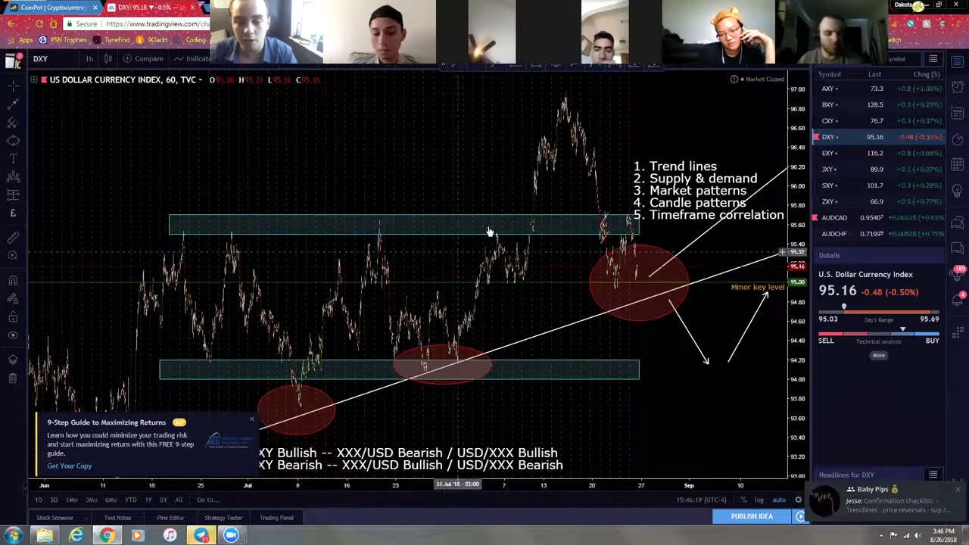
{"action": "scroll", "coordinate": [490, 227], "scroll_direction": "up", "scroll_amount": 2}
{"action": "scroll", "coordinate": [447, 265], "scroll_direction": "up", "scroll_amount": 1}
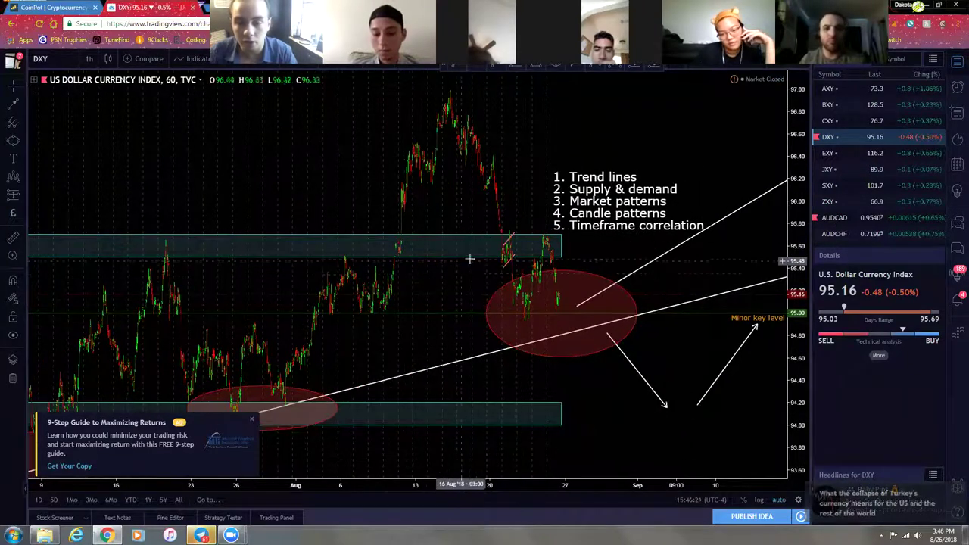
{"action": "scroll", "coordinate": [409, 326], "scroll_direction": "up", "scroll_amount": 2}
{"action": "scroll", "coordinate": [409, 328], "scroll_direction": "up", "scroll_amount": 3}
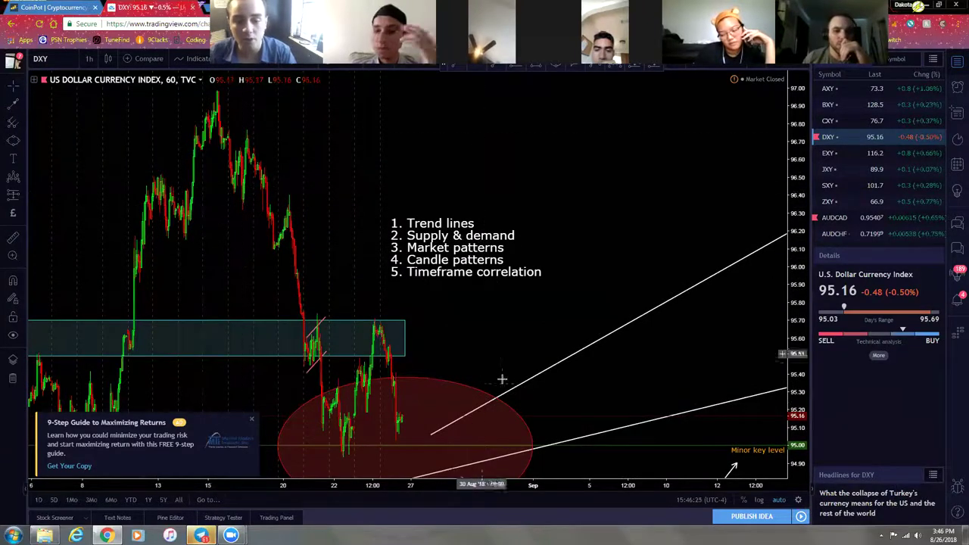
{"action": "scroll", "coordinate": [308, 303], "scroll_direction": "up", "scroll_amount": 3}
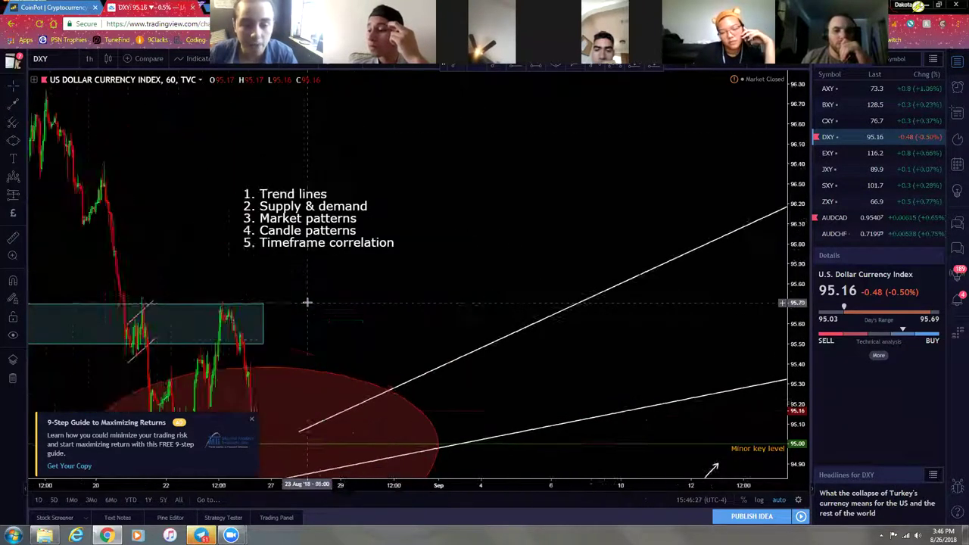
- Examine the hourly candles from the mid-August high to the 20 August peak, and the drop into the green zone's small rising channel
{"action": "left_click_drag", "start_coordinate": [335, 268], "coordinate": [763, 265]}
{"action": "scroll", "coordinate": [783, 264], "scroll_direction": "up", "scroll_amount": 2}
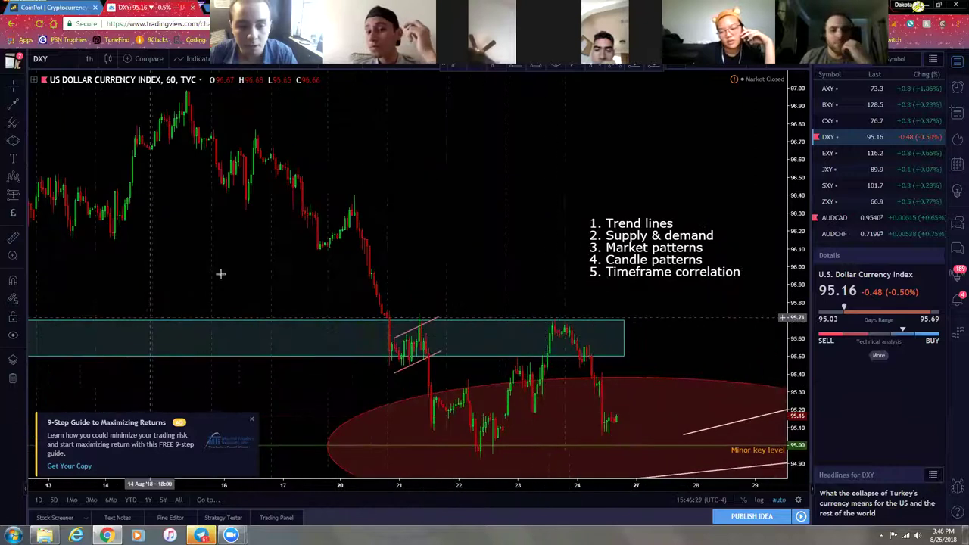
{"action": "scroll", "coordinate": [371, 265], "scroll_direction": "up", "scroll_amount": 3}
{"action": "scroll", "coordinate": [223, 253], "scroll_direction": "down", "scroll_amount": 2}
{"action": "left_click_drag", "start_coordinate": [232, 178], "coordinate": [698, 212]}
{"action": "scroll", "coordinate": [576, 225], "scroll_direction": "up", "scroll_amount": 4}
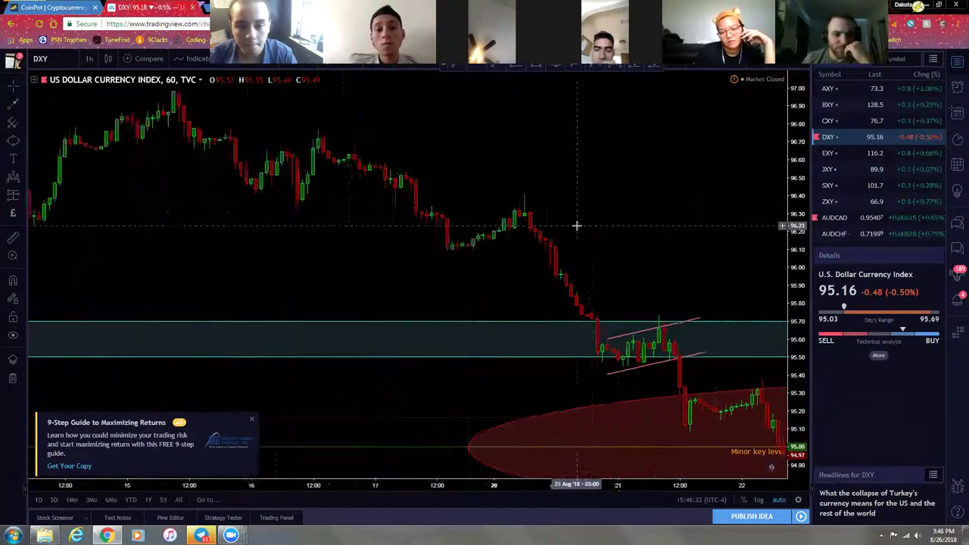
{"action": "left_click_drag", "start_coordinate": [417, 158], "coordinate": [543, 176]}
{"action": "scroll", "coordinate": [396, 179], "scroll_direction": "up", "scroll_amount": 4}
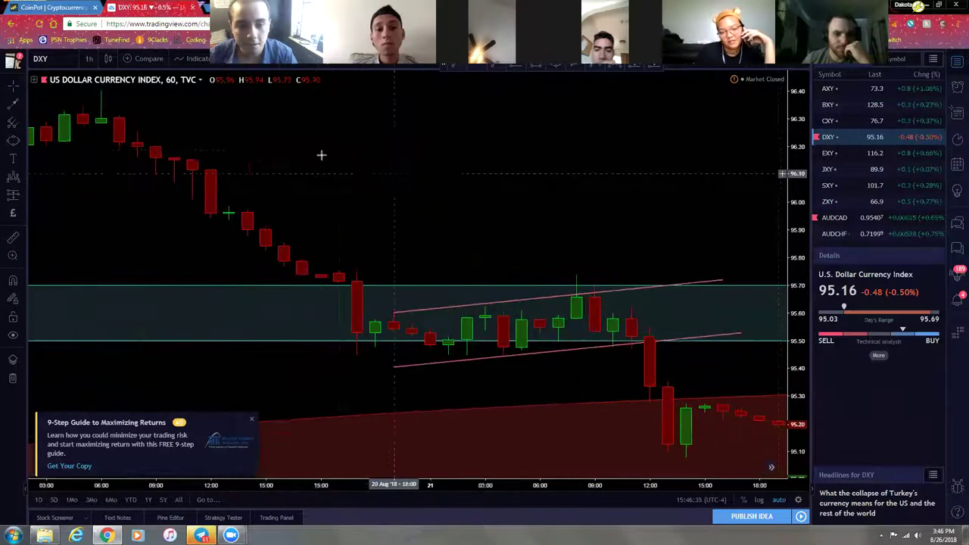
{"action": "left_click_drag", "start_coordinate": [321, 153], "coordinate": [732, 238]}
{"action": "scroll", "coordinate": [527, 168], "scroll_direction": "up", "scroll_amount": 2}
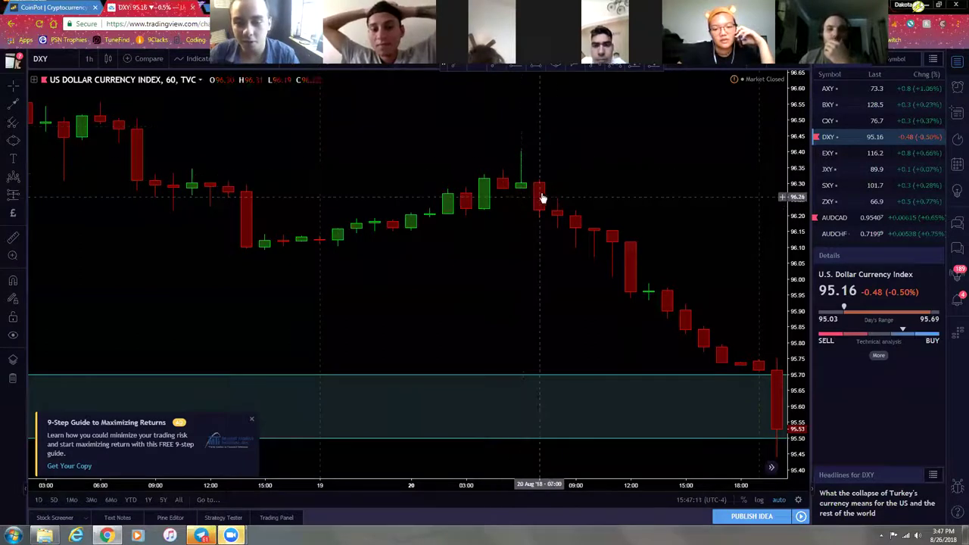
{"action": "scroll", "coordinate": [542, 199], "scroll_direction": "right", "scroll_amount": 3}
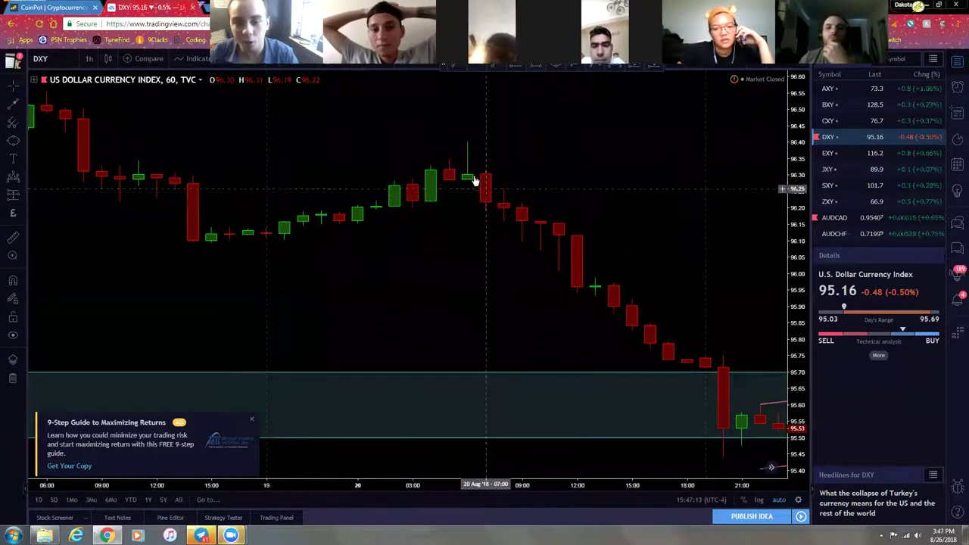
{"action": "scroll", "coordinate": [651, 224], "scroll_direction": "down", "scroll_amount": 3}
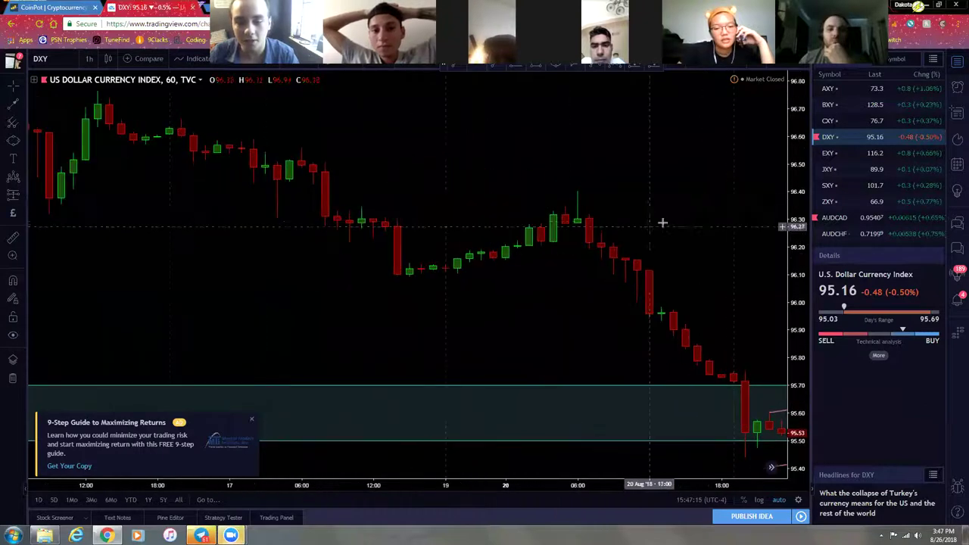
{"action": "left_click_drag", "start_coordinate": [662, 223], "coordinate": [454, 255]}
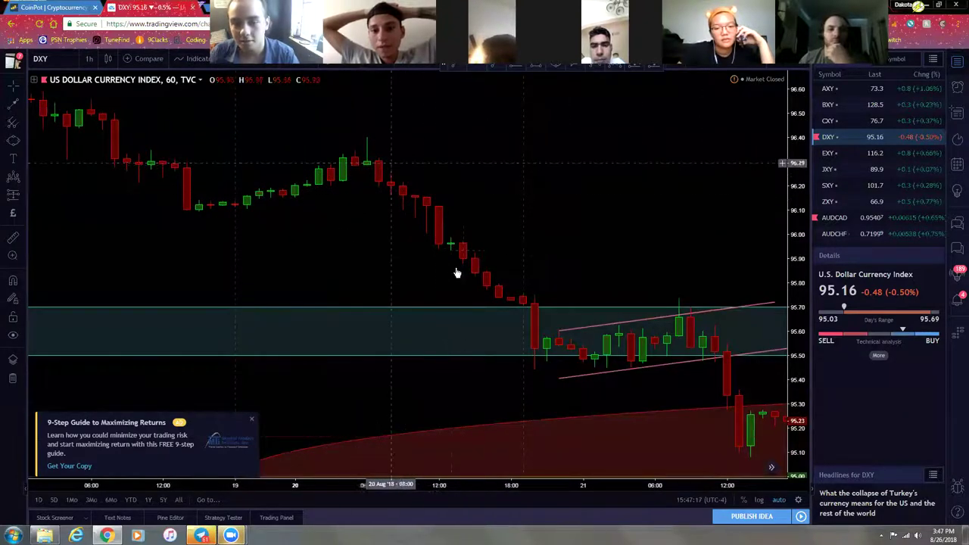
{"action": "left_click_drag", "start_coordinate": [397, 190], "coordinate": [296, 158]}
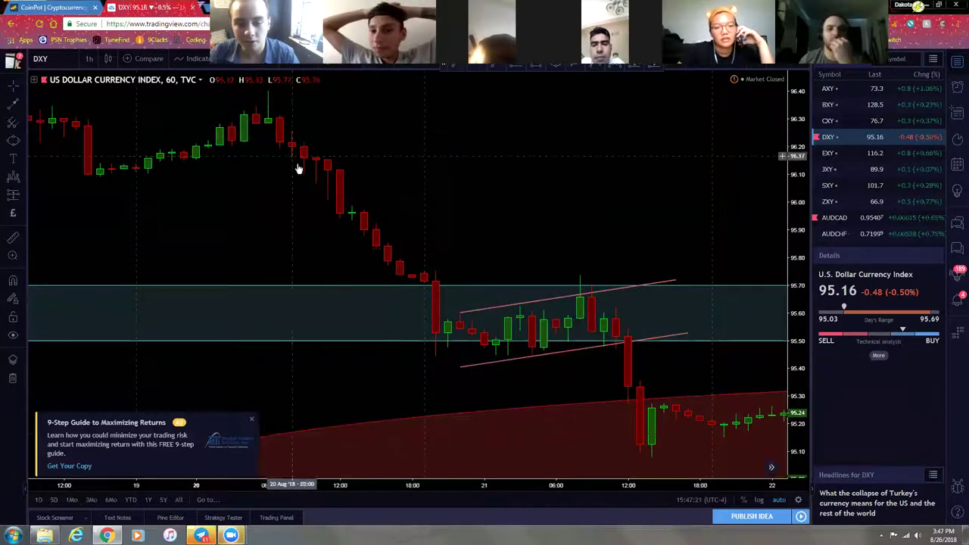
- Draw a small red ellipse around the candles at the 20 August peak and widen it to cover the neighbouring candles
{"action": "left_click_drag", "start_coordinate": [398, 145], "coordinate": [469, 147]}
{"action": "left_click", "coordinate": [12, 144]}
{"action": "left_click", "coordinate": [340, 143]}
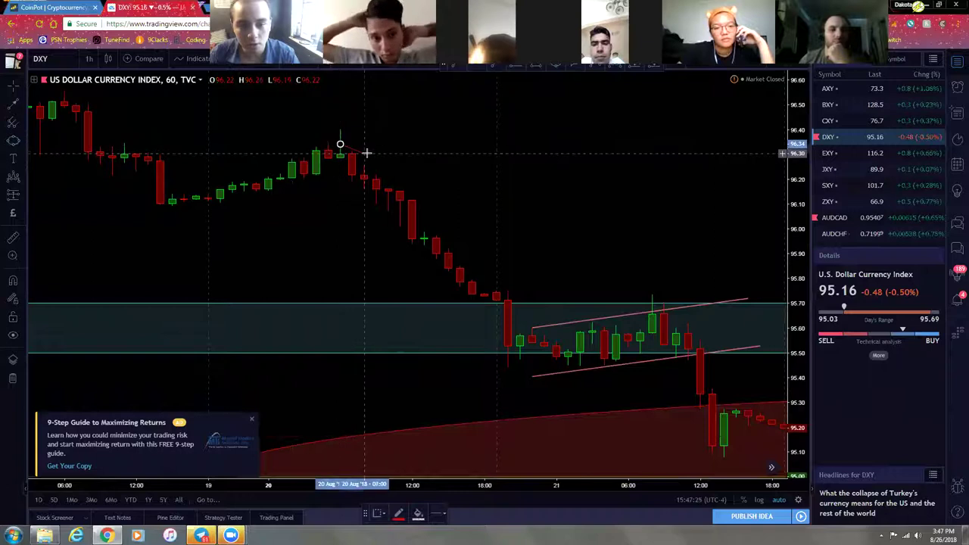
{"action": "left_click", "coordinate": [332, 184]}
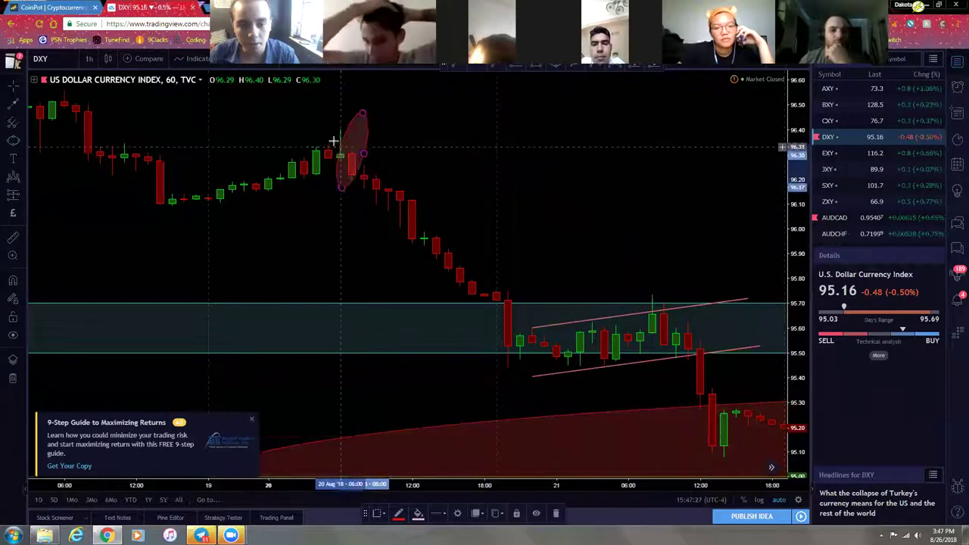
{"action": "left_click_drag", "start_coordinate": [364, 154], "coordinate": [373, 156]}
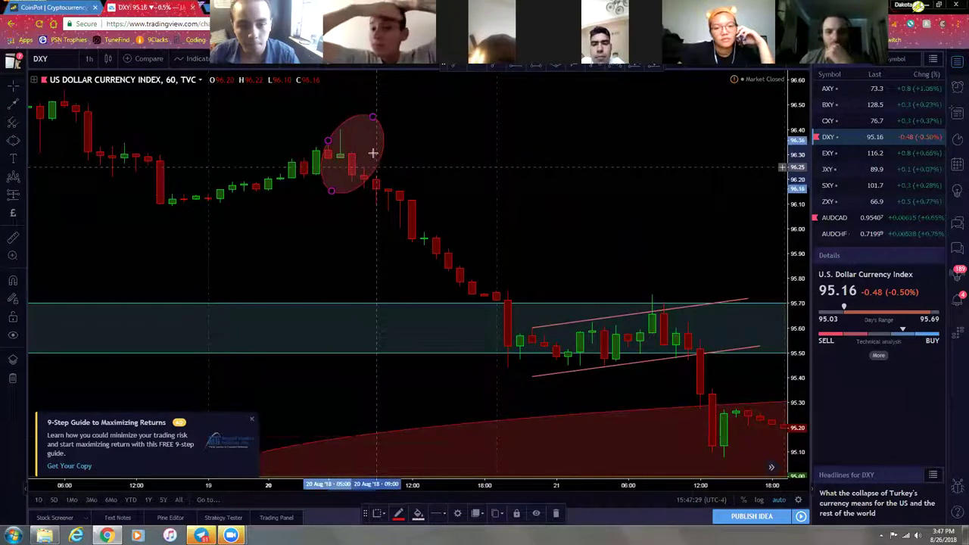
{"action": "left_click", "coordinate": [400, 314]}
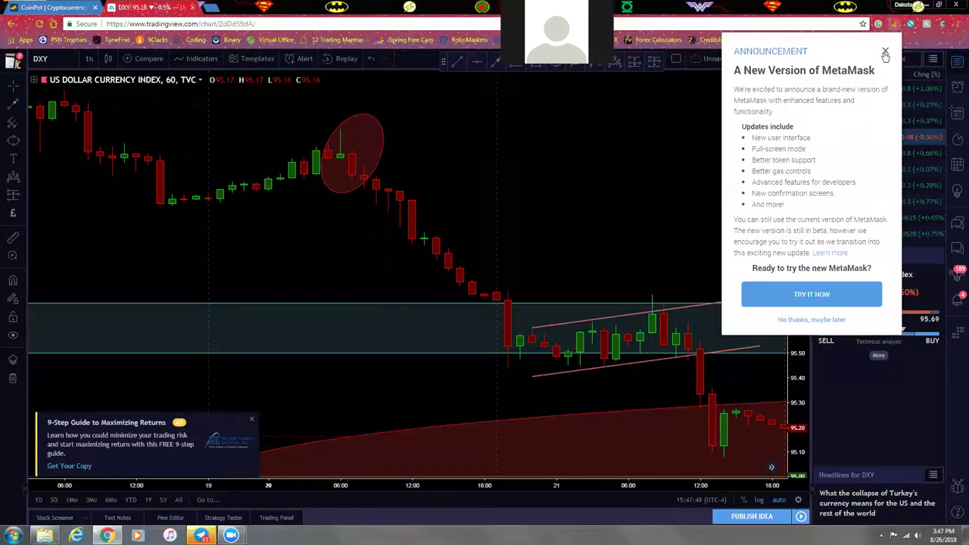
- Dismiss the MetaMask announcement and delete the small red ellipse around the 20 August peak
{"action": "left_click", "coordinate": [624, 203]}
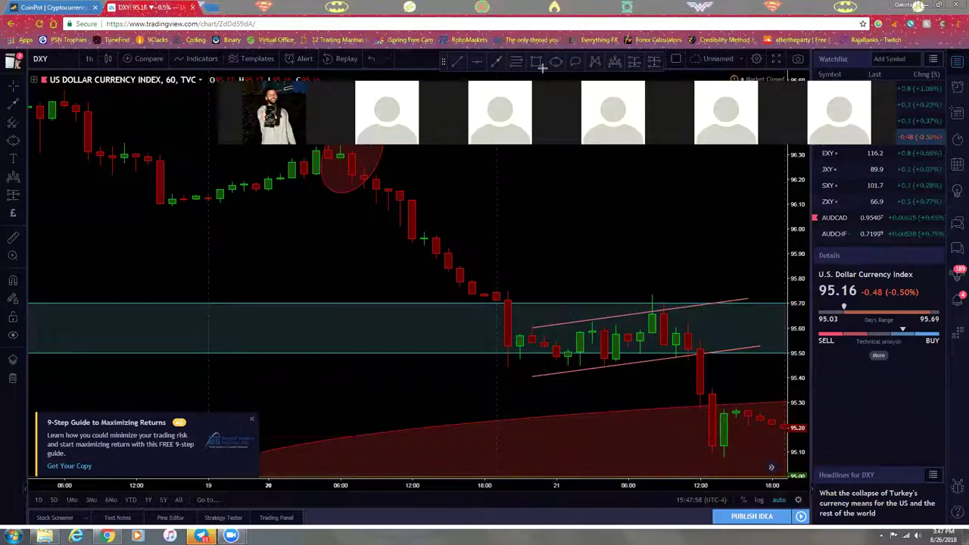
{"action": "left_click", "coordinate": [351, 194]}
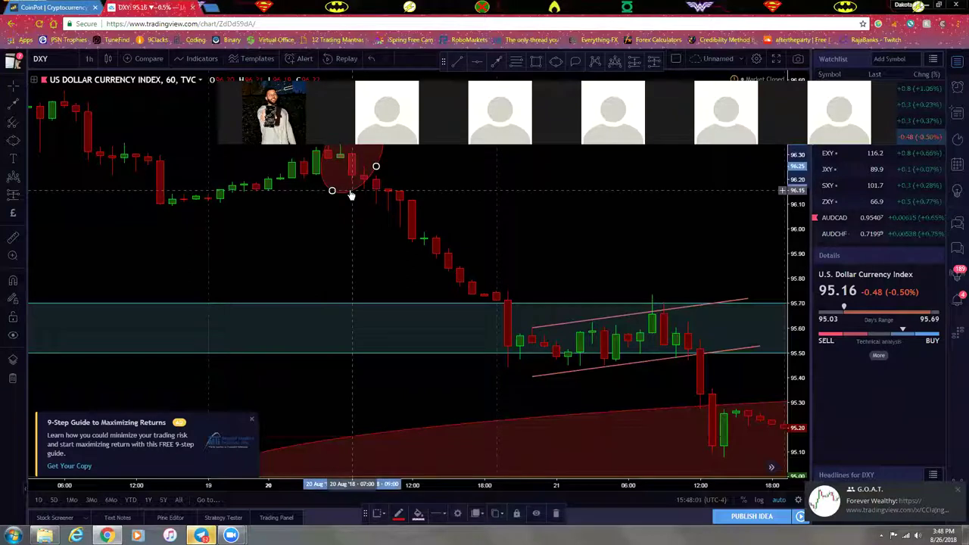
{"action": "key", "text": "Delete"}
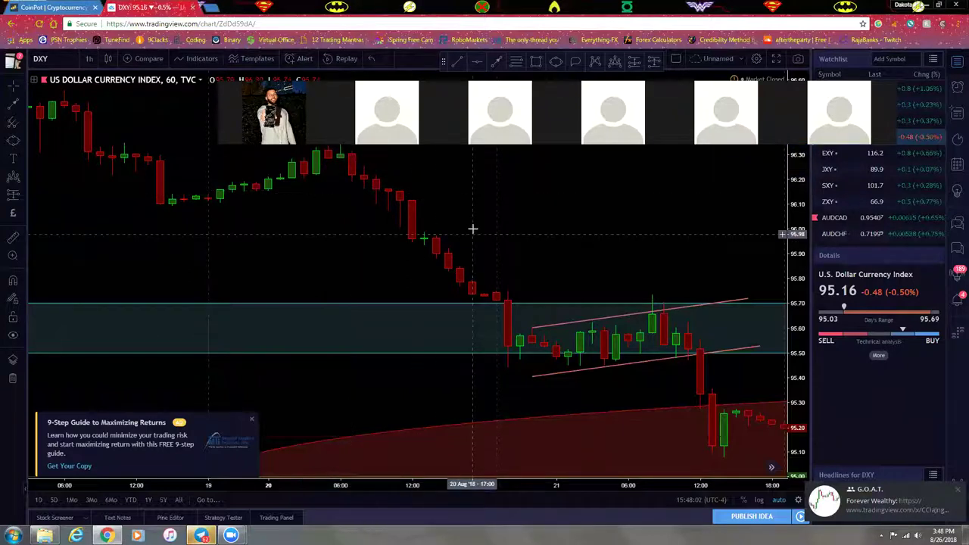
- Review the decline from the 20 August peak through the small rising channel, in the context of the surrounding mid-August price action
{"action": "left_click_drag", "start_coordinate": [472, 228], "coordinate": [433, 495]}
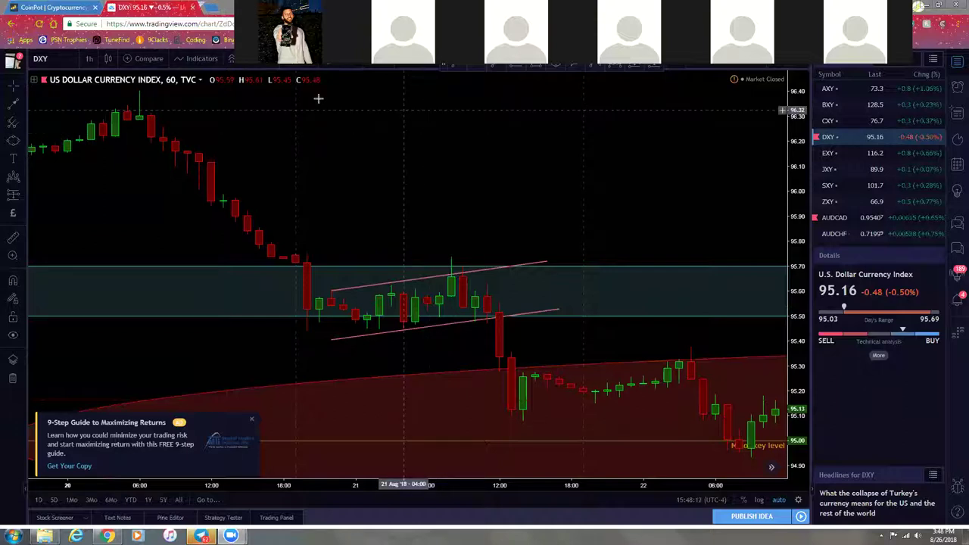
{"action": "left_click_drag", "start_coordinate": [459, 197], "coordinate": [414, 197]}
{"action": "scroll", "coordinate": [406, 196], "scroll_direction": "down", "scroll_amount": 3}
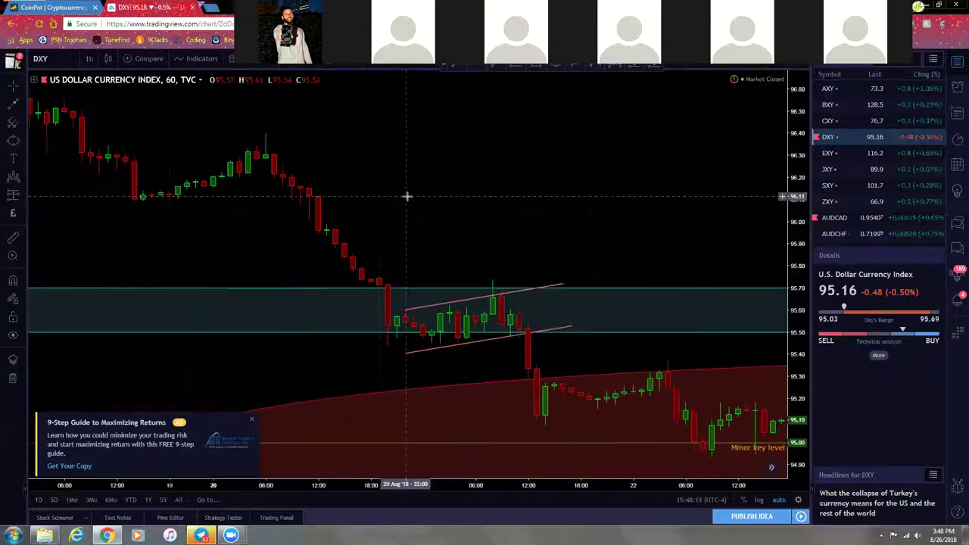
{"action": "left_click_drag", "start_coordinate": [591, 234], "coordinate": [387, 230]}
{"action": "scroll", "coordinate": [387, 229], "scroll_direction": "down", "scroll_amount": 4}
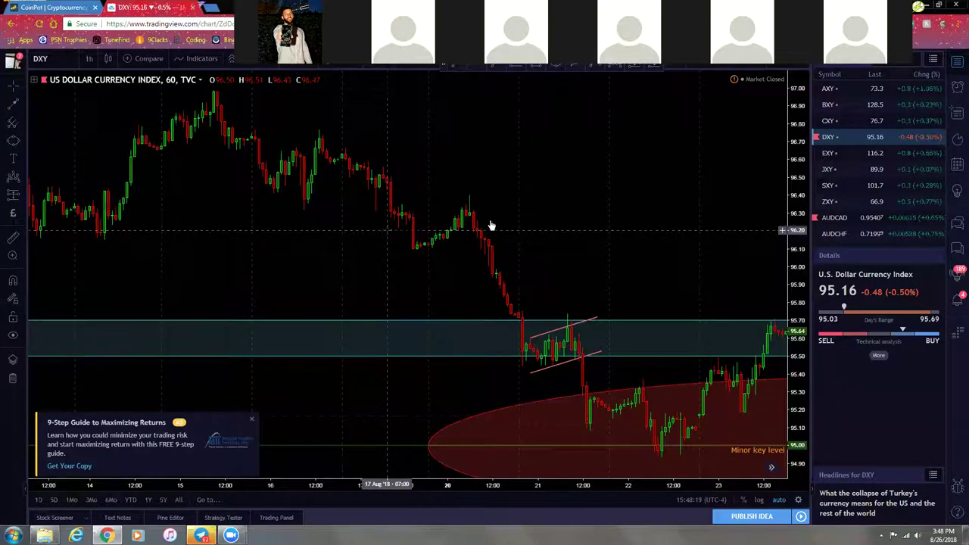
- Delete the numbered text note listing trend lines, supply & demand, market patterns, candle patterns and timeframe correlation from the chart
{"action": "left_click_drag", "start_coordinate": [657, 212], "coordinate": [411, 217]}
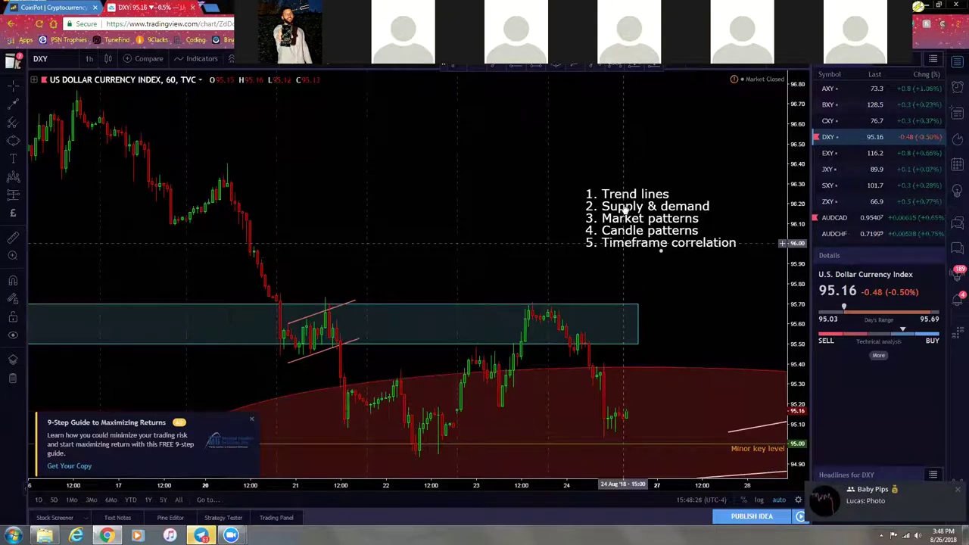
{"action": "left_click", "coordinate": [653, 230]}
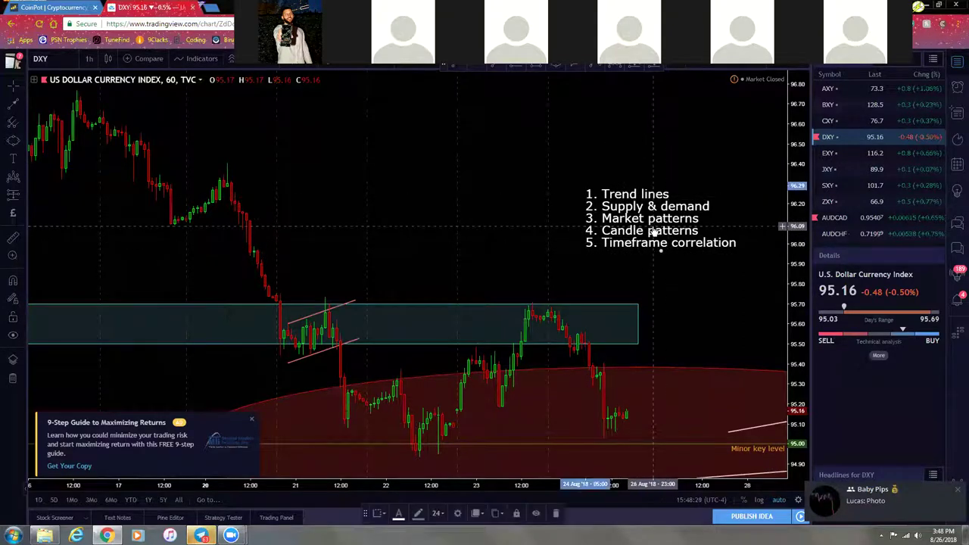
{"action": "key", "text": "Delete"}
- Dismiss the 9-Step Guide advertisement covering the chart and keep the 1-hour interval selected
{"action": "left_click_drag", "start_coordinate": [420, 235], "coordinate": [576, 240]}
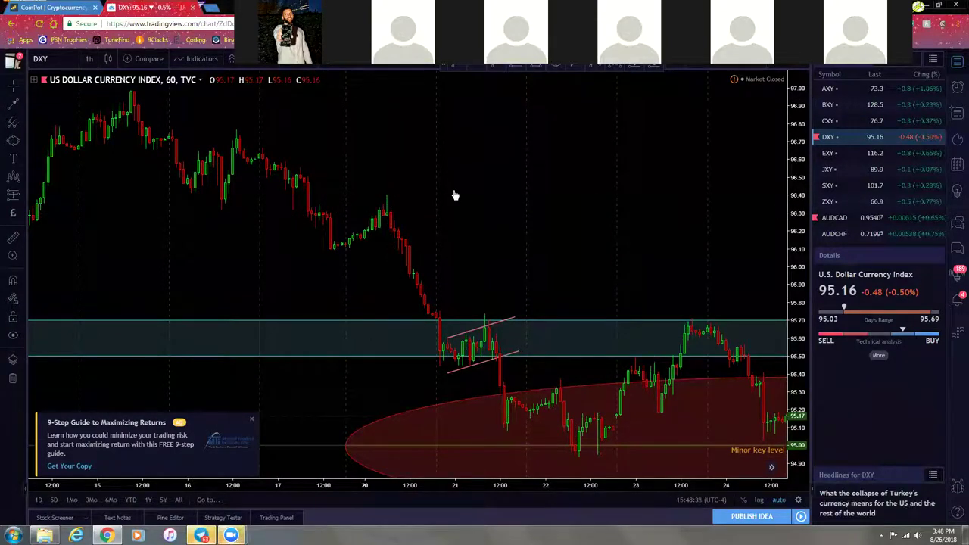
{"action": "left_click_drag", "start_coordinate": [606, 255], "coordinate": [526, 244]}
{"action": "left_click_drag", "start_coordinate": [439, 242], "coordinate": [603, 274]}
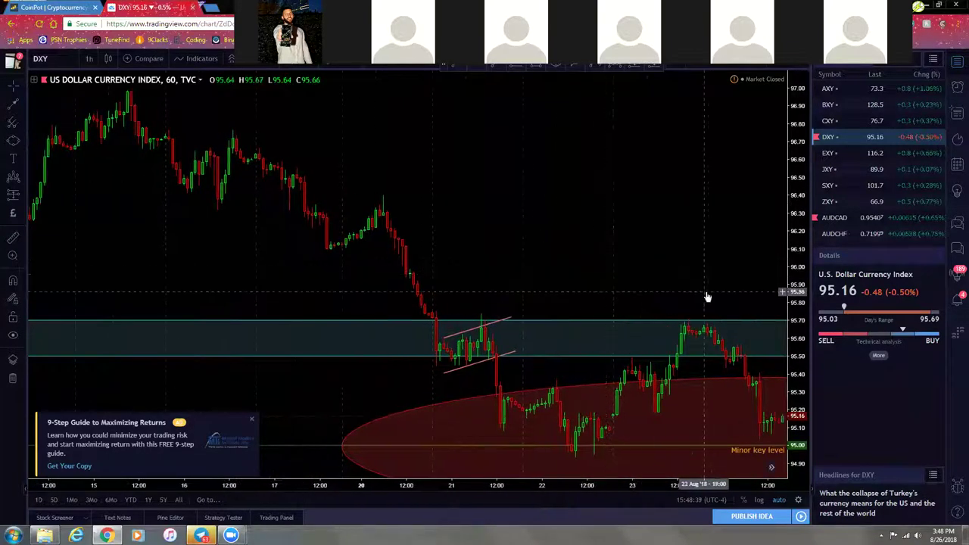
{"action": "left_click_drag", "start_coordinate": [705, 295], "coordinate": [520, 255]}
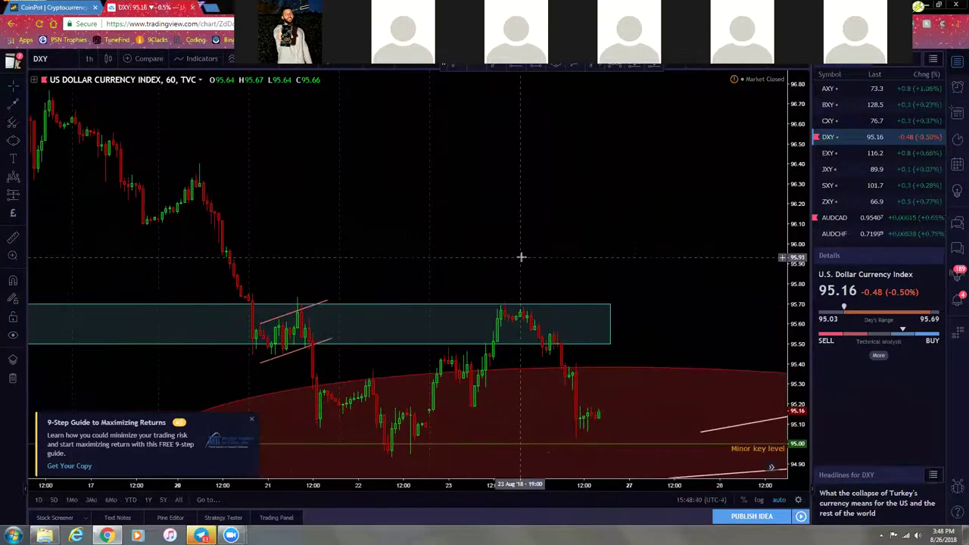
{"action": "left_click", "coordinate": [253, 422]}
{"action": "left_click_drag", "start_coordinate": [461, 230], "coordinate": [401, 231]}
{"action": "left_click", "coordinate": [90, 59]}
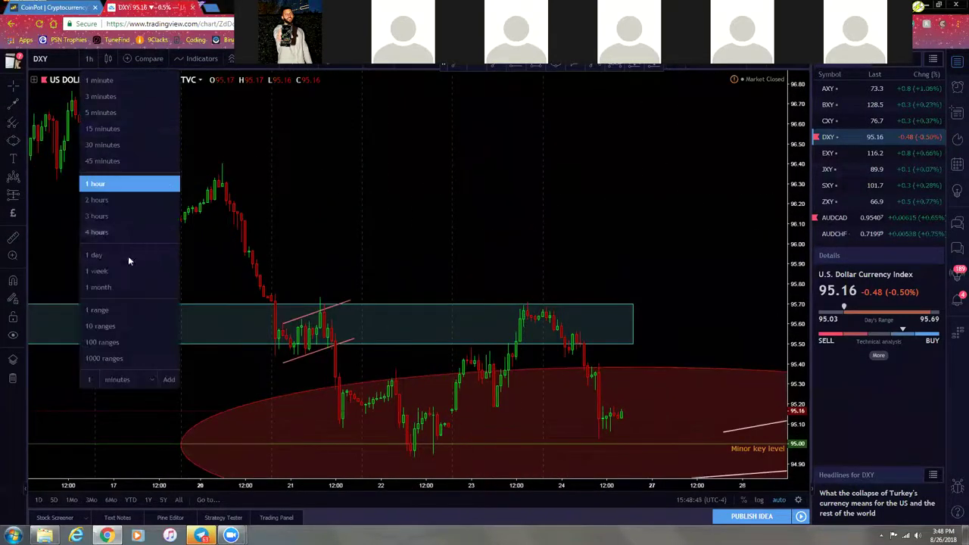
{"action": "left_click", "coordinate": [119, 184]}
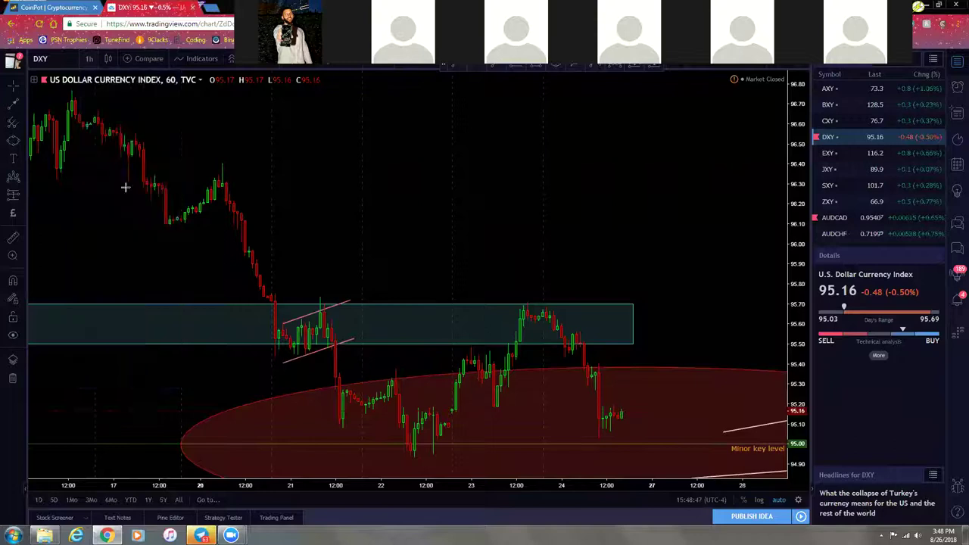
- Draw two roughly parallel descending arrow lines above and below the downtrend that starts at the 15 August peak
{"action": "left_click_drag", "start_coordinate": [363, 225], "coordinate": [545, 240]}
{"action": "scroll", "coordinate": [545, 240], "scroll_direction": "up", "scroll_amount": 3}
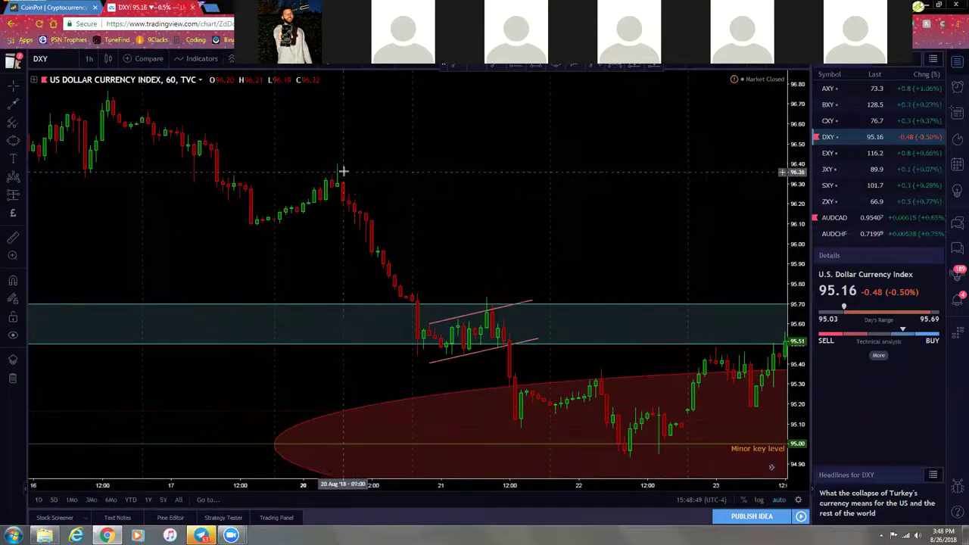
{"action": "scroll", "coordinate": [189, 137], "scroll_direction": "down", "scroll_amount": 3}
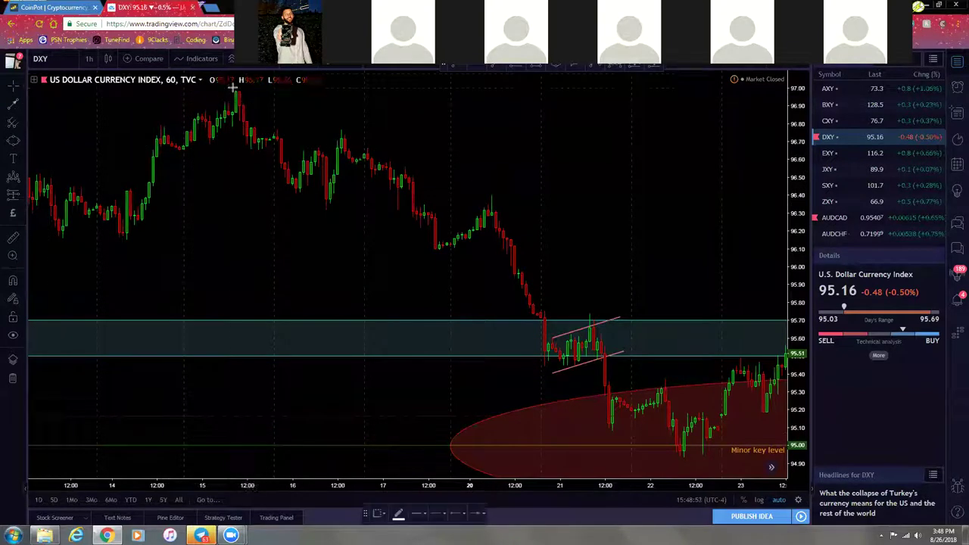
{"action": "left_click", "coordinate": [243, 92]}
{"action": "left_click", "coordinate": [686, 263]}
{"action": "left_click", "coordinate": [13, 104]}
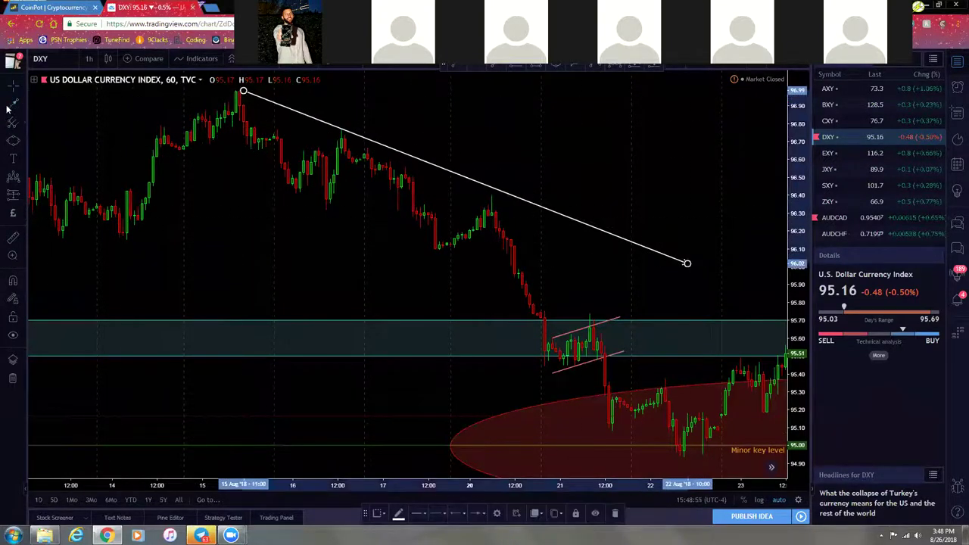
{"action": "left_click", "coordinate": [202, 159]}
{"action": "left_click", "coordinate": [530, 297]}
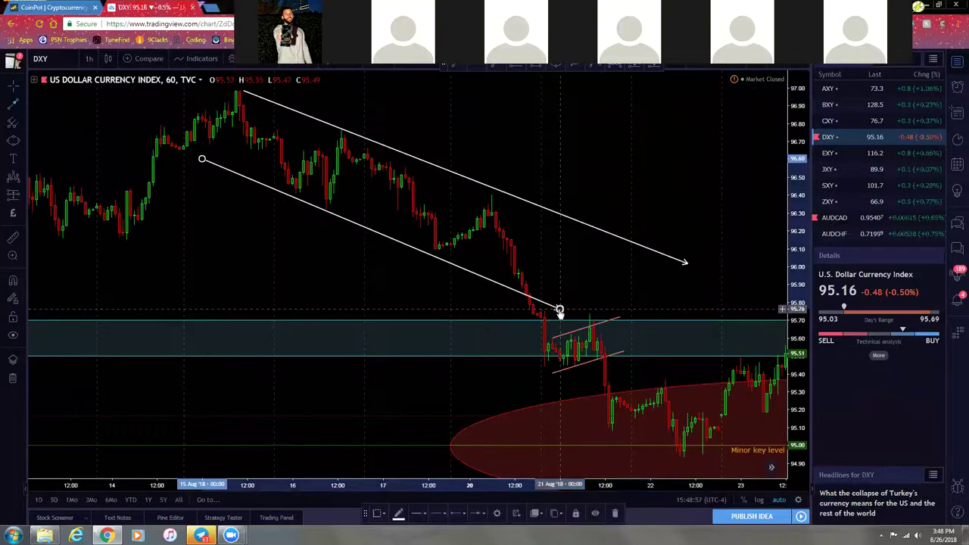
{"action": "double_click", "coordinate": [384, 205]}
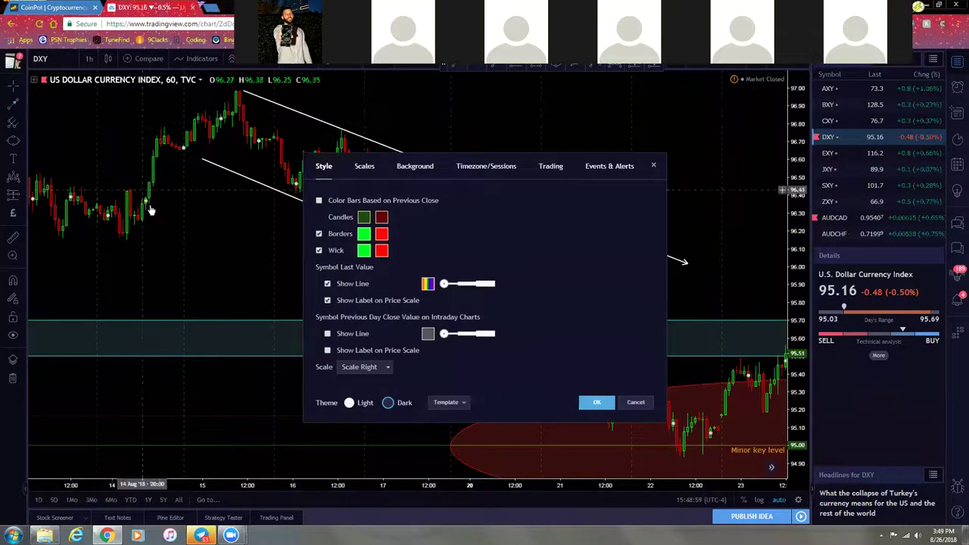
{"action": "key", "text": "Escape"}
- Switch the dollar index chart to the 2-hour interval
{"action": "left_click", "coordinate": [89, 58]}
{"action": "left_click", "coordinate": [101, 199]}
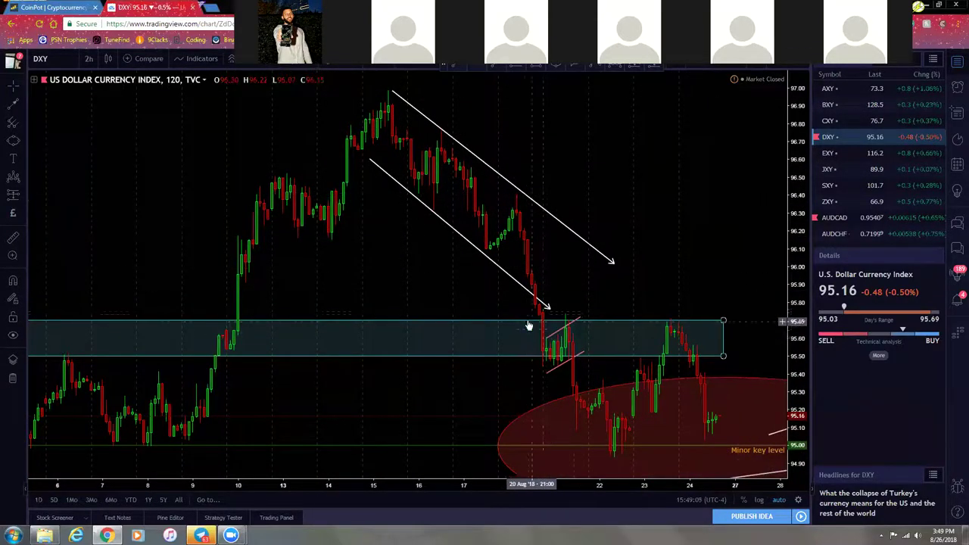
- Delete both descending arrow lines bounding the mid-August downtrend
{"action": "left_click", "coordinate": [515, 280]}
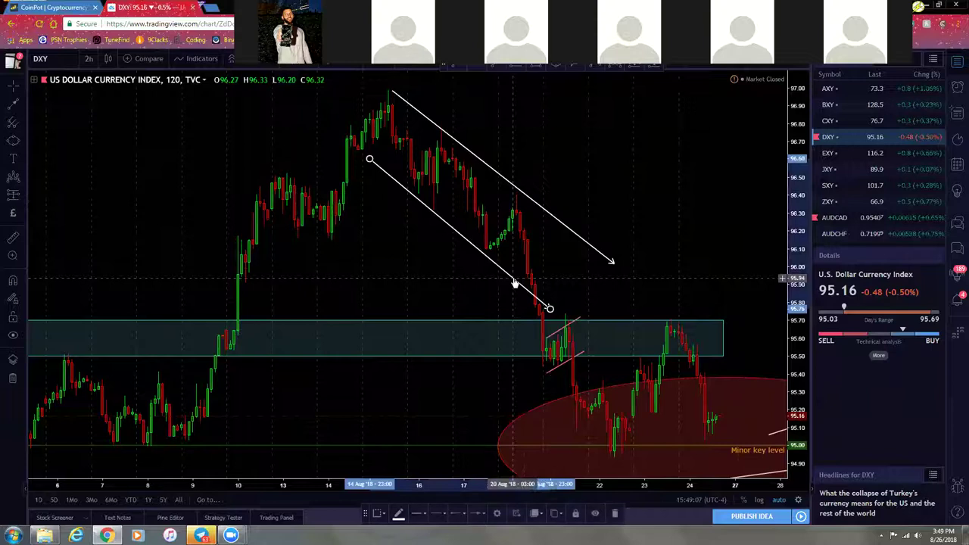
{"action": "key", "text": "Delete"}
{"action": "left_click", "coordinate": [547, 218]}
{"action": "key", "text": "Delete"}
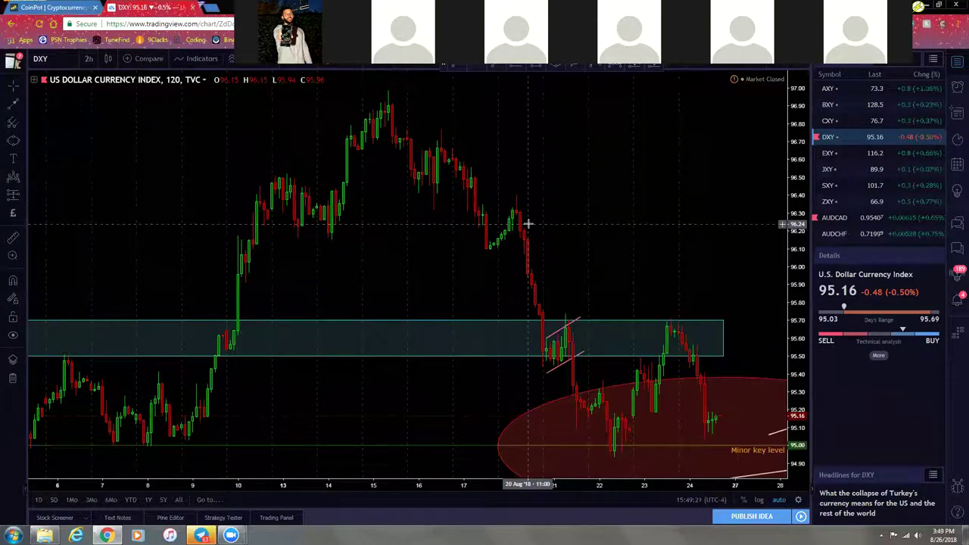
- Examine the 2-hour price action from the mid-August peak down to the red ellipse, including the wider July and August structure
{"action": "left_click_drag", "start_coordinate": [535, 256], "coordinate": [422, 253]}
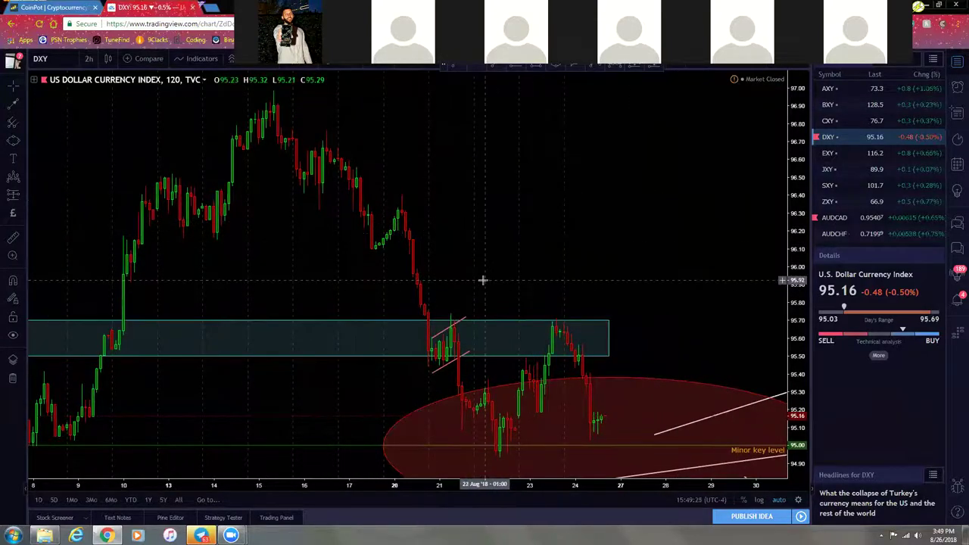
{"action": "scroll", "coordinate": [530, 278], "scroll_direction": "down", "scroll_amount": 2}
{"action": "scroll", "coordinate": [381, 341], "scroll_direction": "down", "scroll_amount": 2}
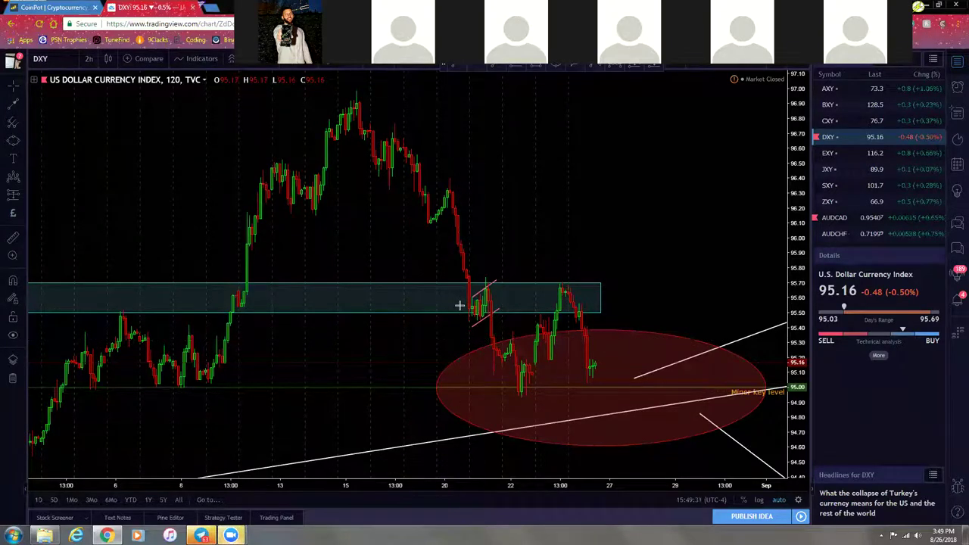
{"action": "left_click_drag", "start_coordinate": [567, 247], "coordinate": [487, 230]}
{"action": "scroll", "coordinate": [660, 225], "scroll_direction": "down", "scroll_amount": 2}
{"action": "left_click_drag", "start_coordinate": [568, 224], "coordinate": [604, 238]}
{"action": "scroll", "coordinate": [522, 238], "scroll_direction": "down", "scroll_amount": 2}
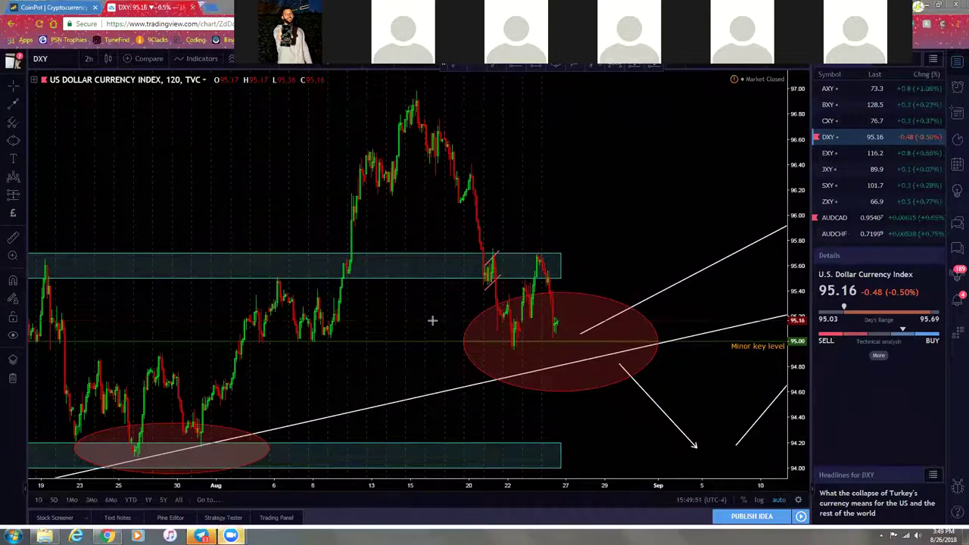
- Show the hidden EMA (7) and MA (21) indicators and inspect how they run along the latest 2-hour candles
{"action": "left_click", "coordinate": [35, 81]}
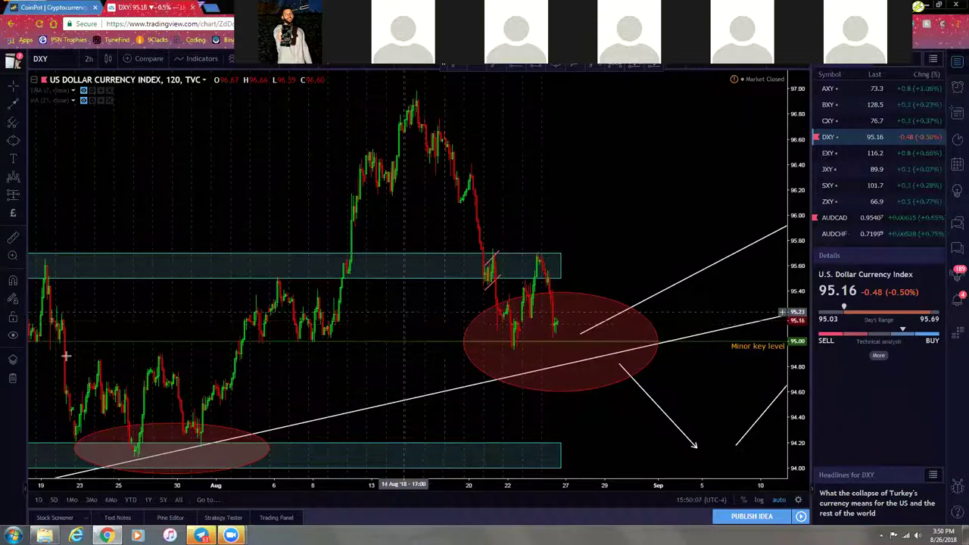
{"action": "left_click", "coordinate": [84, 101]}
{"action": "scroll", "coordinate": [252, 189], "scroll_direction": "up", "scroll_amount": 5}
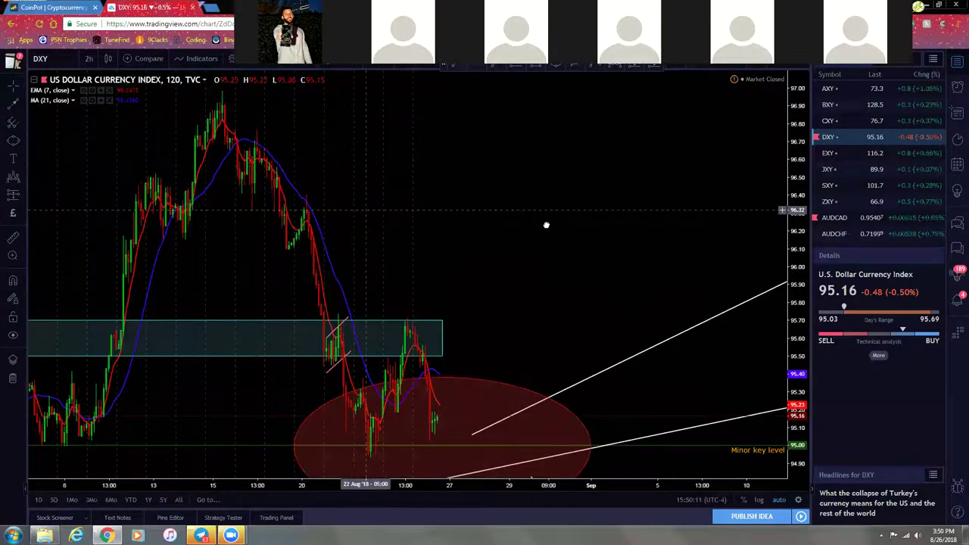
{"action": "scroll", "coordinate": [553, 220], "scroll_direction": "up", "scroll_amount": 5}
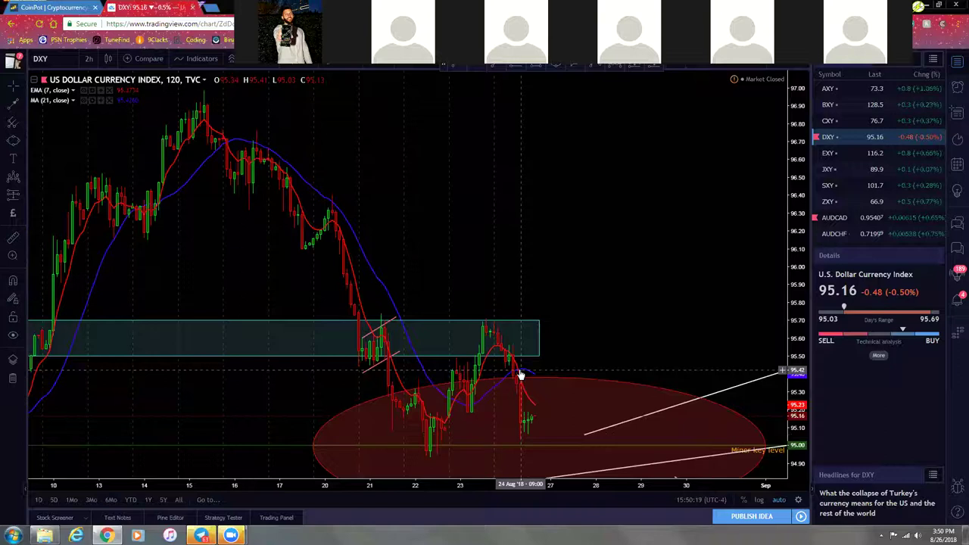
{"action": "scroll", "coordinate": [520, 375], "scroll_direction": "up", "scroll_amount": 3}
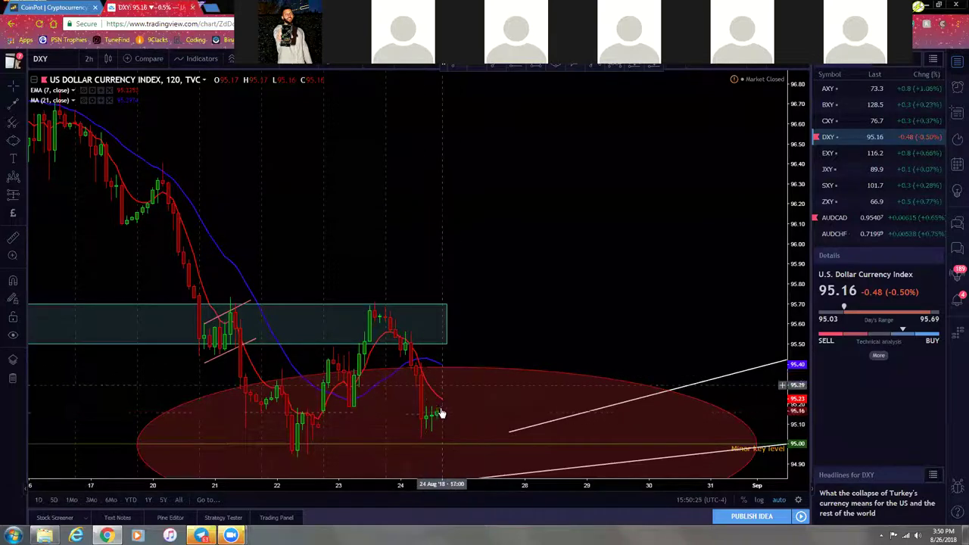
{"action": "mouse_move", "coordinate": [407, 469]}
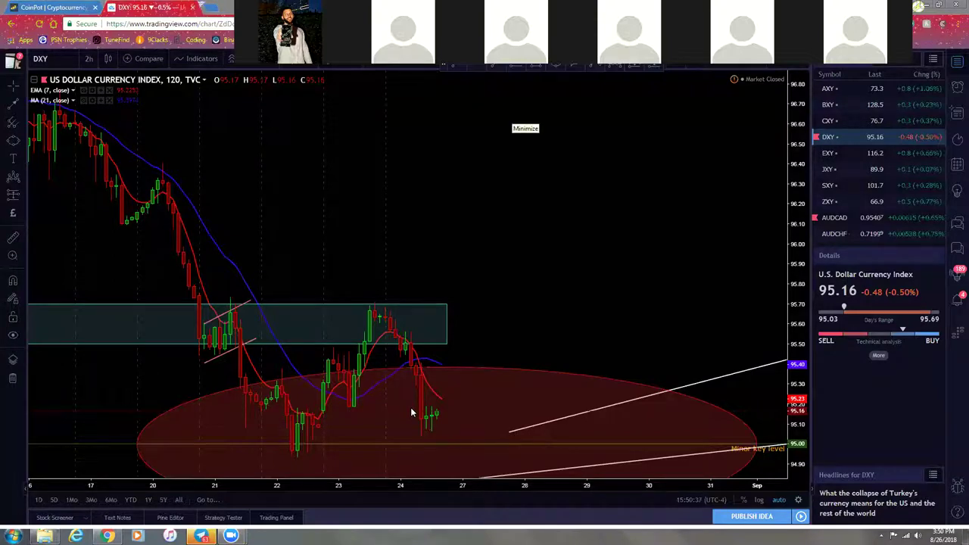
{"action": "left_click_drag", "start_coordinate": [493, 230], "coordinate": [561, 238]}
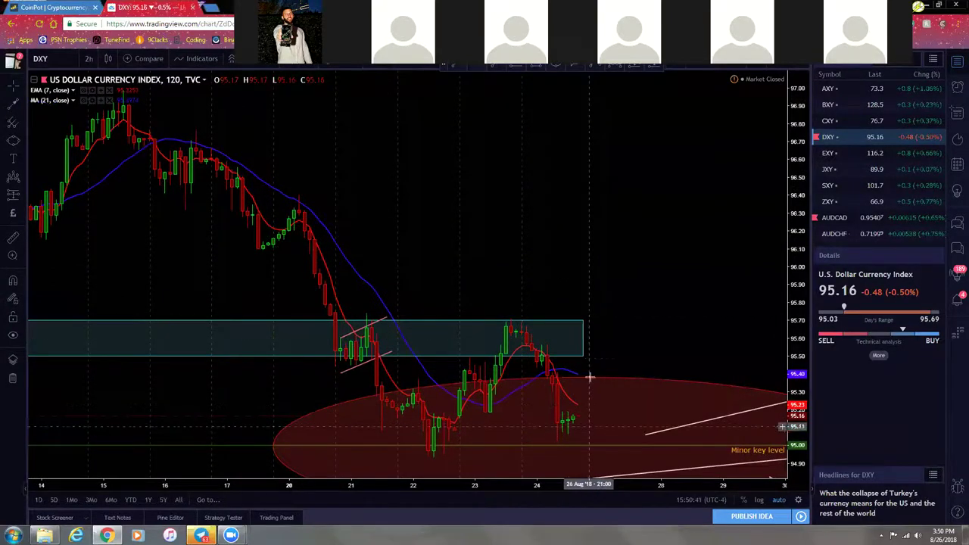
{"action": "left_click_drag", "start_coordinate": [627, 271], "coordinate": [474, 260]}
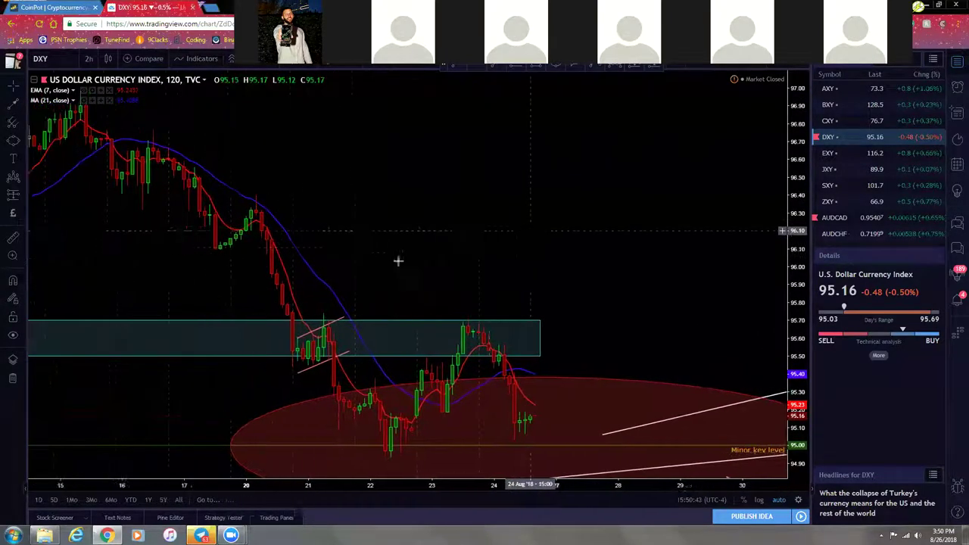
- Switch the chart to the 1-day interval to check the moving averages against the daily candles
{"action": "left_click", "coordinate": [92, 59]}
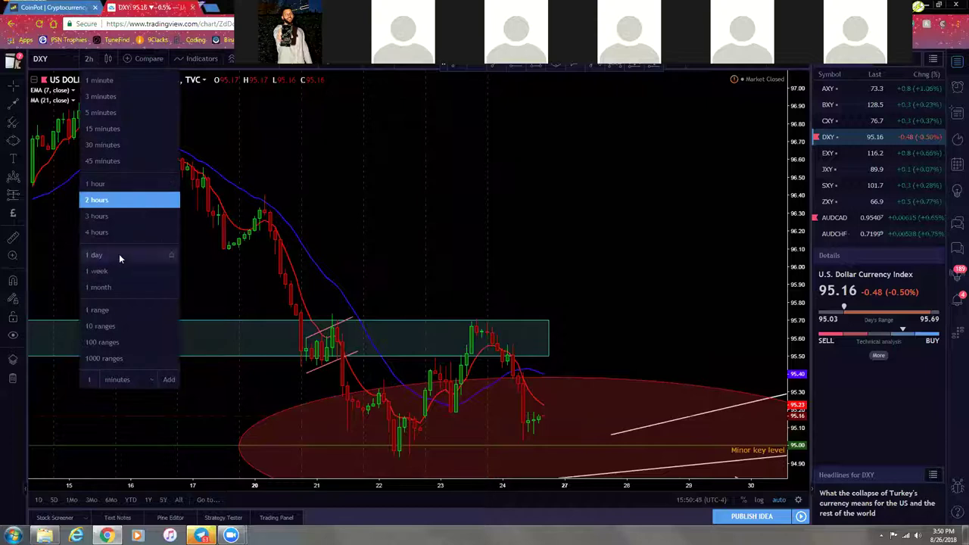
{"action": "left_click", "coordinate": [119, 255]}
{"action": "scroll", "coordinate": [453, 284], "scroll_direction": "up", "scroll_amount": 3}
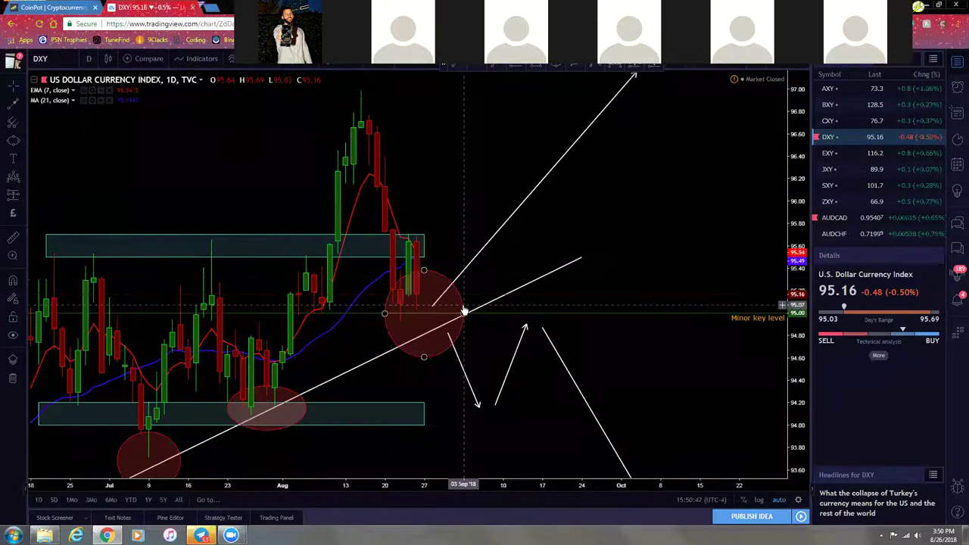
- Return the chart to the 1-hour interval and examine the latest candles and moving averages near the 95.00 minor key level
{"action": "left_click", "coordinate": [89, 58]}
{"action": "left_click", "coordinate": [121, 184]}
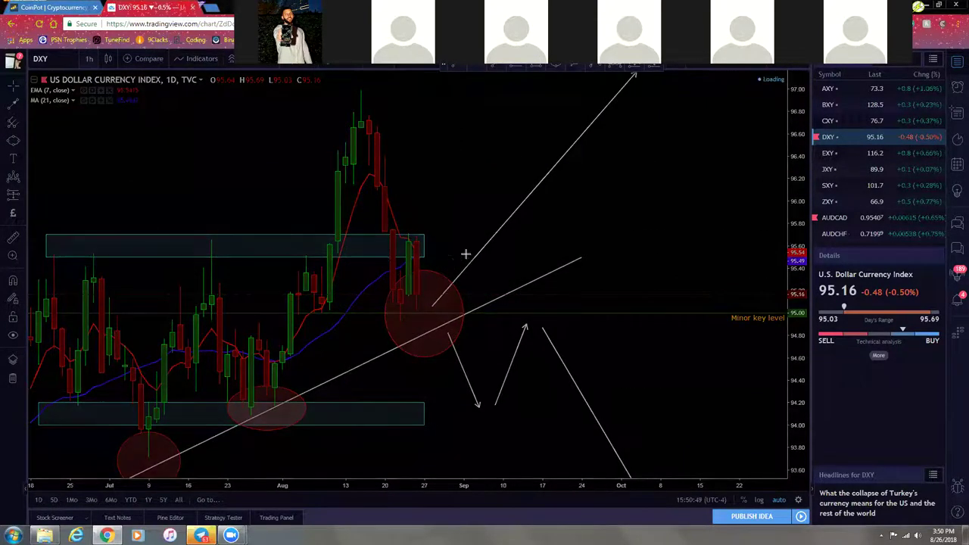
{"action": "scroll", "coordinate": [733, 258], "scroll_direction": "down", "scroll_amount": 2}
{"action": "left_click_drag", "start_coordinate": [734, 257], "coordinate": [320, 316]}
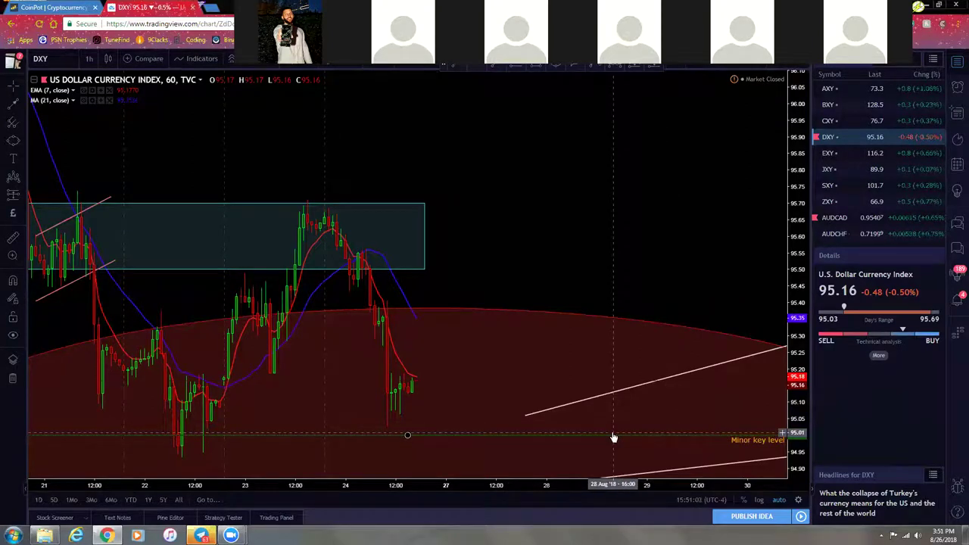
{"action": "scroll", "coordinate": [571, 238], "scroll_direction": "down", "scroll_amount": 3}
{"action": "scroll", "coordinate": [651, 269], "scroll_direction": "up", "scroll_amount": 2}
{"action": "scroll", "coordinate": [671, 277], "scroll_direction": "up", "scroll_amount": 2}
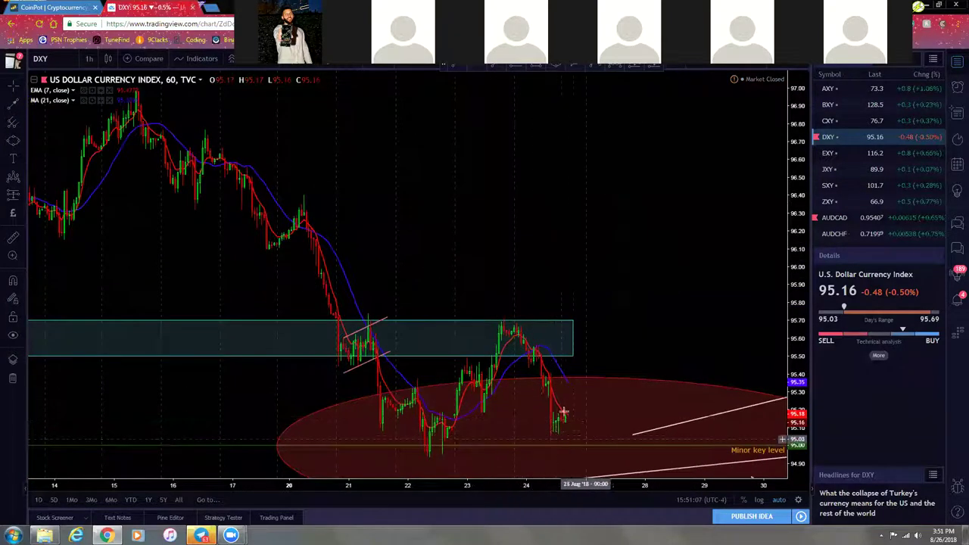
{"action": "scroll", "coordinate": [564, 413], "scroll_direction": "up", "scroll_amount": 1}
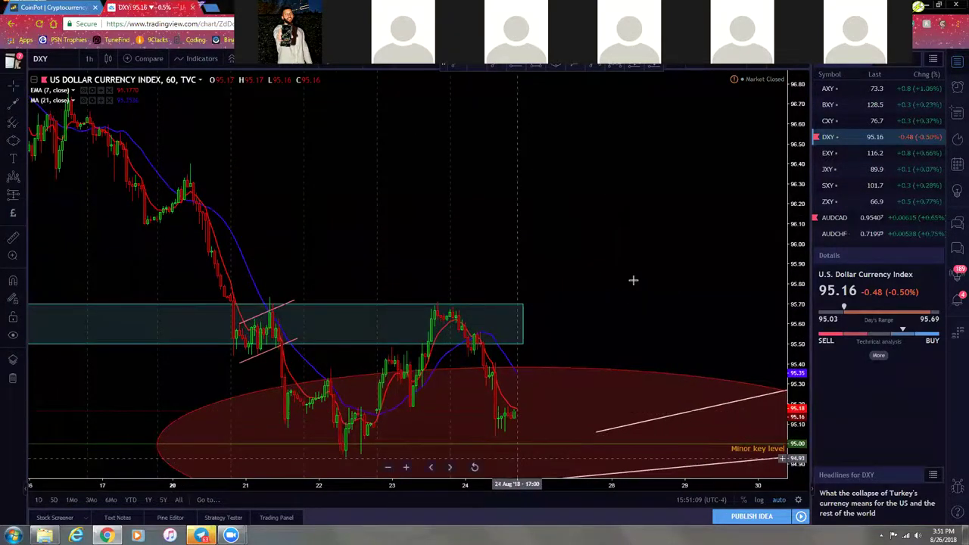
{"action": "scroll", "coordinate": [563, 210], "scroll_direction": "right", "scroll_amount": 2}
{"action": "scroll", "coordinate": [318, 207], "scroll_direction": "right", "scroll_amount": 5}
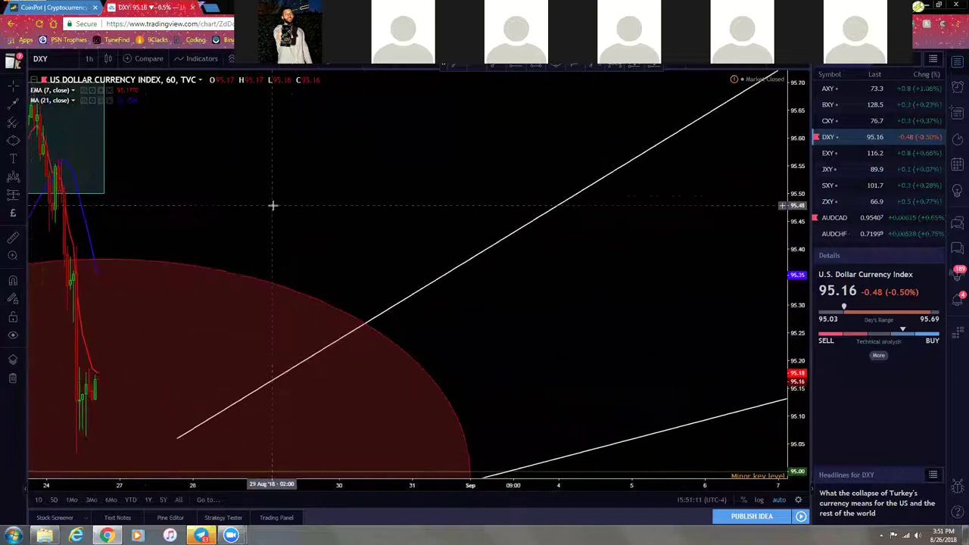
{"action": "scroll", "coordinate": [273, 204], "scroll_direction": "left", "scroll_amount": 4}
- Switch the chart to the 4-hour interval and focus on the August candles around the red ellipse and projected arrows
{"action": "left_click", "coordinate": [89, 59]}
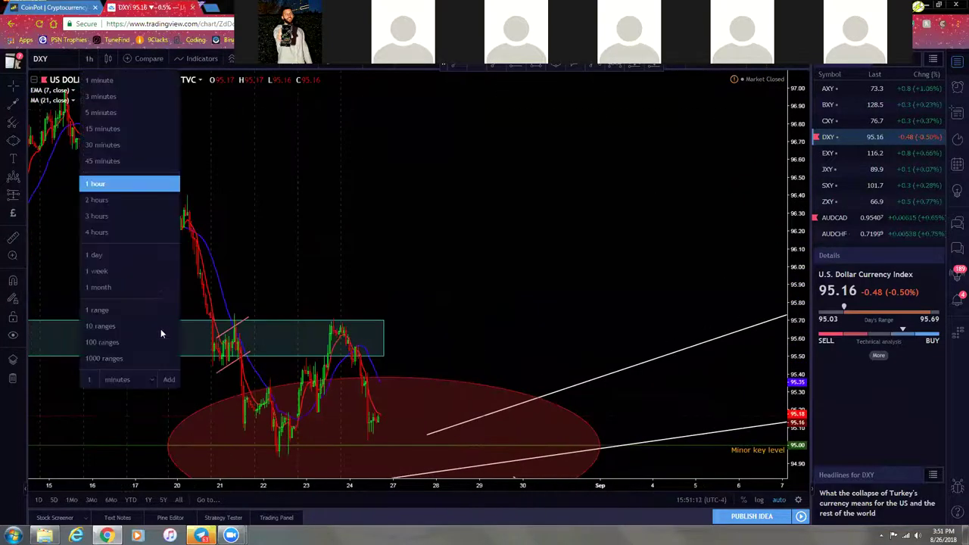
{"action": "left_click", "coordinate": [121, 241]}
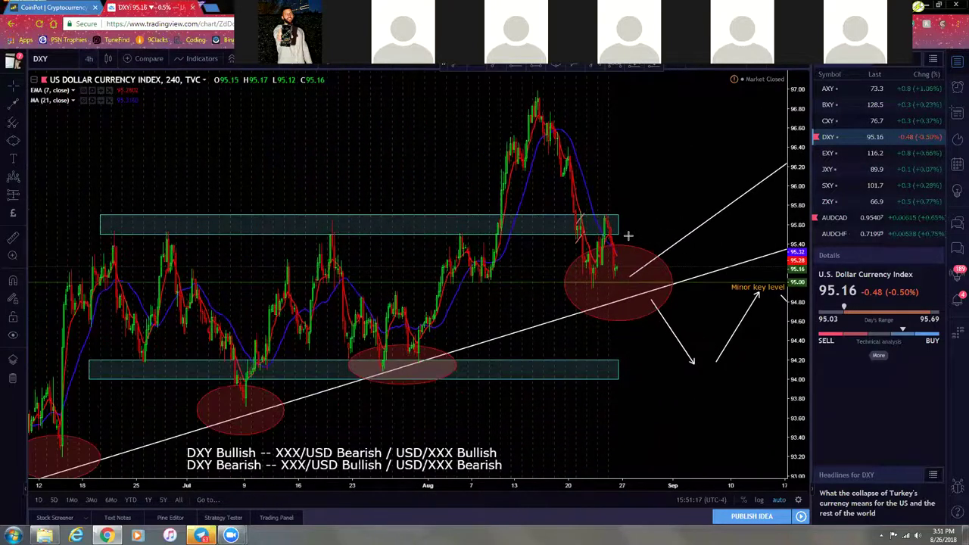
{"action": "scroll", "coordinate": [610, 206], "scroll_direction": "up", "scroll_amount": 2}
{"action": "left_click_drag", "start_coordinate": [610, 205], "coordinate": [583, 235]}
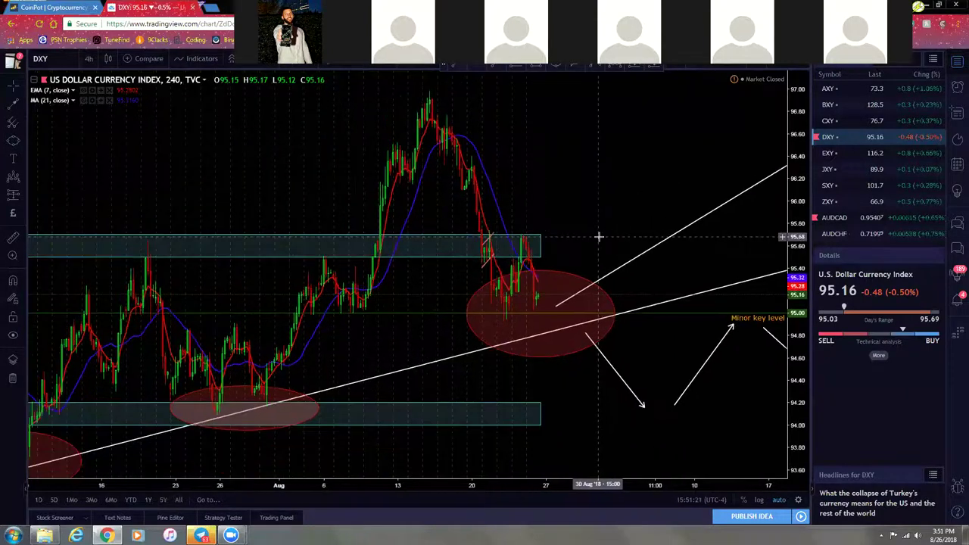
- Examine the August 4-hour DXY candles between the upper price zone, the red ellipse and the projected arrows
{"action": "scroll", "coordinate": [598, 236], "scroll_direction": "up", "scroll_amount": 2}
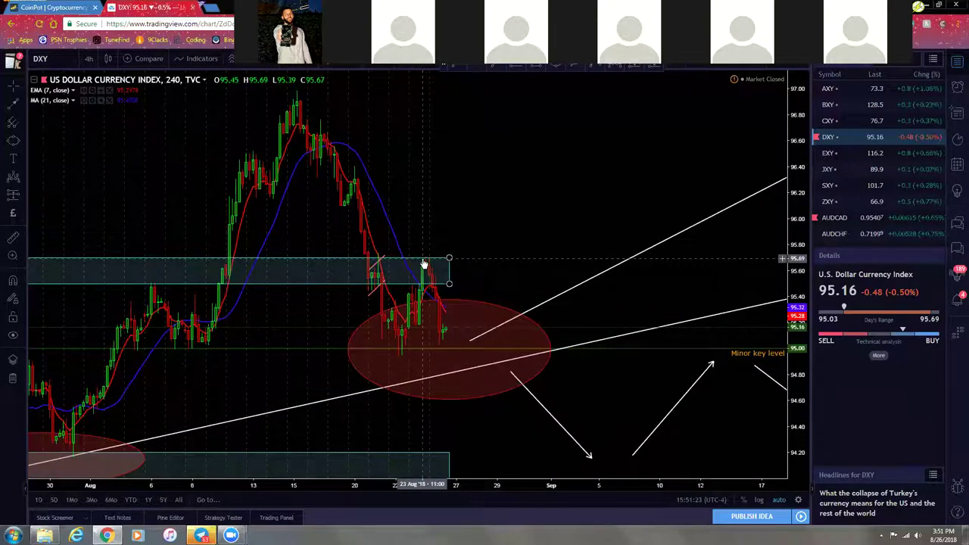
{"action": "scroll", "coordinate": [424, 264], "scroll_direction": "down", "scroll_amount": 1}
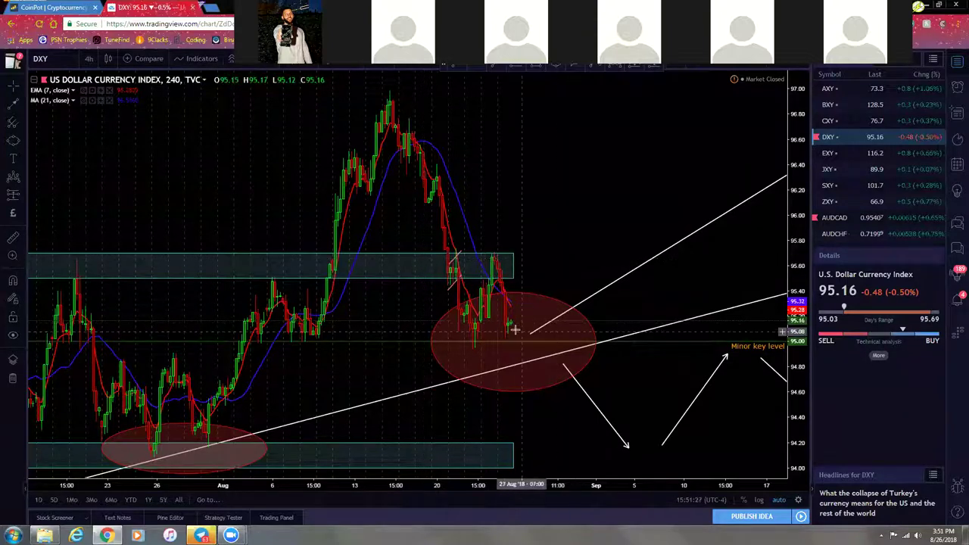
{"action": "left_click_drag", "start_coordinate": [595, 234], "coordinate": [518, 241]}
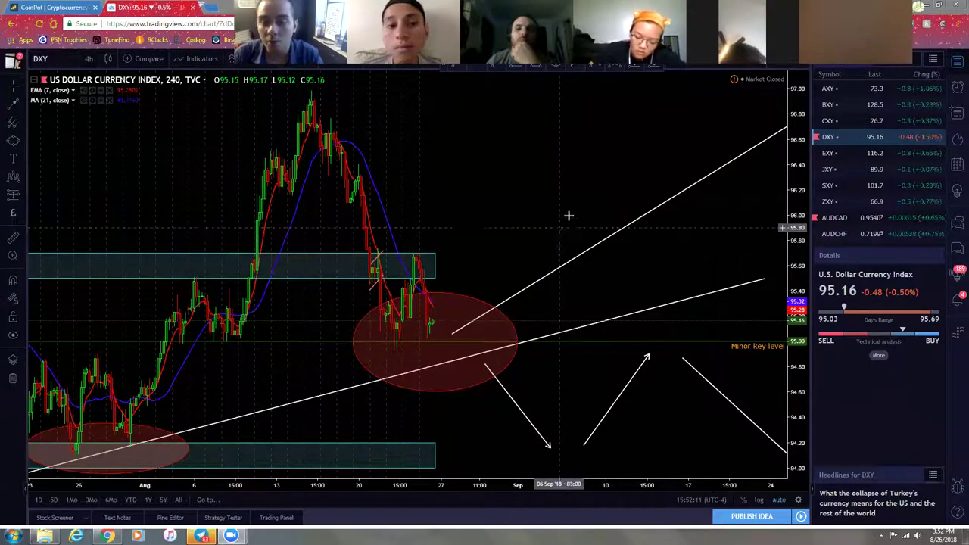
{"action": "scroll", "coordinate": [454, 217], "scroll_direction": "right", "scroll_amount": 5}
{"action": "scroll", "coordinate": [447, 215], "scroll_direction": "down", "scroll_amount": 3}
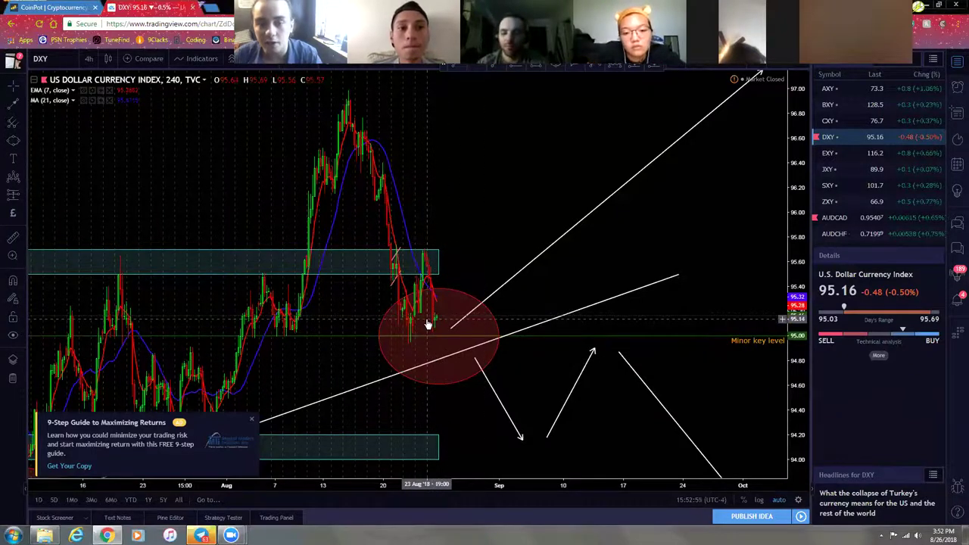
- Review the full DXY range from May to August, including the rising trend line, price zones and bullish/bearish correlation notes
{"action": "scroll", "coordinate": [459, 235], "scroll_direction": "down", "scroll_amount": 3}
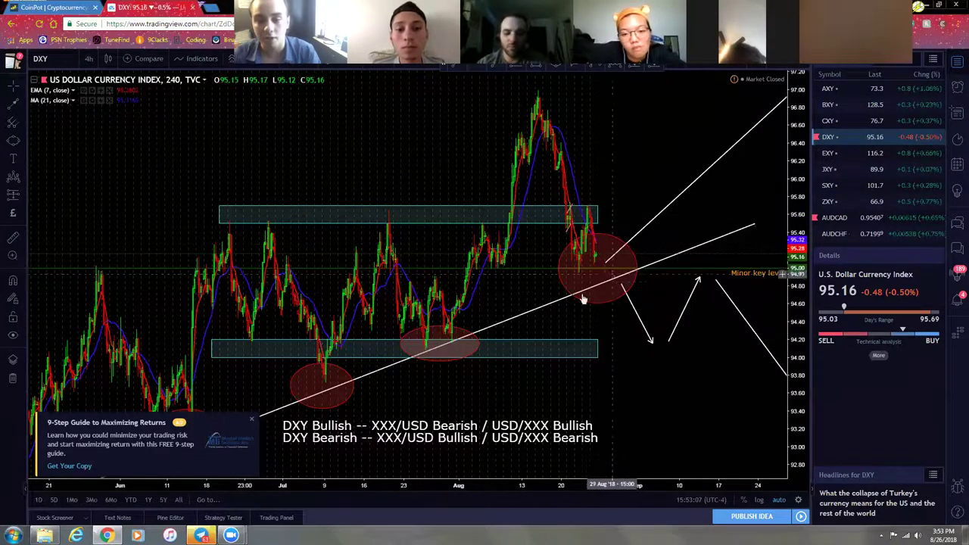
{"action": "left_click_drag", "start_coordinate": [665, 250], "coordinate": [617, 249]}
{"action": "scroll", "coordinate": [628, 341], "scroll_direction": "down", "scroll_amount": 3}
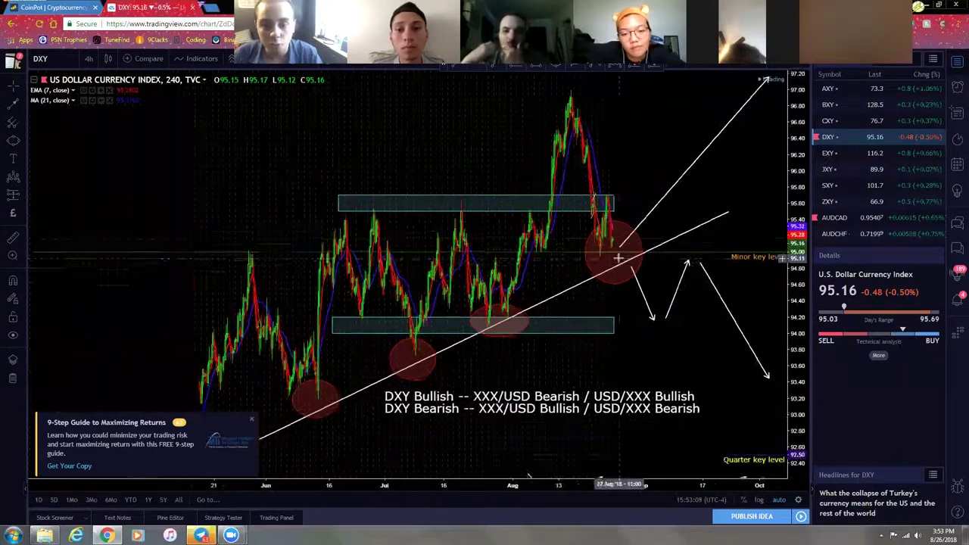
{"action": "scroll", "coordinate": [632, 364], "scroll_direction": "up", "scroll_amount": 2}
{"action": "scroll", "coordinate": [632, 363], "scroll_direction": "down", "scroll_amount": 3}
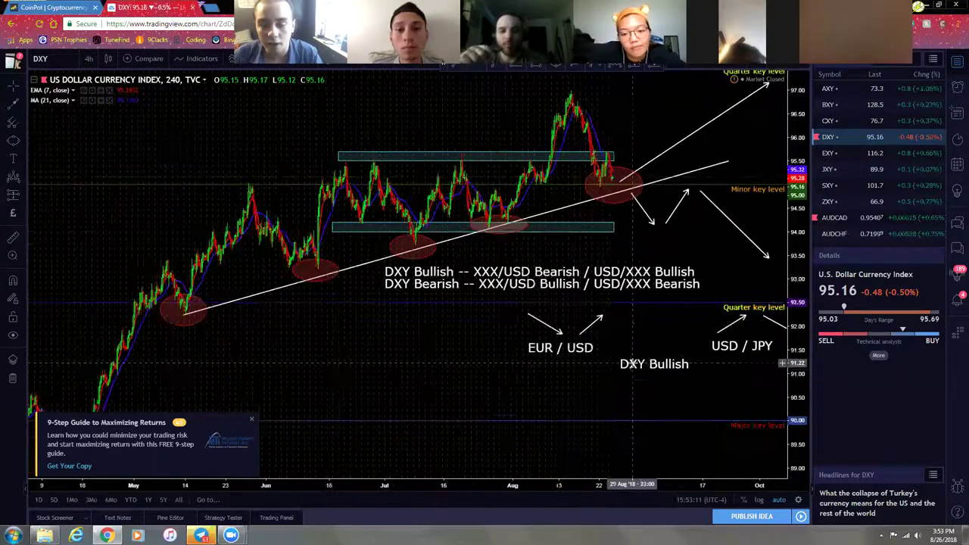
{"action": "scroll", "coordinate": [467, 385], "scroll_direction": "up", "scroll_amount": 1}
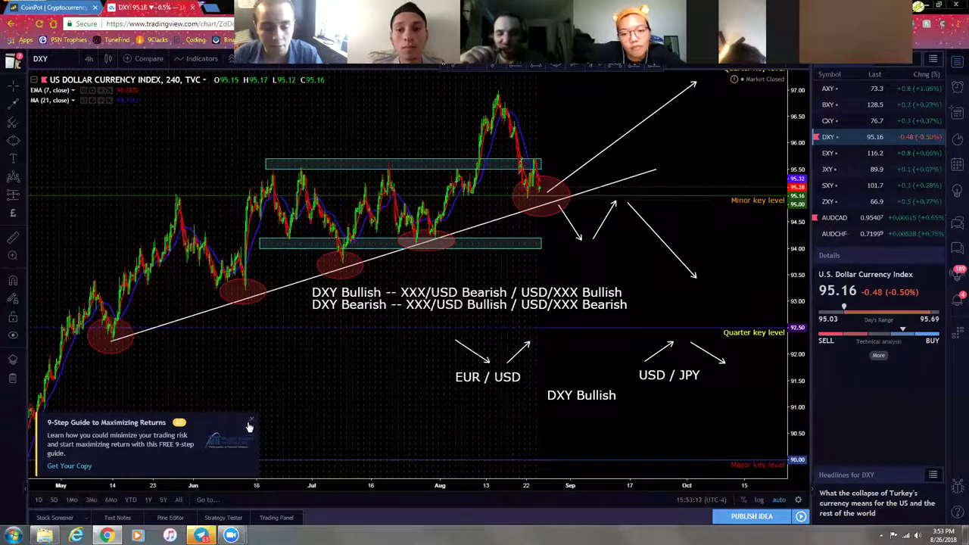
- Dismiss the advertisement covering the chart and move the "DXY Bullish" text up to just below the 92.50 quarter key level
{"action": "left_click", "coordinate": [252, 421]}
{"action": "left_click", "coordinate": [387, 364]}
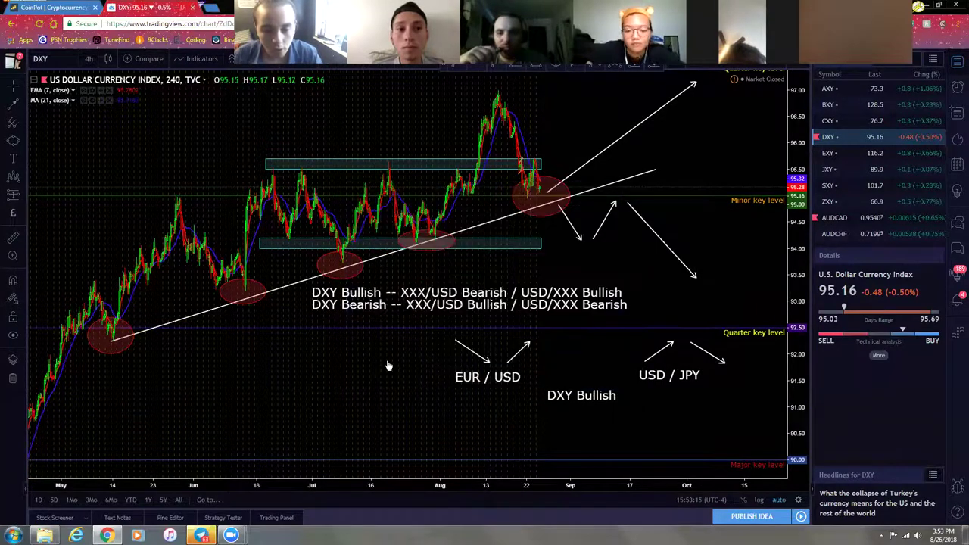
{"action": "scroll", "coordinate": [389, 367], "scroll_direction": "up", "scroll_amount": 1}
{"action": "scroll", "coordinate": [404, 386], "scroll_direction": "down", "scroll_amount": 1}
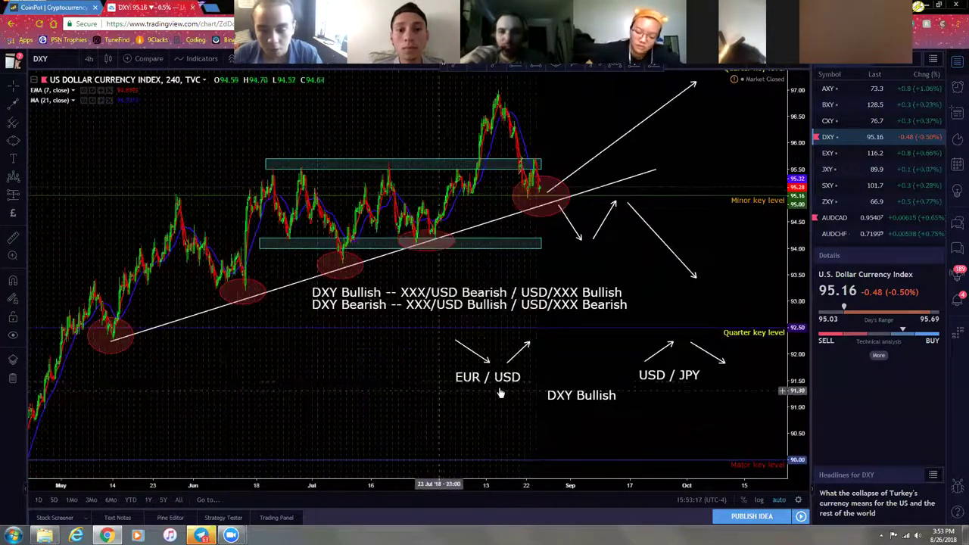
{"action": "left_click_drag", "start_coordinate": [600, 402], "coordinate": [596, 349]}
{"action": "left_click", "coordinate": [640, 305]}
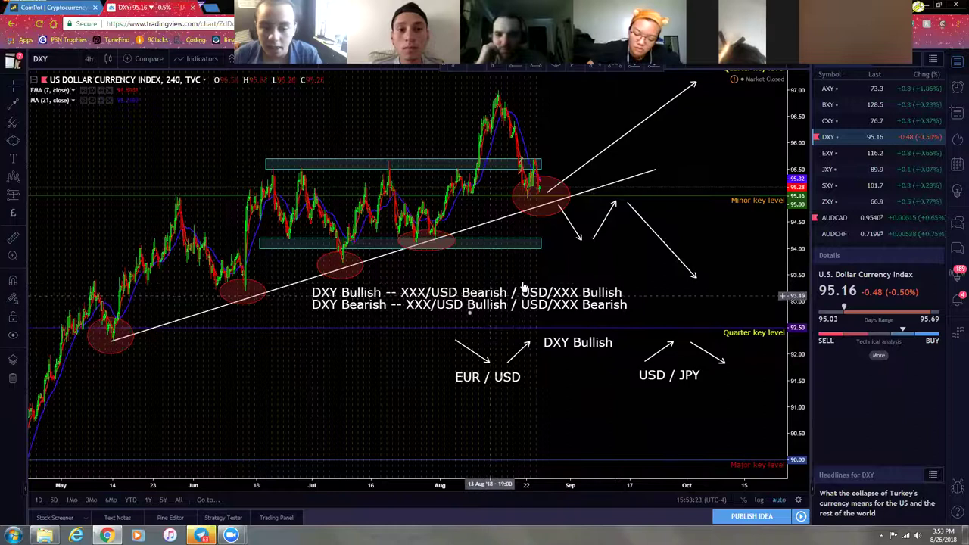
- Nudge the red ellipses at the May, June, July and late-August lows to fit the trend line touches more closely
{"action": "left_click_drag", "start_coordinate": [259, 306], "coordinate": [263, 308]}
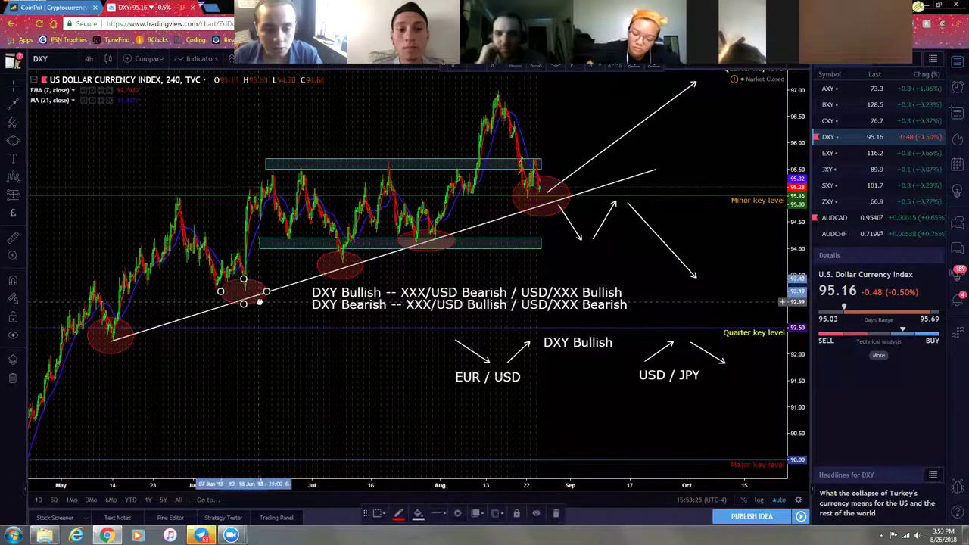
{"action": "left_click", "coordinate": [286, 273]}
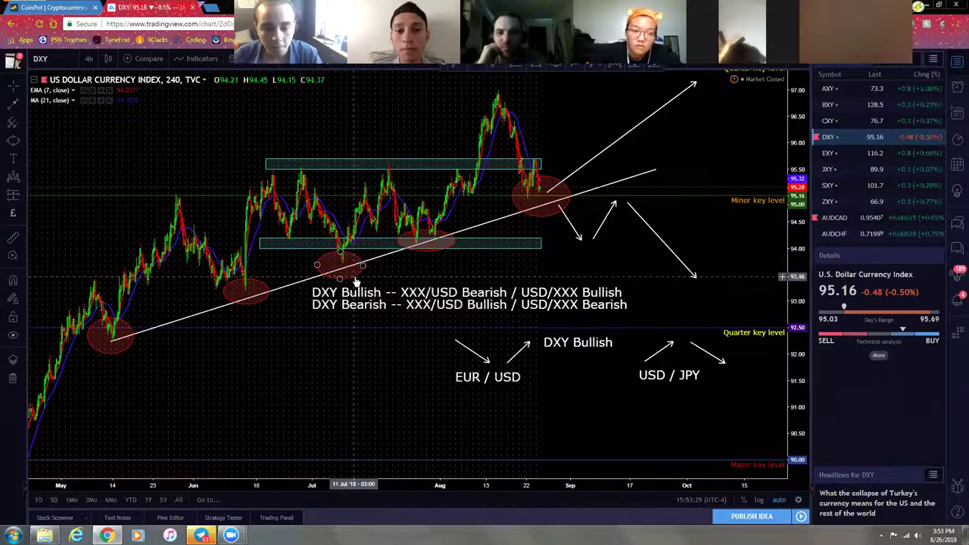
{"action": "left_click", "coordinate": [356, 271]}
{"action": "left_click", "coordinate": [374, 278]}
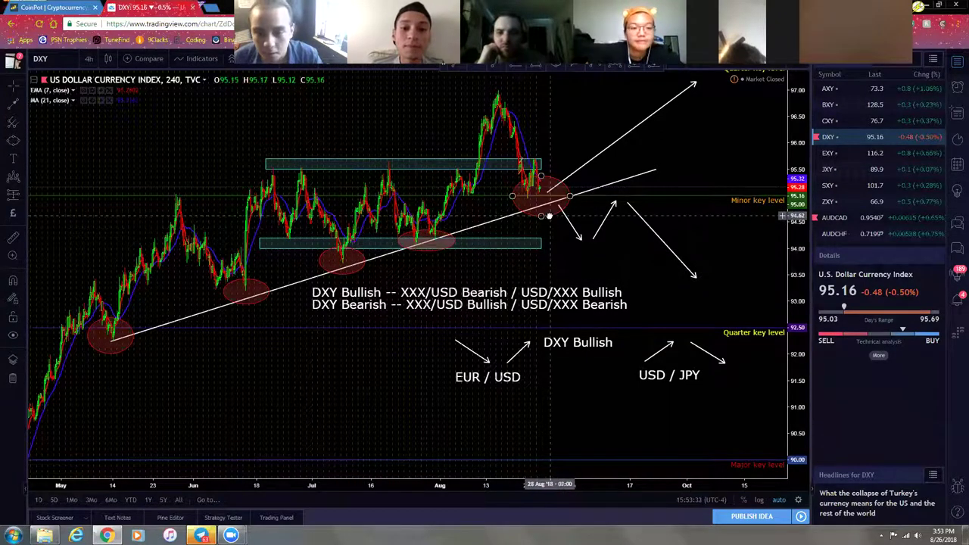
{"action": "left_click_drag", "start_coordinate": [553, 199], "coordinate": [549, 196]}
{"action": "left_click", "coordinate": [572, 242]}
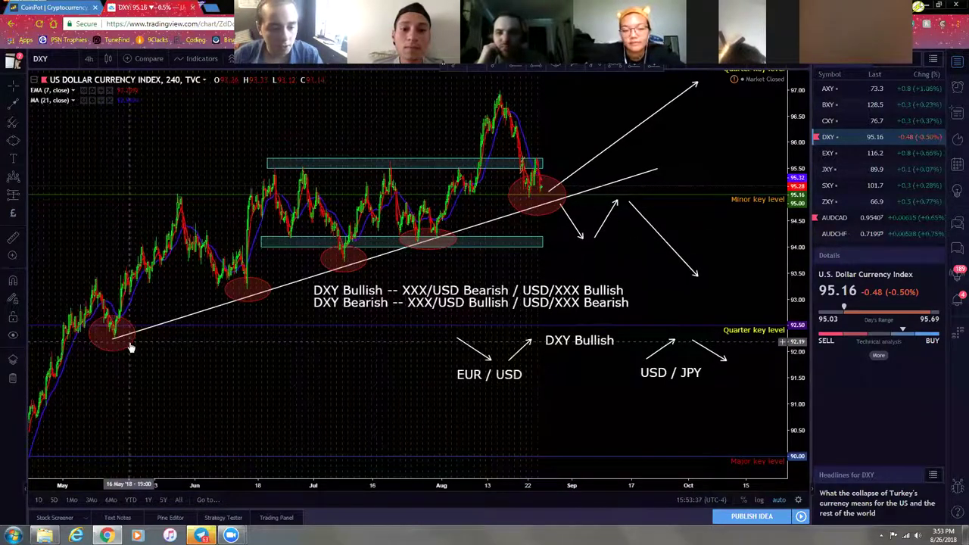
{"action": "left_click", "coordinate": [131, 343]}
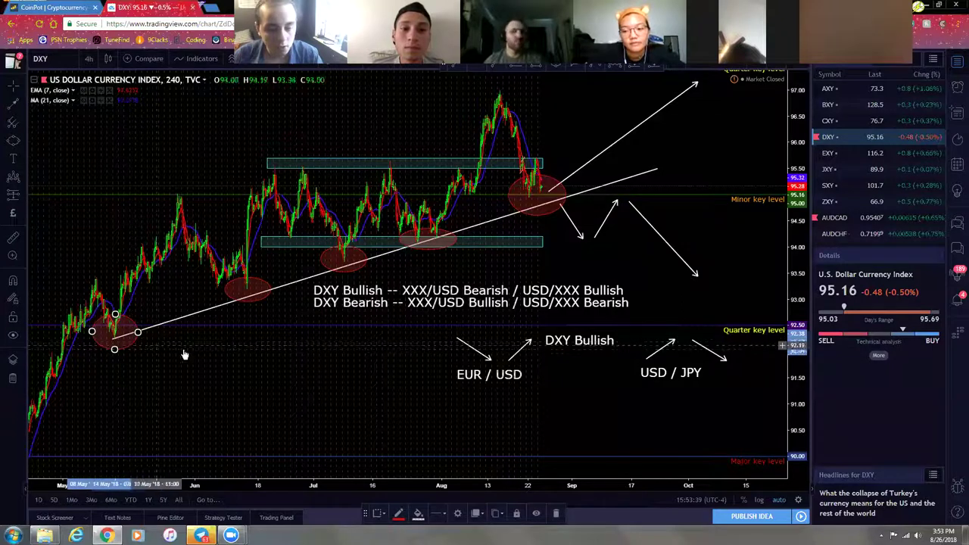
{"action": "left_click", "coordinate": [371, 470]}
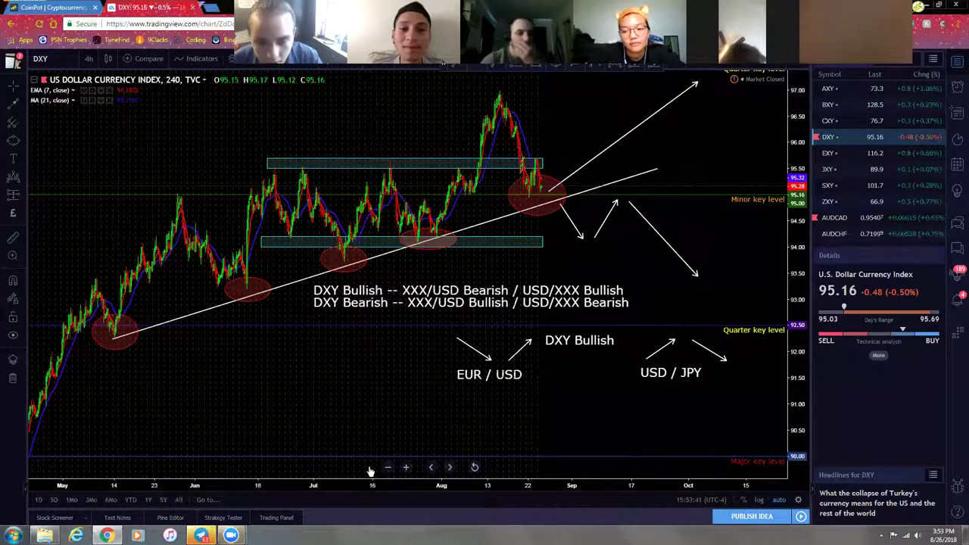
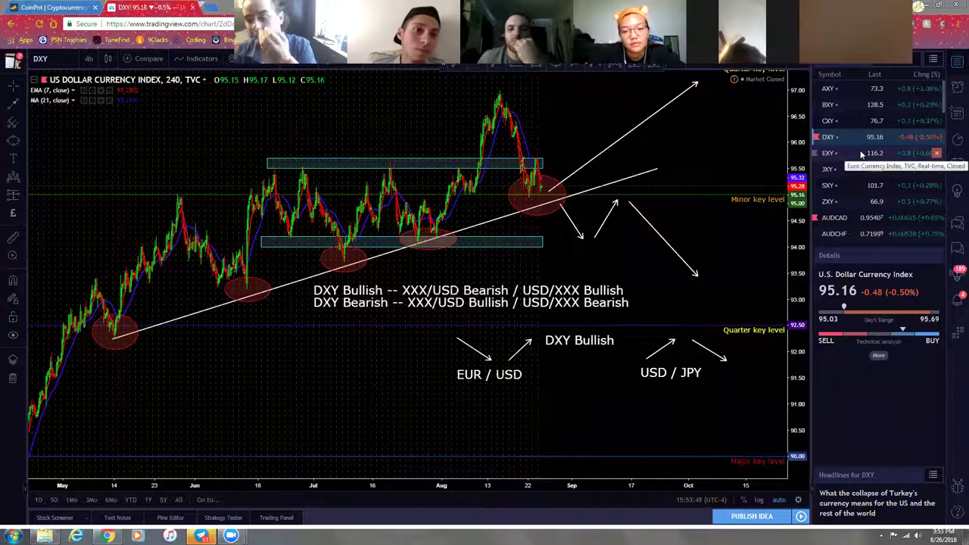
- Check the Australian Dollar Currency Index (AXY) chart with its falling channel and projected arrows, and return to the DXY chart
{"action": "left_click", "coordinate": [841, 90]}
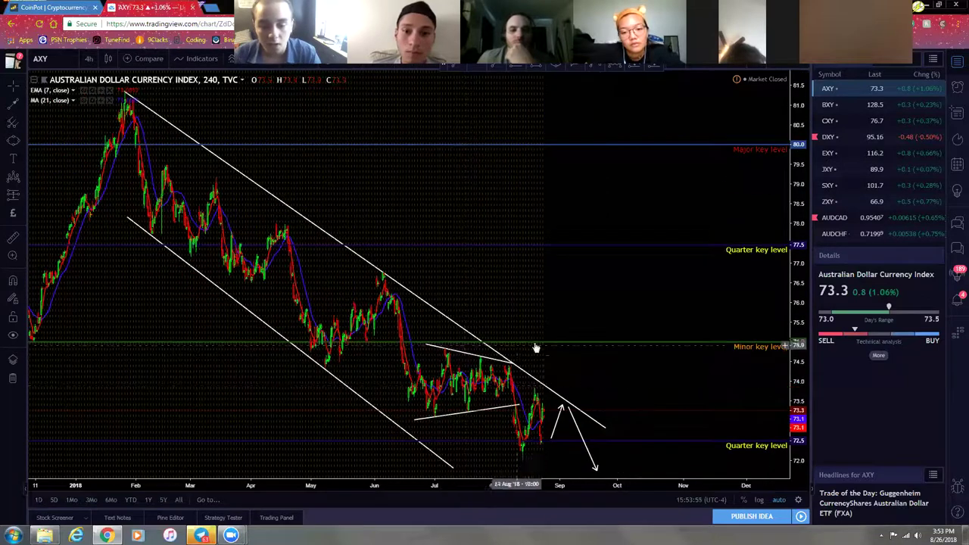
{"action": "scroll", "coordinate": [487, 310], "scroll_direction": "up", "scroll_amount": 2}
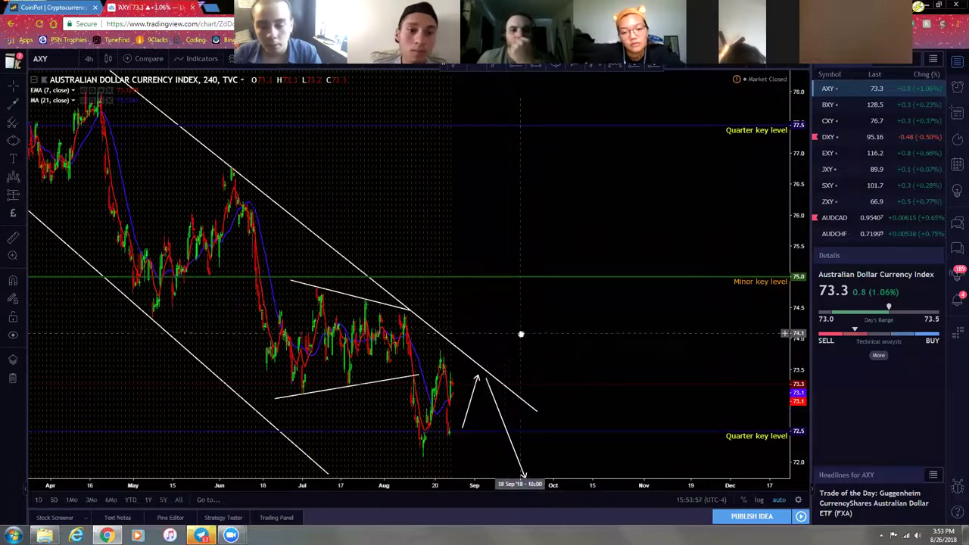
{"action": "left_click_drag", "start_coordinate": [520, 334], "coordinate": [608, 343]}
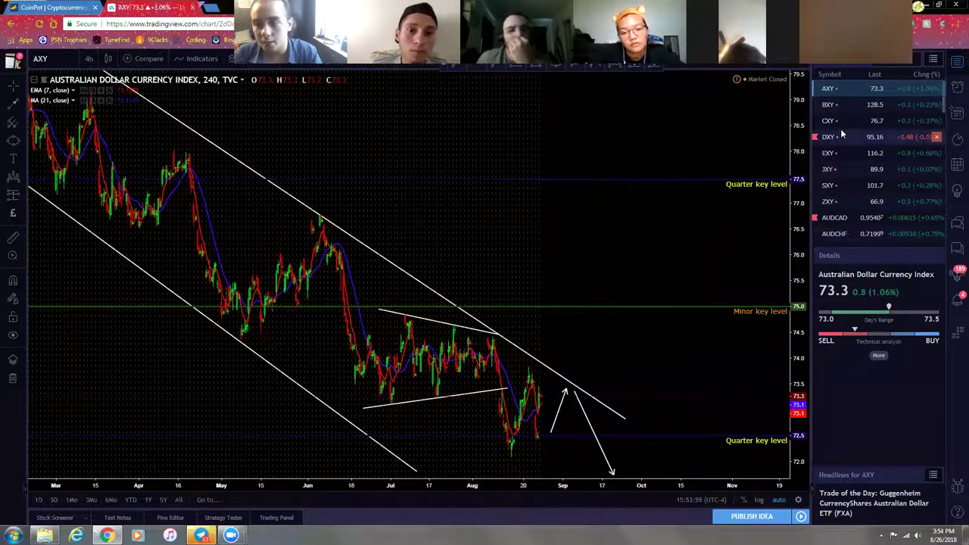
{"action": "left_click", "coordinate": [843, 136]}
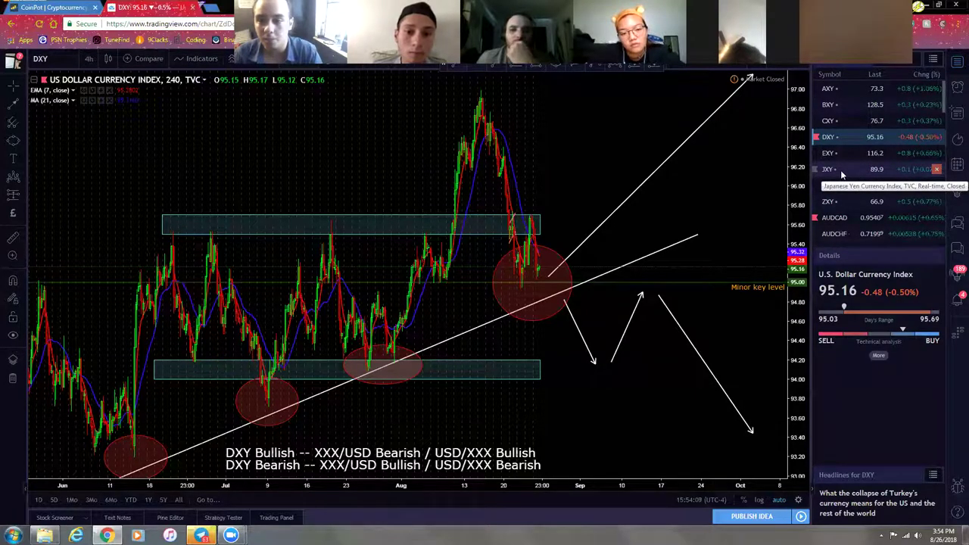
- View the British Pound (BXY), Euro (EXY) and Japanese Yen (JXY) currency index charts one after another
{"action": "left_click", "coordinate": [846, 105]}
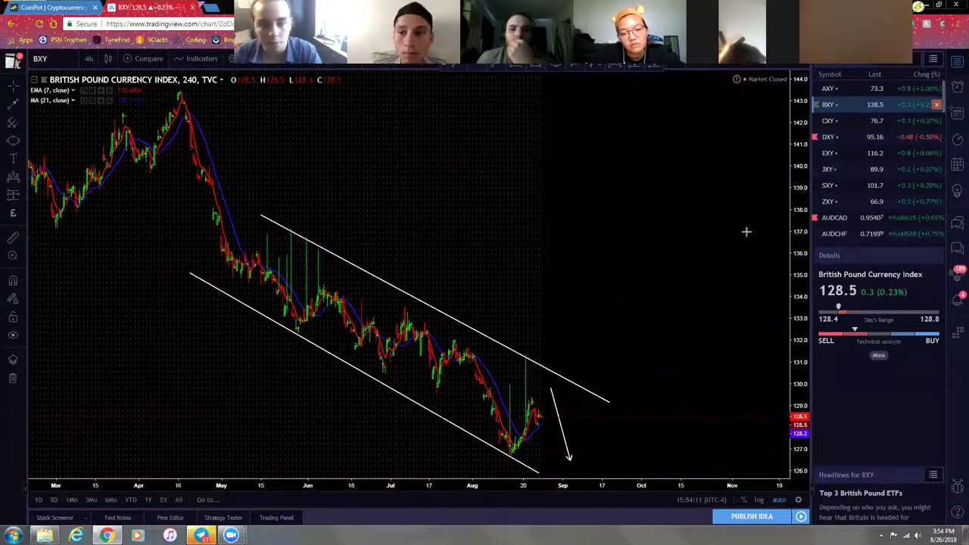
{"action": "left_click", "coordinate": [843, 158]}
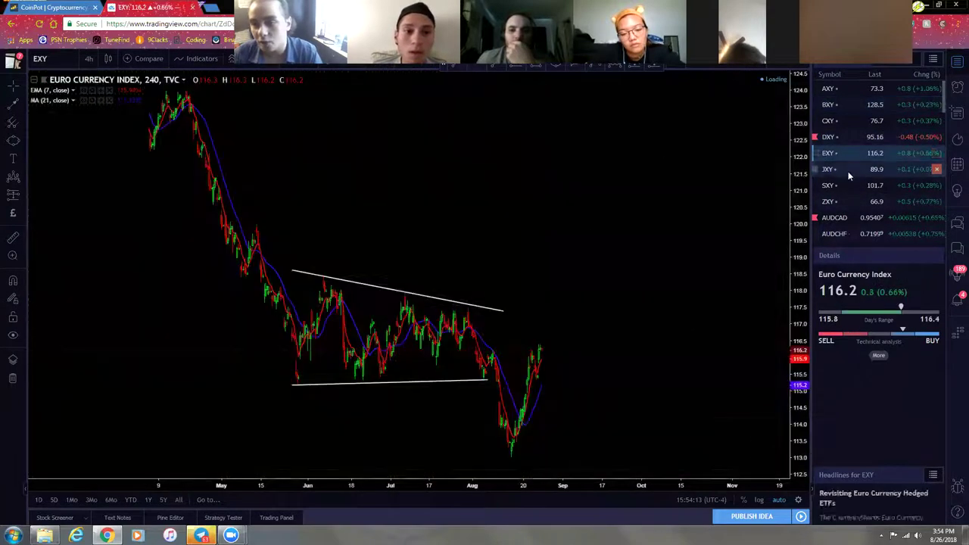
{"action": "left_click", "coordinate": [848, 171]}
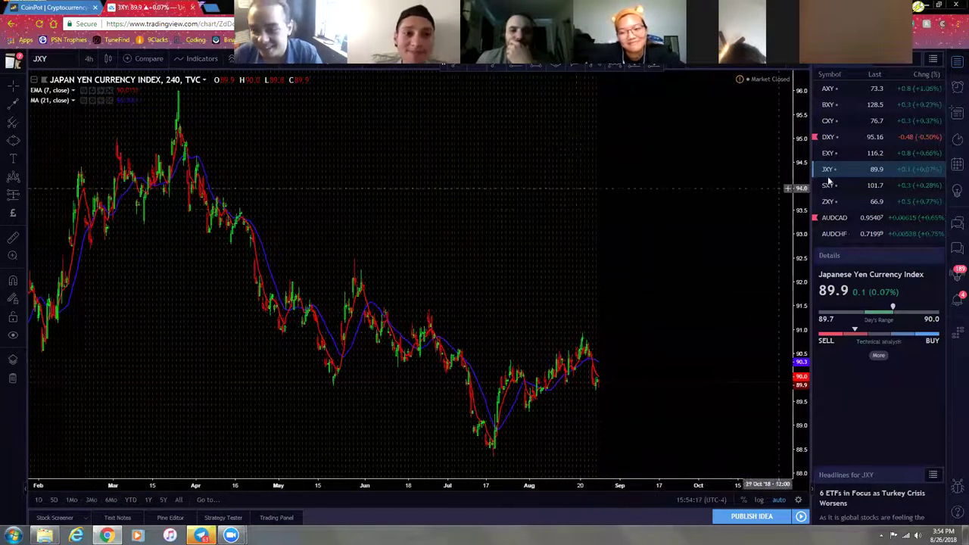
- Open the AUDCAD chart from the watchlist and focus on its August candles around the purple harmonic pattern and price zones
{"action": "scroll", "coordinate": [872, 217], "scroll_direction": "down", "scroll_amount": 1}
{"action": "scroll", "coordinate": [872, 218], "scroll_direction": "down", "scroll_amount": 5}
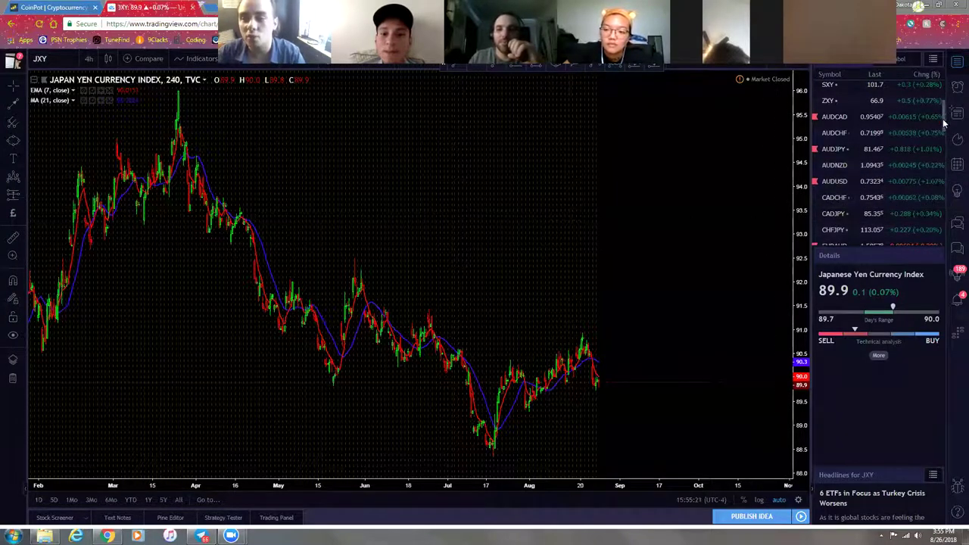
{"action": "scroll", "coordinate": [944, 121], "scroll_direction": "up", "scroll_amount": 3}
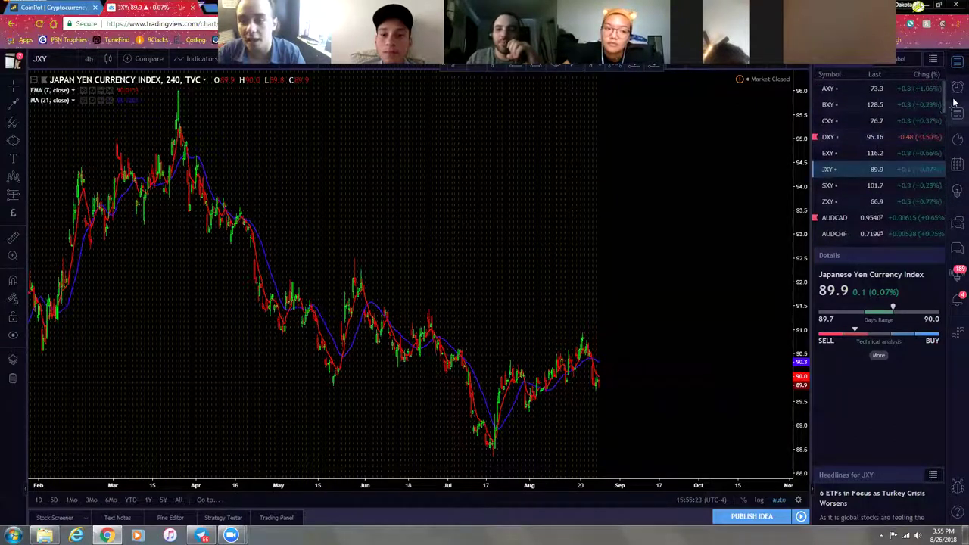
{"action": "scroll", "coordinate": [942, 110], "scroll_direction": "down", "scroll_amount": 5}
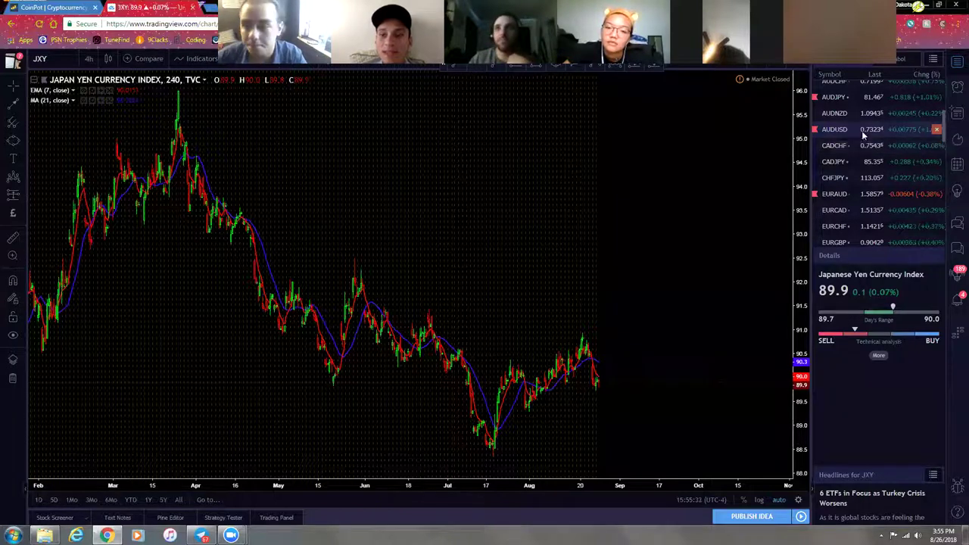
{"action": "scroll", "coordinate": [826, 162], "scroll_direction": "up", "scroll_amount": 2}
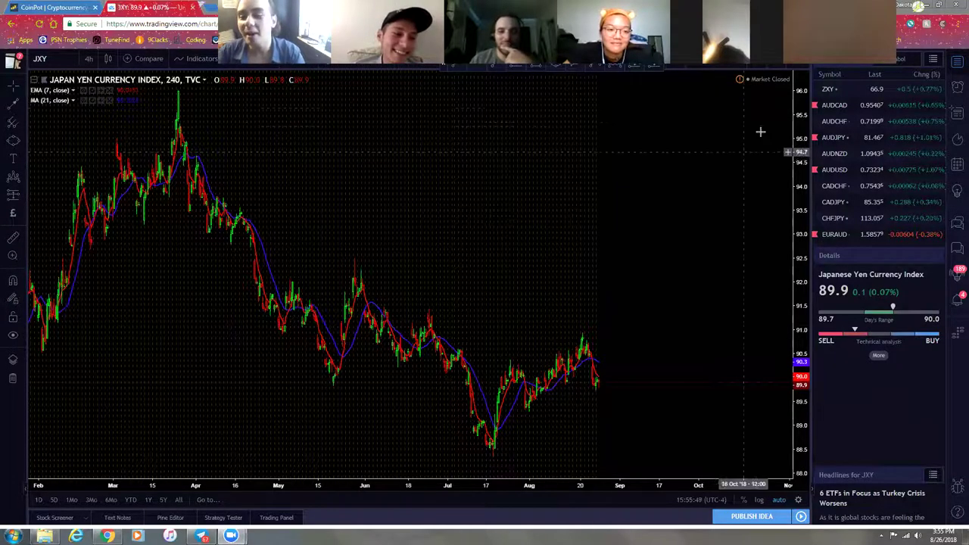
{"action": "left_click", "coordinate": [858, 110]}
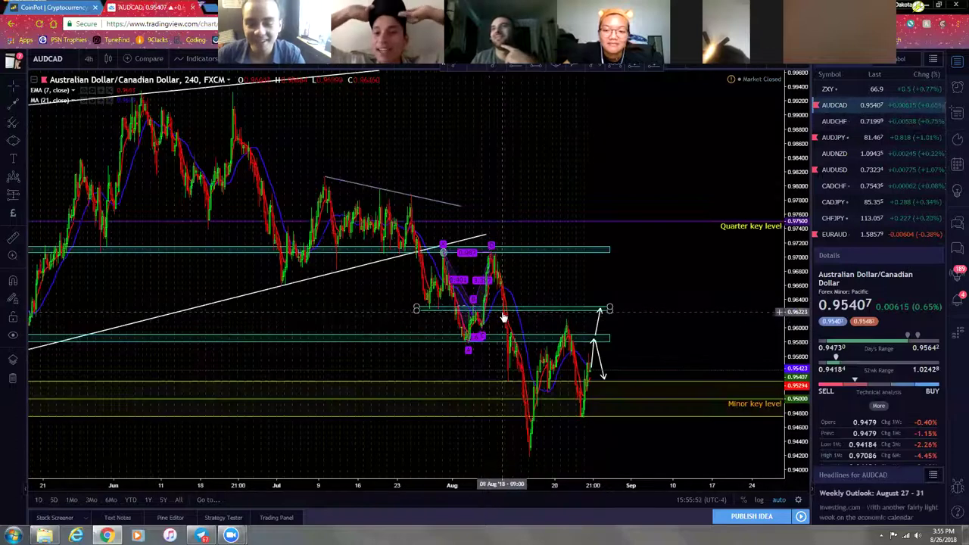
{"action": "scroll", "coordinate": [492, 317], "scroll_direction": "up", "scroll_amount": 3}
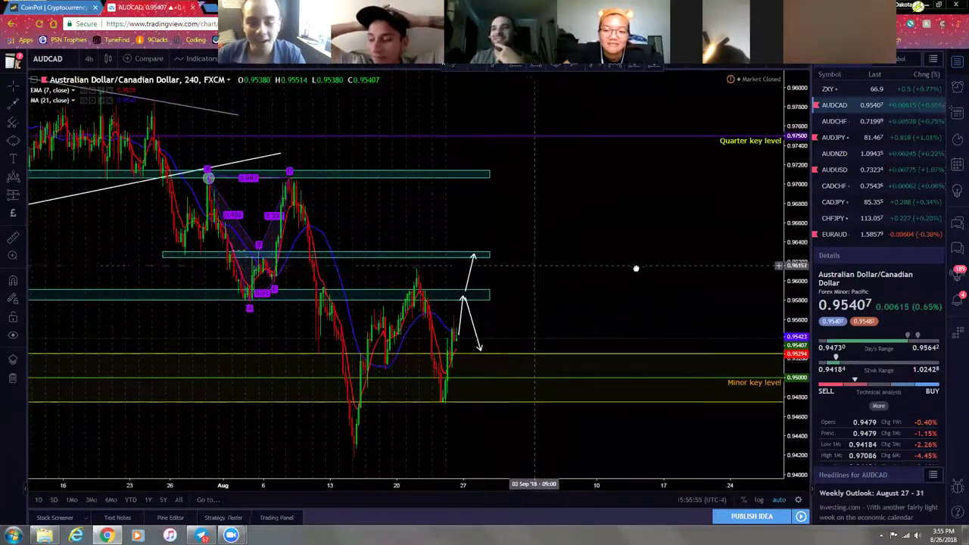
{"action": "scroll", "coordinate": [635, 268], "scroll_direction": "down", "scroll_amount": 3}
{"action": "scroll", "coordinate": [280, 319], "scroll_direction": "up", "scroll_amount": 2}
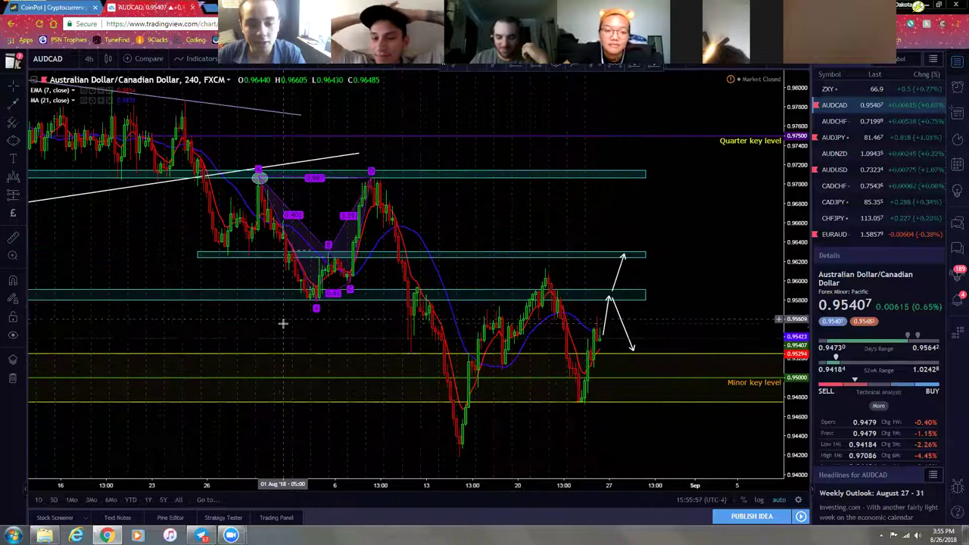
- Shorten the start of the thin middle price zone near 0.963 on AUDCAD slightly, so it begins on 25 July
{"action": "left_click_drag", "start_coordinate": [153, 243], "coordinate": [102, 255]}
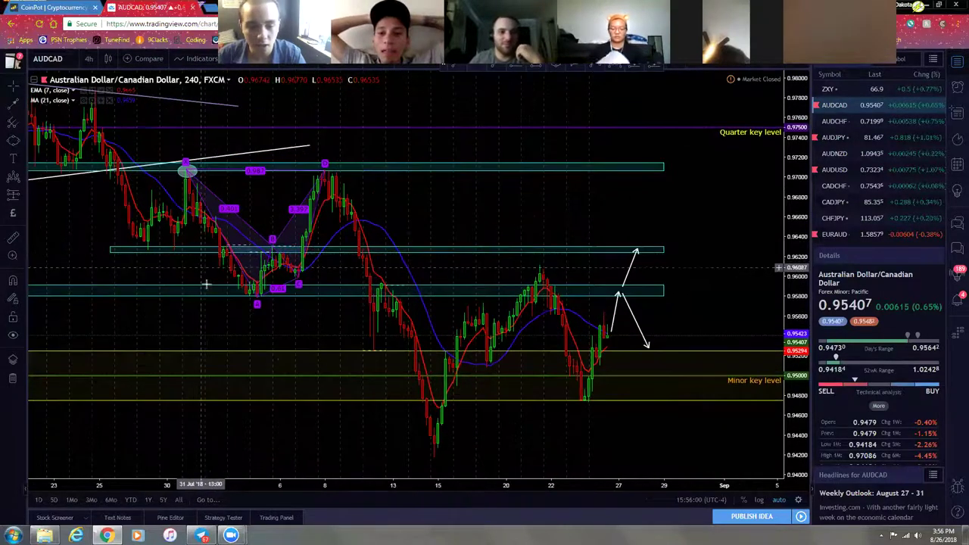
{"action": "left_click", "coordinate": [110, 252]}
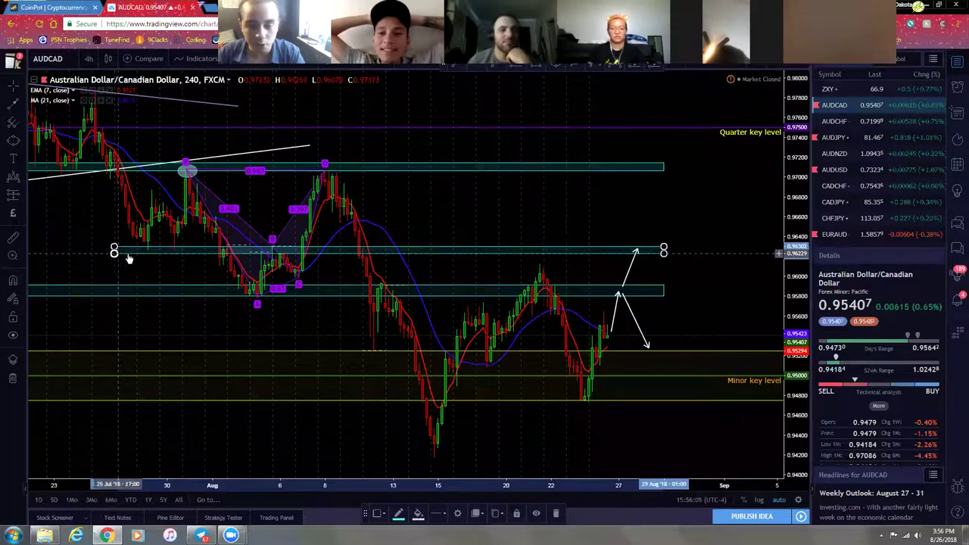
{"action": "left_click", "coordinate": [422, 209]}
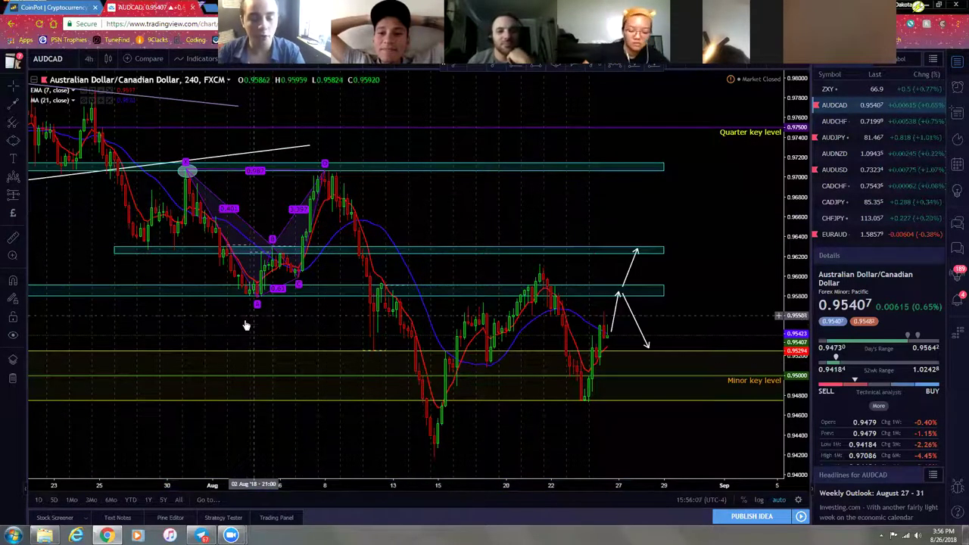
- Delete the short horizontal line drawn within the thin middle price zone near 0.963, beside the purple harmonic pattern on AUDCAD
{"action": "scroll", "coordinate": [248, 325], "scroll_direction": "left", "scroll_amount": 2}
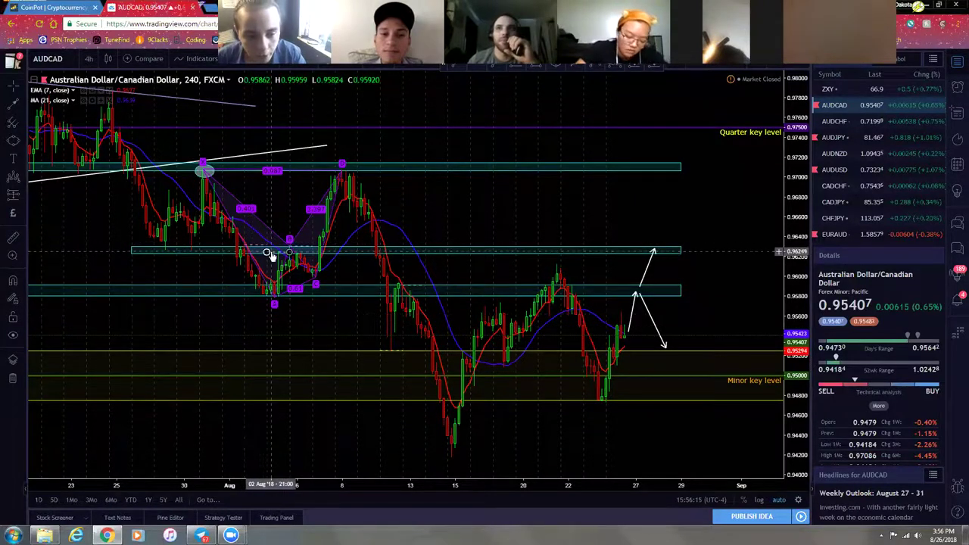
{"action": "left_click_drag", "start_coordinate": [270, 252], "coordinate": [260, 250]}
{"action": "key", "text": "Delete"}
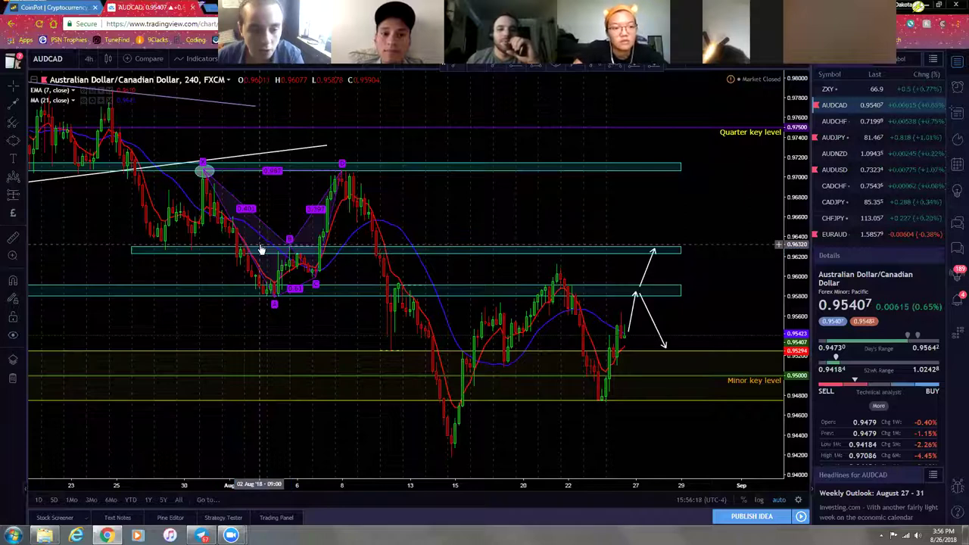
{"action": "left_click", "coordinate": [302, 250]}
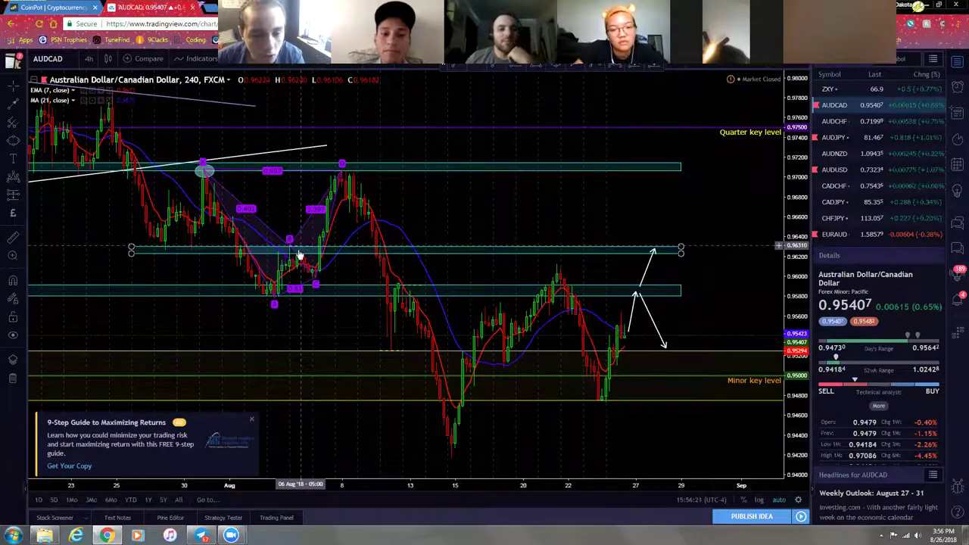
{"action": "left_click", "coordinate": [309, 319]}
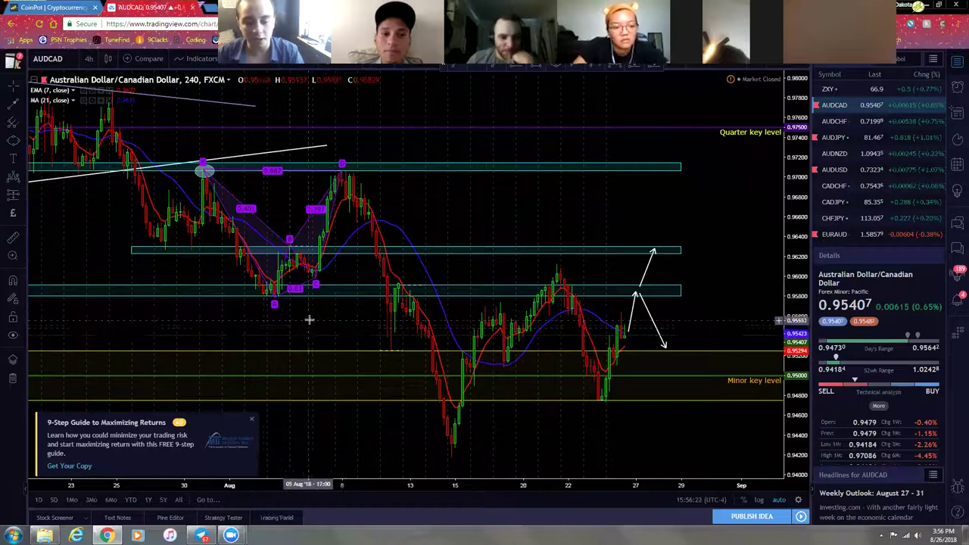
{"action": "left_click_drag", "start_coordinate": [223, 329], "coordinate": [295, 317]}
{"action": "scroll", "coordinate": [291, 318], "scroll_direction": "up", "scroll_amount": 2}
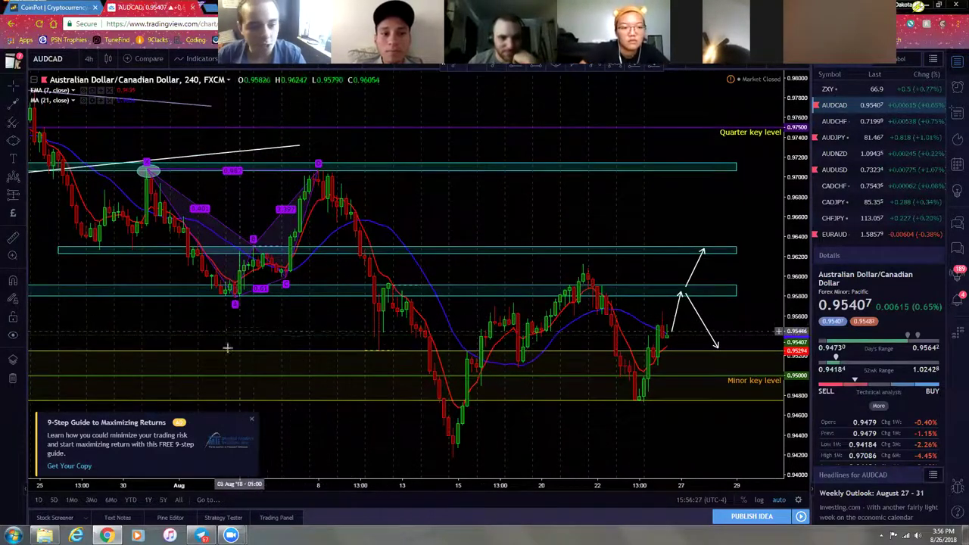
- Switch AUDCAD to the weekly timeframe and examine the long-term rising channel and key levels back to 2012
{"action": "left_click", "coordinate": [89, 58]}
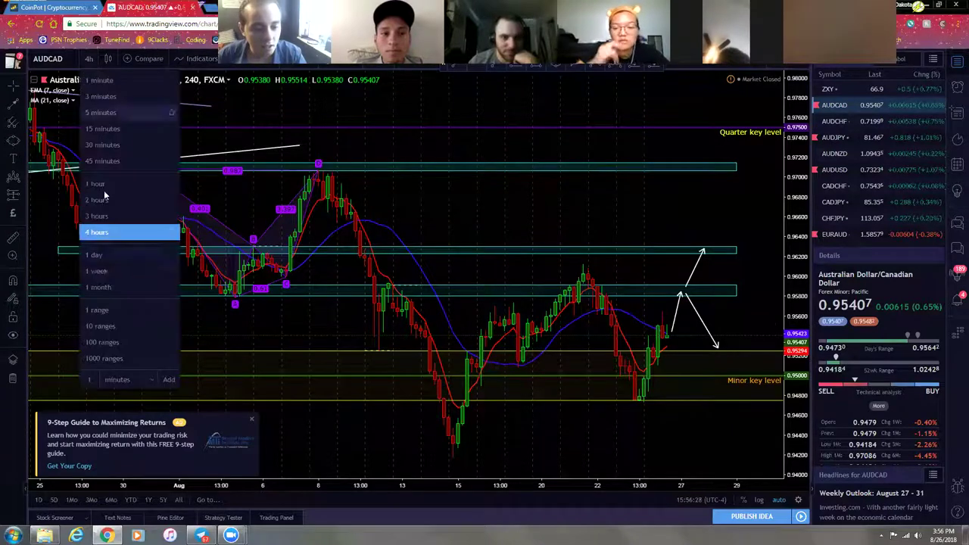
{"action": "left_click", "coordinate": [110, 272]}
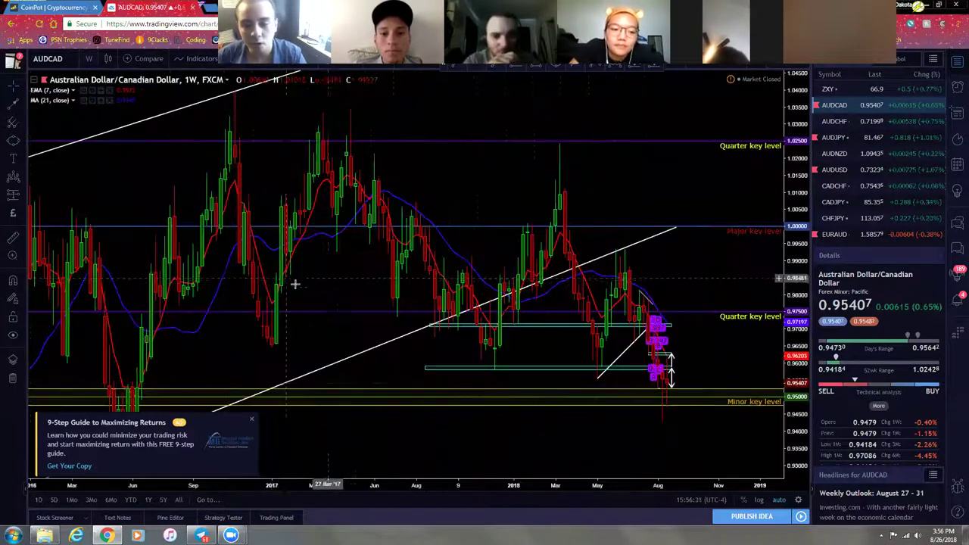
{"action": "scroll", "coordinate": [294, 274], "scroll_direction": "down", "scroll_amount": 3}
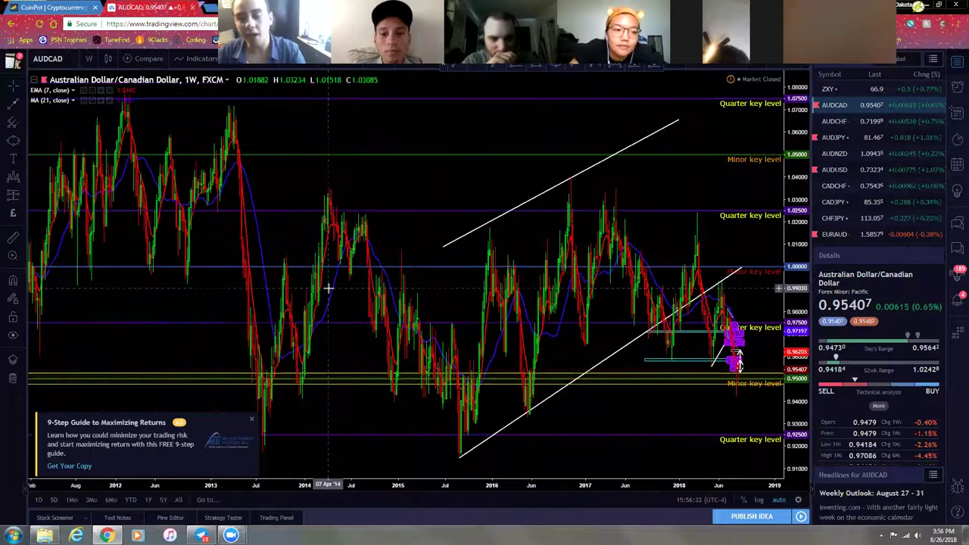
{"action": "scroll", "coordinate": [542, 393], "scroll_direction": "right", "scroll_amount": 3}
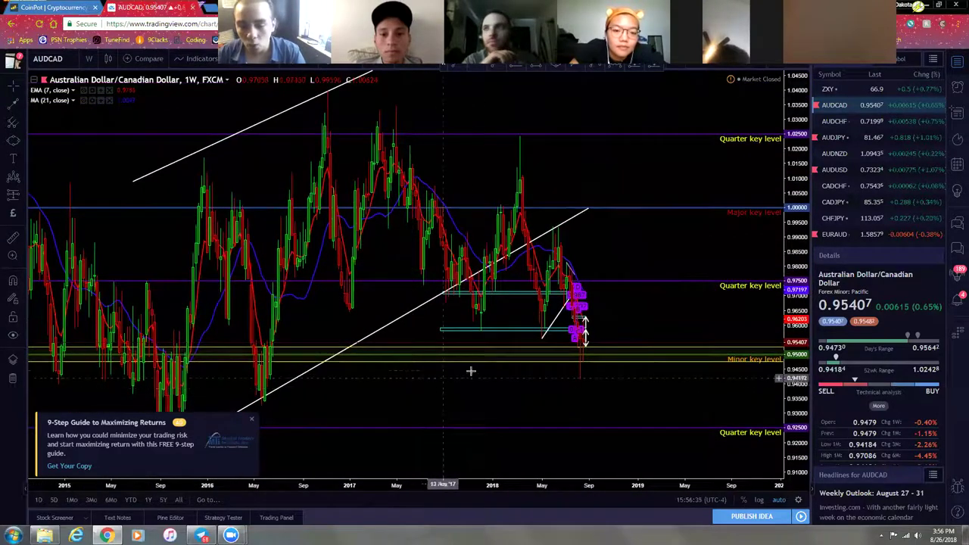
{"action": "scroll", "coordinate": [402, 335], "scroll_direction": "down", "scroll_amount": 2}
{"action": "scroll", "coordinate": [402, 335], "scroll_direction": "up", "scroll_amount": 2}
{"action": "scroll", "coordinate": [454, 337], "scroll_direction": "right", "scroll_amount": 2}
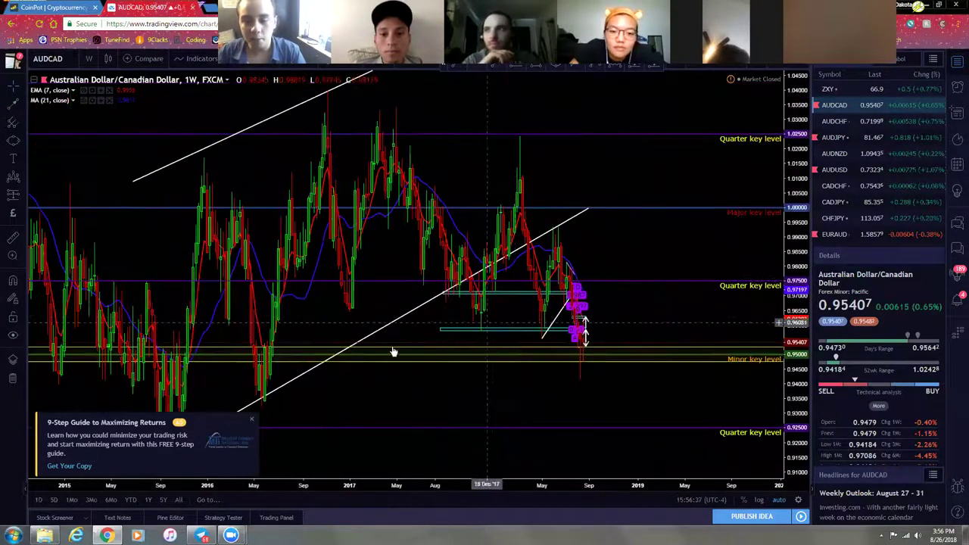
{"action": "scroll", "coordinate": [316, 282], "scroll_direction": "down", "scroll_amount": 2}
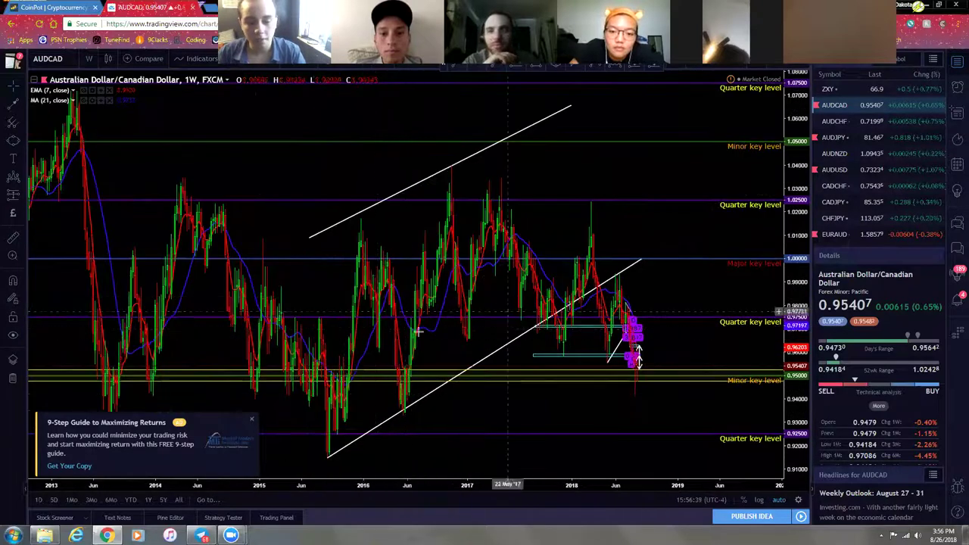
- Switch AUDCAD to the monthly timeframe and inspect the candles from 2013 to 2018 against the channel and key levels
{"action": "left_click", "coordinate": [90, 59]}
{"action": "left_click", "coordinate": [110, 290]}
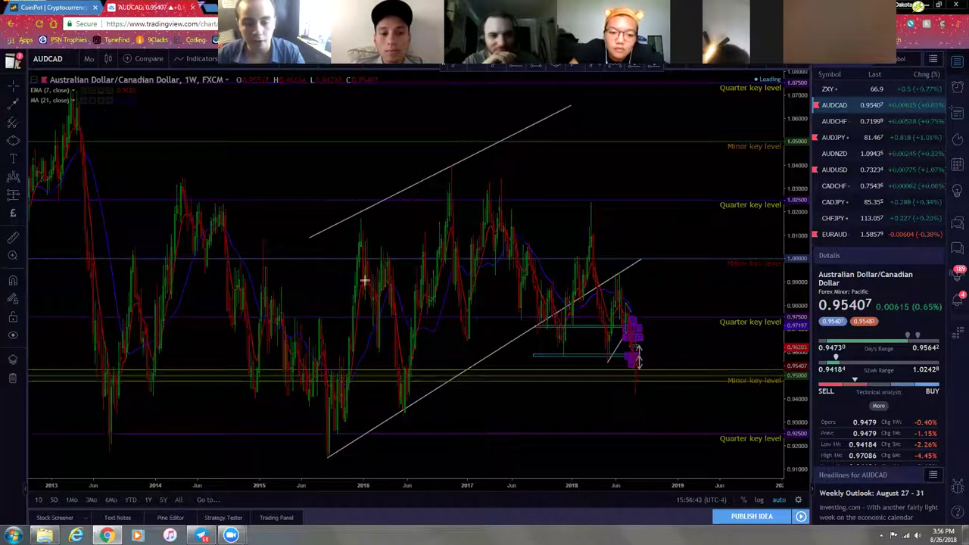
{"action": "scroll", "coordinate": [368, 409], "scroll_direction": "up", "scroll_amount": 4}
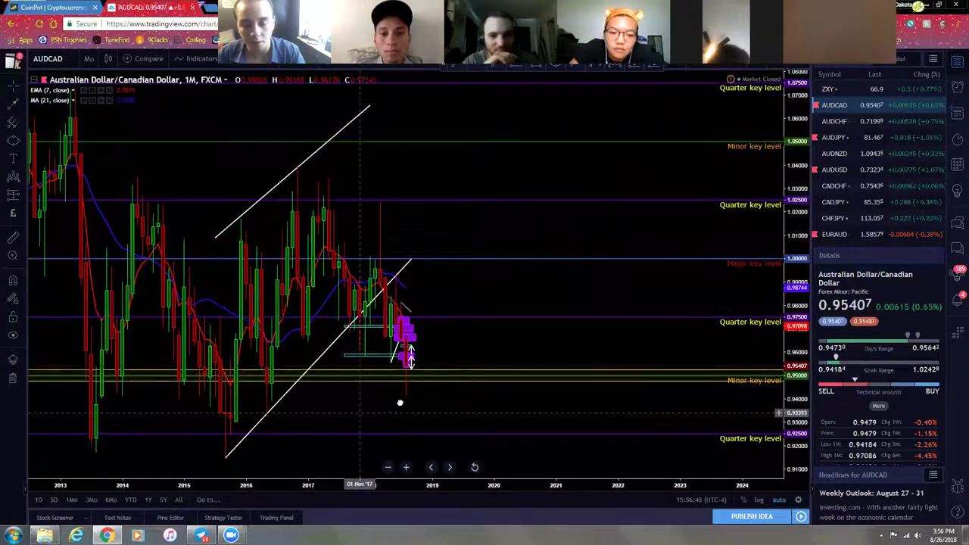
{"action": "scroll", "coordinate": [400, 402], "scroll_direction": "up", "scroll_amount": 3}
{"action": "left_click_drag", "start_coordinate": [400, 402], "coordinate": [653, 392]}
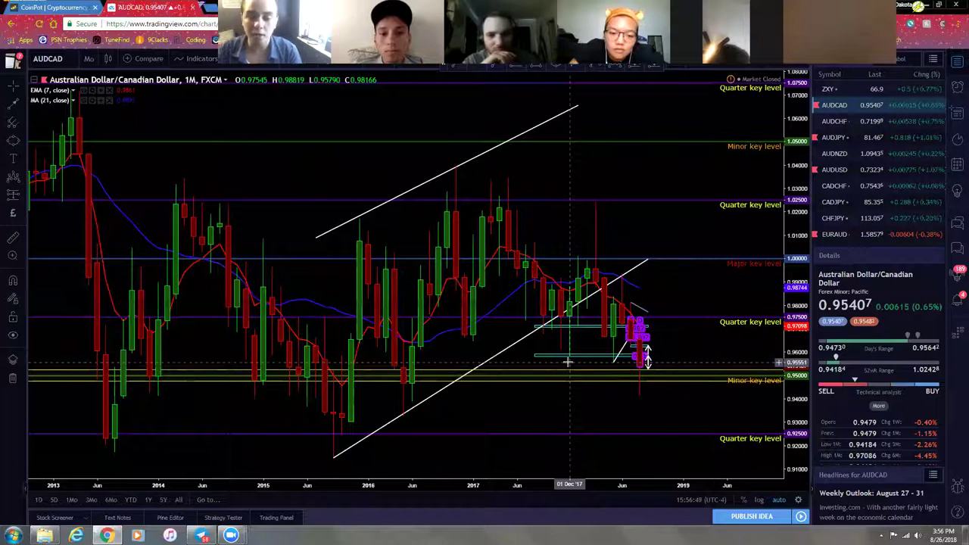
- Return AUDCAD to the weekly timeframe and examine recent candles against the channel's lower trend line and the zone around the 0.95 level
{"action": "left_click", "coordinate": [89, 59]}
{"action": "left_click", "coordinate": [124, 270]}
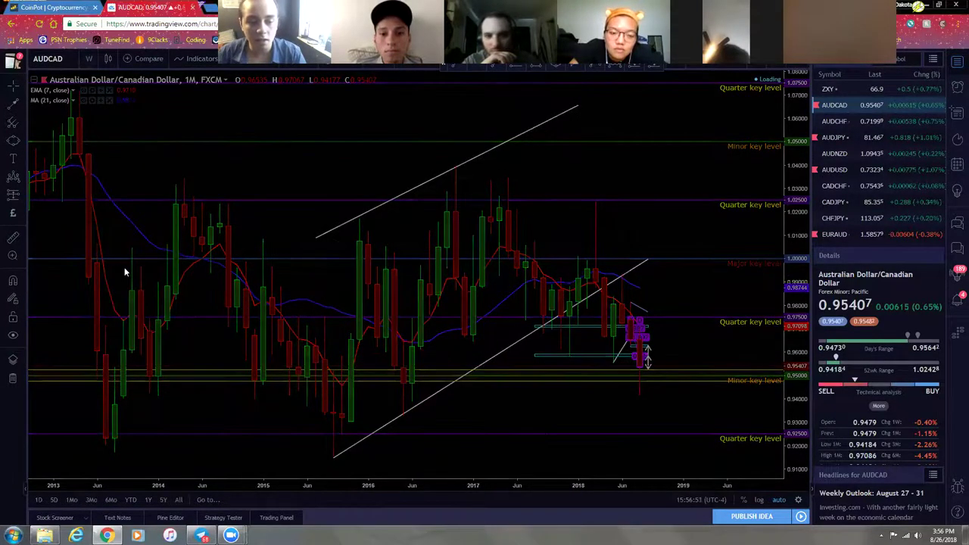
{"action": "scroll", "coordinate": [338, 241], "scroll_direction": "up", "scroll_amount": 5}
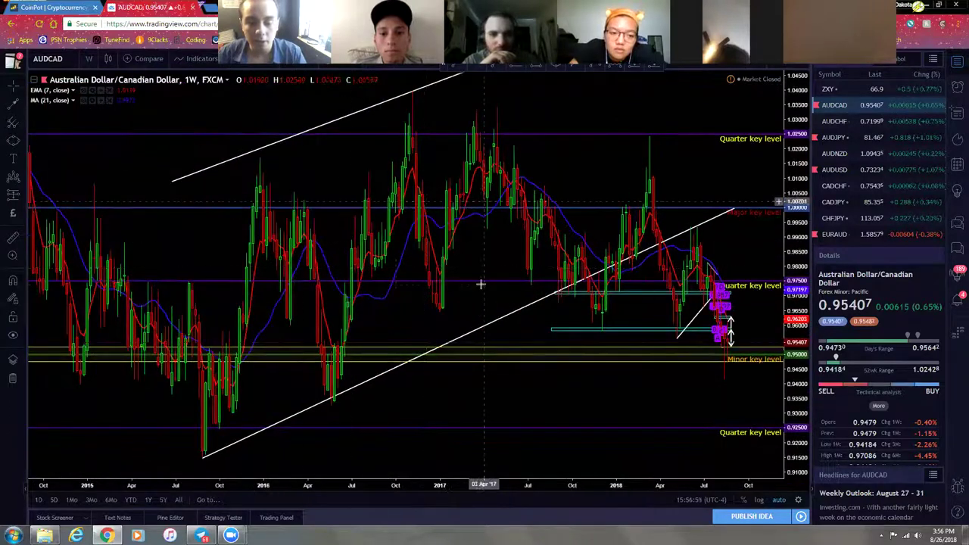
{"action": "scroll", "coordinate": [480, 281], "scroll_direction": "up", "scroll_amount": 2}
{"action": "left_click_drag", "start_coordinate": [431, 391], "coordinate": [389, 389]}
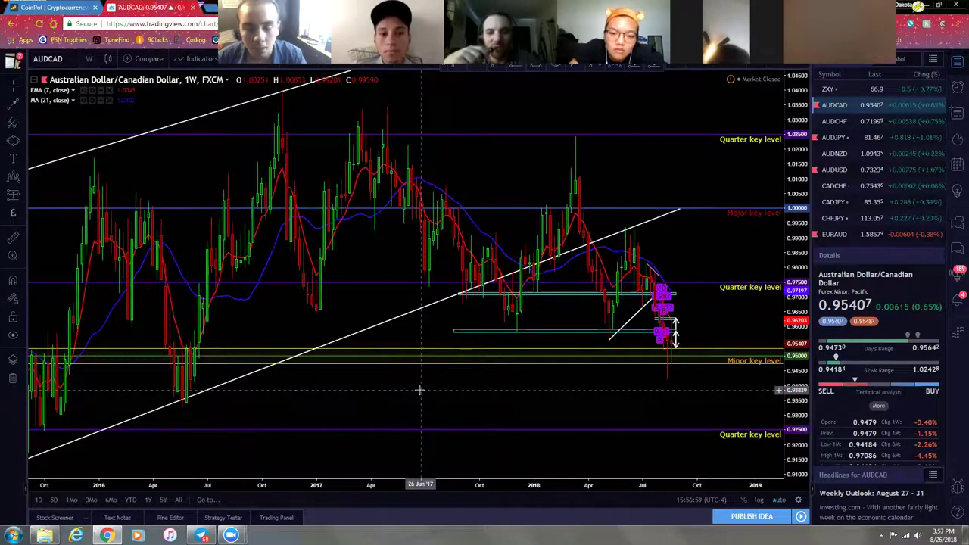
{"action": "scroll", "coordinate": [421, 390], "scroll_direction": "down", "scroll_amount": 3}
{"action": "left_click_drag", "start_coordinate": [422, 407], "coordinate": [368, 414]}
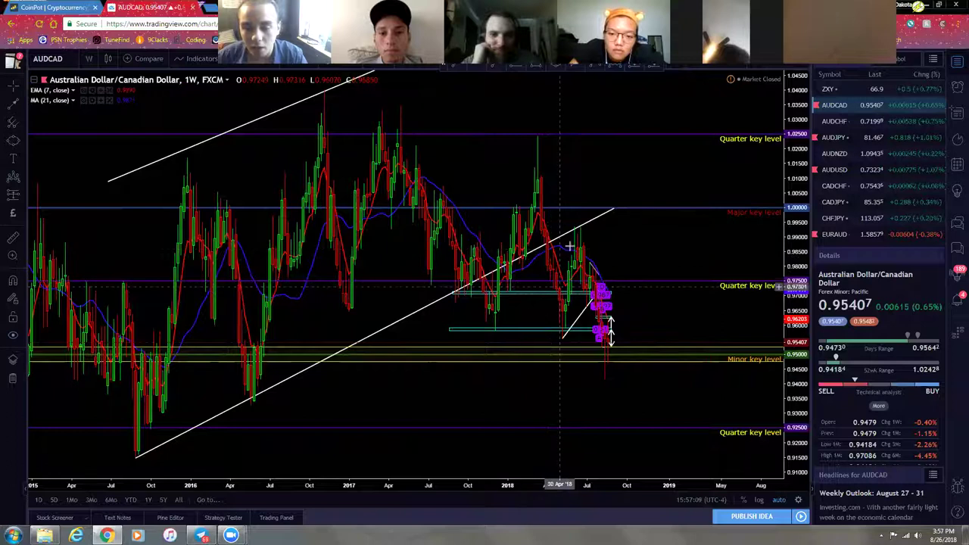
{"action": "scroll", "coordinate": [576, 228], "scroll_direction": "up", "scroll_amount": 2}
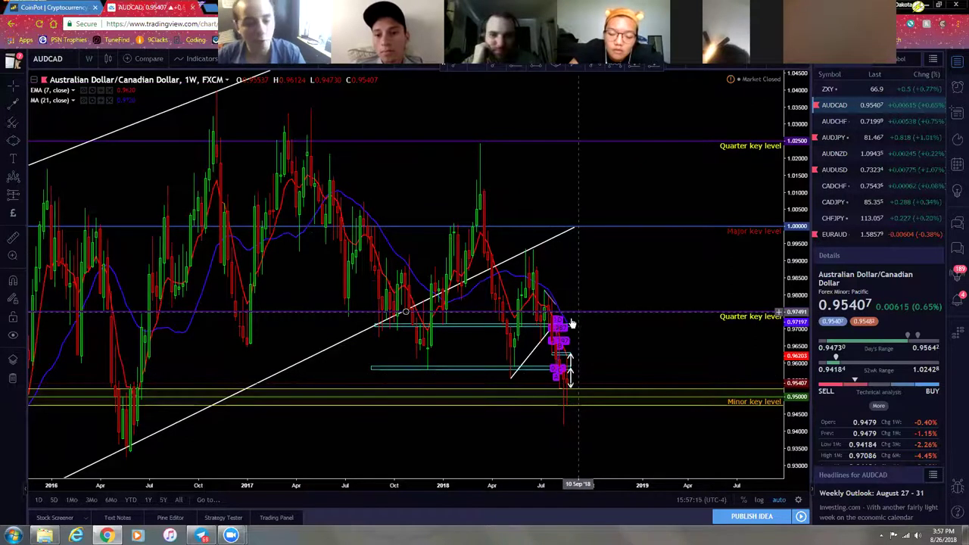
{"action": "scroll", "coordinate": [595, 327], "scroll_direction": "down", "scroll_amount": 4}
{"action": "left_click_drag", "start_coordinate": [563, 404], "coordinate": [410, 405]}
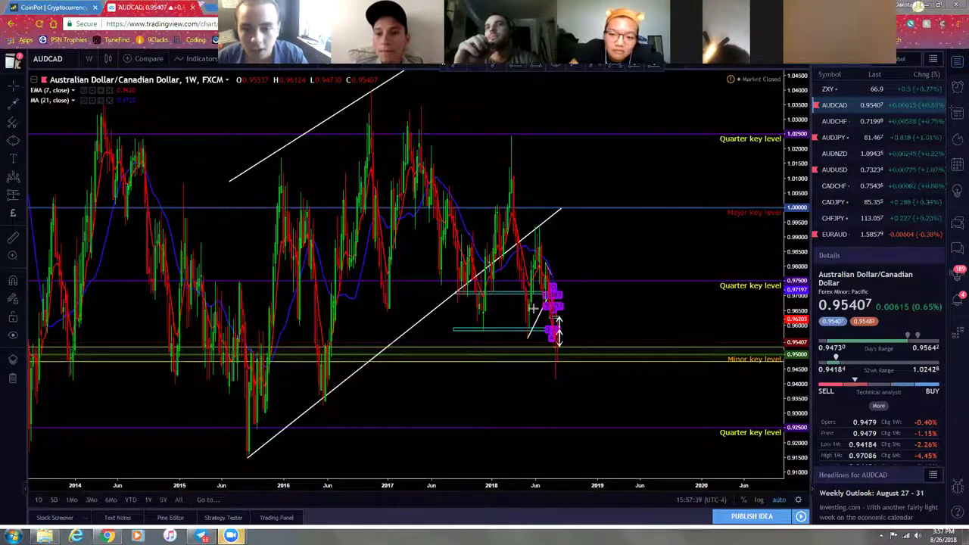
- Switch to Telegram, open the Baby Pips group chat and show its group information
{"action": "left_click", "coordinate": [201, 536]}
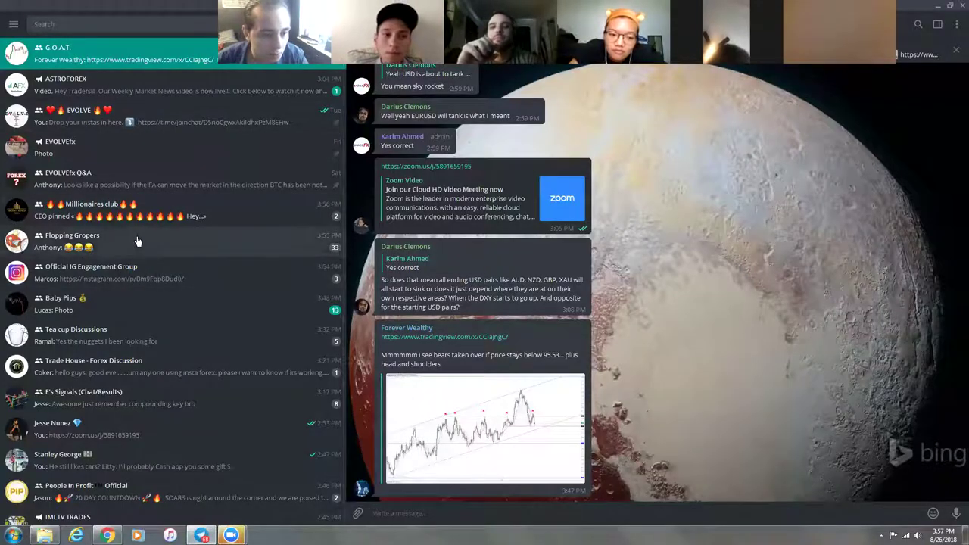
{"action": "left_click", "coordinate": [121, 302]}
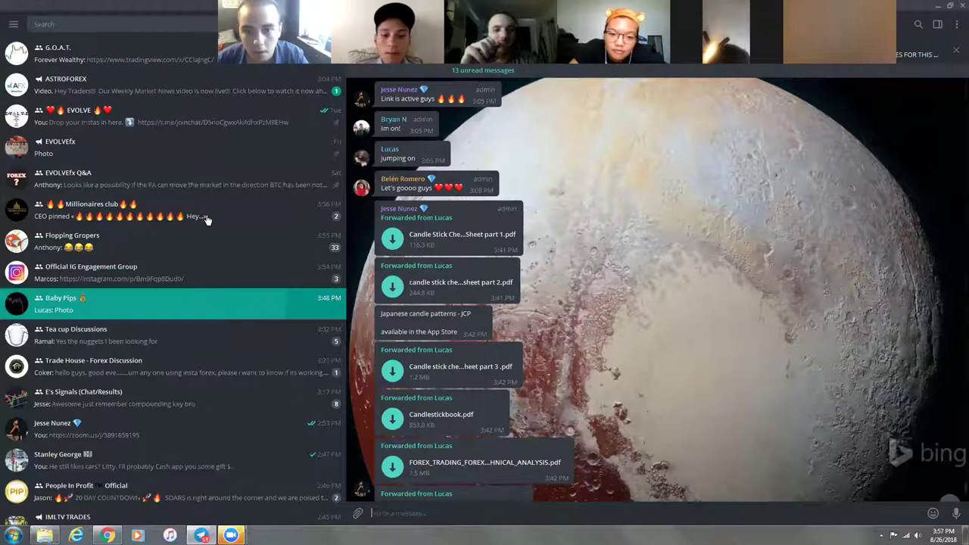
{"action": "left_click", "coordinate": [938, 24]}
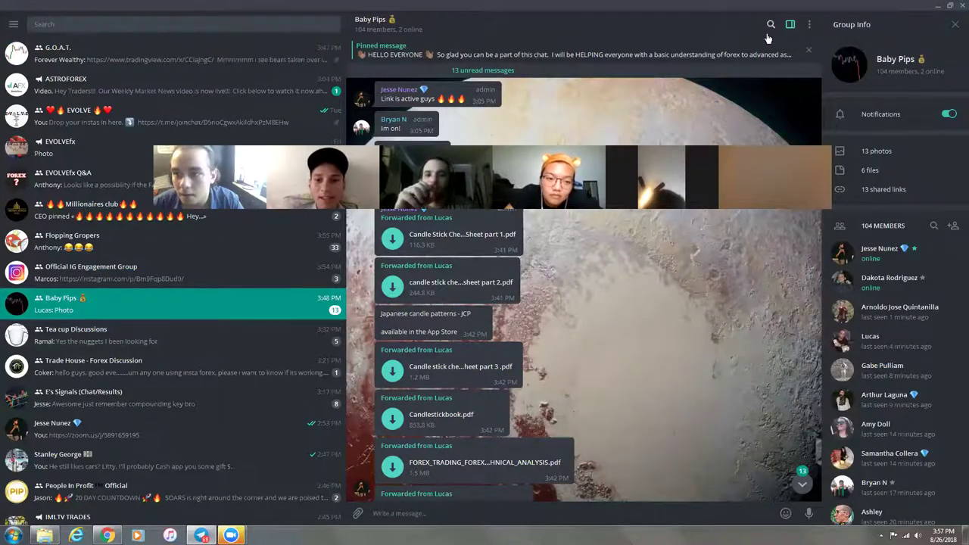
{"action": "left_click", "coordinate": [686, 23]}
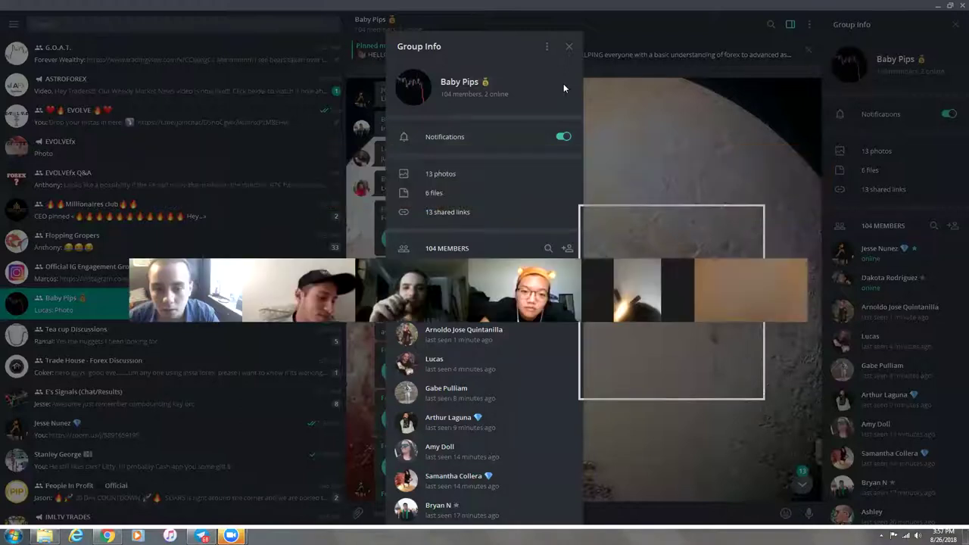
- Browse the contacts available to add to the Baby Pips group, then leave the member list and group information without inviting anyone
{"action": "left_click", "coordinate": [567, 249]}
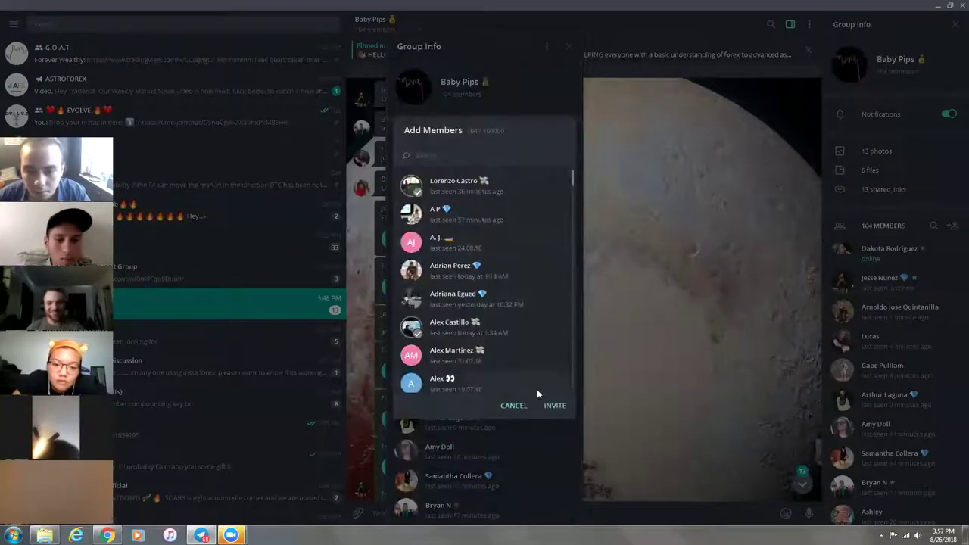
{"action": "scroll", "coordinate": [544, 324], "scroll_direction": "down", "scroll_amount": 4}
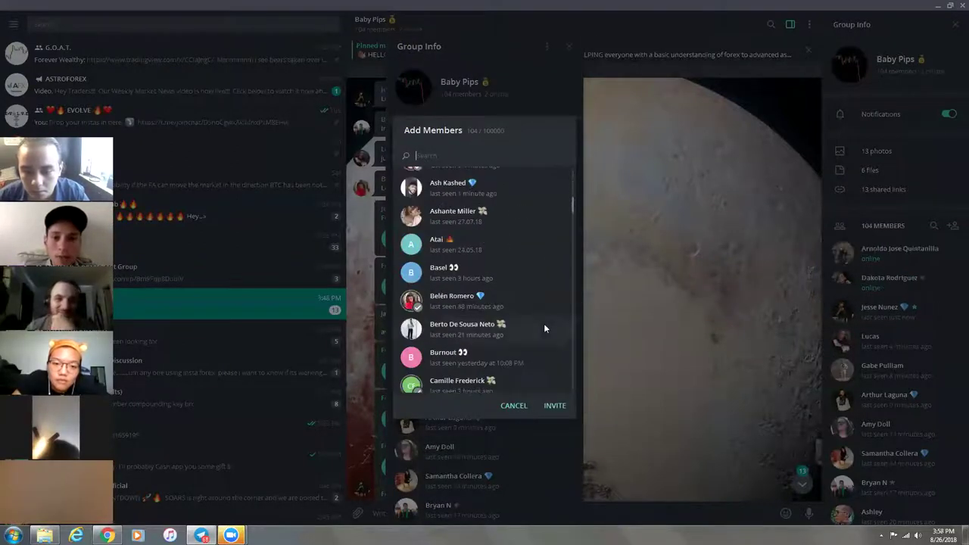
{"action": "scroll", "coordinate": [503, 293], "scroll_direction": "up", "scroll_amount": 5}
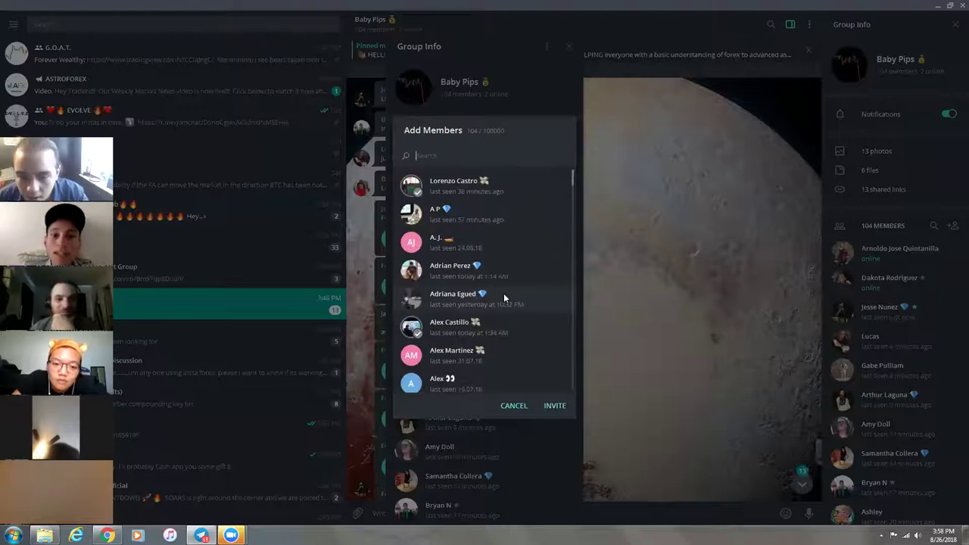
{"action": "scroll", "coordinate": [481, 326], "scroll_direction": "down", "scroll_amount": 3}
{"action": "left_click", "coordinate": [514, 405]}
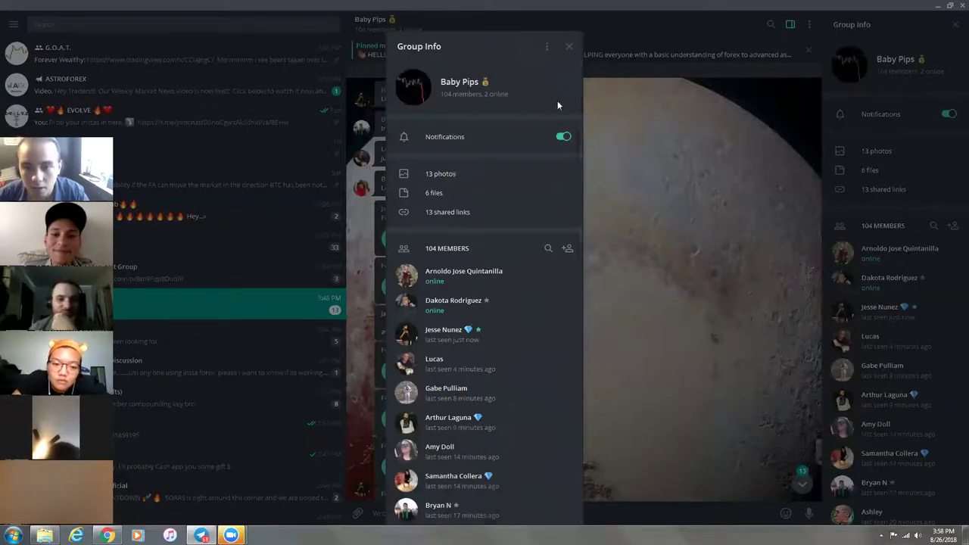
{"action": "left_click", "coordinate": [568, 47]}
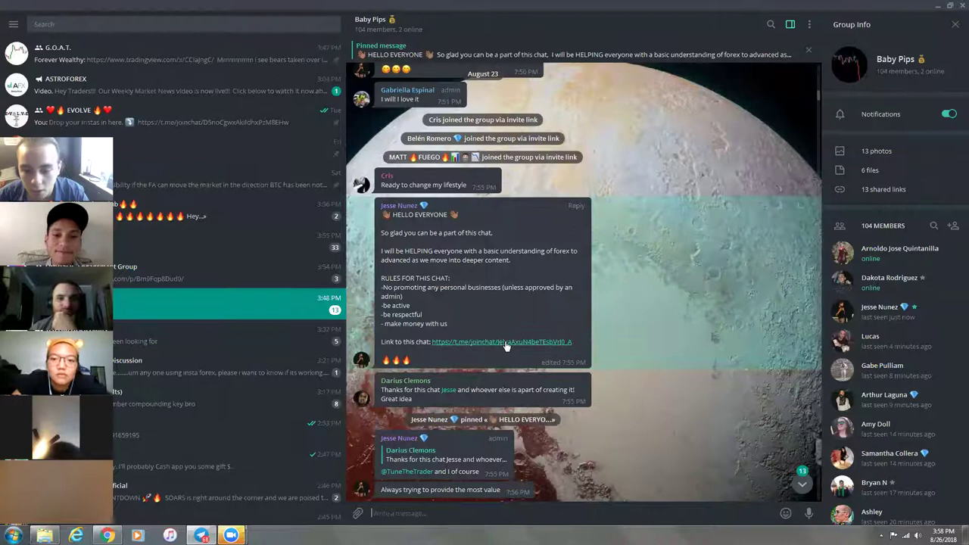
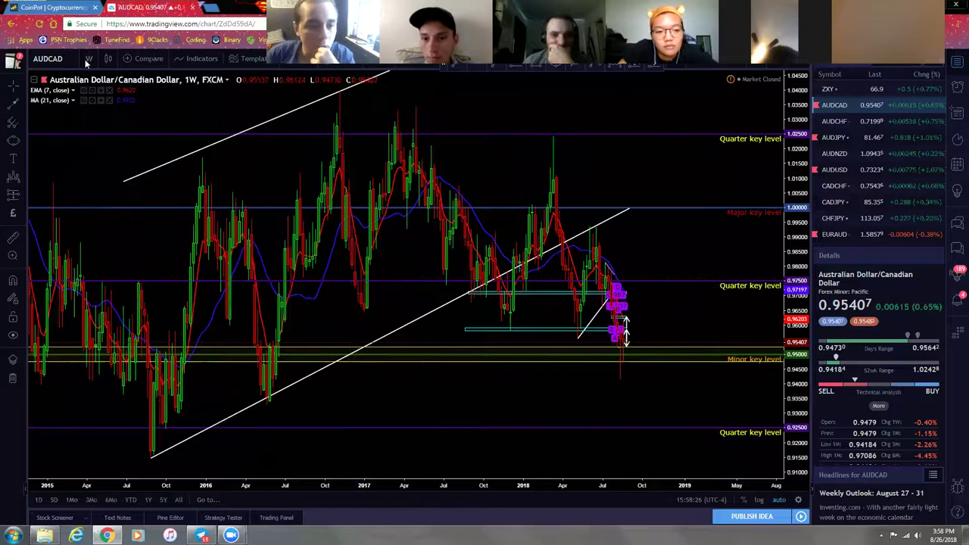
- Set AUDCAD to the daily timeframe and examine price action from late 2017 to August 2018
{"action": "left_click", "coordinate": [107, 257]}
{"action": "scroll", "coordinate": [262, 308], "scroll_direction": "down", "scroll_amount": 6}
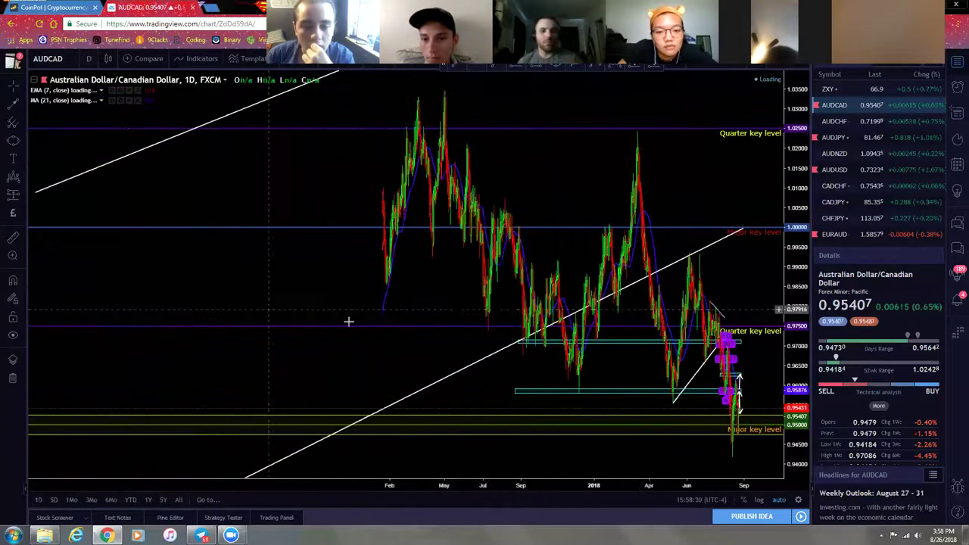
{"action": "scroll", "coordinate": [348, 321], "scroll_direction": "down", "scroll_amount": 5}
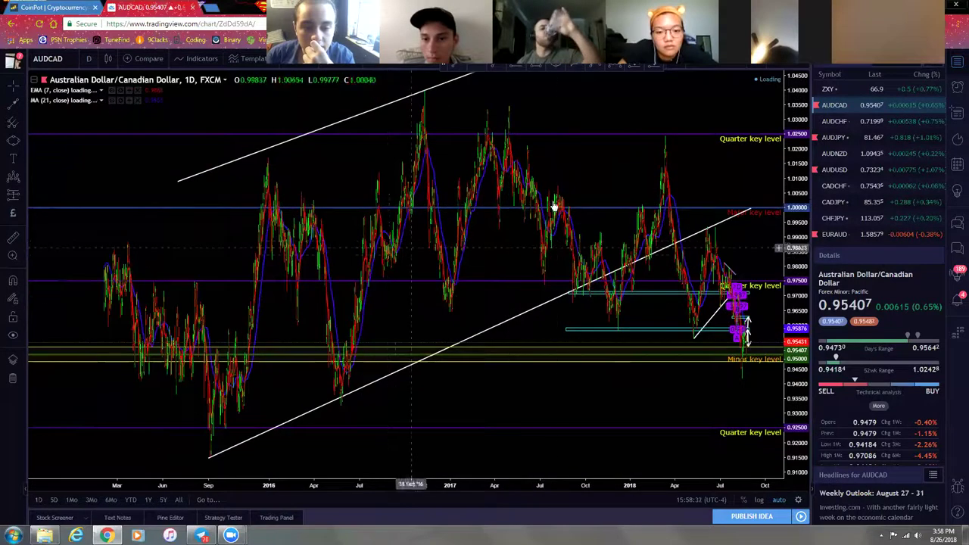
{"action": "scroll", "coordinate": [598, 258], "scroll_direction": "up", "scroll_amount": 5}
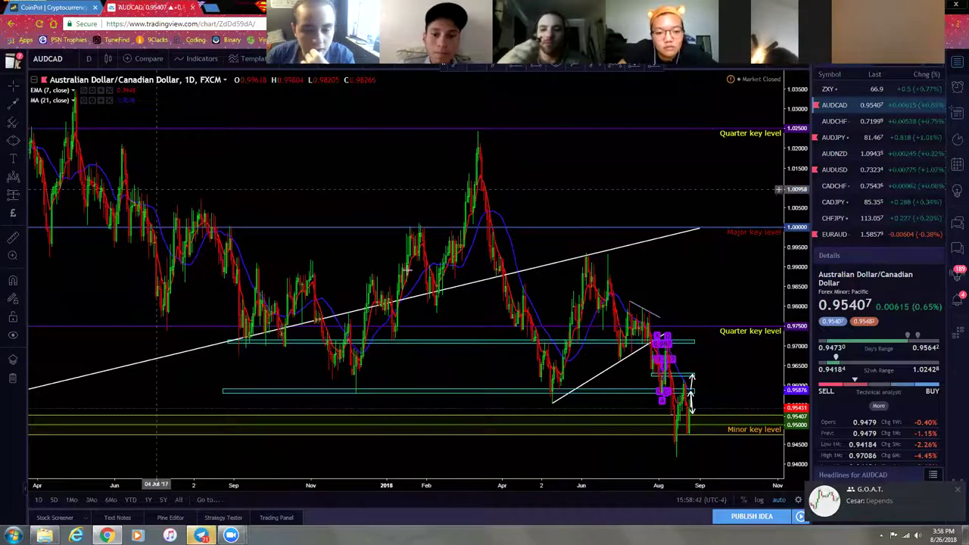
{"action": "scroll", "coordinate": [159, 273], "scroll_direction": "up", "scroll_amount": 3}
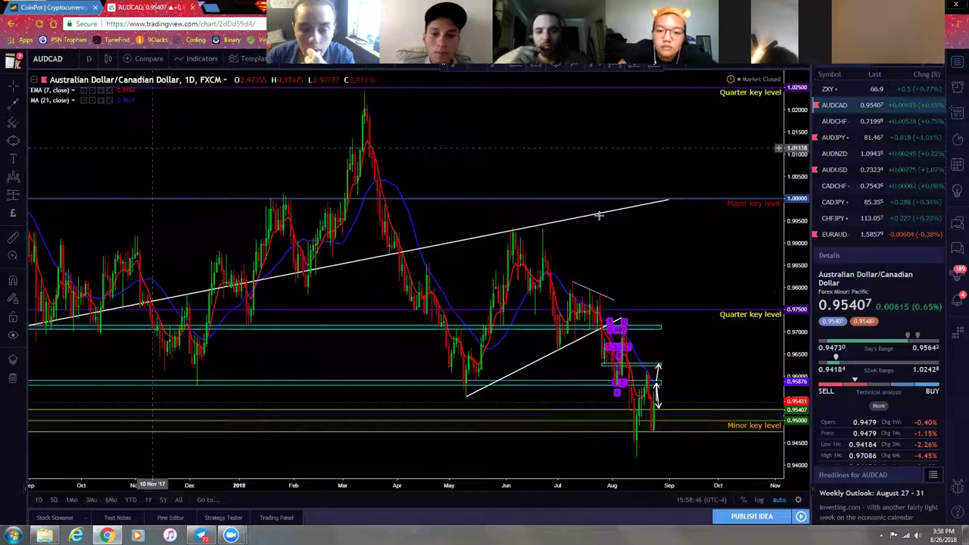
- Draw a nearly flat rectangle just below the two June highs at about 0.991, from 30 May to 5 July 2018
{"action": "left_click", "coordinate": [514, 232]}
{"action": "left_click", "coordinate": [502, 237]}
{"action": "left_click", "coordinate": [566, 236]}
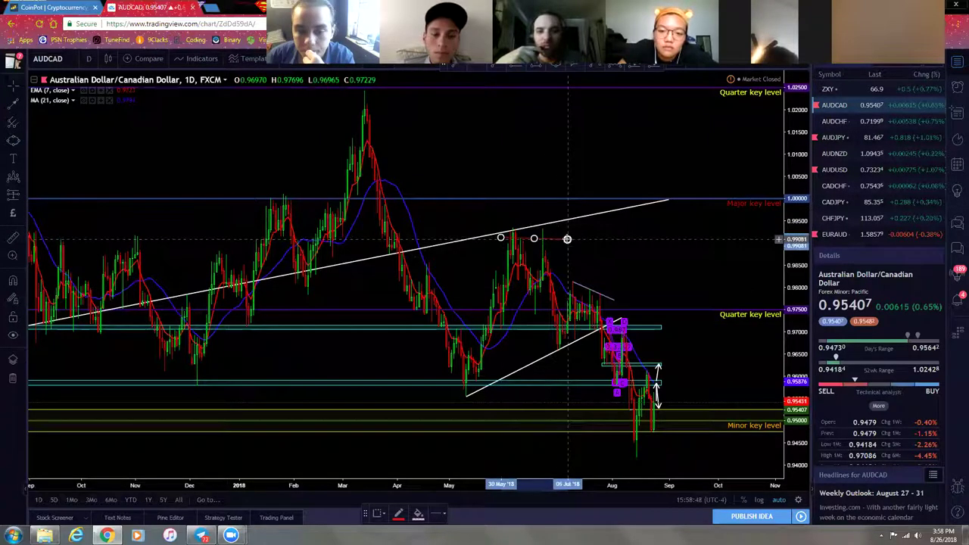
- Complete a red shaded ellipse enclosing the two June highs, reaching above and below the 0.990 level
{"action": "left_click", "coordinate": [534, 205]}
{"action": "left_click", "coordinate": [620, 251]}
{"action": "scroll", "coordinate": [686, 264], "scroll_direction": "up", "scroll_amount": 5}
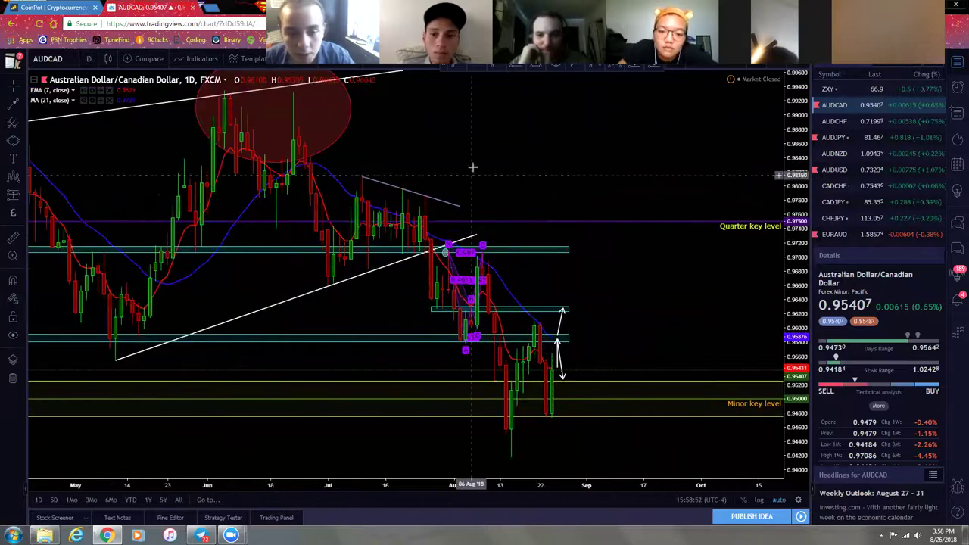
{"action": "left_click_drag", "start_coordinate": [472, 166], "coordinate": [584, 219]}
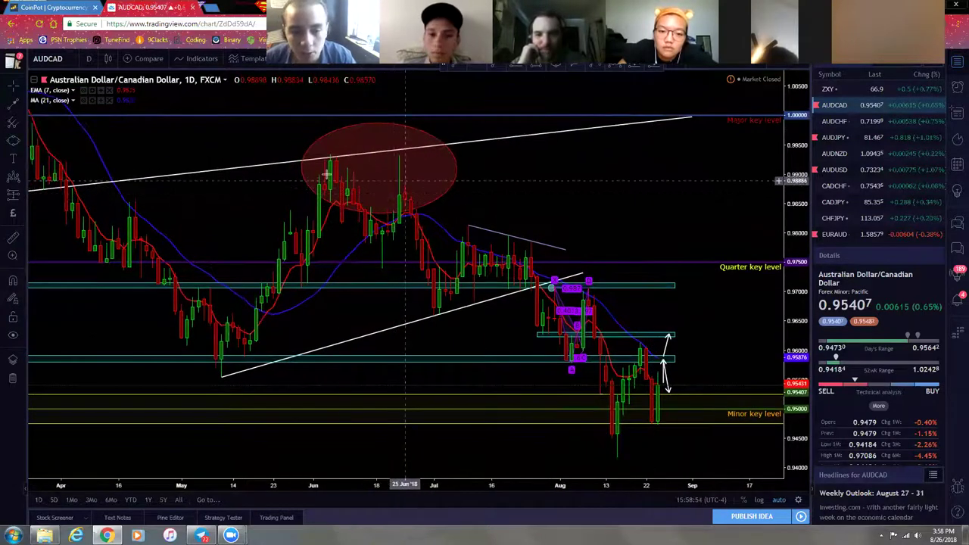
{"action": "left_click", "coordinate": [391, 184]}
{"action": "left_click", "coordinate": [350, 232]}
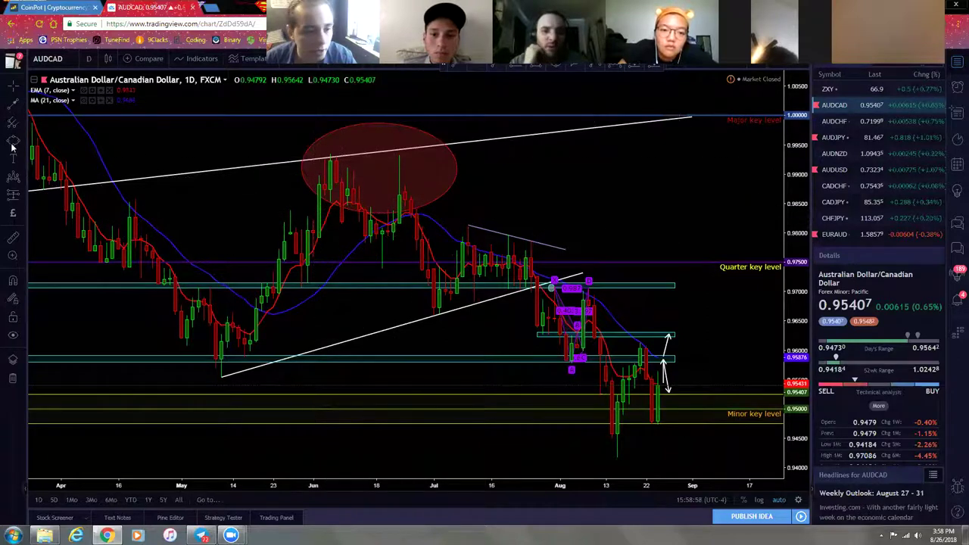
- Draw an arrow up into the first June high from 30 May to 7 June, and another down from 11 June to the 0.975 level
{"action": "left_click", "coordinate": [17, 112]}
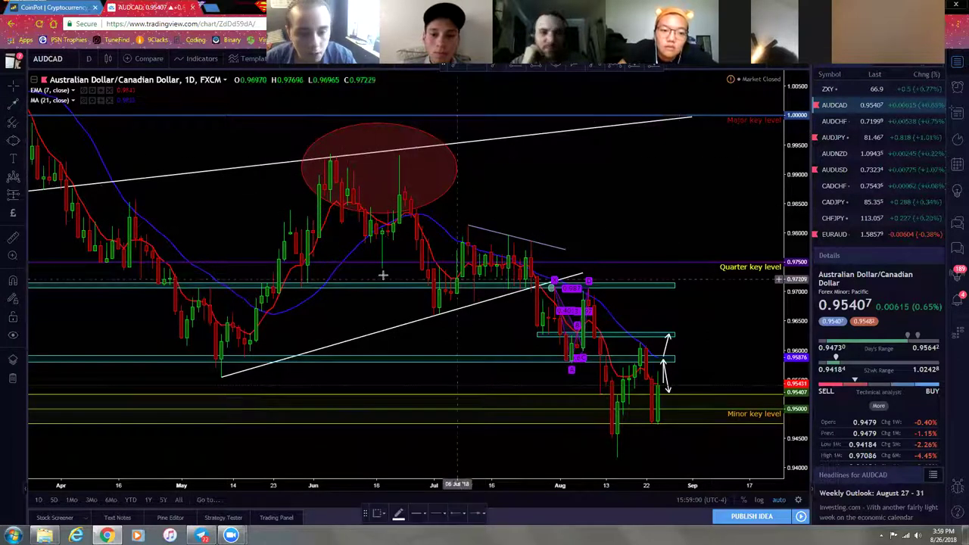
{"action": "left_click", "coordinate": [301, 258]}
{"action": "left_click", "coordinate": [326, 174]}
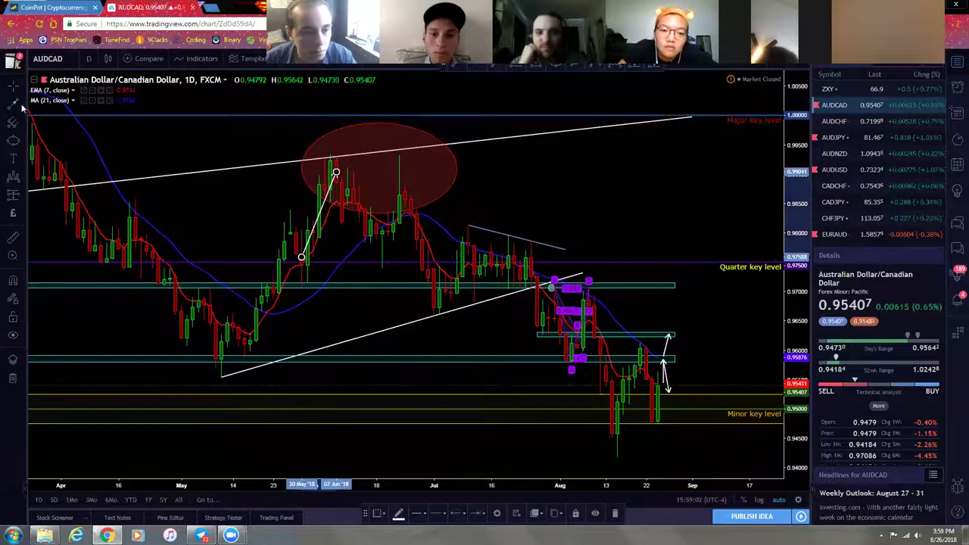
{"action": "left_click", "coordinate": [347, 178]}
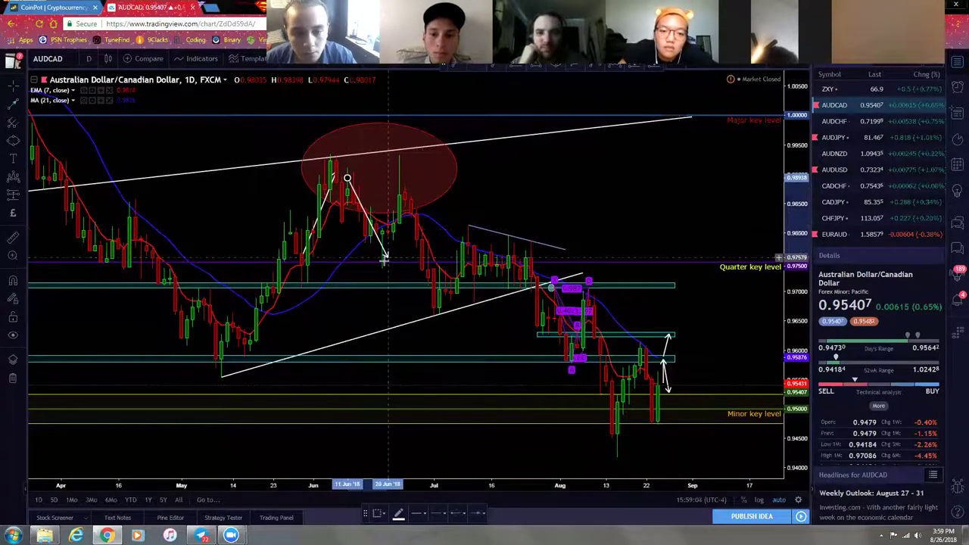
{"action": "left_click", "coordinate": [382, 261]}
- Draw an arrow from the mid-June low up to the second June high, and another down to about 0.975 in early July
{"action": "left_click", "coordinate": [27, 107]}
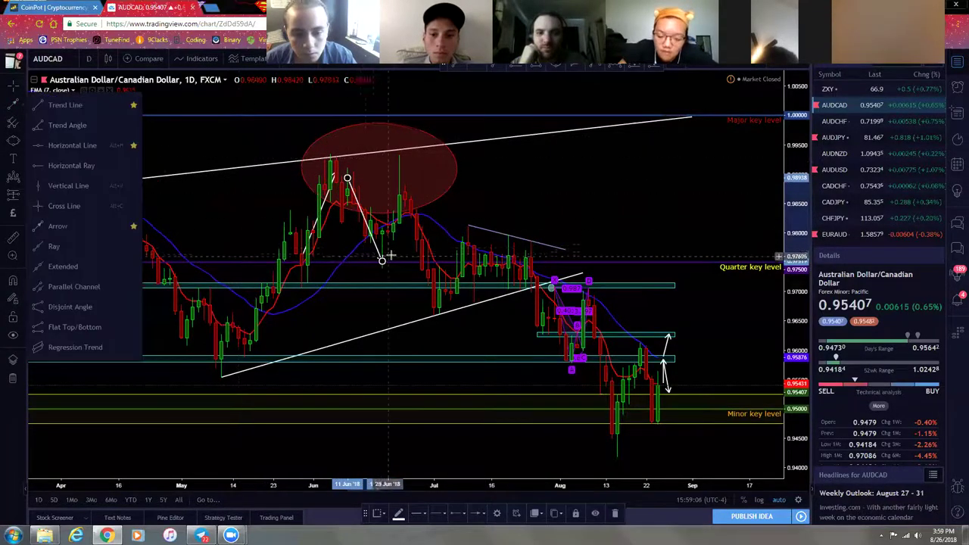
{"action": "left_click", "coordinate": [60, 222]}
{"action": "left_click", "coordinate": [387, 258]}
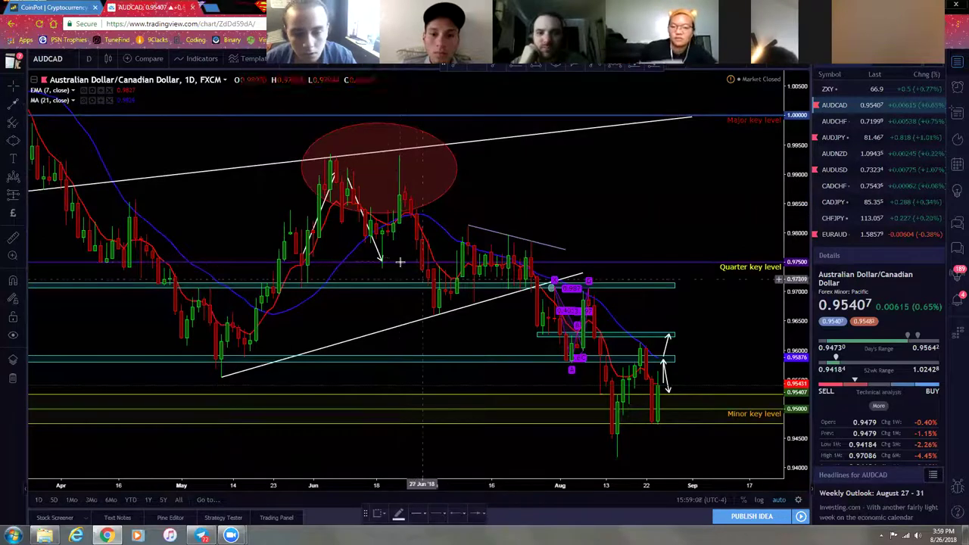
{"action": "left_click", "coordinate": [399, 176]}
{"action": "left_click", "coordinate": [523, 173]}
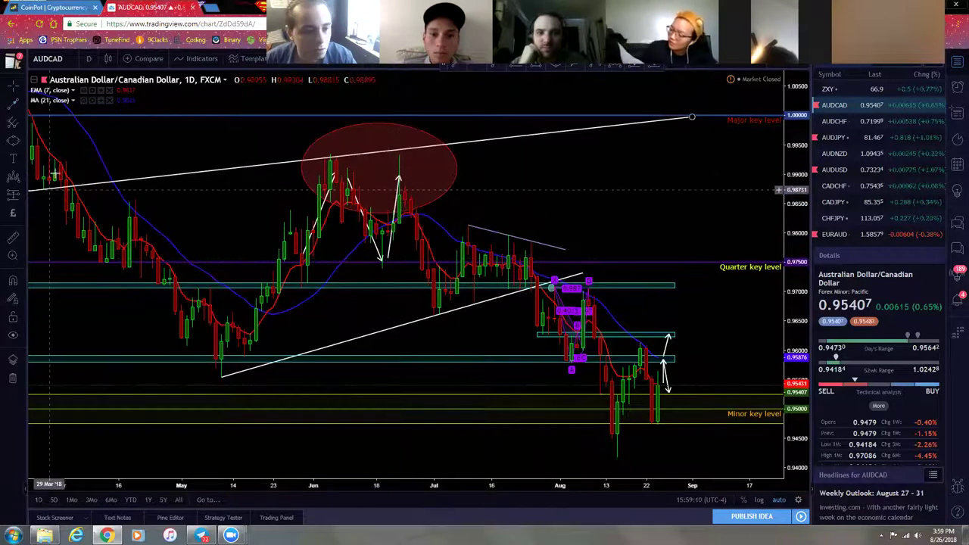
{"action": "left_click", "coordinate": [404, 177]}
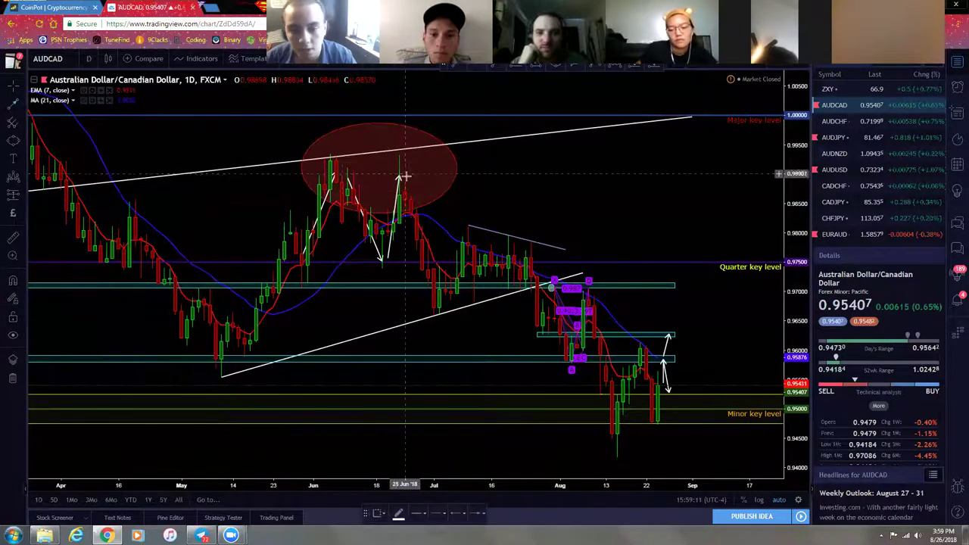
{"action": "left_click", "coordinate": [445, 263]}
{"action": "left_click", "coordinate": [522, 174]}
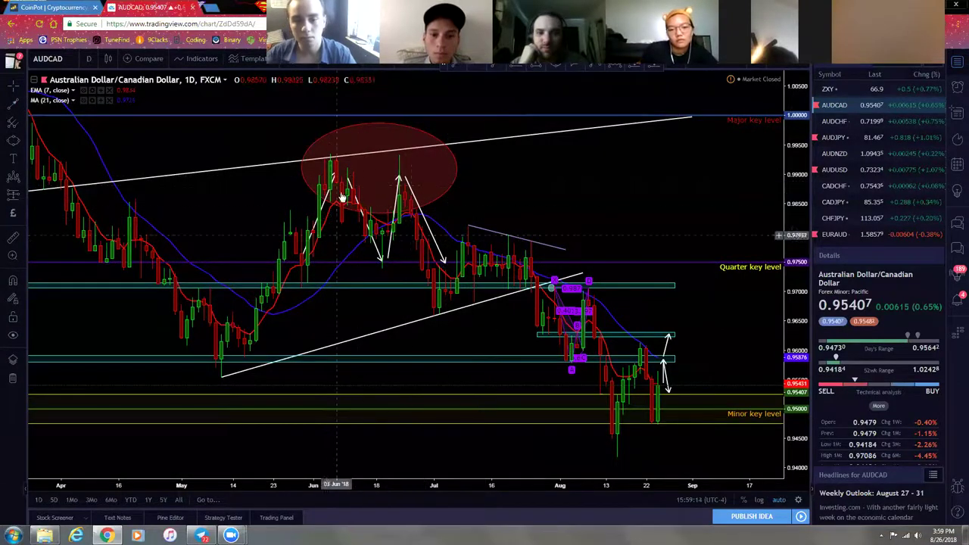
- Delete the four arrows tracing the June double top and the red ellipse around its highs
{"action": "left_click", "coordinate": [426, 224]}
{"action": "mouse_move", "coordinate": [426, 224]}
{"action": "left_mouse_down"}
{"action": "mouse_move", "coordinate": [378, 254]}
{"action": "mouse_move", "coordinate": [321, 216]}
{"action": "left_mouse_up"}
{"action": "key", "text": "Delete"}
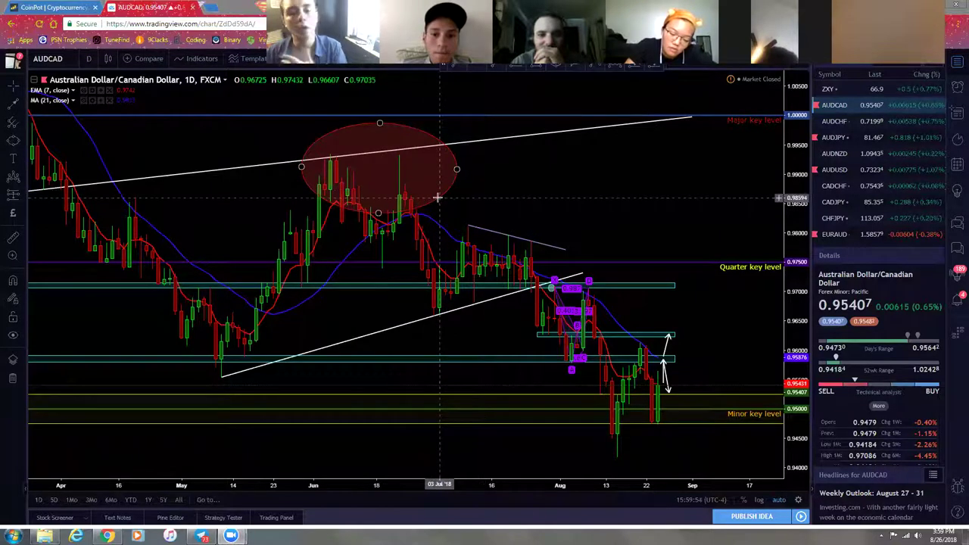
{"action": "key", "text": "Delete"}
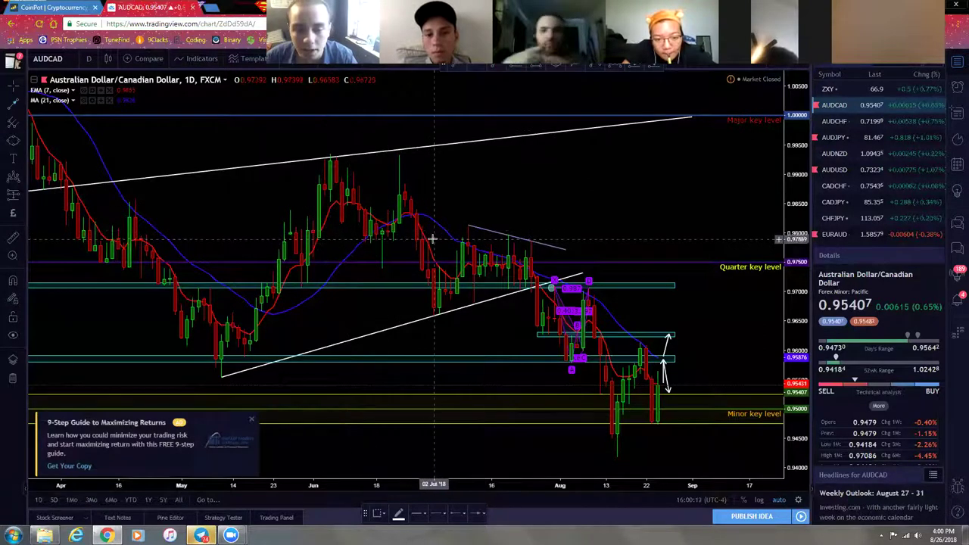
- Draw a downward arrow from 2 to 24 July and a level trend line at about 0.9786 from 1 June to early July
{"action": "left_click_drag", "start_coordinate": [433, 239], "coordinate": [525, 357]}
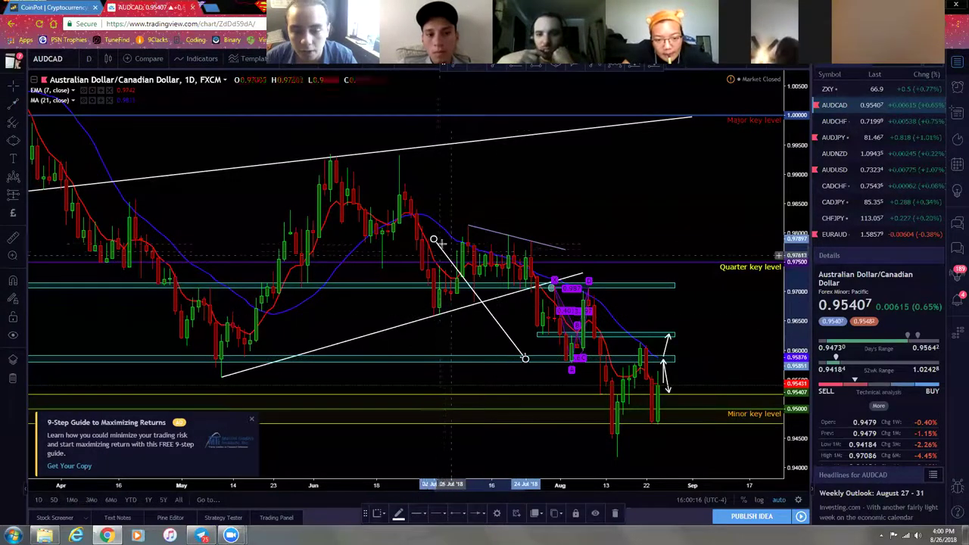
{"action": "left_click", "coordinate": [22, 107]}
{"action": "left_click", "coordinate": [61, 108]}
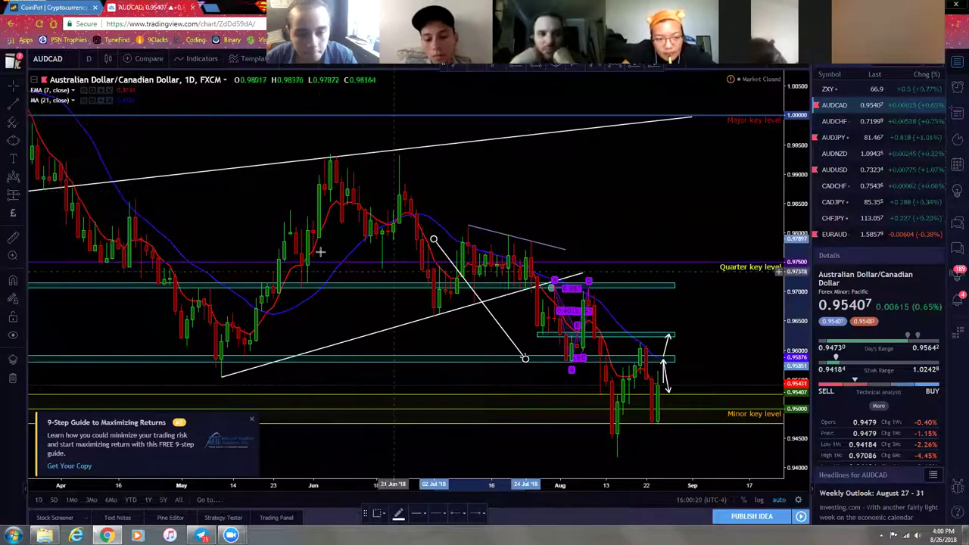
{"action": "left_click", "coordinate": [313, 240]}
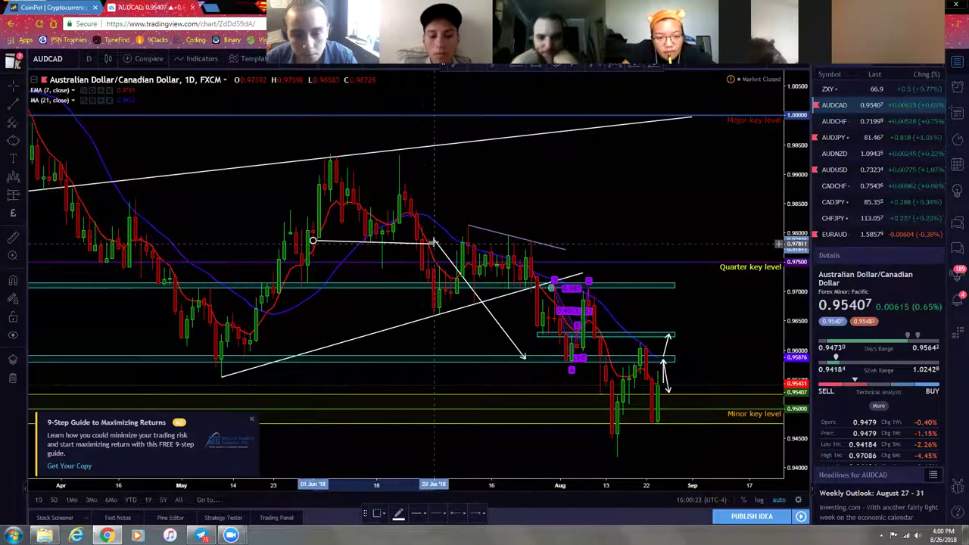
{"action": "left_click", "coordinate": [439, 225]}
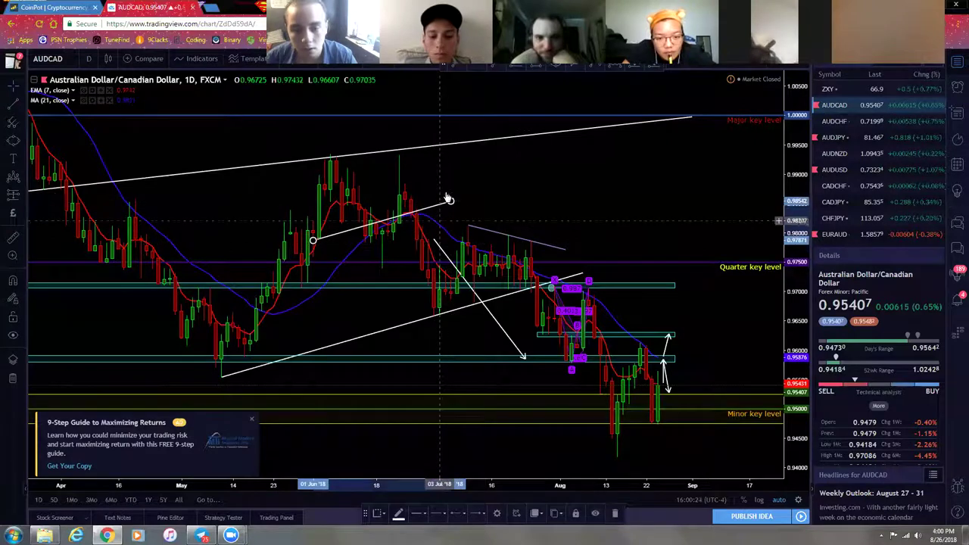
{"action": "left_click_drag", "start_coordinate": [439, 225], "coordinate": [458, 241]}
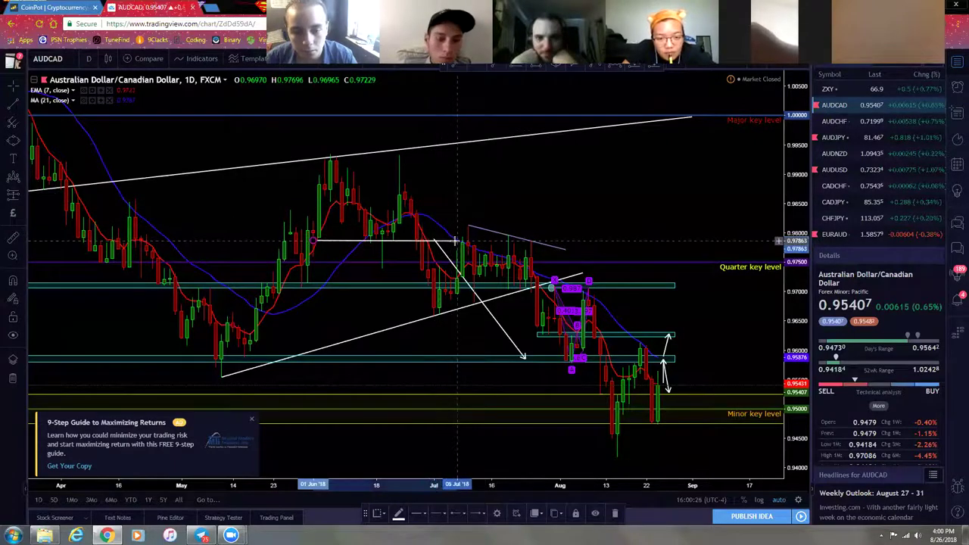
{"action": "left_click", "coordinate": [408, 245]}
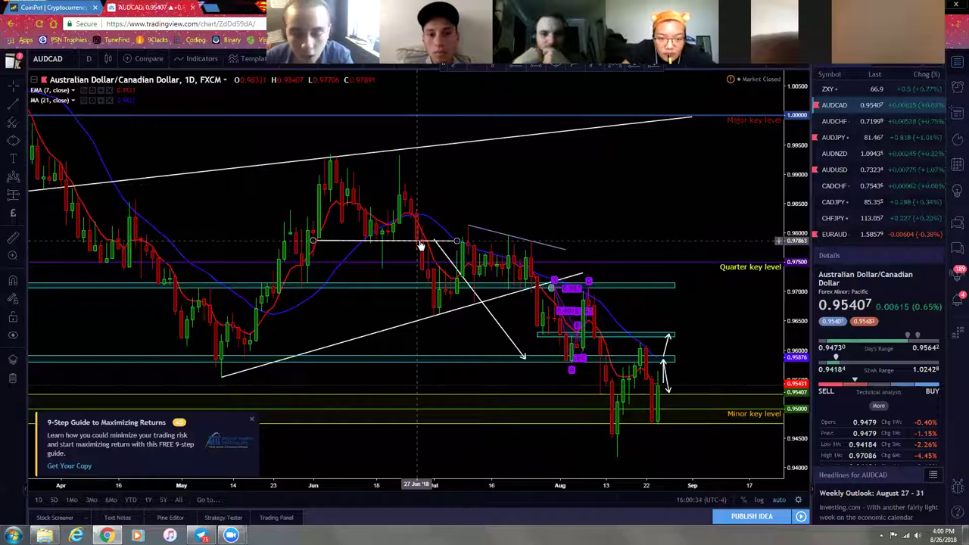
- Delete the level trend line below the June highs and the long downward July arrow
{"action": "left_click", "coordinate": [421, 245]}
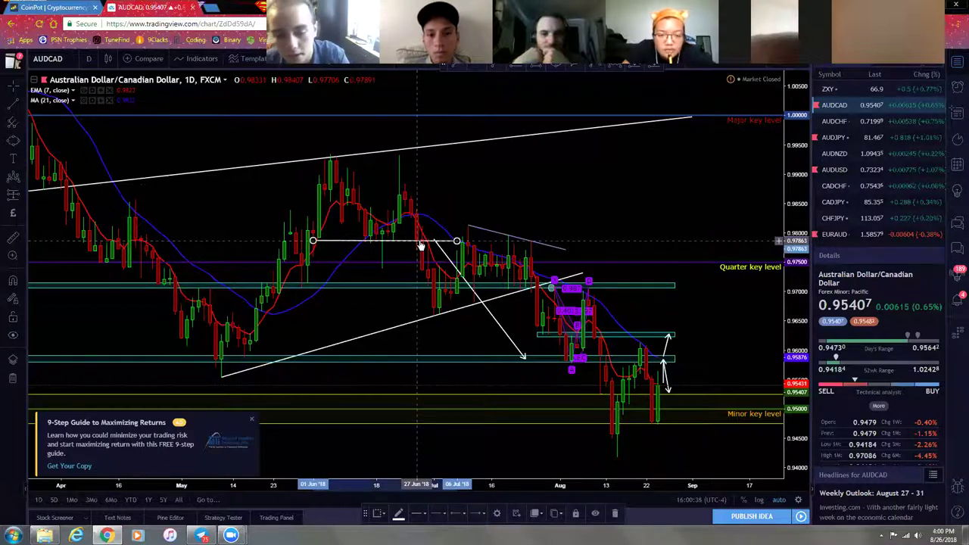
{"action": "key", "text": "Delete"}
{"action": "left_click", "coordinate": [505, 334]}
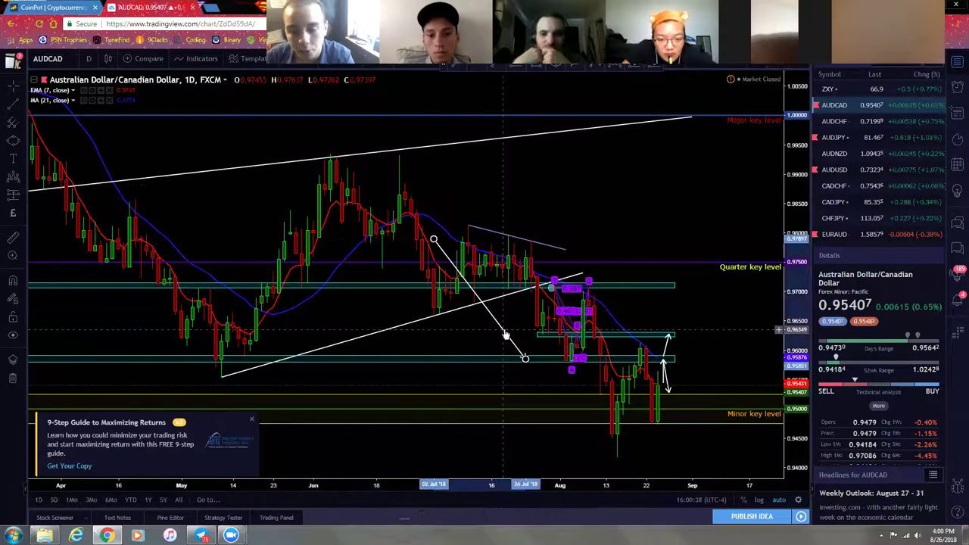
{"action": "key", "text": "Delete"}
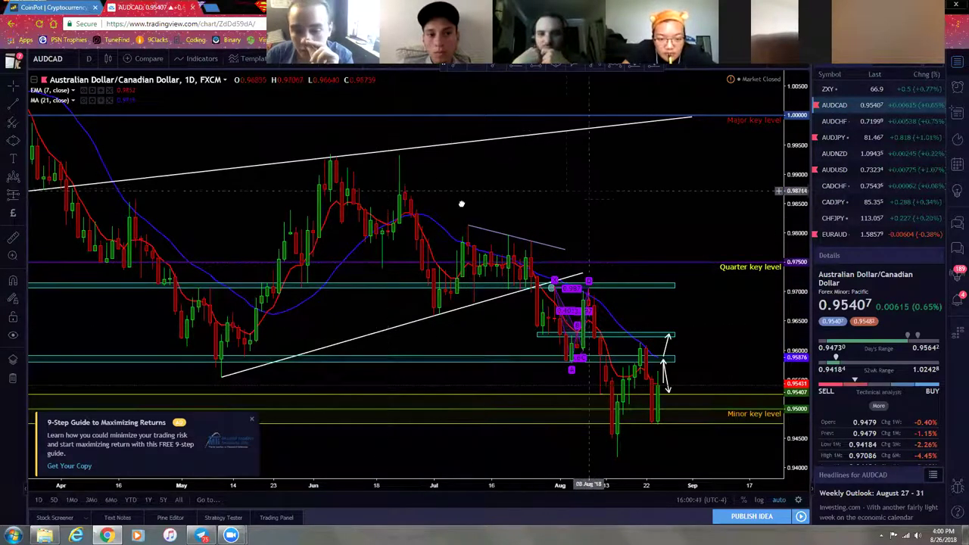
- Set the AUDCAD chart to the 4-hour timeframe
{"action": "left_click_drag", "start_coordinate": [460, 205], "coordinate": [68, 166]}
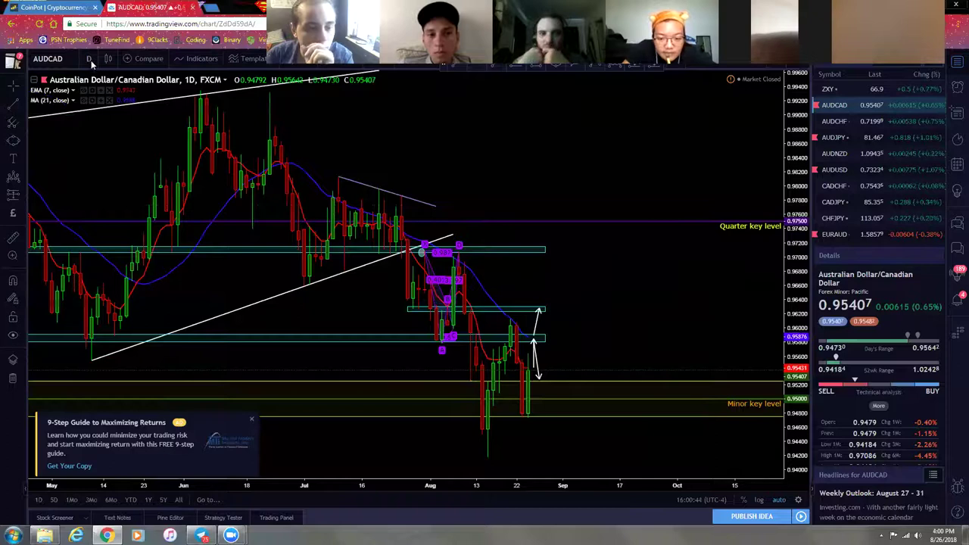
{"action": "scroll", "coordinate": [611, 262], "scroll_direction": "down", "scroll_amount": 5}
{"action": "scroll", "coordinate": [611, 263], "scroll_direction": "up", "scroll_amount": 5}
{"action": "scroll", "coordinate": [345, 314], "scroll_direction": "up", "scroll_amount": 3}
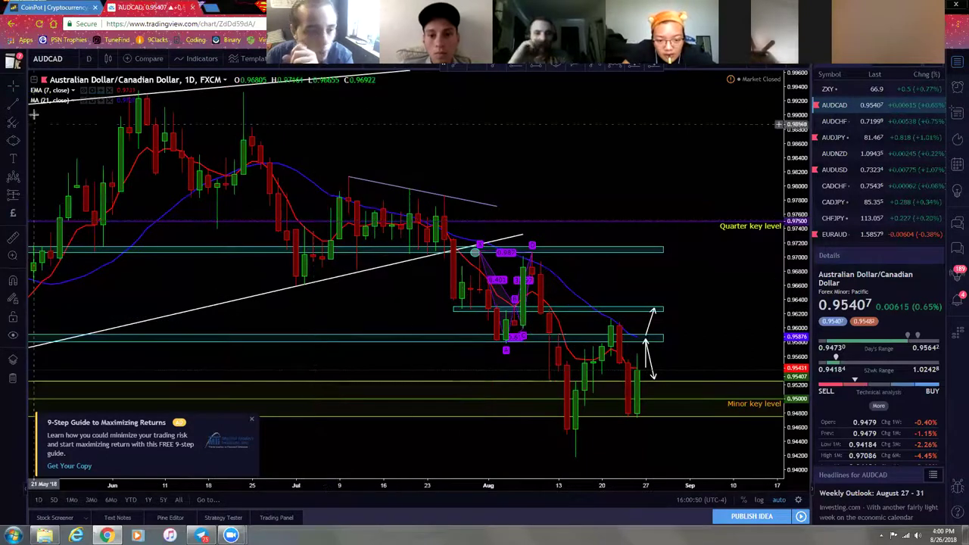
{"action": "left_click", "coordinate": [108, 58]}
{"action": "left_click", "coordinate": [89, 58]}
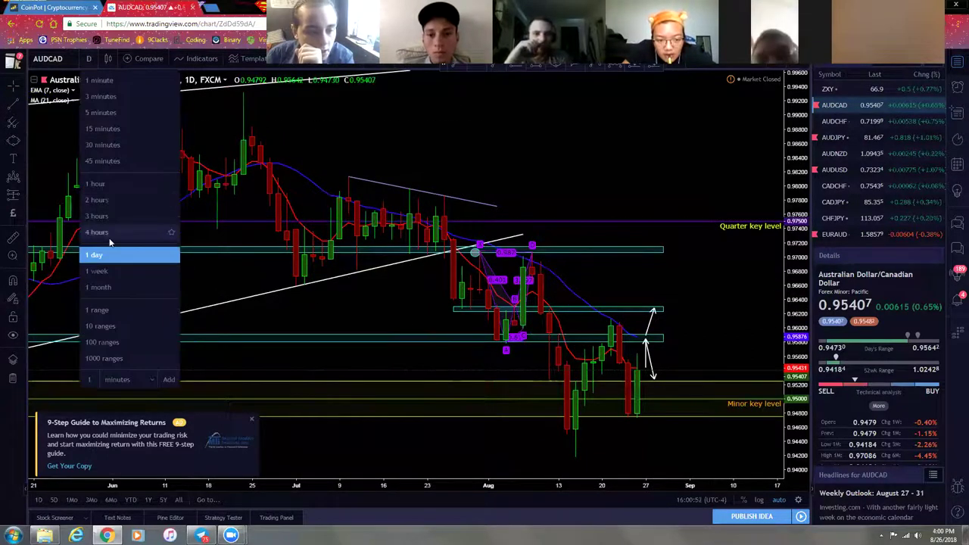
{"action": "left_click", "coordinate": [109, 235]}
{"action": "scroll", "coordinate": [333, 262], "scroll_direction": "down", "scroll_amount": 4}
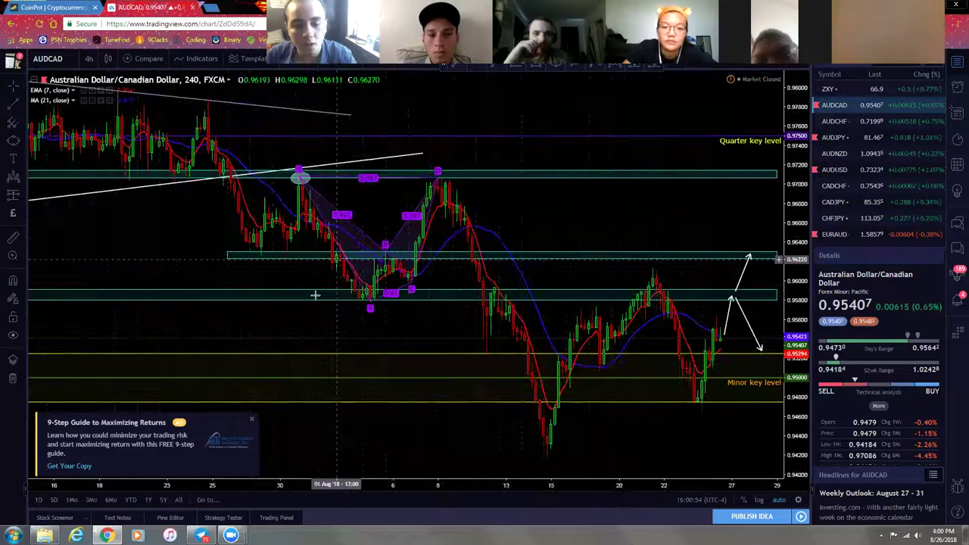
- Delete the small grey ellipse marking the 30 July high at the first point of the purple harmonic pattern
{"action": "left_click_drag", "start_coordinate": [166, 250], "coordinate": [310, 219]}
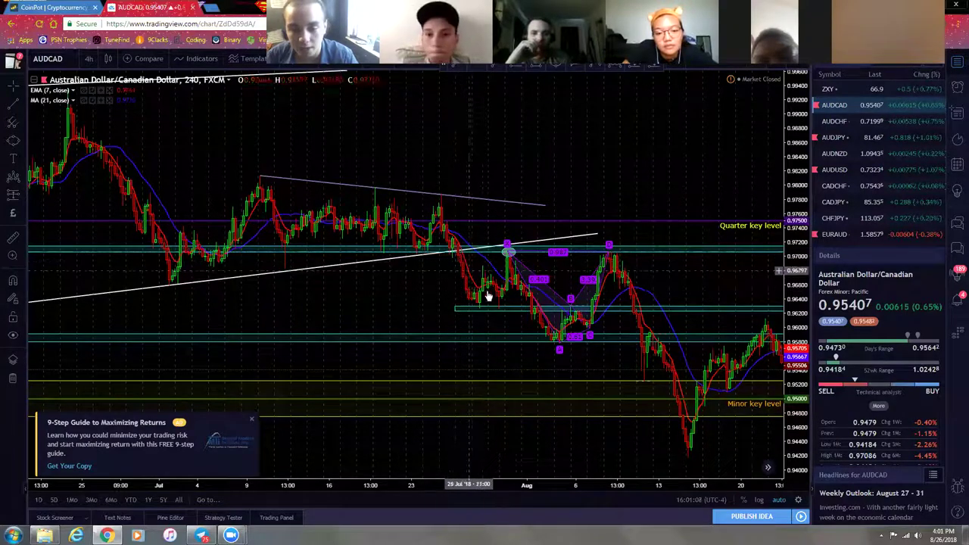
{"action": "left_click_drag", "start_coordinate": [421, 291], "coordinate": [373, 276]}
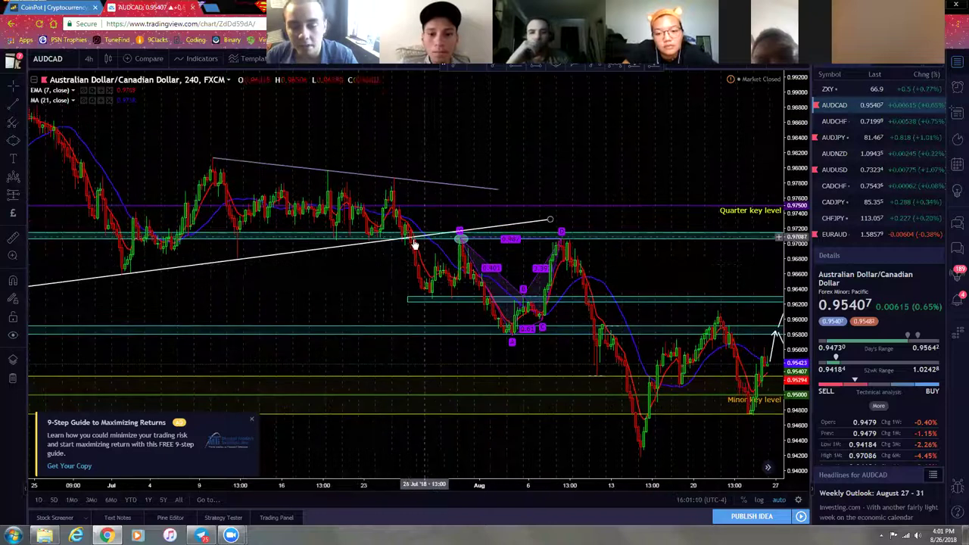
{"action": "scroll", "coordinate": [466, 246], "scroll_direction": "up", "scroll_amount": 5}
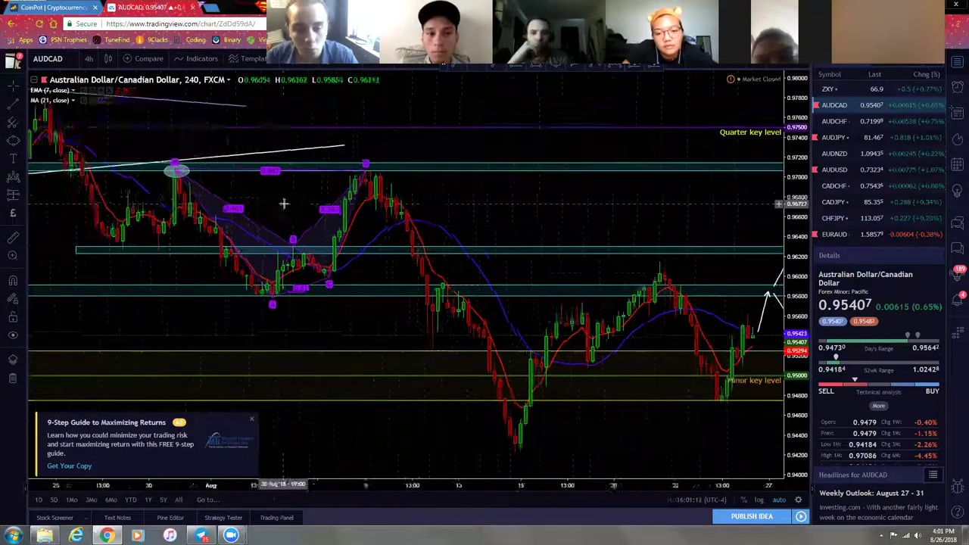
{"action": "left_click_drag", "start_coordinate": [165, 231], "coordinate": [382, 307]}
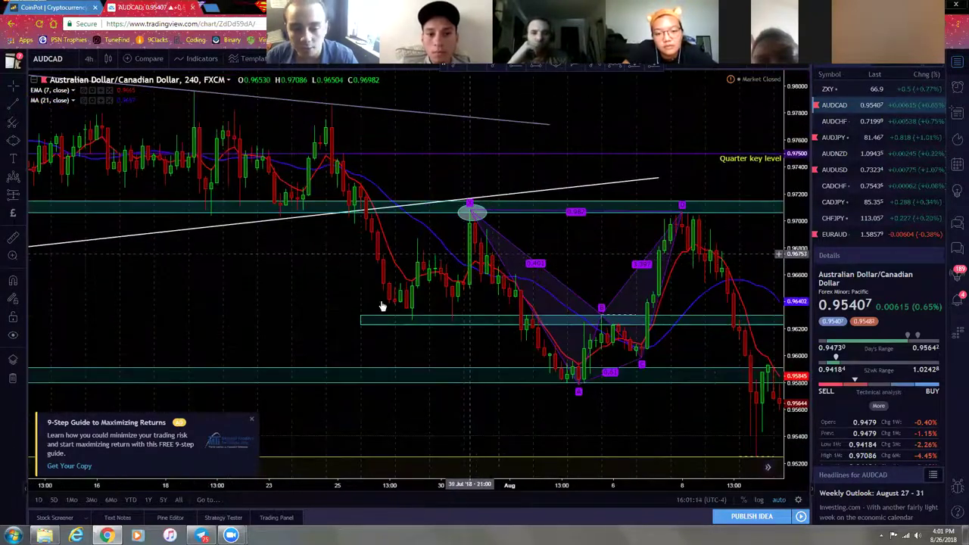
{"action": "left_click", "coordinate": [467, 222]}
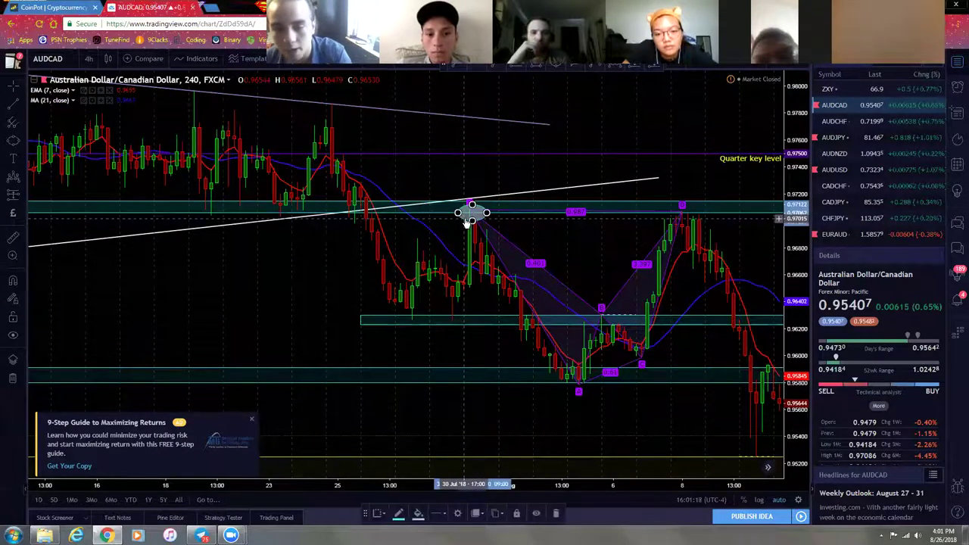
{"action": "key", "text": "Delete"}
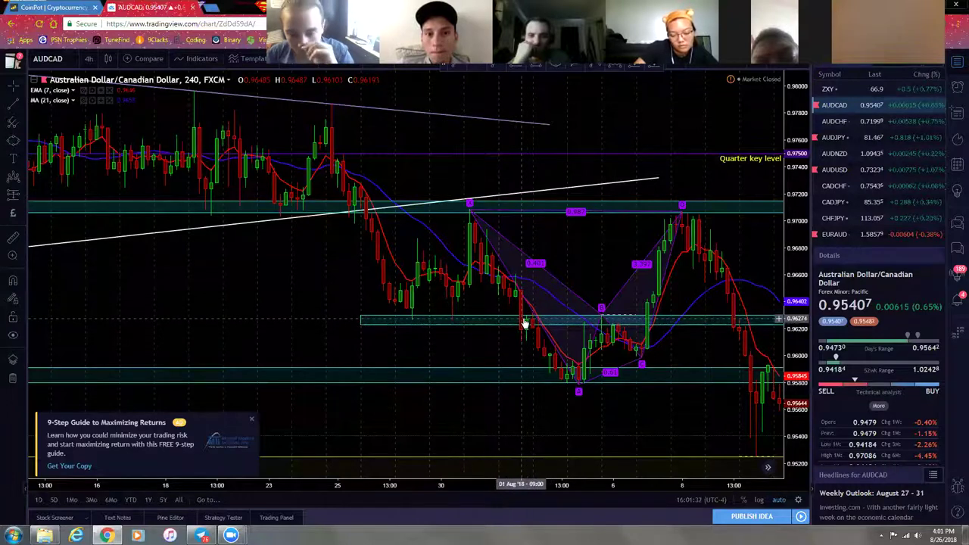
- Draw a downward arrow from about 0.9711 on 31 July to about 0.9626 on 1 August
{"action": "left_click_drag", "start_coordinate": [522, 339], "coordinate": [442, 333]}
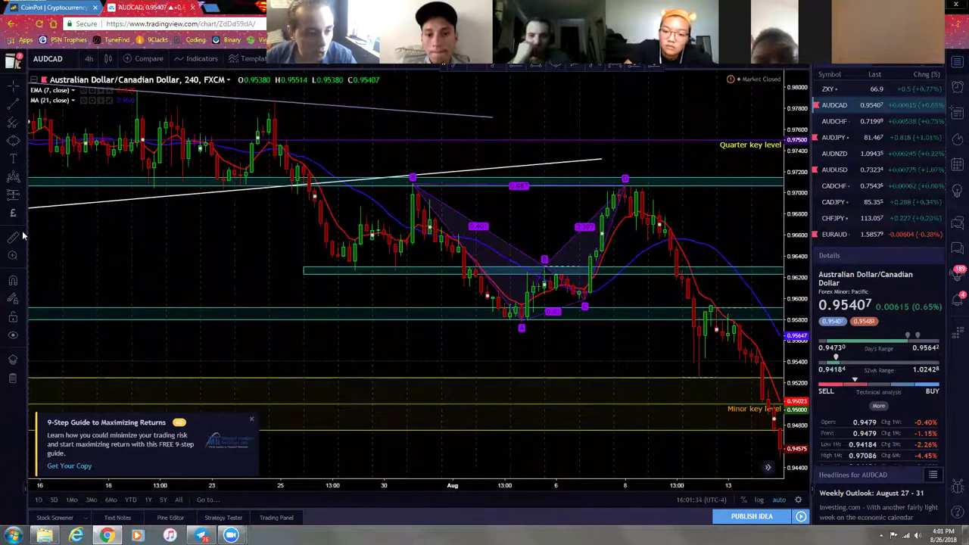
{"action": "left_click", "coordinate": [27, 106]}
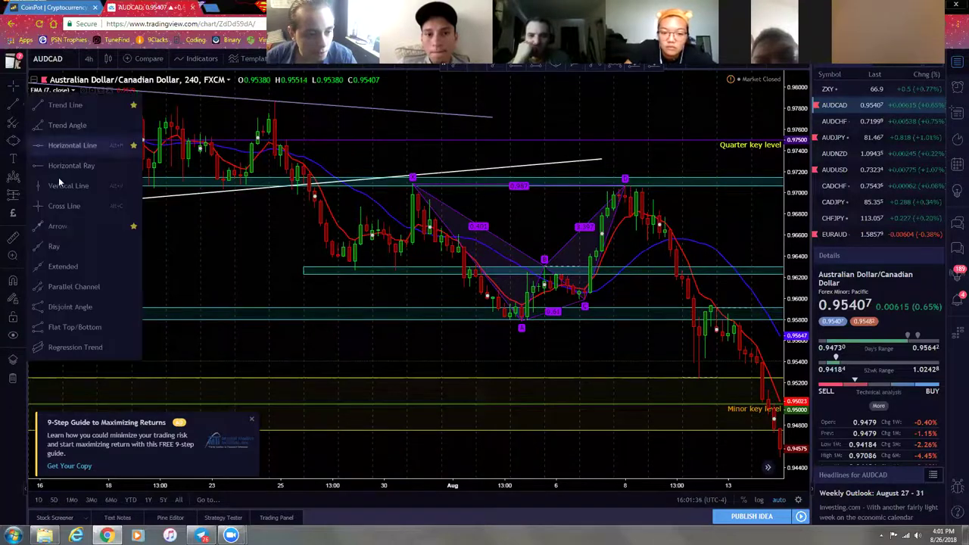
{"action": "left_click", "coordinate": [65, 217]}
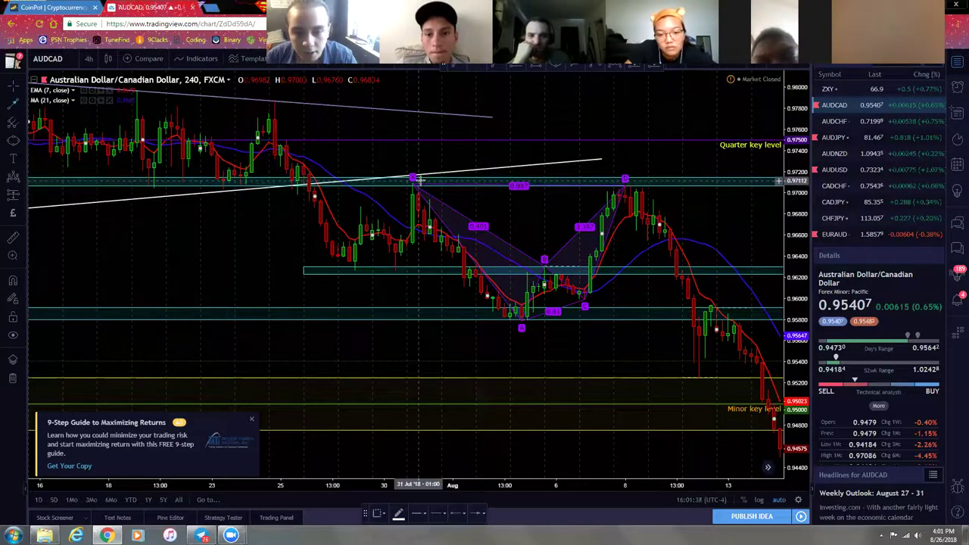
{"action": "left_click", "coordinate": [418, 180]}
{"action": "left_click", "coordinate": [451, 271]}
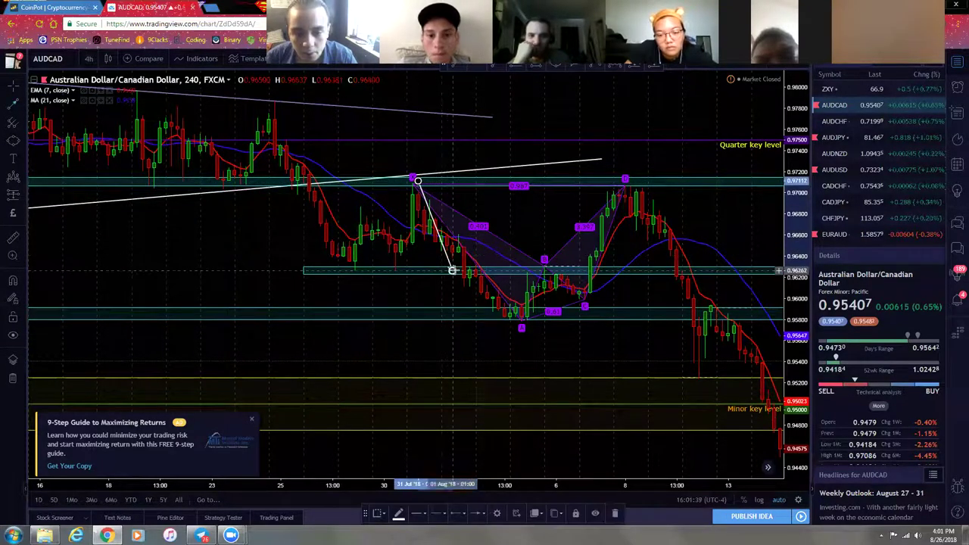
- Measure the price drop from the late-July high down to the teal zone near 0.9627
{"action": "left_click", "coordinate": [78, 269]}
{"action": "left_click", "coordinate": [423, 184], "text": "shift"}
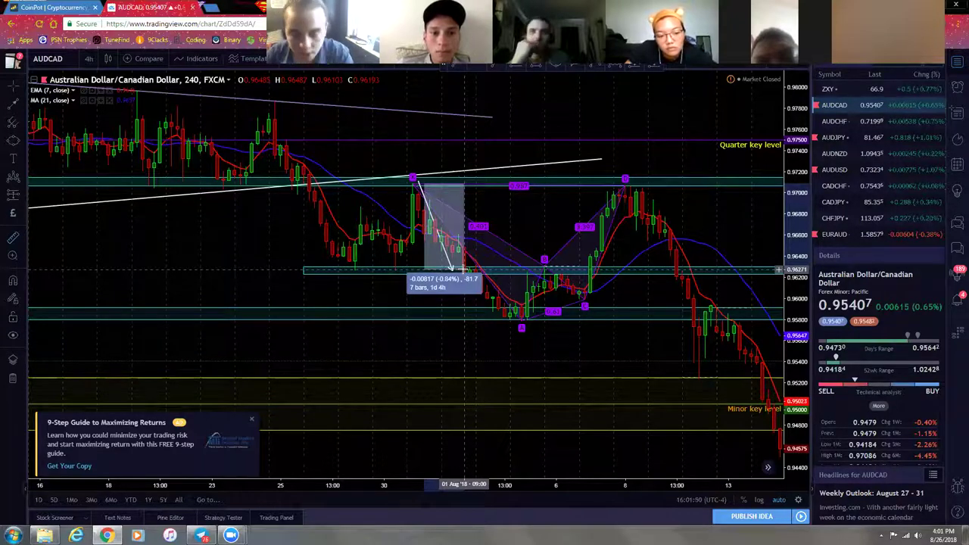
{"action": "left_click", "coordinate": [392, 292]}
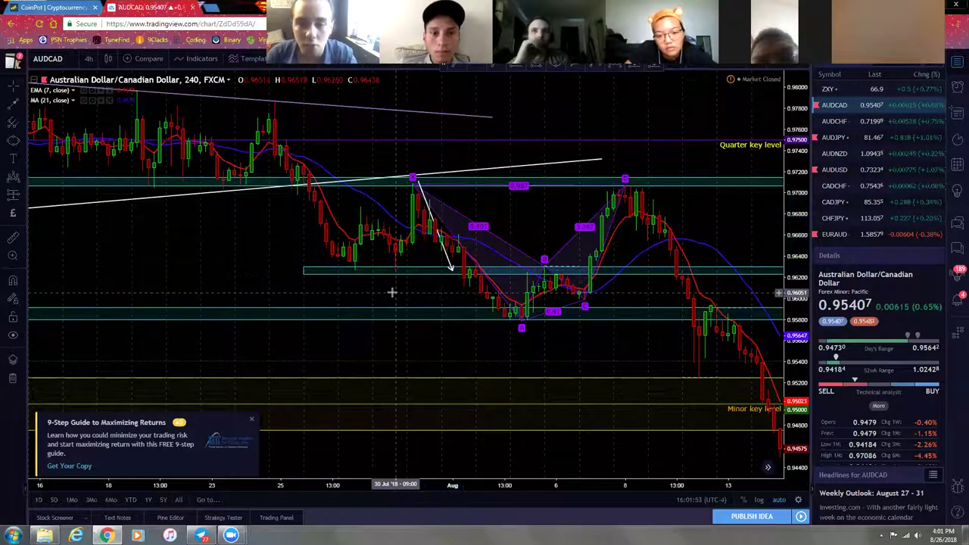
- Delete the white downward arrow and the purple XABCD harmonic pattern
{"action": "left_click", "coordinate": [448, 262]}
{"action": "key", "text": "Escape"}
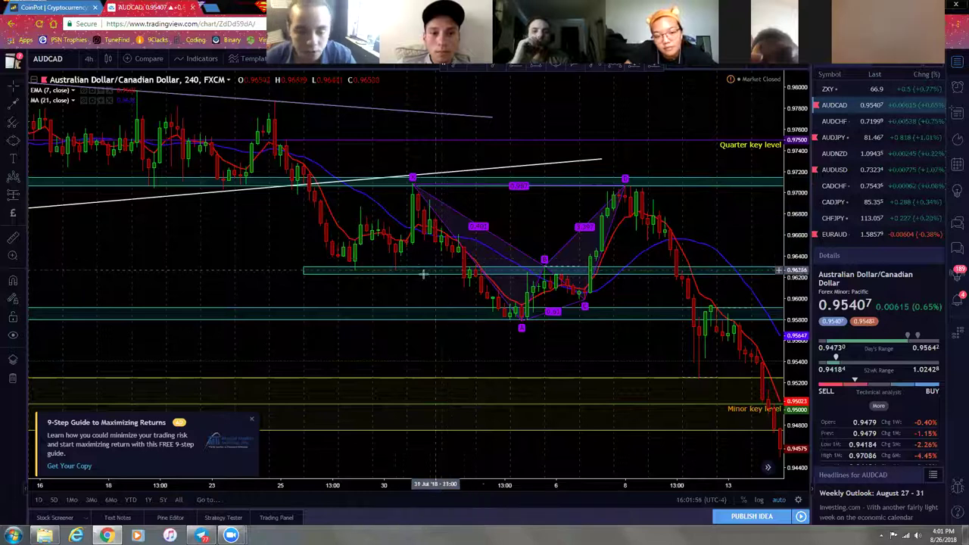
{"action": "scroll", "coordinate": [296, 288], "scroll_direction": "down", "scroll_amount": 2}
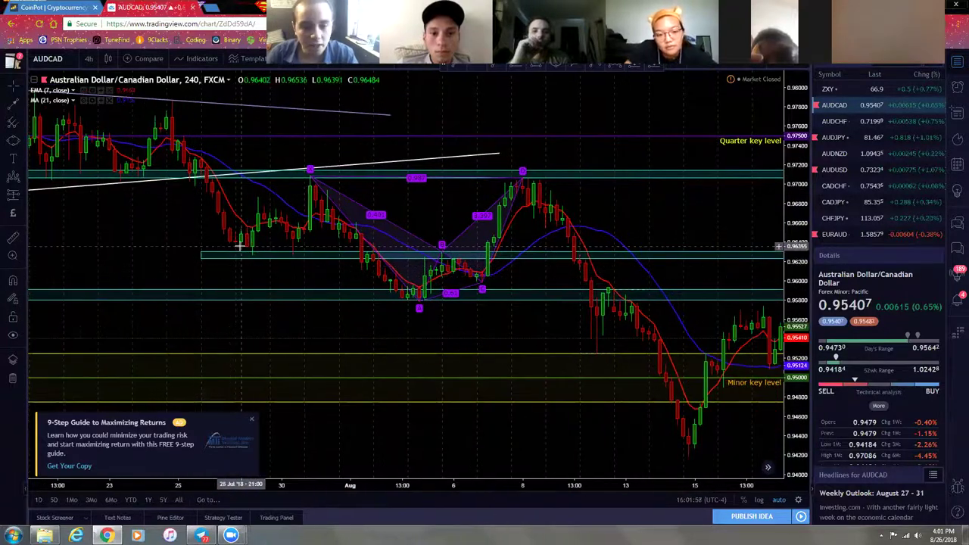
{"action": "scroll", "coordinate": [227, 296], "scroll_direction": "down", "scroll_amount": 1}
{"action": "scroll", "coordinate": [408, 296], "scroll_direction": "down", "scroll_amount": 1}
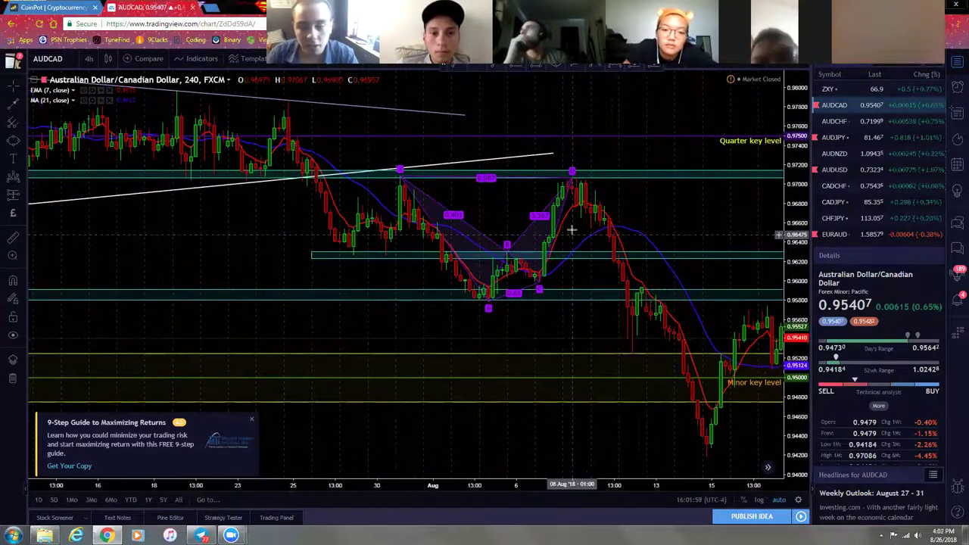
{"action": "left_click", "coordinate": [528, 274]}
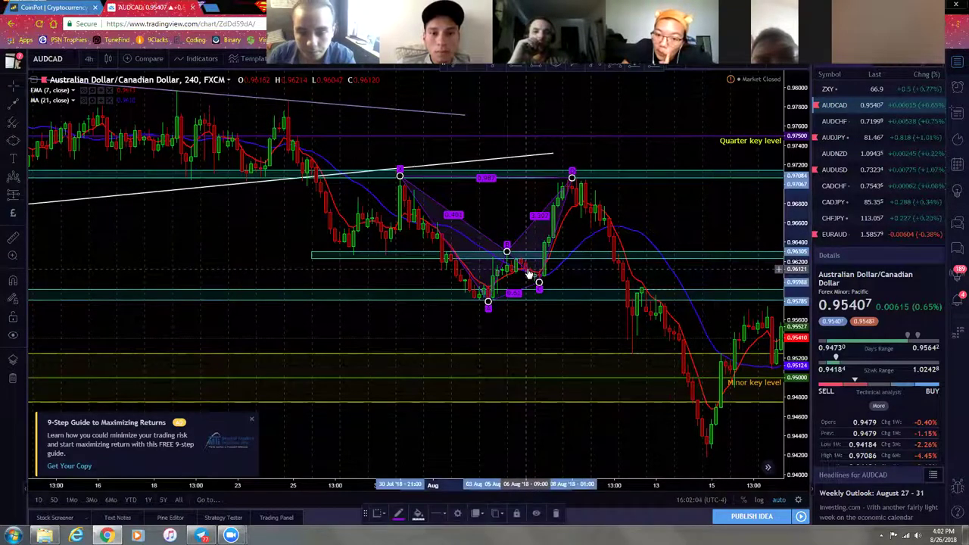
{"action": "key", "text": "Delete"}
{"action": "scroll", "coordinate": [399, 325], "scroll_direction": "up", "scroll_amount": 2}
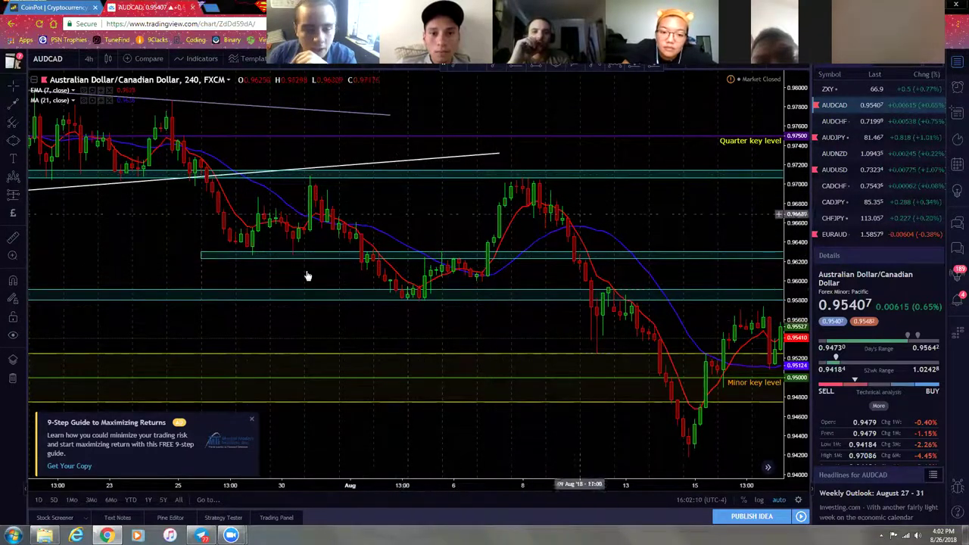
{"action": "left_click", "coordinate": [25, 179]}
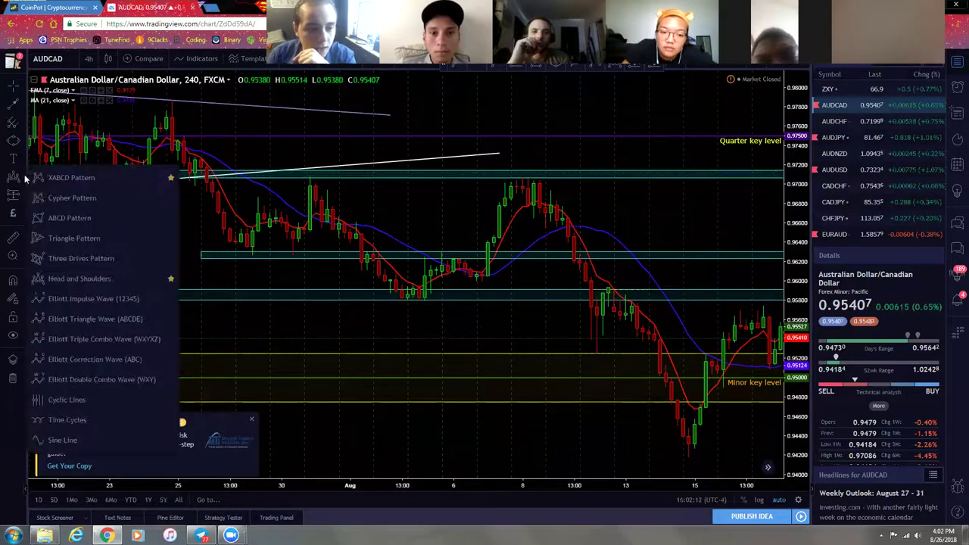
{"action": "left_click", "coordinate": [74, 181]}
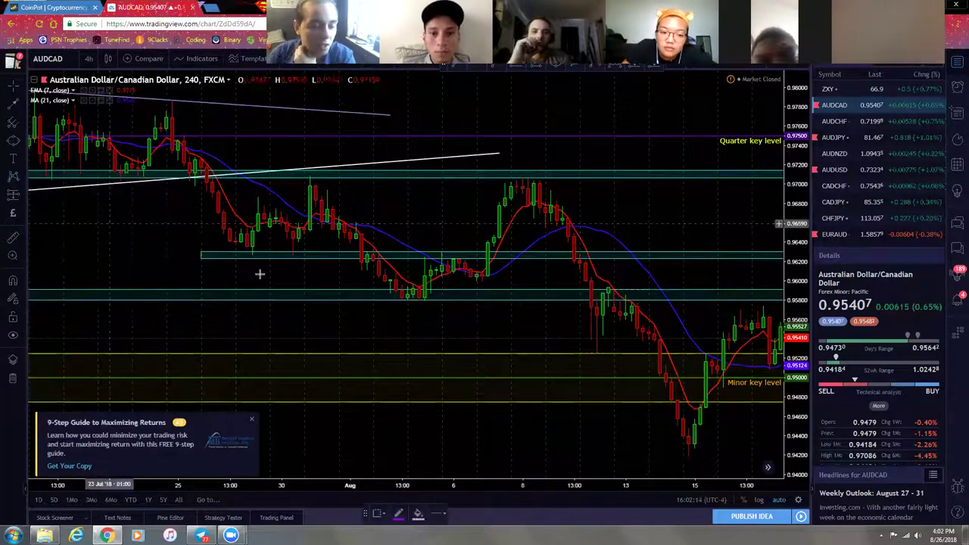
{"action": "scroll", "coordinate": [321, 223], "scroll_direction": "down", "scroll_amount": 4}
{"action": "scroll", "coordinate": [368, 284], "scroll_direction": "up", "scroll_amount": 5}
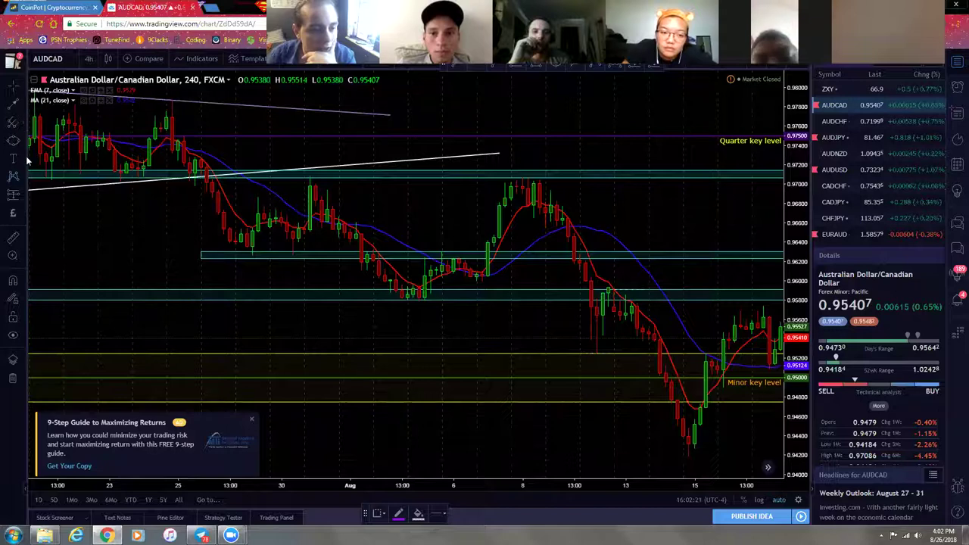
- Check a Fib Retracement from the 30 July high at about 0.9709 to about 0.9579 on 6 August, and delete it
{"action": "left_click", "coordinate": [25, 126]}
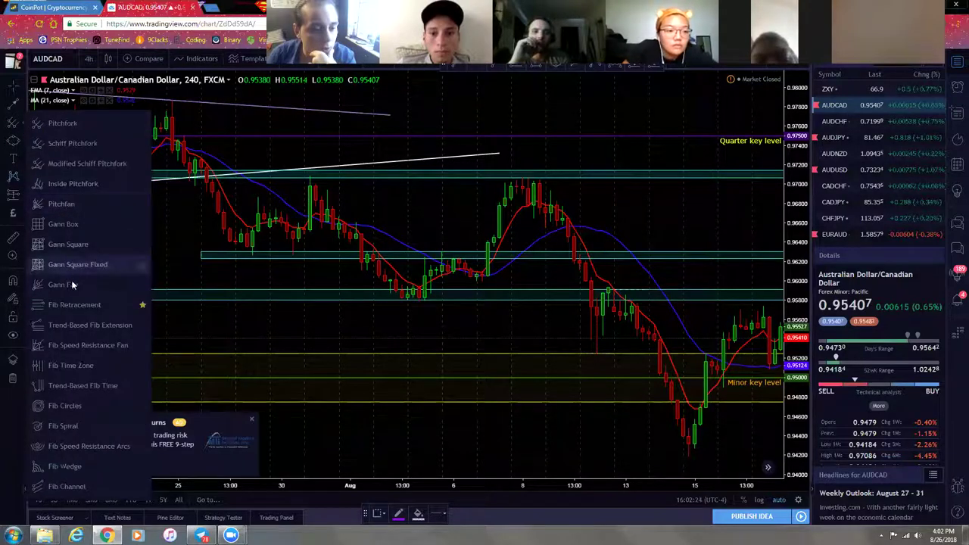
{"action": "left_click", "coordinate": [75, 305]}
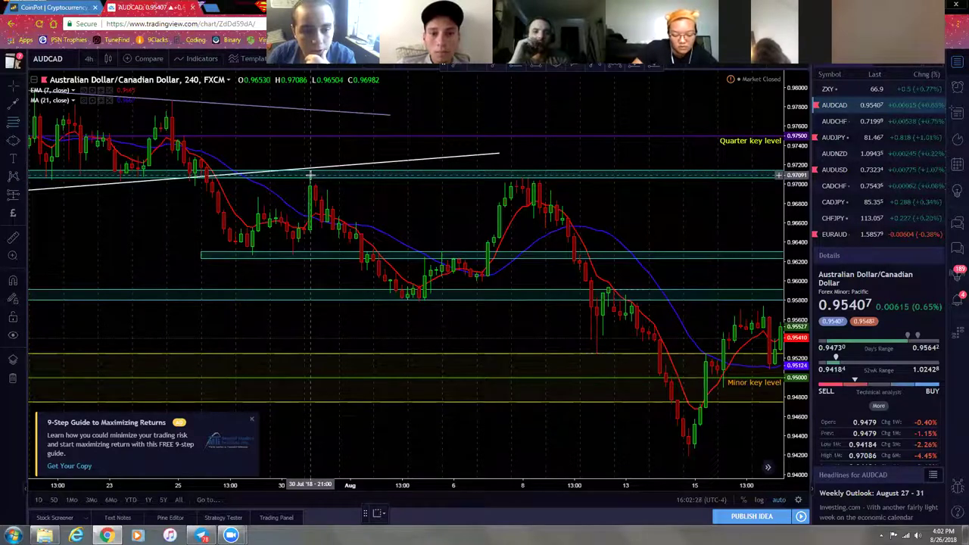
{"action": "left_click", "coordinate": [309, 175]}
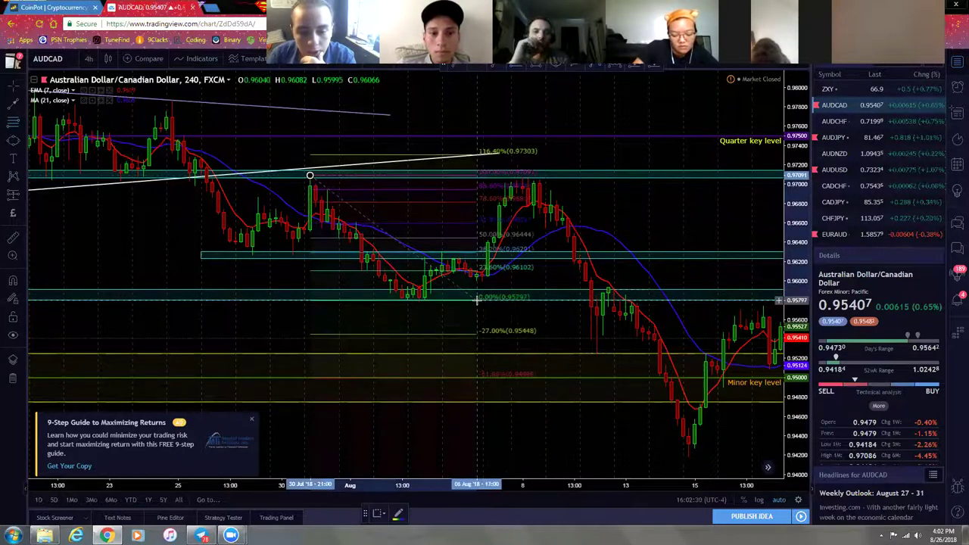
{"action": "left_click", "coordinate": [482, 300]}
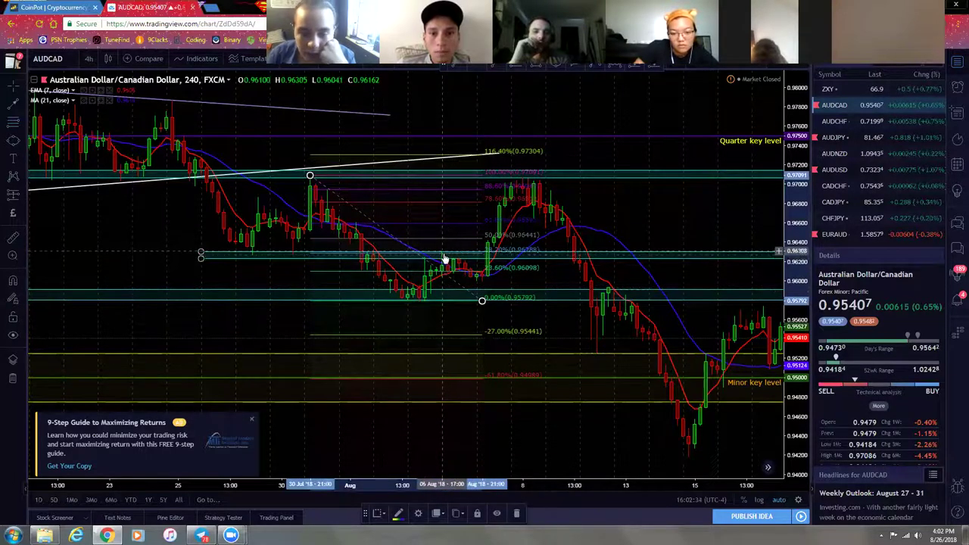
{"action": "scroll", "coordinate": [457, 260], "scroll_direction": "up", "scroll_amount": 4}
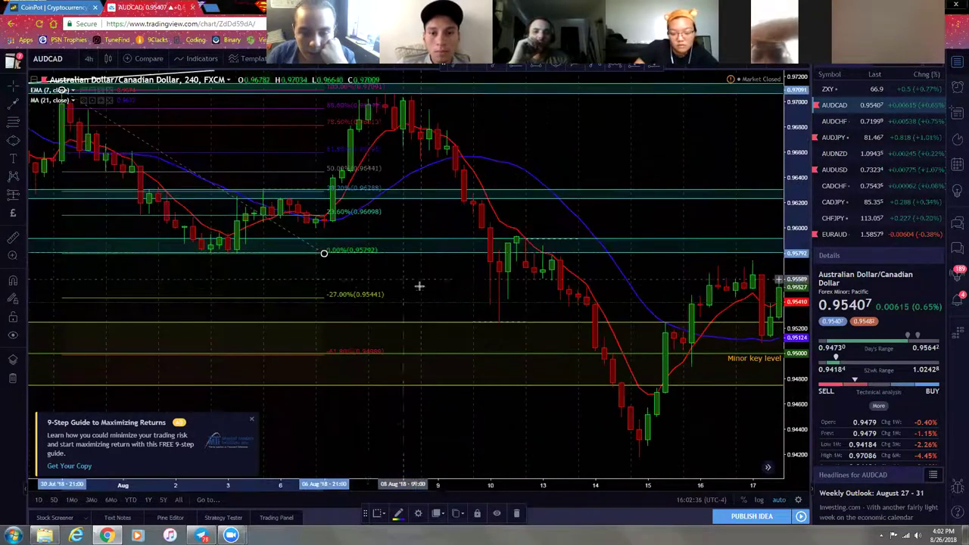
{"action": "scroll", "coordinate": [438, 283], "scroll_direction": "up", "scroll_amount": 2}
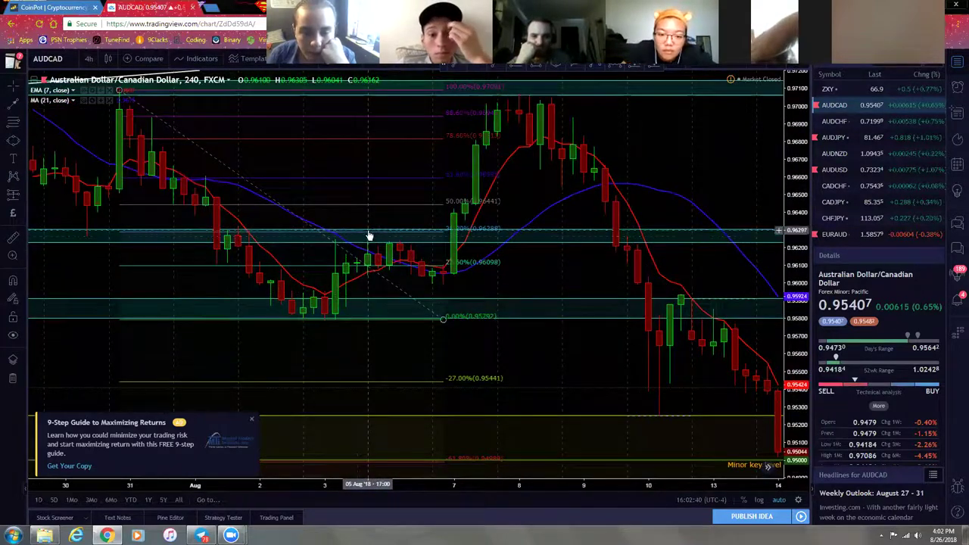
{"action": "left_click", "coordinate": [389, 284]}
{"action": "key", "text": "Delete"}
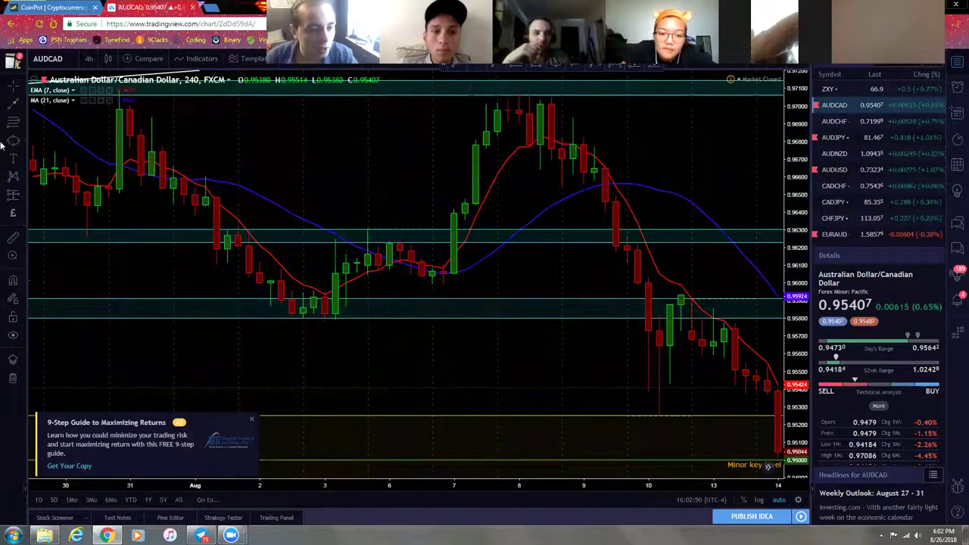
- Try a Fib Retracement from the 6 August low to about 0.9701, re-anchor its start at the 5 August high of about 0.9630, and delete it
{"action": "left_click", "coordinate": [442, 284]}
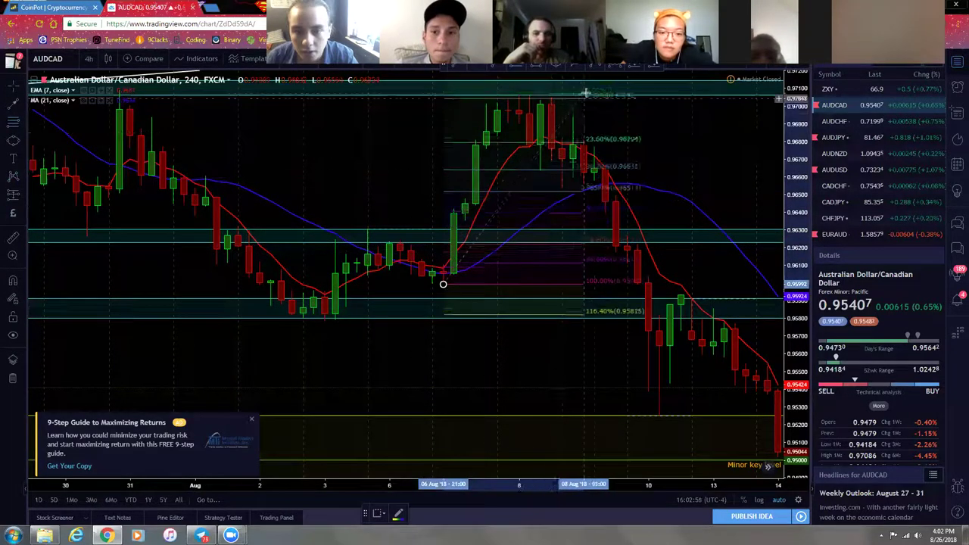
{"action": "left_click", "coordinate": [637, 104]}
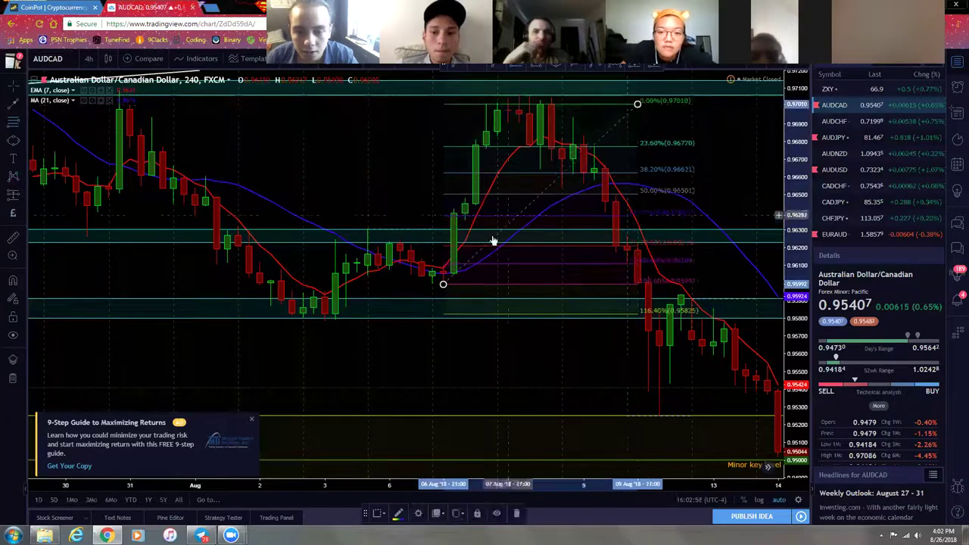
{"action": "left_click_drag", "start_coordinate": [444, 285], "coordinate": [368, 229]}
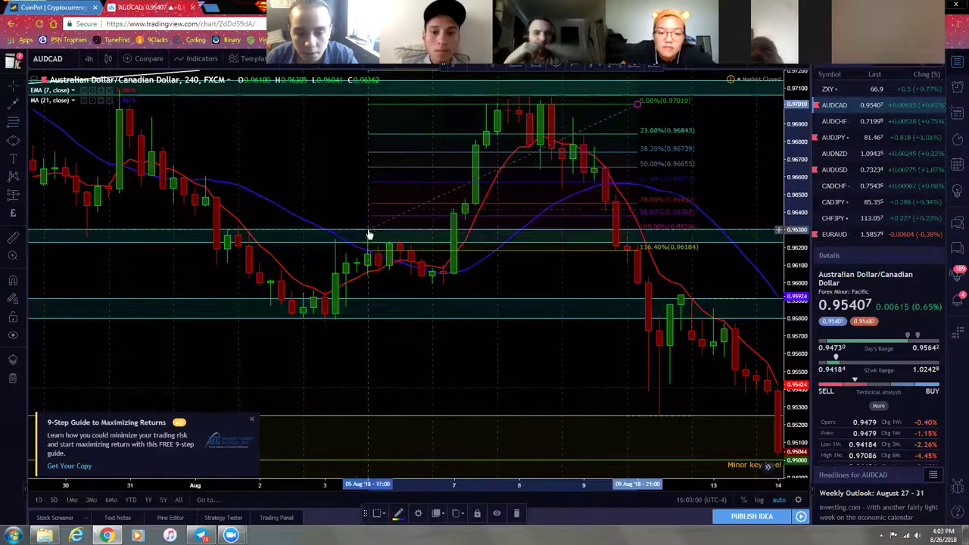
{"action": "left_click_drag", "start_coordinate": [637, 105], "coordinate": [475, 287]}
{"action": "key", "text": "Delete"}
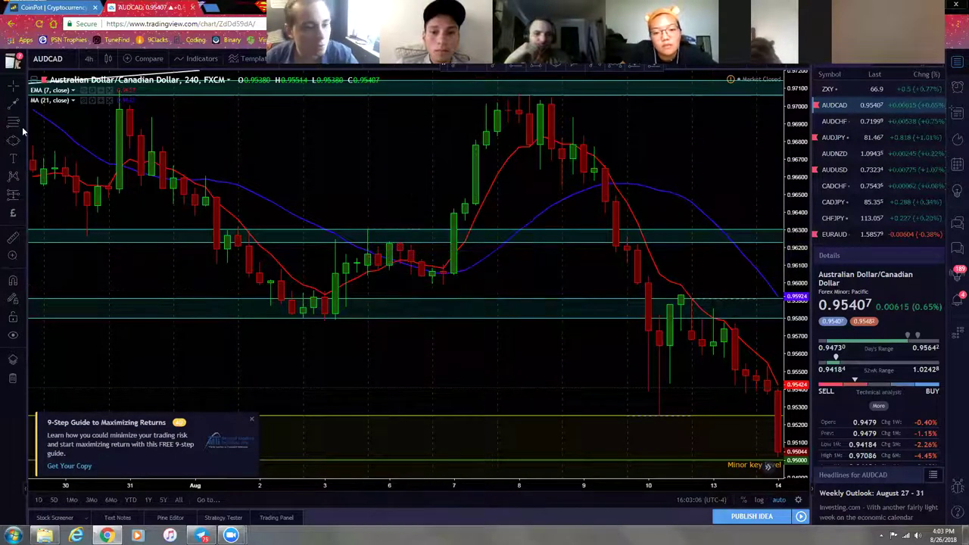
- Check a Fib Retracement from the 6 August low at about 0.9599 to about 0.9706 on 9 August, and delete it
{"action": "left_click", "coordinate": [443, 285]}
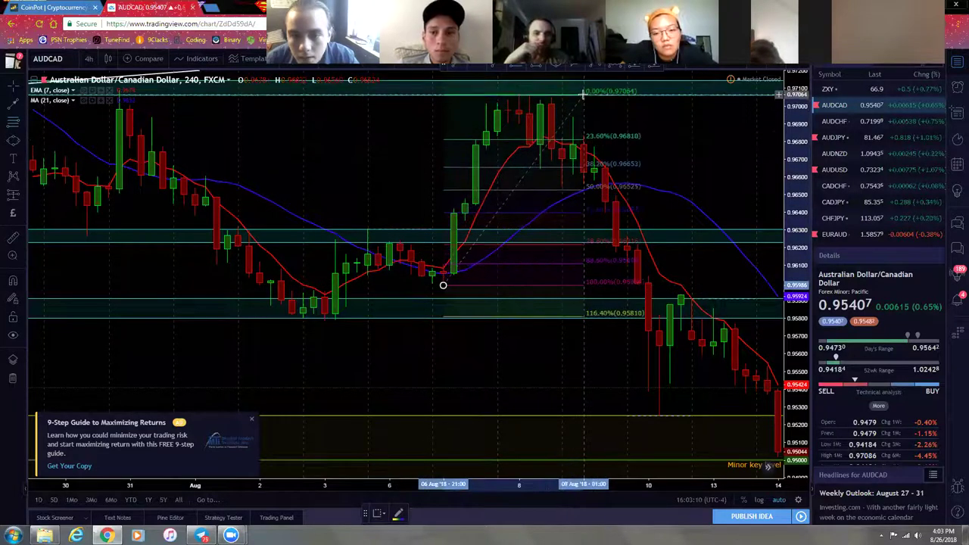
{"action": "left_click", "coordinate": [583, 92]}
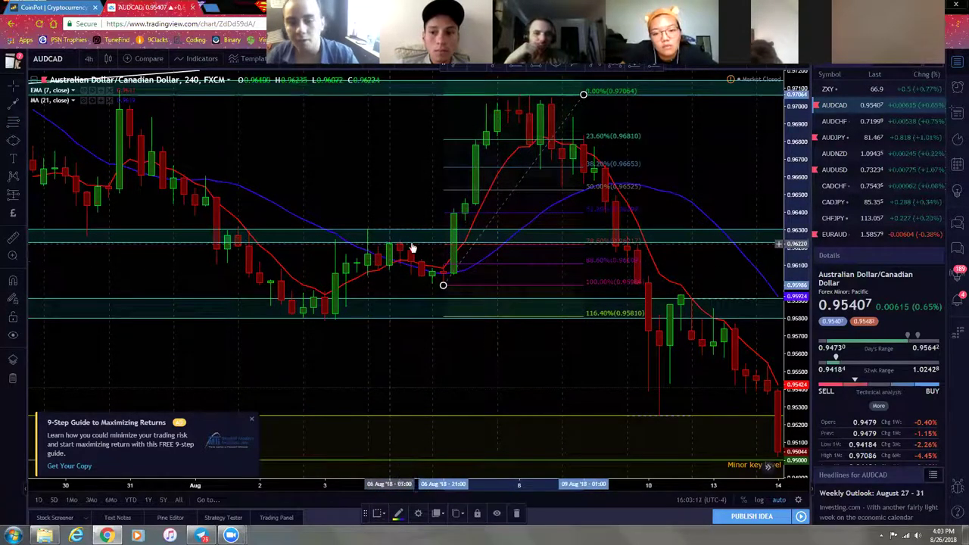
{"action": "scroll", "coordinate": [424, 250], "scroll_direction": "up", "scroll_amount": 2}
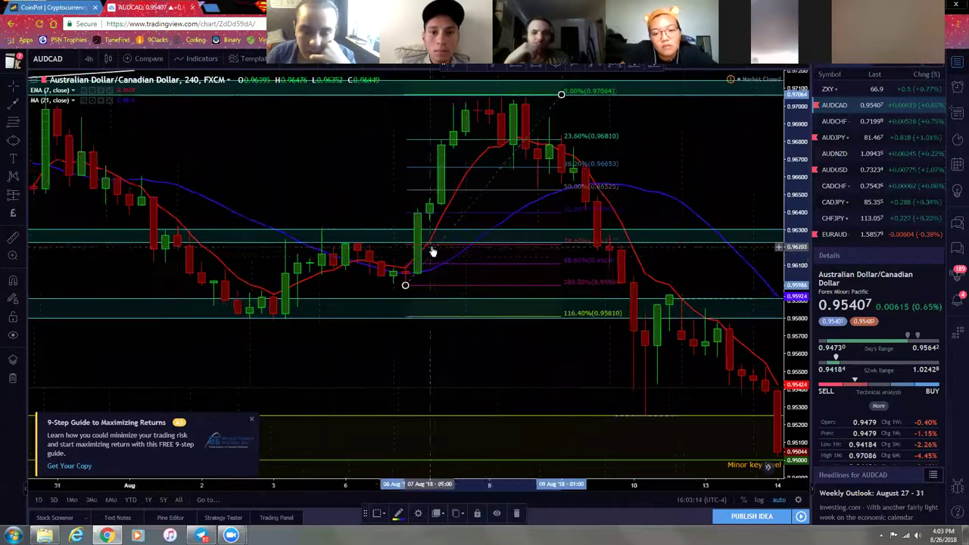
{"action": "scroll", "coordinate": [428, 252], "scroll_direction": "down", "scroll_amount": 1}
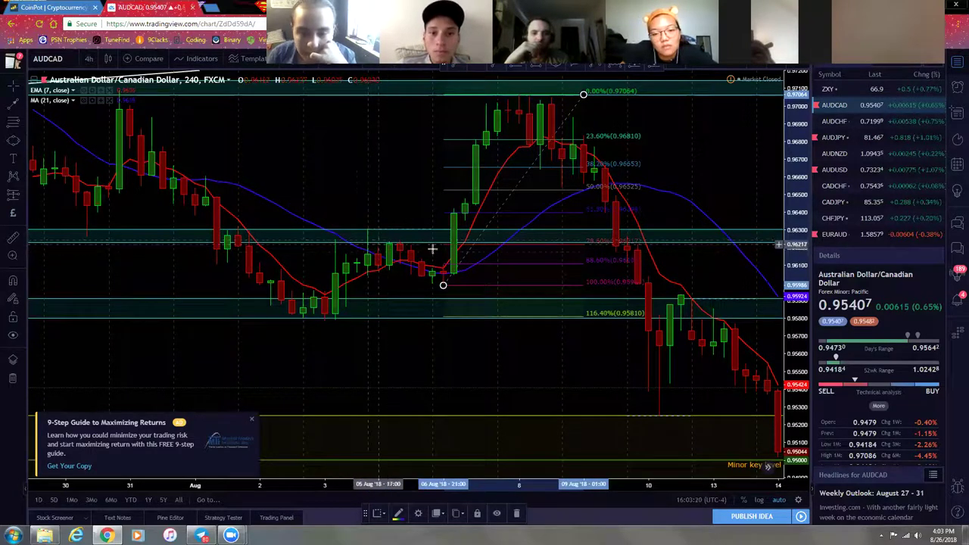
{"action": "scroll", "coordinate": [385, 268], "scroll_direction": "down", "scroll_amount": 1}
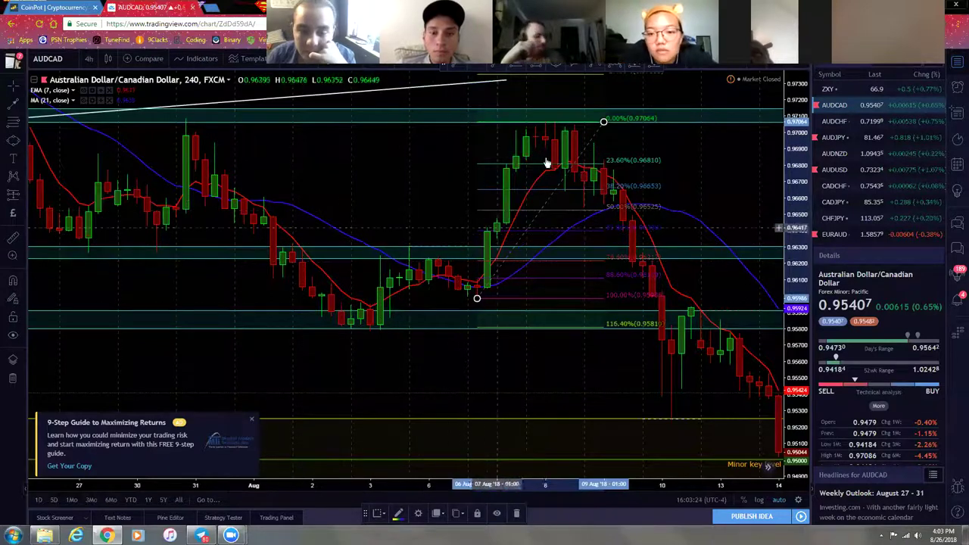
{"action": "key", "text": "Delete"}
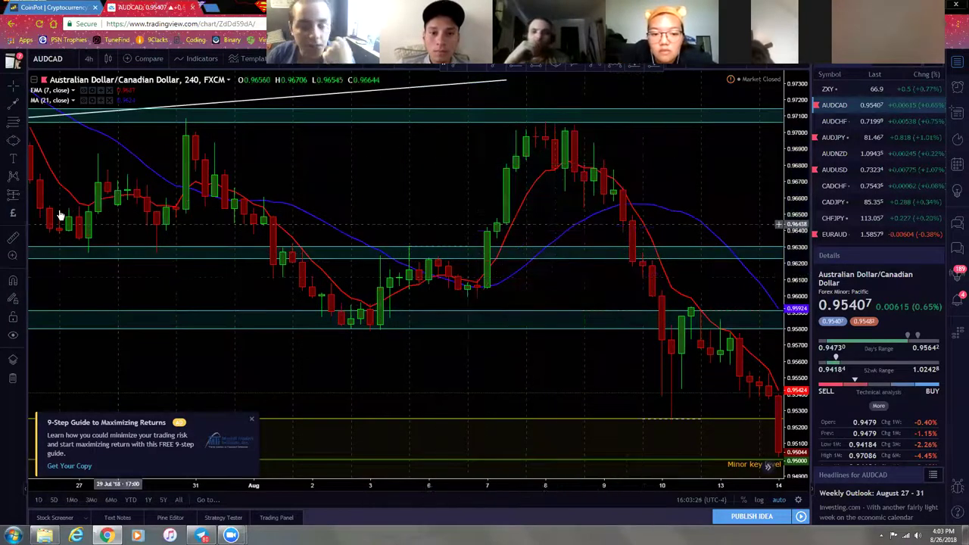
- Draw an XABCD pattern from the 30 July high near 0.9709 through about 0.9578, 0.9631 and 0.9600 to about 0.9706 on 8 August
{"action": "left_click", "coordinate": [15, 177]}
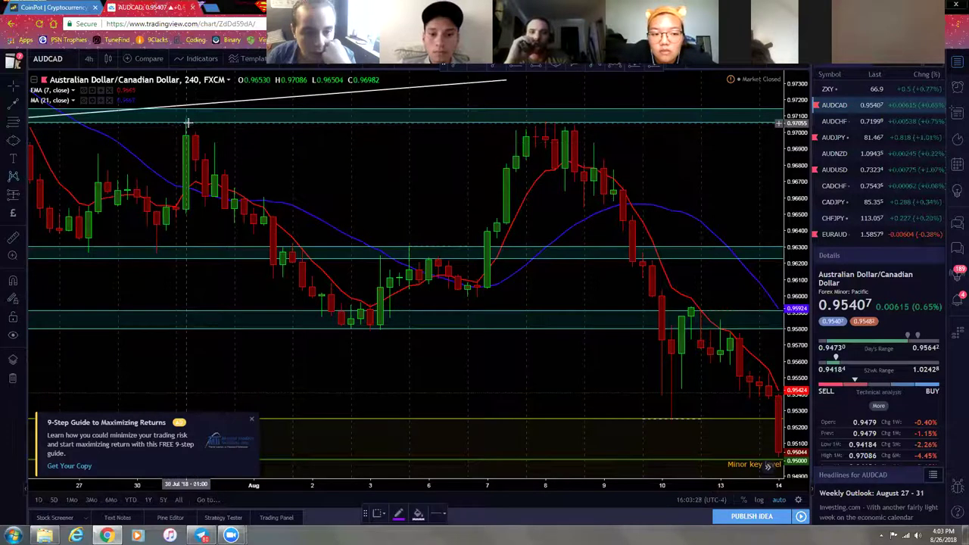
{"action": "left_click", "coordinate": [186, 115]}
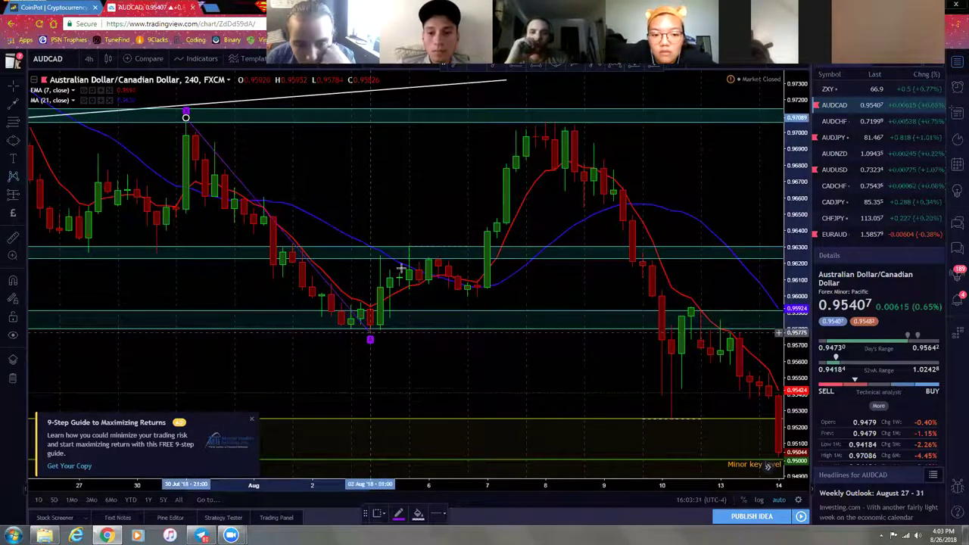
{"action": "left_click", "coordinate": [408, 244]}
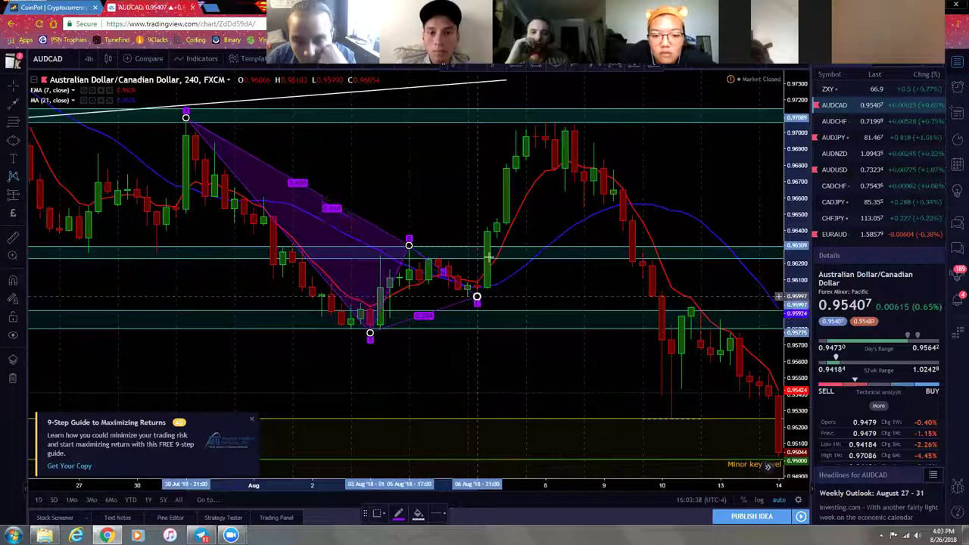
{"action": "left_click", "coordinate": [477, 297]}
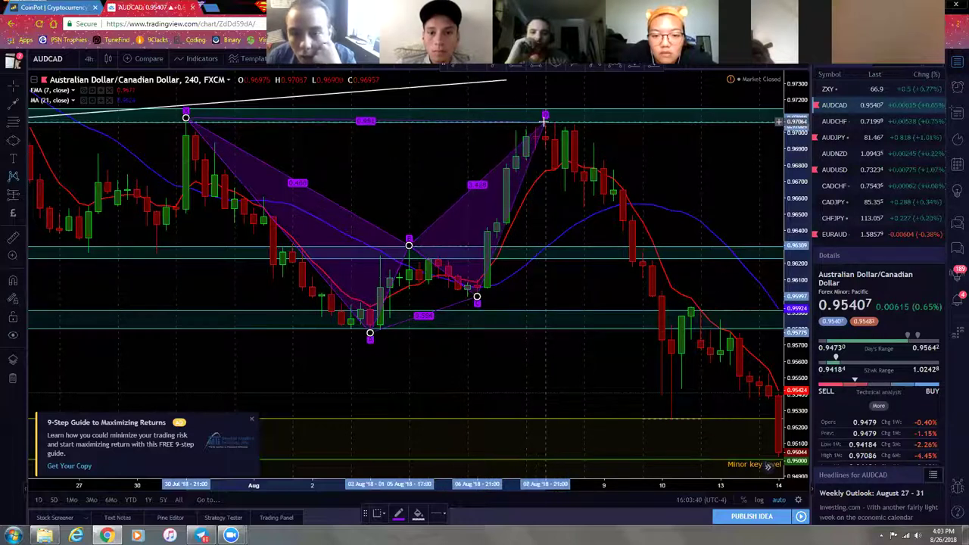
{"action": "left_click", "coordinate": [543, 119]}
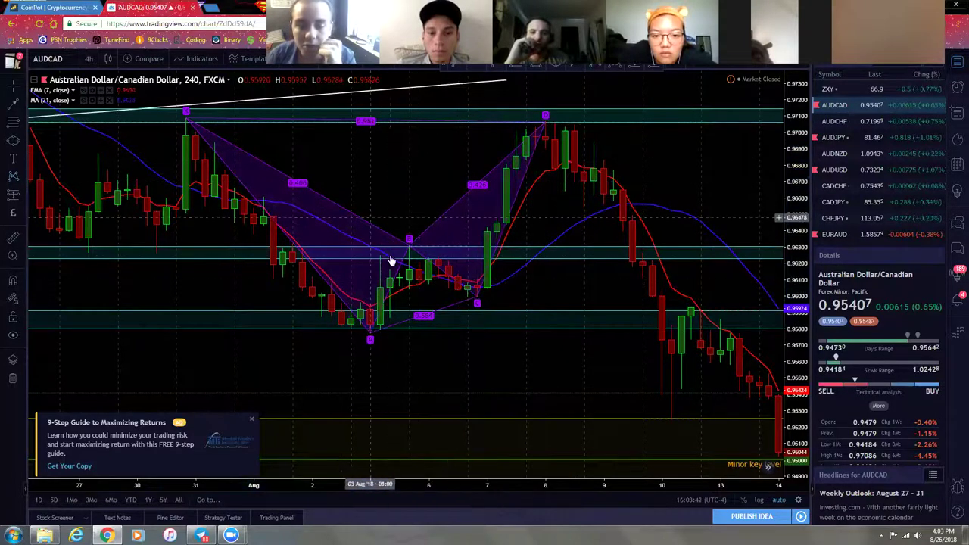
- Close the promotional banner covering the lower part of the chart
{"action": "scroll", "coordinate": [391, 261], "scroll_direction": "down", "scroll_amount": 3}
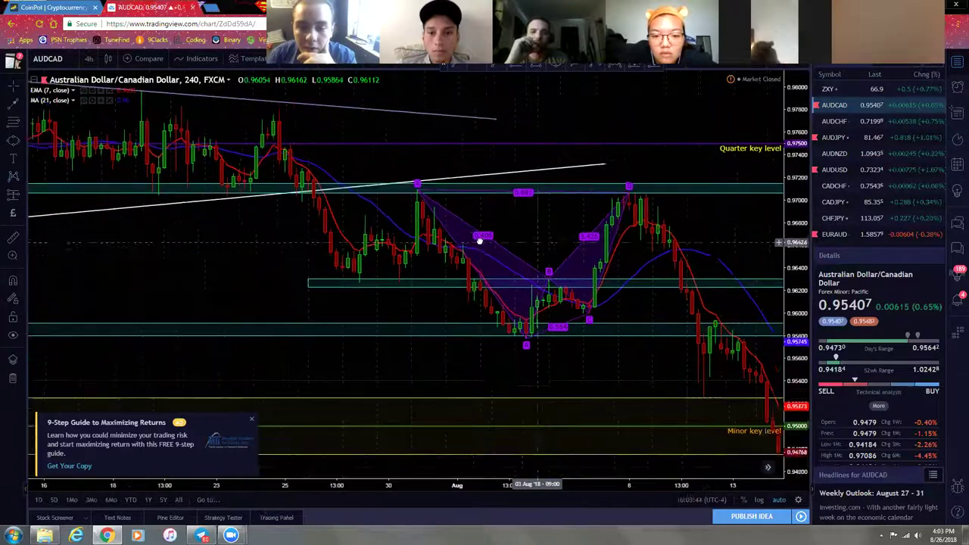
{"action": "scroll", "coordinate": [480, 240], "scroll_direction": "up", "scroll_amount": 2}
{"action": "scroll", "coordinate": [479, 241], "scroll_direction": "up", "scroll_amount": 1}
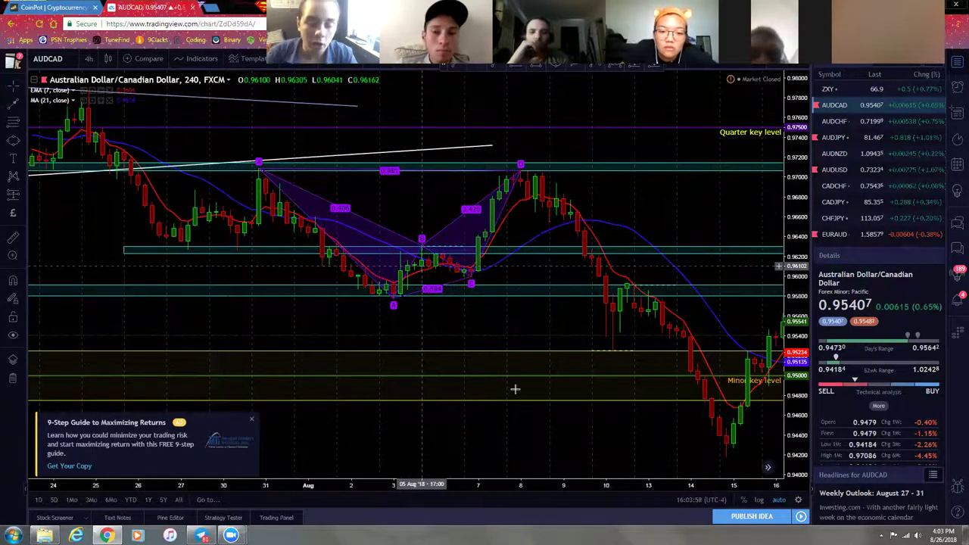
{"action": "scroll", "coordinate": [480, 315], "scroll_direction": "down", "scroll_amount": 1}
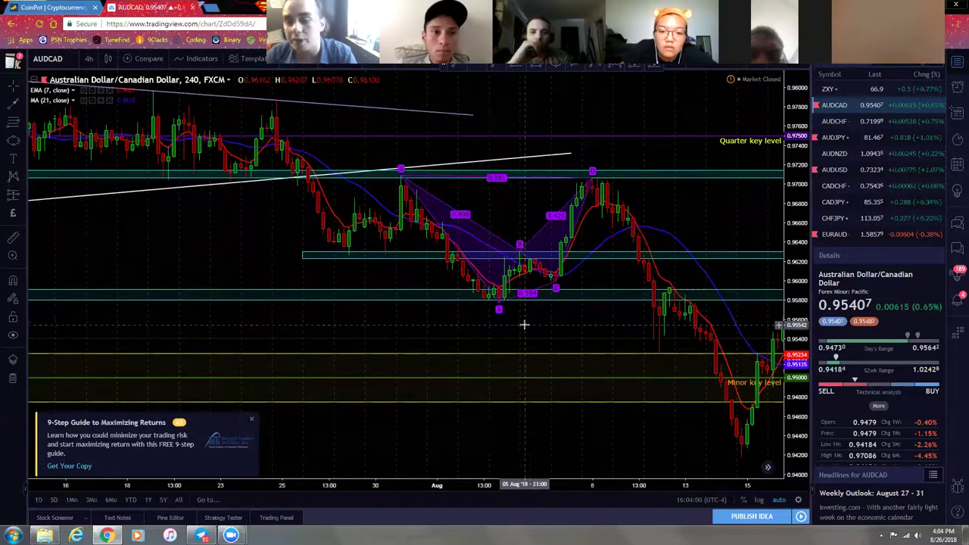
{"action": "scroll", "coordinate": [524, 324], "scroll_direction": "up", "scroll_amount": 1}
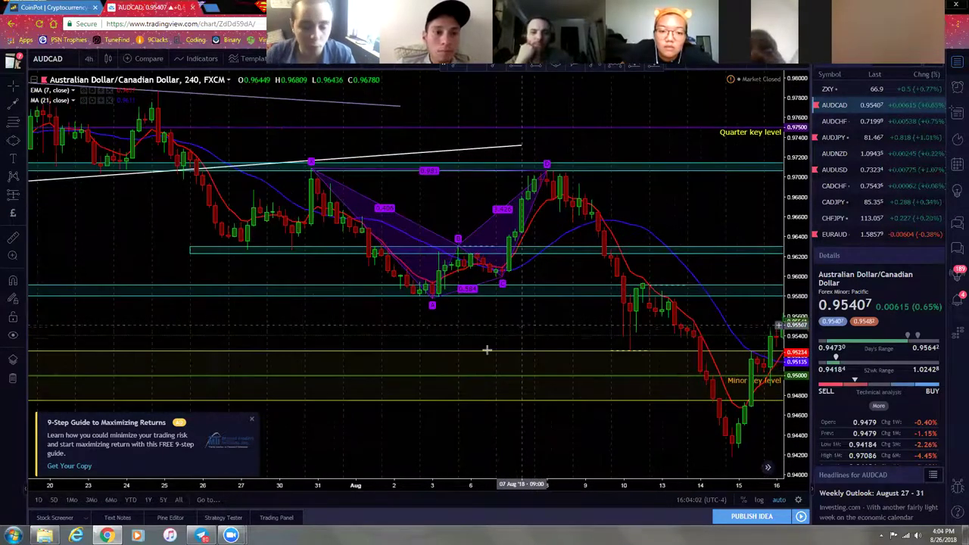
{"action": "left_click", "coordinate": [252, 422]}
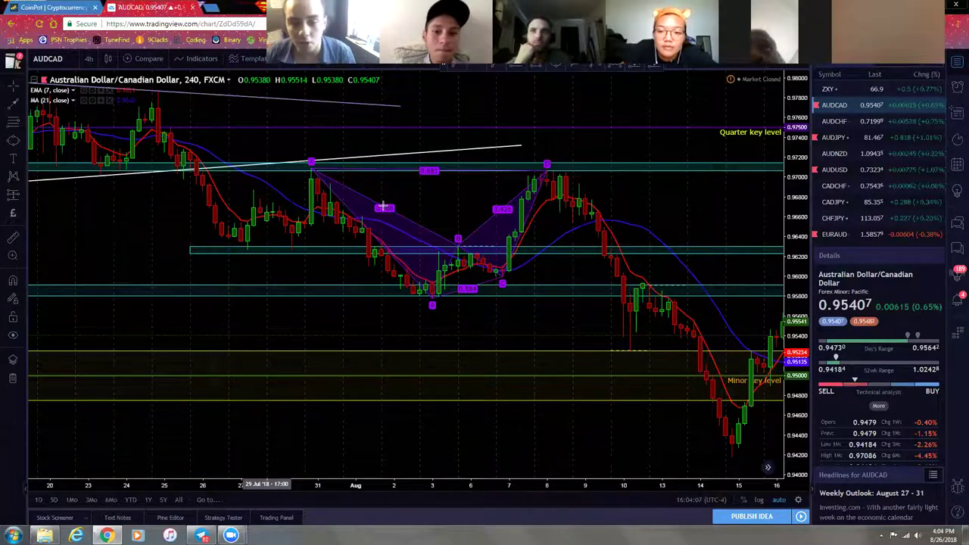
- Try moving the pattern's D point to about 0.9787 on 10 August, C to about 0.9535 and A to about 0.9527
{"action": "left_click_drag", "start_coordinate": [547, 164], "coordinate": [623, 89]}
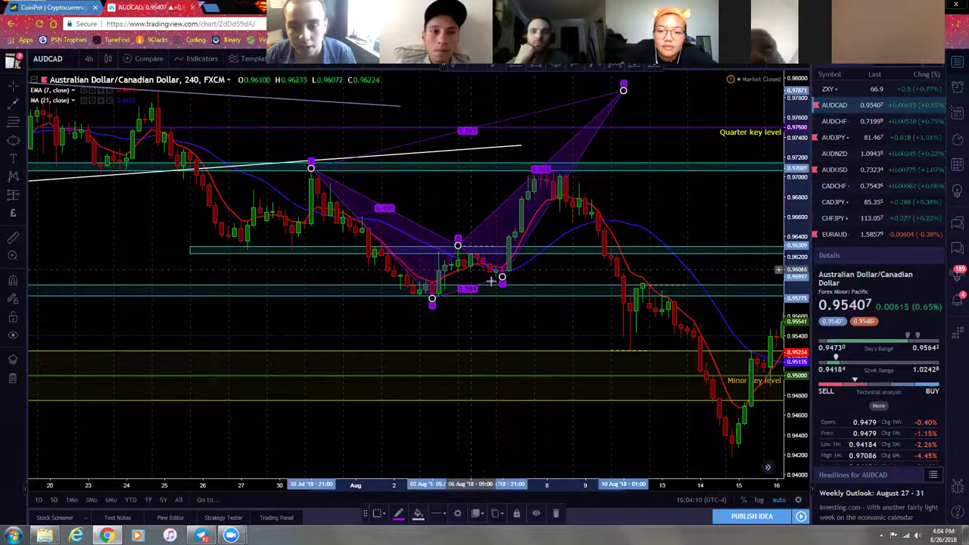
{"action": "left_click_drag", "start_coordinate": [502, 279], "coordinate": [536, 343]}
{"action": "left_click_drag", "start_coordinate": [431, 303], "coordinate": [279, 350]}
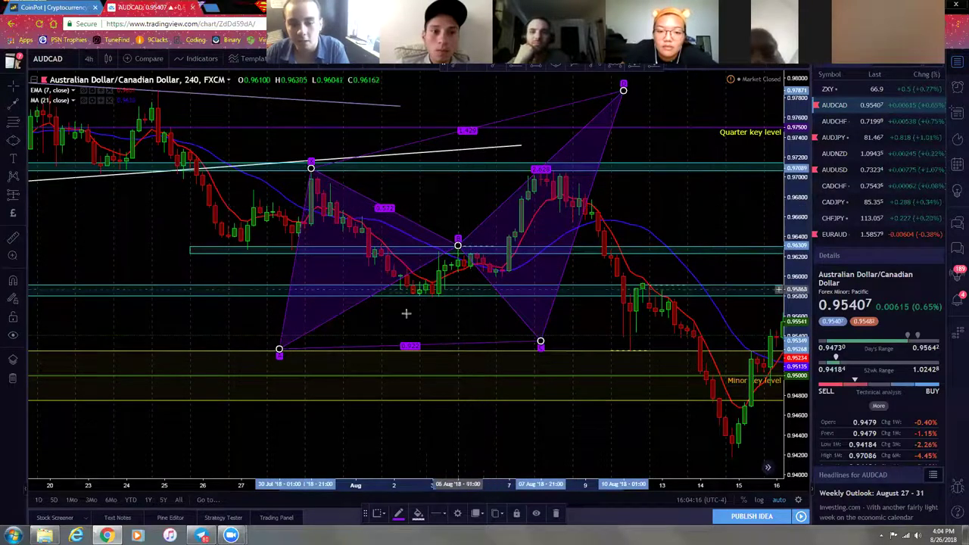
- Return the pattern's A, C and D points to the 3 August low, the 6 August low and the 8 August high
{"action": "left_click_drag", "start_coordinate": [429, 306], "coordinate": [431, 301]}
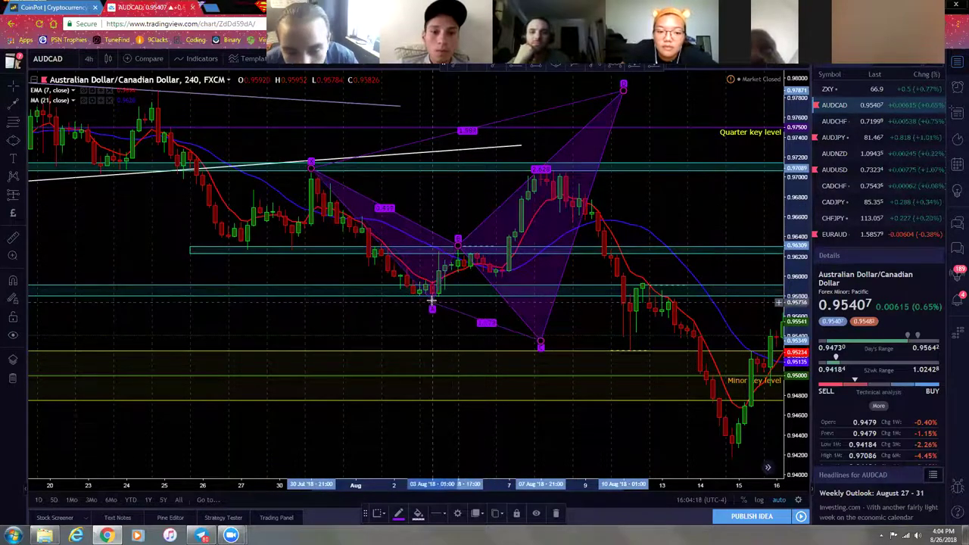
{"action": "left_click_drag", "start_coordinate": [540, 342], "coordinate": [503, 280]}
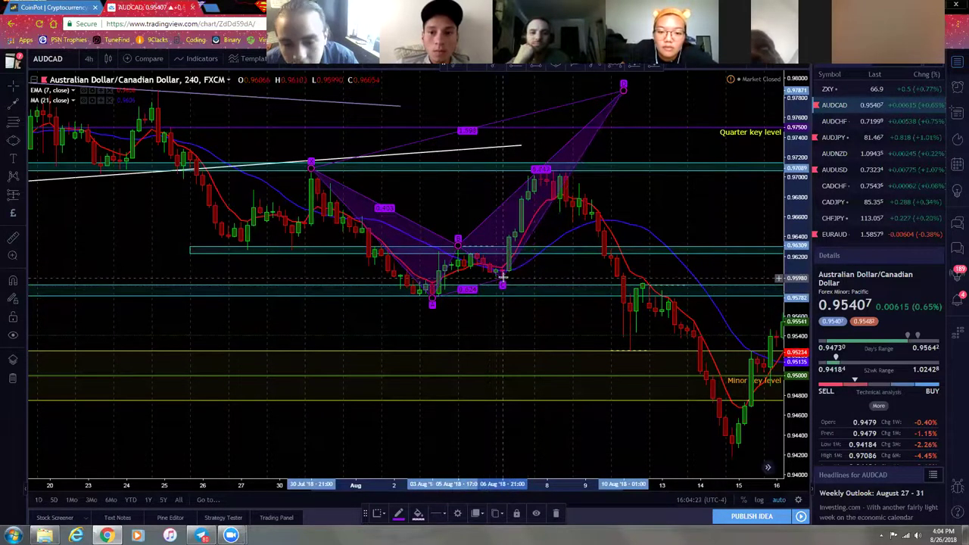
{"action": "left_click", "coordinate": [563, 272]}
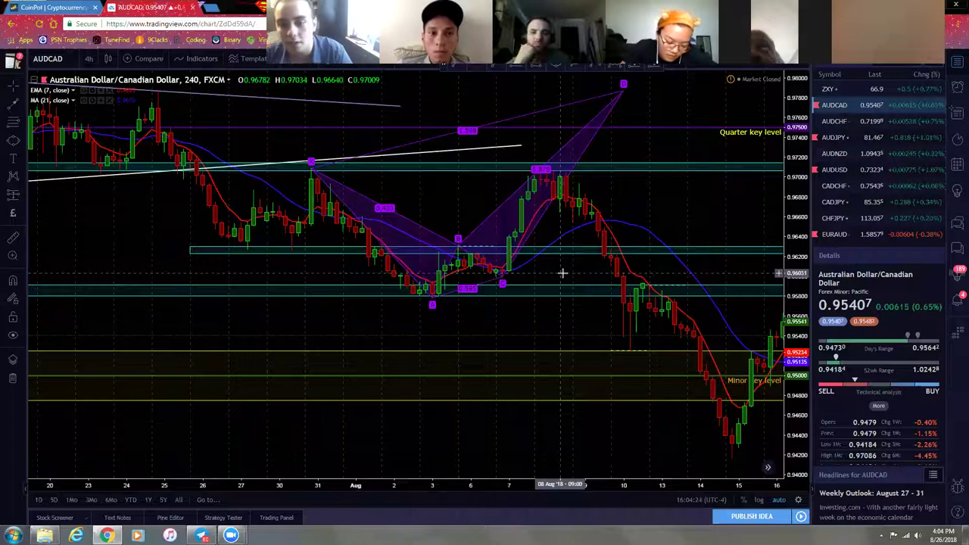
{"action": "left_click_drag", "start_coordinate": [623, 85], "coordinate": [547, 161]}
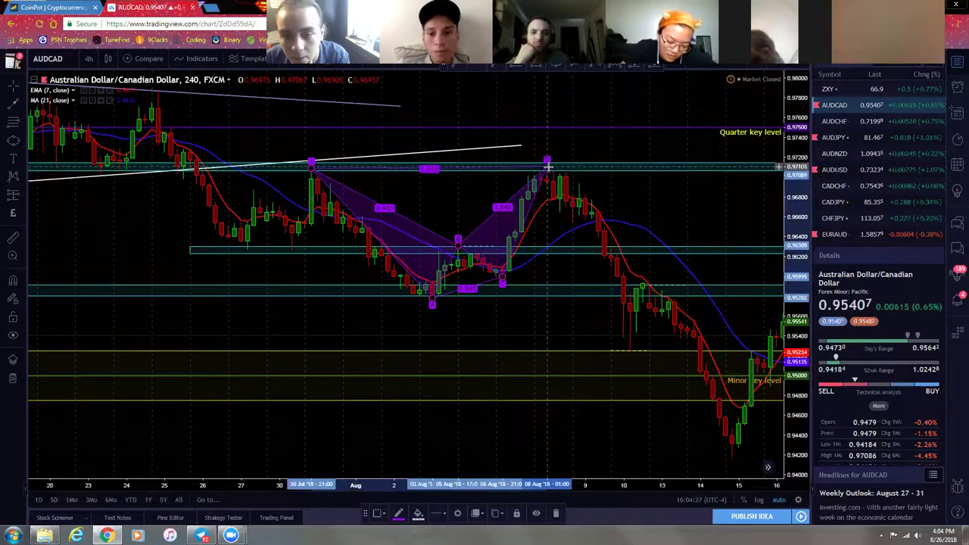
{"action": "left_click", "coordinate": [603, 187]}
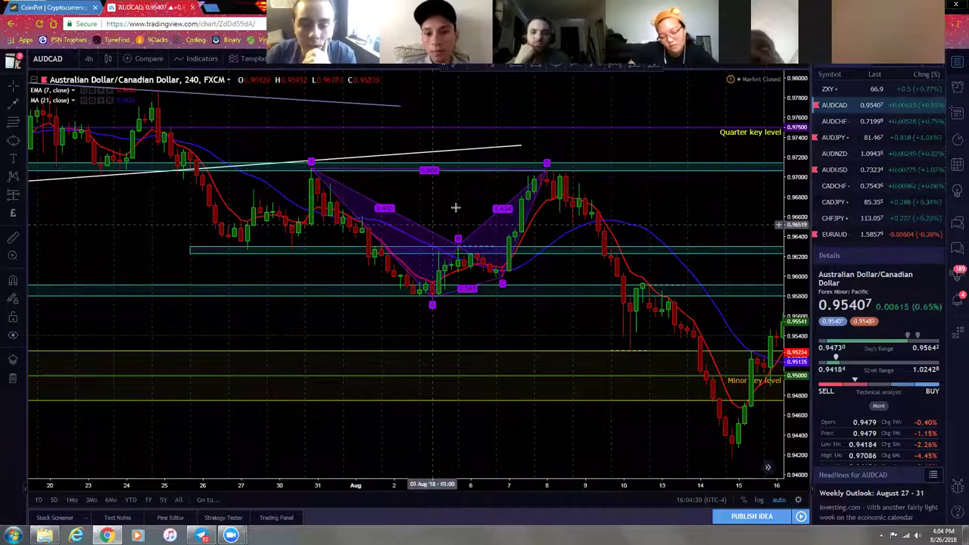
- Draw a Fib Retracement from the 8 August high at about 0.9707 to about 0.9599 on 10 August, level with the pattern's C point
{"action": "left_click_drag", "start_coordinate": [473, 208], "coordinate": [478, 214]}
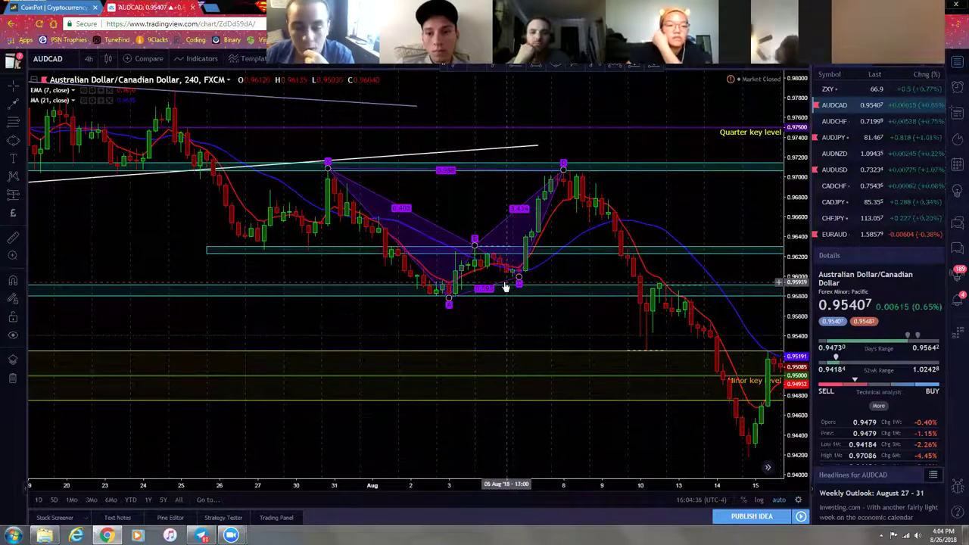
{"action": "scroll", "coordinate": [318, 314], "scroll_direction": "up", "scroll_amount": 2}
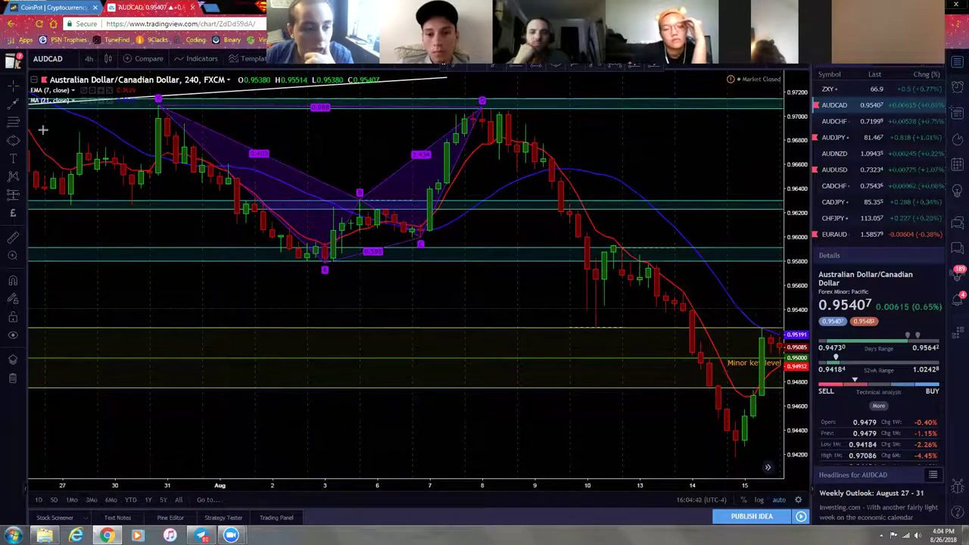
{"action": "left_click", "coordinate": [491, 108]}
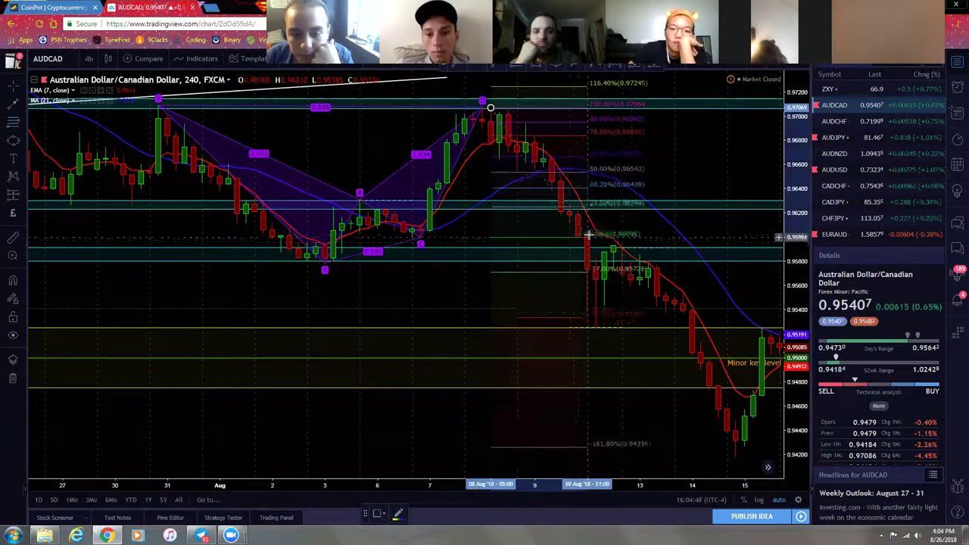
{"action": "left_click", "coordinate": [589, 238]}
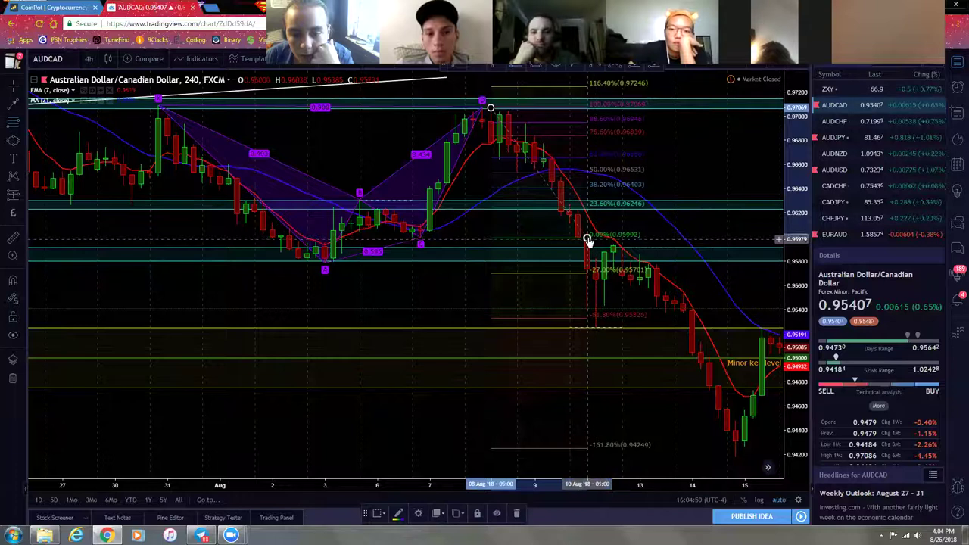
{"action": "left_click", "coordinate": [471, 233]}
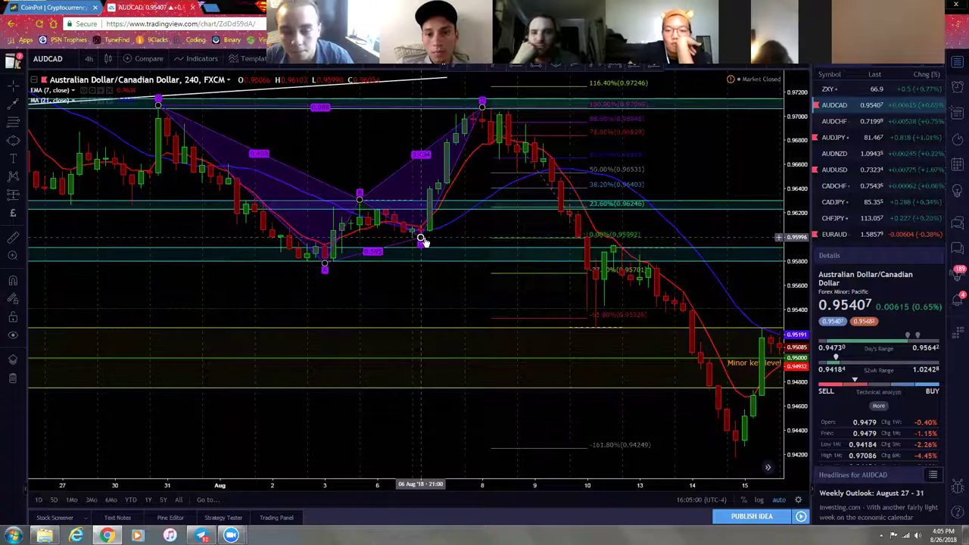
- Review the Fib Retracement's style settings and level values, and close them without changes
{"action": "scroll", "coordinate": [529, 197], "scroll_direction": "up", "scroll_amount": 2}
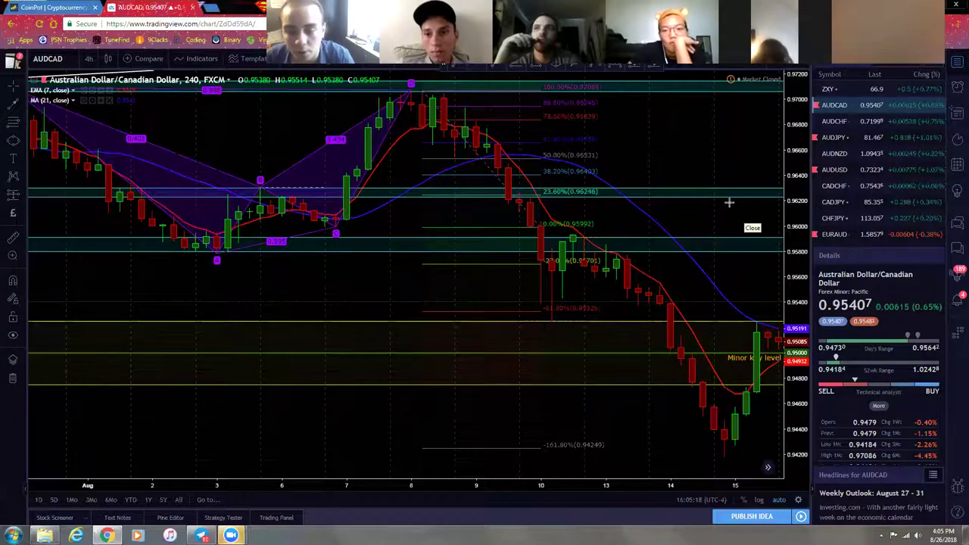
{"action": "right_click", "coordinate": [465, 229]}
{"action": "left_click", "coordinate": [485, 260]}
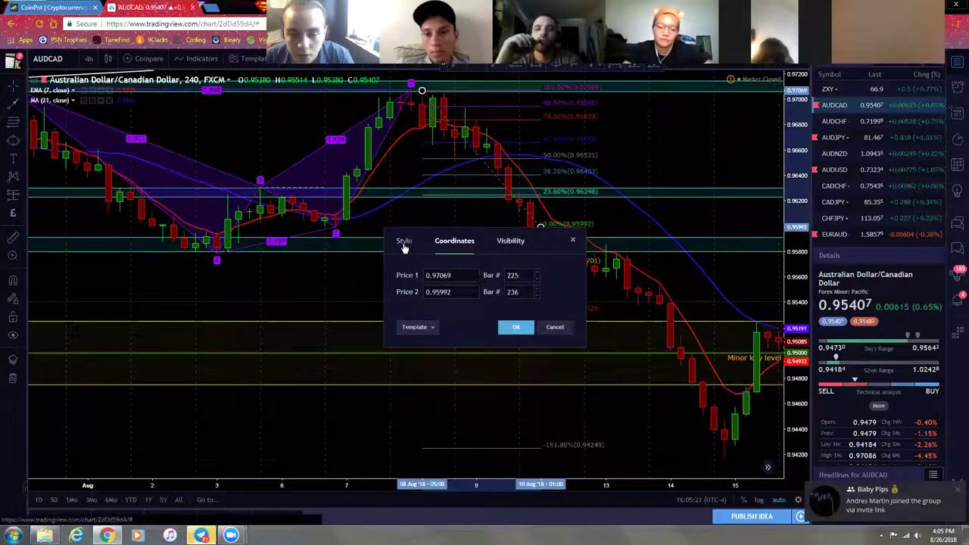
{"action": "left_click", "coordinate": [407, 240]}
{"action": "left_click_drag", "start_coordinate": [458, 237], "coordinate": [181, 109]}
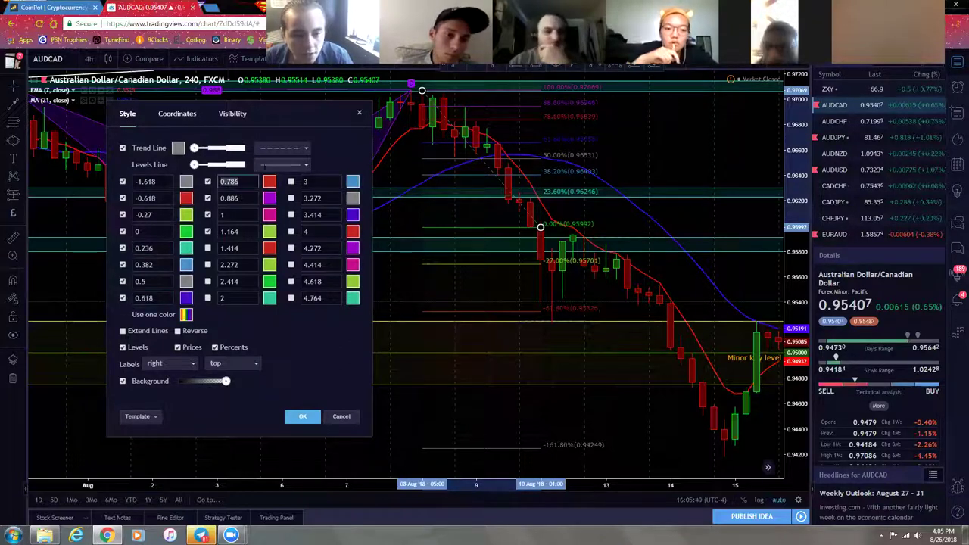
{"action": "left_click", "coordinate": [361, 113]}
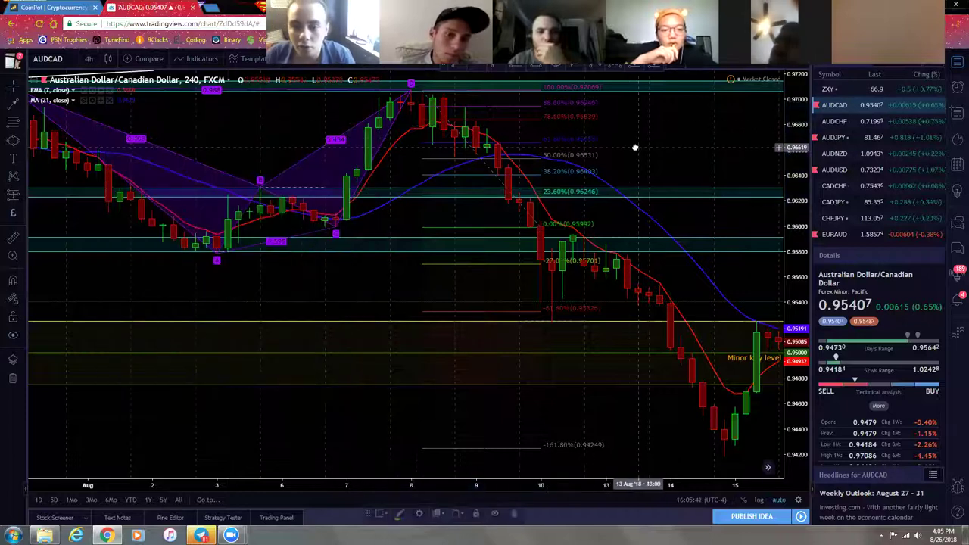
- Draw a small red ellipse around the 8 August candle wick at the 78.60% level, near 0.9684
{"action": "scroll", "coordinate": [703, 152], "scroll_direction": "up", "scroll_amount": 3}
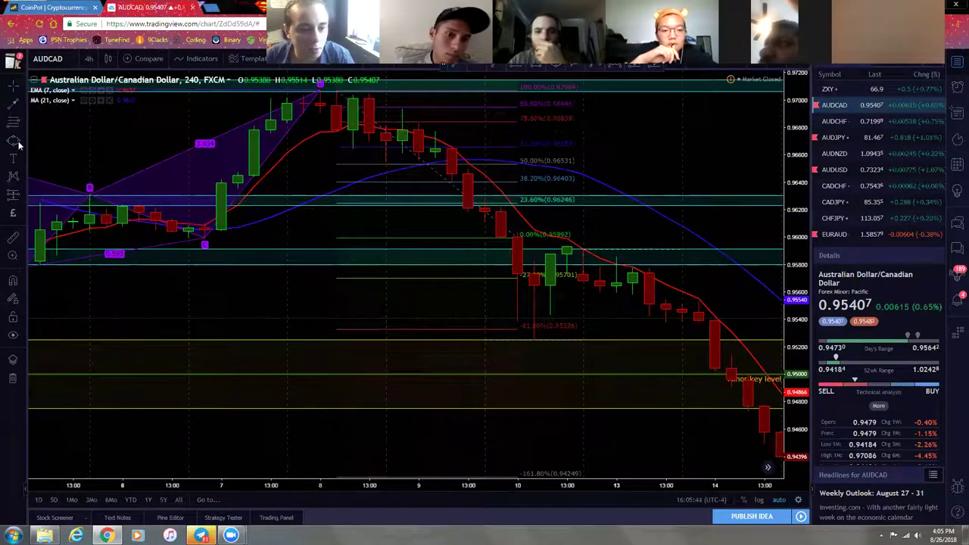
{"action": "left_click", "coordinate": [404, 127]}
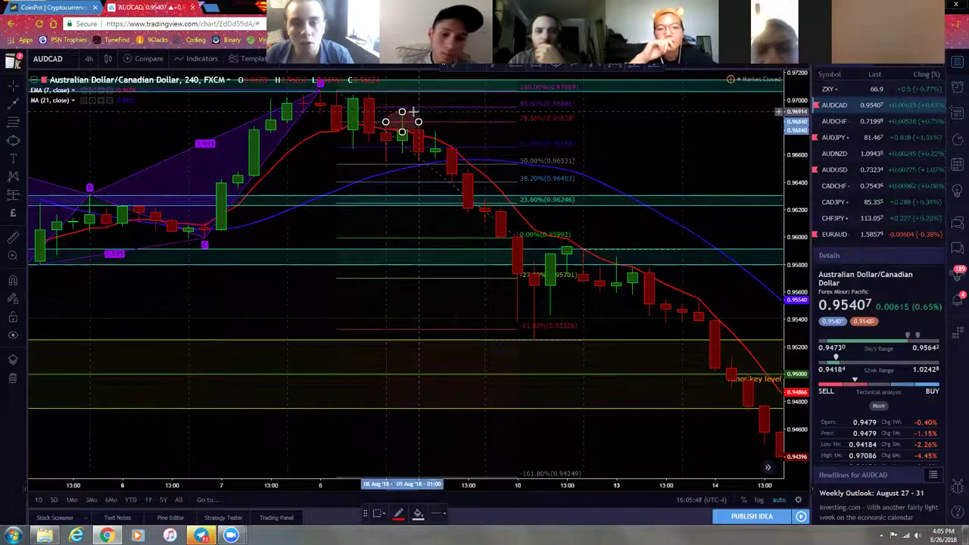
{"action": "left_click", "coordinate": [332, 175]}
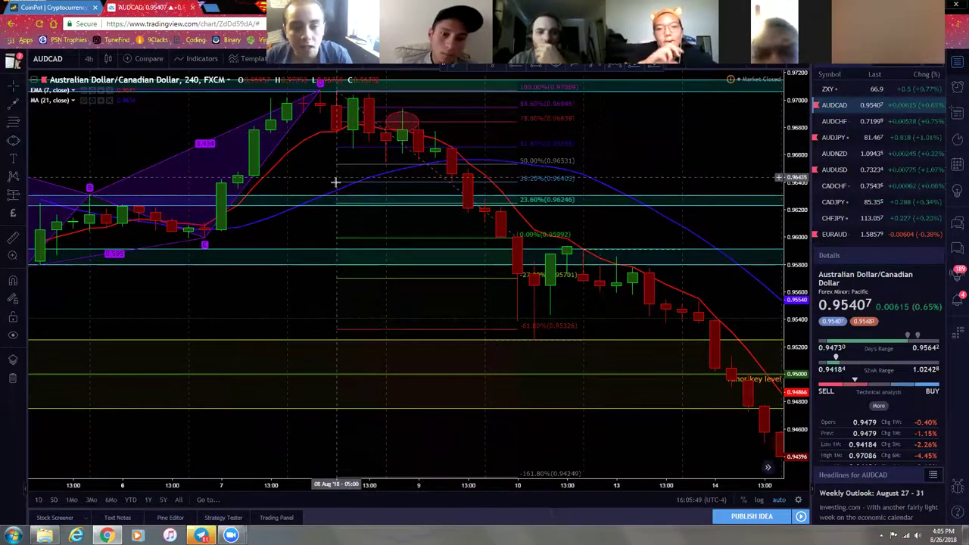
- Draw a red ellipse around the 9 August candle at the 61.80% level, near 0.9666, and widen it to surround the candle
{"action": "scroll", "coordinate": [335, 182], "scroll_direction": "down", "scroll_amount": 2}
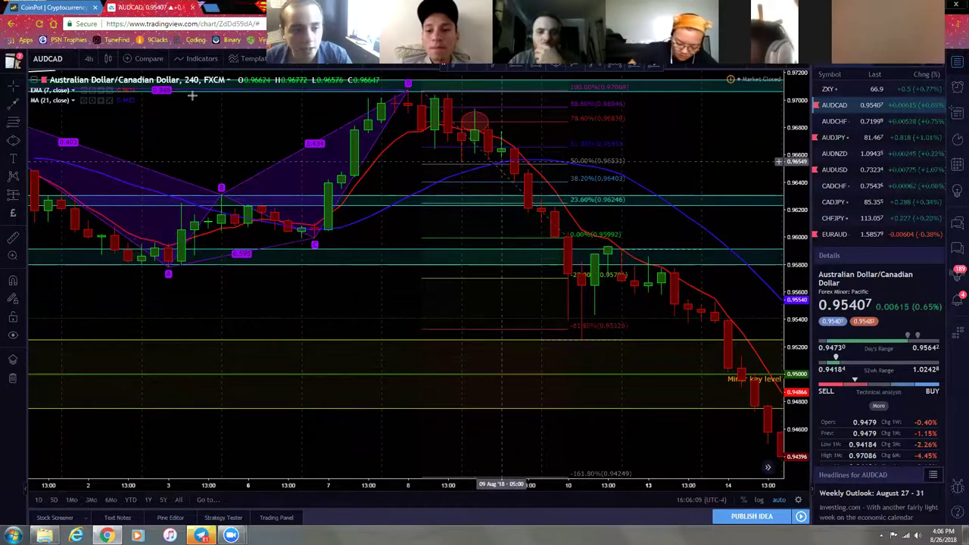
{"action": "left_click", "coordinate": [515, 144]}
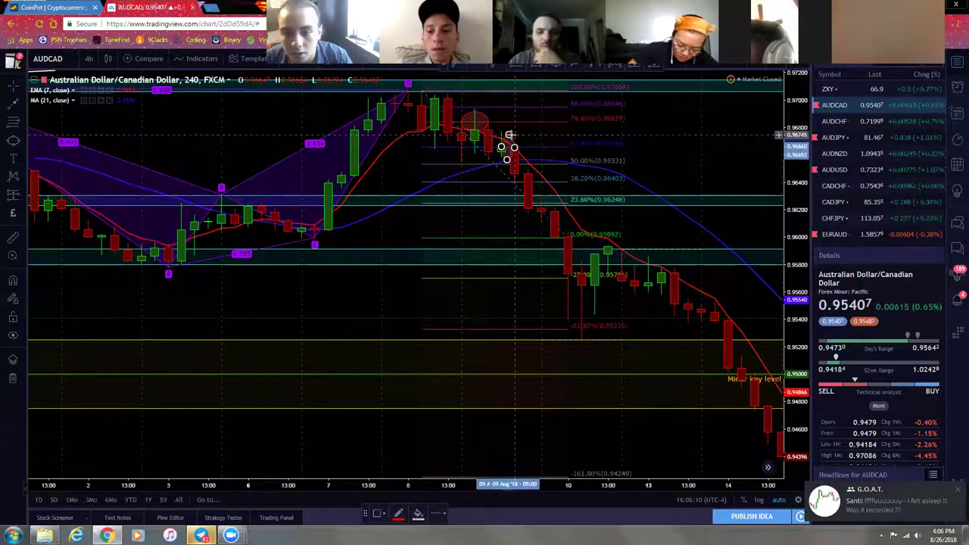
{"action": "left_click", "coordinate": [504, 147]}
{"action": "left_click_drag", "start_coordinate": [501, 146], "coordinate": [490, 146]}
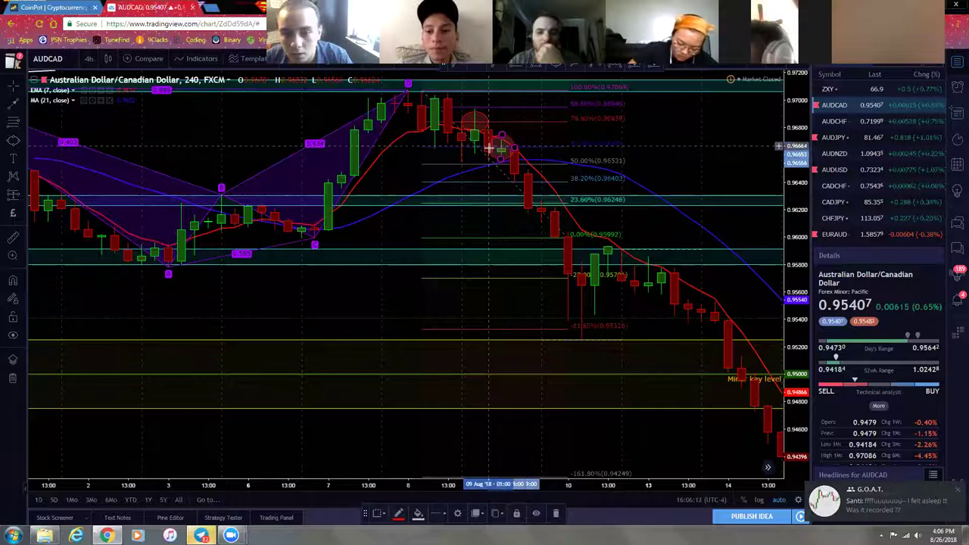
{"action": "left_click", "coordinate": [303, 150]}
- Draw a red ellipse where the 9 August candle meets the 23.60% level, near 0.9625
{"action": "left_click", "coordinate": [15, 153]}
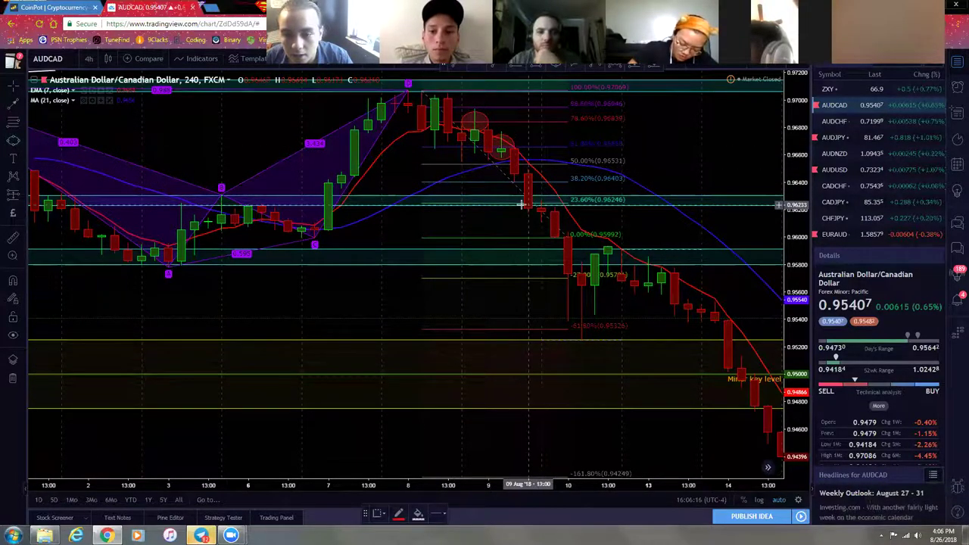
{"action": "left_click", "coordinate": [515, 202]}
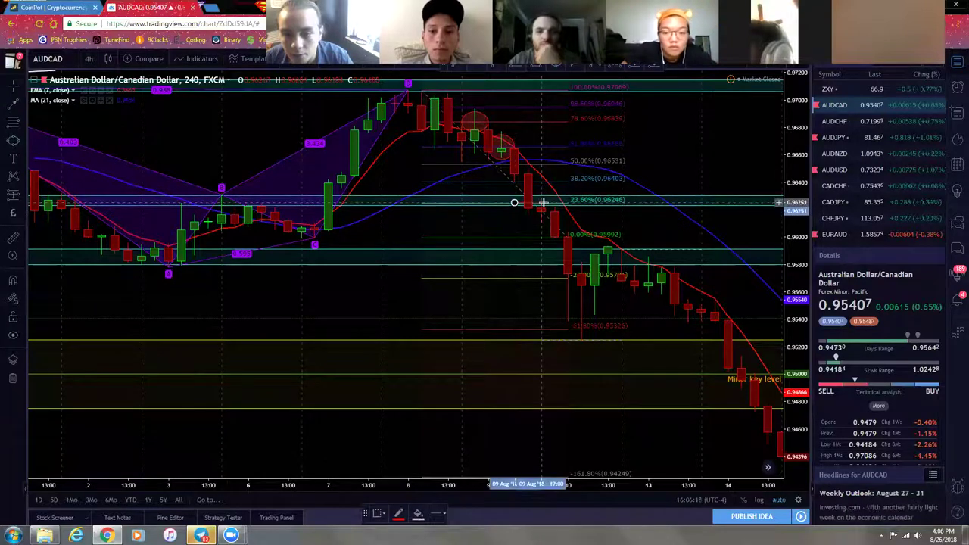
{"action": "left_click", "coordinate": [530, 201]}
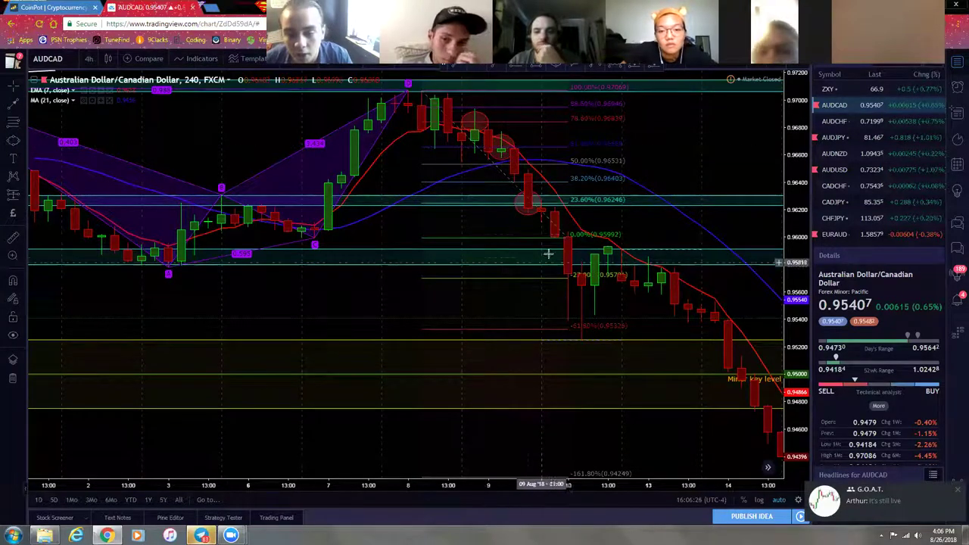
- Draw a red ellipse around the candles at the -27.00% level between 9 and 10 August, near 0.9569
{"action": "left_click", "coordinate": [10, 142]}
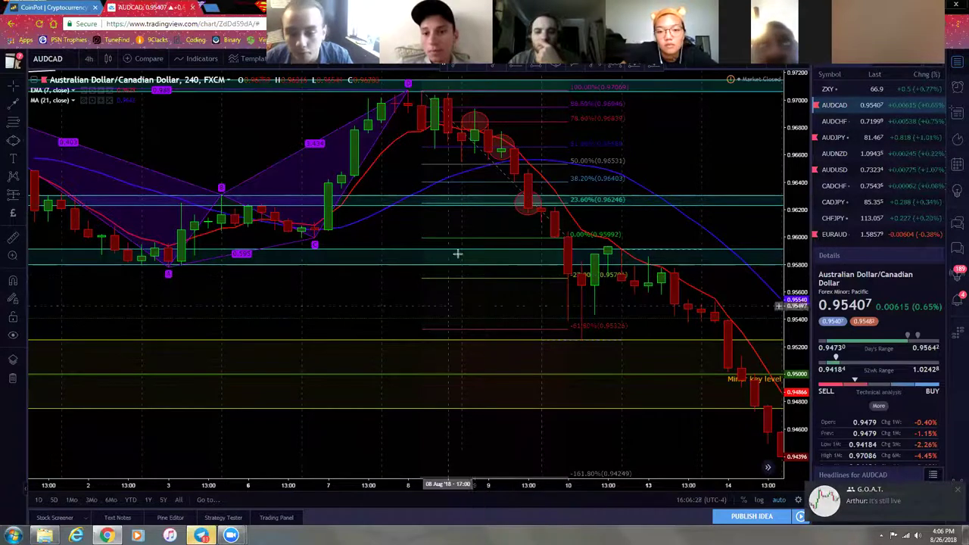
{"action": "left_click", "coordinate": [540, 280]}
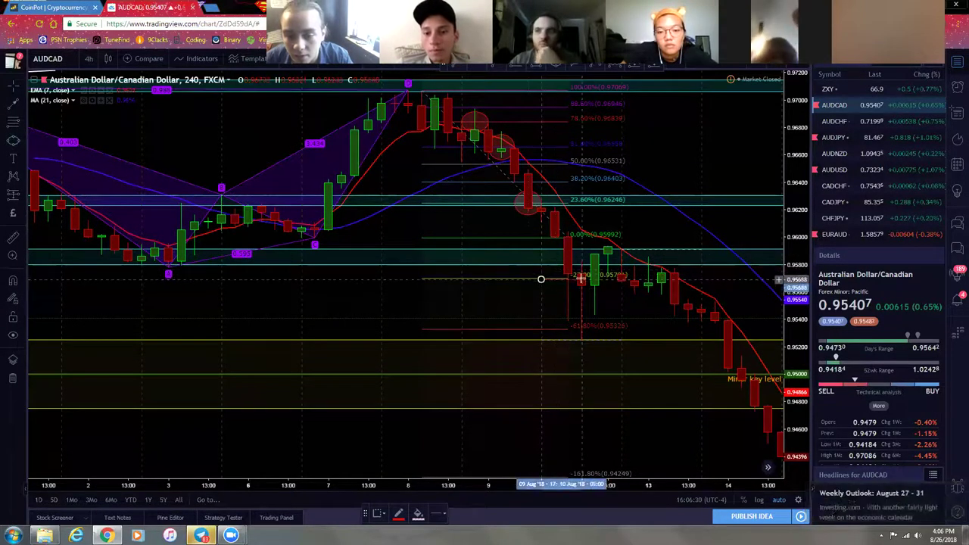
{"action": "left_click", "coordinate": [560, 263]}
{"action": "left_click", "coordinate": [563, 292]}
{"action": "left_click", "coordinate": [584, 282]}
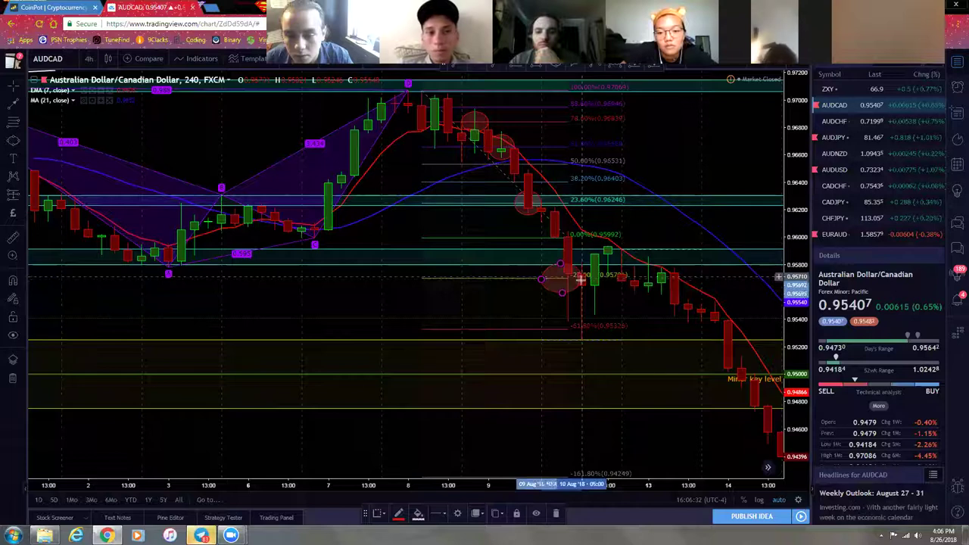
{"action": "left_click", "coordinate": [618, 297]}
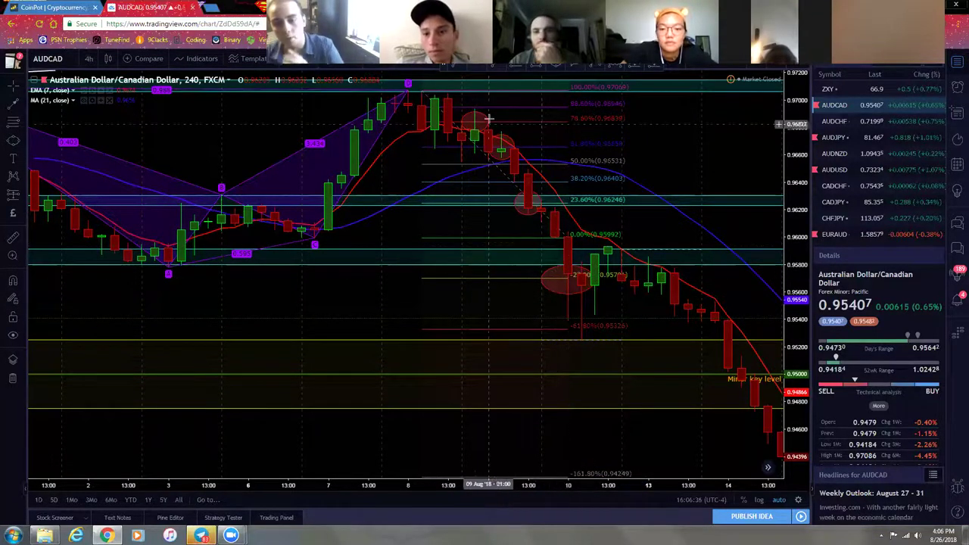
- Delete all the red ellipses and the Fib Retracement from the AUDCAD 4-hour chart
{"action": "scroll", "coordinate": [509, 236], "scroll_direction": "down", "scroll_amount": 3}
{"action": "scroll", "coordinate": [510, 236], "scroll_direction": "up", "scroll_amount": 2}
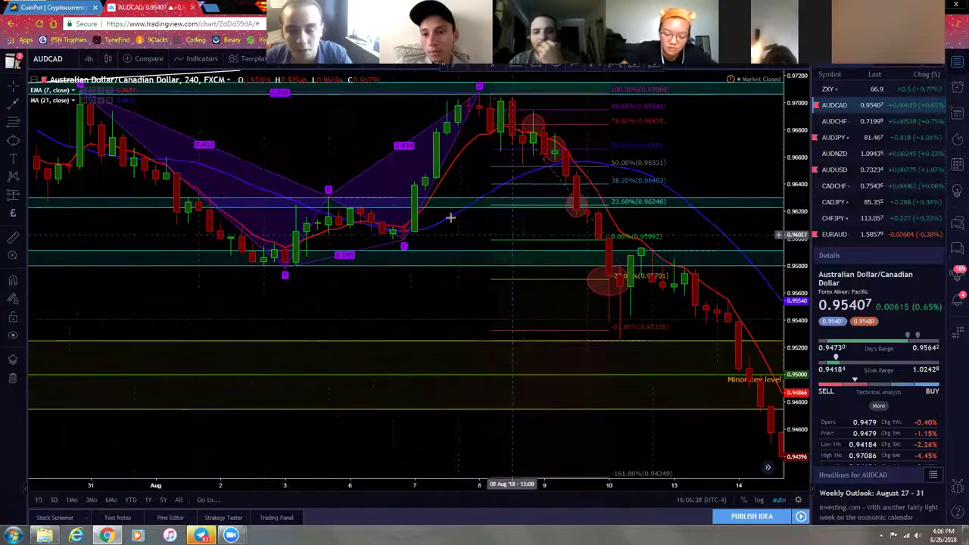
{"action": "left_click", "coordinate": [555, 283]}
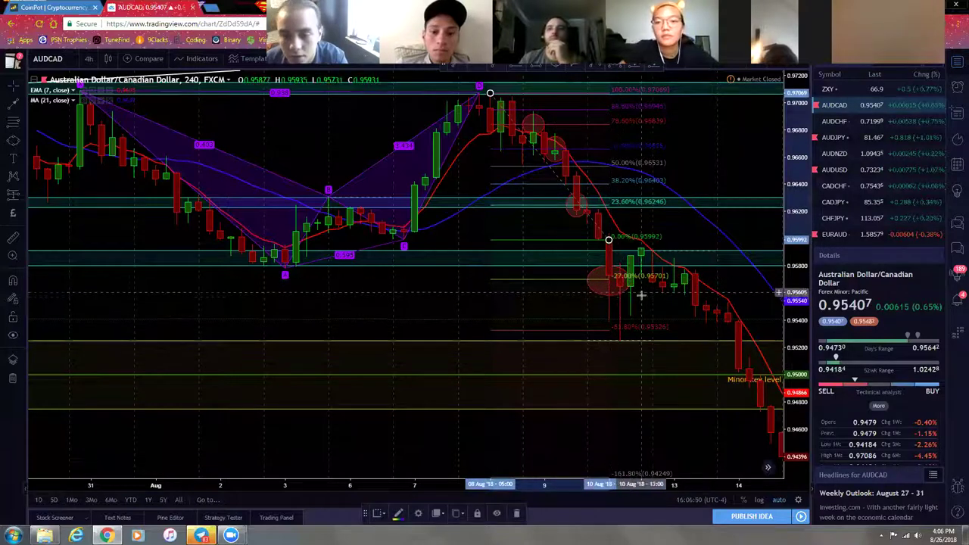
{"action": "left_click", "coordinate": [619, 297]}
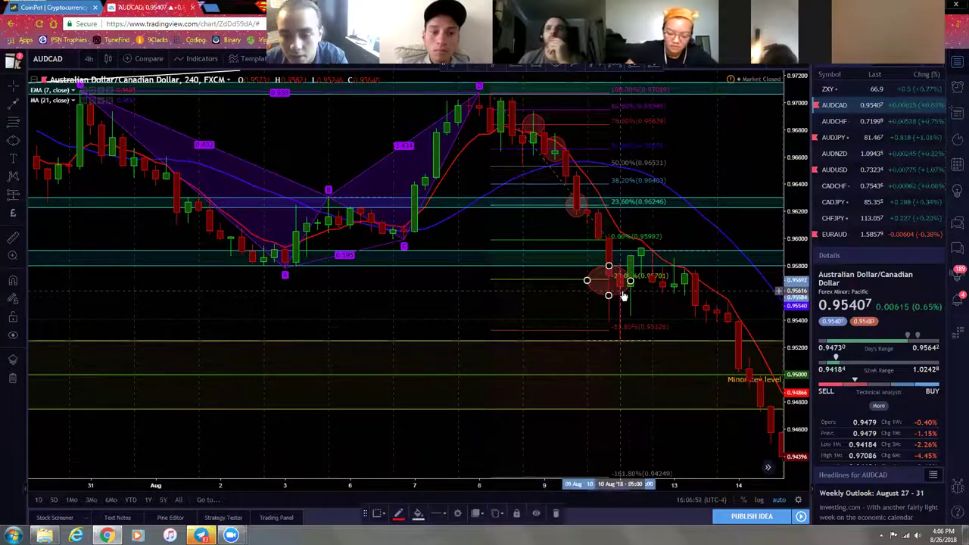
{"action": "key", "text": "Delete"}
{"action": "left_click_drag", "start_coordinate": [573, 205], "coordinate": [535, 138]}
{"action": "key", "text": "Delete"}
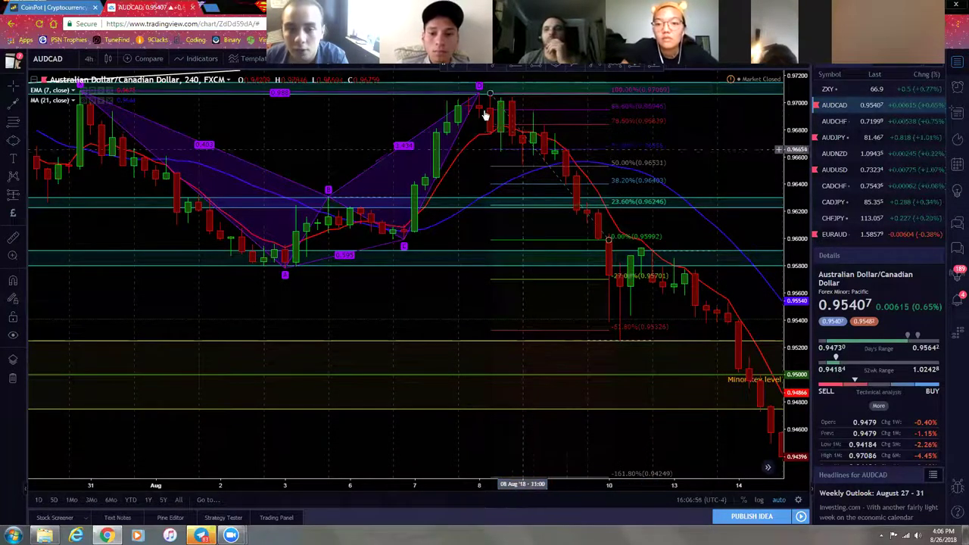
{"action": "left_click", "coordinate": [537, 245]}
{"action": "key", "text": "Delete"}
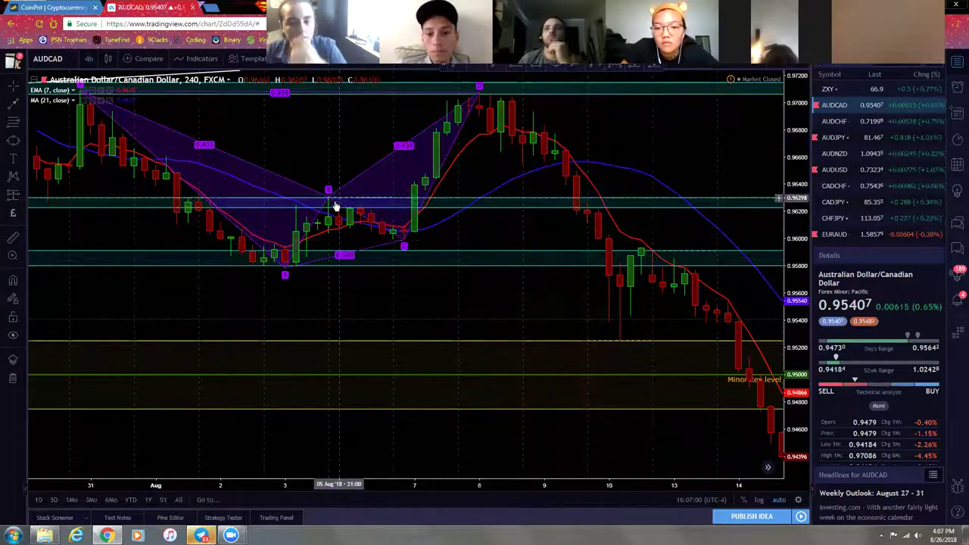
- Switch the AUDCAD chart to the 1-hour timeframe and examine the 8 August highs around the harmonic pattern's point D
{"action": "left_click", "coordinate": [89, 59]}
{"action": "left_click", "coordinate": [106, 177]}
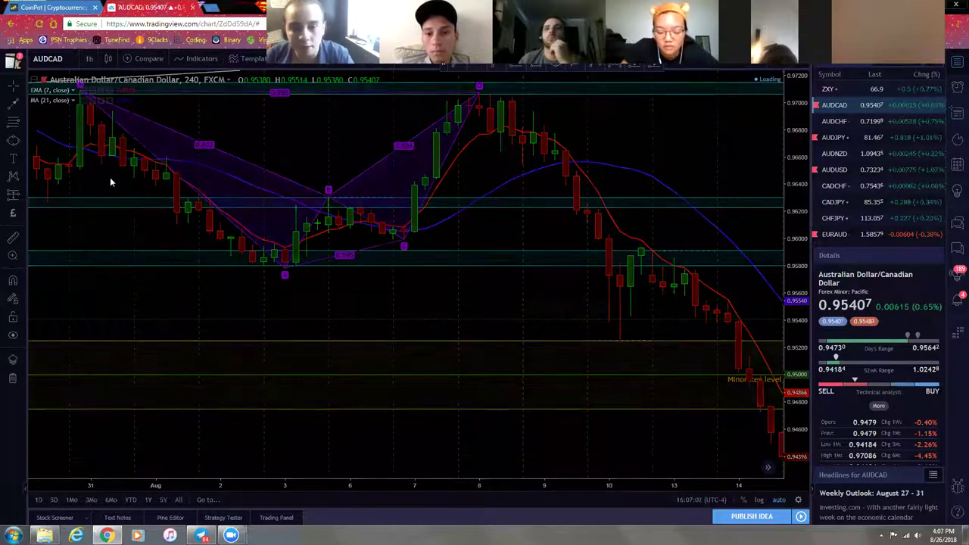
{"action": "scroll", "coordinate": [555, 241], "scroll_direction": "down", "scroll_amount": 5}
{"action": "left_click_drag", "start_coordinate": [315, 281], "coordinate": [664, 306]}
{"action": "scroll", "coordinate": [664, 309], "scroll_direction": "up", "scroll_amount": 3}
{"action": "left_click_drag", "start_coordinate": [478, 225], "coordinate": [487, 182]}
{"action": "scroll", "coordinate": [601, 190], "scroll_direction": "up", "scroll_amount": 3}
{"action": "left_click_drag", "start_coordinate": [601, 190], "coordinate": [409, 201]}
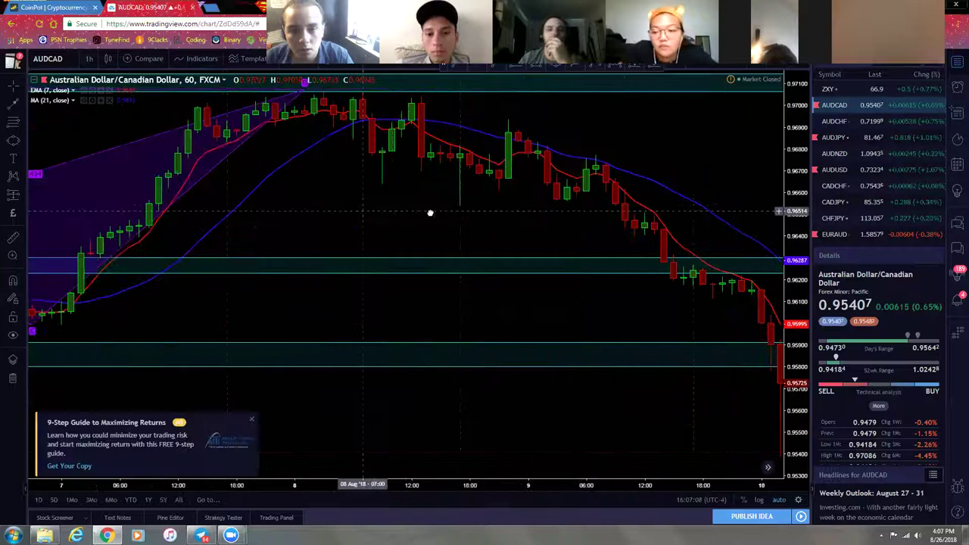
{"action": "scroll", "coordinate": [514, 222], "scroll_direction": "up", "scroll_amount": 2}
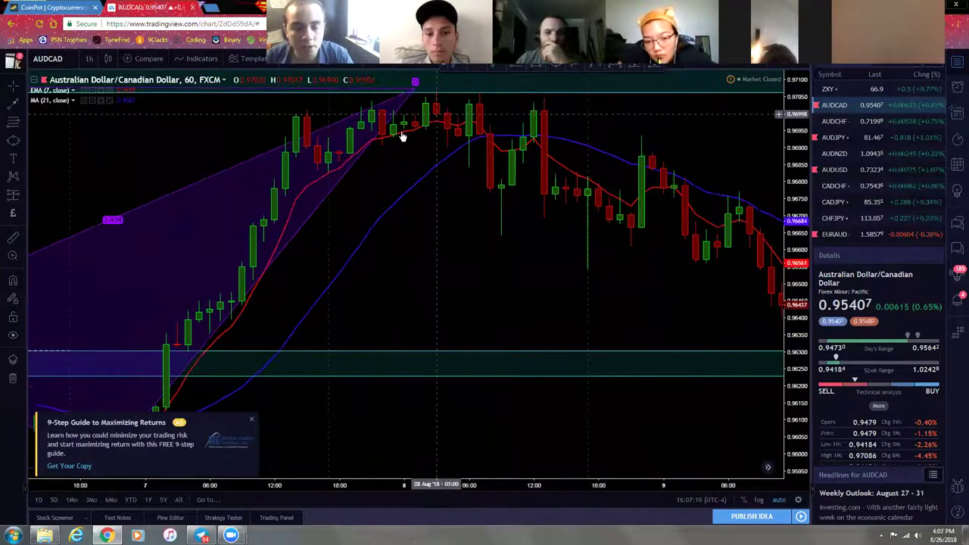
- Draw a red ellipse around the early 8 August highs and a trend line across the tops near 0.9702, from 7 August 14:00 to 8 August 20:00
{"action": "left_click", "coordinate": [17, 141]}
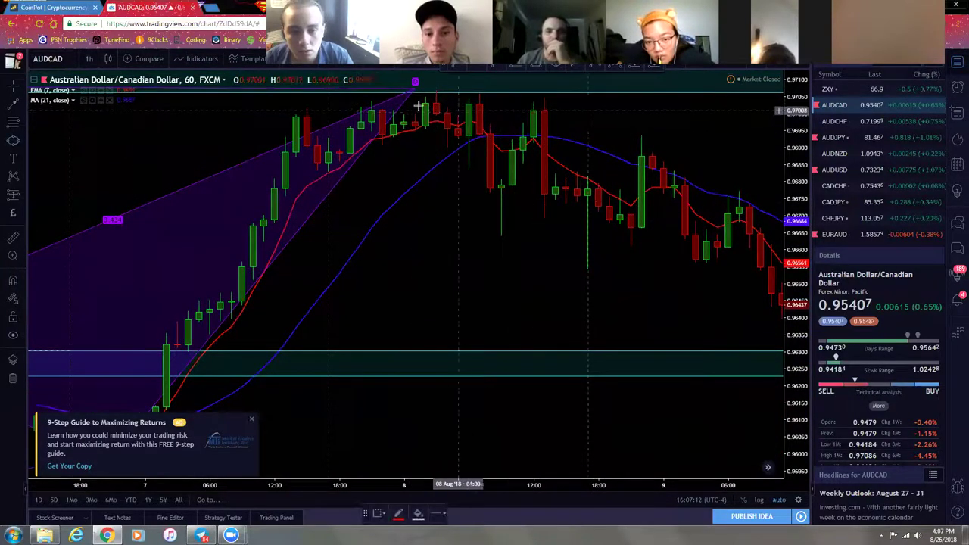
{"action": "left_click", "coordinate": [469, 136]}
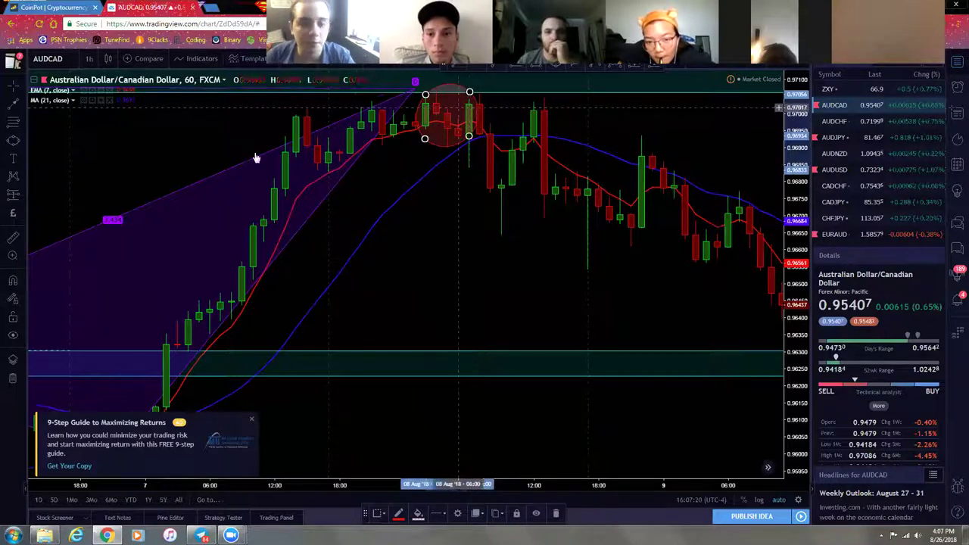
{"action": "left_click", "coordinate": [23, 108]}
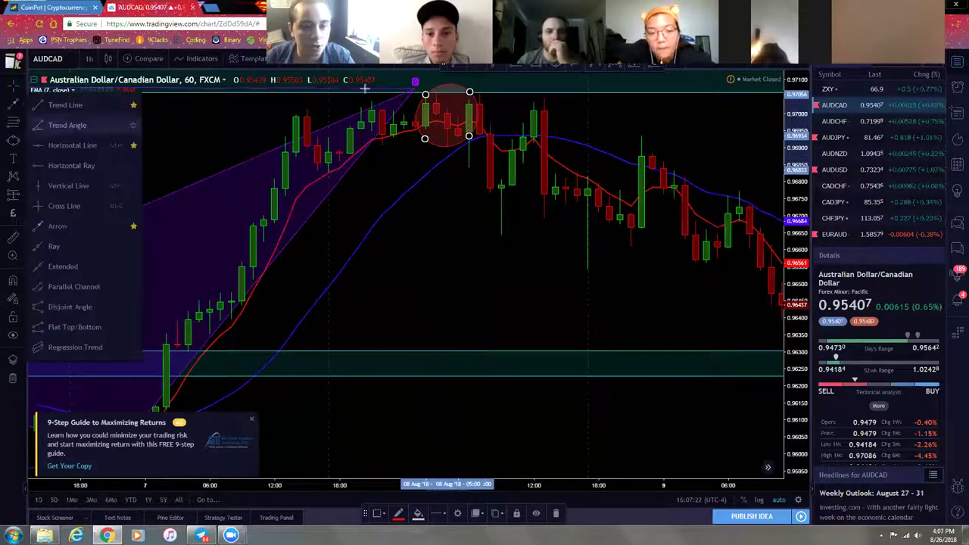
{"action": "left_click", "coordinate": [74, 106]}
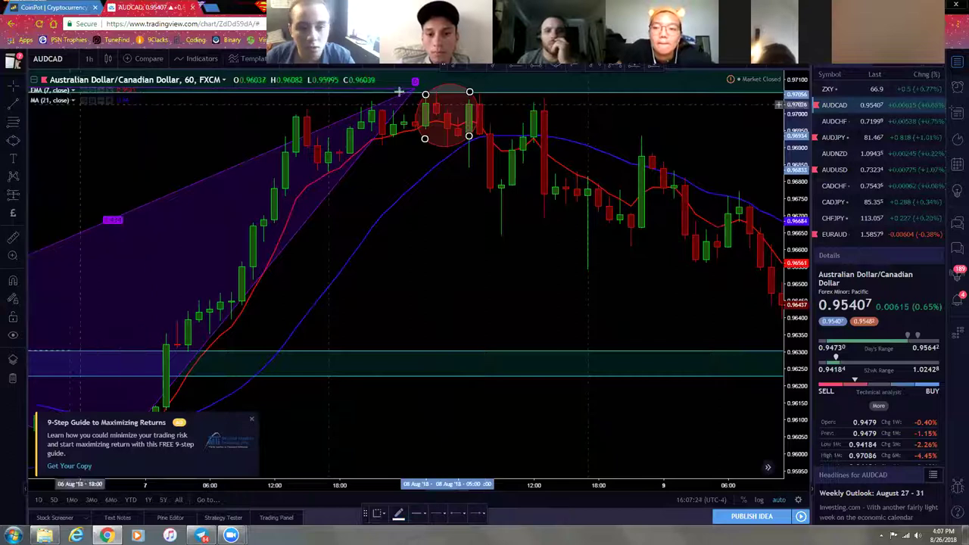
{"action": "left_click", "coordinate": [295, 103]}
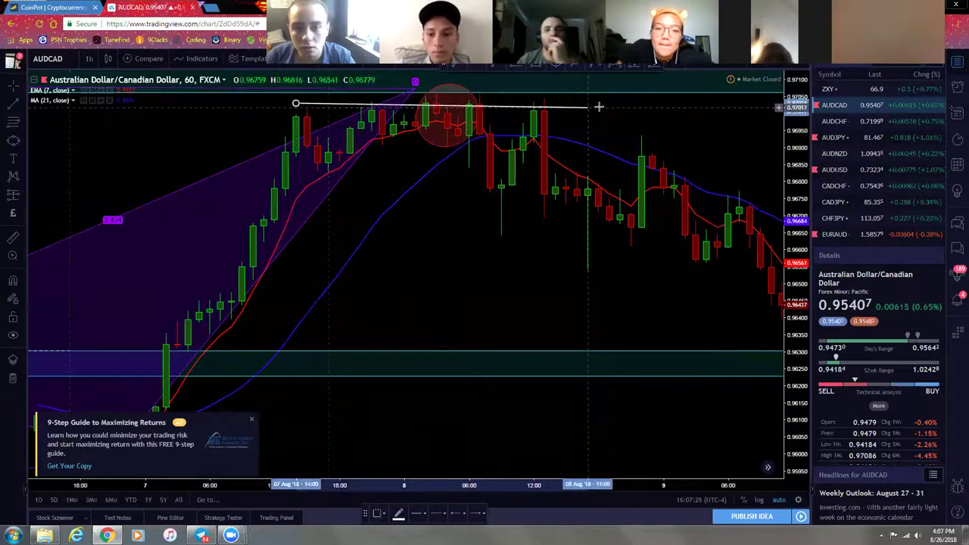
{"action": "left_click", "coordinate": [617, 106]}
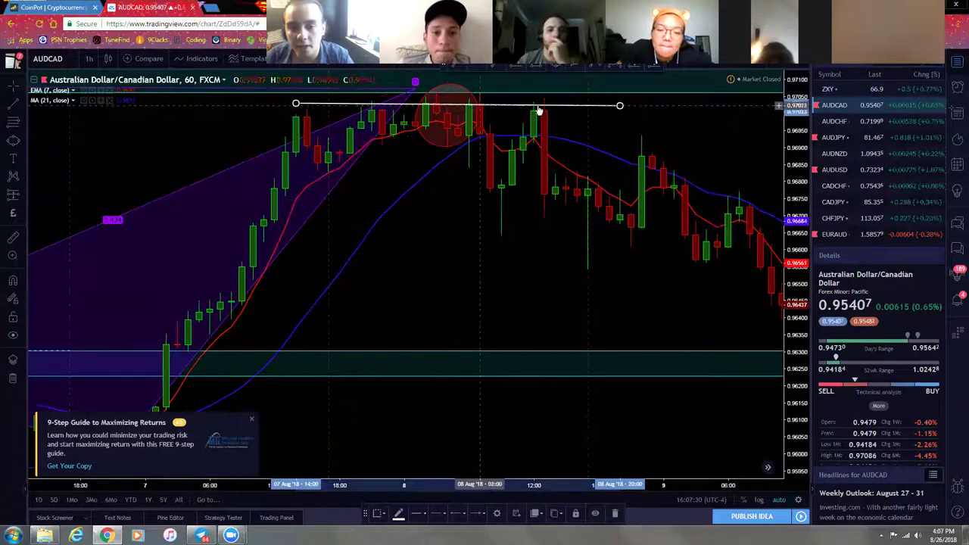
- Move the red ellipse onto the last 8 August peak touching the trend line, just after 12:00
{"action": "left_click", "coordinate": [470, 95]}
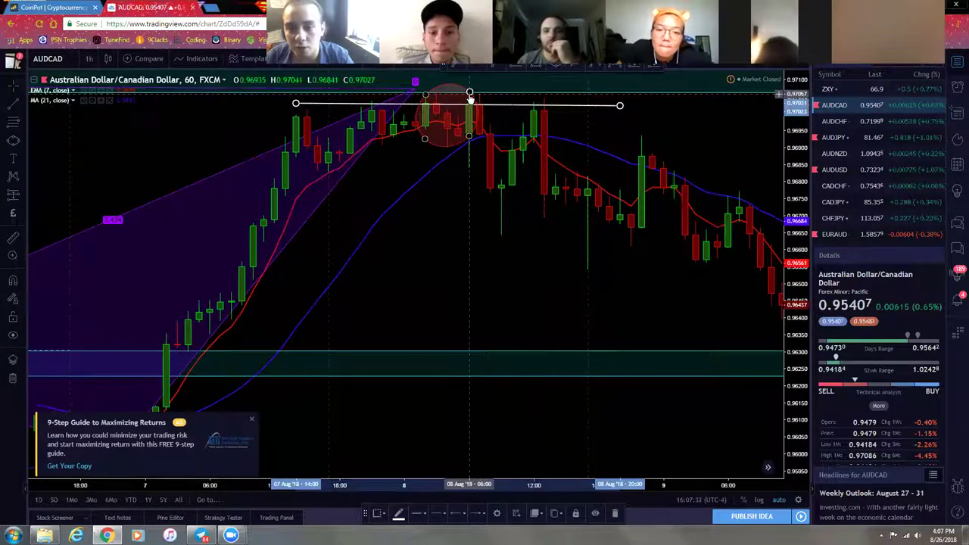
{"action": "left_click_drag", "start_coordinate": [477, 106], "coordinate": [570, 108]}
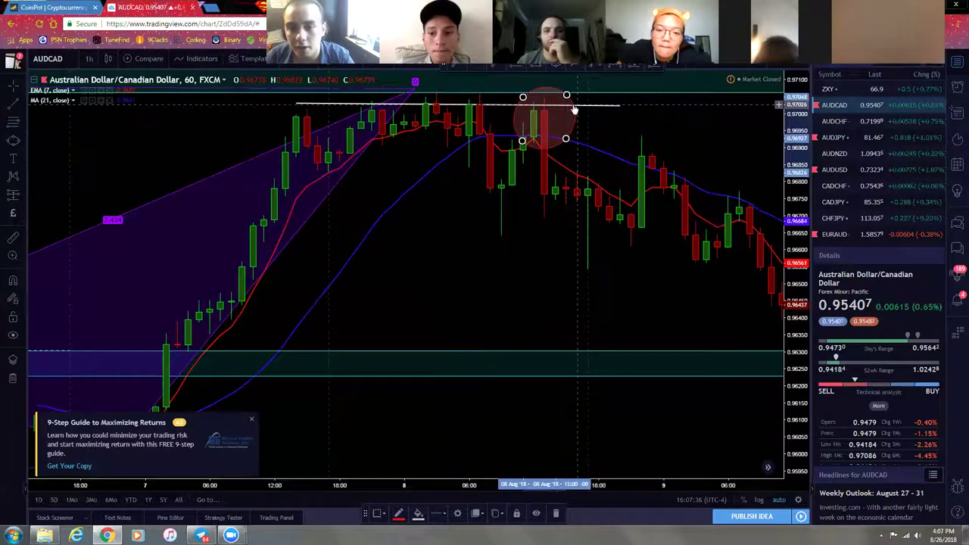
- Delete the red ellipse and the white trend line at the 8 August highs
{"action": "scroll", "coordinate": [681, 190], "scroll_direction": "down", "scroll_amount": 3}
{"action": "left_click_drag", "start_coordinate": [621, 259], "coordinate": [387, 260]}
{"action": "scroll", "coordinate": [387, 260], "scroll_direction": "down", "scroll_amount": 3}
{"action": "left_click_drag", "start_coordinate": [606, 303], "coordinate": [337, 134]}
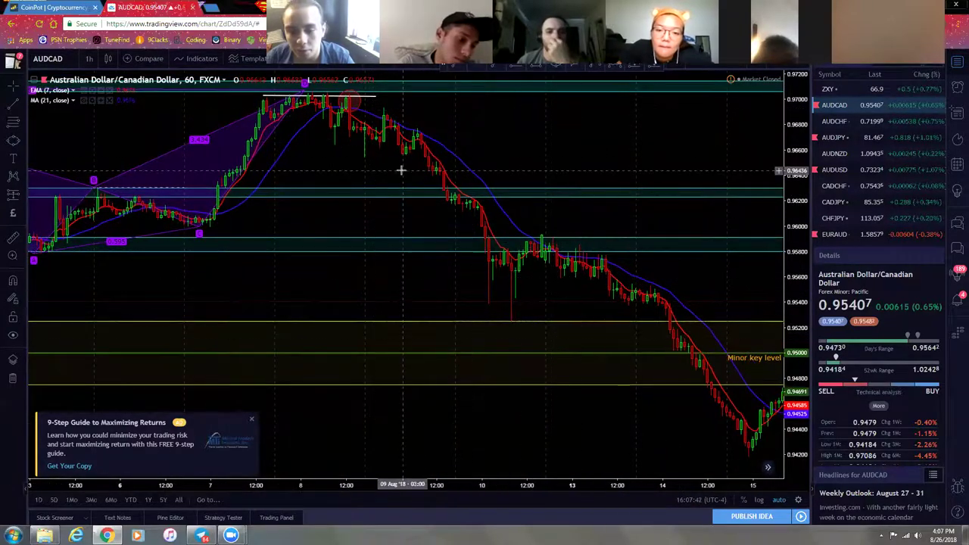
{"action": "left_click", "coordinate": [353, 108]}
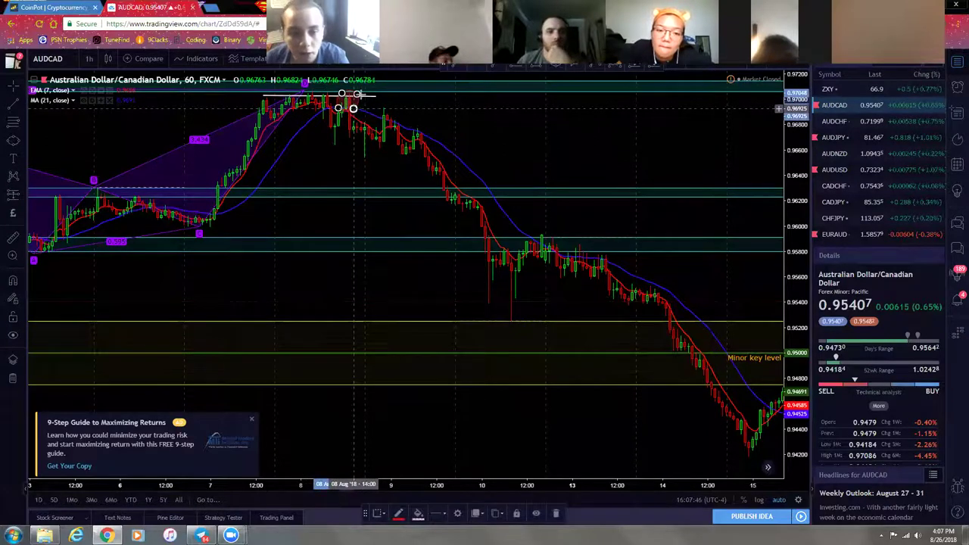
- Examine the 1-hour price action from 10 August to the latest candles around the Minor key level, and dismiss the advertisement
{"action": "scroll", "coordinate": [371, 171], "scroll_direction": "down", "scroll_amount": 3}
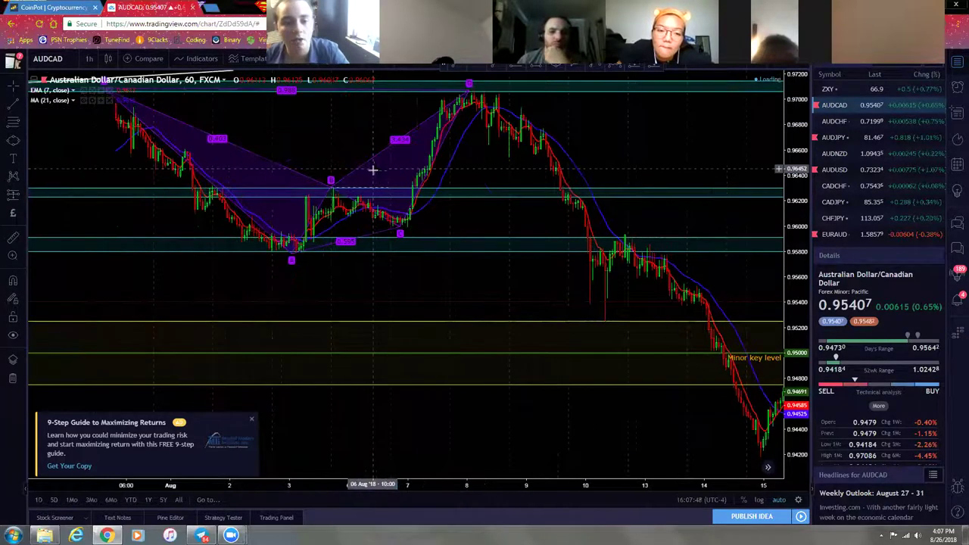
{"action": "left_click_drag", "start_coordinate": [415, 283], "coordinate": [301, 290]}
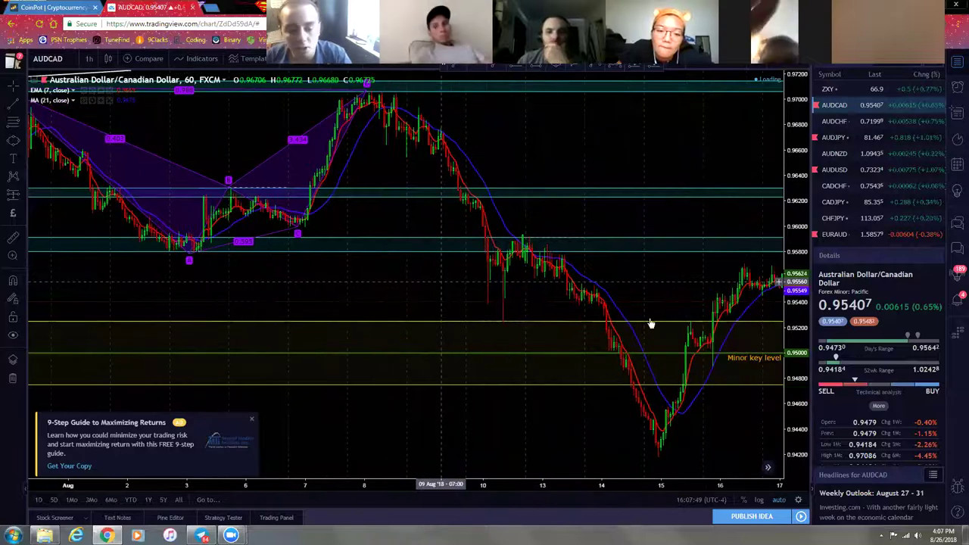
{"action": "left_click_drag", "start_coordinate": [649, 320], "coordinate": [536, 287]}
{"action": "left_click_drag", "start_coordinate": [471, 277], "coordinate": [39, 255]}
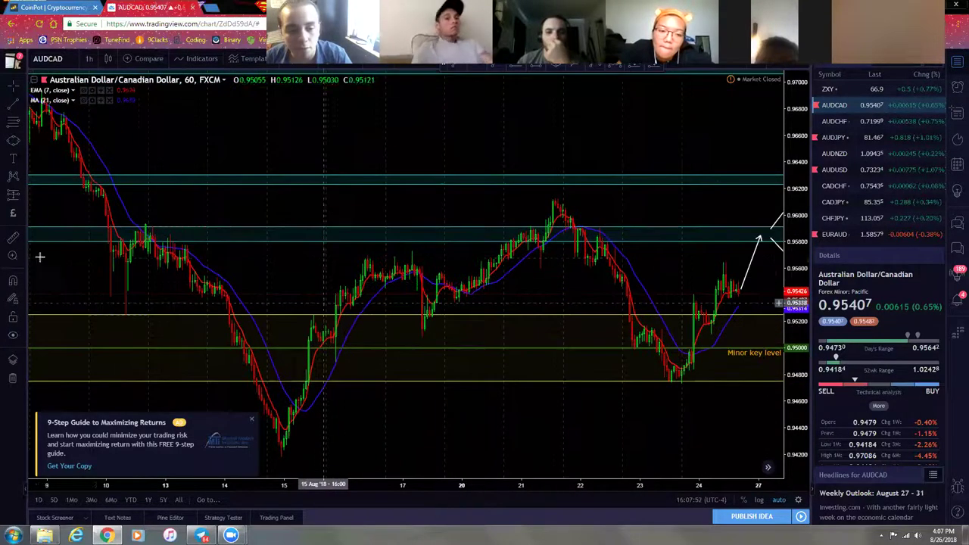
{"action": "left_click_drag", "start_coordinate": [444, 281], "coordinate": [227, 299]}
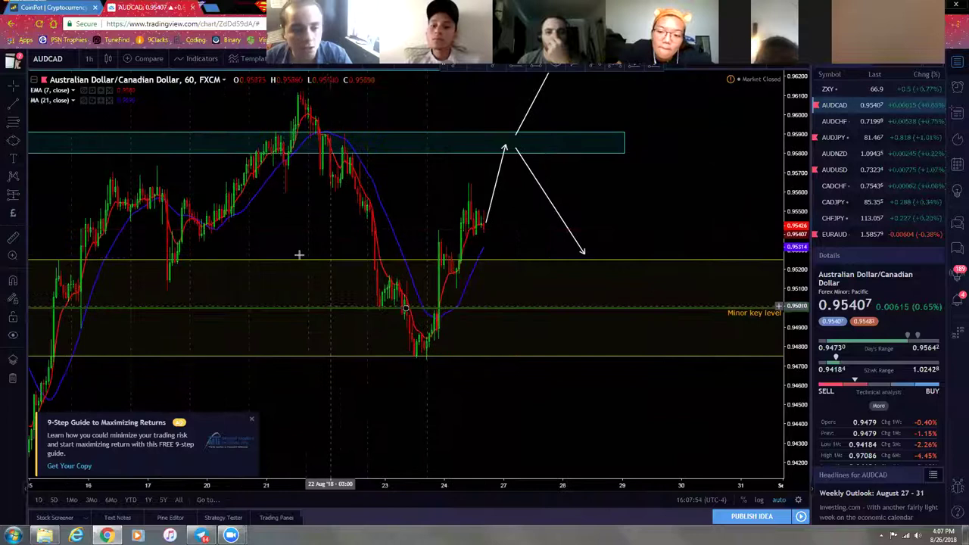
{"action": "left_click_drag", "start_coordinate": [267, 239], "coordinate": [475, 237]}
{"action": "left_click", "coordinate": [251, 418]}
{"action": "left_click", "coordinate": [377, 371]}
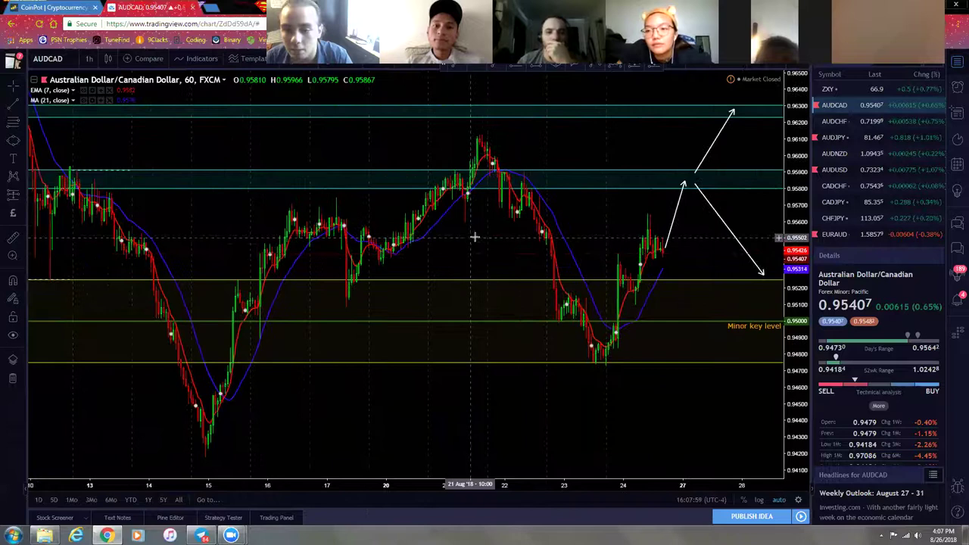
- Switch AUDCAD to the daily timeframe and examine the latest candles against the Minor key level, the teal zones and the projection arrows
{"action": "left_click", "coordinate": [88, 58]}
{"action": "left_click", "coordinate": [121, 254]}
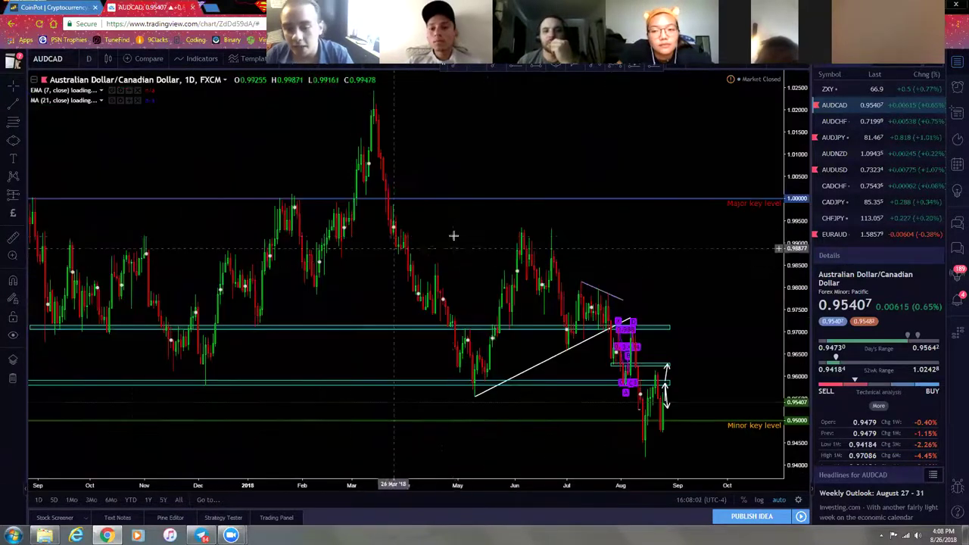
{"action": "scroll", "coordinate": [541, 309], "scroll_direction": "up", "scroll_amount": 5}
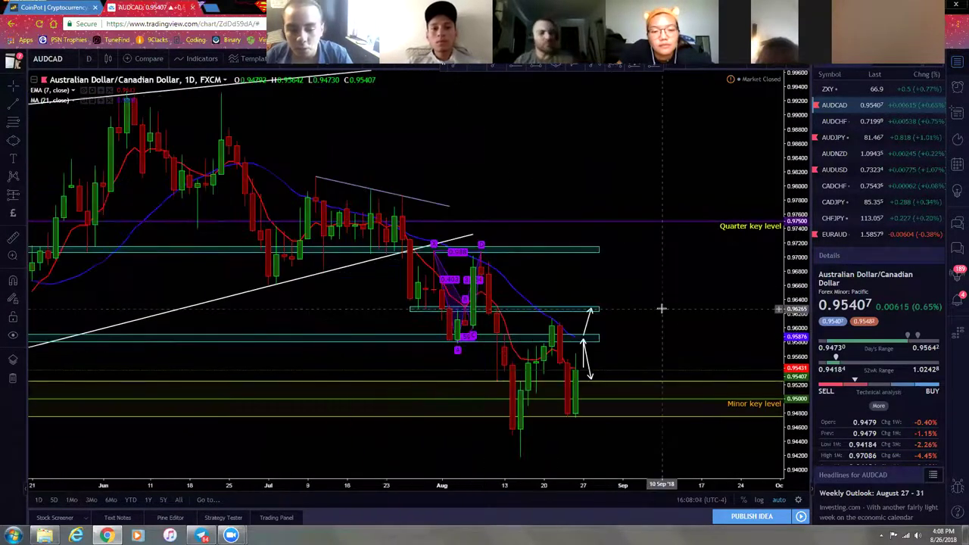
{"action": "scroll", "coordinate": [524, 312], "scroll_direction": "down", "scroll_amount": 5}
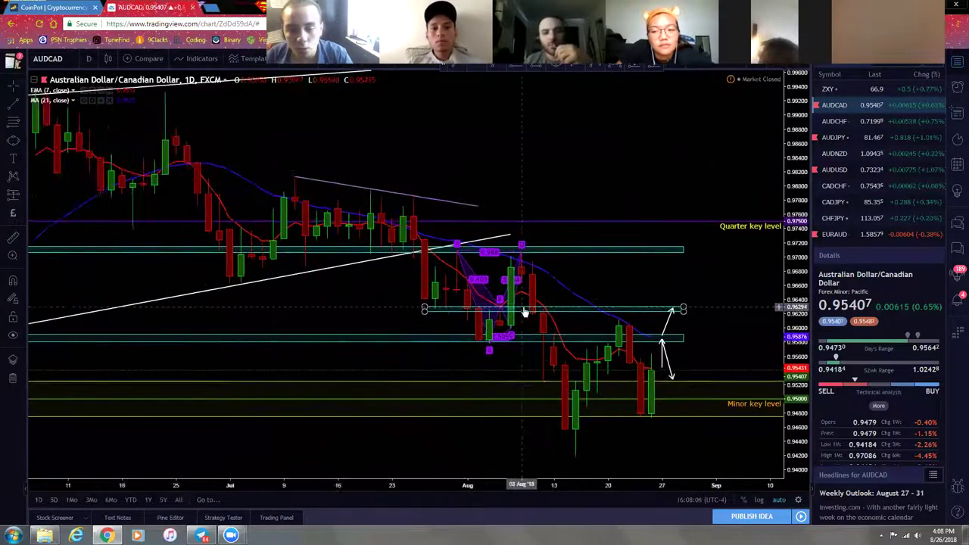
{"action": "scroll", "coordinate": [515, 313], "scroll_direction": "down", "scroll_amount": 5}
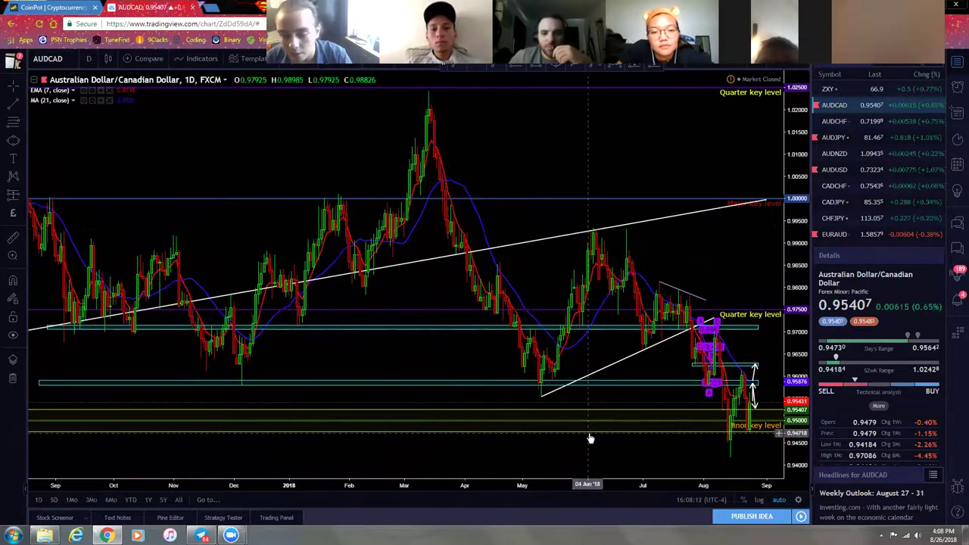
{"action": "scroll", "coordinate": [372, 253], "scroll_direction": "up", "scroll_amount": 3}
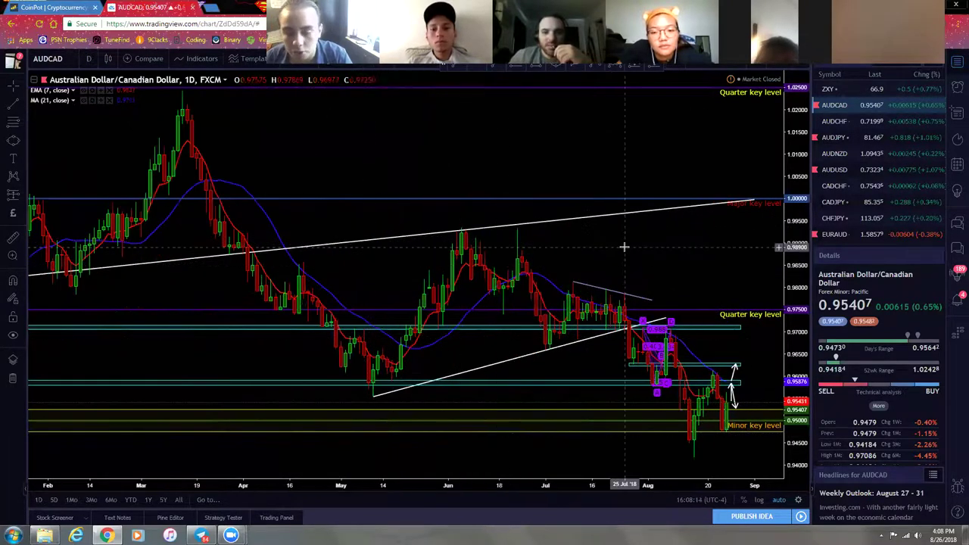
{"action": "scroll", "coordinate": [431, 292], "scroll_direction": "up", "scroll_amount": 3}
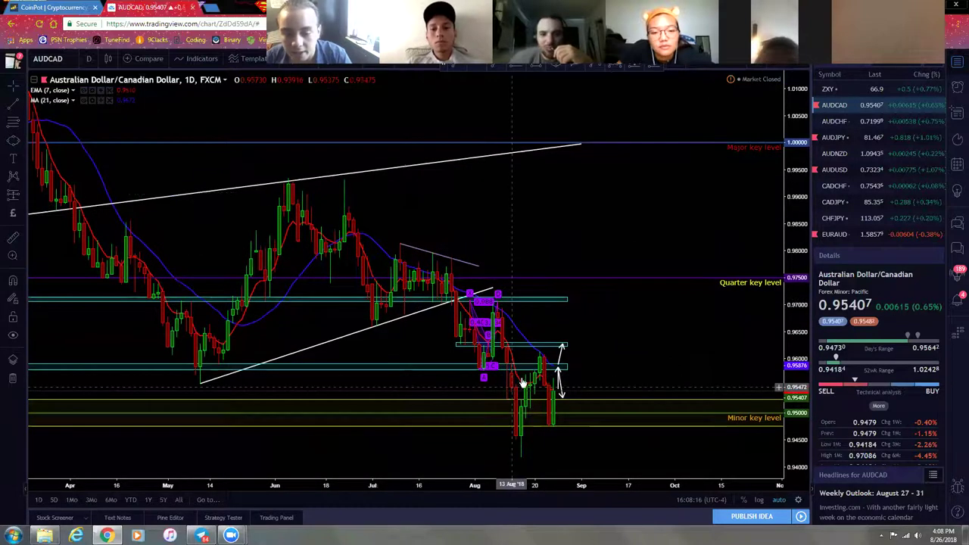
{"action": "scroll", "coordinate": [520, 402], "scroll_direction": "up", "scroll_amount": 2}
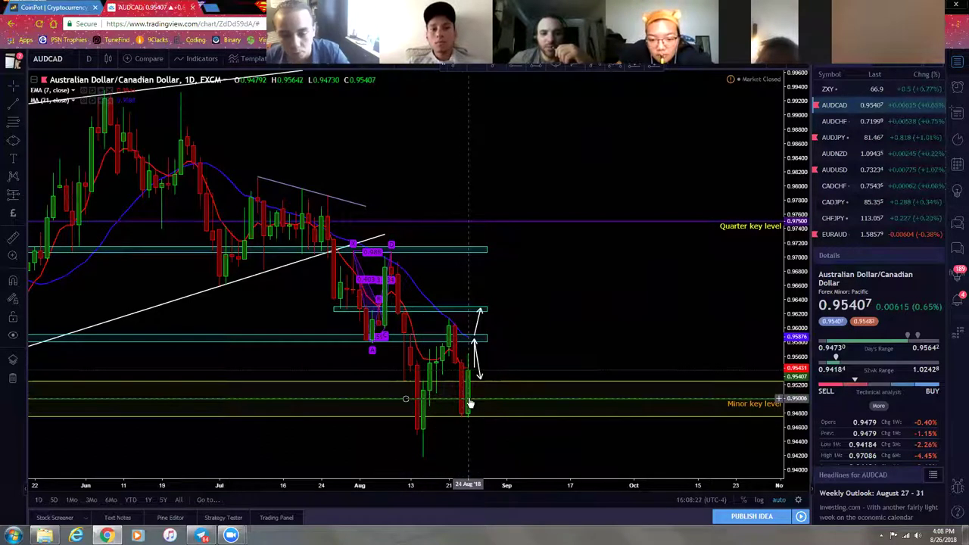
{"action": "scroll", "coordinate": [562, 310], "scroll_direction": "up", "scroll_amount": 3}
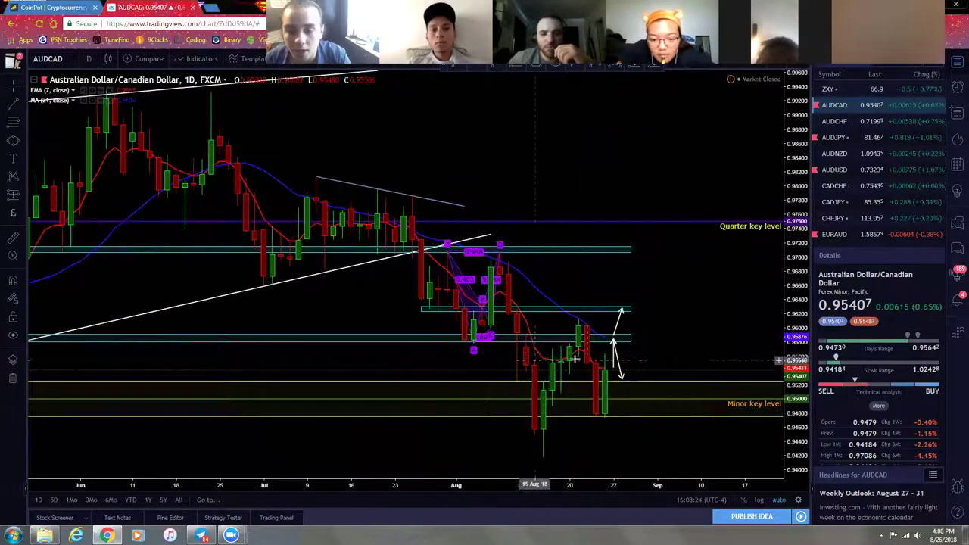
- Switch AUDCAD to the 4-hour timeframe and bring the projection arrows, the two nearest teal zones and the mid-August low into view
{"action": "scroll", "coordinate": [470, 347], "scroll_direction": "up", "scroll_amount": 2}
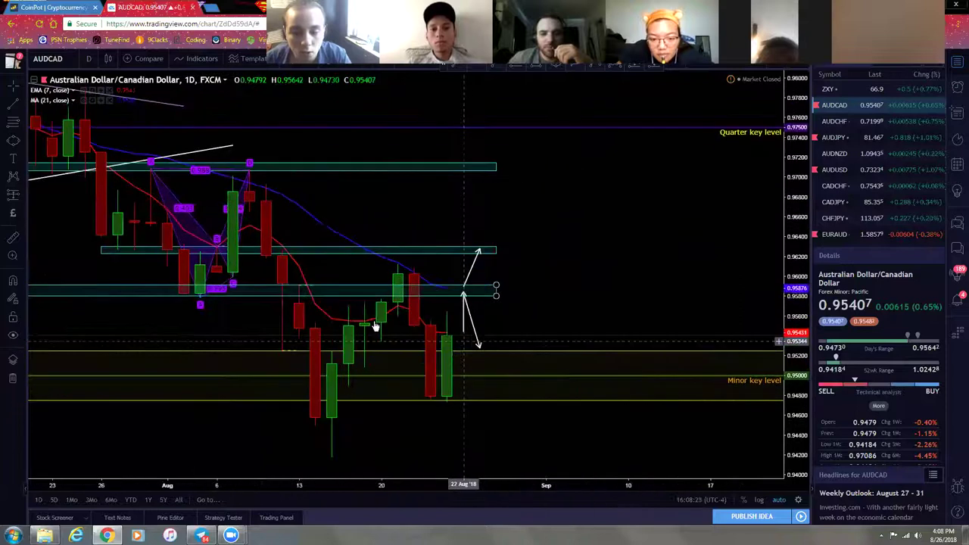
{"action": "left_click", "coordinate": [88, 59]}
{"action": "left_click", "coordinate": [117, 233]}
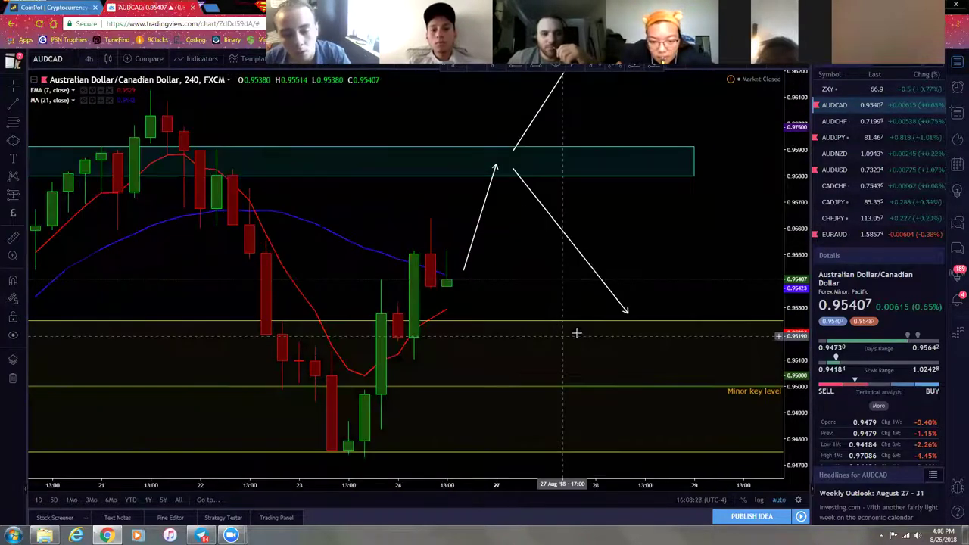
{"action": "scroll", "coordinate": [551, 323], "scroll_direction": "down", "scroll_amount": 3}
{"action": "left_click_drag", "start_coordinate": [747, 272], "coordinate": [626, 278]}
{"action": "left_click", "coordinate": [547, 241]}
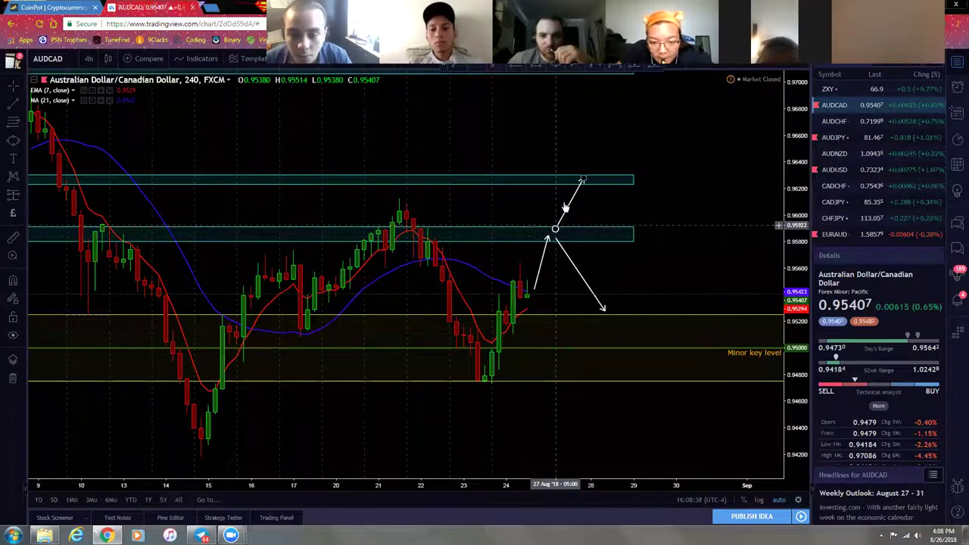
- Measure the price move along the rising projection arrow, from the lower teal zone to the teal zone above it
{"action": "left_click", "coordinate": [12, 238]}
{"action": "left_click", "coordinate": [556, 231]}
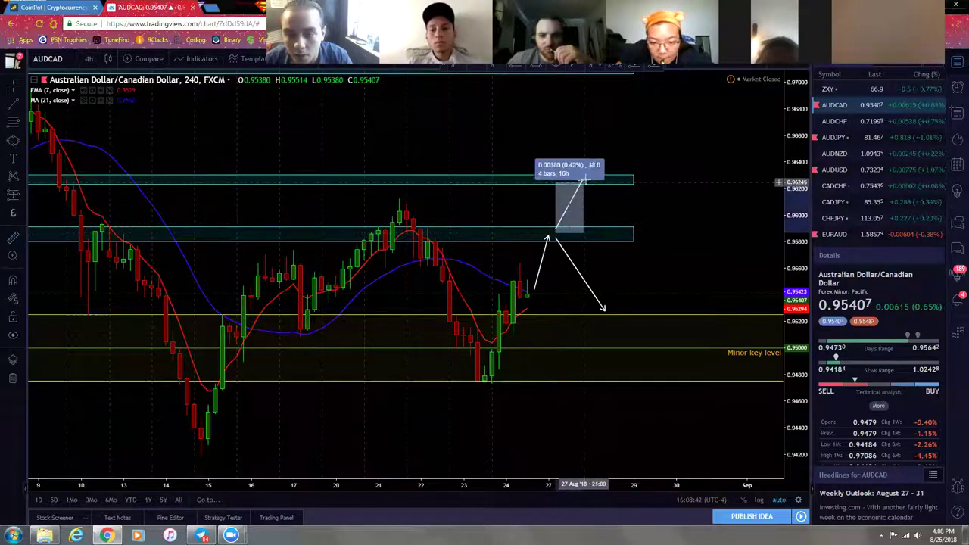
{"action": "left_click", "coordinate": [589, 180]}
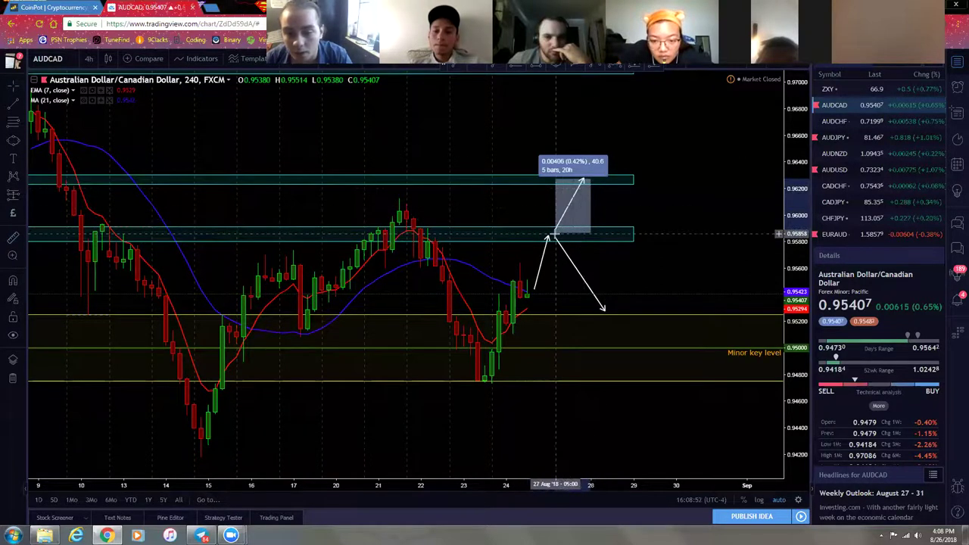
- Measure the price drop from the lower teal zone at the arrows' junction to below the Minor key level band
{"action": "scroll", "coordinate": [151, 250], "scroll_direction": "down", "scroll_amount": 4}
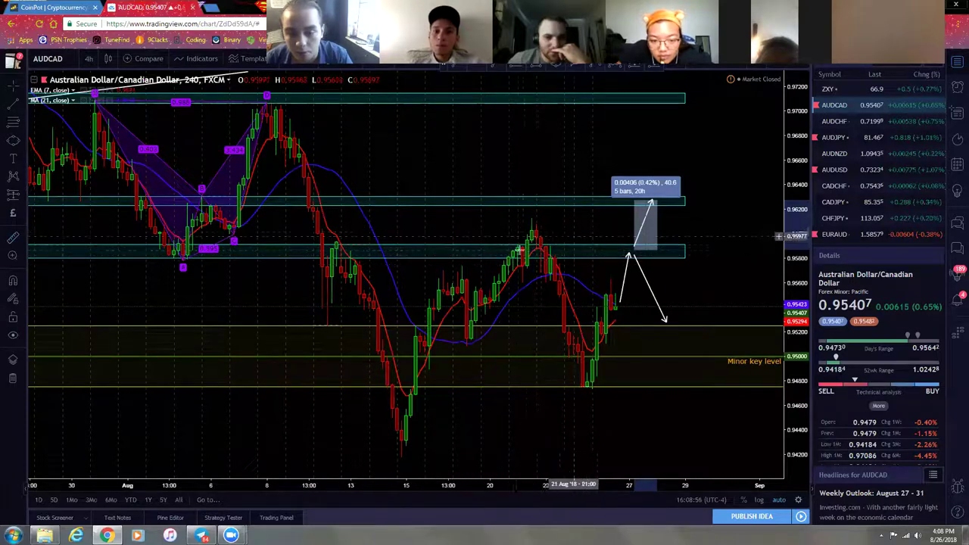
{"action": "scroll", "coordinate": [551, 245], "scroll_direction": "up", "scroll_amount": 3}
{"action": "left_click_drag", "start_coordinate": [588, 182], "coordinate": [676, 438]}
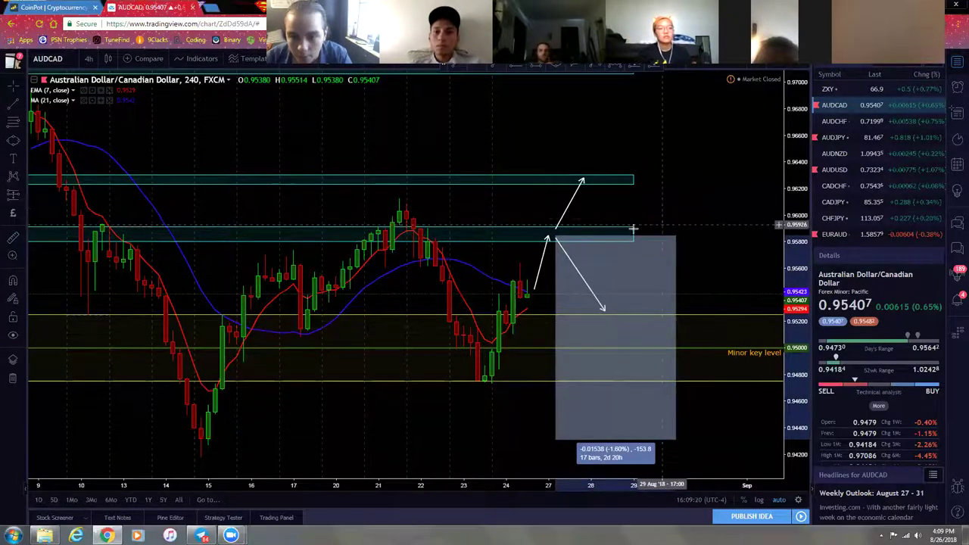
- Examine the 4-hour price reactions at the teal zones from July to late August, including the purple harmonic pattern
{"action": "scroll", "coordinate": [471, 259], "scroll_direction": "down", "scroll_amount": 2}
{"action": "scroll", "coordinate": [471, 260], "scroll_direction": "down", "scroll_amount": 2}
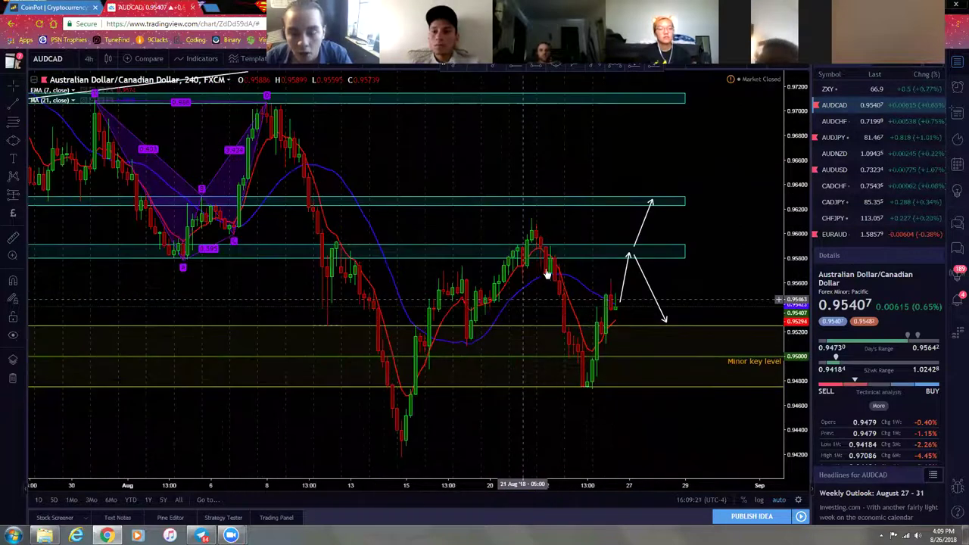
{"action": "left_click", "coordinate": [492, 262]}
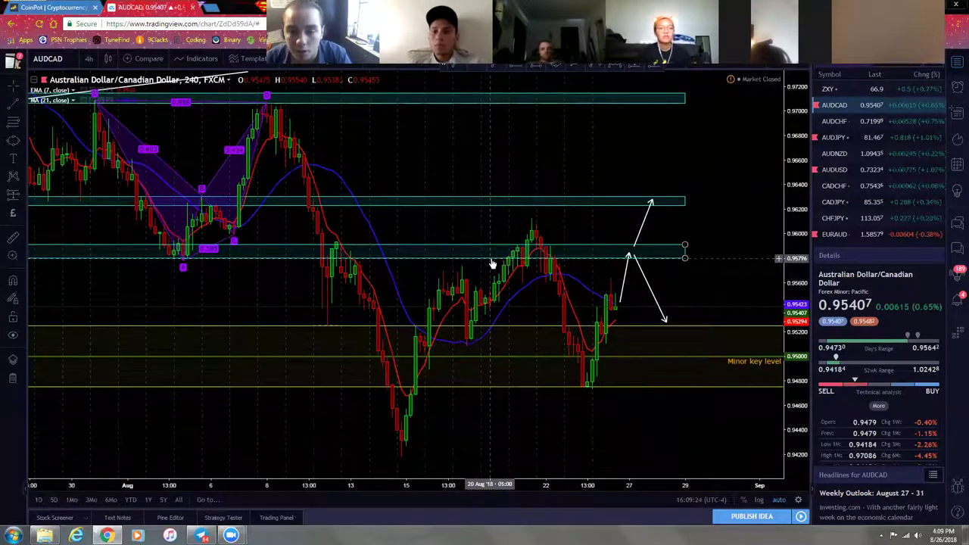
{"action": "scroll", "coordinate": [492, 262], "scroll_direction": "down", "scroll_amount": 3}
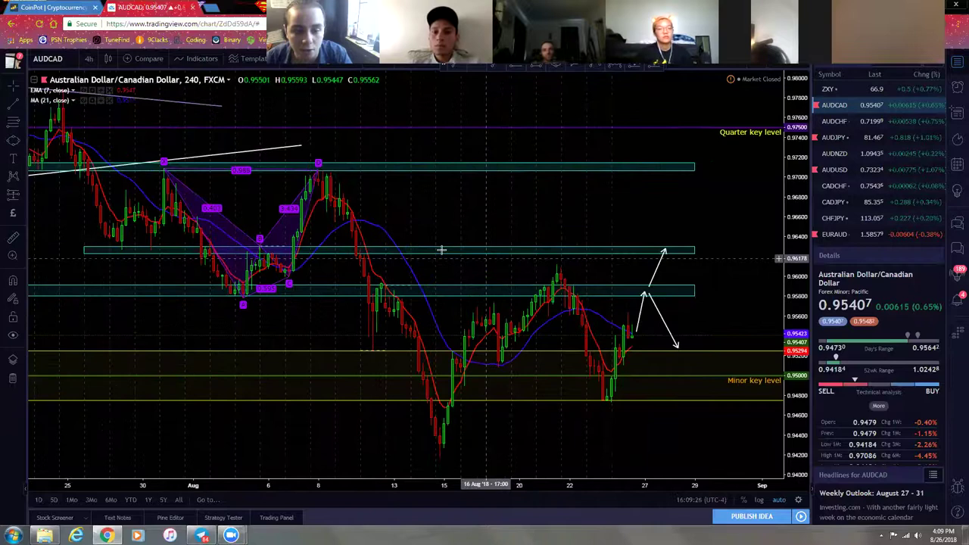
{"action": "scroll", "coordinate": [462, 233], "scroll_direction": "down", "scroll_amount": 1}
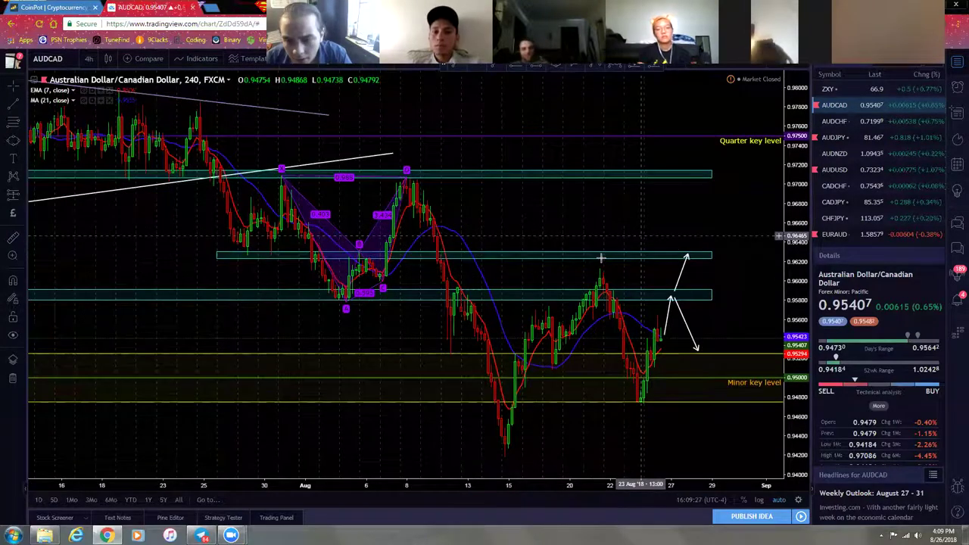
{"action": "left_click_drag", "start_coordinate": [520, 230], "coordinate": [486, 228]}
{"action": "scroll", "coordinate": [486, 228], "scroll_direction": "down", "scroll_amount": 4}
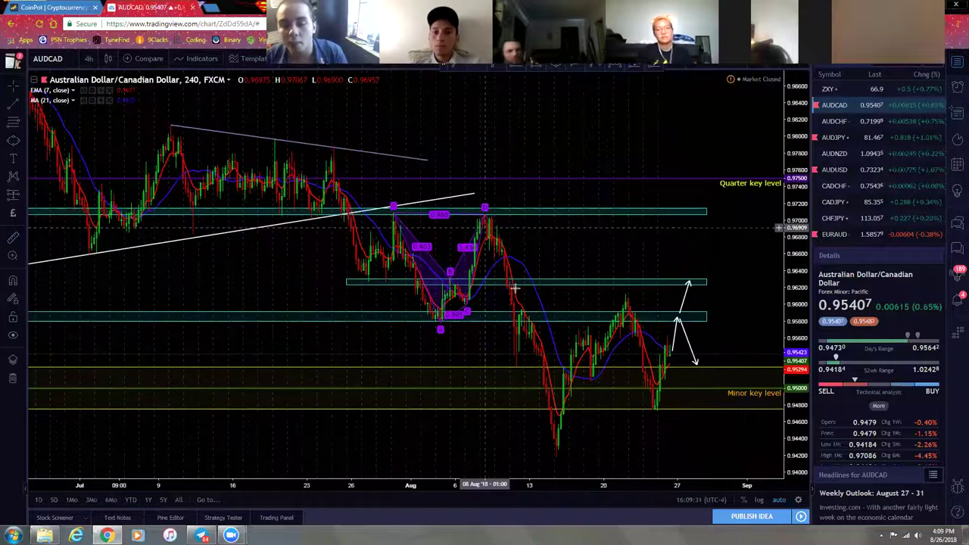
{"action": "scroll", "coordinate": [449, 312], "scroll_direction": "up", "scroll_amount": 2}
{"action": "left_click", "coordinate": [507, 285]}
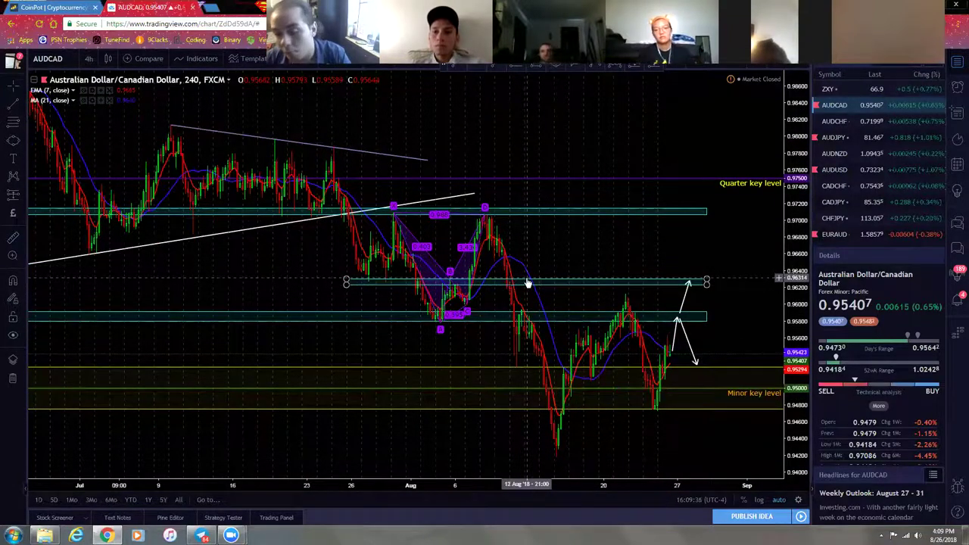
- Look back through the earlier 4-hour history, and switch AUDCAD to the daily timeframe to show the teal zones from their 2017 start
{"action": "left_click_drag", "start_coordinate": [252, 286], "coordinate": [405, 333]}
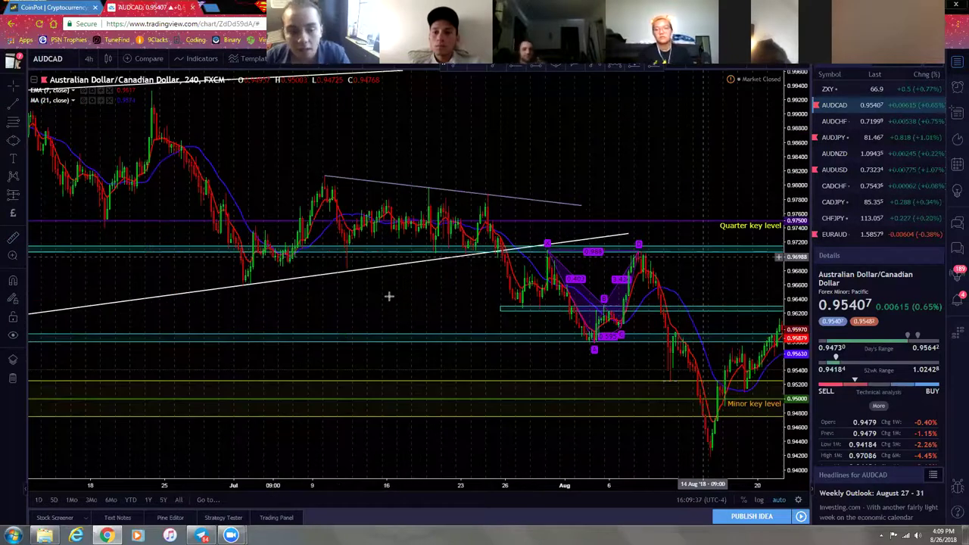
{"action": "left_click_drag", "start_coordinate": [388, 296], "coordinate": [412, 301]}
{"action": "scroll", "coordinate": [460, 358], "scroll_direction": "down", "scroll_amount": 3}
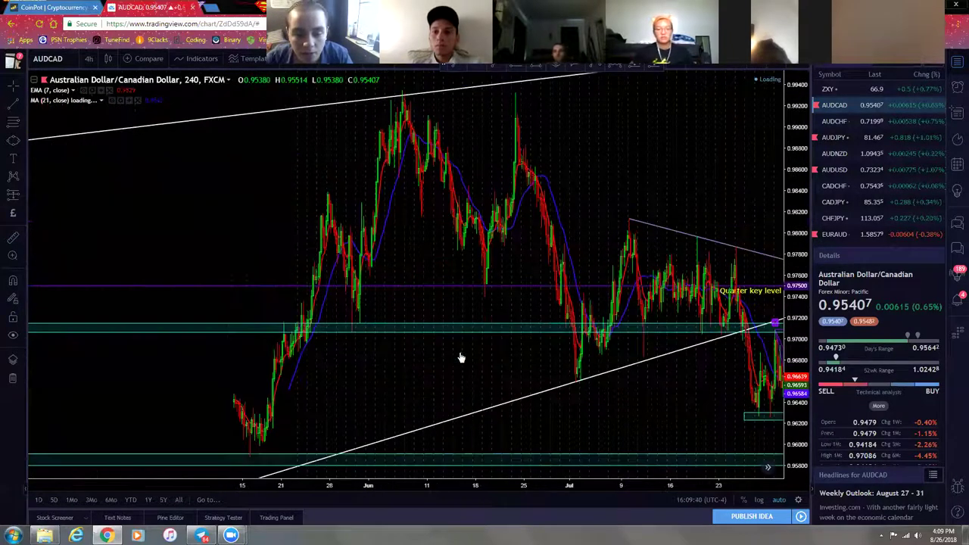
{"action": "scroll", "coordinate": [485, 359], "scroll_direction": "down", "scroll_amount": 3}
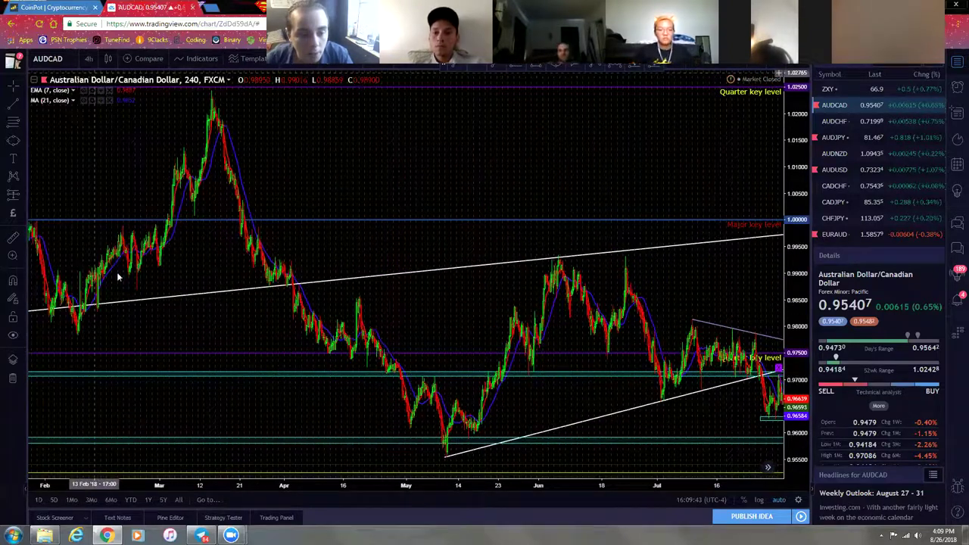
{"action": "type", "text": "1D"}
{"action": "key", "text": "Return"}
{"action": "scroll", "coordinate": [520, 391], "scroll_direction": "down", "scroll_amount": 4}
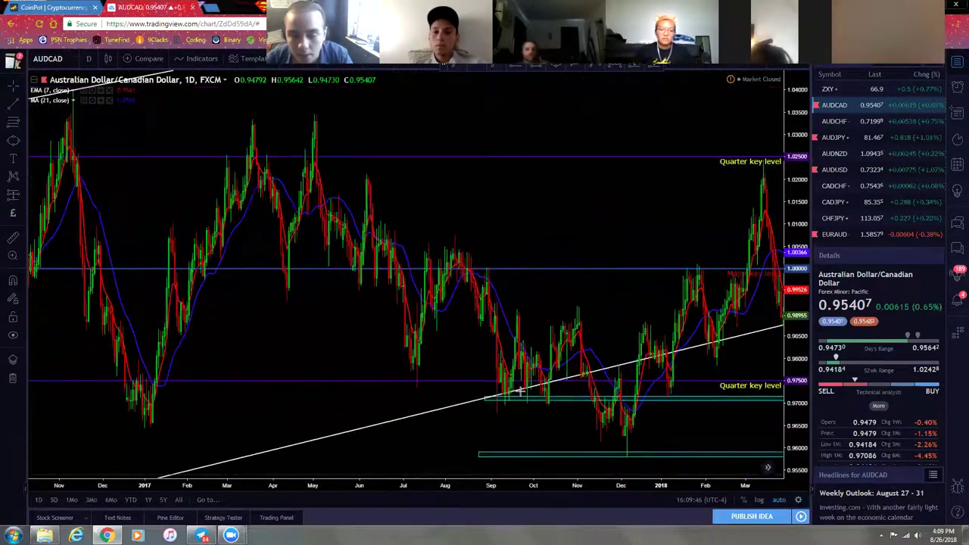
{"action": "left_click_drag", "start_coordinate": [714, 432], "coordinate": [422, 417]}
{"action": "scroll", "coordinate": [418, 417], "scroll_direction": "up", "scroll_amount": 1}
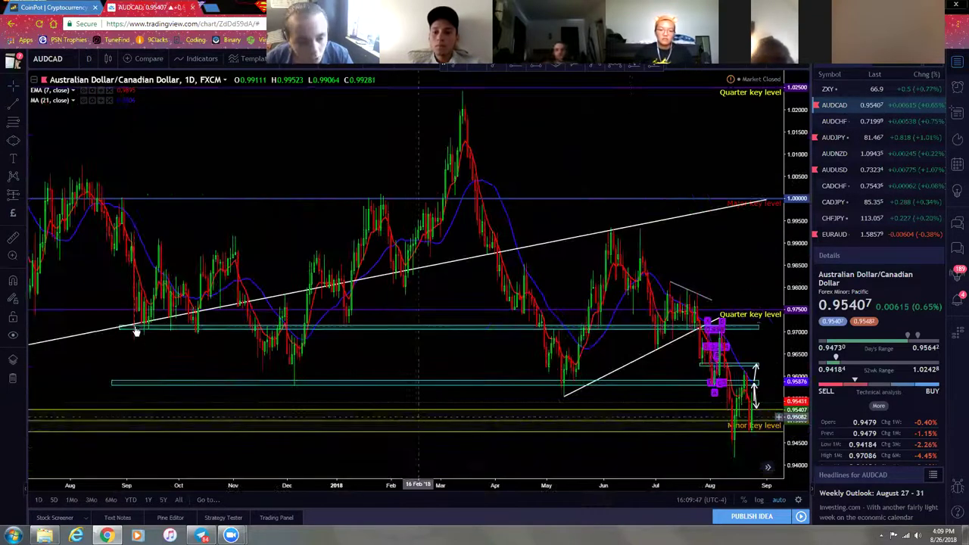
- Examine the daily touches of the long upper teal zone below the 0.97500 Quarter key level, from September 2017 to August 2018
{"action": "left_click", "coordinate": [136, 328]}
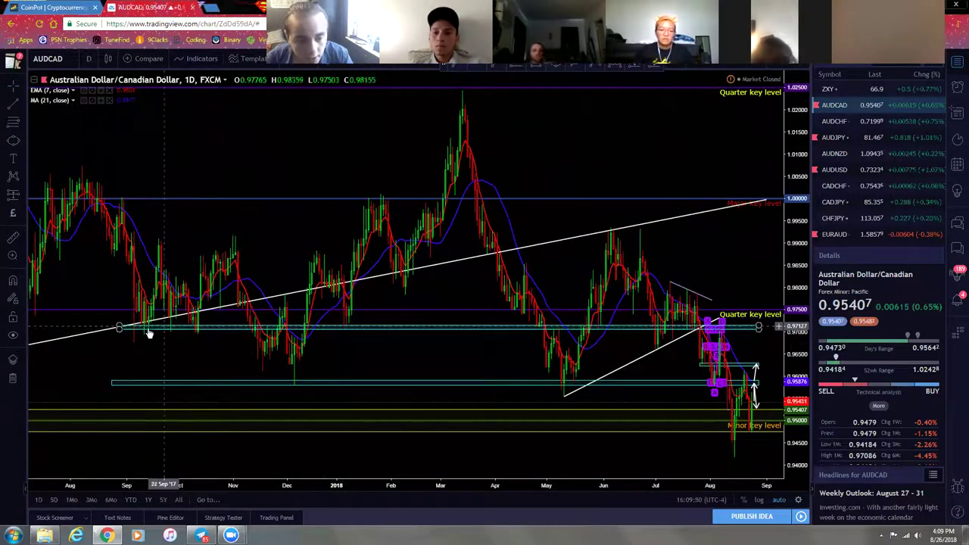
{"action": "left_click", "coordinate": [162, 335]}
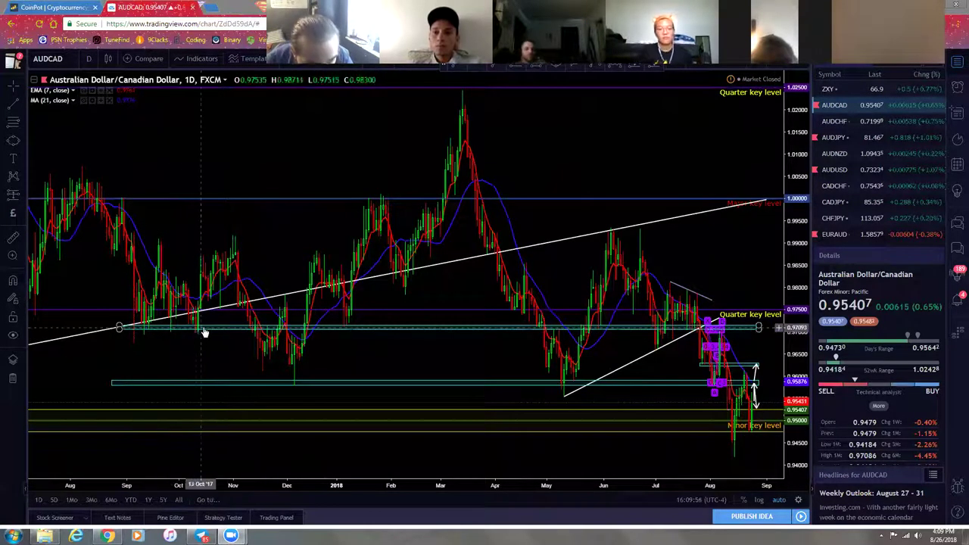
{"action": "left_click", "coordinate": [176, 334]}
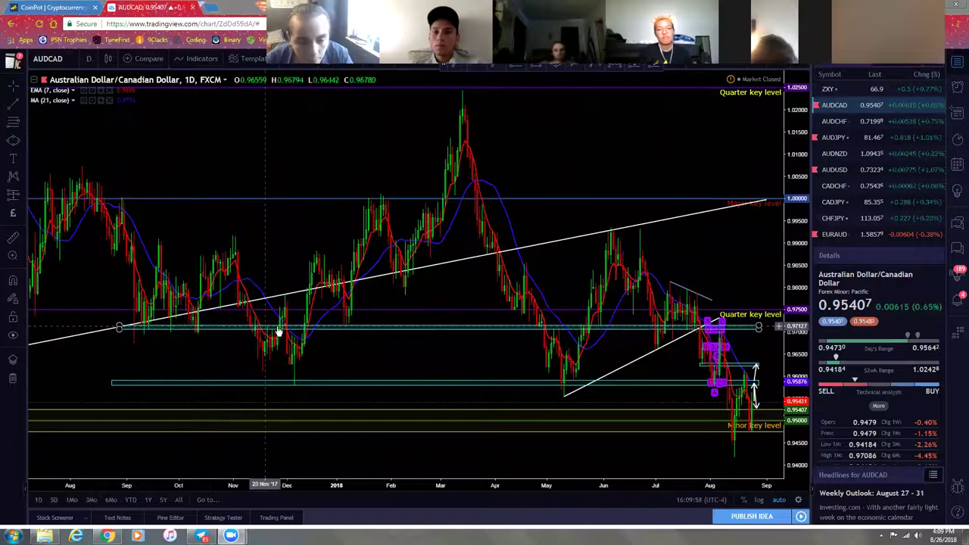
{"action": "left_click", "coordinate": [296, 384]}
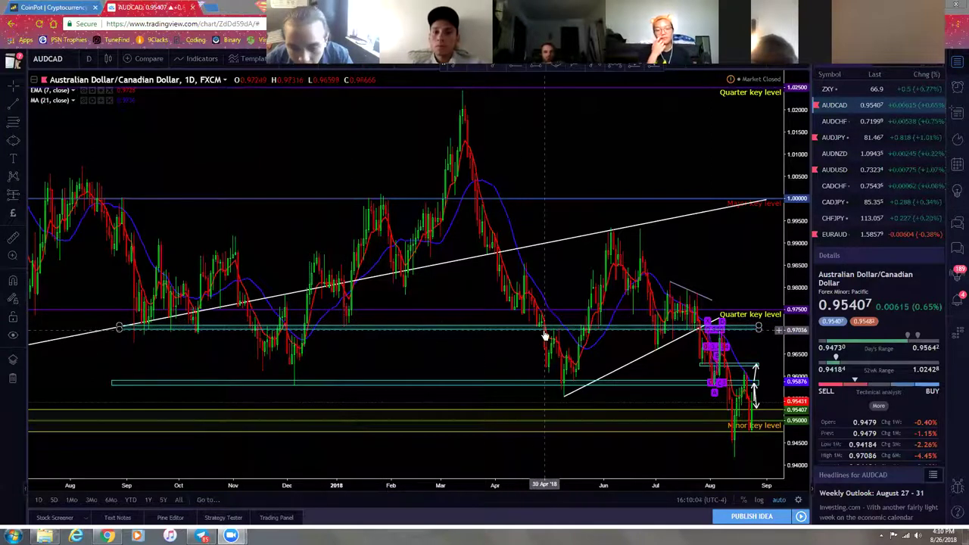
{"action": "left_click", "coordinate": [590, 332]}
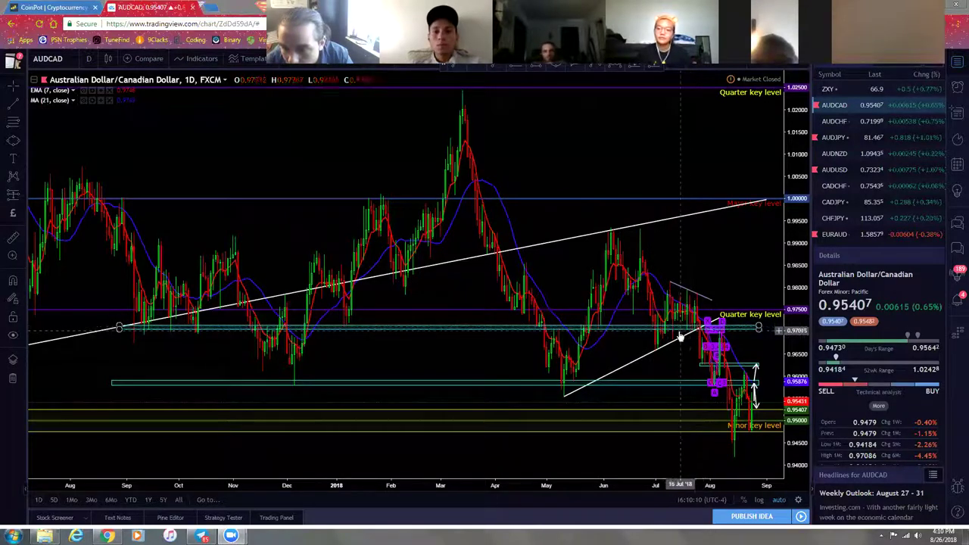
{"action": "left_click", "coordinate": [722, 332]}
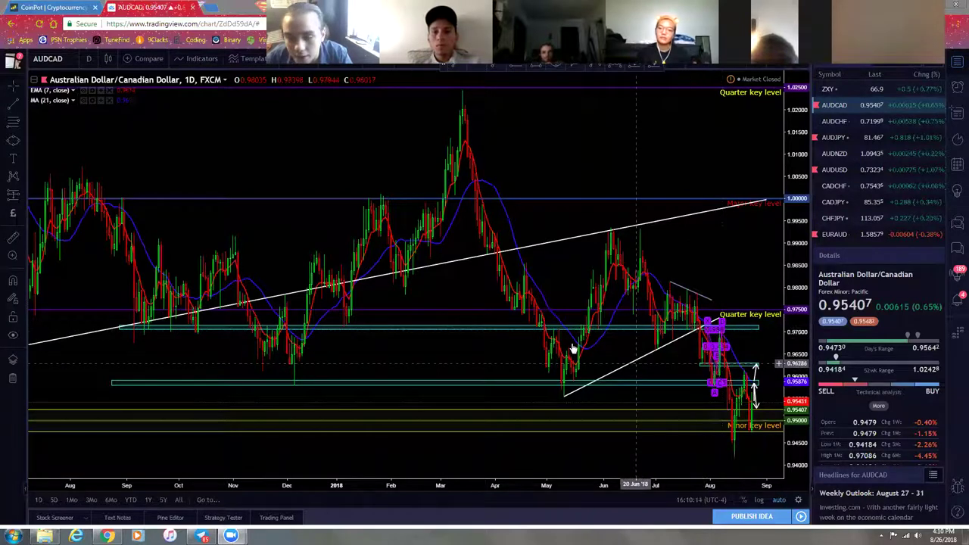
{"action": "left_click", "coordinate": [369, 323]}
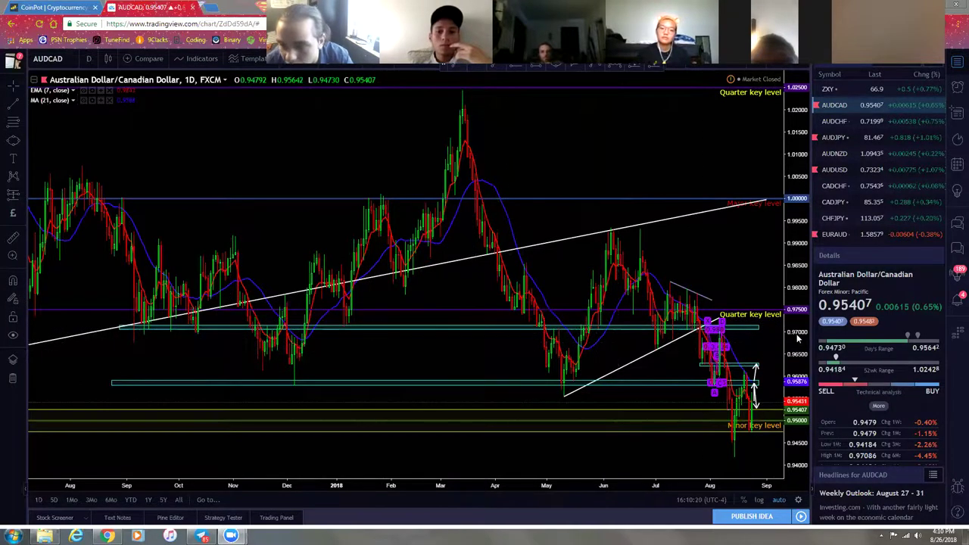
{"action": "left_click", "coordinate": [728, 349]}
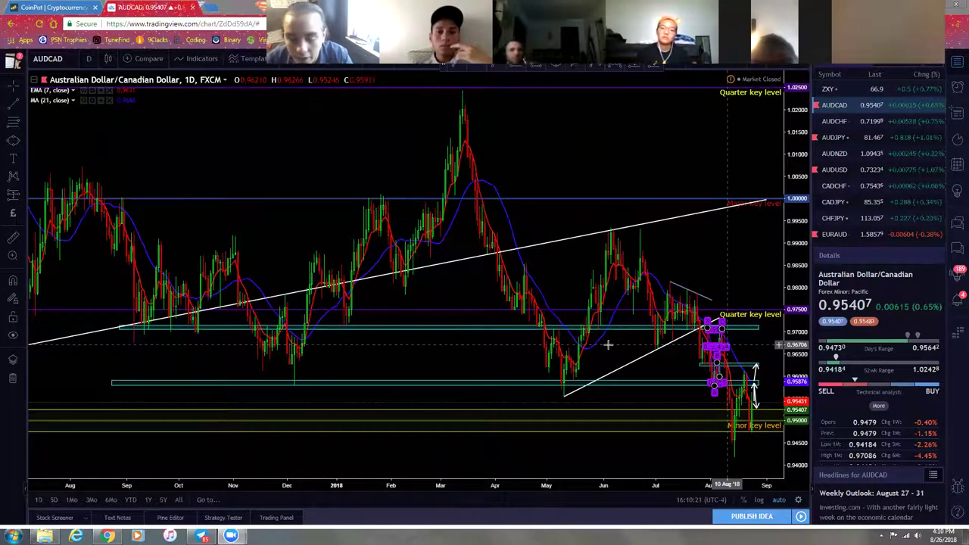
{"action": "left_click", "coordinate": [638, 389]}
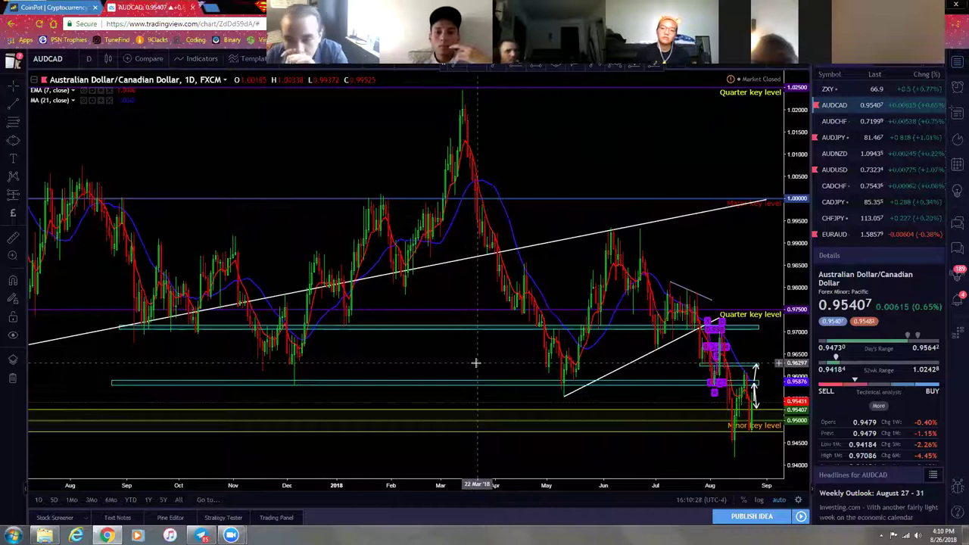
{"action": "scroll", "coordinate": [476, 363], "scroll_direction": "up", "scroll_amount": 2}
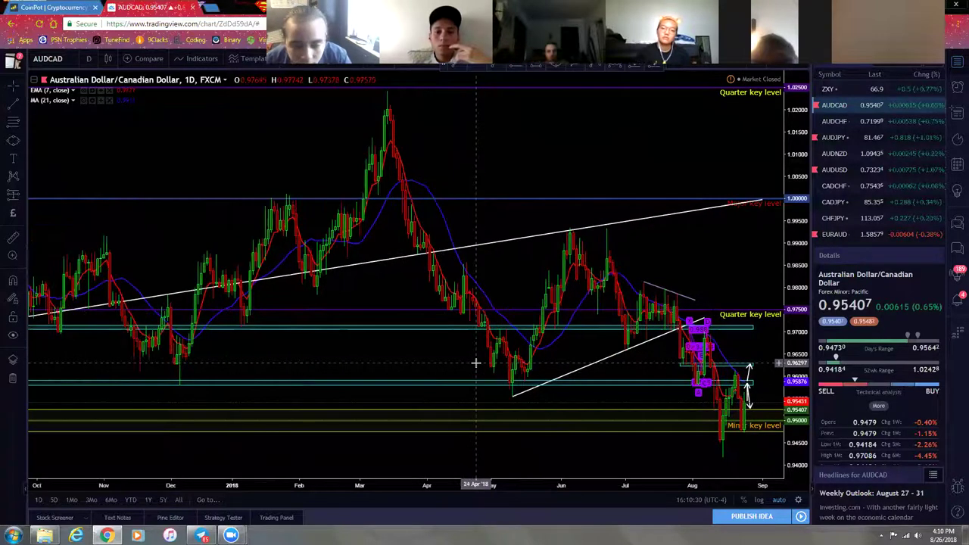
{"action": "scroll", "coordinate": [488, 363], "scroll_direction": "down", "scroll_amount": 2}
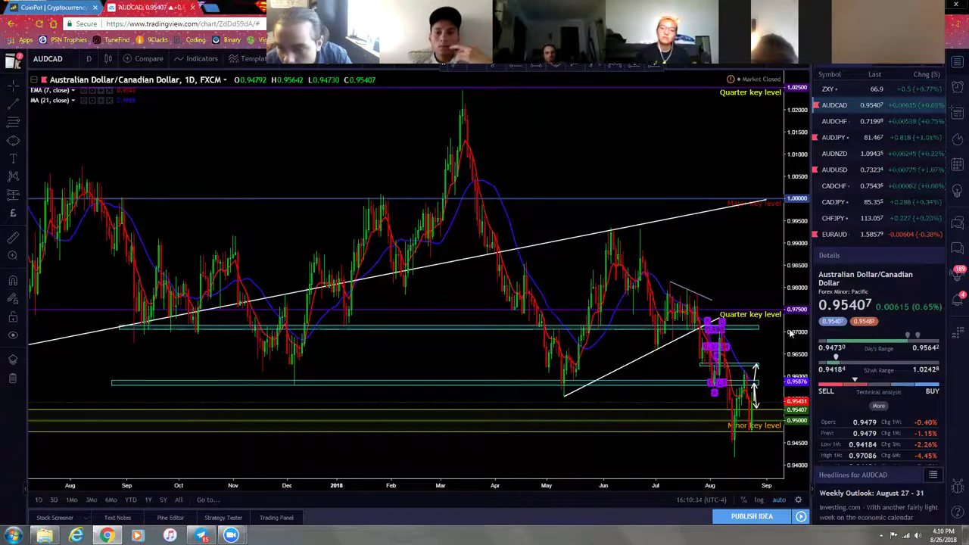
- Return AUDCAD to the 4-hour timeframe and examine the August swings against the teal zones, the Minor key level and the projection arrows
{"action": "scroll", "coordinate": [773, 340], "scroll_direction": "up", "scroll_amount": 2}
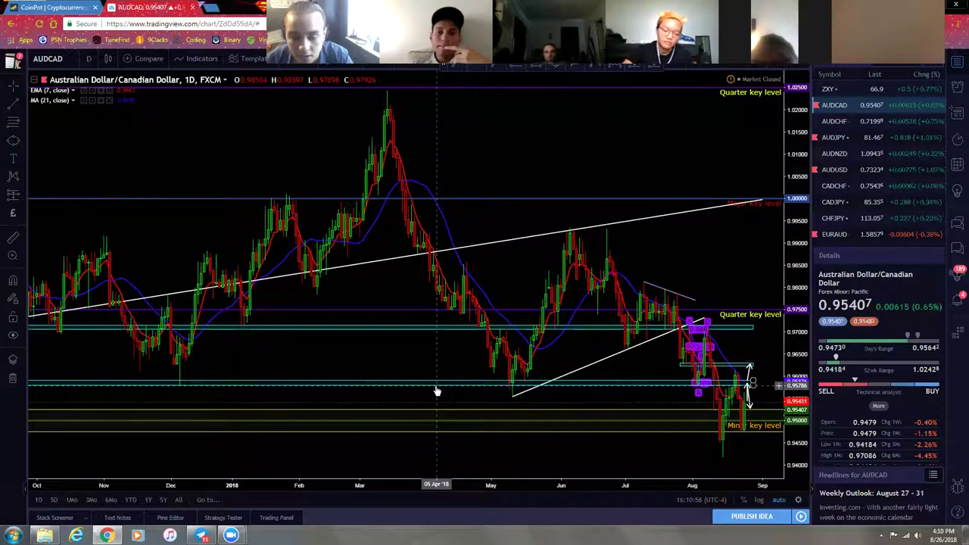
{"action": "scroll", "coordinate": [436, 392], "scroll_direction": "up", "scroll_amount": 2}
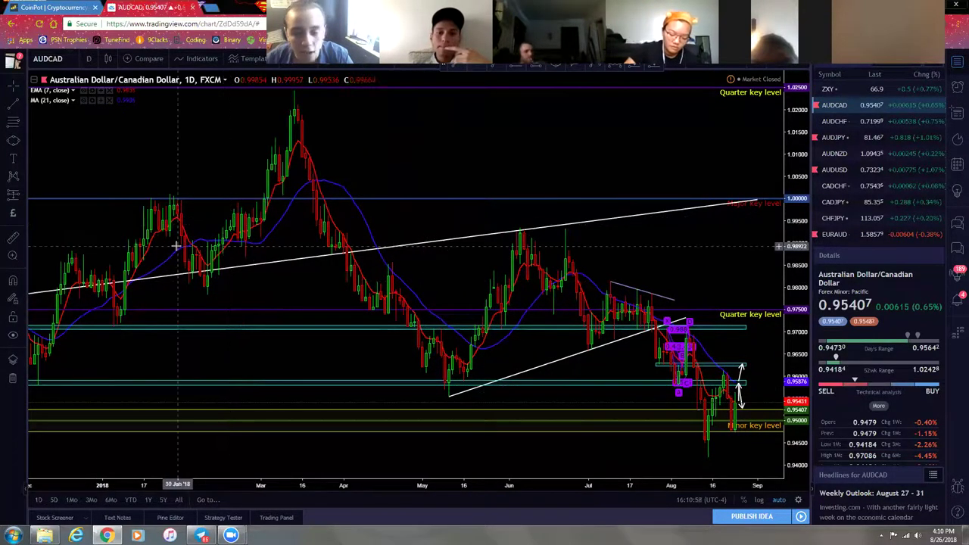
{"action": "left_click", "coordinate": [88, 60]}
{"action": "left_click", "coordinate": [119, 234]}
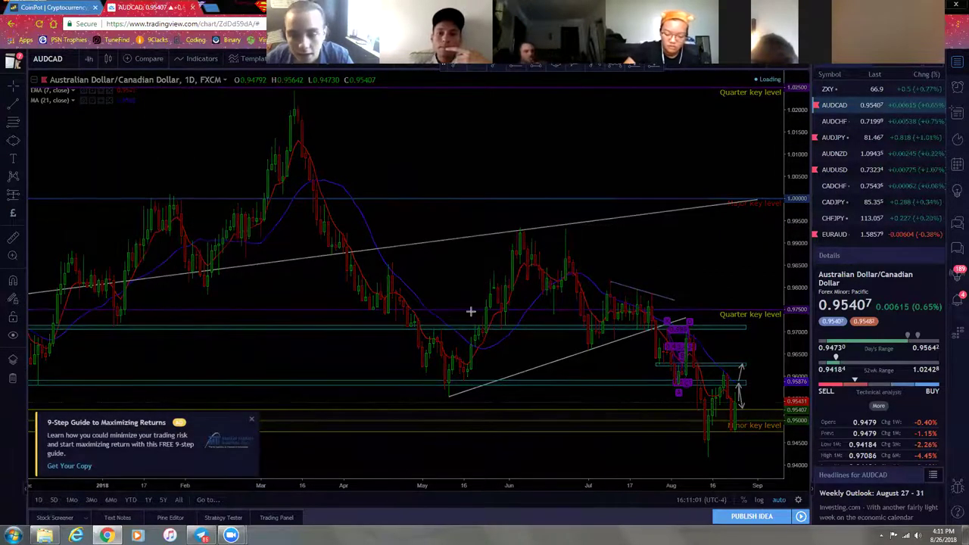
{"action": "scroll", "coordinate": [327, 197], "scroll_direction": "down", "scroll_amount": 2}
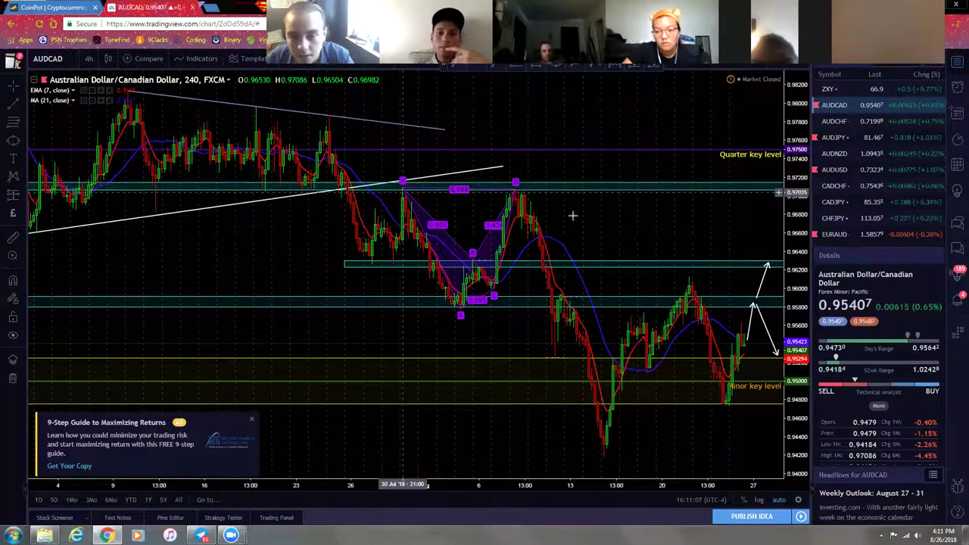
{"action": "scroll", "coordinate": [515, 310], "scroll_direction": "up", "scroll_amount": 2}
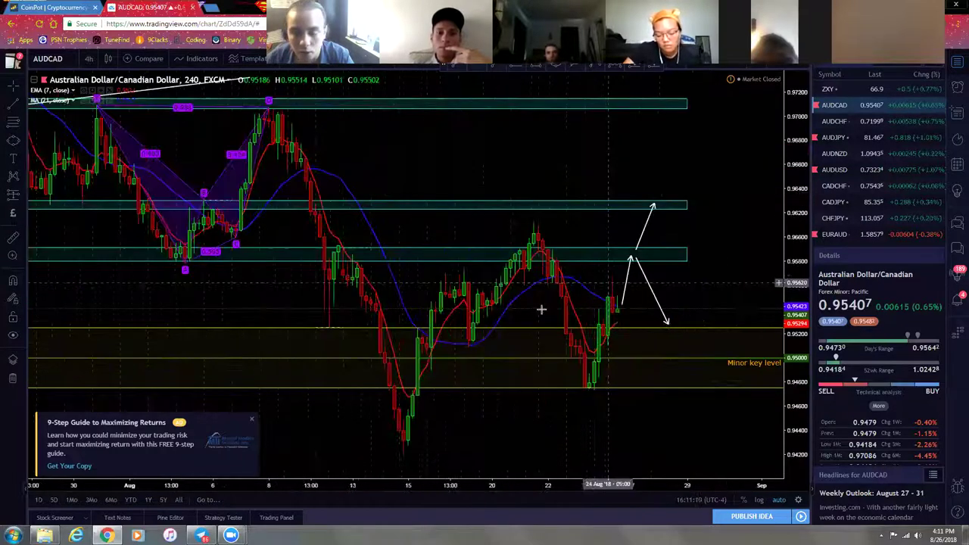
{"action": "scroll", "coordinate": [378, 333], "scroll_direction": "up", "scroll_amount": 1}
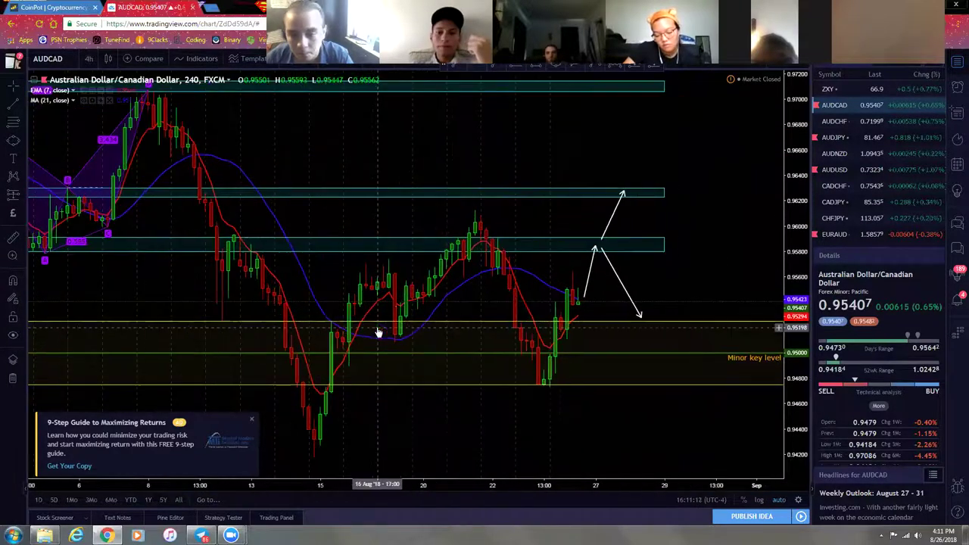
- Measure the projected AUDCAD drop from inside the lower teal zone to the lower edge of the yellow zone around the Minor key level
{"action": "left_click_drag", "start_coordinate": [678, 287], "coordinate": [583, 287]}
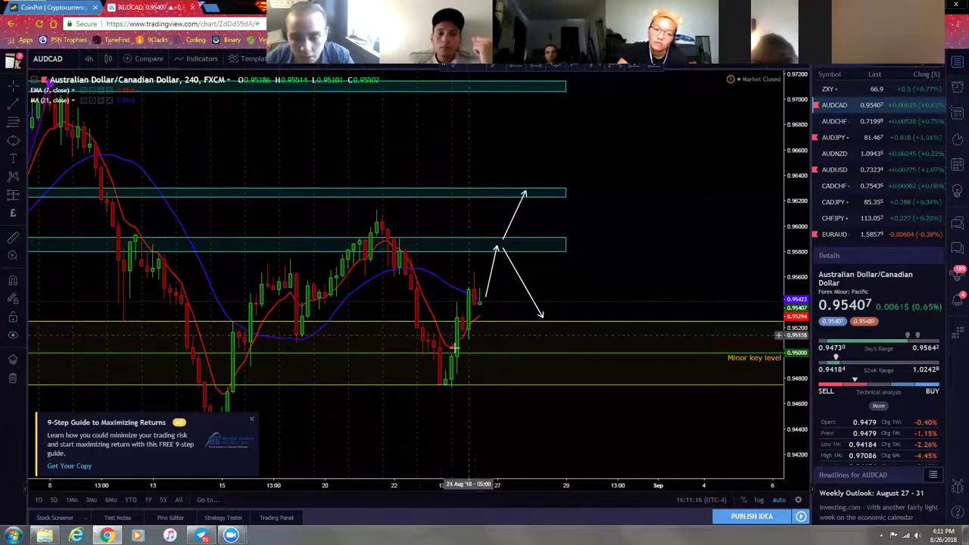
{"action": "scroll", "coordinate": [436, 369], "scroll_direction": "down", "scroll_amount": 1}
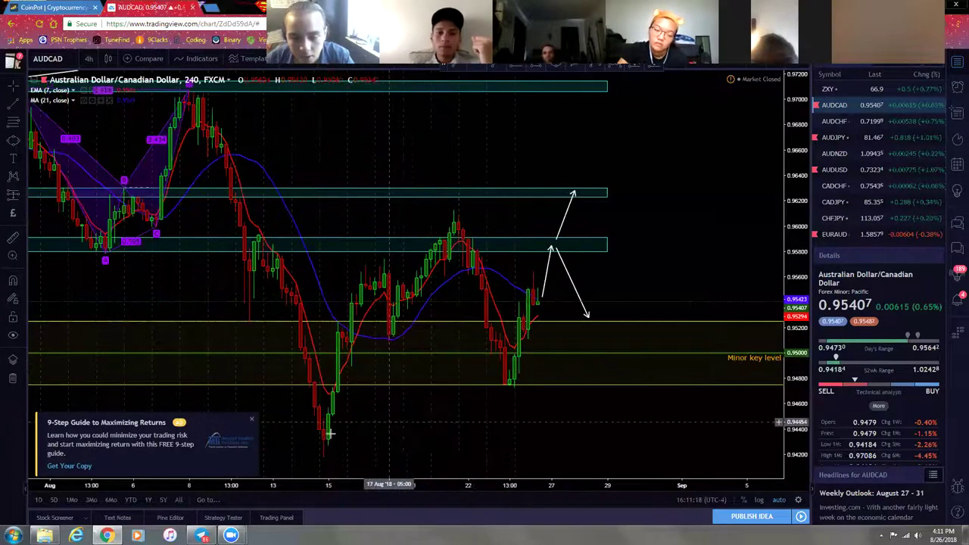
{"action": "scroll", "coordinate": [484, 303], "scroll_direction": "up", "scroll_amount": 1}
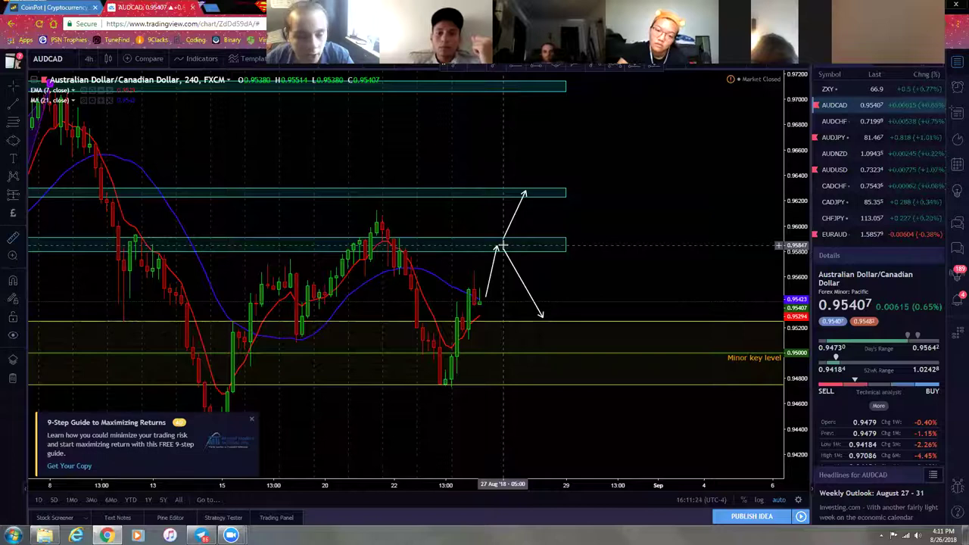
{"action": "left_click", "coordinate": [503, 246], "text": "shift"}
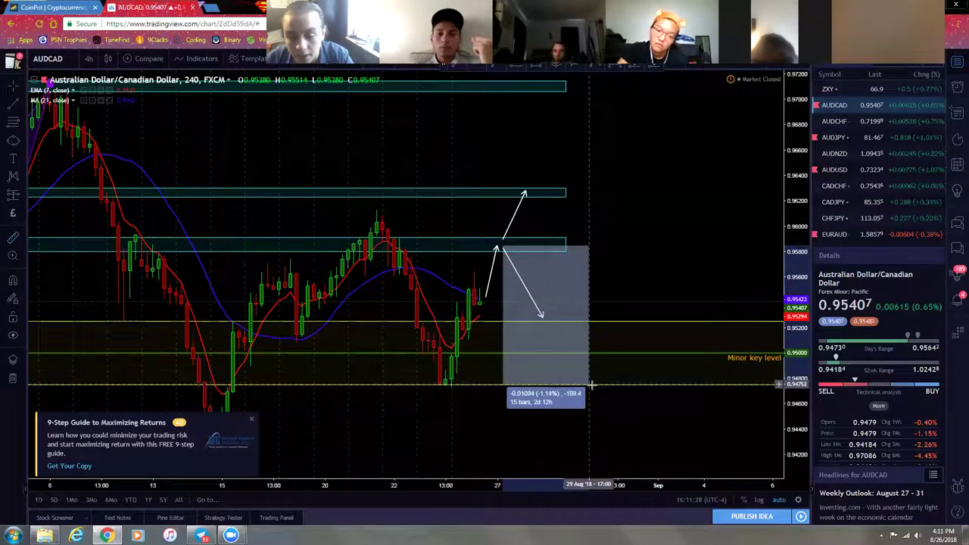
{"action": "left_click", "coordinate": [595, 384]}
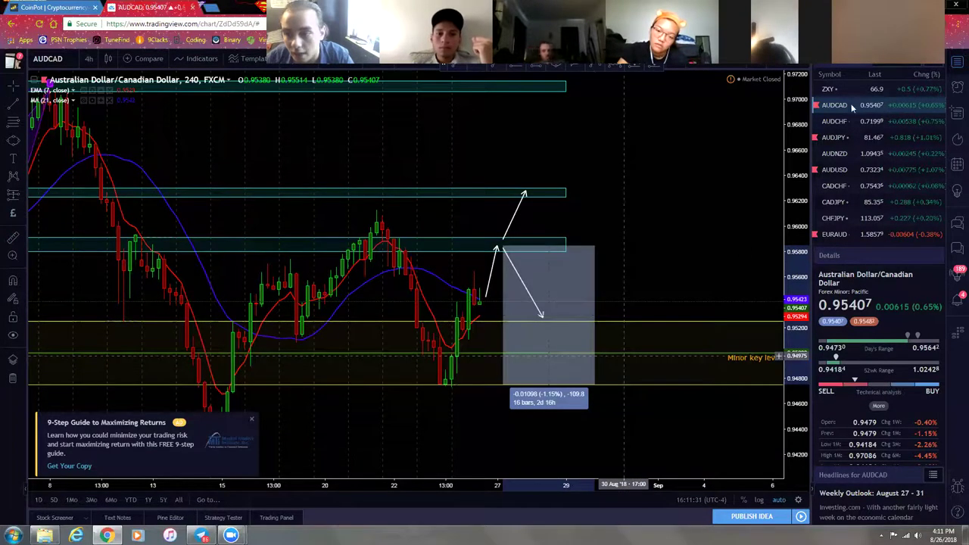
- Show the Australian Dollar Currency Index (AXY) on the daily timeframe with its full descending channel and projection arrows
{"action": "scroll", "coordinate": [853, 109], "scroll_direction": "up", "scroll_amount": 3}
{"action": "left_click", "coordinate": [833, 89]}
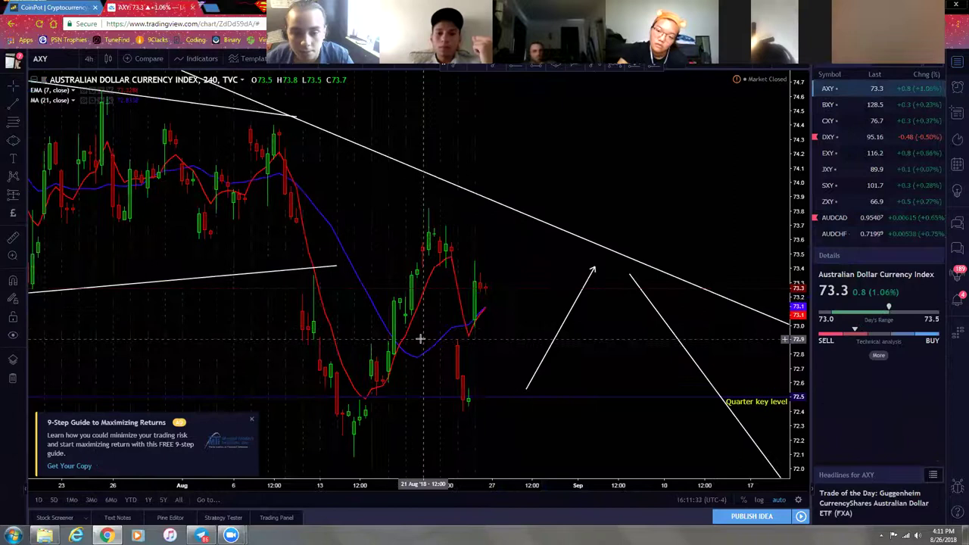
{"action": "scroll", "coordinate": [112, 137], "scroll_direction": "down", "scroll_amount": 2}
{"action": "left_click", "coordinate": [88, 59]}
{"action": "left_click", "coordinate": [110, 249]}
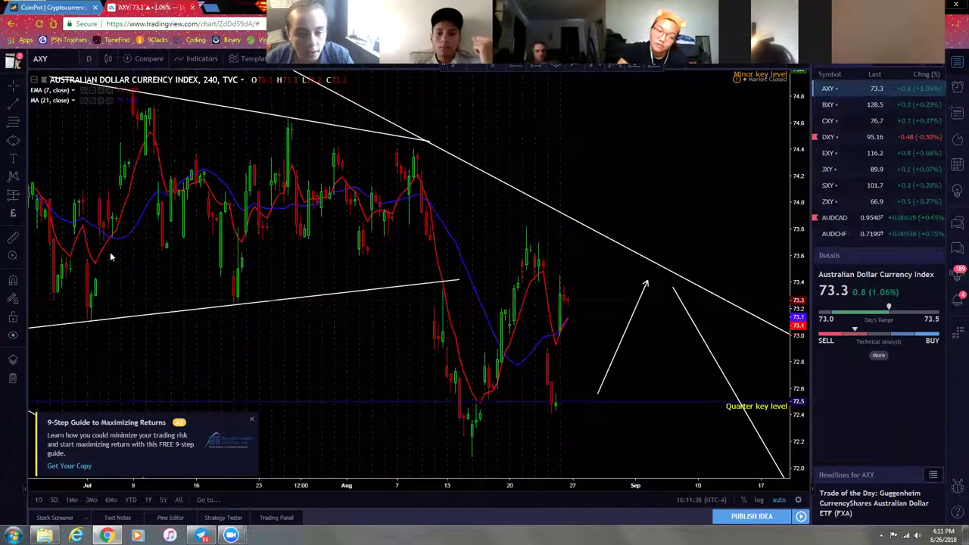
{"action": "scroll", "coordinate": [386, 291], "scroll_direction": "down", "scroll_amount": 2}
{"action": "scroll", "coordinate": [235, 196], "scroll_direction": "down", "scroll_amount": 1}
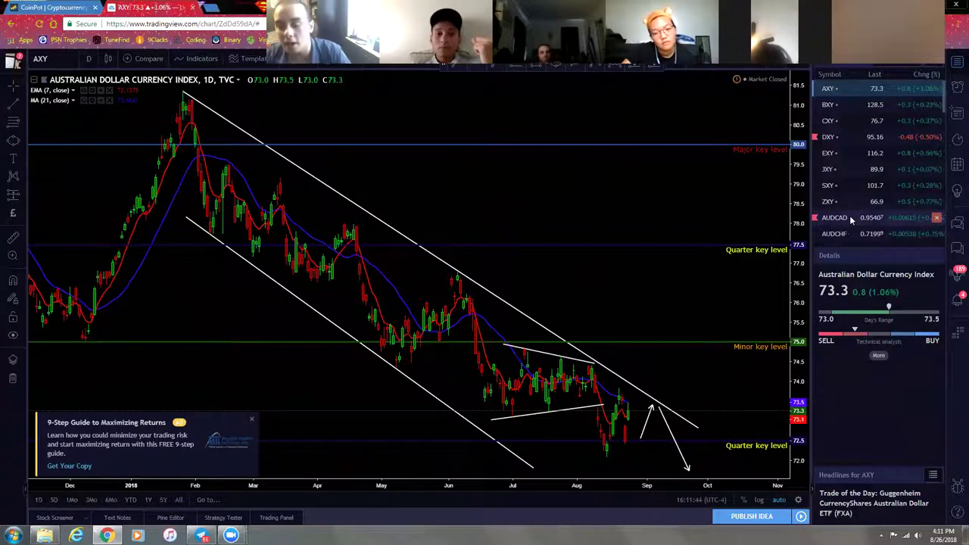
- Return to AUDCAD and set it to the 4-hour timeframe, framing the teal zone and the projection arrows
{"action": "scroll", "coordinate": [850, 215], "scroll_direction": "down", "scroll_amount": 1}
{"action": "scroll", "coordinate": [849, 215], "scroll_direction": "down", "scroll_amount": 1}
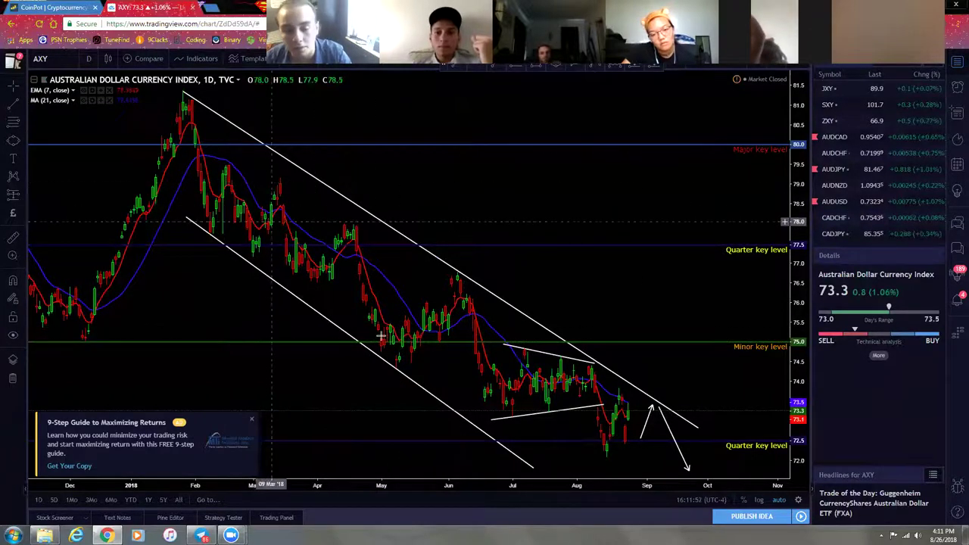
{"action": "left_click", "coordinate": [840, 137]}
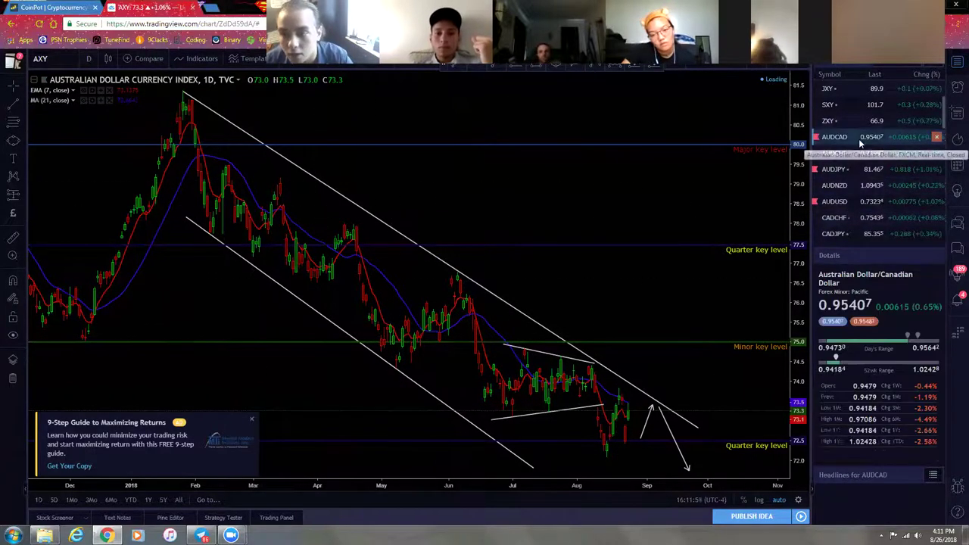
{"action": "scroll", "coordinate": [564, 333], "scroll_direction": "up", "scroll_amount": 5}
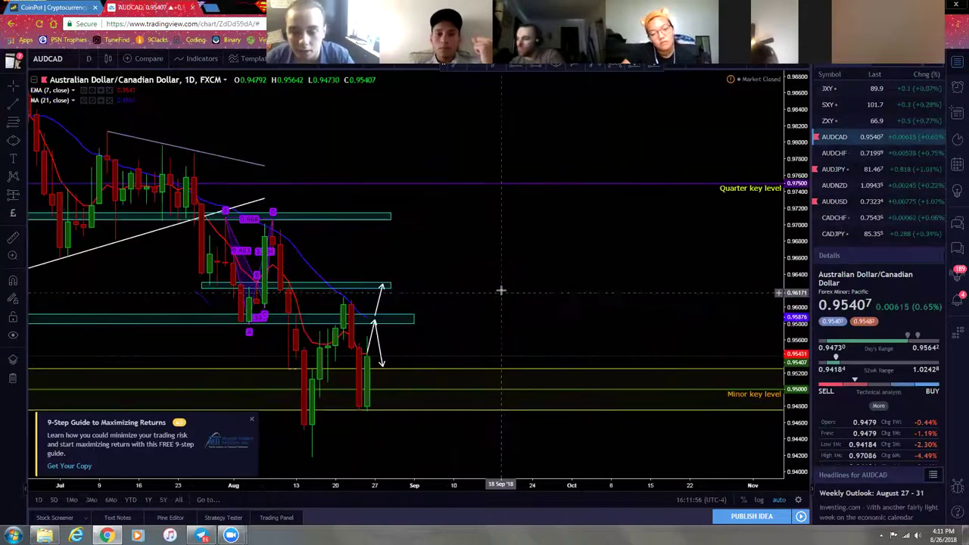
{"action": "scroll", "coordinate": [637, 325], "scroll_direction": "up", "scroll_amount": 2}
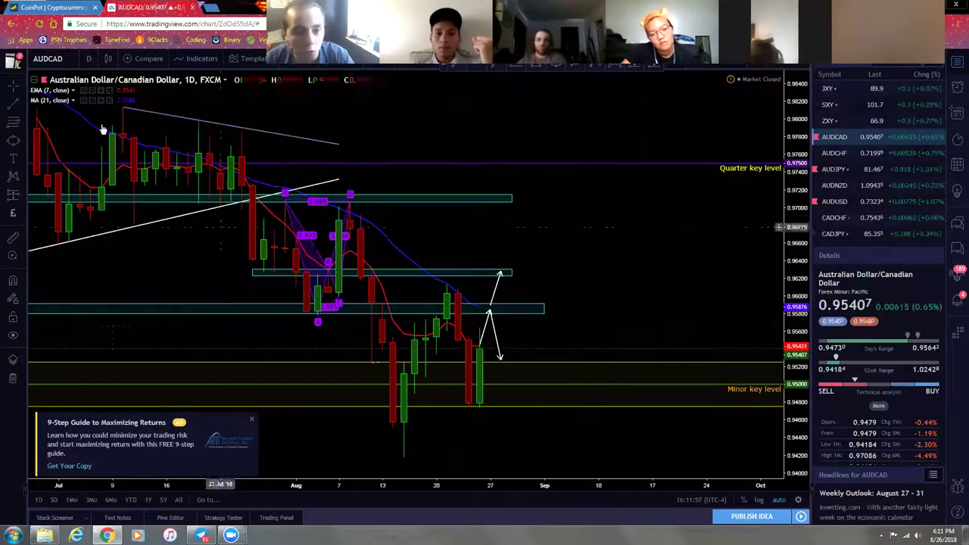
{"action": "left_click", "coordinate": [88, 58]}
{"action": "left_click", "coordinate": [97, 232]}
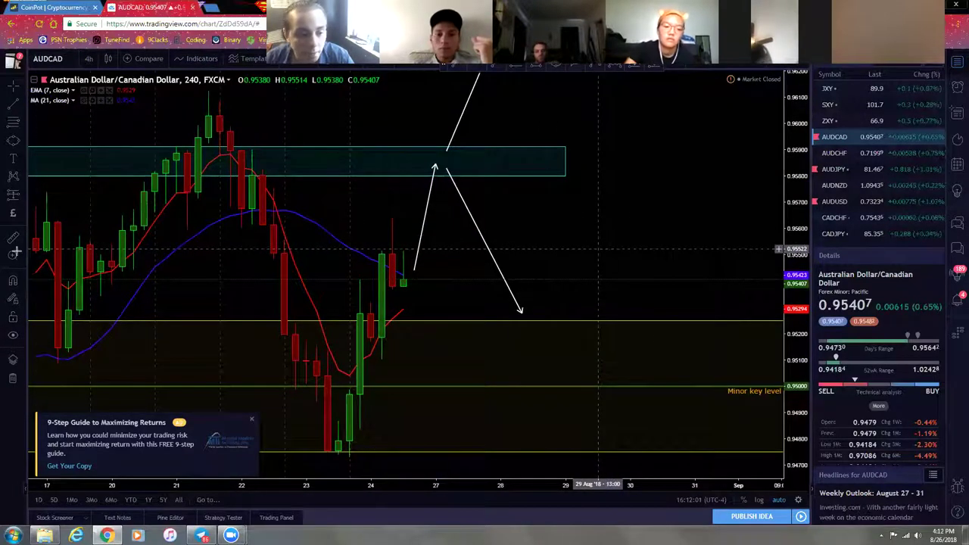
- Measure the drop from the latest AUDCAD candle into the yellow zone, and a short move down from the teal zone's lower edge
{"action": "left_click_drag", "start_coordinate": [409, 285], "coordinate": [569, 368]}
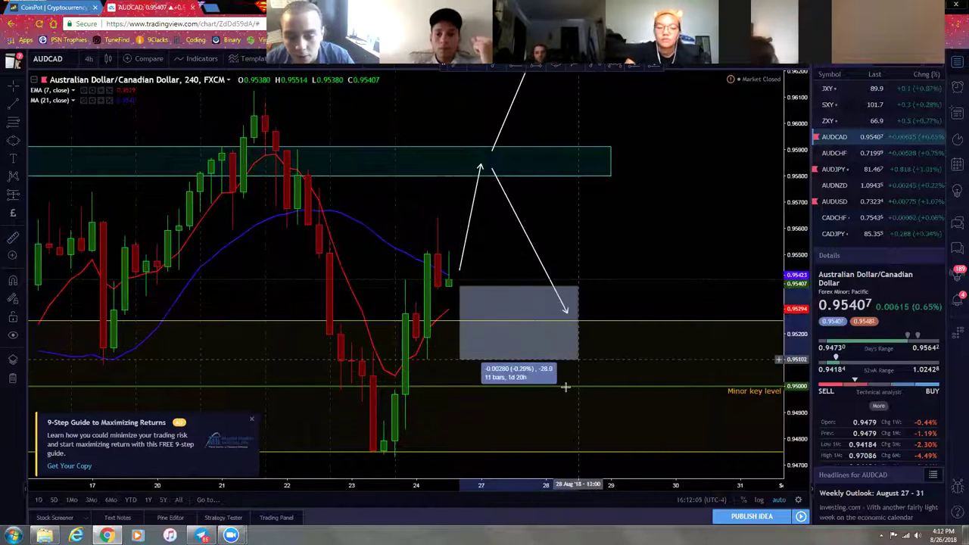
{"action": "left_click", "coordinate": [681, 184]}
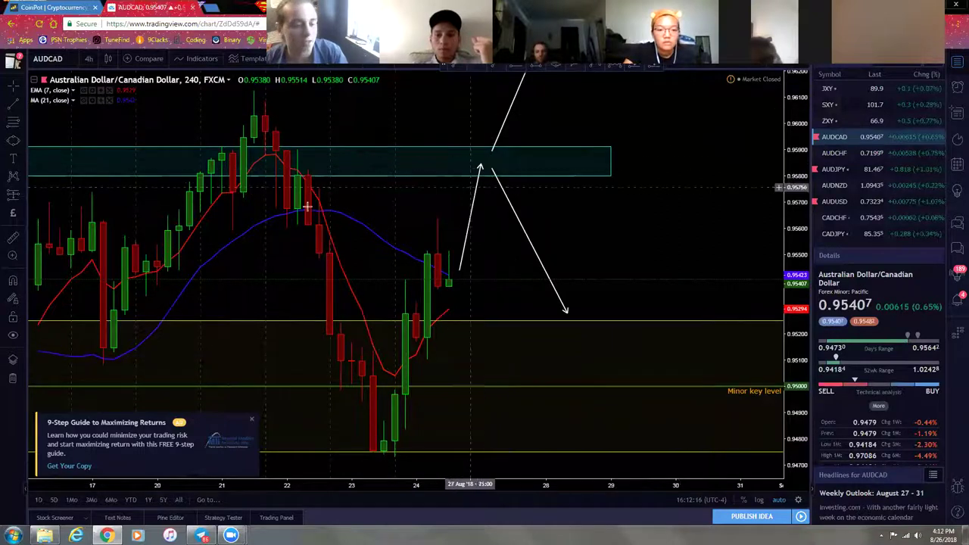
{"action": "left_click", "coordinate": [492, 175], "text": "shift"}
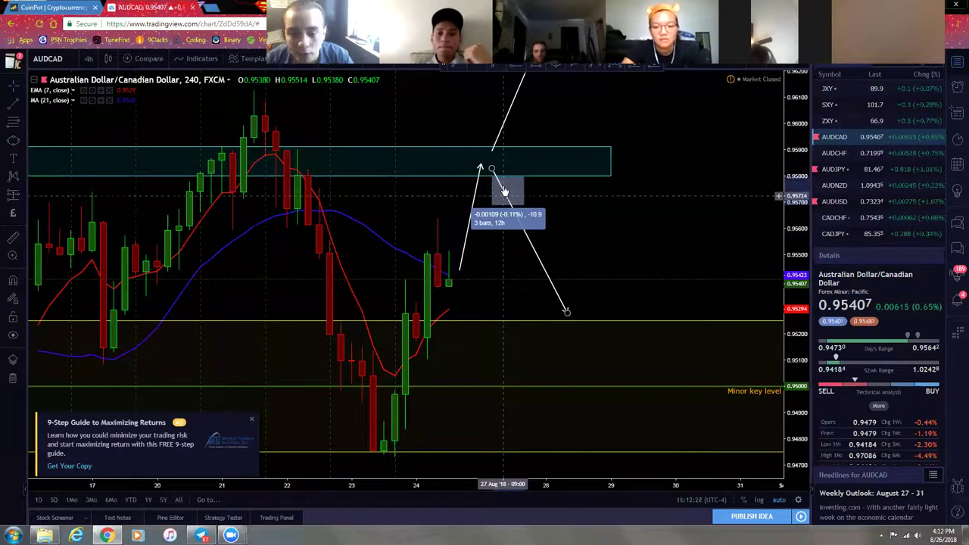
{"action": "left_click", "coordinate": [562, 265]}
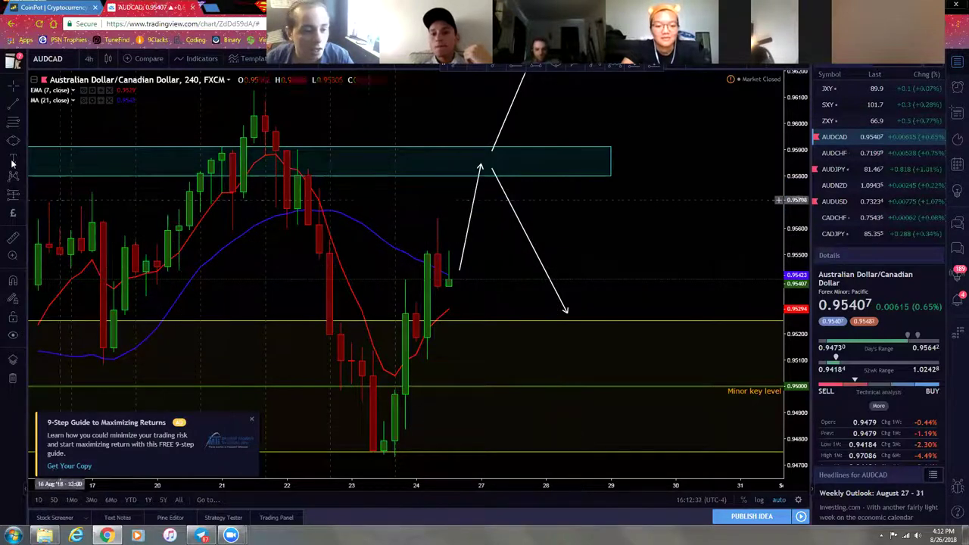
- Measure a short move up from the teal zone's upper edge along the rising projection arrow
{"action": "left_click", "coordinate": [492, 146], "text": "shift"}
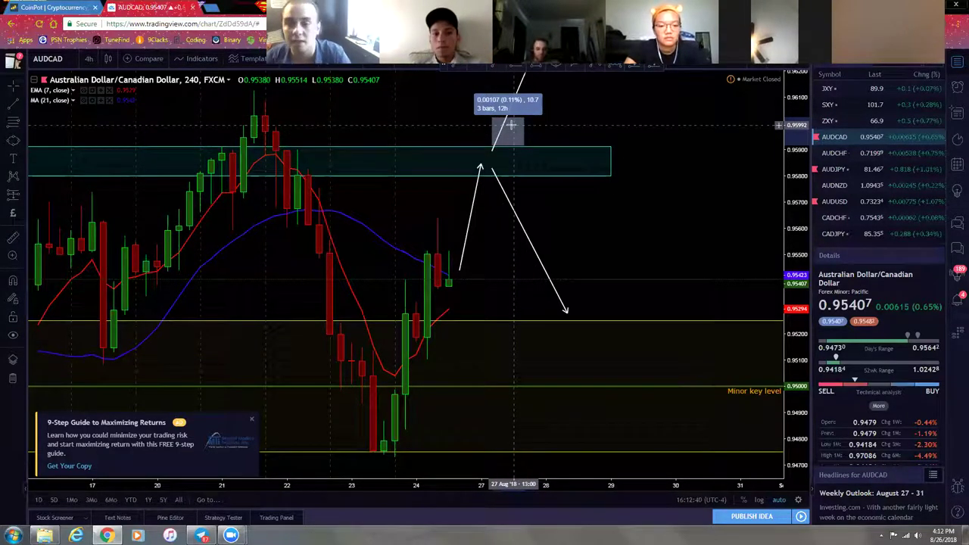
{"action": "left_click", "coordinate": [511, 125]}
{"action": "left_click", "coordinate": [610, 134]}
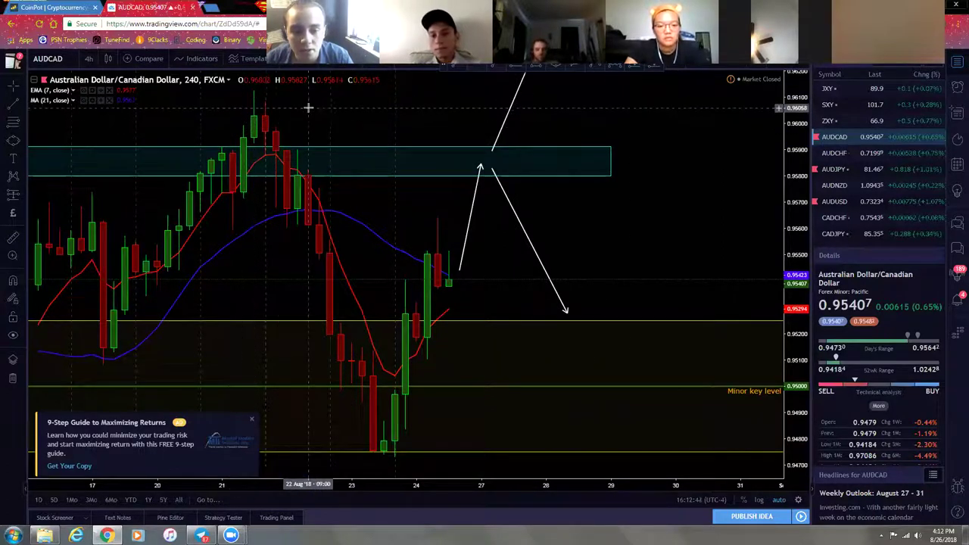
- Examine the mid to late August 4-hour swings against the teal zones, the yellow zone and the projection arrows
{"action": "scroll", "coordinate": [484, 143], "scroll_direction": "up", "scroll_amount": 3}
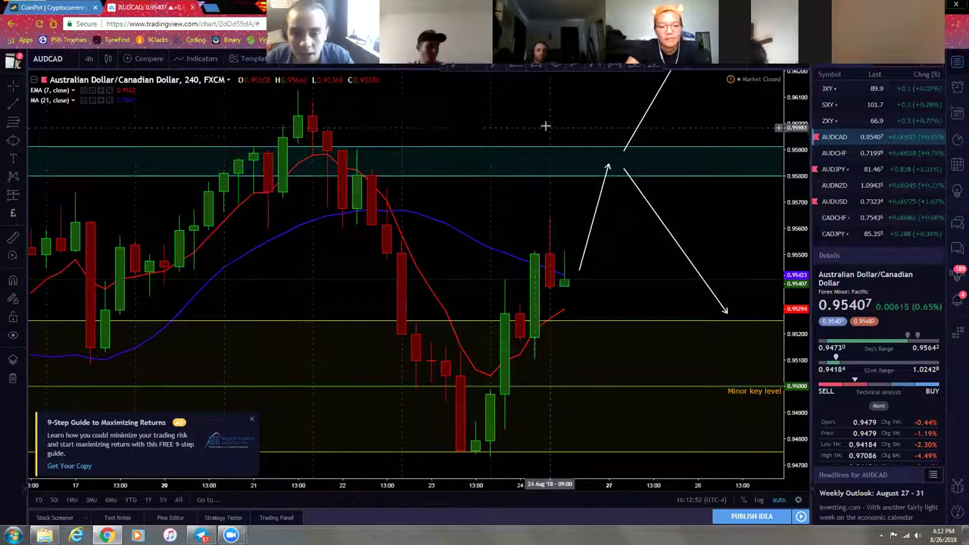
{"action": "left_click_drag", "start_coordinate": [545, 126], "coordinate": [432, 223]}
{"action": "scroll", "coordinate": [457, 178], "scroll_direction": "down", "scroll_amount": 1}
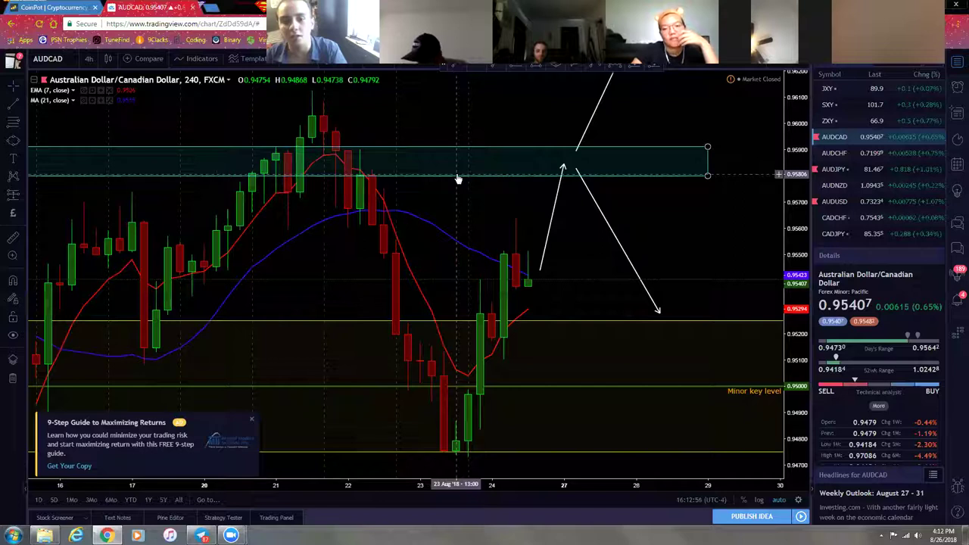
{"action": "left_click", "coordinate": [351, 342]}
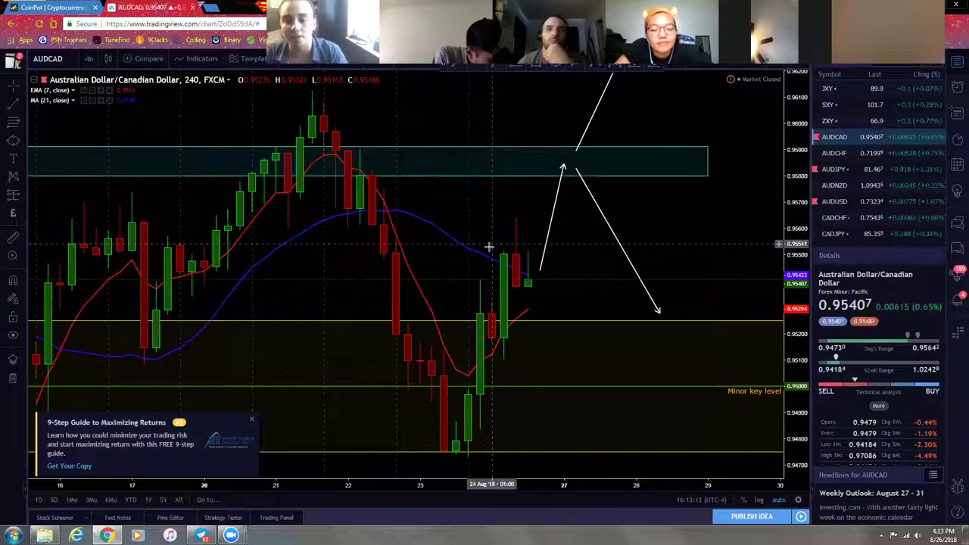
{"action": "scroll", "coordinate": [499, 262], "scroll_direction": "down", "scroll_amount": 1}
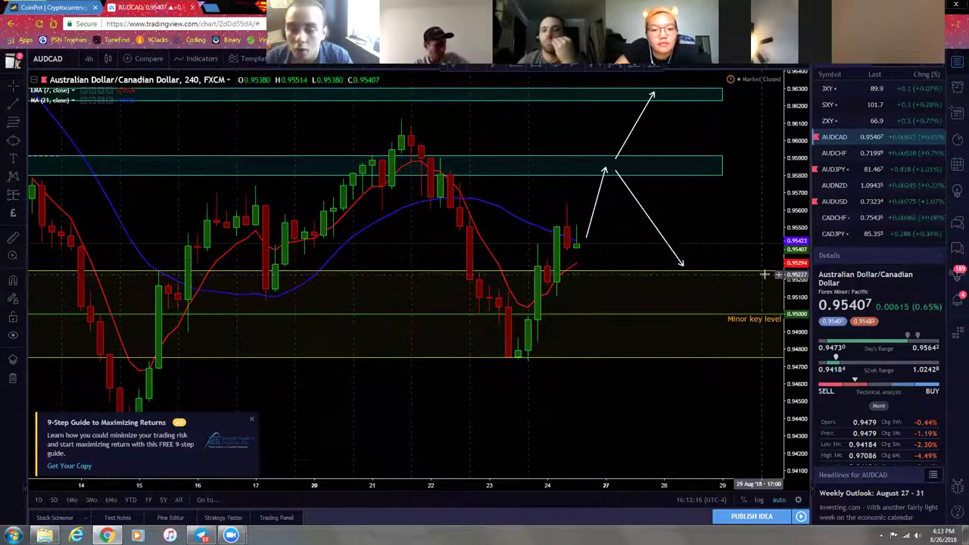
{"action": "left_click_drag", "start_coordinate": [746, 243], "coordinate": [701, 232]}
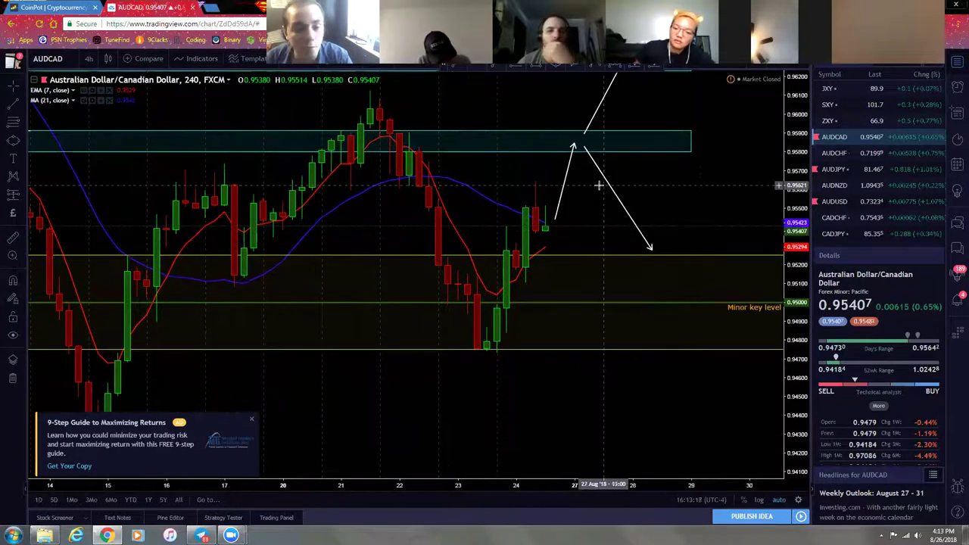
{"action": "scroll", "coordinate": [682, 250], "scroll_direction": "down", "scroll_amount": 1}
{"action": "scroll", "coordinate": [666, 265], "scroll_direction": "up", "scroll_amount": 1}
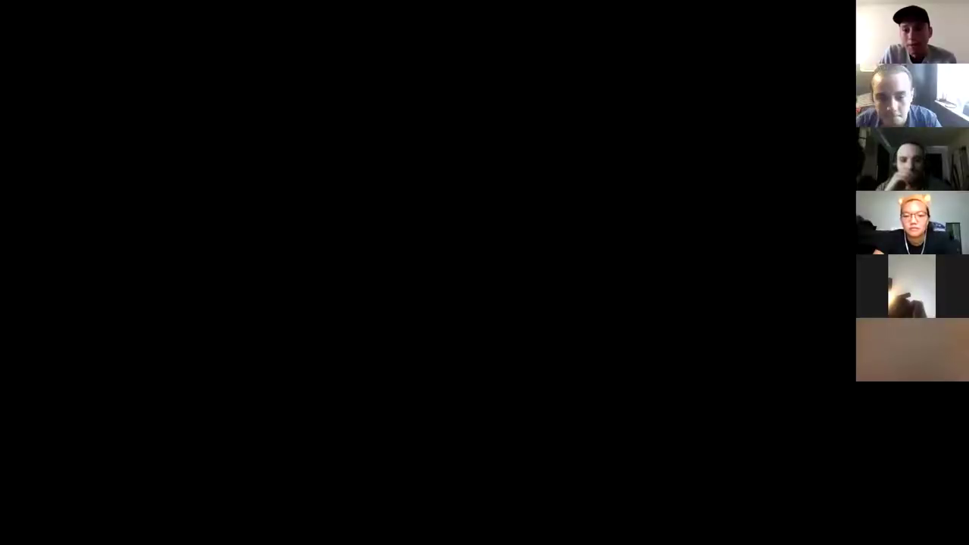
- Dismiss the advertisement covering the AUDNZD 4-hour chart and hide the upgrade offer
{"action": "left_click_drag", "start_coordinate": [509, 327], "coordinate": [441, 295]}
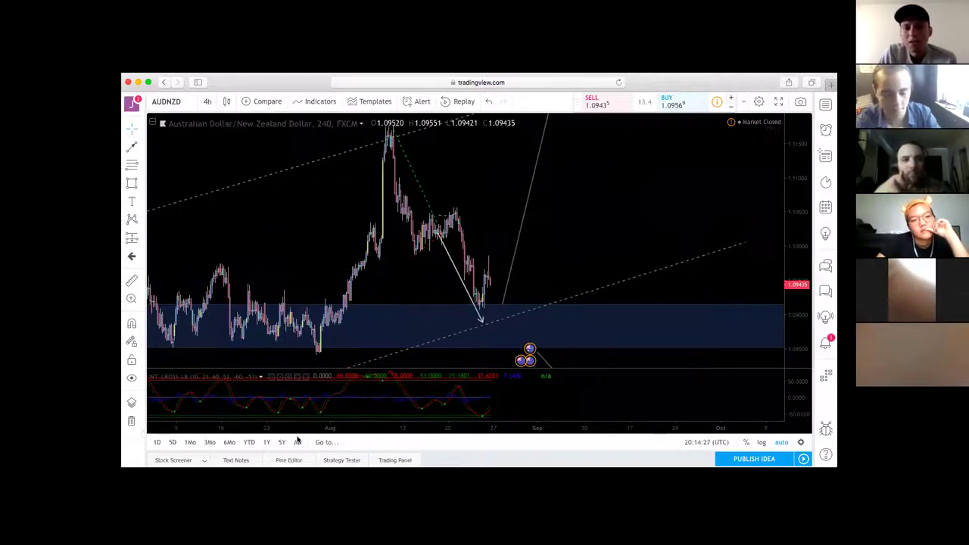
{"action": "scroll", "coordinate": [297, 435], "scroll_direction": "up", "scroll_amount": 5}
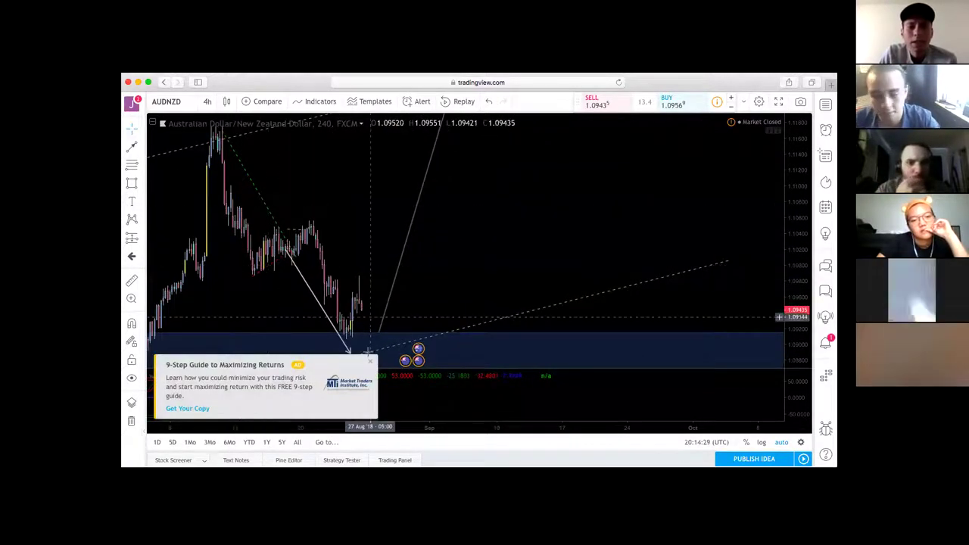
{"action": "left_click", "coordinate": [369, 360]}
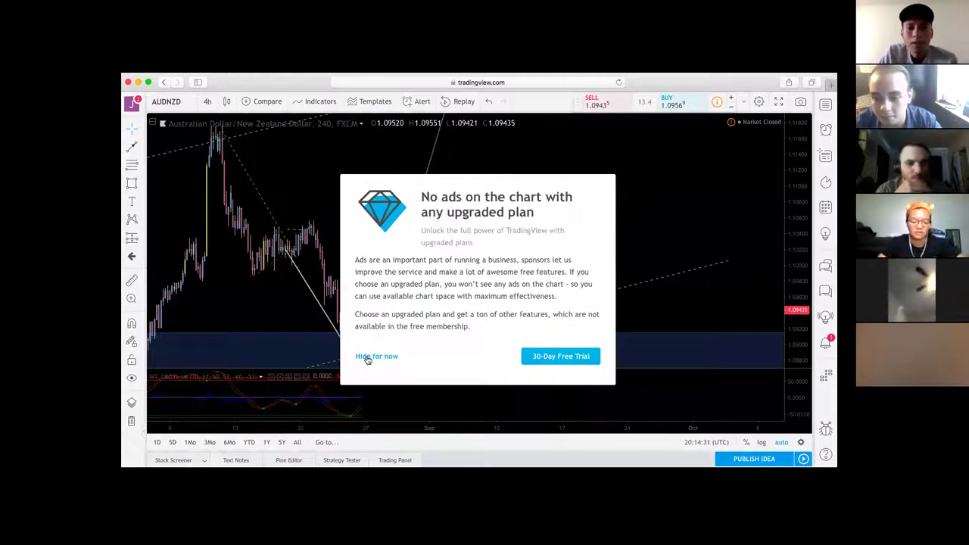
{"action": "left_click", "coordinate": [367, 358]}
- Switch AUDNZD to the weekly timeframe and look back at the price reactions around the blue zone since 2016
{"action": "left_click", "coordinate": [207, 102]}
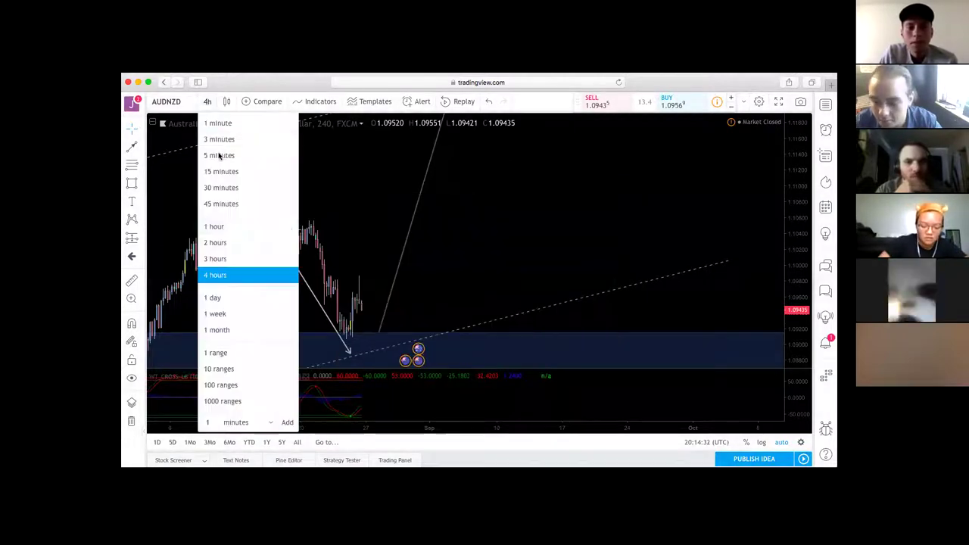
{"action": "left_click", "coordinate": [216, 314]}
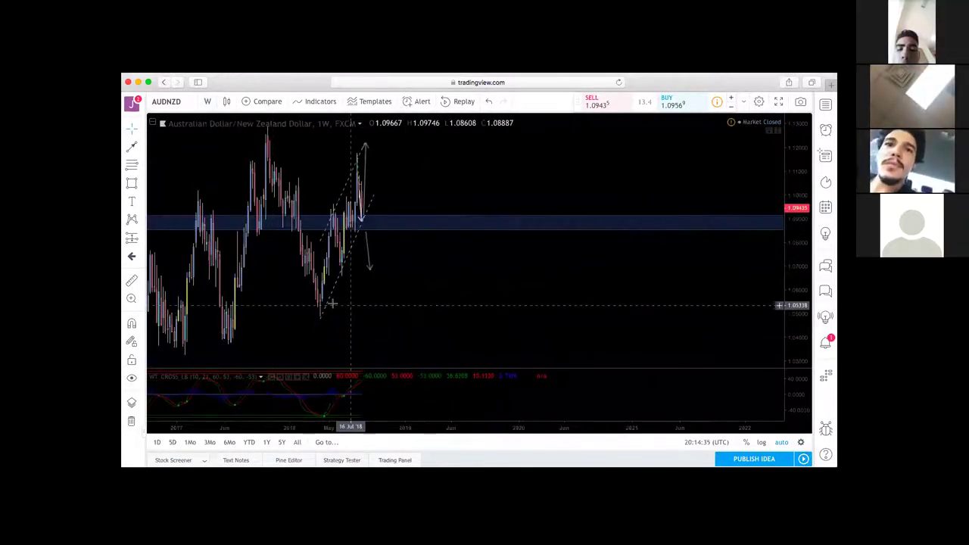
{"action": "scroll", "coordinate": [507, 295], "scroll_direction": "left", "scroll_amount": 5}
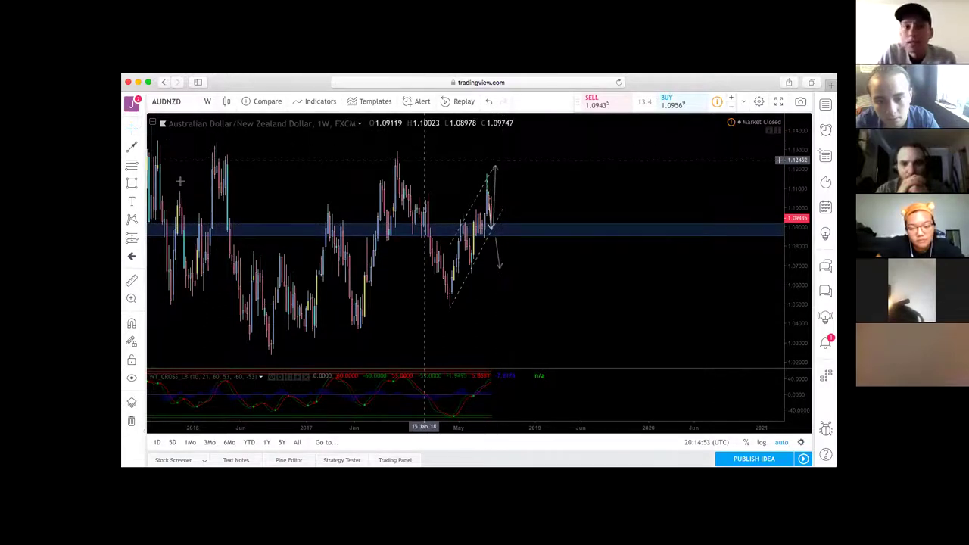
- Switch AUDNZD to the daily timeframe to show the dashed rising channel, and collapse the broker selection that opens below the chart
{"action": "left_click", "coordinate": [208, 103]}
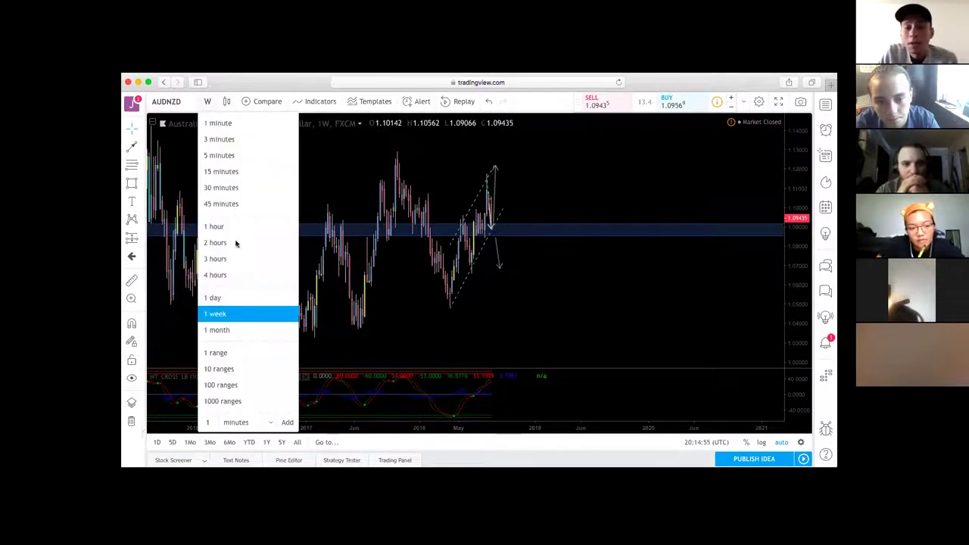
{"action": "left_click", "coordinate": [242, 296]}
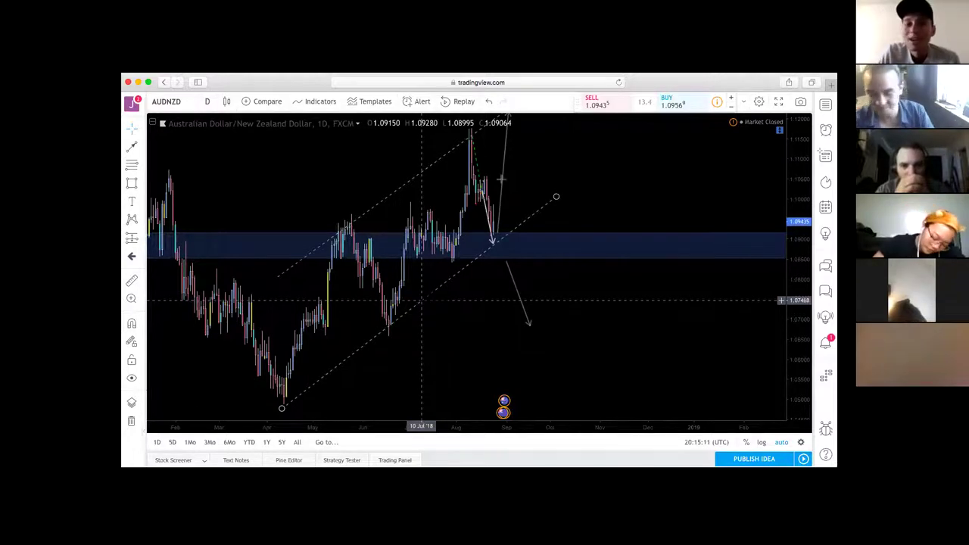
{"action": "left_click", "coordinate": [627, 103]}
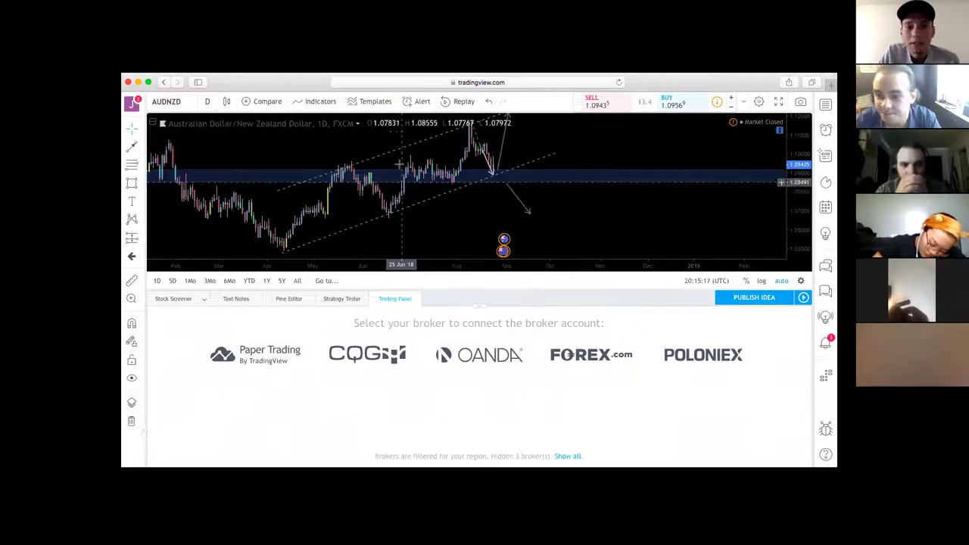
{"action": "left_click", "coordinate": [482, 306]}
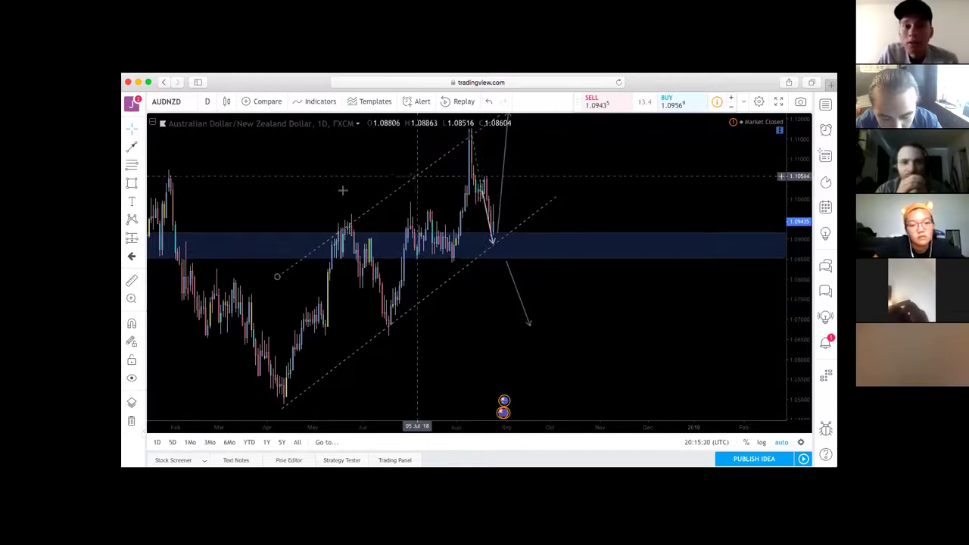
- Switch AUDNZD to the 4-hour timeframe and frame the August decline, the rising channel and the projection arrows
{"action": "left_click", "coordinate": [207, 101]}
{"action": "left_click", "coordinate": [242, 275]}
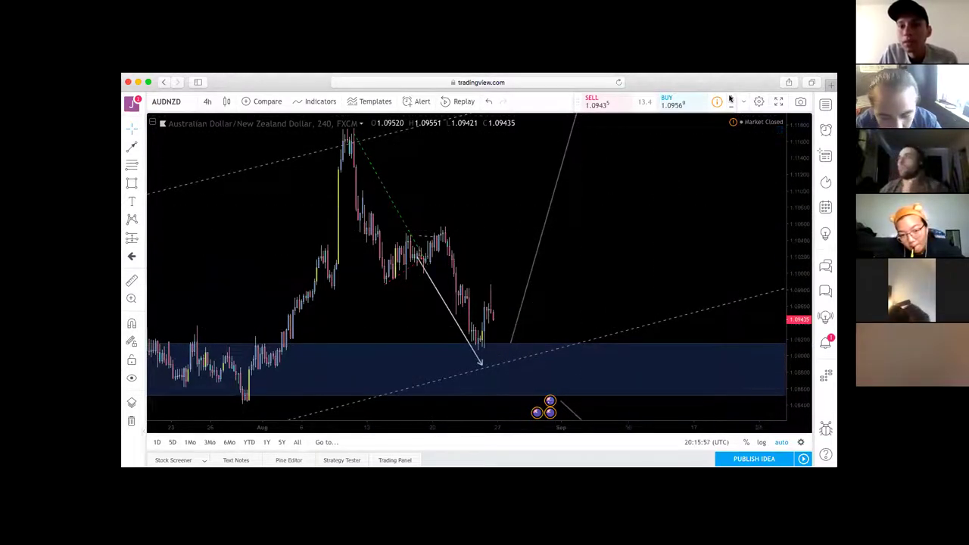
{"action": "left_click_drag", "start_coordinate": [799, 257], "coordinate": [799, 310]}
{"action": "left_click_drag", "start_coordinate": [452, 431], "coordinate": [476, 437]}
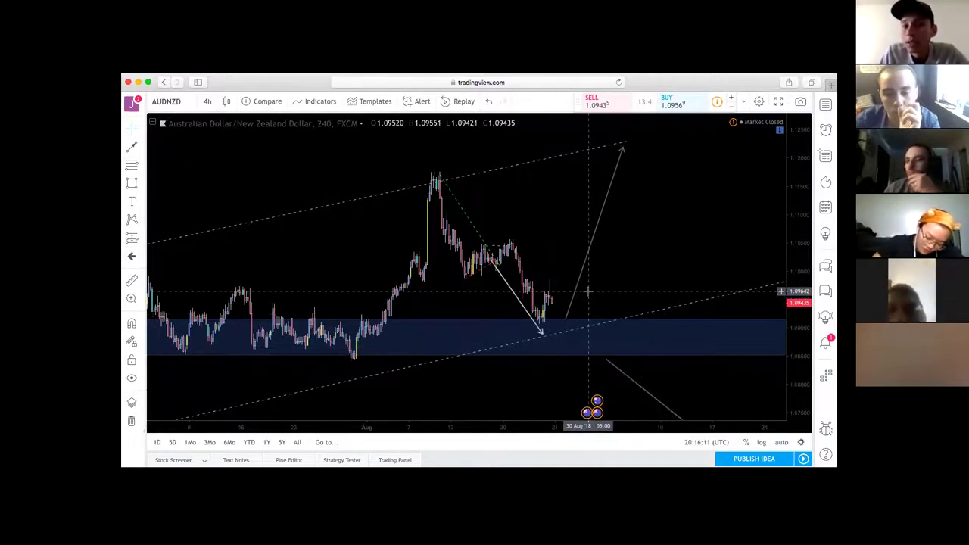
- Draw a horizontal line at about 1.09668, just above the latest AUDNZD price, and colour it green
{"action": "left_click", "coordinate": [142, 148]}
{"action": "left_click", "coordinate": [195, 188]}
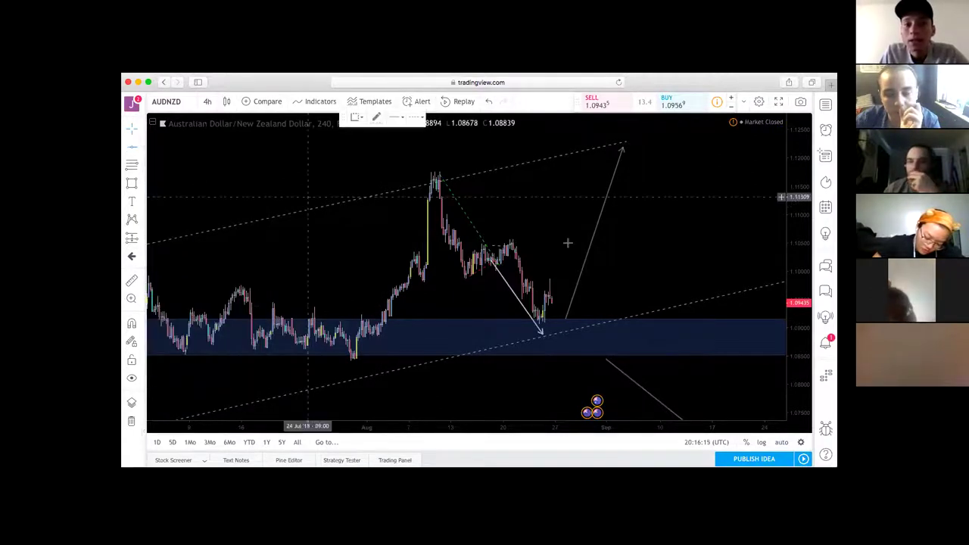
{"action": "left_click", "coordinate": [575, 289]}
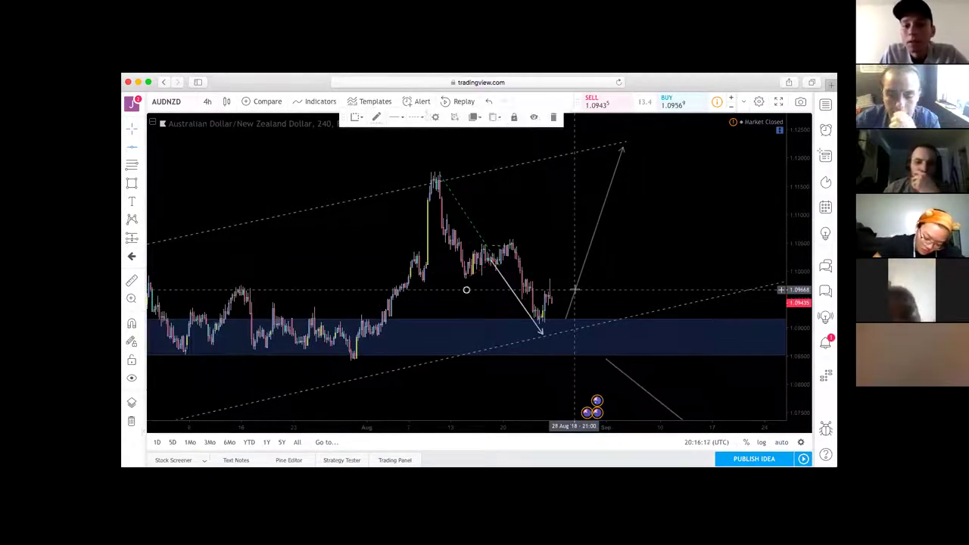
{"action": "left_click", "coordinate": [377, 118]}
{"action": "left_click", "coordinate": [409, 147]}
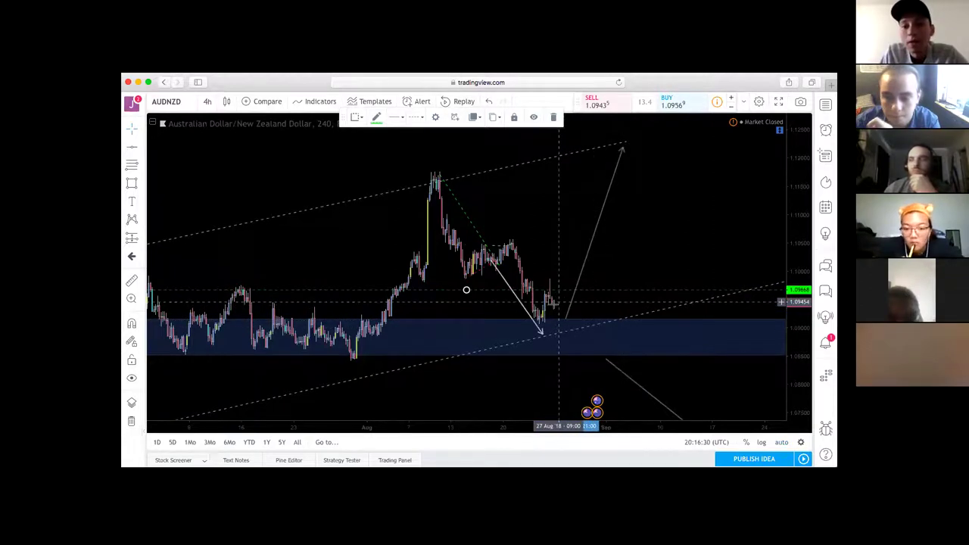
- Sketch a red zigzag projection from about 1.0938 up to 1.102, back to 1.097 and up to about 1.117, and remove its lines
{"action": "left_click", "coordinate": [141, 144]}
{"action": "left_click", "coordinate": [182, 147]}
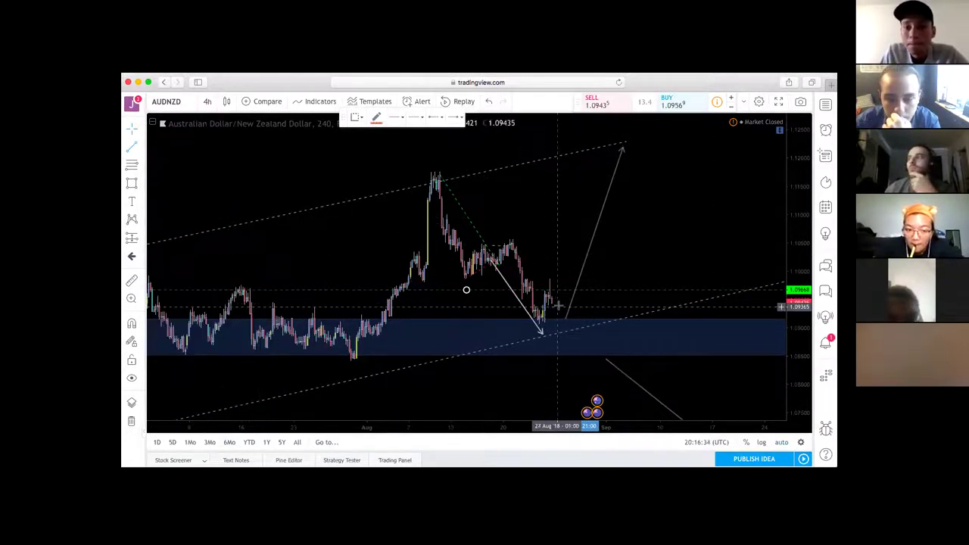
{"action": "left_click", "coordinate": [569, 259]}
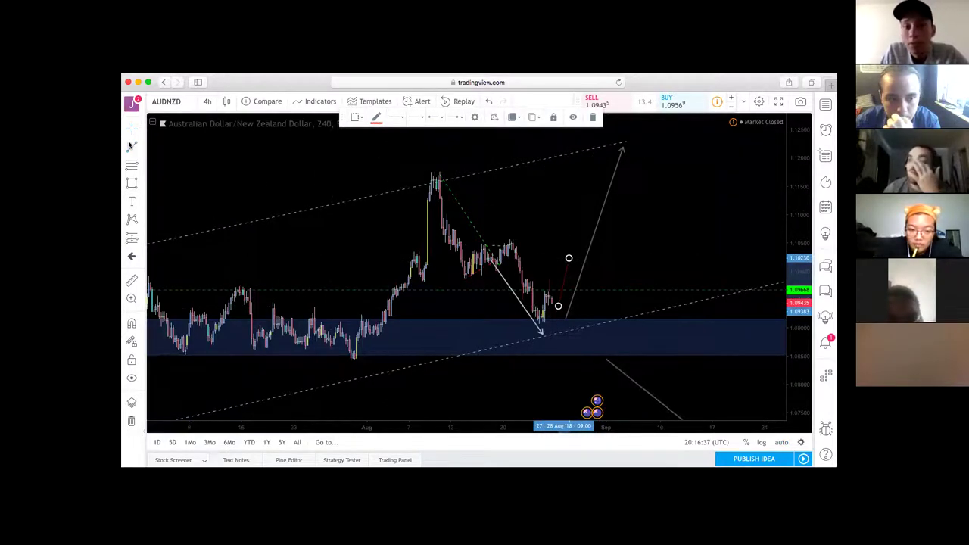
{"action": "left_click", "coordinate": [576, 286]}
{"action": "left_click", "coordinate": [130, 147]}
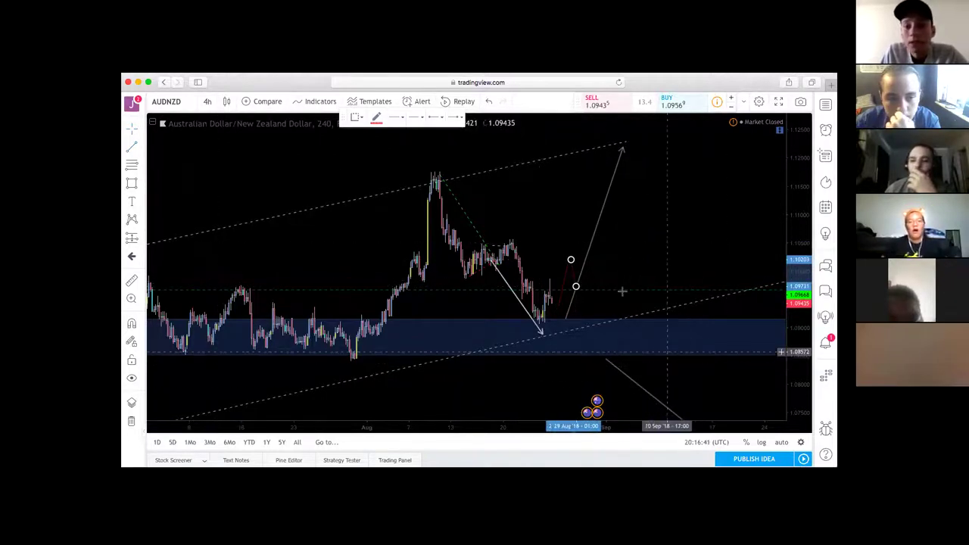
{"action": "left_click", "coordinate": [576, 287]}
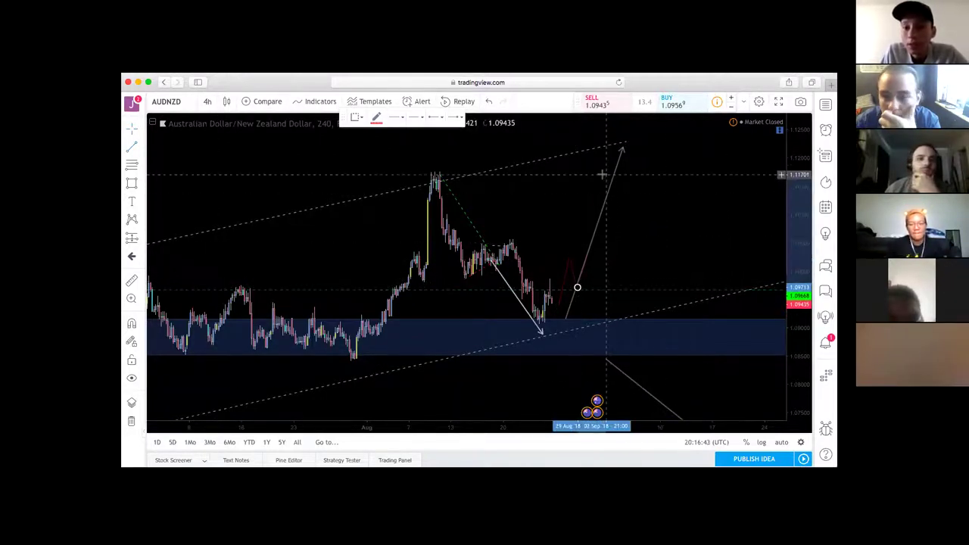
{"action": "left_click", "coordinate": [600, 175]}
{"action": "left_click", "coordinate": [567, 260]}
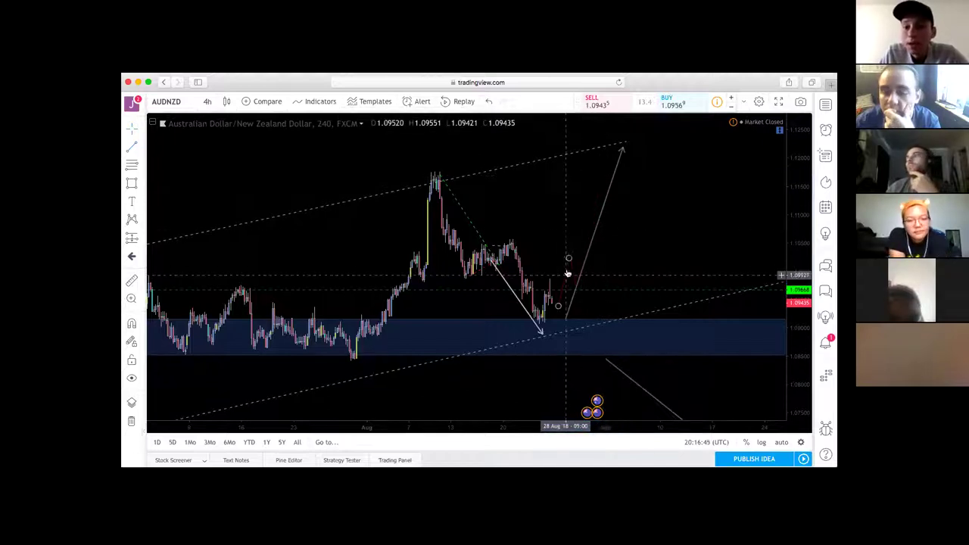
{"action": "left_click", "coordinate": [575, 270]}
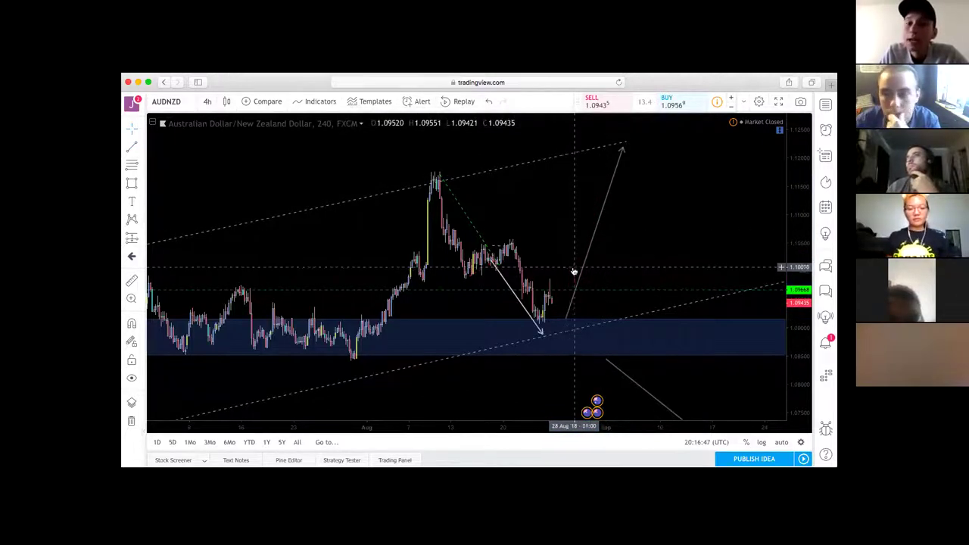
- Draw a Fibonacci retracement from the 30 July low at about 1.08386 up to about 1.10606 in late August
{"action": "left_click_drag", "start_coordinate": [574, 271], "coordinate": [550, 114]}
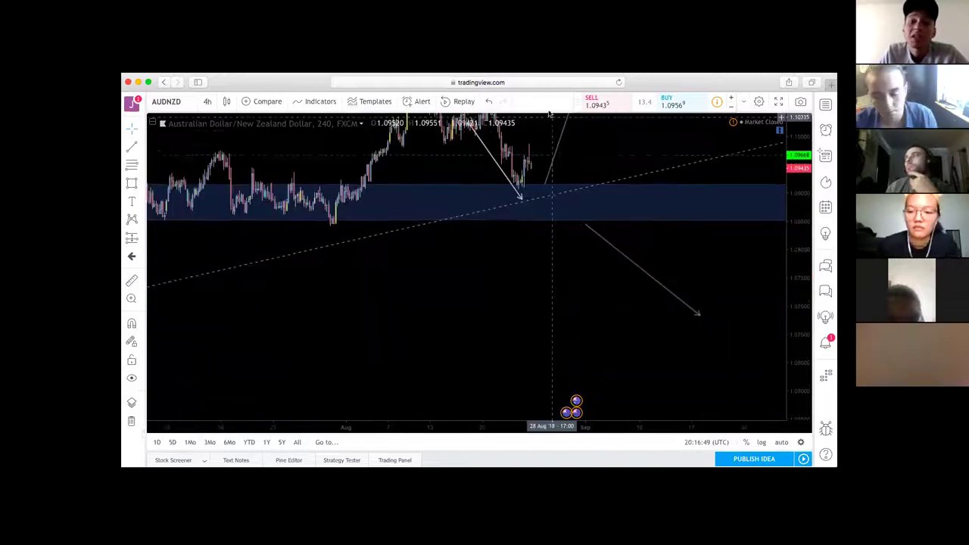
{"action": "left_click_drag", "start_coordinate": [398, 318], "coordinate": [502, 436]}
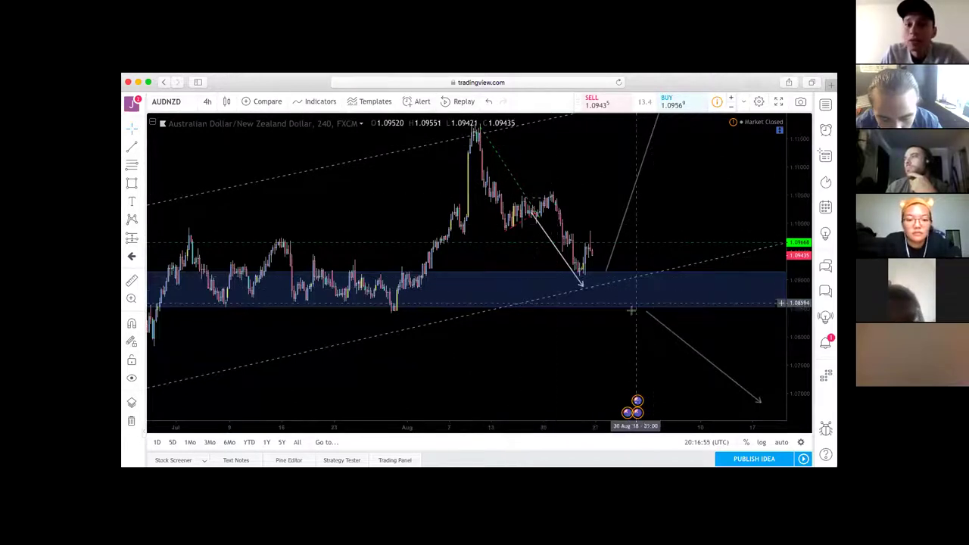
{"action": "left_click_drag", "start_coordinate": [498, 432], "coordinate": [634, 396]}
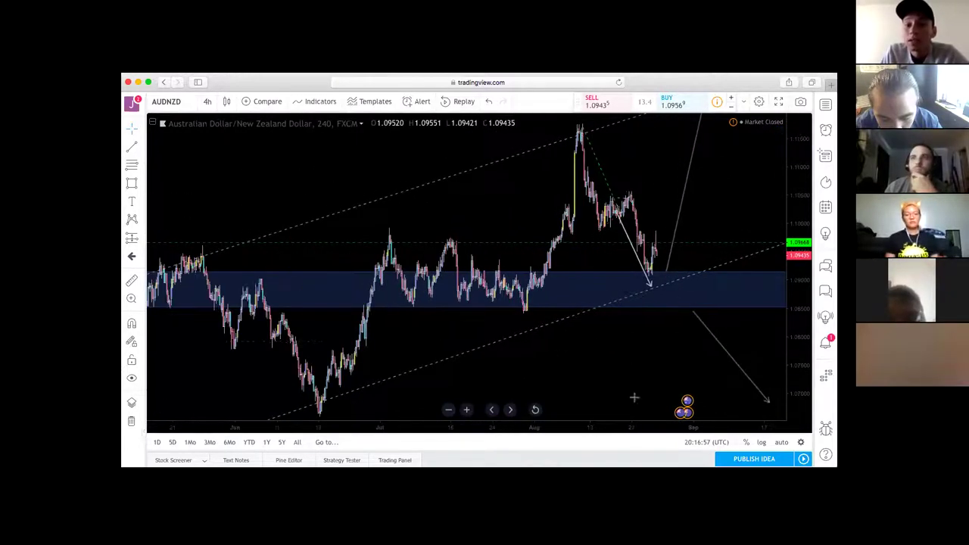
{"action": "left_click_drag", "start_coordinate": [670, 348], "coordinate": [451, 276]}
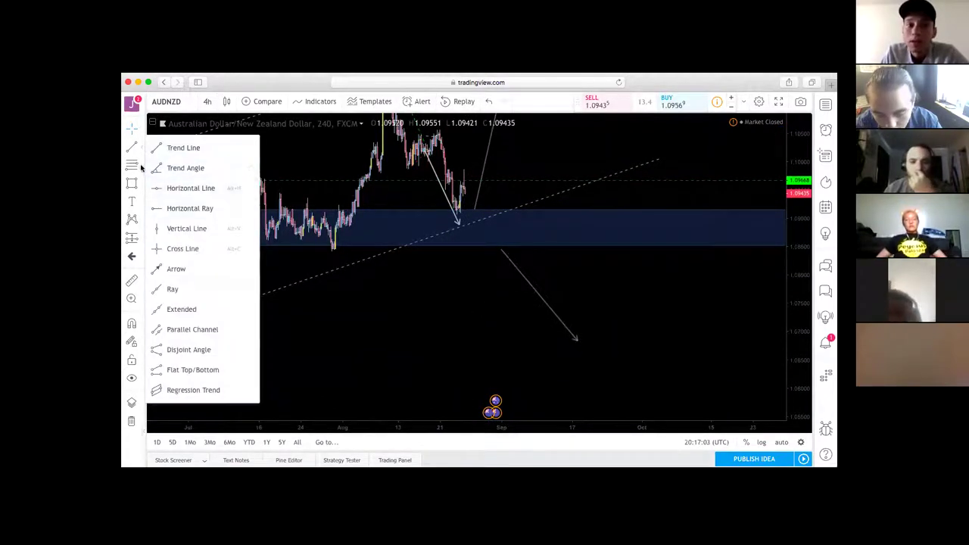
{"action": "left_click", "coordinate": [137, 166]}
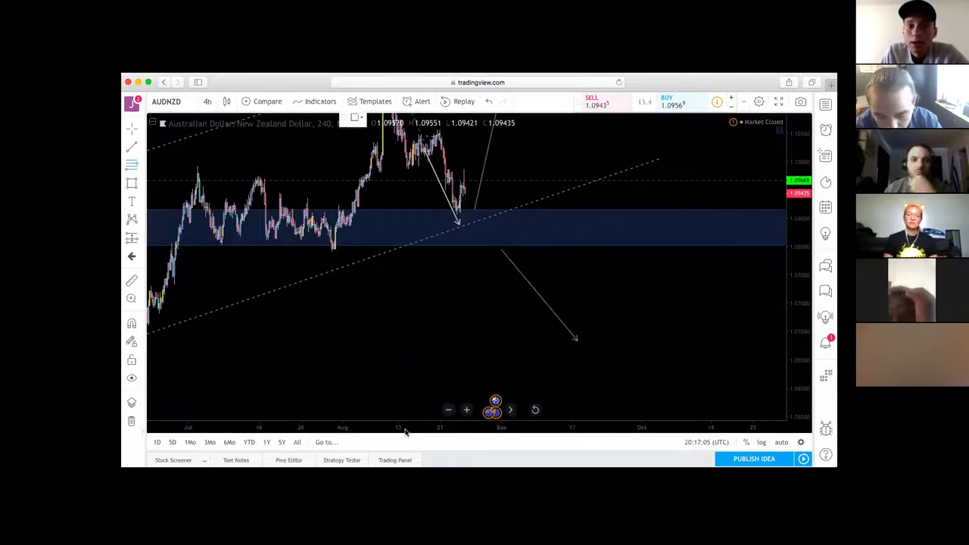
{"action": "scroll", "coordinate": [556, 446], "scroll_direction": "down", "scroll_amount": 4}
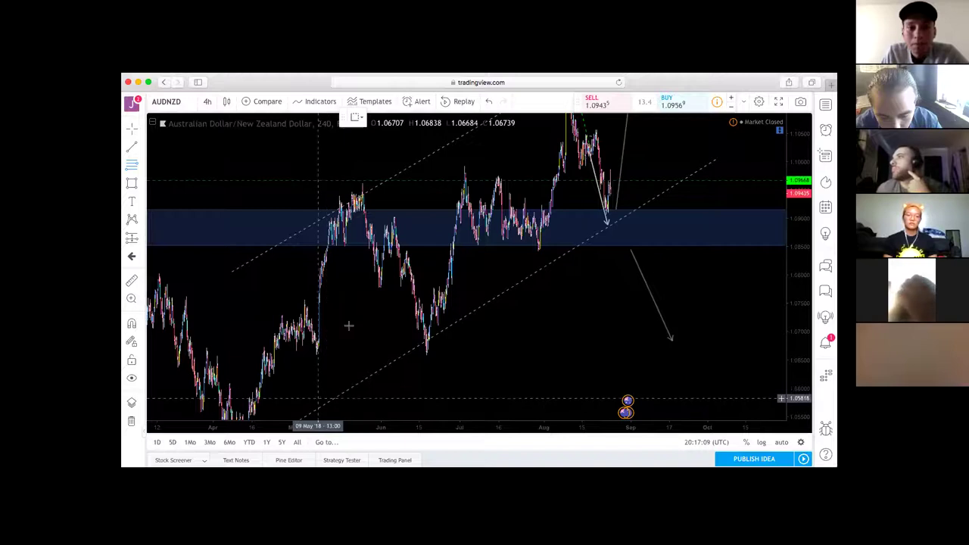
{"action": "left_click", "coordinate": [537, 253]}
{"action": "left_click", "coordinate": [617, 127]}
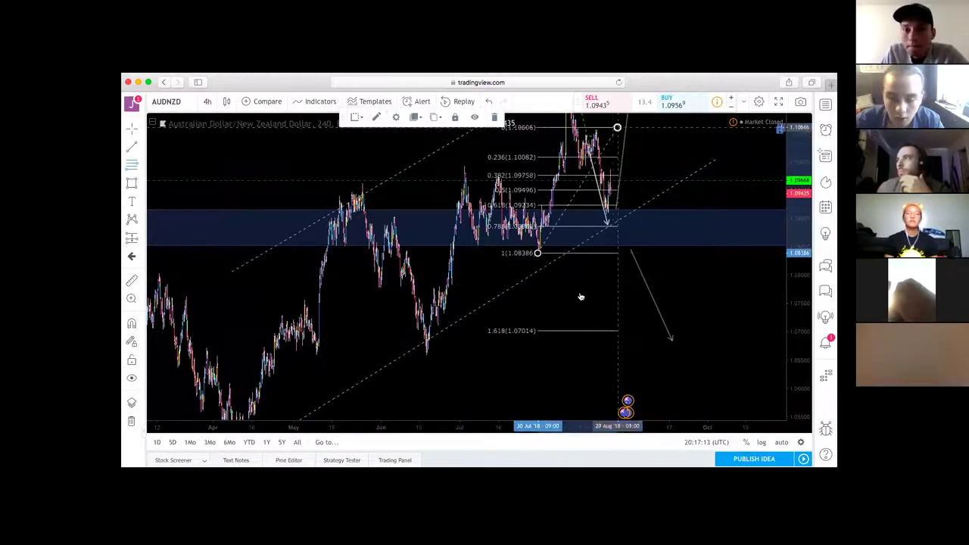
{"action": "scroll", "coordinate": [514, 243], "scroll_direction": "left", "scroll_amount": 5}
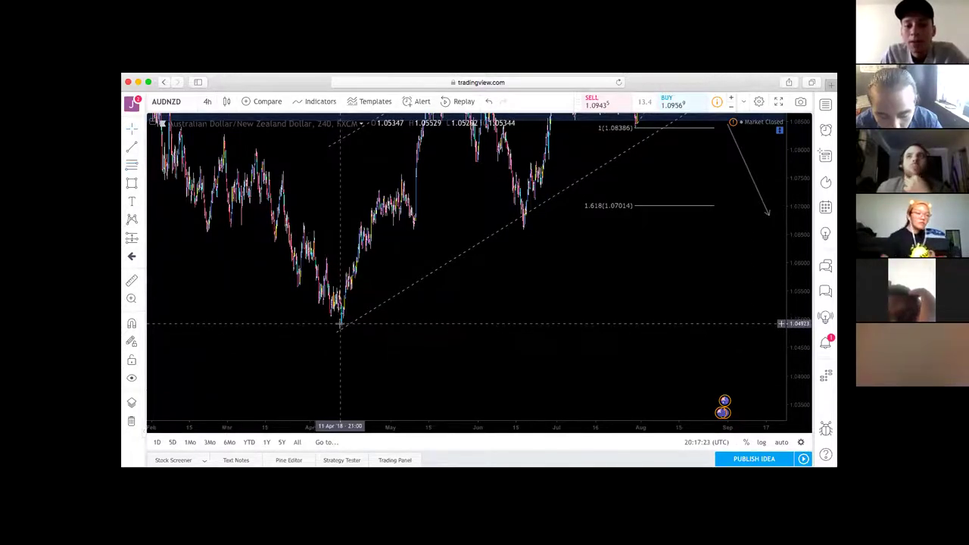
- Stretch the upper end of the existing Fibonacci retracement to the August swing high at 1.11722
{"action": "scroll", "coordinate": [655, 258], "scroll_direction": "right", "scroll_amount": 5}
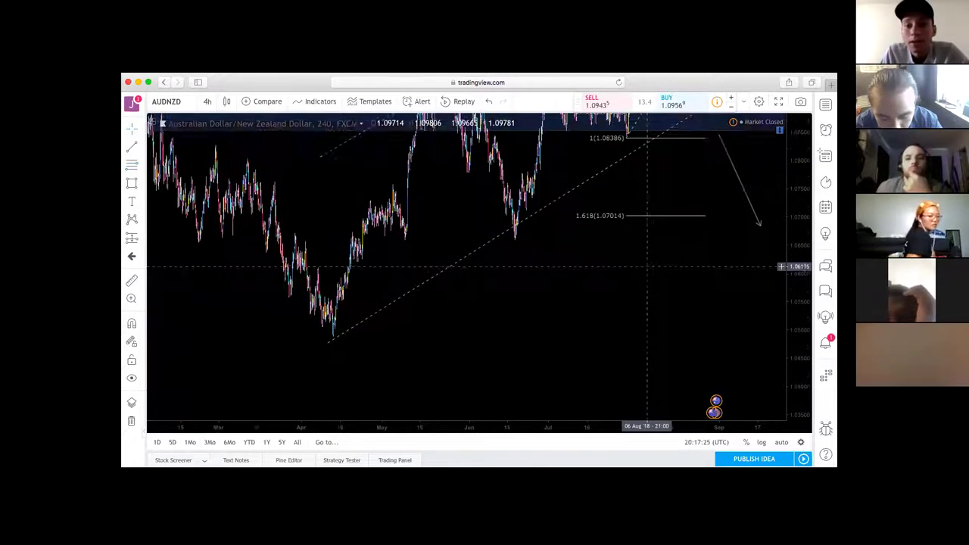
{"action": "scroll", "coordinate": [443, 203], "scroll_direction": "right", "scroll_amount": 5}
{"action": "scroll", "coordinate": [454, 170], "scroll_direction": "down", "scroll_amount": 2}
{"action": "scroll", "coordinate": [470, 153], "scroll_direction": "right", "scroll_amount": 3}
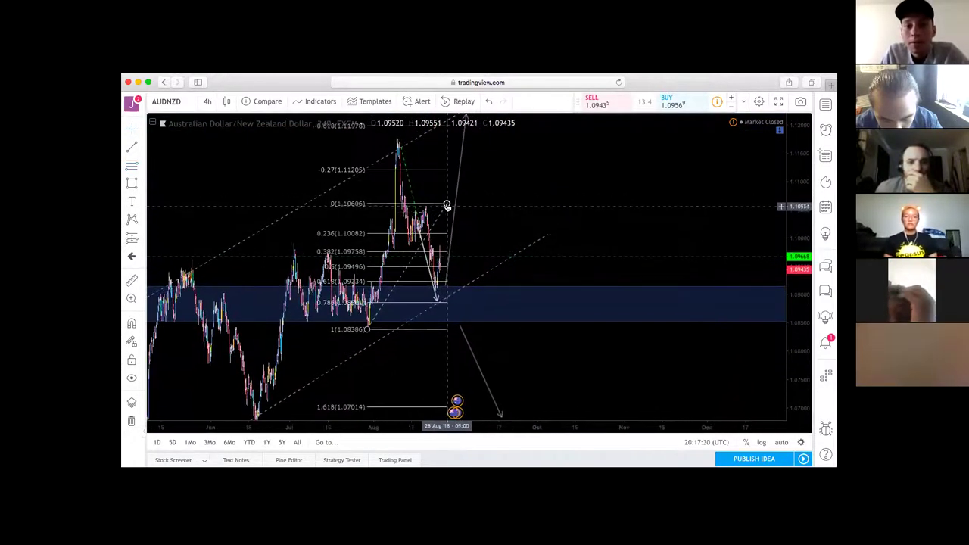
{"action": "left_click", "coordinate": [471, 161]}
{"action": "left_click_drag", "start_coordinate": [471, 161], "coordinate": [477, 140]}
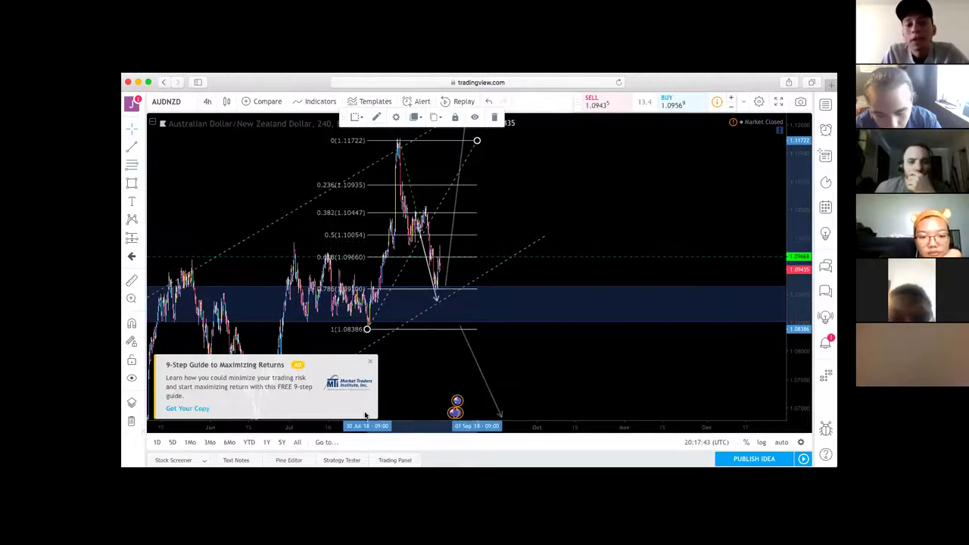
- Delete the Fibonacci retracement and the green horizontal line just above the current price
{"action": "scroll", "coordinate": [282, 431], "scroll_direction": "up", "scroll_amount": 3}
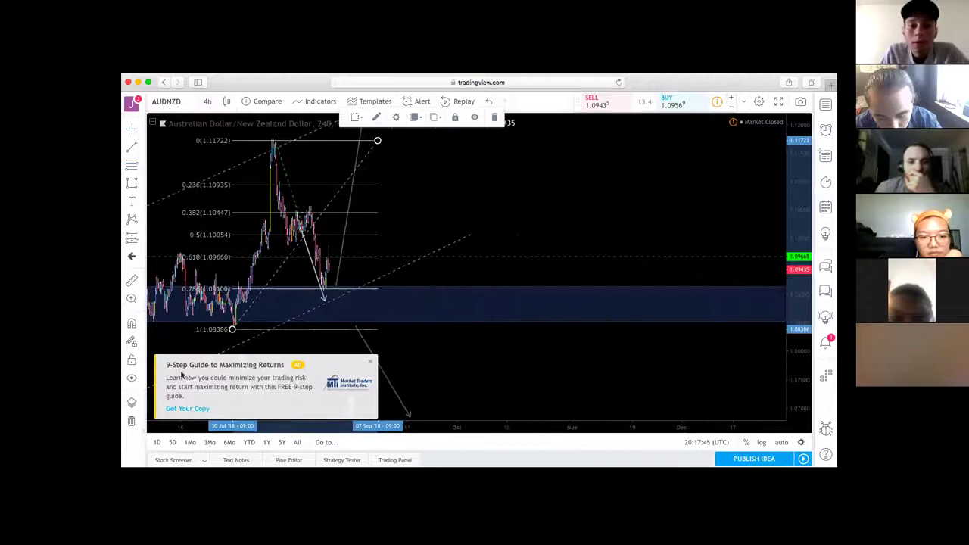
{"action": "key", "text": "Delete"}
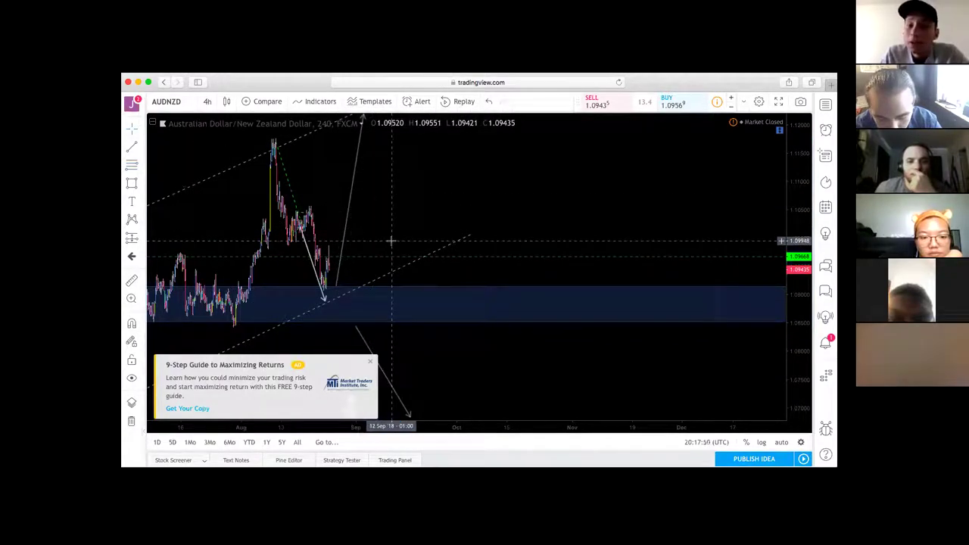
{"action": "left_click", "coordinate": [384, 256]}
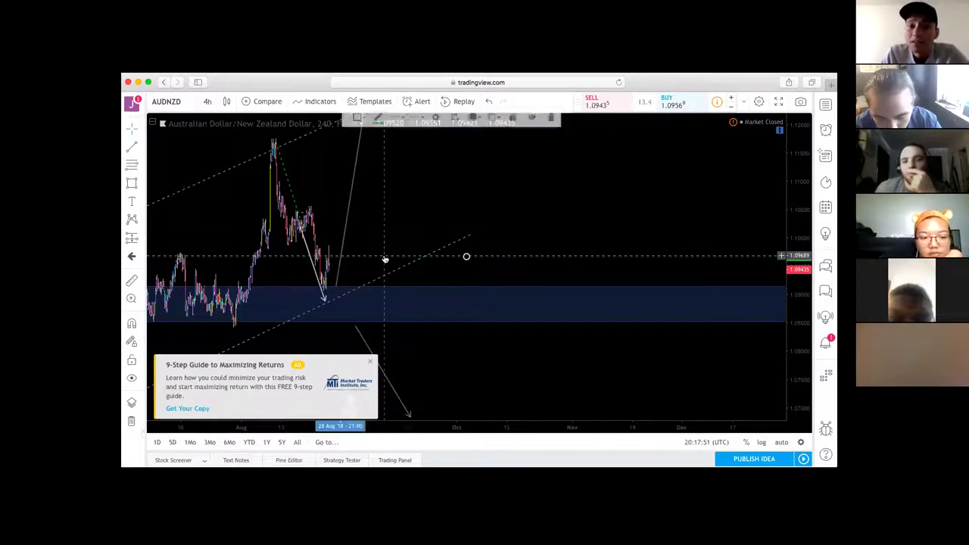
{"action": "key", "text": "Delete"}
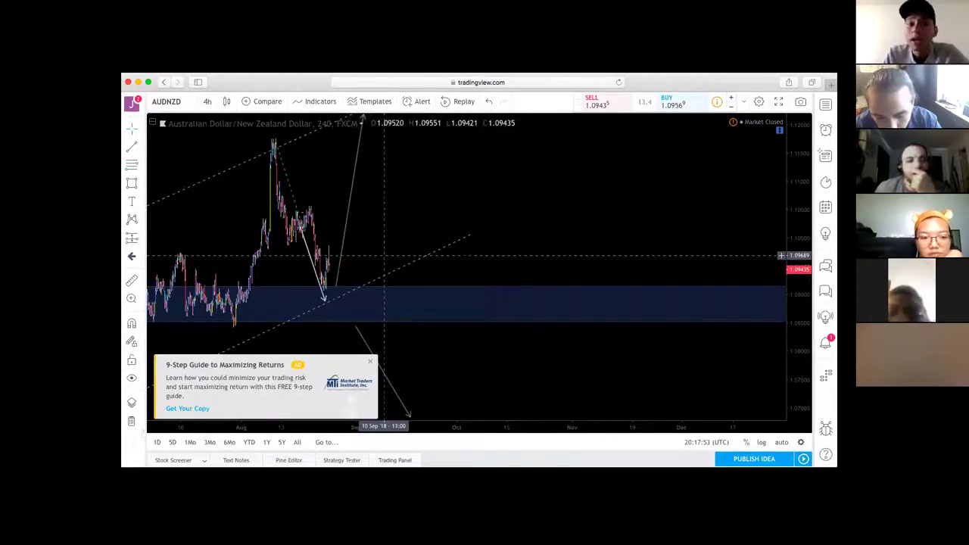
- Draw a Fibonacci retracement from the June swing low at 1.06674 to the August swing high at 1.11584
{"action": "left_click_drag", "start_coordinate": [669, 216], "coordinate": [702, 230]}
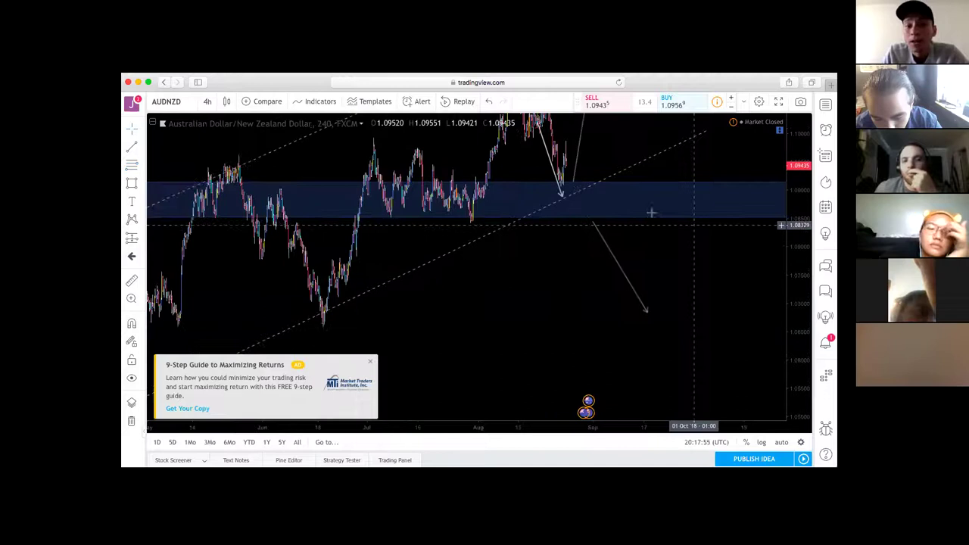
{"action": "left_click", "coordinate": [372, 363]}
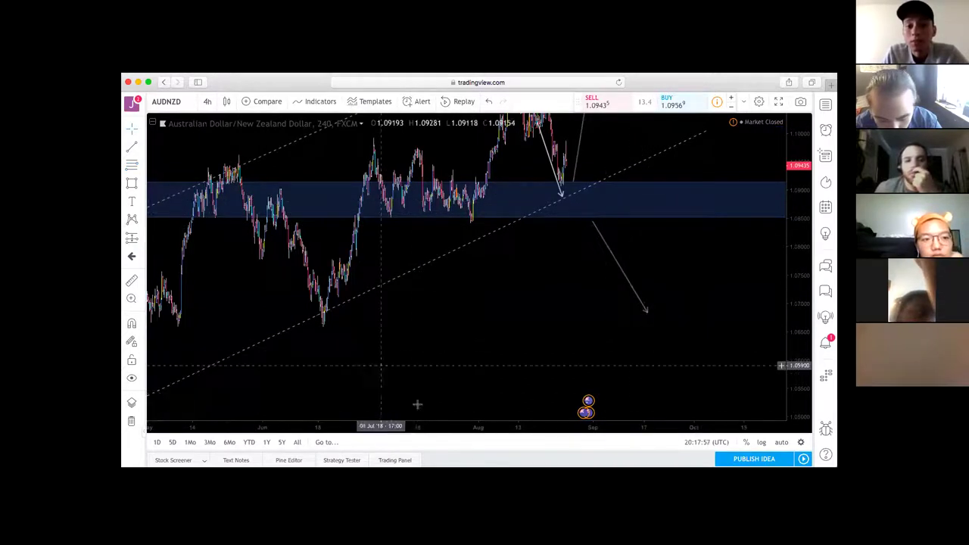
{"action": "left_click", "coordinate": [535, 409]}
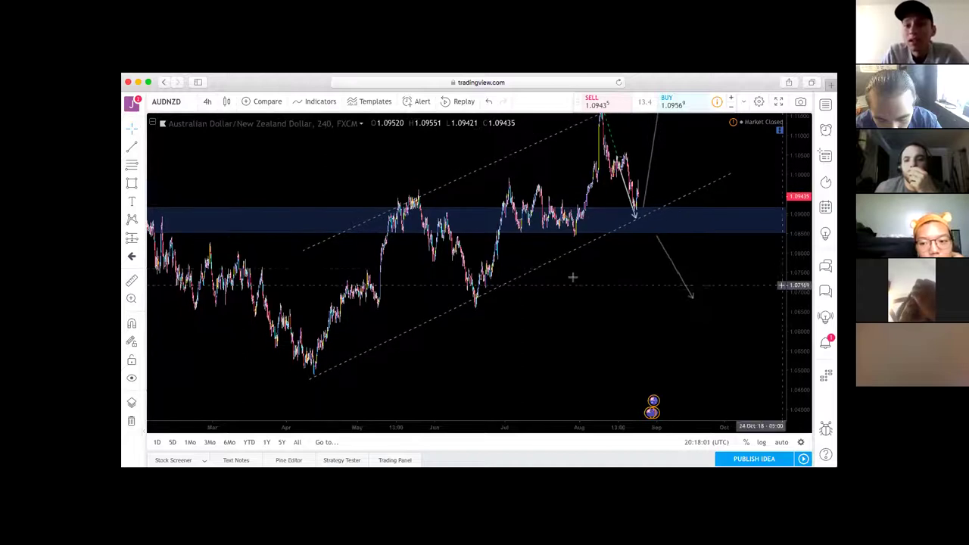
{"action": "left_click_drag", "start_coordinate": [660, 329], "coordinate": [540, 402]}
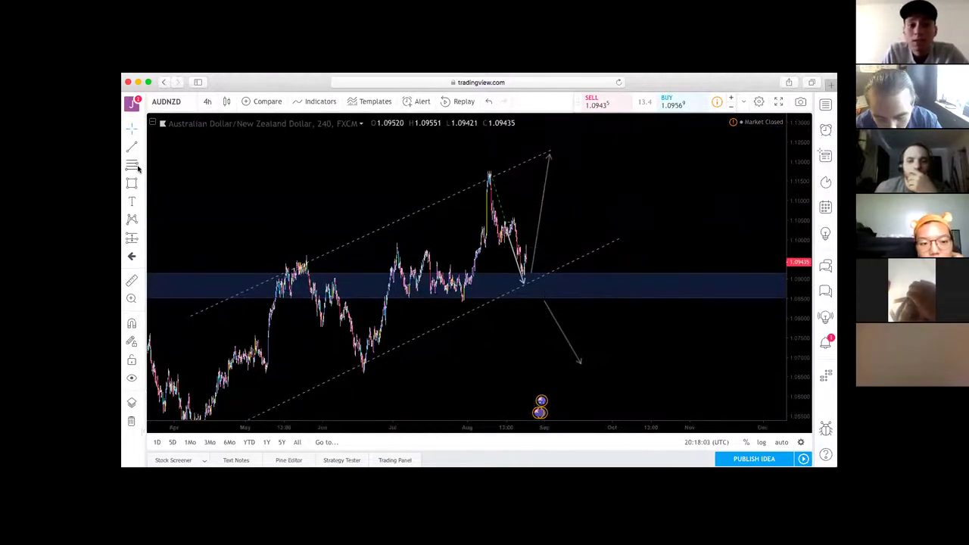
{"action": "left_click", "coordinate": [131, 164]}
{"action": "left_click", "coordinate": [363, 370]}
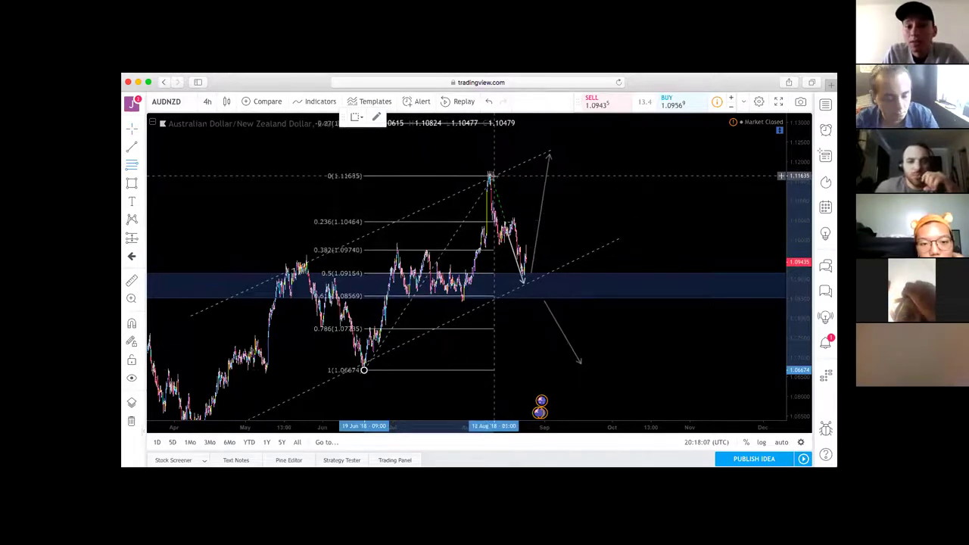
{"action": "left_click", "coordinate": [493, 178]}
{"action": "left_click", "coordinate": [421, 227]}
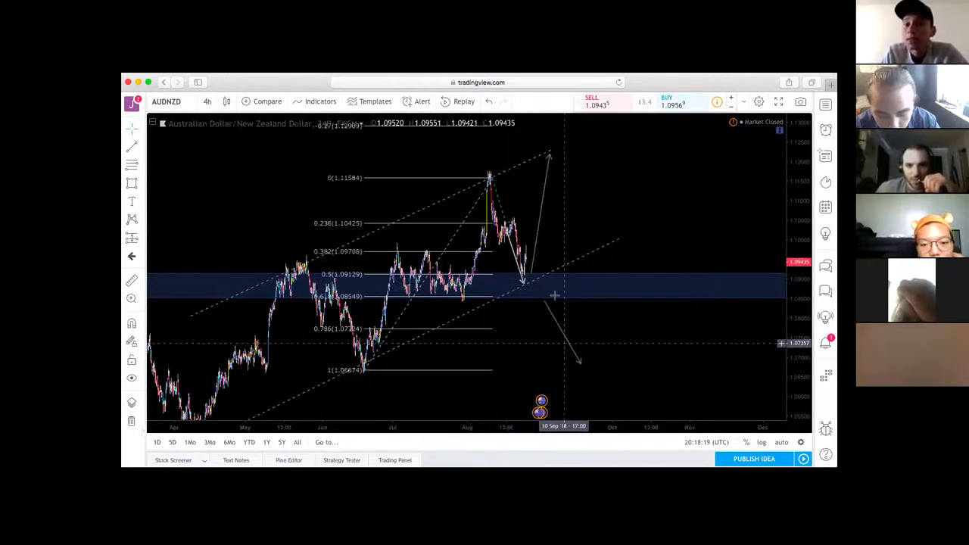
- Delete the Fibonacci retracement drawn between the June low and the August high
{"action": "scroll", "coordinate": [458, 413], "scroll_direction": "up", "scroll_amount": 5}
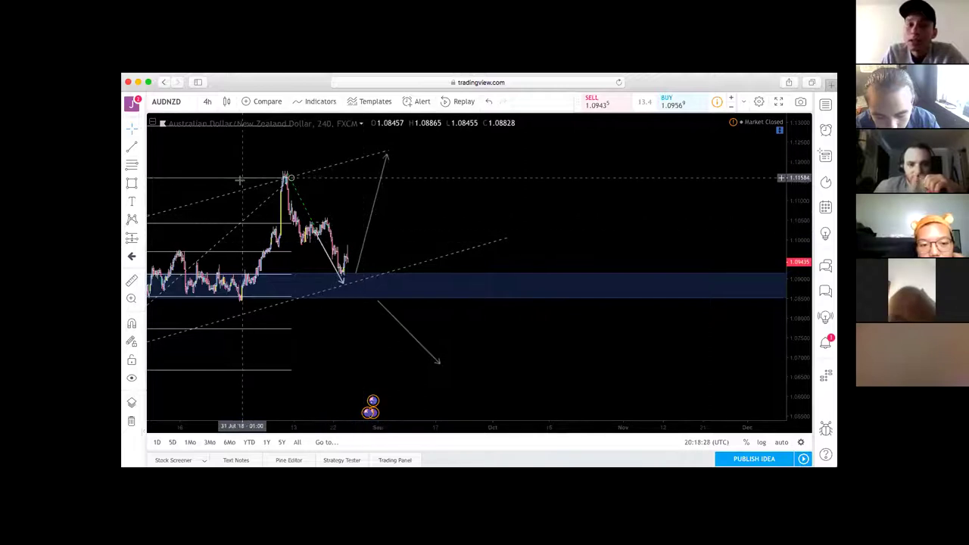
{"action": "left_click", "coordinate": [288, 178]}
{"action": "key", "text": "Delete"}
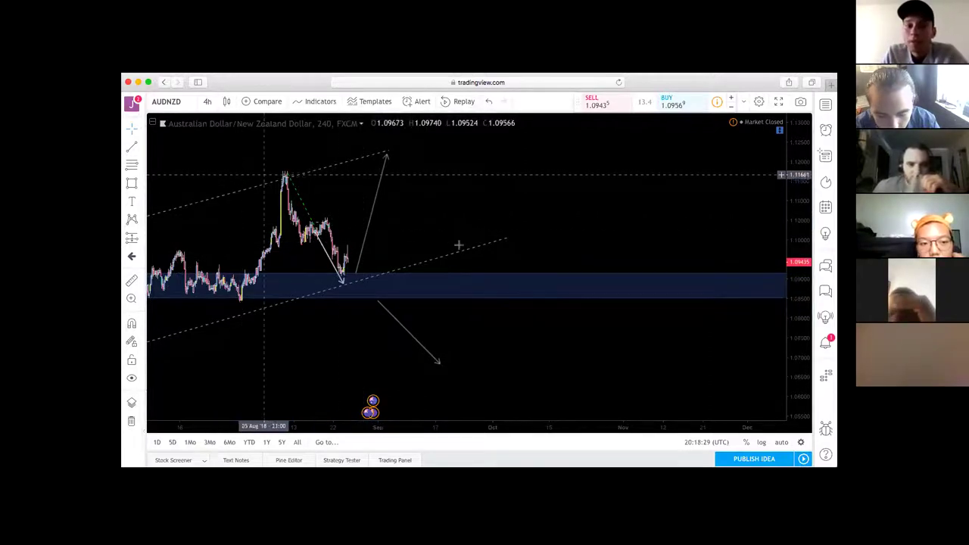
- Place a horizontal line at about 1.09814, just above the latest candles, as the level for the upward scenario
{"action": "scroll", "coordinate": [530, 169], "scroll_direction": "left", "scroll_amount": 5}
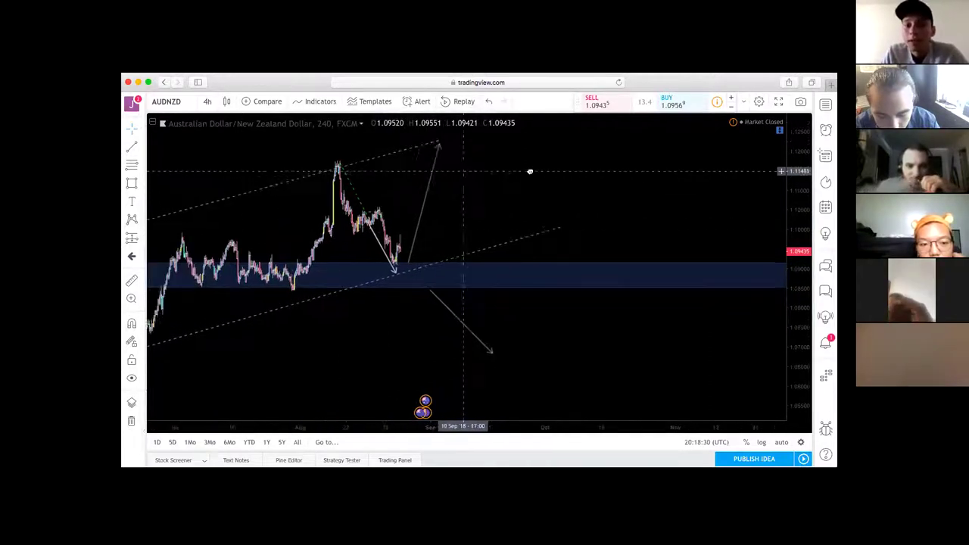
{"action": "left_click", "coordinate": [137, 151]}
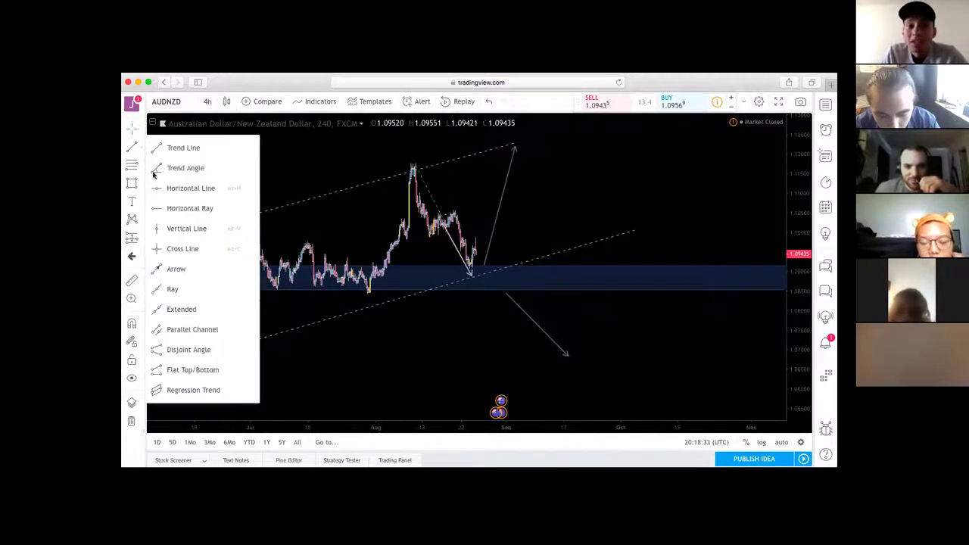
{"action": "left_click", "coordinate": [182, 188]}
{"action": "left_click", "coordinate": [491, 240]}
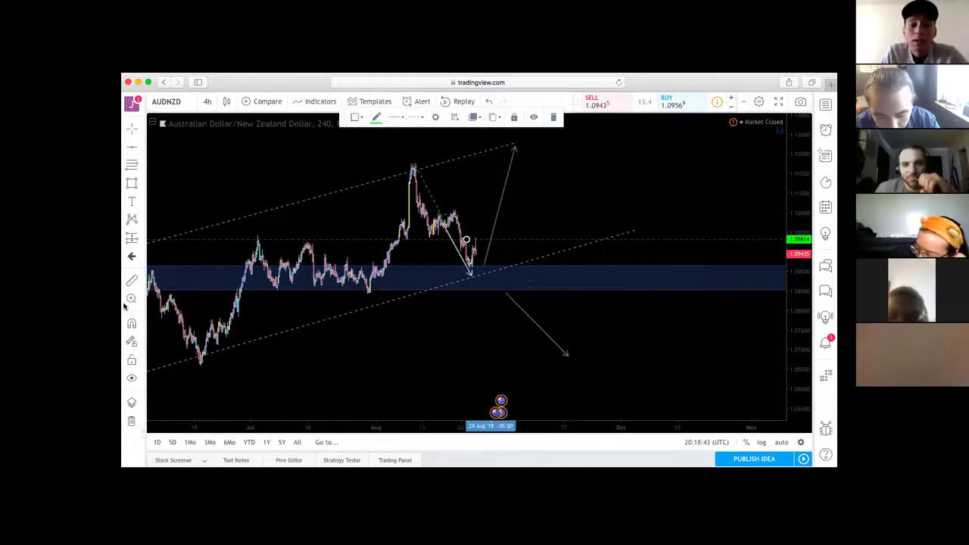
- Measure the price distance from the upper horizontal line to the channel's upper trend line, then clear the measurement
{"action": "left_click", "coordinate": [132, 280]}
{"action": "left_click", "coordinate": [486, 240]}
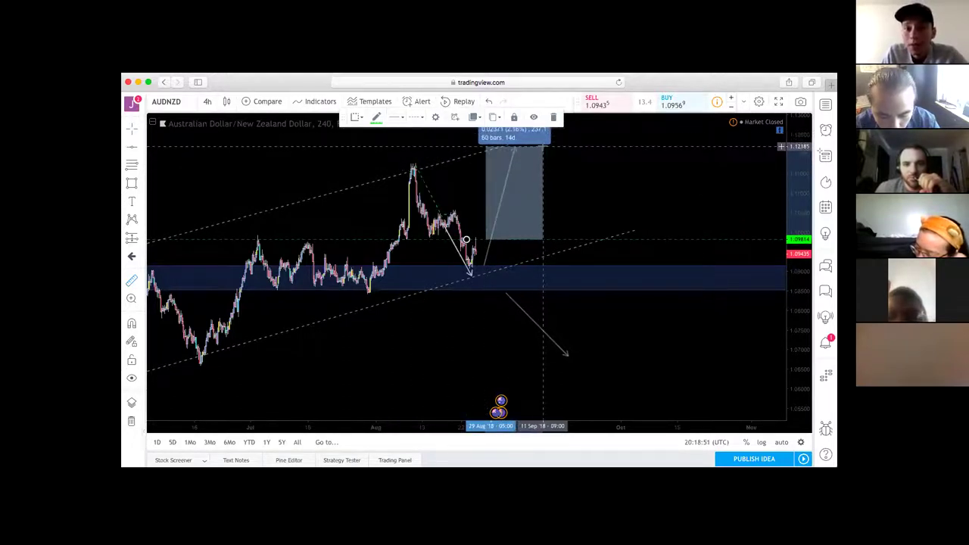
{"action": "left_click", "coordinate": [571, 166]}
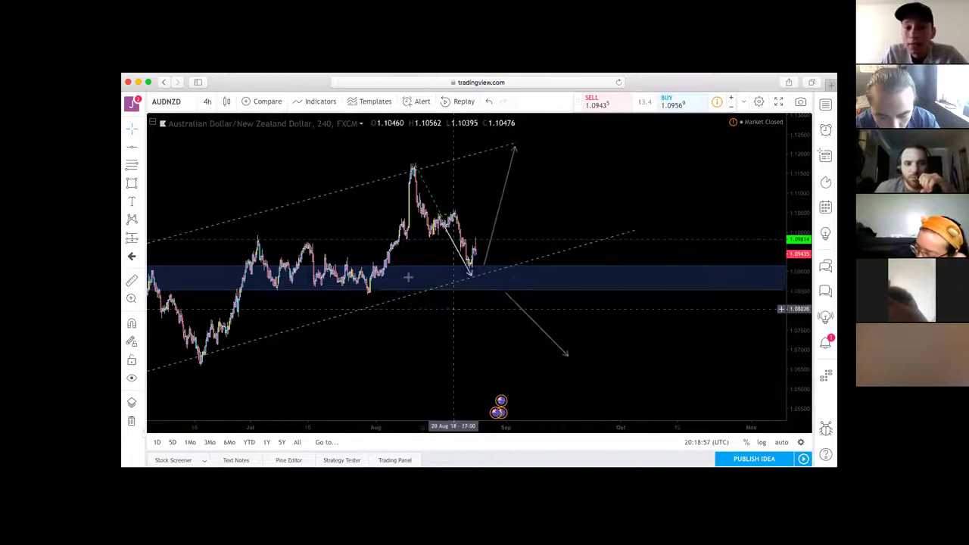
- Draw trend lines below the blue zone from about 1.08756 to 1.07920 and back to 1.08474, and re-aim the downward arrow to about 1.06683
{"action": "left_click", "coordinate": [139, 148]}
{"action": "left_click", "coordinate": [173, 145]}
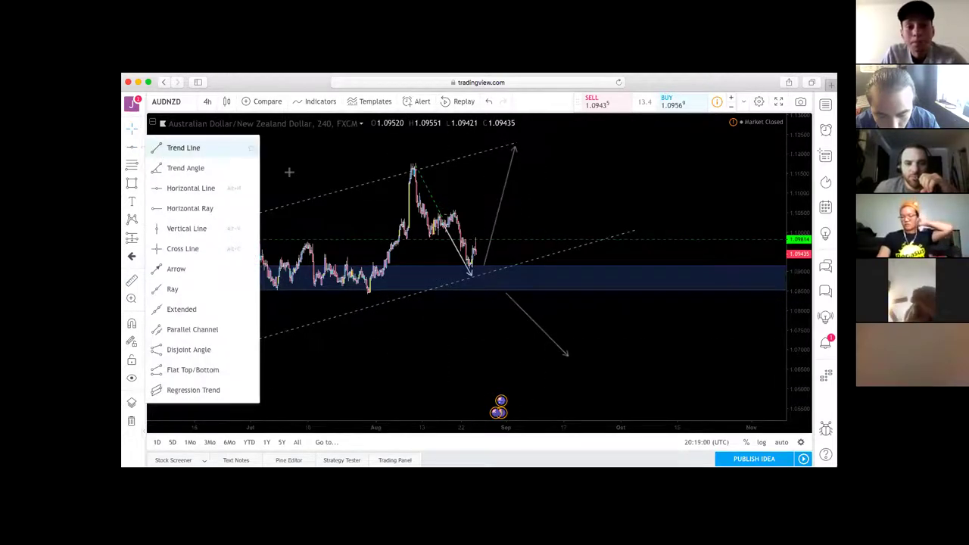
{"action": "left_click", "coordinate": [480, 302]}
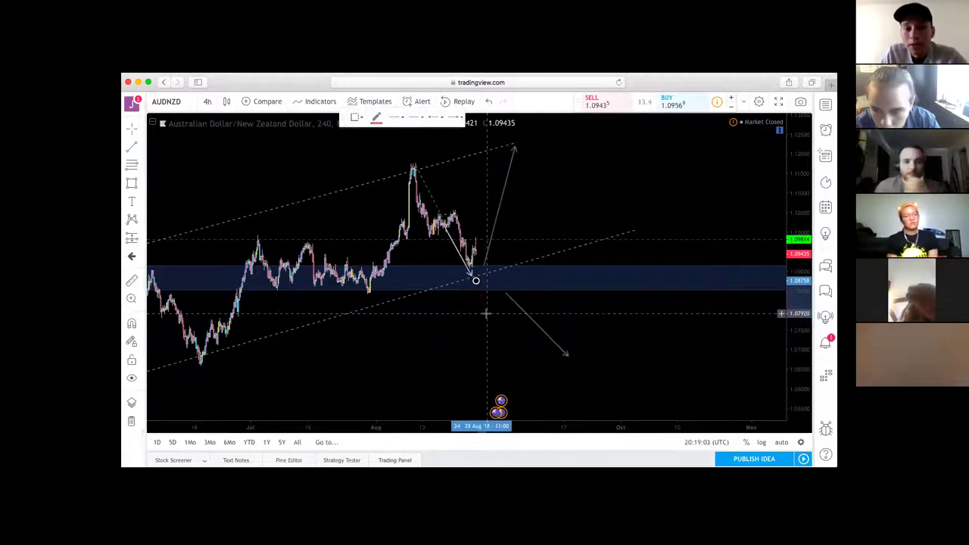
{"action": "left_click", "coordinate": [485, 311]}
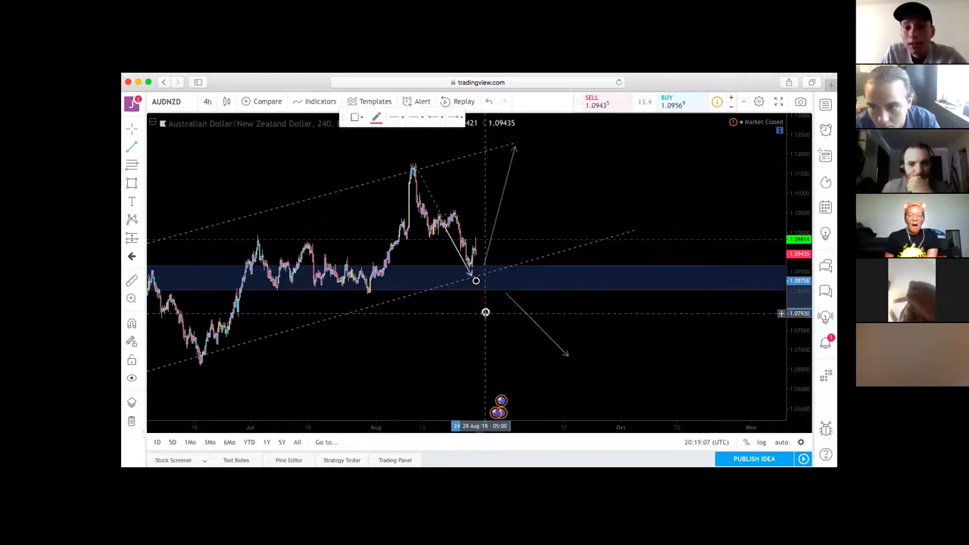
{"action": "left_click_drag", "start_coordinate": [476, 281], "coordinate": [505, 291]}
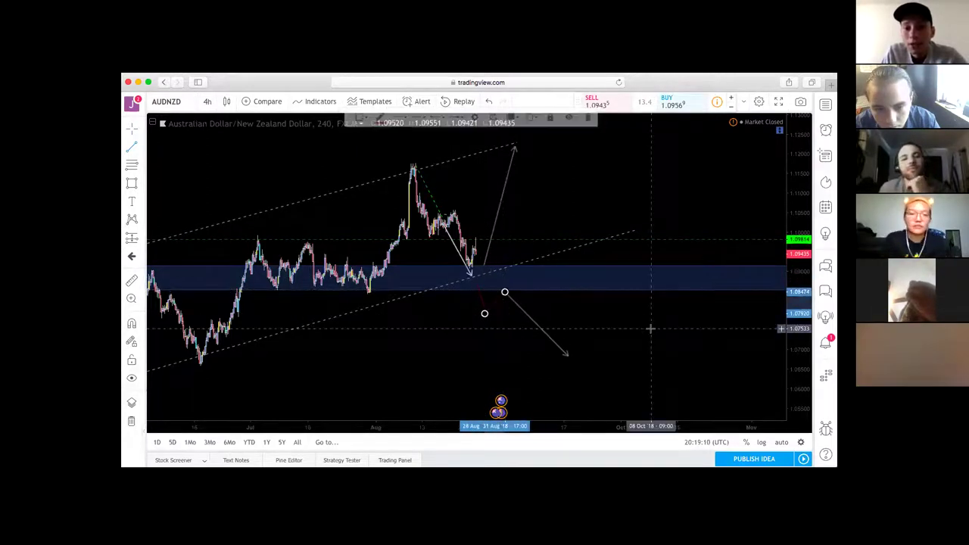
{"action": "left_click_drag", "start_coordinate": [566, 354], "coordinate": [533, 361]}
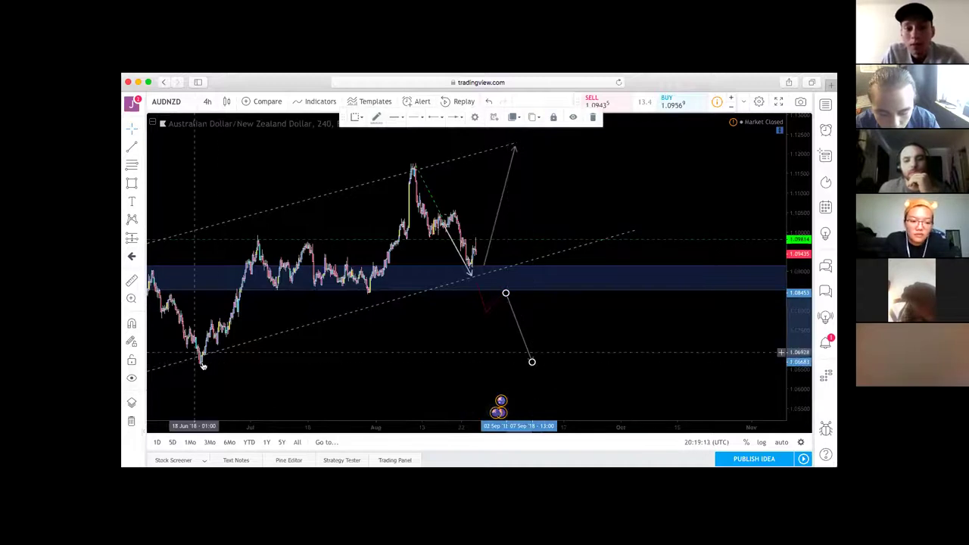
- Place a horizontal line at the June swing low, at about 1.06657, as the downside target
{"action": "left_click", "coordinate": [136, 146]}
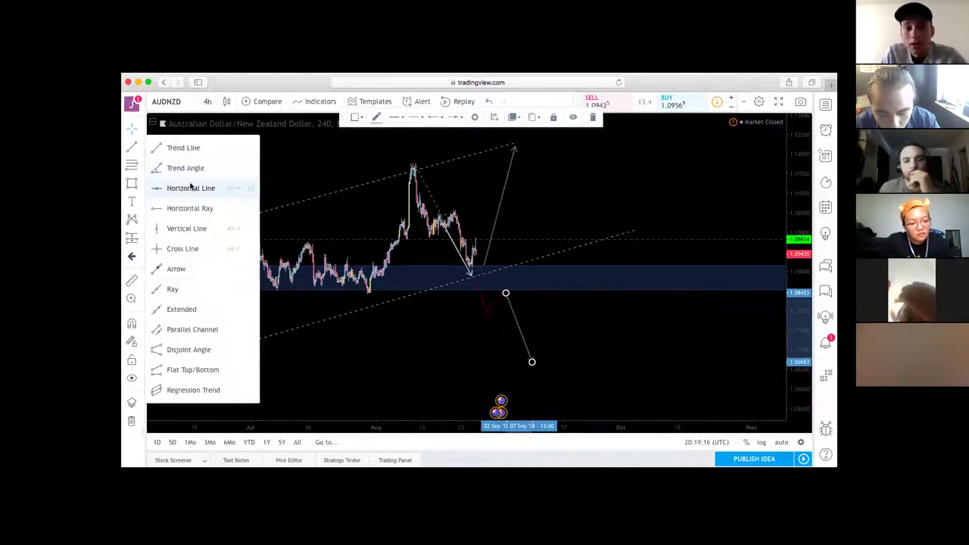
{"action": "left_click", "coordinate": [190, 188]}
{"action": "left_click", "coordinate": [235, 364]}
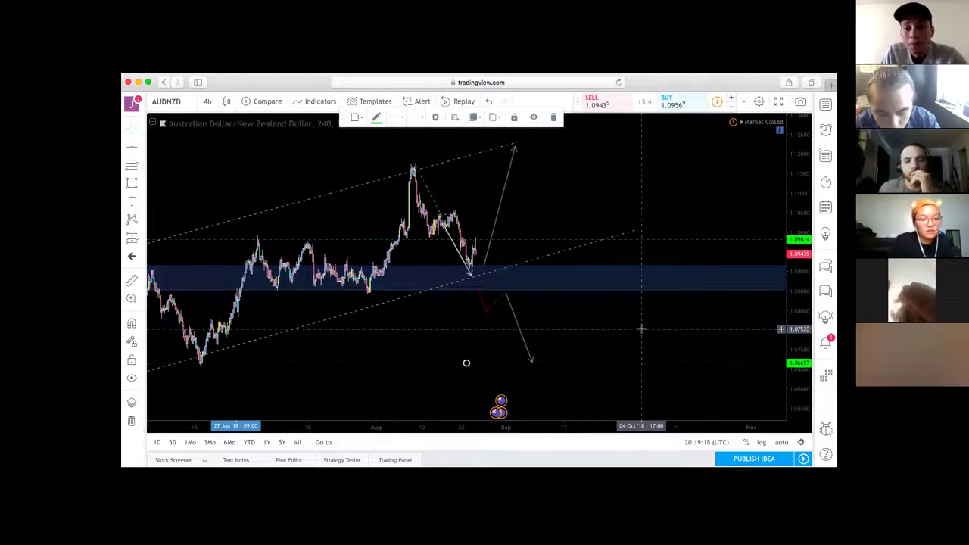
- Measure the drop from the blue zone's lower edge to the horizontal line at the June low, then clear the measurement
{"action": "left_click", "coordinate": [131, 280]}
{"action": "left_click", "coordinate": [508, 292]}
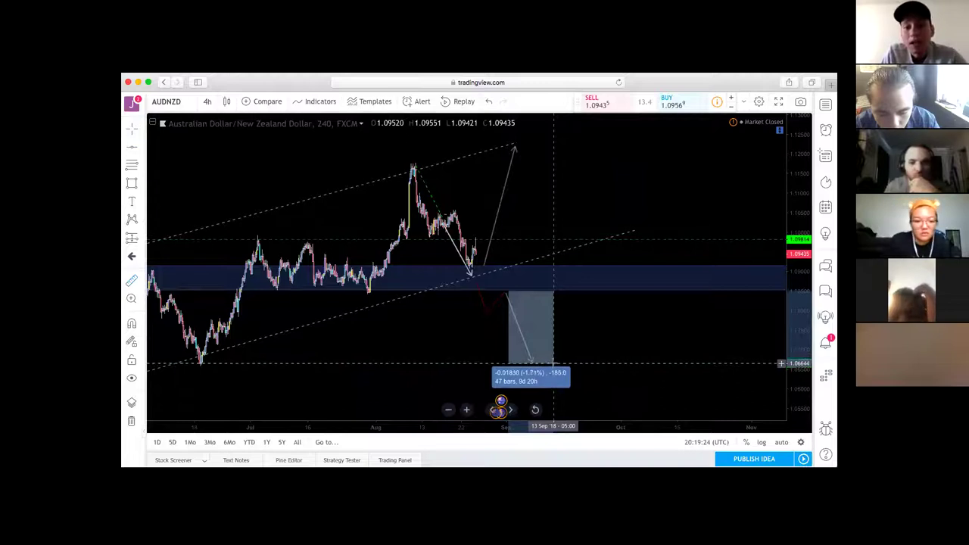
{"action": "left_click", "coordinate": [553, 364]}
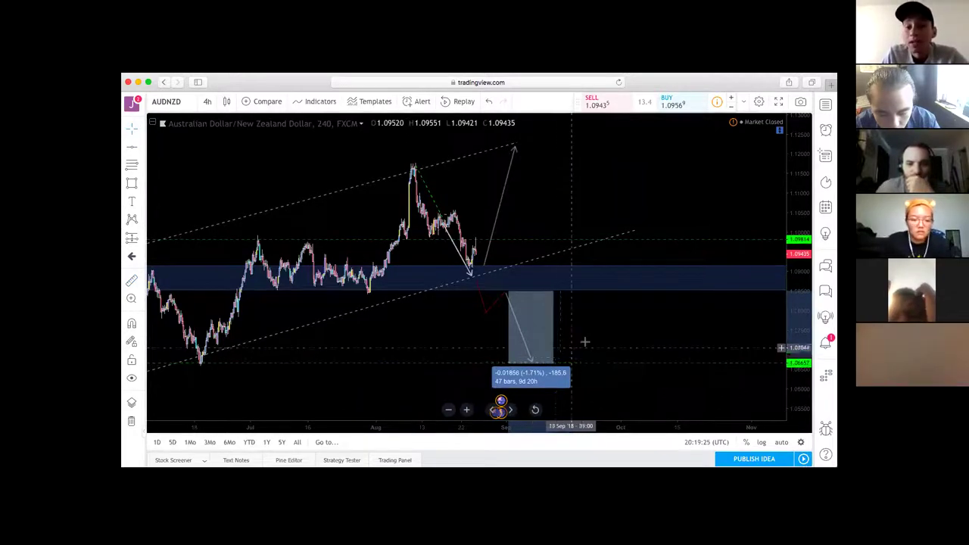
{"action": "left_click", "coordinate": [606, 253]}
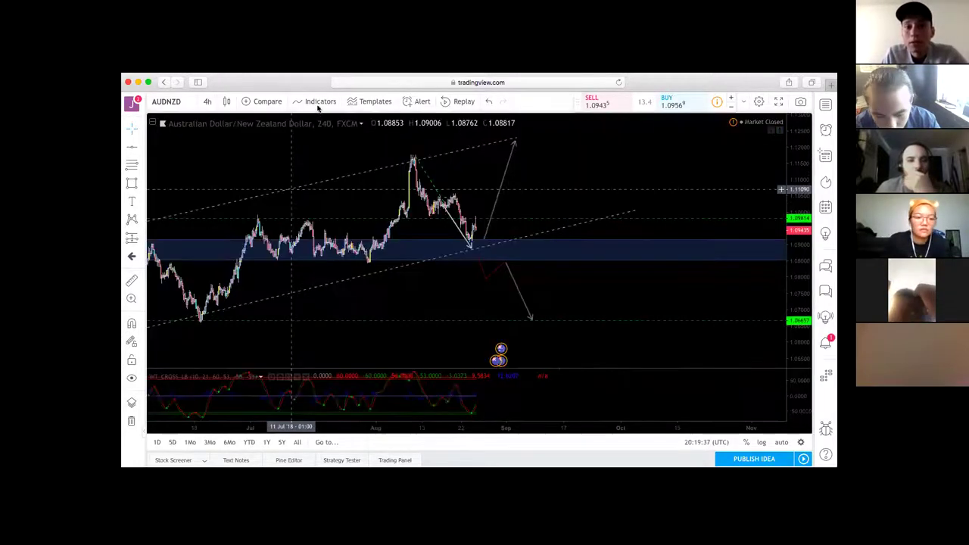
- Look up the WaveTrend with Crosses [LazyBear] indicator in the indicator library under wave, then close the library
{"action": "left_click", "coordinate": [320, 101]}
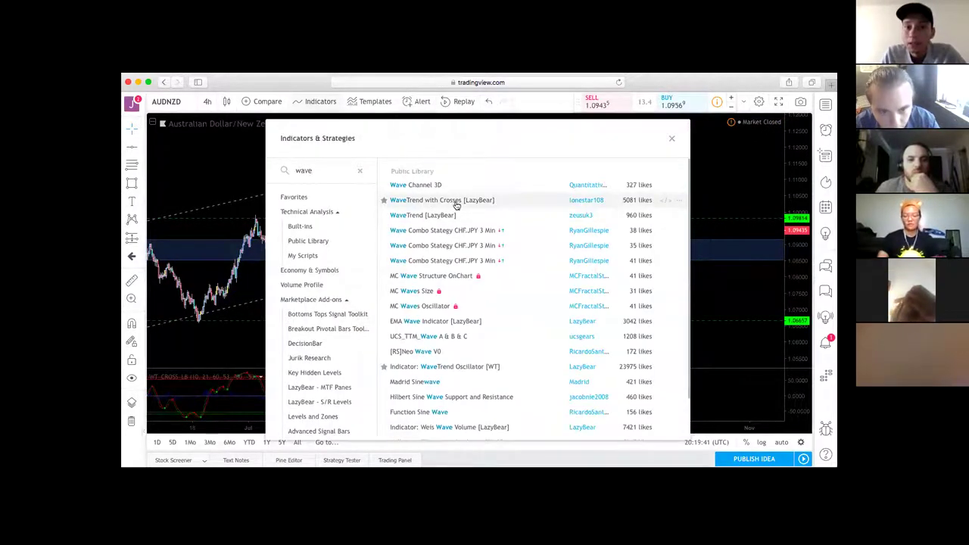
{"action": "left_click", "coordinate": [672, 141]}
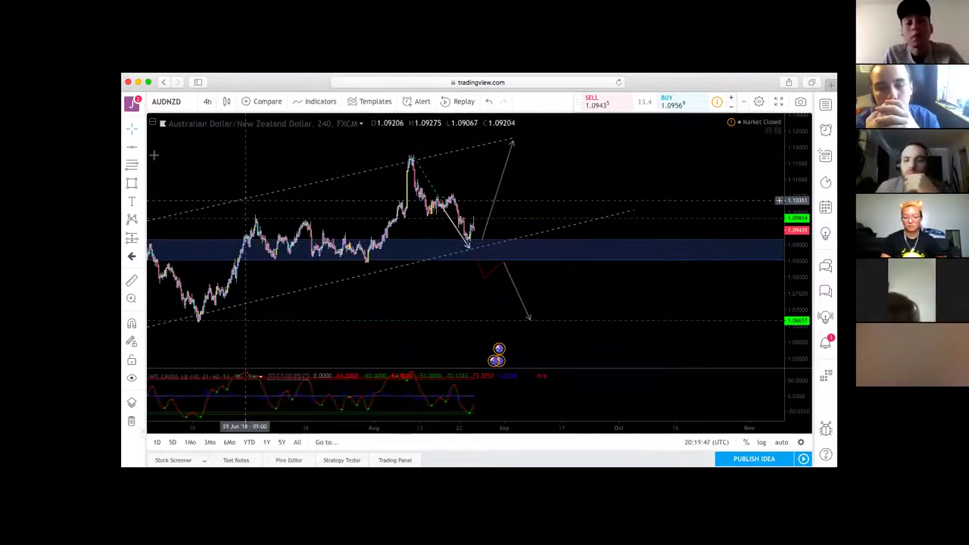
- Switch the chart to the 1 day timeframe and compress the price scale to show a wider price range
{"action": "left_click", "coordinate": [212, 101]}
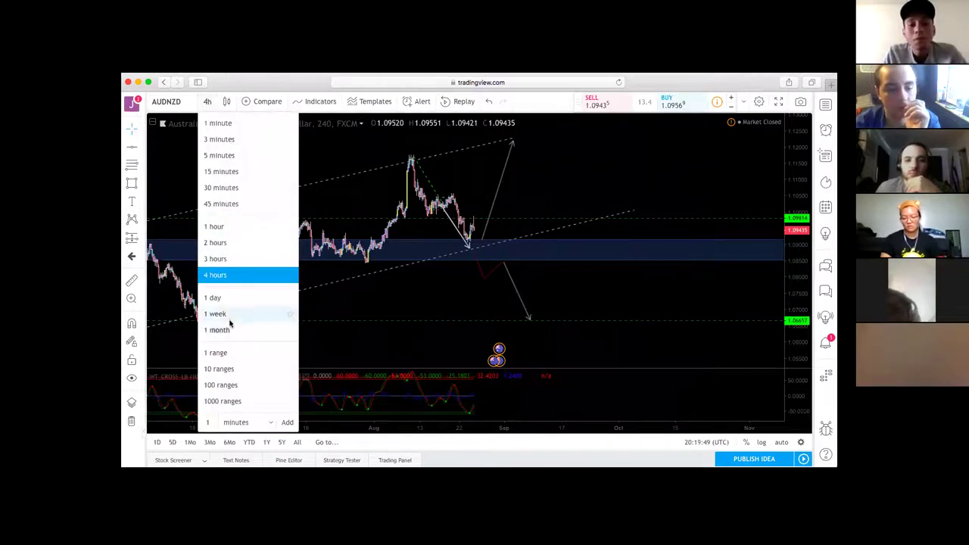
{"action": "left_click", "coordinate": [227, 300]}
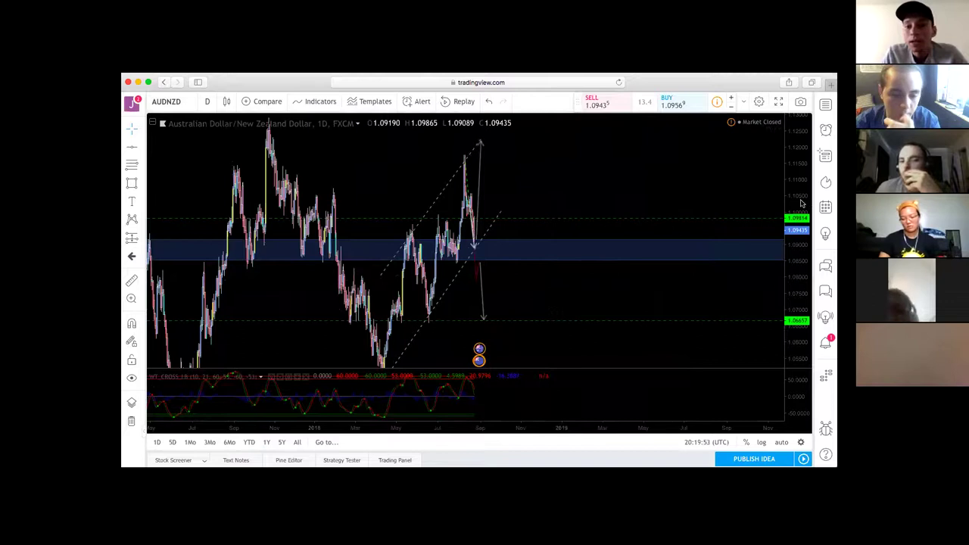
{"action": "left_click_drag", "start_coordinate": [801, 203], "coordinate": [801, 303]}
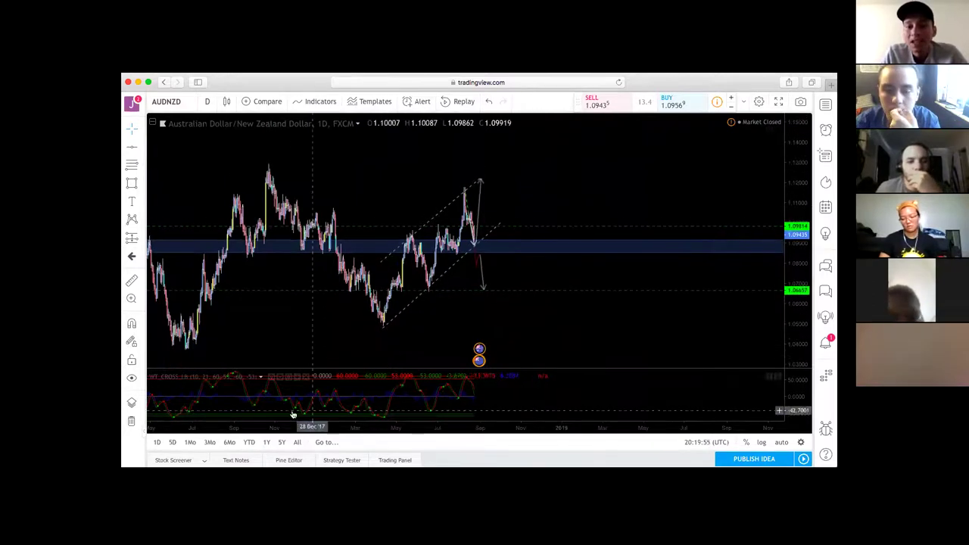
- Measure the rise from the April 2018 low to the May 2018 high on the daily AUDNZD chart
{"action": "left_click_drag", "start_coordinate": [390, 429], "coordinate": [230, 443]}
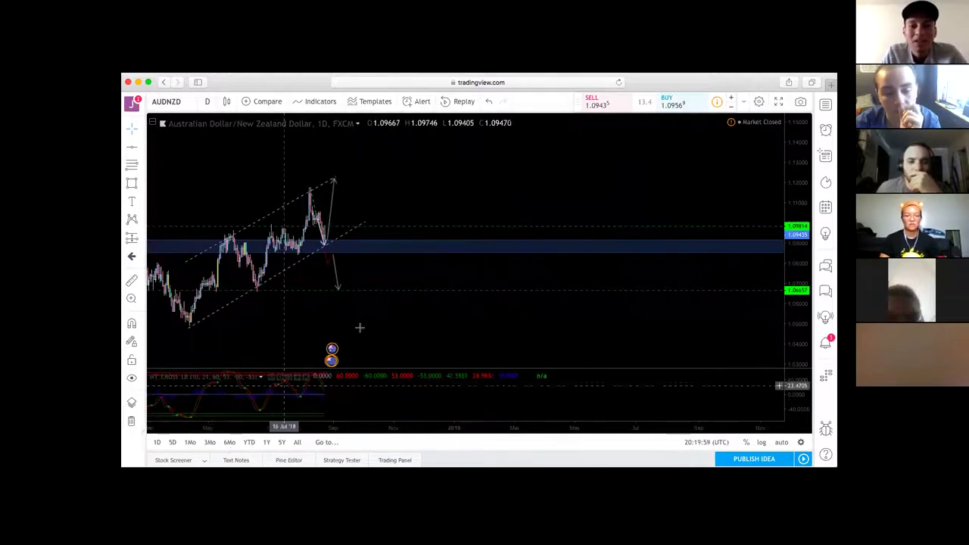
{"action": "left_click_drag", "start_coordinate": [497, 328], "coordinate": [599, 333]}
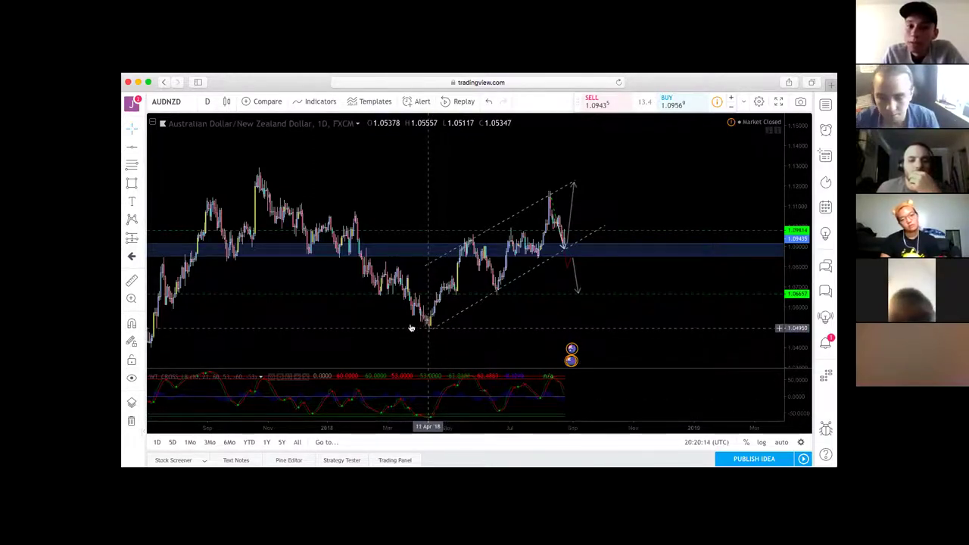
{"action": "left_click_drag", "start_coordinate": [224, 302], "coordinate": [411, 301]}
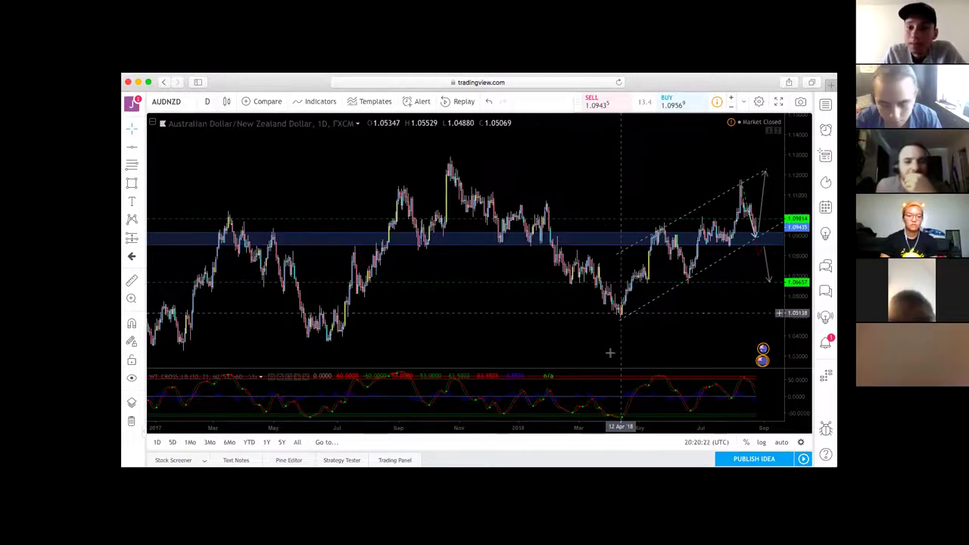
{"action": "left_click_drag", "start_coordinate": [594, 352], "coordinate": [312, 330]}
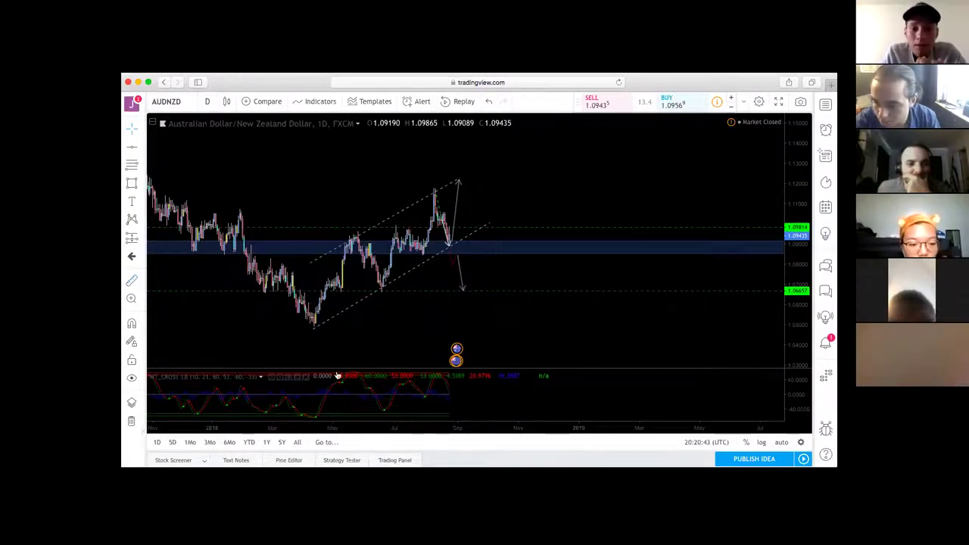
{"action": "left_click", "coordinate": [314, 324]}
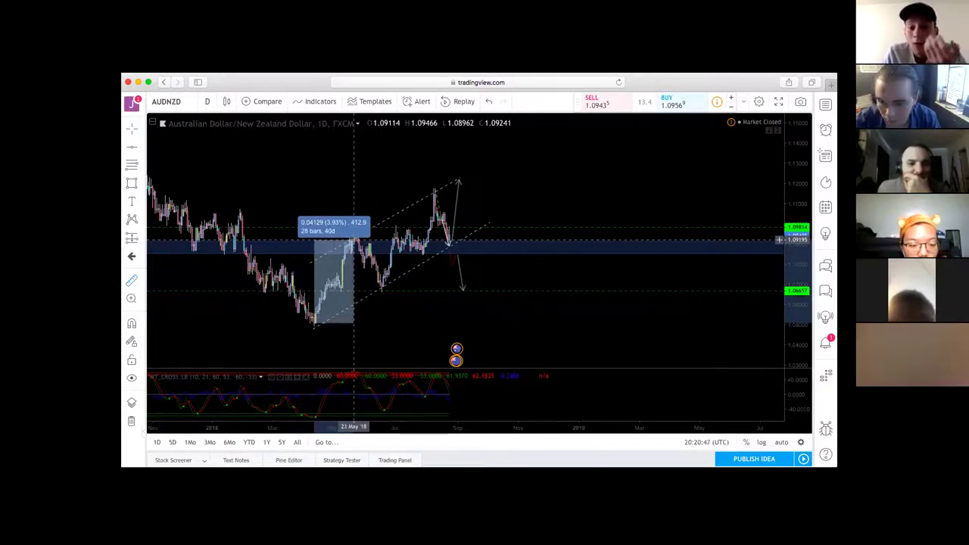
{"action": "left_click", "coordinate": [353, 241]}
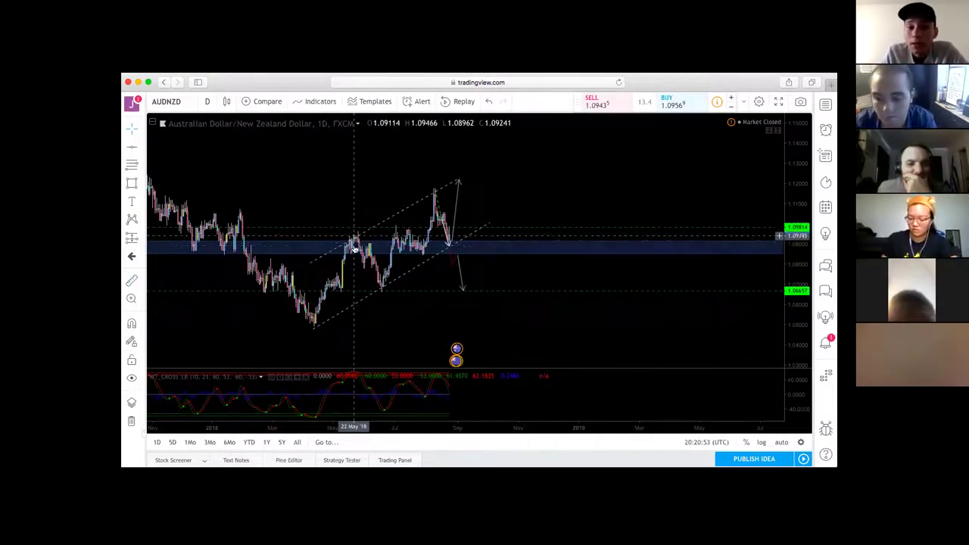
- Measure the fall from the May high to the June low and the following rise to the July highs, then clear the measurement
{"action": "left_click", "coordinate": [383, 292], "text": "shift"}
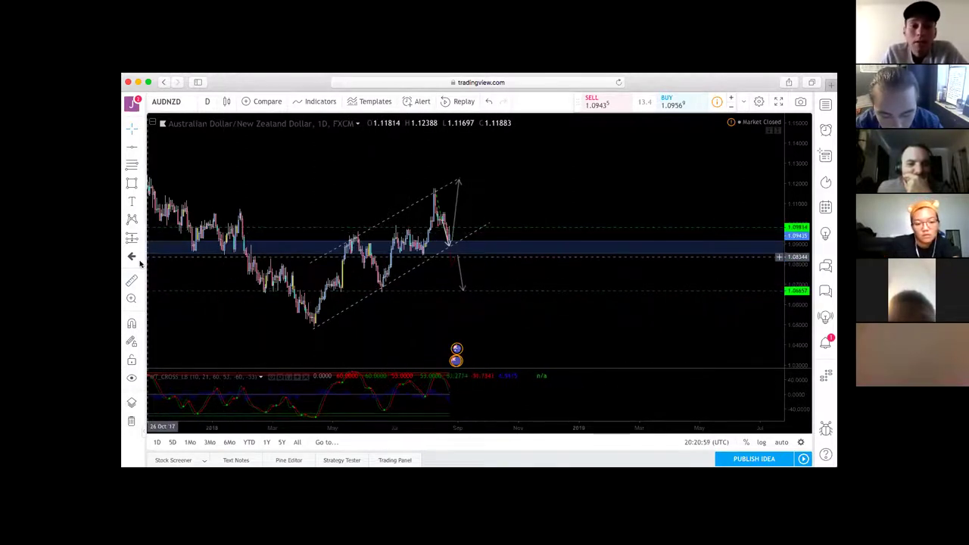
{"action": "left_click", "coordinate": [351, 241]}
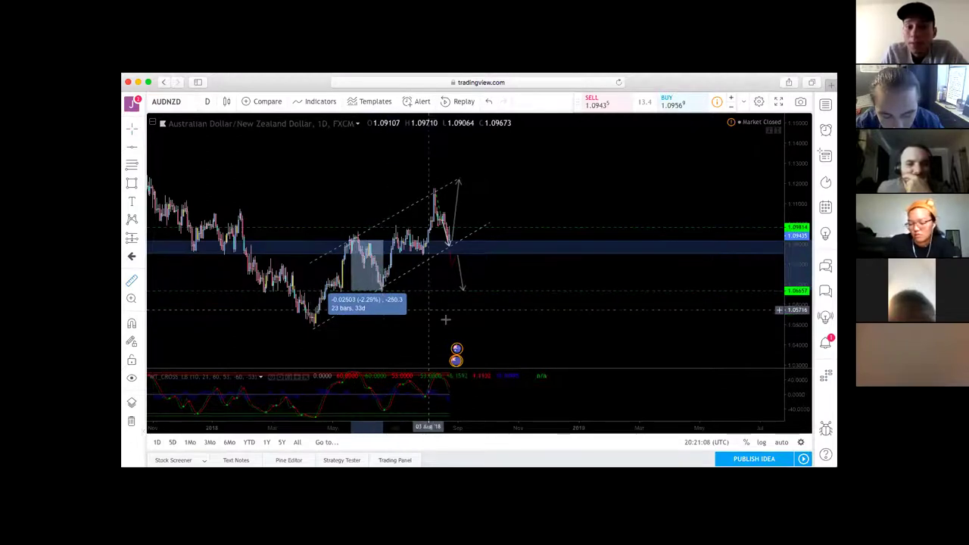
{"action": "left_click", "coordinate": [379, 289]}
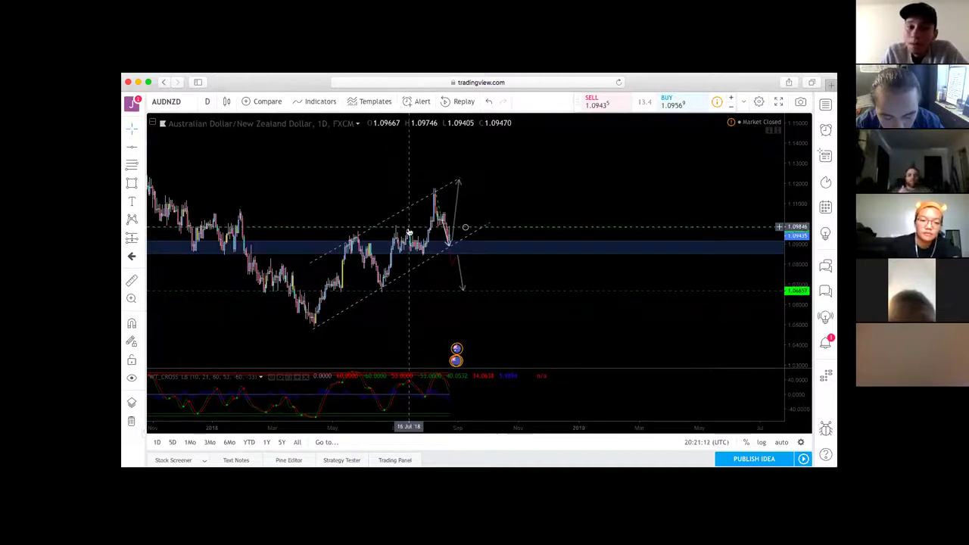
{"action": "key", "text": "shift"}
{"action": "left_click", "coordinate": [383, 291]}
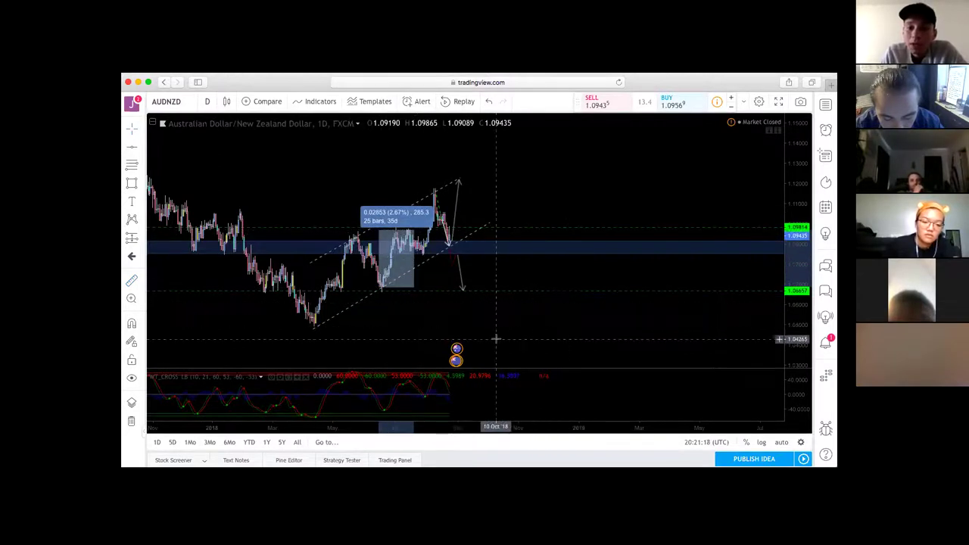
{"action": "left_click", "coordinate": [493, 308]}
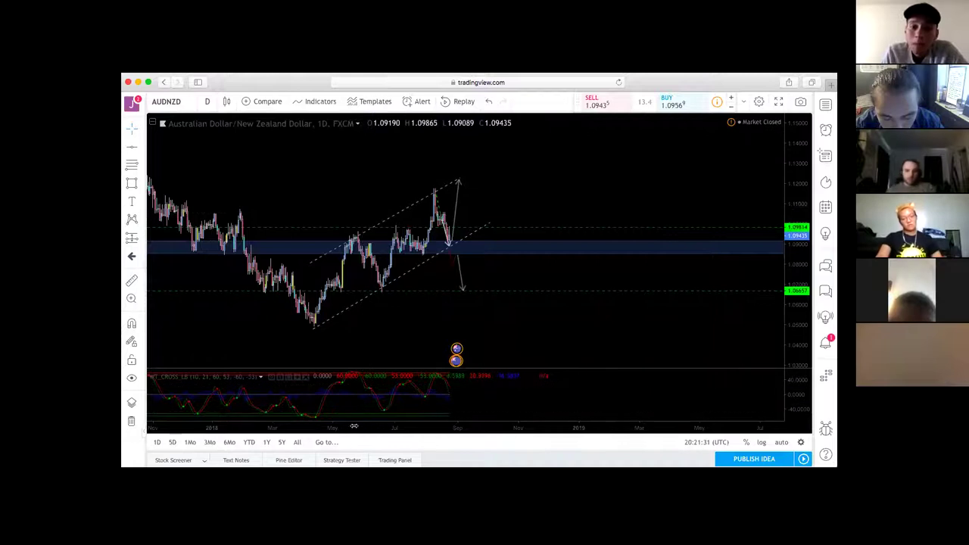
- Dismiss the advertisement covering the WaveTrend pane and review the rising channel with both projection arrows
{"action": "scroll", "coordinate": [310, 230], "scroll_direction": "up", "scroll_amount": 5}
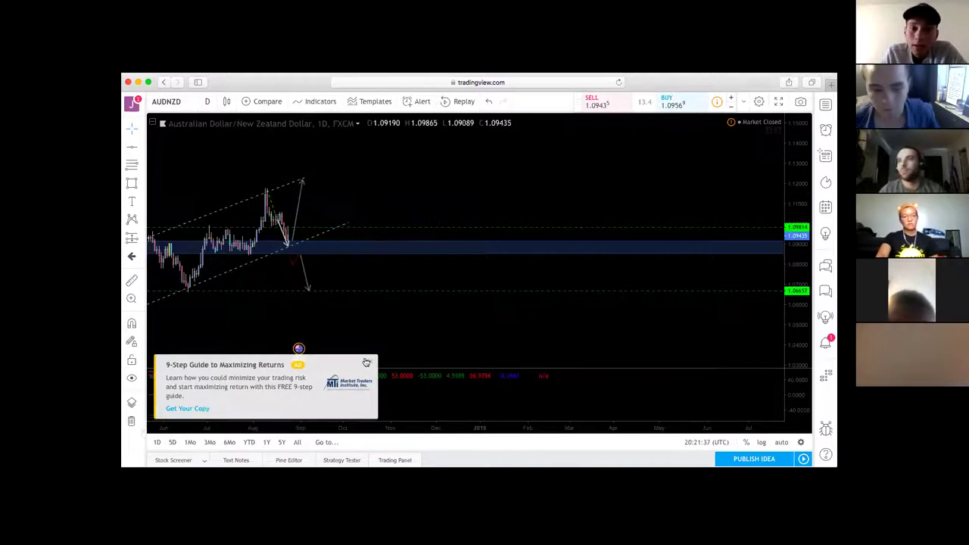
{"action": "left_click", "coordinate": [371, 364]}
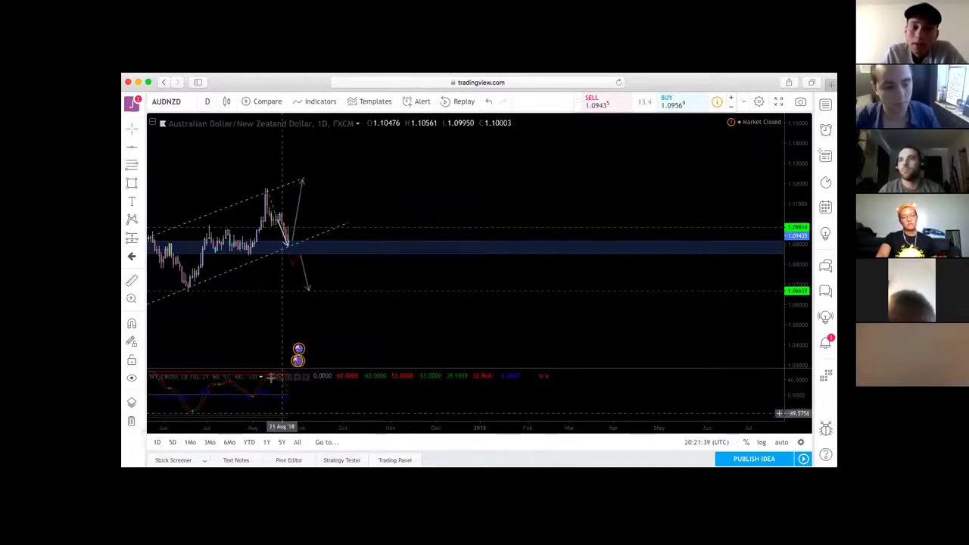
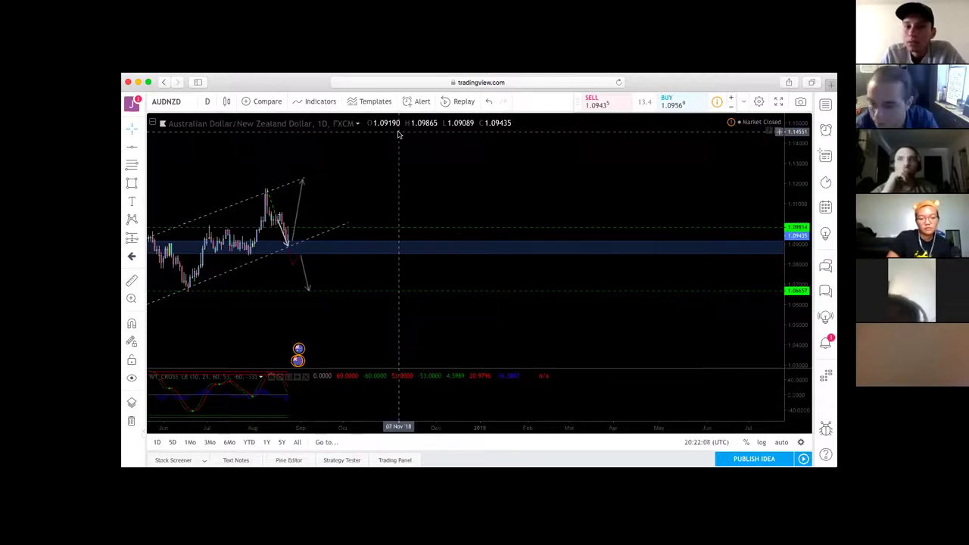
{"action": "scroll", "coordinate": [410, 146], "scroll_direction": "left", "scroll_amount": 8}
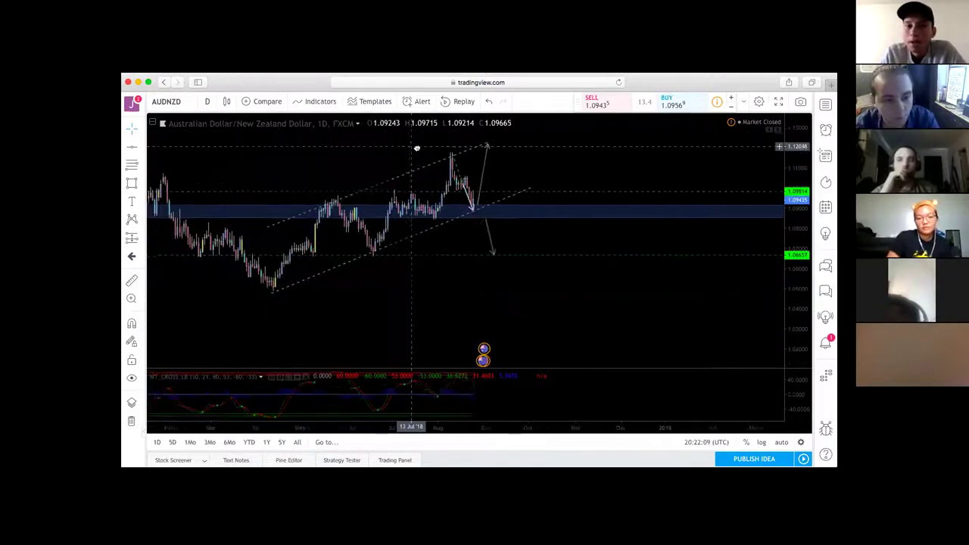
{"action": "scroll", "coordinate": [465, 177], "scroll_direction": "right", "scroll_amount": 1}
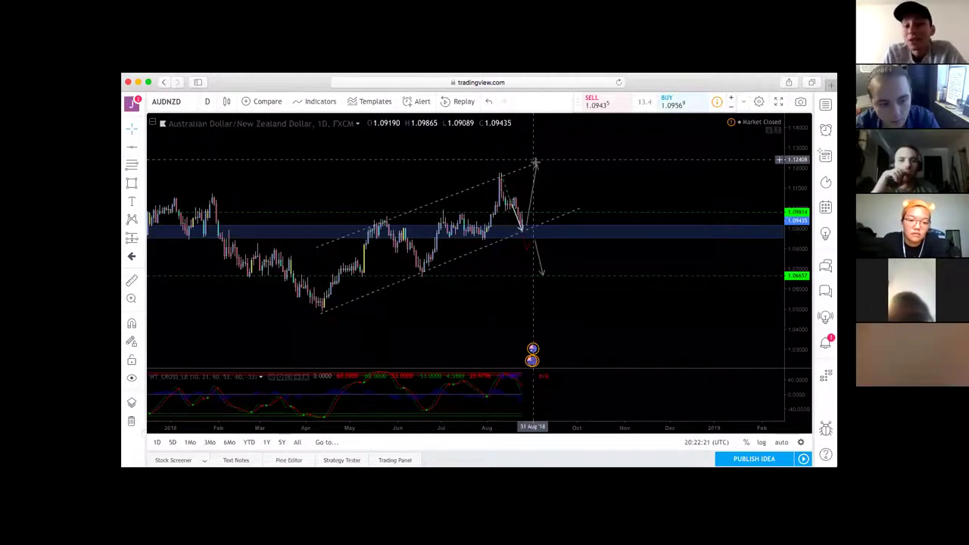
- Switch the chart symbol to AUDUSD and hide all of its drawings
{"action": "left_click", "coordinate": [206, 102]}
{"action": "left_click", "coordinate": [205, 103]}
{"action": "left_click", "coordinate": [182, 102]}
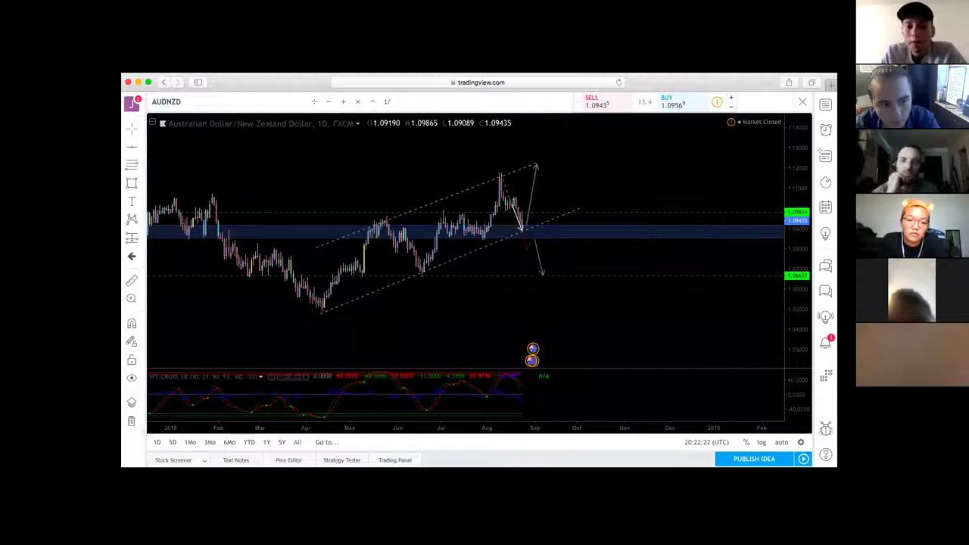
{"action": "key", "text": "BackSpace"}
{"action": "key", "text": "BackSpace"}
{"action": "key", "text": "BackSpace"}
{"action": "type", "text": "U"}
{"action": "key", "text": "Return"}
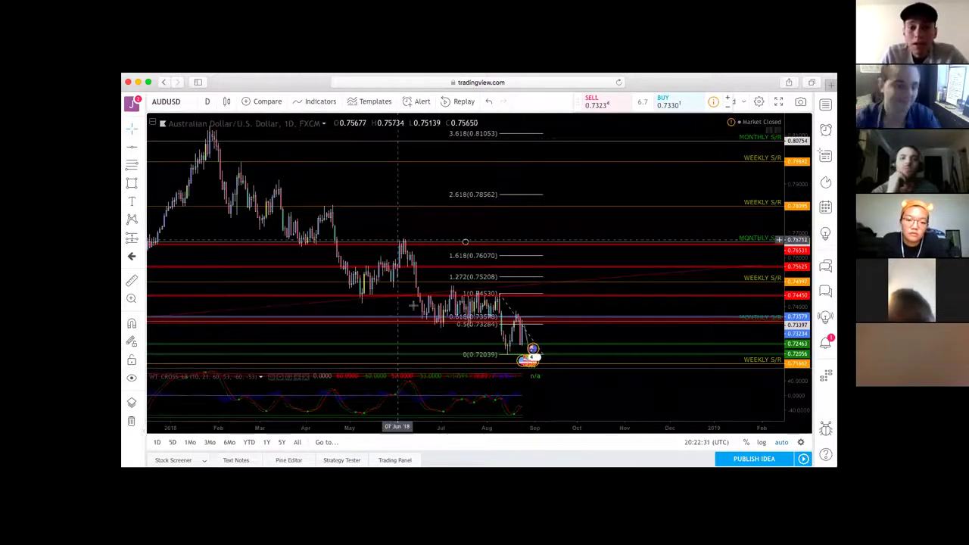
{"action": "left_click", "coordinate": [130, 377]}
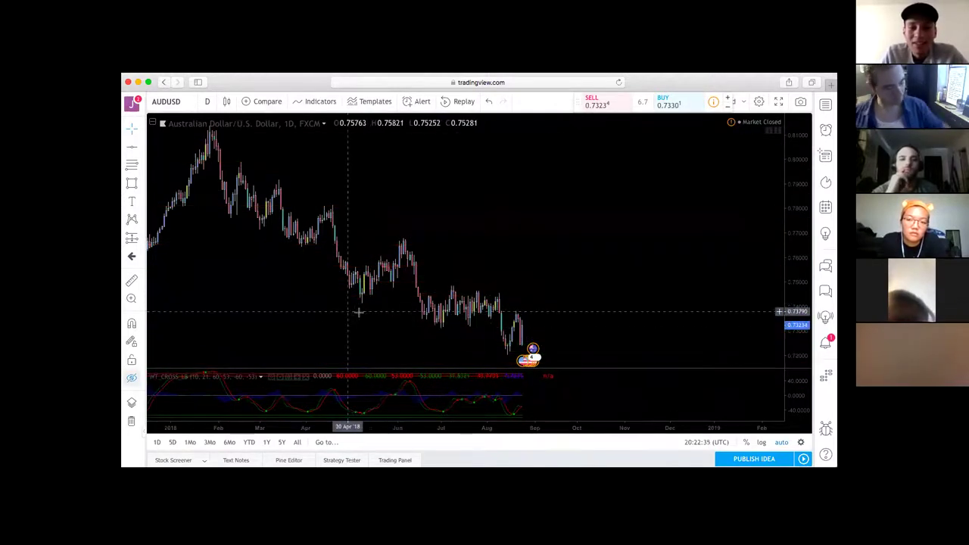
- Measure the price drop around the latest August candles, then clear the measurement and remove the WaveTrend indicator
{"action": "left_click_drag", "start_coordinate": [435, 426], "coordinate": [125, 442]}
{"action": "left_click_drag", "start_coordinate": [299, 274], "coordinate": [487, 256]}
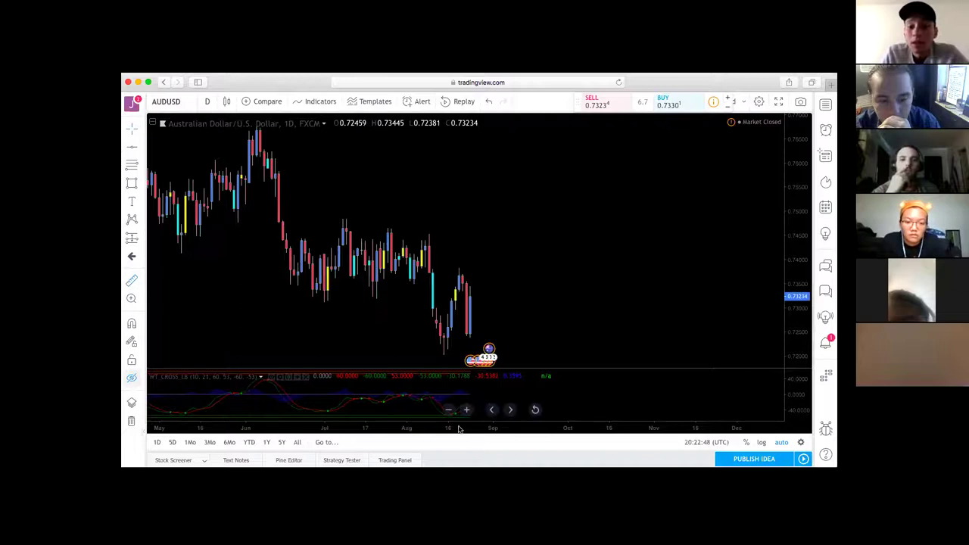
{"action": "left_click", "coordinate": [453, 299]}
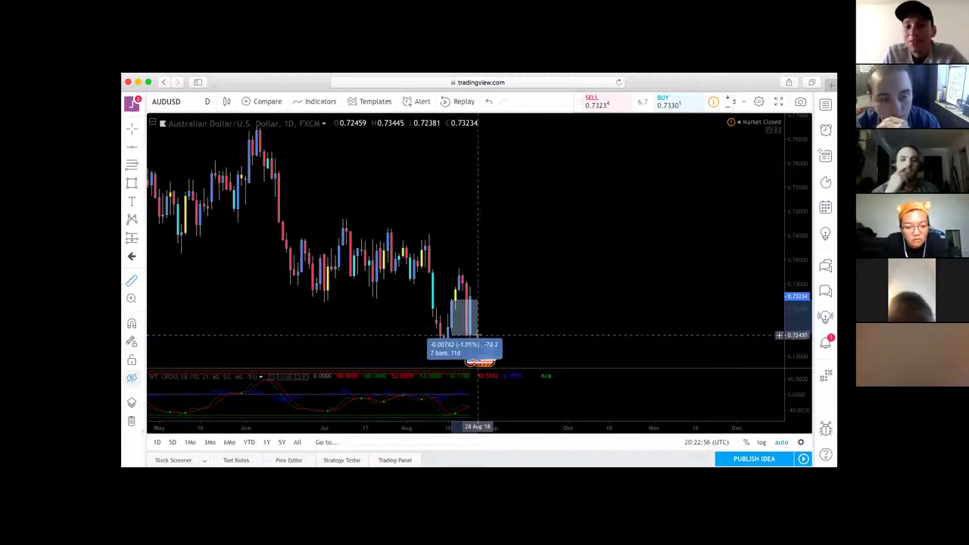
{"action": "key", "text": "Escape"}
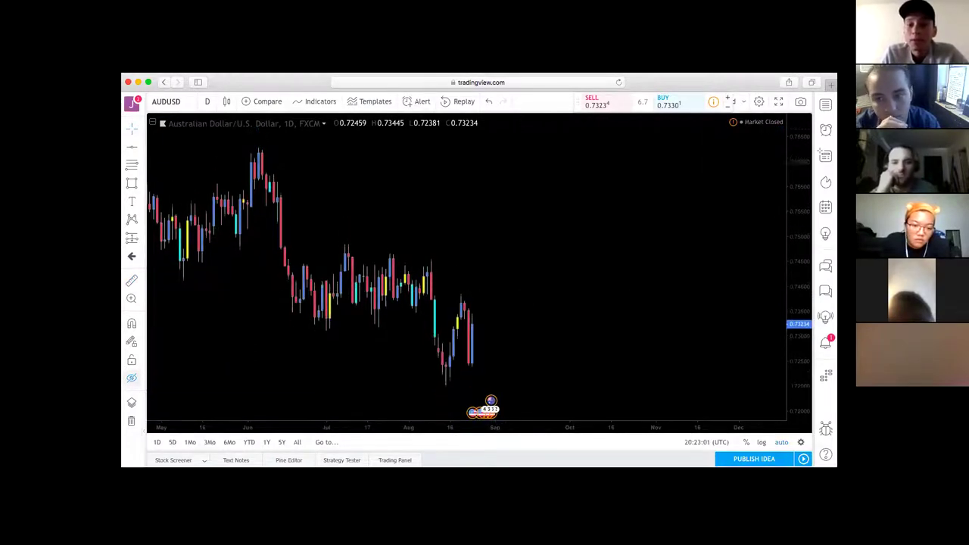
- Switch the AUDUSD chart to the 1 week timeframe and show price history back to 2015
{"action": "left_click", "coordinate": [208, 103]}
{"action": "left_click", "coordinate": [211, 319]}
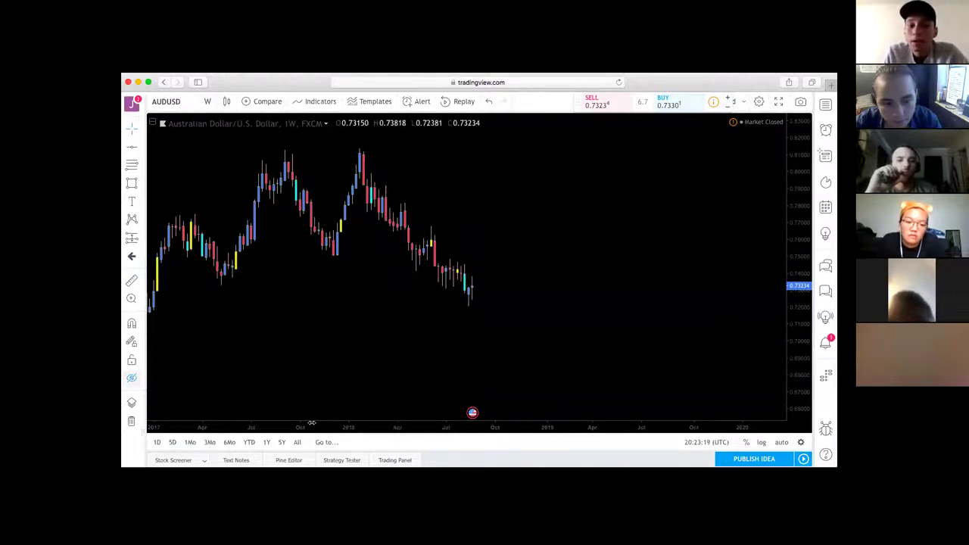
{"action": "scroll", "coordinate": [312, 423], "scroll_direction": "down", "scroll_amount": 5}
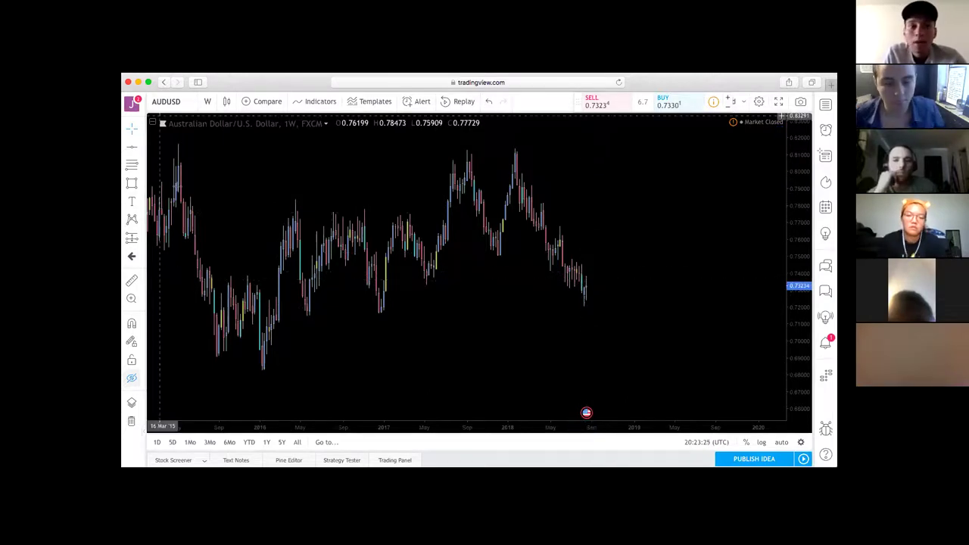
- Draw a descending trend line from the January 2018 high to the August 2018 candles
{"action": "left_click", "coordinate": [142, 147]}
{"action": "left_click", "coordinate": [168, 147]}
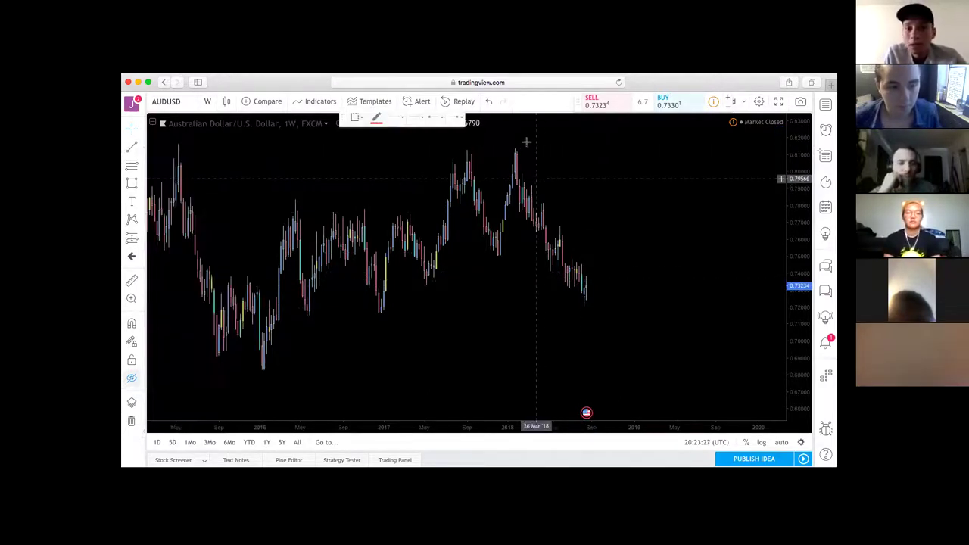
{"action": "left_click", "coordinate": [515, 145]}
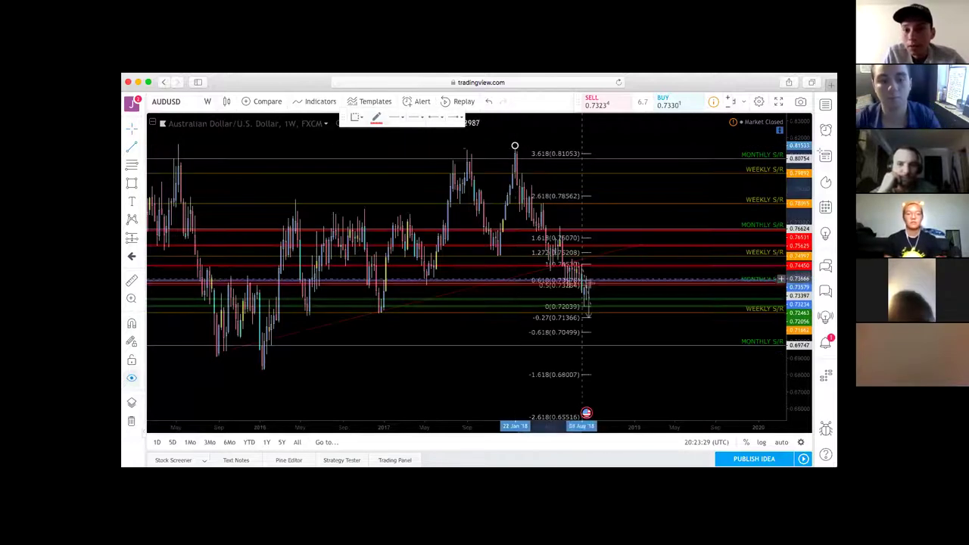
{"action": "left_click", "coordinate": [594, 299]}
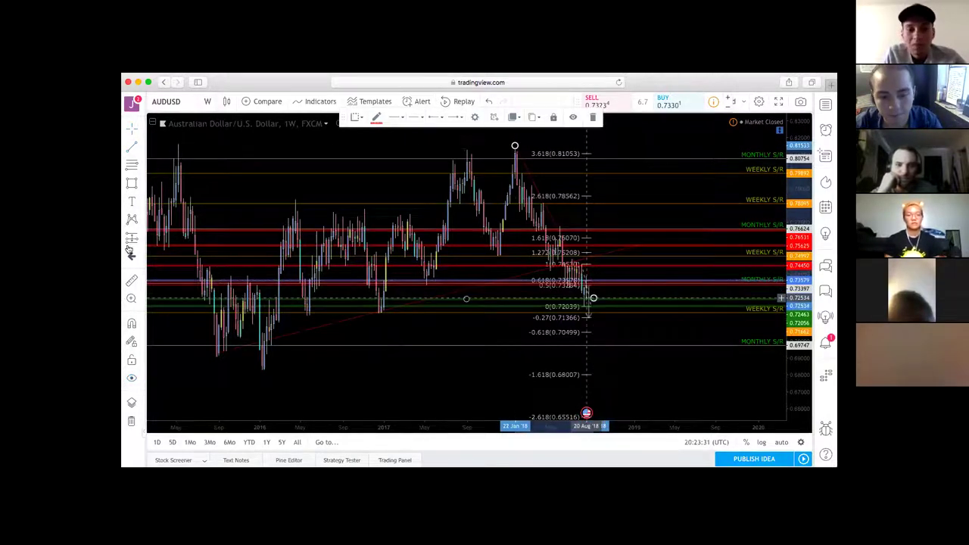
- Remove all drawing tools from the AUDUSD chart
{"action": "left_click", "coordinate": [132, 378]}
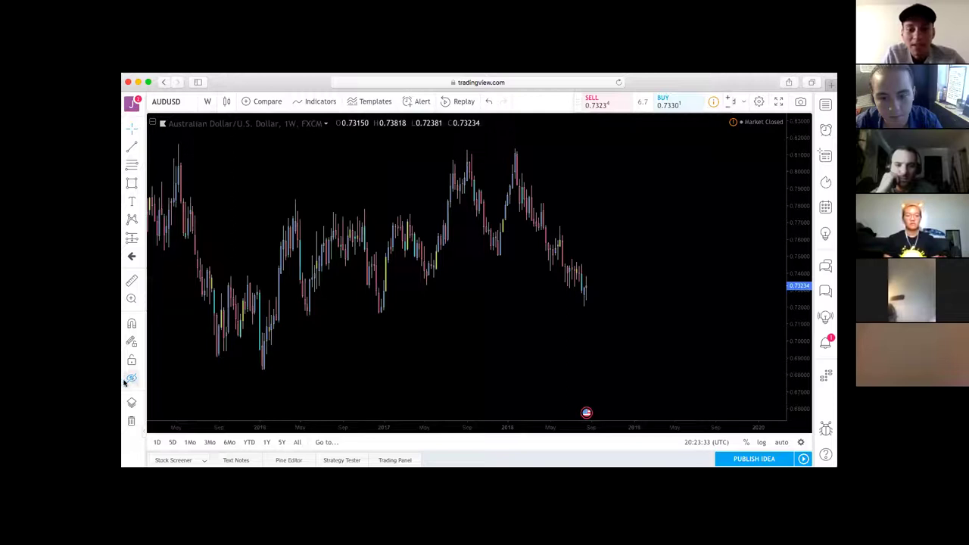
{"action": "left_click", "coordinate": [142, 424]}
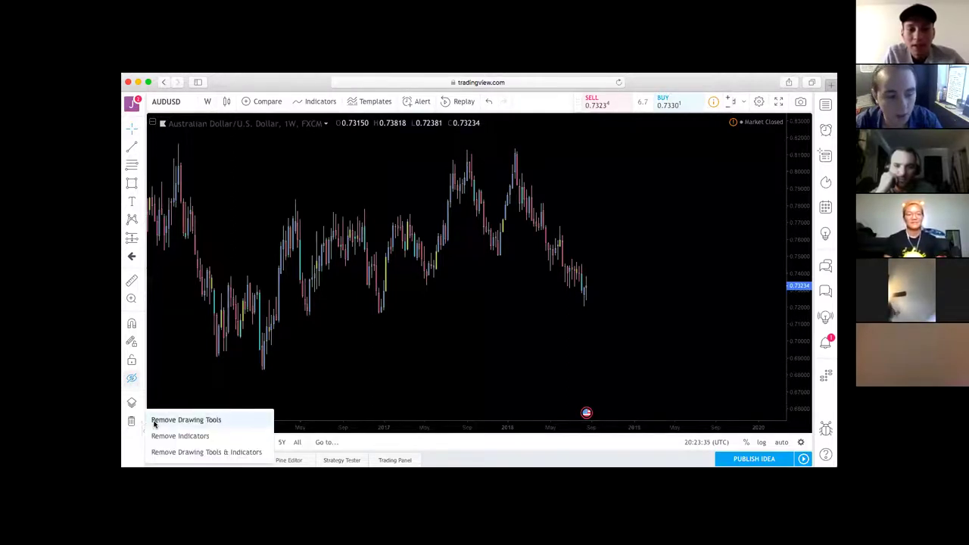
{"action": "left_click", "coordinate": [161, 421]}
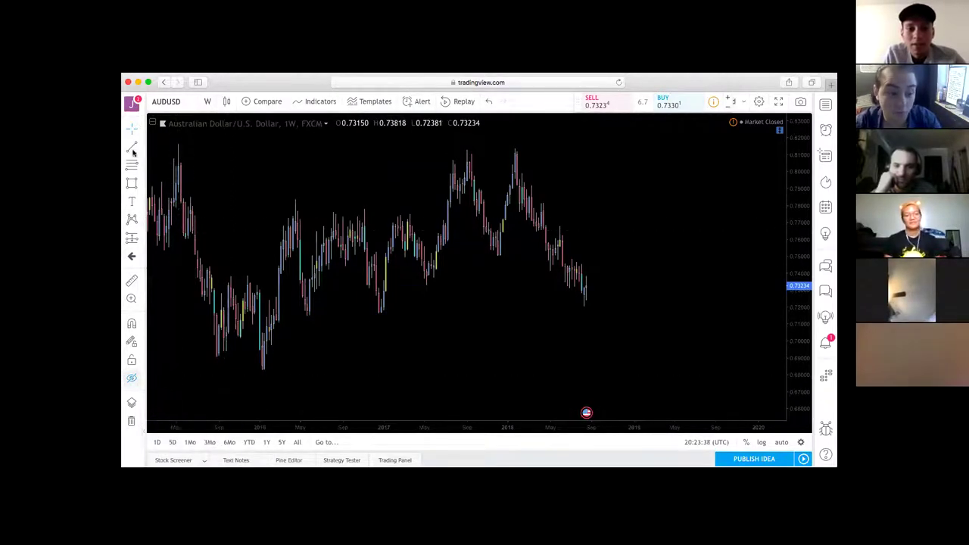
- Draw a falling trend line from the January 2018 high and a rising one from the January 2016 low, both extending to August 2018
{"action": "left_click", "coordinate": [515, 147]}
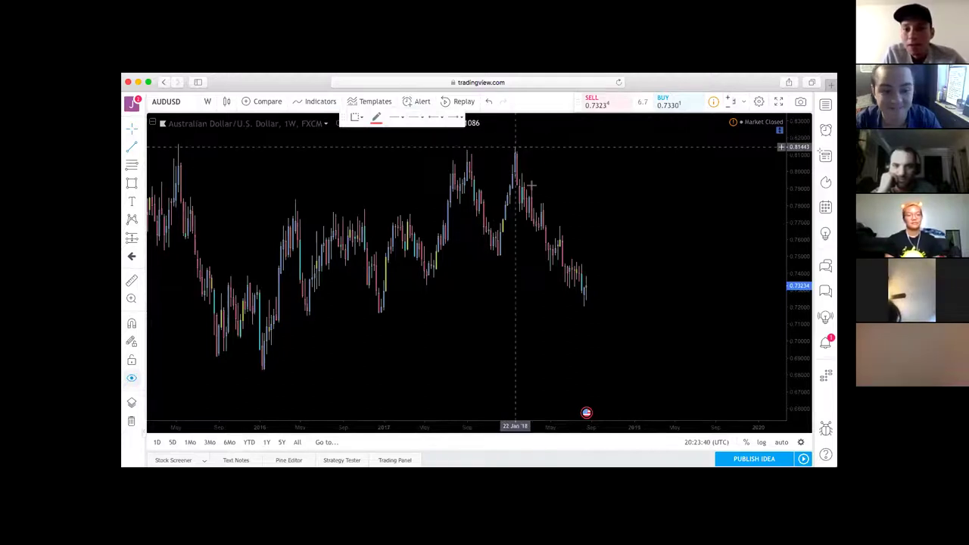
{"action": "left_click", "coordinate": [598, 291]}
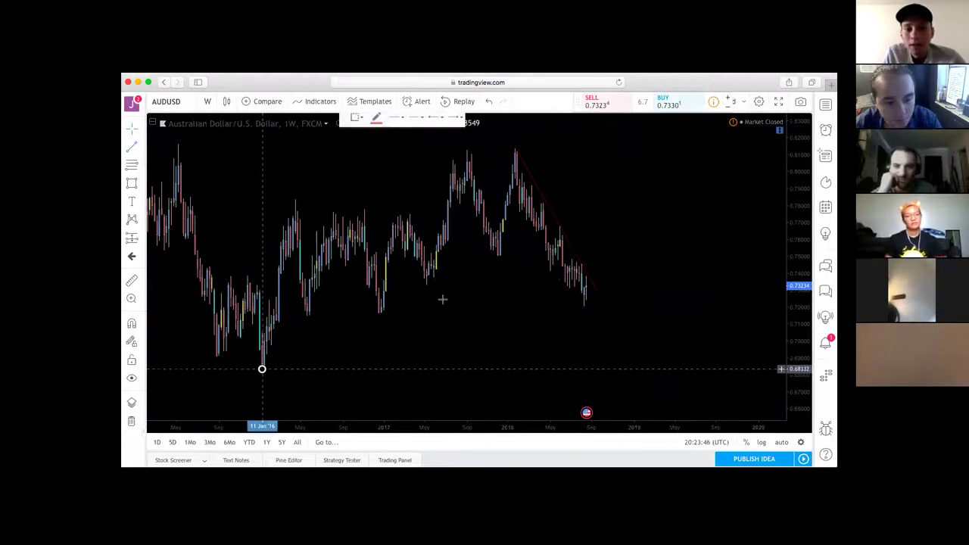
{"action": "left_click", "coordinate": [286, 356]}
{"action": "left_click", "coordinate": [584, 215]}
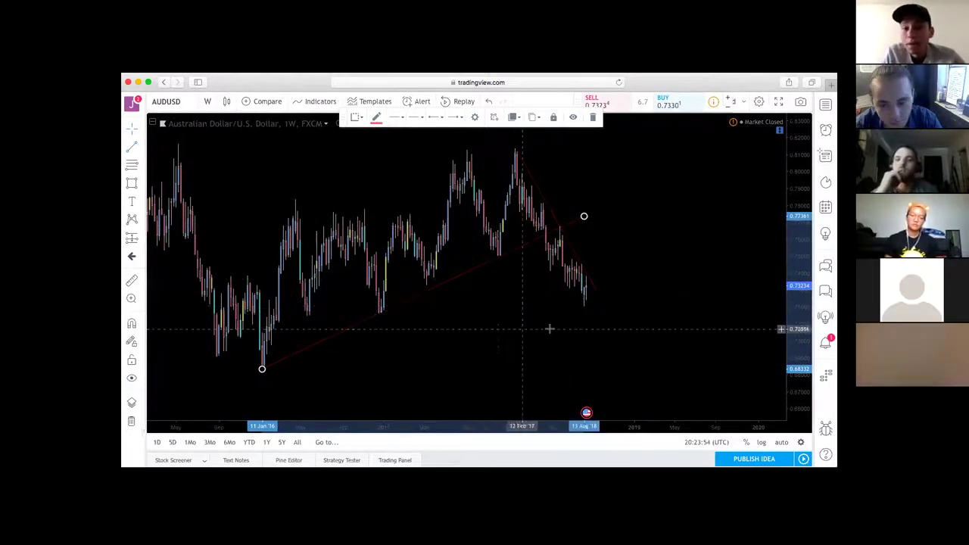
{"action": "left_click", "coordinate": [480, 328]}
- Draw a second, flatter rising trend line from the January 2016 low at about 0.68165 to 31 December 2018 at about 0.75615
{"action": "scroll", "coordinate": [480, 328], "scroll_direction": "right", "scroll_amount": 5}
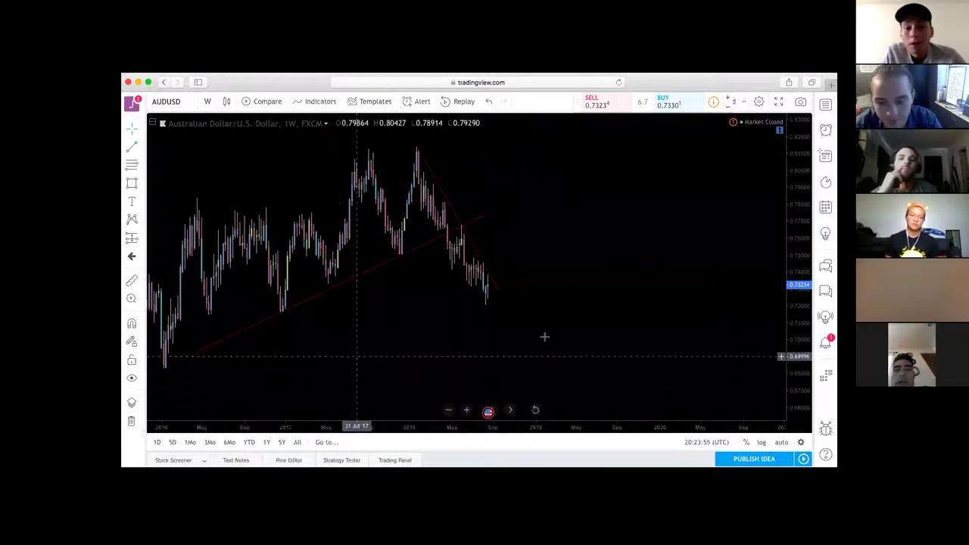
{"action": "scroll", "coordinate": [545, 335], "scroll_direction": "left", "scroll_amount": 3}
{"action": "left_click", "coordinate": [224, 370]}
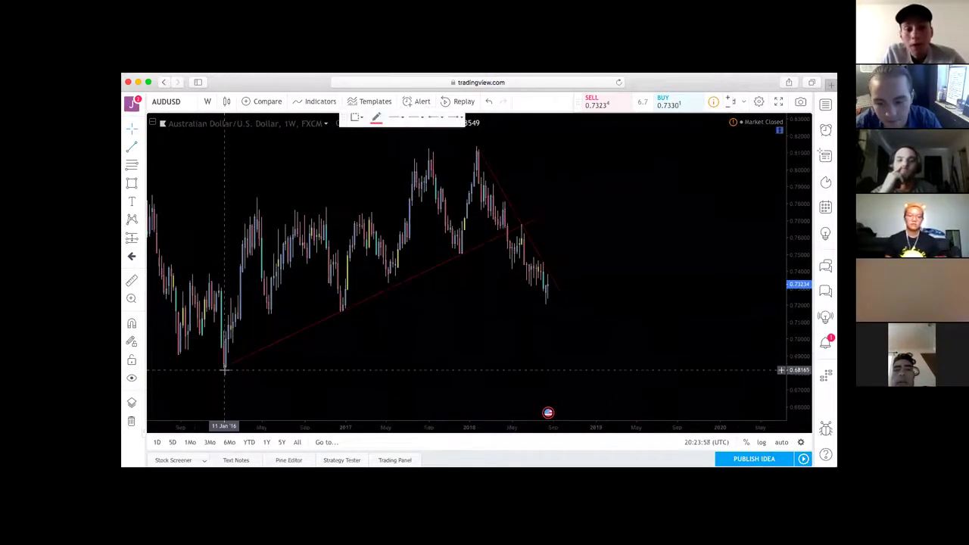
{"action": "mouse_move", "coordinate": [224, 369]}
{"action": "left_mouse_down"}
{"action": "mouse_move", "coordinate": [625, 268]}
{"action": "mouse_move", "coordinate": [597, 225]}
{"action": "mouse_move", "coordinate": [593, 244]}
{"action": "left_mouse_up"}
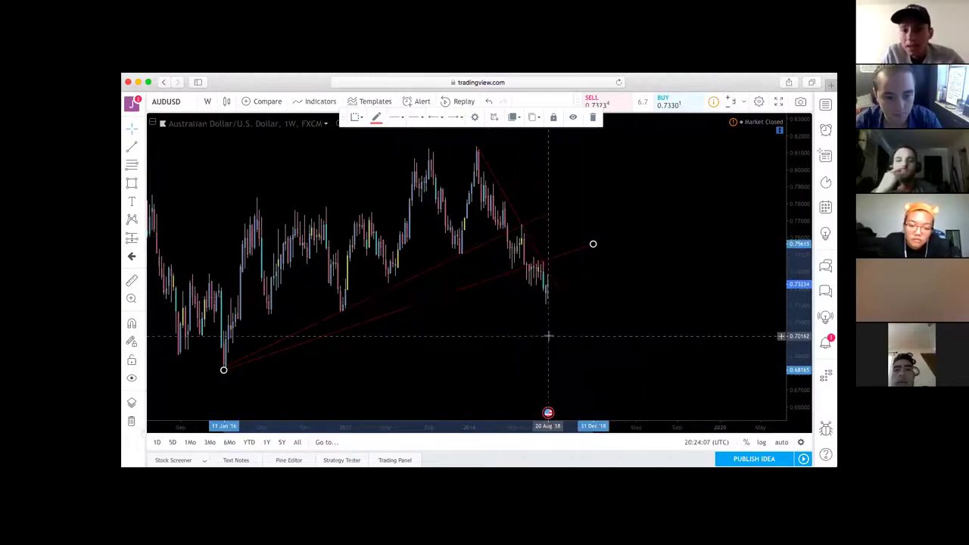
- Switch the AUDUSD chart to the 1 day timeframe and enlarge the April to August 2018 candles
{"action": "left_click", "coordinate": [207, 100]}
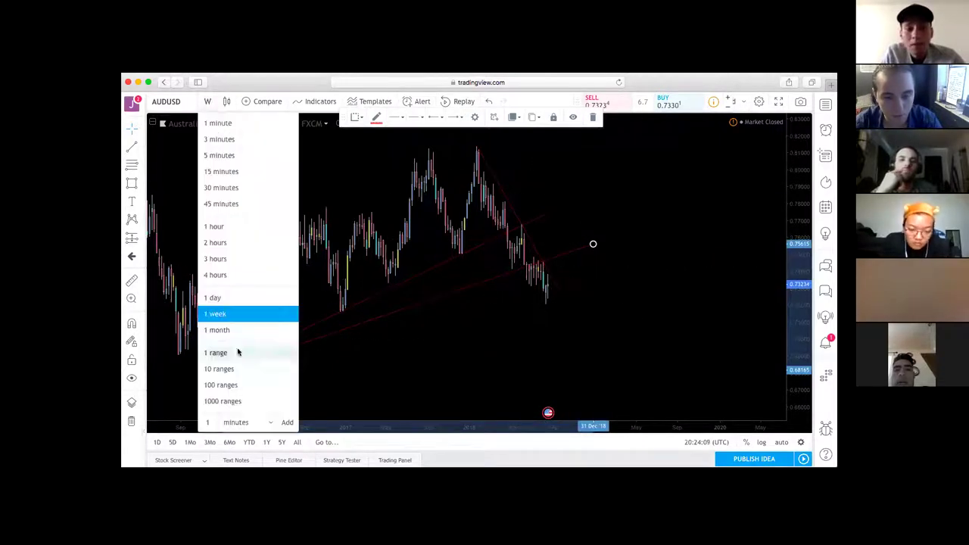
{"action": "left_click", "coordinate": [215, 298]}
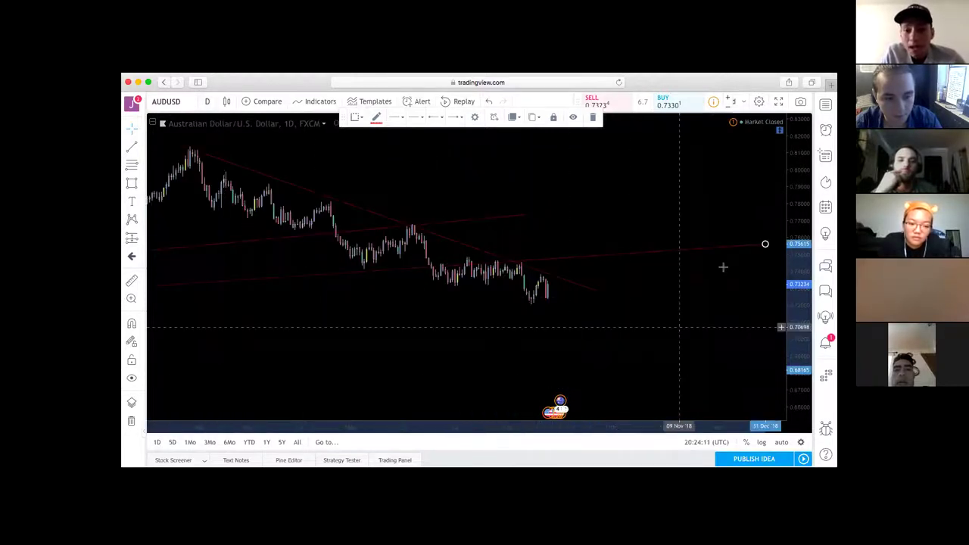
{"action": "left_click_drag", "start_coordinate": [798, 250], "coordinate": [765, 226]}
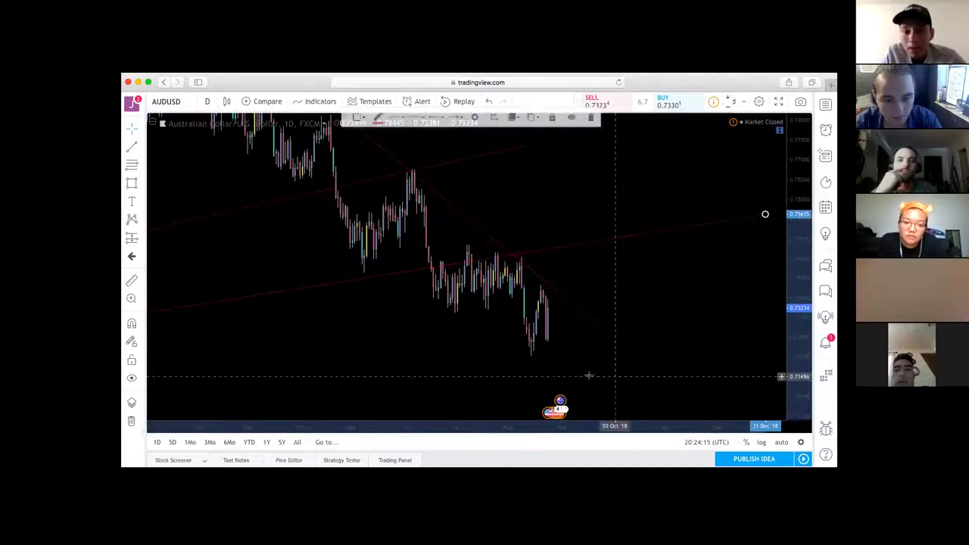
{"action": "scroll", "coordinate": [530, 401], "scroll_direction": "down", "scroll_amount": 3}
{"action": "scroll", "coordinate": [473, 430], "scroll_direction": "up", "scroll_amount": 3}
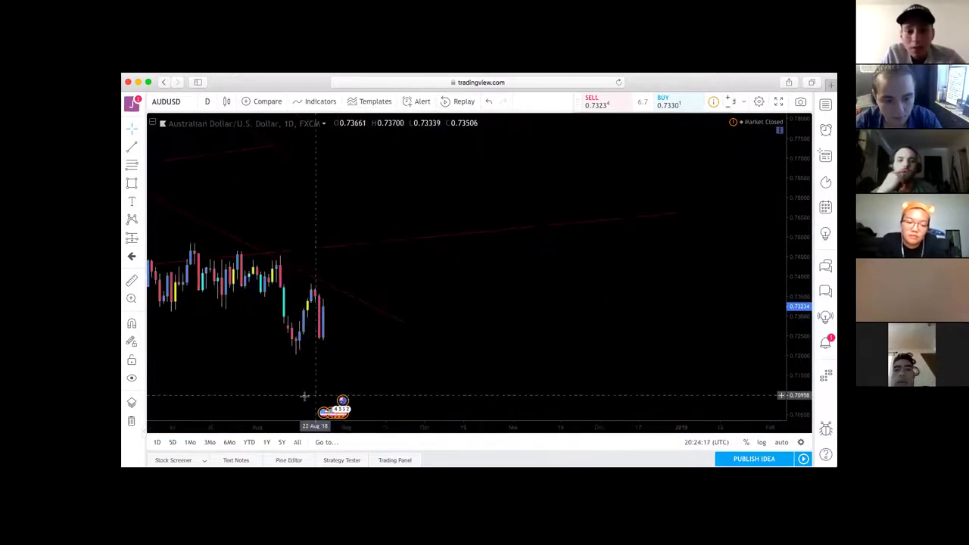
{"action": "scroll", "coordinate": [385, 237], "scroll_direction": "left", "scroll_amount": 5}
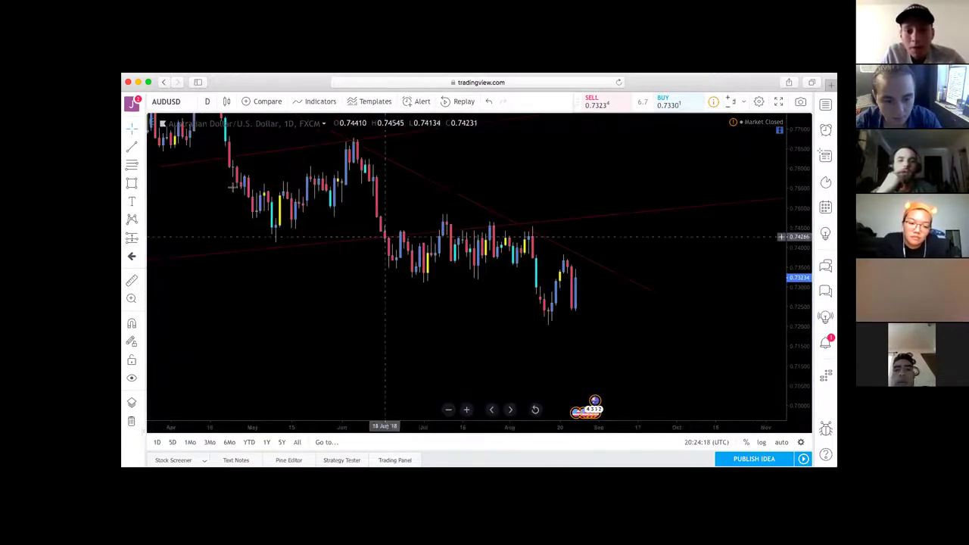
- Place a green horizontal line across the August 2018 lows at about 0.72336
{"action": "left_click", "coordinate": [140, 152]}
{"action": "left_click", "coordinate": [207, 189]}
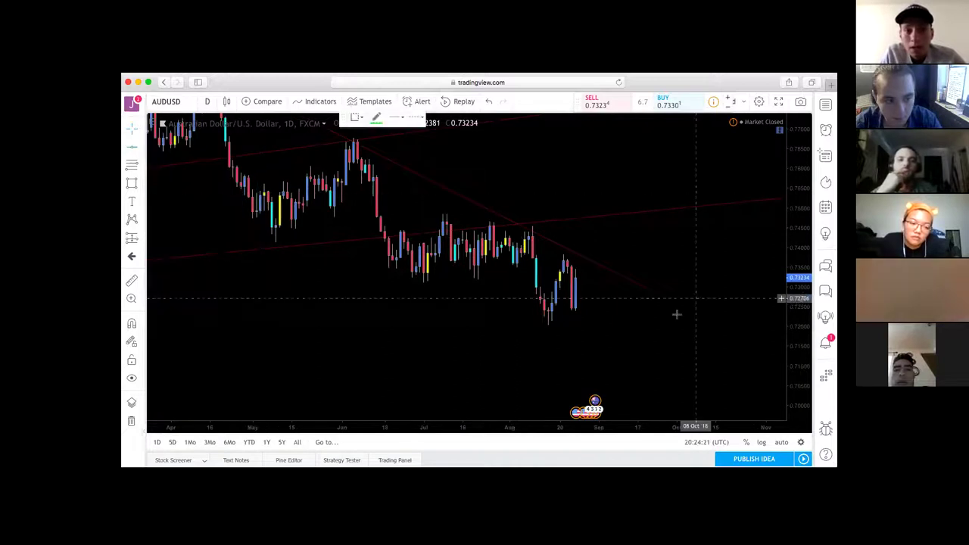
{"action": "left_click", "coordinate": [629, 312]}
{"action": "left_click", "coordinate": [612, 329]}
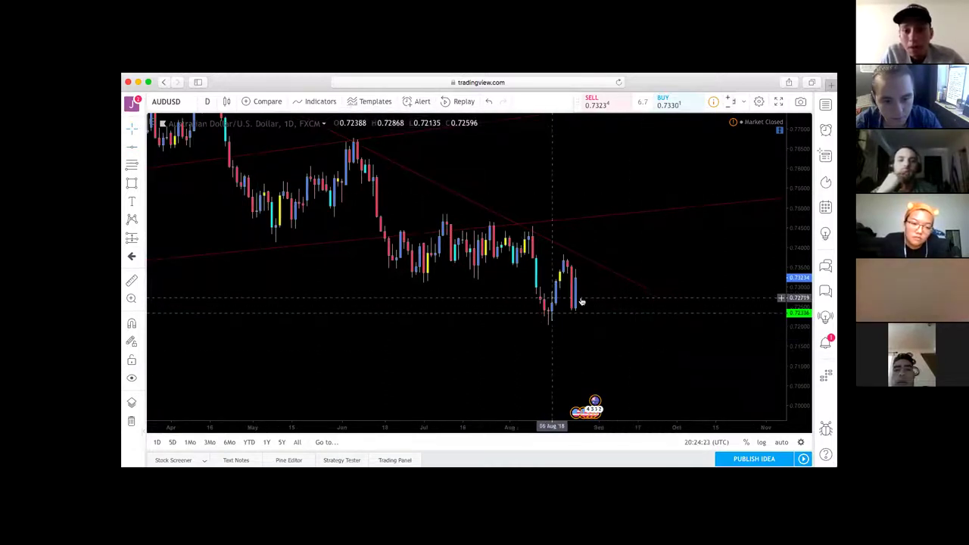
{"action": "left_click", "coordinate": [541, 312]}
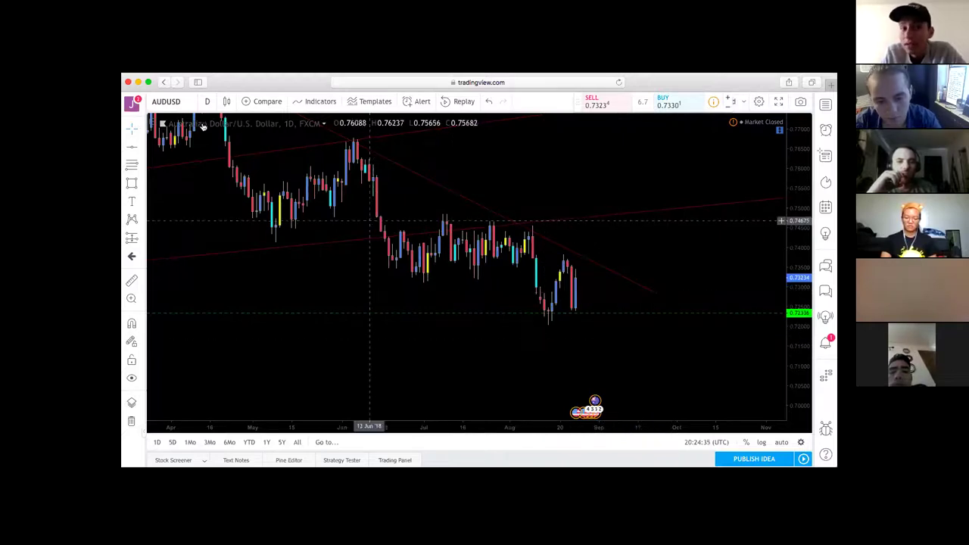
- Switch the AUDUSD chart to the 4 hours timeframe and dismiss the advertisement along with its upgrade offer
{"action": "left_click", "coordinate": [205, 101]}
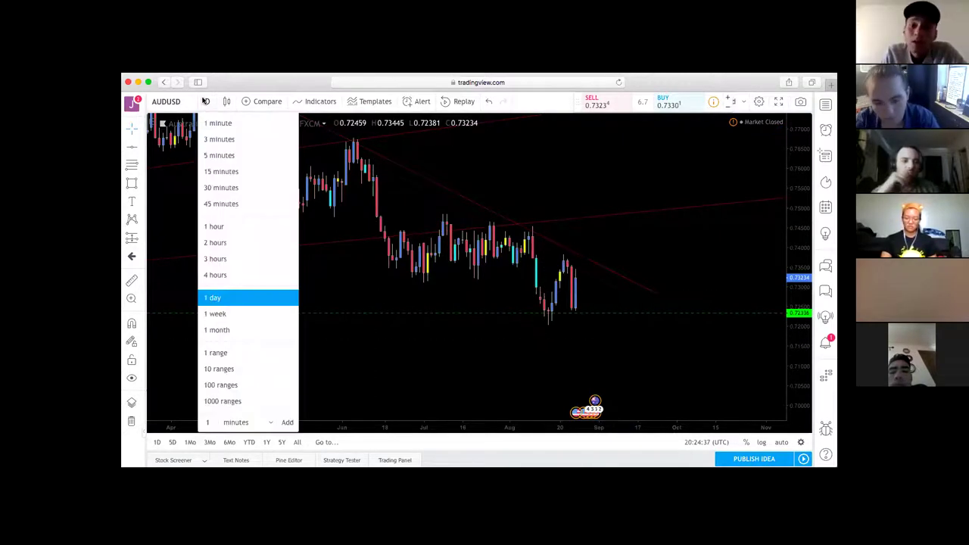
{"action": "left_click", "coordinate": [215, 275]}
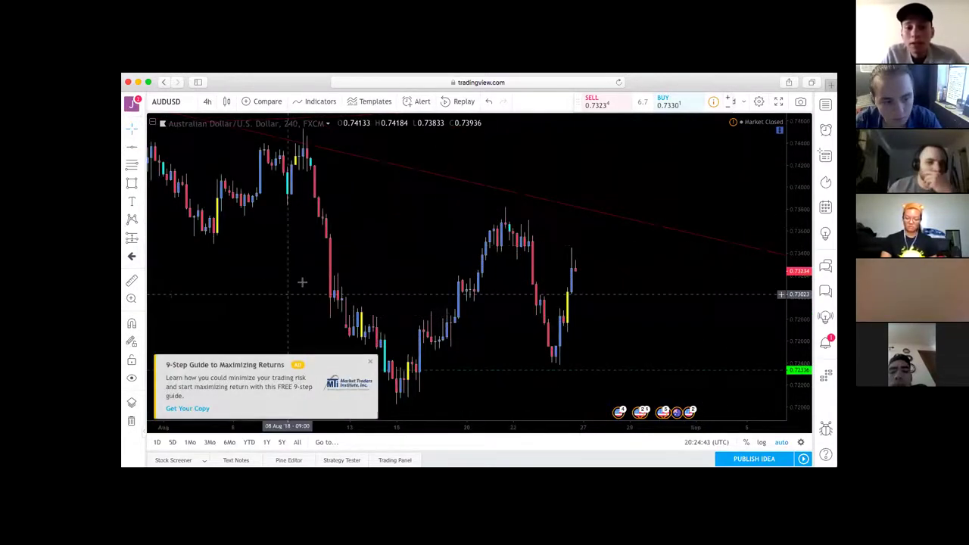
{"action": "left_click", "coordinate": [370, 366]}
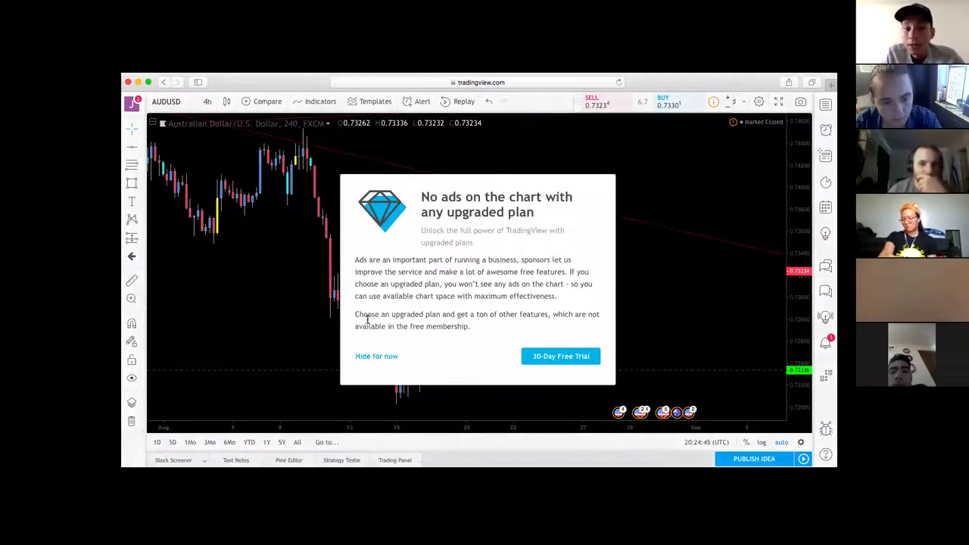
{"action": "left_click", "coordinate": [370, 357]}
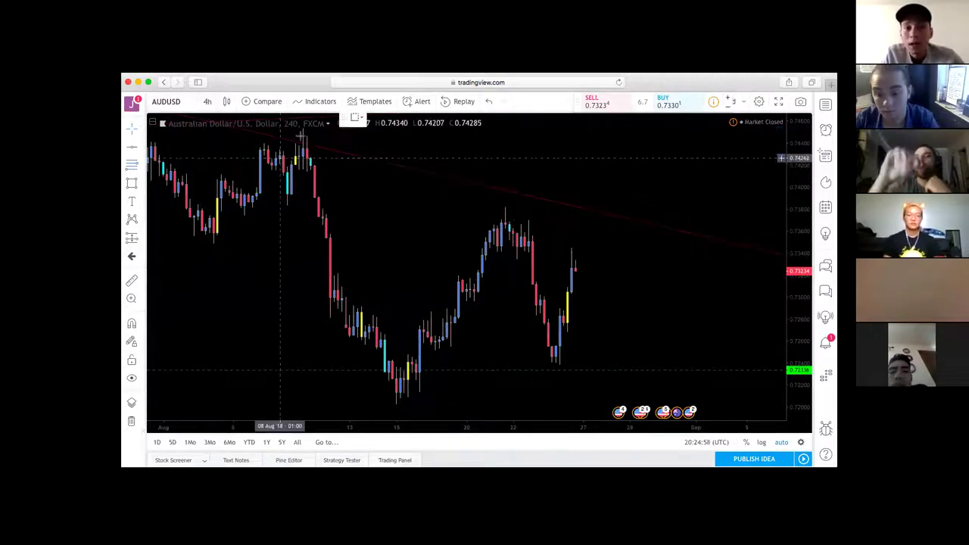
- Draw a Fibonacci retracement from the 9 August high at about 0.74524 to the mid-August low level at about 0.72037
{"action": "left_click", "coordinate": [306, 129]}
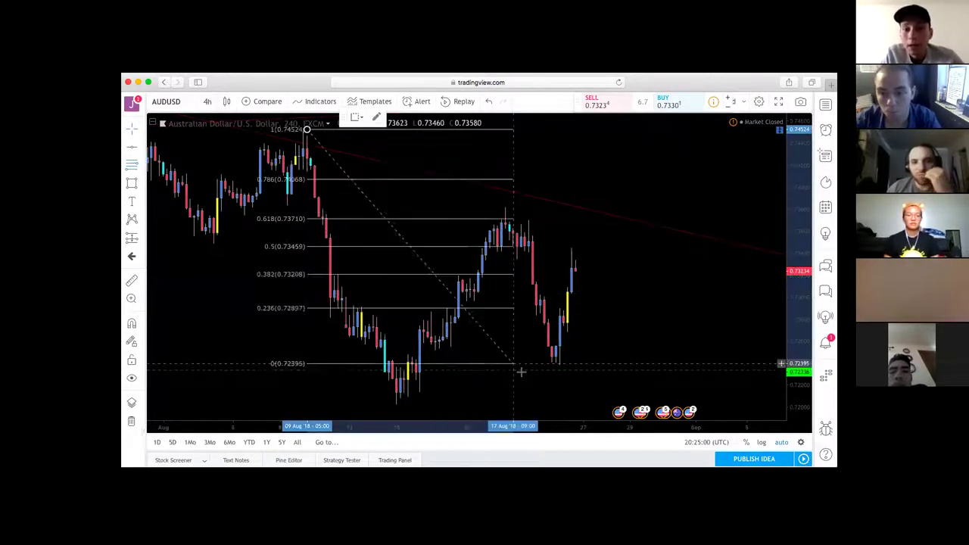
{"action": "left_click", "coordinate": [575, 403]}
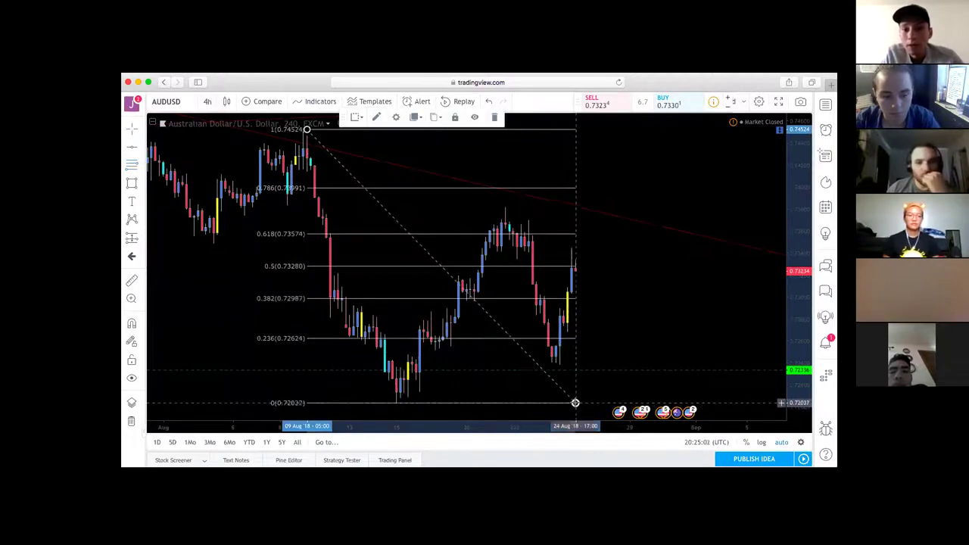
{"action": "left_click", "coordinate": [654, 211]}
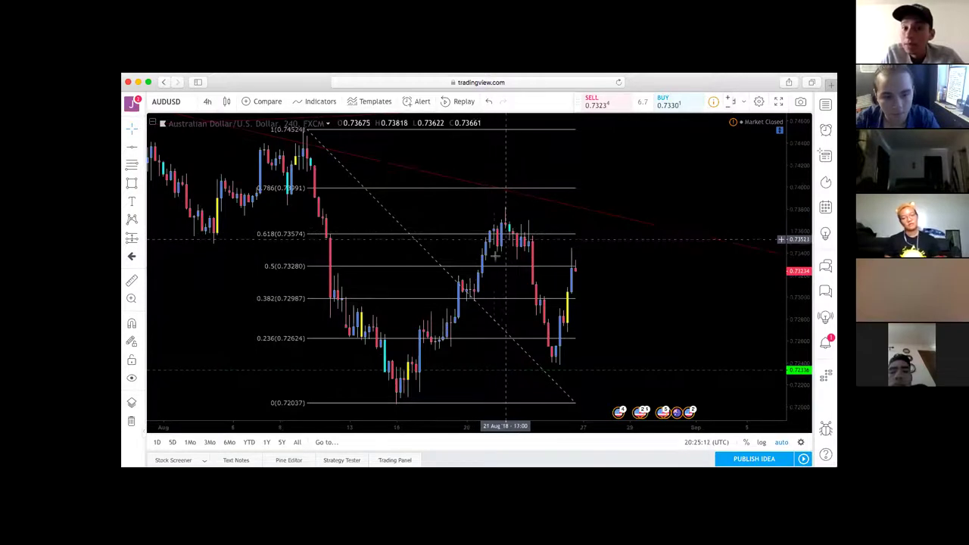
- Measure the price rise from the 20 August pullback at the 0.382 level up to the candles around the 0.618 level
{"action": "left_click", "coordinate": [132, 280]}
{"action": "left_click", "coordinate": [476, 299]}
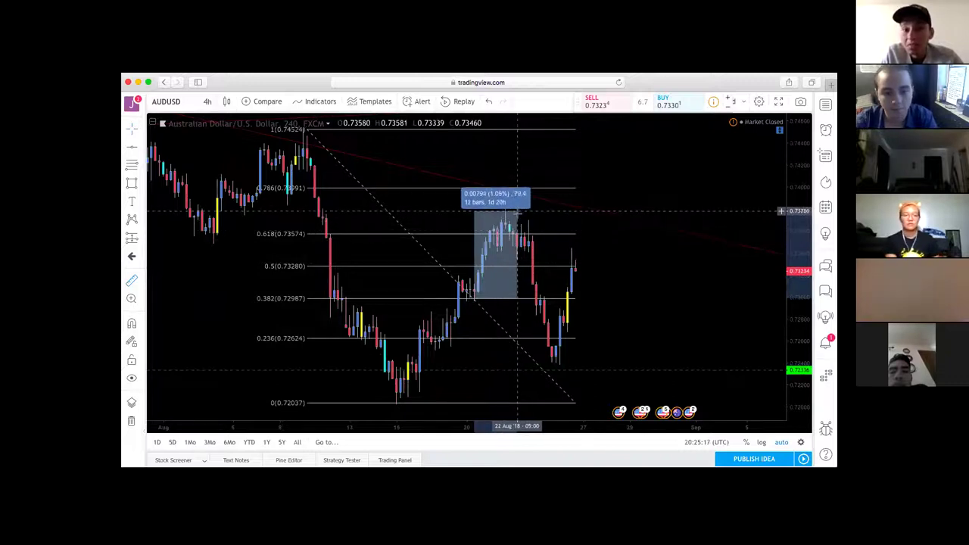
{"action": "left_click", "coordinate": [525, 227]}
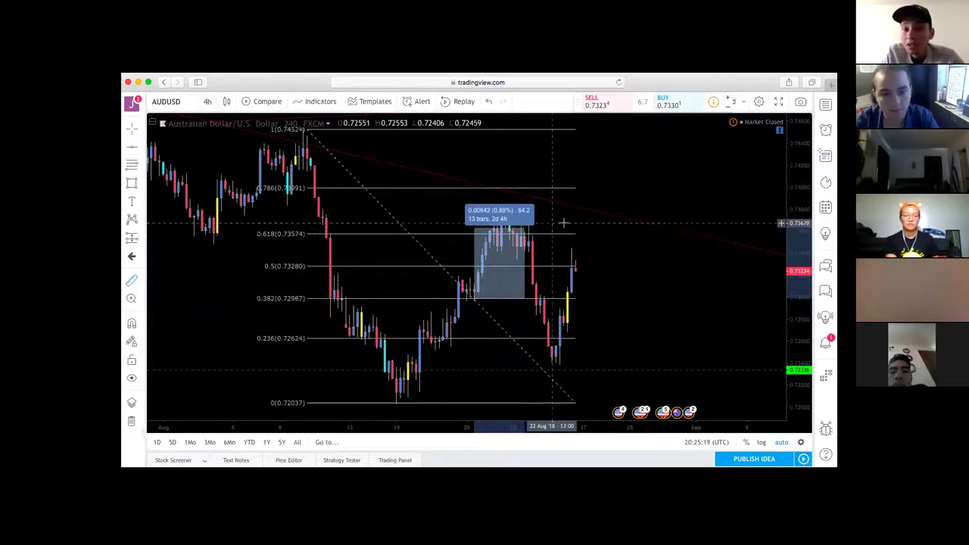
{"action": "left_click", "coordinate": [562, 248]}
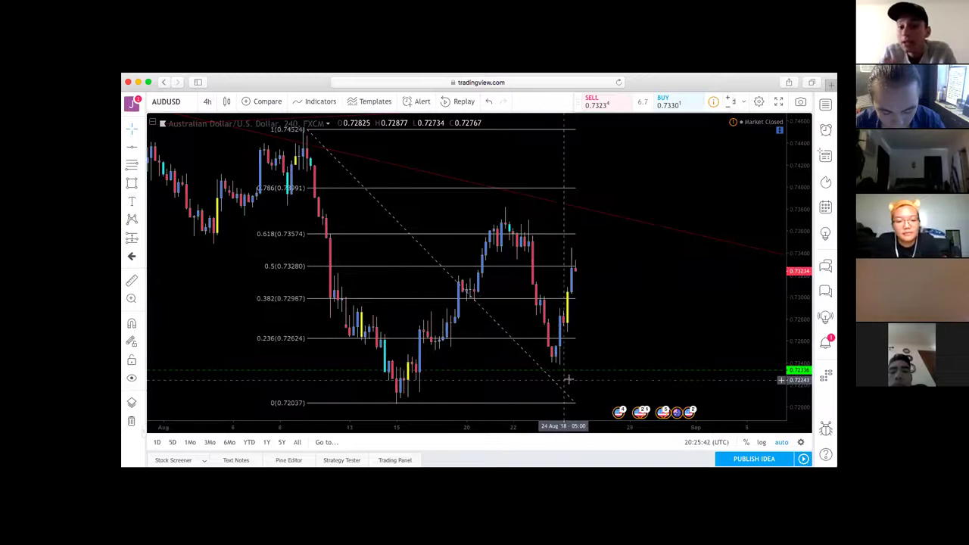
- Measure the price drop from the 0.618 level on 22 August down towards the 24 August low
{"action": "left_click", "coordinate": [130, 282]}
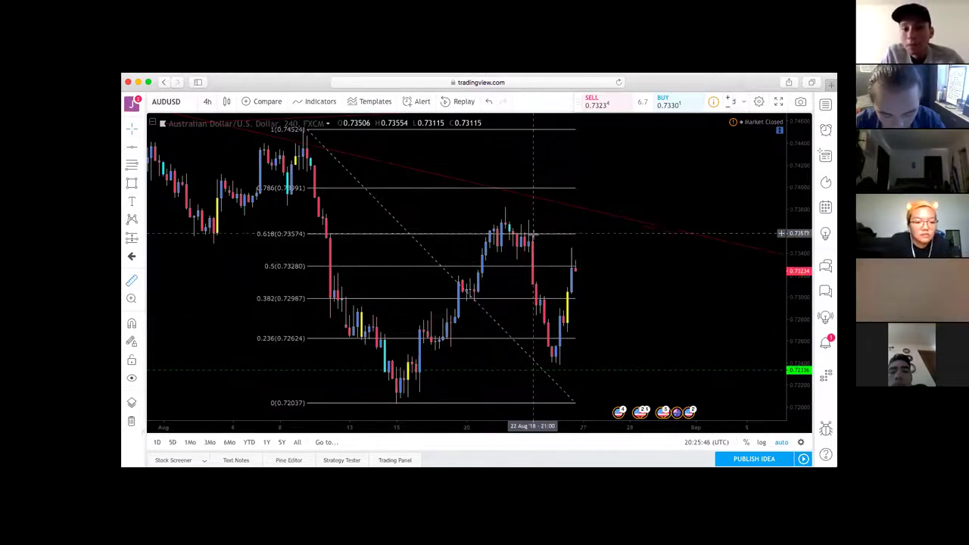
{"action": "left_click", "coordinate": [514, 234]}
{"action": "left_click", "coordinate": [576, 352]}
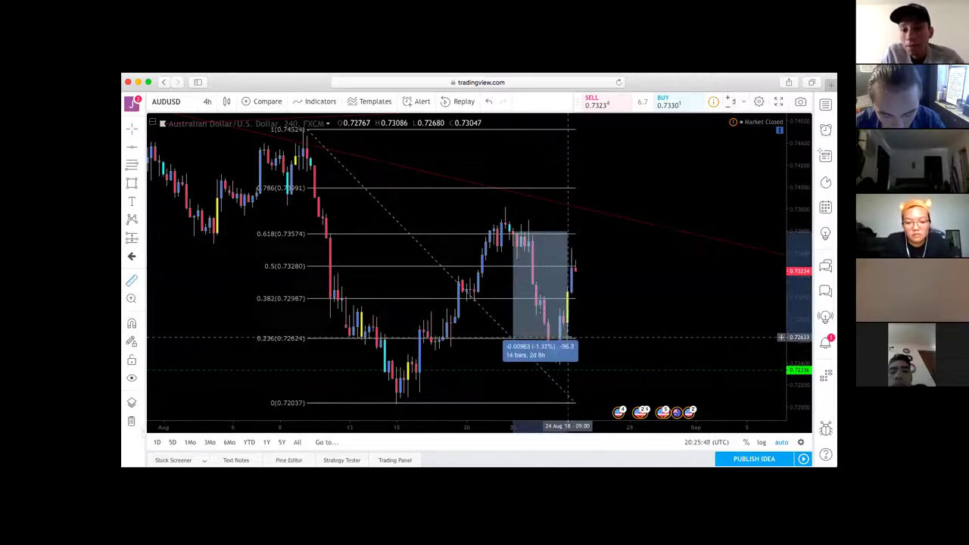
{"action": "left_click", "coordinate": [407, 257]}
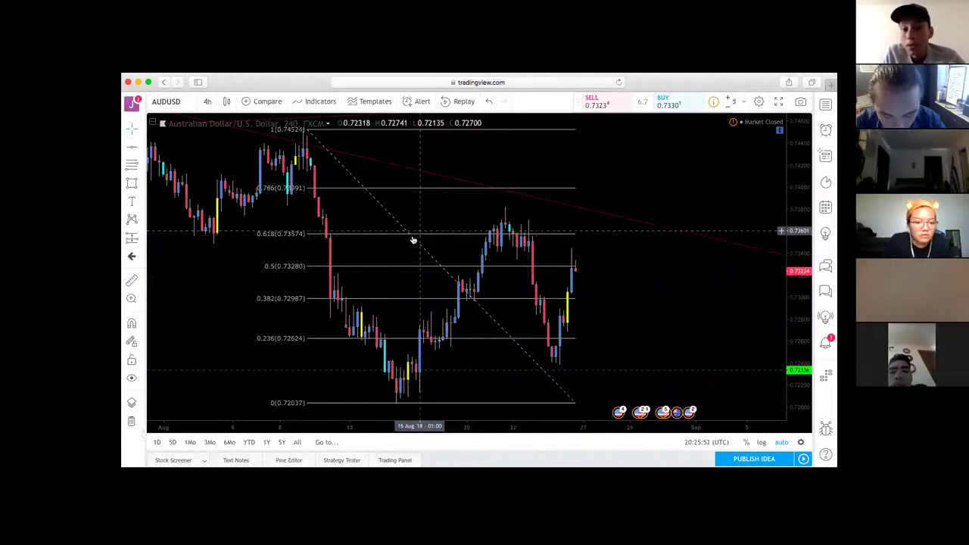
- Replace the Fibonacci retracement with one from the 21 August high at about 0.73832 down to about 0.72429 near the latest swing low
{"action": "left_click", "coordinate": [411, 234]}
{"action": "key", "text": "Delete"}
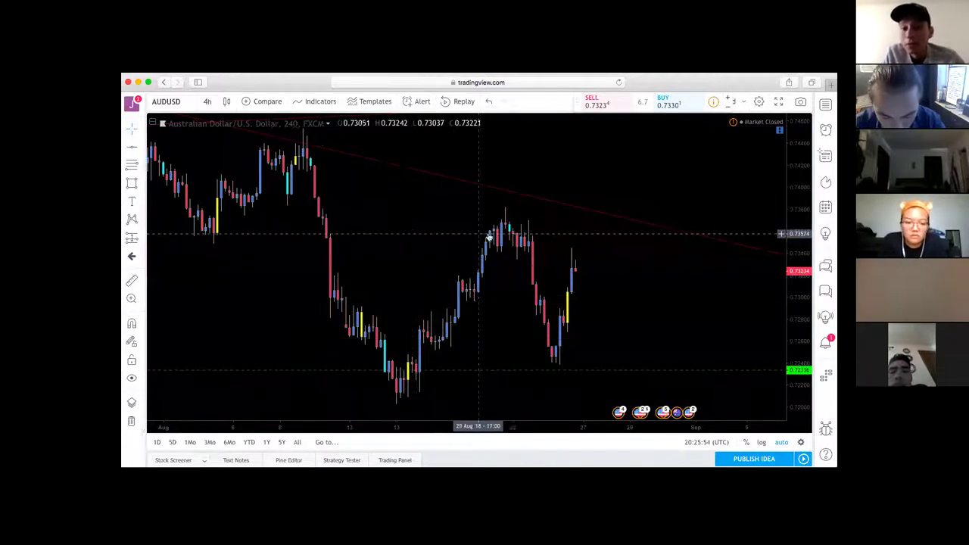
{"action": "left_click_drag", "start_coordinate": [641, 255], "coordinate": [149, 91]}
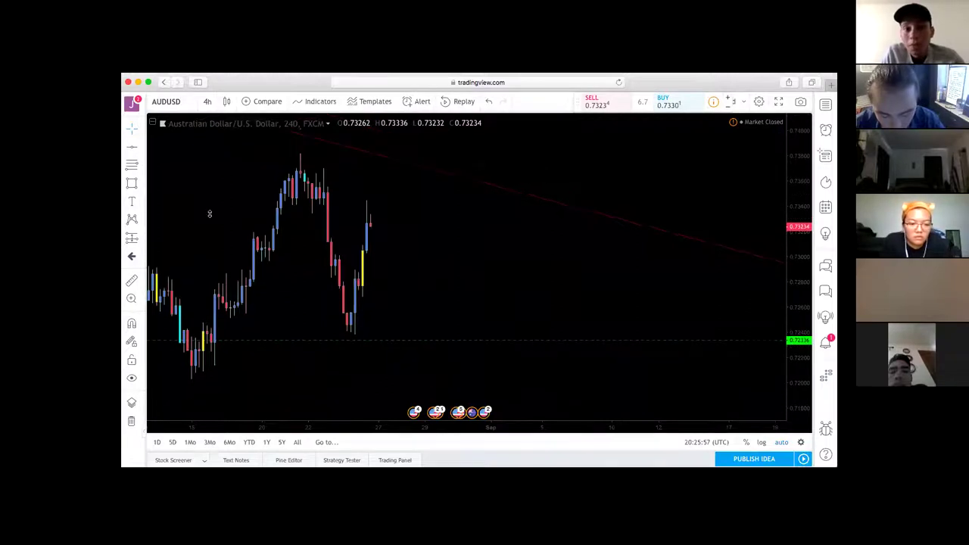
{"action": "left_click", "coordinate": [132, 164]}
{"action": "left_click", "coordinate": [296, 152]}
{"action": "left_click", "coordinate": [412, 328]}
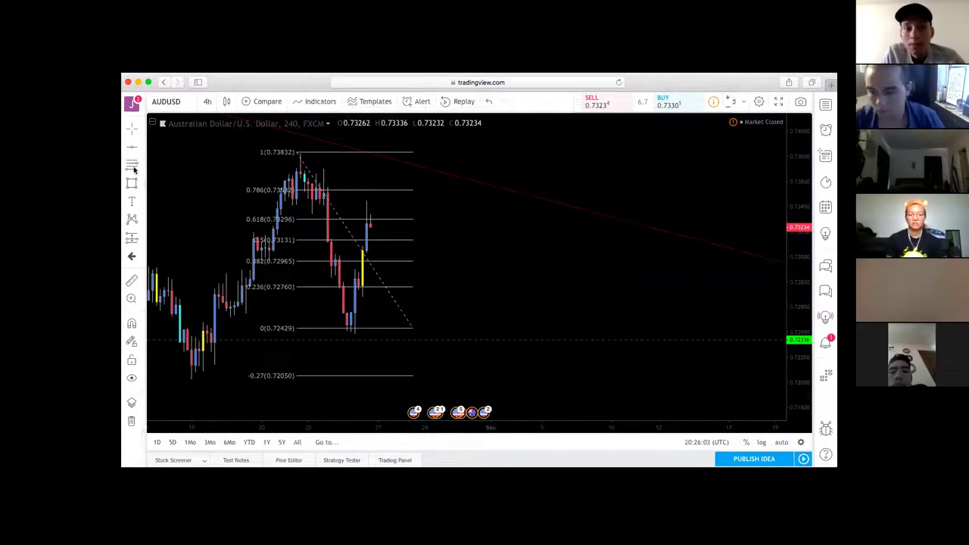
- Draw a rectangle between the 0.618 and 0.5 retracement levels, spanning 24 to 28 August 2018
{"action": "left_click", "coordinate": [310, 213]}
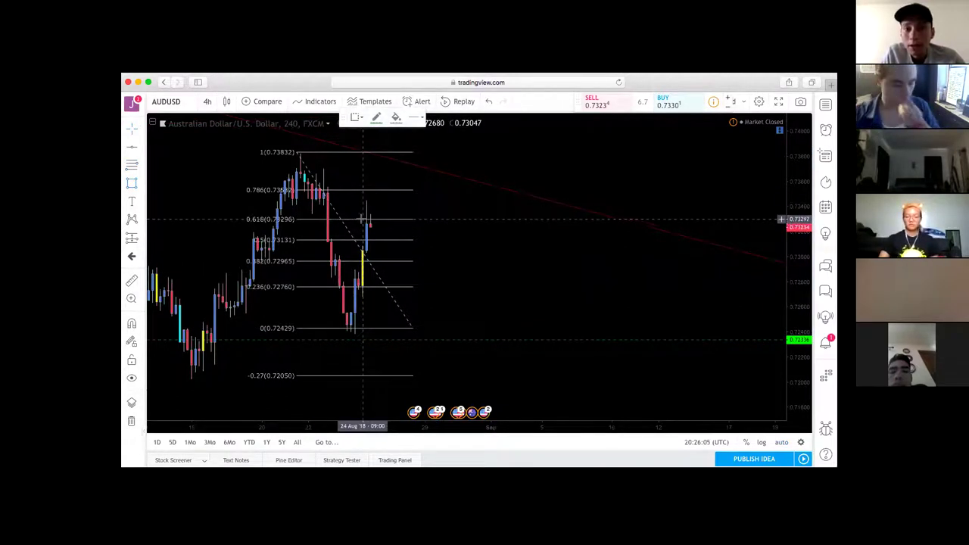
{"action": "left_click", "coordinate": [359, 218]}
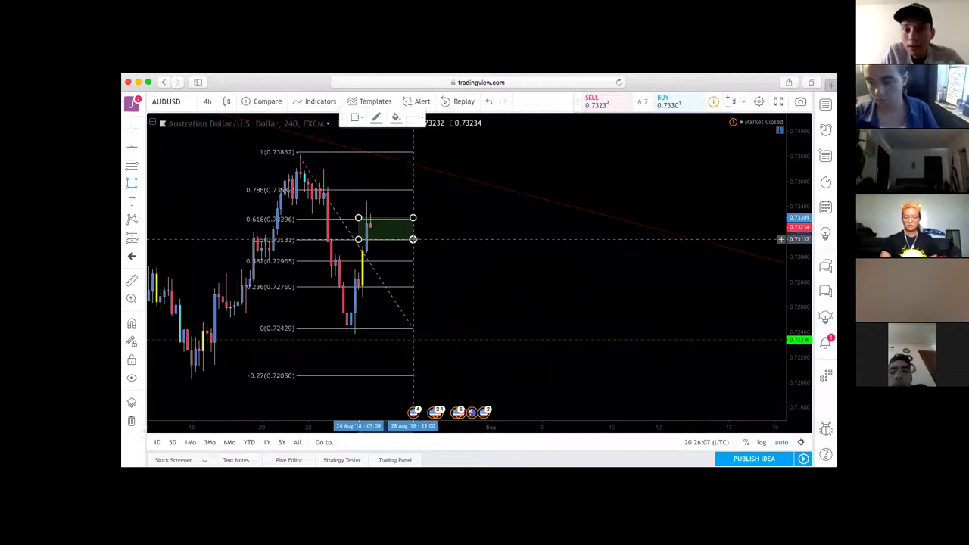
{"action": "left_click", "coordinate": [412, 239]}
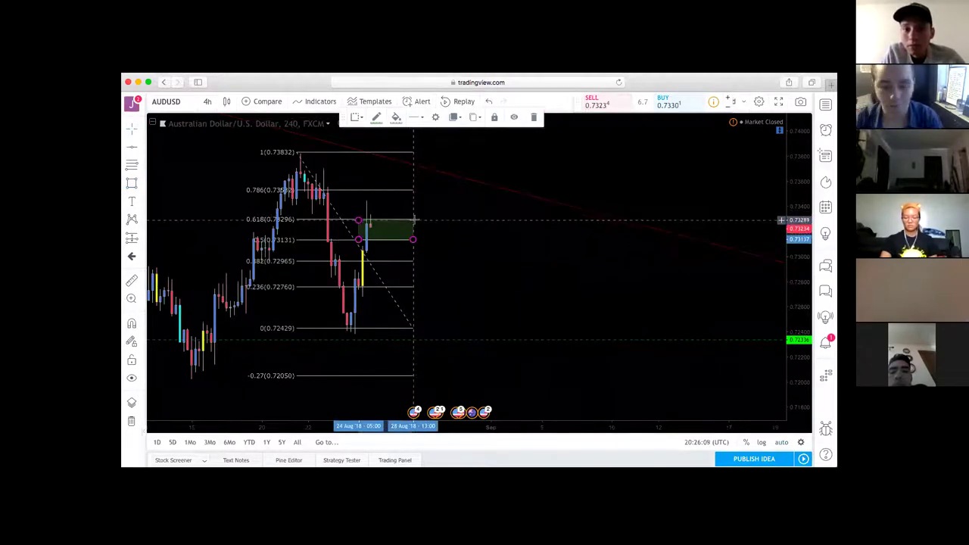
- Set the fill and border colours of the retracement zone rectangle to red
{"action": "left_click", "coordinate": [395, 117]}
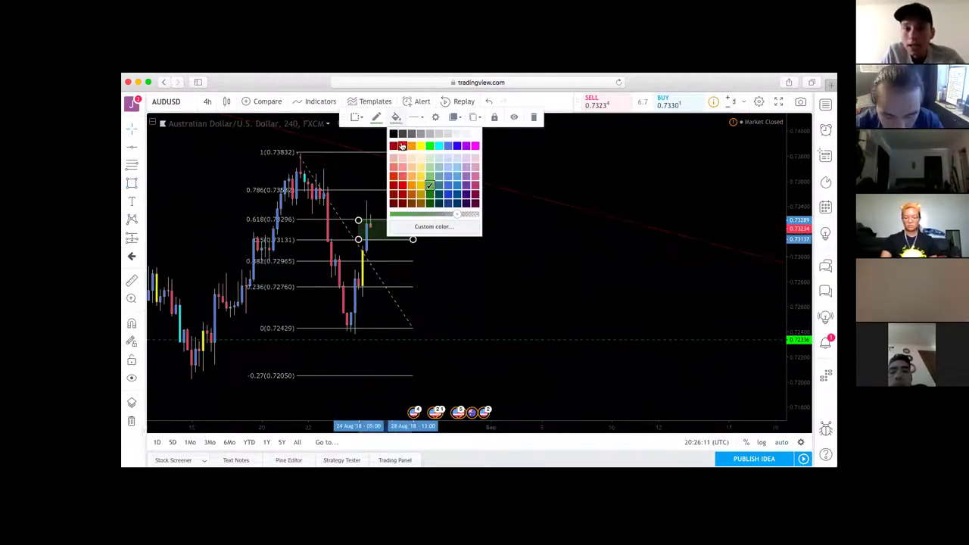
{"action": "left_click", "coordinate": [402, 146]}
{"action": "left_click", "coordinate": [377, 117]}
{"action": "left_click", "coordinate": [382, 146]}
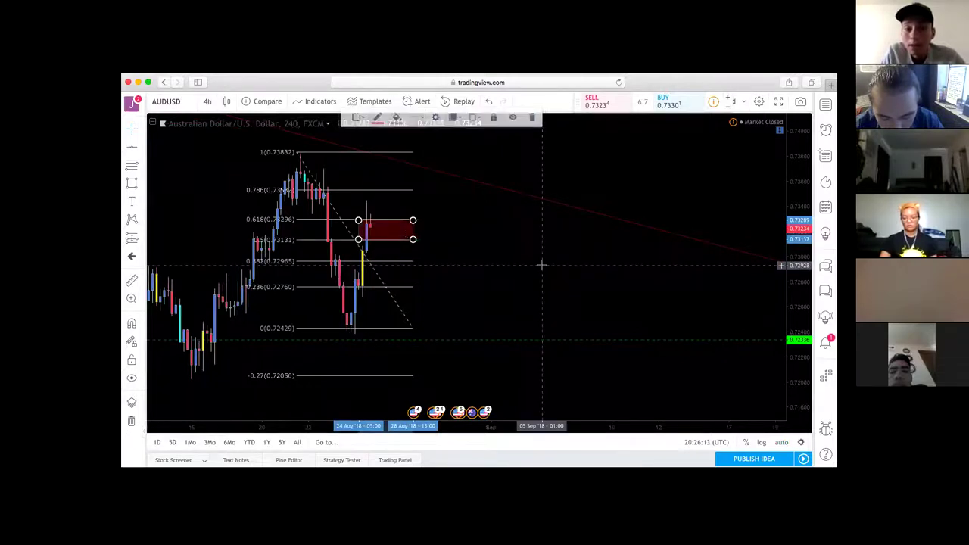
{"action": "left_click", "coordinate": [502, 255]}
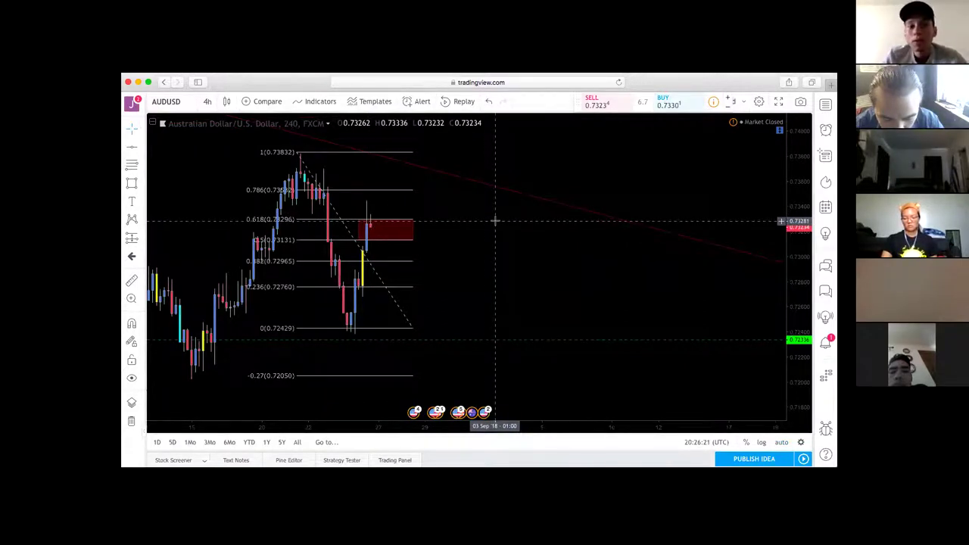
- Draw an arrow from about 0.73265 in the red zone on 26 August down to about 0.72075 on 27 August
{"action": "left_click", "coordinate": [143, 148]}
{"action": "left_click", "coordinate": [189, 268]}
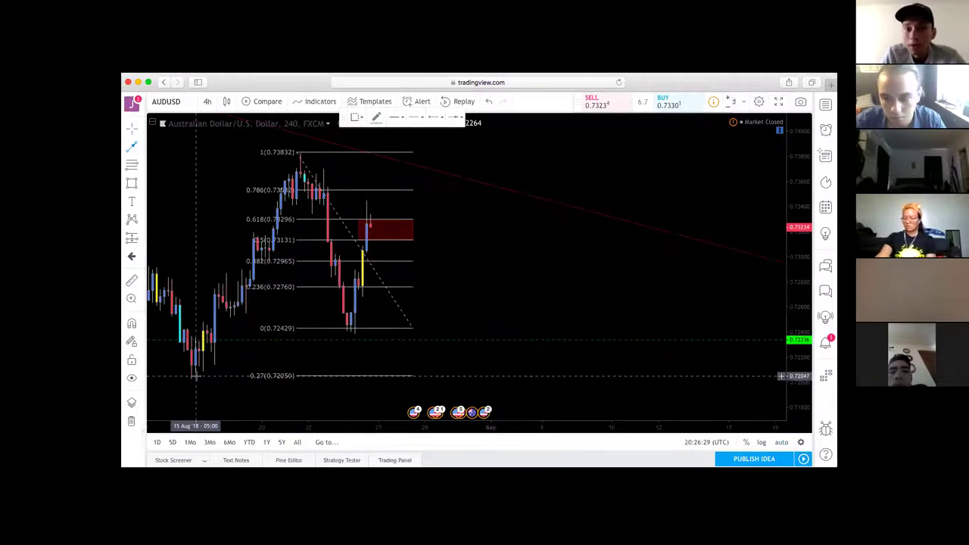
{"action": "left_click", "coordinate": [373, 223]}
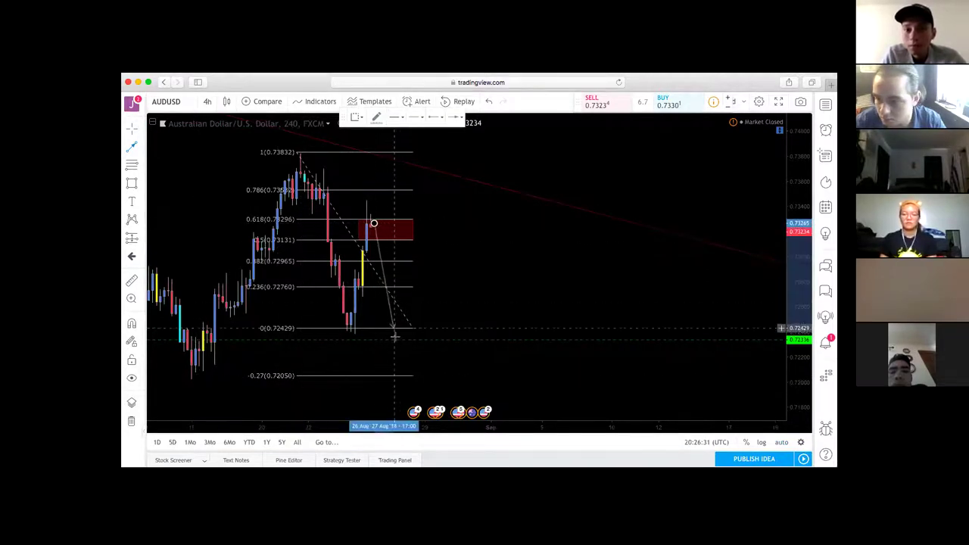
{"action": "left_click", "coordinate": [396, 371]}
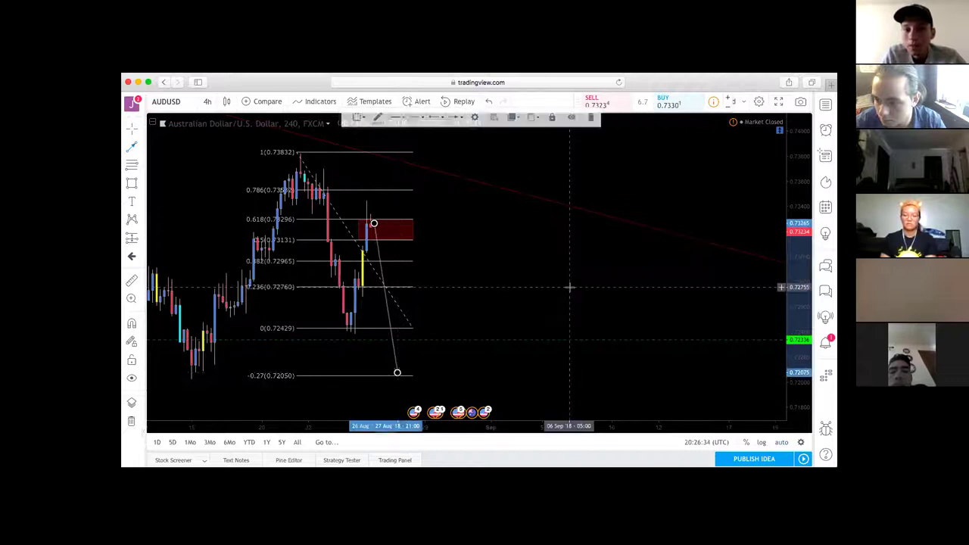
- Delete the Fibonacci retracement from the AUDUSD 4-hour chart
{"action": "left_click", "coordinate": [386, 190]}
{"action": "key", "text": "Delete"}
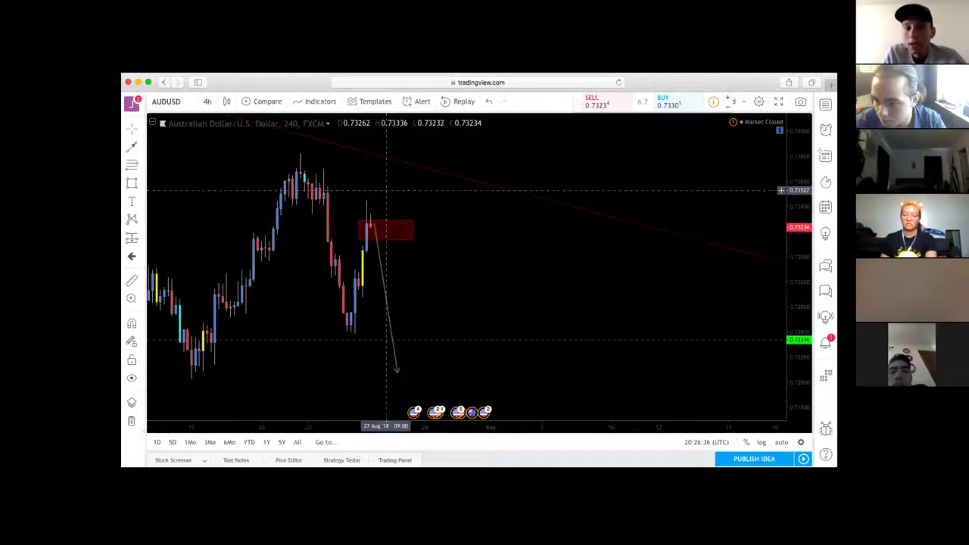
{"action": "left_click_drag", "start_coordinate": [530, 260], "coordinate": [671, 264]}
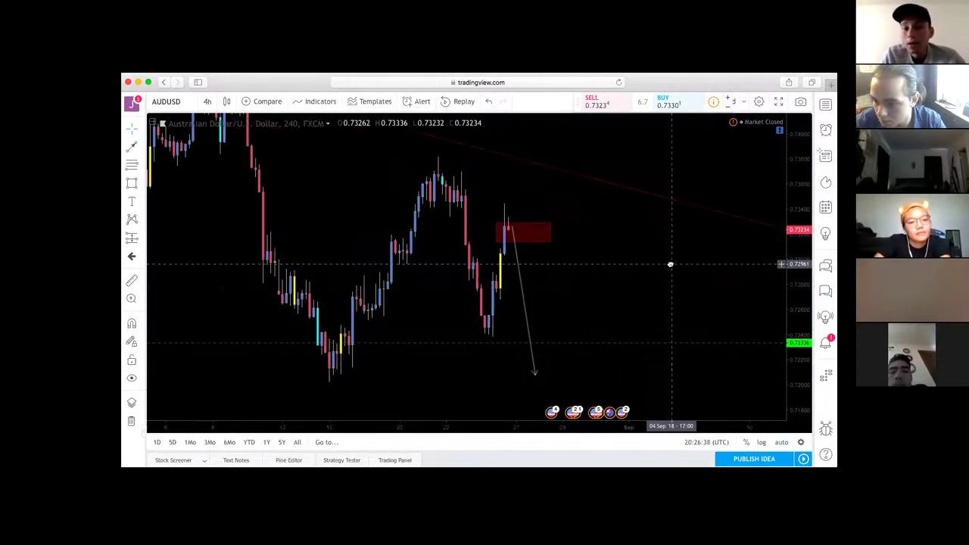
- Measure the price drop from the red rectangle's lower edge down to the tip of the projected sell arrow
{"action": "left_click", "coordinate": [520, 241]}
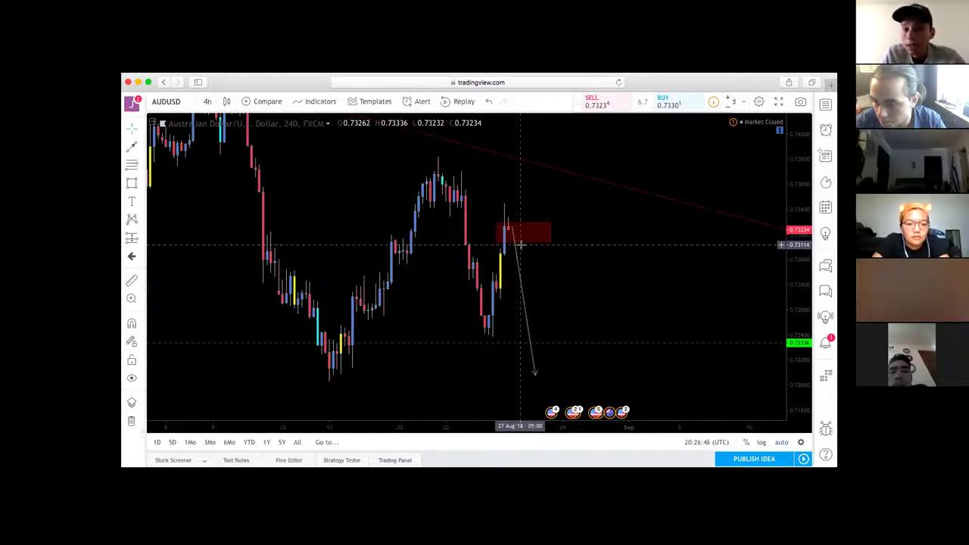
{"action": "left_click", "coordinate": [535, 374]}
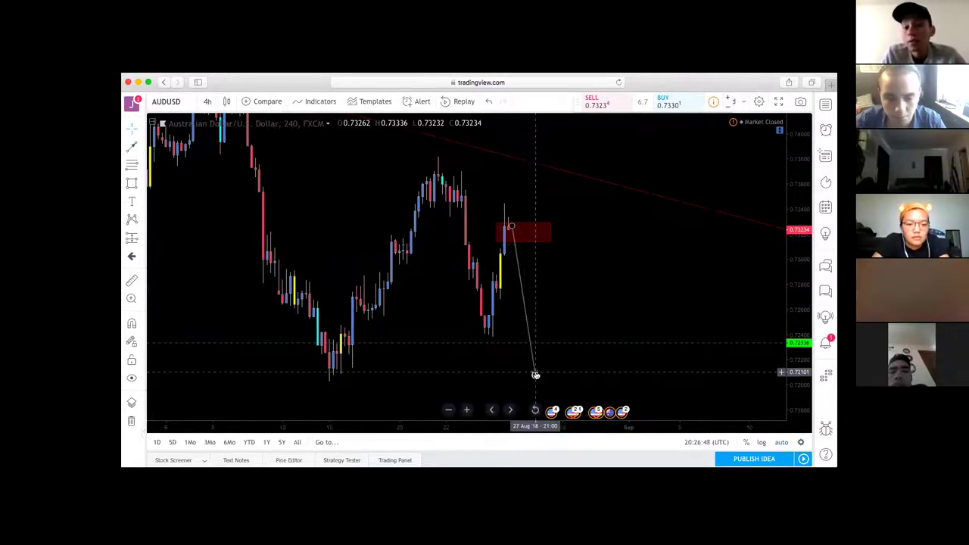
{"action": "left_click", "coordinate": [507, 224]}
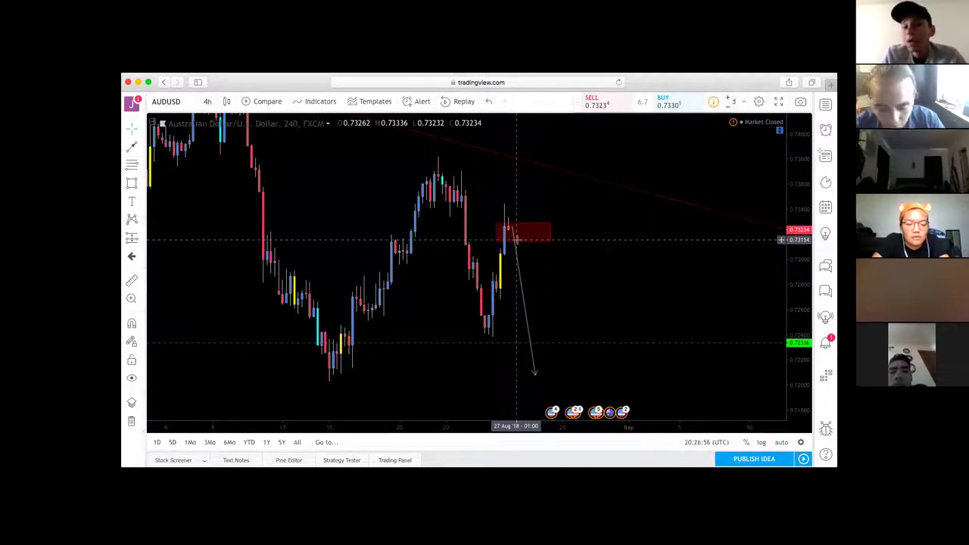
{"action": "left_click", "coordinate": [510, 227]}
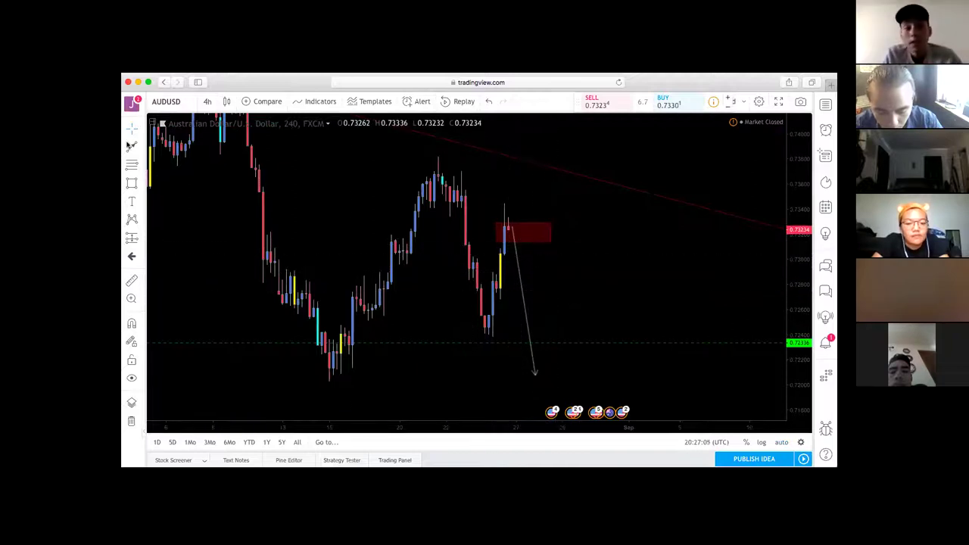
{"action": "left_click", "coordinate": [520, 241], "text": "shift"}
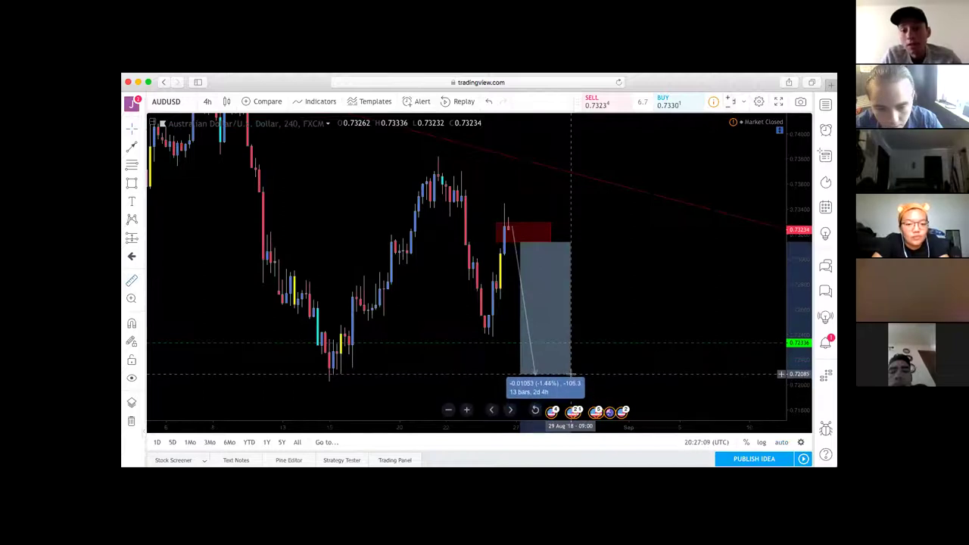
{"action": "left_click", "coordinate": [619, 280]}
- Review AUDUSD on the 1-week timeframe and switch the chart to 1 hour
{"action": "left_click", "coordinate": [207, 101]}
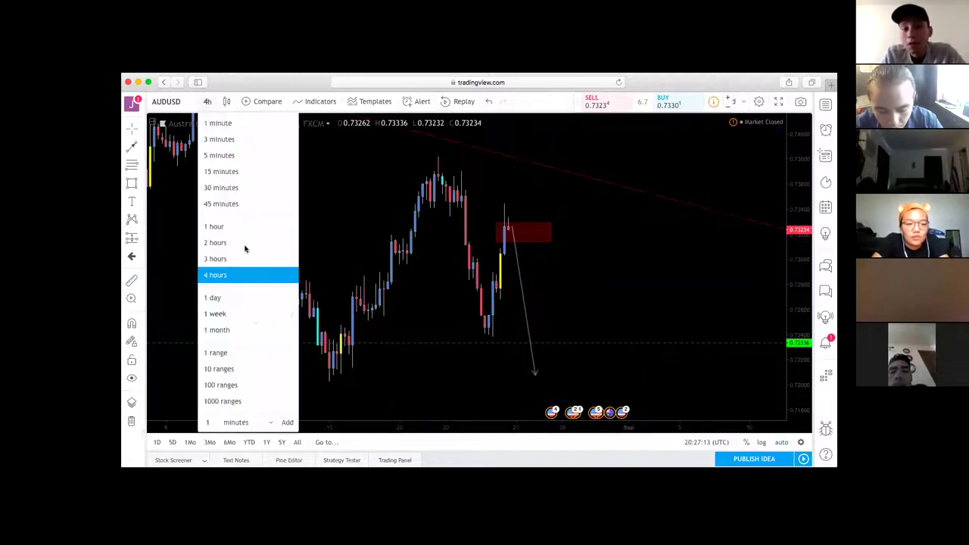
{"action": "left_click", "coordinate": [252, 314]}
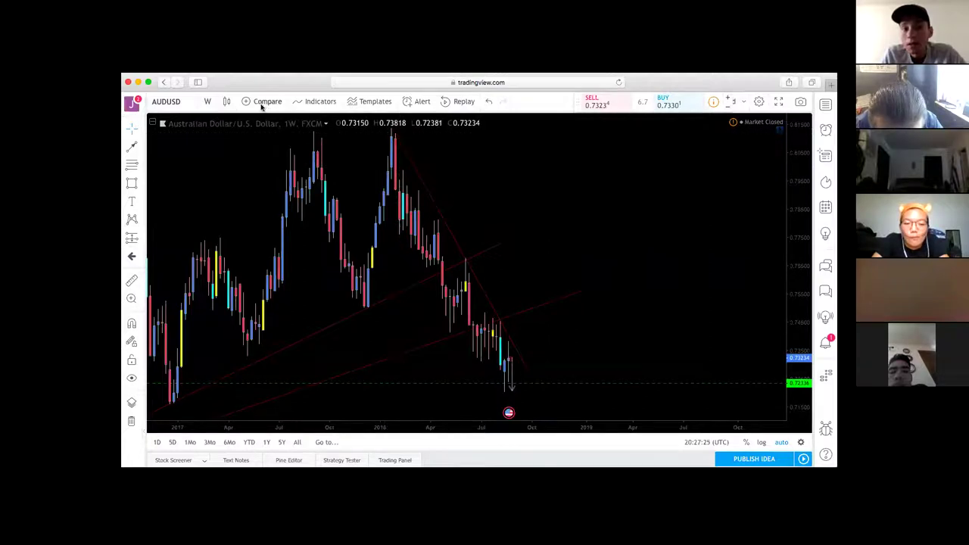
{"action": "left_click", "coordinate": [204, 101]}
{"action": "left_click", "coordinate": [242, 227]}
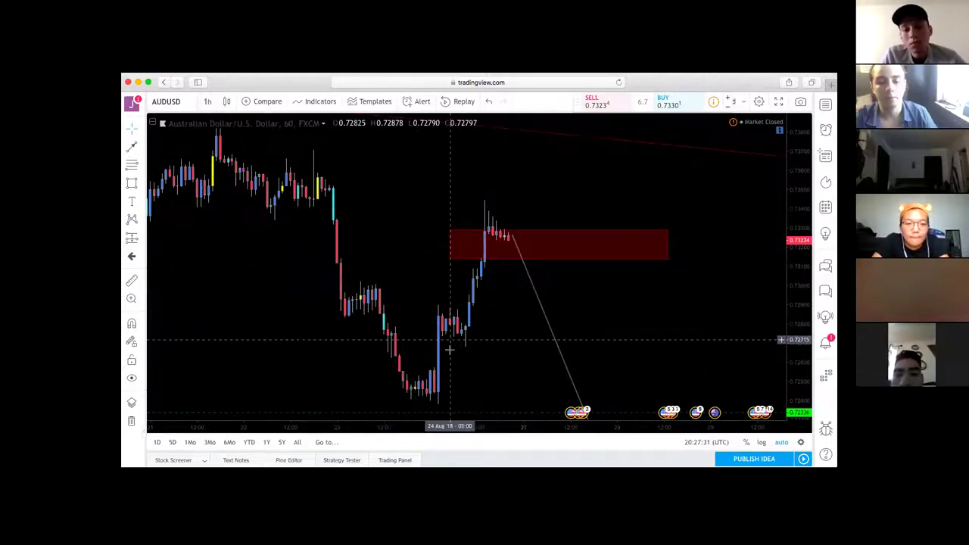
{"action": "scroll", "coordinate": [584, 291], "scroll_direction": "down", "scroll_amount": 5}
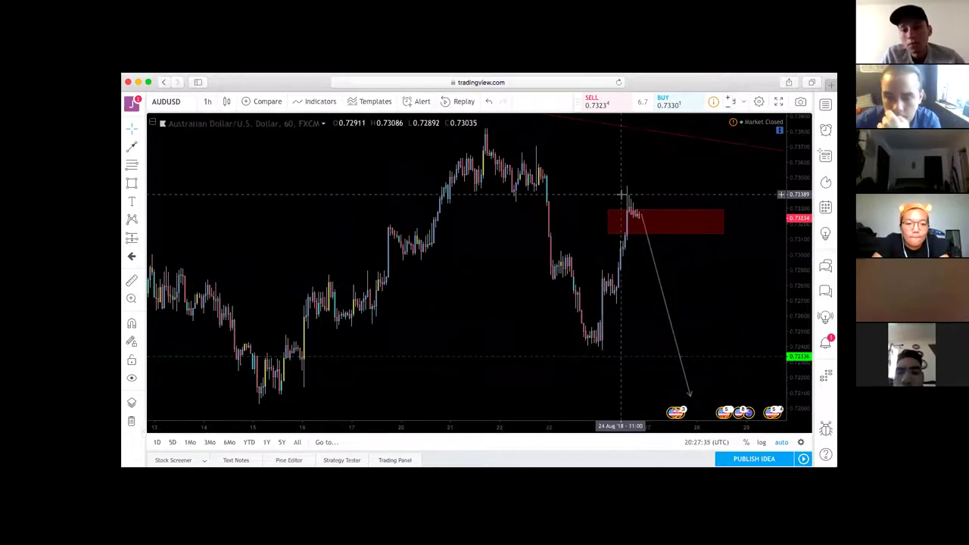
{"action": "scroll", "coordinate": [720, 271], "scroll_direction": "right", "scroll_amount": 5}
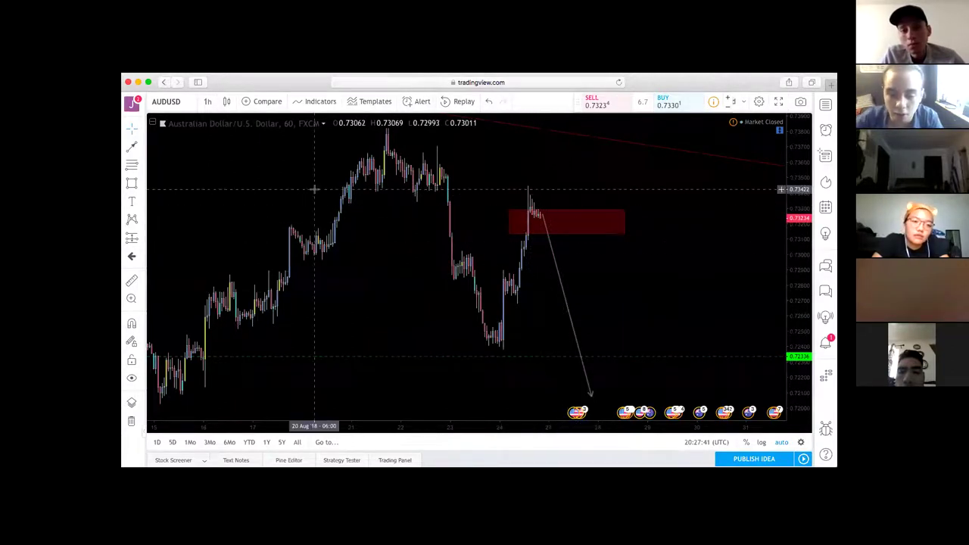
- Draw a trend line from the 24 August low at about 0.72391 up to about 0.7342 on 27 August
{"action": "left_click", "coordinate": [142, 148]}
{"action": "left_click", "coordinate": [182, 147]}
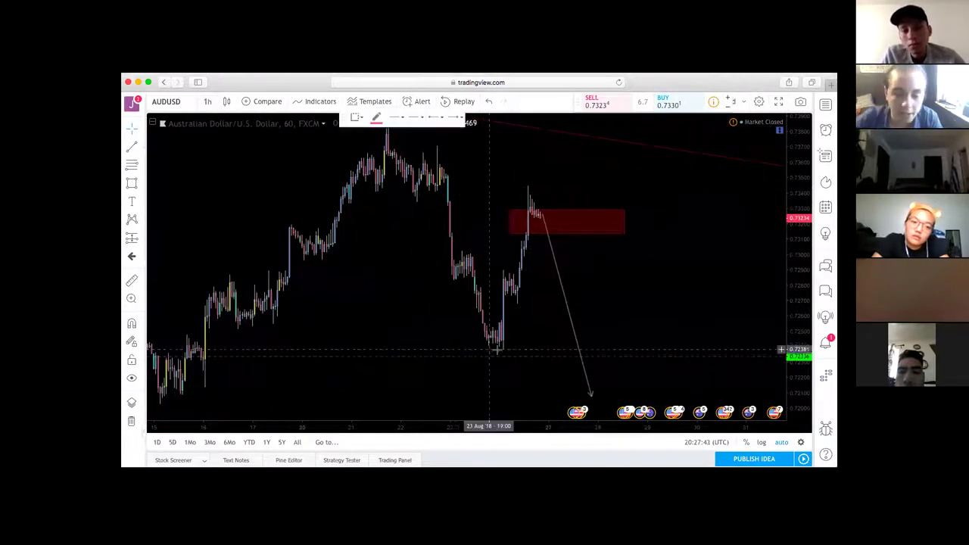
{"action": "left_click", "coordinate": [505, 347]}
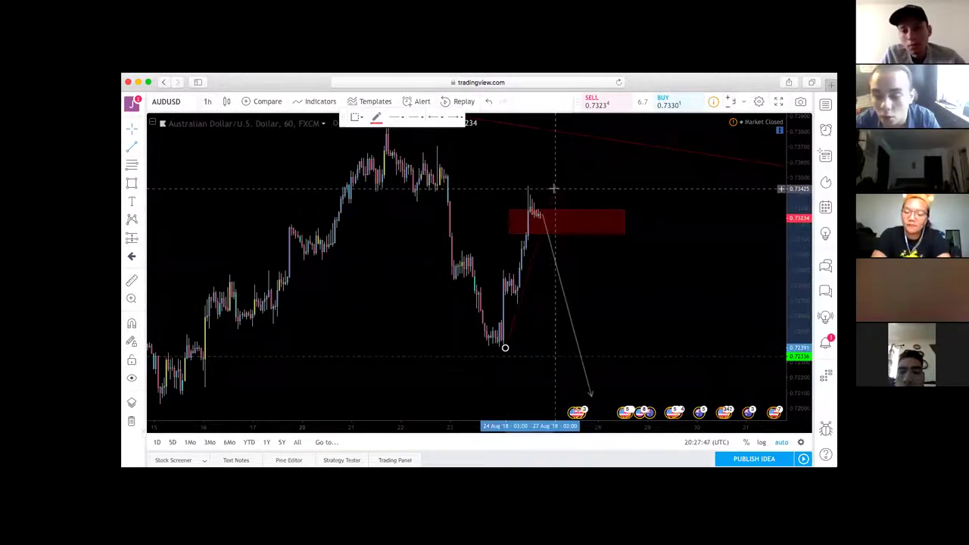
{"action": "left_click", "coordinate": [552, 189]}
{"action": "left_click", "coordinate": [577, 177]}
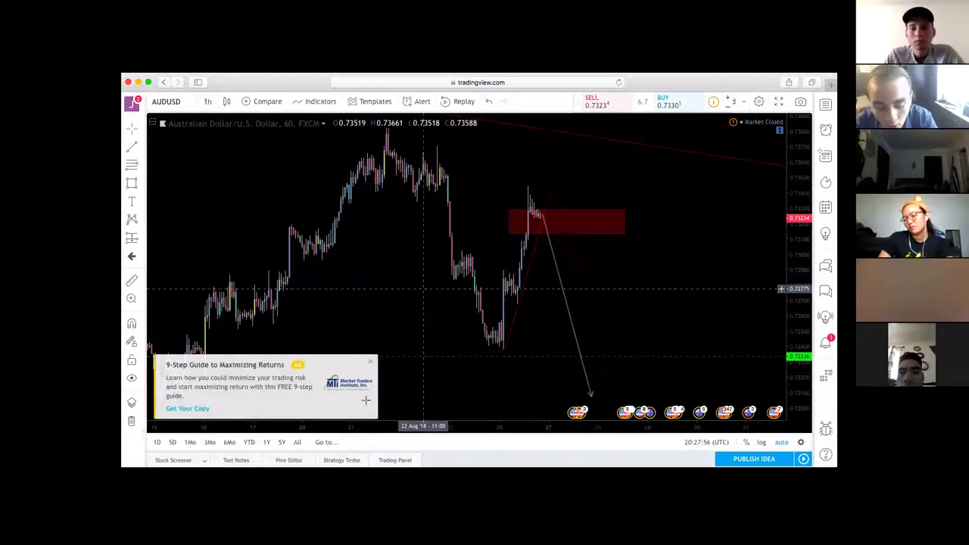
{"action": "left_click", "coordinate": [371, 365]}
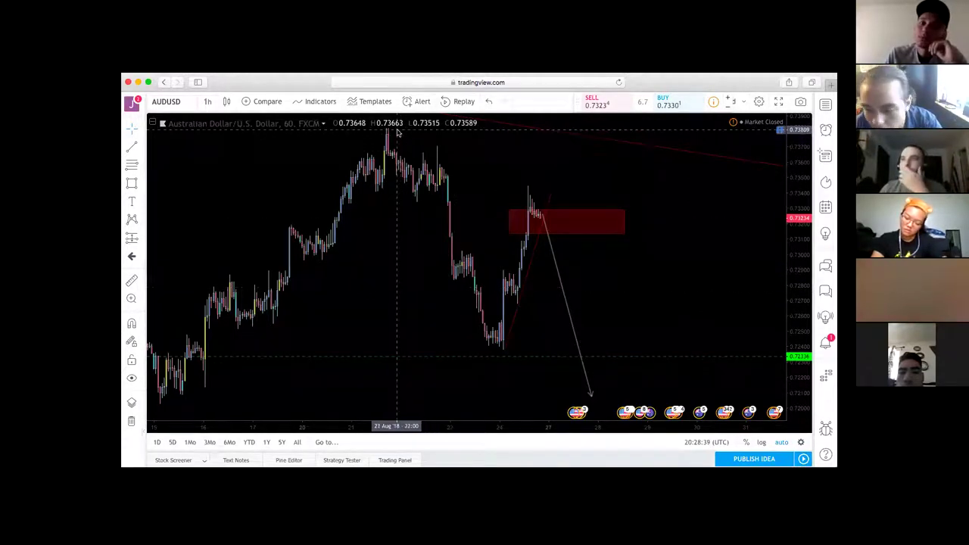
{"action": "left_click_drag", "start_coordinate": [385, 277], "coordinate": [354, 283]}
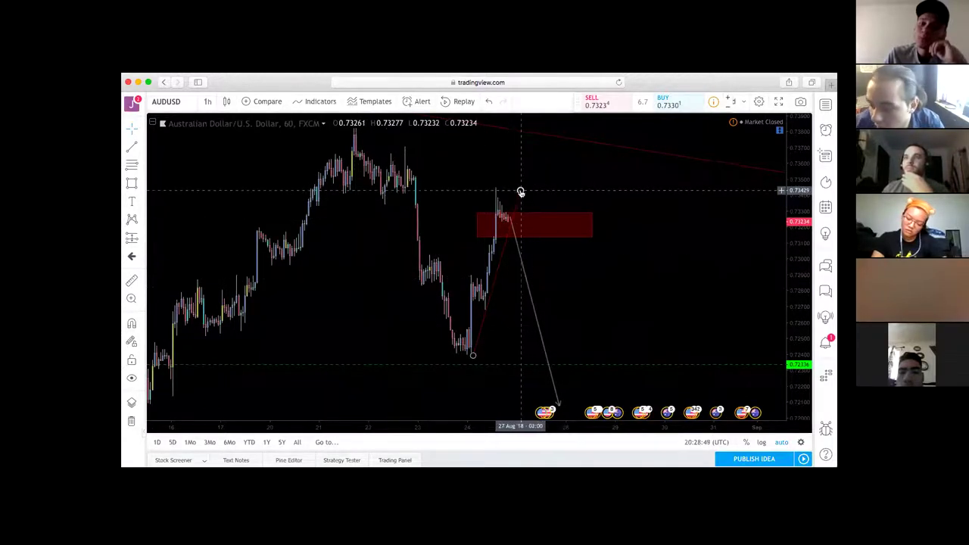
- Load the EURNZD chart and set its timeframe to 1 day
{"action": "left_click", "coordinate": [175, 101]}
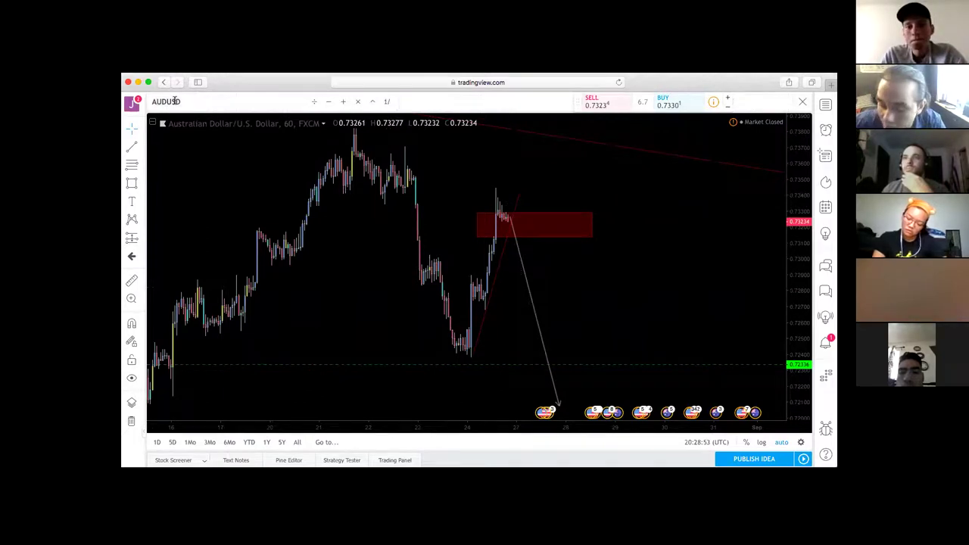
{"action": "type", "text": "EURN"}
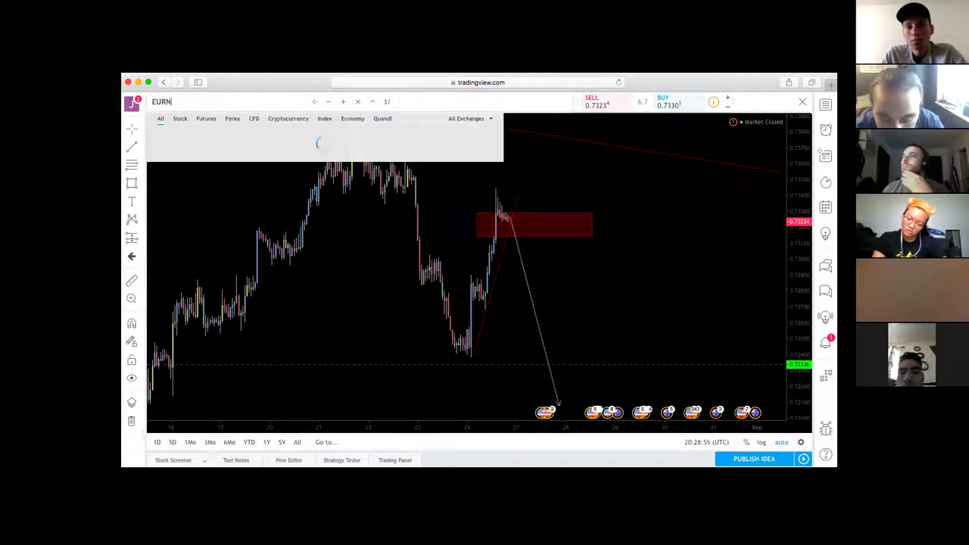
{"action": "type", "text": "ZD"}
{"action": "key", "text": "Return"}
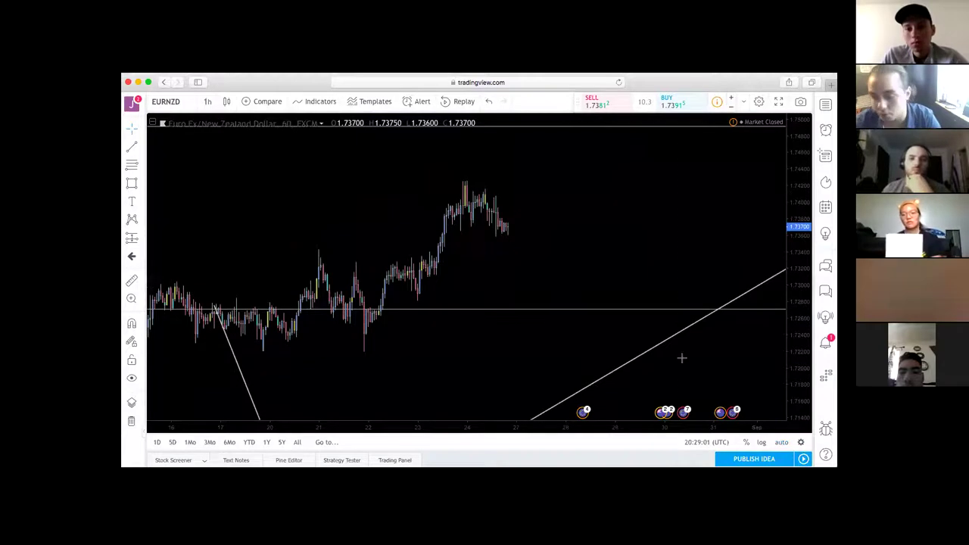
{"action": "left_click_drag", "start_coordinate": [348, 428], "coordinate": [432, 438]}
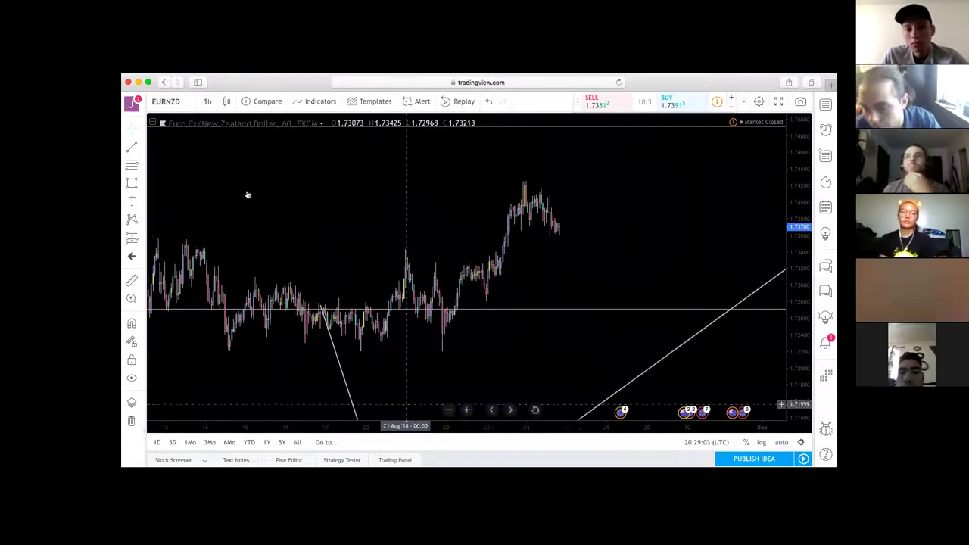
{"action": "left_click", "coordinate": [215, 103]}
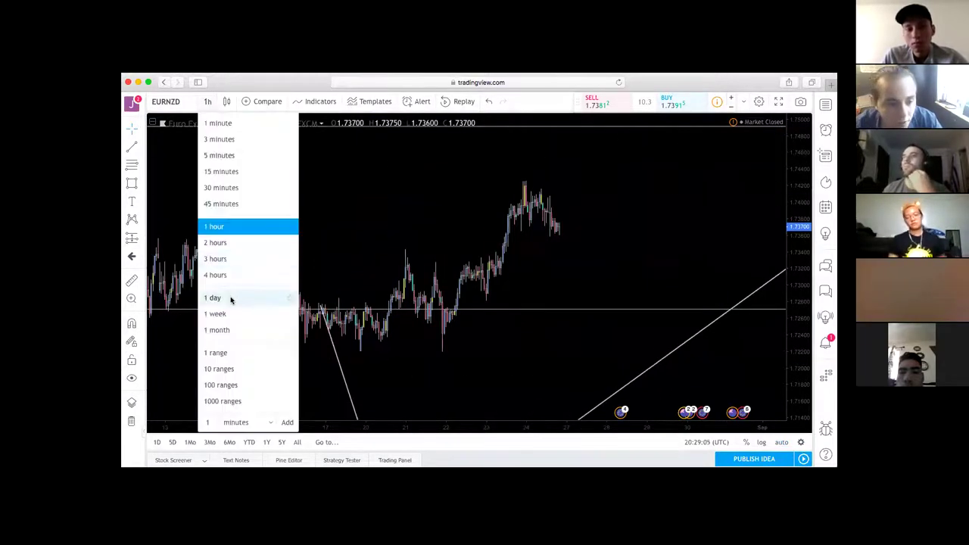
{"action": "left_click", "coordinate": [231, 297]}
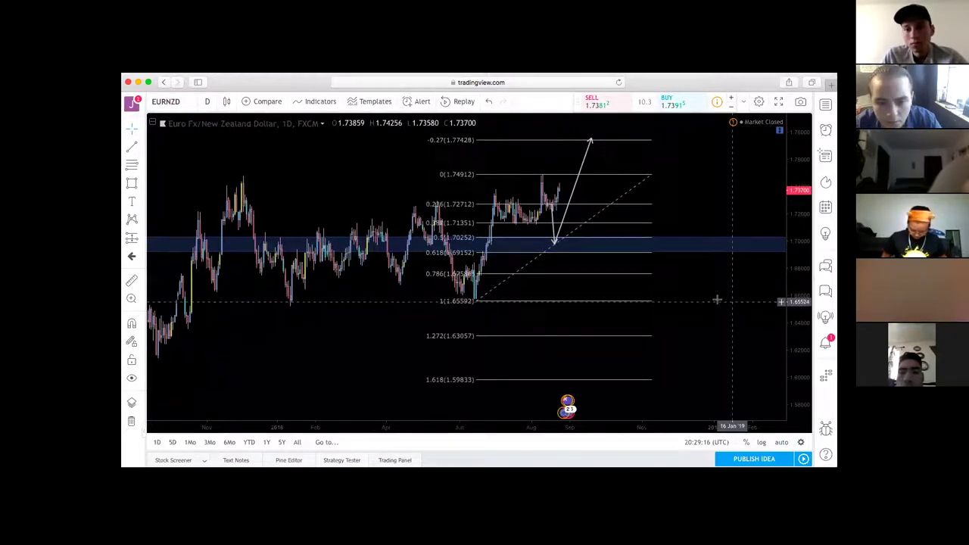
{"action": "left_click", "coordinate": [141, 425]}
{"action": "left_click", "coordinate": [158, 422]}
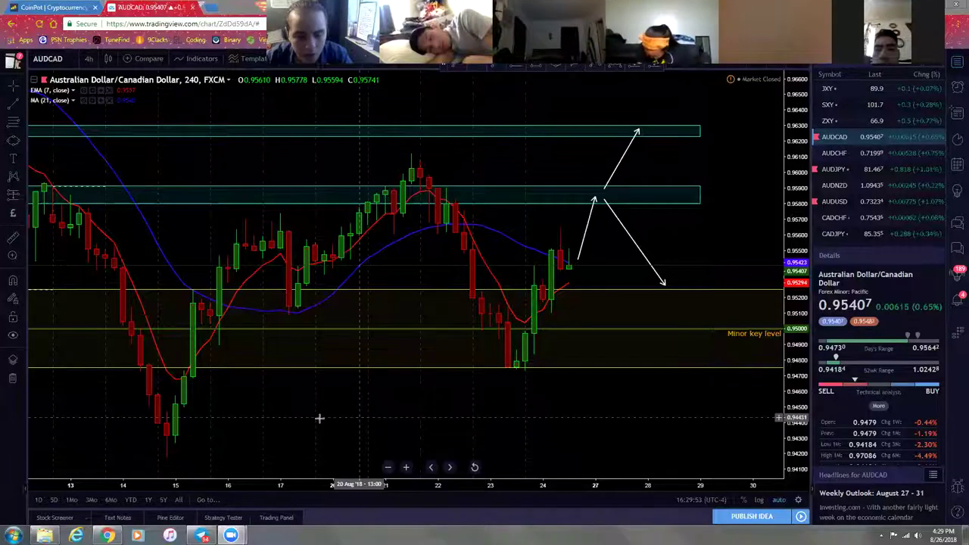
- Switch to Telegram and go to the pinned message with the chart links in the G.O.A.T. group
{"action": "left_click", "coordinate": [202, 536]}
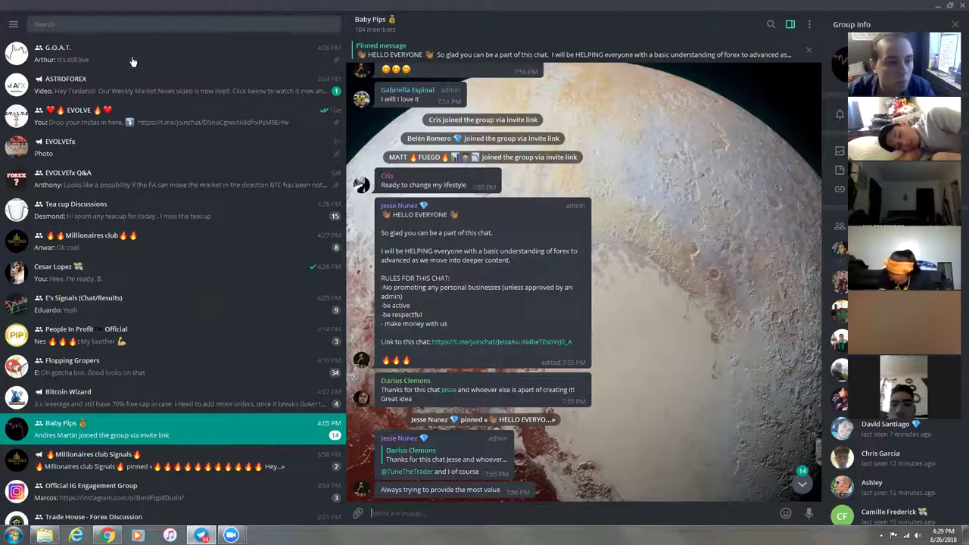
{"action": "key", "text": "ctrl+1"}
{"action": "left_click", "coordinate": [521, 56]}
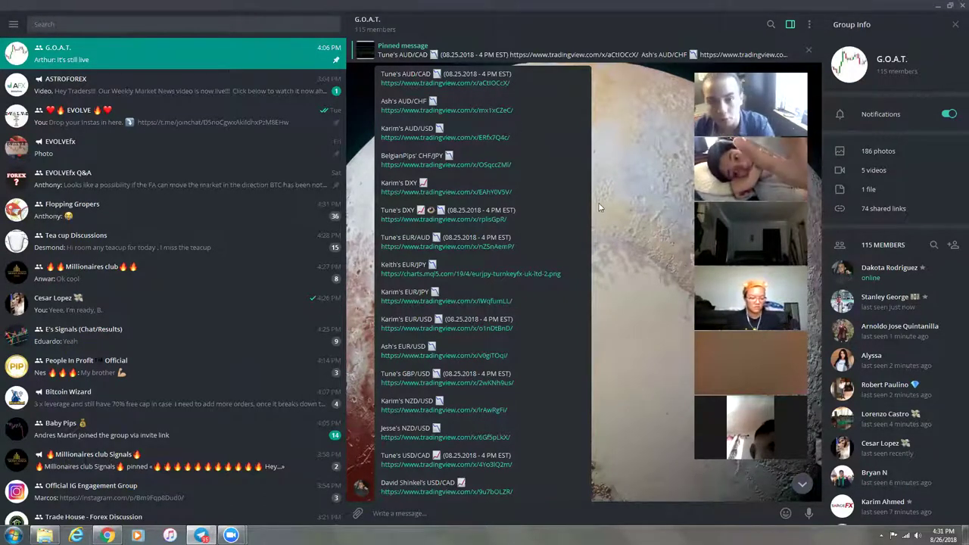
- Open the linked AUD/CAD chart snapshot dated 08.25.2018, compare it with the live AUDCAD chart and close the snapshot
{"action": "left_click", "coordinate": [475, 83]}
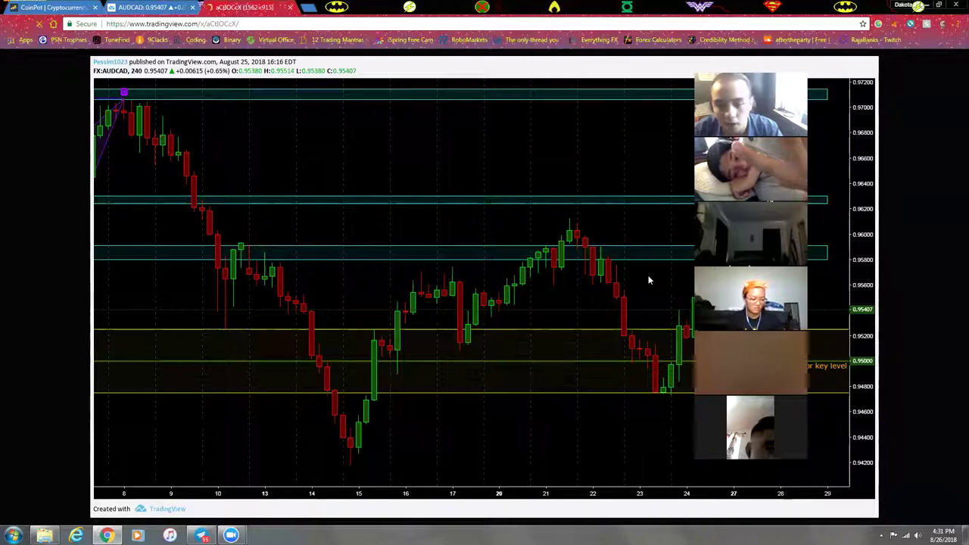
{"action": "left_click", "coordinate": [147, 7]}
{"action": "left_click", "coordinate": [257, 8]}
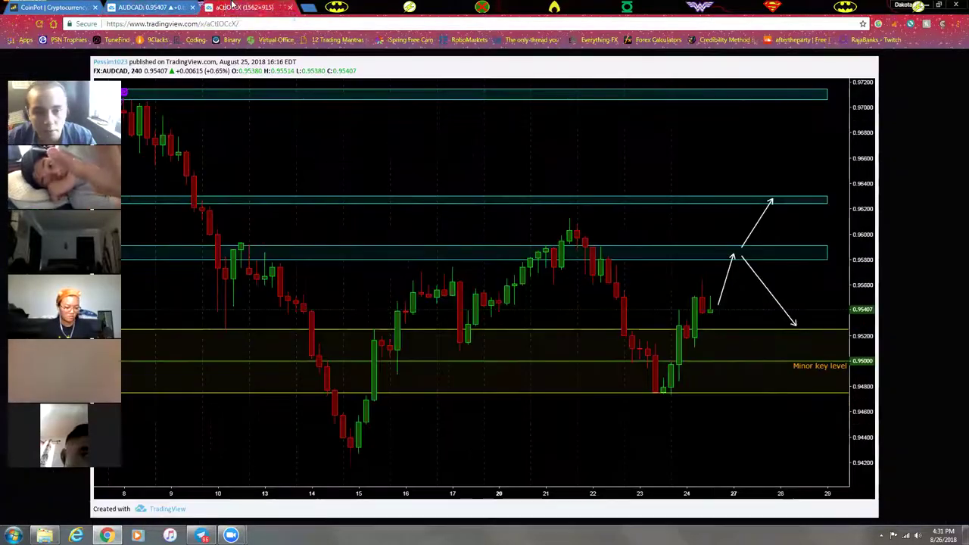
{"action": "left_click", "coordinate": [289, 7]}
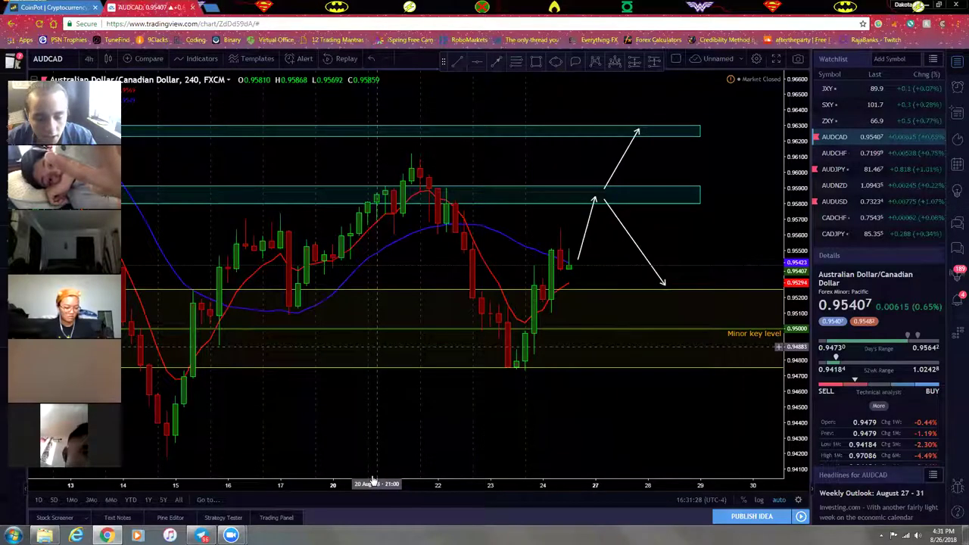
- Examine the wider AUDCAD 4-hour price history and load the AUDUSD chart from the watchlist
{"action": "mouse_move", "coordinate": [231, 535]}
{"action": "mouse_move", "coordinate": [177, 485]}
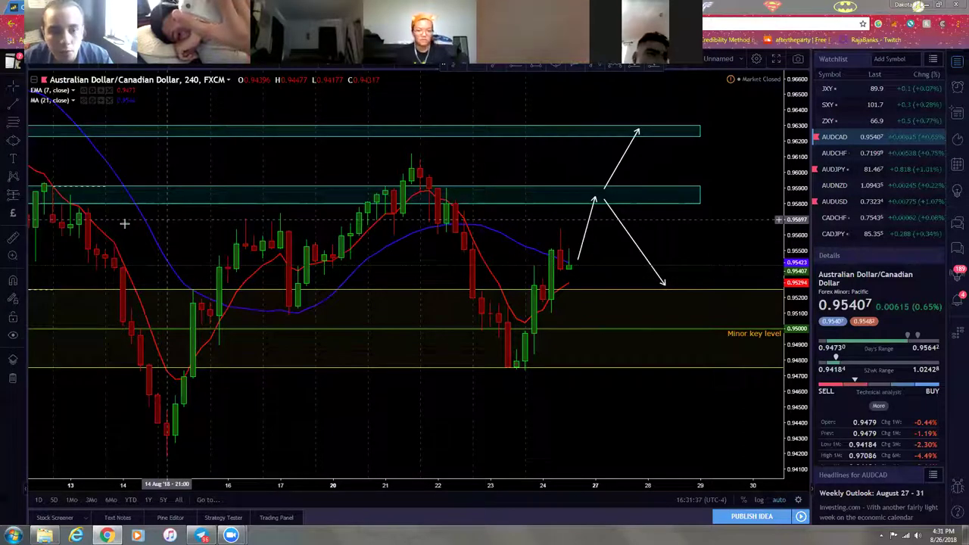
{"action": "scroll", "coordinate": [435, 387], "scroll_direction": "down", "scroll_amount": 3}
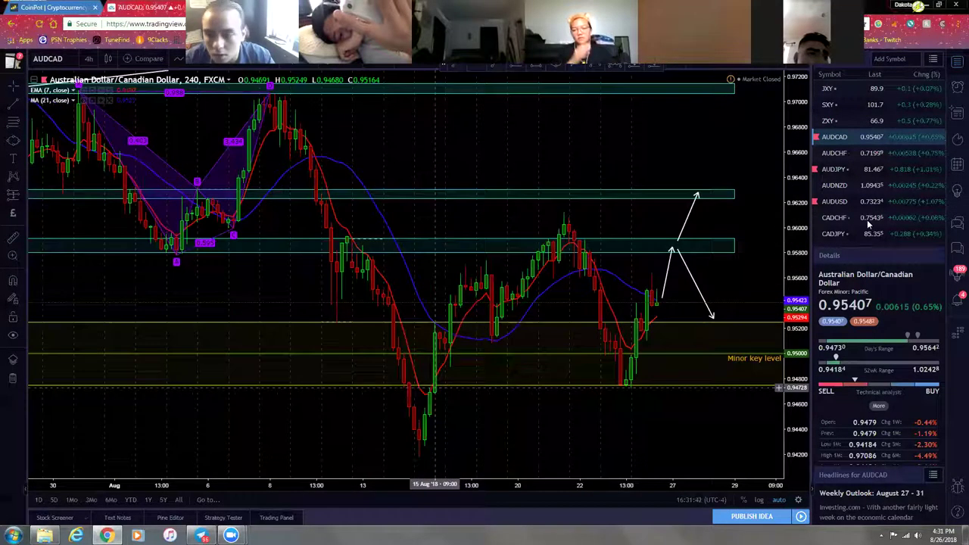
{"action": "left_click", "coordinate": [829, 203]}
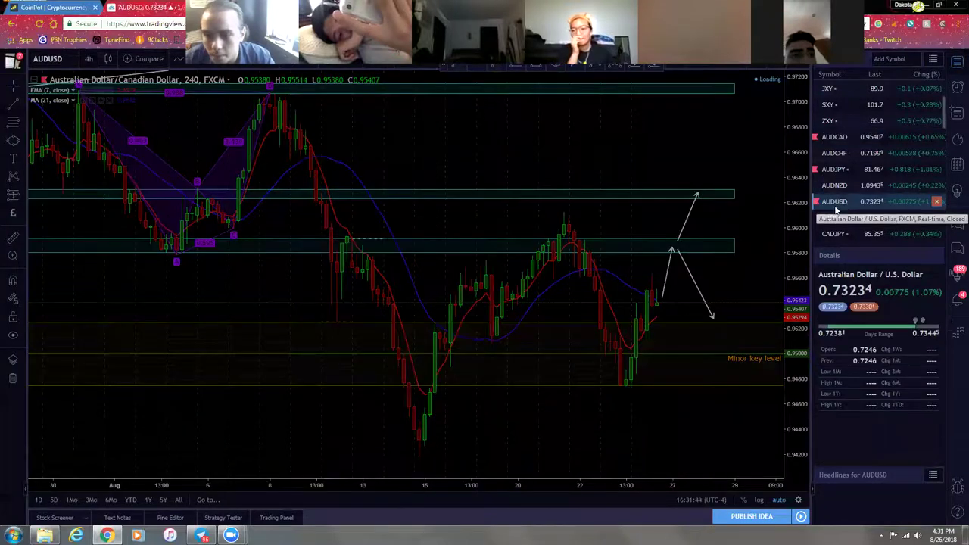
- Look over the recent AUDUSD price action and load the CHFJPY chart from the watchlist
{"action": "scroll", "coordinate": [696, 295], "scroll_direction": "up", "scroll_amount": 2}
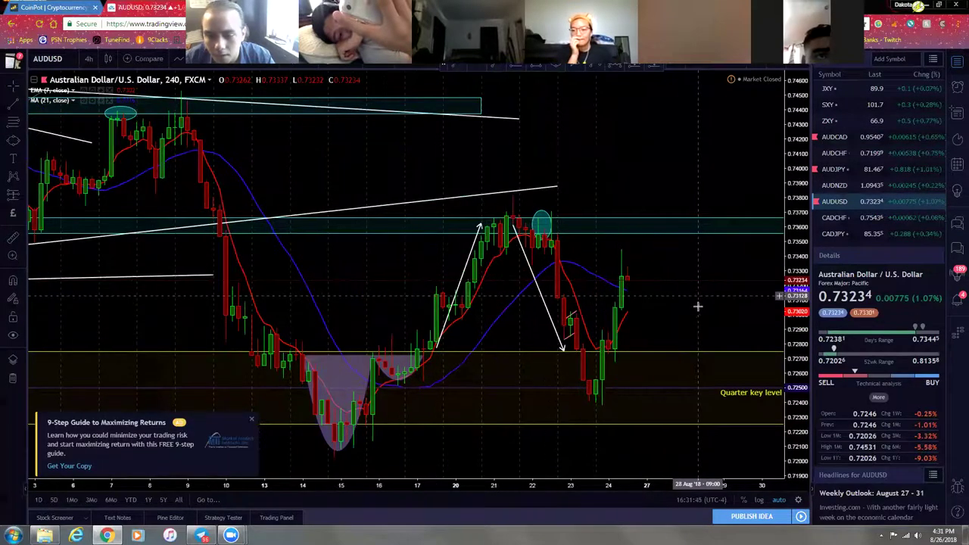
{"action": "scroll", "coordinate": [854, 213], "scroll_direction": "down", "scroll_amount": 3}
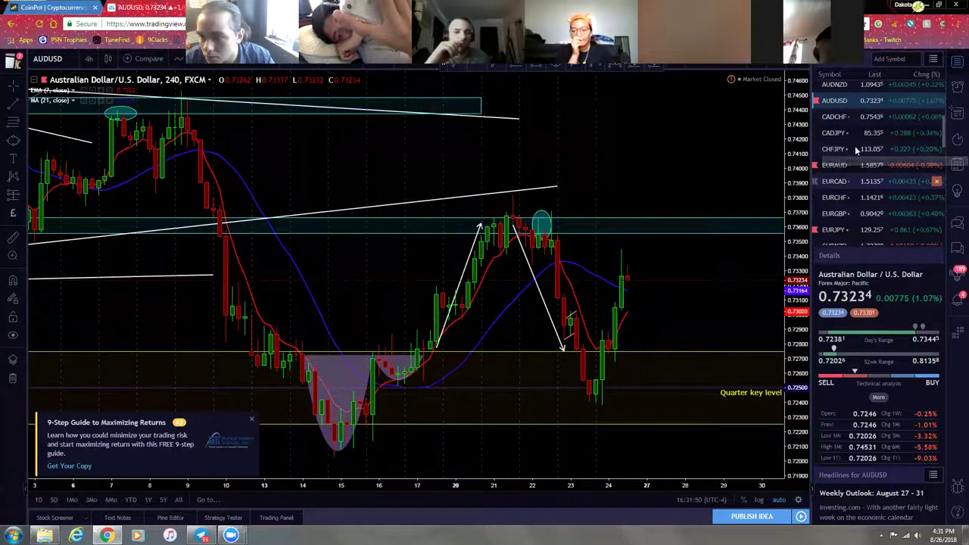
{"action": "left_click", "coordinate": [853, 145]}
{"action": "scroll", "coordinate": [602, 284], "scroll_direction": "down", "scroll_amount": 3}
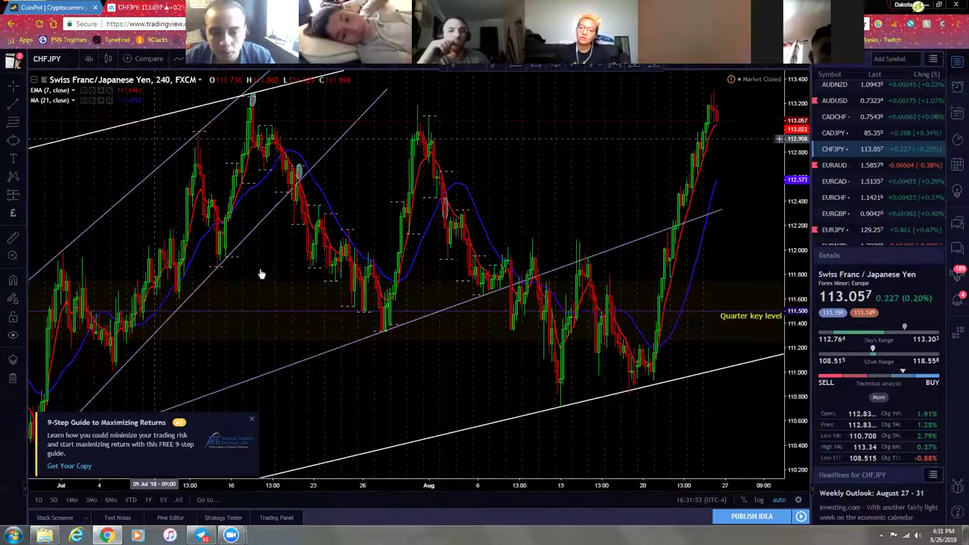
- Draw a rectangle zone across the CHFJPY highs from 11 July to 28 August, spanning about 113.05 to 113.23
{"action": "scroll", "coordinate": [298, 173], "scroll_direction": "up", "scroll_amount": 2}
{"action": "scroll", "coordinate": [233, 191], "scroll_direction": "down", "scroll_amount": 2}
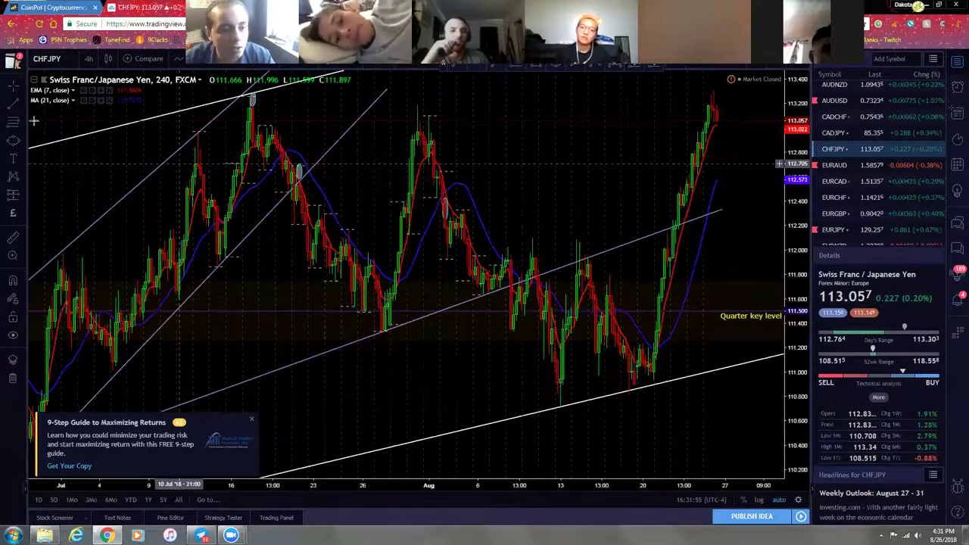
{"action": "left_click", "coordinate": [23, 142]}
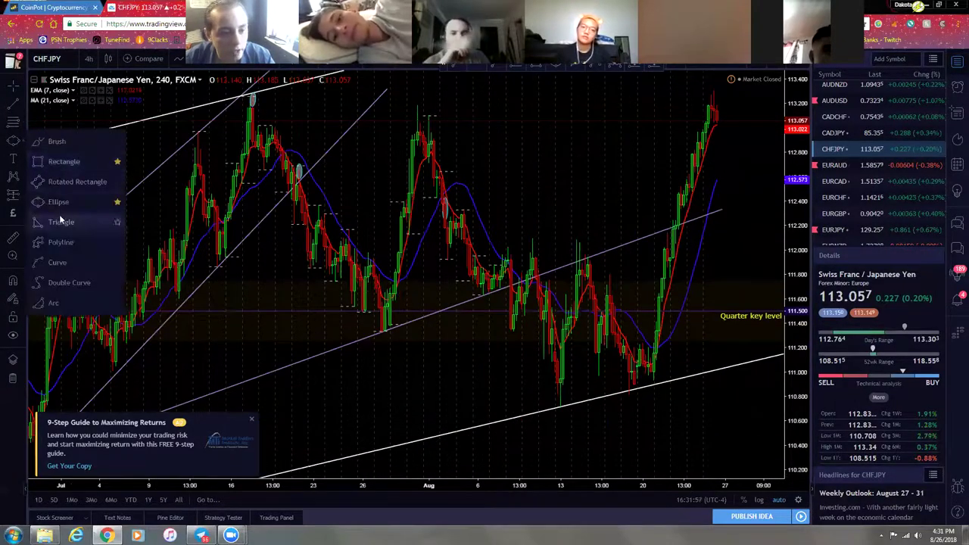
{"action": "left_click", "coordinate": [59, 162]}
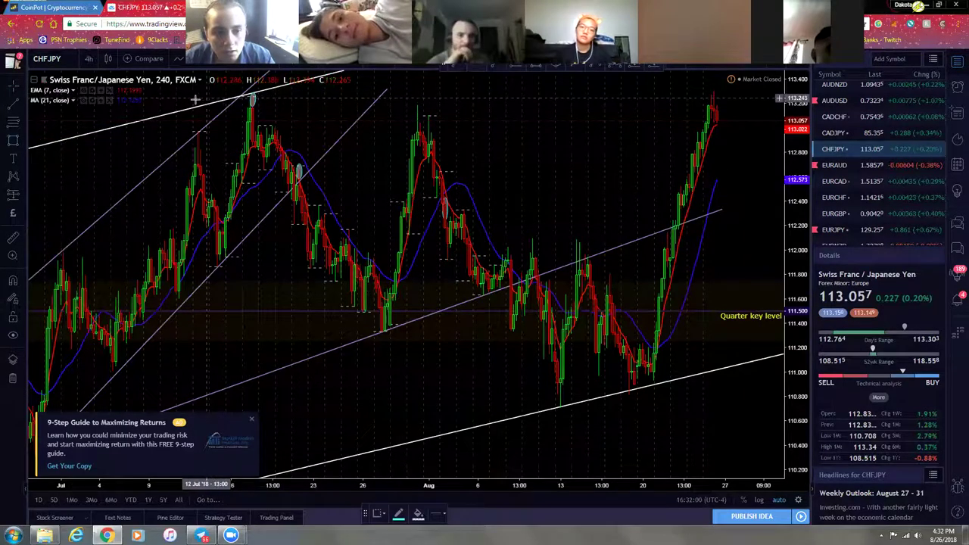
{"action": "left_click_drag", "start_coordinate": [189, 100], "coordinate": [453, 124]}
{"action": "left_click", "coordinate": [749, 118]}
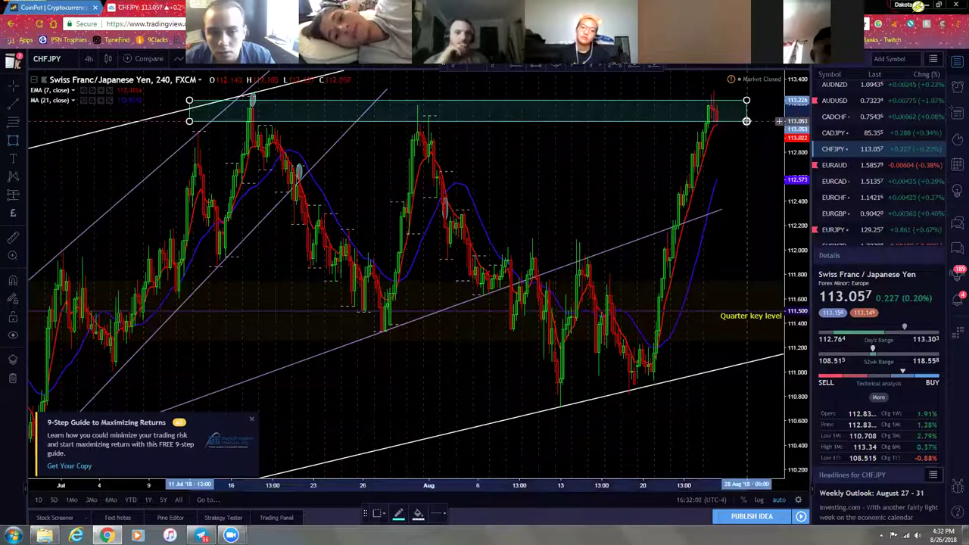
{"action": "left_click", "coordinate": [577, 138]}
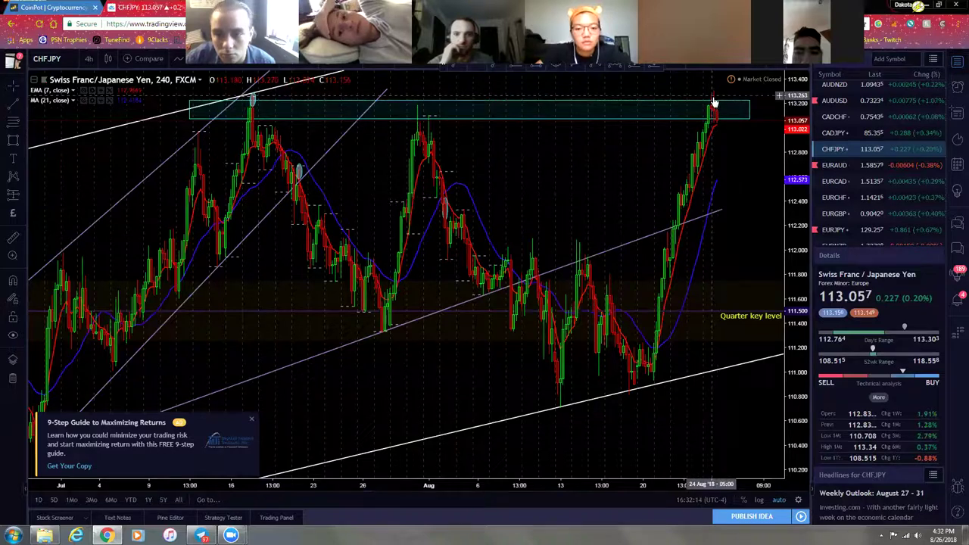
- Delete the ellipse on the mid-July peak and raise the upper rectangle zone to about 113.14–113.29
{"action": "left_click_drag", "start_coordinate": [607, 104], "coordinate": [605, 96]}
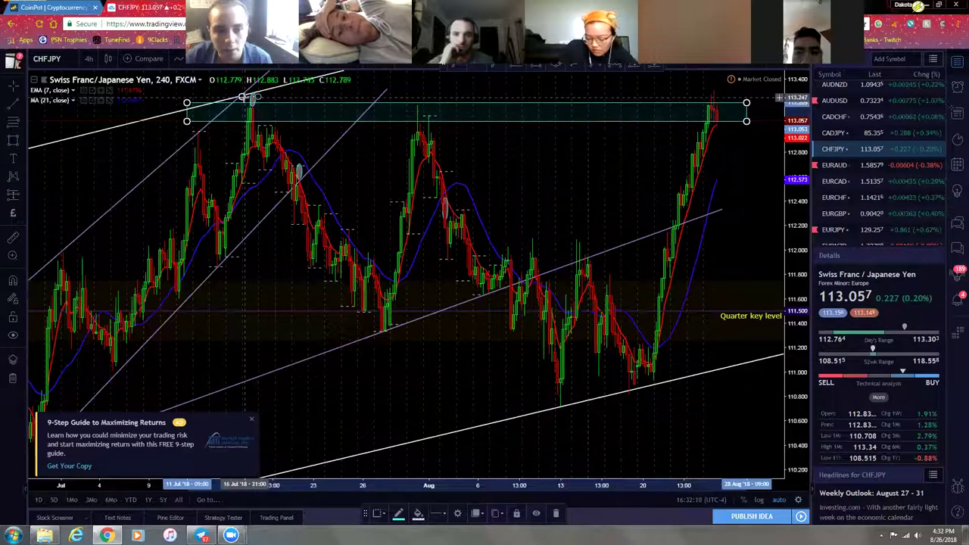
{"action": "left_click", "coordinate": [243, 97]}
{"action": "left_click", "coordinate": [256, 106]}
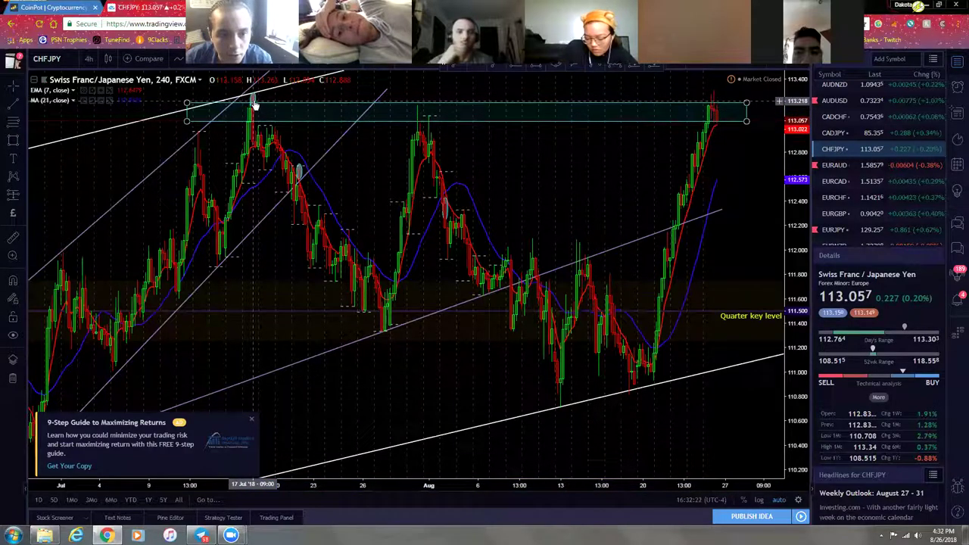
{"action": "left_click_drag", "start_coordinate": [389, 108], "coordinate": [388, 92]}
{"action": "left_click", "coordinate": [469, 127]}
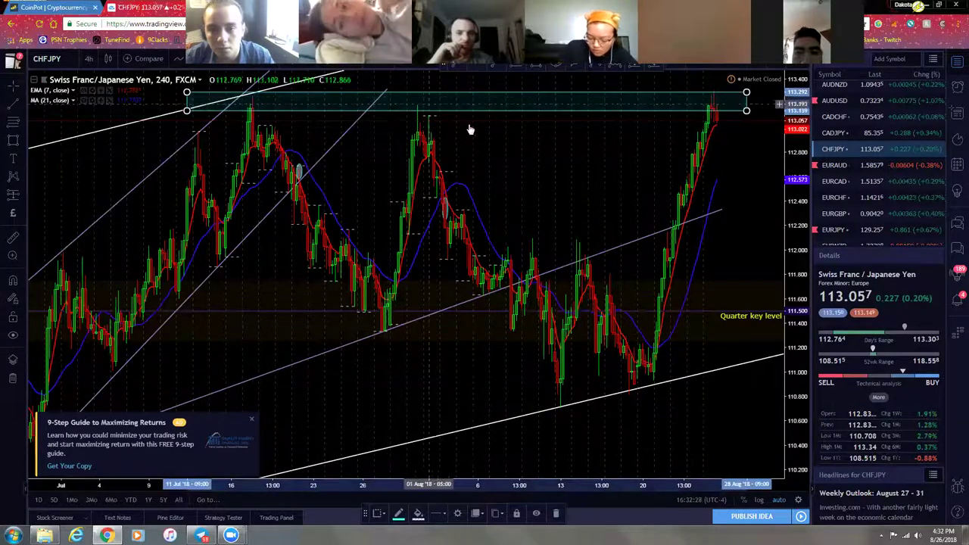
- Delete the short dashed marker at the early-August high and close the advertisement over the chart
{"action": "scroll", "coordinate": [584, 153], "scroll_direction": "down", "scroll_amount": 3}
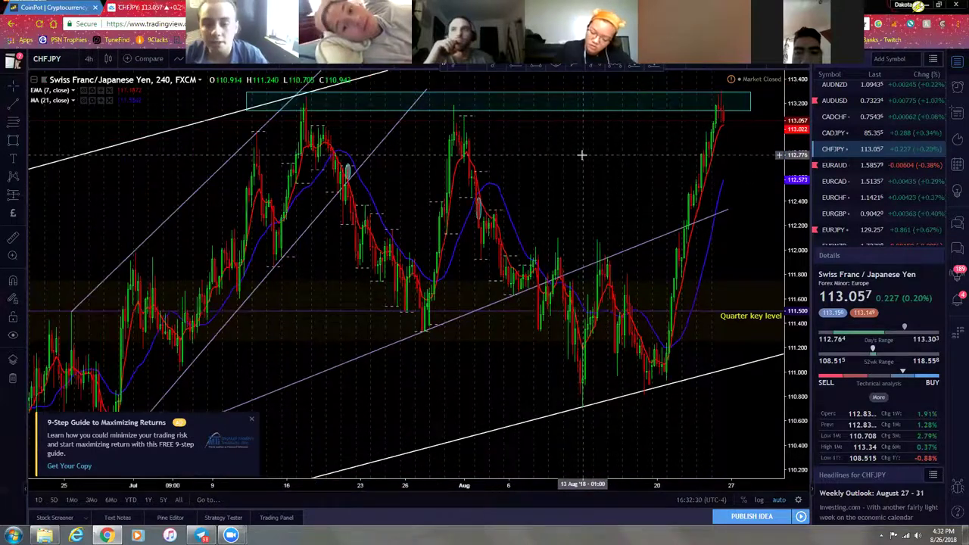
{"action": "scroll", "coordinate": [396, 468], "scroll_direction": "up", "scroll_amount": 2}
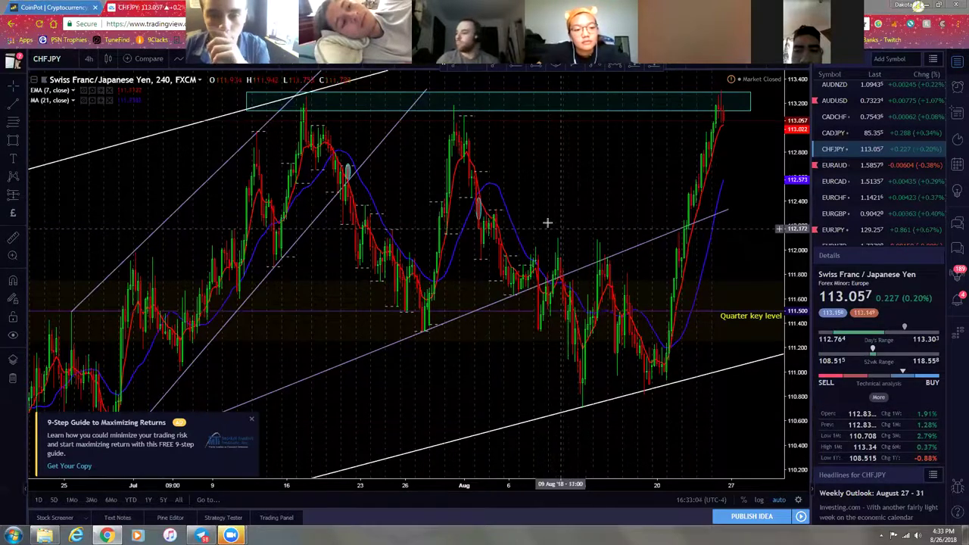
{"action": "left_click", "coordinate": [458, 115]}
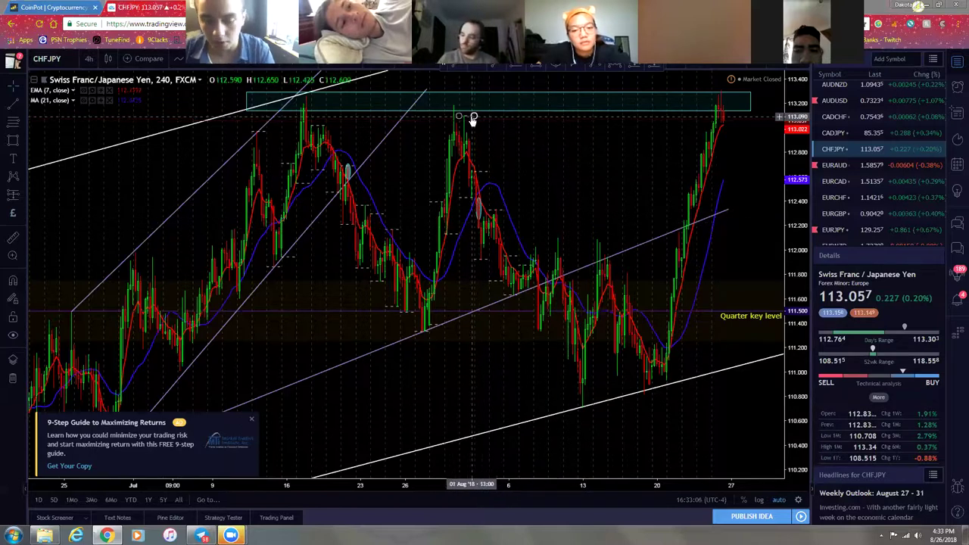
{"action": "left_click", "coordinate": [473, 117]}
{"action": "left_click_drag", "start_coordinate": [465, 113], "coordinate": [493, 203]}
{"action": "key", "text": "Delete"}
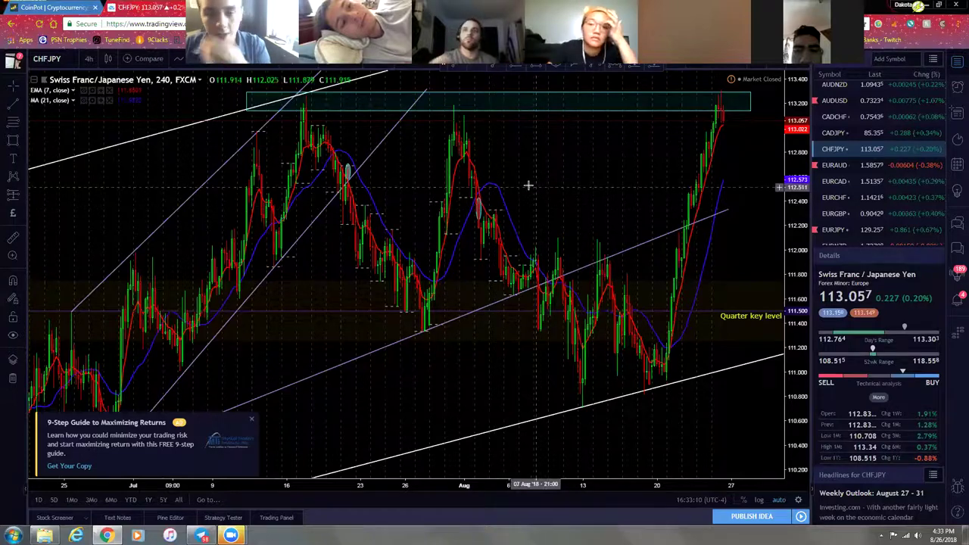
{"action": "left_click", "coordinate": [251, 421]}
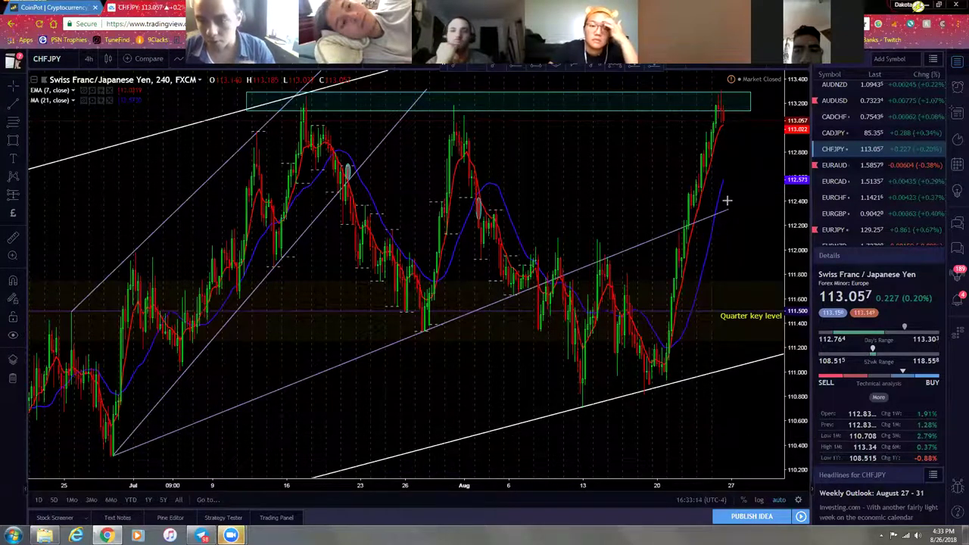
- Add a matching rectangle zone across the lows from 2 July to late August, spanning about 110.92 to 111.08
{"action": "left_click_drag", "start_coordinate": [548, 157], "coordinate": [530, 156]}
{"action": "left_click", "coordinate": [524, 113]}
{"action": "left_click_drag", "start_coordinate": [524, 116], "coordinate": [422, 381]}
{"action": "left_click_drag", "start_coordinate": [640, 380], "coordinate": [736, 381]}
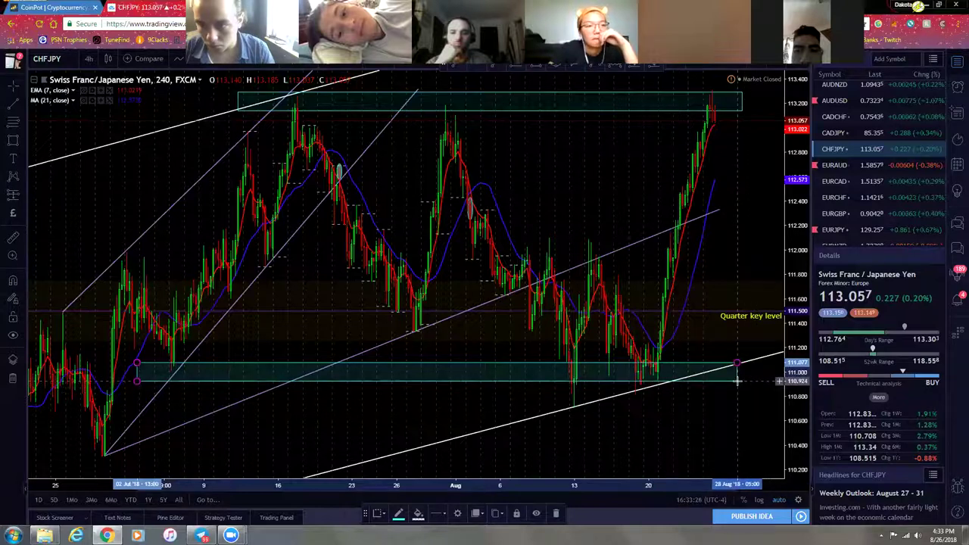
{"action": "left_click", "coordinate": [715, 412]}
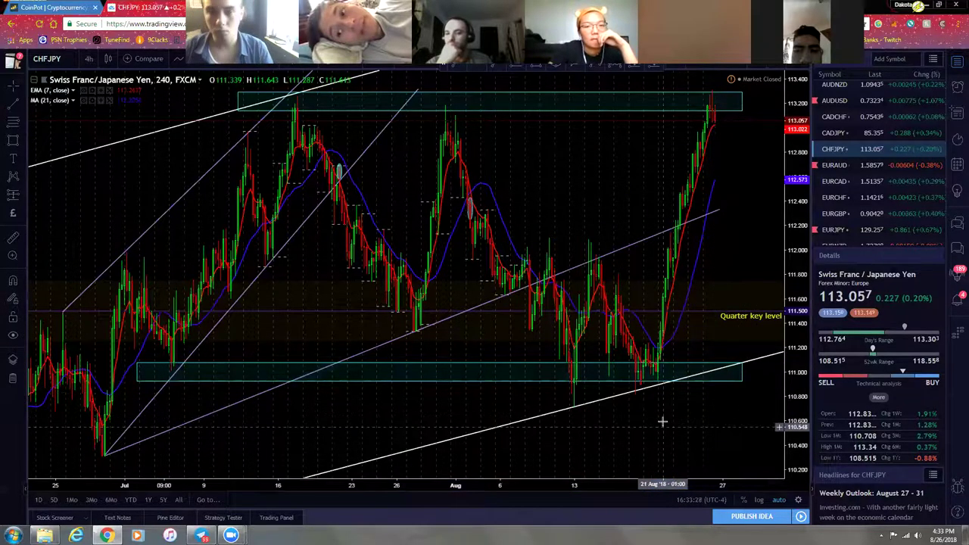
- Delete the short dashed markers and the ellipse along the early-August decline, keeping the rising trend line
{"action": "left_click_drag", "start_coordinate": [681, 435], "coordinate": [597, 432]}
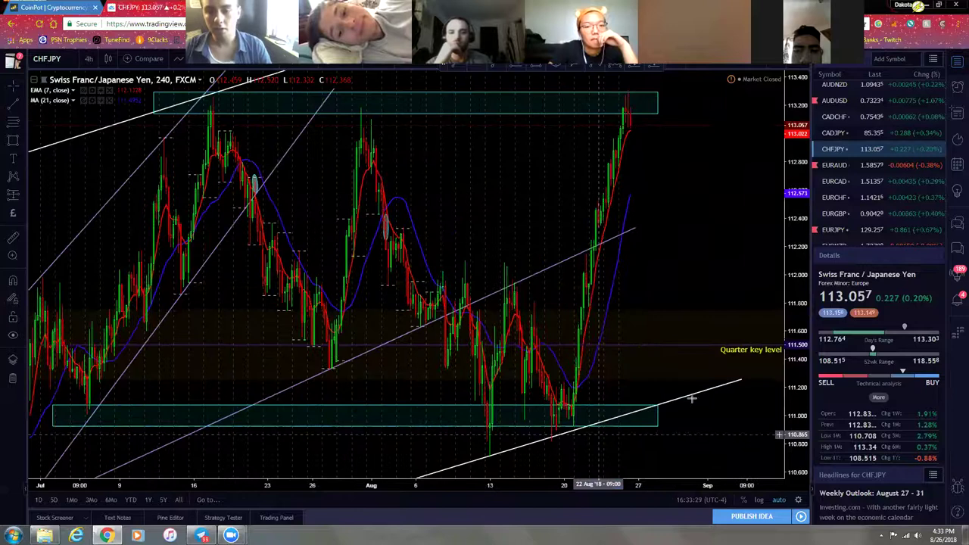
{"action": "scroll", "coordinate": [432, 218], "scroll_direction": "down", "scroll_amount": 2}
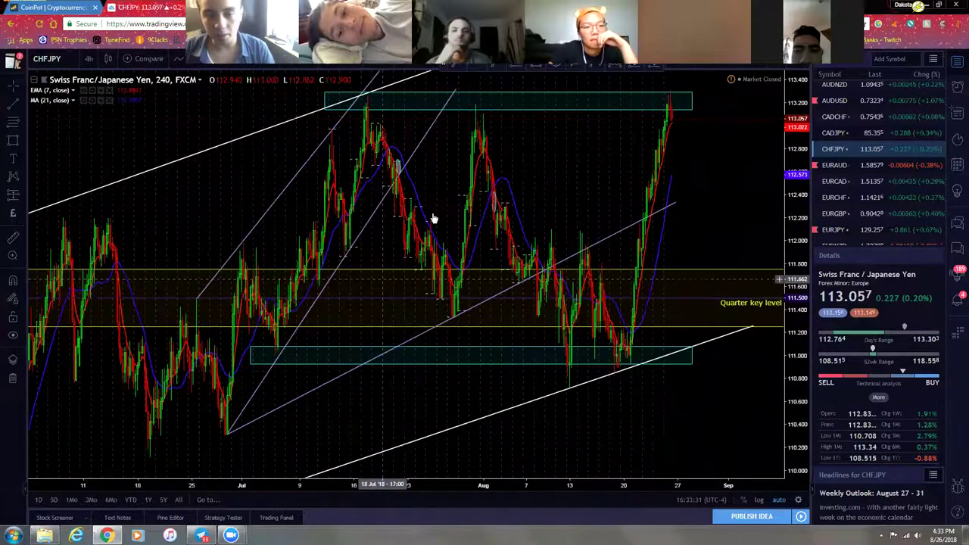
{"action": "scroll", "coordinate": [690, 391], "scroll_direction": "up", "scroll_amount": 2}
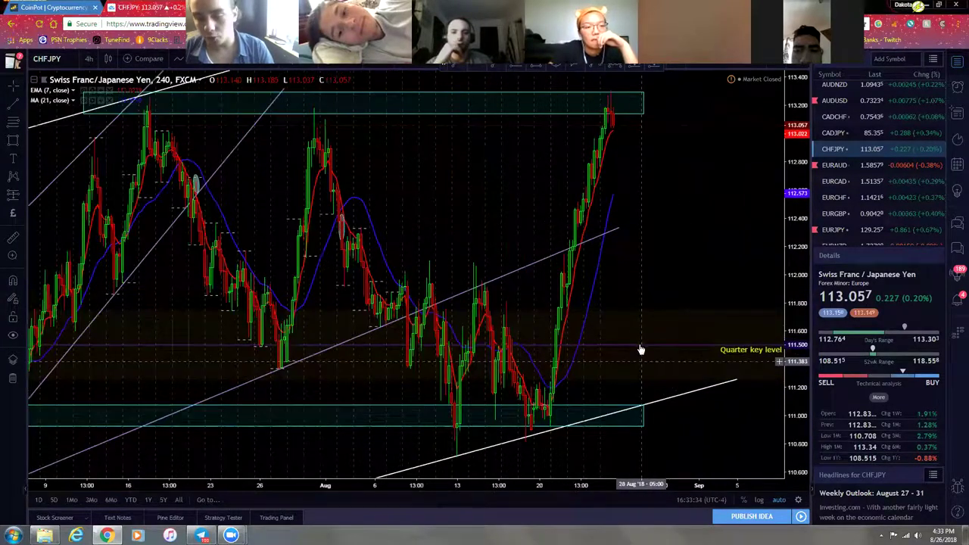
{"action": "scroll", "coordinate": [655, 333], "scroll_direction": "down", "scroll_amount": 1}
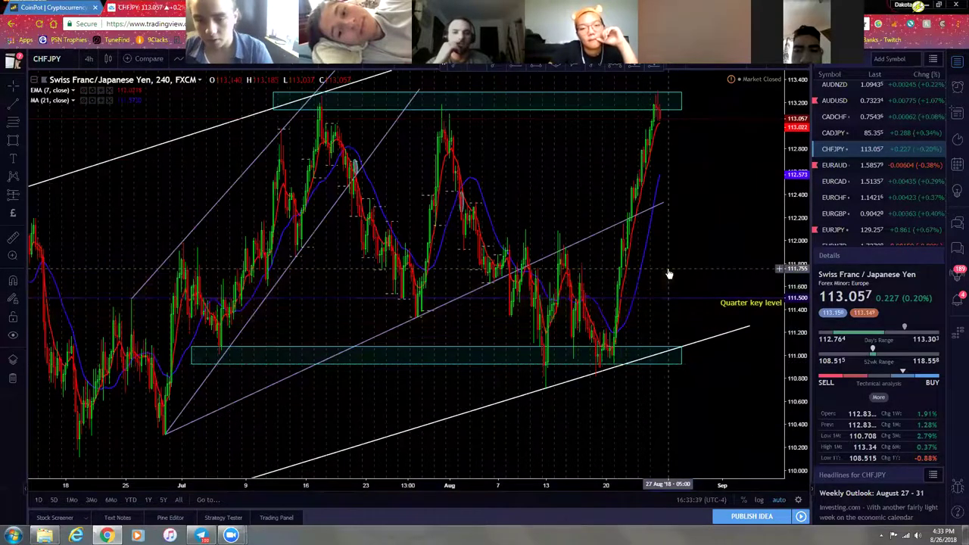
{"action": "scroll", "coordinate": [644, 280], "scroll_direction": "up", "scroll_amount": 1}
{"action": "left_click", "coordinate": [333, 328]}
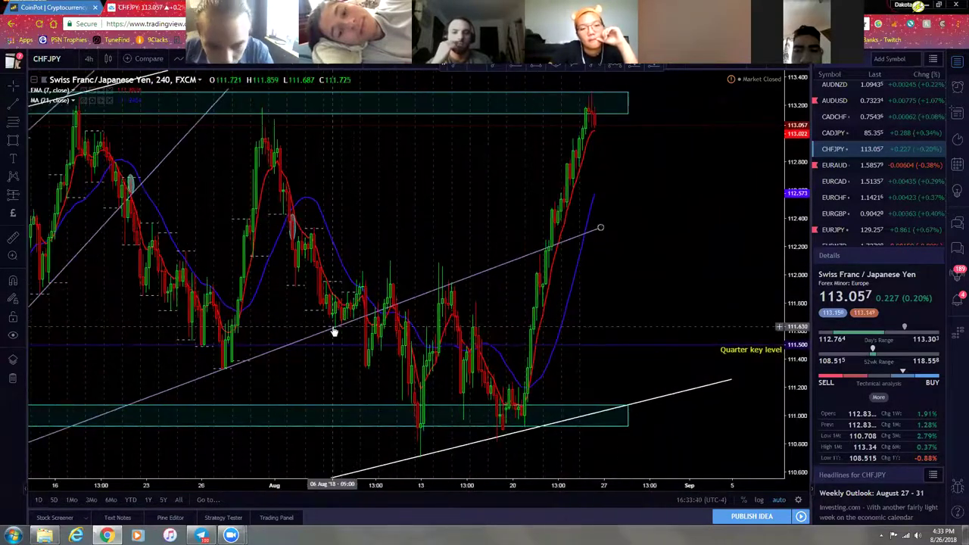
{"action": "mouse_move", "coordinate": [331, 330]}
{"action": "left_mouse_down"}
{"action": "mouse_move", "coordinate": [335, 283]}
{"action": "mouse_move", "coordinate": [346, 295]}
{"action": "left_mouse_up"}
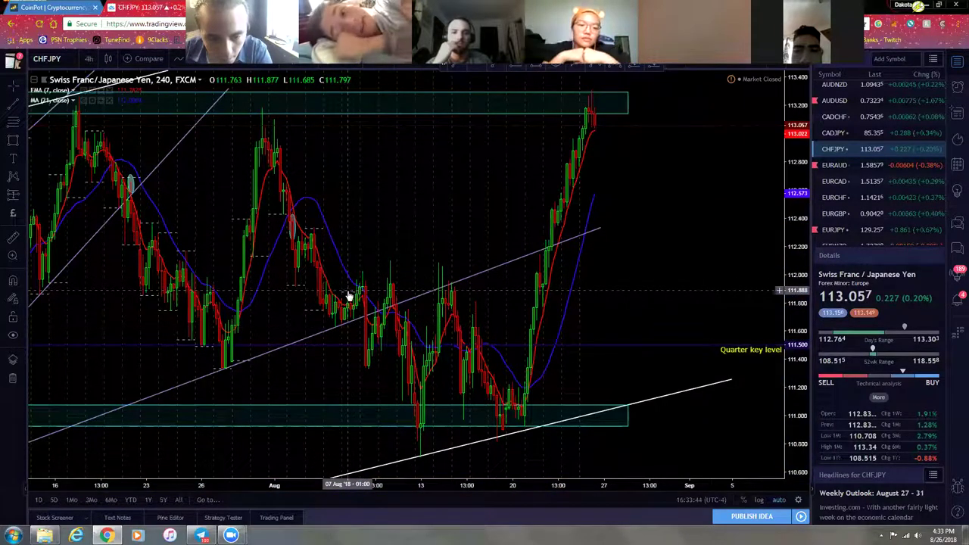
{"action": "left_click", "coordinate": [316, 307]}
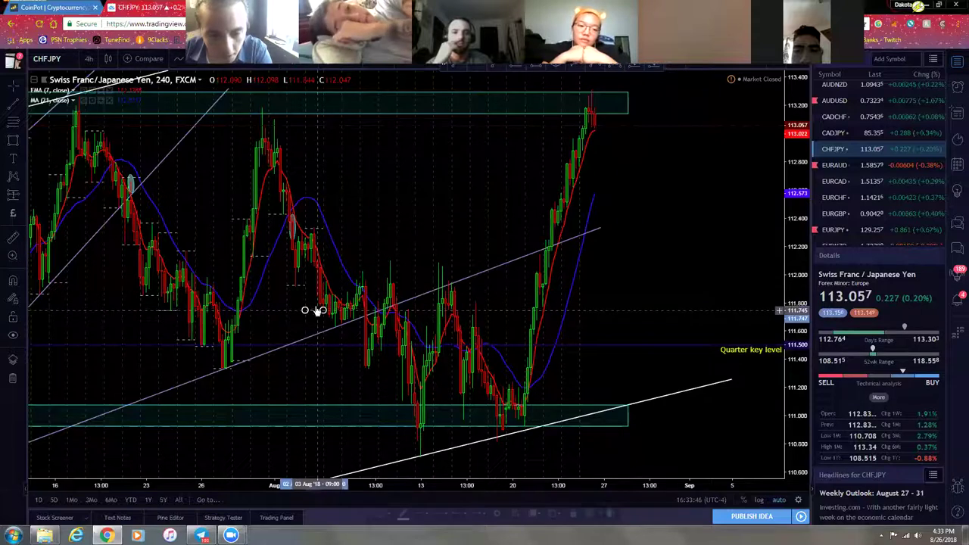
{"action": "mouse_move", "coordinate": [297, 286]}
{"action": "left_mouse_down"}
{"action": "mouse_move", "coordinate": [310, 225]}
{"action": "mouse_move", "coordinate": [293, 239]}
{"action": "mouse_move", "coordinate": [292, 218]}
{"action": "left_mouse_up"}
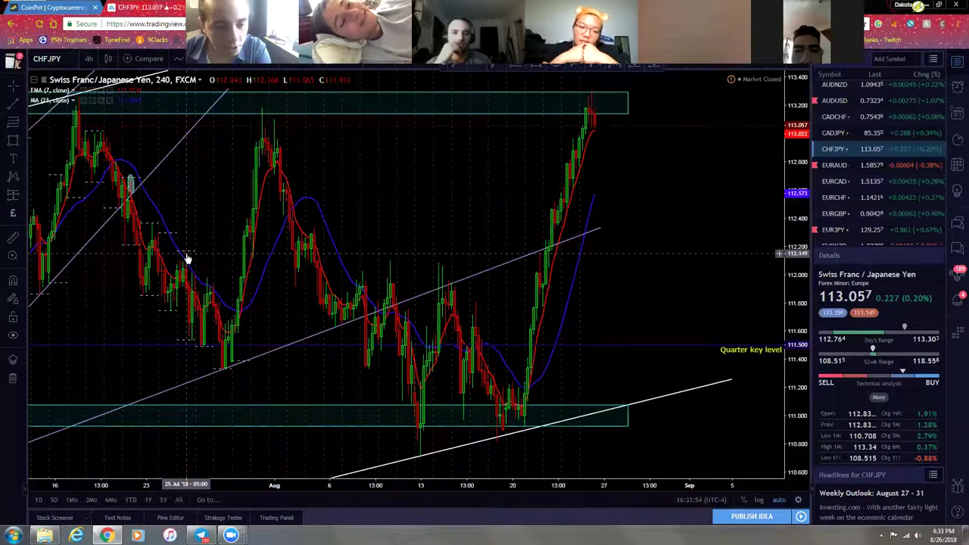
- Delete the short dashed marker at the late-July low on the rising trend line
{"action": "left_click", "coordinate": [228, 372]}
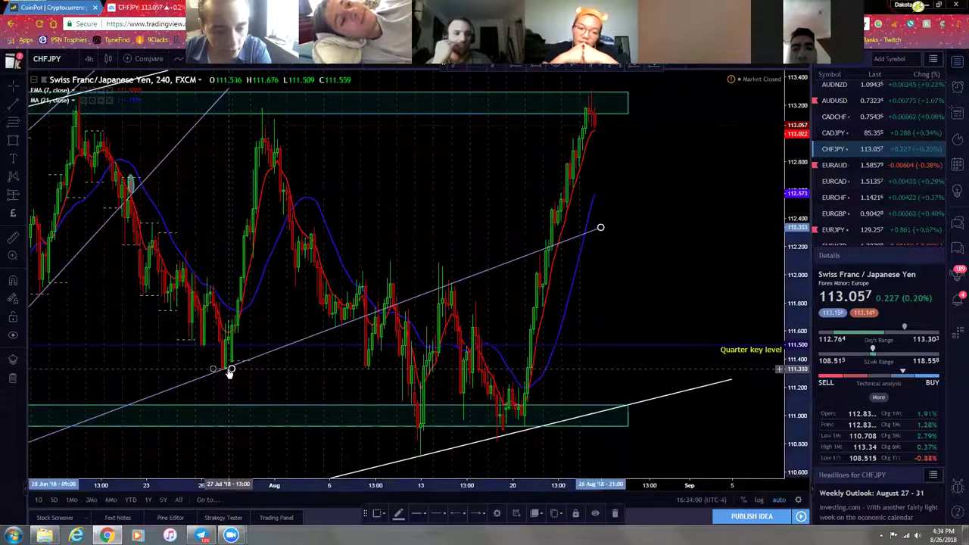
{"action": "left_click_drag", "start_coordinate": [227, 368], "coordinate": [237, 364]}
{"action": "key", "text": "Delete"}
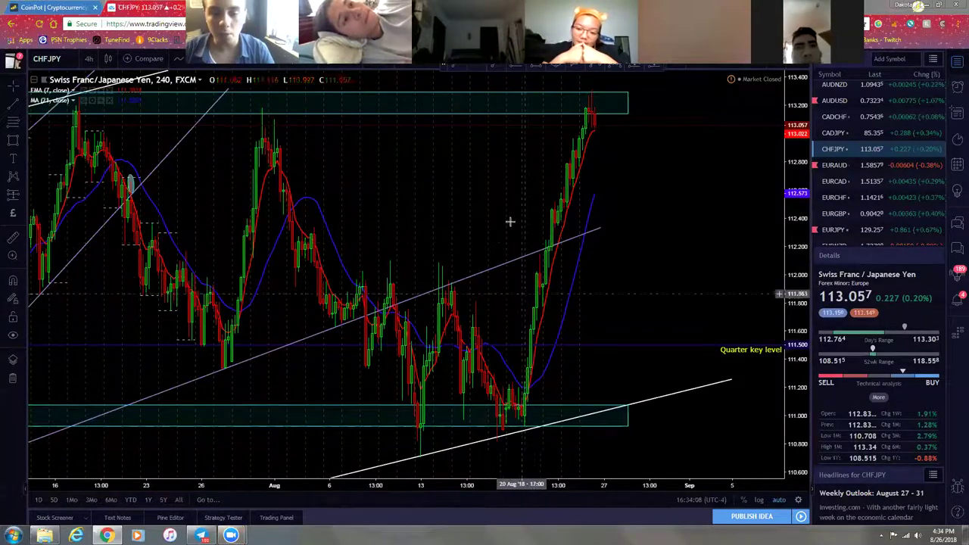
- Examine the wider CHFJPY price history since June inside the white rising channel
{"action": "scroll", "coordinate": [538, 192], "scroll_direction": "up", "scroll_amount": 2}
{"action": "scroll", "coordinate": [530, 189], "scroll_direction": "up", "scroll_amount": 1}
{"action": "scroll", "coordinate": [454, 212], "scroll_direction": "down", "scroll_amount": 3}
{"action": "scroll", "coordinate": [451, 237], "scroll_direction": "down", "scroll_amount": 1}
{"action": "scroll", "coordinate": [405, 319], "scroll_direction": "down", "scroll_amount": 1}
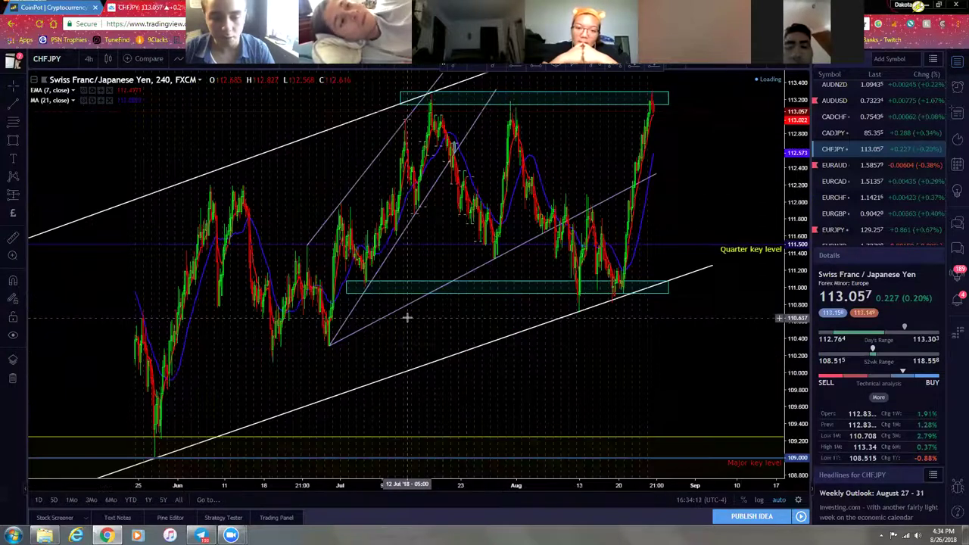
{"action": "scroll", "coordinate": [411, 318], "scroll_direction": "down", "scroll_amount": 1}
{"action": "scroll", "coordinate": [363, 129], "scroll_direction": "up", "scroll_amount": 1}
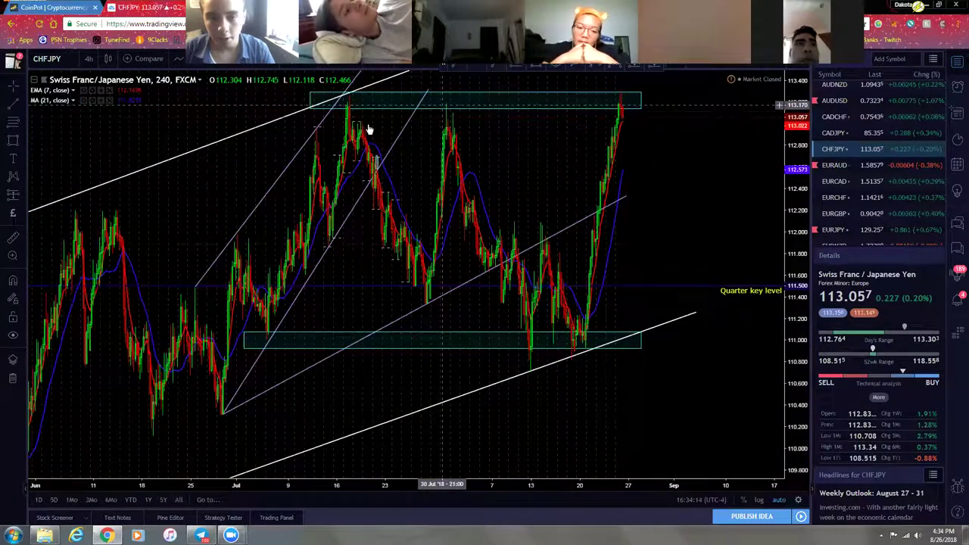
{"action": "scroll", "coordinate": [499, 125], "scroll_direction": "up", "scroll_amount": 1}
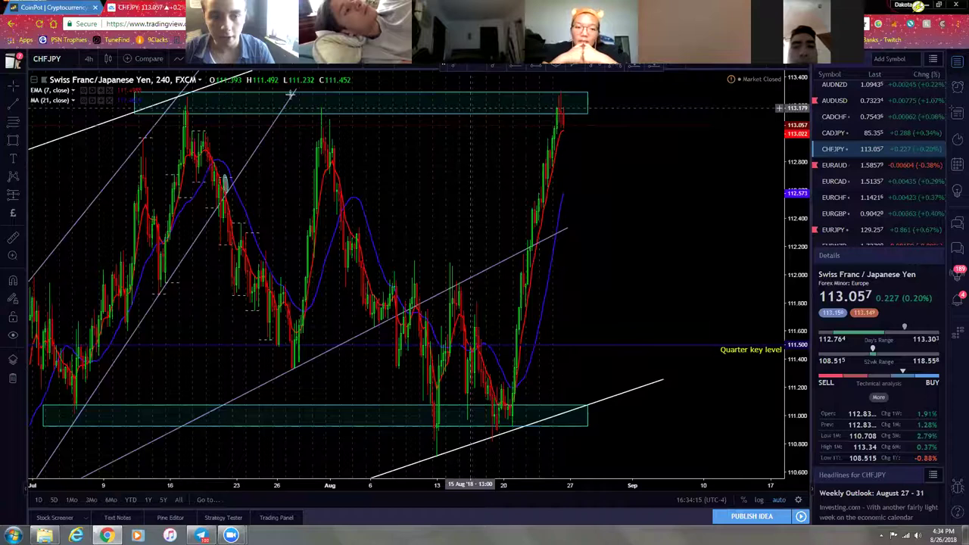
- Draw a projected sell arrow from the upper zone at about 113.19 down to just above the 111.500 quarter key level
{"action": "left_click", "coordinate": [23, 103]}
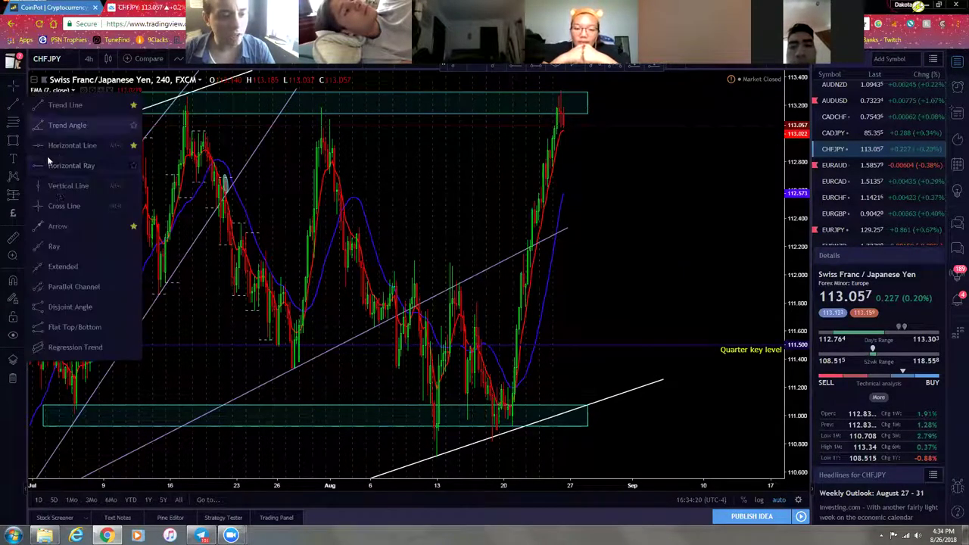
{"action": "left_click", "coordinate": [70, 225]}
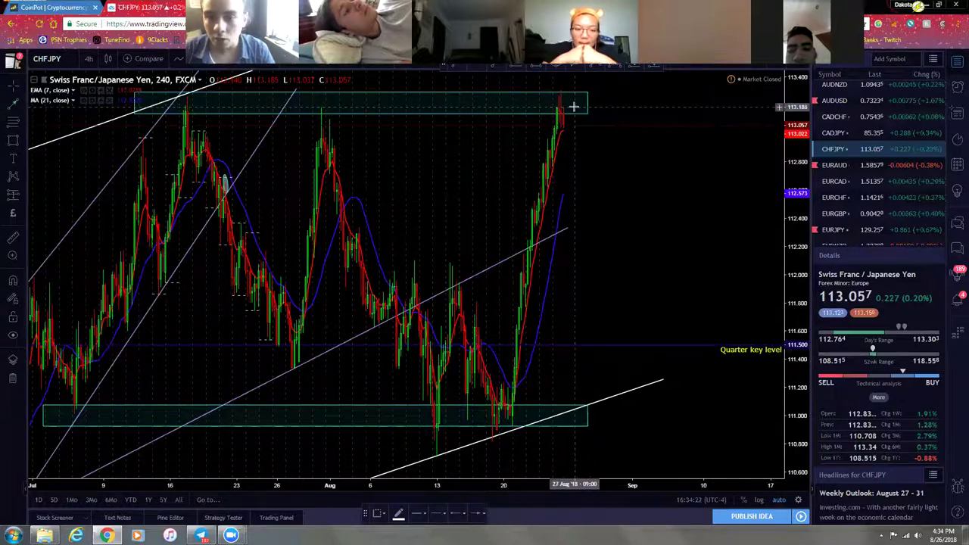
{"action": "mouse_move", "coordinate": [598, 182]}
{"action": "left_mouse_down"}
{"action": "mouse_move", "coordinate": [638, 285]}
{"action": "mouse_move", "coordinate": [623, 309]}
{"action": "mouse_move", "coordinate": [650, 331]}
{"action": "left_mouse_up"}
{"action": "left_click", "coordinate": [650, 331]}
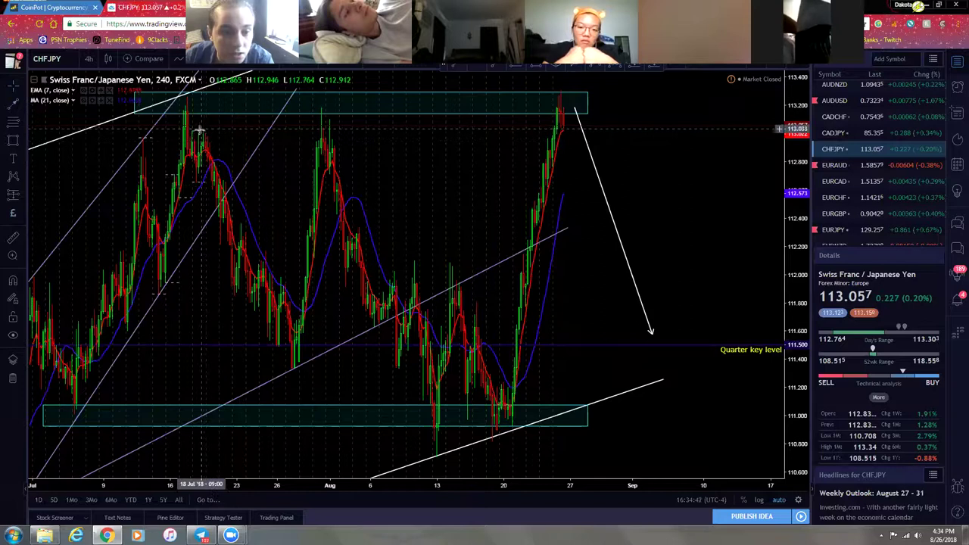
- Clear the remaining short dashed markers and the ellipse from the July price swings
{"action": "mouse_move", "coordinate": [197, 134]}
{"action": "left_mouse_down"}
{"action": "mouse_move", "coordinate": [190, 199]}
{"action": "mouse_move", "coordinate": [172, 178]}
{"action": "mouse_move", "coordinate": [176, 286]}
{"action": "mouse_move", "coordinate": [145, 136]}
{"action": "mouse_move", "coordinate": [160, 300]}
{"action": "left_mouse_up"}
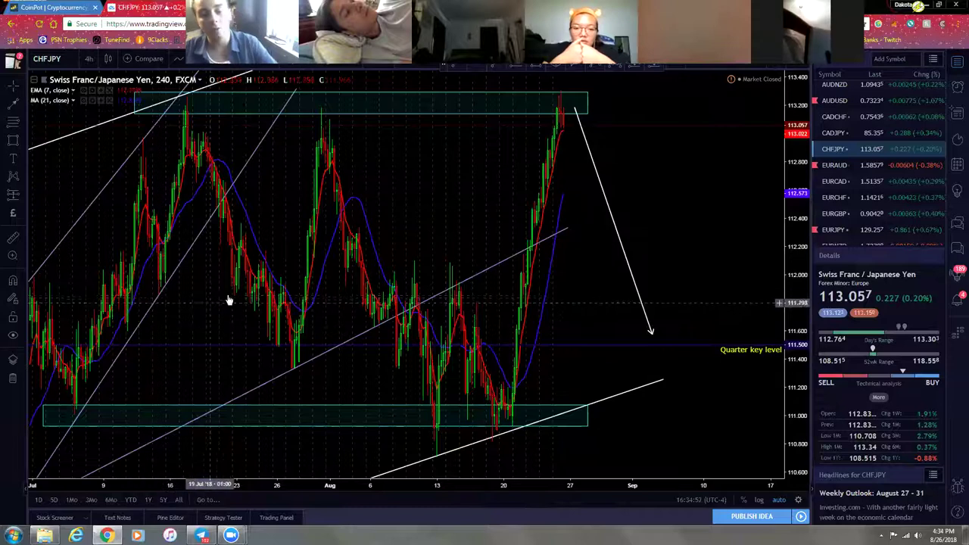
- Delete the light rising trend line running from the late-June low through the late-July low
{"action": "scroll", "coordinate": [472, 217], "scroll_direction": "down", "scroll_amount": 5}
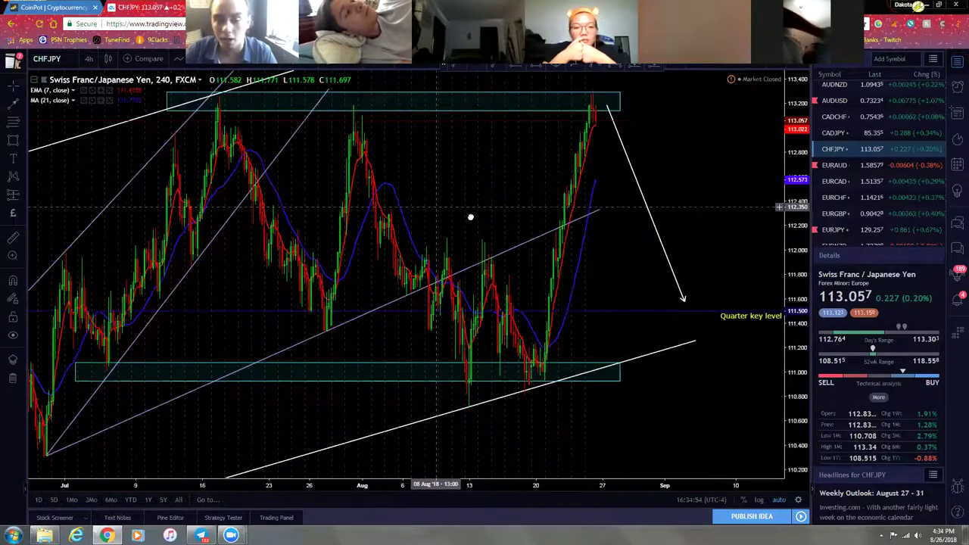
{"action": "scroll", "coordinate": [544, 204], "scroll_direction": "up", "scroll_amount": 2}
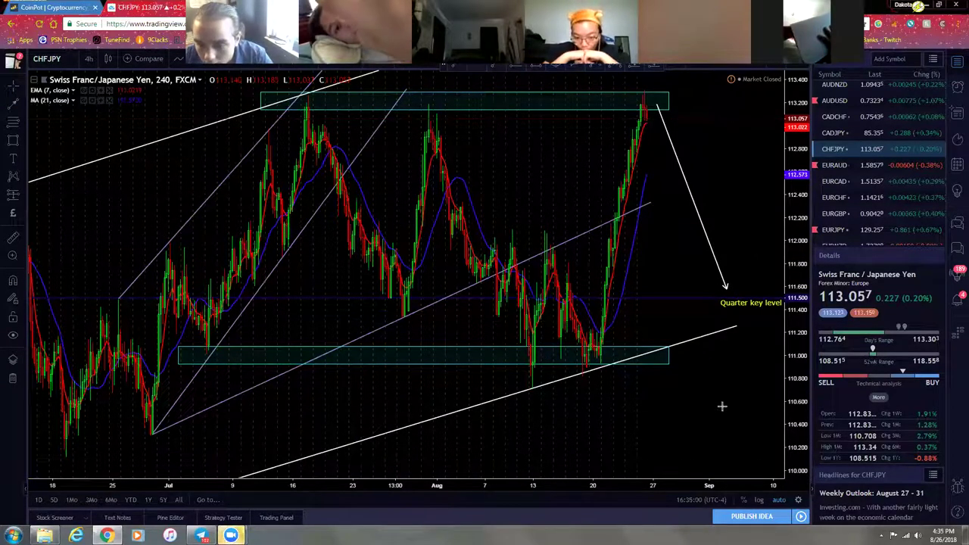
{"action": "left_click_drag", "start_coordinate": [614, 184], "coordinate": [528, 198]}
{"action": "scroll", "coordinate": [528, 198], "scroll_direction": "down", "scroll_amount": 2}
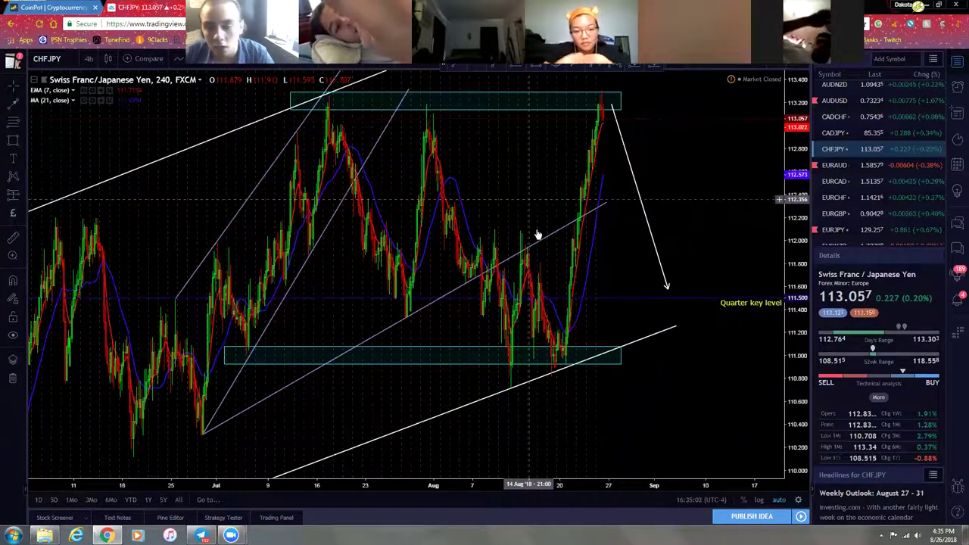
{"action": "scroll", "coordinate": [537, 235], "scroll_direction": "up", "scroll_amount": 1}
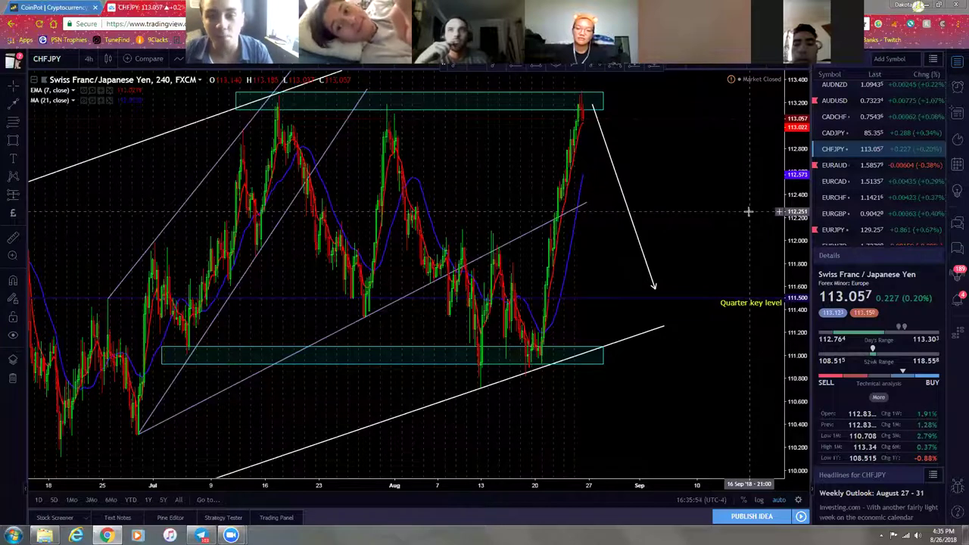
{"action": "left_click_drag", "start_coordinate": [720, 201], "coordinate": [677, 199]}
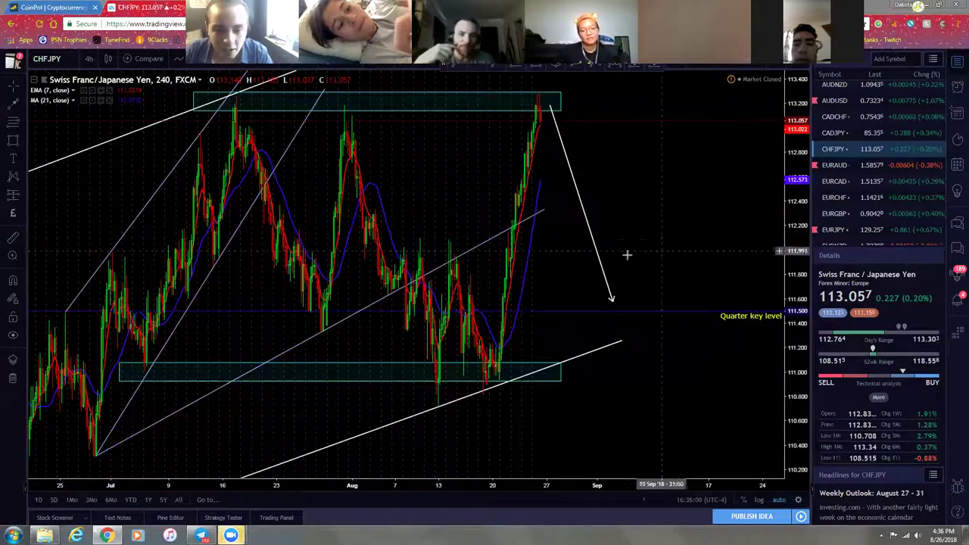
{"action": "left_click", "coordinate": [377, 304]}
{"action": "key", "text": "Delete"}
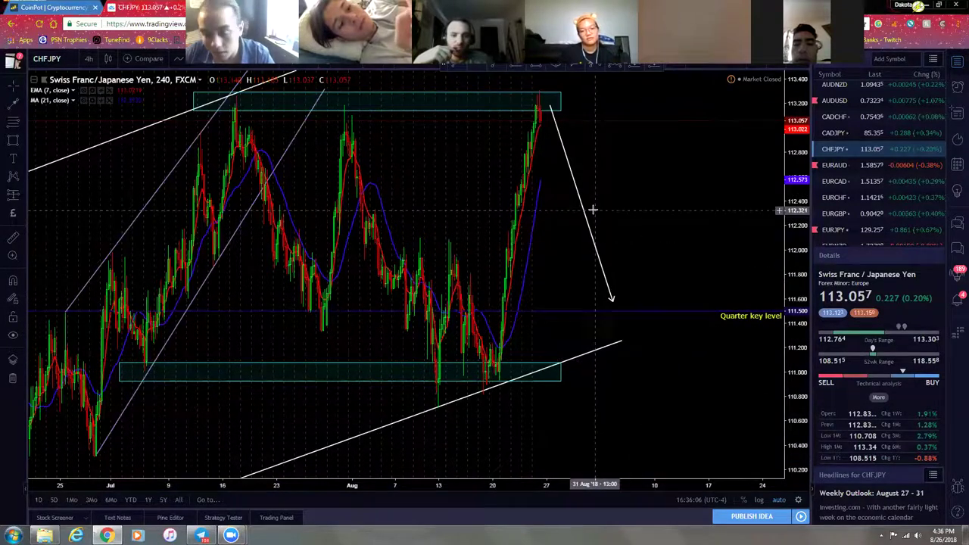
- Examine the latest CHFJPY candles at the upper resistance zone and the August rally leading into it
{"action": "scroll", "coordinate": [611, 170], "scroll_direction": "down", "scroll_amount": 1}
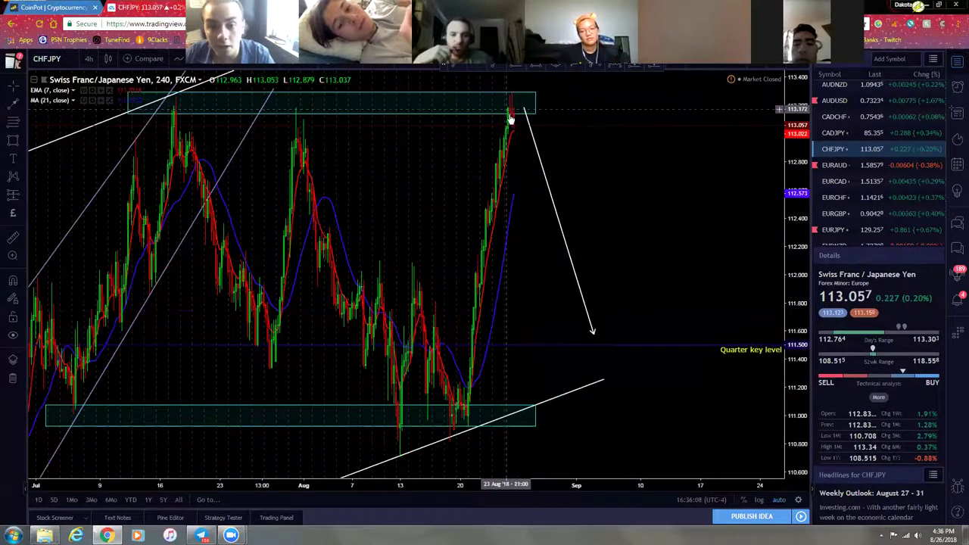
{"action": "scroll", "coordinate": [702, 169], "scroll_direction": "up", "scroll_amount": 2}
{"action": "scroll", "coordinate": [702, 169], "scroll_direction": "up", "scroll_amount": 4}
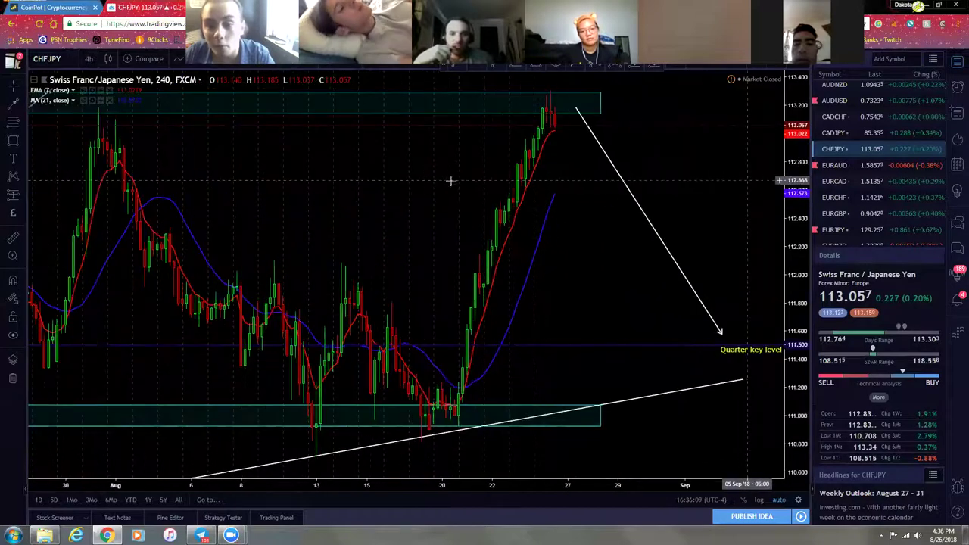
{"action": "scroll", "coordinate": [612, 277], "scroll_direction": "up", "scroll_amount": 4}
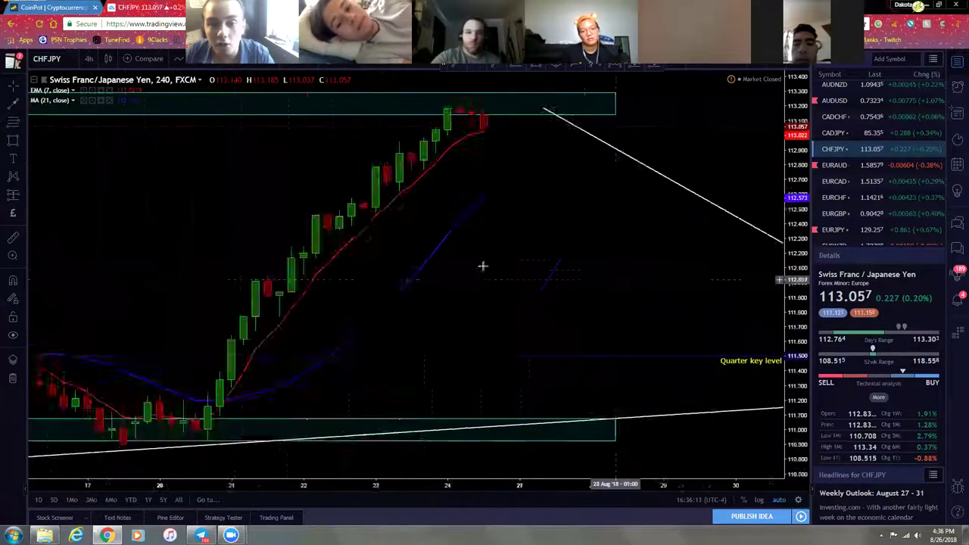
{"action": "scroll", "coordinate": [423, 224], "scroll_direction": "up", "scroll_amount": 2}
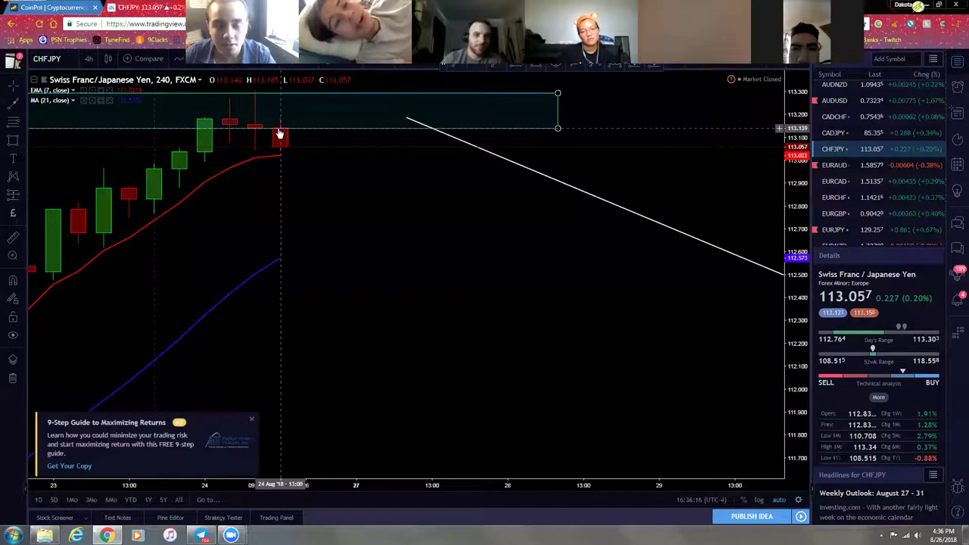
{"action": "scroll", "coordinate": [351, 221], "scroll_direction": "down", "scroll_amount": 5}
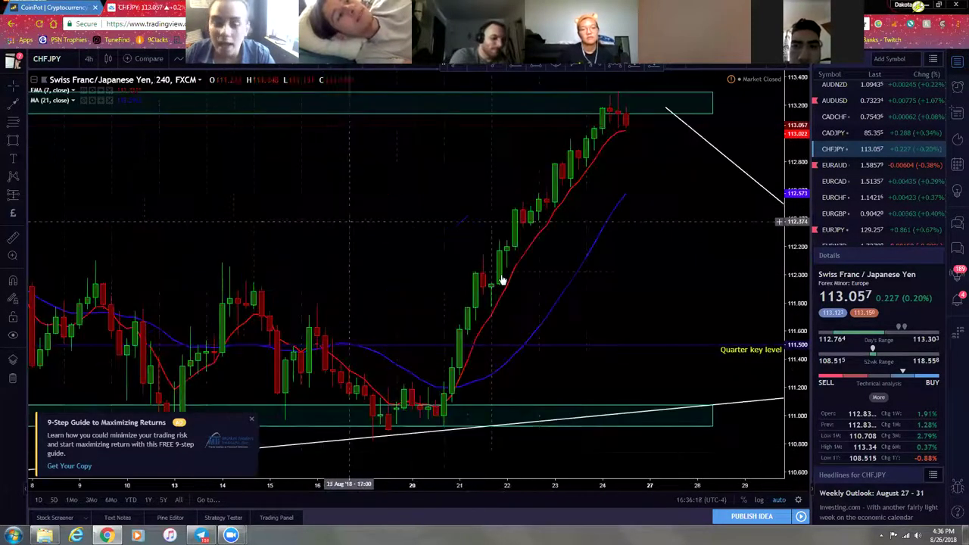
{"action": "left_click_drag", "start_coordinate": [712, 296], "coordinate": [601, 288]}
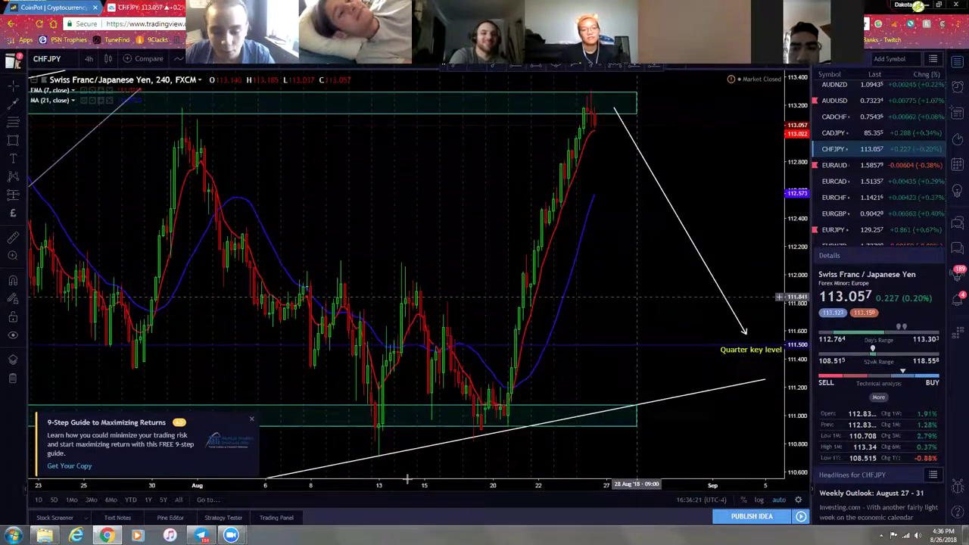
{"action": "scroll", "coordinate": [407, 478], "scroll_direction": "right", "scroll_amount": 2}
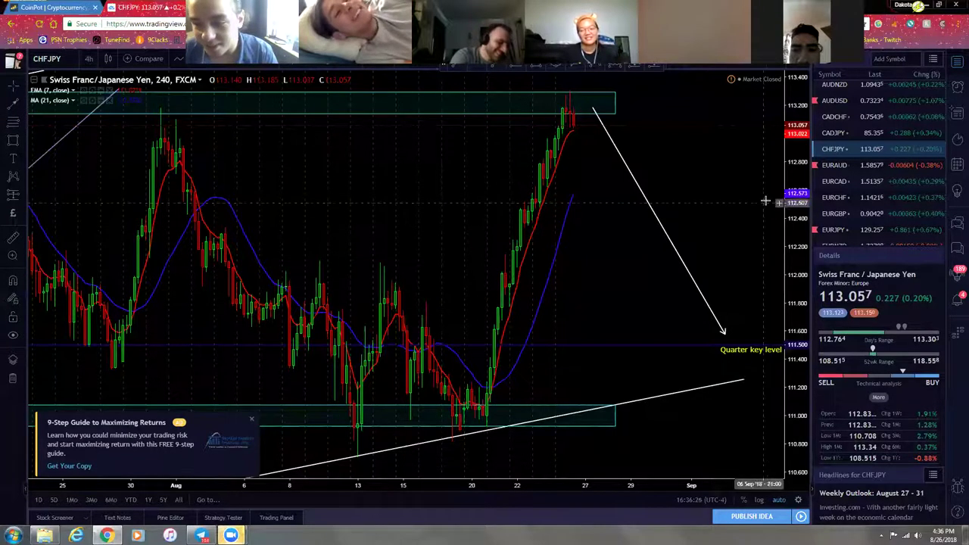
- Dismiss the advertisement covering the chart and hide the upgrade offer for now
{"action": "left_click", "coordinate": [251, 423]}
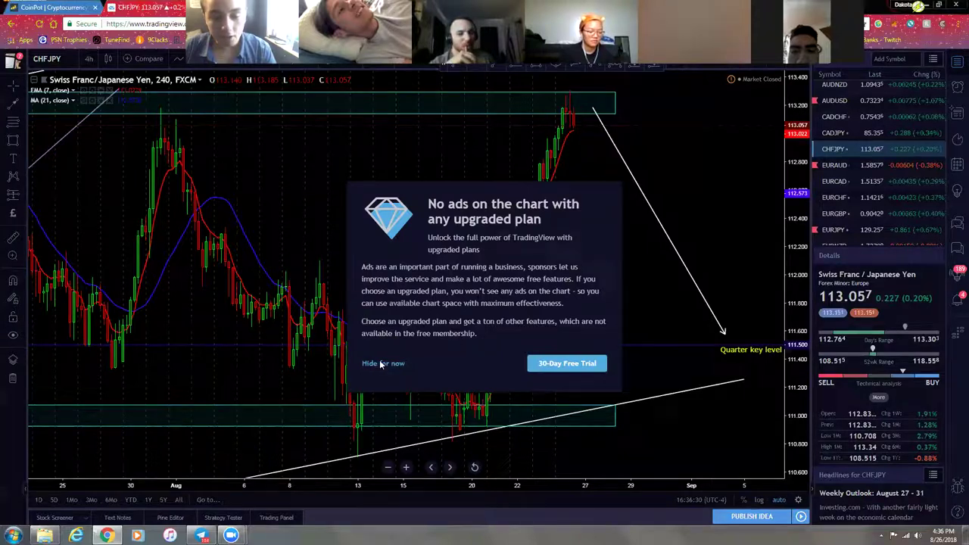
{"action": "left_click", "coordinate": [381, 364]}
{"action": "left_click_drag", "start_coordinate": [341, 219], "coordinate": [384, 225]}
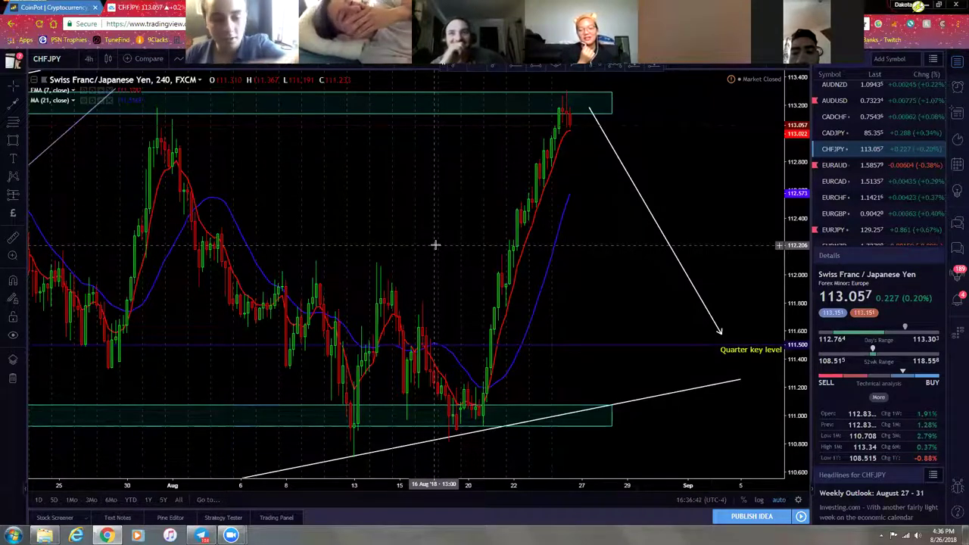
- Draw a Fib Retracement over the August rally from the 20 August low at about 110.929 up to about 113.304
{"action": "left_click", "coordinate": [23, 122]}
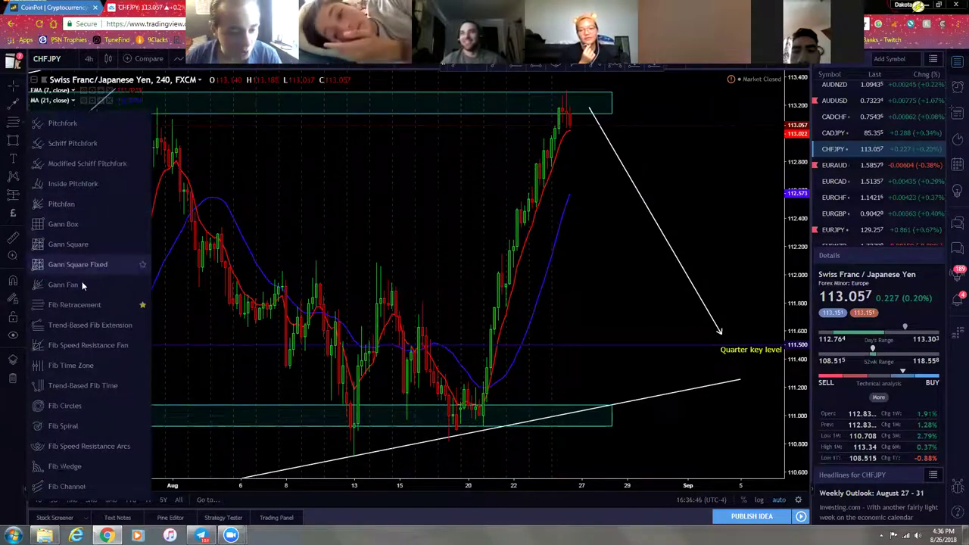
{"action": "left_click", "coordinate": [74, 304]}
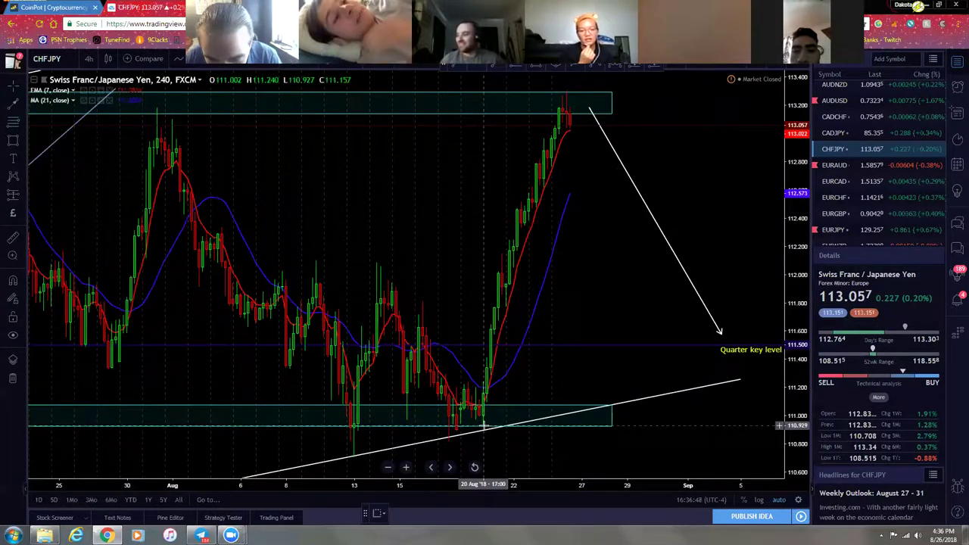
{"action": "left_click", "coordinate": [485, 425]}
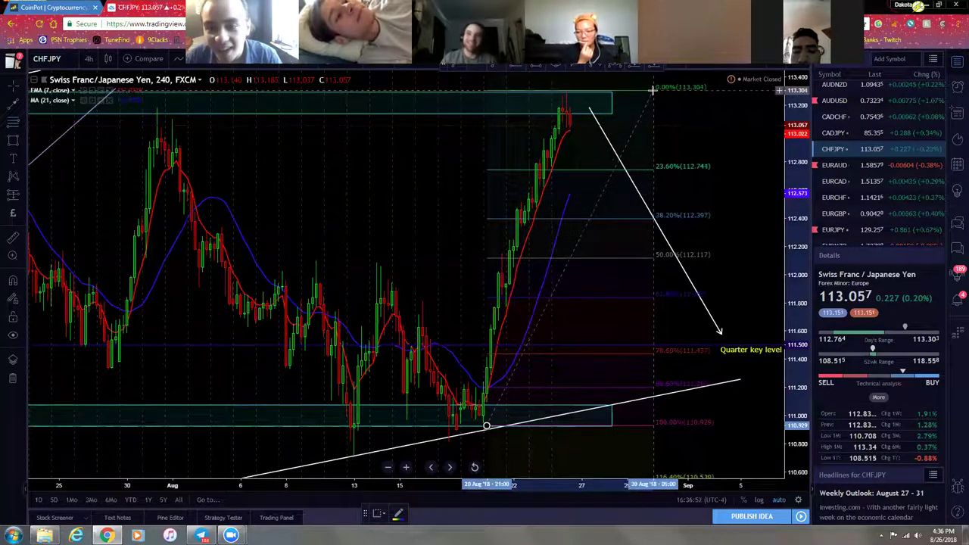
{"action": "left_click", "coordinate": [653, 90]}
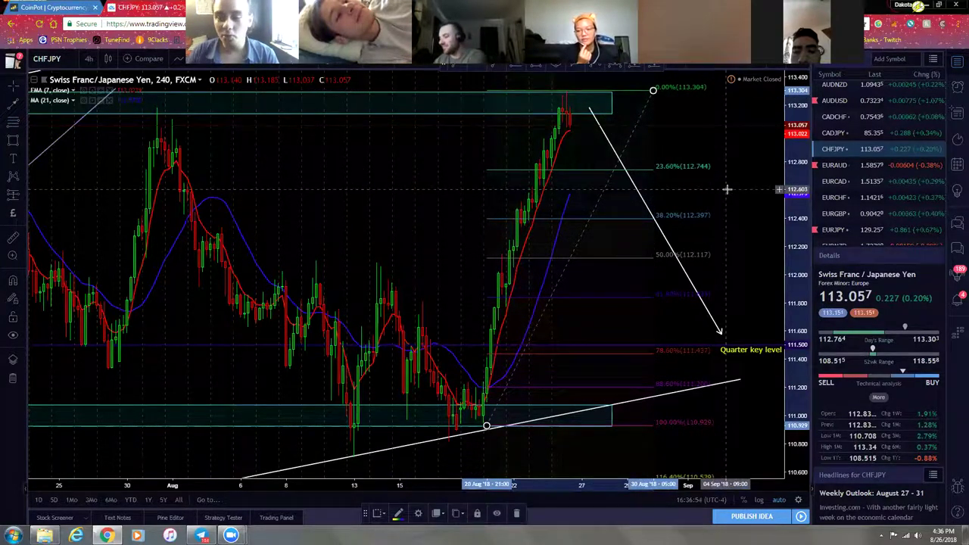
- Examine the Fibonacci levels against the white rising channel, the projected sell arrow and the latest candles at the upper zone
{"action": "scroll", "coordinate": [719, 191], "scroll_direction": "down", "scroll_amount": 2}
{"action": "scroll", "coordinate": [588, 188], "scroll_direction": "down", "scroll_amount": 3}
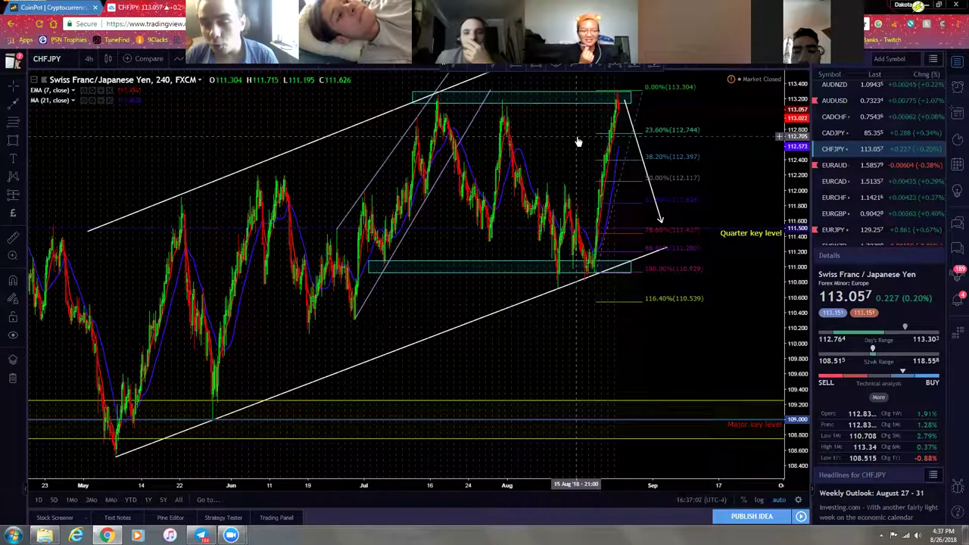
{"action": "scroll", "coordinate": [656, 271], "scroll_direction": "up", "scroll_amount": 2}
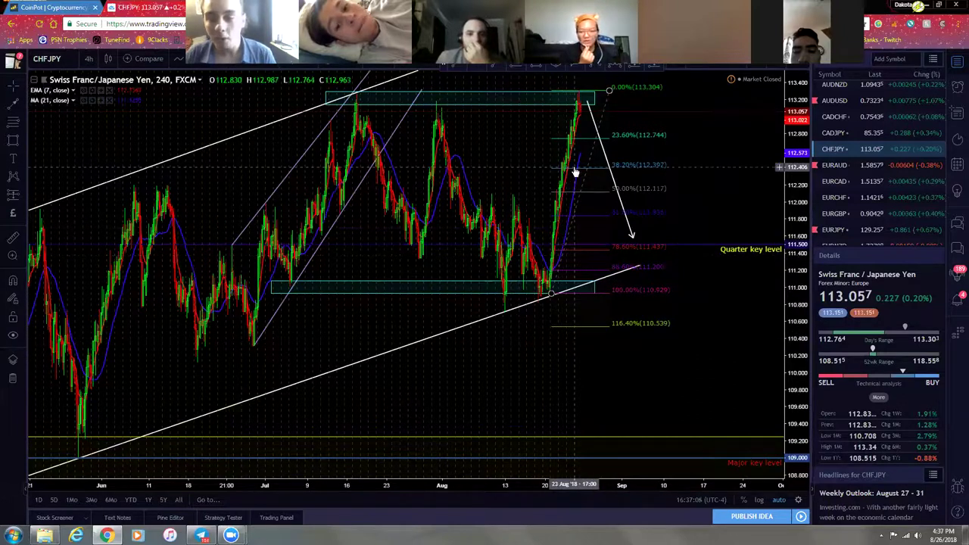
{"action": "scroll", "coordinate": [576, 172], "scroll_direction": "up", "scroll_amount": 1}
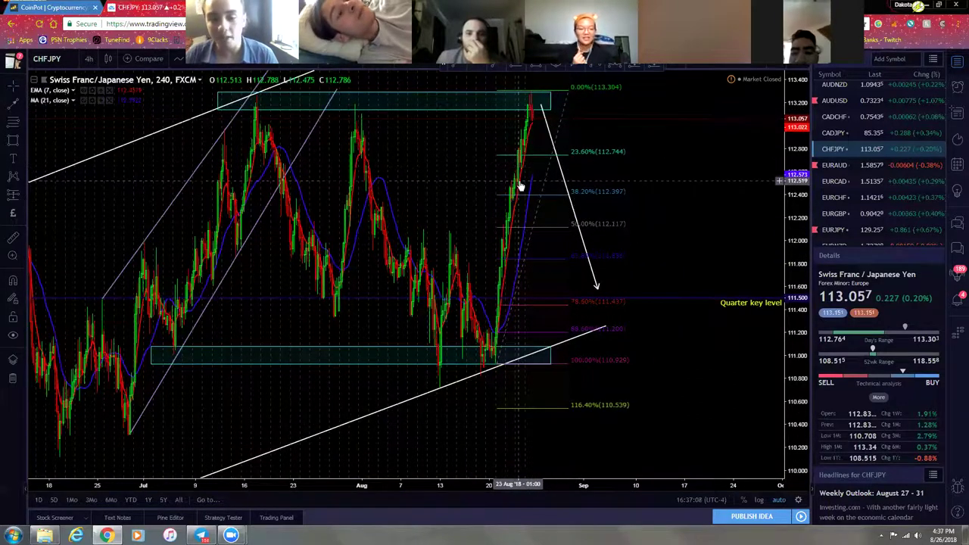
{"action": "scroll", "coordinate": [530, 189], "scroll_direction": "down", "scroll_amount": 2}
{"action": "scroll", "coordinate": [603, 210], "scroll_direction": "up", "scroll_amount": 1}
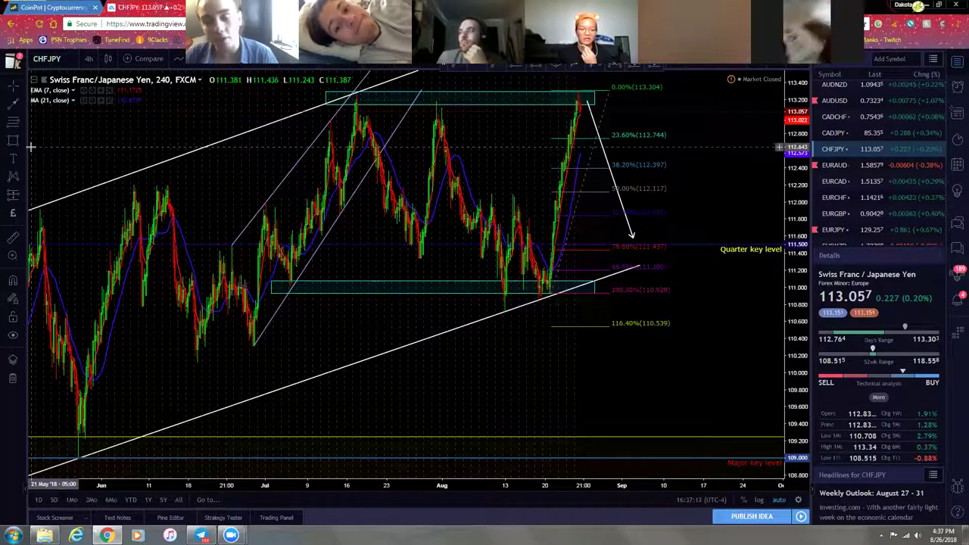
{"action": "scroll", "coordinate": [31, 147], "scroll_direction": "up", "scroll_amount": 1}
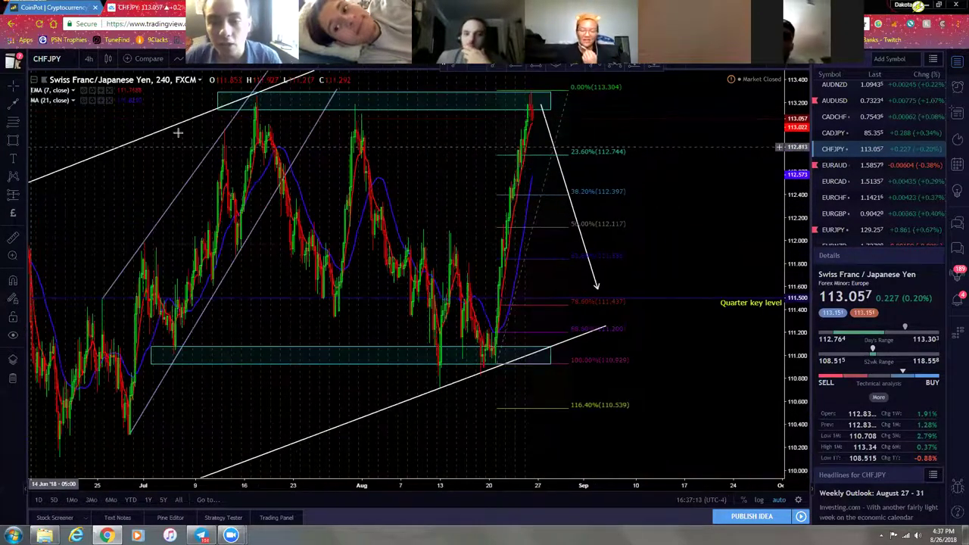
{"action": "scroll", "coordinate": [550, 208], "scroll_direction": "up", "scroll_amount": 4}
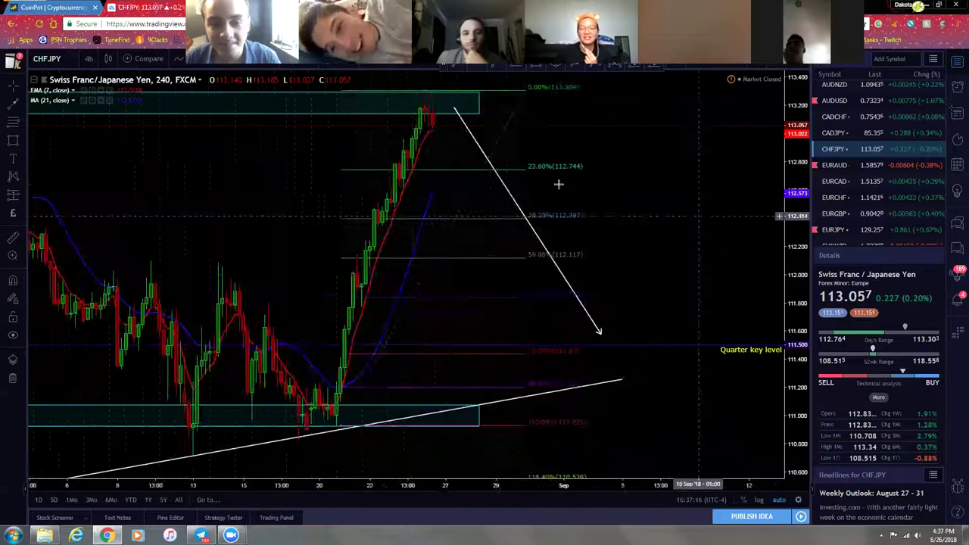
{"action": "scroll", "coordinate": [537, 181], "scroll_direction": "up", "scroll_amount": 3}
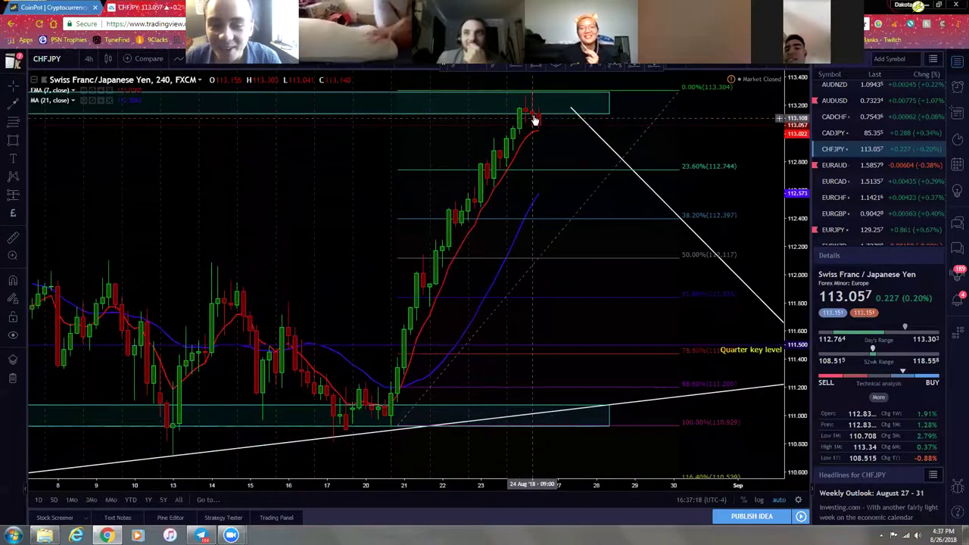
{"action": "scroll", "coordinate": [535, 120], "scroll_direction": "up", "scroll_amount": 1}
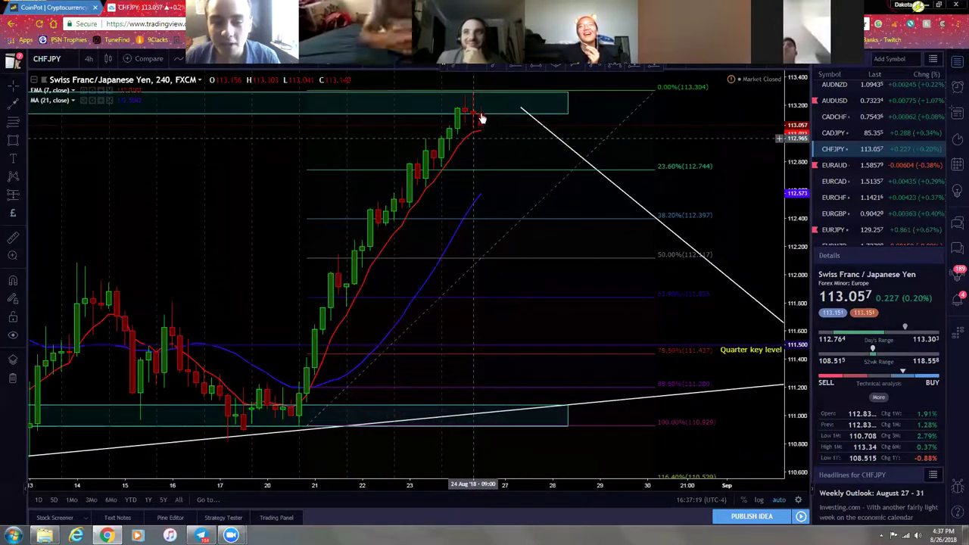
{"action": "scroll", "coordinate": [478, 130], "scroll_direction": "up", "scroll_amount": 2}
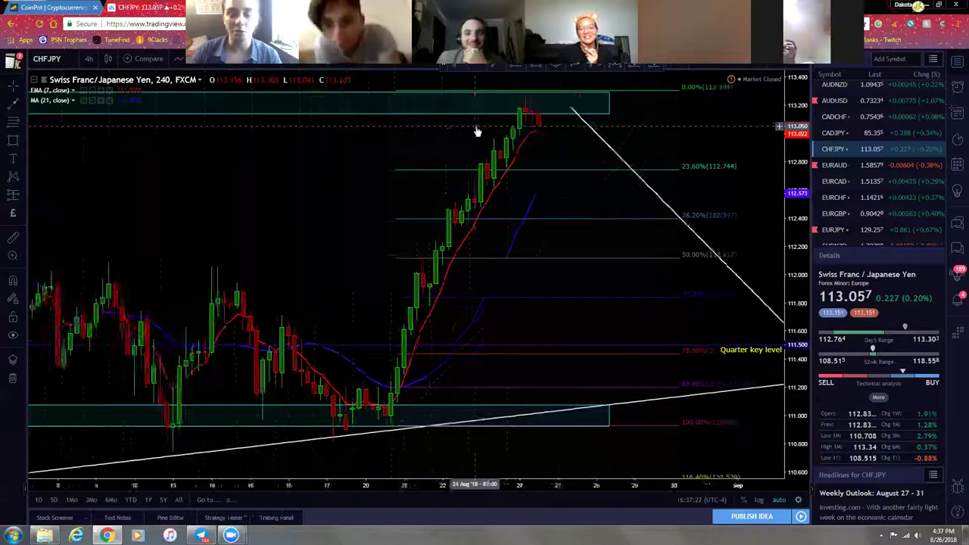
{"action": "scroll", "coordinate": [190, 189], "scroll_direction": "down", "scroll_amount": 3}
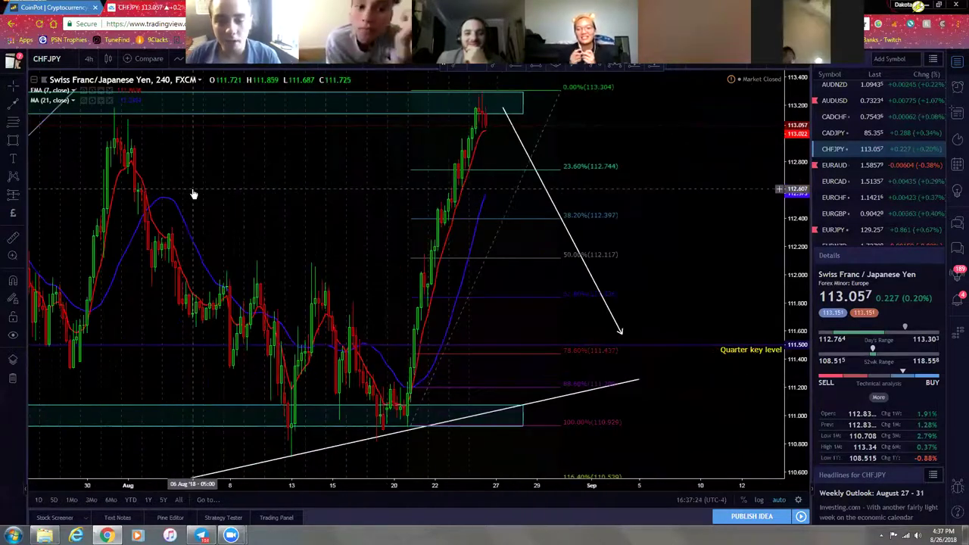
{"action": "scroll", "coordinate": [383, 240], "scroll_direction": "down", "scroll_amount": 2}
{"action": "scroll", "coordinate": [353, 186], "scroll_direction": "right", "scroll_amount": 3}
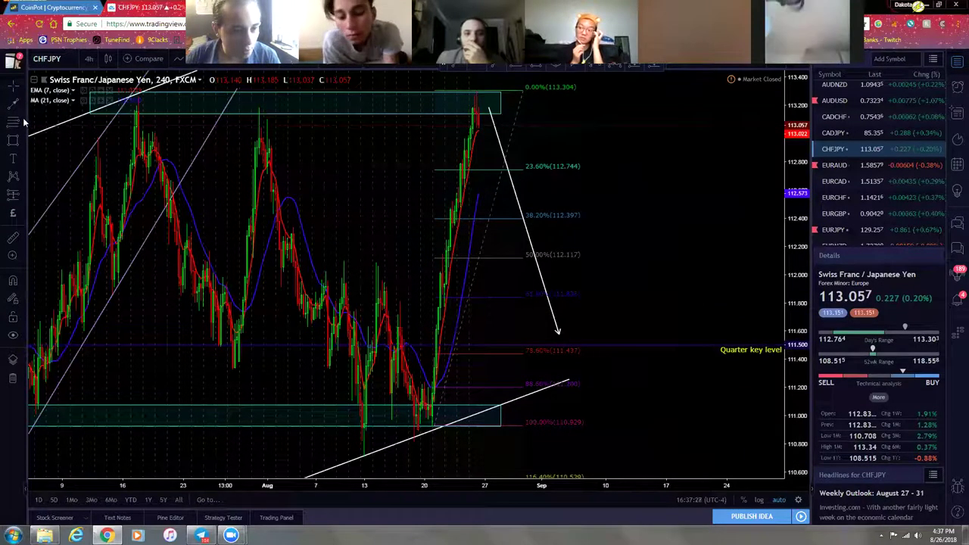
- Draw a rectangular zone from about 111.96 down to 111.75, spanning early June to about 10 September across the middle swings
{"action": "scroll", "coordinate": [330, 228], "scroll_direction": "down", "scroll_amount": 2}
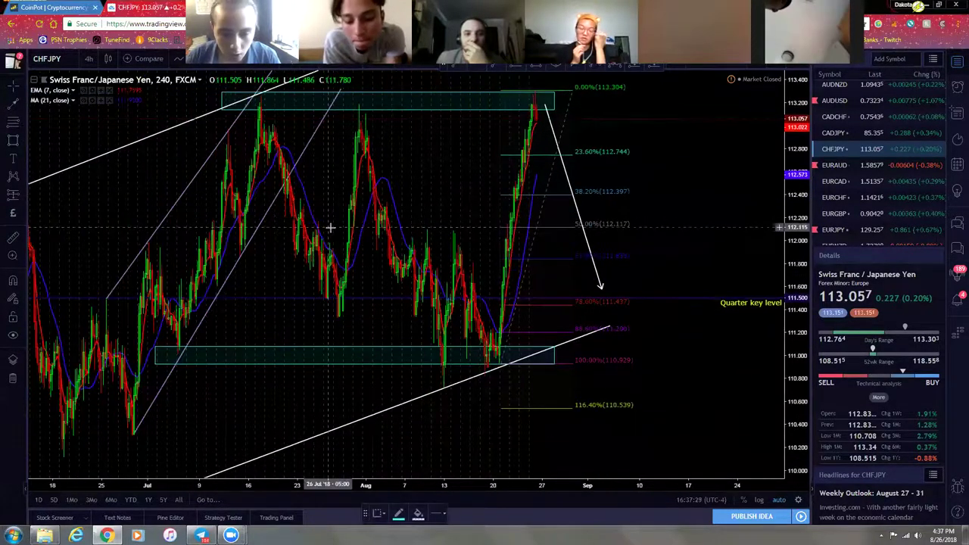
{"action": "scroll", "coordinate": [121, 237], "scroll_direction": "down", "scroll_amount": 1}
{"action": "mouse_move", "coordinate": [51, 231]}
{"action": "left_mouse_down"}
{"action": "mouse_move", "coordinate": [188, 227]}
{"action": "mouse_move", "coordinate": [569, 270]}
{"action": "mouse_move", "coordinate": [643, 262]}
{"action": "mouse_move", "coordinate": [658, 240]}
{"action": "left_mouse_up"}
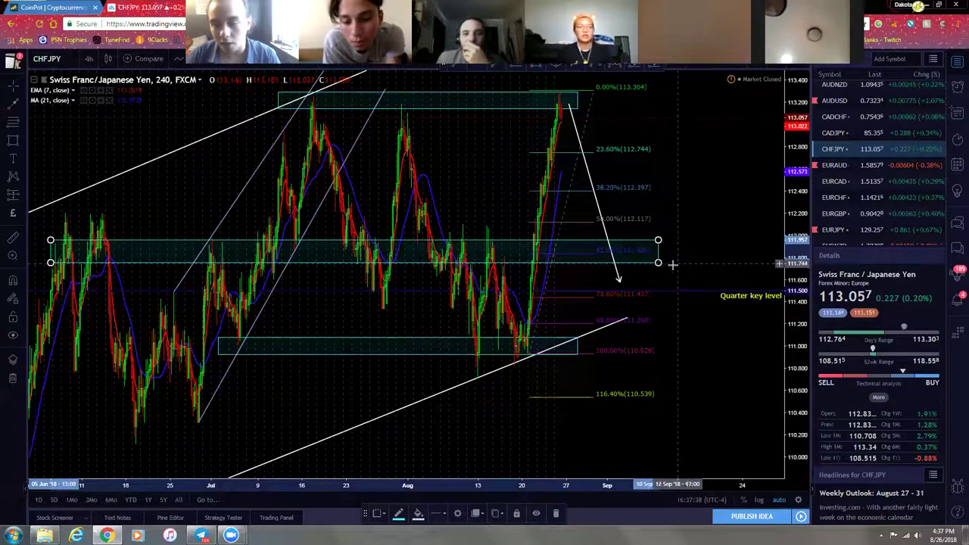
{"action": "left_click", "coordinate": [678, 256]}
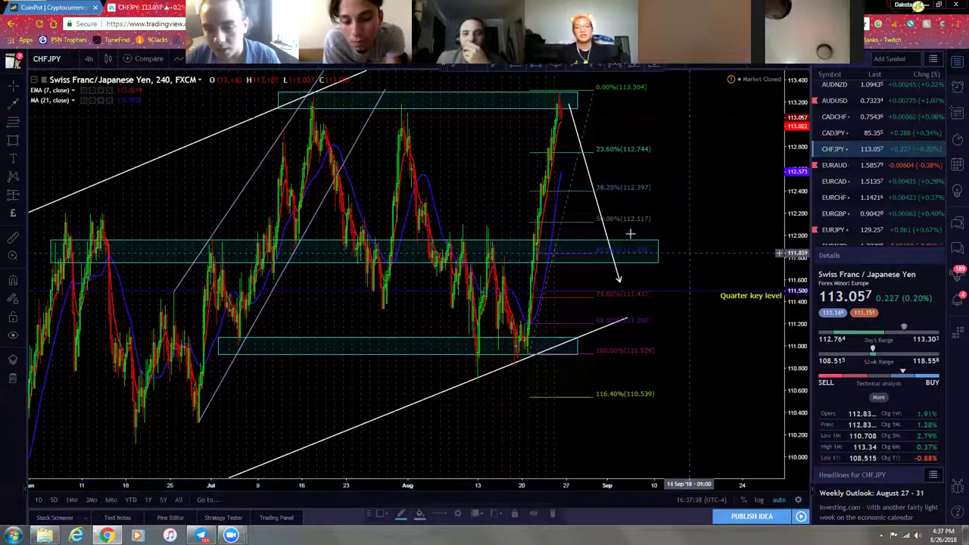
{"action": "left_click", "coordinate": [594, 259]}
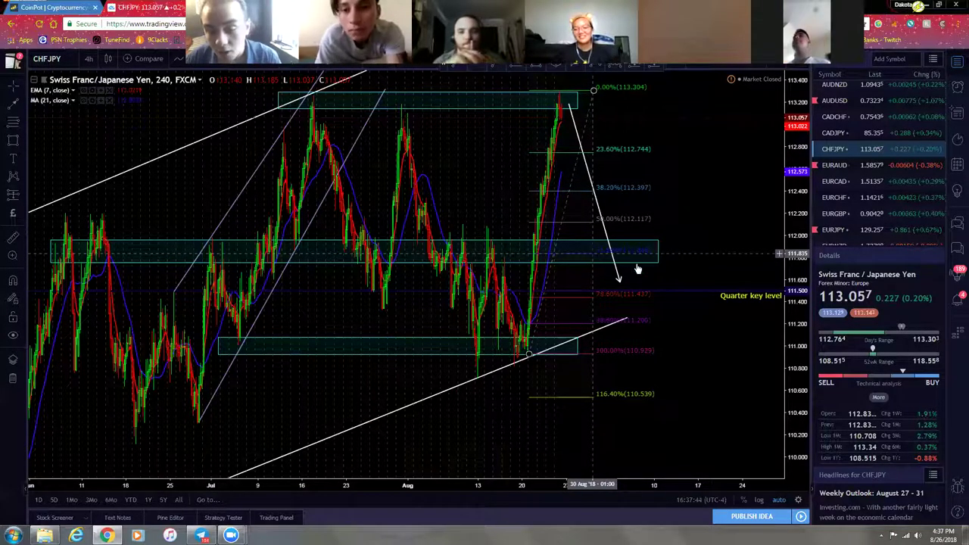
{"action": "left_click", "coordinate": [470, 417]}
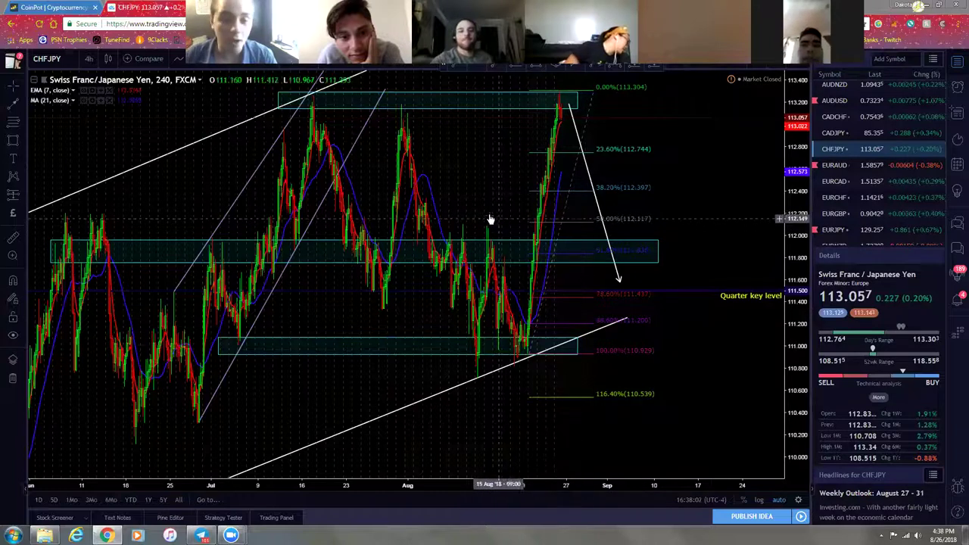
- Shorten the projected sell arrow so its tip ends at about 111.864 on 30 August, inside the middle zone
{"action": "left_click_drag", "start_coordinate": [495, 190], "coordinate": [459, 188]}
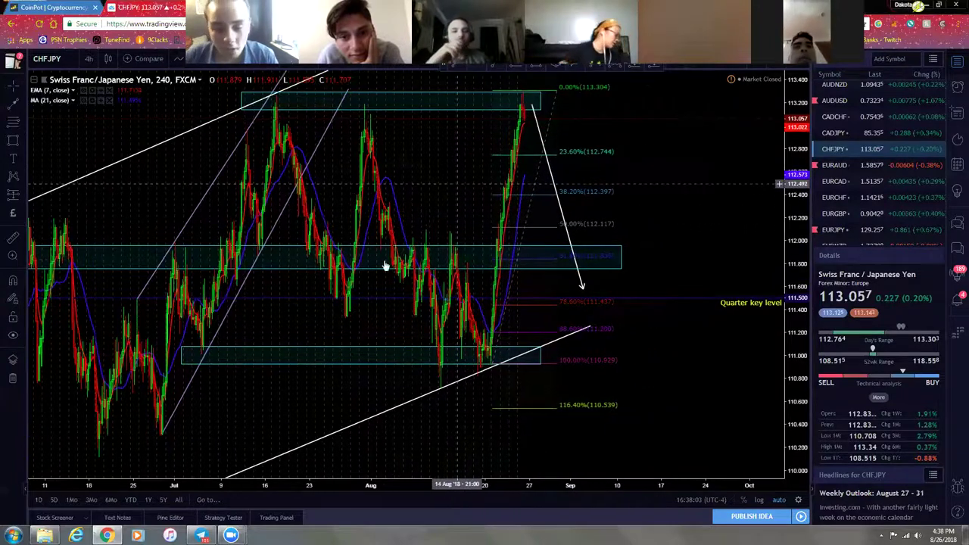
{"action": "mouse_move", "coordinate": [581, 288]}
{"action": "left_mouse_down"}
{"action": "mouse_move", "coordinate": [568, 255]}
{"action": "mouse_move", "coordinate": [556, 255]}
{"action": "left_mouse_up"}
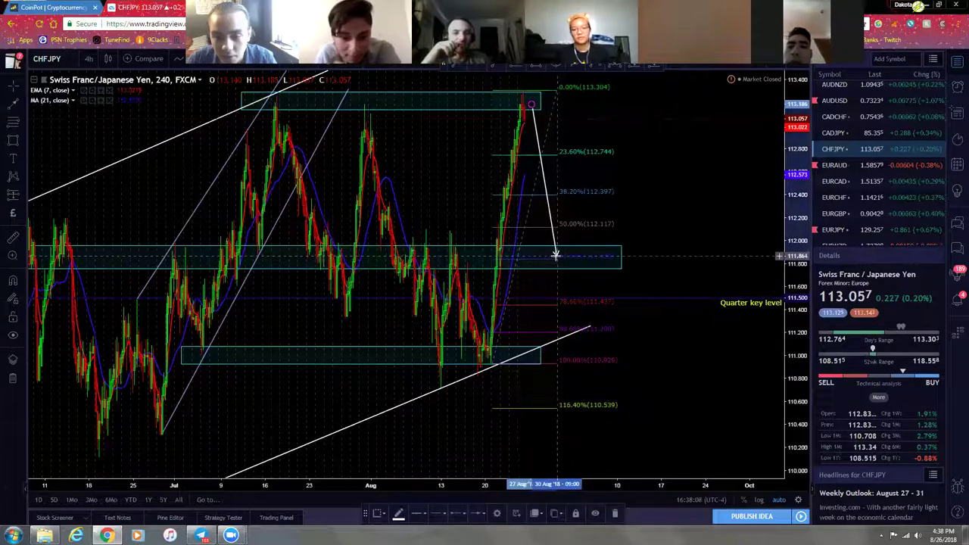
{"action": "left_click", "coordinate": [557, 256]}
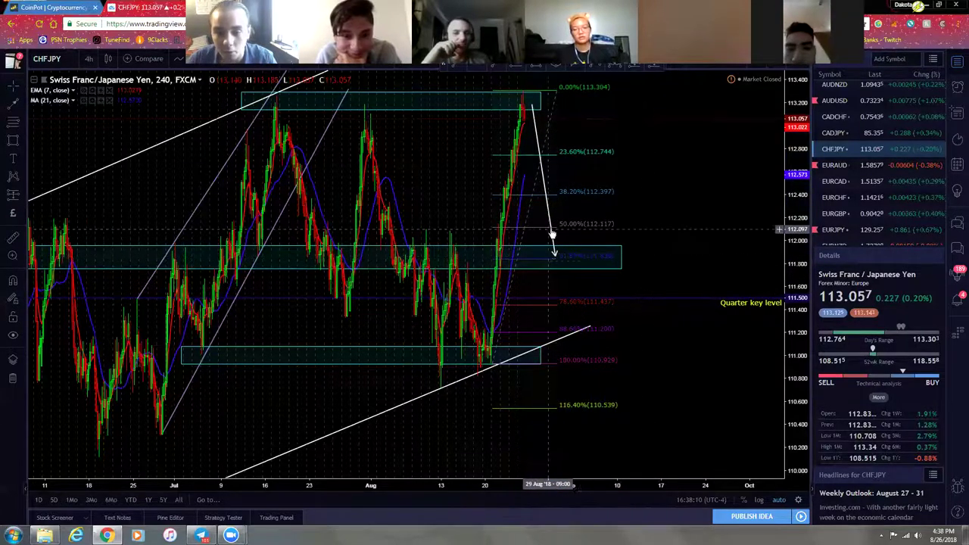
- Move the middle rectangular zone up so it covers about 112.083 down to 111.878
{"action": "scroll", "coordinate": [320, 256], "scroll_direction": "down", "scroll_amount": 3}
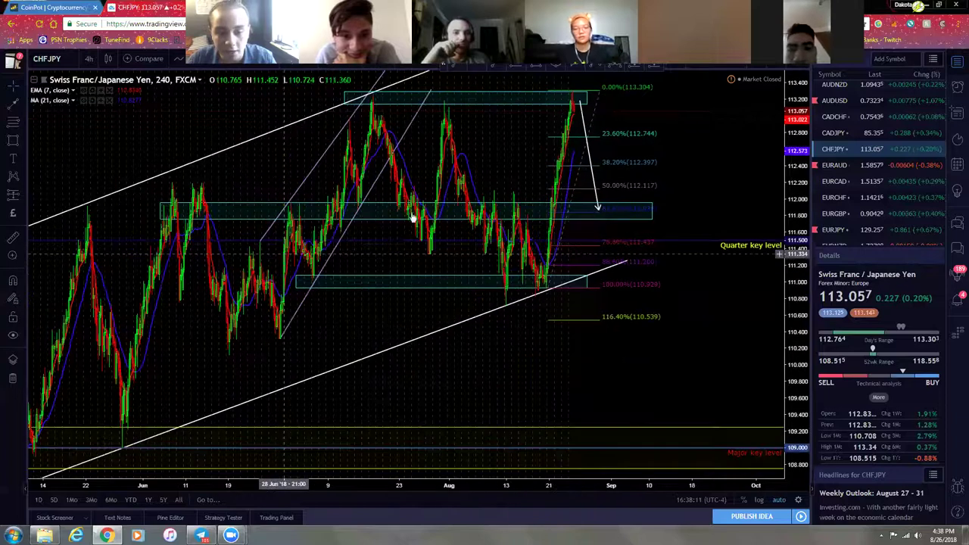
{"action": "left_click_drag", "start_coordinate": [416, 203], "coordinate": [420, 194]}
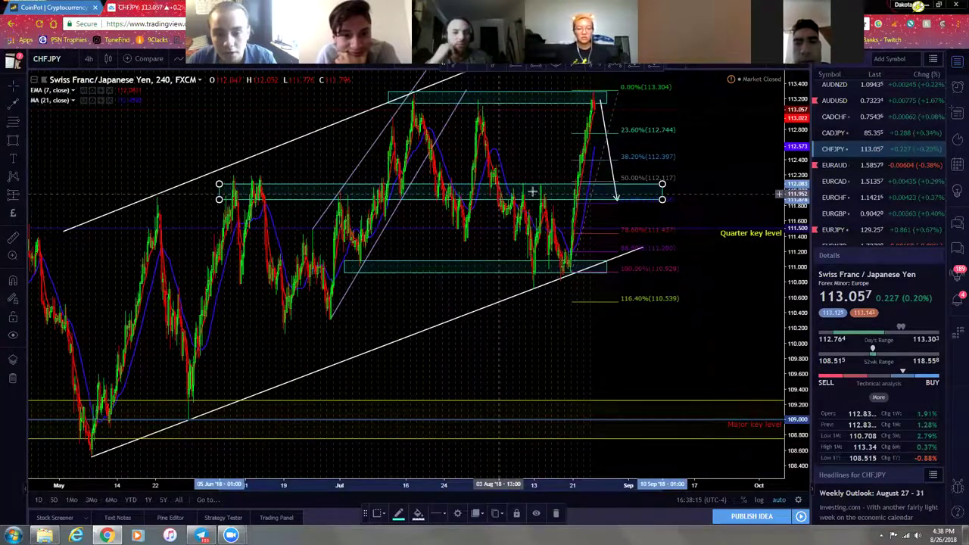
- Examine how the June to August swings react at the middle zone, around the lavender channel and the Fibonacci levels
{"action": "scroll", "coordinate": [534, 197], "scroll_direction": "up", "scroll_amount": 3}
{"action": "scroll", "coordinate": [95, 205], "scroll_direction": "down", "scroll_amount": 3}
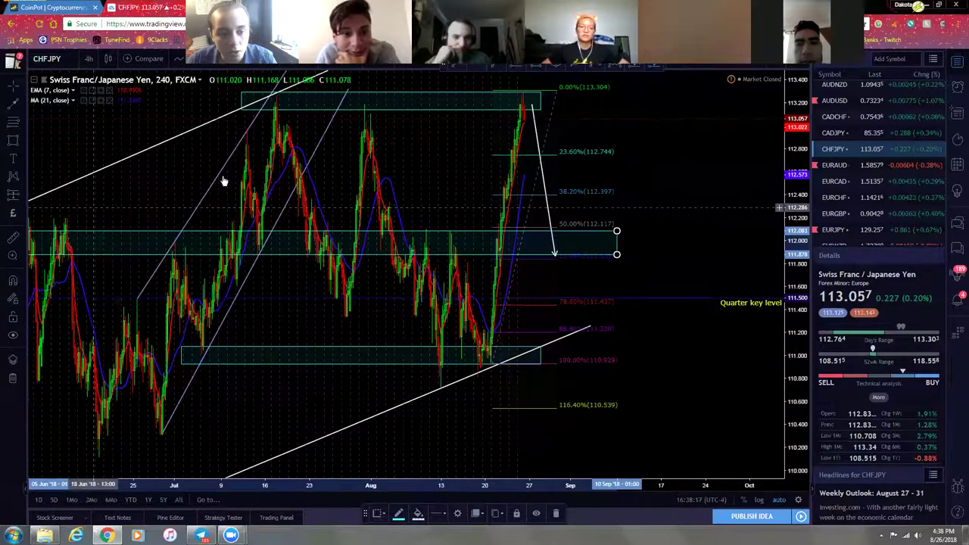
{"action": "scroll", "coordinate": [261, 202], "scroll_direction": "up", "scroll_amount": 2}
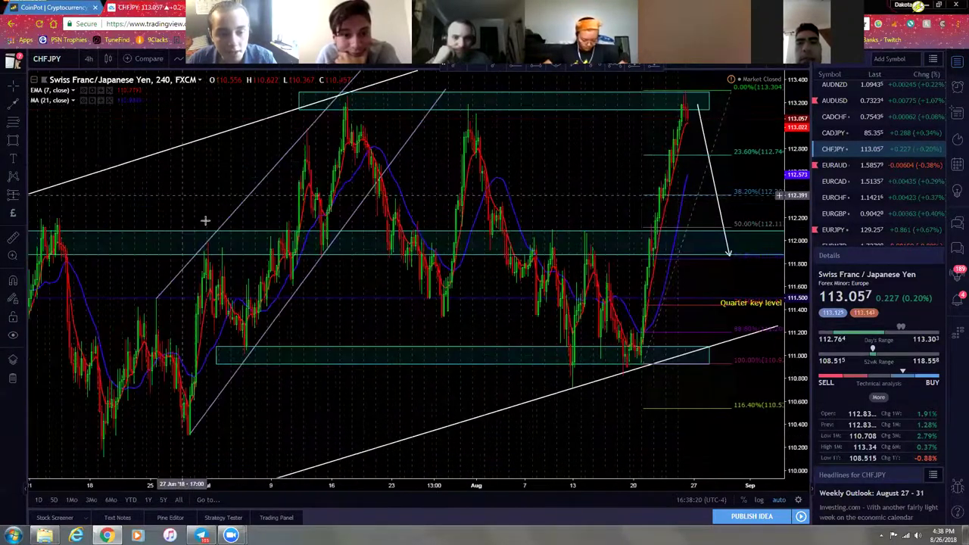
{"action": "scroll", "coordinate": [124, 234], "scroll_direction": "left", "scroll_amount": 3}
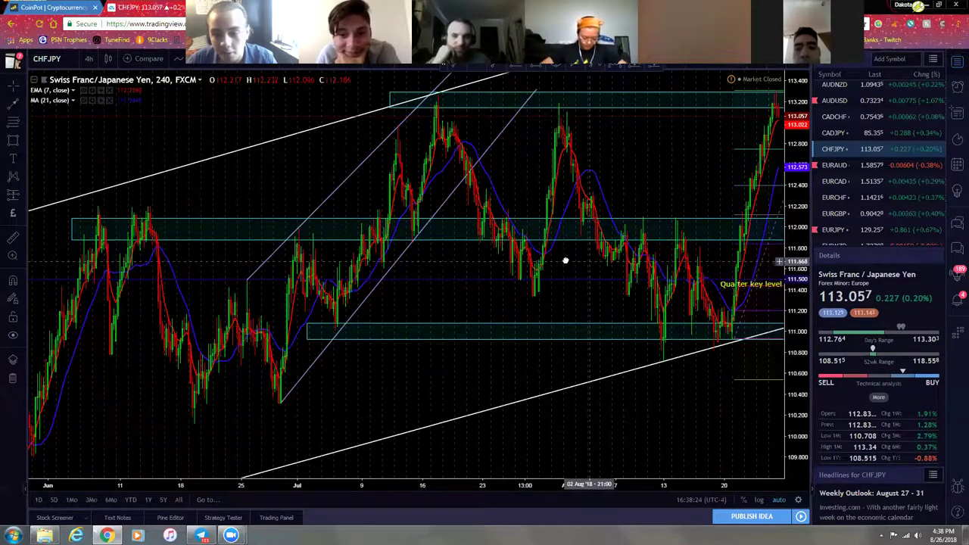
{"action": "left_click_drag", "start_coordinate": [573, 260], "coordinate": [532, 259]}
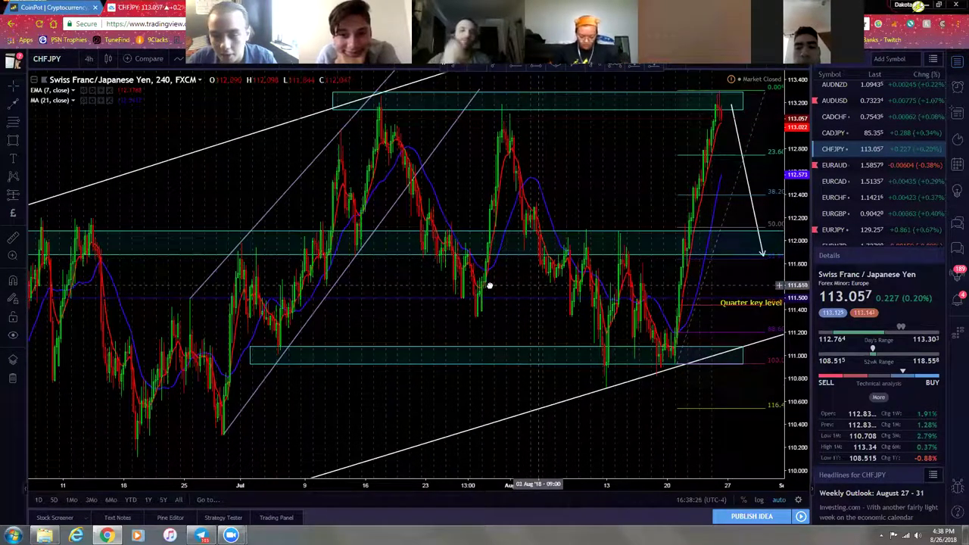
{"action": "scroll", "coordinate": [485, 282], "scroll_direction": "right", "scroll_amount": 3}
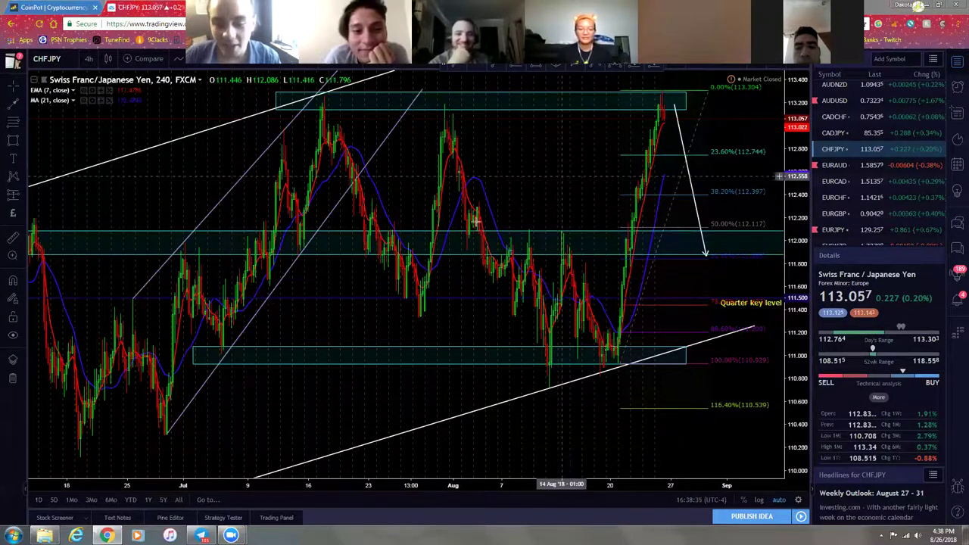
{"action": "scroll", "coordinate": [505, 245], "scroll_direction": "down", "scroll_amount": 2}
{"action": "scroll", "coordinate": [165, 265], "scroll_direction": "down", "scroll_amount": 1}
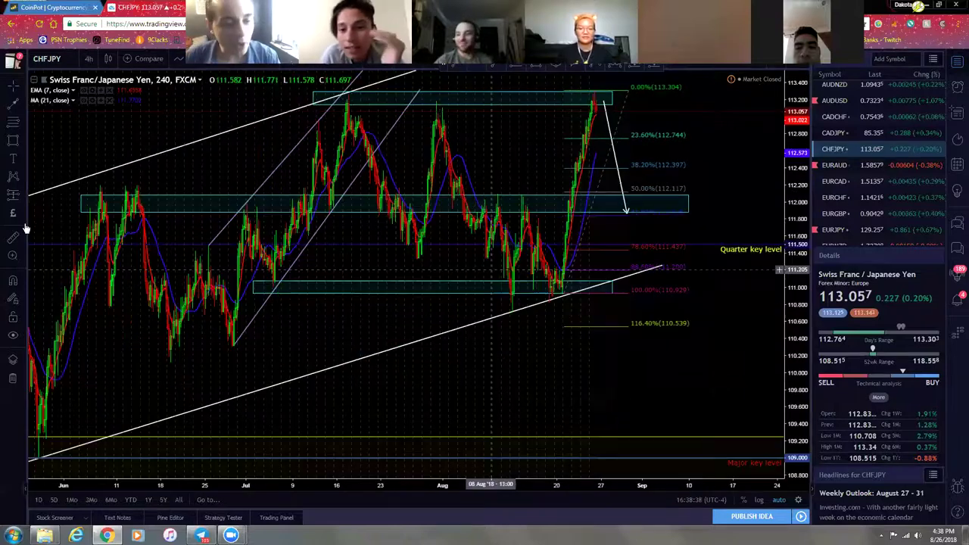
- Draw a horizontal arrow through the middle zone at about 112.00, from 5 June to mid-September
{"action": "left_click", "coordinate": [23, 108]}
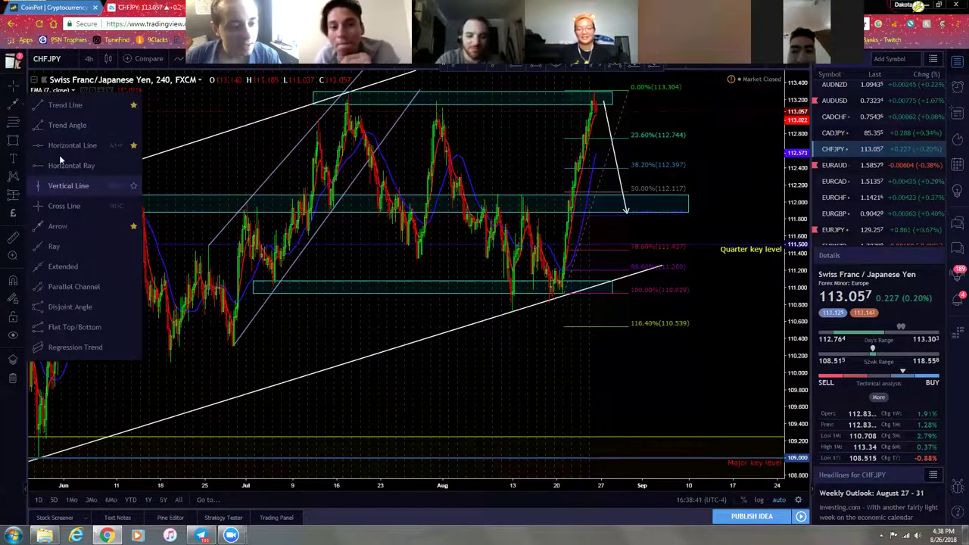
{"action": "left_click", "coordinate": [75, 225]}
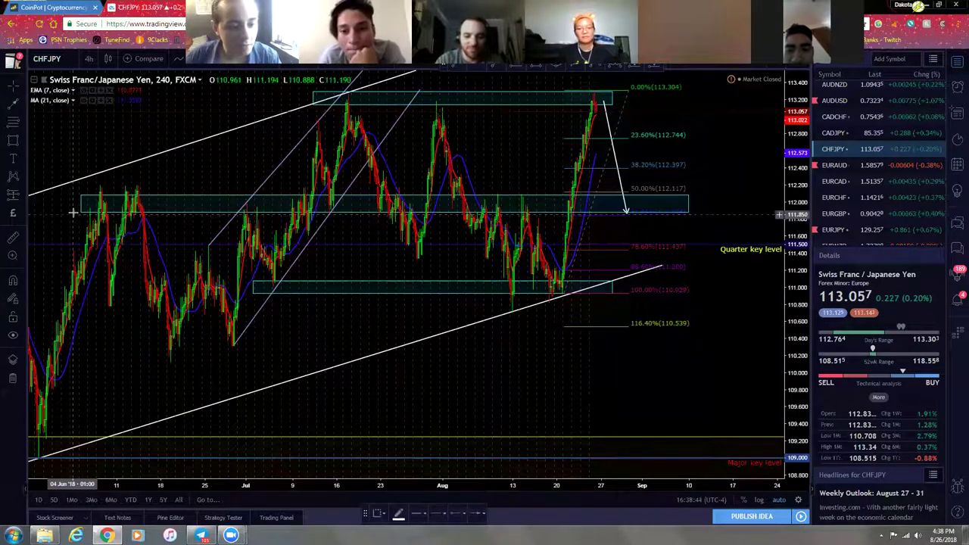
{"action": "left_click_drag", "start_coordinate": [81, 204], "coordinate": [734, 203]}
{"action": "left_click", "coordinate": [720, 168]}
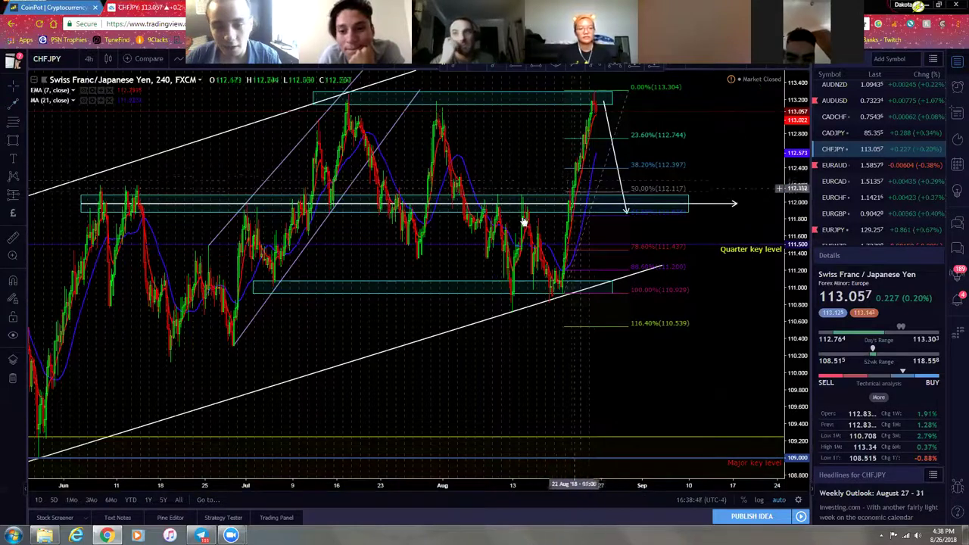
- Draw two more near-horizontal arrows from 27 June to mid-September, at about 112.6 and about 111.5
{"action": "left_click", "coordinate": [17, 107]}
{"action": "mouse_move", "coordinate": [230, 150]}
{"action": "left_mouse_down"}
{"action": "mouse_move", "coordinate": [629, 189]}
{"action": "mouse_move", "coordinate": [724, 154]}
{"action": "left_mouse_up"}
{"action": "left_click", "coordinate": [329, 303]}
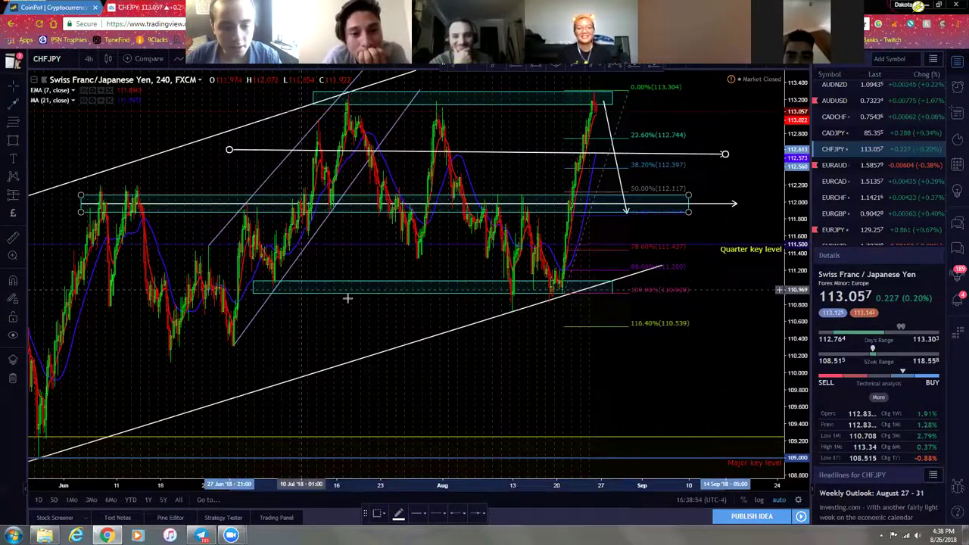
{"action": "mouse_move", "coordinate": [228, 244]}
{"action": "left_mouse_down"}
{"action": "mouse_move", "coordinate": [727, 159]}
{"action": "mouse_move", "coordinate": [745, 288]}
{"action": "mouse_move", "coordinate": [727, 253]}
{"action": "mouse_move", "coordinate": [734, 248]}
{"action": "left_mouse_up"}
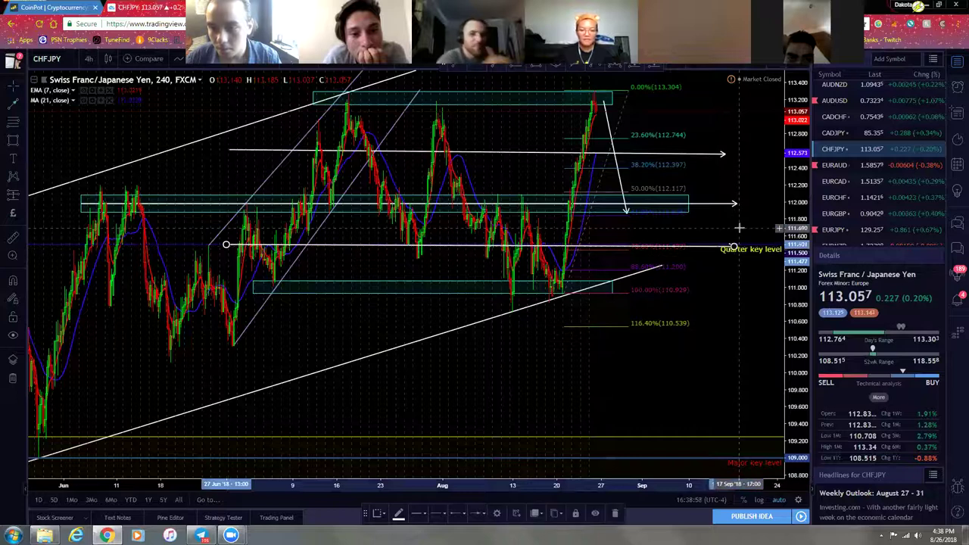
- Delete the three horizontal arrows drawn across the middle of the chart
{"action": "left_click", "coordinate": [693, 250]}
{"action": "key", "text": "Delete"}
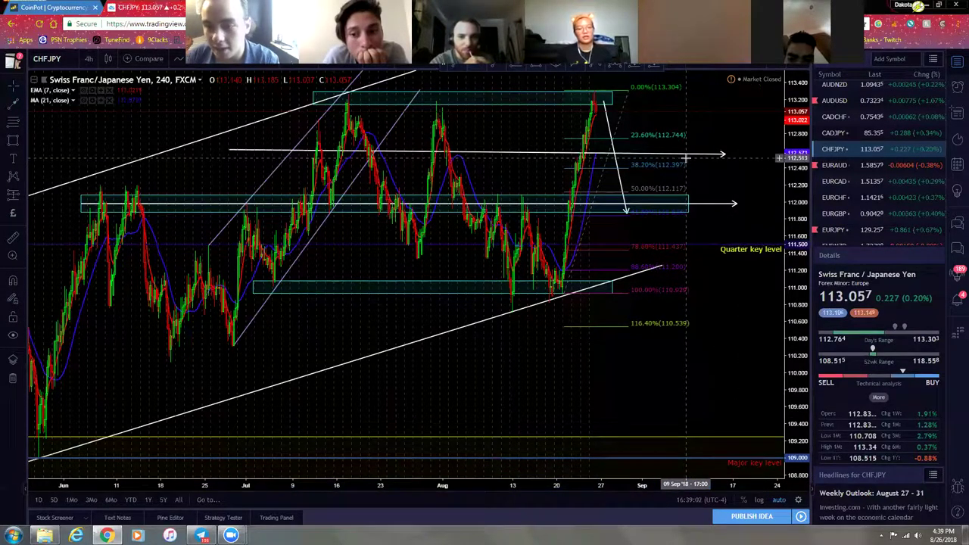
{"action": "left_click", "coordinate": [691, 159]}
{"action": "key", "text": "Delete"}
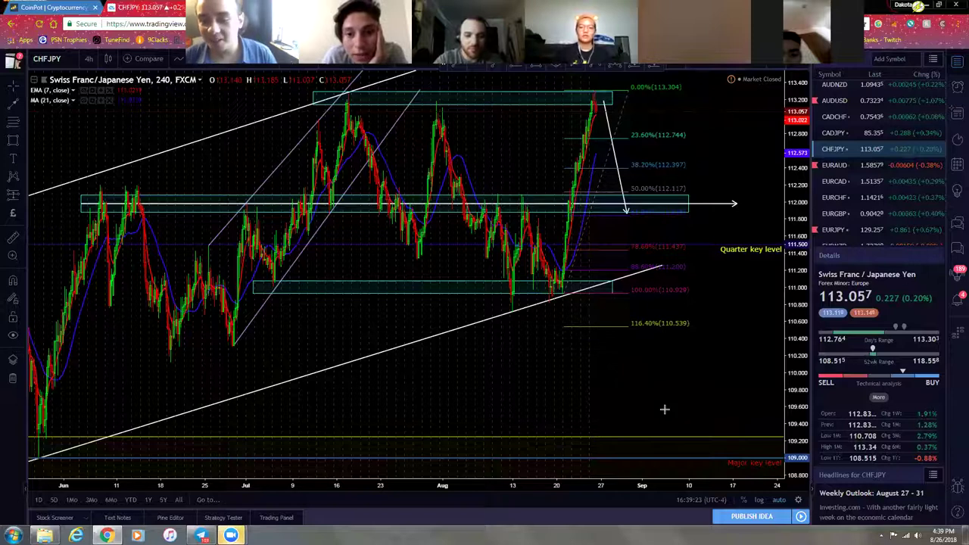
{"action": "key", "text": "Delete"}
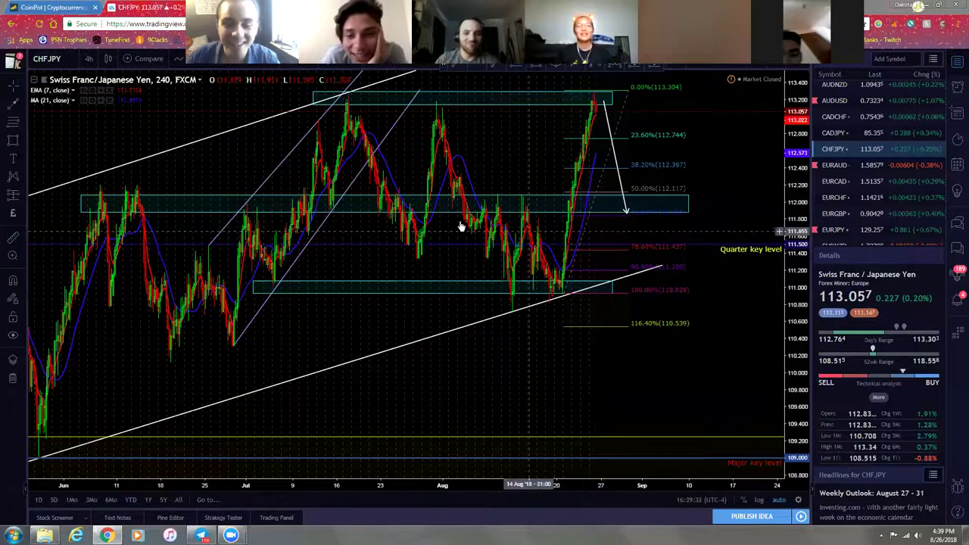
- Delete the middle rectangular zone that spans early June to 10 September
{"action": "left_click", "coordinate": [353, 213]}
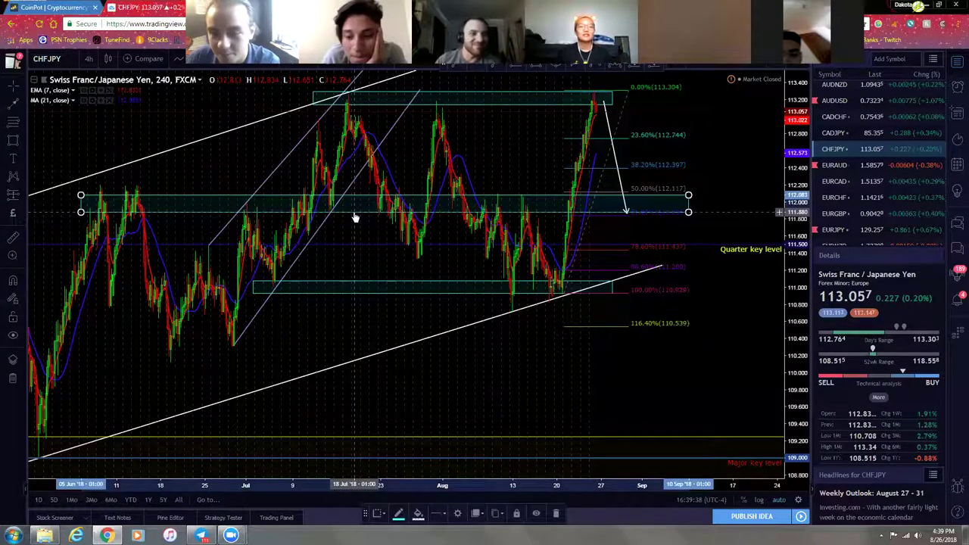
{"action": "key", "text": "Delete"}
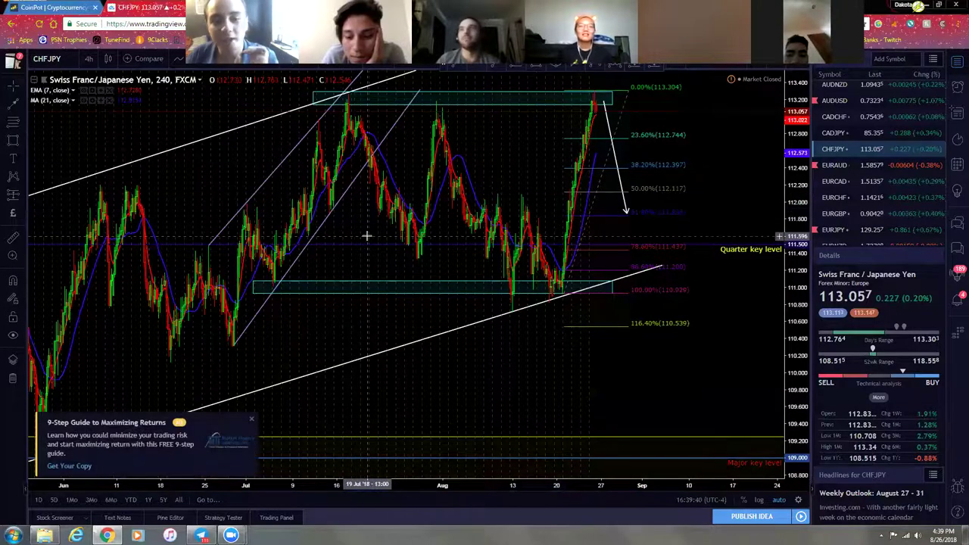
- Draw a red ellipse around the sell arrow's tip, centred at about 111.848 and starting at 28 August
{"action": "left_click_drag", "start_coordinate": [357, 237], "coordinate": [318, 281]}
{"action": "scroll", "coordinate": [341, 249], "scroll_direction": "down", "scroll_amount": 3}
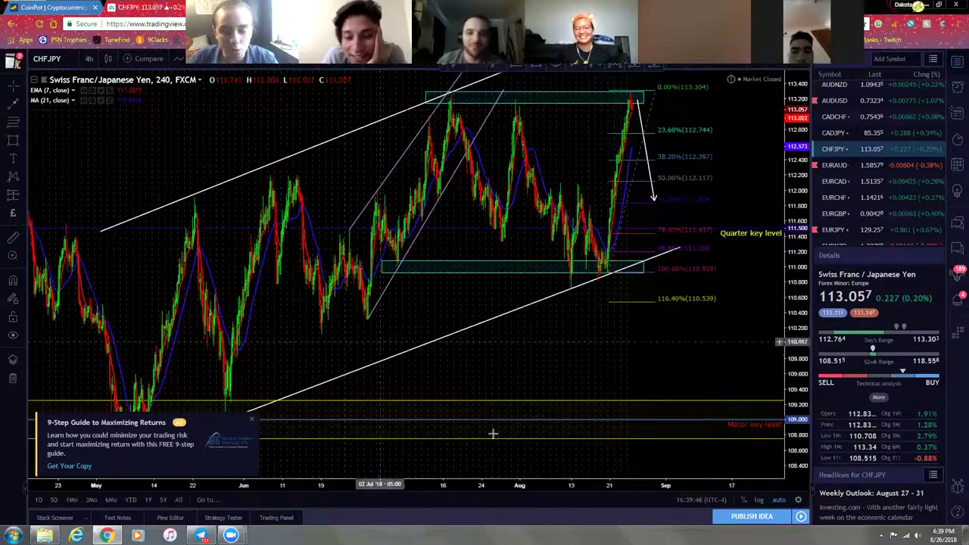
{"action": "scroll", "coordinate": [364, 367], "scroll_direction": "up", "scroll_amount": 2}
{"action": "scroll", "coordinate": [364, 368], "scroll_direction": "down", "scroll_amount": 2}
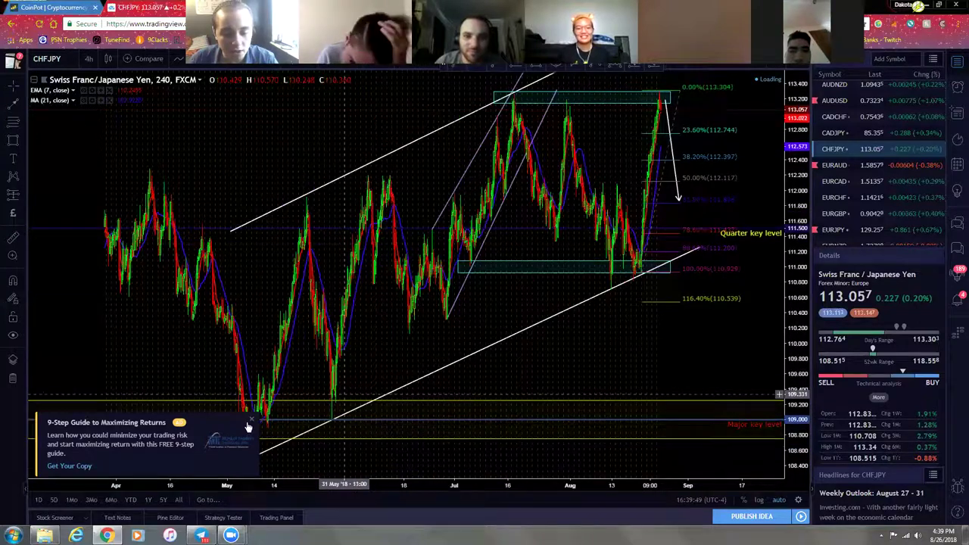
{"action": "scroll", "coordinate": [556, 104], "scroll_direction": "up", "scroll_amount": 3}
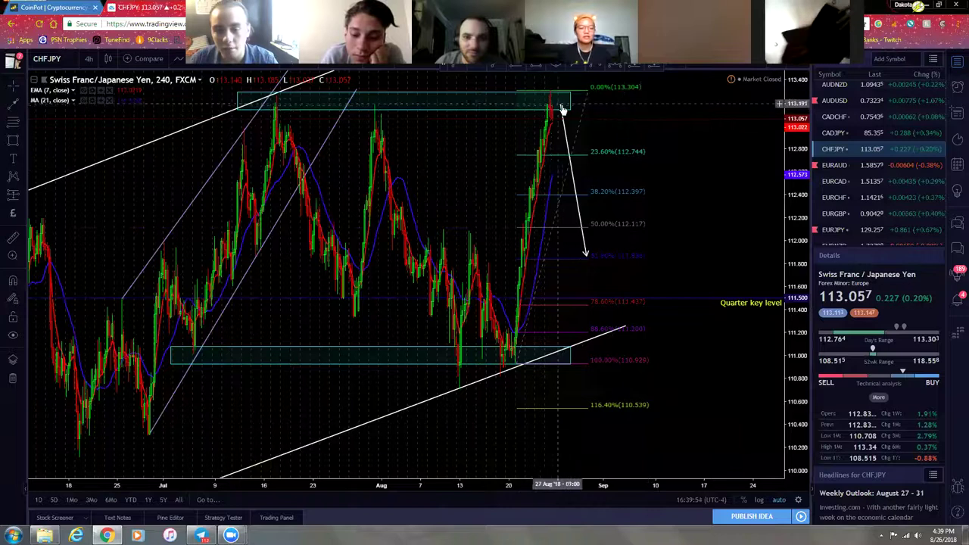
{"action": "scroll", "coordinate": [557, 103], "scroll_direction": "up", "scroll_amount": 2}
{"action": "scroll", "coordinate": [713, 204], "scroll_direction": "left", "scroll_amount": 3}
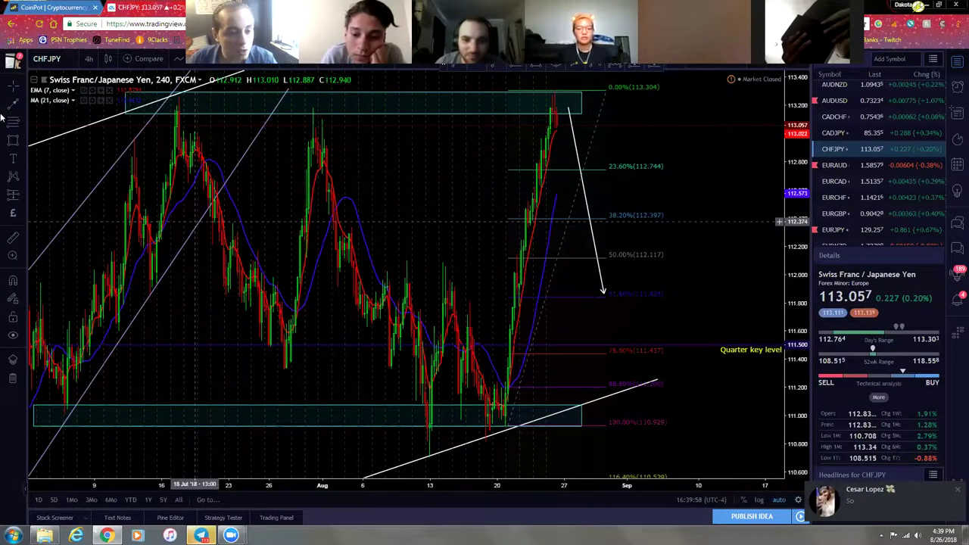
{"action": "left_click", "coordinate": [26, 144]}
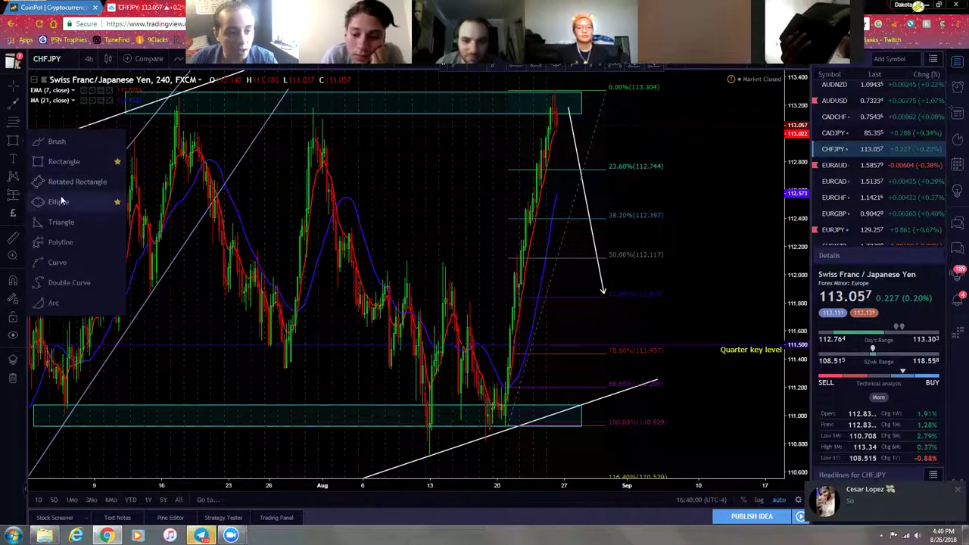
{"action": "left_click", "coordinate": [53, 185]}
{"action": "left_click", "coordinate": [586, 295]}
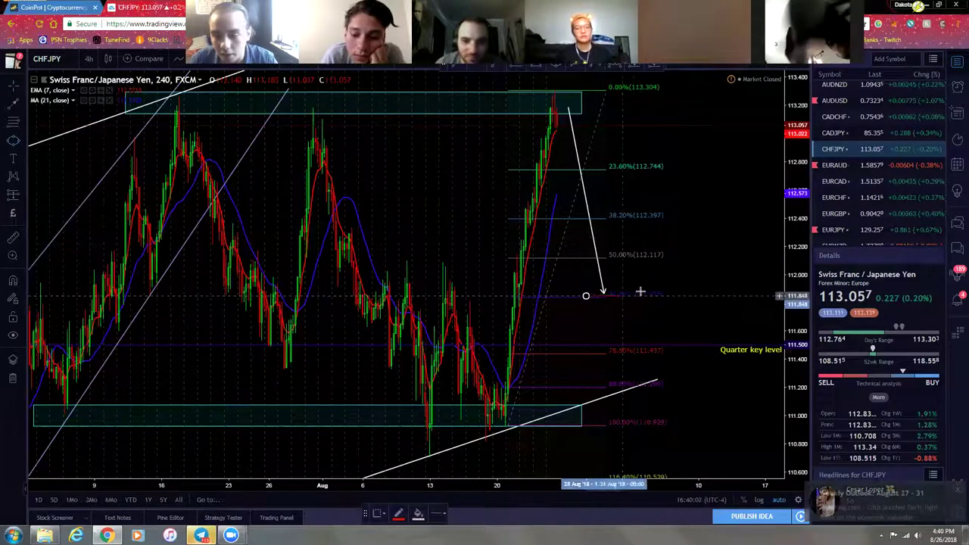
{"action": "left_click", "coordinate": [635, 282]}
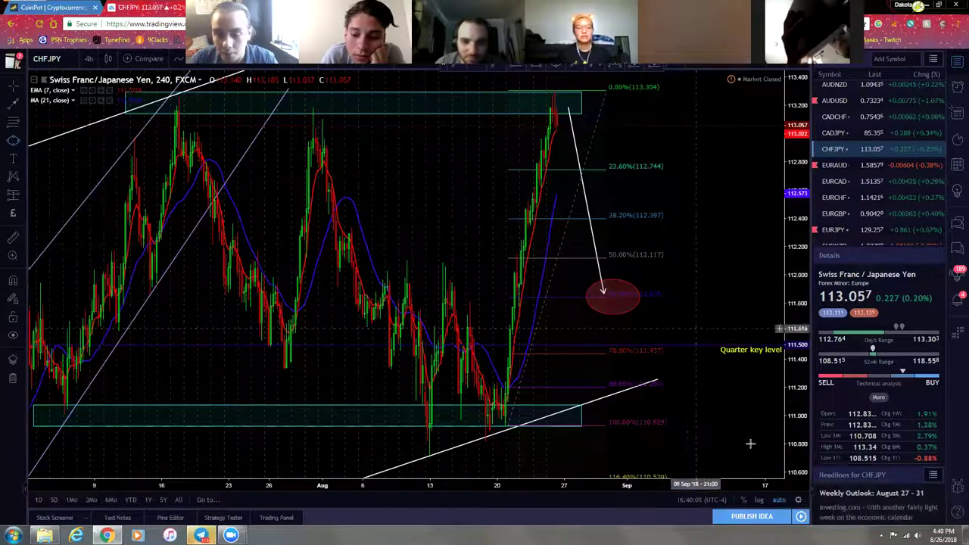
- Draw a rising arrow from the red ellipse at about 111.890 up to about 113.944 at the -27% Fibonacci level
{"action": "left_click_drag", "start_coordinate": [686, 318], "coordinate": [638, 281]}
{"action": "left_click_drag", "start_coordinate": [514, 121], "coordinate": [509, 132]}
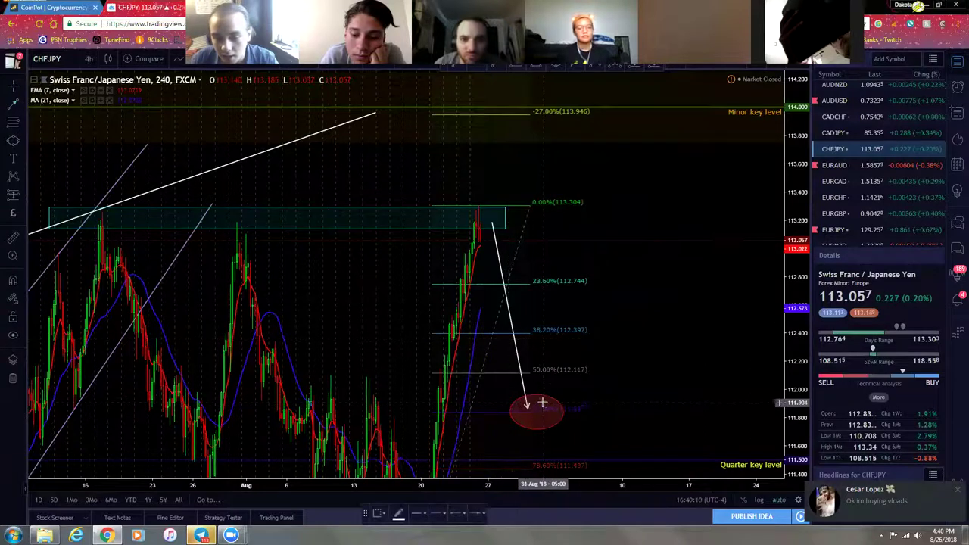
{"action": "mouse_move", "coordinate": [544, 401]}
{"action": "left_mouse_down"}
{"action": "mouse_move", "coordinate": [588, 134]}
{"action": "mouse_move", "coordinate": [605, 114]}
{"action": "left_mouse_up"}
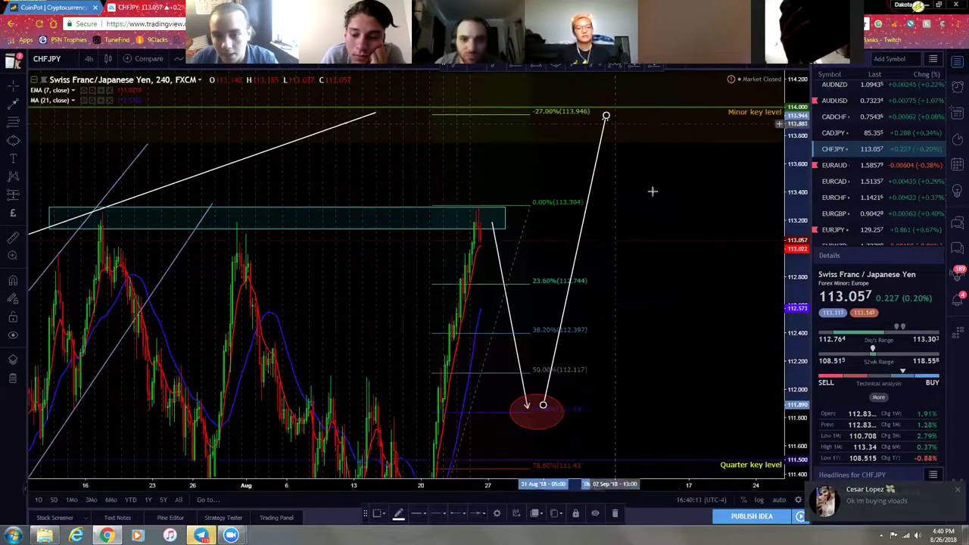
- Examine the projected drop and rebound against the Fibonacci levels, the minor key level and the quarter key level
{"action": "scroll", "coordinate": [684, 363], "scroll_direction": "down", "scroll_amount": 1}
{"action": "scroll", "coordinate": [595, 244], "scroll_direction": "down", "scroll_amount": 1}
{"action": "scroll", "coordinate": [576, 304], "scroll_direction": "down", "scroll_amount": 1}
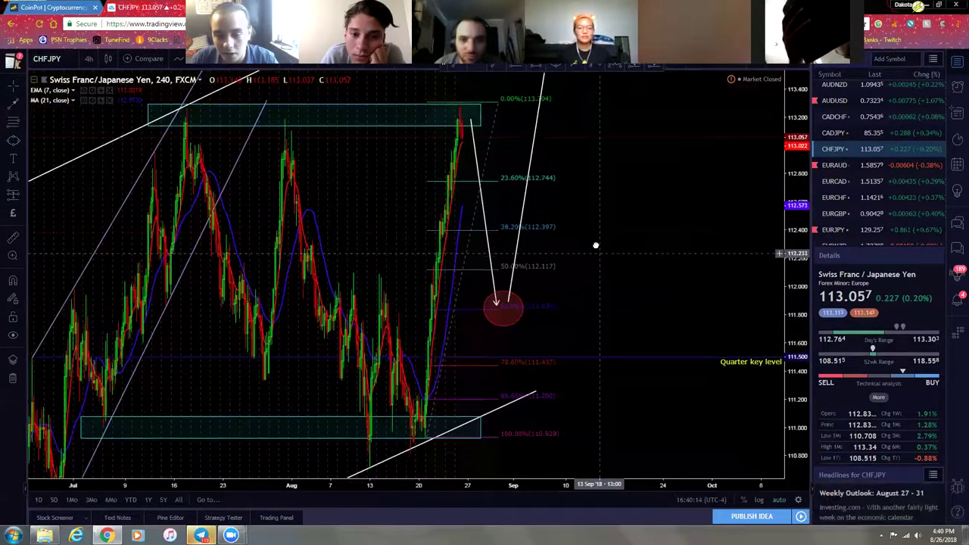
{"action": "left_click_drag", "start_coordinate": [575, 304], "coordinate": [553, 354]}
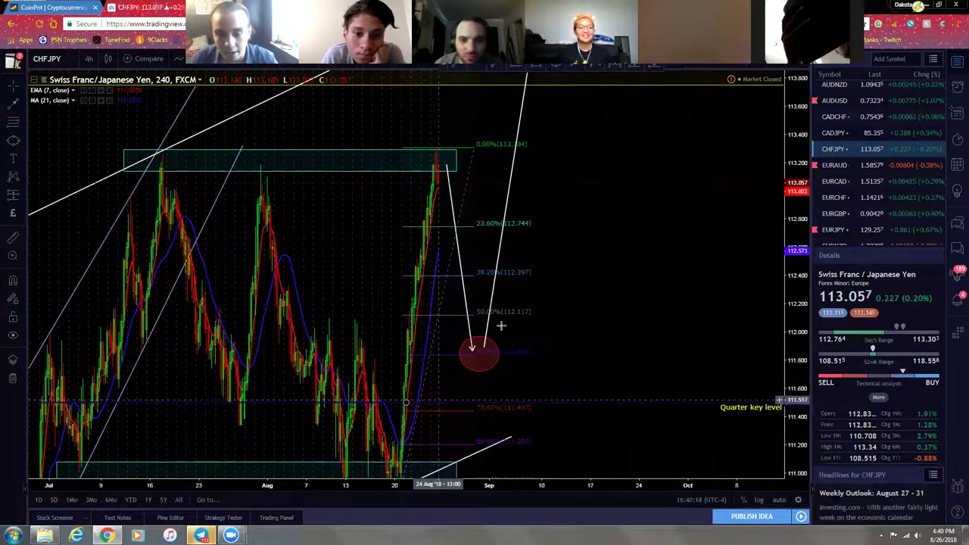
{"action": "left_click_drag", "start_coordinate": [575, 271], "coordinate": [564, 309]}
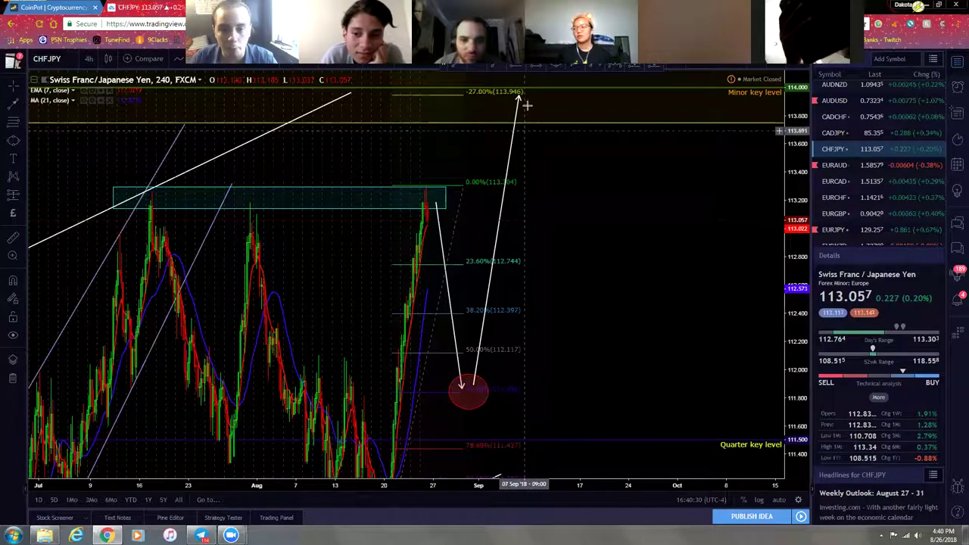
{"action": "scroll", "coordinate": [524, 155], "scroll_direction": "down", "scroll_amount": 3}
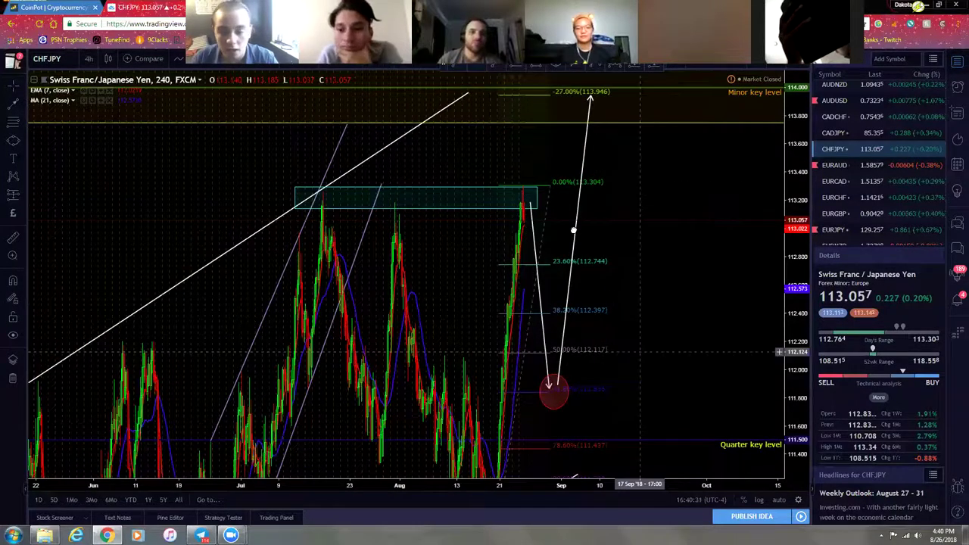
{"action": "left_click_drag", "start_coordinate": [558, 394], "coordinate": [495, 288]}
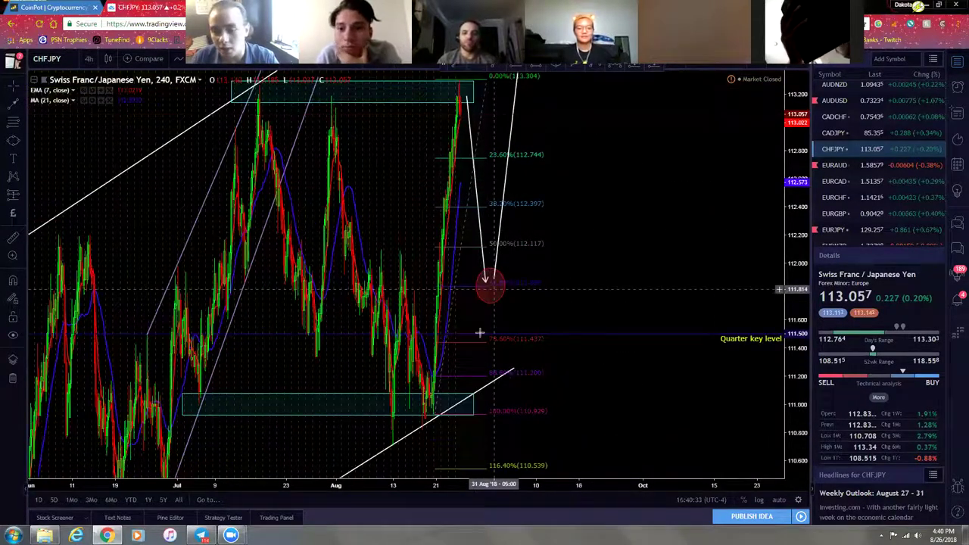
- Move the red ellipse down to the 78.6% Fibonacci level, and attach the sell arrow's tip and the rebound arrow's start near 111.5
{"action": "left_click_drag", "start_coordinate": [544, 269], "coordinate": [493, 255]}
{"action": "left_click_drag", "start_coordinate": [448, 297], "coordinate": [449, 338]}
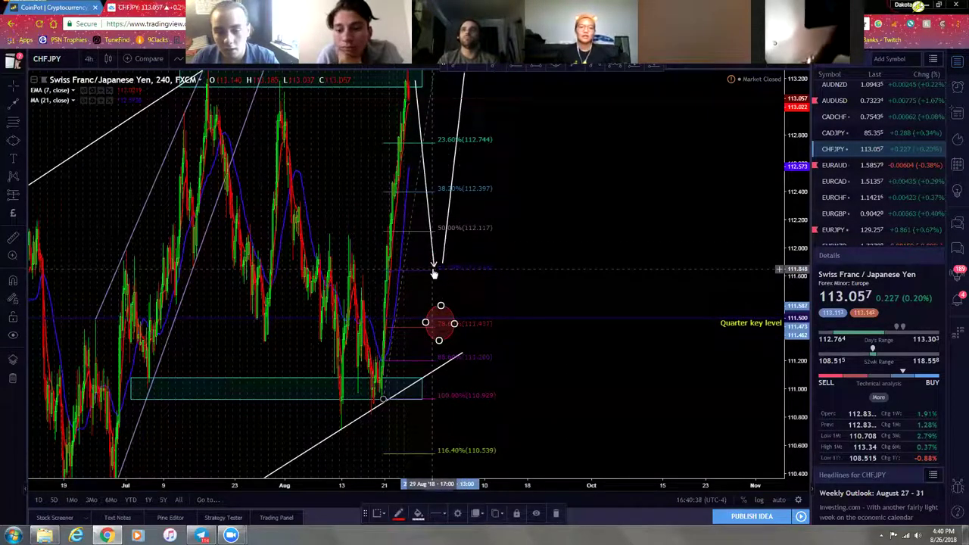
{"action": "left_click_drag", "start_coordinate": [433, 268], "coordinate": [433, 318]}
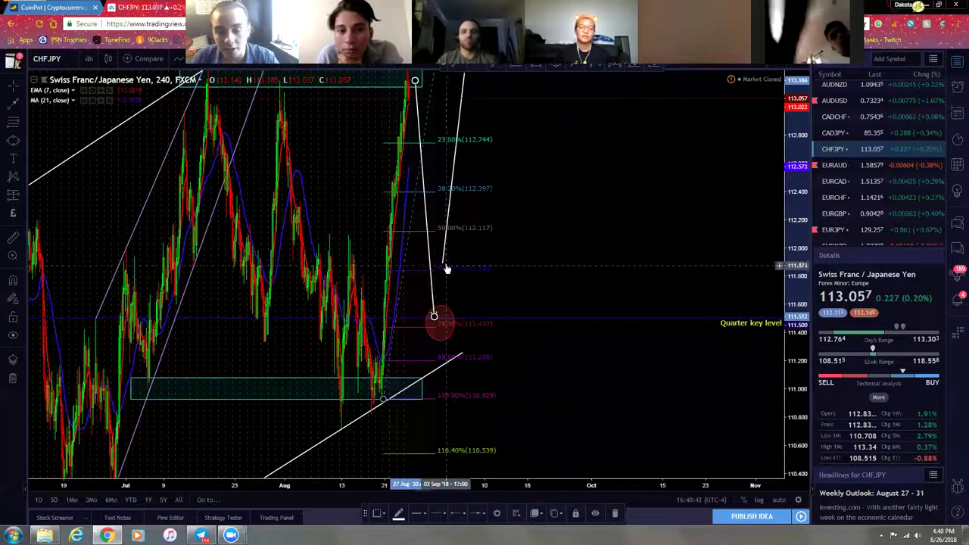
{"action": "left_click_drag", "start_coordinate": [443, 267], "coordinate": [442, 314]}
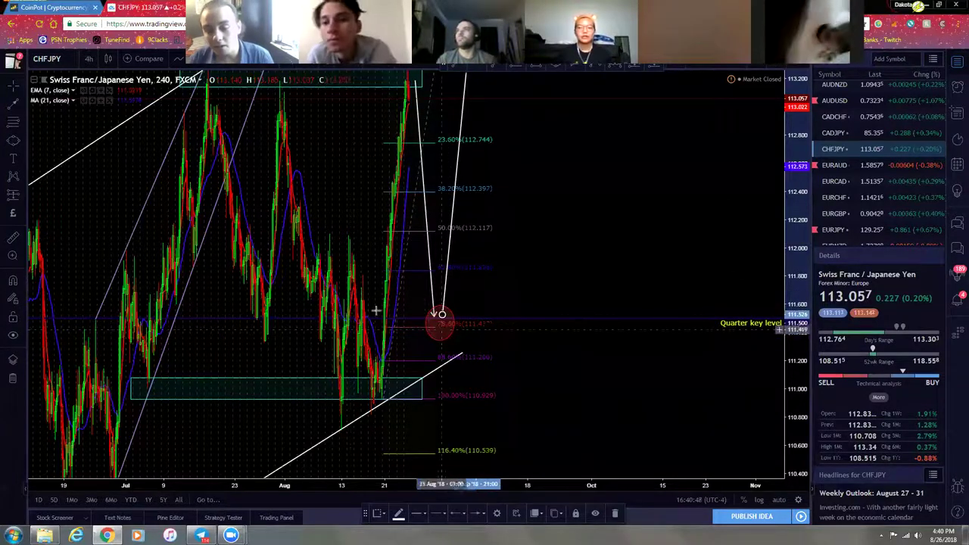
- Delete the yellow rectangular zone around the minor key level at 114.000
{"action": "left_click", "coordinate": [517, 286]}
{"action": "scroll", "coordinate": [569, 272], "scroll_direction": "down", "scroll_amount": 2}
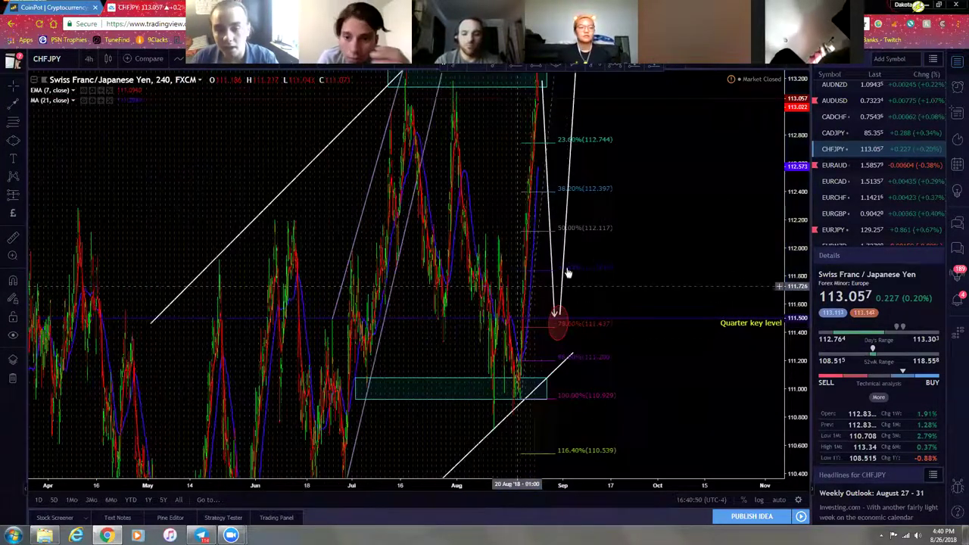
{"action": "scroll", "coordinate": [599, 233], "scroll_direction": "up", "scroll_amount": 3}
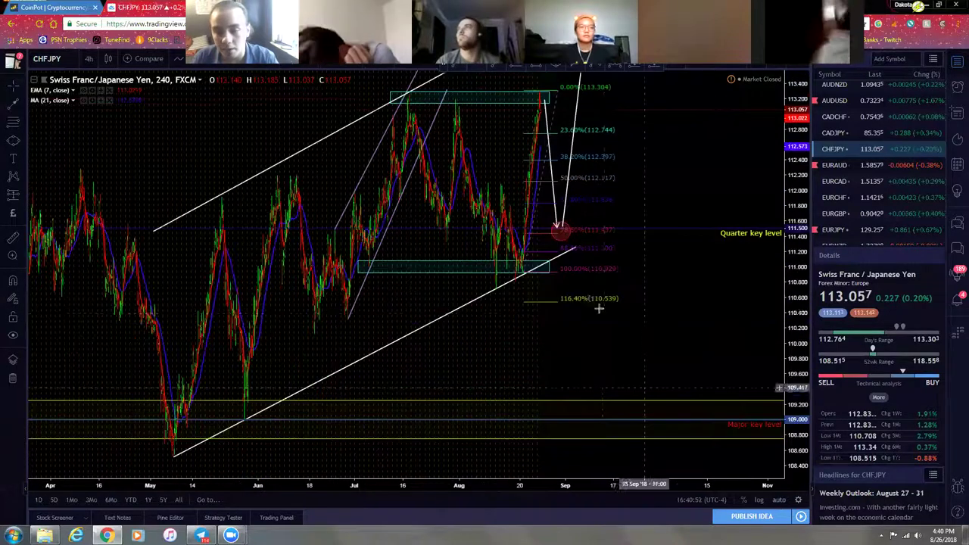
{"action": "scroll", "coordinate": [558, 179], "scroll_direction": "up", "scroll_amount": 3}
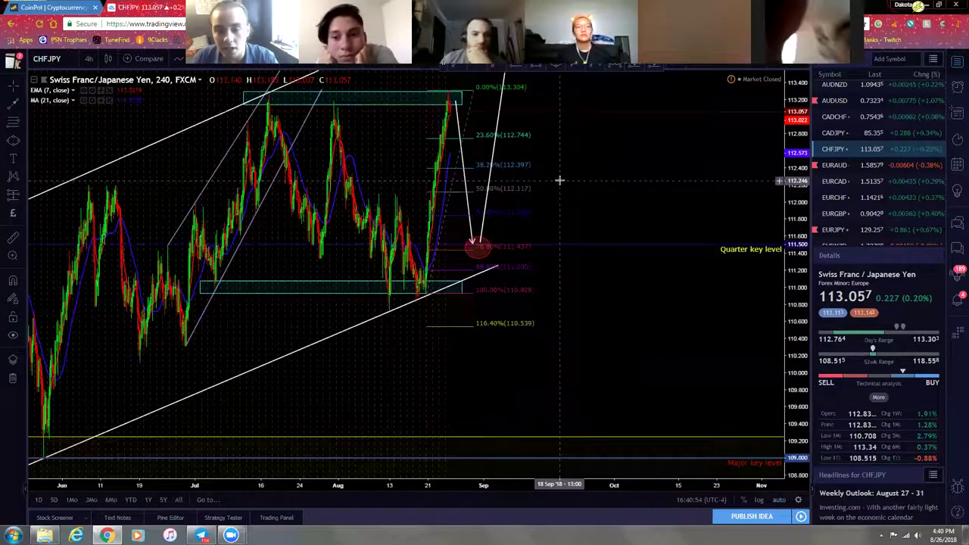
{"action": "left_click_drag", "start_coordinate": [658, 249], "coordinate": [492, 371]}
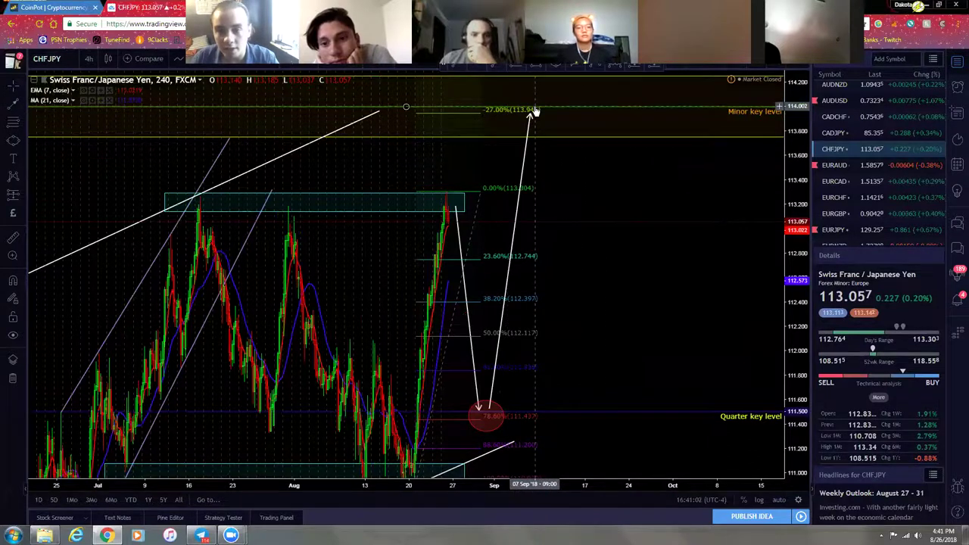
{"action": "left_click", "coordinate": [546, 141]}
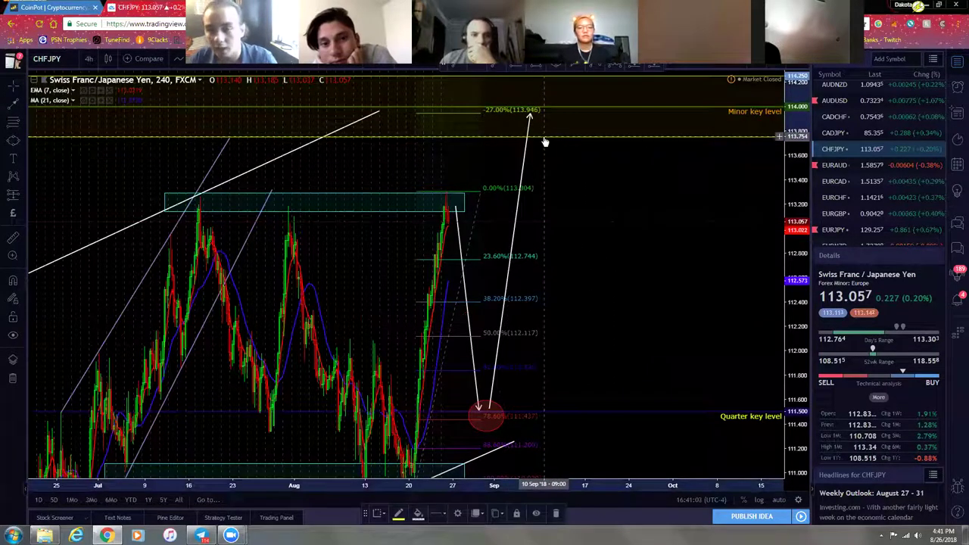
{"action": "left_click_drag", "start_coordinate": [555, 140], "coordinate": [474, 115]}
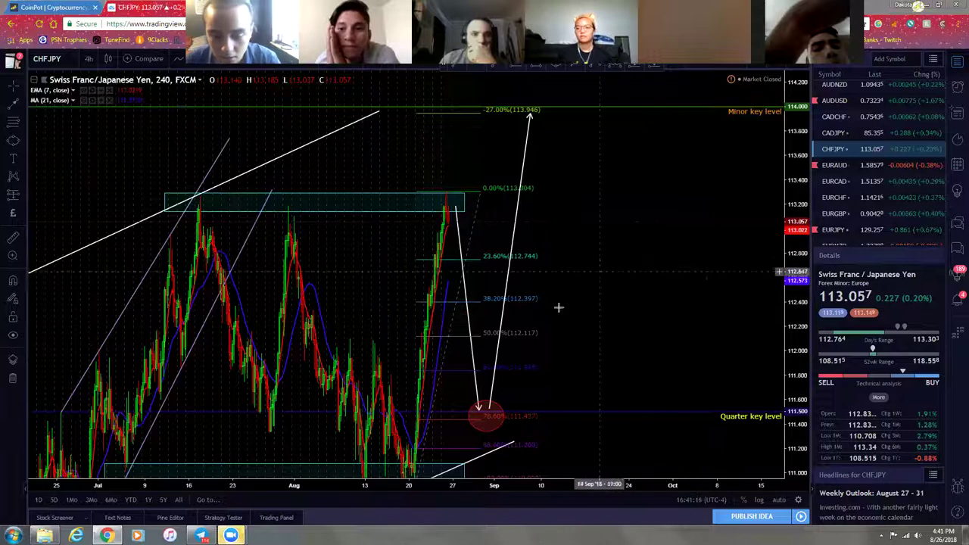
- Delete the red ellipse, the rising and falling projection arrows and the Fibonacci retracement from the CHFJPY chart
{"action": "left_click", "coordinate": [490, 407]}
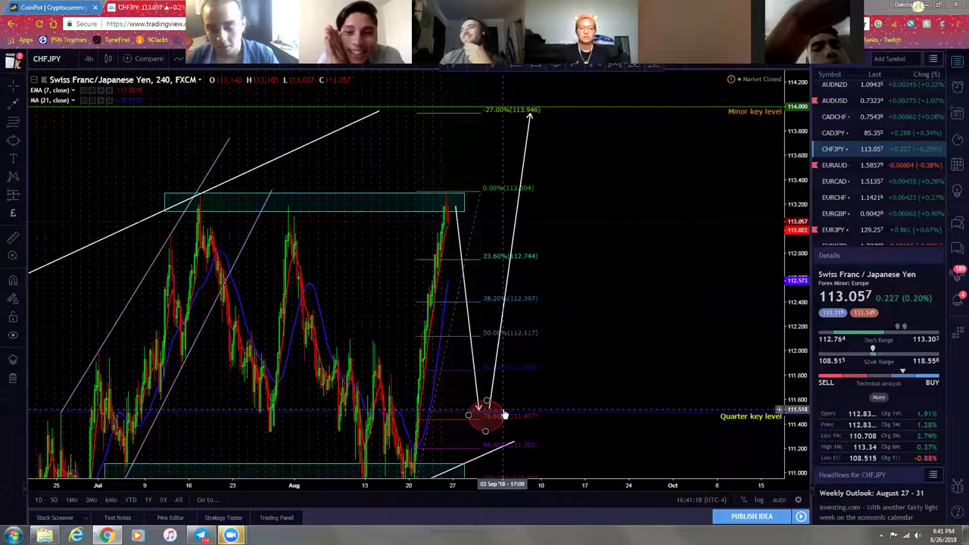
{"action": "left_click", "coordinate": [503, 415]}
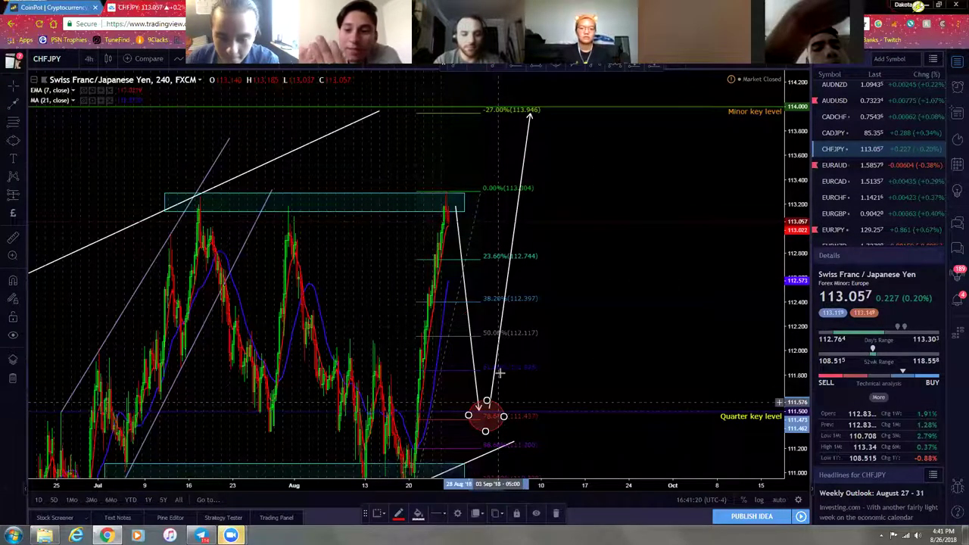
{"action": "key", "text": "Delete"}
{"action": "left_click", "coordinate": [493, 382]}
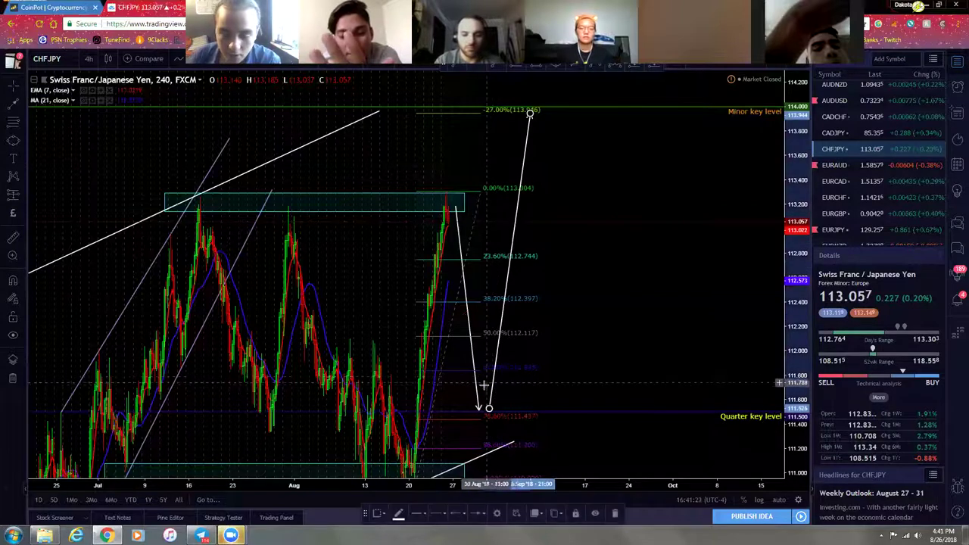
{"action": "key", "text": "Delete"}
{"action": "left_click", "coordinate": [478, 395]}
{"action": "key", "text": "Delete"}
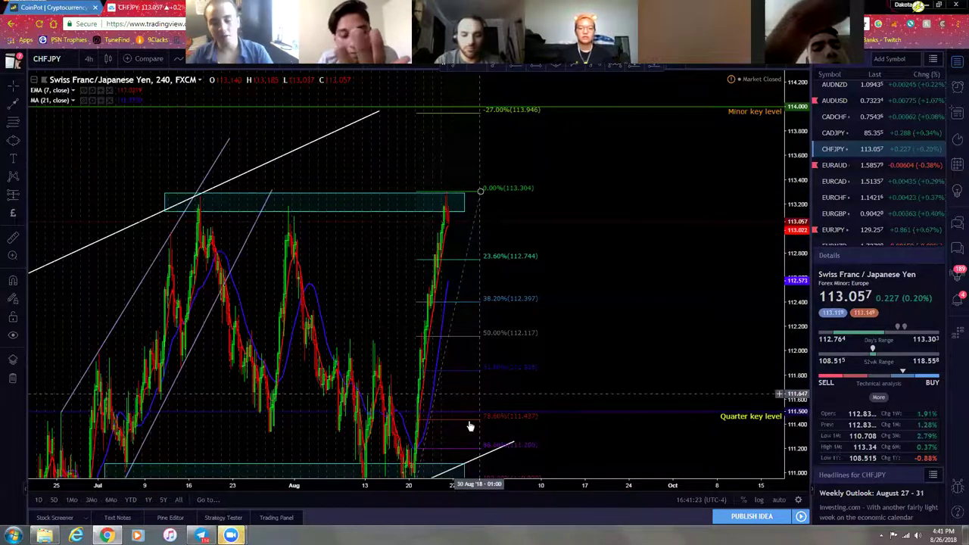
{"action": "key", "text": "Delete"}
{"action": "left_click_drag", "start_coordinate": [541, 320], "coordinate": [664, 255]}
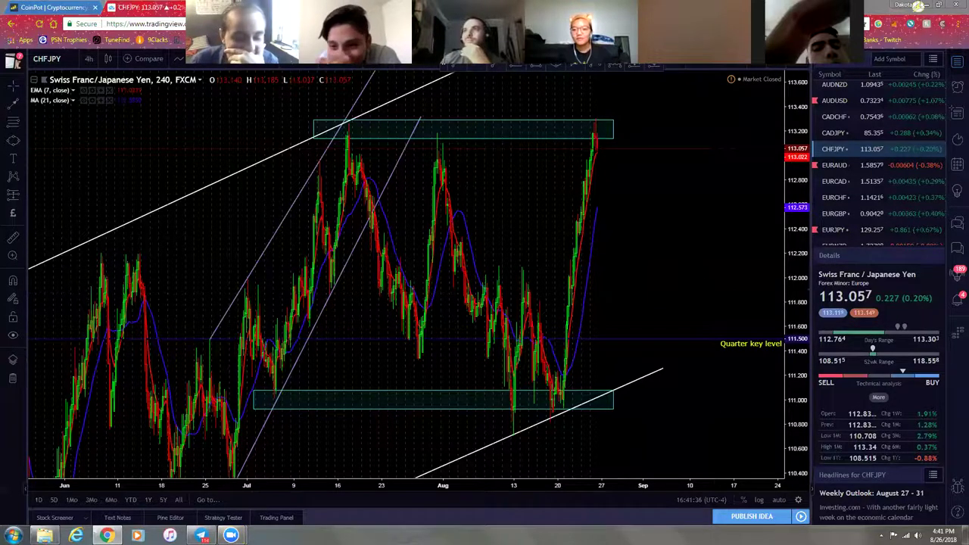
- Switch to Telegram and open the shared CHF/JPY chart snapshot from the G.O.A.T. group's link list in the browser
{"action": "key", "text": "alt+Tab"}
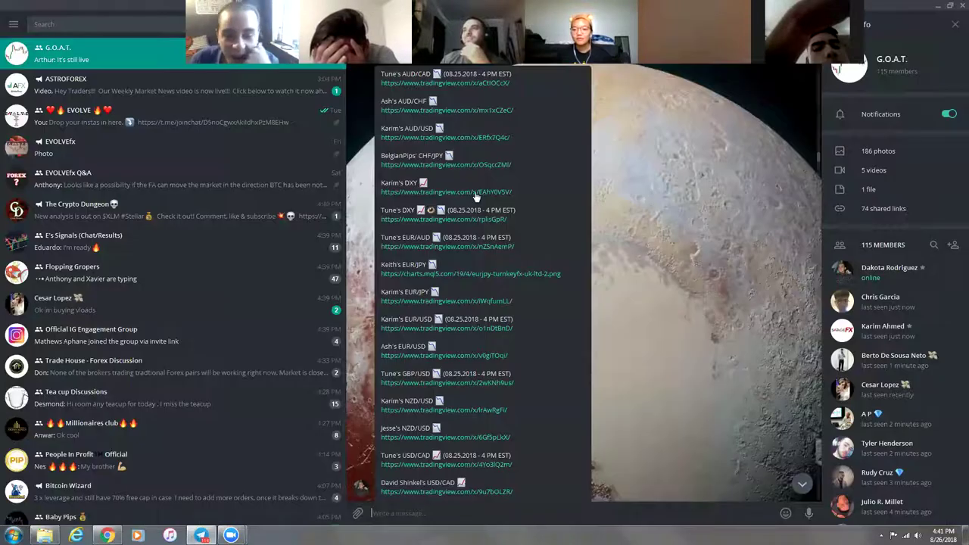
{"action": "right_click", "coordinate": [442, 166]}
{"action": "left_click", "coordinate": [433, 166]}
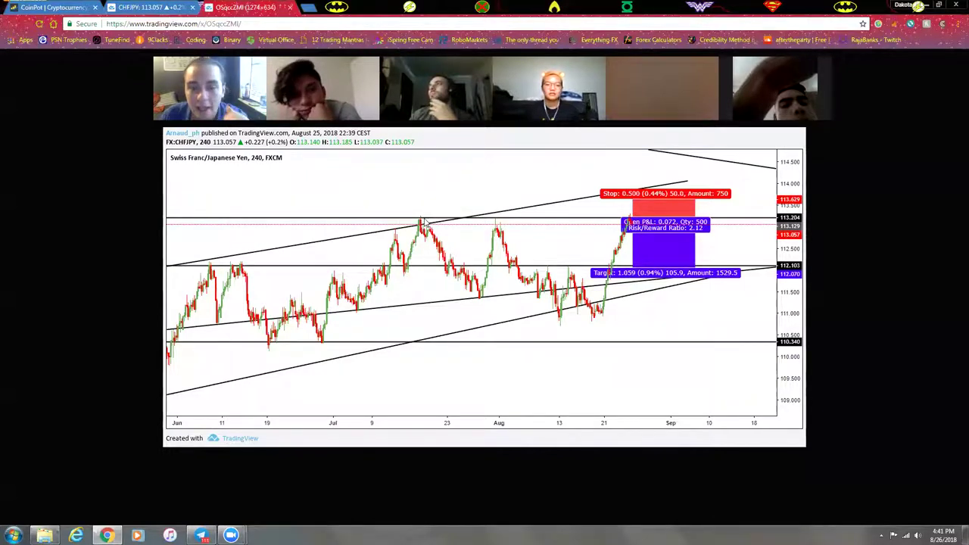
{"action": "left_click", "coordinate": [201, 535]}
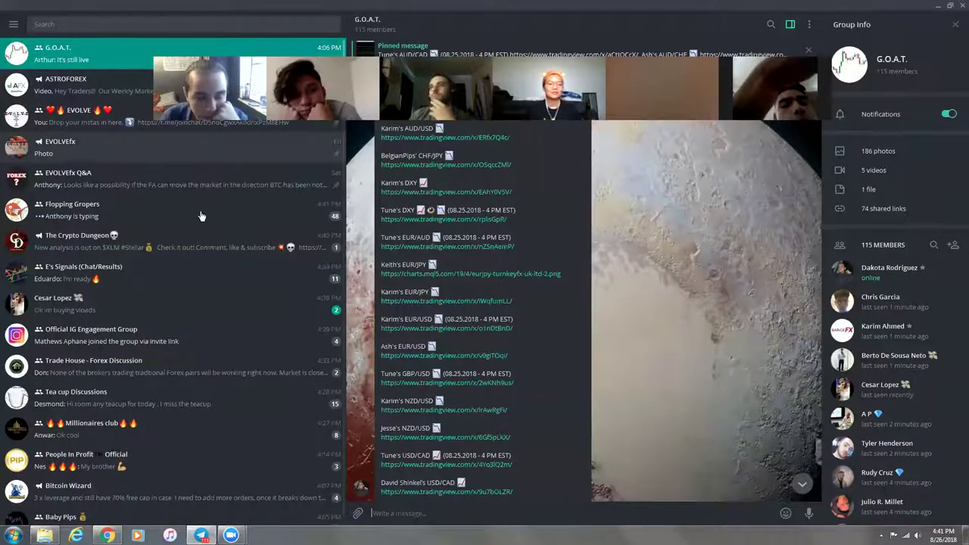
{"action": "left_click", "coordinate": [390, 165]}
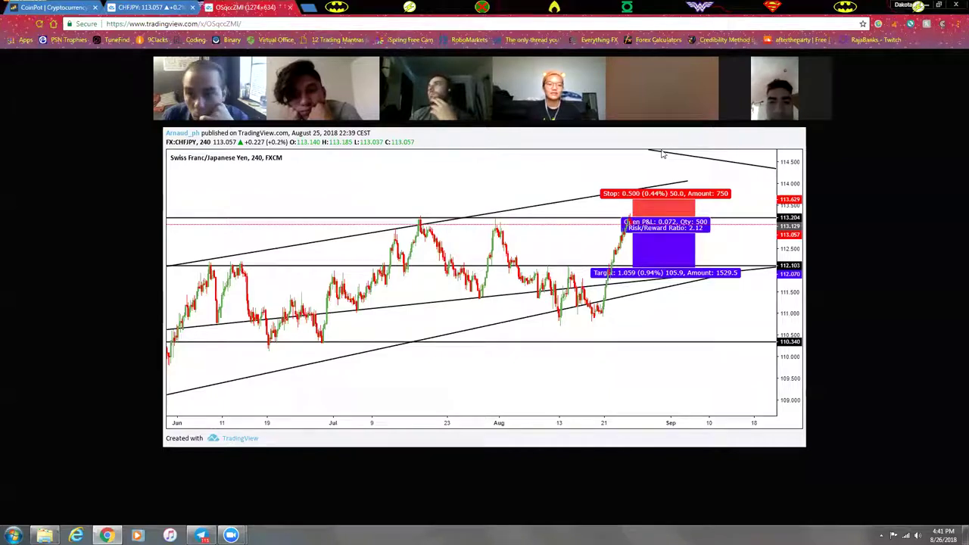
- Compare the shared CHFJPY snapshot's sell position, stop and target with the marked-up TradingView chart
{"action": "key", "text": "ctrl+shift+Tab"}
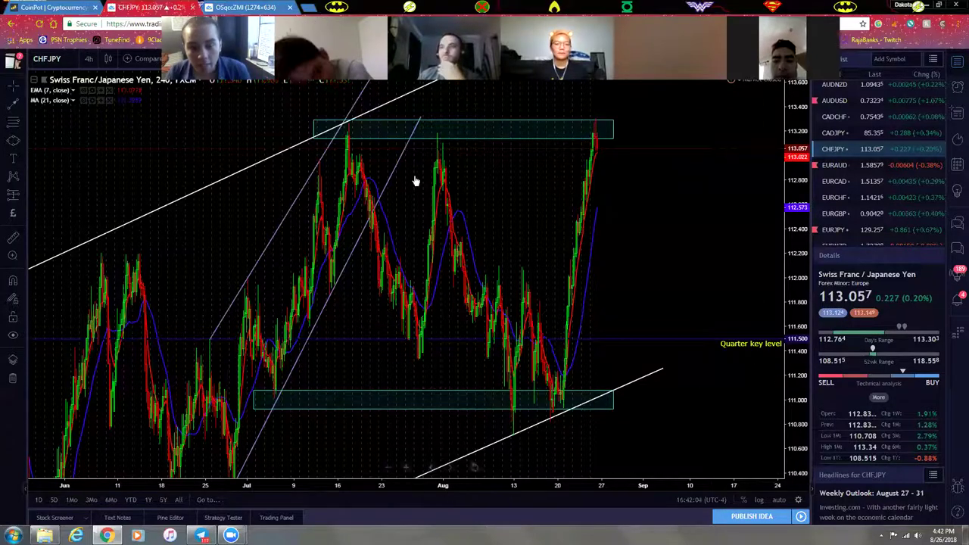
{"action": "key", "text": "ctrl+Tab"}
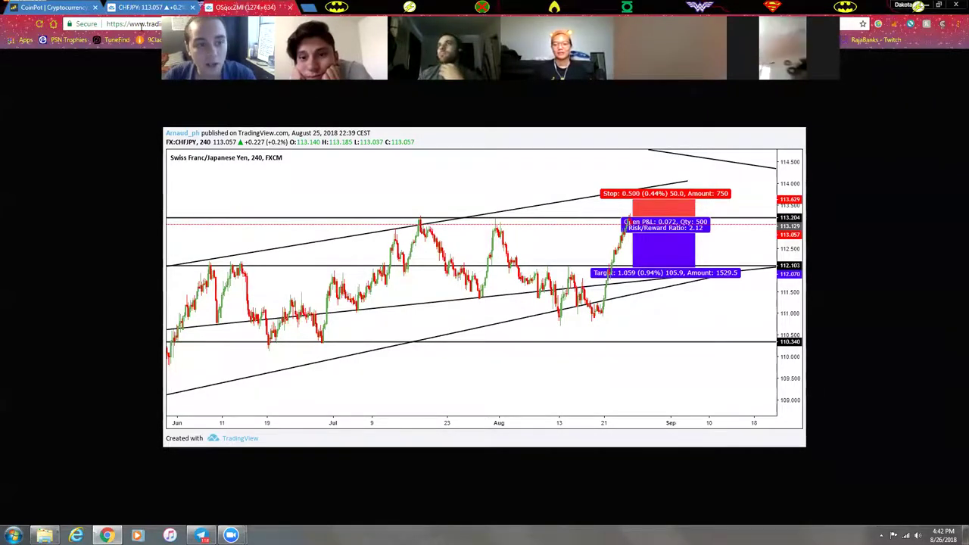
{"action": "key", "text": "ctrl+shift+Tab"}
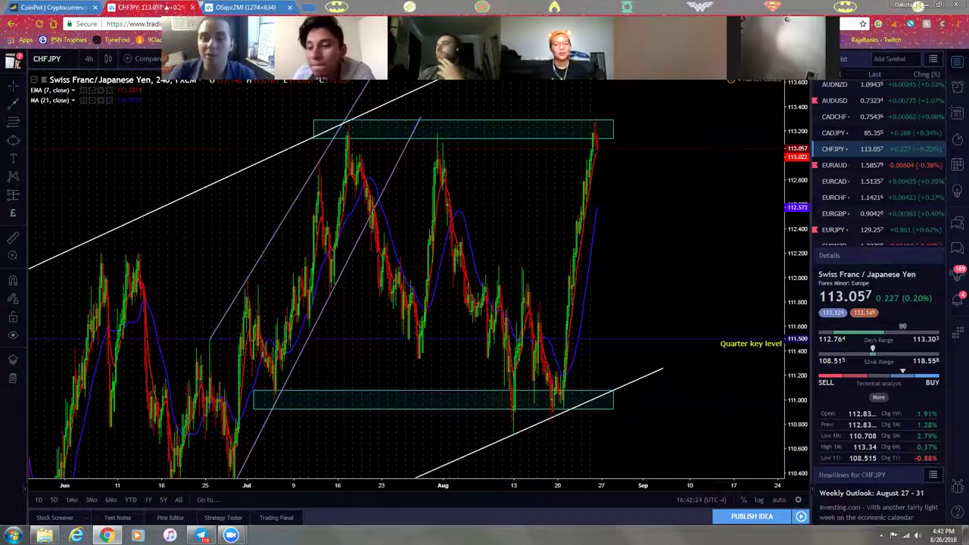
- Measure the price drop from the current price of 113.057 to the quarter key level at 111.500, and clear the measurement
{"action": "left_click_drag", "start_coordinate": [716, 234], "coordinate": [656, 244]}
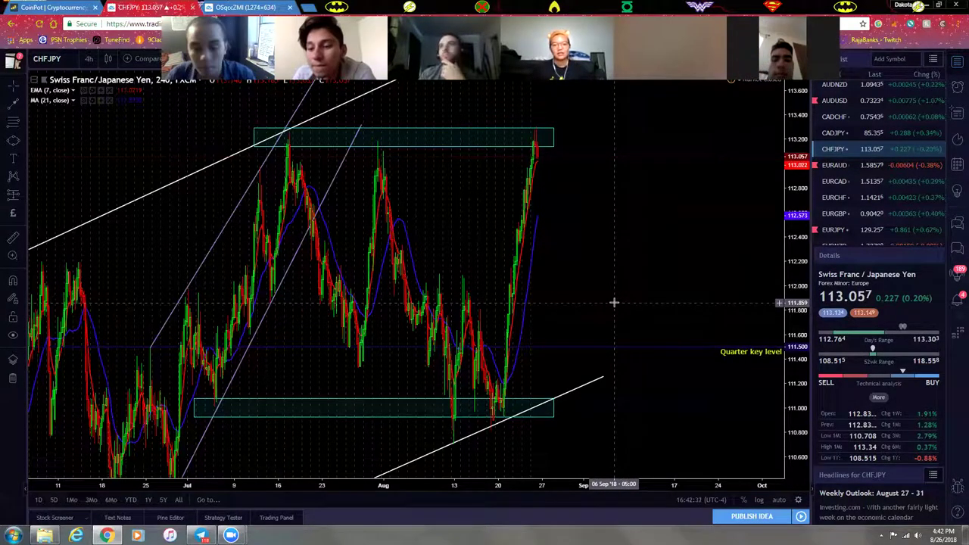
{"action": "left_click_drag", "start_coordinate": [603, 303], "coordinate": [621, 299]}
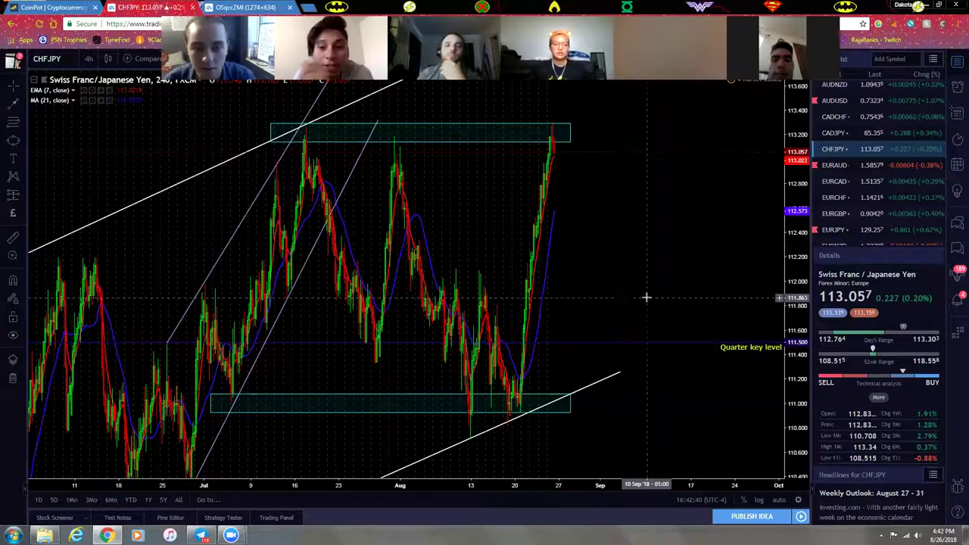
{"action": "left_click_drag", "start_coordinate": [607, 286], "coordinate": [660, 288]}
{"action": "scroll", "coordinate": [329, 280], "scroll_direction": "up", "scroll_amount": 3}
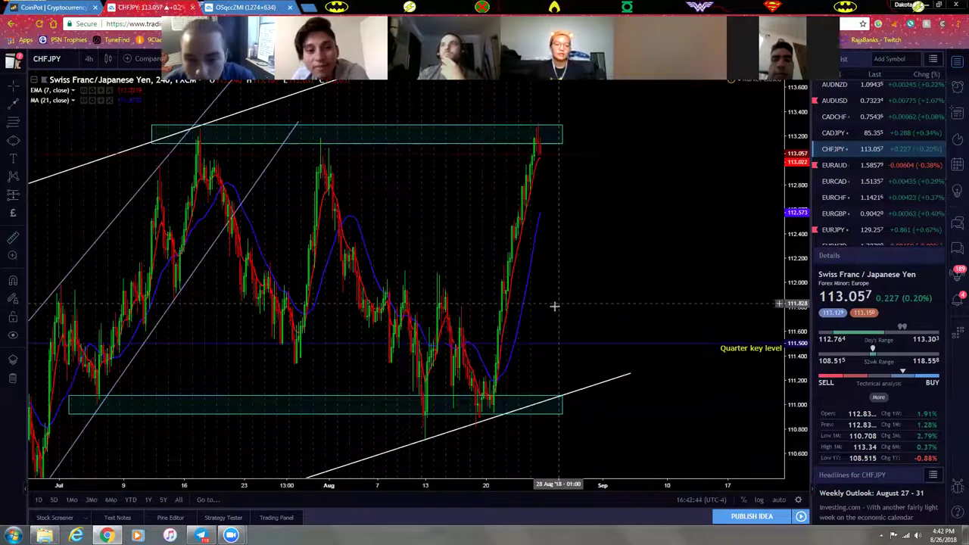
{"action": "scroll", "coordinate": [451, 138], "scroll_direction": "up", "scroll_amount": 3}
{"action": "left_click", "coordinate": [455, 152], "text": "shift"}
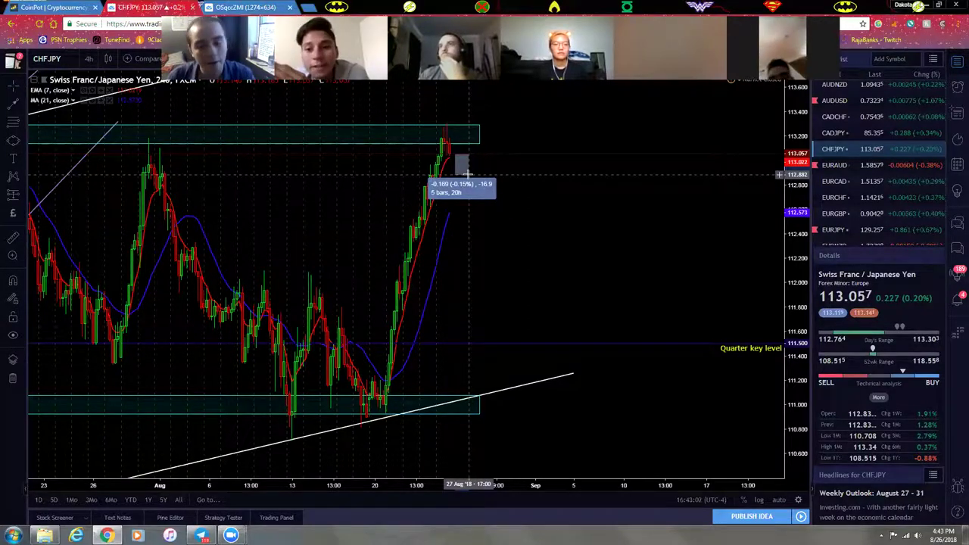
{"action": "left_click", "coordinate": [467, 174]}
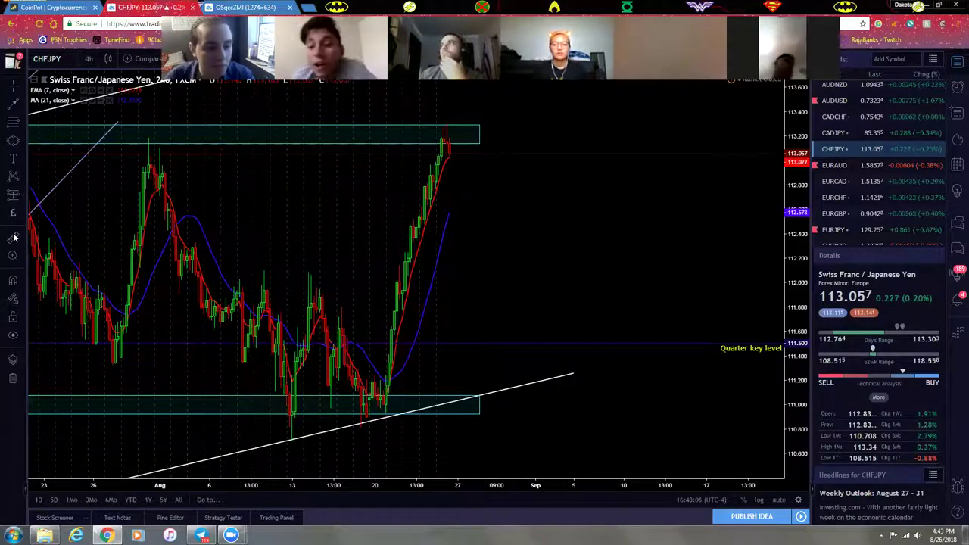
{"action": "left_click", "coordinate": [454, 155]}
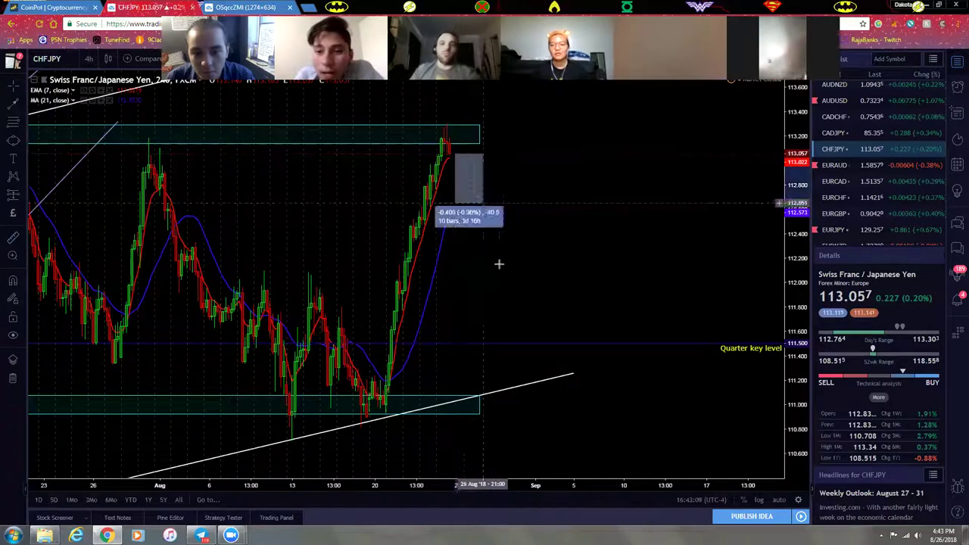
{"action": "left_click", "coordinate": [512, 344]}
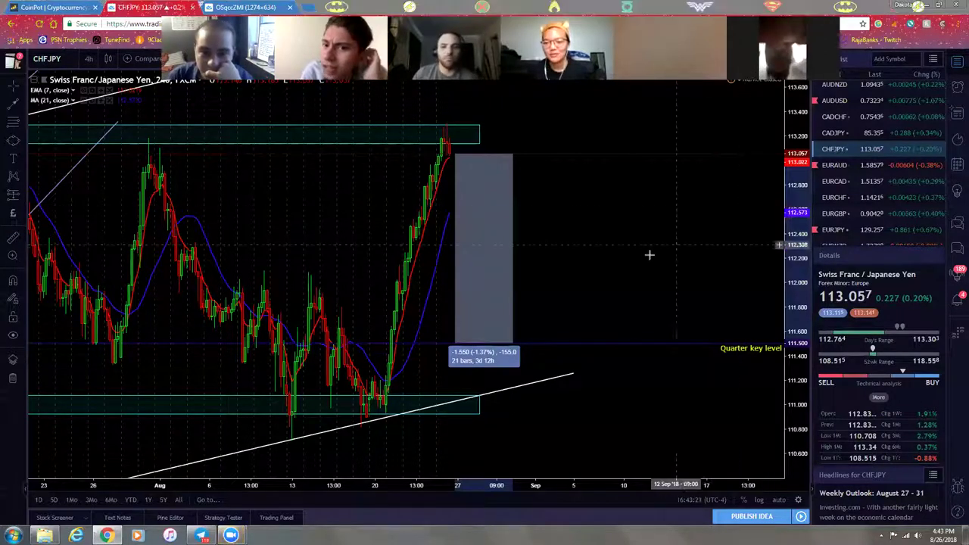
{"action": "left_click", "coordinate": [587, 270]}
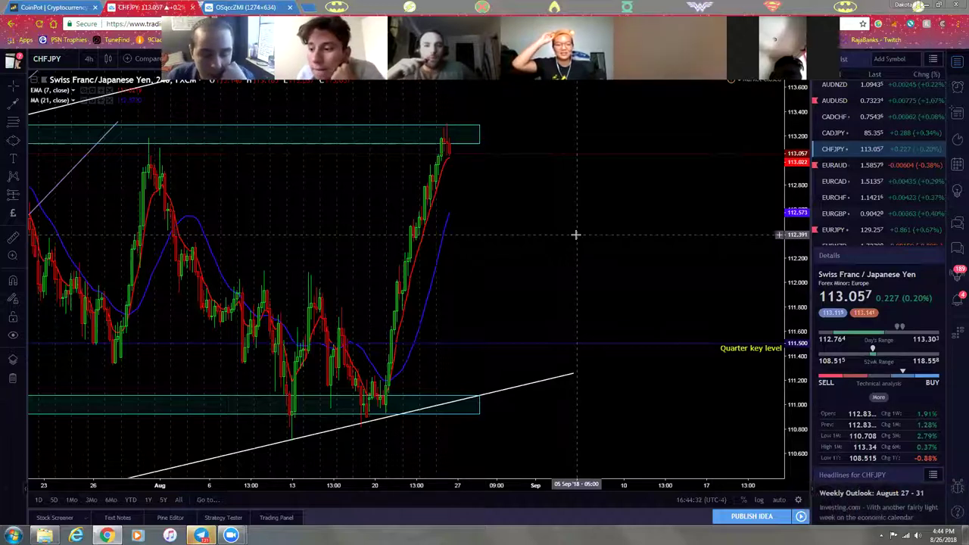
- Measure the price drop from about 113.209 inside the upper zone to the quarter key level, and clear the measurement
{"action": "left_click_drag", "start_coordinate": [495, 283], "coordinate": [569, 279]}
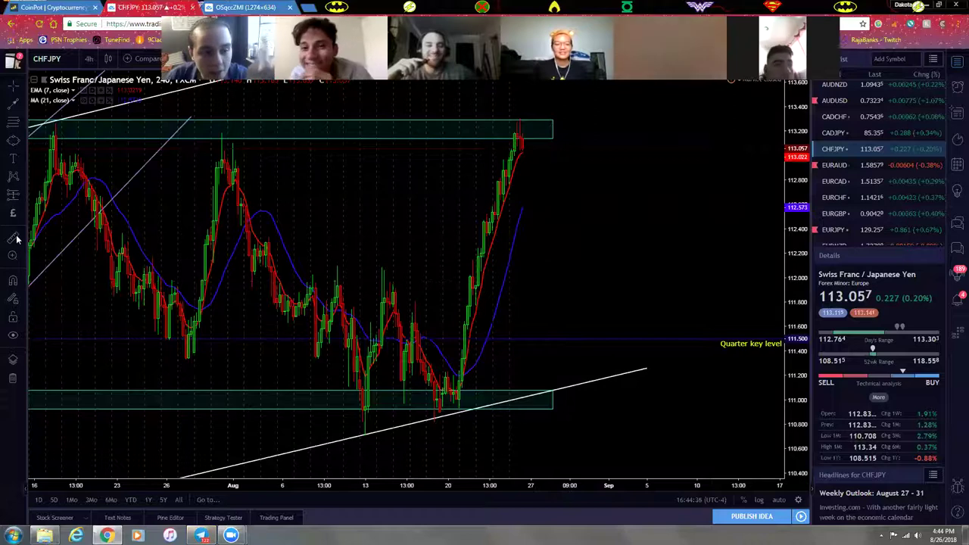
{"action": "left_click", "coordinate": [530, 131], "text": "shift"}
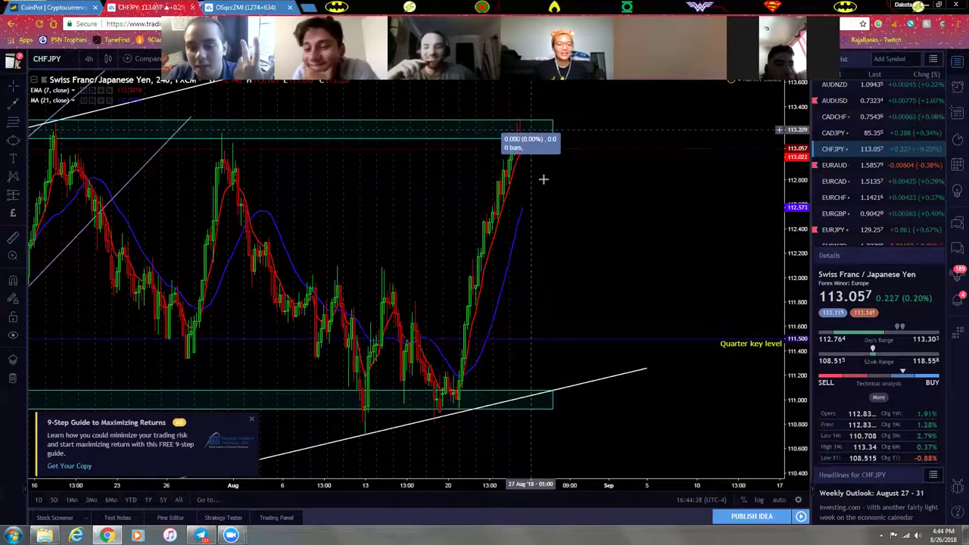
{"action": "left_click", "coordinate": [586, 340]}
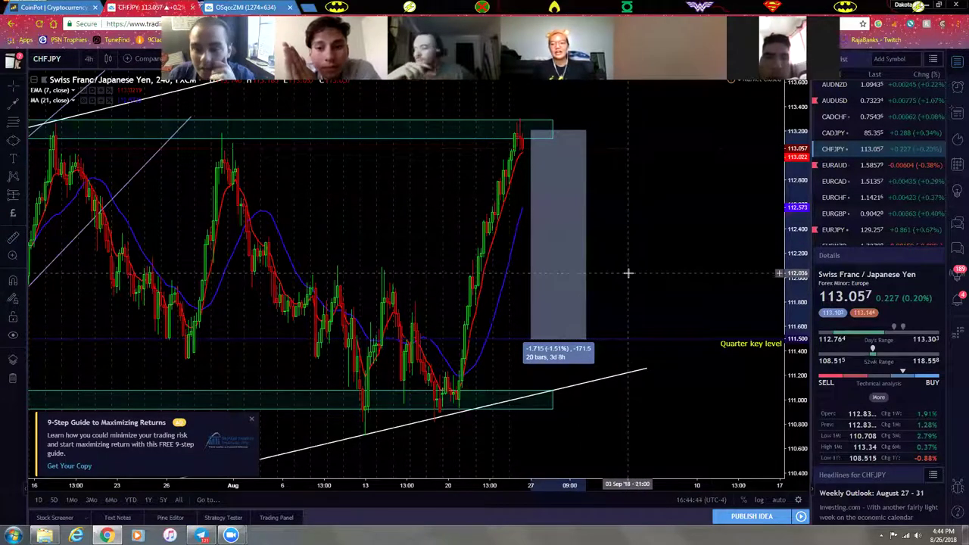
{"action": "left_click", "coordinate": [628, 273]}
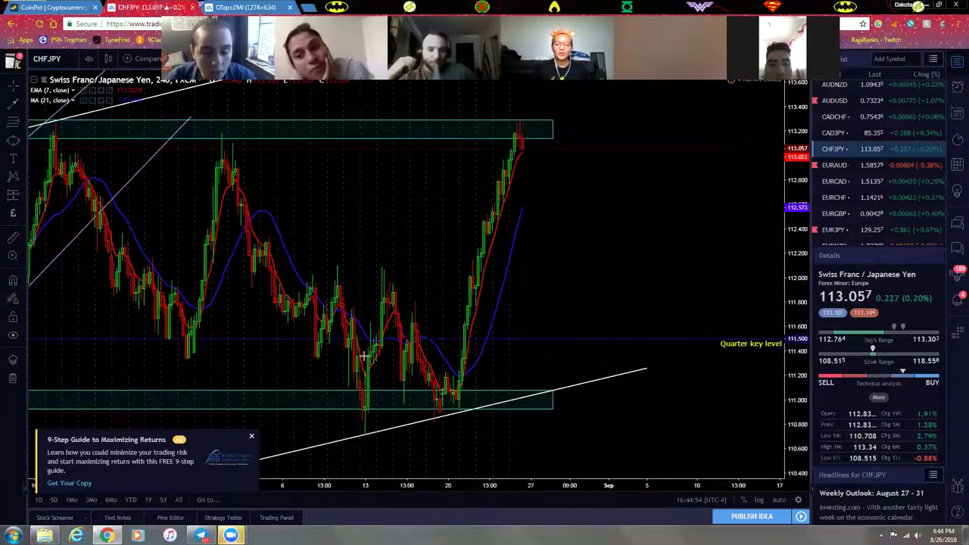
{"action": "left_click_drag", "start_coordinate": [552, 293], "coordinate": [693, 291]}
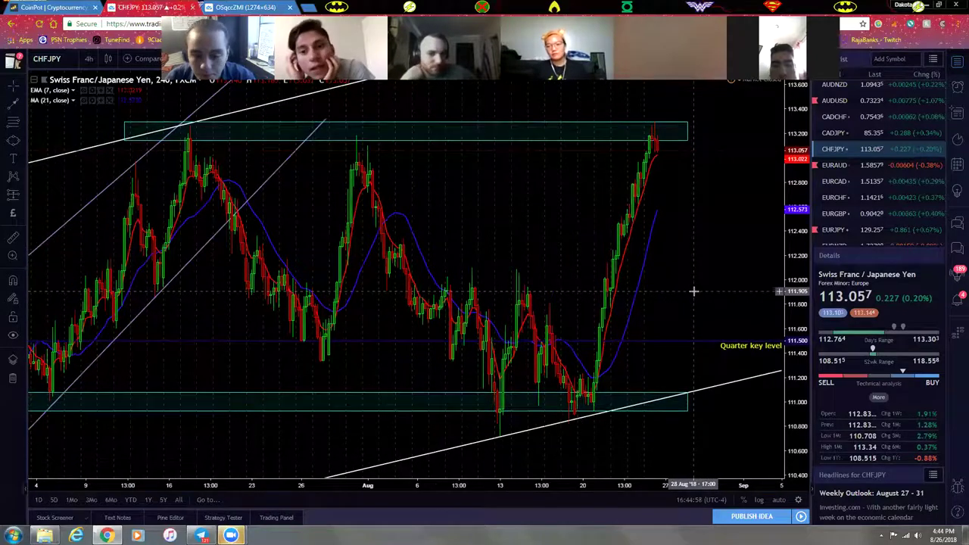
{"action": "left_click_drag", "start_coordinate": [682, 298], "coordinate": [658, 298]}
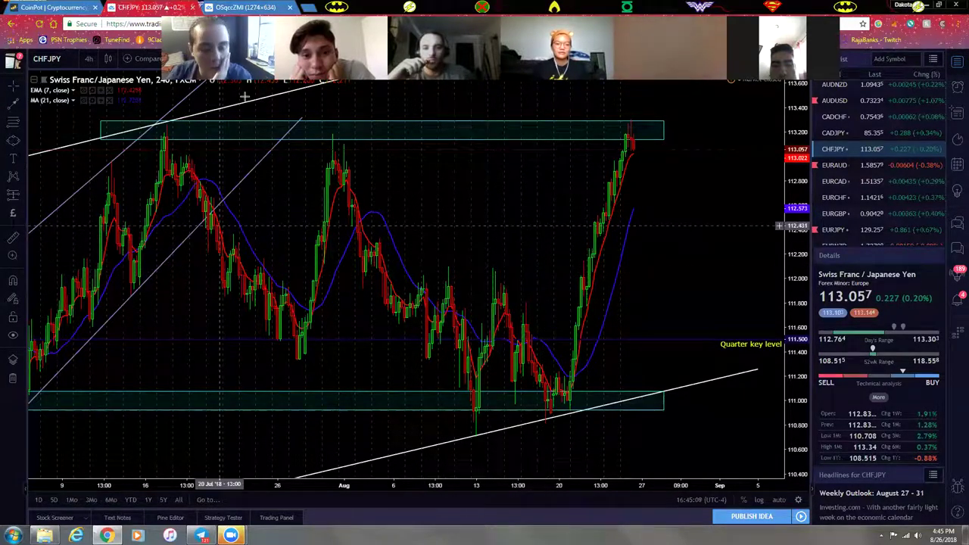
- Close the CHFJPY snapshot, then switch to Telegram and open the AUDUSD chart snapshot shared in the G.O.A.T. group in the browser
{"action": "left_click", "coordinate": [283, 8]}
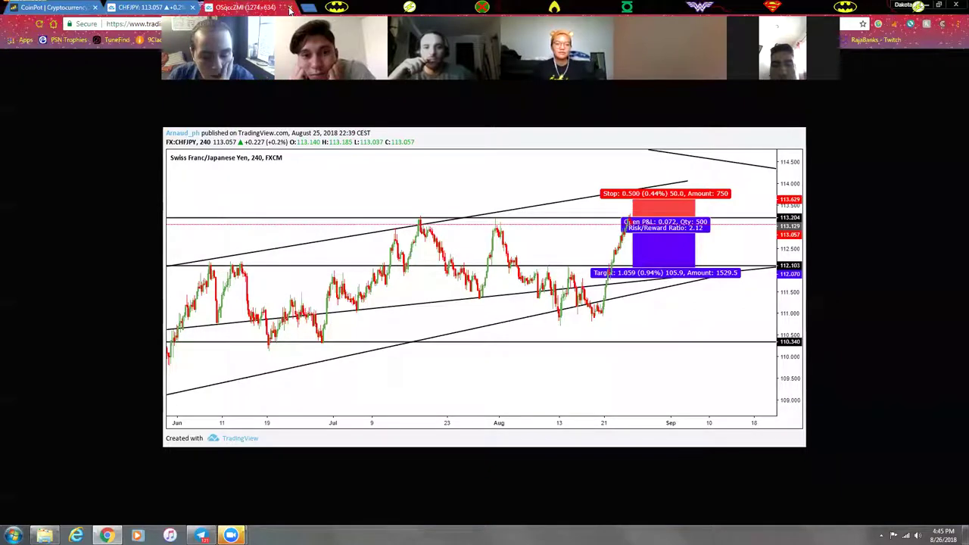
{"action": "left_click", "coordinate": [290, 8]}
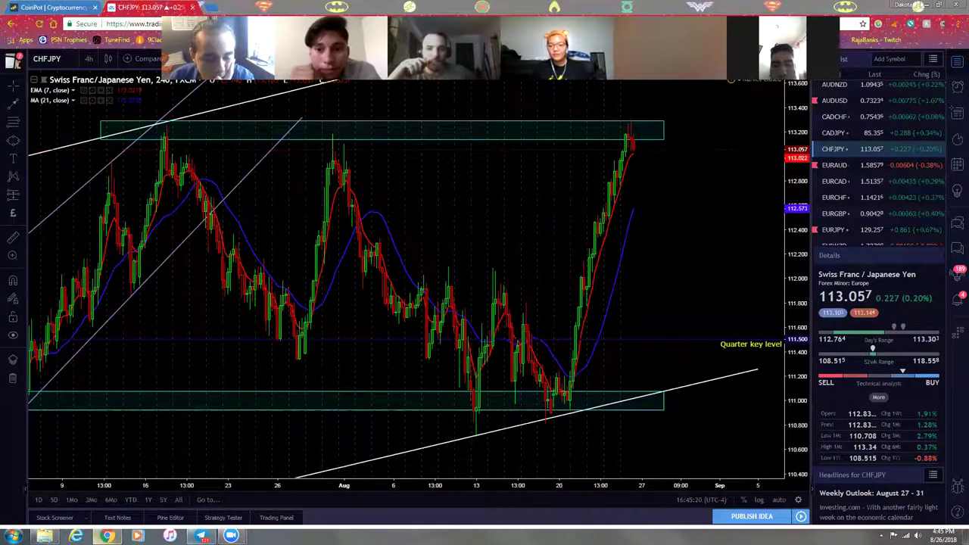
{"action": "left_click", "coordinate": [201, 535]}
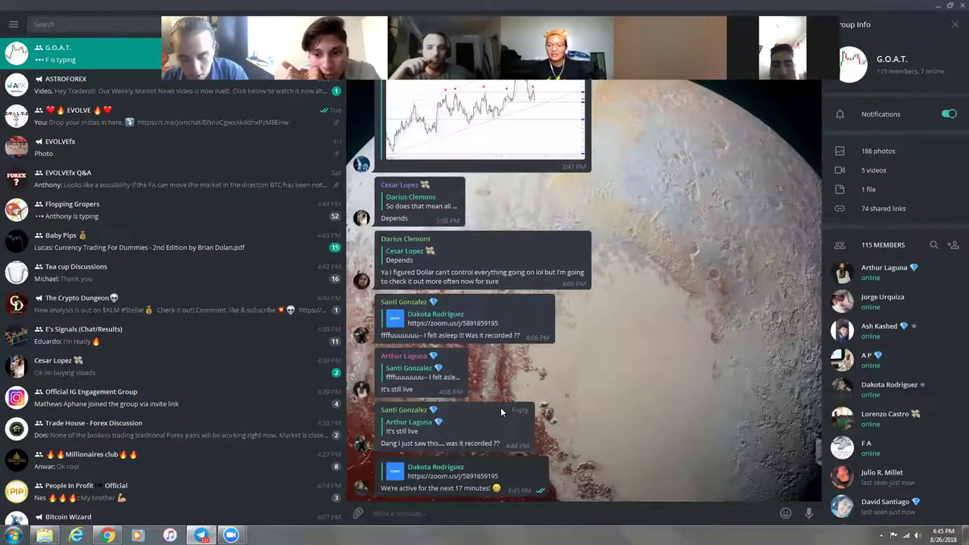
{"action": "left_click_drag", "start_coordinate": [370, 68], "coordinate": [339, 51]}
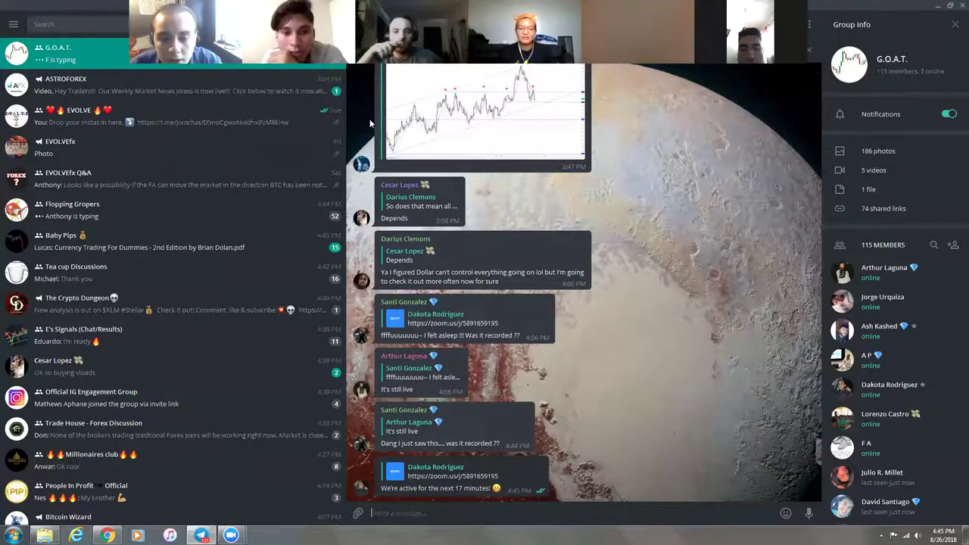
{"action": "scroll", "coordinate": [462, 141], "scroll_direction": "up", "scroll_amount": 5}
{"action": "right_click", "coordinate": [461, 135]}
{"action": "left_click", "coordinate": [444, 141]}
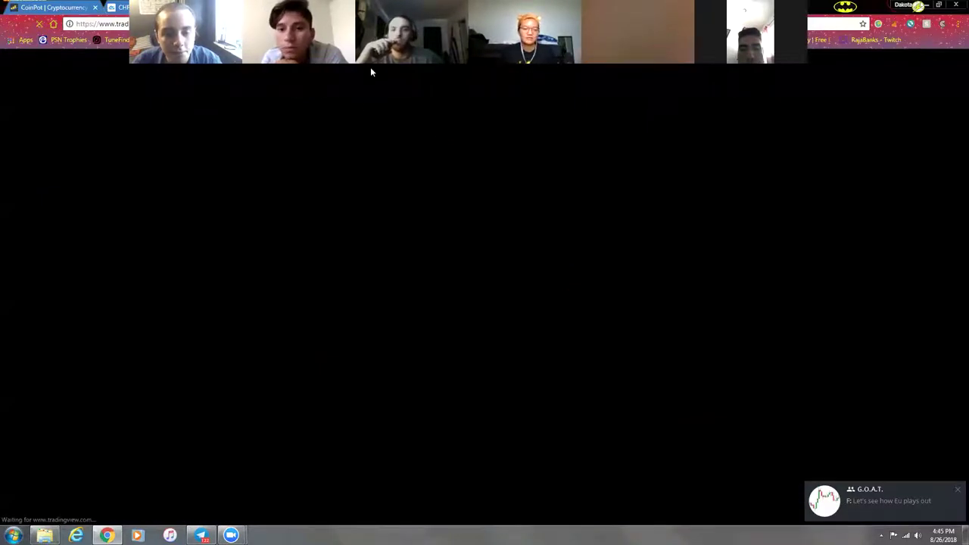
{"action": "left_click_drag", "start_coordinate": [371, 70], "coordinate": [484, 86]}
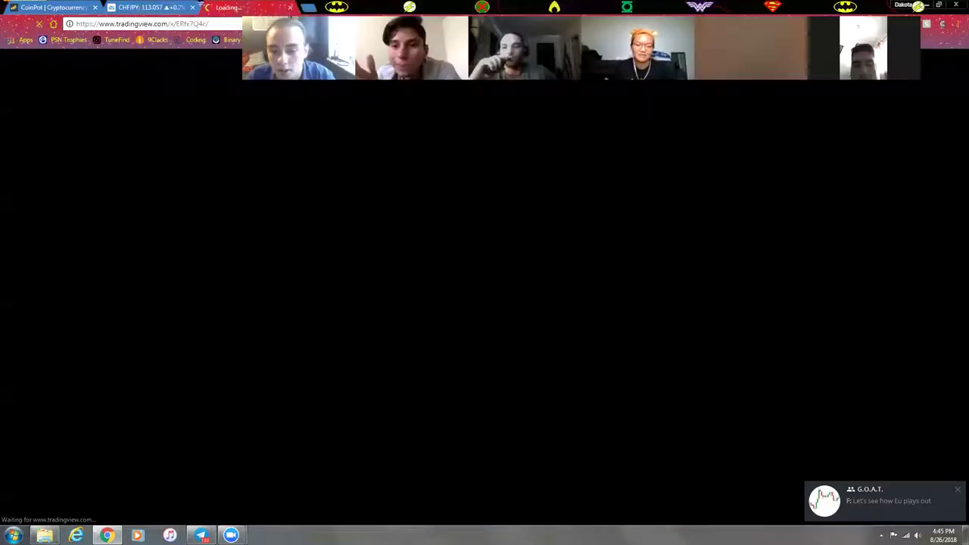
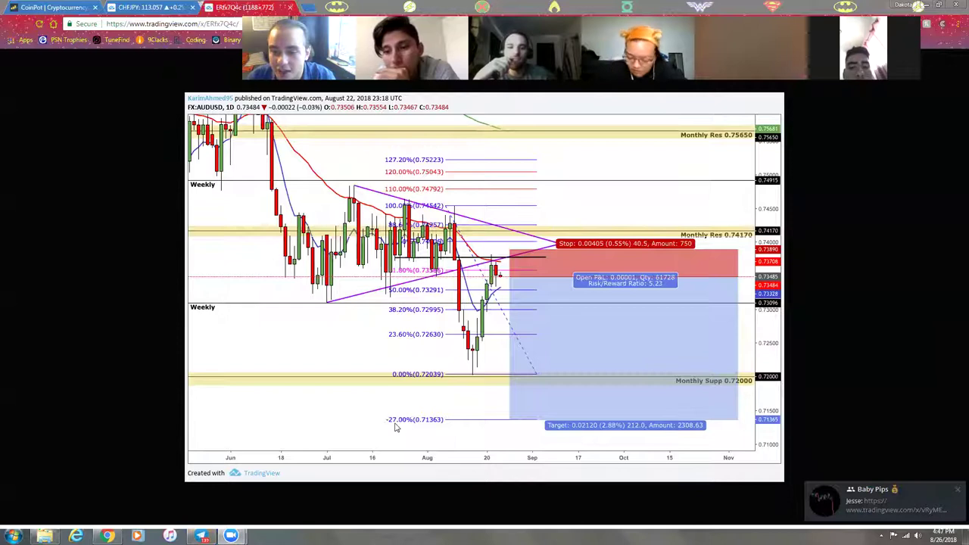
- Return to the live TradingView chart and load AUDUSD from the watchlist to compare with the shared snapshot
{"action": "left_click", "coordinate": [172, 8]}
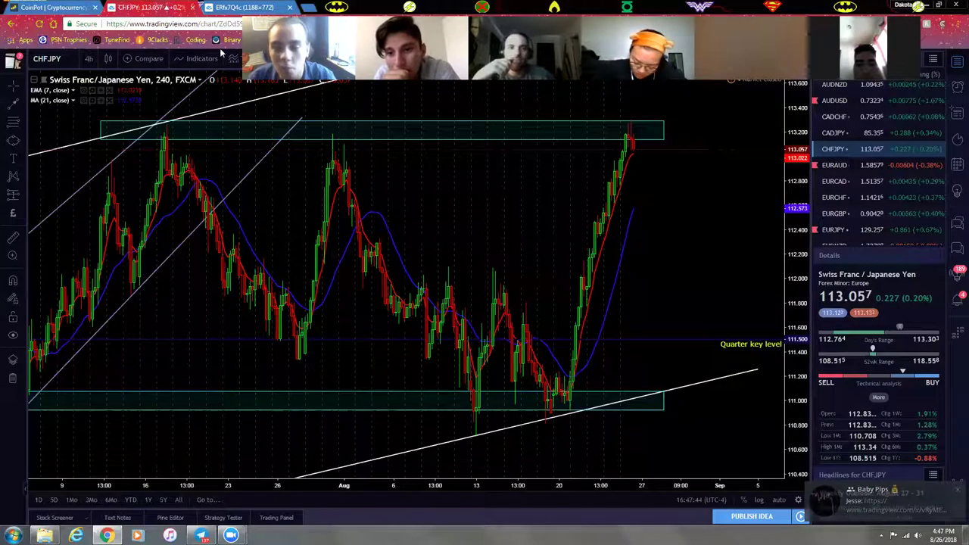
{"action": "left_click_drag", "start_coordinate": [444, 214], "coordinate": [542, 261]}
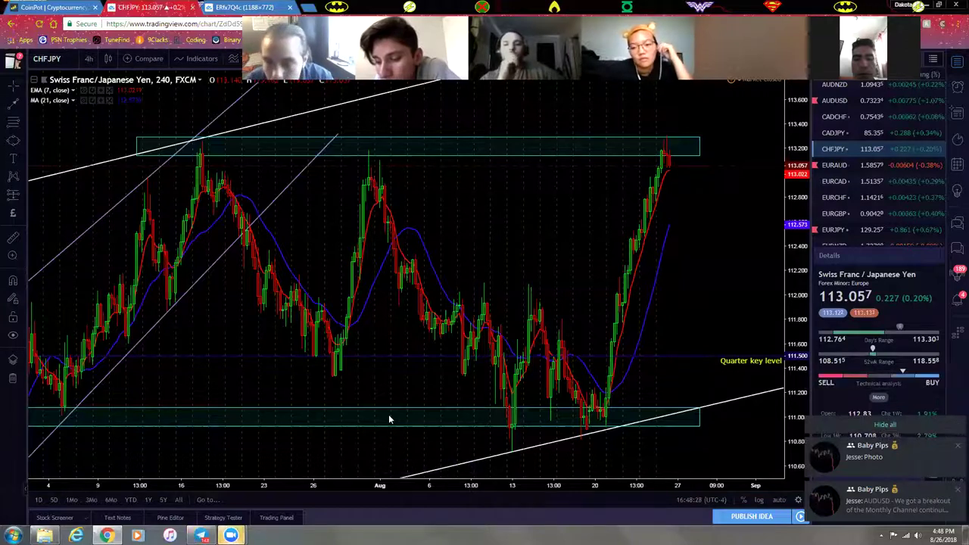
{"action": "left_click", "coordinate": [237, 8]}
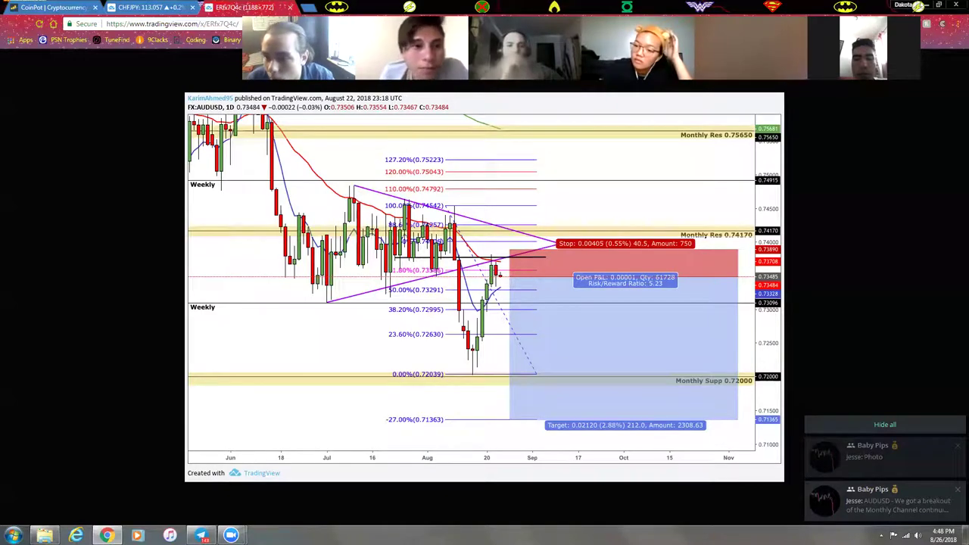
{"action": "key", "text": "ctrl+shift+Tab"}
{"action": "key", "text": "Up"}
{"action": "key", "text": "Up"}
{"action": "key", "text": "Up"}
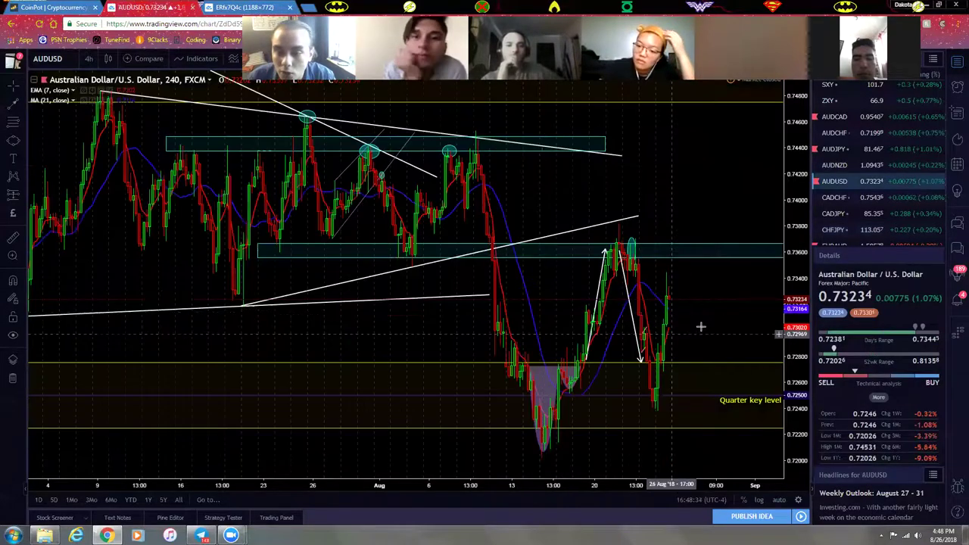
- Measure the AUDUSD price drop from the ellipse in the teal zone to the quarter key level at 0.72500, and clear the measurement
{"action": "scroll", "coordinate": [156, 253], "scroll_direction": "up", "scroll_amount": 2}
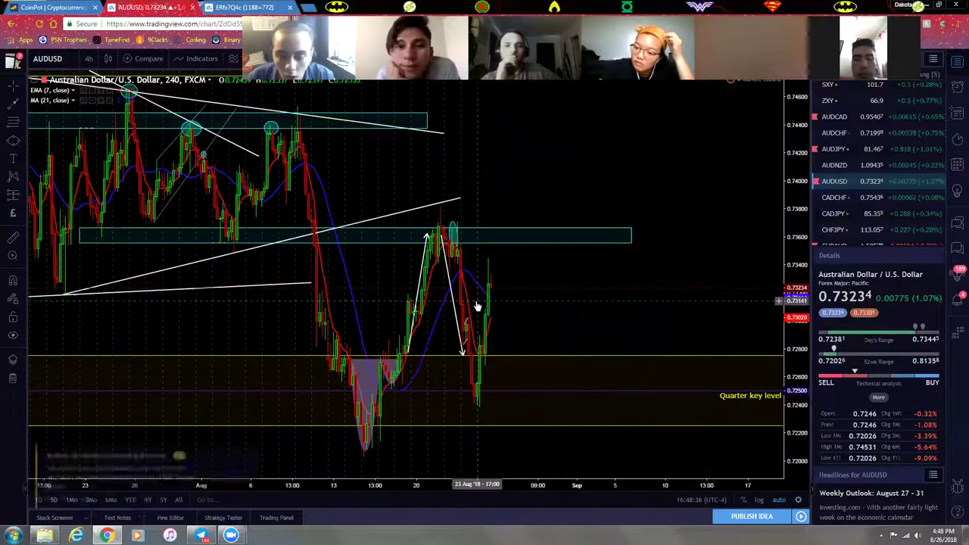
{"action": "scroll", "coordinate": [407, 331], "scroll_direction": "up", "scroll_amount": 2}
{"action": "left_click_drag", "start_coordinate": [450, 303], "coordinate": [530, 369]}
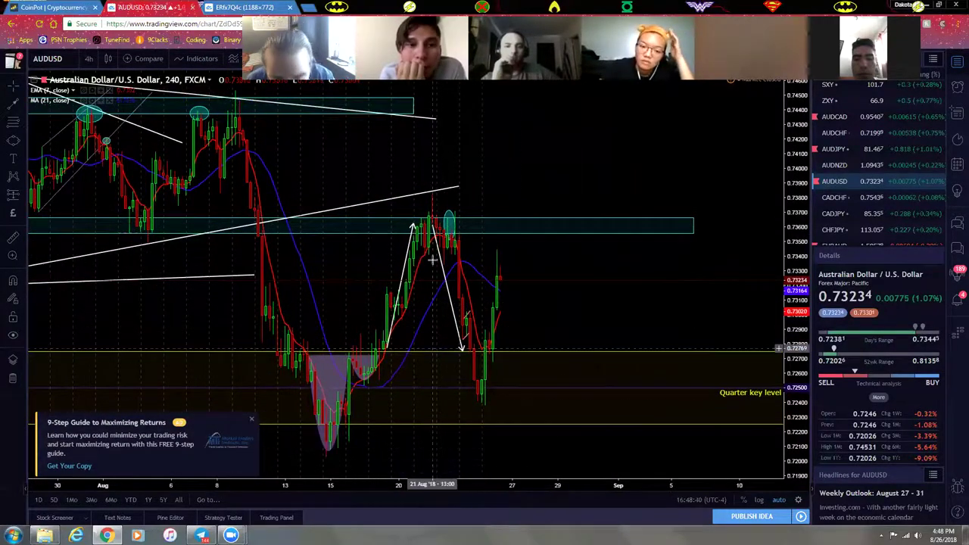
{"action": "left_click", "coordinate": [447, 224]}
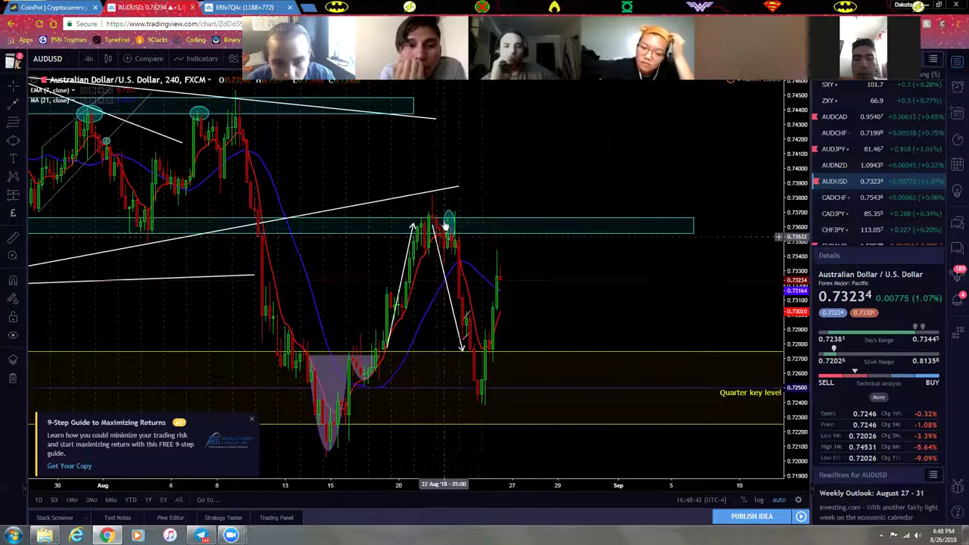
{"action": "left_click", "coordinate": [500, 267]}
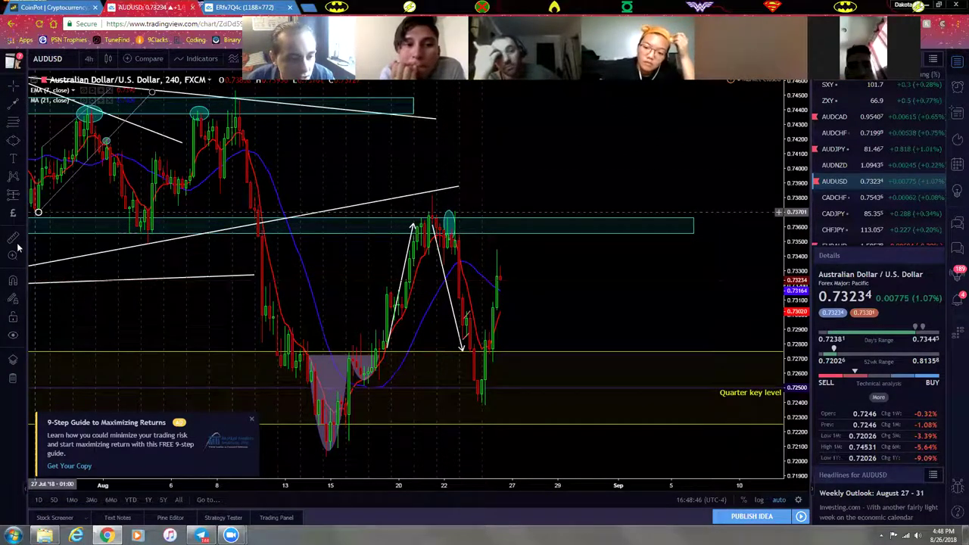
{"action": "left_click", "coordinate": [449, 224]}
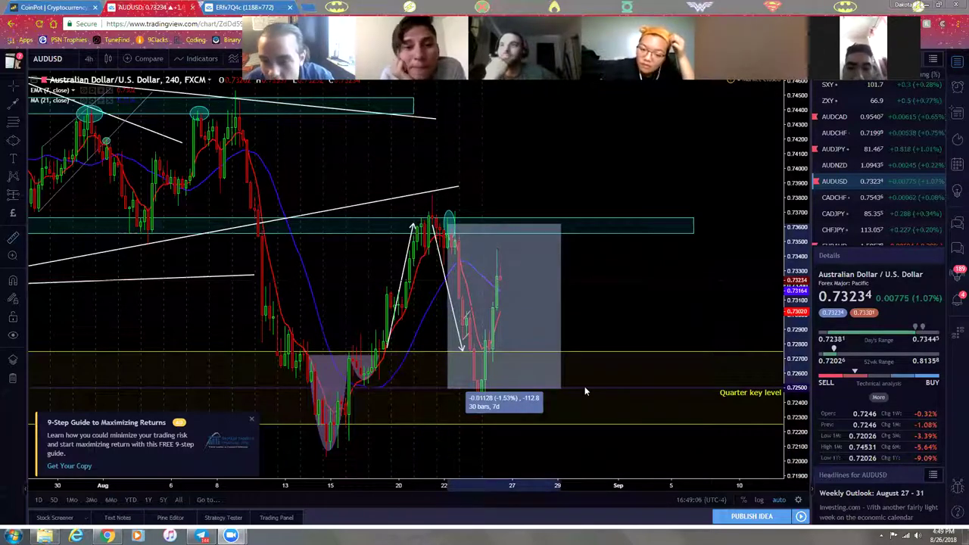
{"action": "left_click", "coordinate": [567, 305]}
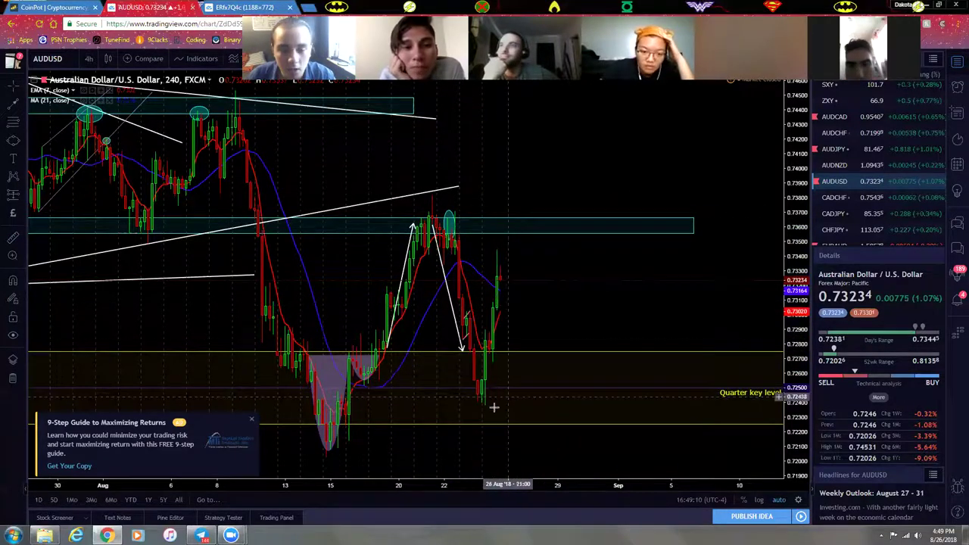
- Draw an arrow from about 0.7248 up to about 0.7346, and a second arrow down to about 0.7206 in early September
{"action": "left_click", "coordinate": [12, 106]}
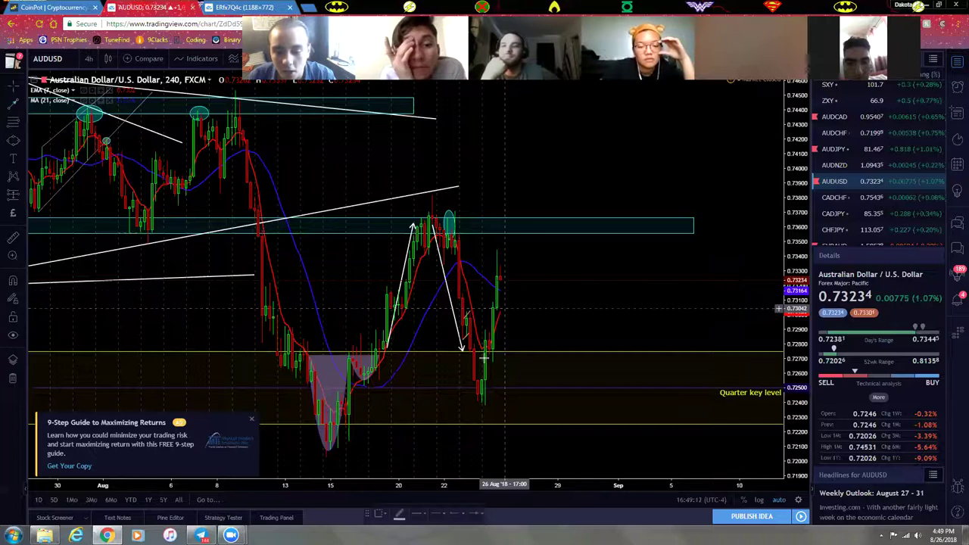
{"action": "left_click", "coordinate": [492, 391]}
{"action": "left_click", "coordinate": [531, 248]}
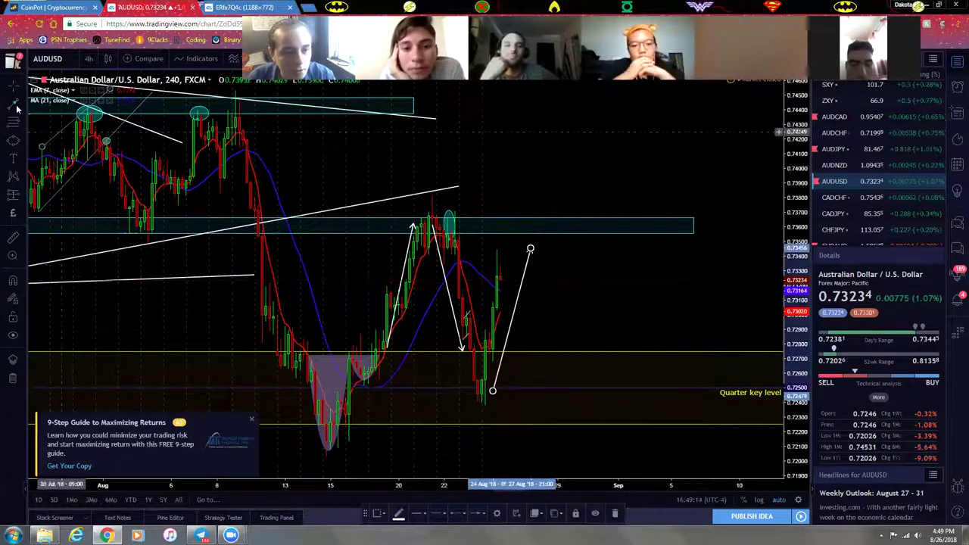
{"action": "left_click", "coordinate": [532, 250]}
{"action": "left_click", "coordinate": [624, 386]}
{"action": "left_click_drag", "start_coordinate": [625, 386], "coordinate": [640, 451]}
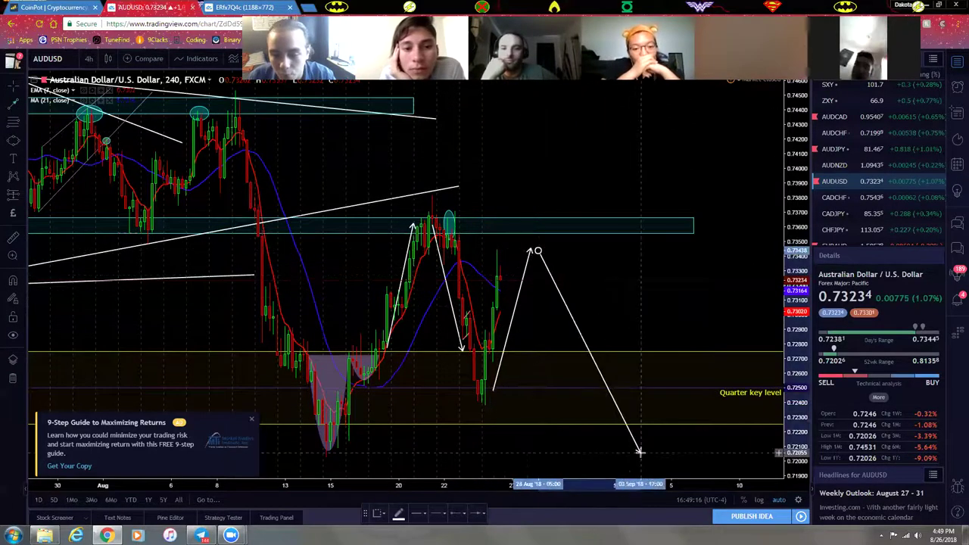
{"action": "left_click", "coordinate": [679, 292]}
{"action": "left_click_drag", "start_coordinate": [623, 325], "coordinate": [520, 339]}
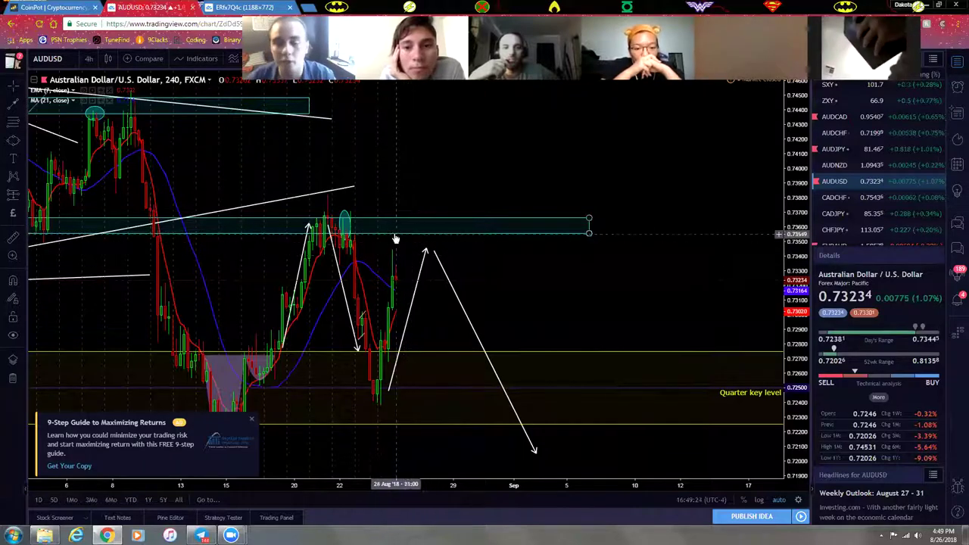
- Delete the ellipse marking the 22 August rejection in the teal zone near 0.7360
{"action": "left_click", "coordinate": [341, 224]}
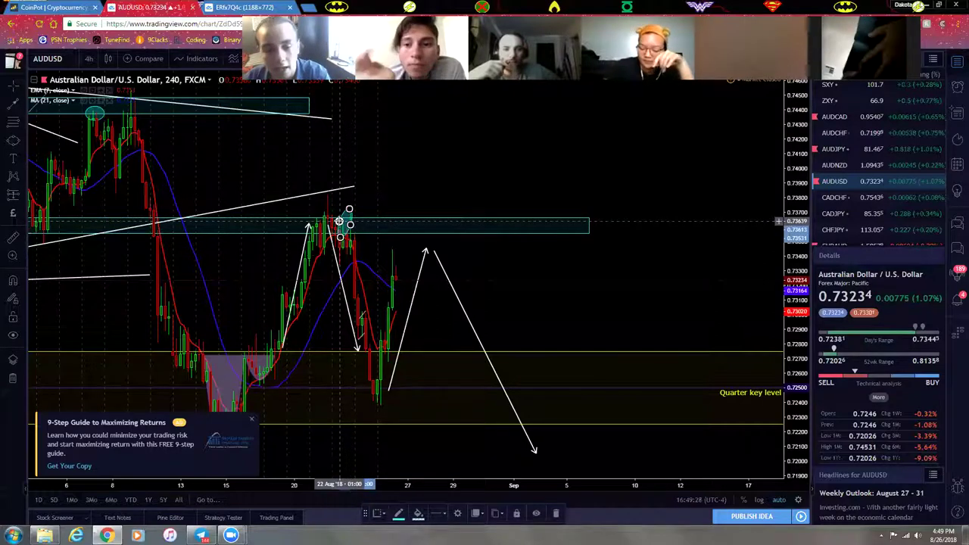
{"action": "key", "text": "Delete"}
{"action": "left_click_drag", "start_coordinate": [380, 265], "coordinate": [449, 285]}
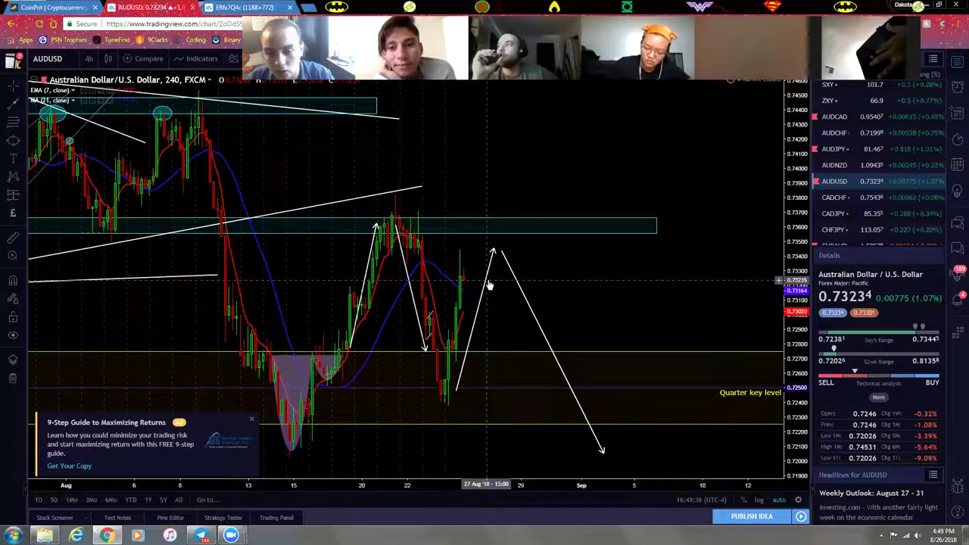
- Pull the projected up arrow's tip back to about 0.7325 near the current price, and move the projected down arrow beside it
{"action": "left_click_drag", "start_coordinate": [493, 250], "coordinate": [469, 280]}
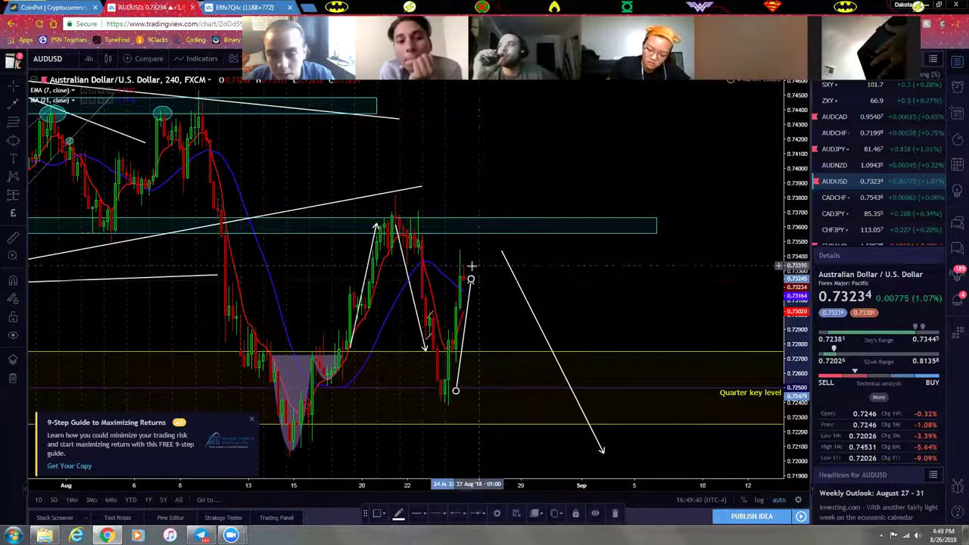
{"action": "left_click_drag", "start_coordinate": [525, 295], "coordinate": [502, 329]}
{"action": "left_click", "coordinate": [550, 316]}
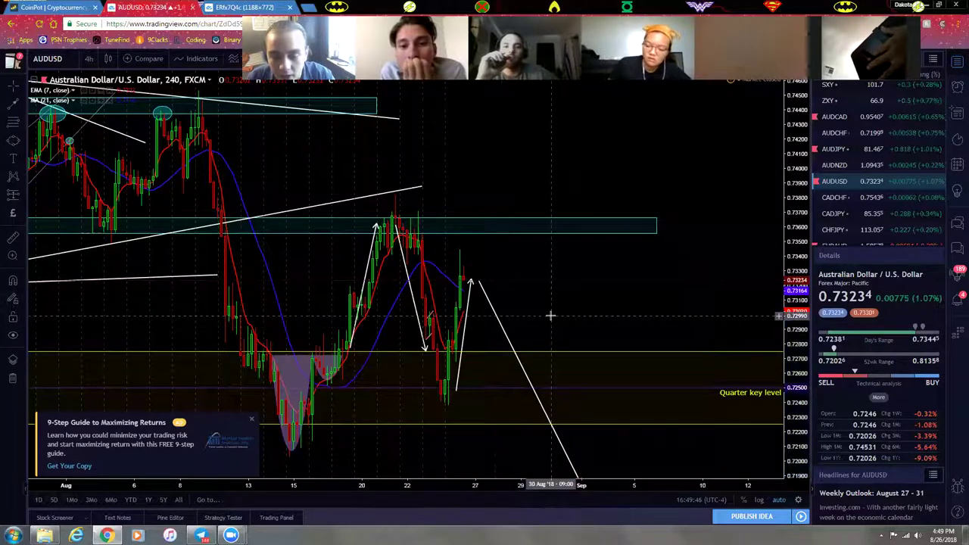
{"action": "mouse_move", "coordinate": [588, 313]}
{"action": "left_mouse_down"}
{"action": "mouse_move", "coordinate": [557, 318]}
{"action": "mouse_move", "coordinate": [583, 324]}
{"action": "left_mouse_up"}
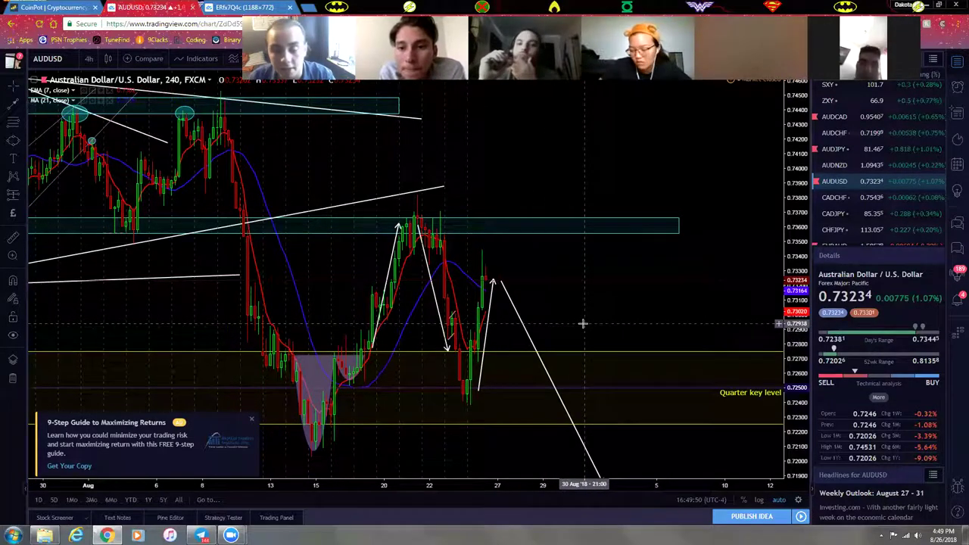
- Delete both projected arrows beside the latest AUDUSD candles
{"action": "left_click", "coordinate": [488, 324]}
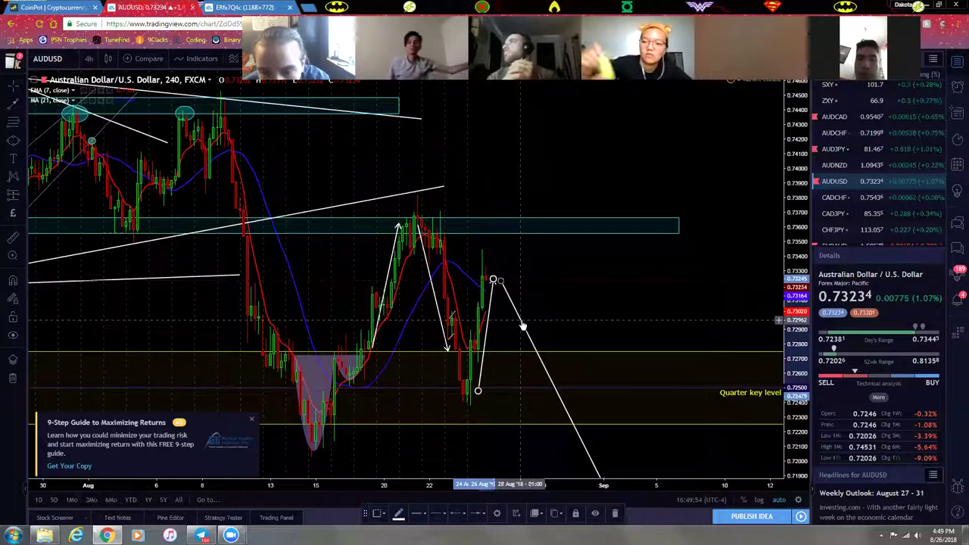
{"action": "key", "text": "Delete"}
{"action": "key", "text": "Delete"}
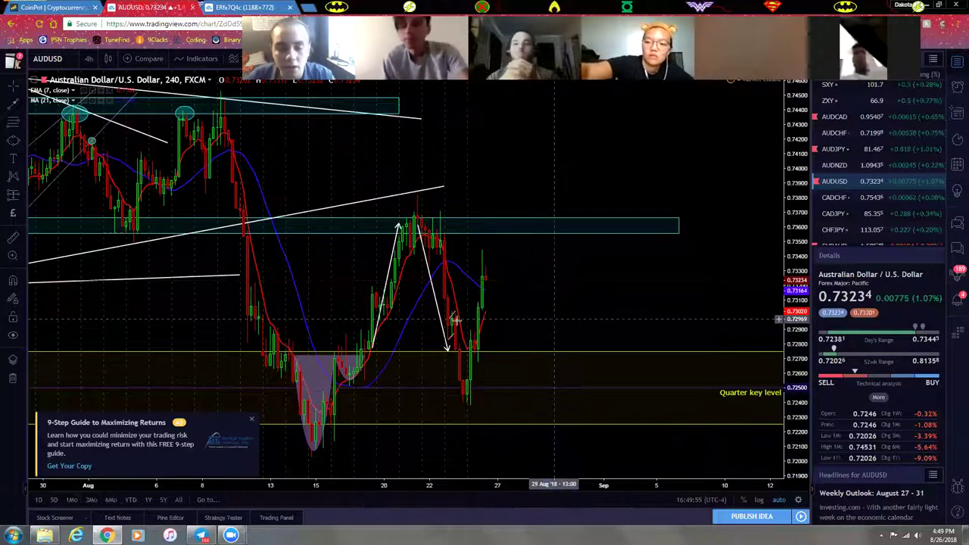
- Delete the older white arrows marking the rise into the teal zone and the following fall to the yellow zone
{"action": "left_click_drag", "start_coordinate": [489, 315], "coordinate": [423, 314]}
{"action": "left_click", "coordinate": [377, 323]}
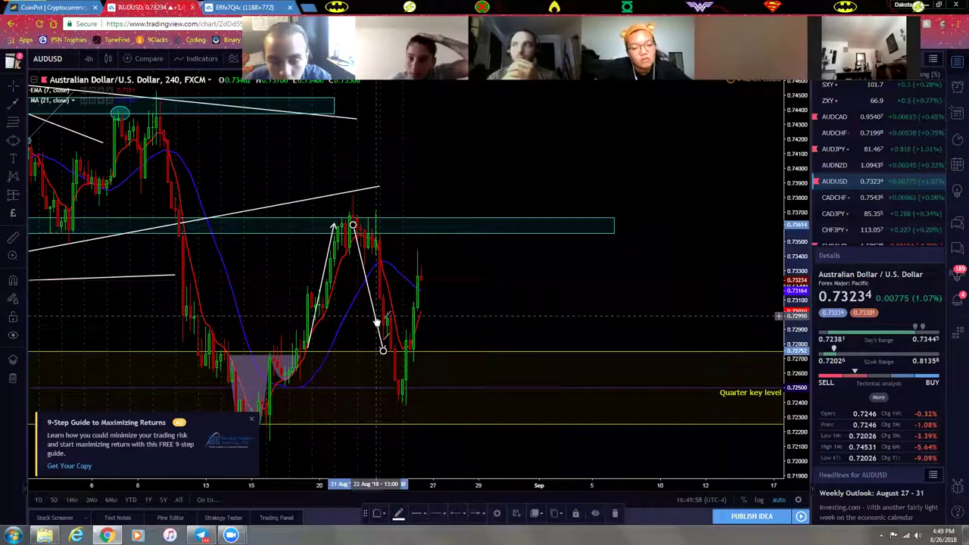
{"action": "key", "text": "Delete"}
- Delete the ellipses marking the highs around the upper teal zone near 0.7440
{"action": "scroll", "coordinate": [244, 307], "scroll_direction": "down", "scroll_amount": 2}
{"action": "scroll", "coordinate": [249, 308], "scroll_direction": "down", "scroll_amount": 3}
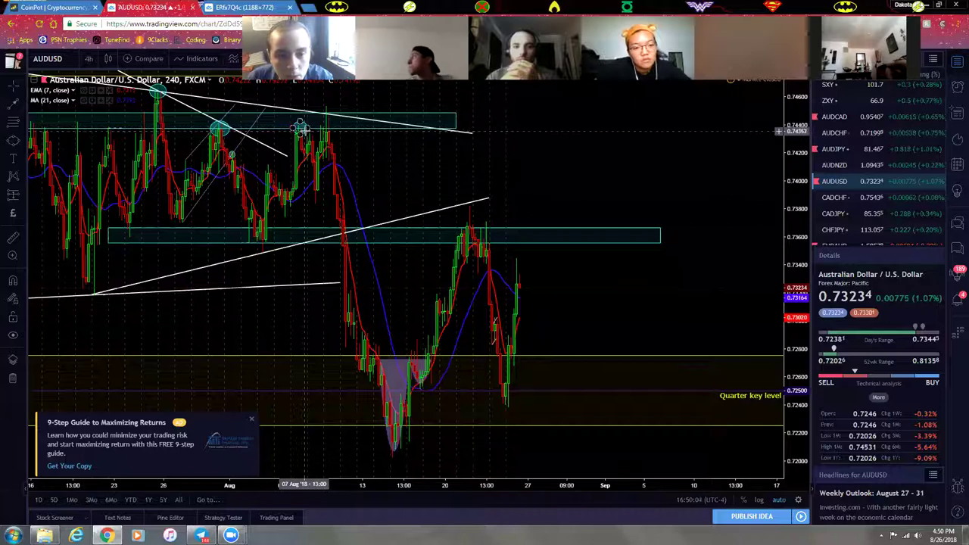
{"action": "left_click", "coordinate": [300, 128]}
{"action": "left_click", "coordinate": [220, 134]}
{"action": "key", "text": "Delete"}
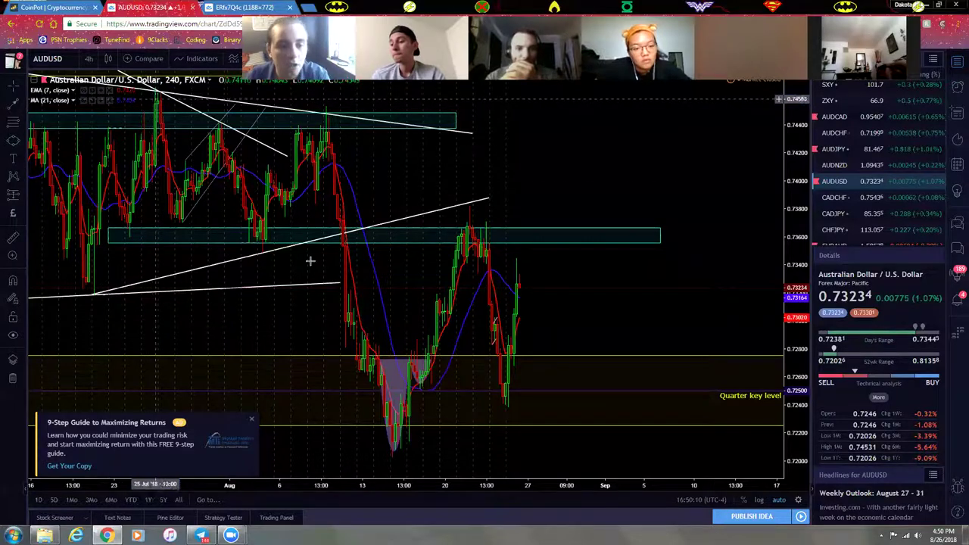
- Set the AUDUSD chart to the 1-hour timeframe and compare it with the shared AUDUSD snapshot
{"action": "scroll", "coordinate": [377, 326], "scroll_direction": "down", "scroll_amount": 2}
{"action": "scroll", "coordinate": [454, 322], "scroll_direction": "up", "scroll_amount": 4}
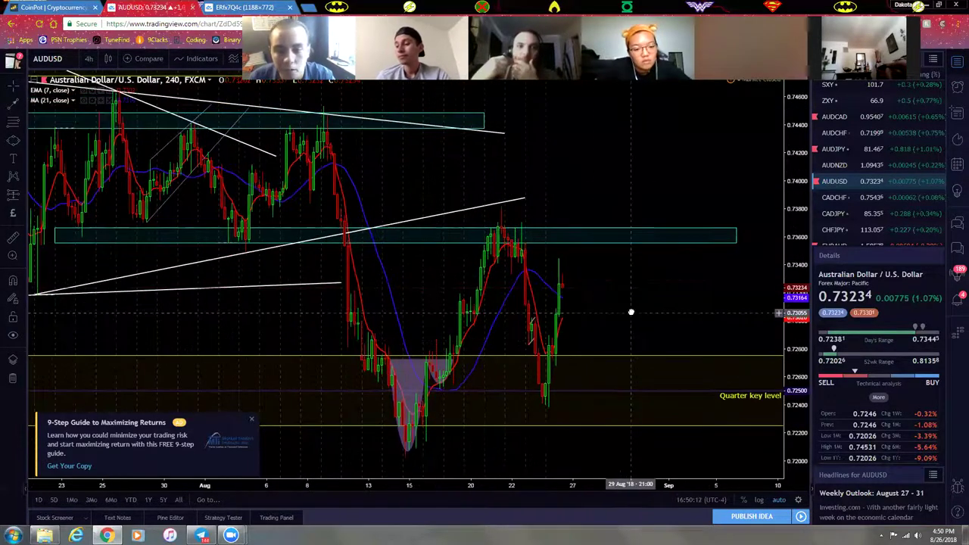
{"action": "left_click", "coordinate": [89, 59]}
{"action": "left_click", "coordinate": [98, 184]}
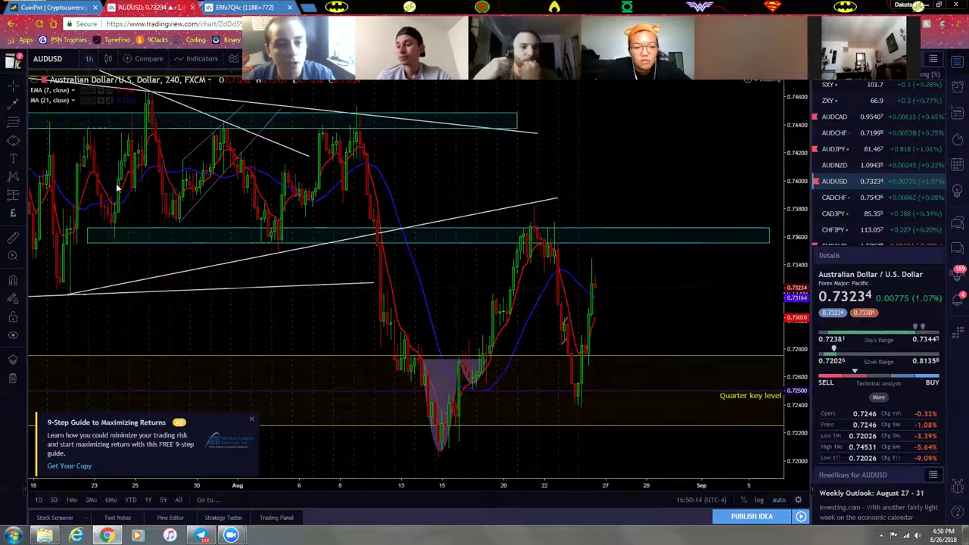
{"action": "key", "text": "ctrl+Tab"}
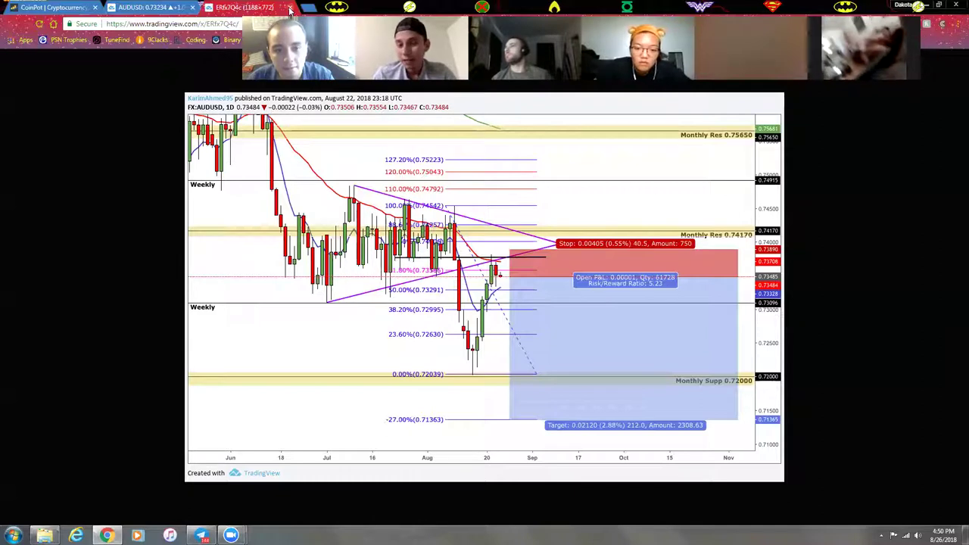
{"action": "left_click", "coordinate": [175, 8]}
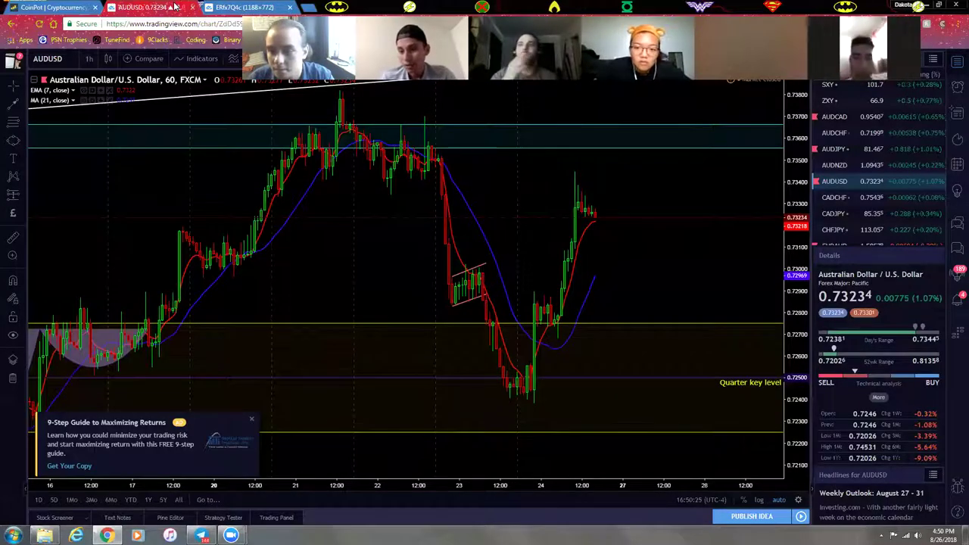
- Load the NZDUSD chart from the watchlist, and open the second shared NZD/USD snapshot link in the Telegram group
{"action": "scroll", "coordinate": [889, 210], "scroll_direction": "down", "scroll_amount": 5}
{"action": "left_click", "coordinate": [854, 202]}
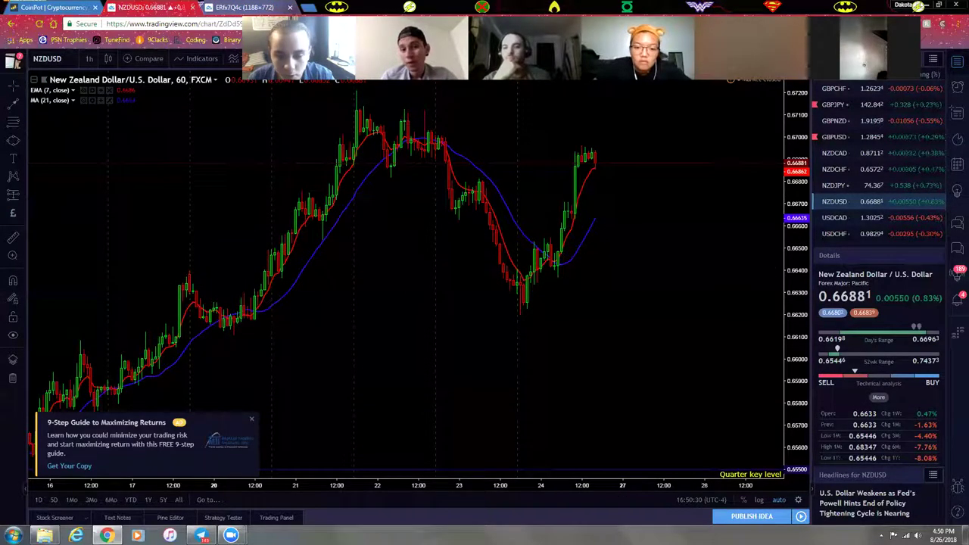
{"action": "key", "text": "alt+Tab"}
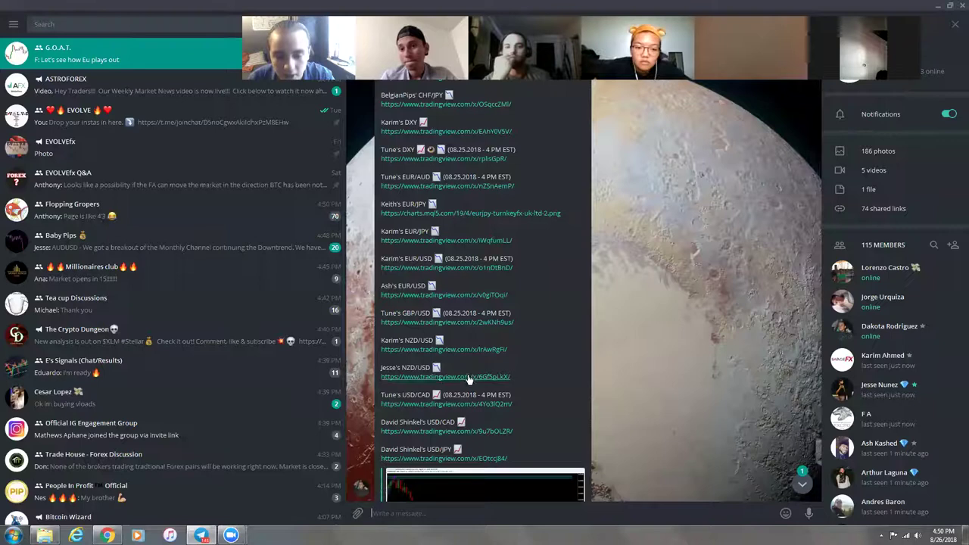
{"action": "left_click", "coordinate": [469, 377]}
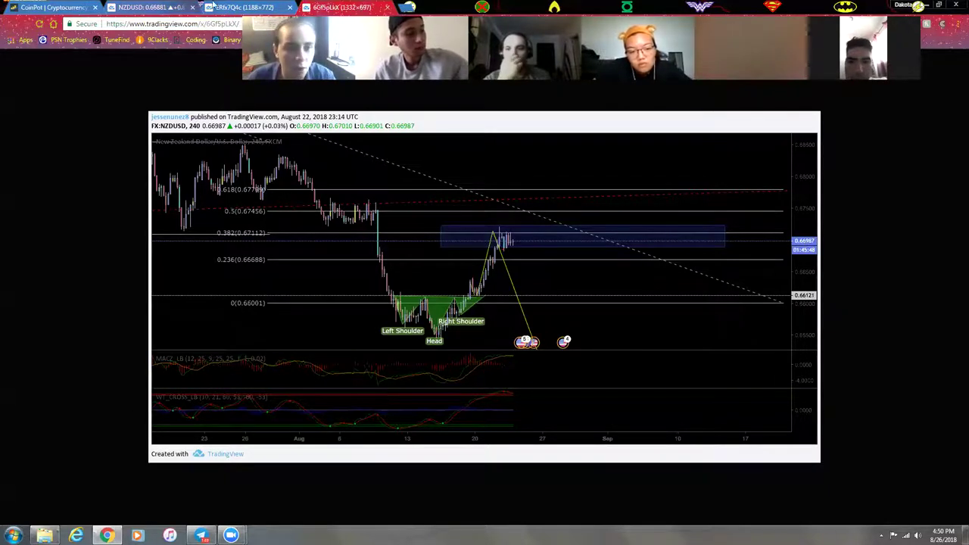
- On the NZDUSD chart, draw a rectangle zone between about 0.6727 and 0.6706, from 2 August to about 28 August
{"action": "left_click", "coordinate": [167, 6]}
{"action": "scroll", "coordinate": [566, 270], "scroll_direction": "down", "scroll_amount": 3}
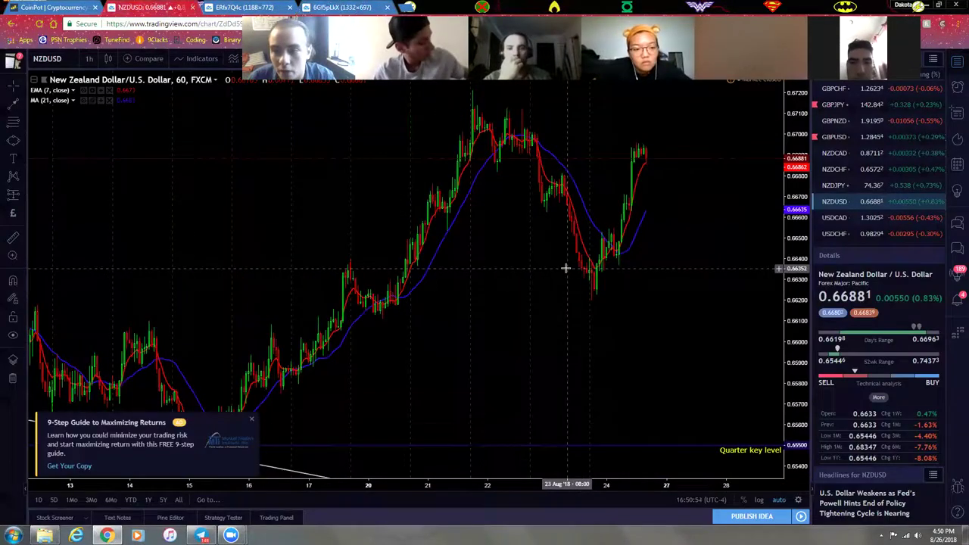
{"action": "left_click_drag", "start_coordinate": [567, 268], "coordinate": [612, 278]}
{"action": "left_click_drag", "start_coordinate": [550, 323], "coordinate": [500, 333]}
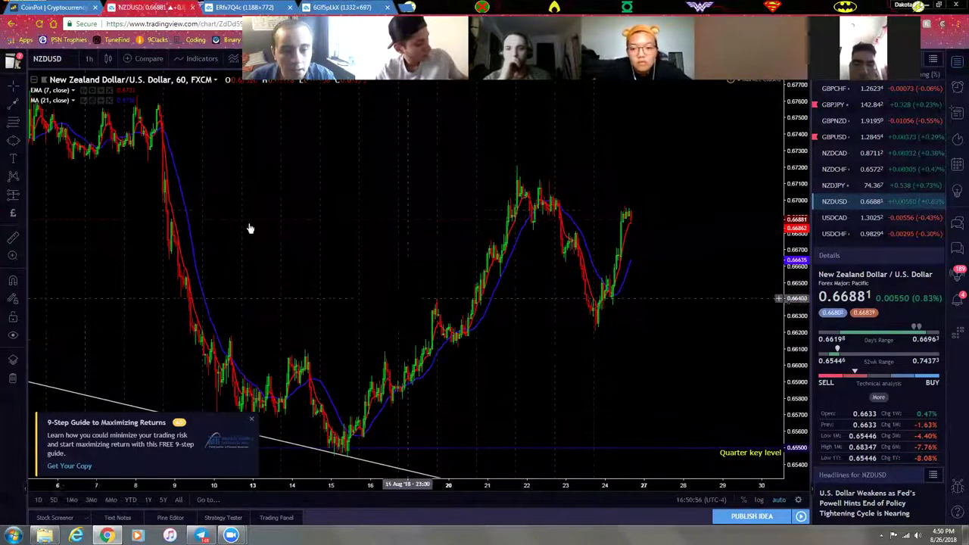
{"action": "left_click", "coordinate": [21, 140]}
{"action": "left_click", "coordinate": [58, 162]}
{"action": "scroll", "coordinate": [208, 239], "scroll_direction": "down", "scroll_amount": 3}
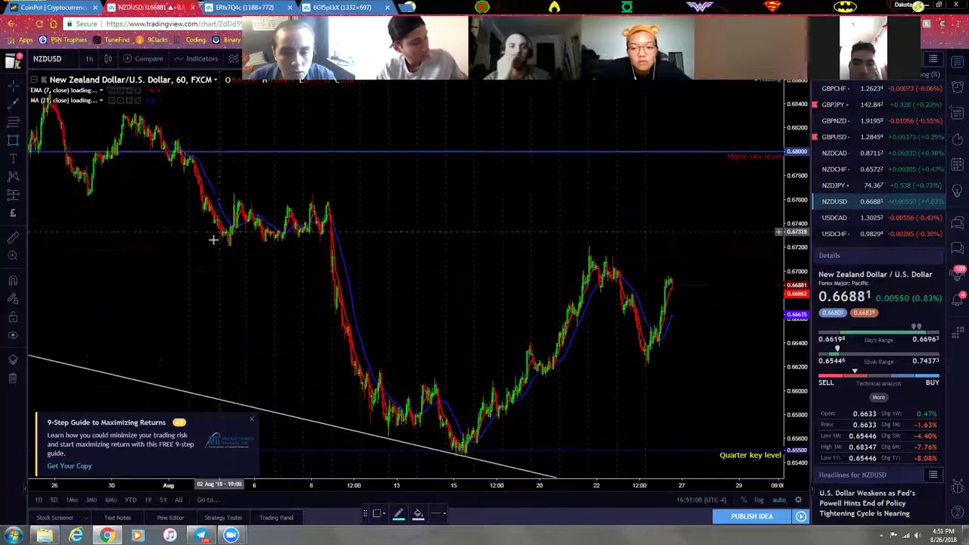
{"action": "left_click", "coordinate": [208, 239]}
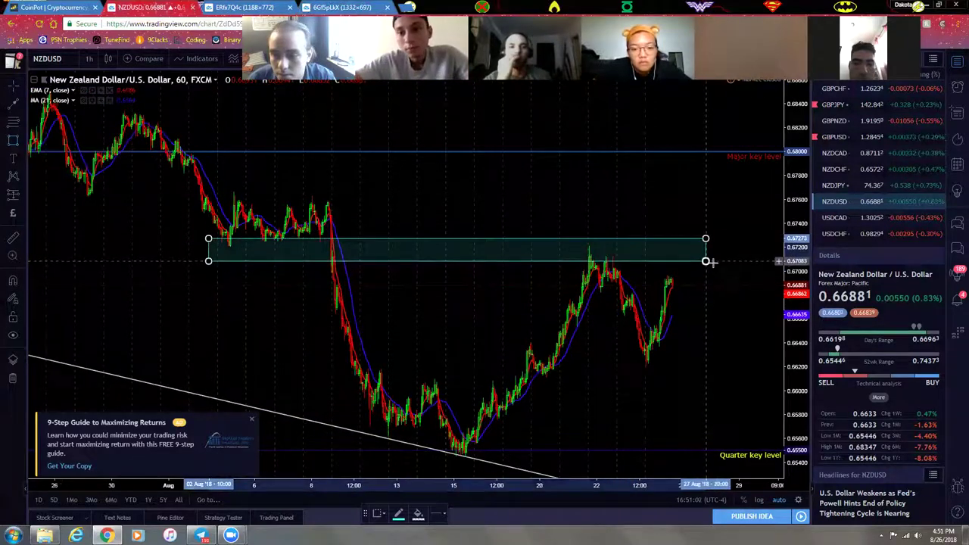
{"action": "left_click", "coordinate": [735, 263]}
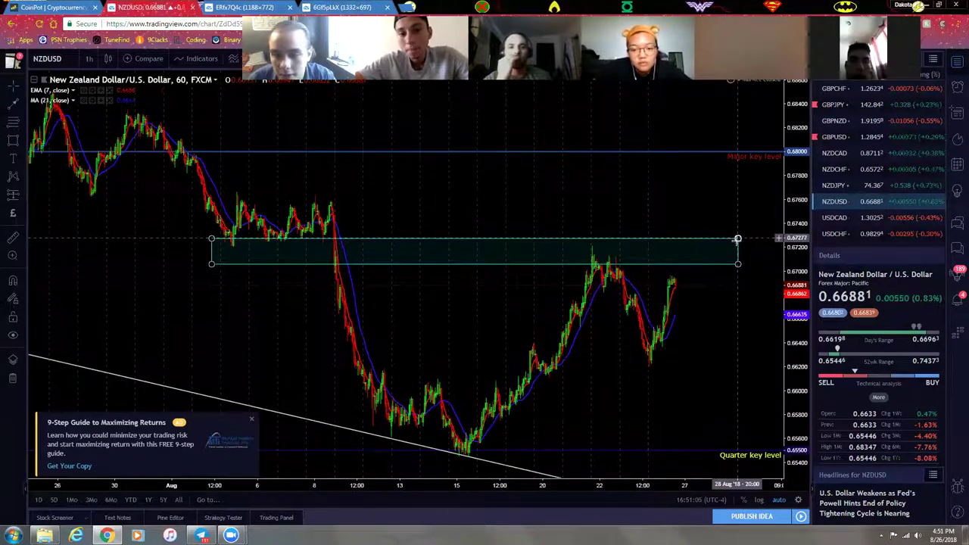
- Lower the rectangle zone's upper edge to about 0.6721 so it lines up with the 22 August high
{"action": "left_click_drag", "start_coordinate": [738, 243], "coordinate": [721, 265]}
{"action": "left_click", "coordinate": [717, 263]}
{"action": "scroll", "coordinate": [652, 310], "scroll_direction": "up", "scroll_amount": 4}
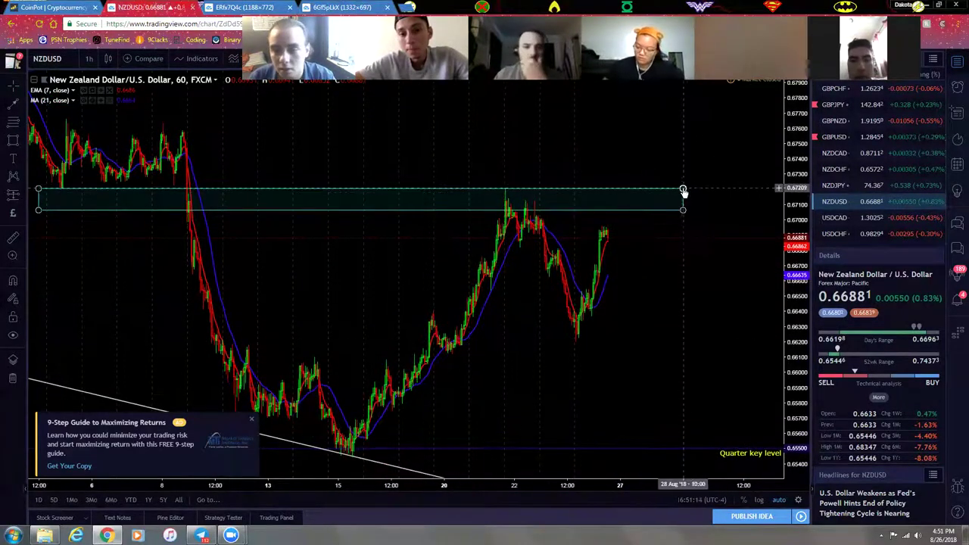
{"action": "left_click", "coordinate": [682, 193]}
{"action": "left_click_drag", "start_coordinate": [683, 189], "coordinate": [683, 187]}
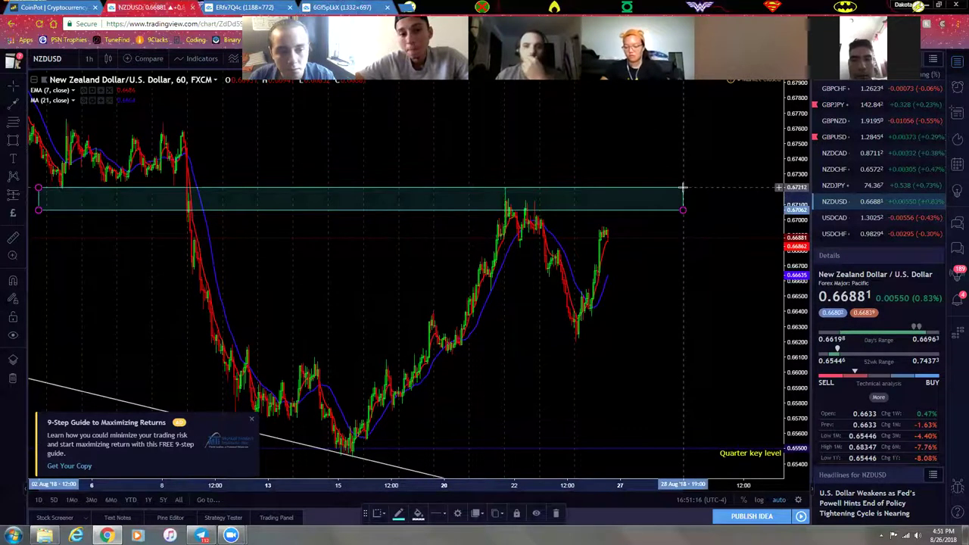
{"action": "left_click", "coordinate": [644, 277]}
- Close the promotional ad covering the chart and examine the early August price action around the zone
{"action": "left_click_drag", "start_coordinate": [604, 349], "coordinate": [661, 355]}
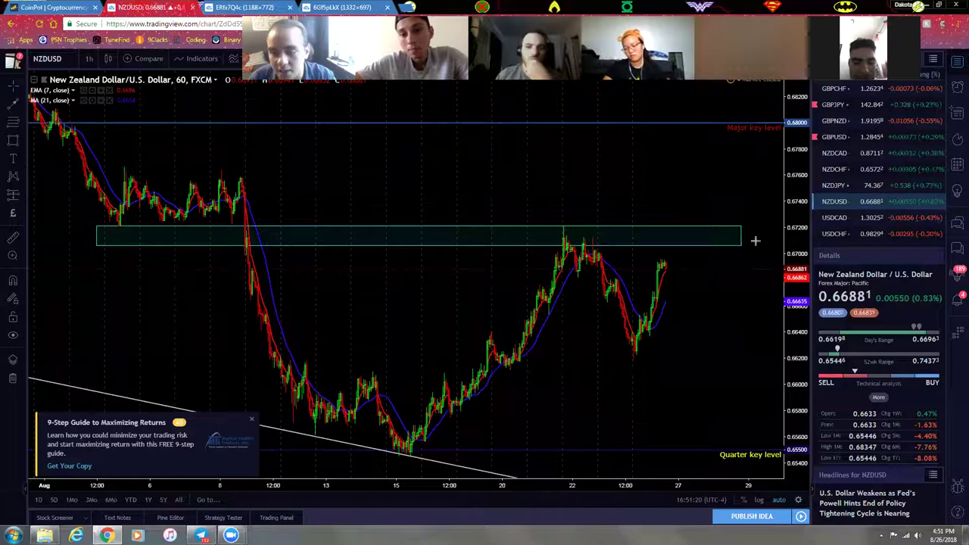
{"action": "left_click_drag", "start_coordinate": [591, 389], "coordinate": [545, 398]}
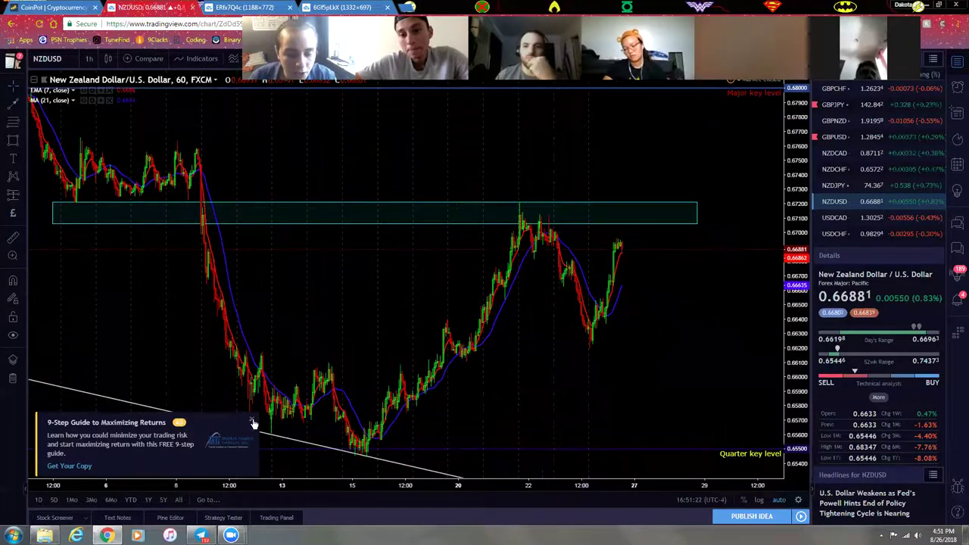
{"action": "left_click", "coordinate": [252, 420]}
{"action": "left_click", "coordinate": [384, 364]}
{"action": "scroll", "coordinate": [525, 411], "scroll_direction": "left", "scroll_amount": 5}
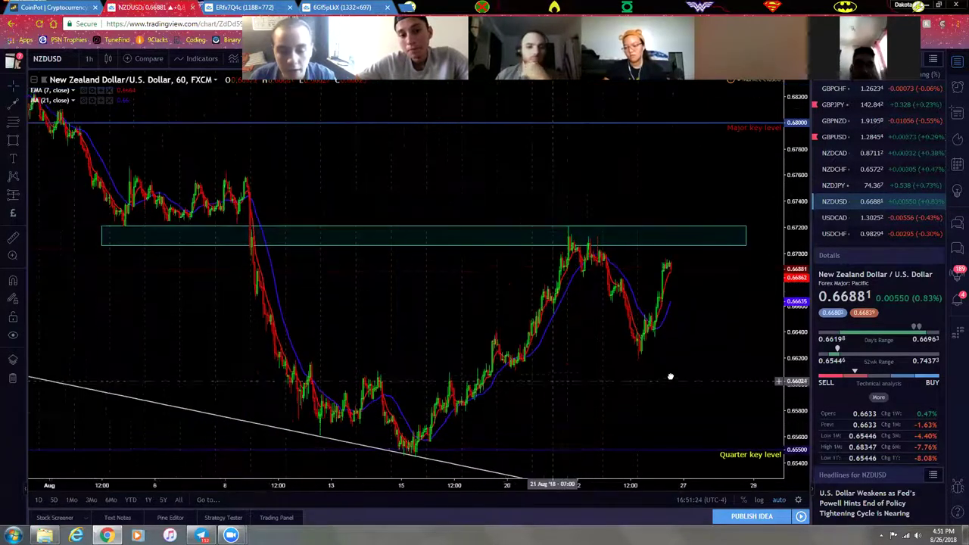
{"action": "scroll", "coordinate": [291, 206], "scroll_direction": "up", "scroll_amount": 1}
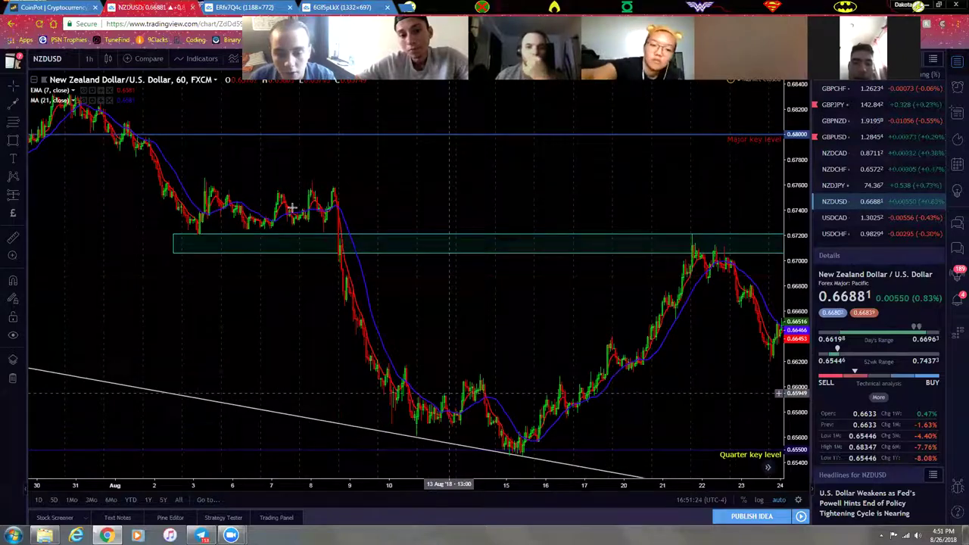
- Compare the shared NZDUSD snapshot with the marked zone and latest candles on the live chart
{"action": "key", "text": "ctrl+4"}
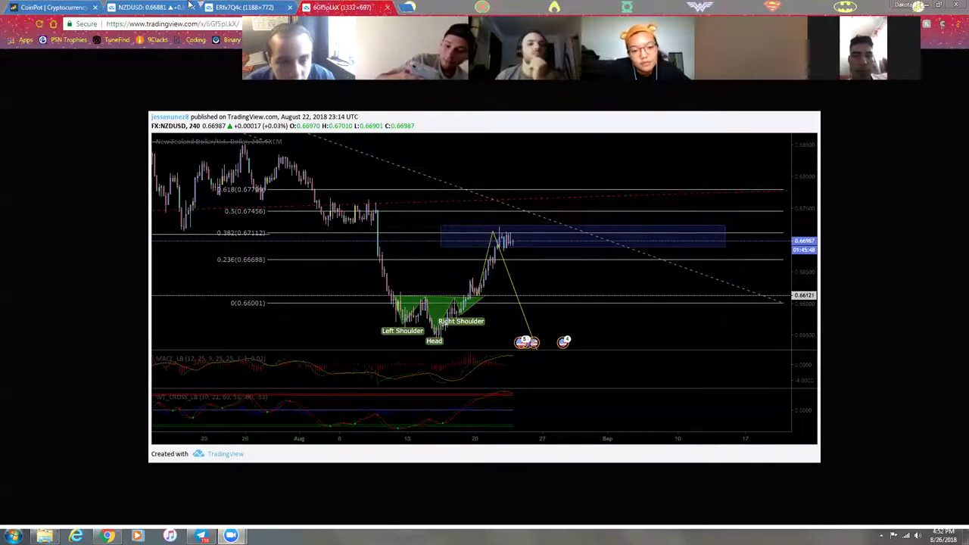
{"action": "left_click", "coordinate": [161, 6]}
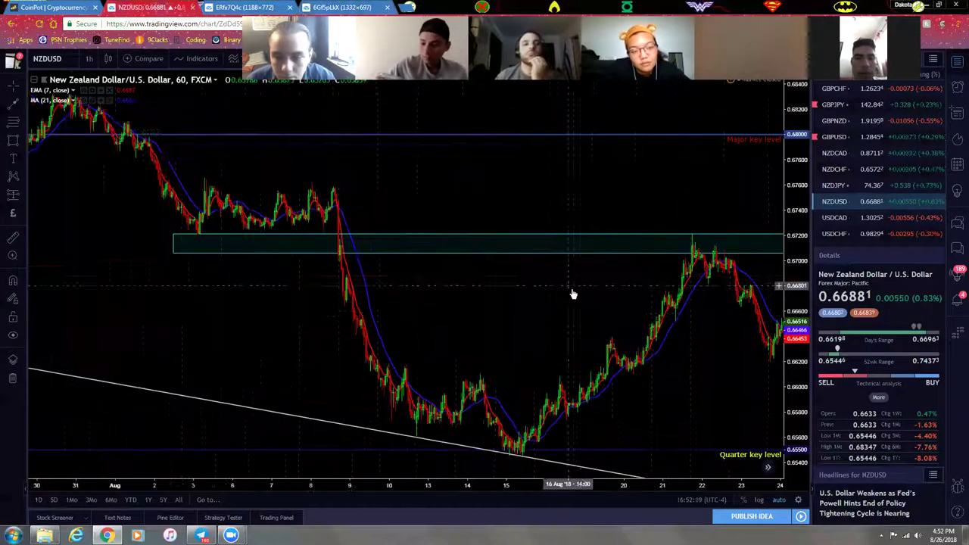
{"action": "left_click_drag", "start_coordinate": [573, 292], "coordinate": [400, 308]}
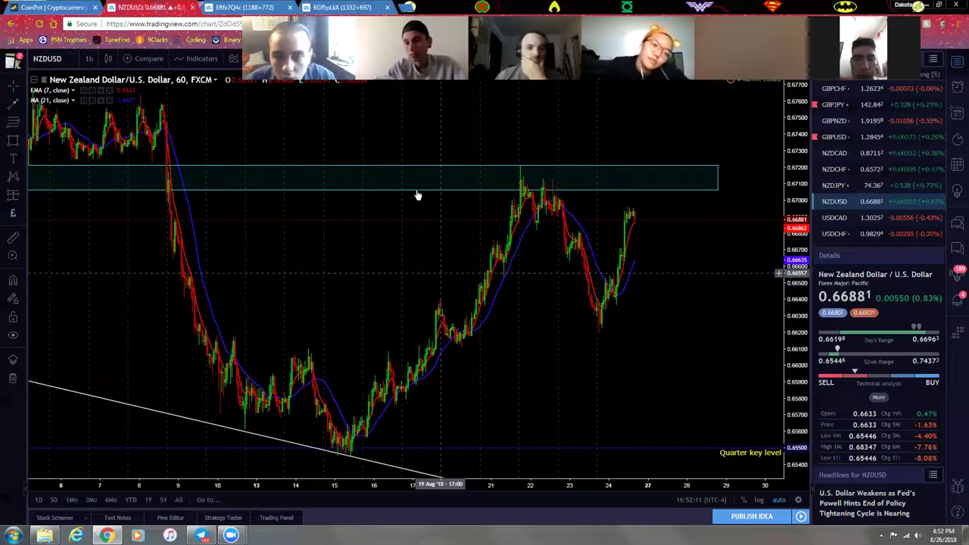
- Draw an arrow along the drop from the resistance zone on 22 August down to about 0.6623 on 24 August
{"action": "key", "text": "alt+t"}
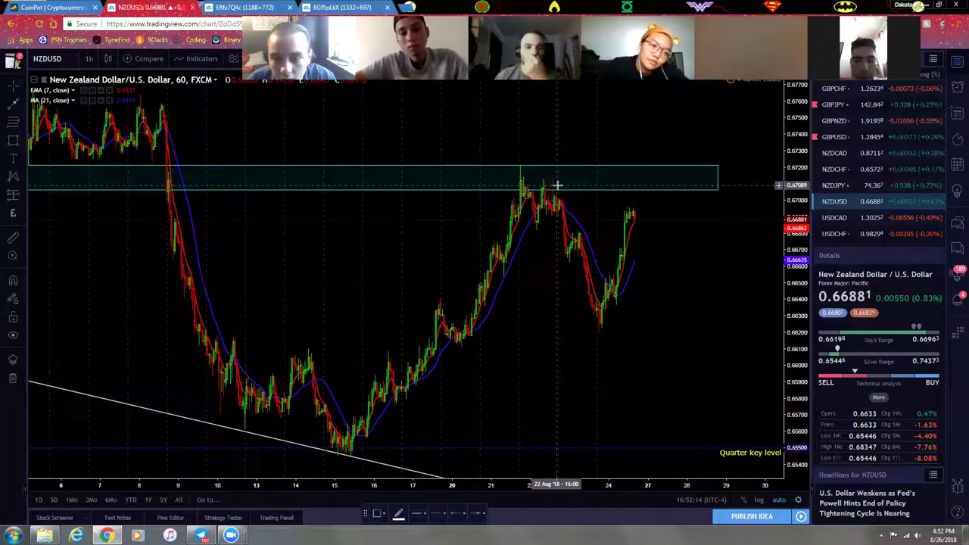
{"action": "left_click_drag", "start_coordinate": [556, 184], "coordinate": [612, 326]}
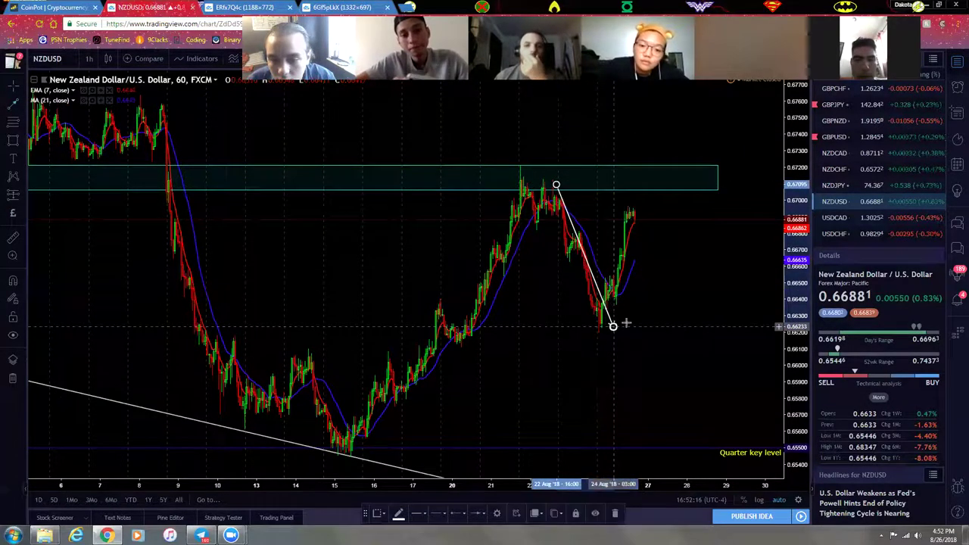
- Measure the price drop along the arrow from the resistance zone down to the 23 August low
{"action": "left_click", "coordinate": [12, 237]}
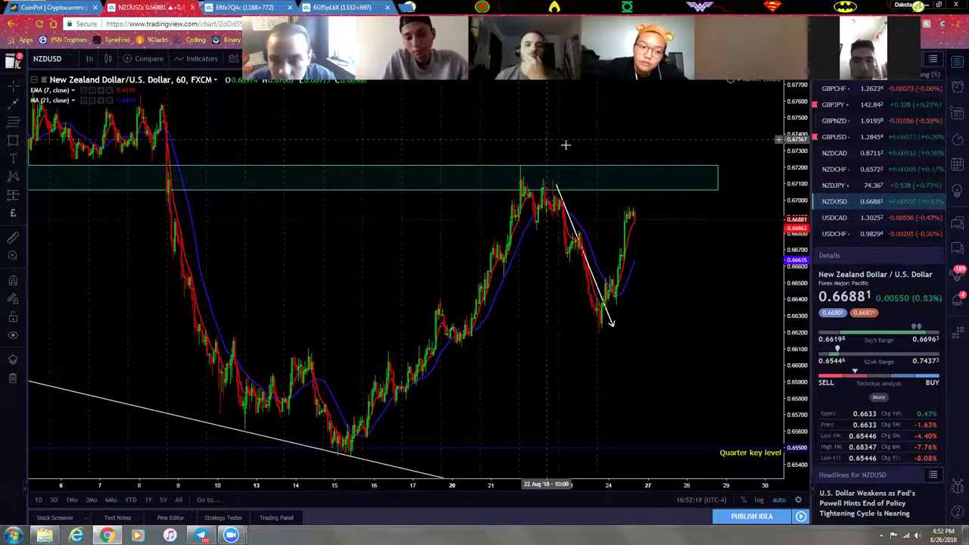
{"action": "left_click", "coordinate": [564, 183]}
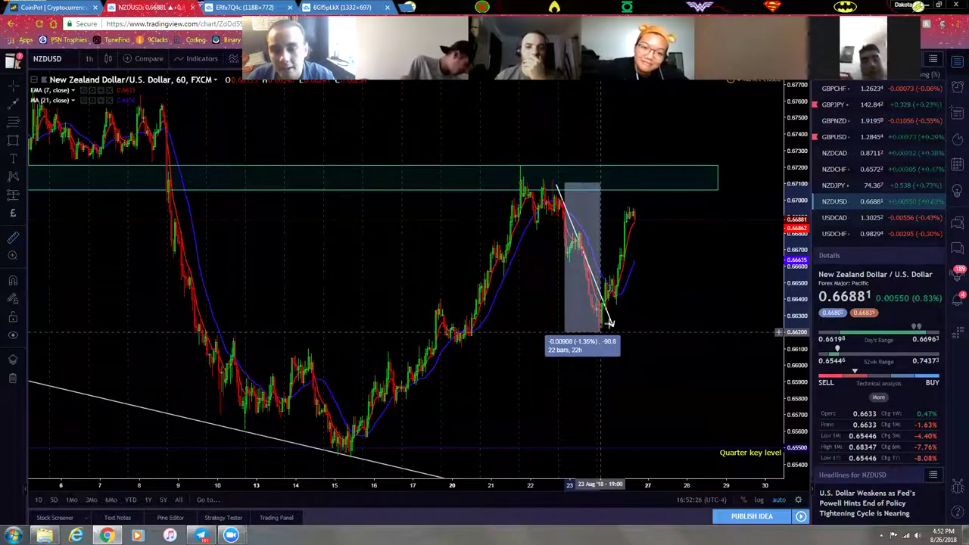
{"action": "left_click", "coordinate": [610, 322]}
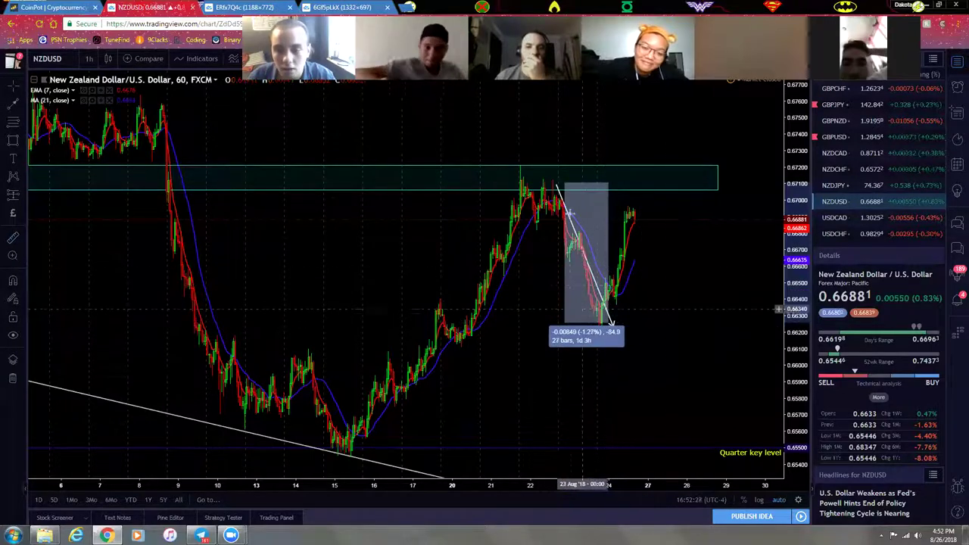
{"action": "left_click", "coordinate": [655, 321]}
{"action": "scroll", "coordinate": [653, 321], "scroll_direction": "up", "scroll_amount": 3}
{"action": "scroll", "coordinate": [653, 320], "scroll_direction": "up", "scroll_amount": 2}
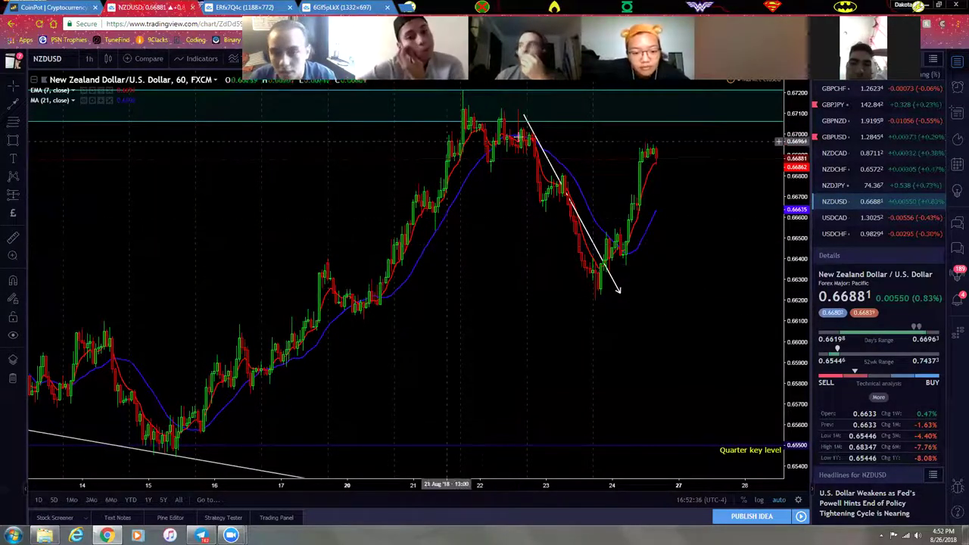
{"action": "left_click_drag", "start_coordinate": [520, 114], "coordinate": [593, 281]}
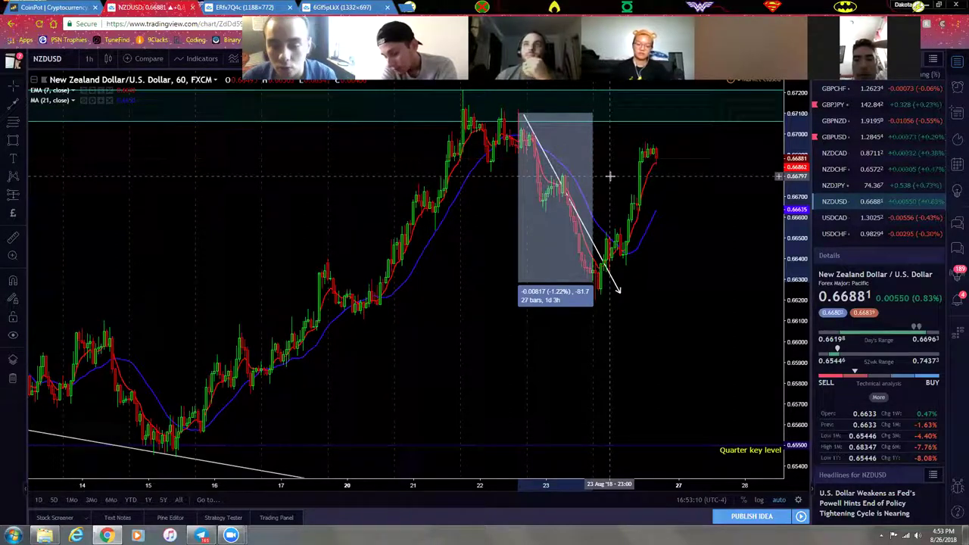
{"action": "left_click", "coordinate": [694, 207]}
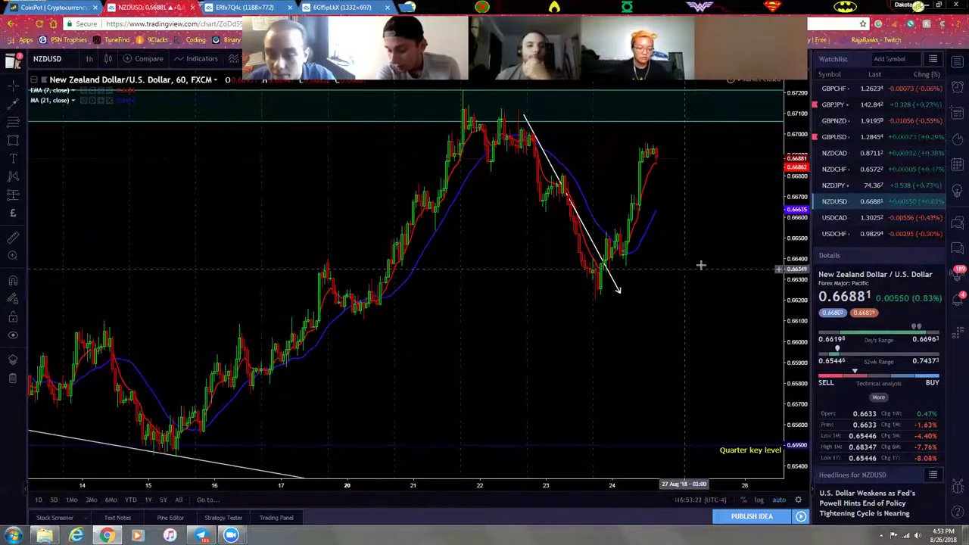
- Delete the arrow drawn along the decline below the resistance zone
{"action": "left_click_drag", "start_coordinate": [694, 268], "coordinate": [663, 273]}
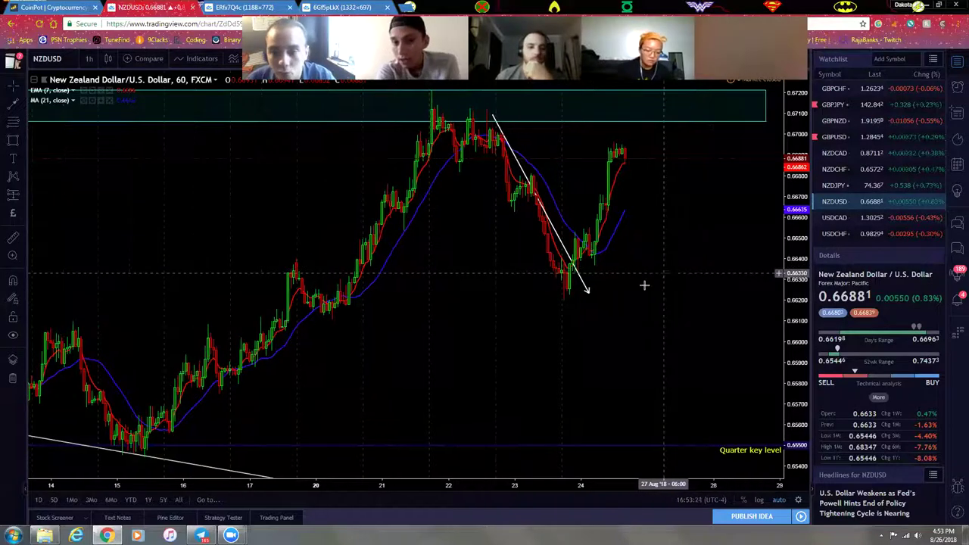
{"action": "left_click", "coordinate": [584, 286]}
{"action": "key", "text": "Delete"}
{"action": "mouse_move", "coordinate": [666, 290]}
{"action": "left_mouse_down"}
{"action": "mouse_move", "coordinate": [506, 298]}
{"action": "mouse_move", "coordinate": [509, 317]}
{"action": "left_mouse_up"}
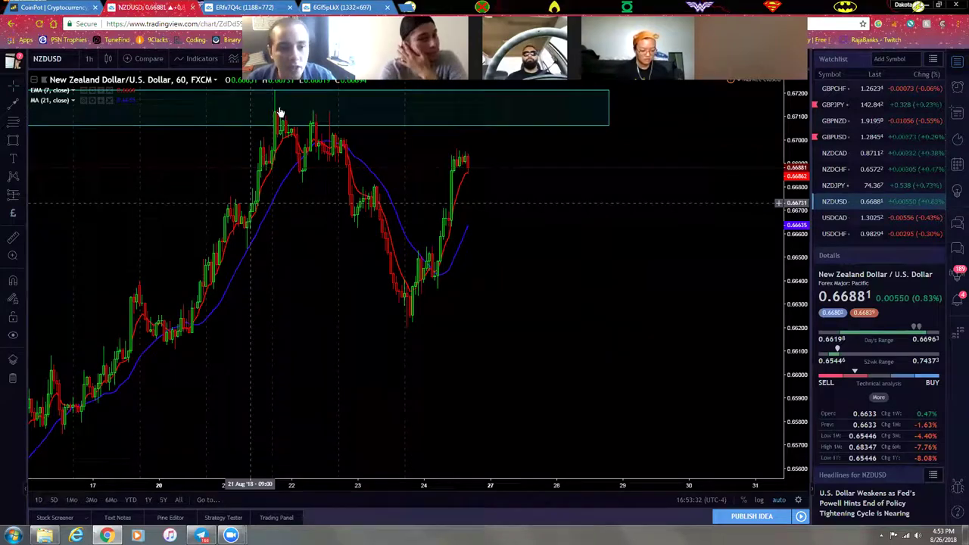
- Review the published NZDUSD 240 chart snapshot with its head-and-shoulders labels and return to the live chart
{"action": "left_click", "coordinate": [321, 7]}
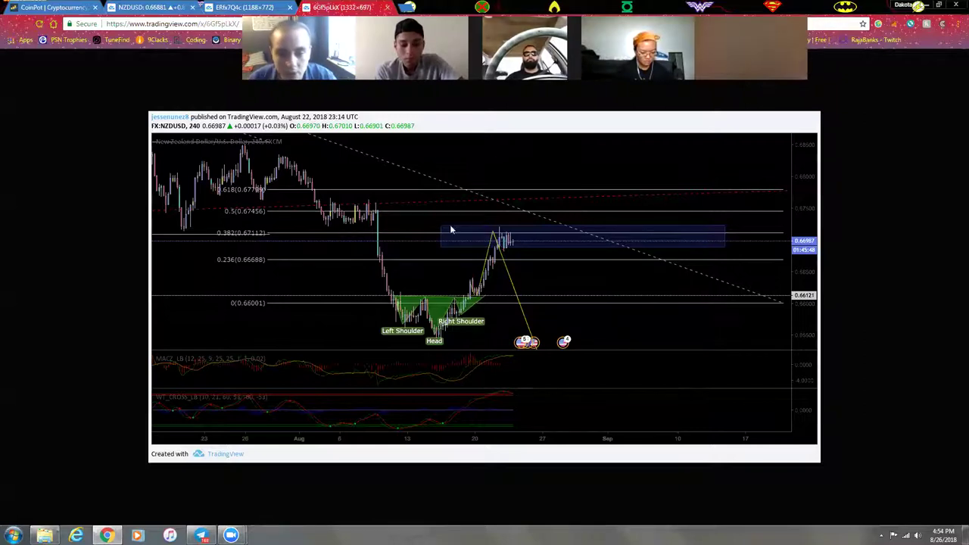
{"action": "left_click", "coordinate": [159, 6]}
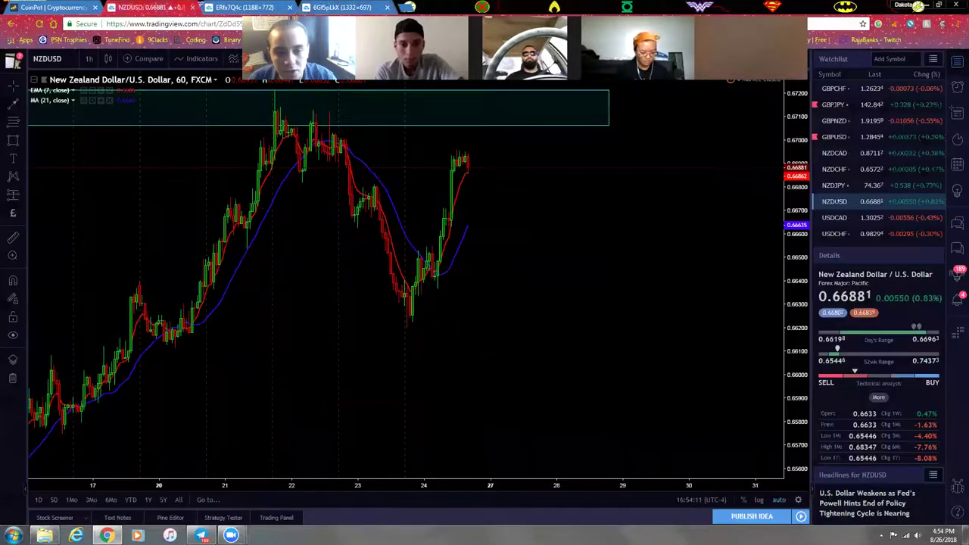
{"action": "scroll", "coordinate": [194, 152], "scroll_direction": "up", "scroll_amount": 2}
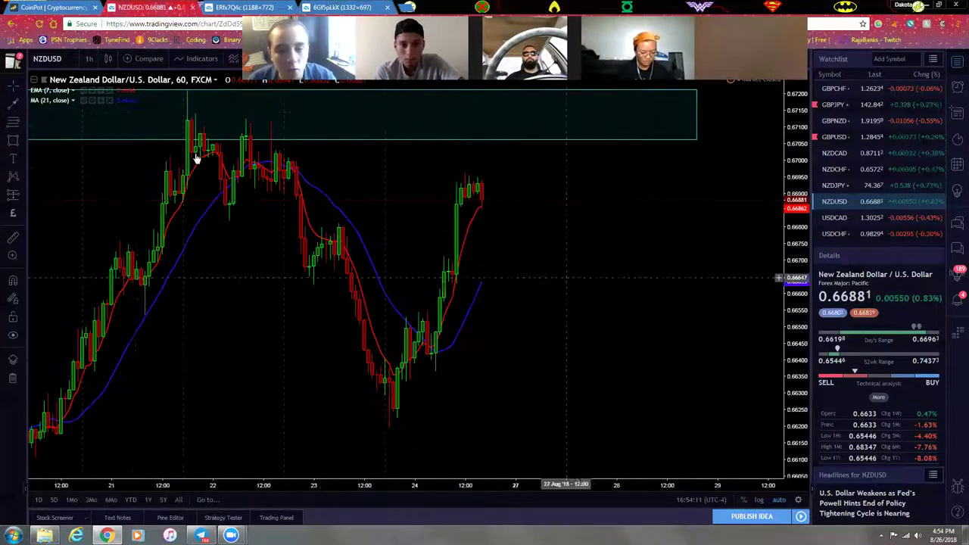
- Change the NZDUSD chart's interval to 4 hours and frame the latest candles below the resistance zone
{"action": "left_click", "coordinate": [88, 58]}
{"action": "left_click", "coordinate": [125, 234]}
{"action": "left_click_drag", "start_coordinate": [366, 261], "coordinate": [697, 360]}
{"action": "scroll", "coordinate": [697, 361], "scroll_direction": "up", "scroll_amount": 5}
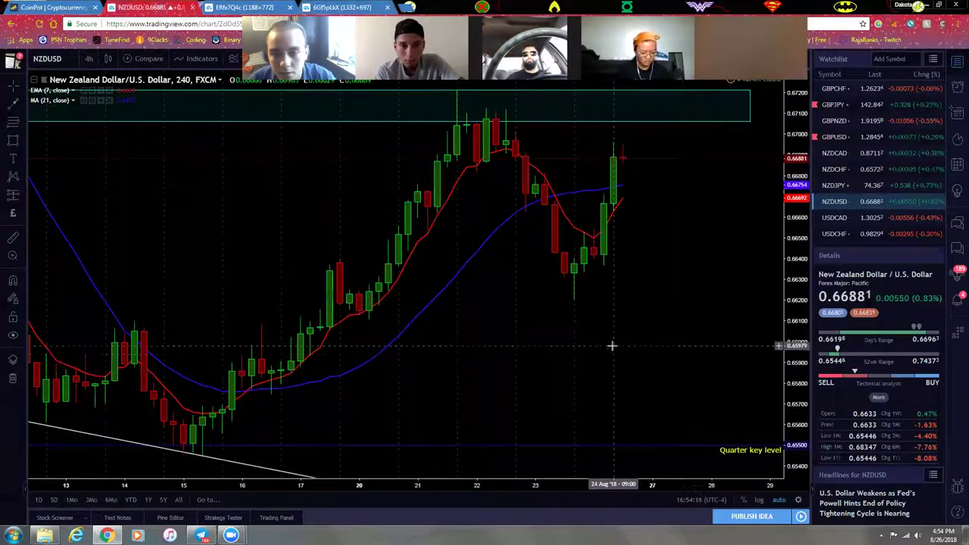
{"action": "left_click_drag", "start_coordinate": [664, 303], "coordinate": [616, 253]}
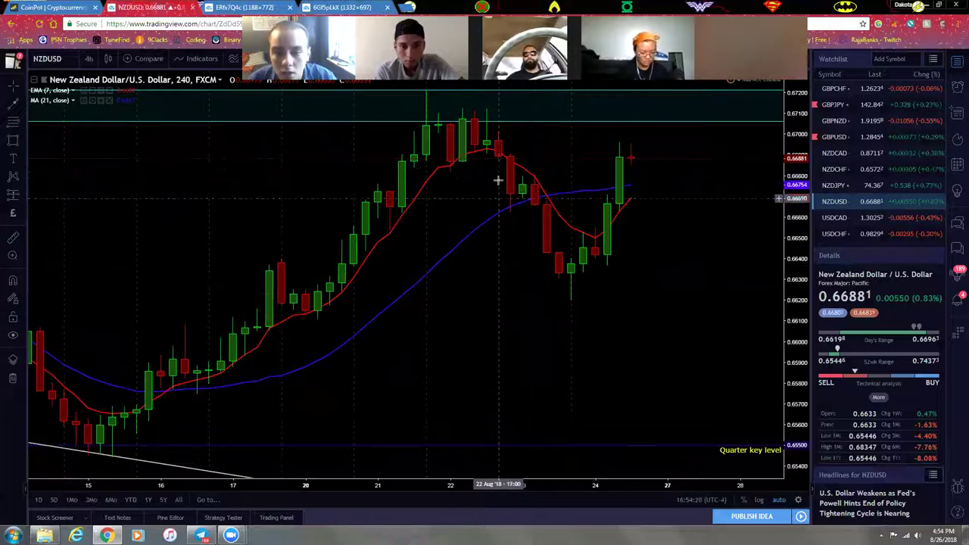
- Draw an ellipse around the 22 August candles at the lower edge of the resistance zone
{"action": "left_click", "coordinate": [23, 143]}
{"action": "left_click", "coordinate": [71, 202]}
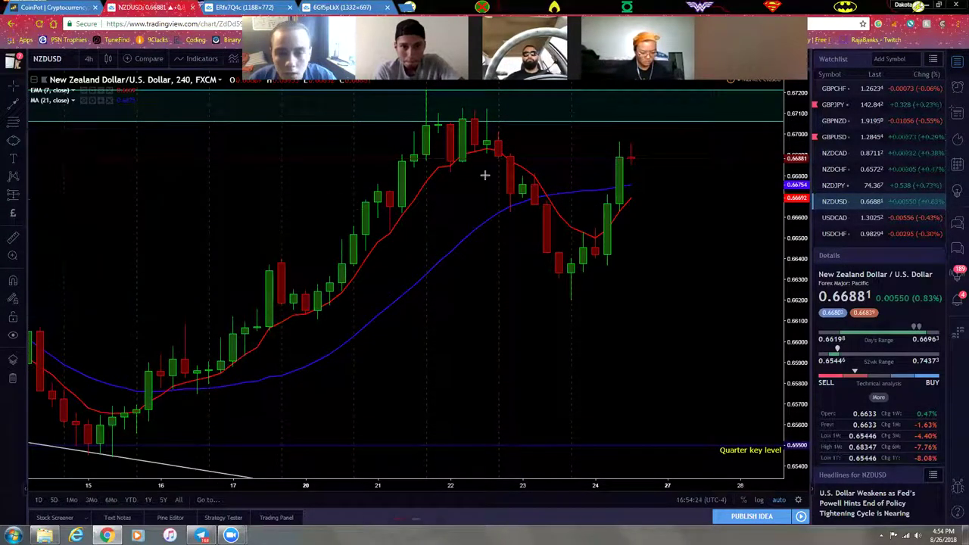
{"action": "left_click", "coordinate": [510, 106]}
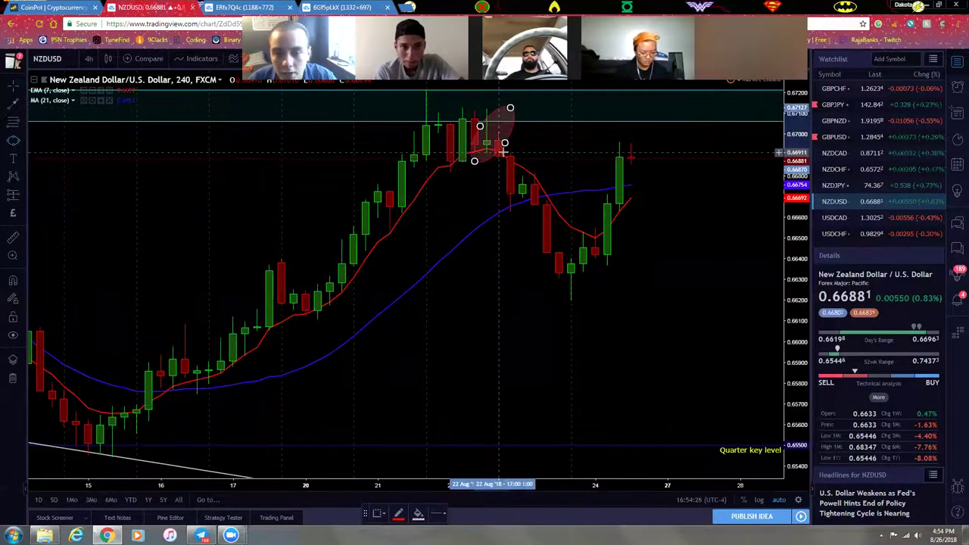
{"action": "left_click", "coordinate": [513, 156]}
{"action": "left_click", "coordinate": [532, 140]}
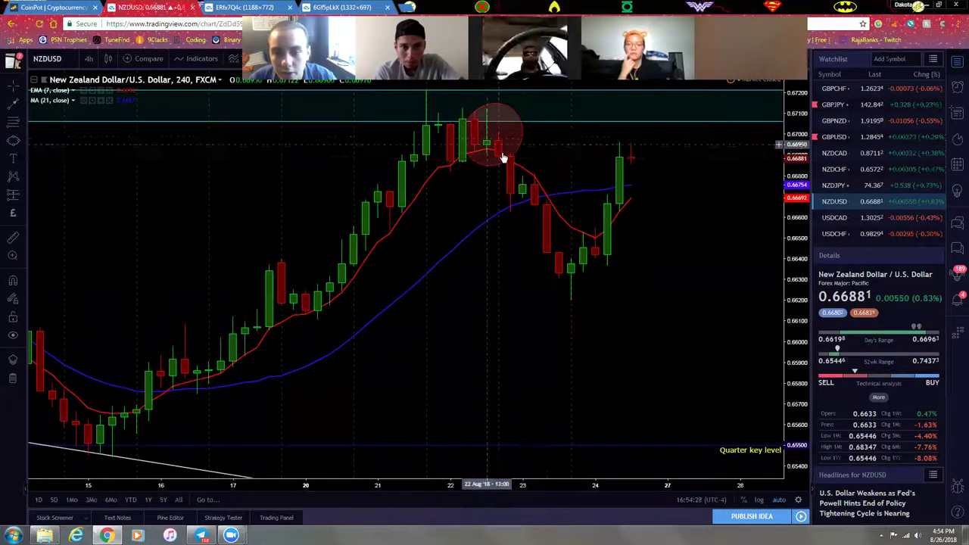
- Reshape the ellipse to enclose the candles from inside the resistance zone down to about 0.6661
{"action": "left_click_drag", "start_coordinate": [515, 153], "coordinate": [511, 215]}
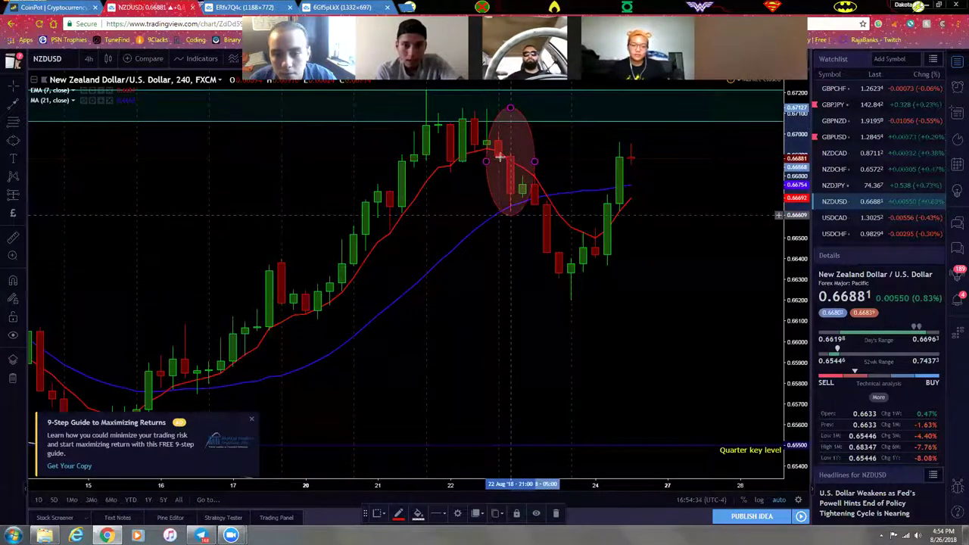
{"action": "left_click_drag", "start_coordinate": [489, 162], "coordinate": [477, 161]}
{"action": "left_click_drag", "start_coordinate": [510, 108], "coordinate": [497, 97]}
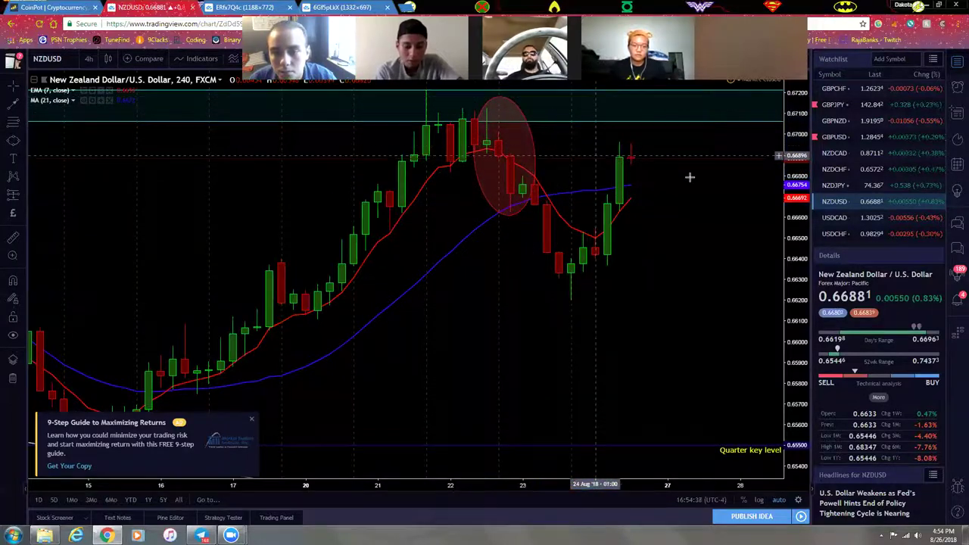
- Compare the highlighted rejection on the live 4-hour chart with the published NZDUSD chart snapshot
{"action": "left_click_drag", "start_coordinate": [642, 208], "coordinate": [590, 181]}
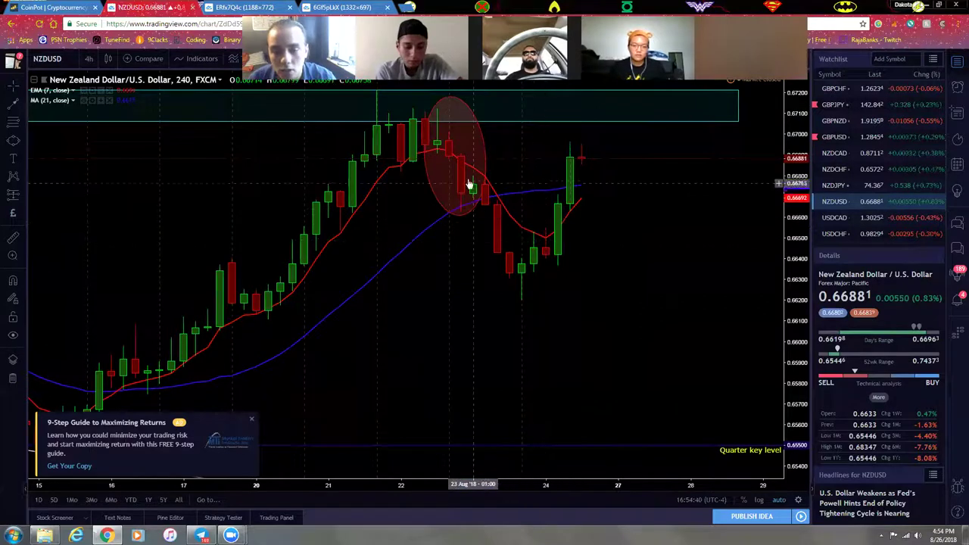
{"action": "scroll", "coordinate": [447, 281], "scroll_direction": "down", "scroll_amount": 5}
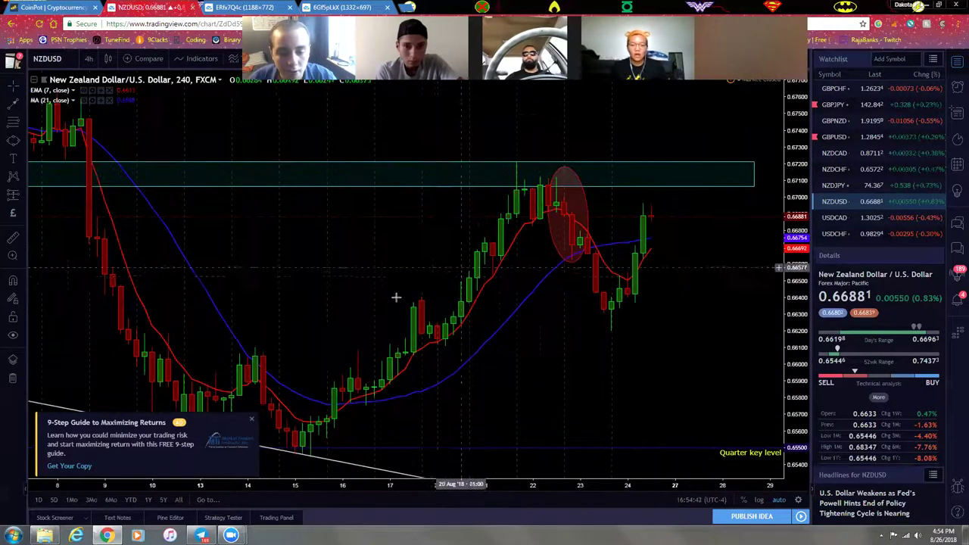
{"action": "left_click", "coordinate": [356, 7]}
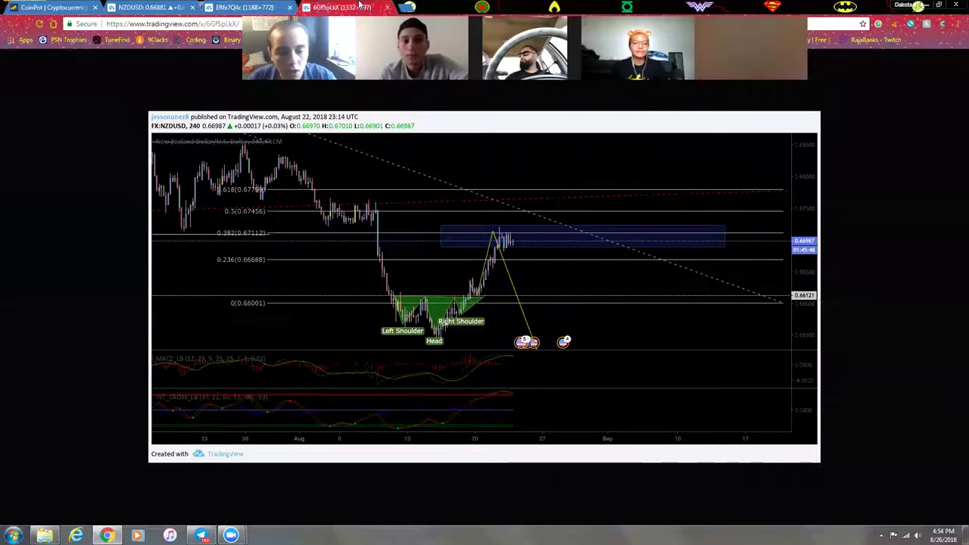
{"action": "key", "text": "ctrl+2"}
{"action": "scroll", "coordinate": [573, 320], "scroll_direction": "down", "scroll_amount": 6}
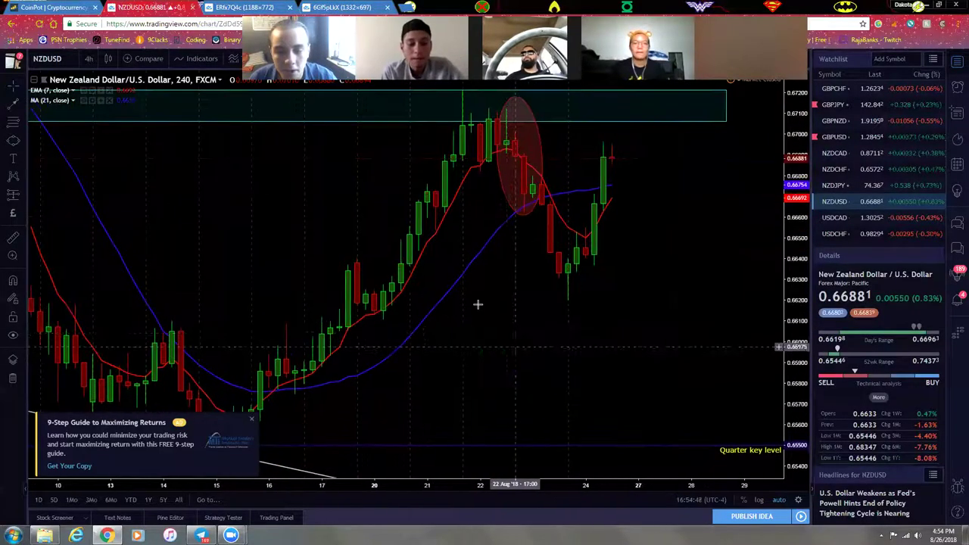
{"action": "scroll", "coordinate": [454, 312], "scroll_direction": "down", "scroll_amount": 2}
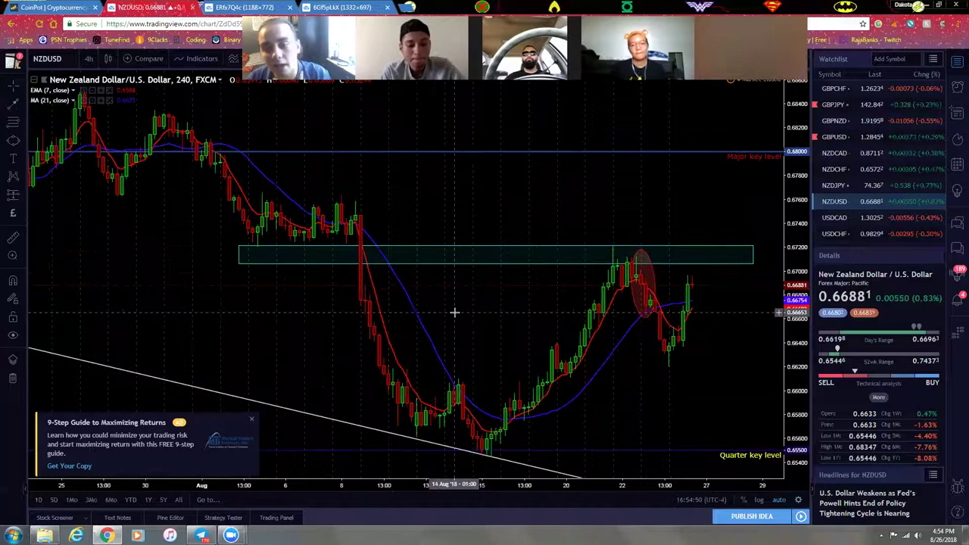
{"action": "scroll", "coordinate": [486, 299], "scroll_direction": "up", "scroll_amount": 4}
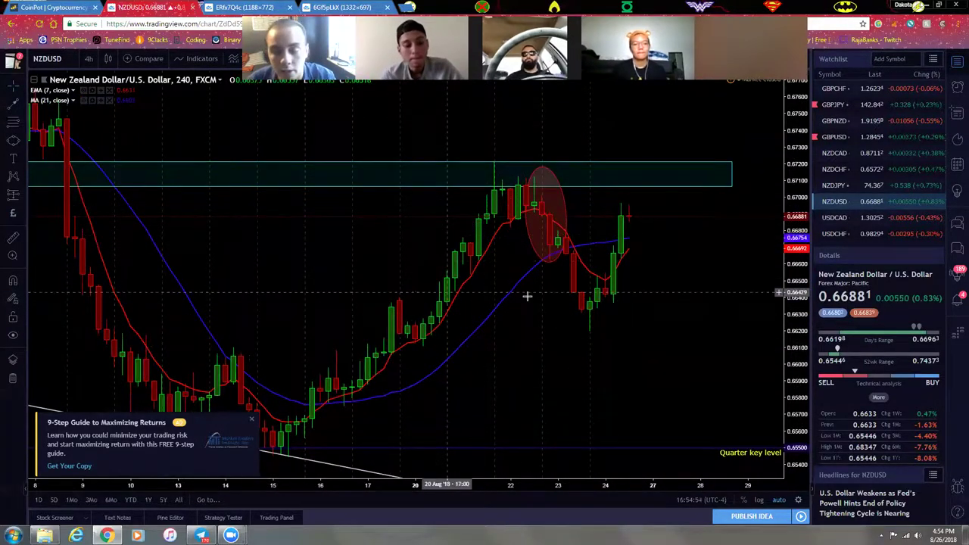
{"action": "left_click_drag", "start_coordinate": [653, 296], "coordinate": [577, 306]}
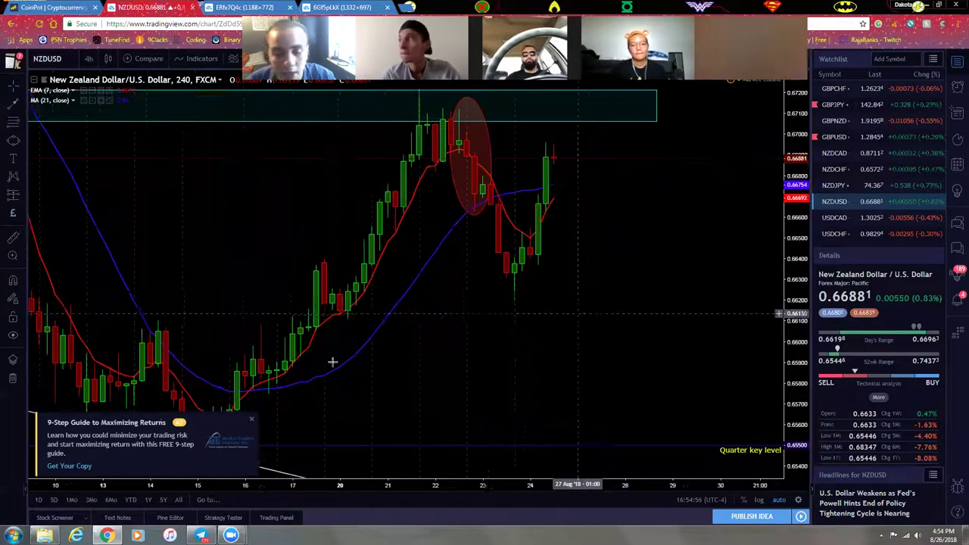
- Try to dismiss the promotional popup over the chart and close the advertiser's page
{"action": "left_click", "coordinate": [253, 424]}
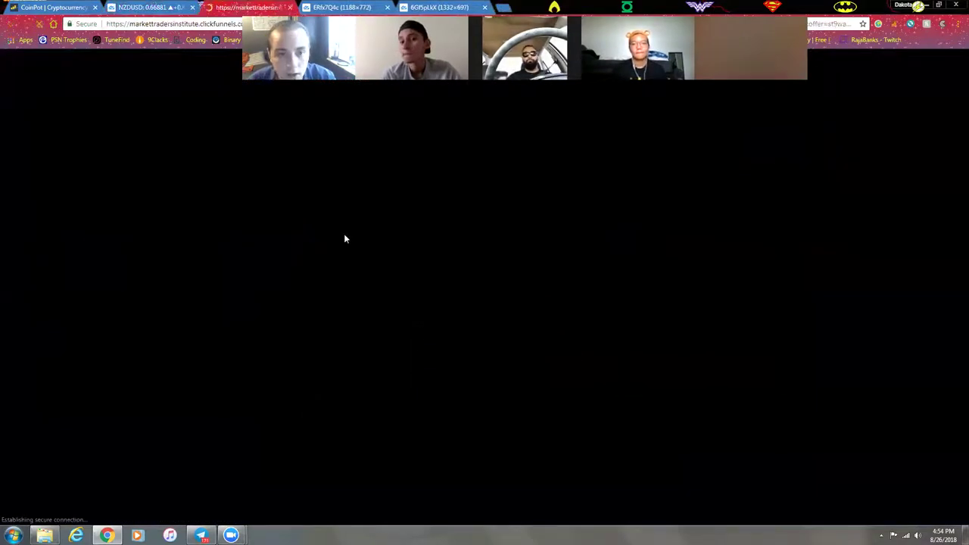
{"action": "key", "text": "ctrl+w"}
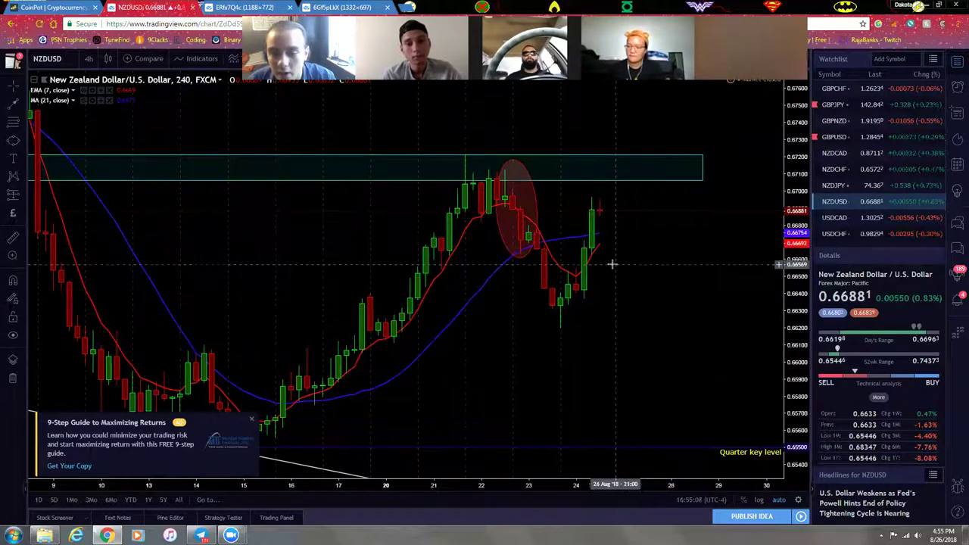
- Examine the 4-hour NZDUSD price history from late August back to June 2018 around the key levels and moving averages
{"action": "left_click_drag", "start_coordinate": [580, 270], "coordinate": [522, 269]}
{"action": "scroll", "coordinate": [424, 265], "scroll_direction": "down", "scroll_amount": 3}
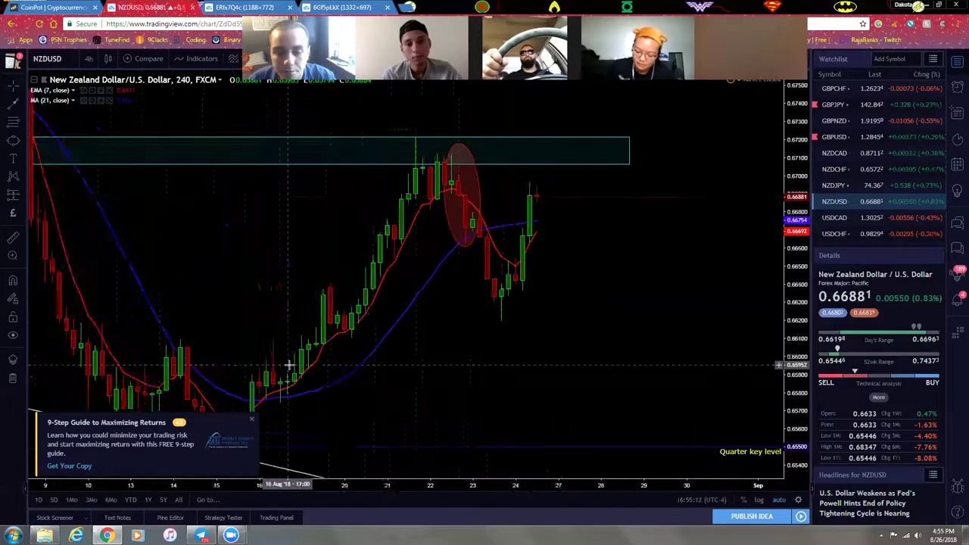
{"action": "left_click_drag", "start_coordinate": [344, 314], "coordinate": [545, 324]}
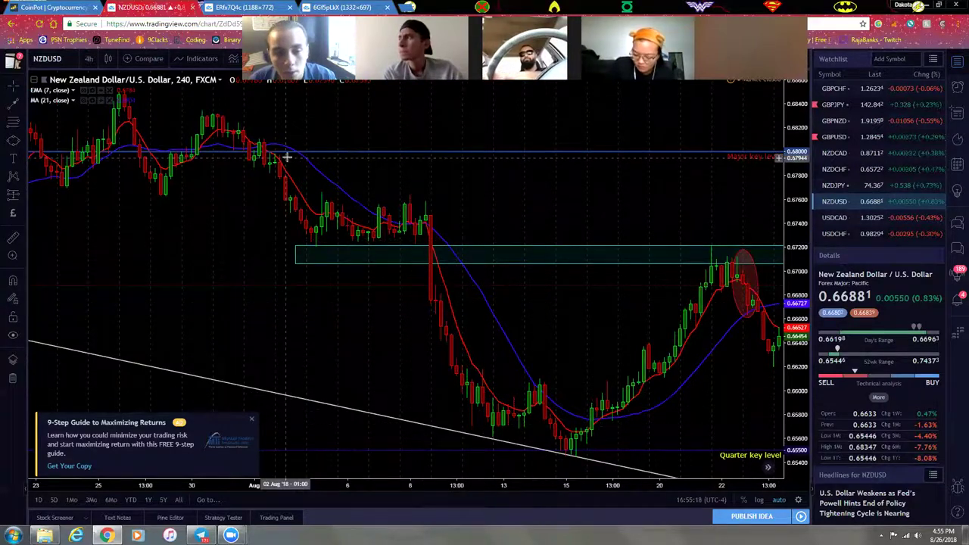
{"action": "left_click_drag", "start_coordinate": [285, 232], "coordinate": [634, 371]}
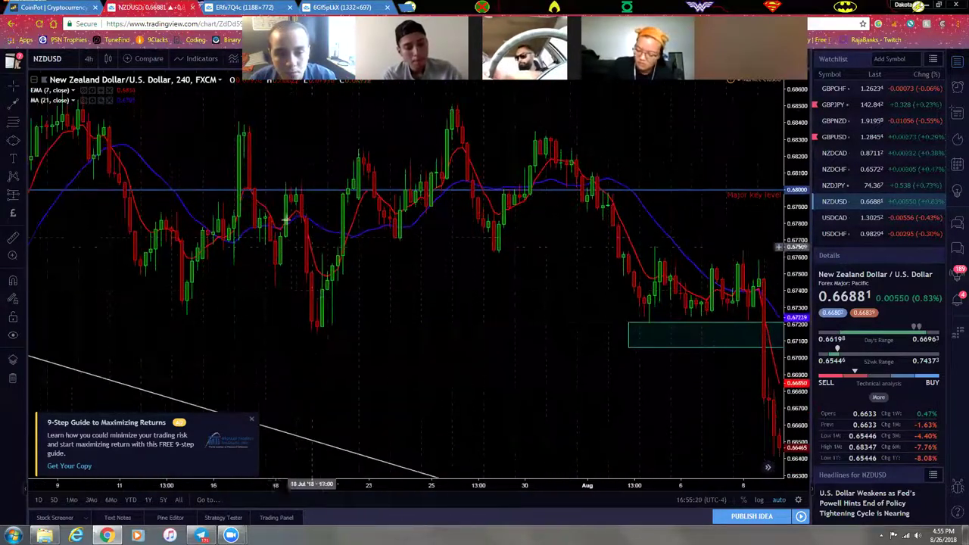
{"action": "mouse_move", "coordinate": [319, 337]}
{"action": "left_mouse_down"}
{"action": "mouse_move", "coordinate": [368, 328]}
{"action": "mouse_move", "coordinate": [484, 356]}
{"action": "left_mouse_up"}
{"action": "left_click_drag", "start_coordinate": [338, 221], "coordinate": [555, 381]}
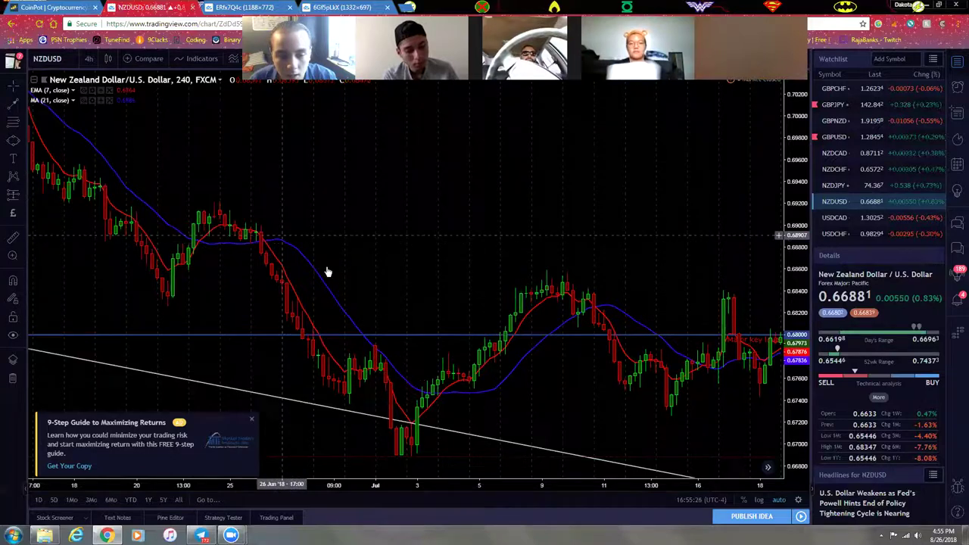
{"action": "left_click_drag", "start_coordinate": [376, 303], "coordinate": [665, 303]}
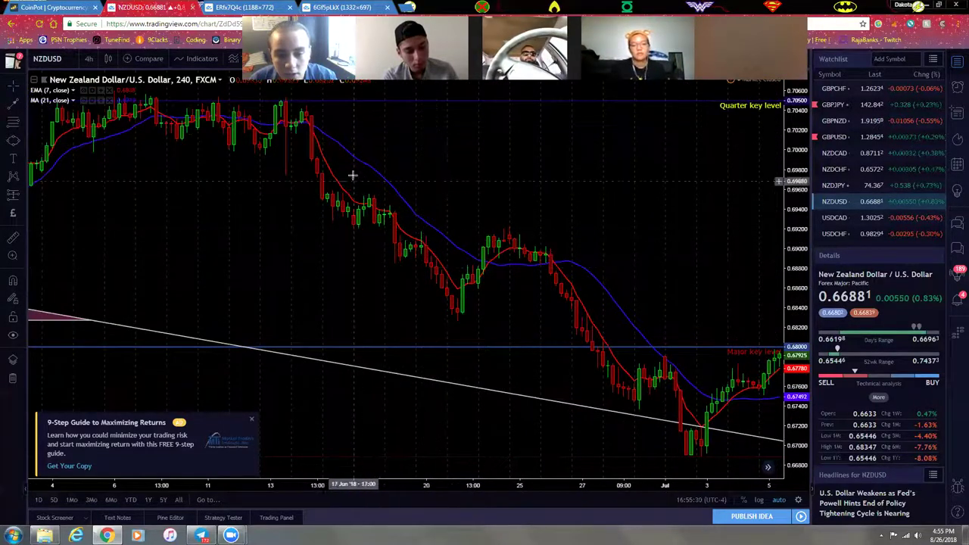
{"action": "left_click_drag", "start_coordinate": [414, 294], "coordinate": [303, 282]}
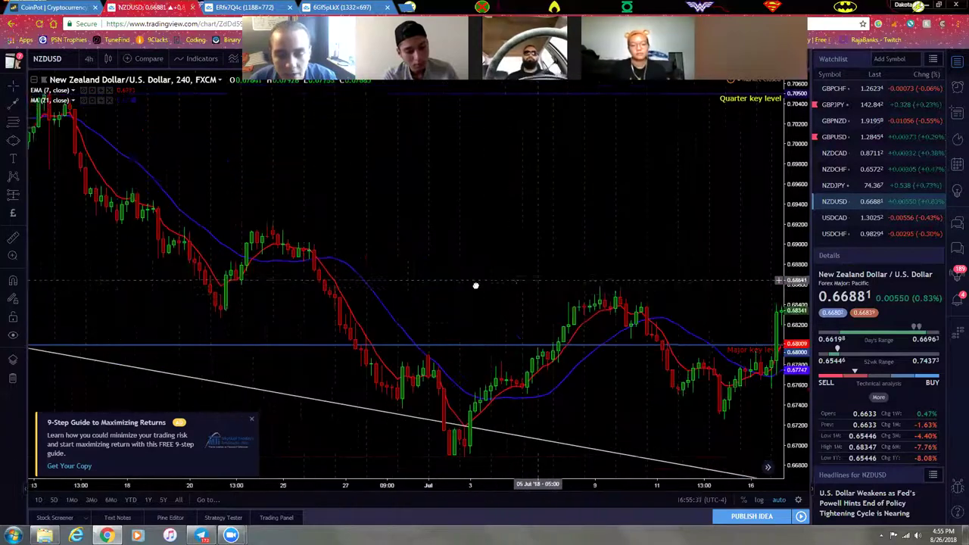
- Delete the red ellipse that highlights the late-August rejection candles below the resistance zone
{"action": "left_click_drag", "start_coordinate": [513, 281], "coordinate": [265, 275]}
{"action": "left_click_drag", "start_coordinate": [712, 341], "coordinate": [515, 340]}
{"action": "left_click_drag", "start_coordinate": [600, 362], "coordinate": [331, 352]}
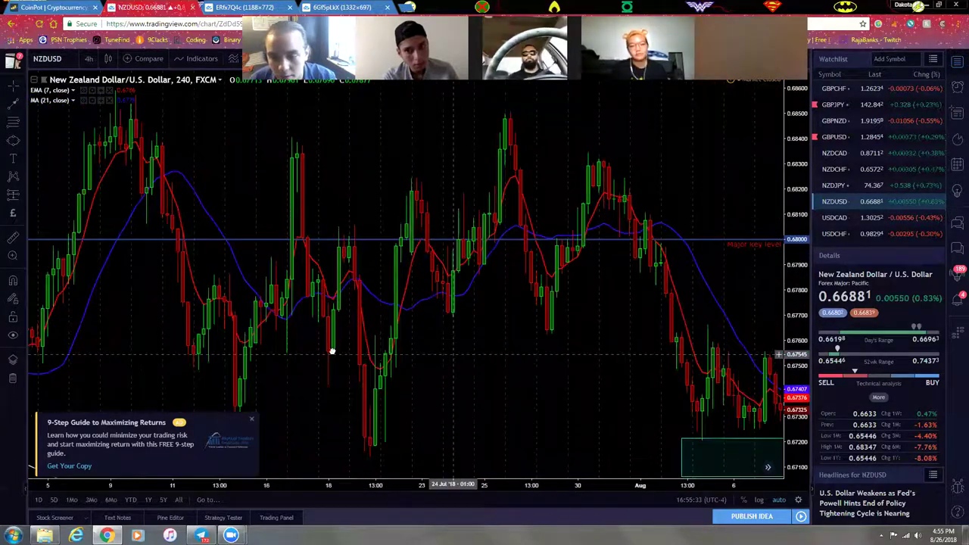
{"action": "left_click_drag", "start_coordinate": [612, 350], "coordinate": [191, 337]}
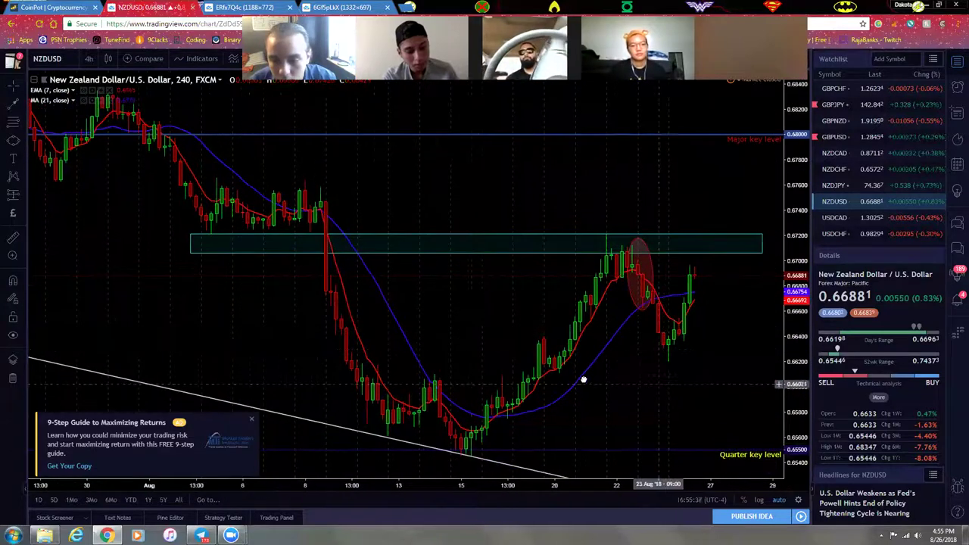
{"action": "left_click_drag", "start_coordinate": [617, 383], "coordinate": [484, 310]}
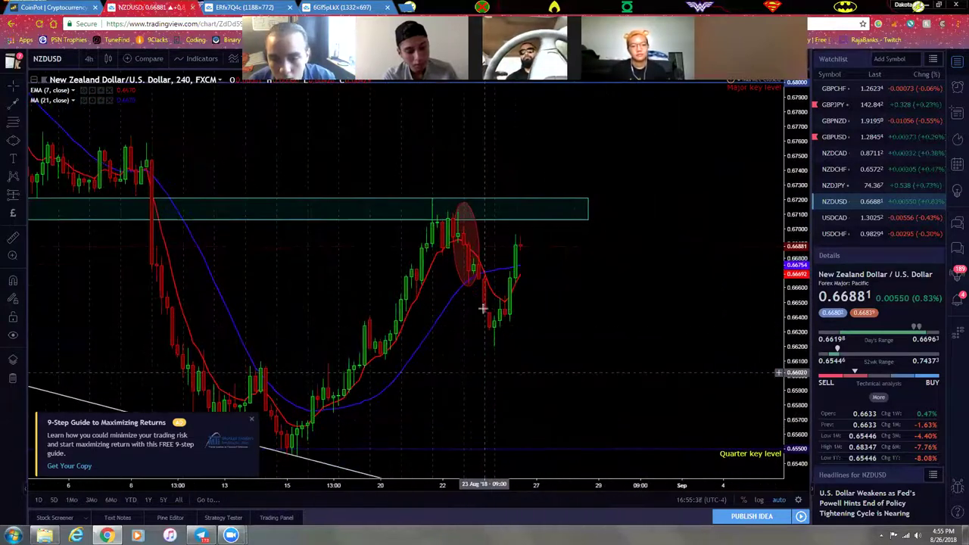
{"action": "left_click", "coordinate": [457, 273]}
{"action": "key", "text": "Delete"}
- Dismiss the promotional popup over the chart and close the advertiser's page
{"action": "left_click", "coordinate": [248, 420]}
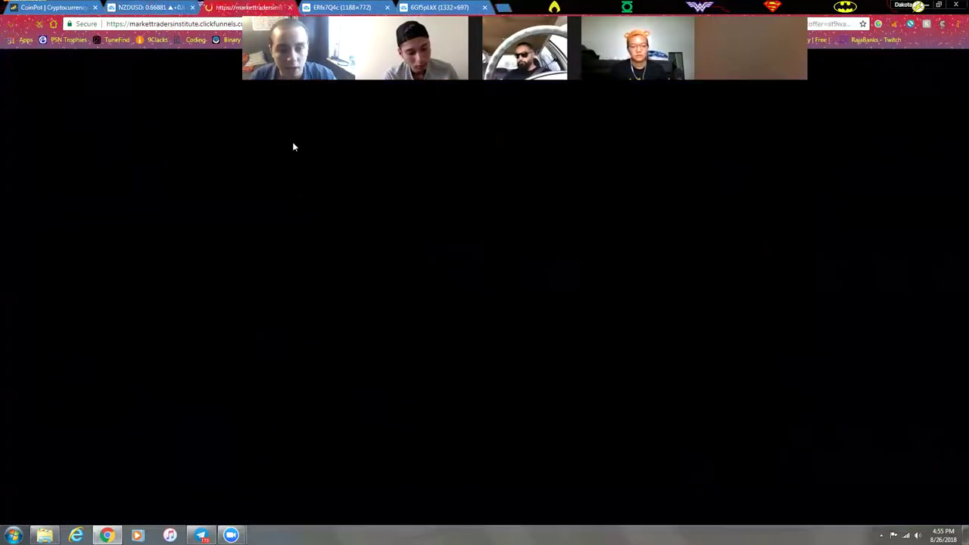
{"action": "left_click", "coordinate": [291, 7]}
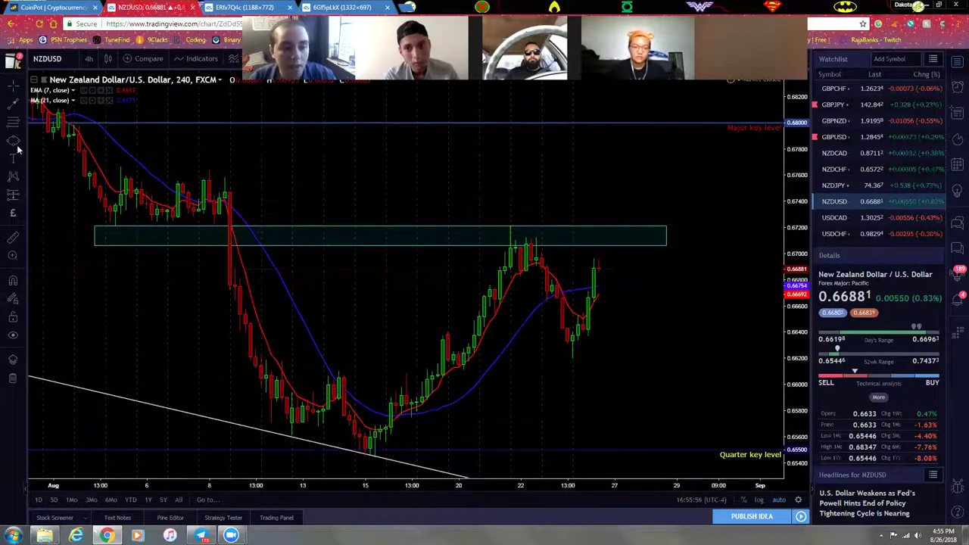
- Draw a projection arrow from inside the resistance zone at about 0.6713 down to about 0.6572 on 30 August
{"action": "left_click", "coordinate": [22, 107]}
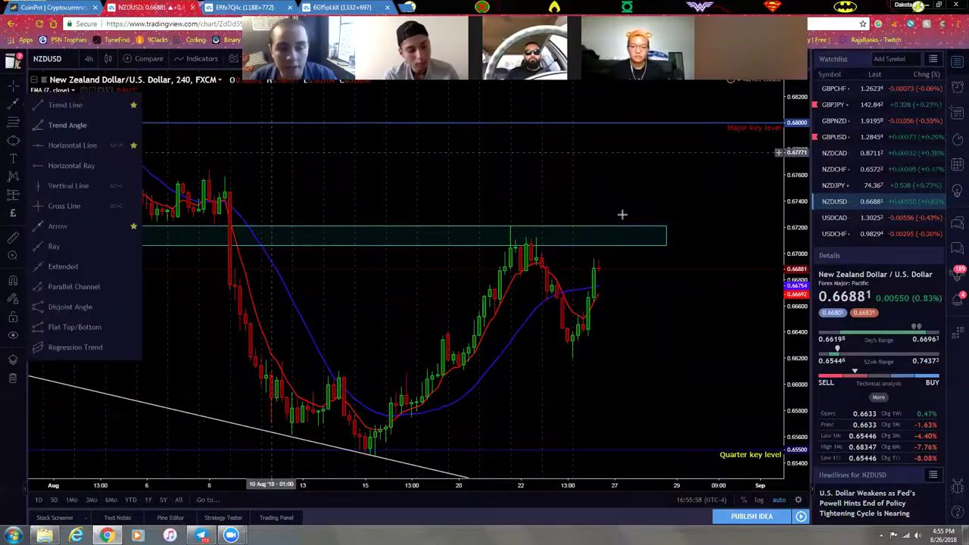
{"action": "left_click", "coordinate": [83, 221]}
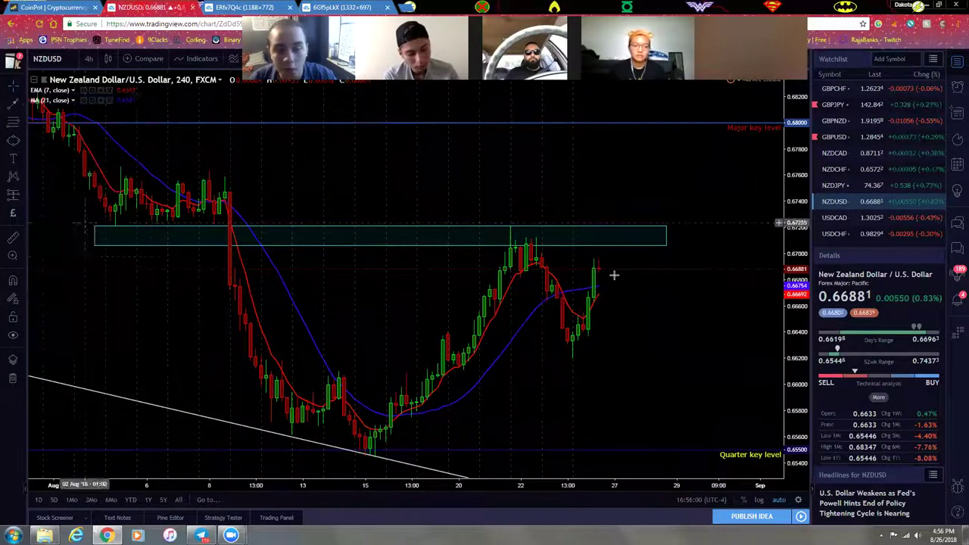
{"action": "left_click", "coordinate": [617, 234]}
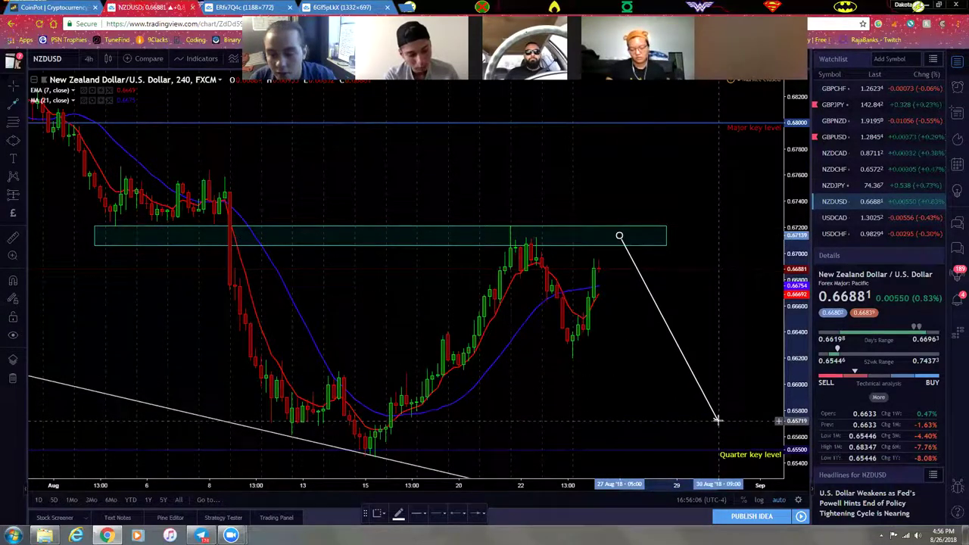
{"action": "left_click", "coordinate": [717, 419]}
{"action": "left_click_drag", "start_coordinate": [620, 237], "coordinate": [637, 237]}
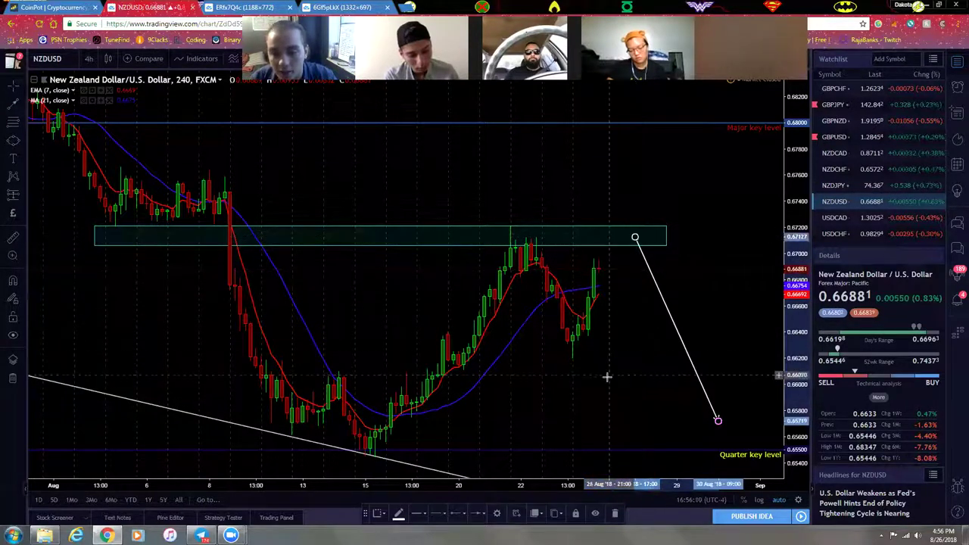
{"action": "left_click", "coordinate": [625, 362]}
- Examine the projected drop against the resistance zone, the key levels and the price action back to late June
{"action": "left_click_drag", "start_coordinate": [626, 361], "coordinate": [547, 391]}
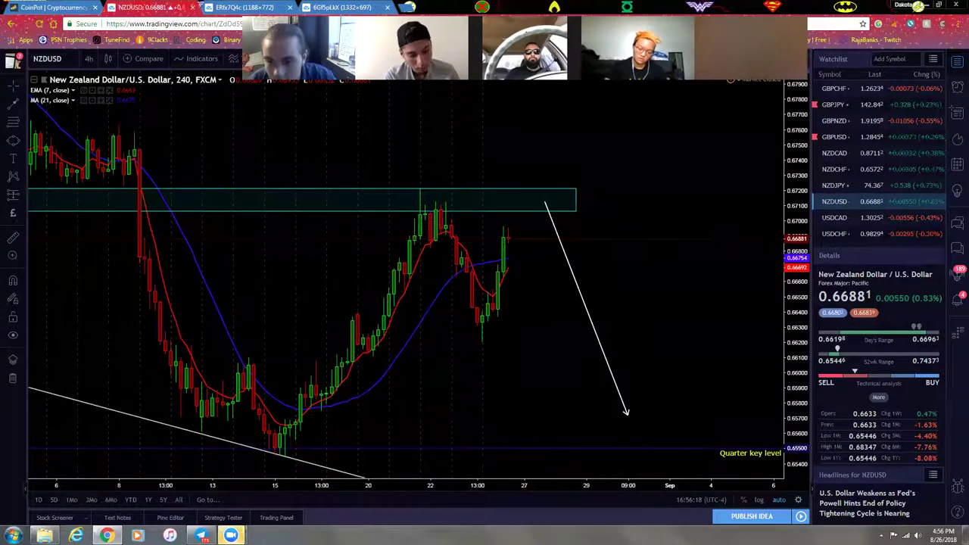
{"action": "left_click_drag", "start_coordinate": [491, 361], "coordinate": [539, 344]}
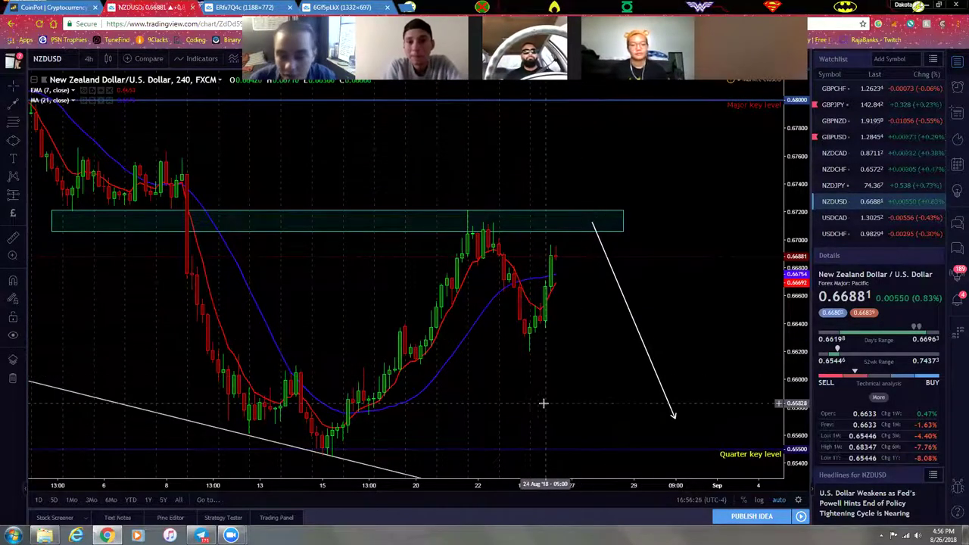
{"action": "left_click_drag", "start_coordinate": [503, 394], "coordinate": [502, 394]}
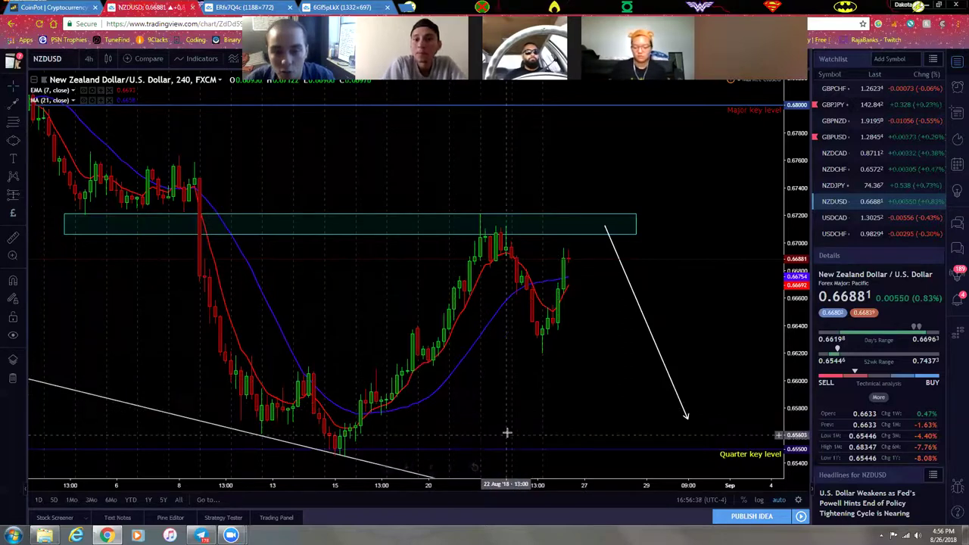
{"action": "left_click_drag", "start_coordinate": [523, 390], "coordinate": [562, 385]}
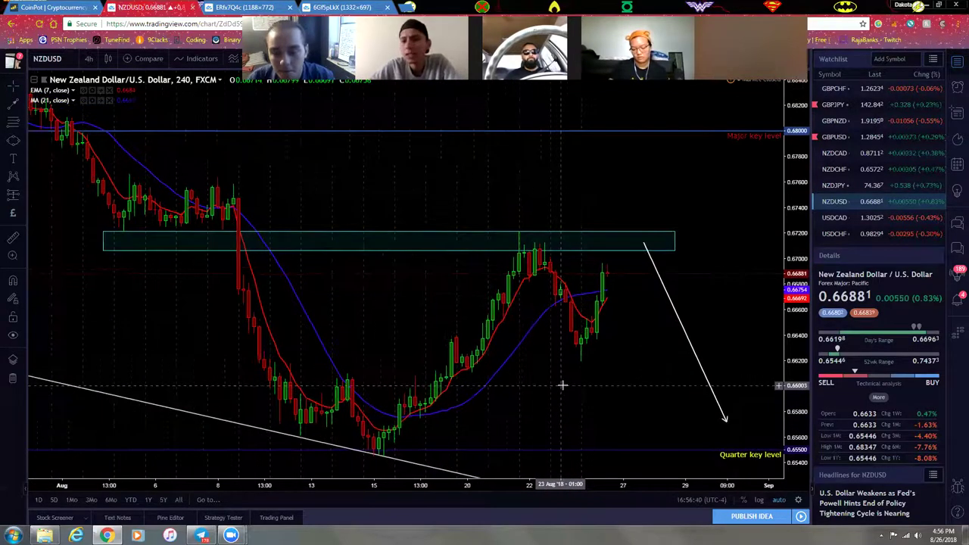
{"action": "scroll", "coordinate": [578, 404], "scroll_direction": "down", "scroll_amount": 4}
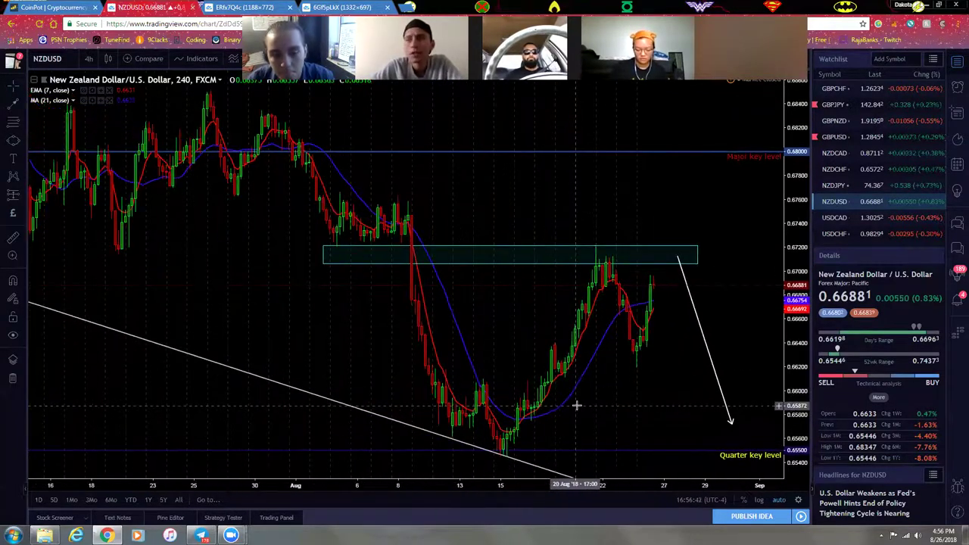
{"action": "scroll", "coordinate": [577, 405], "scroll_direction": "down", "scroll_amount": 2}
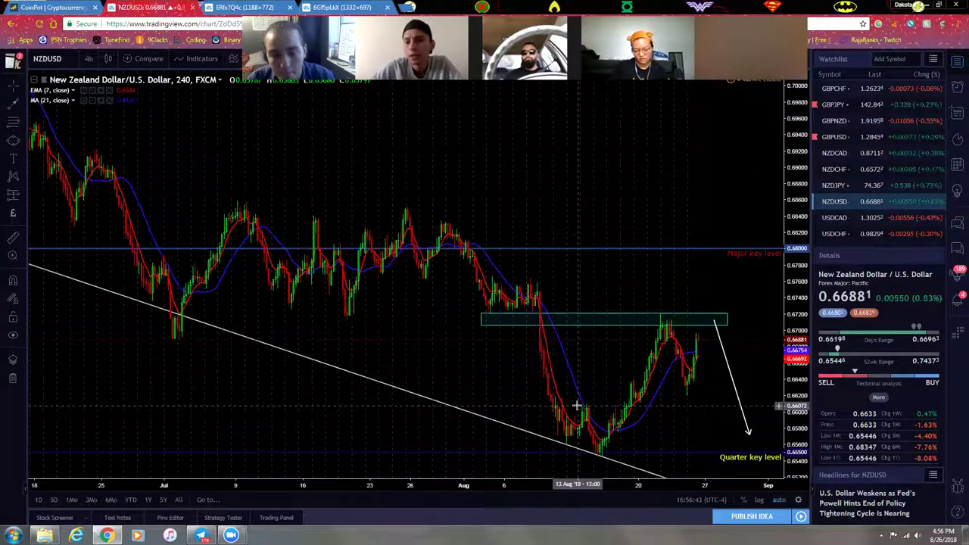
{"action": "scroll", "coordinate": [598, 402], "scroll_direction": "up", "scroll_amount": 4}
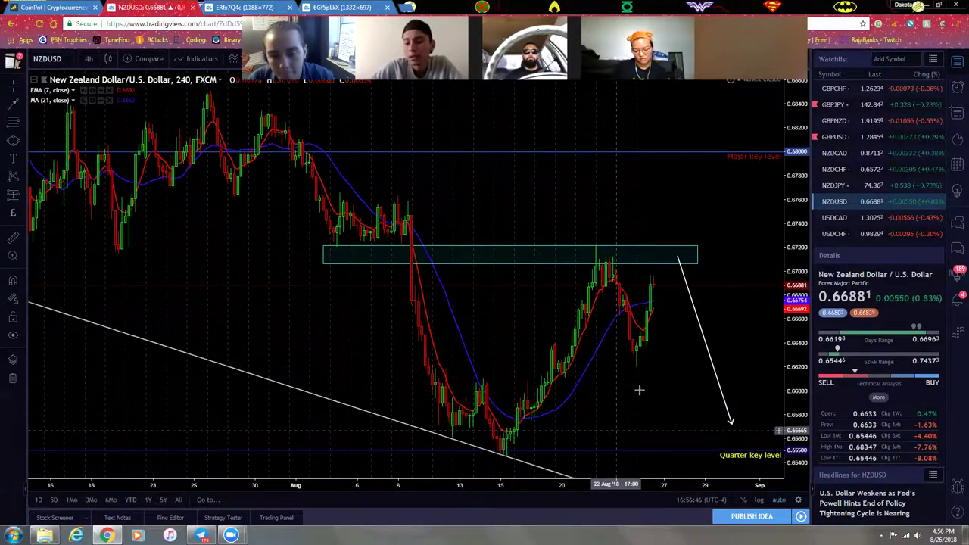
{"action": "left_click_drag", "start_coordinate": [642, 390], "coordinate": [587, 394]}
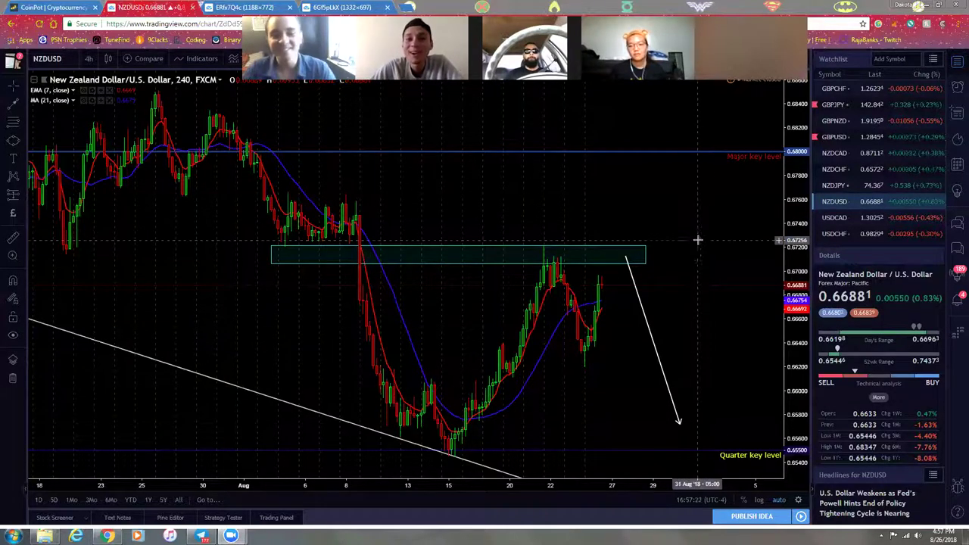
{"action": "left_click_drag", "start_coordinate": [704, 312], "coordinate": [620, 312]}
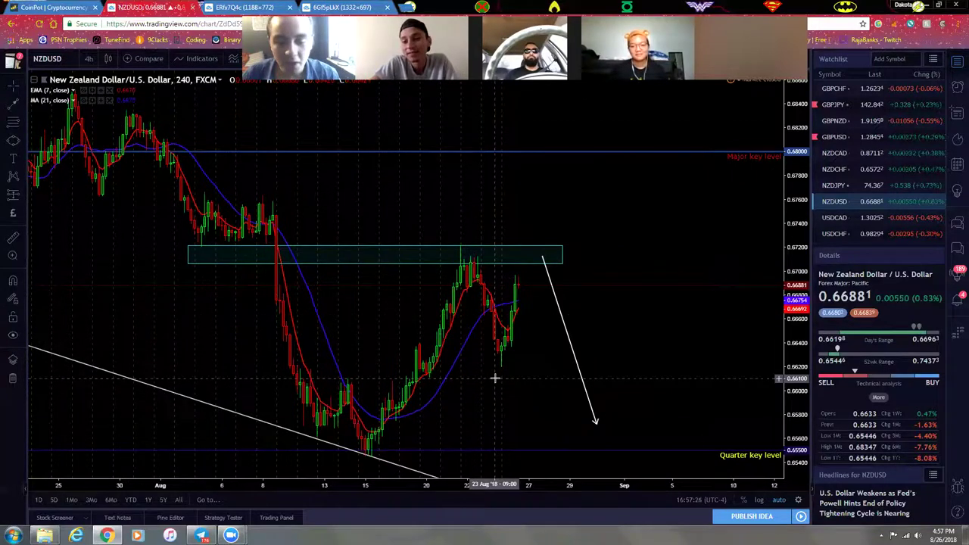
- Draw an ellipse around the 21–22 August peak inside the resistance zone, centred at about 0.671
{"action": "scroll", "coordinate": [416, 377], "scroll_direction": "up", "scroll_amount": 3}
{"action": "scroll", "coordinate": [488, 371], "scroll_direction": "up", "scroll_amount": 1}
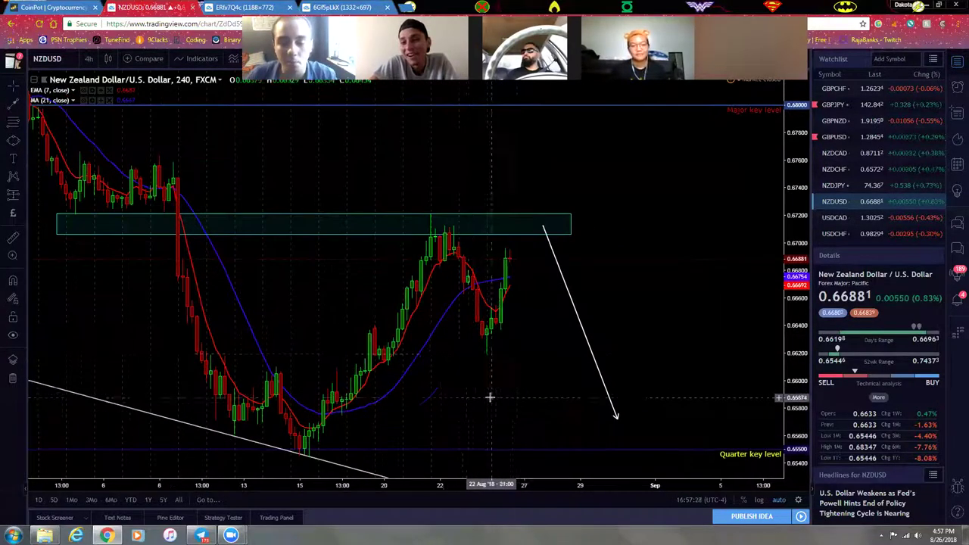
{"action": "left_click", "coordinate": [14, 142]}
{"action": "left_click", "coordinate": [421, 226]}
{"action": "left_click", "coordinate": [462, 226]}
{"action": "left_click", "coordinate": [450, 196]}
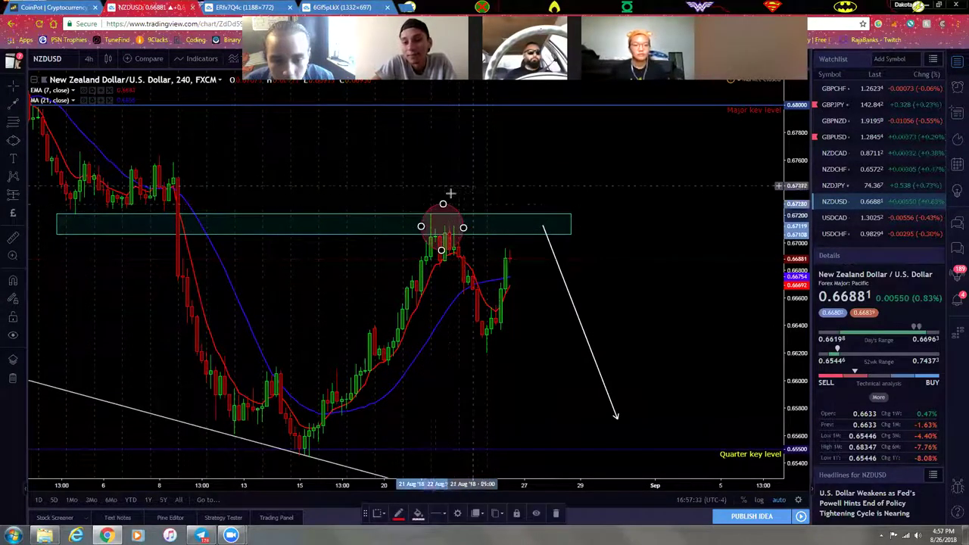
- Draw a second ellipse of similar size in the resistance zone around the start of the projection arrow
{"action": "left_click", "coordinate": [10, 142]}
{"action": "left_click", "coordinate": [515, 228]}
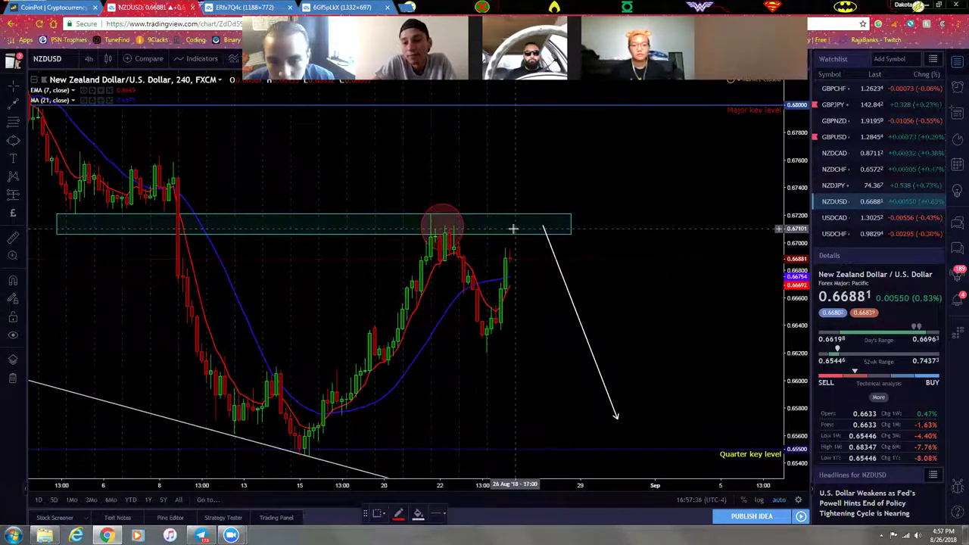
{"action": "left_click", "coordinate": [553, 229]}
{"action": "left_click", "coordinate": [552, 207]}
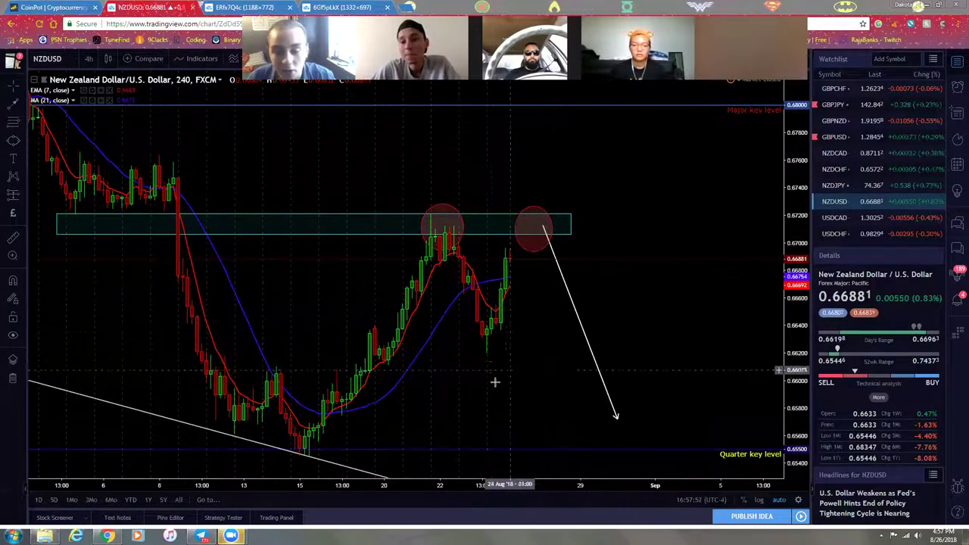
- Draw an arc between the two ellipses at about 0.6707, from 22 to 26 August, curving down around the pullback low
{"action": "left_click", "coordinate": [23, 143]}
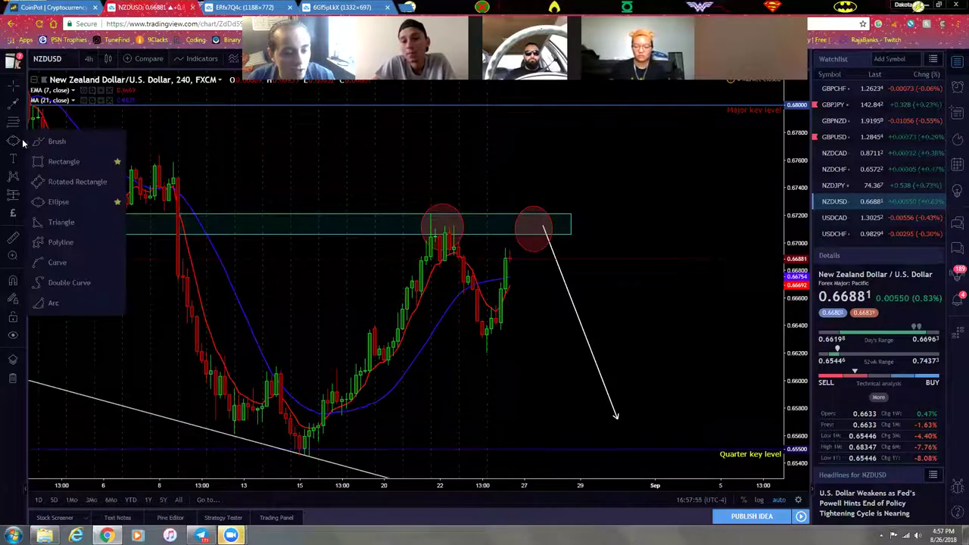
{"action": "left_click", "coordinate": [62, 305]}
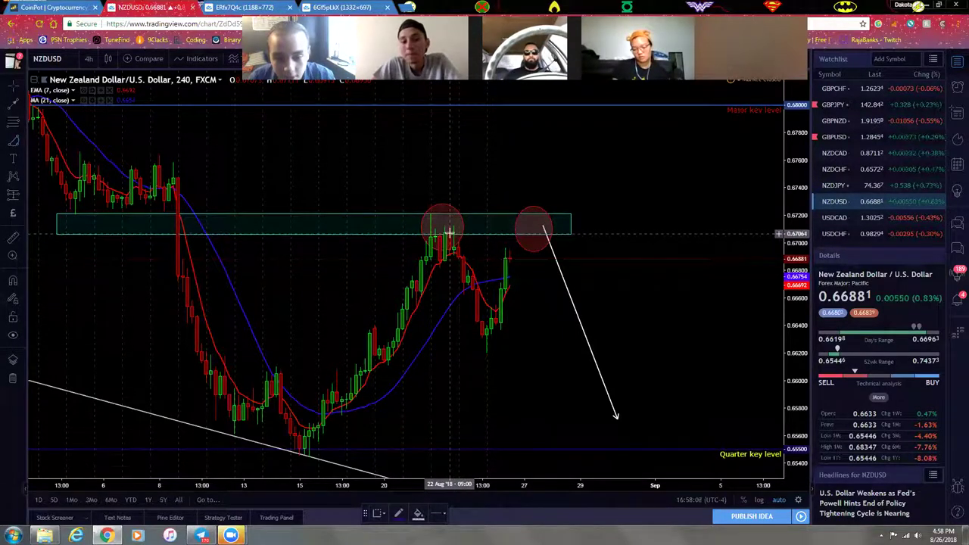
{"action": "left_click", "coordinate": [449, 232]}
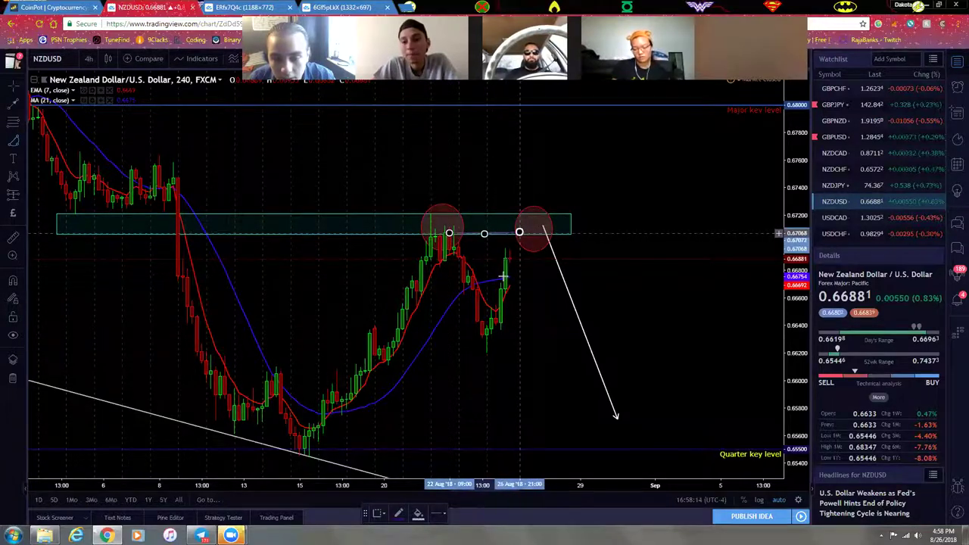
{"action": "left_click", "coordinate": [505, 338]}
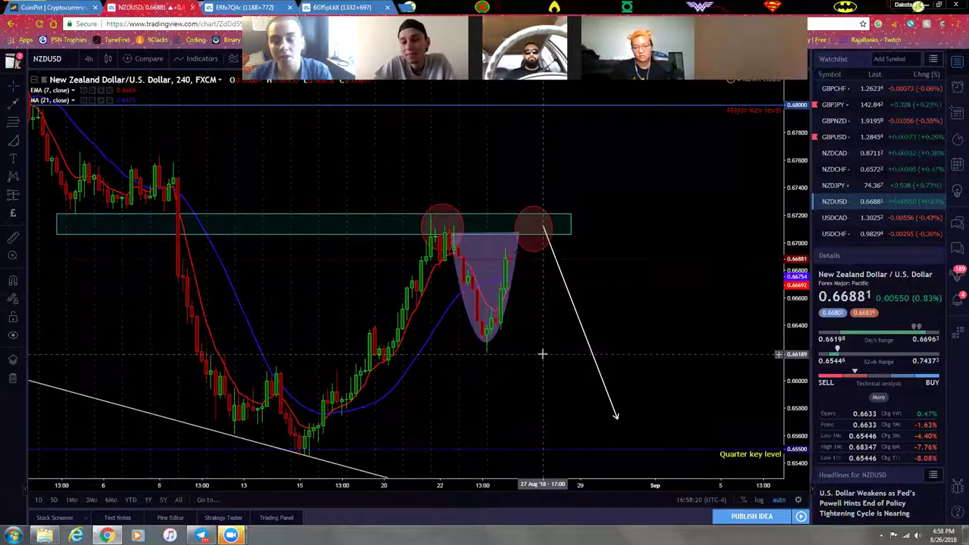
- Measure the price distance from the second ellipse down along the projection arrow, and clear the measurement
{"action": "scroll", "coordinate": [444, 380], "scroll_direction": "up", "scroll_amount": 1}
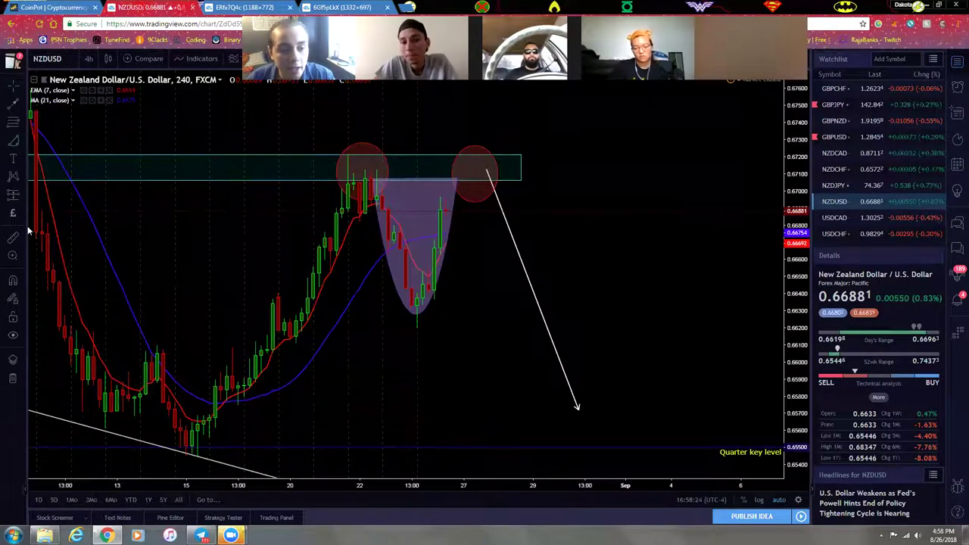
{"action": "left_click", "coordinate": [474, 178], "text": "shift"}
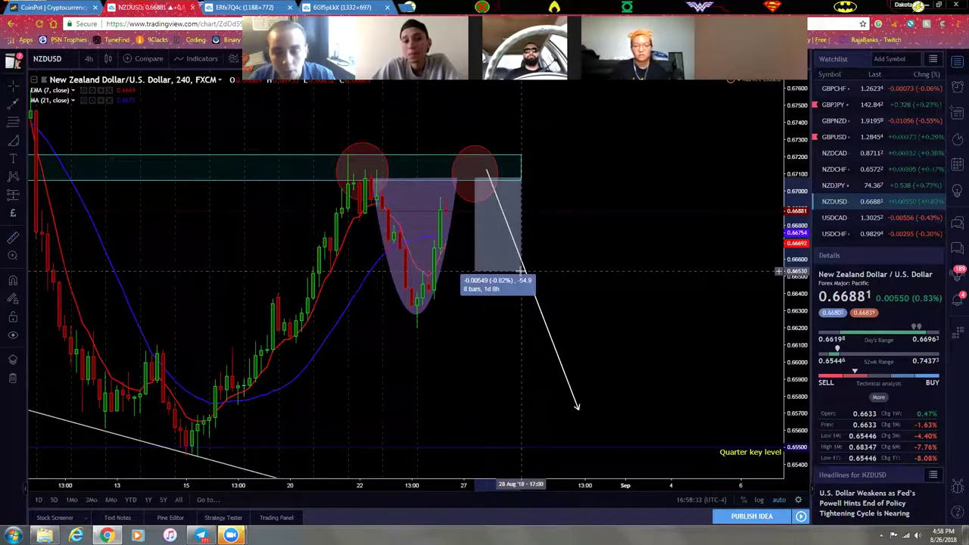
{"action": "left_click", "coordinate": [481, 322]}
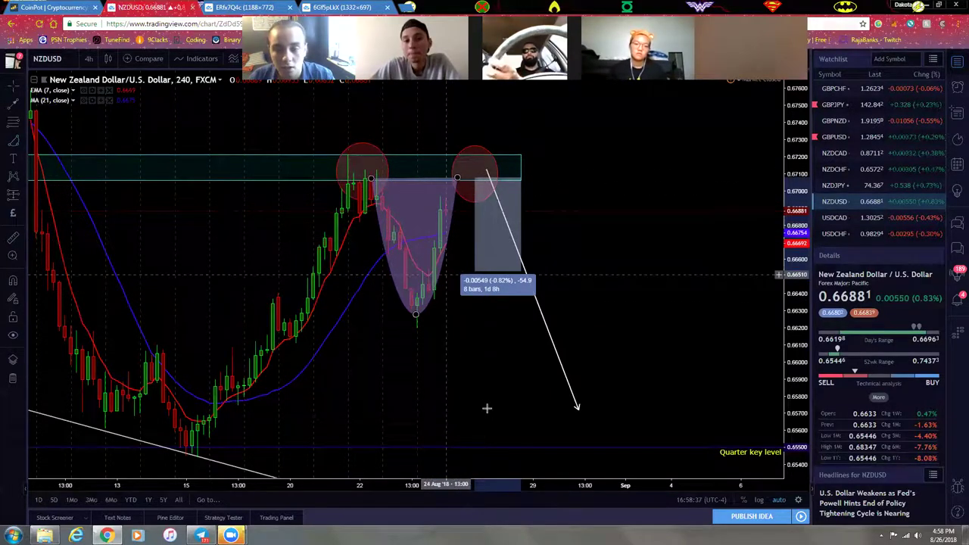
{"action": "left_click", "coordinate": [460, 365]}
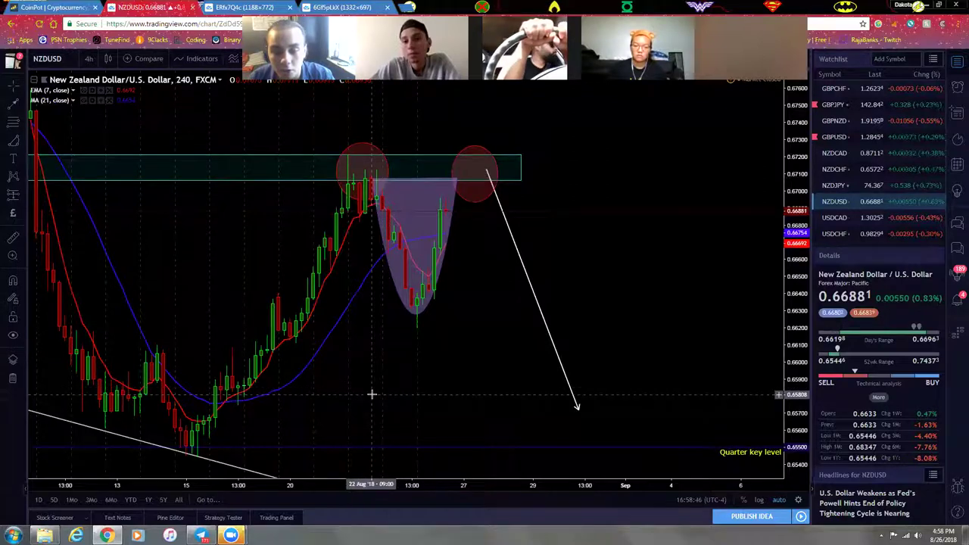
- Draw an arc over the price peak between 27 July and 2 August, from a base at about 0.6764 up to about 0.683
{"action": "scroll", "coordinate": [98, 238], "scroll_direction": "left", "scroll_amount": 2}
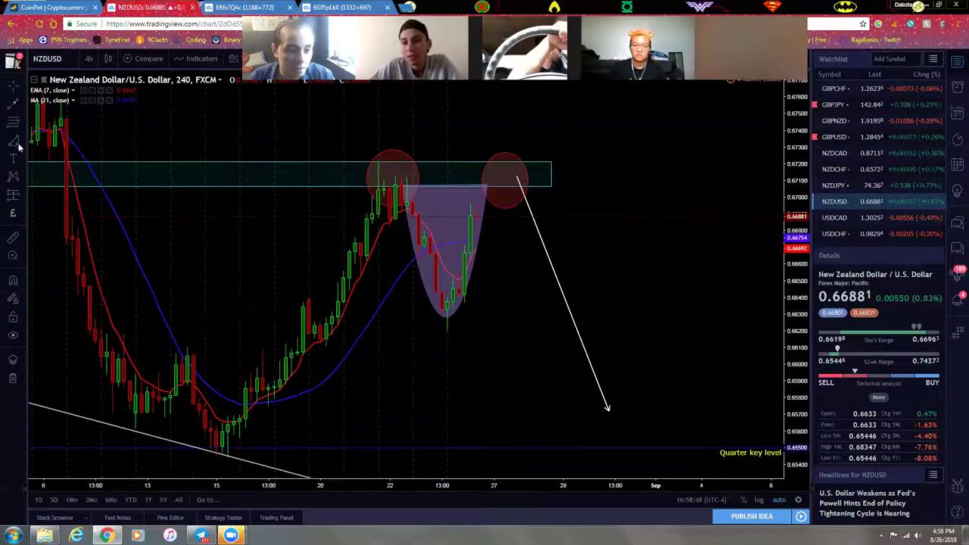
{"action": "scroll", "coordinate": [297, 333], "scroll_direction": "down", "scroll_amount": 2}
{"action": "scroll", "coordinate": [296, 333], "scroll_direction": "down", "scroll_amount": 3}
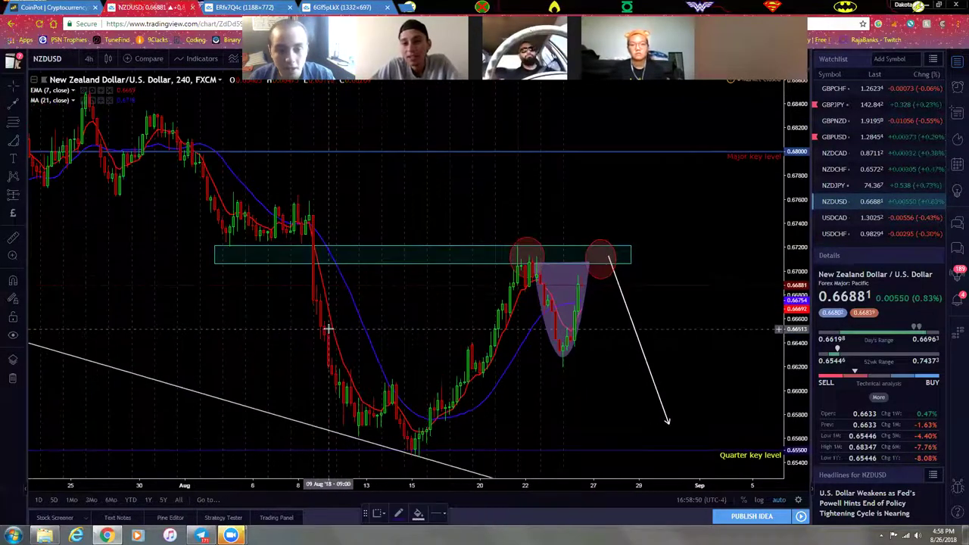
{"action": "left_click", "coordinate": [244, 193]}
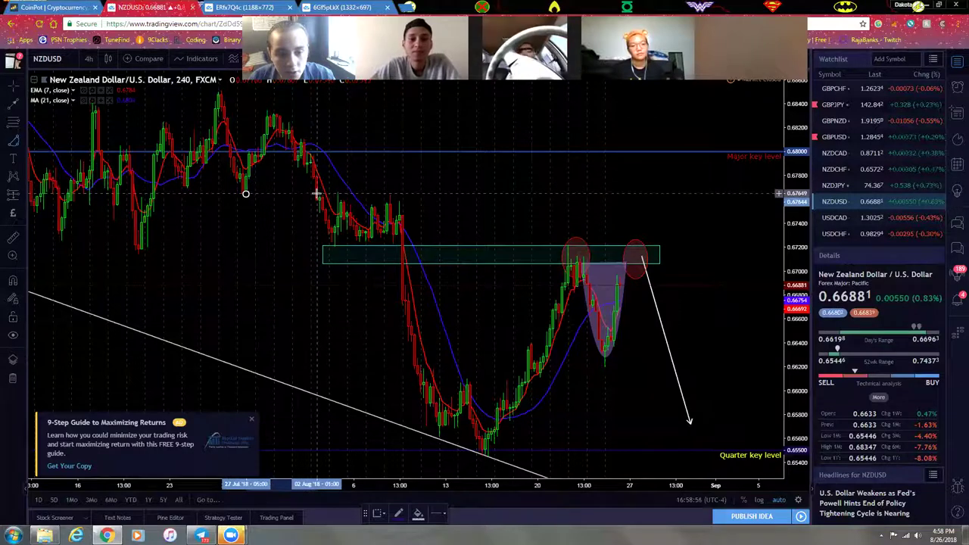
{"action": "left_click", "coordinate": [316, 194]}
{"action": "left_click", "coordinate": [277, 117]}
{"action": "left_click_drag", "start_coordinate": [407, 136], "coordinate": [555, 143]}
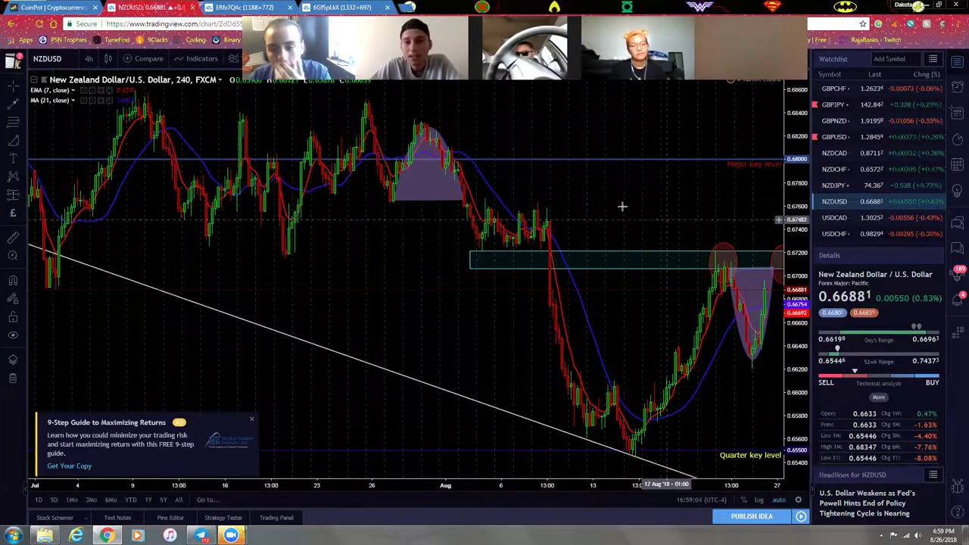
{"action": "scroll", "coordinate": [545, 235], "scroll_direction": "right", "scroll_amount": 2}
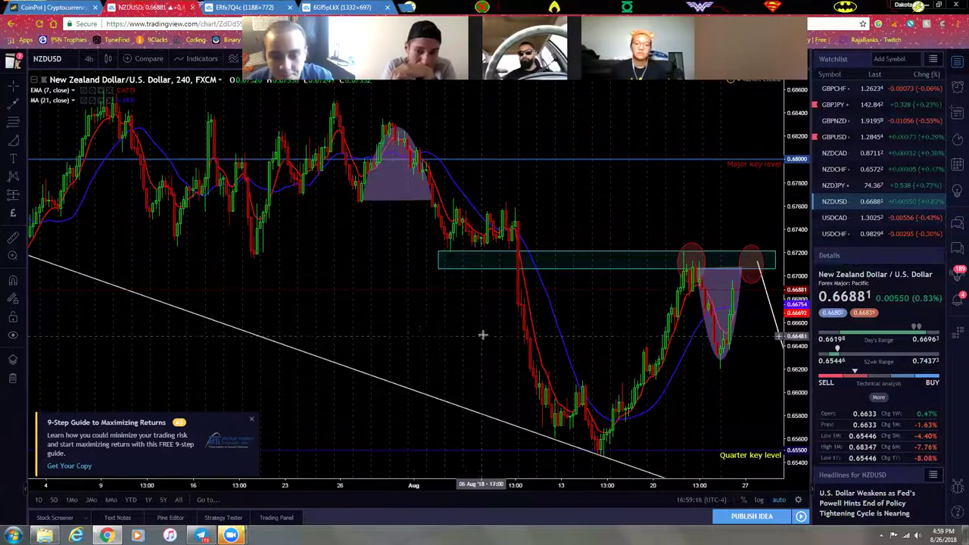
- Delete the arc drawn over the price peak between 27 July and 2 August
{"action": "left_click_drag", "start_coordinate": [484, 340], "coordinate": [416, 288]}
{"action": "left_click", "coordinate": [311, 179]}
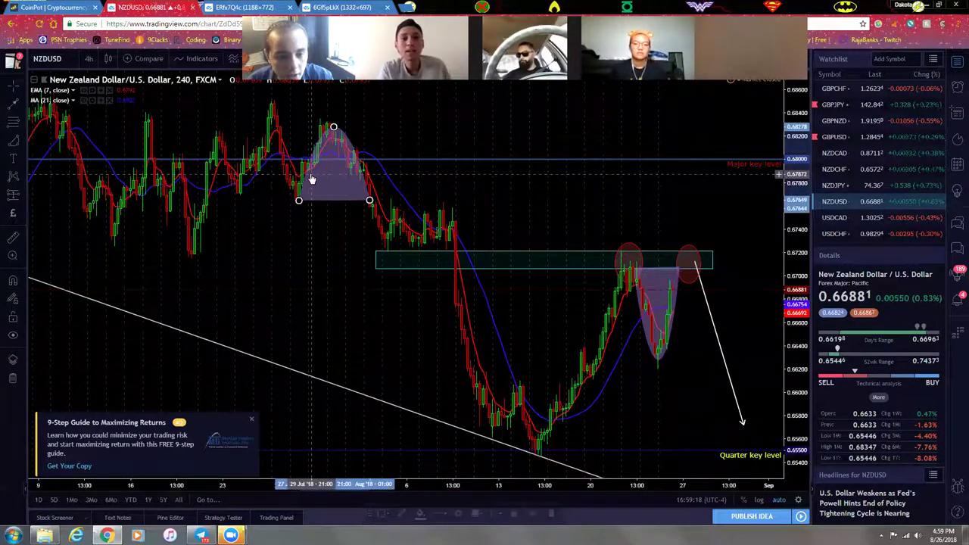
{"action": "left_click_drag", "start_coordinate": [567, 218], "coordinate": [407, 208]}
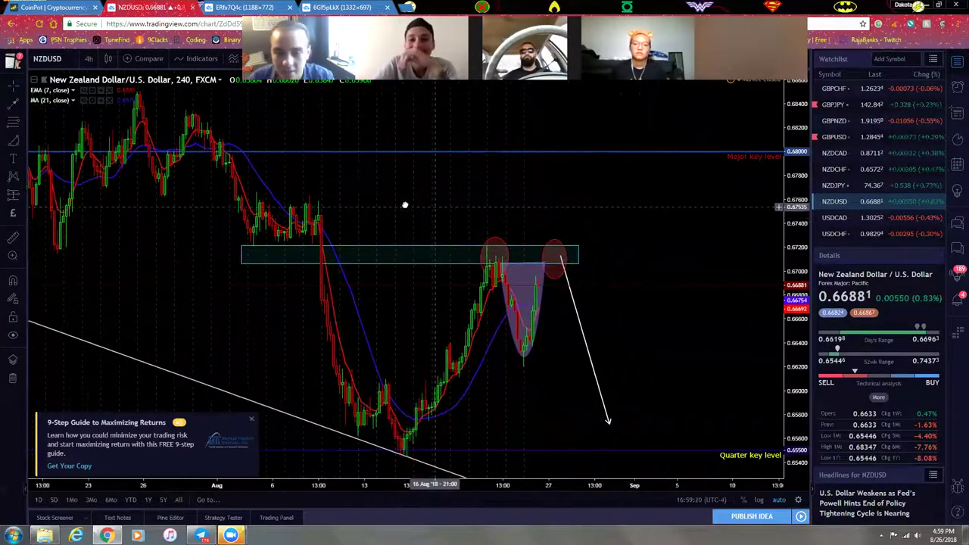
- Examine the pullback arc, the two resistance-zone ellipses and the projected drop on the NZDUSD 4-hour chart
{"action": "scroll", "coordinate": [530, 290], "scroll_direction": "up", "scroll_amount": 5}
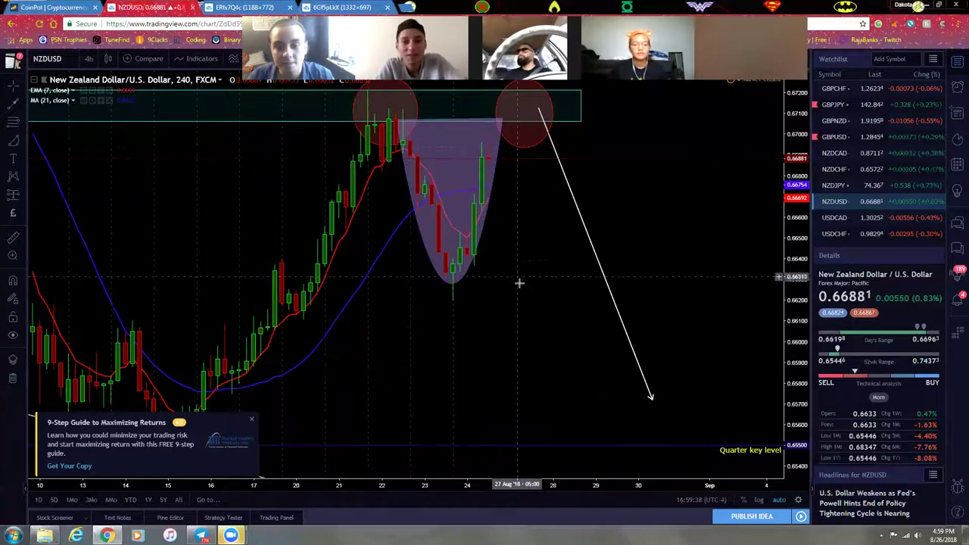
{"action": "scroll", "coordinate": [501, 289], "scroll_direction": "down", "scroll_amount": 3}
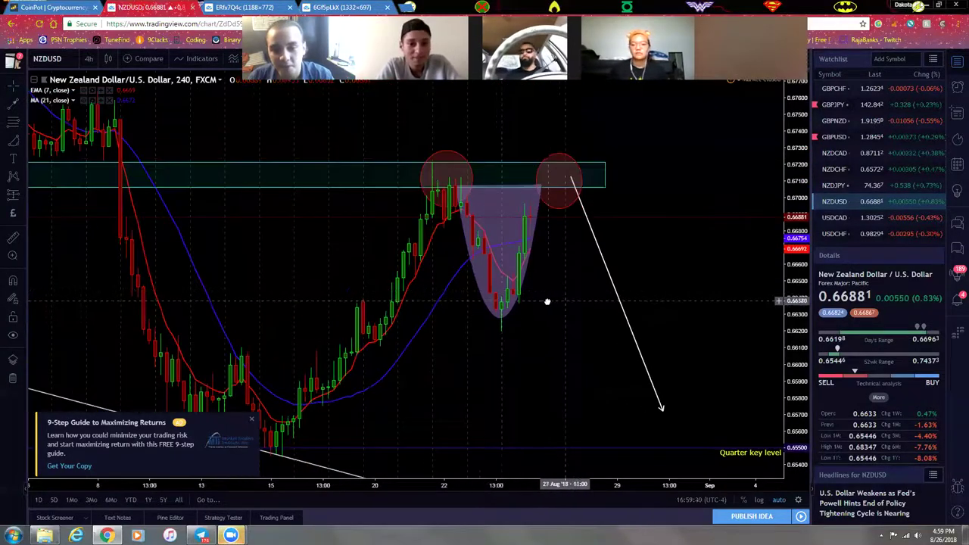
{"action": "left_click_drag", "start_coordinate": [530, 261], "coordinate": [513, 227]}
{"action": "left_click", "coordinate": [492, 191]}
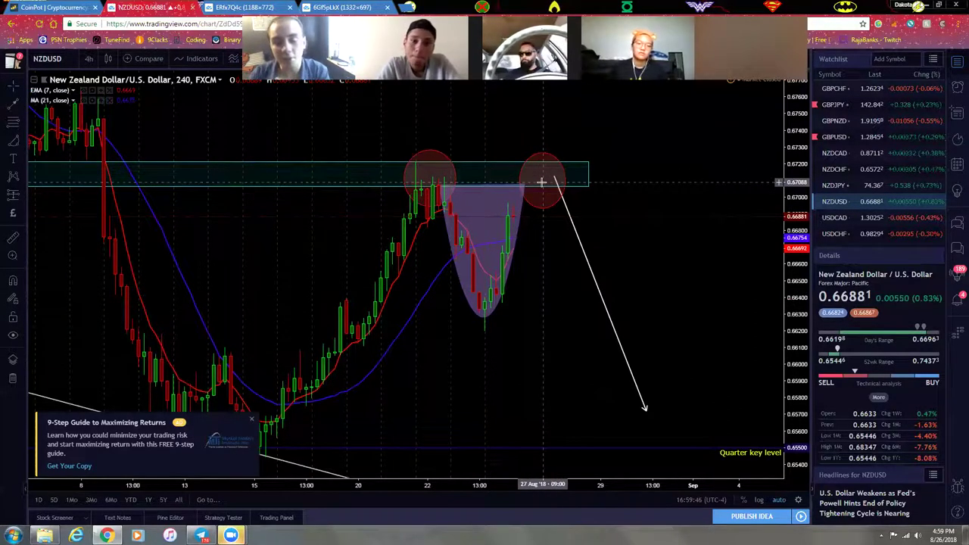
{"action": "scroll", "coordinate": [552, 271], "scroll_direction": "down", "scroll_amount": 3}
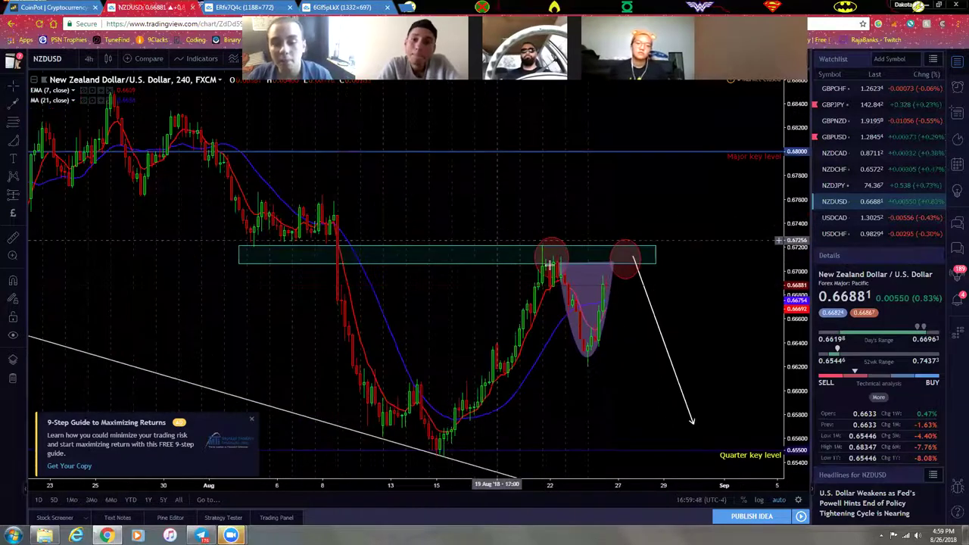
{"action": "scroll", "coordinate": [546, 296], "scroll_direction": "up", "scroll_amount": 3}
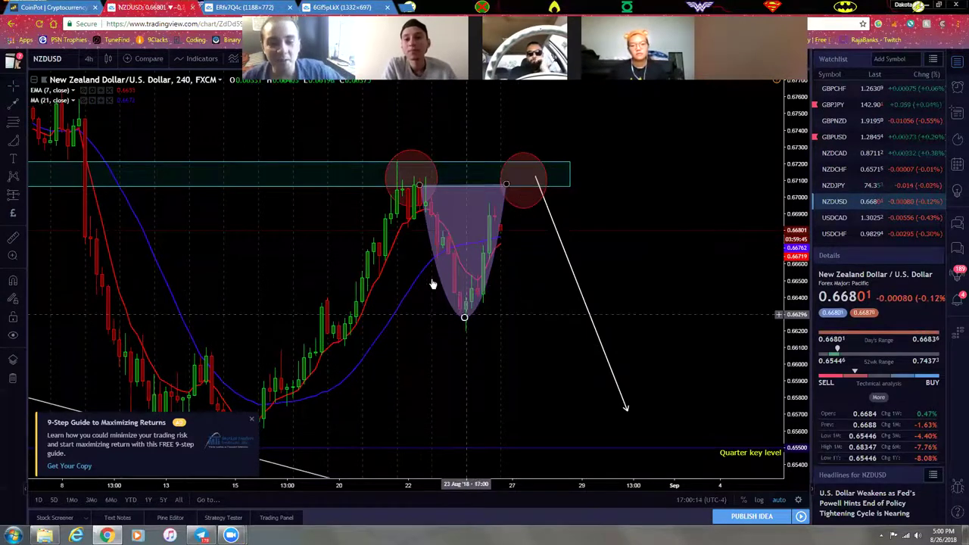
{"action": "scroll", "coordinate": [530, 341], "scroll_direction": "up", "scroll_amount": 5}
{"action": "scroll", "coordinate": [688, 305], "scroll_direction": "up", "scroll_amount": 5}
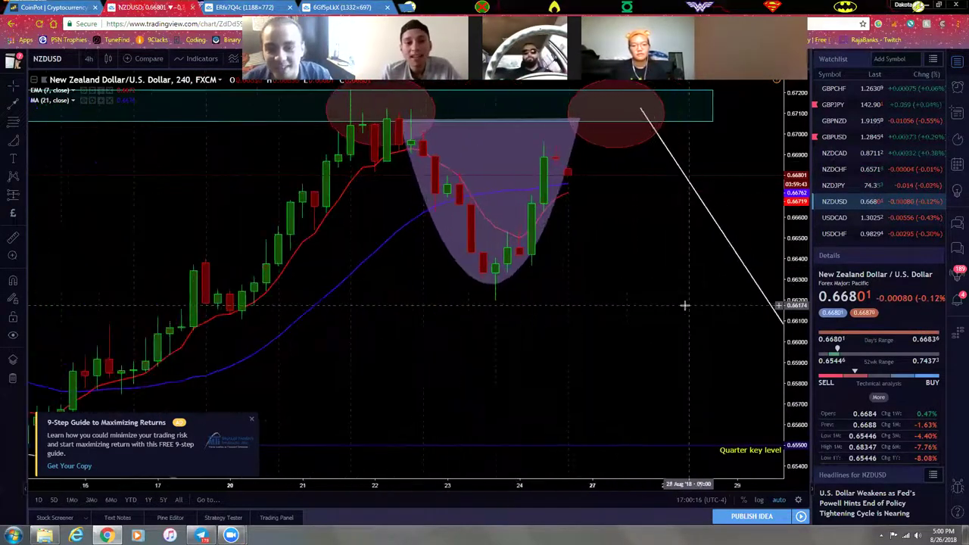
- Switch the NZDUSD chart to 15 minutes, measure the gap from the previous close to the 26 August opening candle, and clear the measurement
{"action": "left_click", "coordinate": [89, 59]}
{"action": "left_click", "coordinate": [118, 133]}
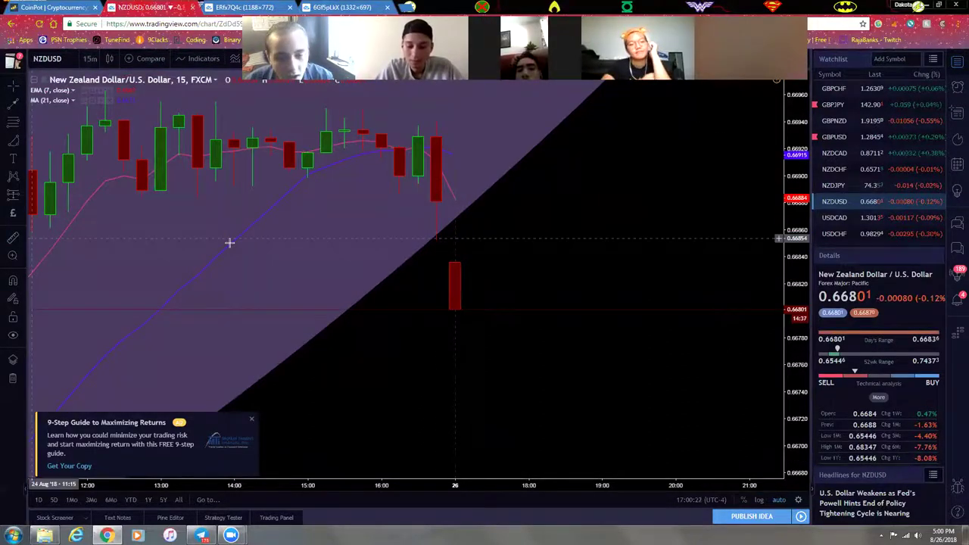
{"action": "left_click", "coordinate": [449, 201], "text": "shift"}
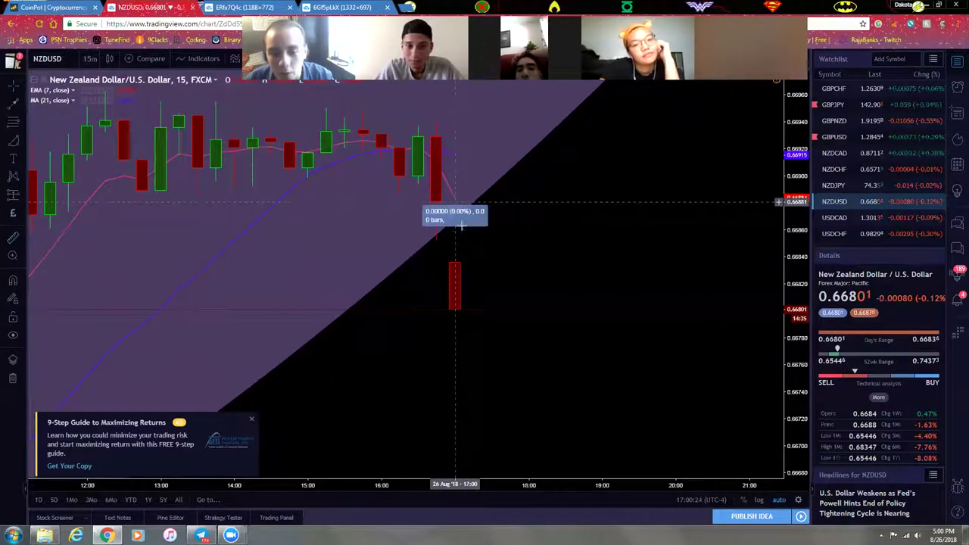
{"action": "left_click", "coordinate": [474, 261]}
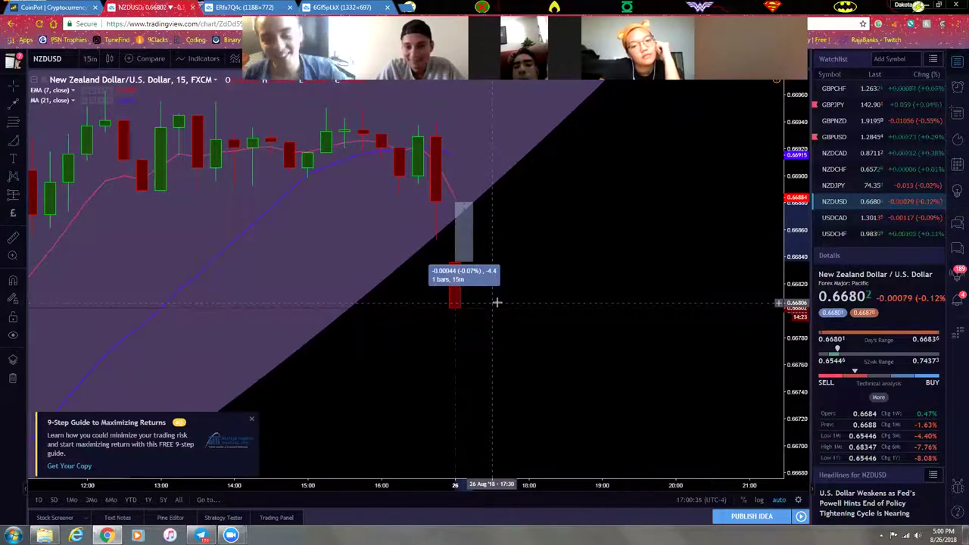
{"action": "left_click", "coordinate": [521, 281]}
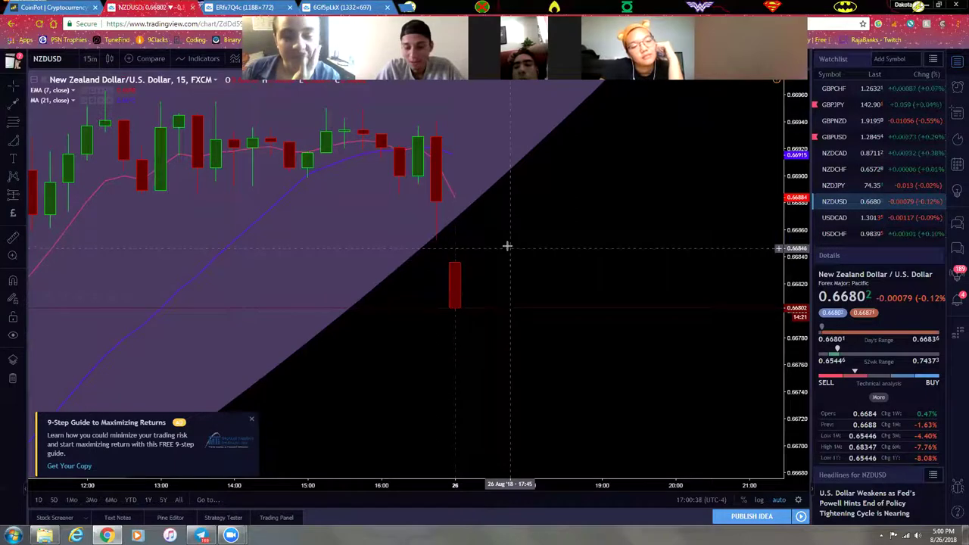
{"action": "left_click_drag", "start_coordinate": [577, 243], "coordinate": [545, 244]}
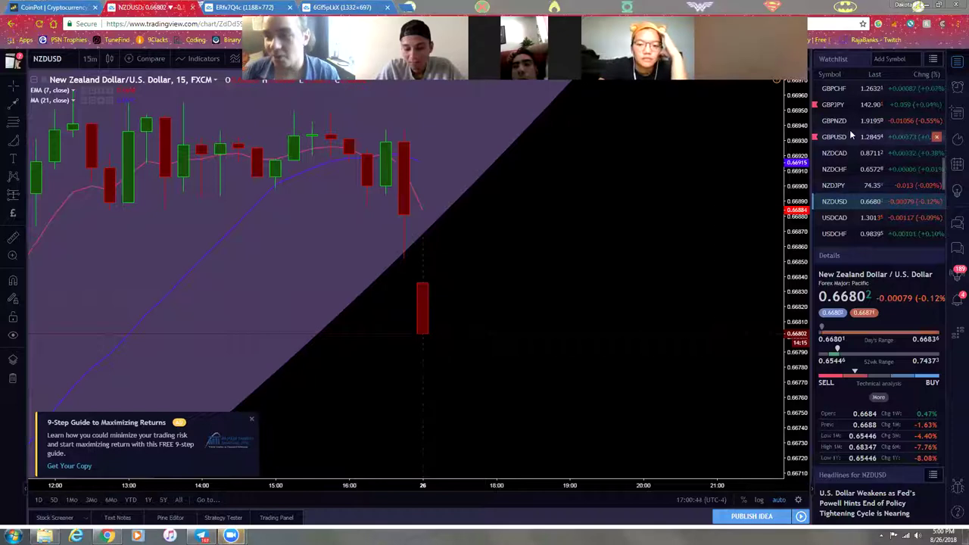
- Open the EURUSD chart, measure the gap between the last close and the 26 August candle, and clear the measurement
{"action": "scroll", "coordinate": [858, 184], "scroll_direction": "up", "scroll_amount": 3}
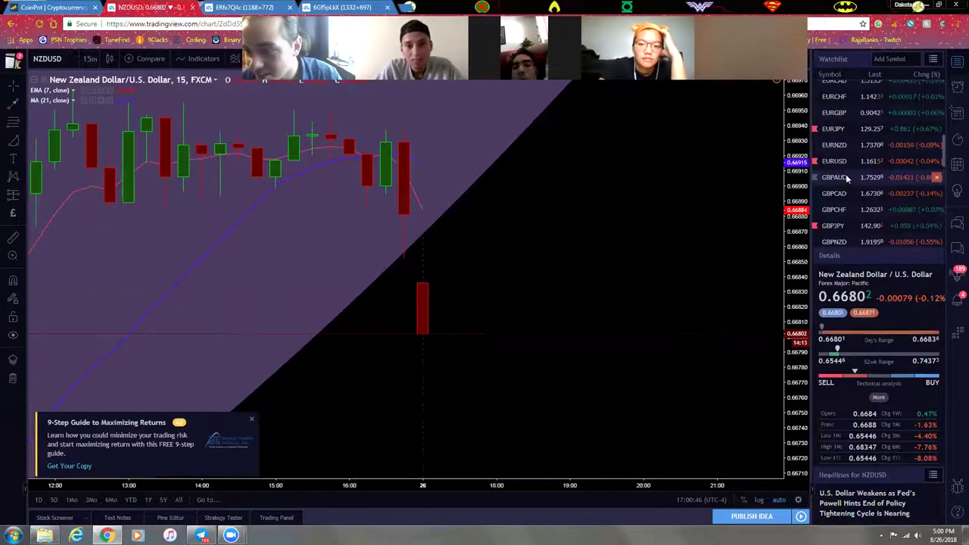
{"action": "left_click", "coordinate": [842, 162]}
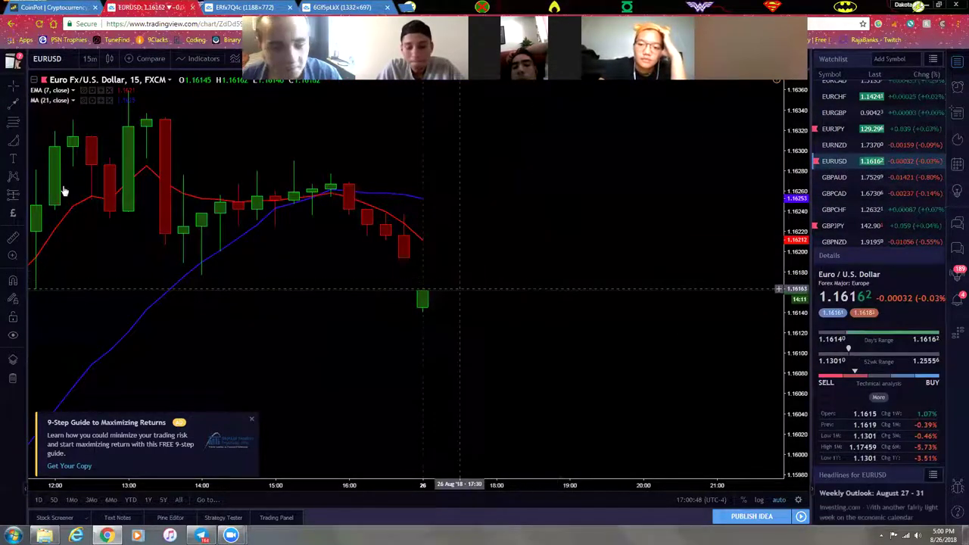
{"action": "left_click", "coordinate": [13, 239]}
{"action": "left_click", "coordinate": [422, 253]}
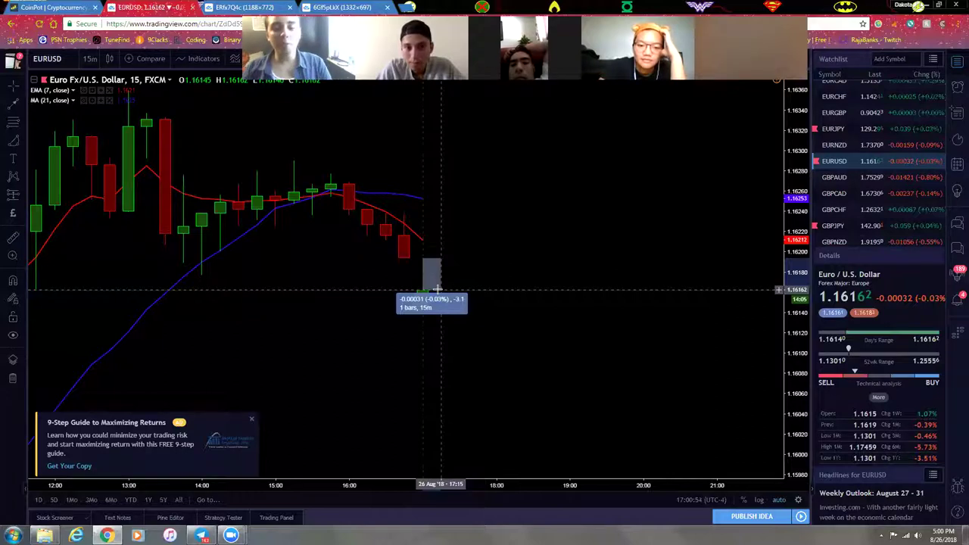
{"action": "left_click", "coordinate": [437, 288]}
{"action": "left_click", "coordinate": [494, 259]}
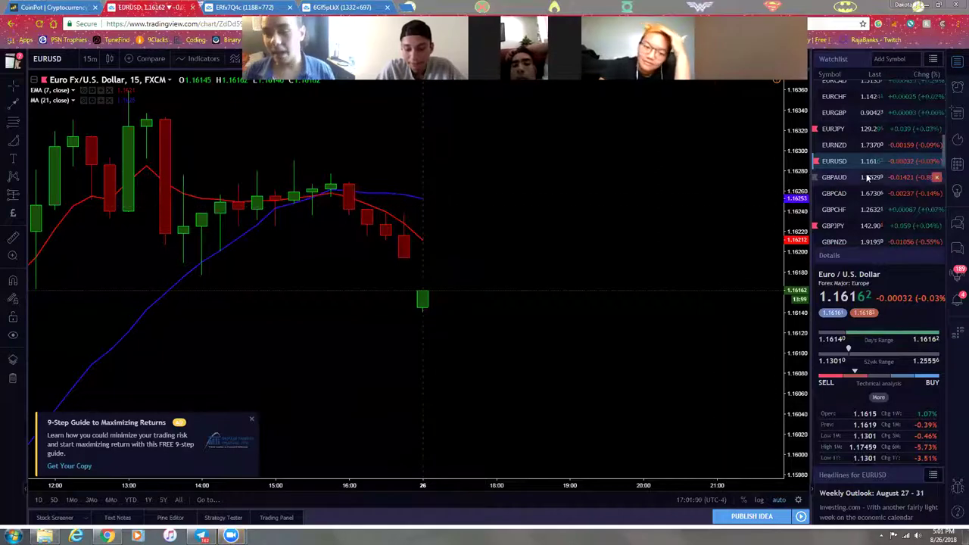
- Open the GBPJPY 15-minute chart and examine the 26 August opening candle for a gap
{"action": "left_click", "coordinate": [843, 226]}
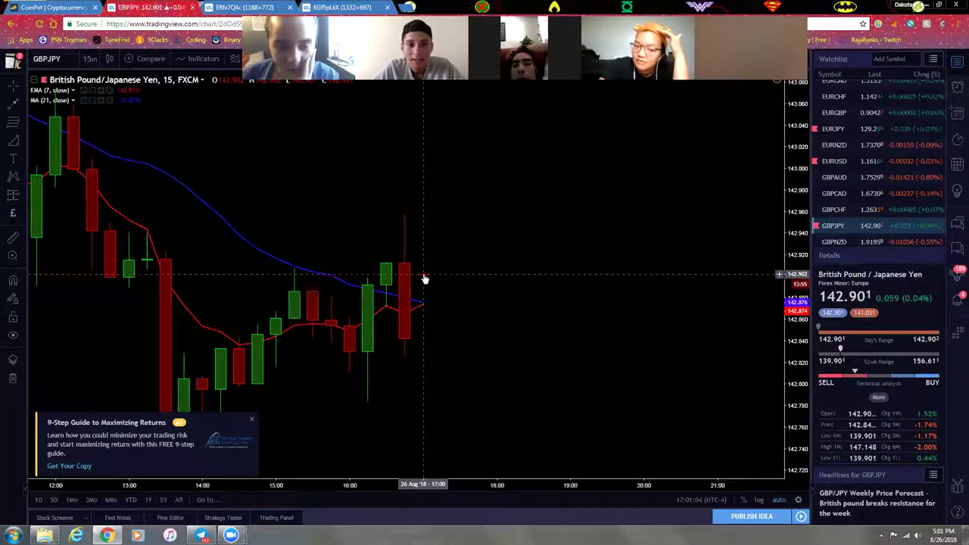
{"action": "scroll", "coordinate": [423, 279], "scroll_direction": "down", "scroll_amount": 4}
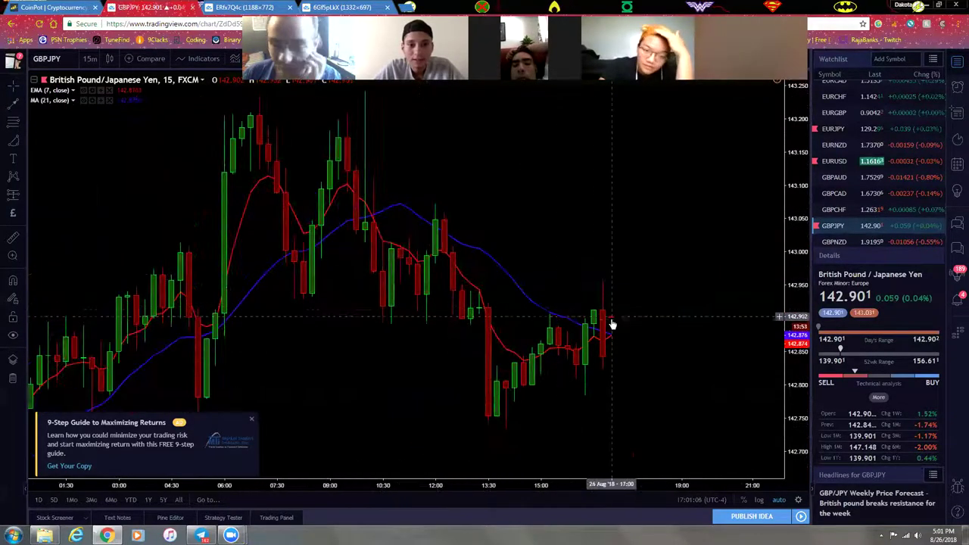
{"action": "scroll", "coordinate": [592, 322], "scroll_direction": "down", "scroll_amount": 2}
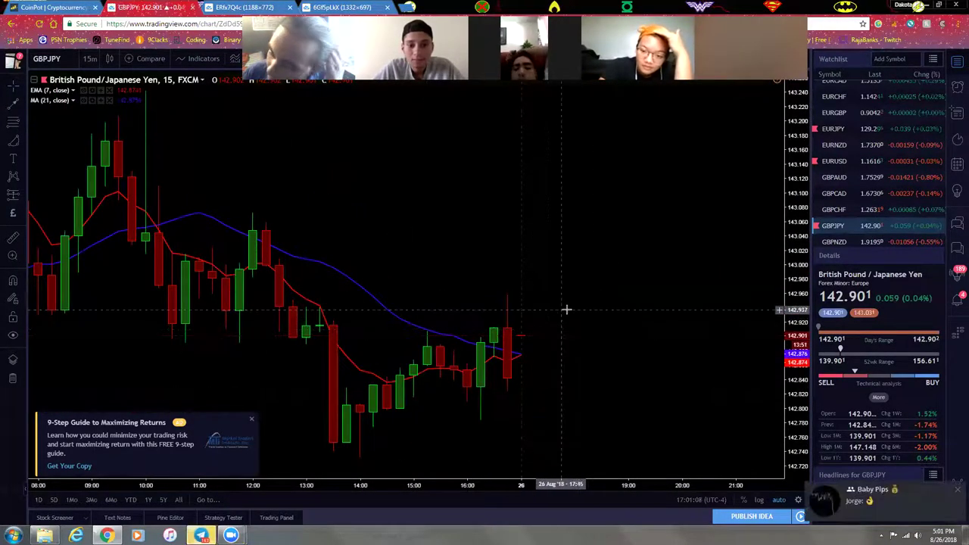
- Open the GBPUSD chart and set its timeframe to 1 hour
{"action": "scroll", "coordinate": [848, 212], "scroll_direction": "down", "scroll_amount": 1}
{"action": "left_click", "coordinate": [849, 218]}
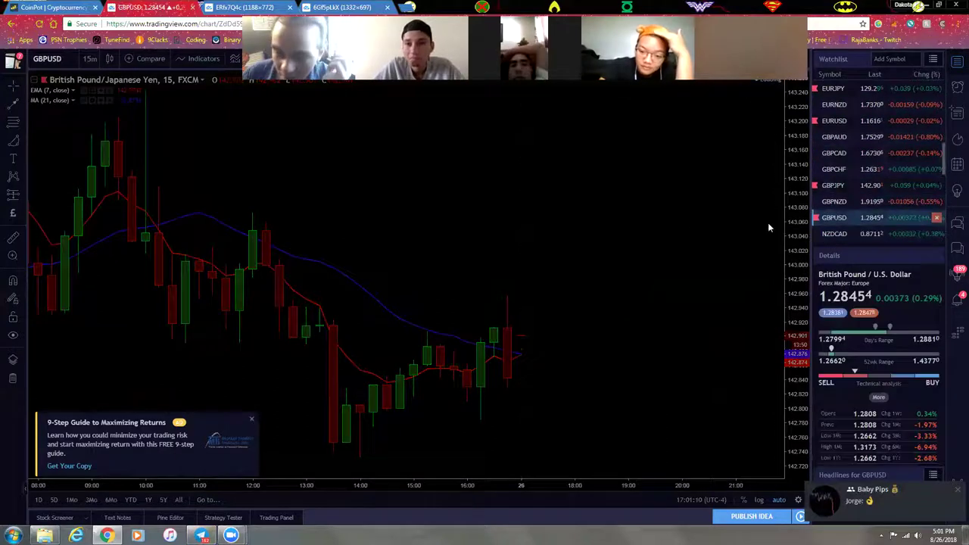
{"action": "scroll", "coordinate": [580, 274], "scroll_direction": "up", "scroll_amount": 4}
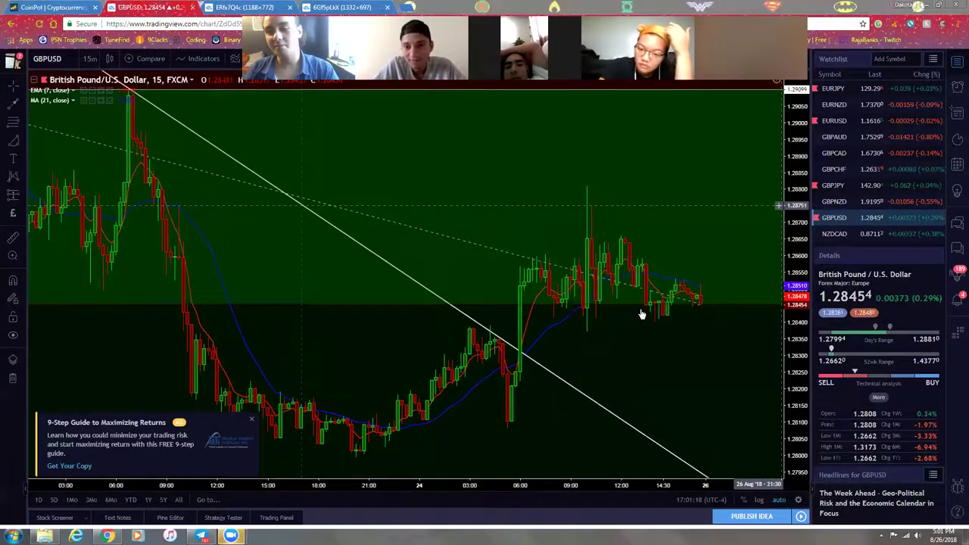
{"action": "left_click", "coordinate": [90, 58]}
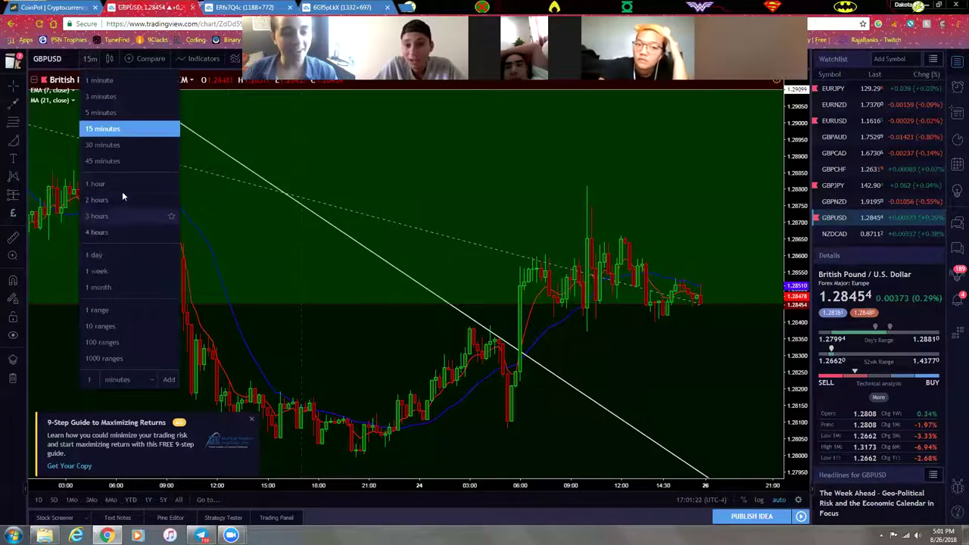
{"action": "left_click", "coordinate": [120, 183]}
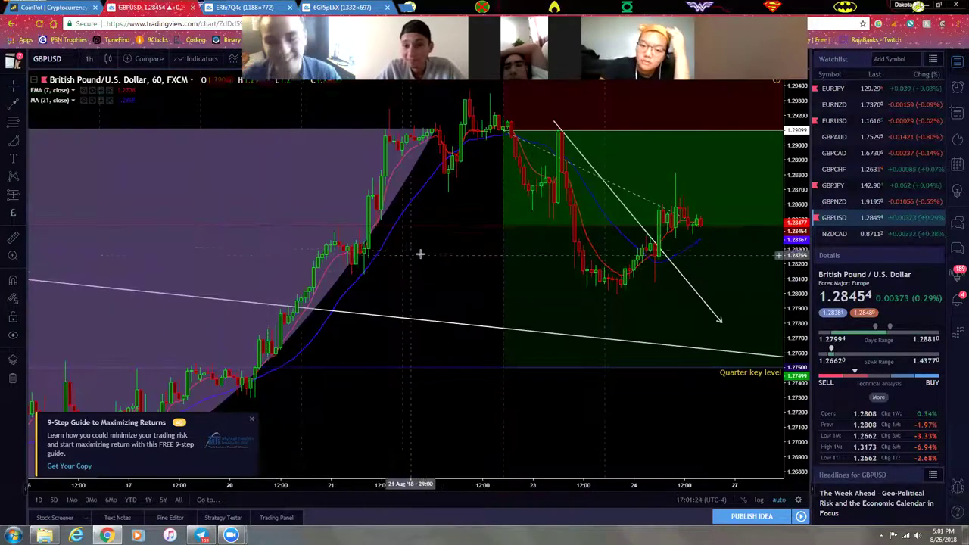
- Examine the large August arc, the short position and the projection arrow on the GBPUSD 1-hour chart
{"action": "scroll", "coordinate": [420, 254], "scroll_direction": "down", "scroll_amount": 5}
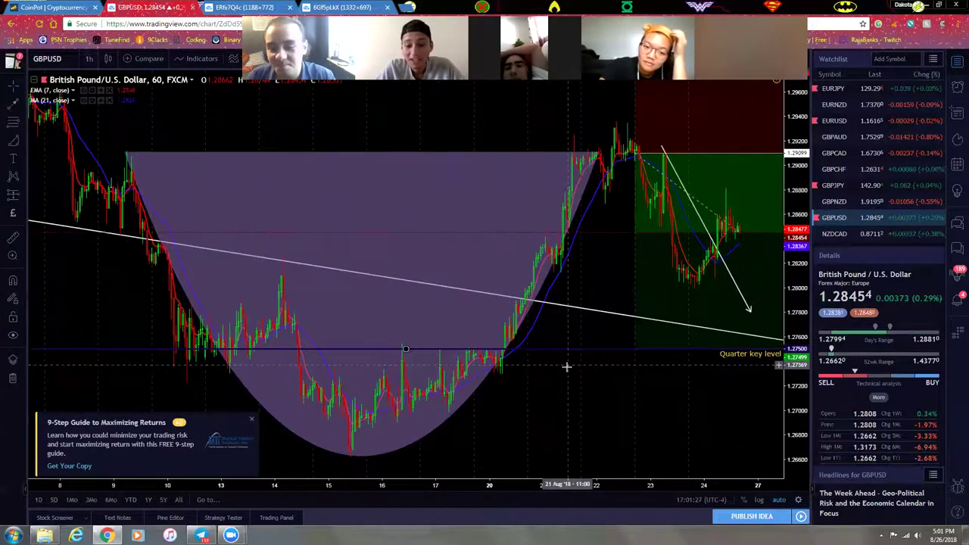
{"action": "scroll", "coordinate": [605, 386], "scroll_direction": "down", "scroll_amount": 5}
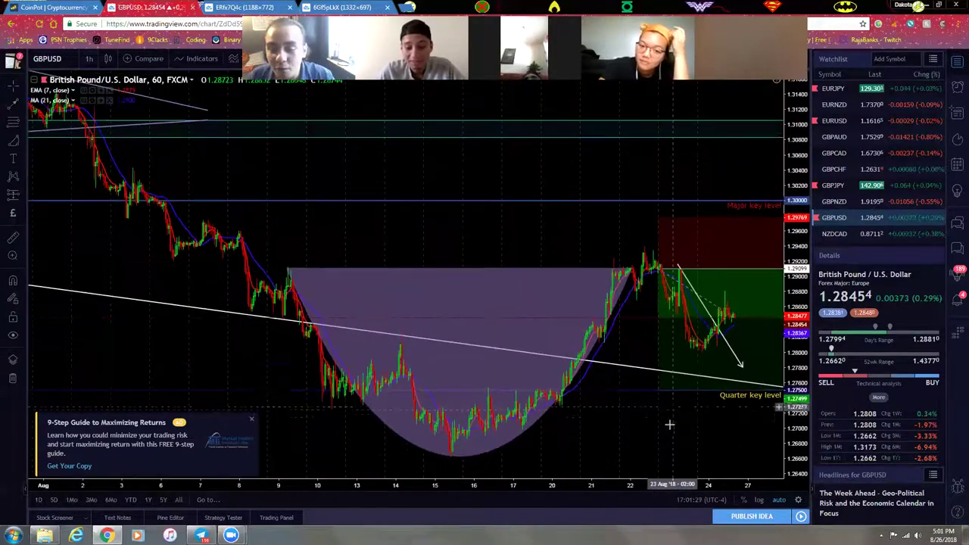
{"action": "left_click_drag", "start_coordinate": [674, 413], "coordinate": [517, 407]}
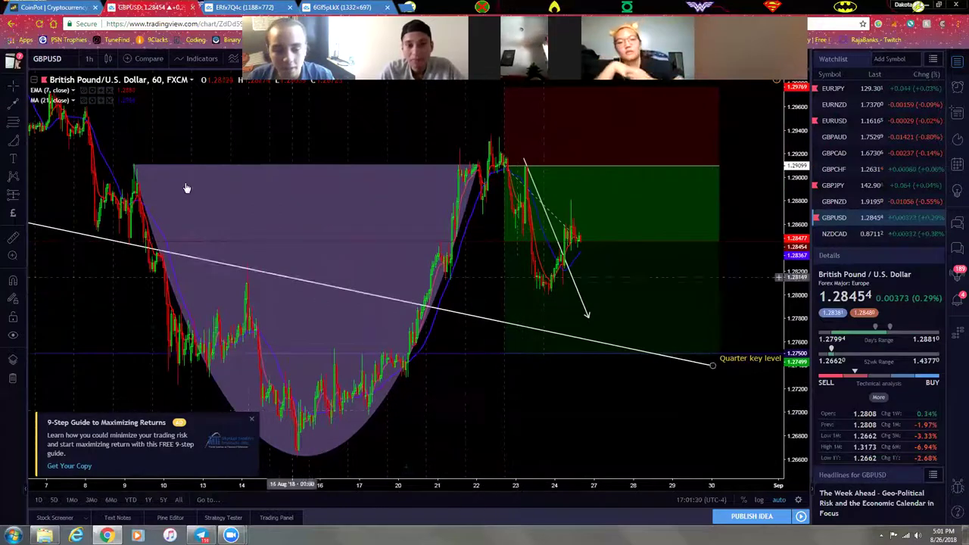
{"action": "left_click", "coordinate": [471, 223]}
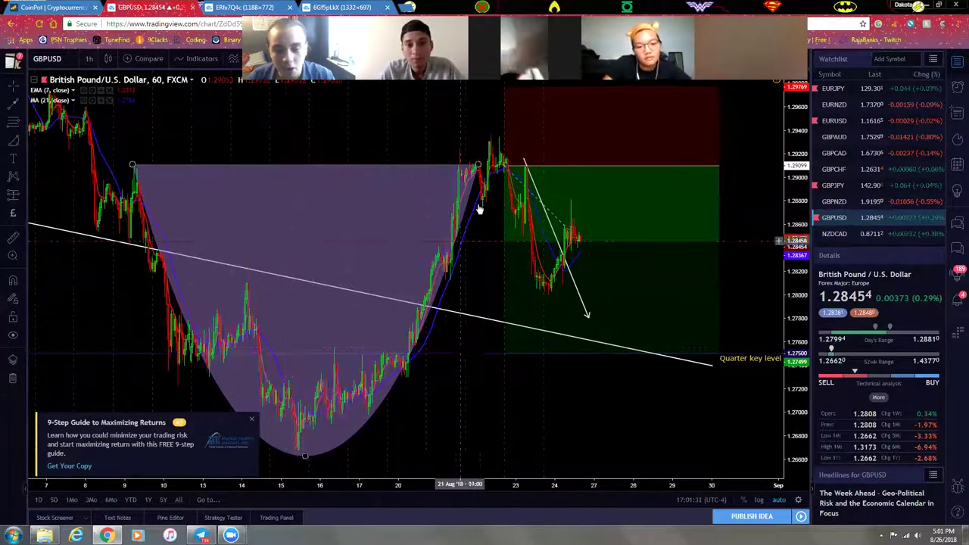
{"action": "left_click", "coordinate": [488, 182]}
{"action": "left_click_drag", "start_coordinate": [481, 263], "coordinate": [506, 270]}
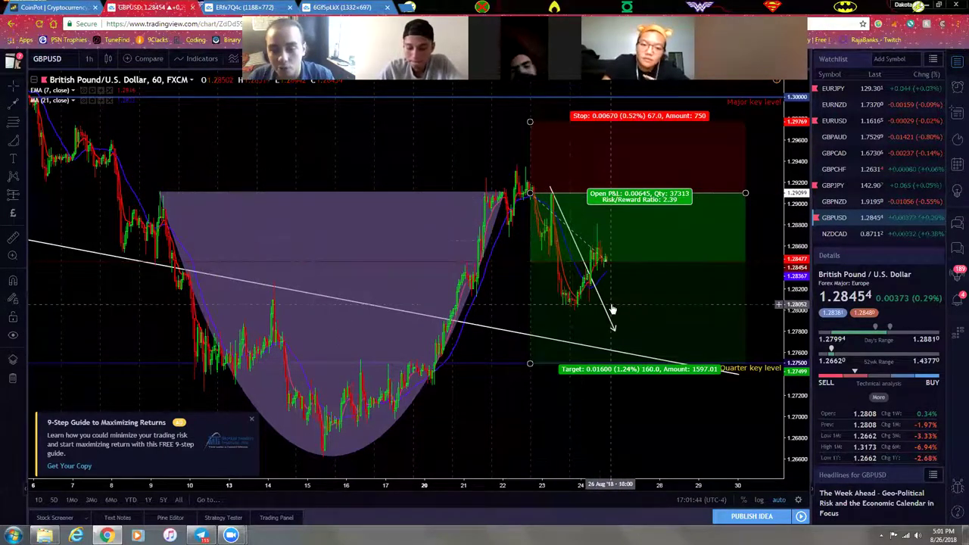
{"action": "scroll", "coordinate": [613, 308], "scroll_direction": "up", "scroll_amount": 1}
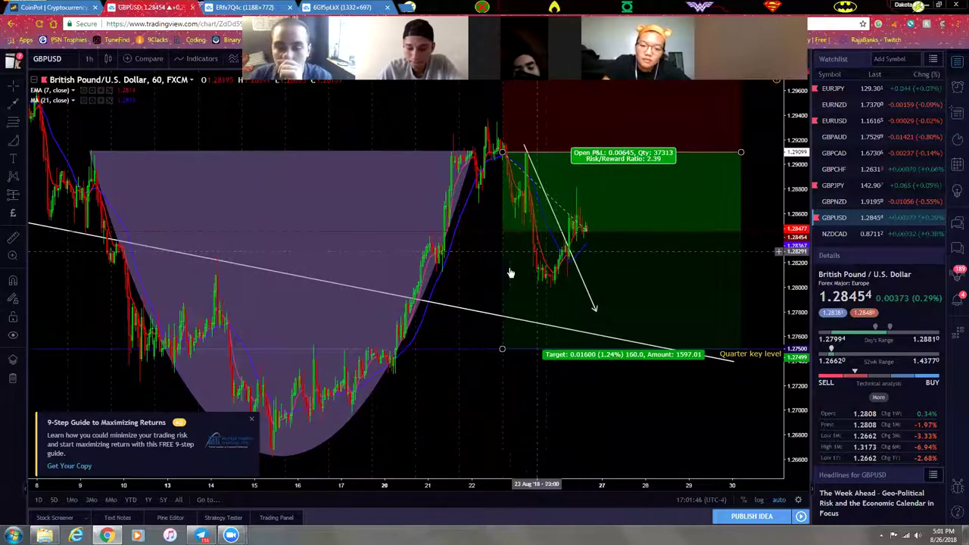
{"action": "left_click", "coordinate": [497, 307]}
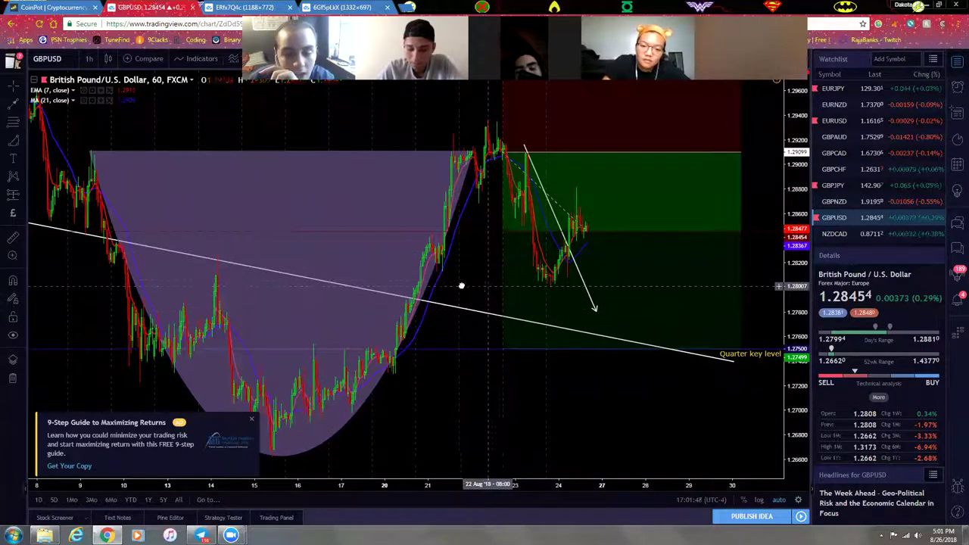
- Measure the initial price drop from the GBPUSD short position's entry at 1.29099, and clear the measurement
{"action": "left_click_drag", "start_coordinate": [483, 286], "coordinate": [432, 222]}
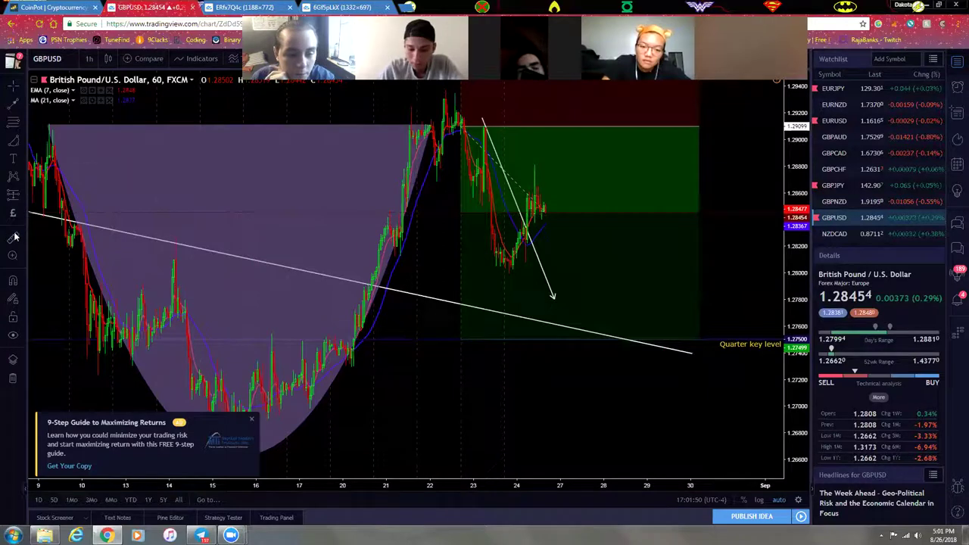
{"action": "left_click", "coordinate": [461, 127]}
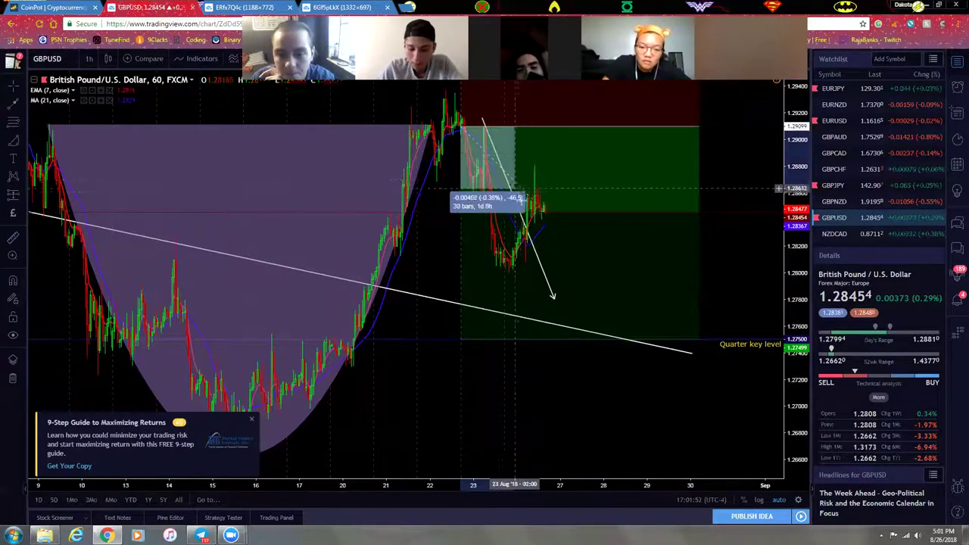
{"action": "left_click", "coordinate": [467, 164]}
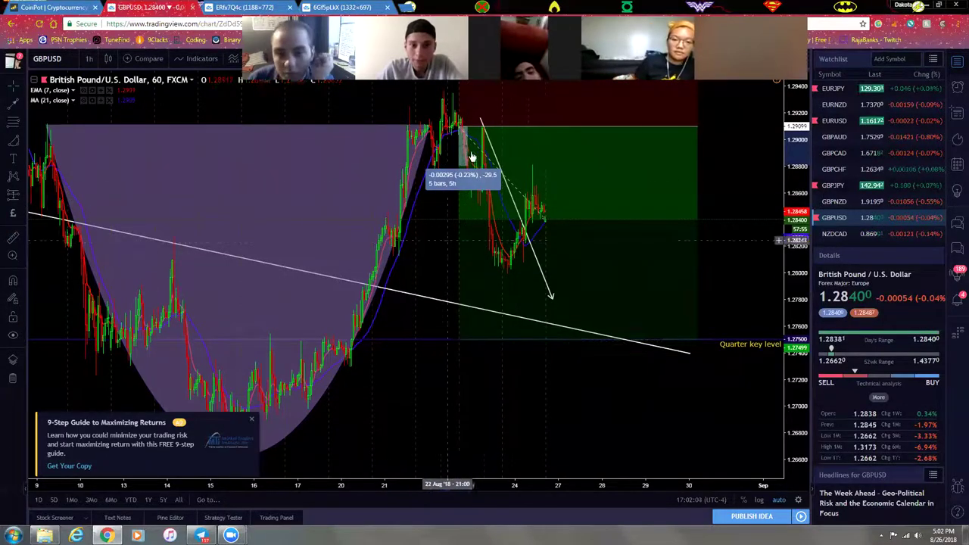
{"action": "left_click", "coordinate": [430, 244]}
{"action": "left_click", "coordinate": [470, 160]}
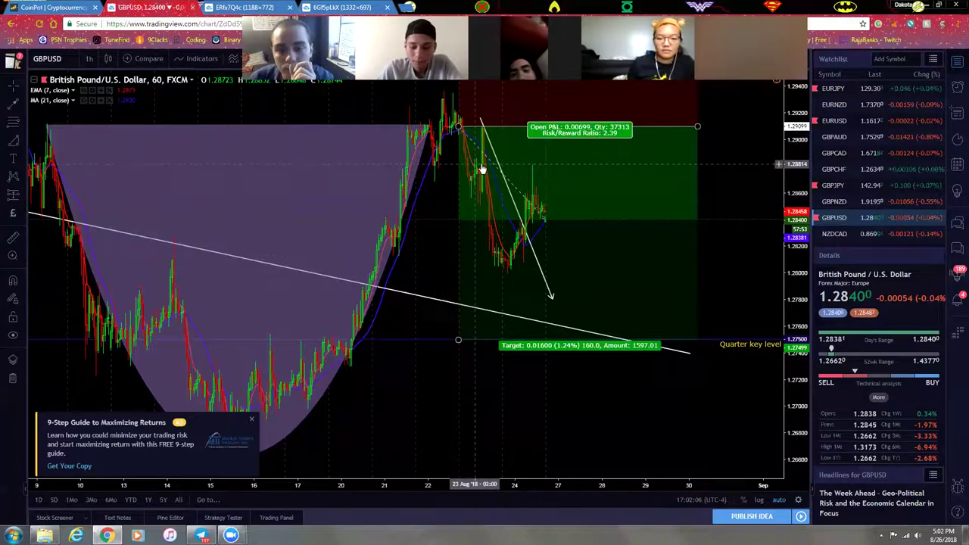
- Draw a Head and Shoulders pattern over the 21–23 August peaks on the GBPUSD chart, and delete it
{"action": "left_click", "coordinate": [293, 206]}
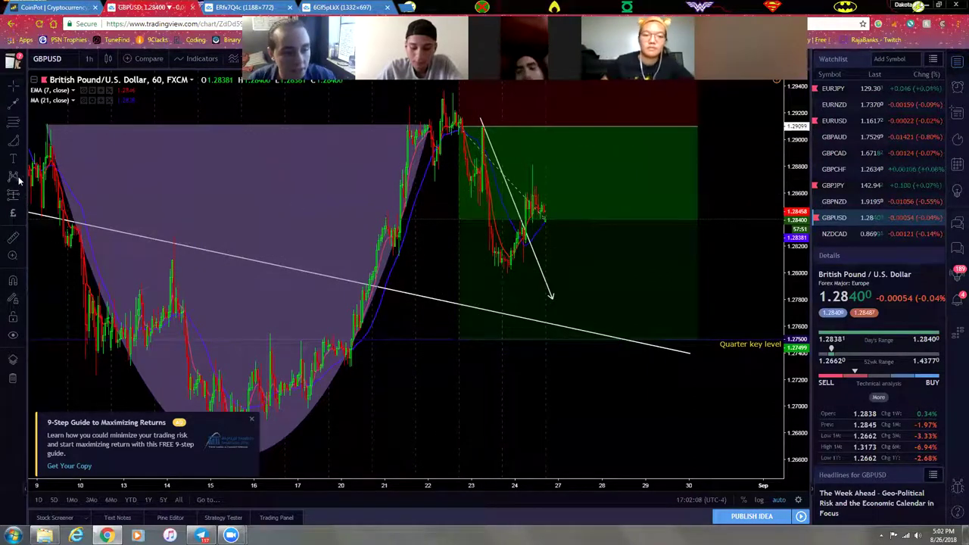
{"action": "left_click", "coordinate": [27, 180]}
{"action": "left_click", "coordinate": [87, 276]}
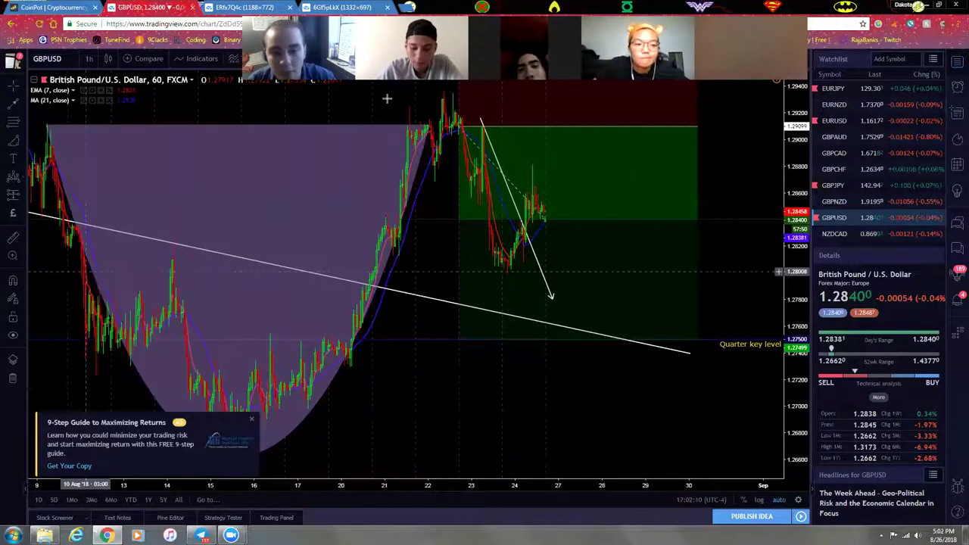
{"action": "left_click", "coordinate": [411, 173]}
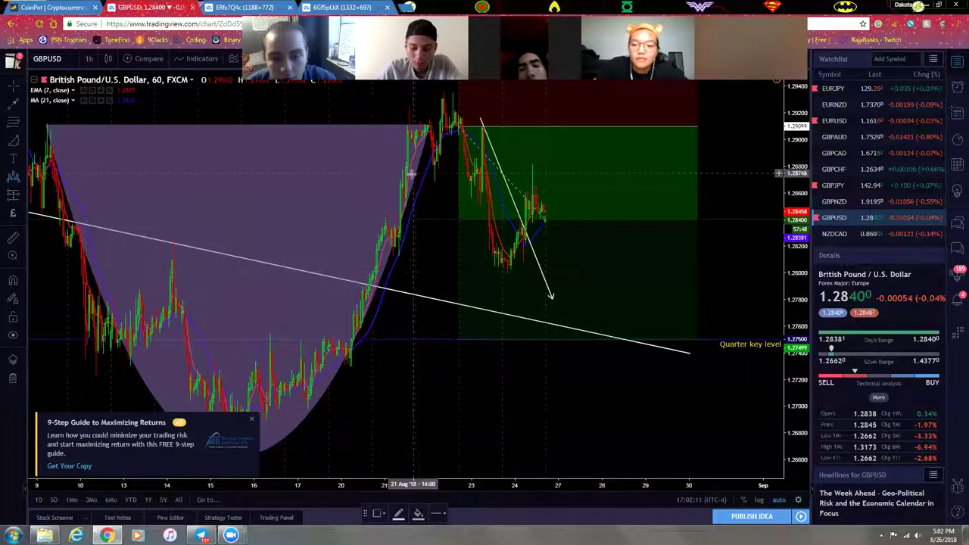
{"action": "left_click", "coordinate": [408, 107]}
{"action": "left_click", "coordinate": [434, 173]}
{"action": "left_click", "coordinate": [443, 94]}
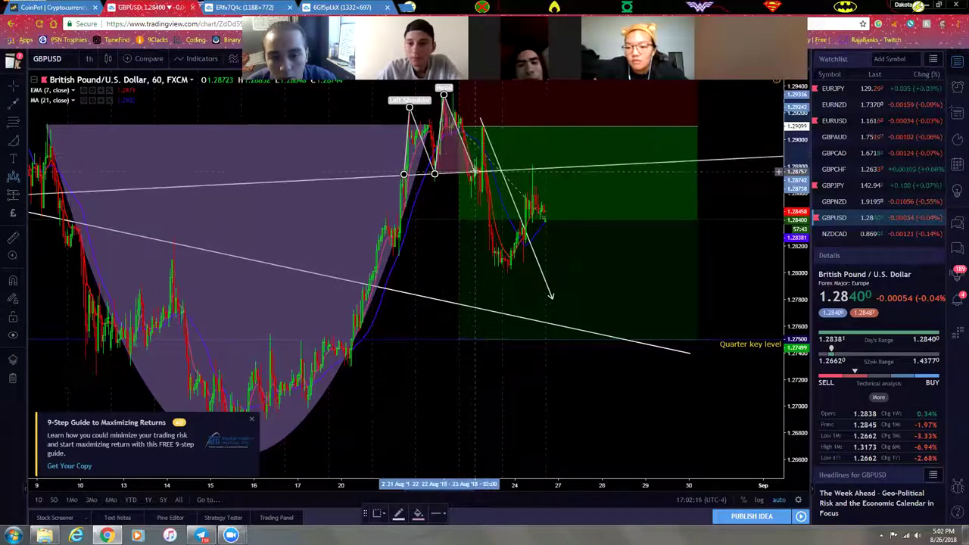
{"action": "left_click", "coordinate": [472, 174]}
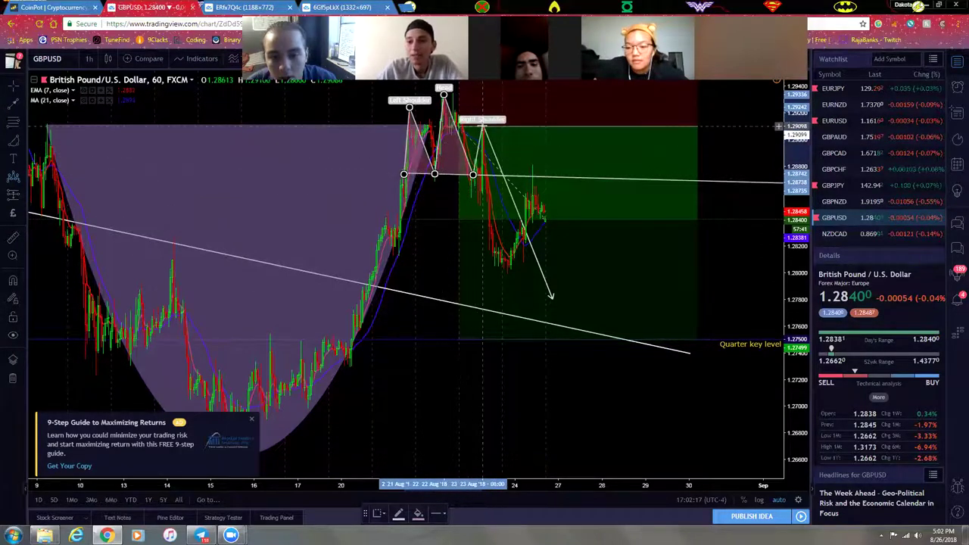
{"action": "left_click", "coordinate": [482, 125]}
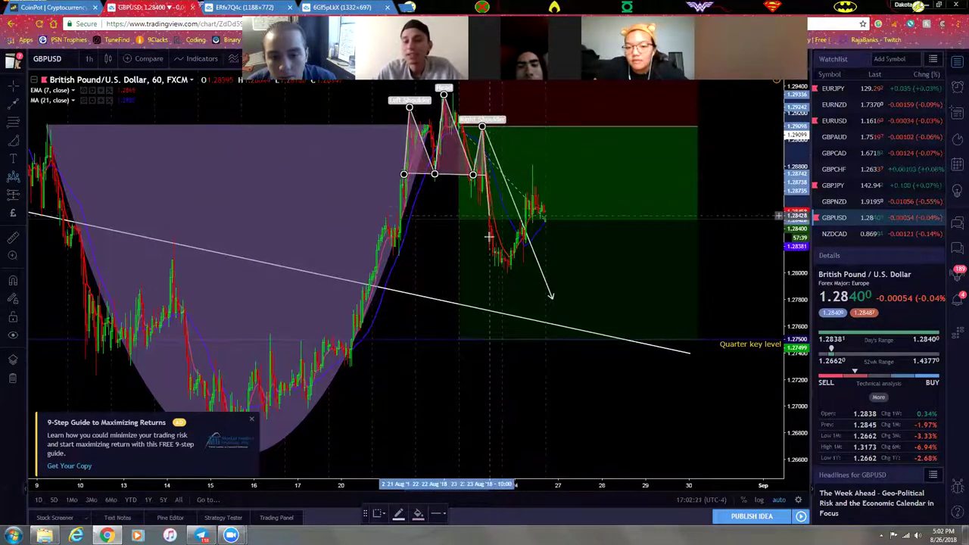
{"action": "left_click", "coordinate": [492, 245]}
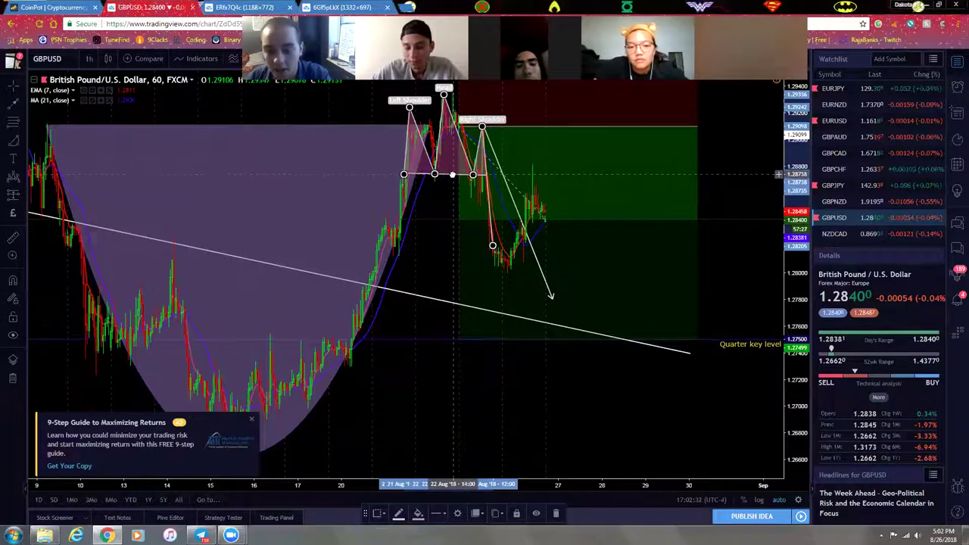
{"action": "key", "text": "Delete"}
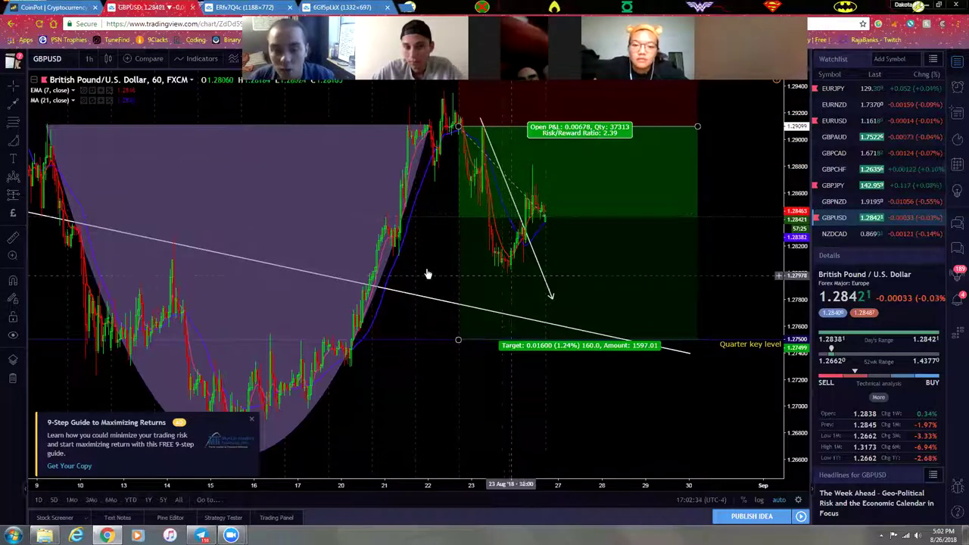
- Set the GBPUSD chart's timeframe to 4 hours and examine the arc and the short position
{"action": "scroll", "coordinate": [300, 190], "scroll_direction": "down", "scroll_amount": 3}
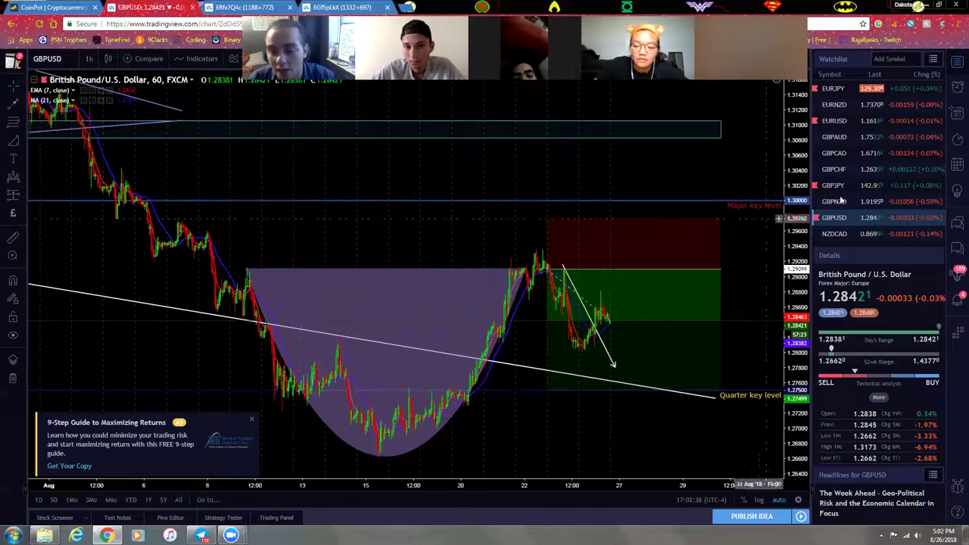
{"action": "scroll", "coordinate": [488, 303], "scroll_direction": "up", "scroll_amount": 3}
{"action": "left_click", "coordinate": [88, 59]}
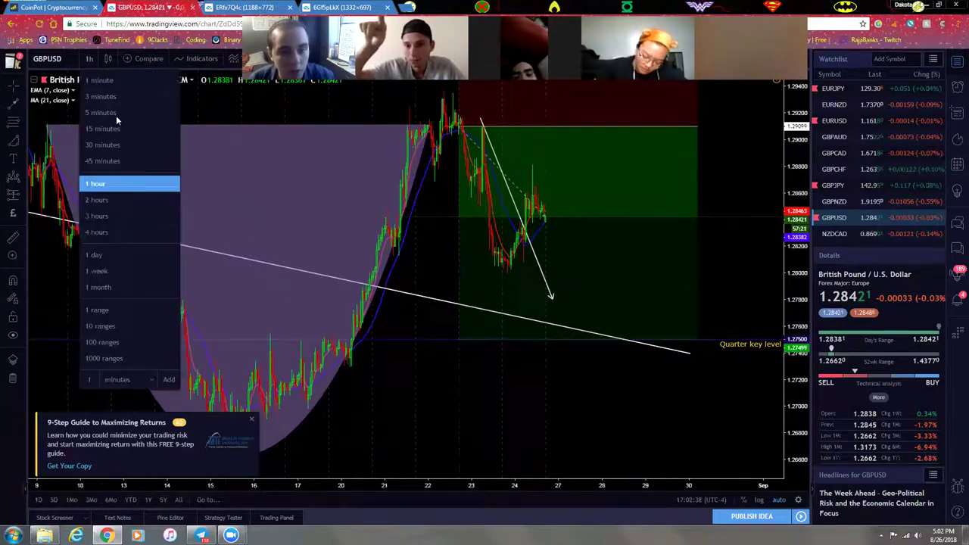
{"action": "left_click", "coordinate": [123, 229]}
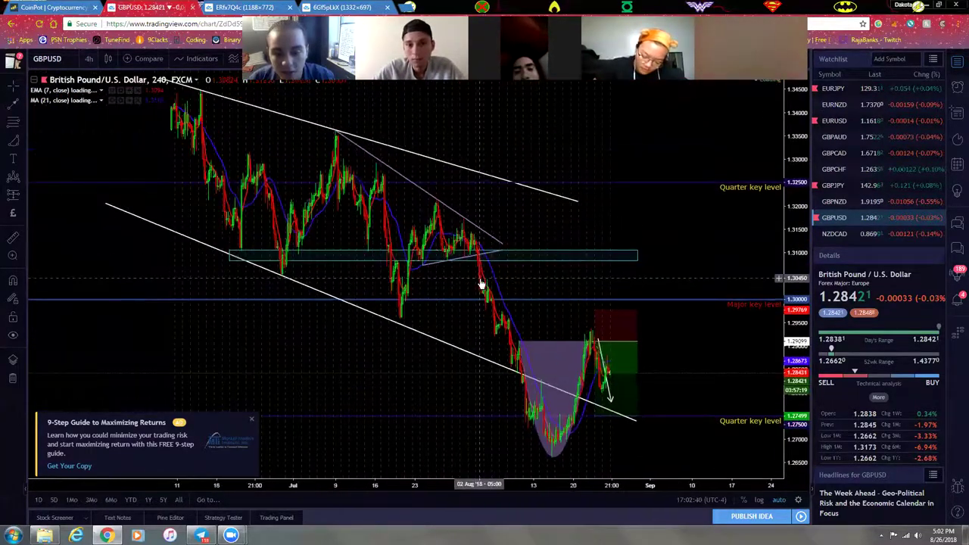
{"action": "scroll", "coordinate": [481, 284], "scroll_direction": "up", "scroll_amount": 5}
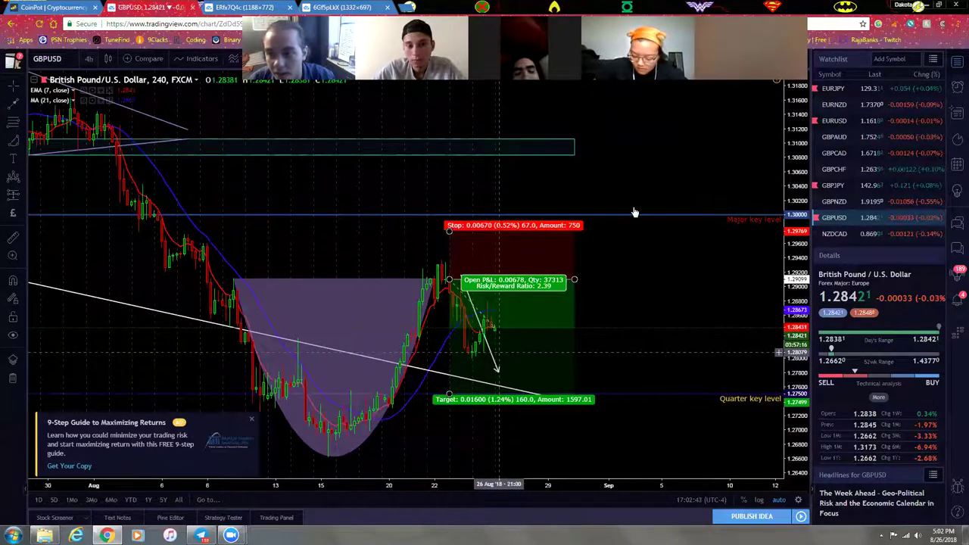
- Open the AUDUSD chart and examine the two mid-August arcs around the quarter key level
{"action": "scroll", "coordinate": [845, 152], "scroll_direction": "up", "scroll_amount": 3}
{"action": "left_click", "coordinate": [846, 120]}
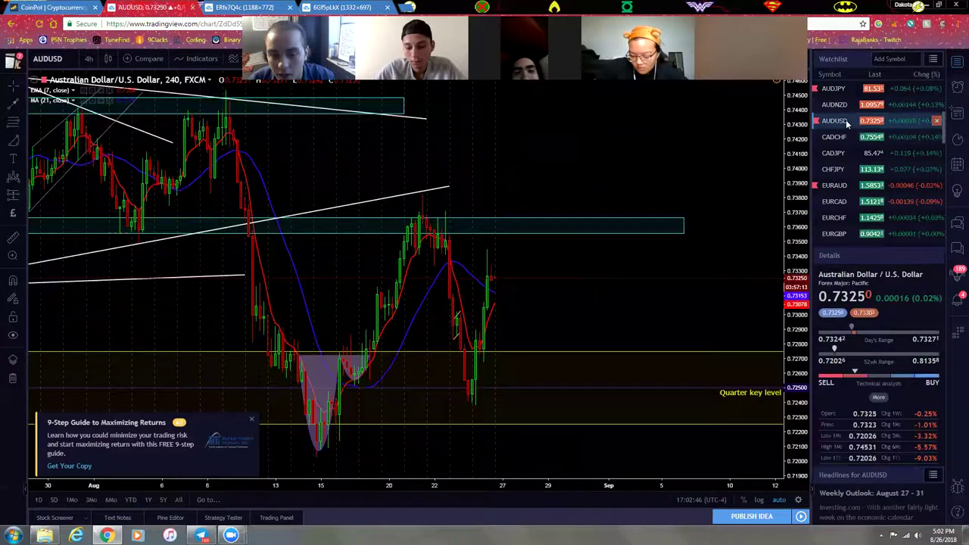
{"action": "scroll", "coordinate": [449, 279], "scroll_direction": "up", "scroll_amount": 5}
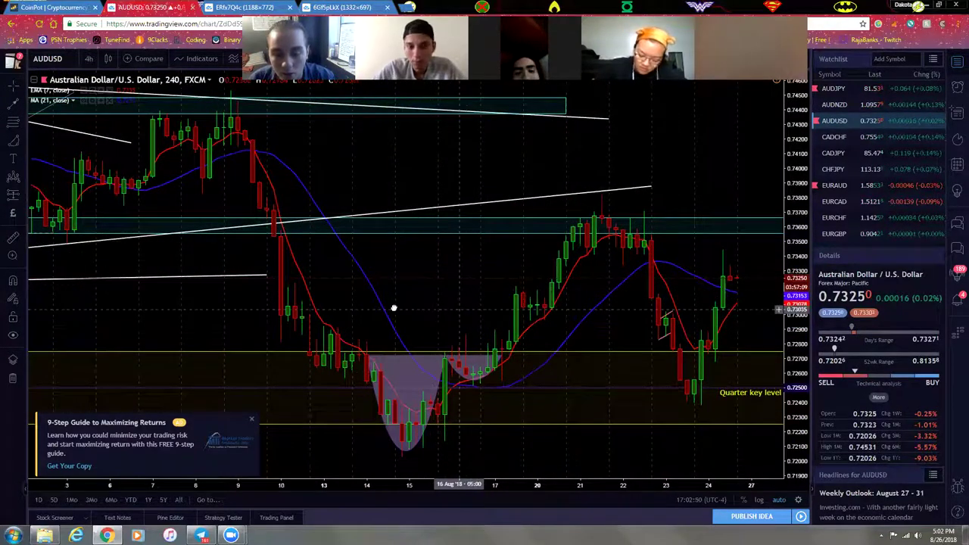
{"action": "left_click_drag", "start_coordinate": [421, 309], "coordinate": [353, 378]}
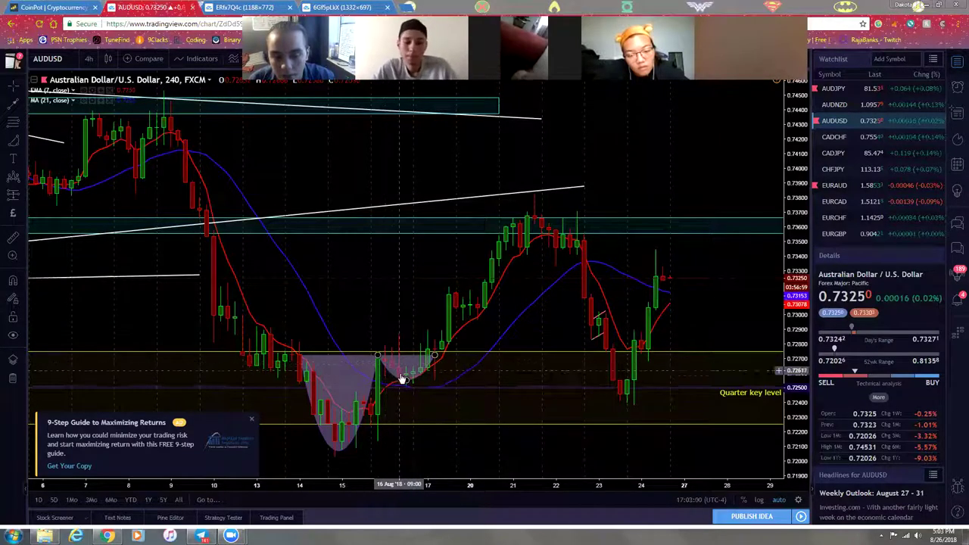
- Set the AUDUSD chart's timeframe to 2 hours and show the arcs with the rally that follows them
{"action": "left_click", "coordinate": [91, 62]}
{"action": "left_click", "coordinate": [110, 199]}
{"action": "scroll", "coordinate": [454, 346], "scroll_direction": "left", "scroll_amount": 5}
{"action": "scroll", "coordinate": [512, 317], "scroll_direction": "right", "scroll_amount": 3}
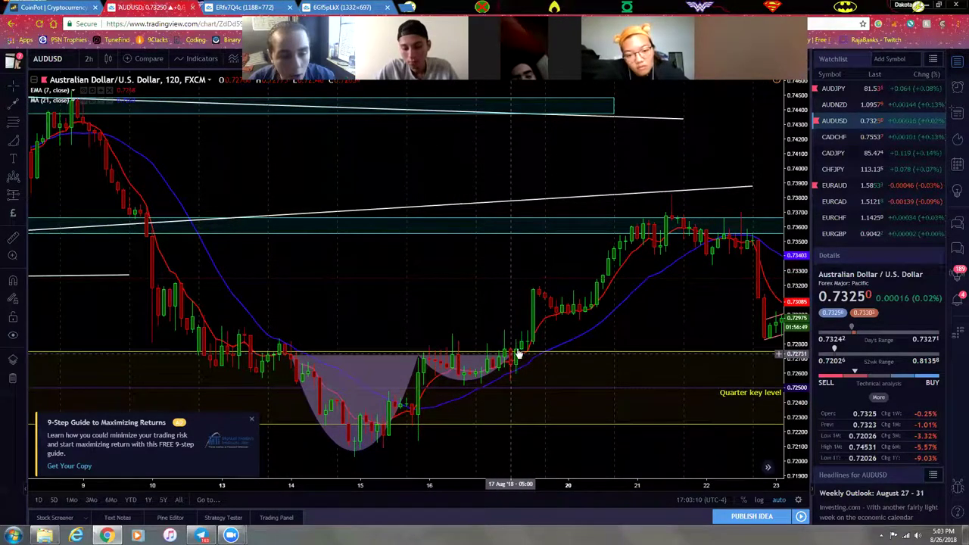
- Measure the AUDUSD rise from the 17 August breakout above the upper yellow line to the teal resistance zone, and clear the measurement
{"action": "scroll", "coordinate": [520, 344], "scroll_direction": "up", "scroll_amount": 2}
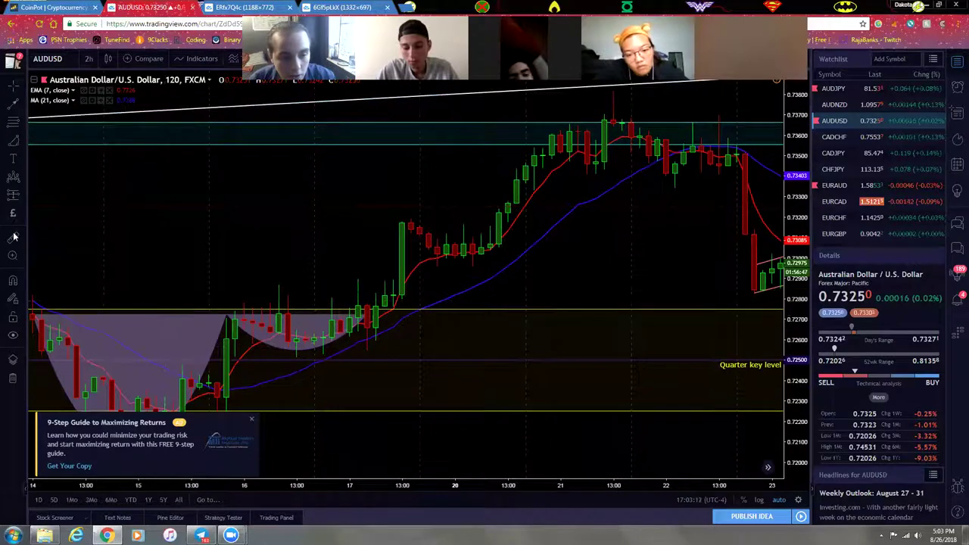
{"action": "left_click_drag", "start_coordinate": [376, 309], "coordinate": [569, 133]}
{"action": "scroll", "coordinate": [569, 133], "scroll_direction": "down", "scroll_amount": 3}
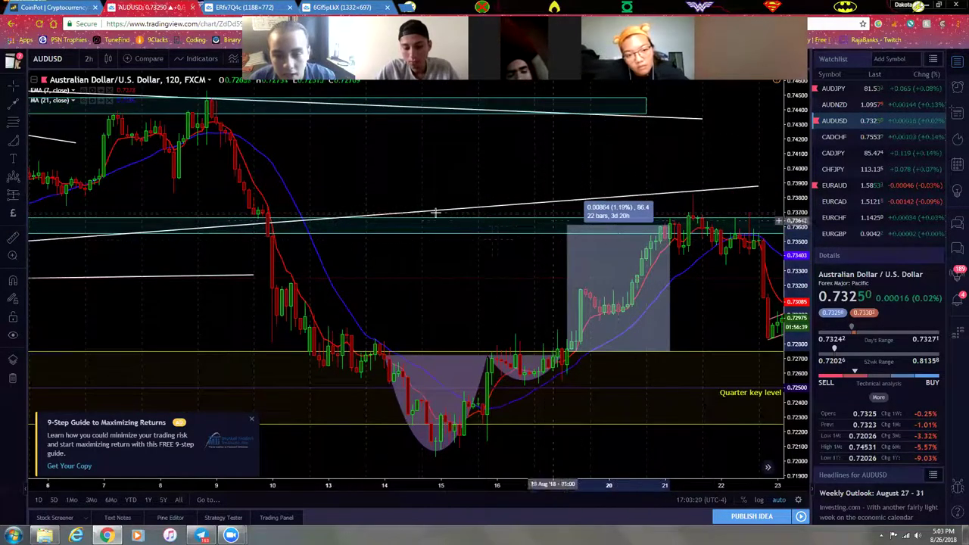
{"action": "scroll", "coordinate": [289, 274], "scroll_direction": "down", "scroll_amount": 5}
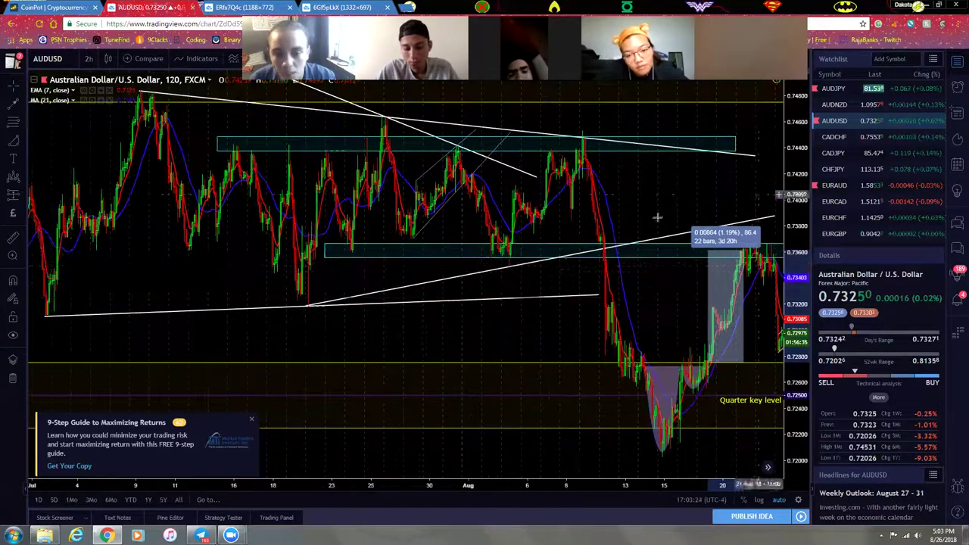
{"action": "scroll", "coordinate": [492, 257], "scroll_direction": "up", "scroll_amount": 3}
{"action": "scroll", "coordinate": [666, 244], "scroll_direction": "up", "scroll_amount": 5}
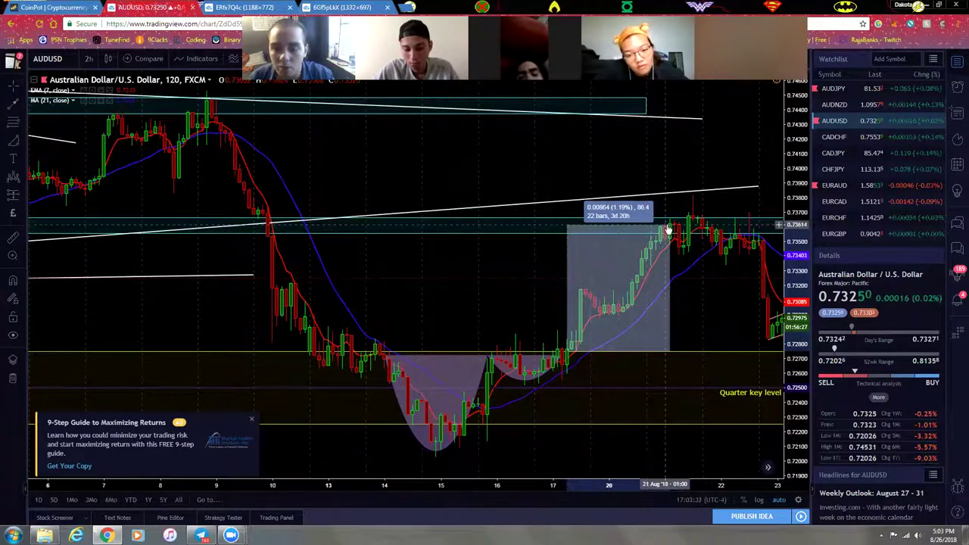
{"action": "scroll", "coordinate": [534, 396], "scroll_direction": "up", "scroll_amount": 2}
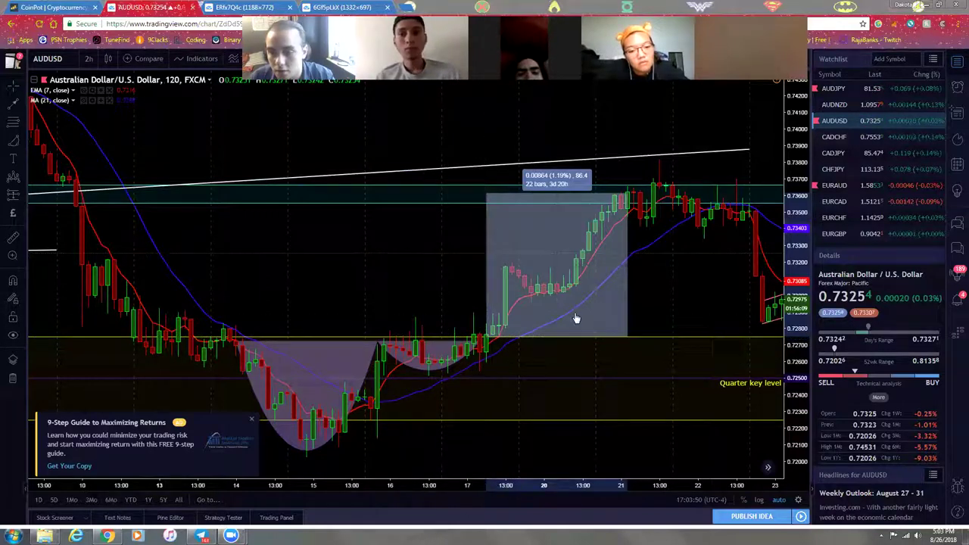
{"action": "left_click", "coordinate": [412, 282]}
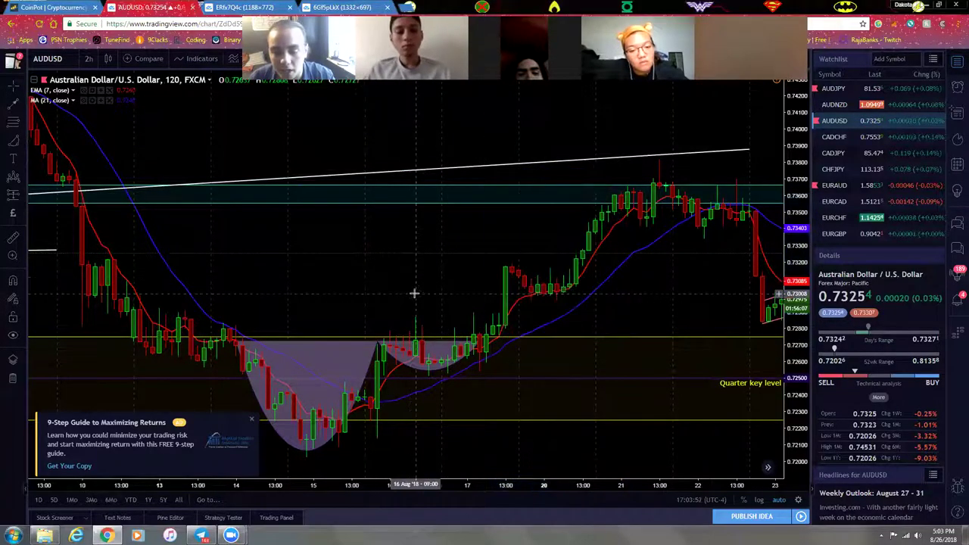
- Show the latest AUDUSD candles, review the published daily AUDUSD short snapshot, and close the open snapshot tabs
{"action": "scroll", "coordinate": [430, 284], "scroll_direction": "down", "scroll_amount": 4}
{"action": "left_click_drag", "start_coordinate": [521, 309], "coordinate": [429, 300]}
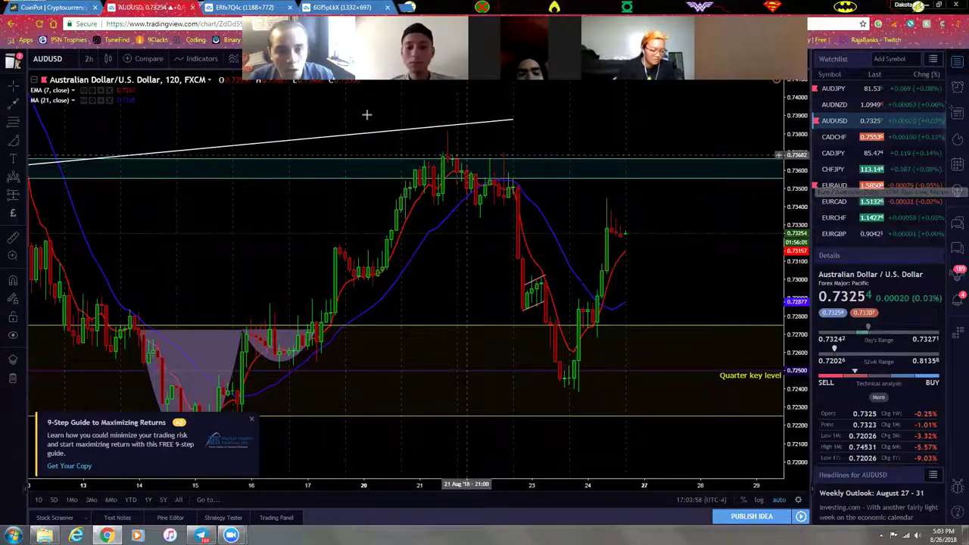
{"action": "left_click", "coordinate": [290, 7]}
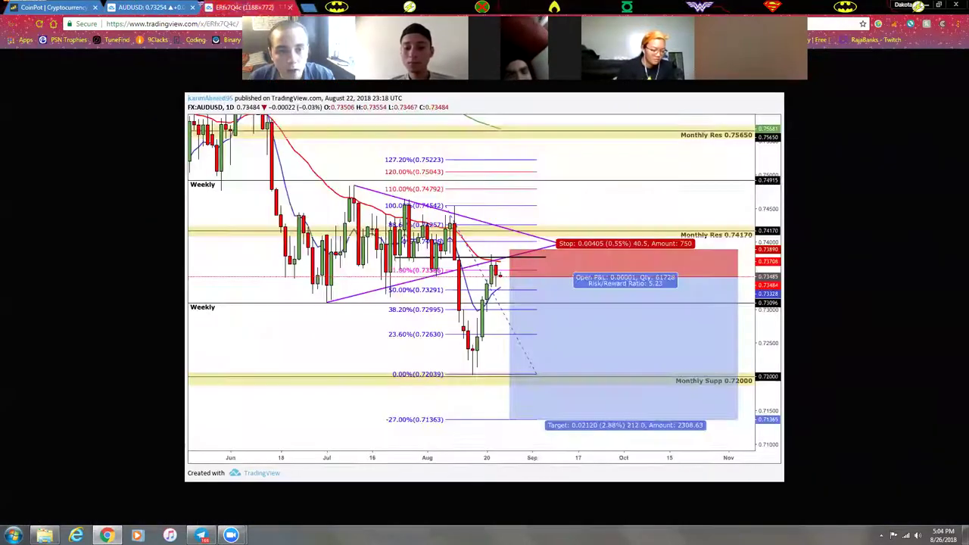
{"action": "left_click", "coordinate": [289, 6]}
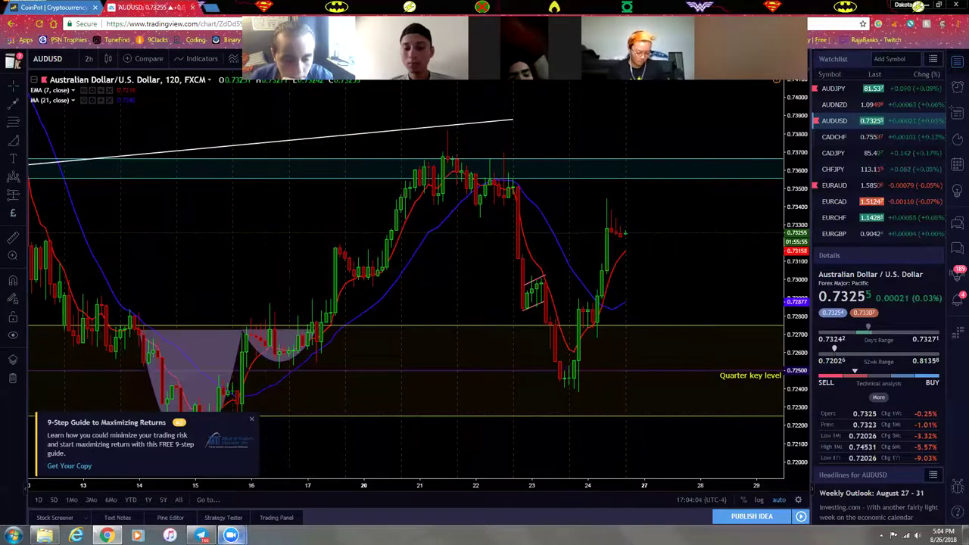
- Switch to Telegram, open the USD/CAD chart link dated 08.25.2018 from the G.O.A.T. group's list, review the projection arrows, and close it
{"action": "key", "text": "alt+Tab"}
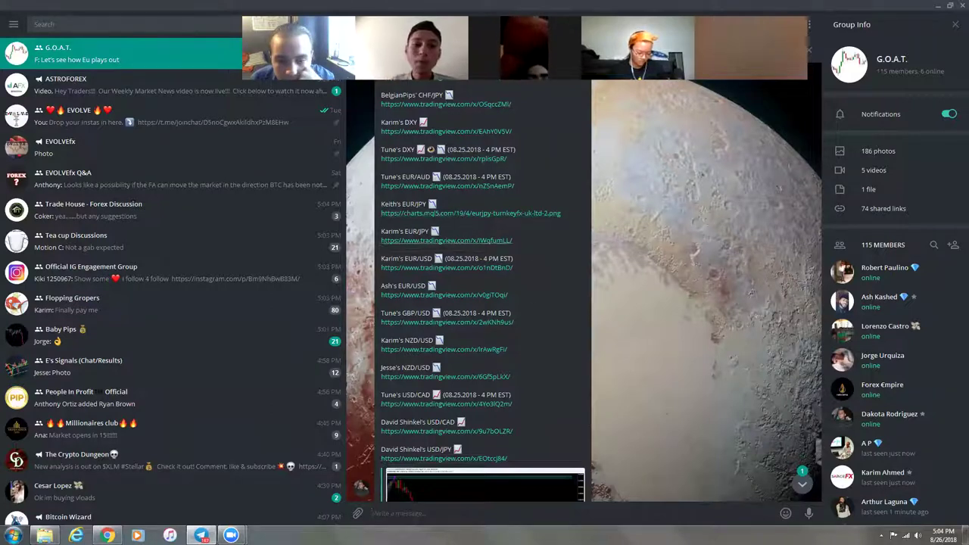
{"action": "scroll", "coordinate": [495, 275], "scroll_direction": "down", "scroll_amount": 1}
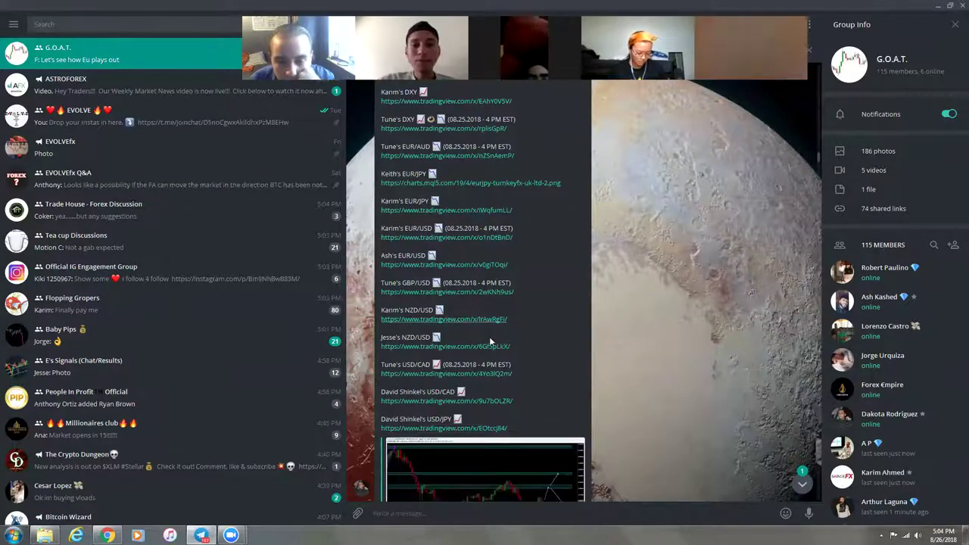
{"action": "scroll", "coordinate": [484, 347], "scroll_direction": "down", "scroll_amount": 1}
{"action": "scroll", "coordinate": [477, 347], "scroll_direction": "up", "scroll_amount": 1}
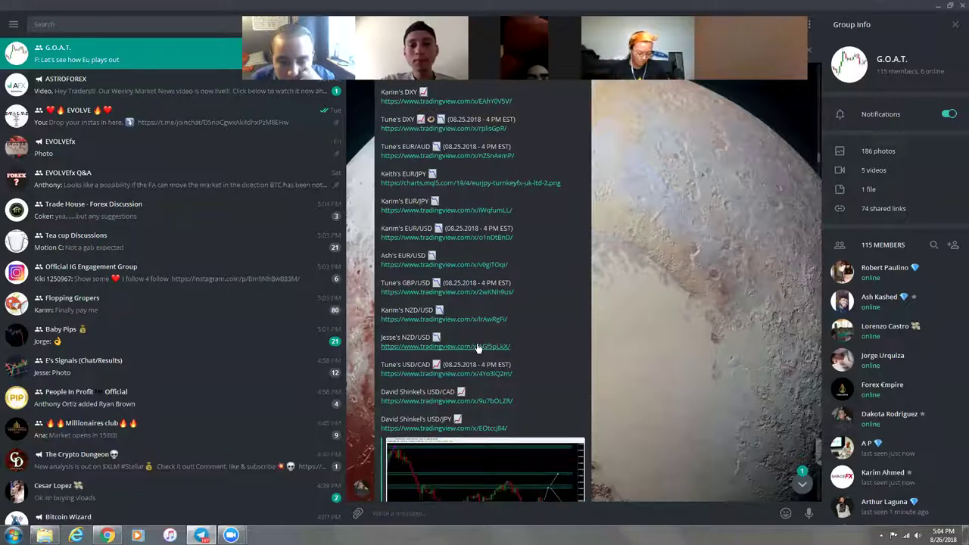
{"action": "scroll", "coordinate": [478, 348], "scroll_direction": "up", "scroll_amount": 1}
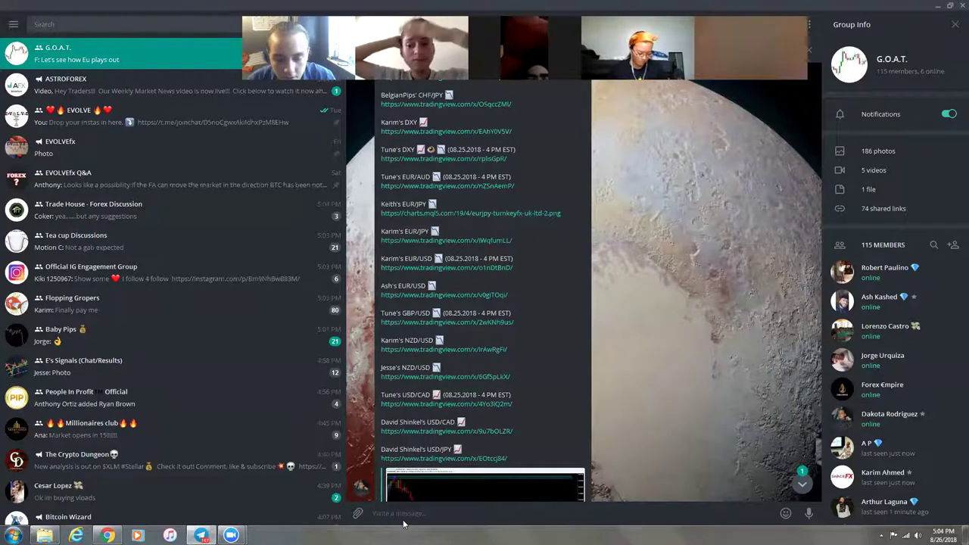
{"action": "left_click", "coordinate": [397, 404]}
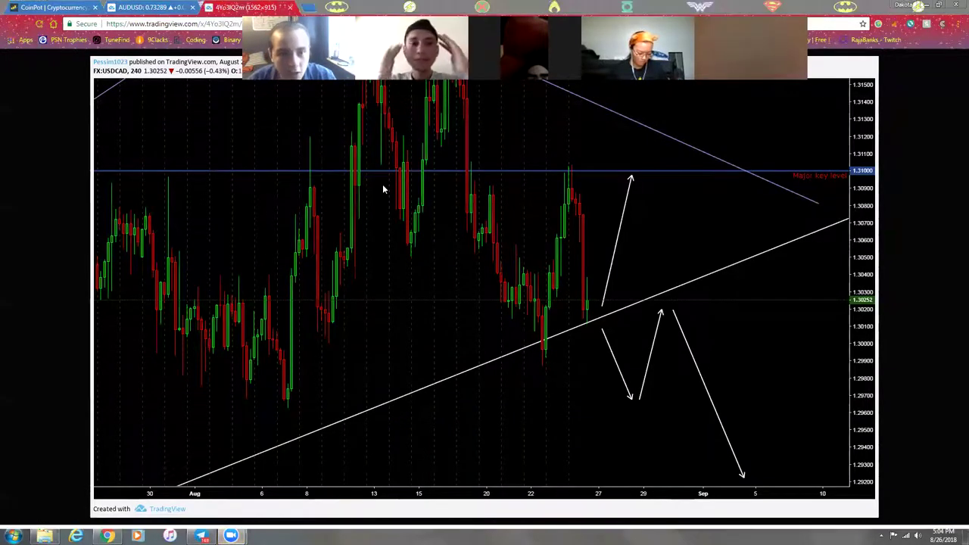
{"action": "left_click", "coordinate": [293, 9]}
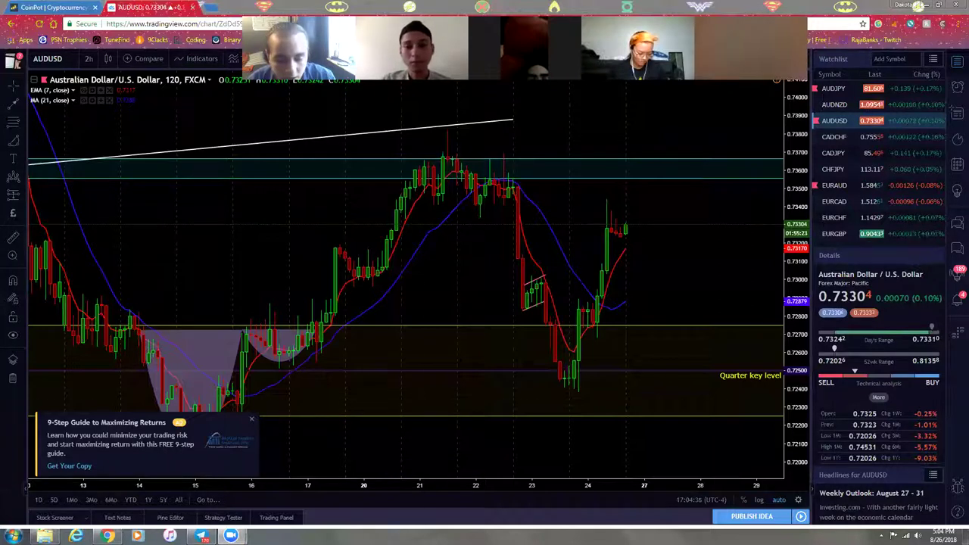
- Dismiss the advert on the AUDUSD chart, and open the charts.mql5.com EUR/JPY link from the G.O.A.T. group's list in Telegram
{"action": "left_click", "coordinate": [252, 421]}
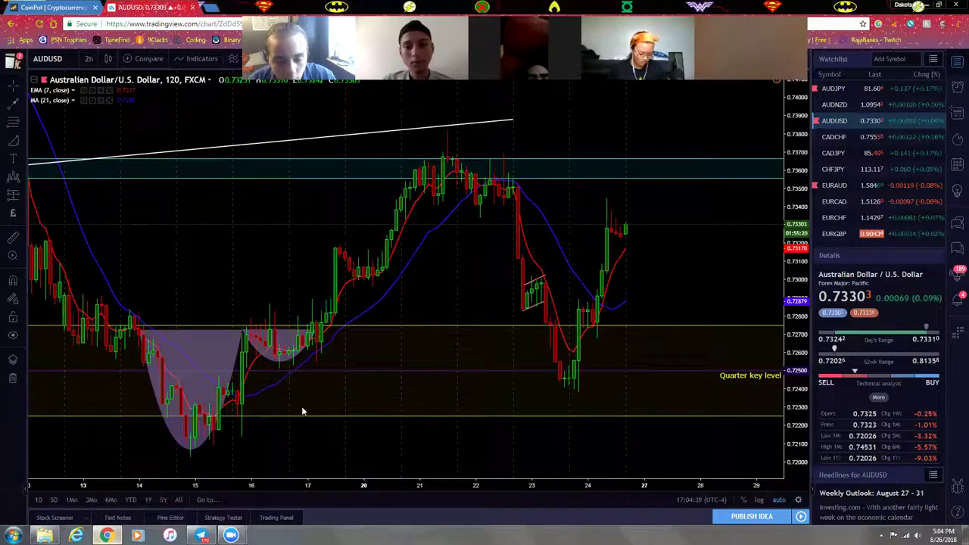
{"action": "key", "text": "alt+Tab"}
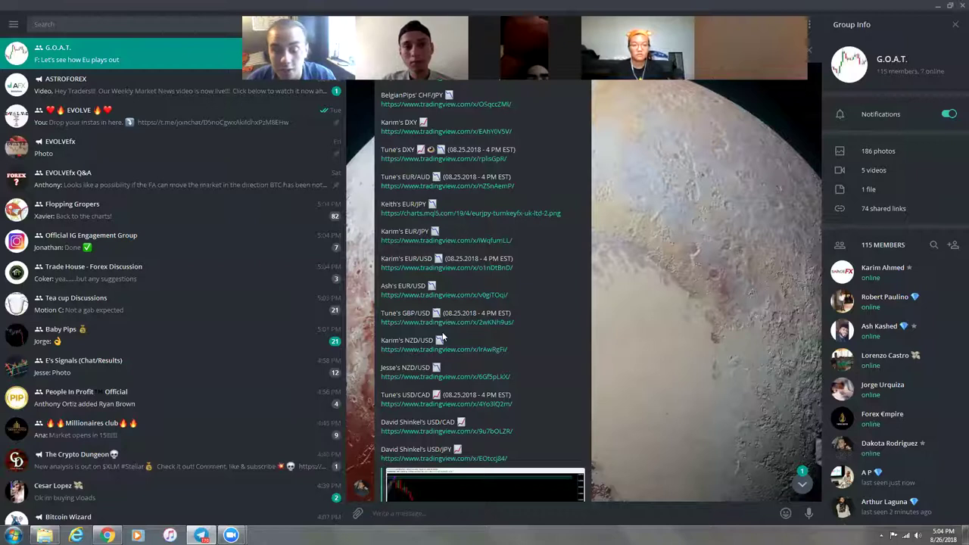
{"action": "scroll", "coordinate": [496, 277], "scroll_direction": "up", "scroll_amount": 1}
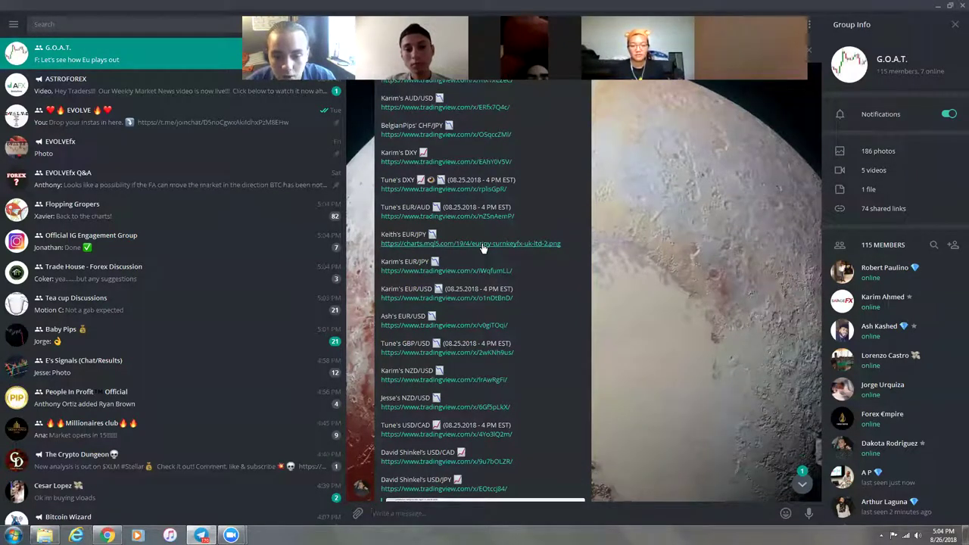
{"action": "right_click", "coordinate": [483, 248]}
{"action": "left_click", "coordinate": [458, 244]}
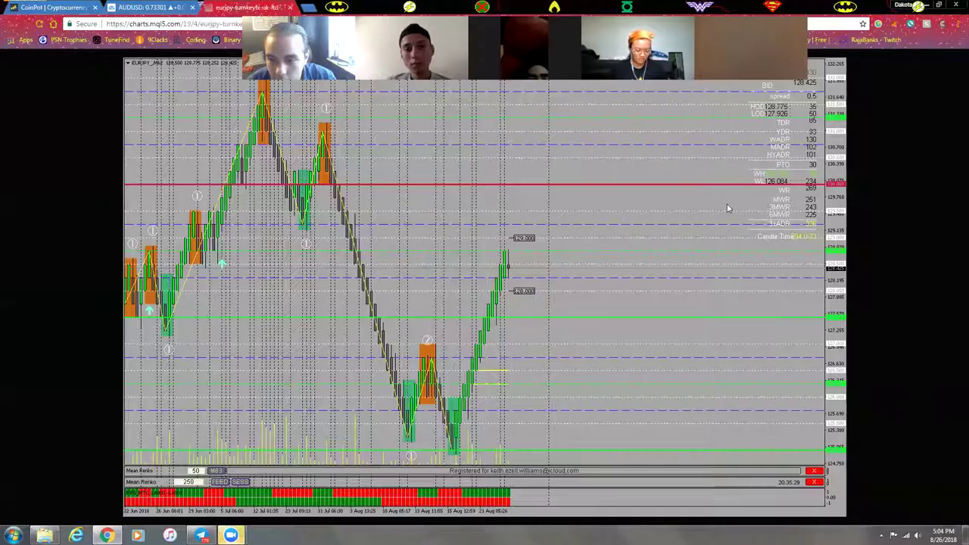
- Open the second EUR/JPY link from the G.O.A.T. group's list in Telegram, review the published daily short snapshot, and return to the live chart
{"action": "key", "text": "alt+Tab"}
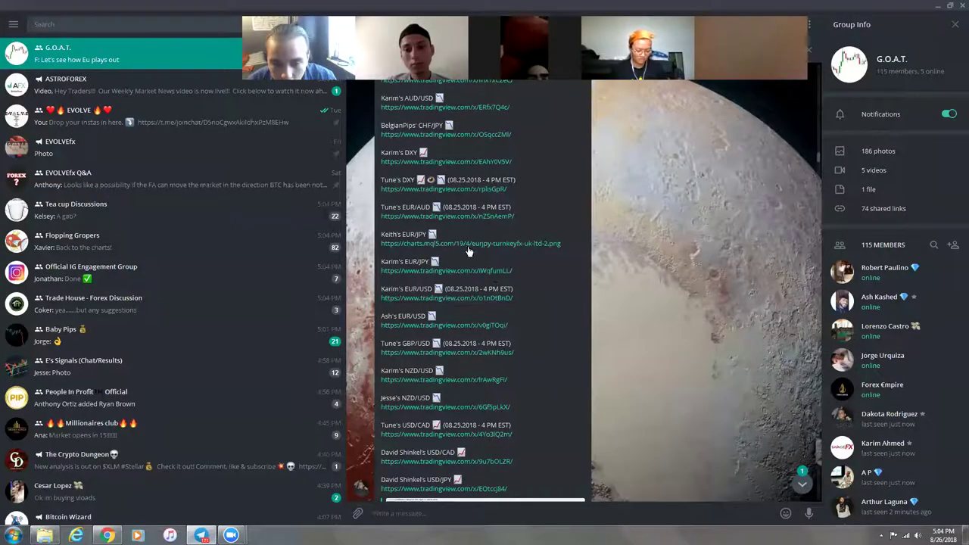
{"action": "left_click", "coordinate": [478, 271]}
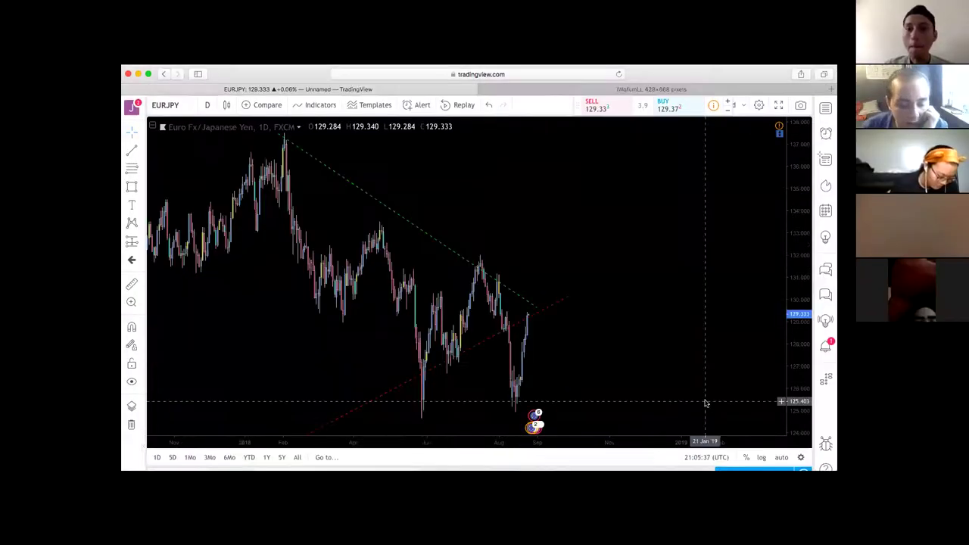
{"action": "left_click", "coordinate": [686, 90]}
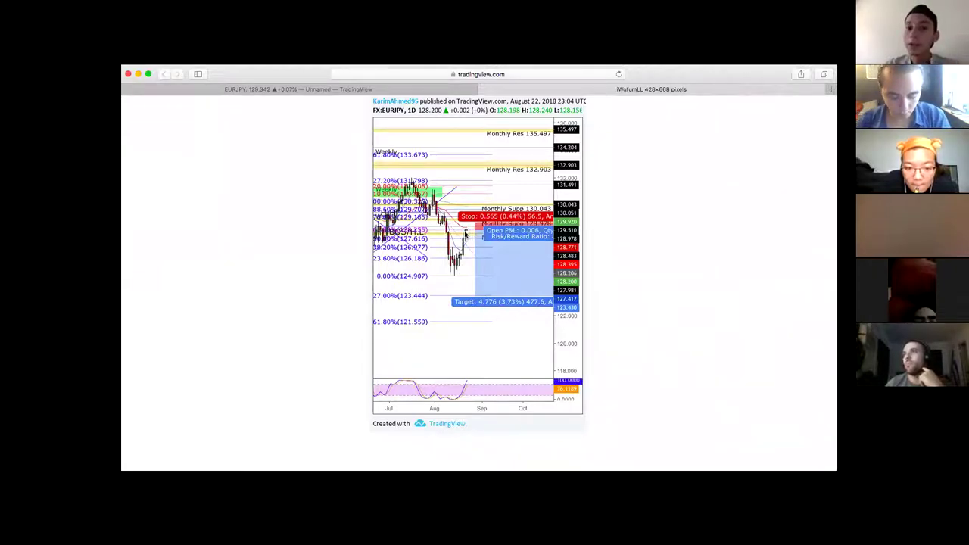
{"action": "left_click", "coordinate": [288, 91]}
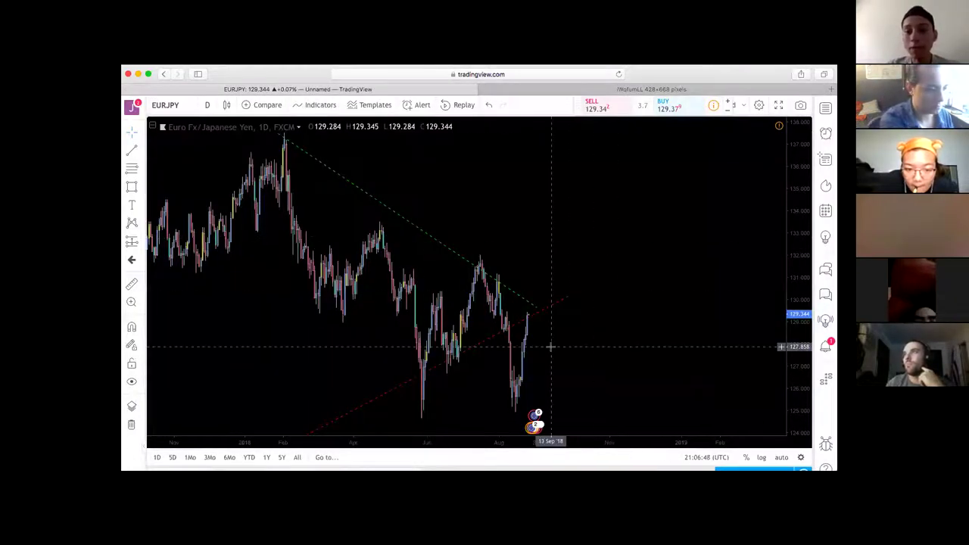
- Examine EURJPY's converging green and red trendlines on the 1-week chart, and return to the 1-day timeframe
{"action": "left_click", "coordinate": [467, 424]}
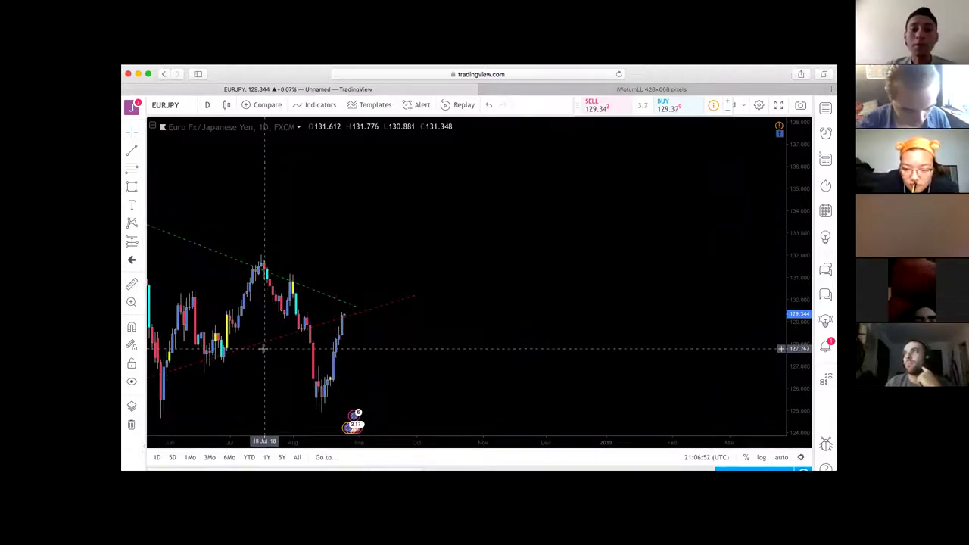
{"action": "left_click", "coordinate": [206, 107]}
{"action": "left_click", "coordinate": [238, 321]}
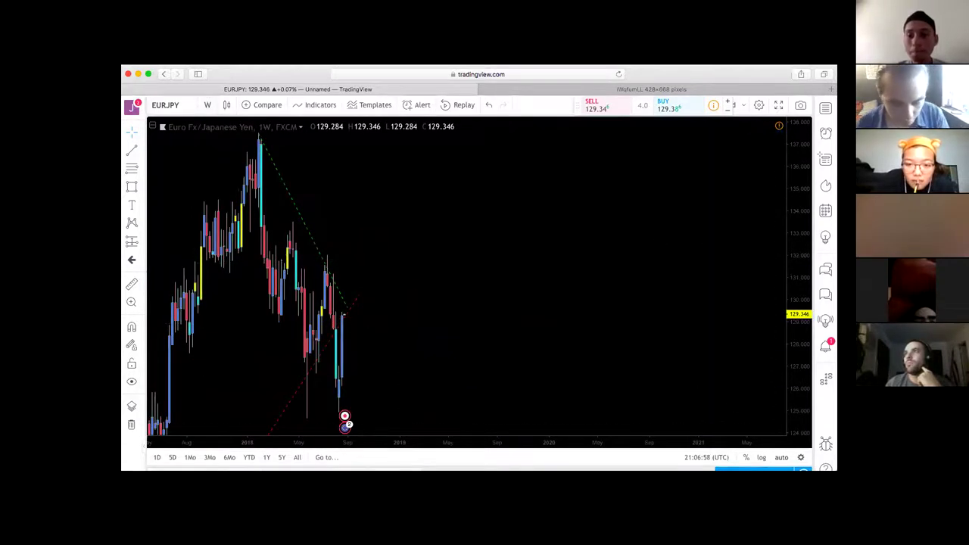
{"action": "left_click_drag", "start_coordinate": [393, 325], "coordinate": [628, 234]}
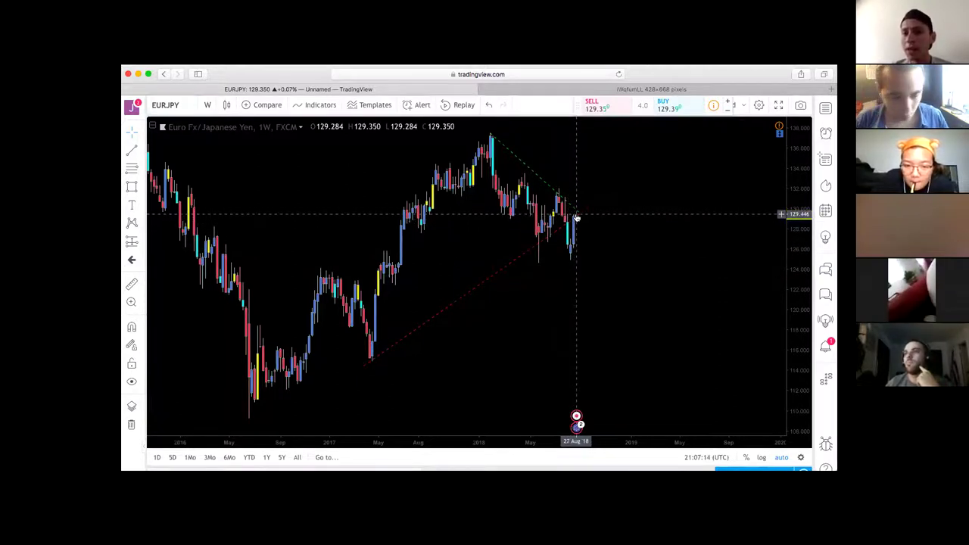
{"action": "left_click", "coordinate": [207, 105]}
{"action": "left_click", "coordinate": [219, 302]}
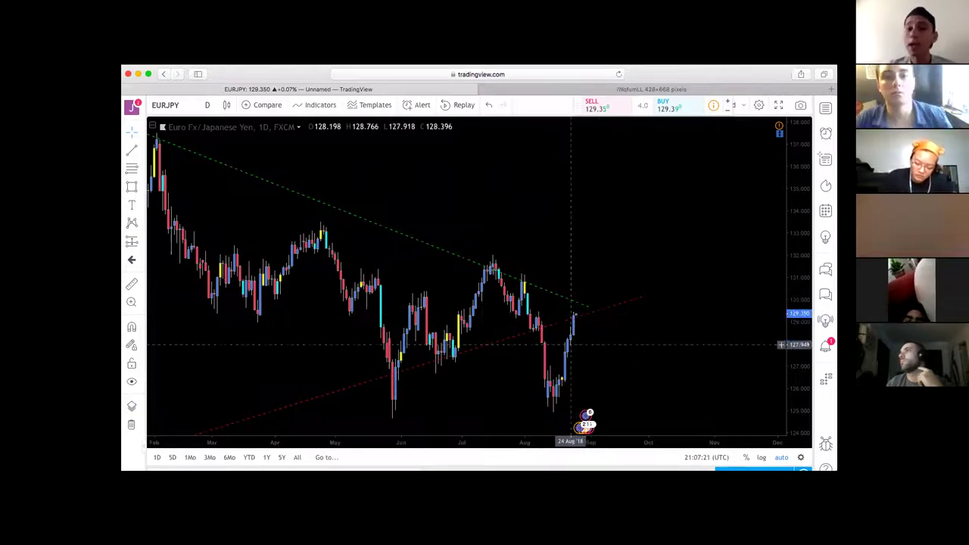
- Switch EURJPY to the 4-hour timeframe, and place a horizontal line at 128.480 based on the Fibonacci level in the published snapshot
{"action": "left_click", "coordinate": [208, 104]}
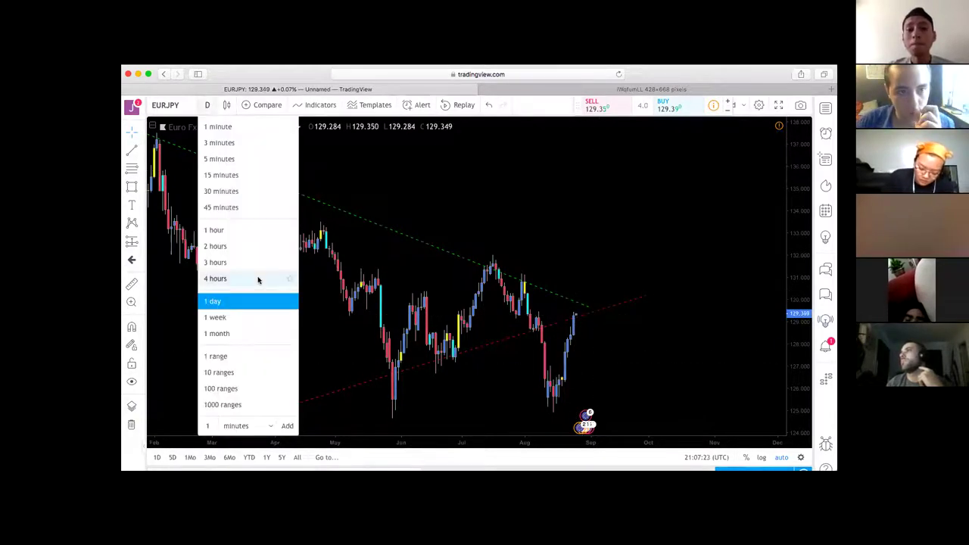
{"action": "left_click", "coordinate": [215, 279]}
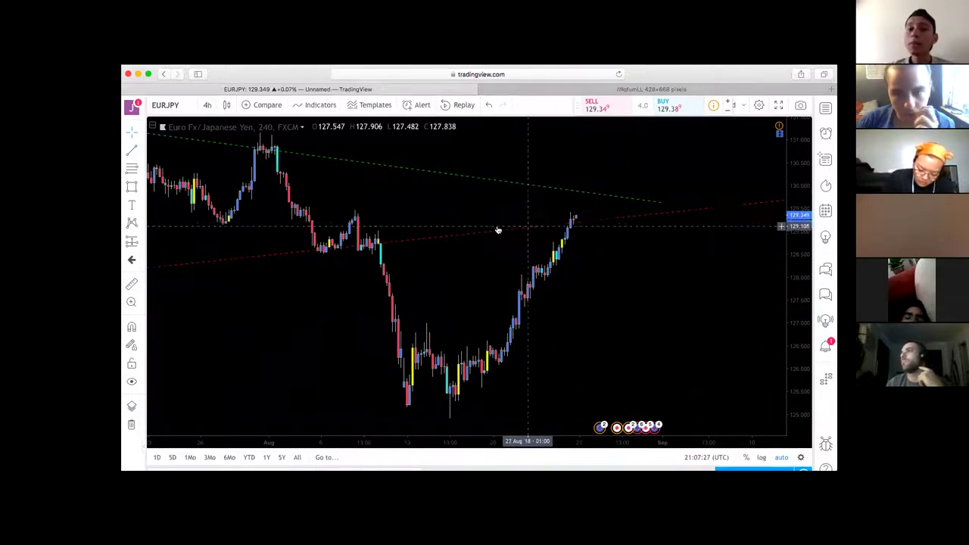
{"action": "left_click", "coordinate": [143, 152]}
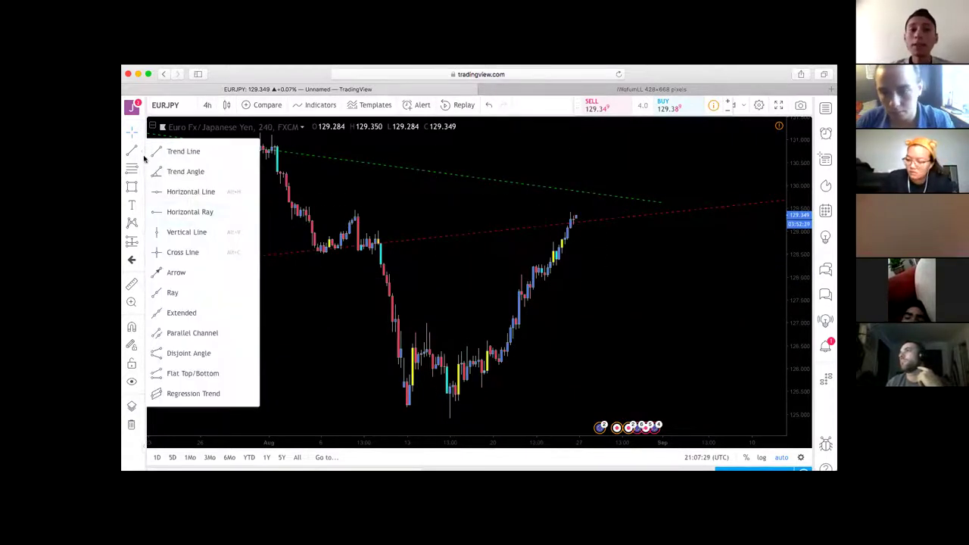
{"action": "left_click", "coordinate": [180, 198]}
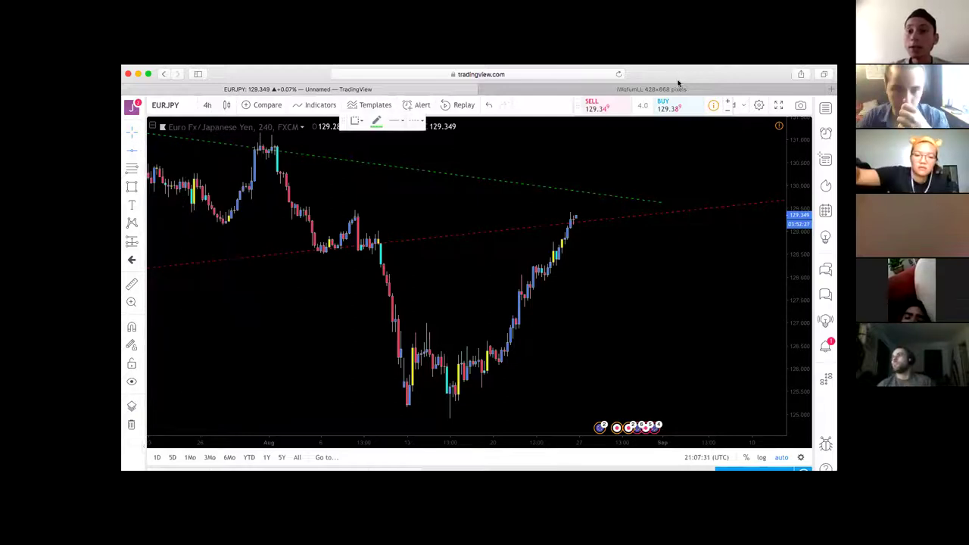
{"action": "left_click", "coordinate": [679, 89]}
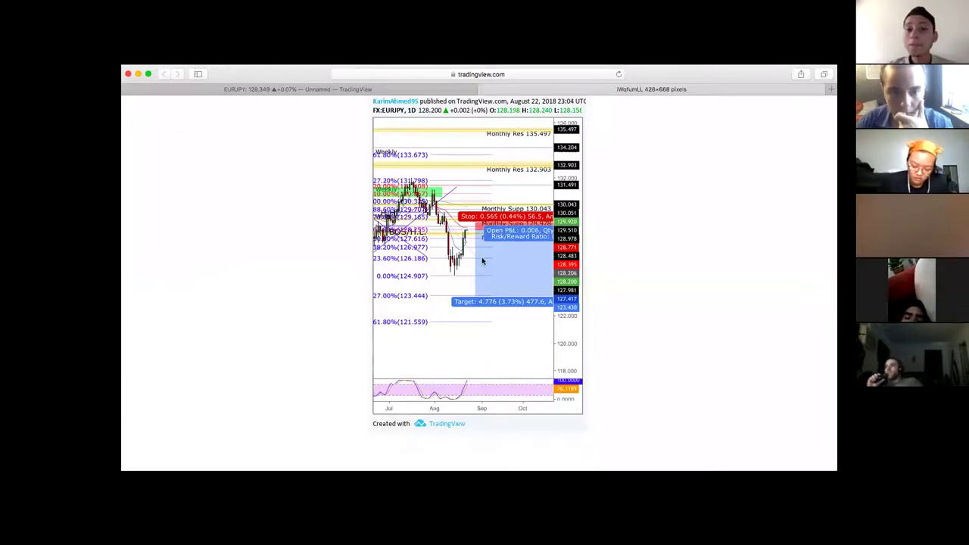
{"action": "left_click", "coordinate": [246, 89]}
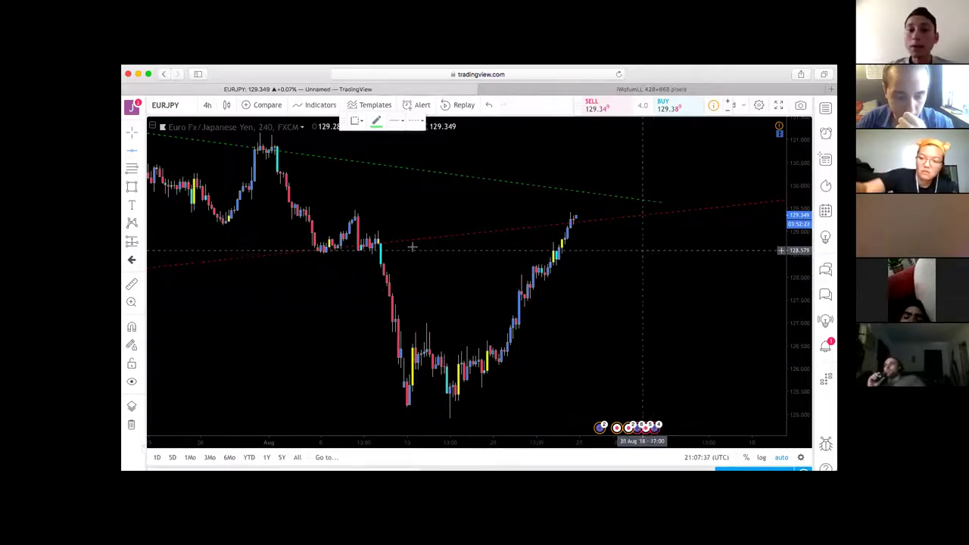
{"action": "left_click", "coordinate": [383, 255]}
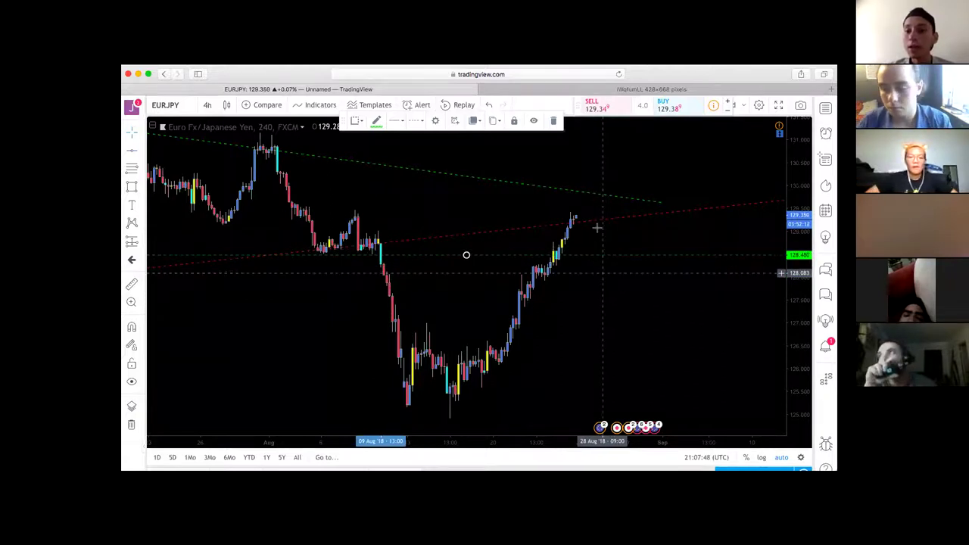
- Check the published EURJPY snapshot again, and add a second horizontal line at 127.620 on the 4-hour chart
{"action": "left_click", "coordinate": [697, 92]}
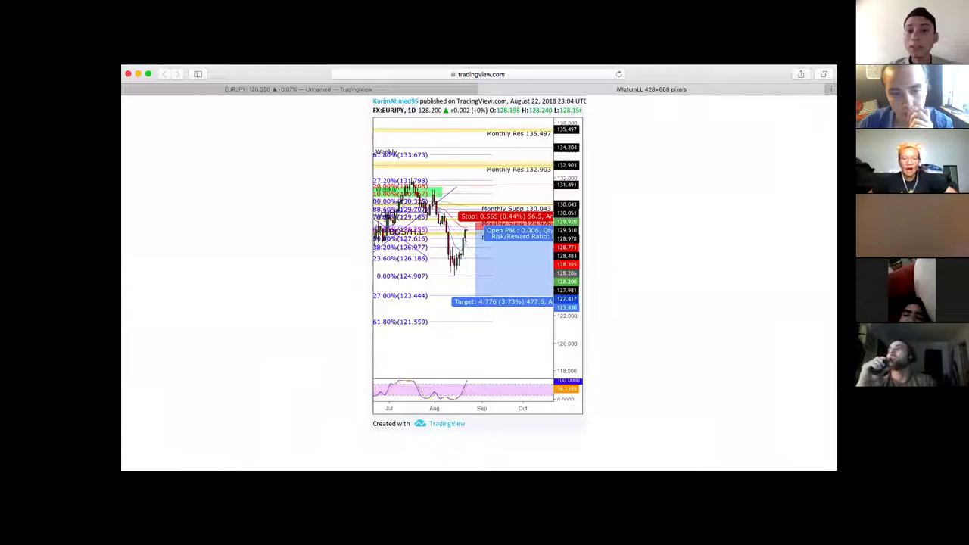
{"action": "left_click", "coordinate": [299, 89]}
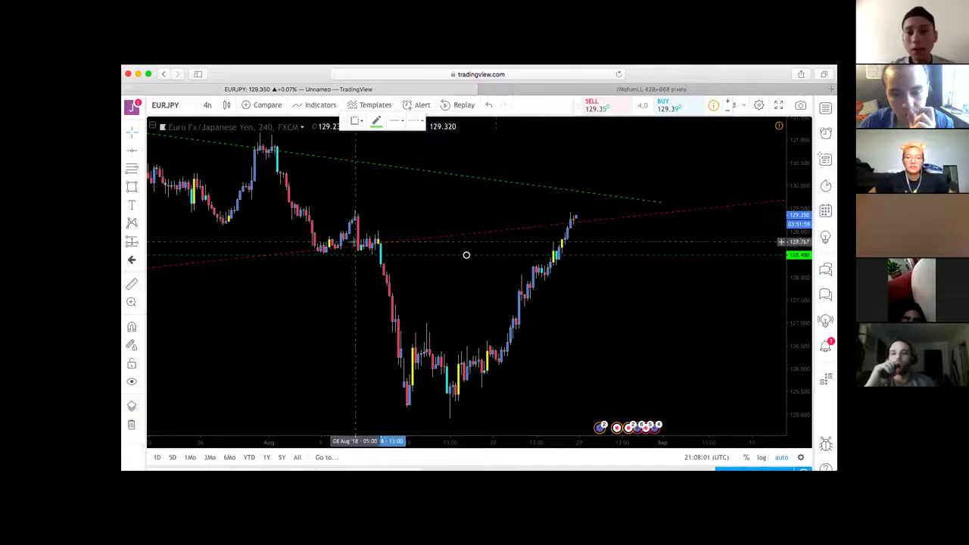
{"action": "left_click", "coordinate": [568, 293]}
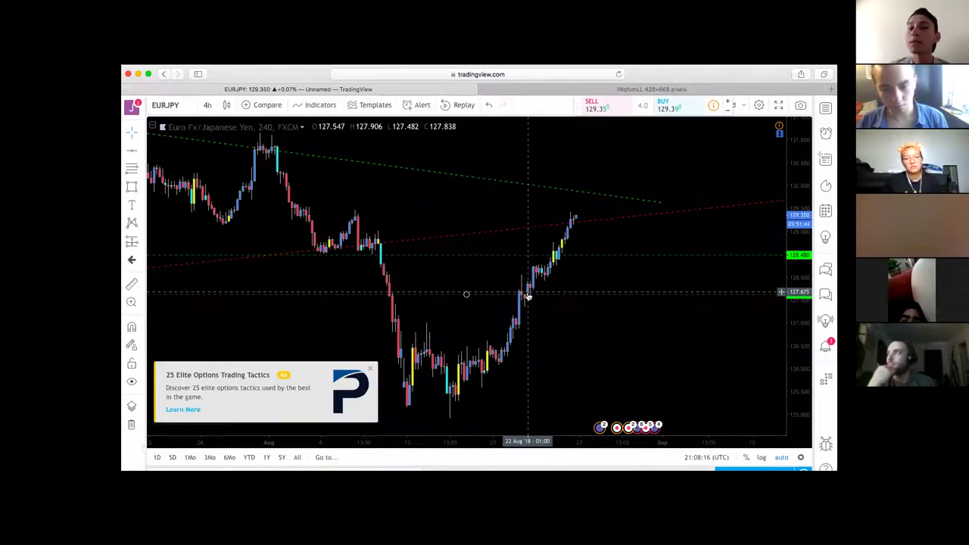
- Draw a steep falling trend line from the latest EURJPY candle down towards the mid-August lows
{"action": "left_click", "coordinate": [140, 150]}
{"action": "left_click", "coordinate": [189, 152]}
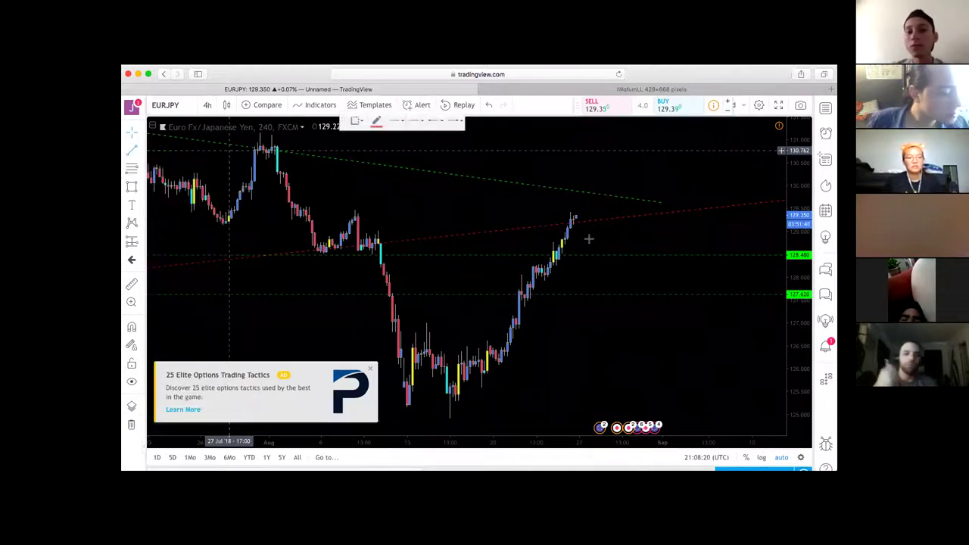
{"action": "left_click", "coordinate": [579, 218]}
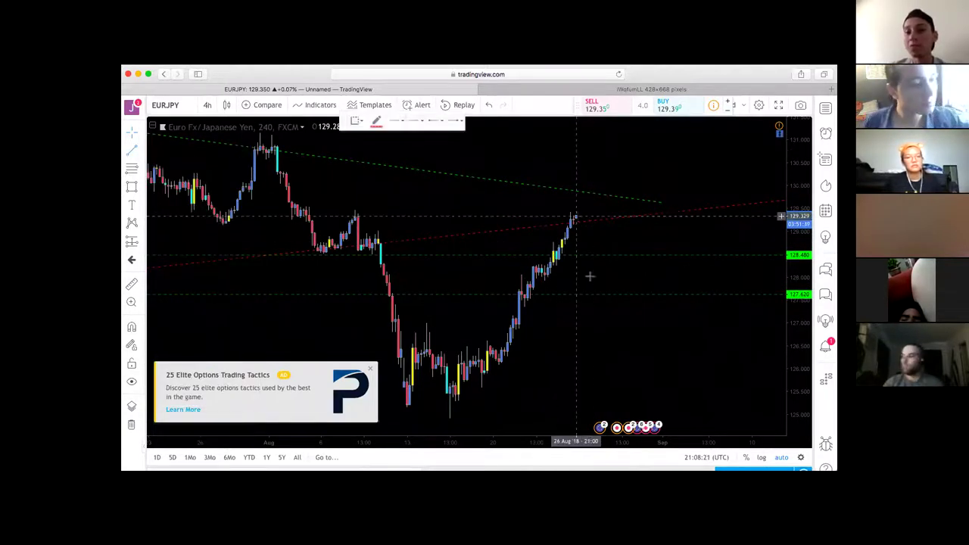
{"action": "left_click", "coordinate": [610, 384]}
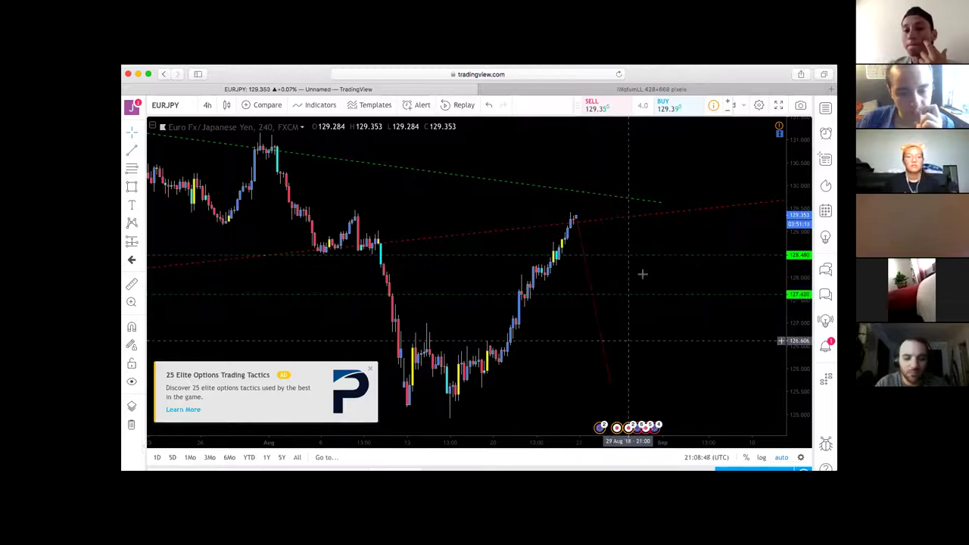
- Recolour the green horizontal lines at 128.480 and 127.620 red
{"action": "left_click", "coordinate": [608, 256]}
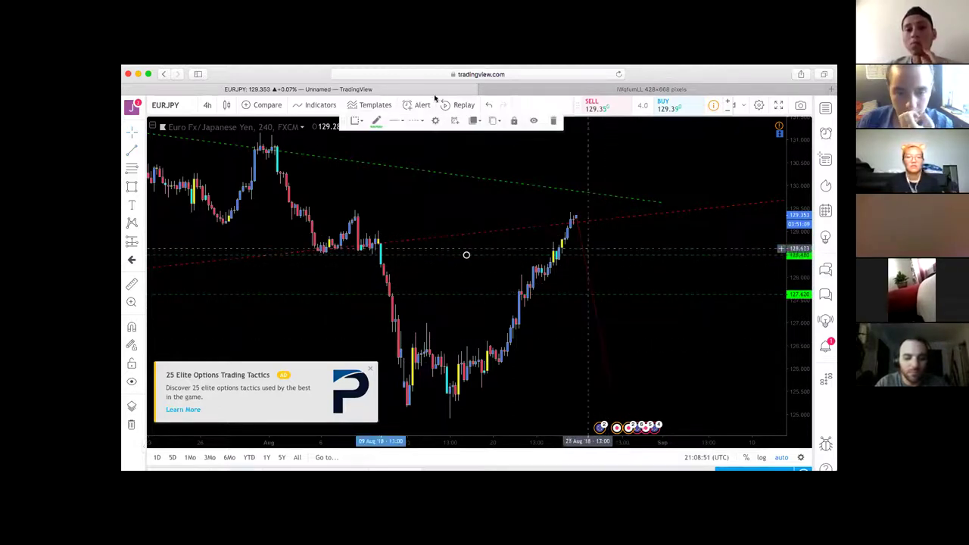
{"action": "left_click", "coordinate": [376, 120]}
{"action": "left_click", "coordinate": [381, 156]}
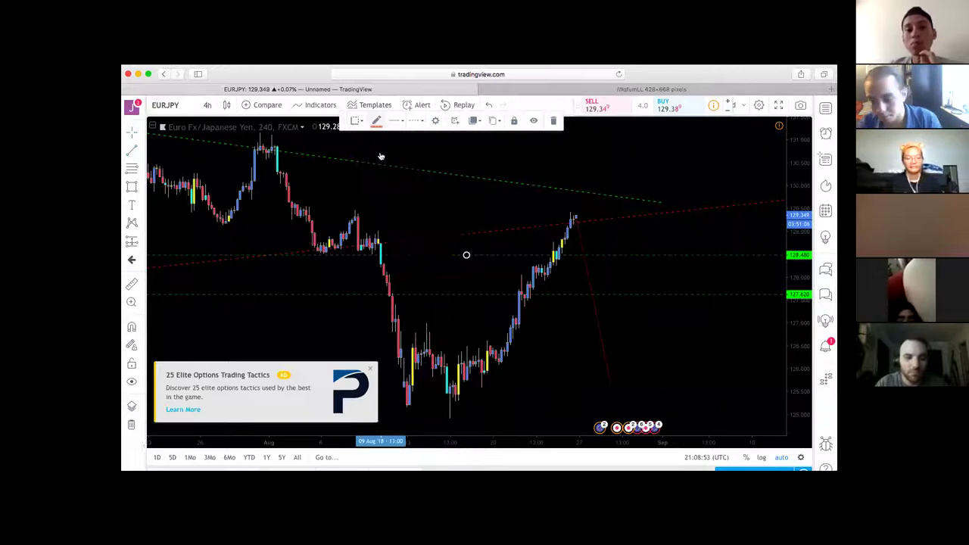
{"action": "left_click", "coordinate": [583, 295]}
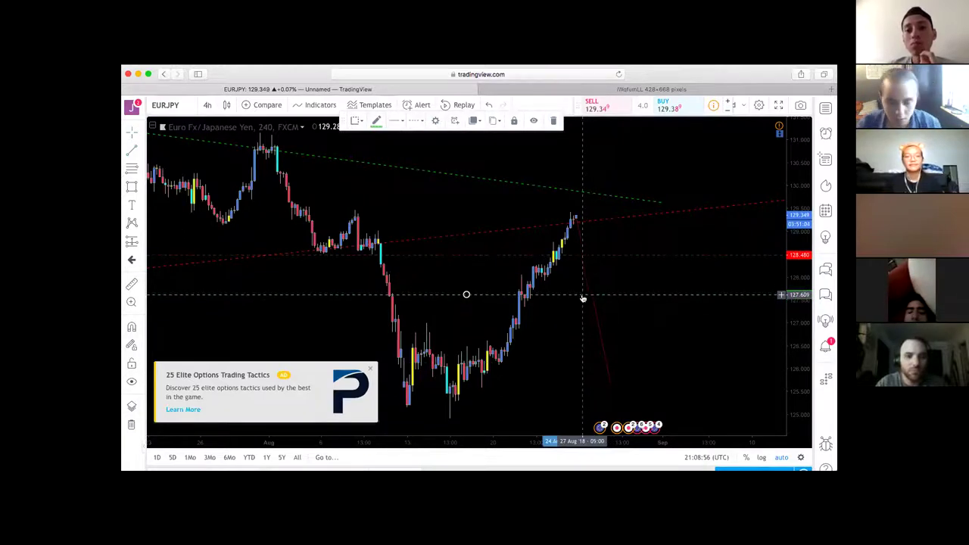
{"action": "left_click", "coordinate": [376, 120]}
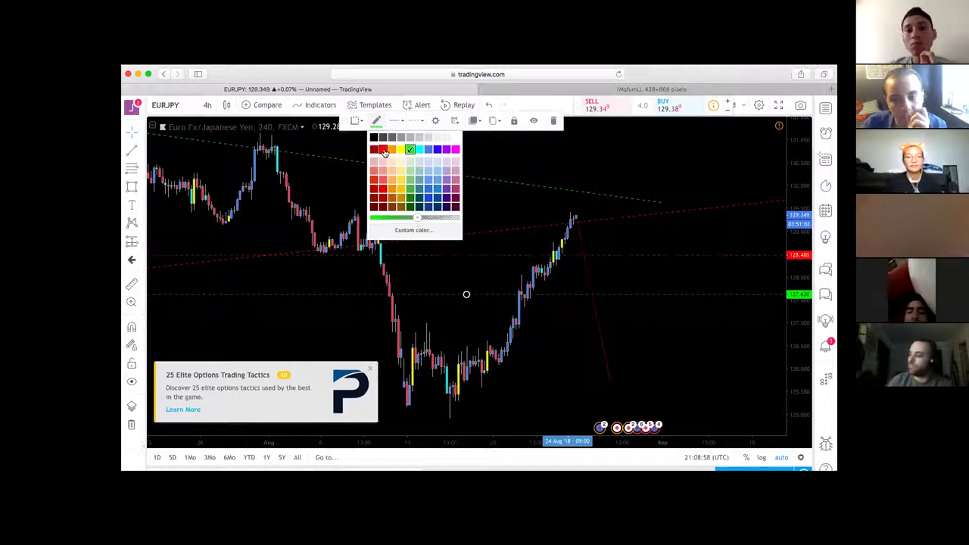
{"action": "left_click", "coordinate": [382, 150]}
{"action": "left_click", "coordinate": [647, 231]}
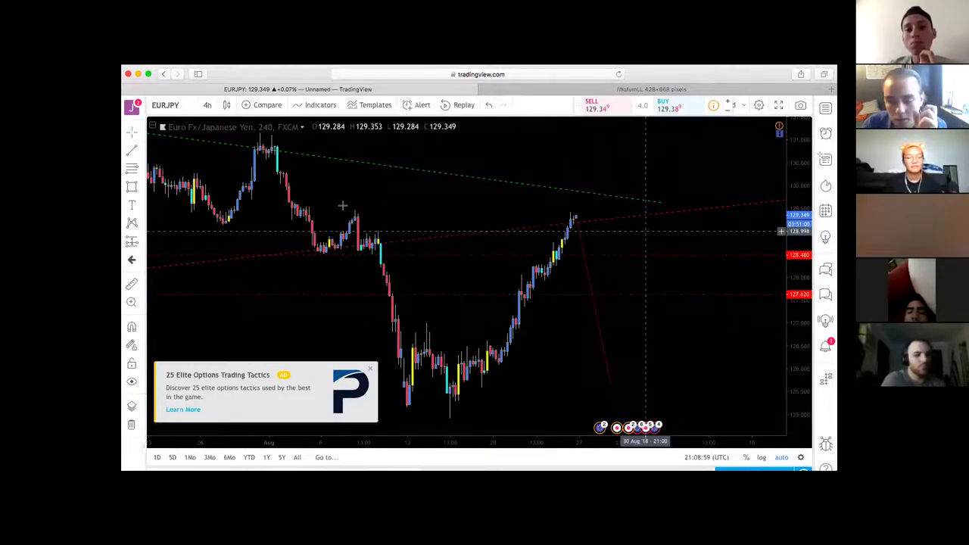
- Draw a Fib Retracement on the 4-hour EURJPY chart, starting from the swing high around 31 July
{"action": "left_click", "coordinate": [132, 168]}
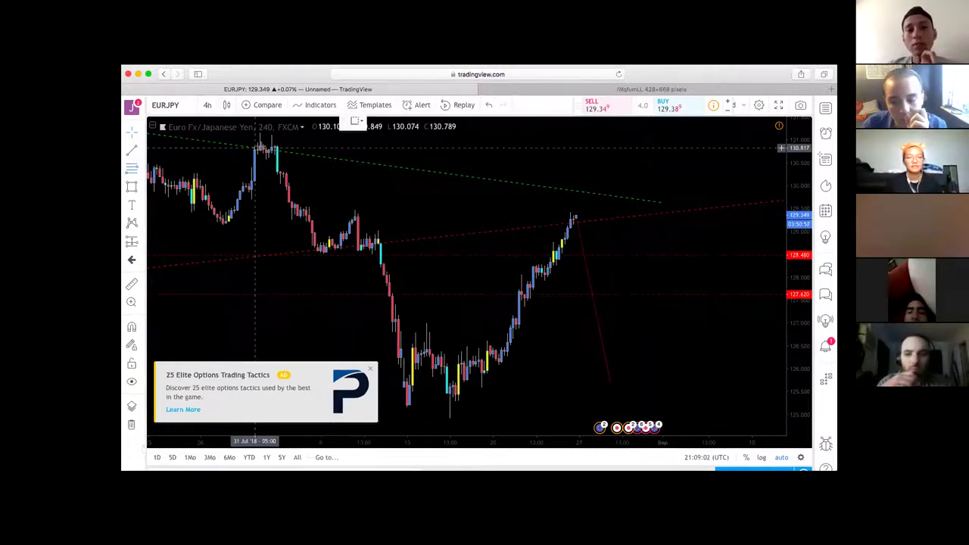
{"action": "left_click_drag", "start_coordinate": [275, 134], "coordinate": [519, 321]}
{"action": "mouse_move", "coordinate": [611, 386]}
{"action": "left_mouse_down"}
{"action": "mouse_move", "coordinate": [667, 408]}
{"action": "mouse_move", "coordinate": [714, 414]}
{"action": "left_mouse_up"}
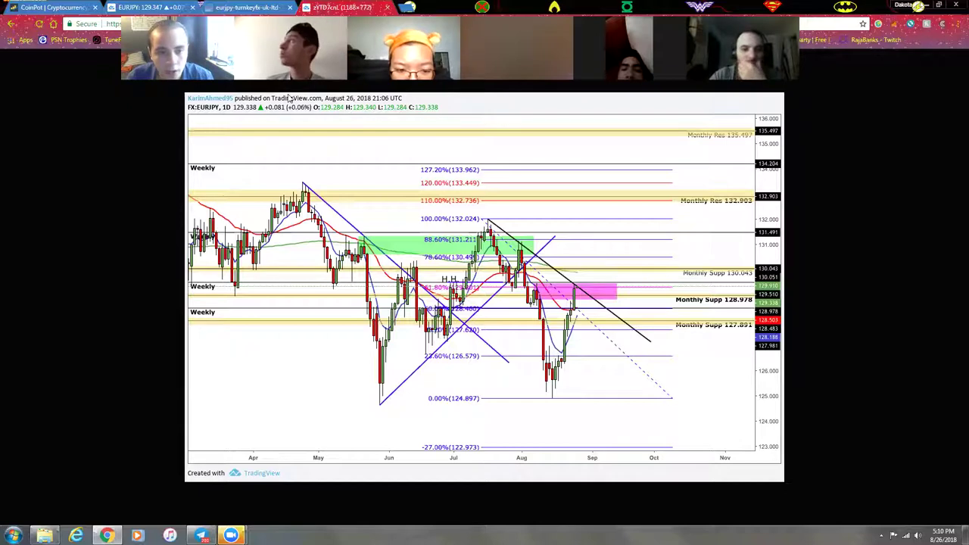
- Review the charts.mql5.com EUR/JPY image again, and examine the live 2-hour EURJPY chart around the teal zone and red ellipse
{"action": "left_click", "coordinate": [244, 9]}
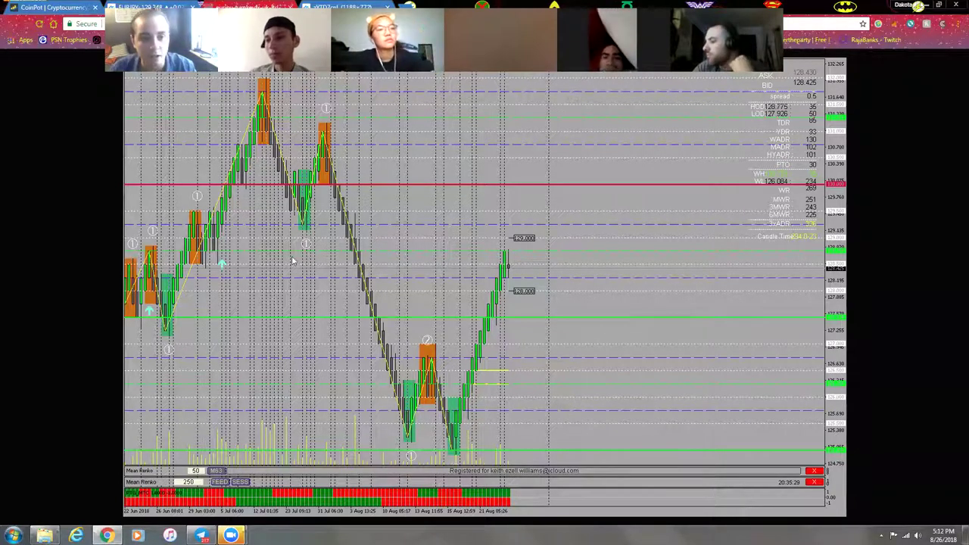
{"action": "key", "text": "alt+Tab"}
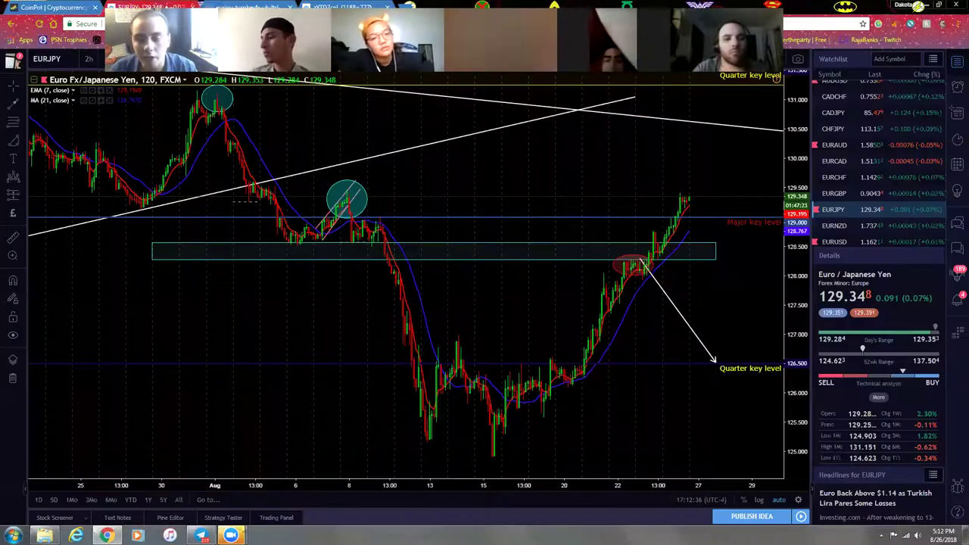
{"action": "left_click_drag", "start_coordinate": [405, 113], "coordinate": [364, 113]}
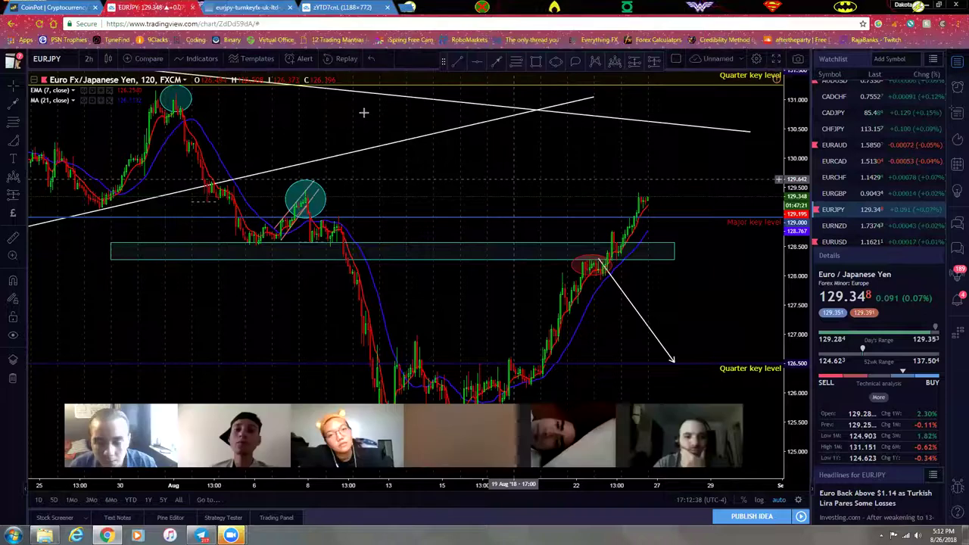
{"action": "scroll", "coordinate": [561, 275], "scroll_direction": "up", "scroll_amount": 2}
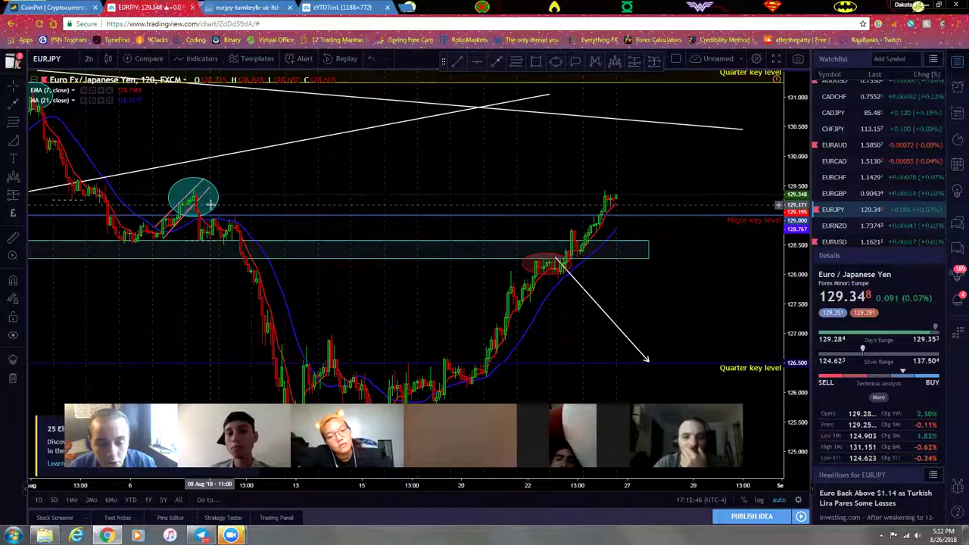
{"action": "left_click", "coordinate": [549, 274]}
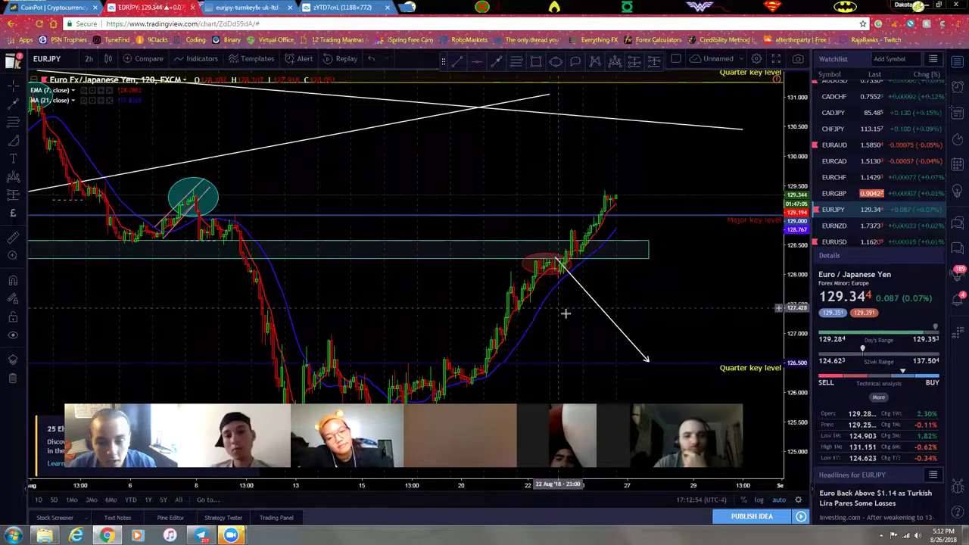
- Measure the projected EURJPY drop from the red ellipse alongside the white arrow, and clear the measurement
{"action": "left_click", "coordinate": [13, 237]}
{"action": "left_click", "coordinate": [560, 269]}
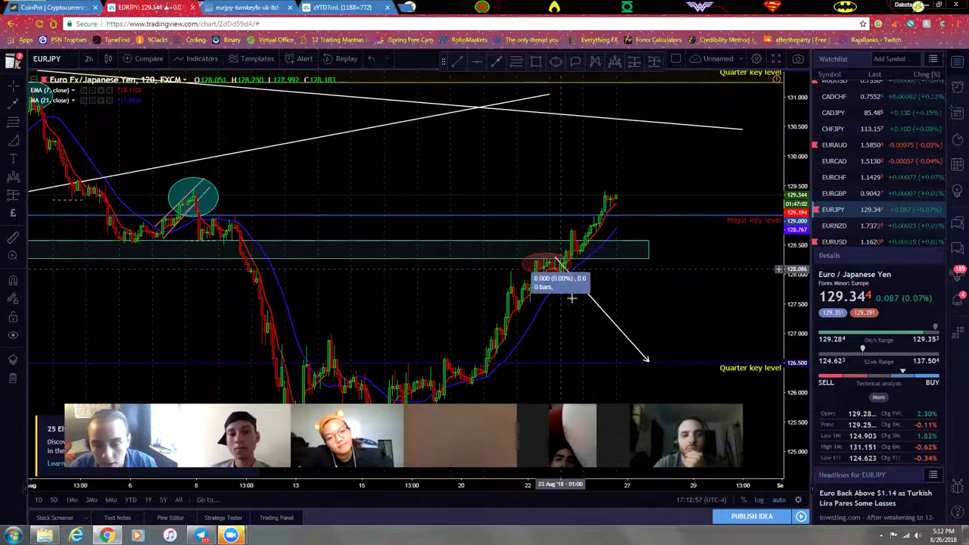
{"action": "left_click", "coordinate": [608, 333]}
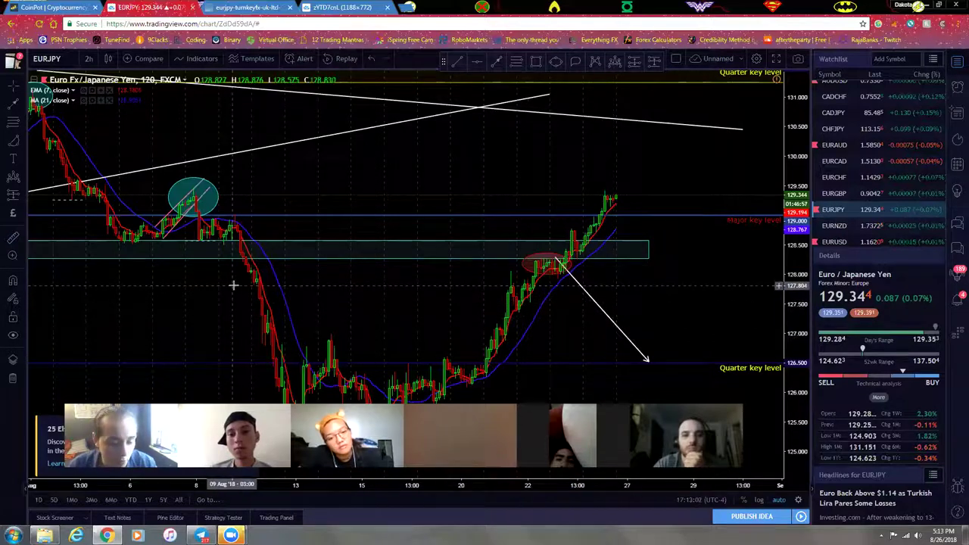
- Delete the white down arrow, the red ellipse at its start and the teal ellipse around the 8 August peak
{"action": "scroll", "coordinate": [515, 307], "scroll_direction": "up", "scroll_amount": 3}
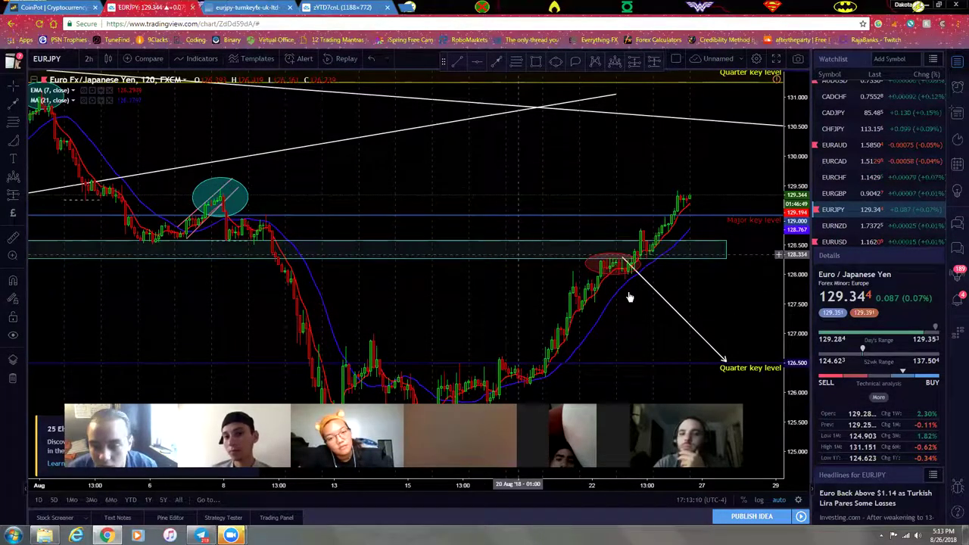
{"action": "left_click", "coordinate": [655, 292]}
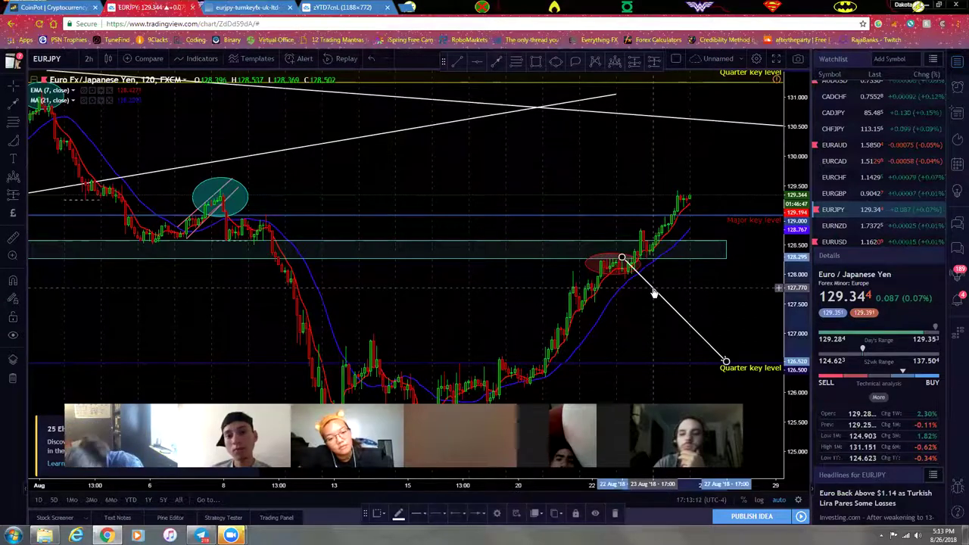
{"action": "key", "text": "Delete"}
{"action": "left_click", "coordinate": [619, 274]}
{"action": "key", "text": "Delete"}
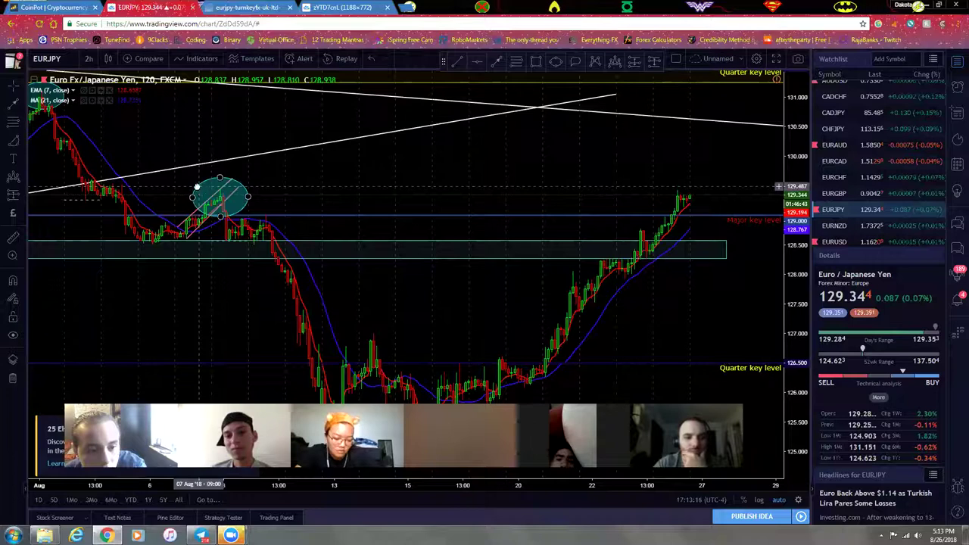
{"action": "key", "text": "Delete"}
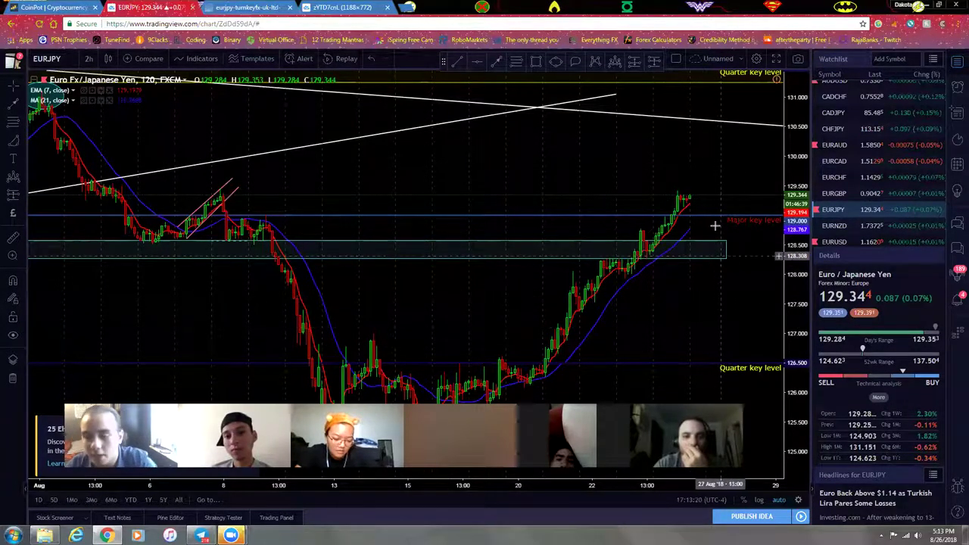
- Compare the charts.mql5.com EURJPY image with the live 2-hour chart around the teal zone, the Major key level and the latest candles
{"action": "left_click_drag", "start_coordinate": [671, 315], "coordinate": [611, 317]}
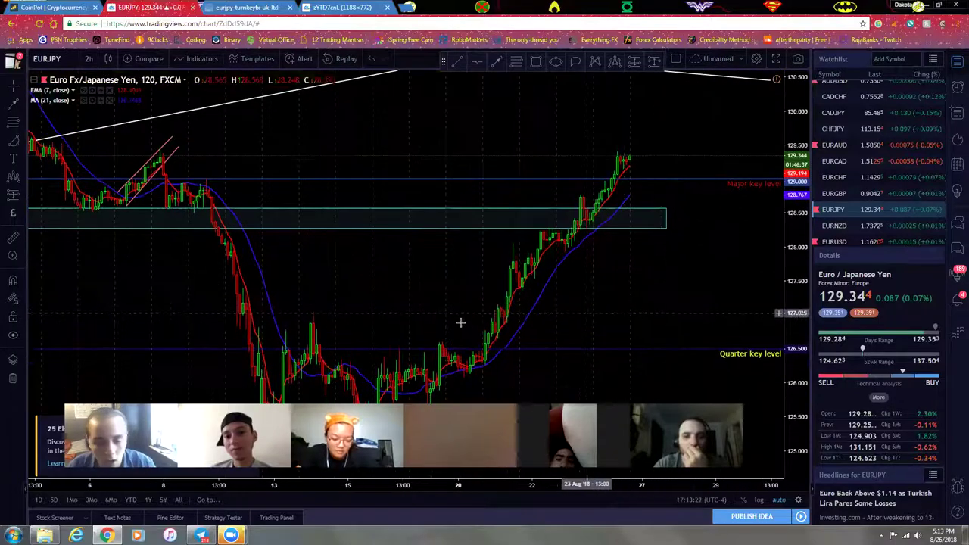
{"action": "left_click", "coordinate": [325, 6]}
{"action": "left_click", "coordinate": [246, 7]}
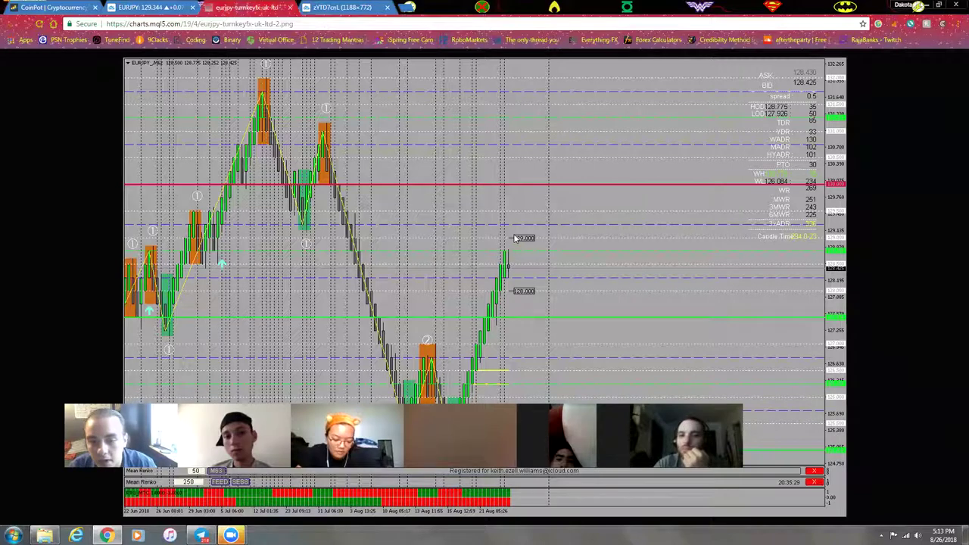
{"action": "left_click", "coordinate": [166, 6]}
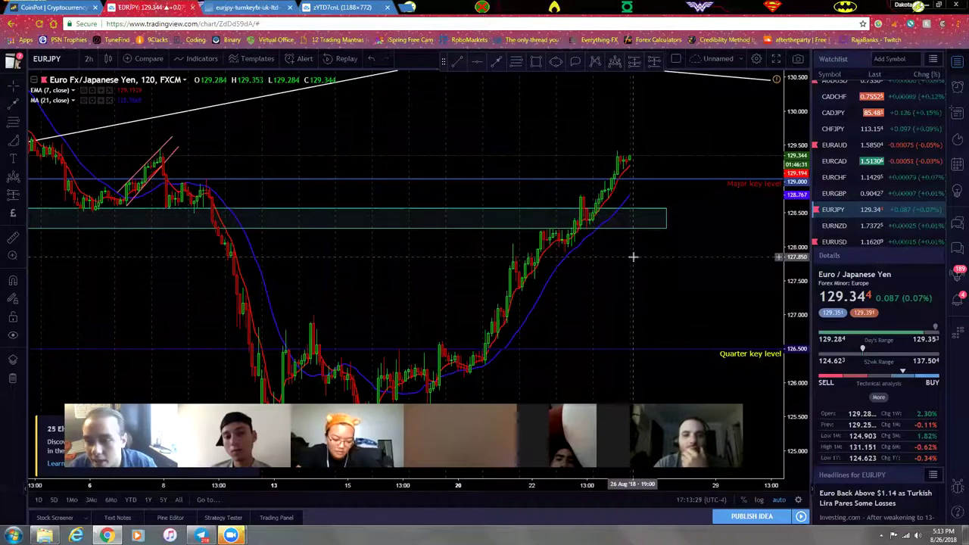
{"action": "scroll", "coordinate": [622, 133], "scroll_direction": "down", "scroll_amount": 3}
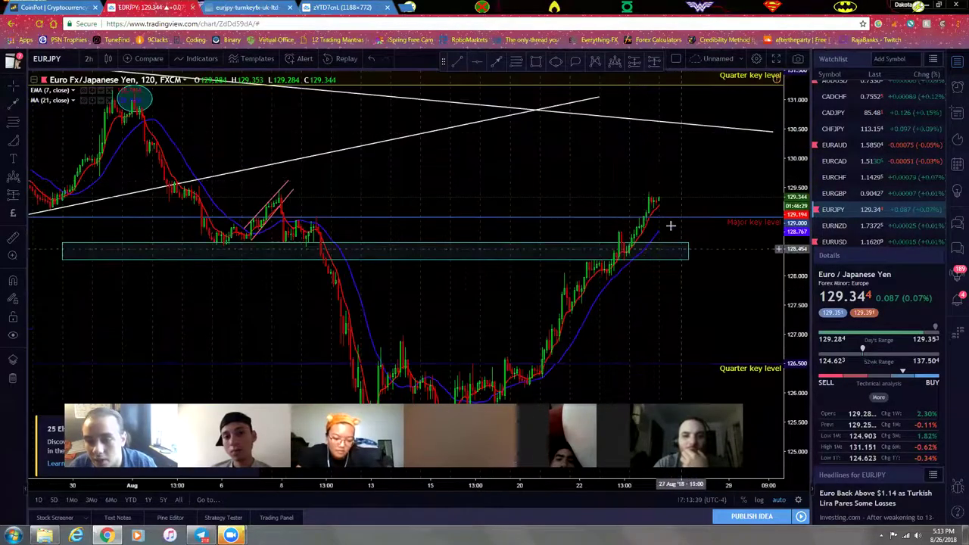
{"action": "scroll", "coordinate": [666, 223], "scroll_direction": "up", "scroll_amount": 1}
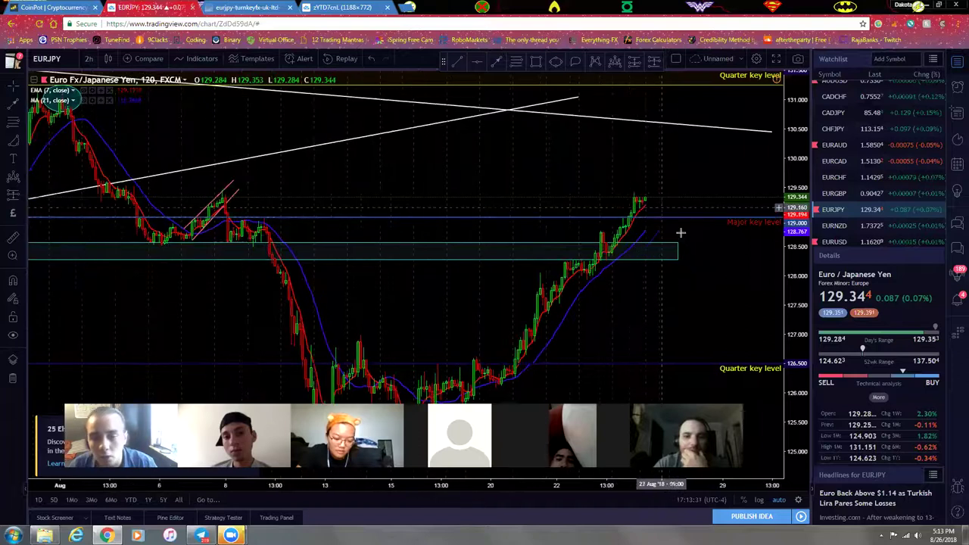
{"action": "scroll", "coordinate": [598, 221], "scroll_direction": "up", "scroll_amount": 1}
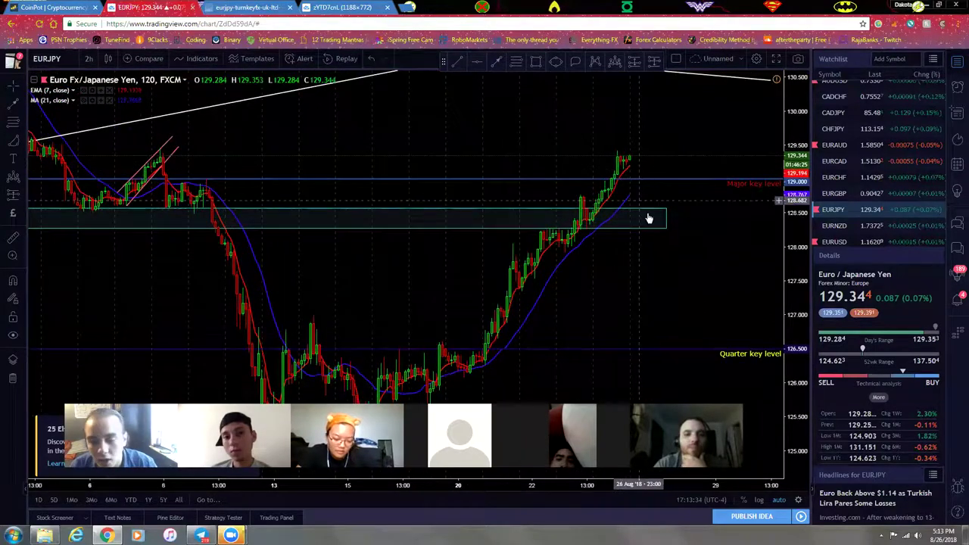
{"action": "scroll", "coordinate": [660, 138], "scroll_direction": "down", "scroll_amount": 1}
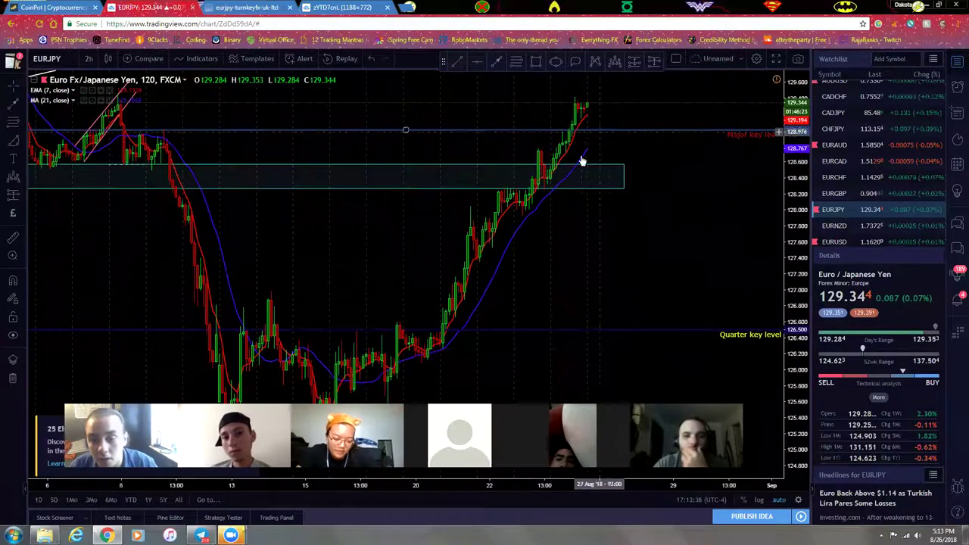
{"action": "scroll", "coordinate": [628, 189], "scroll_direction": "down", "scroll_amount": 2}
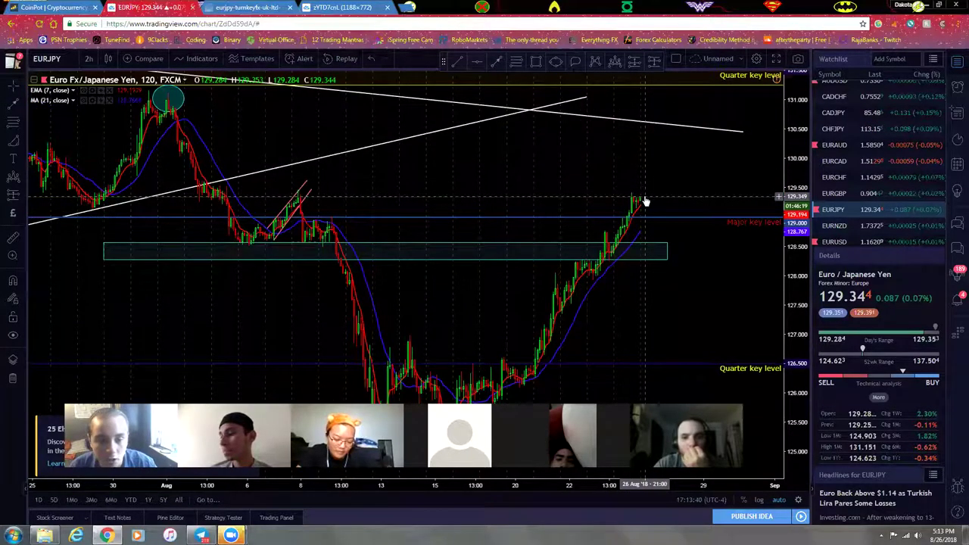
- Draw a horizontal white trend line from about 24 July to 27 August and place it at about 129.395, across the latest highs
{"action": "scroll", "coordinate": [519, 197], "scroll_direction": "left", "scroll_amount": 2}
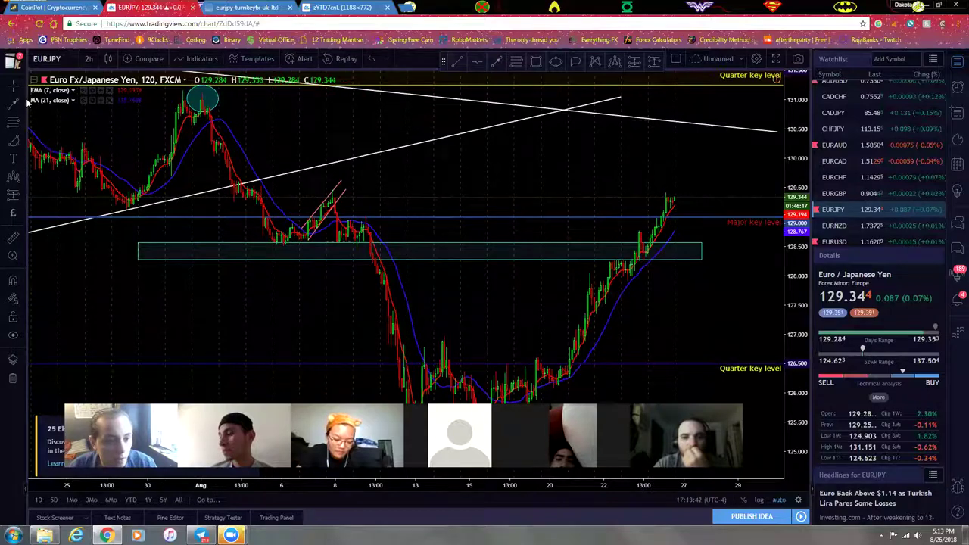
{"action": "left_click", "coordinate": [16, 106]}
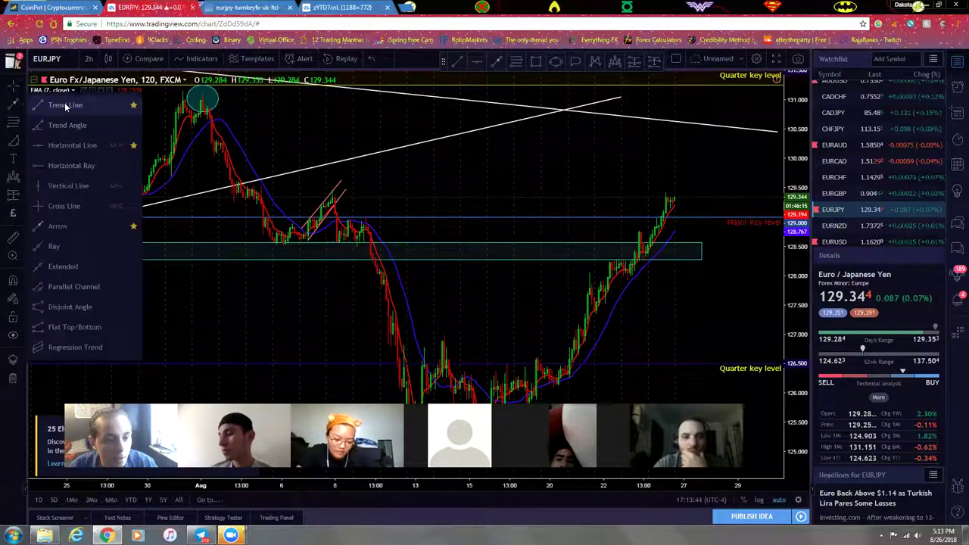
{"action": "left_click", "coordinate": [65, 102]}
{"action": "scroll", "coordinate": [261, 213], "scroll_direction": "down", "scroll_amount": 2}
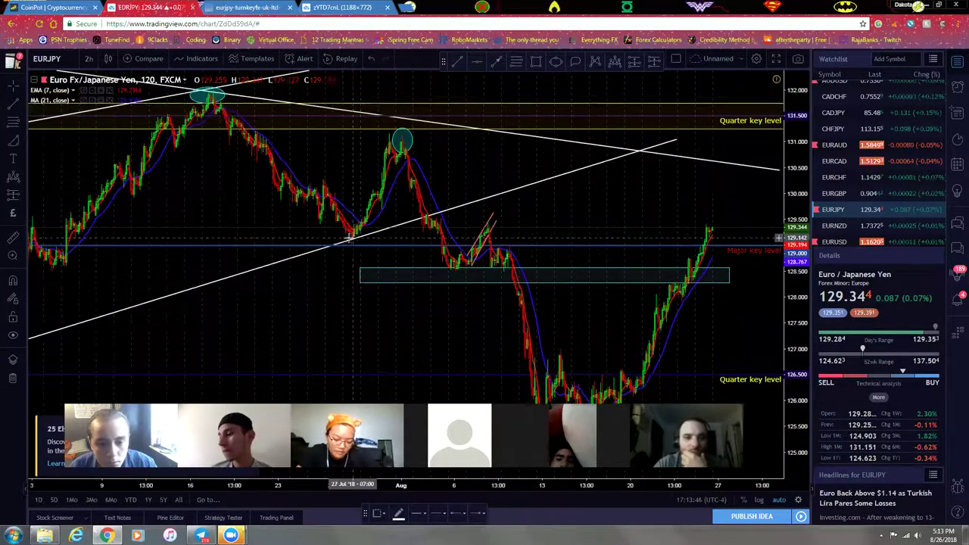
{"action": "left_click", "coordinate": [345, 238]}
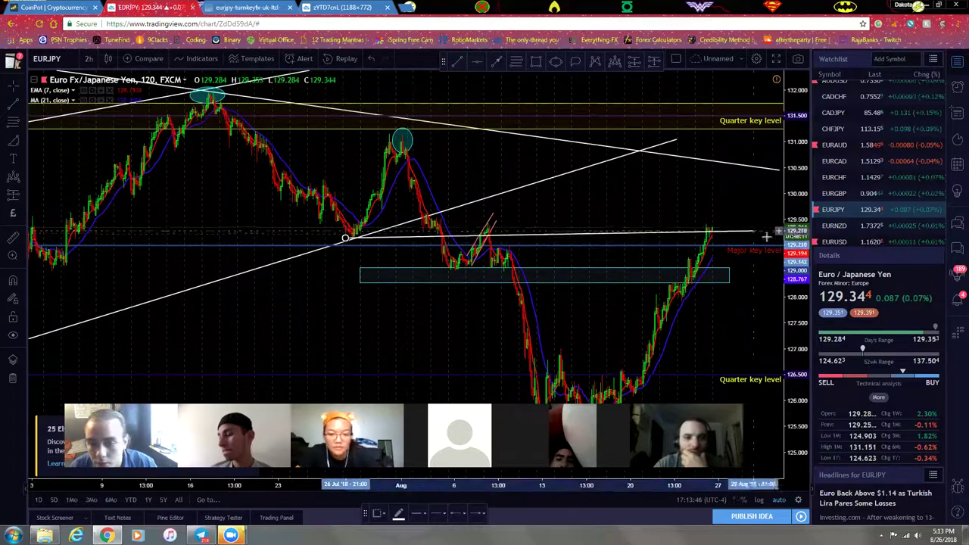
{"action": "left_click", "coordinate": [767, 239]}
{"action": "left_click_drag", "start_coordinate": [724, 239], "coordinate": [705, 225]}
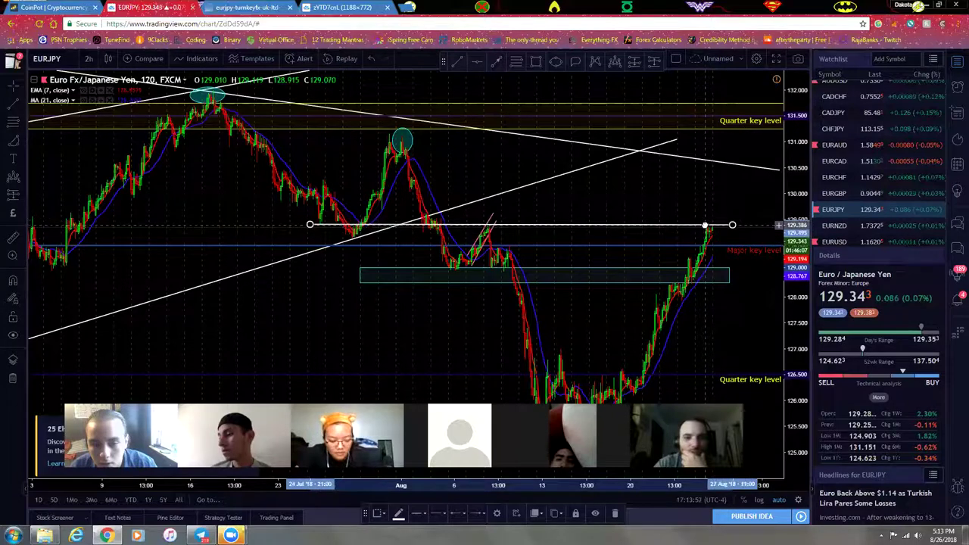
{"action": "left_click", "coordinate": [567, 201]}
- Examine how the white horizontal line fits the late-July lows, the 8 August peak and the latest 2-hour EURJPY highs
{"action": "scroll", "coordinate": [530, 210], "scroll_direction": "up", "scroll_amount": 3}
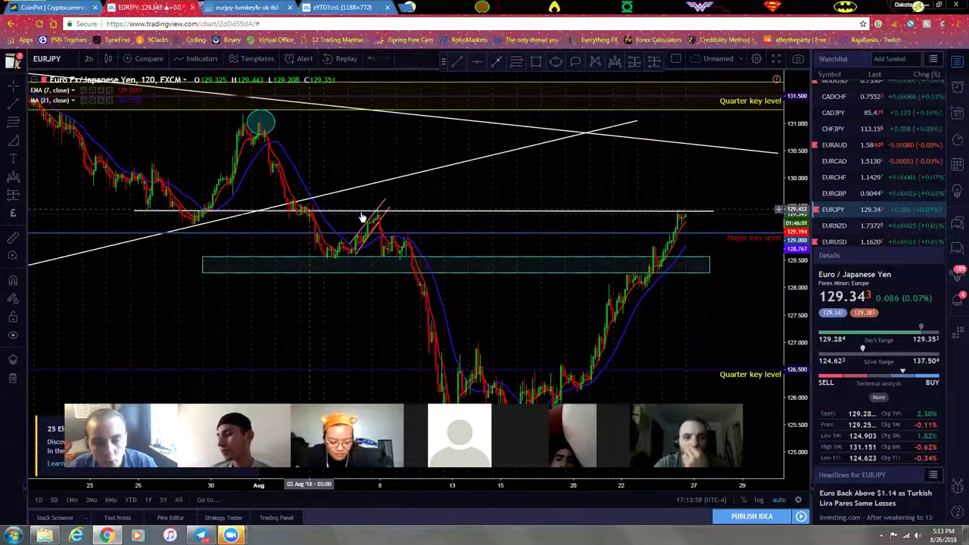
{"action": "scroll", "coordinate": [687, 220], "scroll_direction": "up", "scroll_amount": 2}
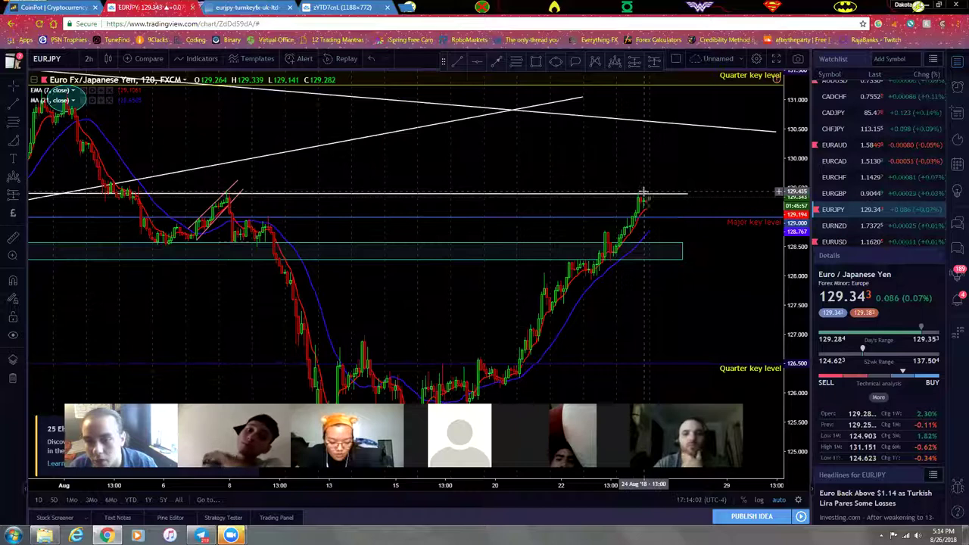
{"action": "left_click_drag", "start_coordinate": [655, 195], "coordinate": [652, 195]}
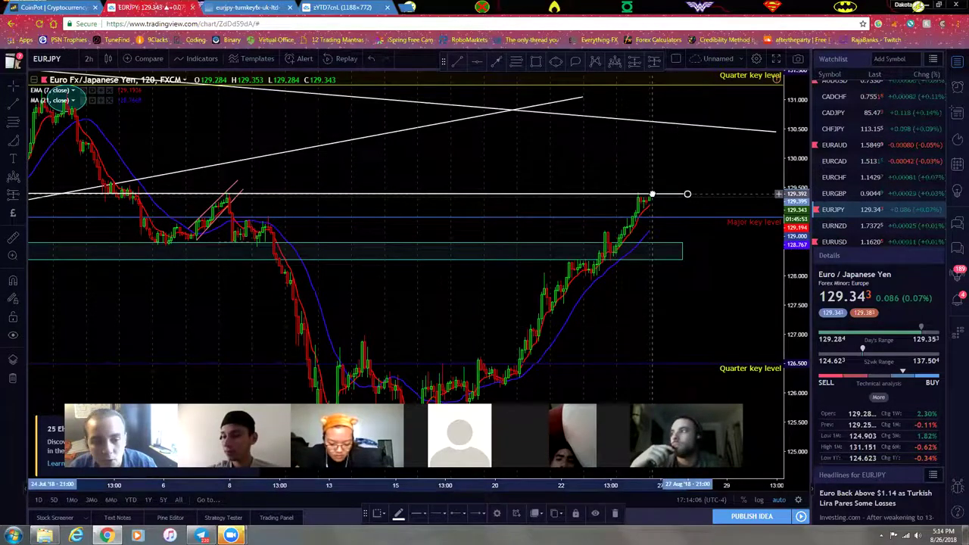
{"action": "left_click", "coordinate": [543, 167]}
{"action": "scroll", "coordinate": [543, 166], "scroll_direction": "down", "scroll_amount": 5}
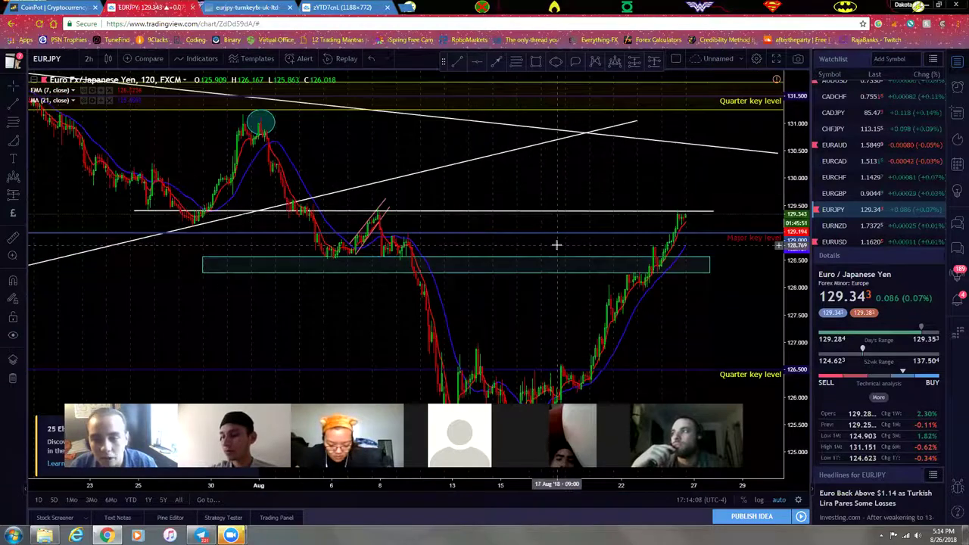
{"action": "scroll", "coordinate": [615, 304], "scroll_direction": "up", "scroll_amount": 4}
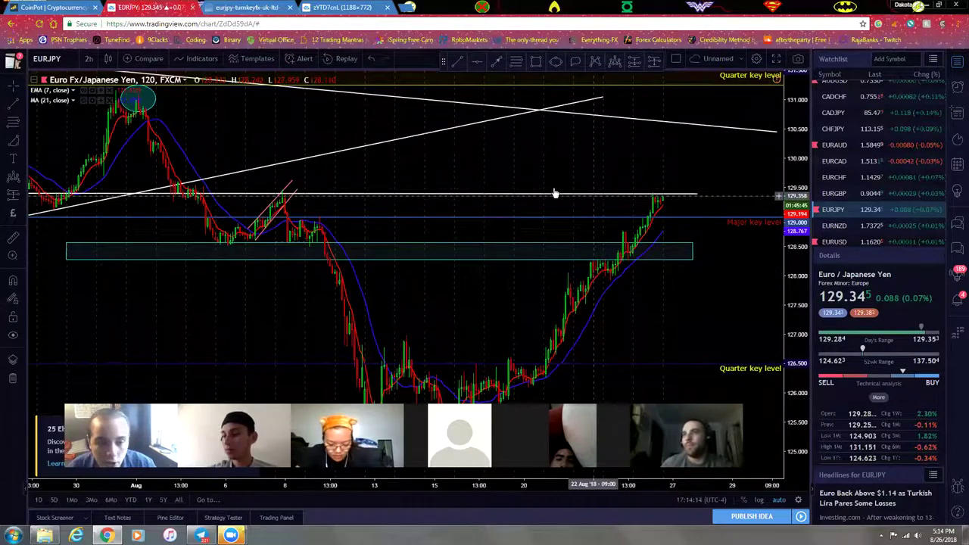
{"action": "scroll", "coordinate": [535, 200], "scroll_direction": "down", "scroll_amount": 3}
{"action": "left_click_drag", "start_coordinate": [626, 200], "coordinate": [554, 205]}
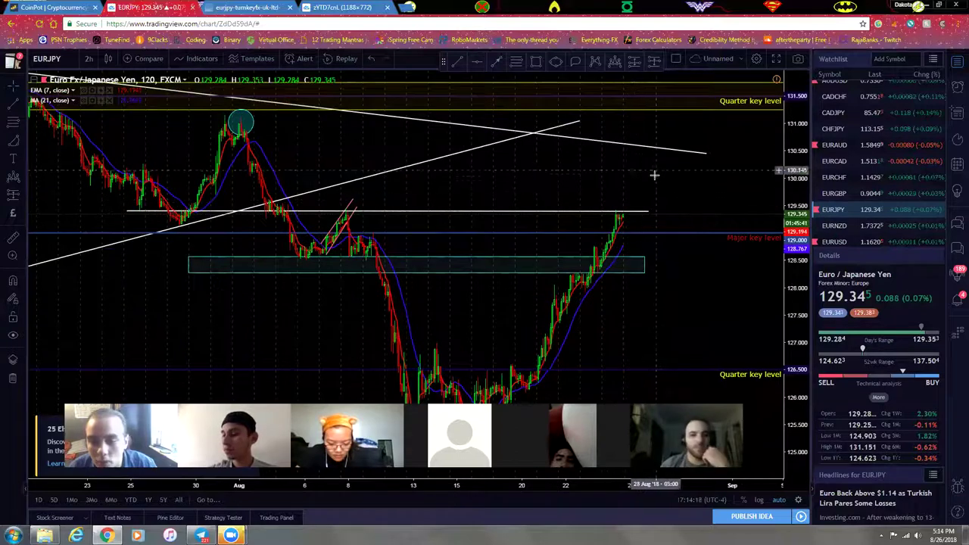
{"action": "left_click_drag", "start_coordinate": [651, 177], "coordinate": [602, 177]}
{"action": "scroll", "coordinate": [567, 209], "scroll_direction": "down", "scroll_amount": 1}
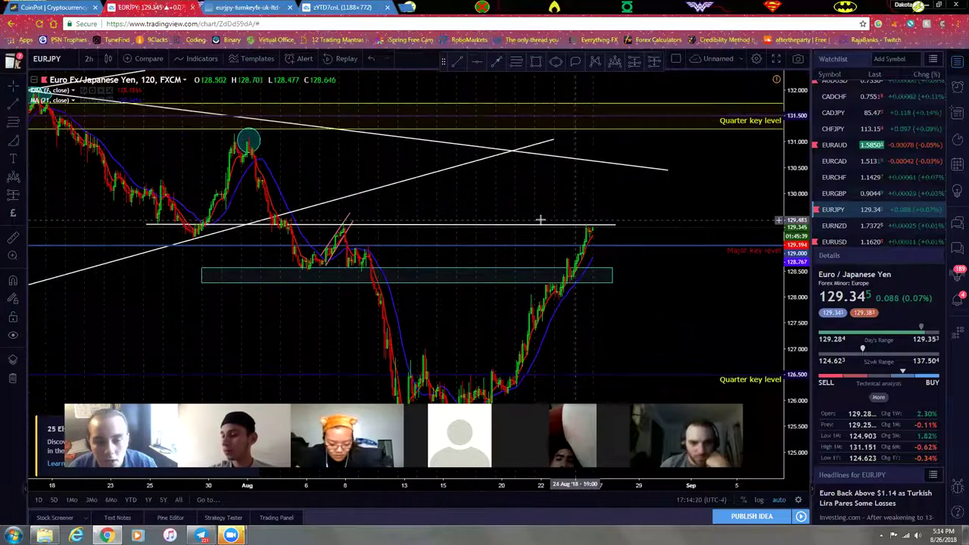
{"action": "scroll", "coordinate": [540, 223], "scroll_direction": "down", "scroll_amount": 1}
- Switch the EURJPY chart to the 4-hour timeframe and bring the latest candles at the white line into close view
{"action": "left_click", "coordinate": [89, 59]}
{"action": "left_click", "coordinate": [126, 236]}
{"action": "left_click_drag", "start_coordinate": [470, 219], "coordinate": [640, 249]}
{"action": "scroll", "coordinate": [612, 270], "scroll_direction": "down", "scroll_amount": 2}
{"action": "scroll", "coordinate": [615, 271], "scroll_direction": "up", "scroll_amount": 3}
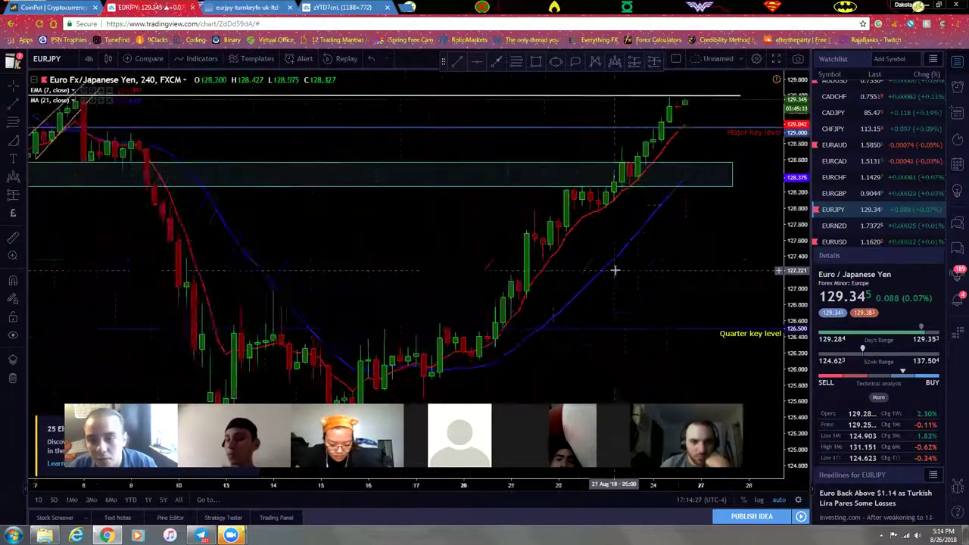
{"action": "scroll", "coordinate": [615, 270], "scroll_direction": "up", "scroll_amount": 2}
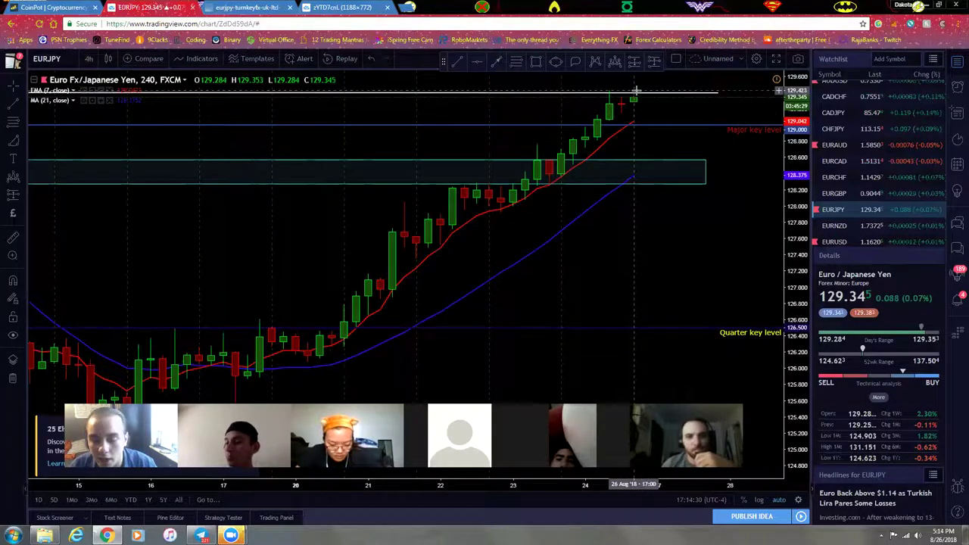
- Draw an arrow projecting a drop from the latest 4-hour candle to about 127.000, and delete it
{"action": "left_click", "coordinate": [21, 104]}
{"action": "left_click", "coordinate": [86, 218]}
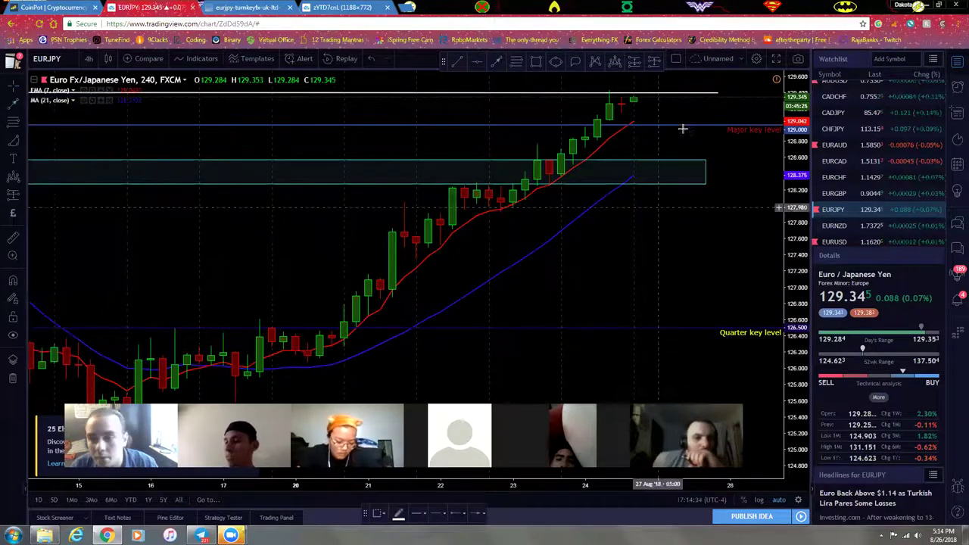
{"action": "left_click", "coordinate": [646, 99]}
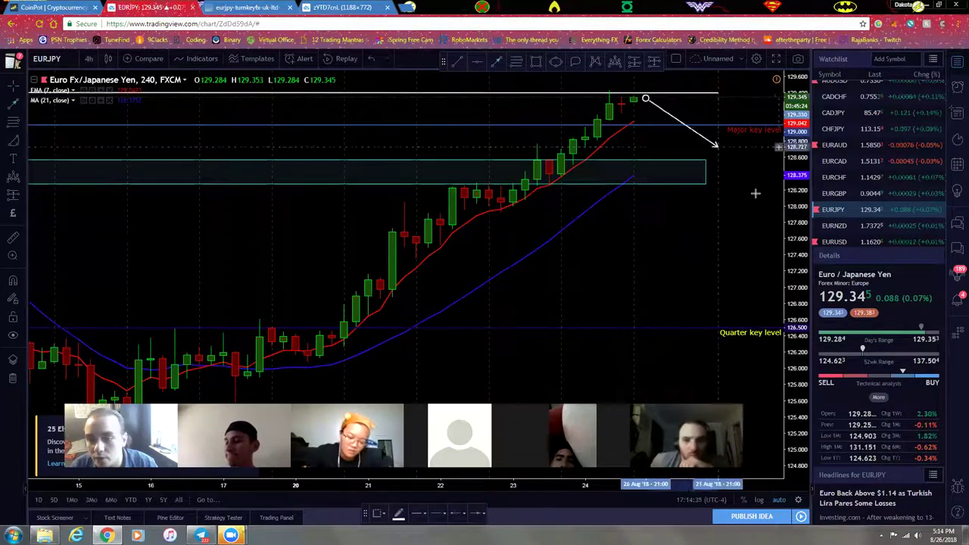
{"action": "left_click", "coordinate": [742, 288]}
{"action": "right_click", "coordinate": [629, 212]}
{"action": "left_click_drag", "start_coordinate": [631, 194], "coordinate": [558, 194]}
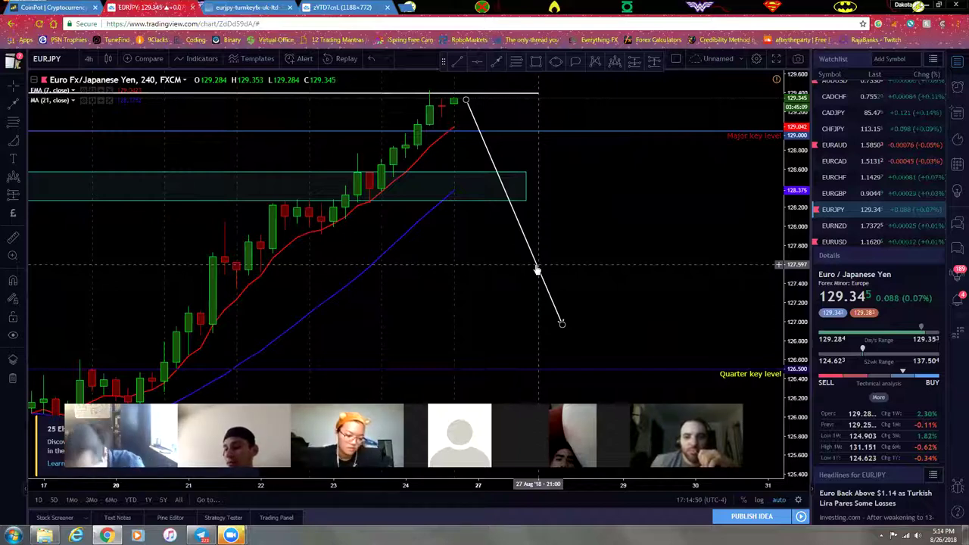
{"action": "key", "text": "Delete"}
- Raise the white horizontal trend line slightly above the latest highs, just below 129.500
{"action": "left_click_drag", "start_coordinate": [530, 271], "coordinate": [554, 271]}
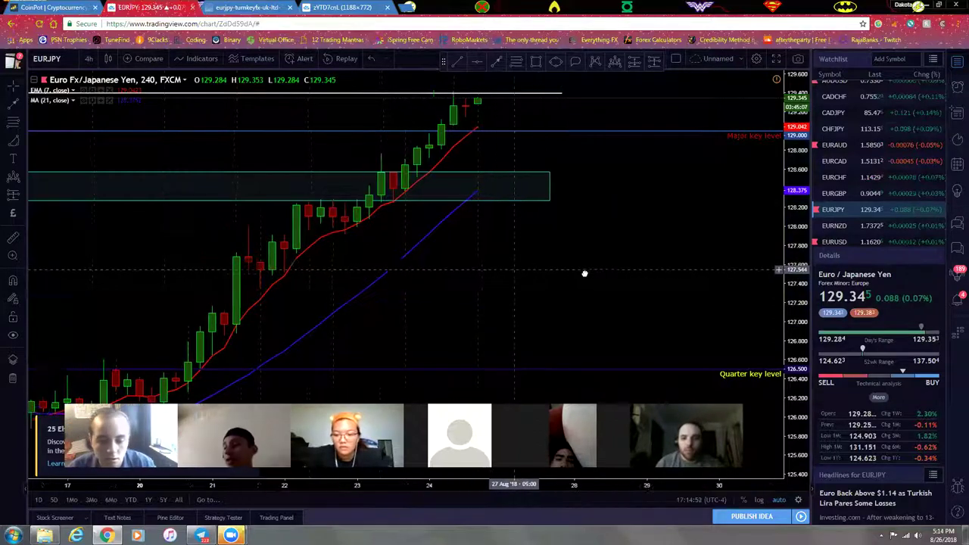
{"action": "scroll", "coordinate": [625, 272], "scroll_direction": "down", "scroll_amount": 5}
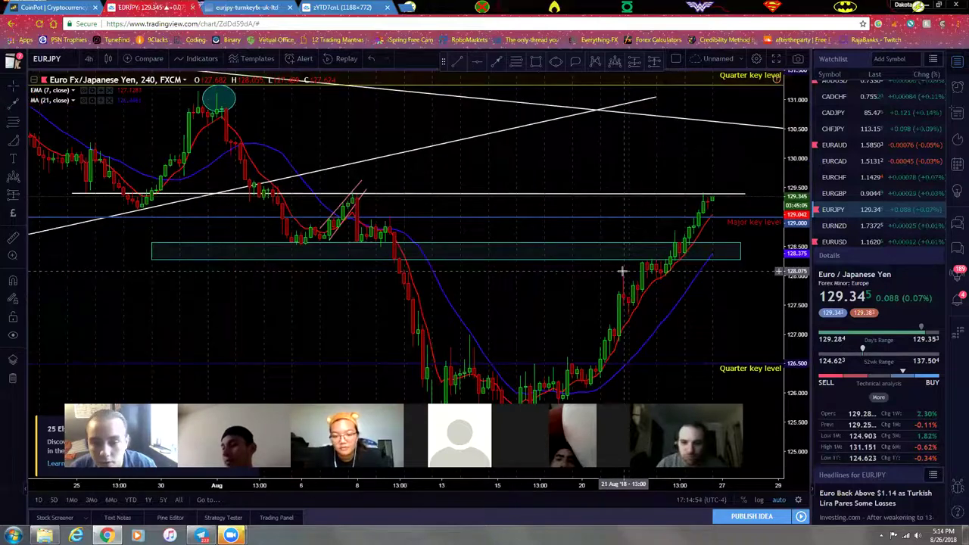
{"action": "scroll", "coordinate": [621, 271], "scroll_direction": "down", "scroll_amount": 2}
{"action": "scroll", "coordinate": [622, 271], "scroll_direction": "up", "scroll_amount": 1}
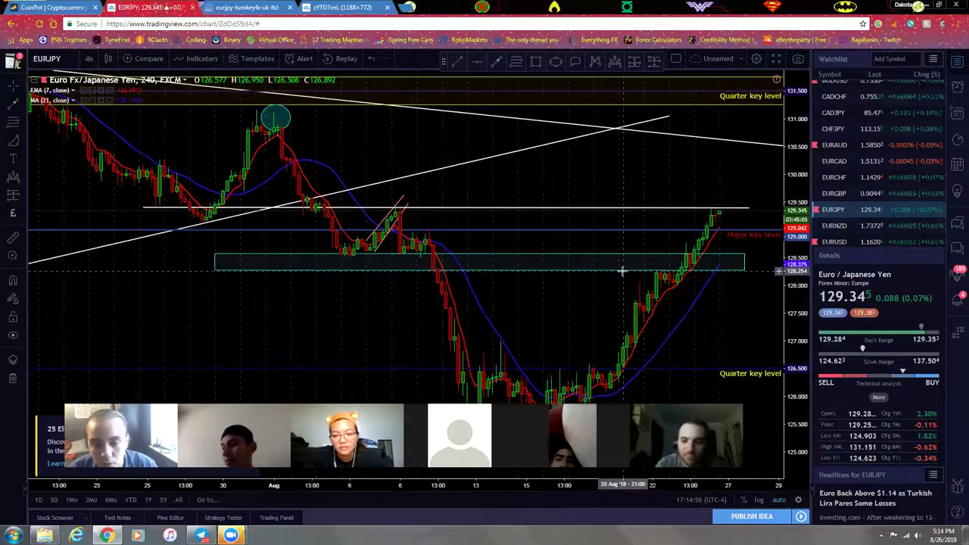
{"action": "left_click", "coordinate": [529, 208]}
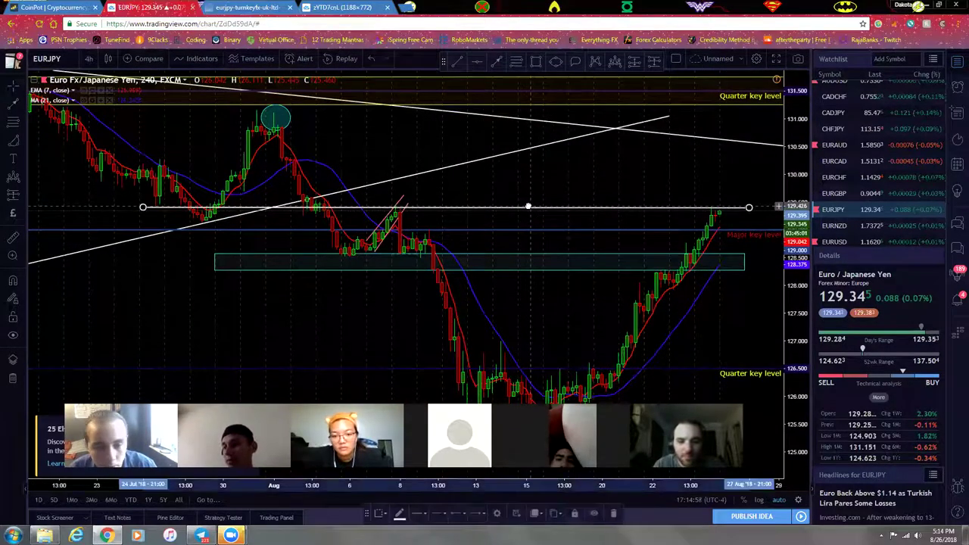
{"action": "left_click_drag", "start_coordinate": [528, 206], "coordinate": [530, 204]}
{"action": "left_click_drag", "start_coordinate": [595, 190], "coordinate": [525, 190]}
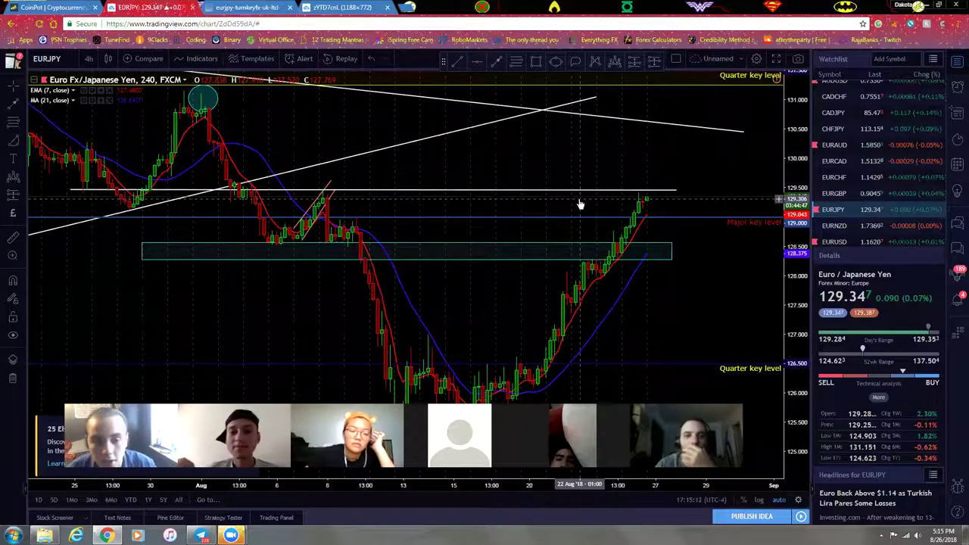
{"action": "left_click", "coordinate": [550, 242]}
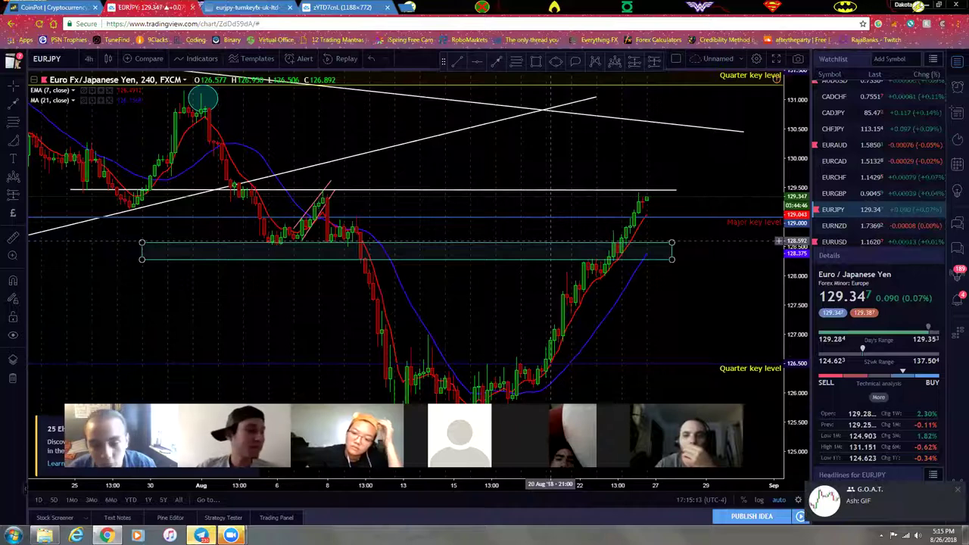
{"action": "left_click", "coordinate": [465, 203]}
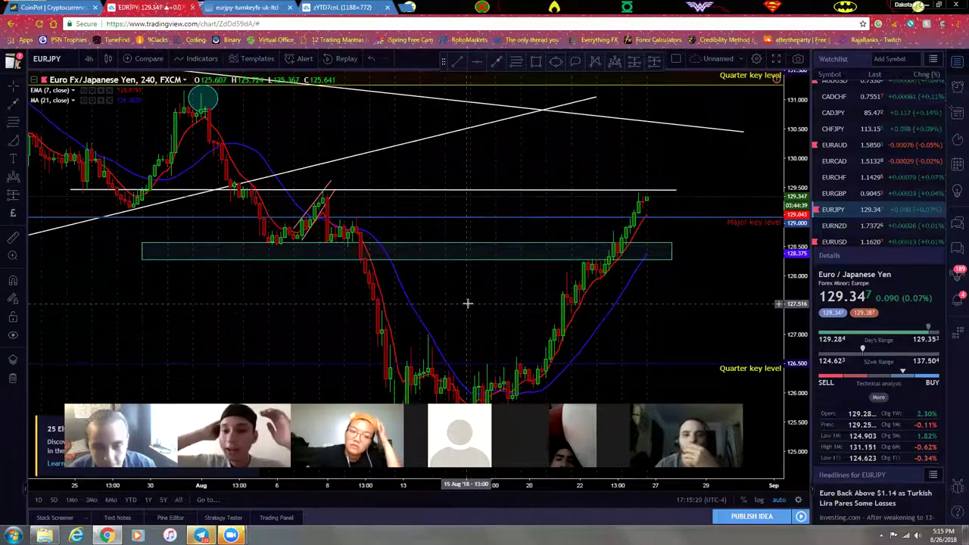
{"action": "mouse_move", "coordinate": [493, 318]}
{"action": "left_mouse_down"}
{"action": "mouse_move", "coordinate": [527, 318]}
{"action": "mouse_move", "coordinate": [488, 321]}
{"action": "left_mouse_up"}
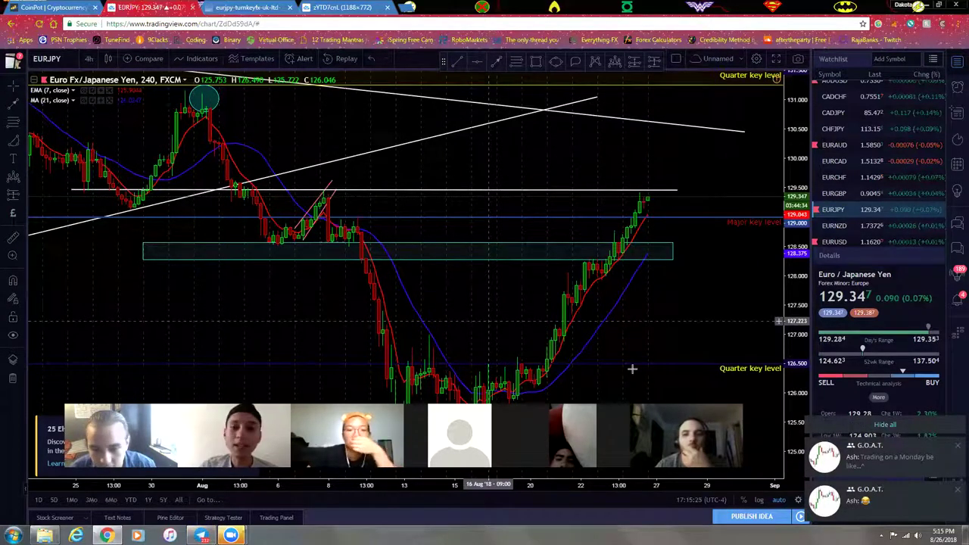
- Switch to Telegram and view the NZDUSD daily chart shared in the G.O.A.T. group, and close the image
{"action": "key", "text": "alt+Tab"}
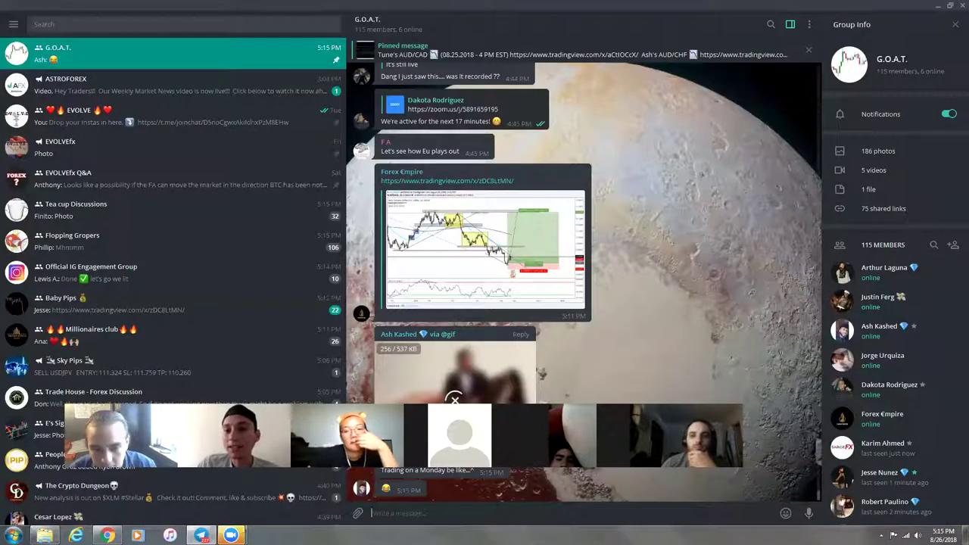
{"action": "left_click", "coordinate": [504, 270]}
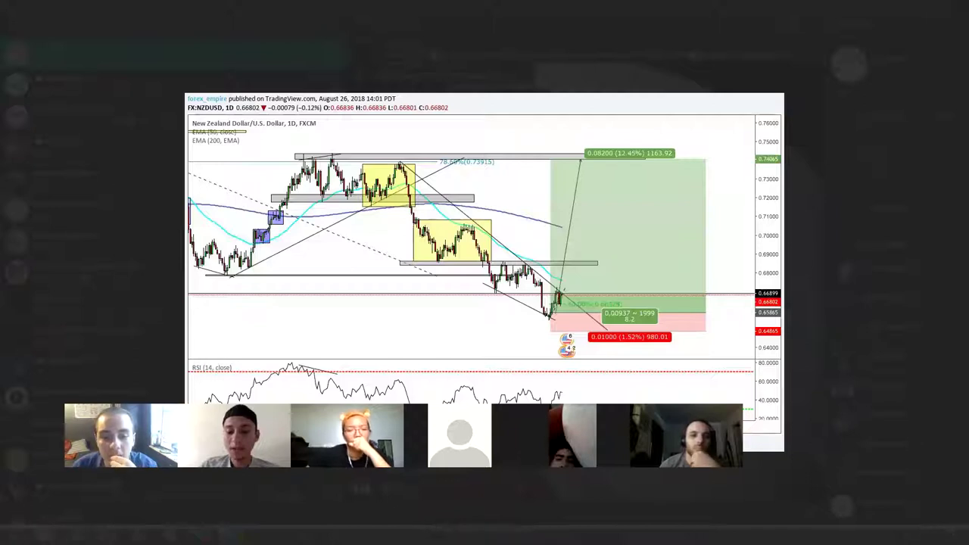
{"action": "left_click", "coordinate": [945, 26]}
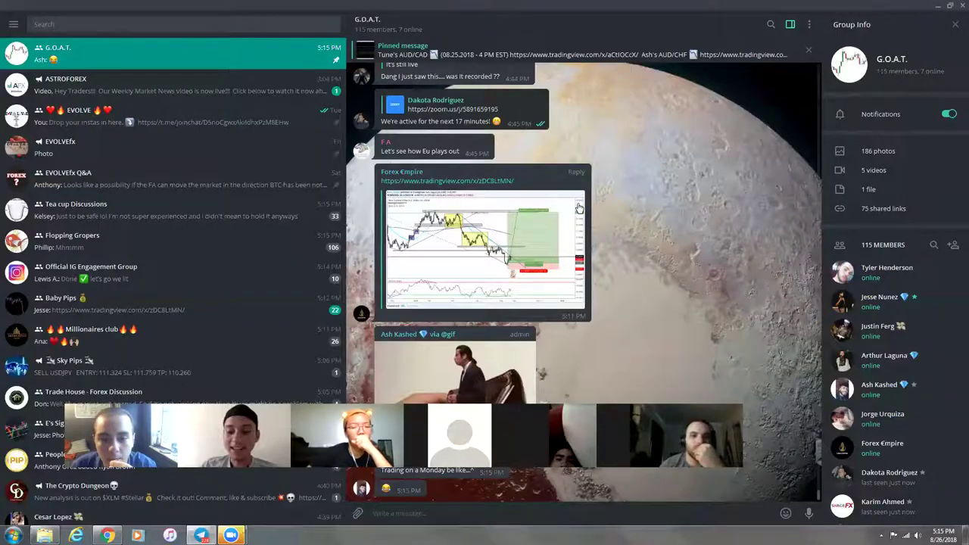
{"action": "scroll", "coordinate": [492, 291], "scroll_direction": "up", "scroll_amount": 2}
{"action": "scroll", "coordinate": [492, 291], "scroll_direction": "down", "scroll_amount": 2}
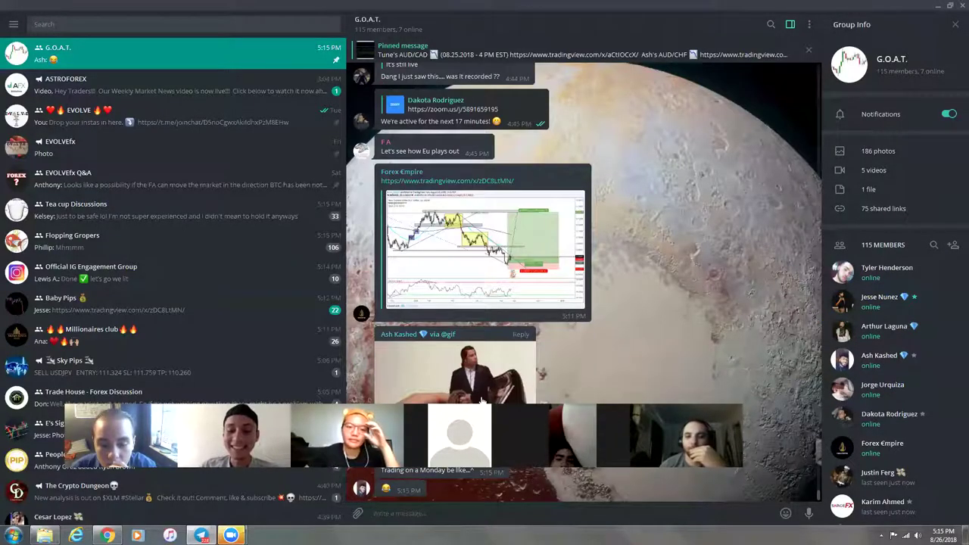
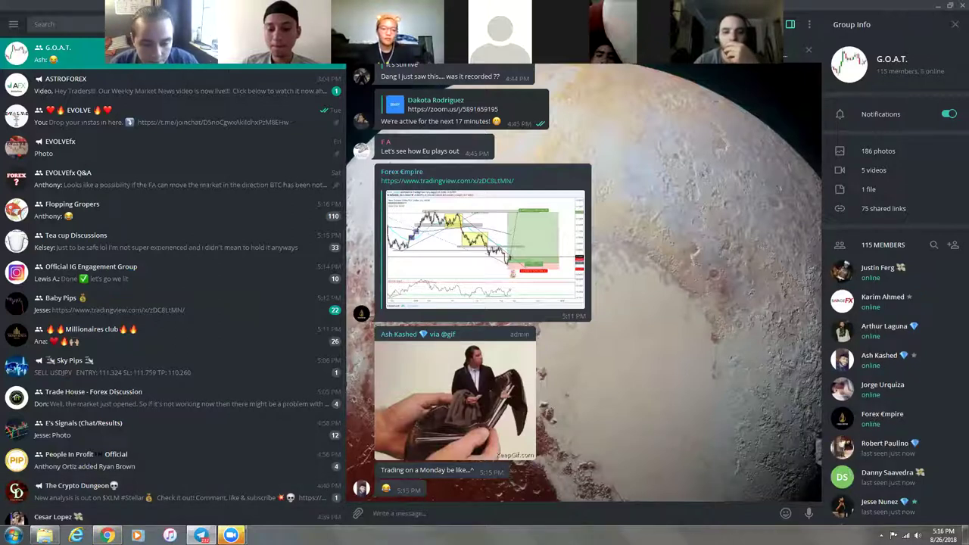
- Return to TradingView and switch the EURJPY chart to the daily timeframe, showing price action back to late 2017
{"action": "key", "text": "alt+Tab"}
{"action": "scroll", "coordinate": [283, 300], "scroll_direction": "up", "scroll_amount": 2}
{"action": "scroll", "coordinate": [371, 308], "scroll_direction": "down", "scroll_amount": 4}
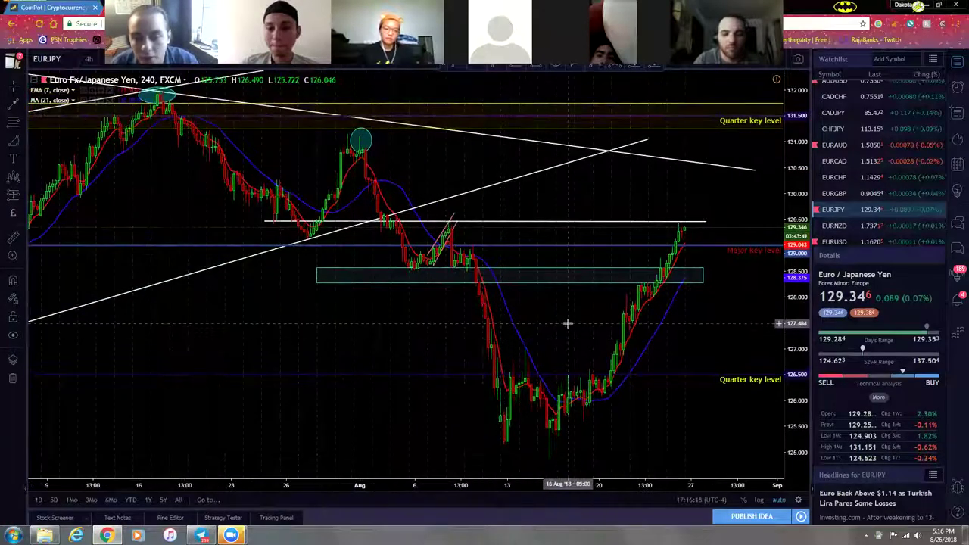
{"action": "scroll", "coordinate": [448, 314], "scroll_direction": "down", "scroll_amount": 5}
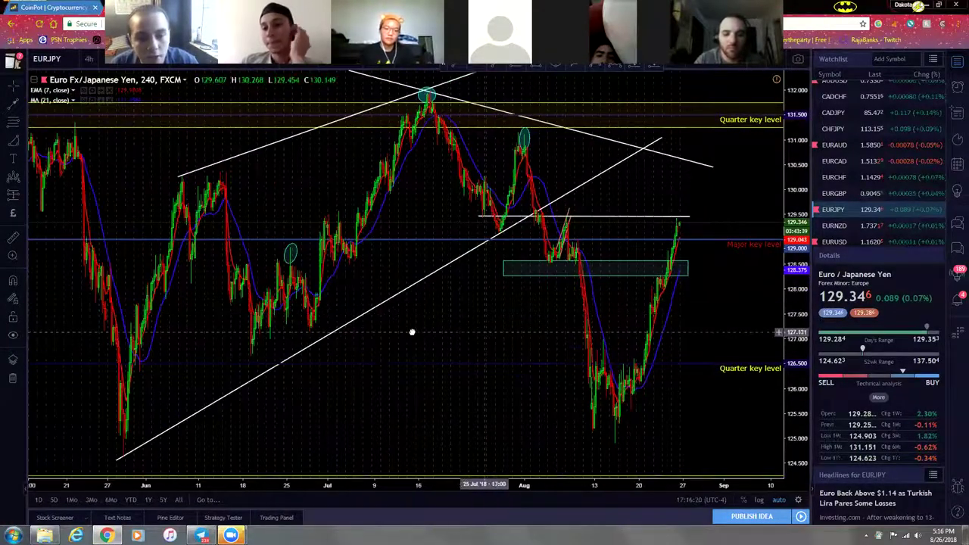
{"action": "left_click_drag", "start_coordinate": [415, 332], "coordinate": [343, 332]}
{"action": "left_click", "coordinate": [89, 58]}
{"action": "left_click", "coordinate": [121, 255]}
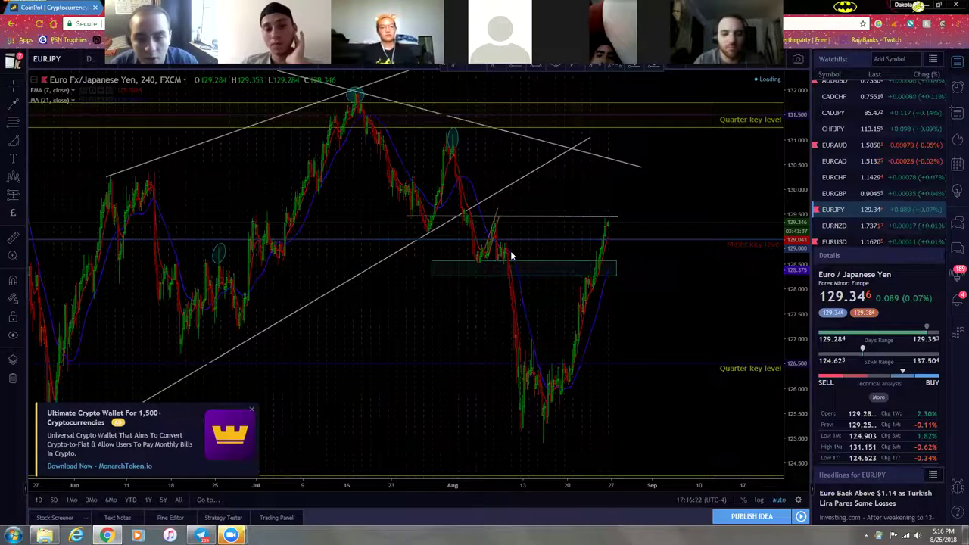
{"action": "scroll", "coordinate": [520, 321], "scroll_direction": "down", "scroll_amount": 2}
{"action": "scroll", "coordinate": [505, 315], "scroll_direction": "up", "scroll_amount": 1}
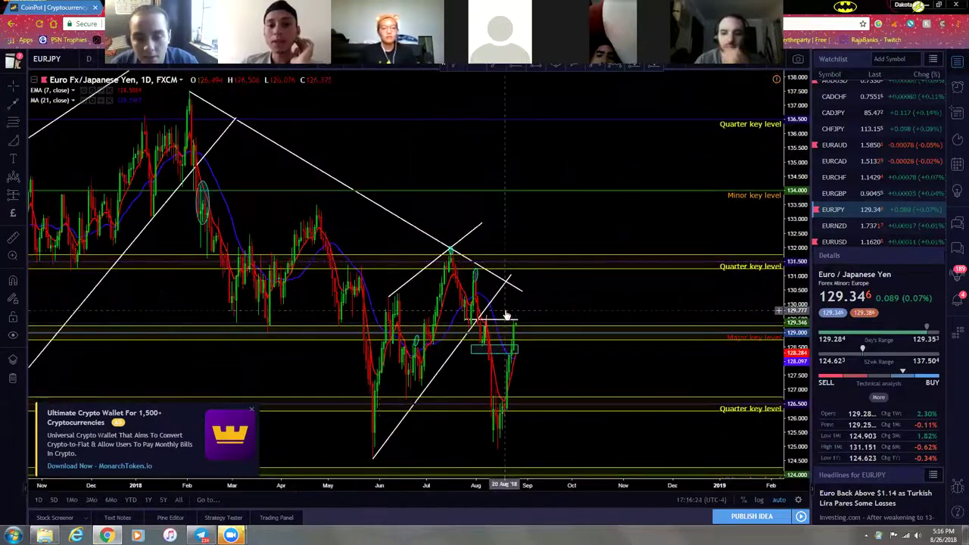
- Delete the yellow zone around the 131.500 quarter key level and the ellipse marks on the daily EURJPY chart
{"action": "left_click", "coordinate": [538, 271]}
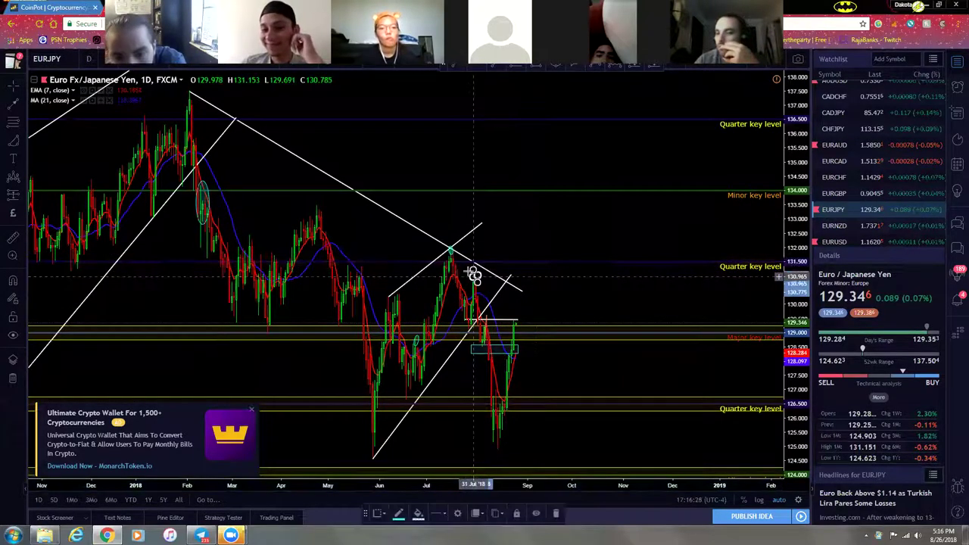
{"action": "left_click", "coordinate": [455, 256]}
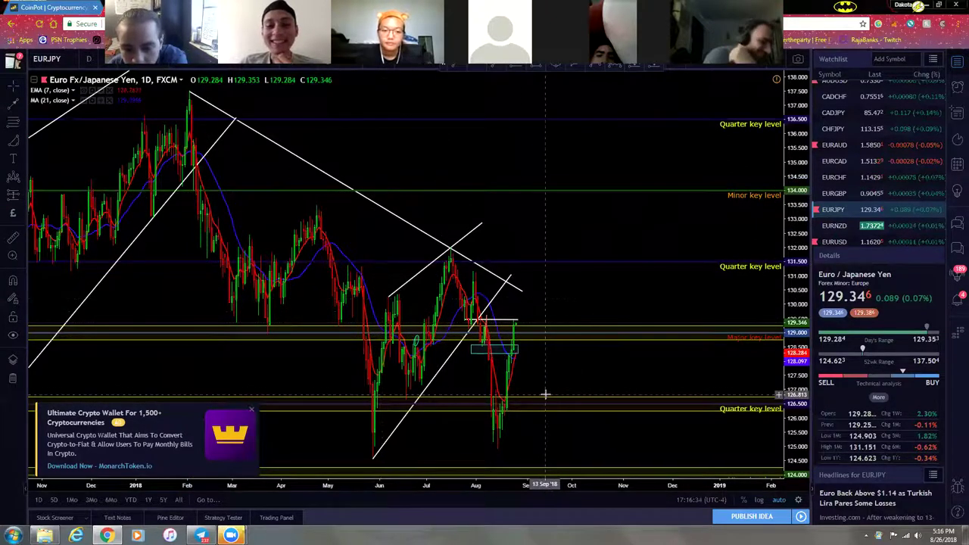
{"action": "scroll", "coordinate": [545, 417], "scroll_direction": "down", "scroll_amount": 1}
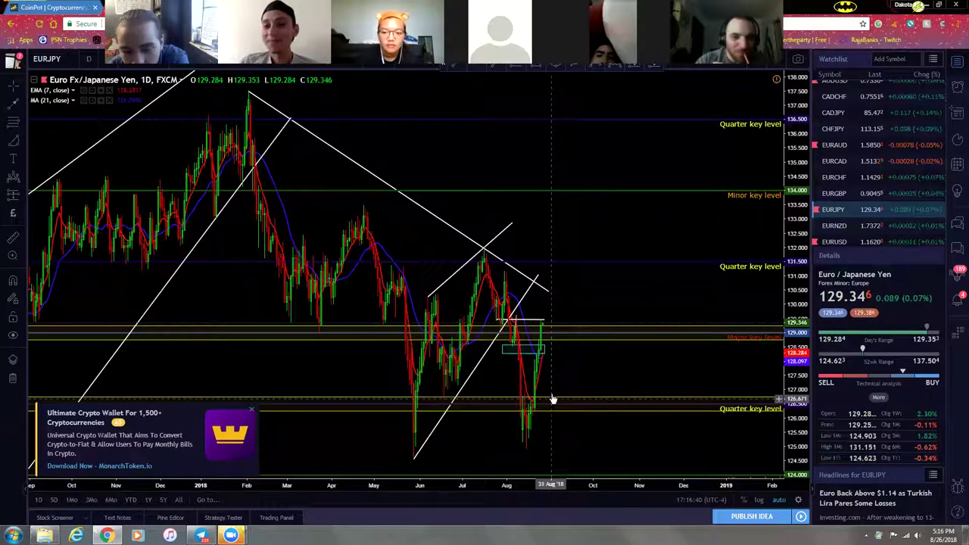
- Close the advertisement covering the chart, choosing to hide ads for now
{"action": "scroll", "coordinate": [588, 371], "scroll_direction": "up", "scroll_amount": 2}
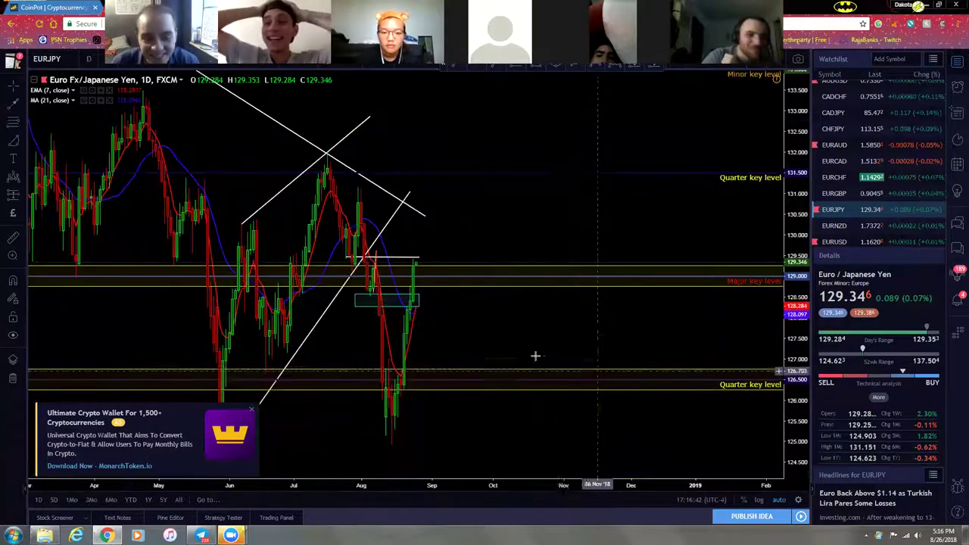
{"action": "scroll", "coordinate": [277, 399], "scroll_direction": "down", "scroll_amount": 2}
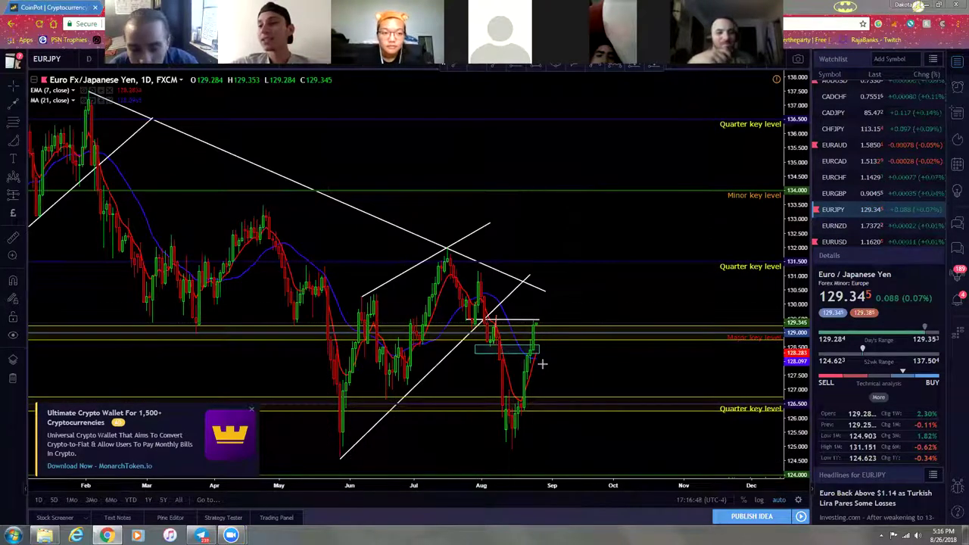
{"action": "left_click", "coordinate": [252, 410]}
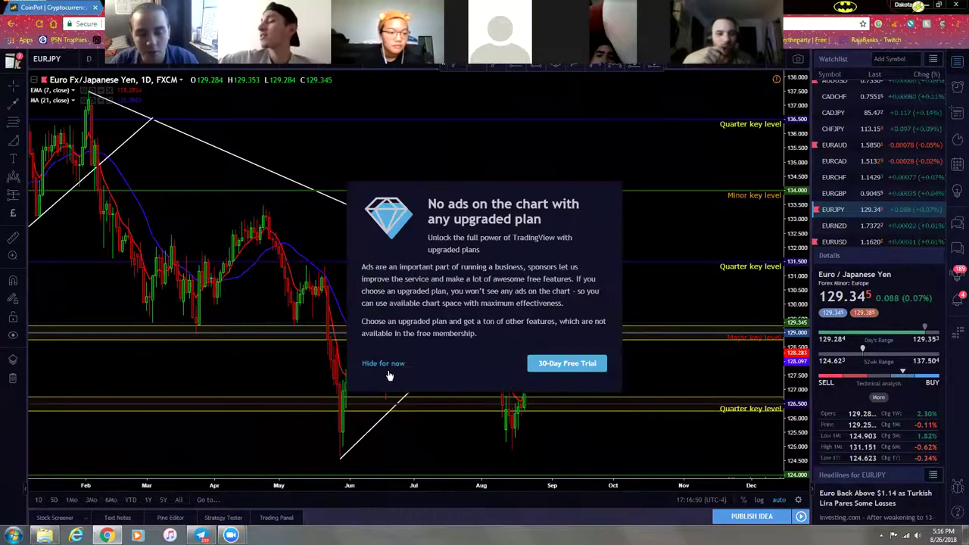
{"action": "left_click", "coordinate": [312, 367]}
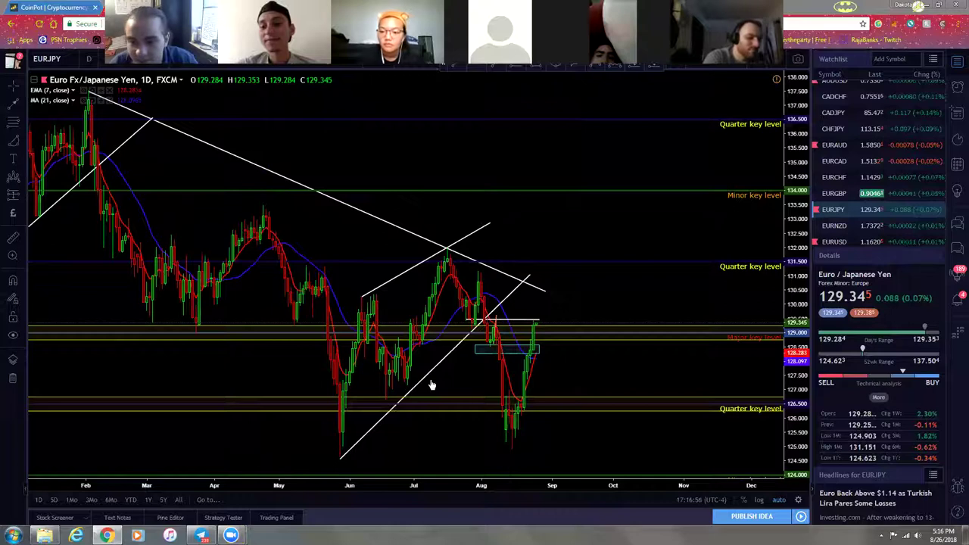
- Extend the descending white trend line from the February 2018 high to about 128.700 in late October 2018
{"action": "left_click_drag", "start_coordinate": [545, 242], "coordinate": [638, 243]}
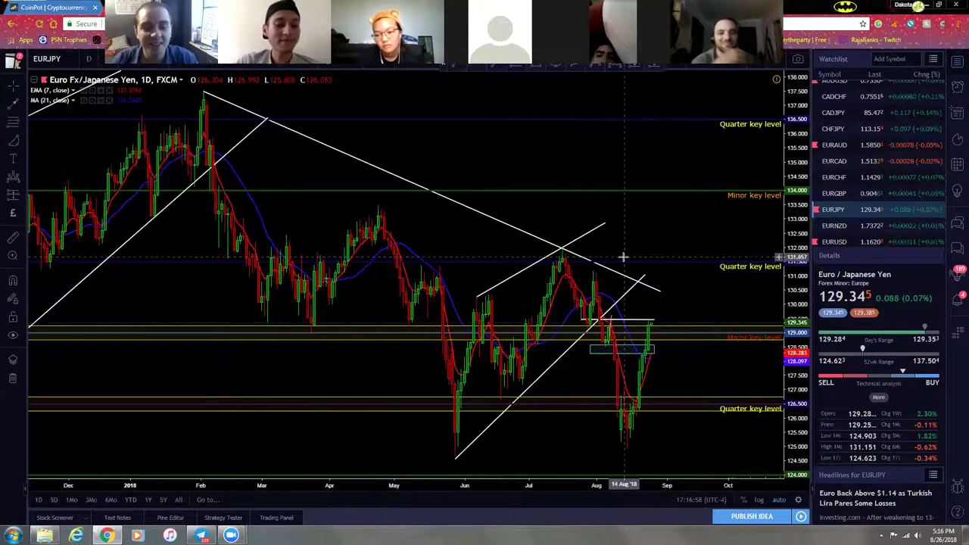
{"action": "scroll", "coordinate": [623, 258], "scroll_direction": "down", "scroll_amount": 3}
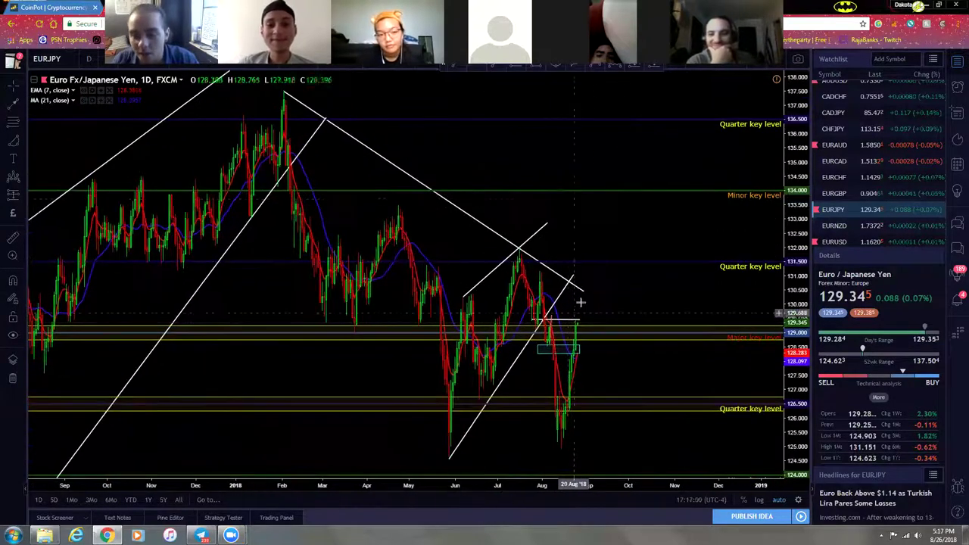
{"action": "left_click_drag", "start_coordinate": [581, 288], "coordinate": [661, 340]}
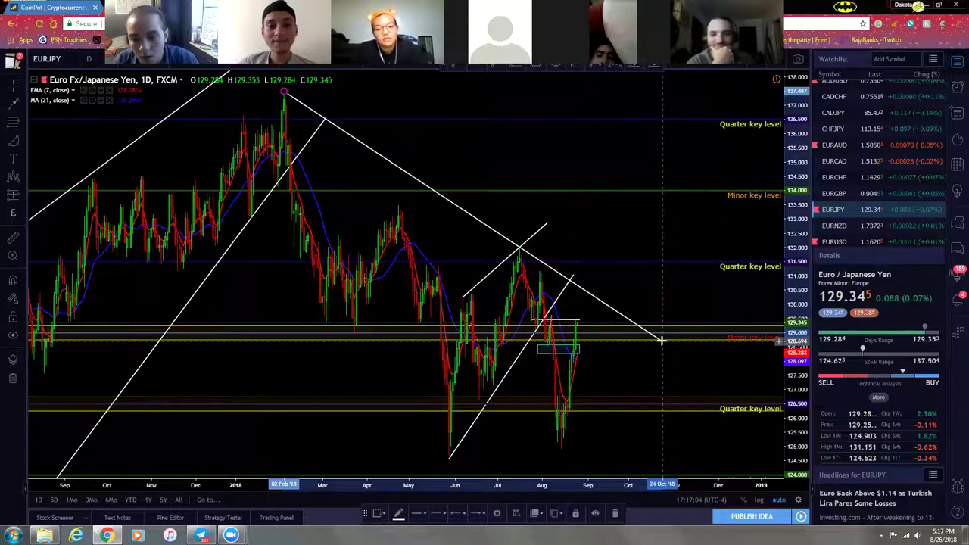
{"action": "left_click", "coordinate": [632, 299]}
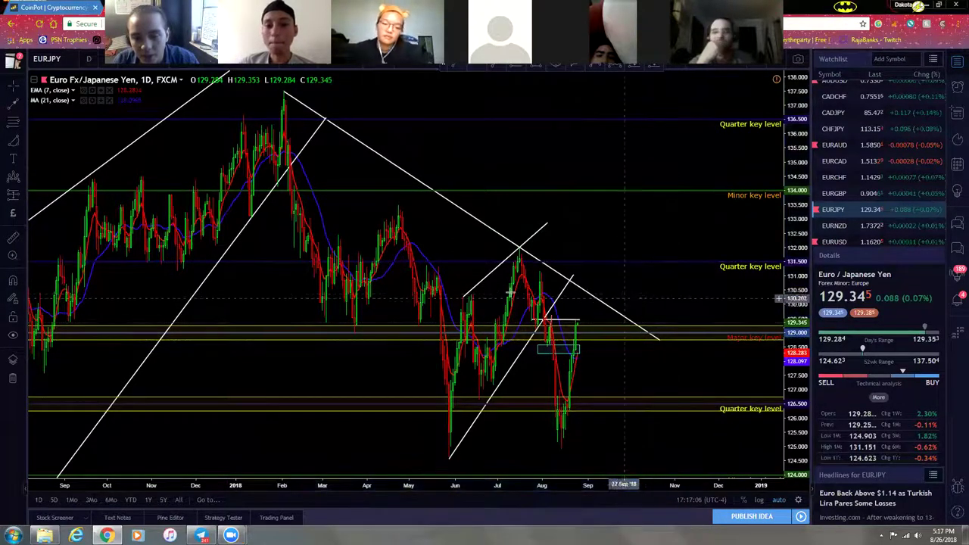
- Draw an arrow from the latest daily candle up to the descending trend line near 130.200, and another from there down to about 125.600
{"action": "scroll", "coordinate": [455, 303], "scroll_direction": "up", "scroll_amount": 3}
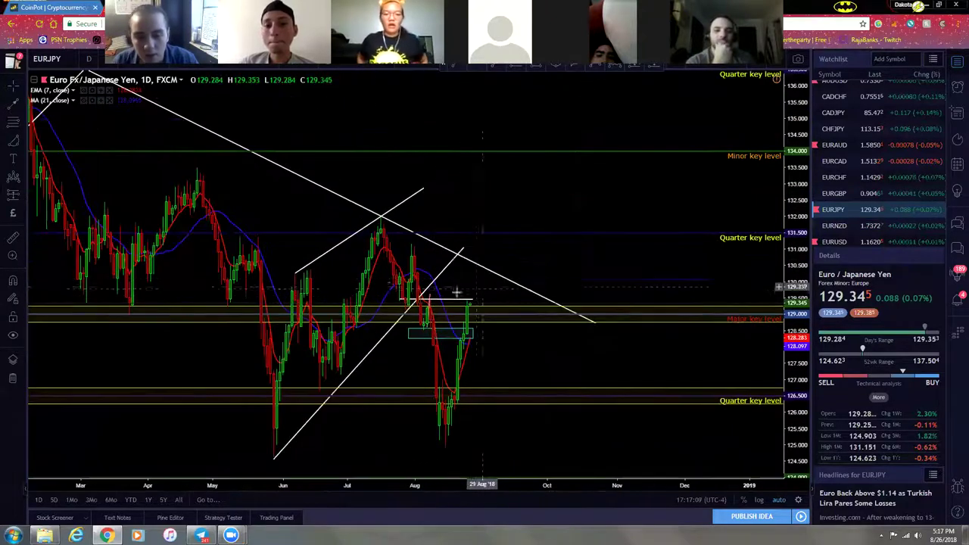
{"action": "scroll", "coordinate": [455, 304], "scroll_direction": "up", "scroll_amount": 2}
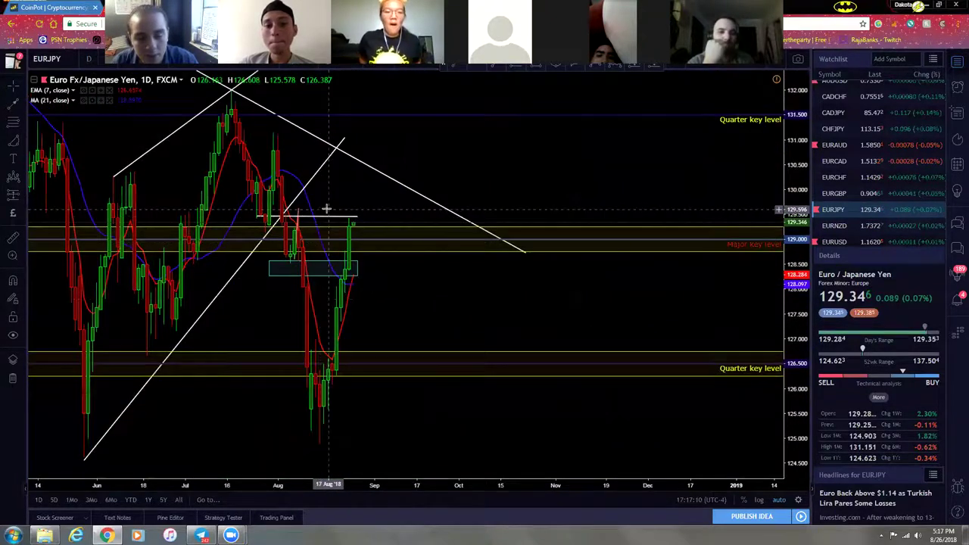
{"action": "scroll", "coordinate": [493, 228], "scroll_direction": "down", "scroll_amount": 1}
{"action": "scroll", "coordinate": [493, 228], "scroll_direction": "left", "scroll_amount": 3}
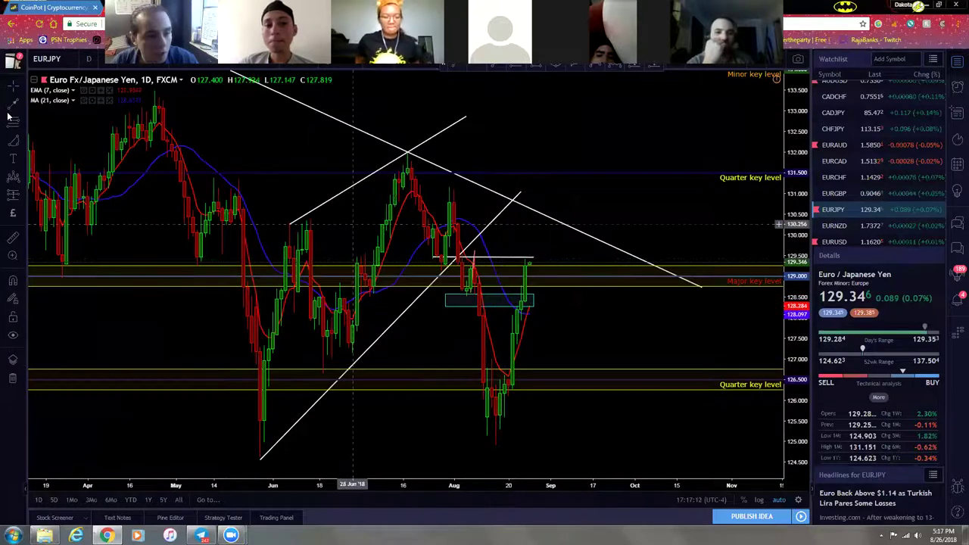
{"action": "left_click", "coordinate": [371, 194]}
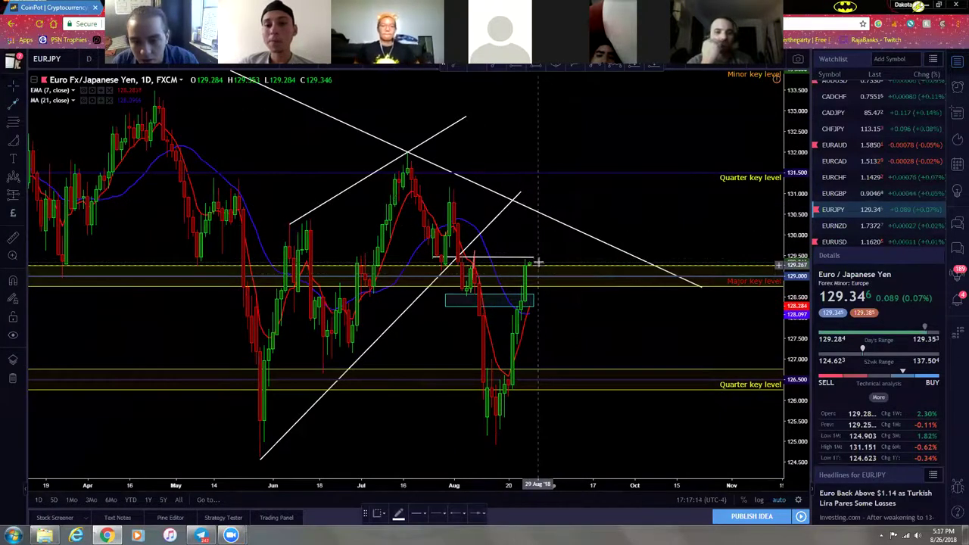
{"action": "left_click", "coordinate": [538, 261]}
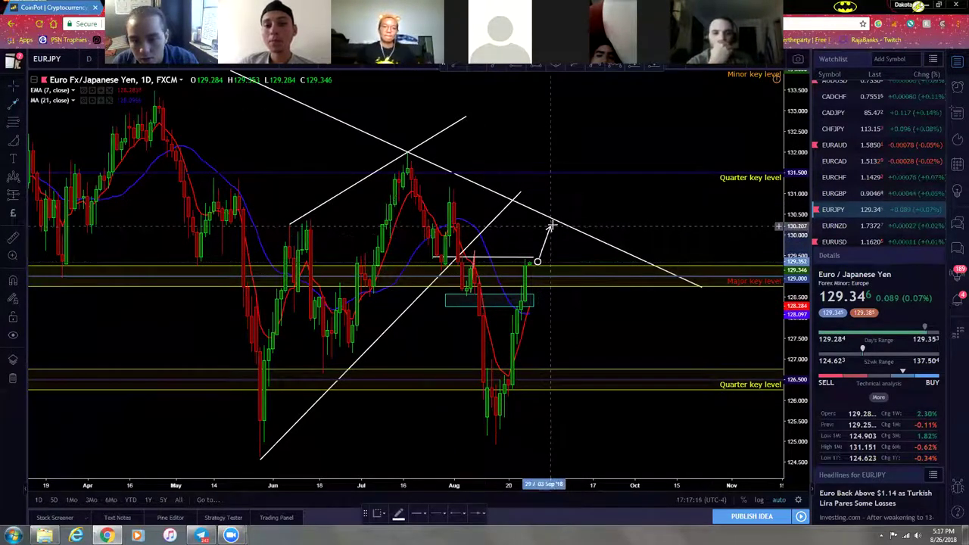
{"action": "left_click", "coordinate": [553, 225]}
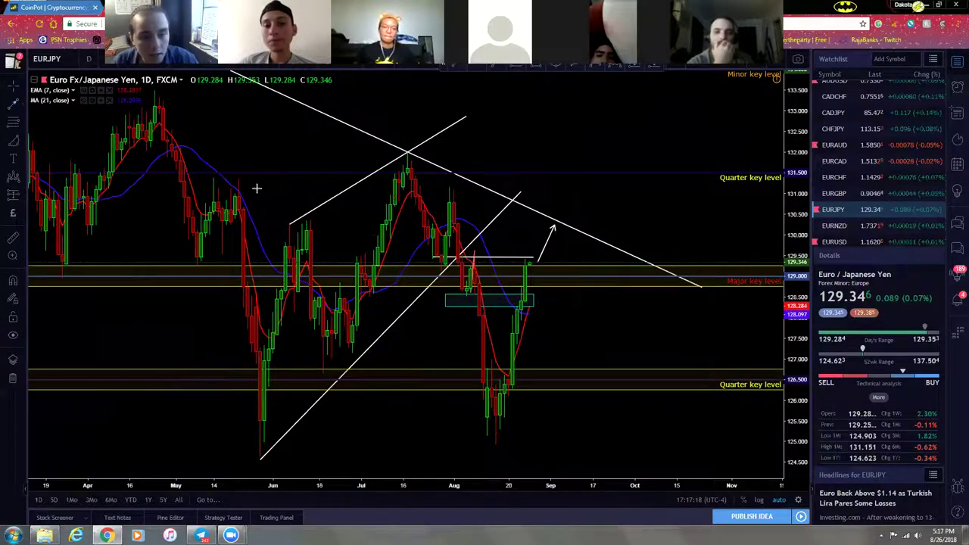
{"action": "left_click", "coordinate": [558, 226]}
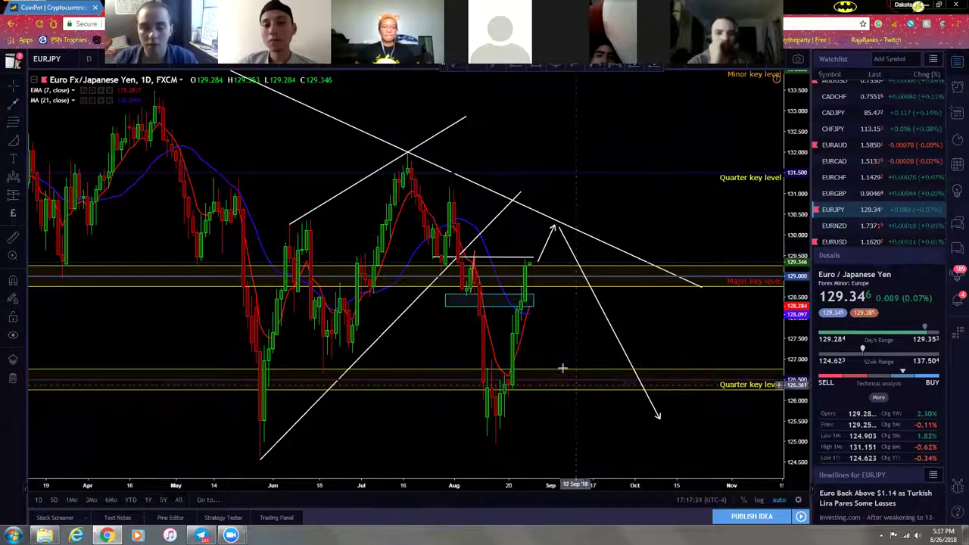
{"action": "left_click_drag", "start_coordinate": [504, 345], "coordinate": [590, 345]}
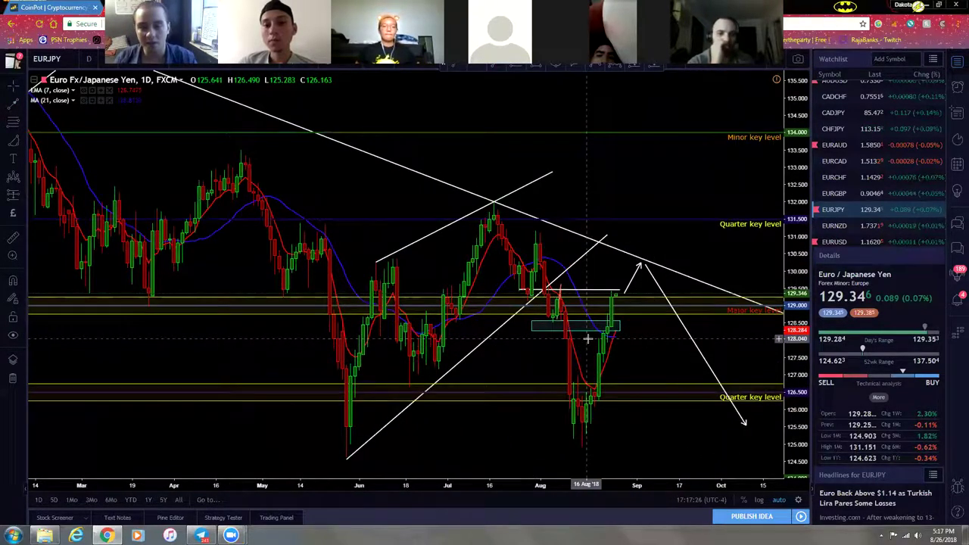
{"action": "scroll", "coordinate": [605, 339], "scroll_direction": "right", "scroll_amount": 3}
{"action": "scroll", "coordinate": [655, 346], "scroll_direction": "up", "scroll_amount": 3}
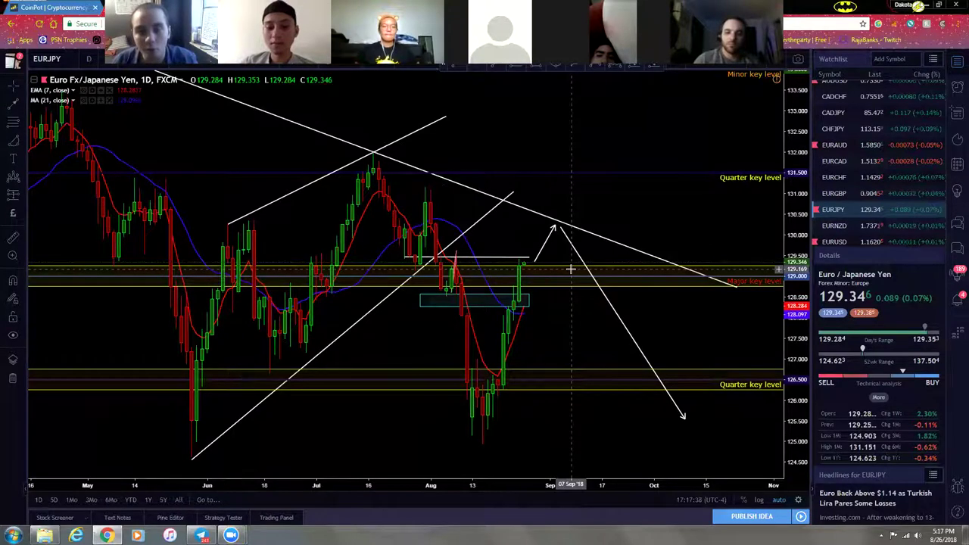
{"action": "left_click_drag", "start_coordinate": [565, 348], "coordinate": [608, 340]}
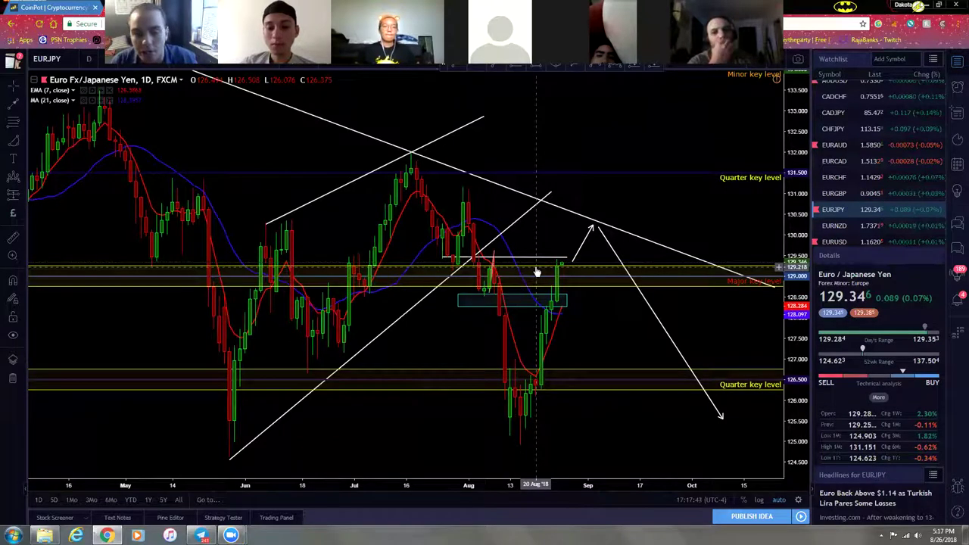
{"action": "scroll", "coordinate": [539, 288], "scroll_direction": "down", "scroll_amount": 2}
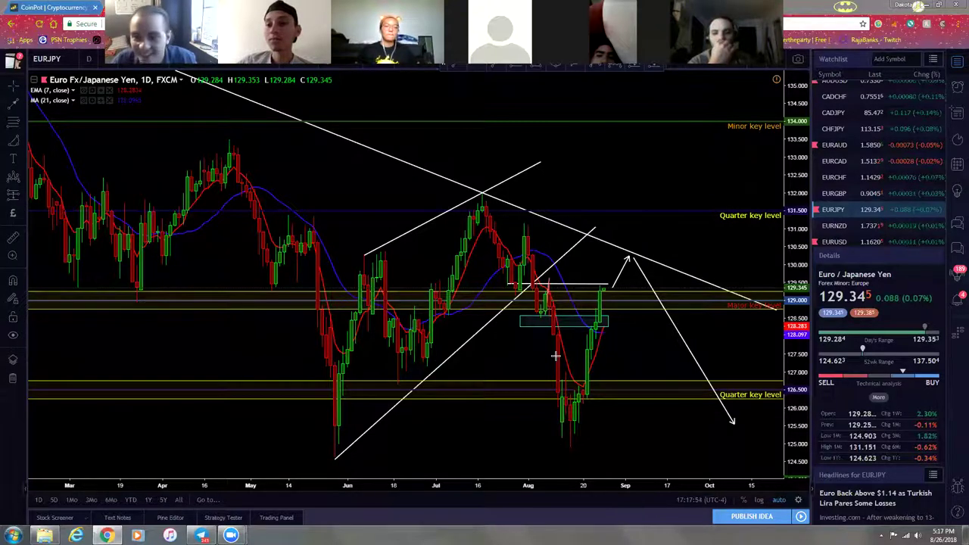
{"action": "left_click_drag", "start_coordinate": [658, 171], "coordinate": [535, 177]}
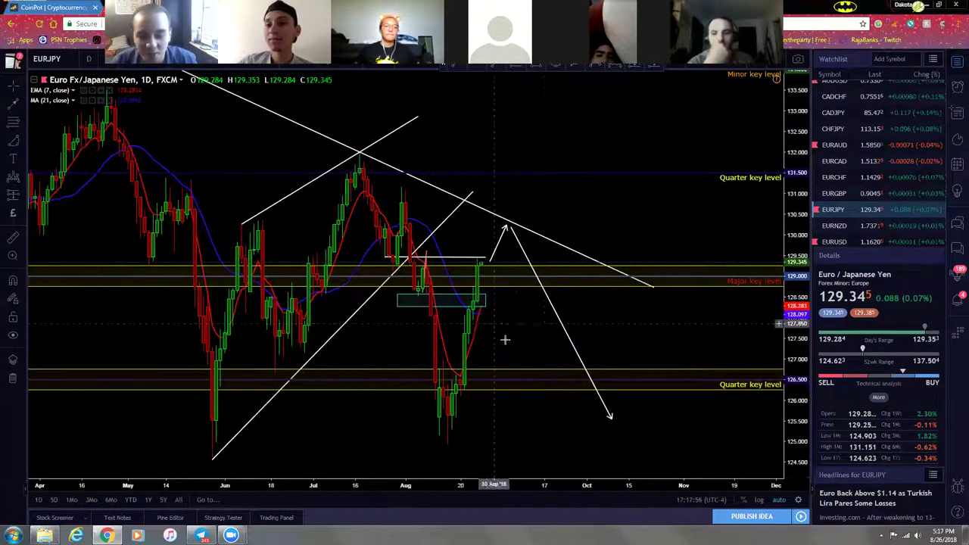
- Switch the EURJPY chart to the 240-minute timeframe and frame June to October with the projection arrows
{"action": "left_click_drag", "start_coordinate": [543, 342], "coordinate": [584, 335]}
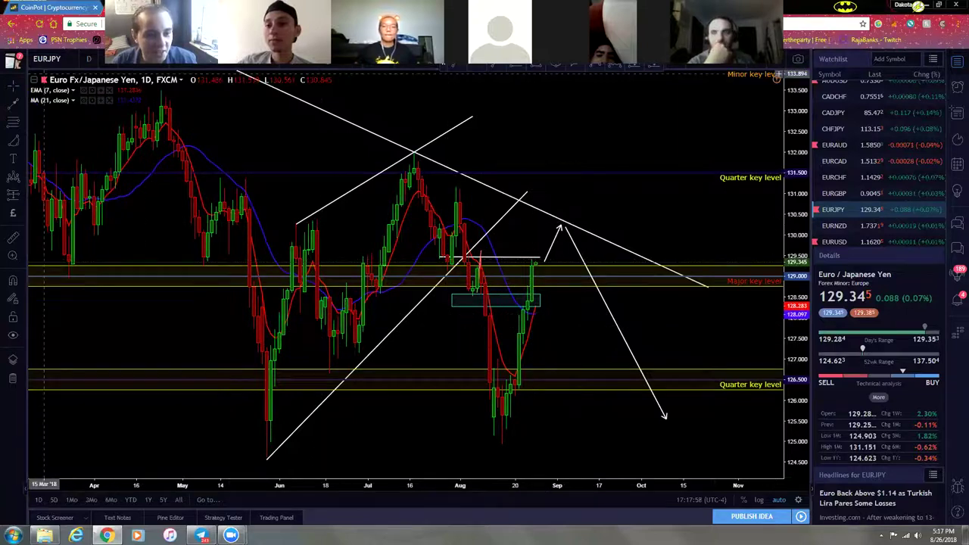
{"action": "type", "text": "240"}
{"action": "key", "text": "Return"}
{"action": "left_click_drag", "start_coordinate": [623, 302], "coordinate": [508, 318]}
{"action": "scroll", "coordinate": [439, 314], "scroll_direction": "down", "scroll_amount": 2}
{"action": "left_click_drag", "start_coordinate": [203, 328], "coordinate": [381, 217]}
{"action": "scroll", "coordinate": [494, 318], "scroll_direction": "down", "scroll_amount": 3}
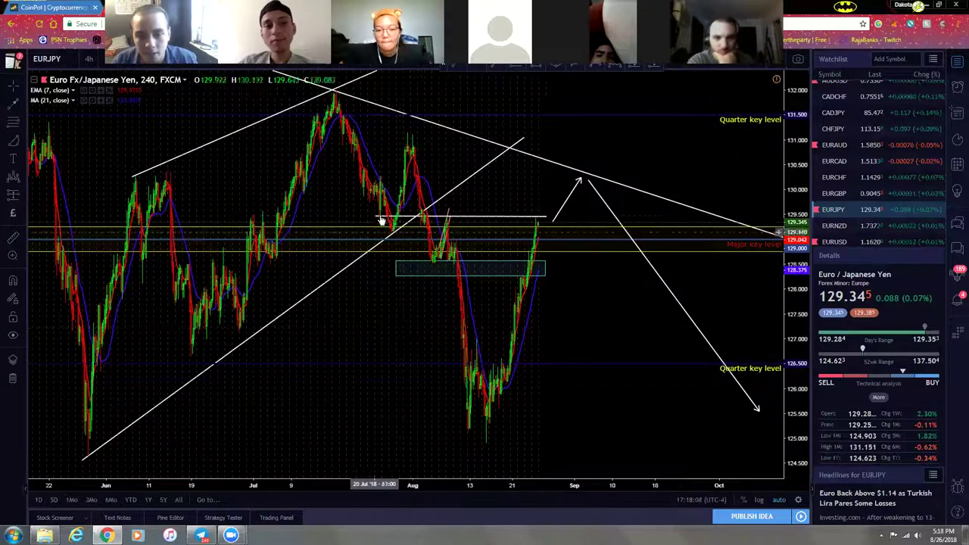
- Measure the early-August drop from just below the horizontal white line to the 126.500 quarter key level
{"action": "left_click", "coordinate": [447, 218]}
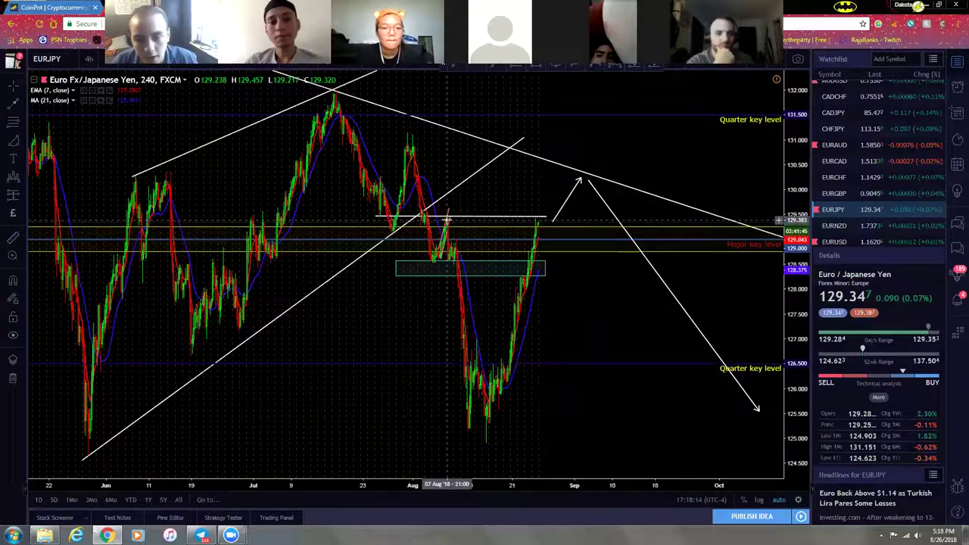
{"action": "left_click", "coordinate": [447, 220], "text": "shift"}
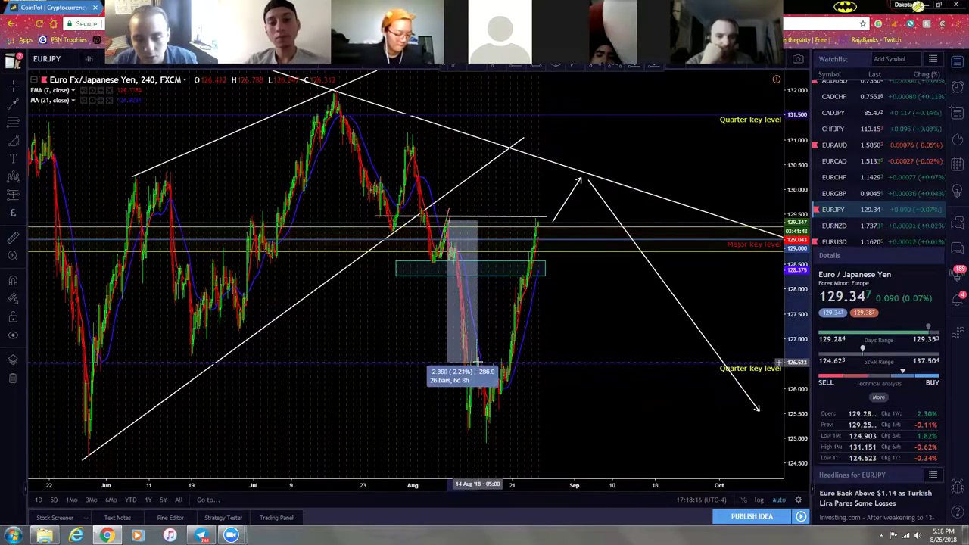
{"action": "left_click", "coordinate": [475, 365]}
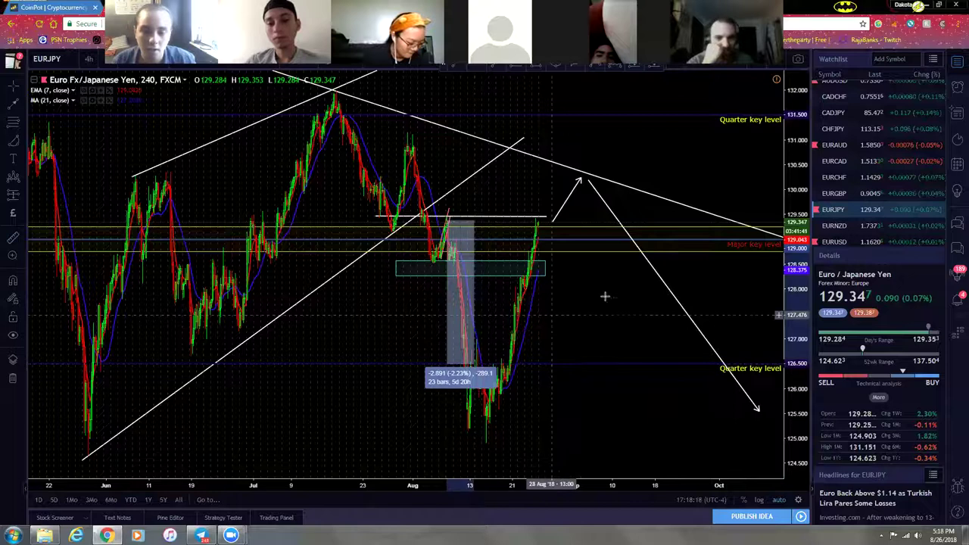
- Measure the potential drop from the horizontal white line beside the latest candle to the 126.500 quarter key level
{"action": "left_click_drag", "start_coordinate": [614, 318], "coordinate": [536, 311]}
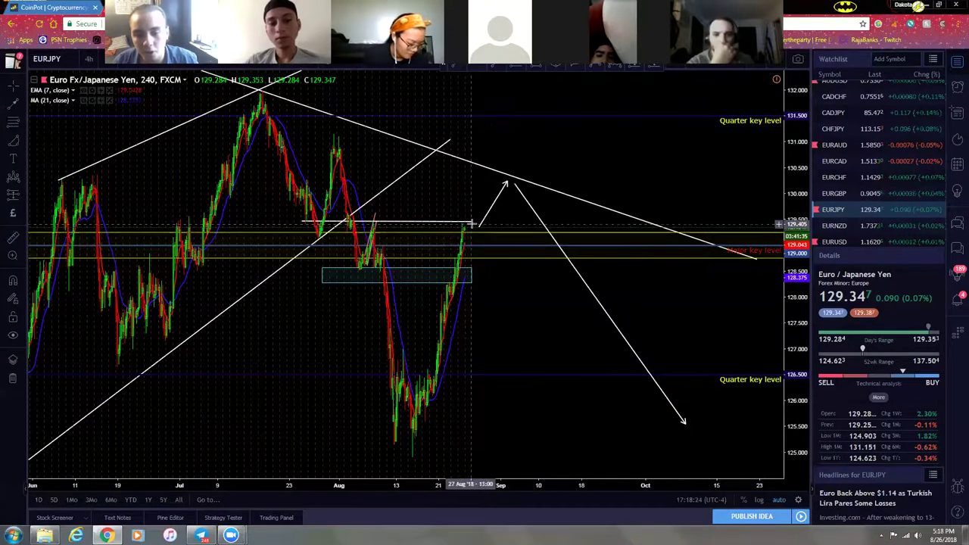
{"action": "left_click", "coordinate": [541, 375]}
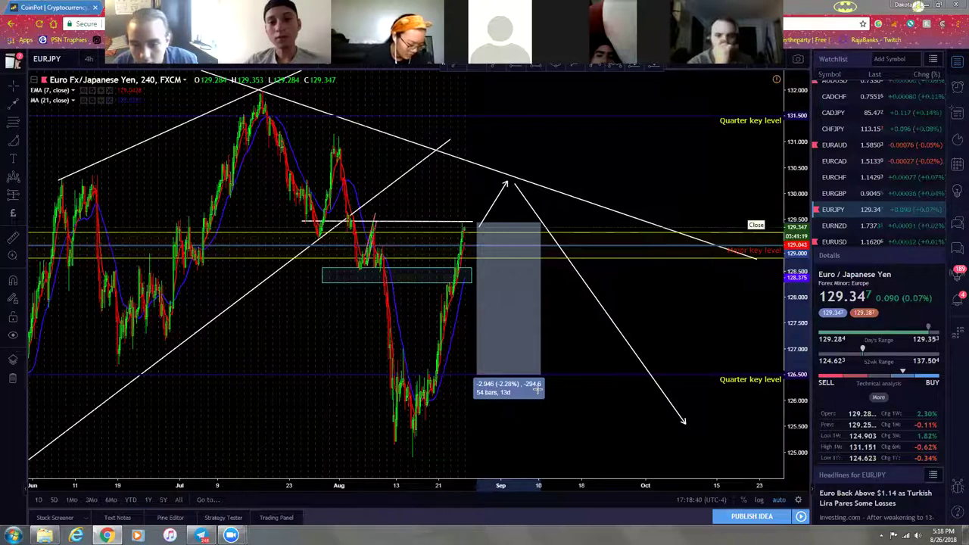
{"action": "left_click_drag", "start_coordinate": [562, 341], "coordinate": [595, 340]}
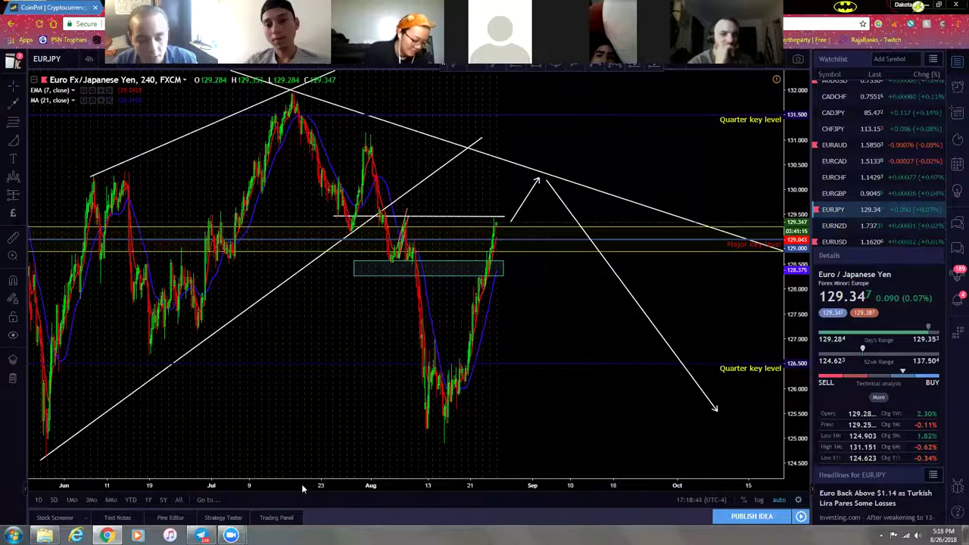
- Switch to Telegram and look through the list of shared pair analyses in the G.O.A.T. group
{"action": "left_click", "coordinate": [201, 536]}
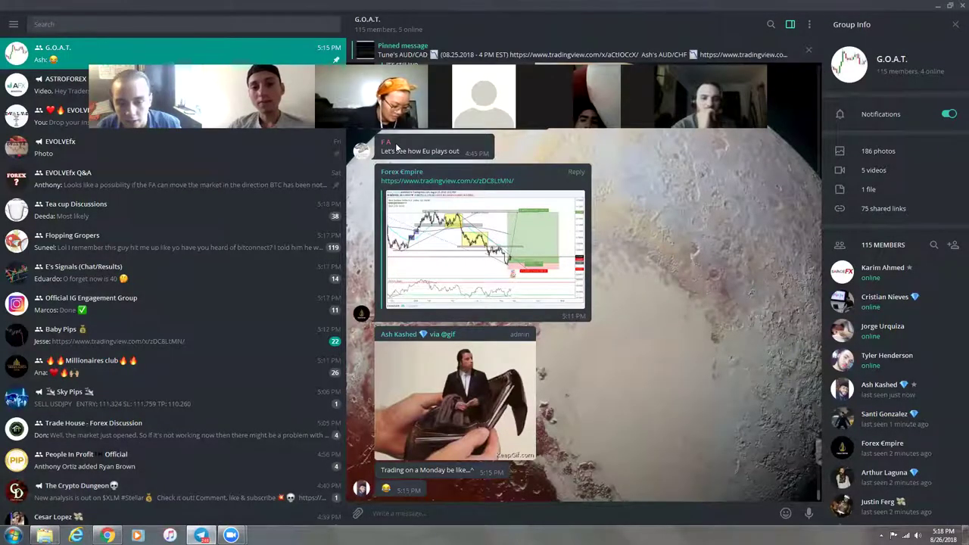
{"action": "scroll", "coordinate": [507, 308], "scroll_direction": "up", "scroll_amount": 15}
{"action": "scroll", "coordinate": [506, 308], "scroll_direction": "up", "scroll_amount": 5}
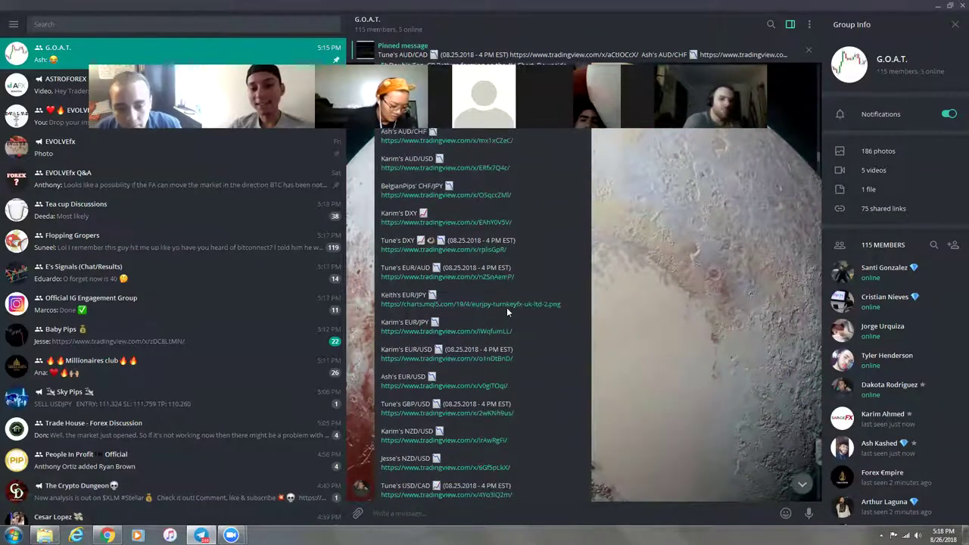
{"action": "scroll", "coordinate": [506, 307], "scroll_direction": "down", "scroll_amount": 5}
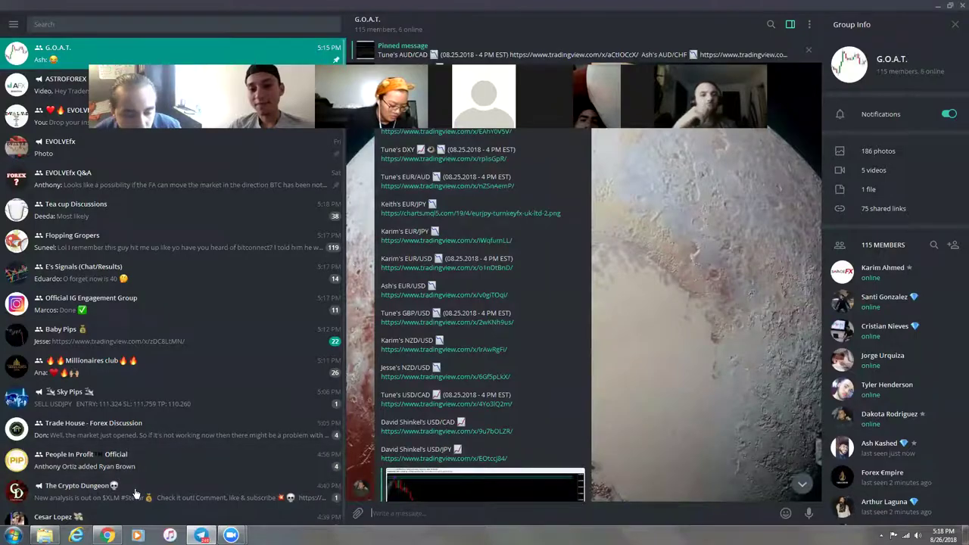
- Return to the EURJPY 4-hour chart in TradingView and review the projected rise and drop
{"action": "key", "text": "alt+Tab"}
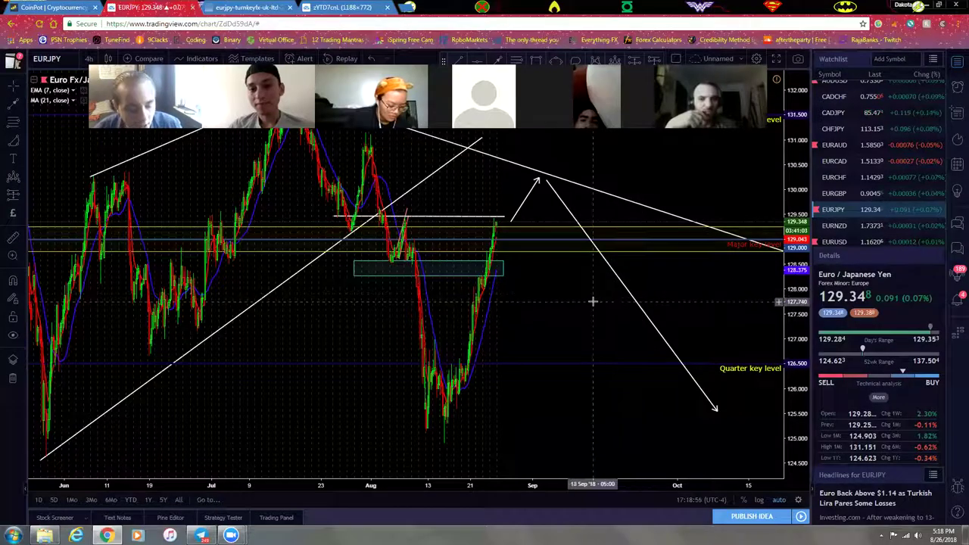
{"action": "scroll", "coordinate": [542, 302], "scroll_direction": "up", "scroll_amount": 1}
{"action": "left_click_drag", "start_coordinate": [543, 318], "coordinate": [493, 326]}
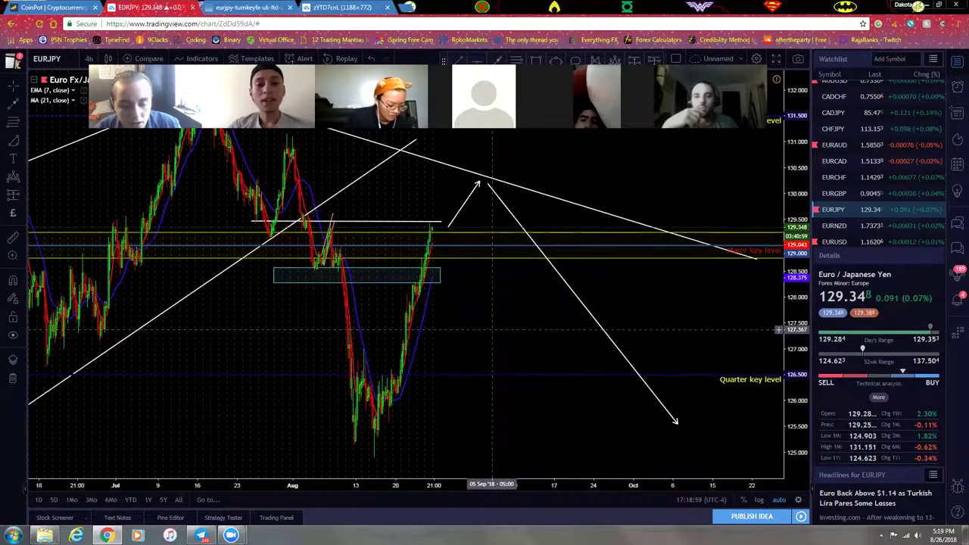
{"action": "mouse_move", "coordinate": [230, 535]}
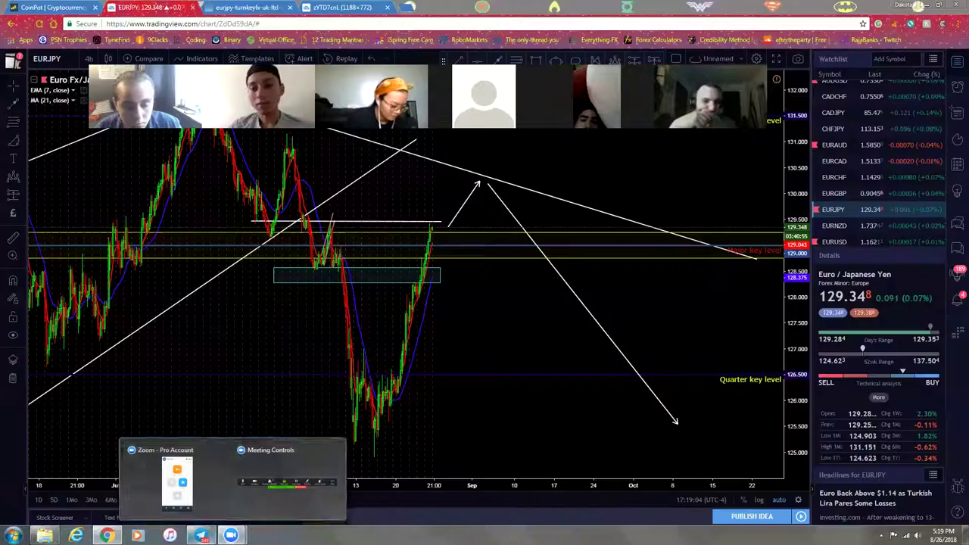
- Switch to Telegram and read through the G.O.A.T. group's shared analysis links, from AUD/CAD to USD/JPY
{"action": "left_click", "coordinate": [201, 535]}
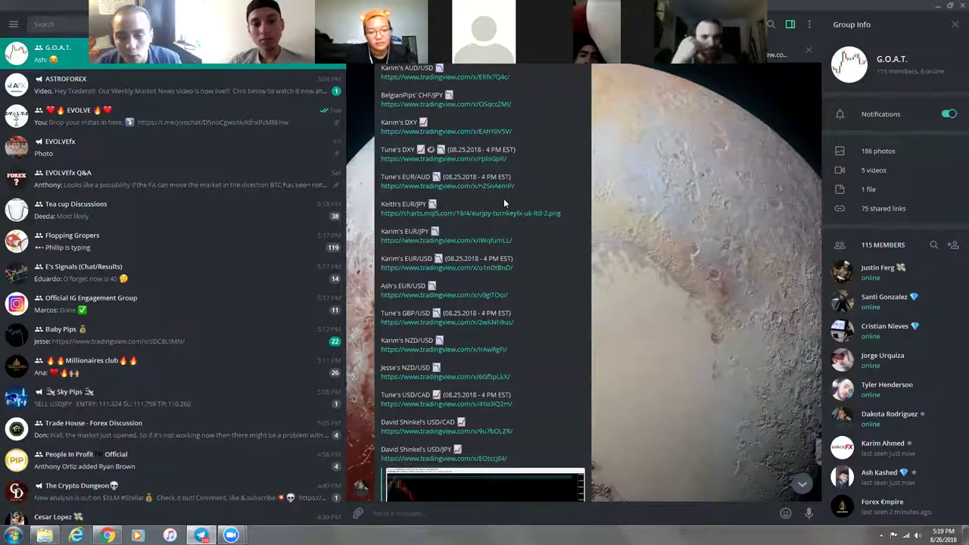
{"action": "scroll", "coordinate": [533, 265], "scroll_direction": "up", "scroll_amount": 3}
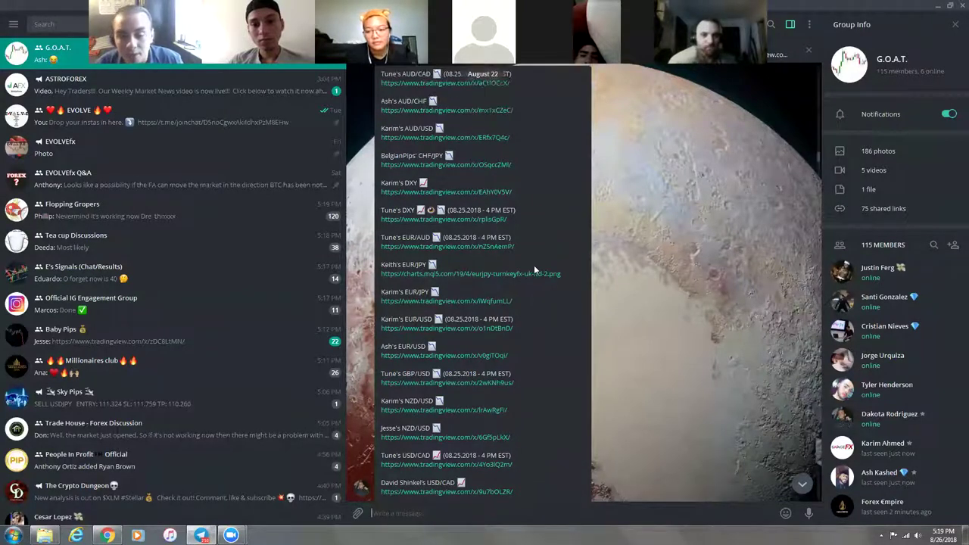
{"action": "scroll", "coordinate": [506, 207], "scroll_direction": "down", "scroll_amount": 5}
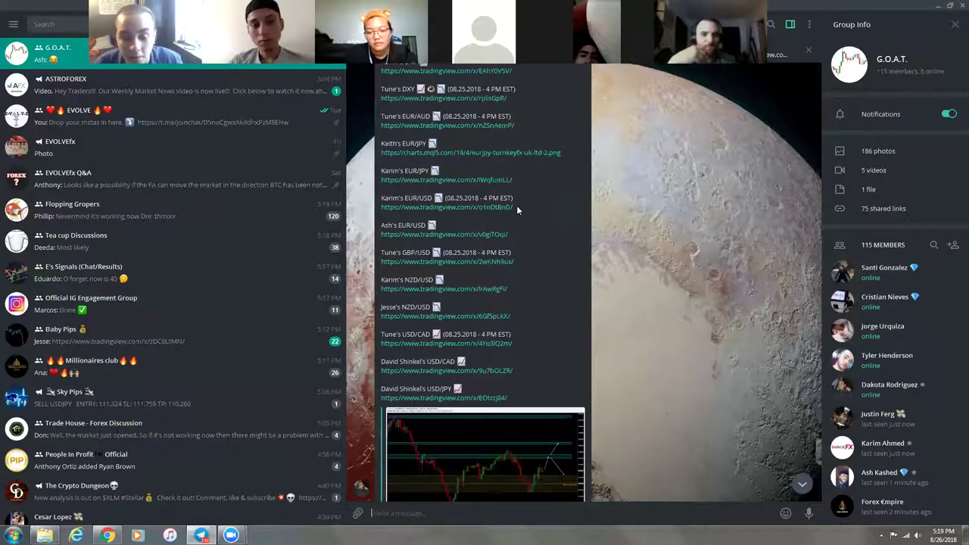
{"action": "scroll", "coordinate": [505, 342], "scroll_direction": "down", "scroll_amount": 5}
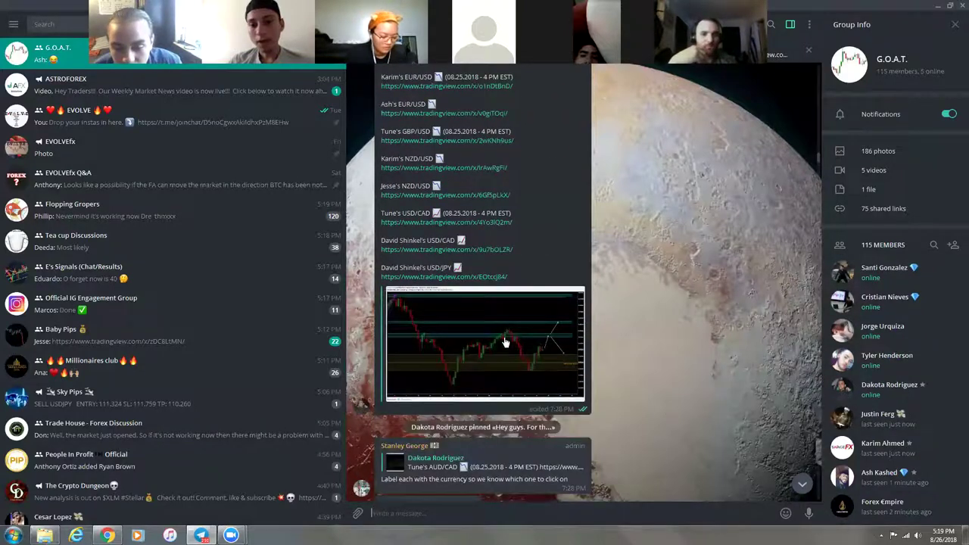
{"action": "scroll", "coordinate": [506, 342], "scroll_direction": "up", "scroll_amount": 1}
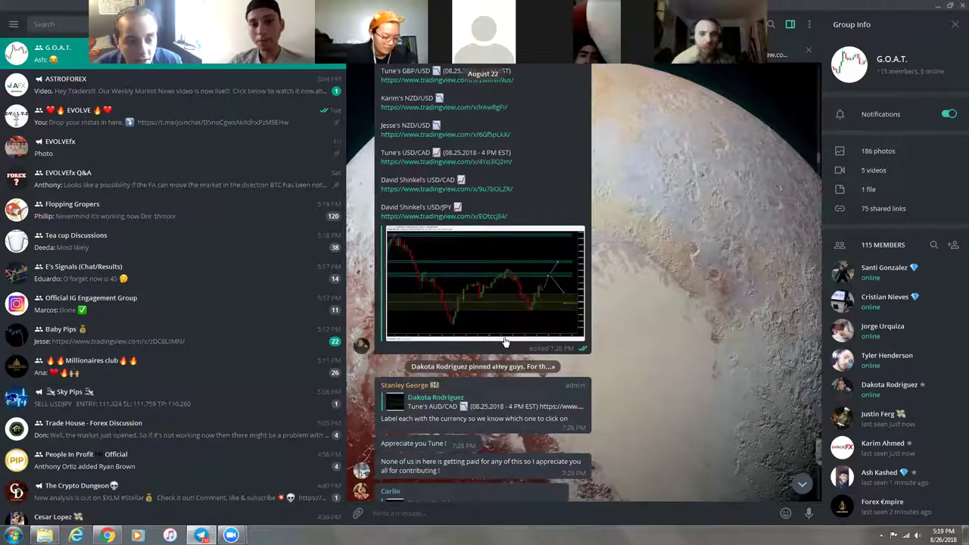
{"action": "scroll", "coordinate": [445, 323], "scroll_direction": "up", "scroll_amount": 5}
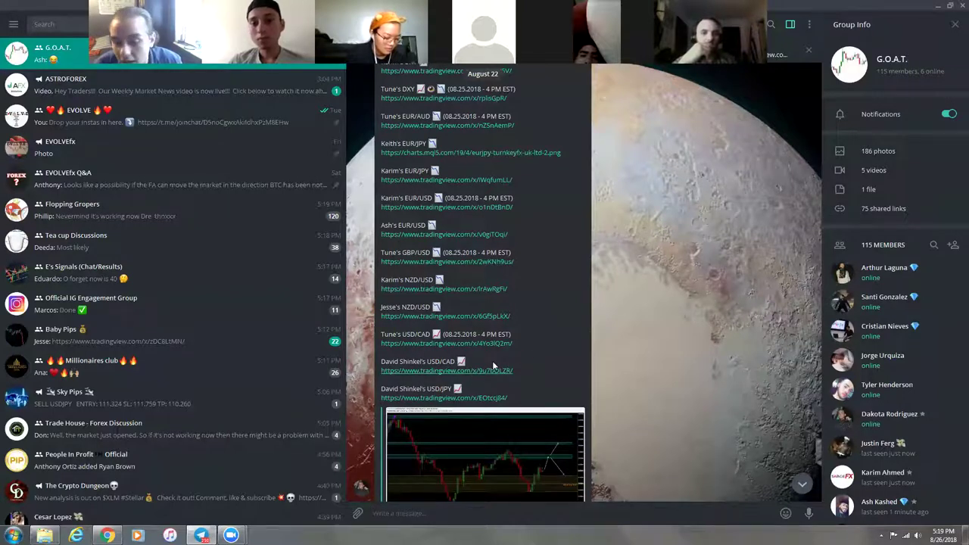
{"action": "scroll", "coordinate": [520, 362], "scroll_direction": "up", "scroll_amount": 1}
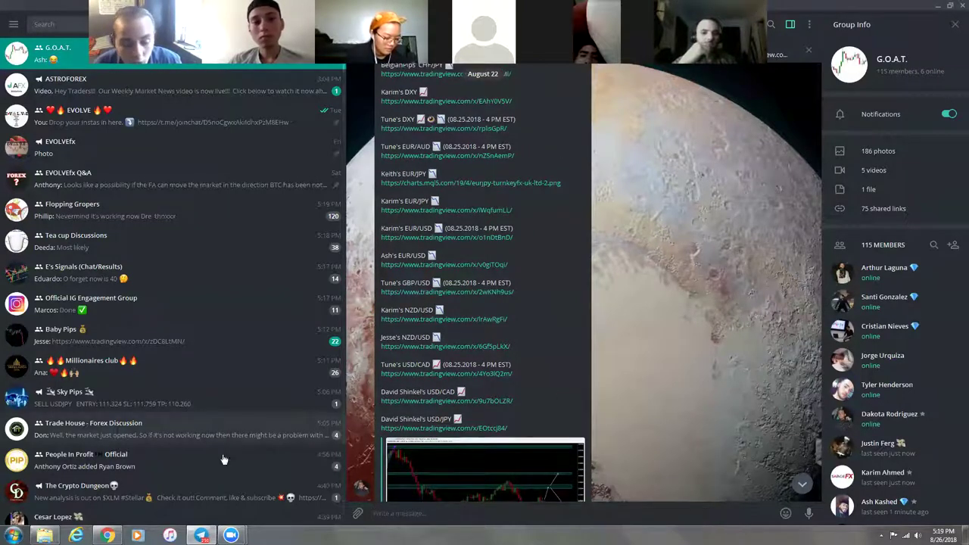
{"action": "scroll", "coordinate": [458, 313], "scroll_direction": "up", "scroll_amount": 1}
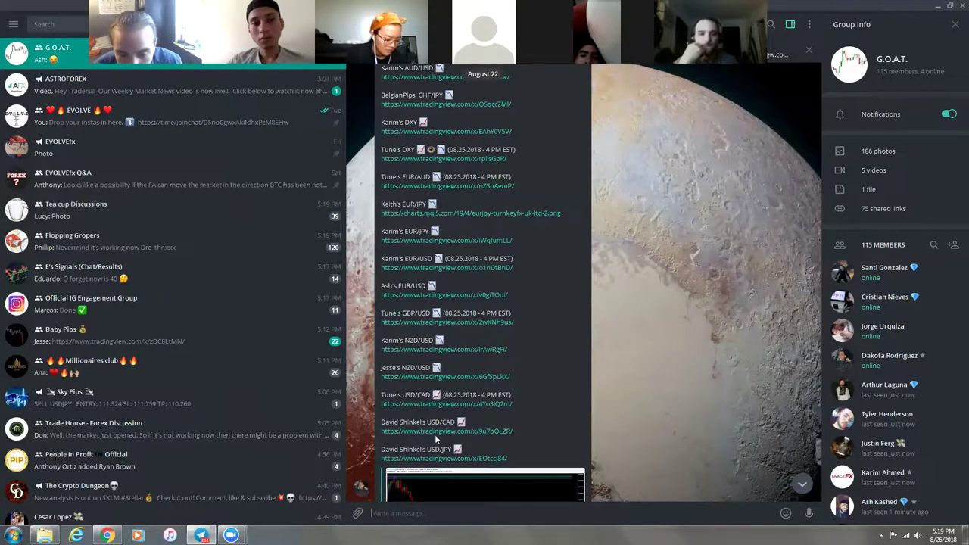
{"action": "scroll", "coordinate": [422, 413], "scroll_direction": "up", "scroll_amount": 1}
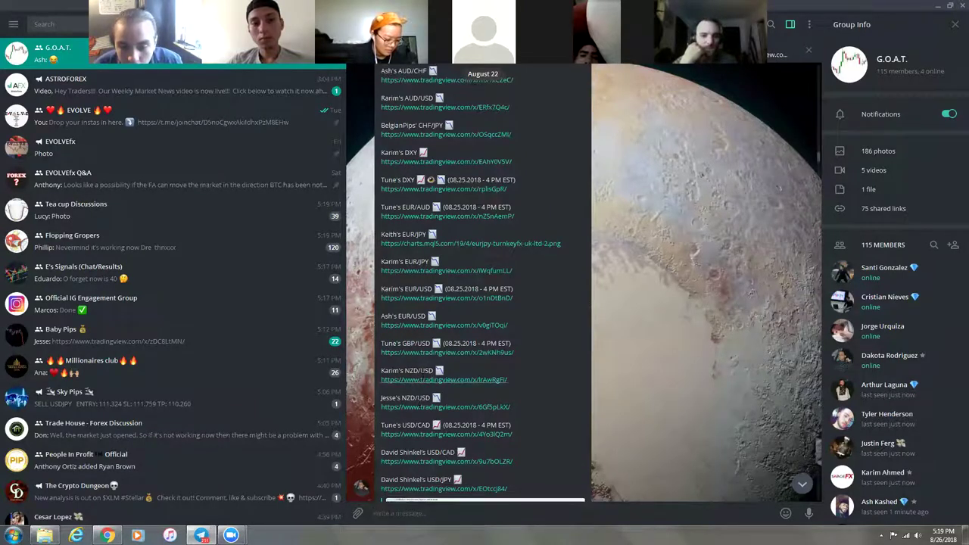
{"action": "scroll", "coordinate": [423, 379], "scroll_direction": "up", "scroll_amount": 1}
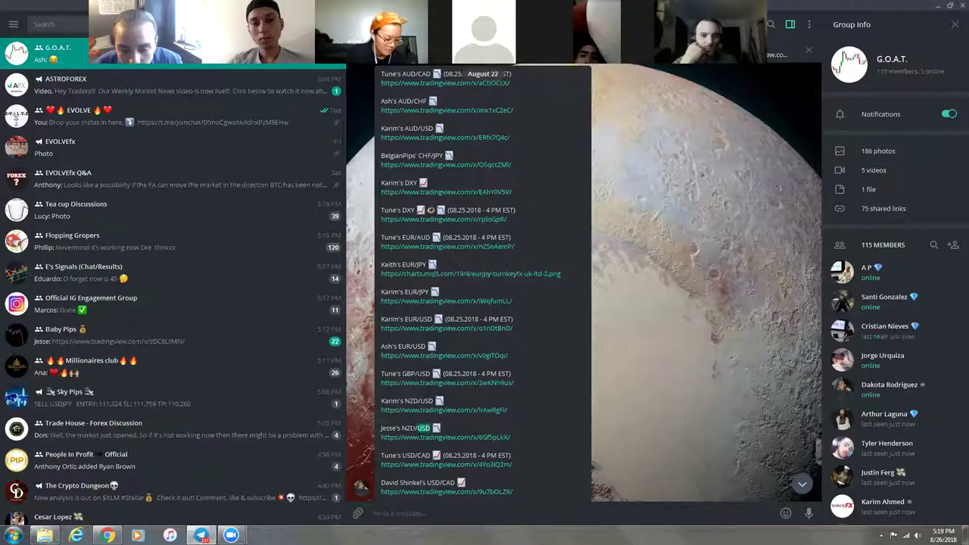
{"action": "left_click_drag", "start_coordinate": [429, 429], "coordinate": [410, 429]}
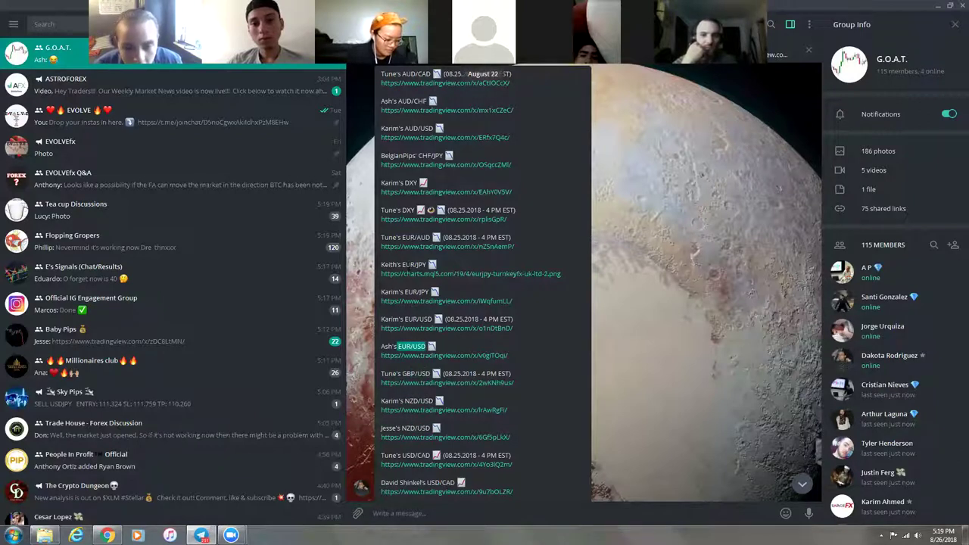
{"action": "scroll", "coordinate": [424, 287], "scroll_direction": "up", "scroll_amount": 3}
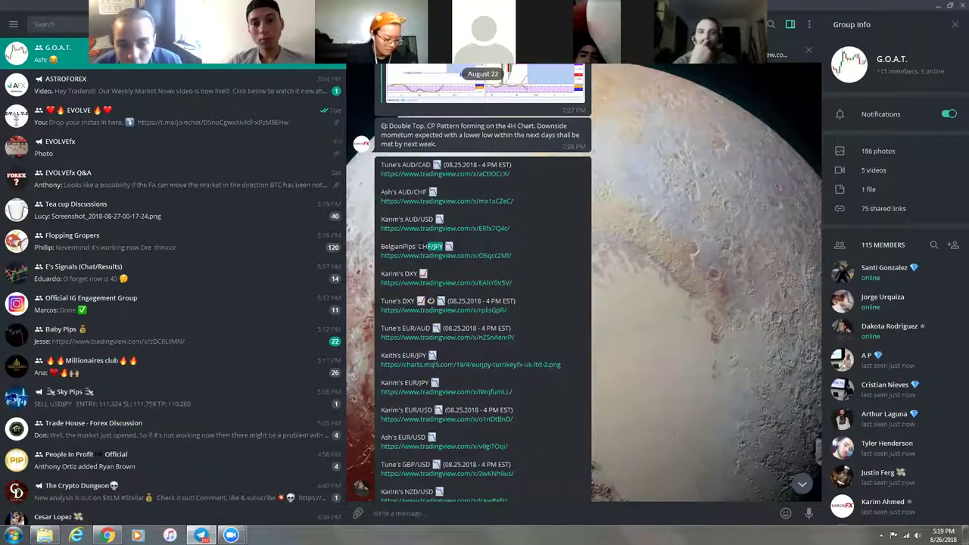
{"action": "left_click_drag", "start_coordinate": [427, 247], "coordinate": [418, 247]}
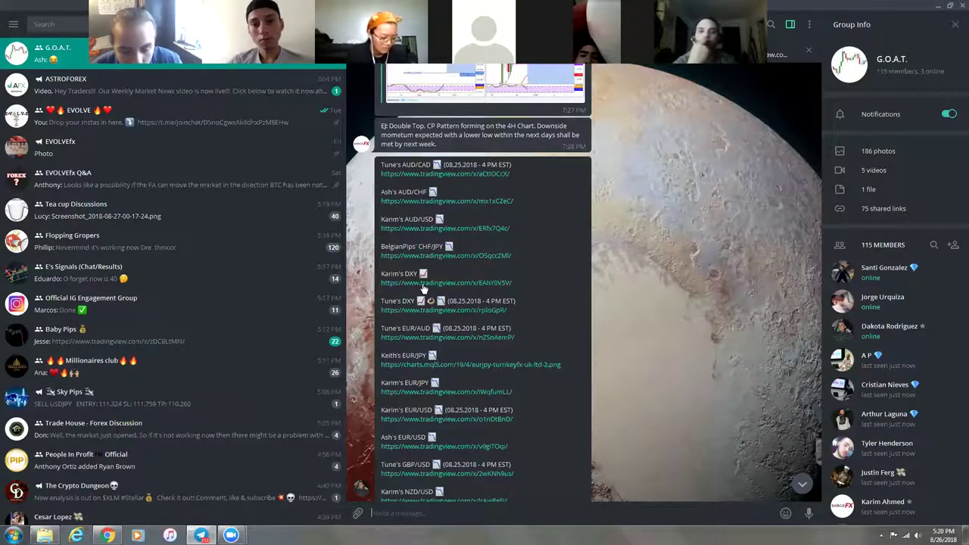
- Open the CHFJPY chart in TradingView and draw an arrow from the latest candle near 113.15 down to about 111.6
{"action": "left_click", "coordinate": [107, 536]}
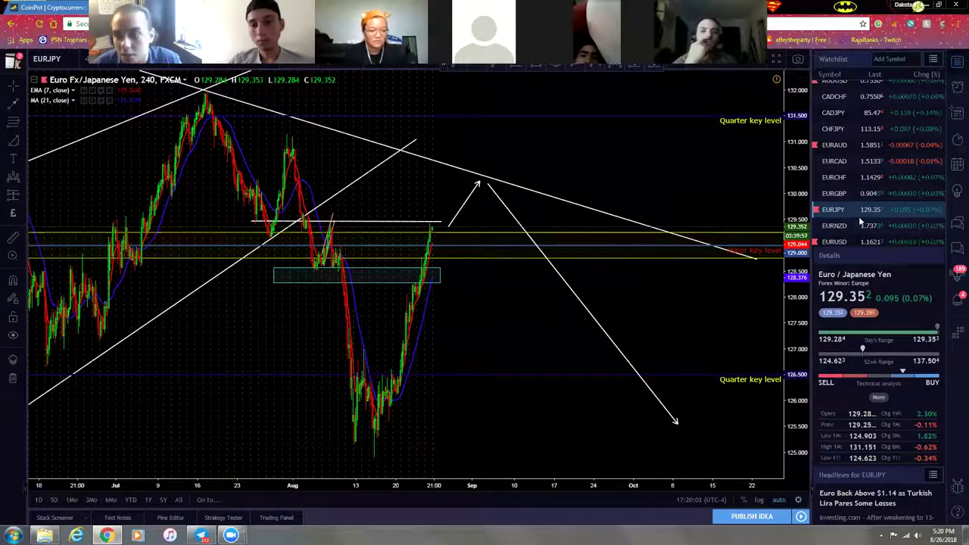
{"action": "scroll", "coordinate": [851, 149], "scroll_direction": "up", "scroll_amount": 1}
{"action": "left_click", "coordinate": [844, 163]}
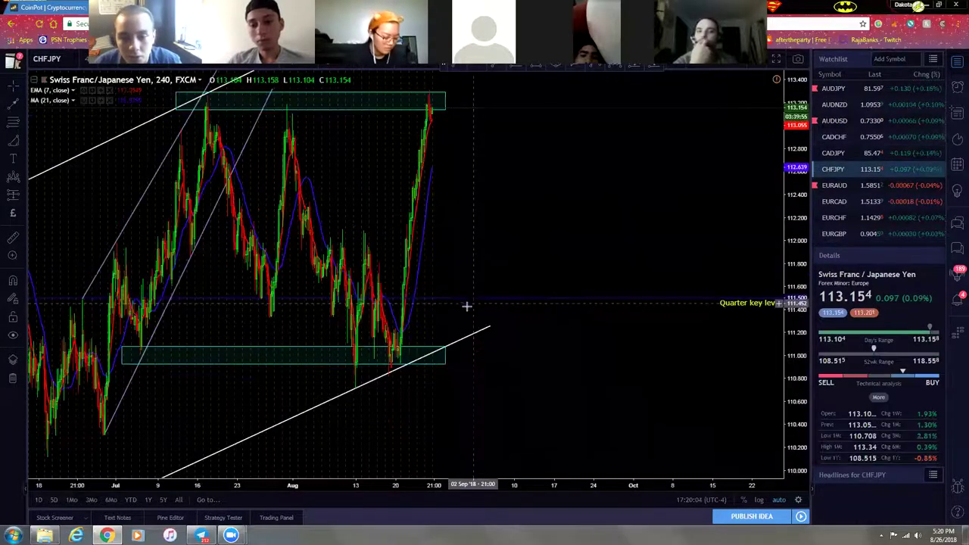
{"action": "left_click_drag", "start_coordinate": [526, 255], "coordinate": [648, 258]}
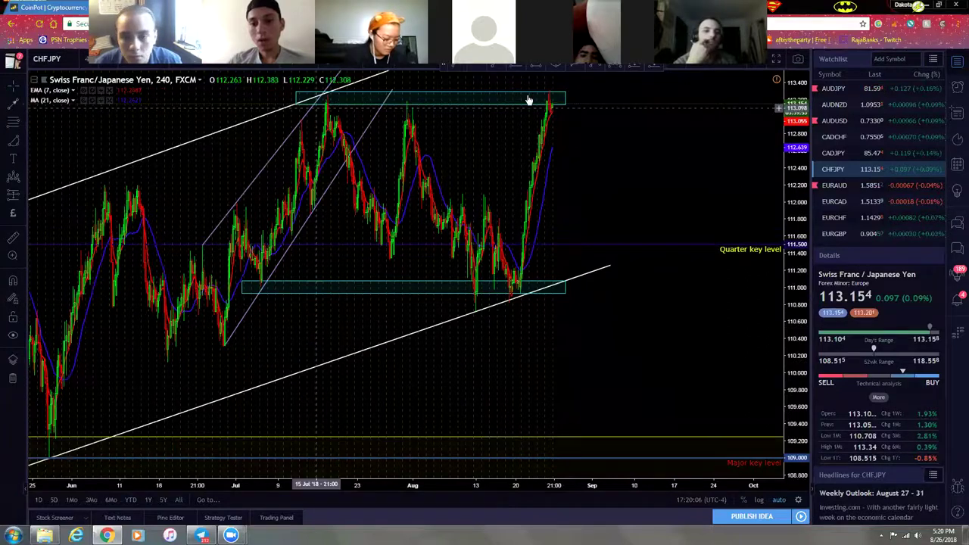
{"action": "left_click_drag", "start_coordinate": [556, 101], "coordinate": [600, 235]}
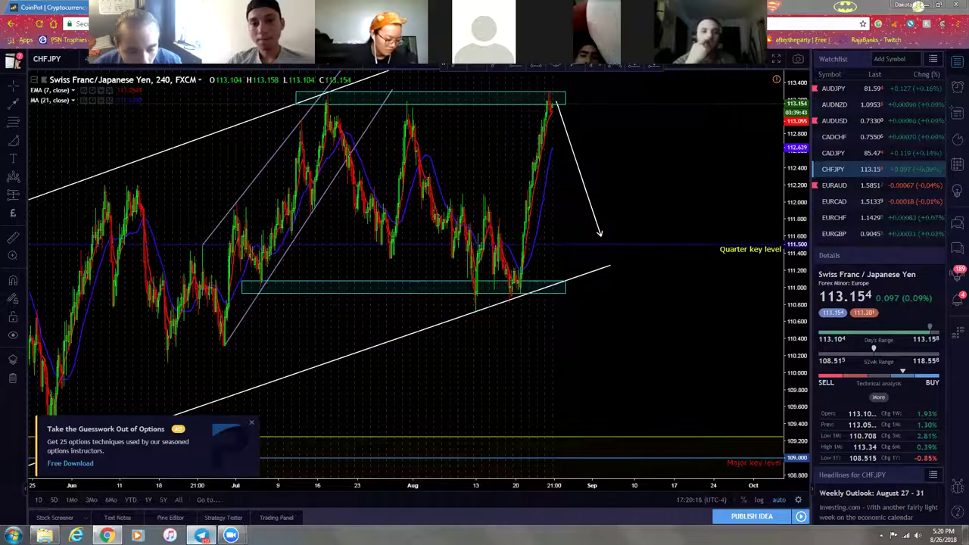
- Check the remaining shared analysis links in the Telegram group and return to the TradingView chart
{"action": "left_click", "coordinate": [200, 536]}
{"action": "scroll", "coordinate": [506, 341], "scroll_direction": "down", "scroll_amount": 2}
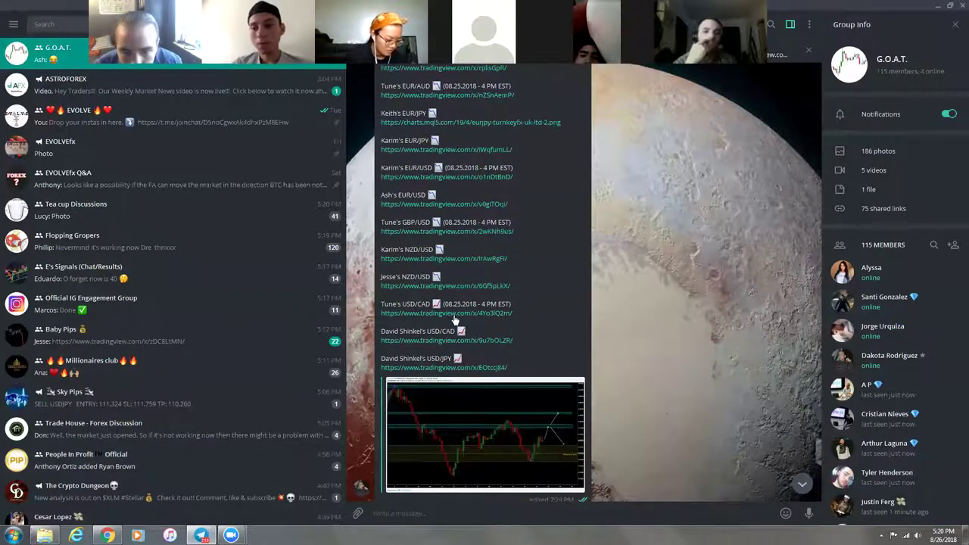
{"action": "left_click", "coordinate": [108, 536]}
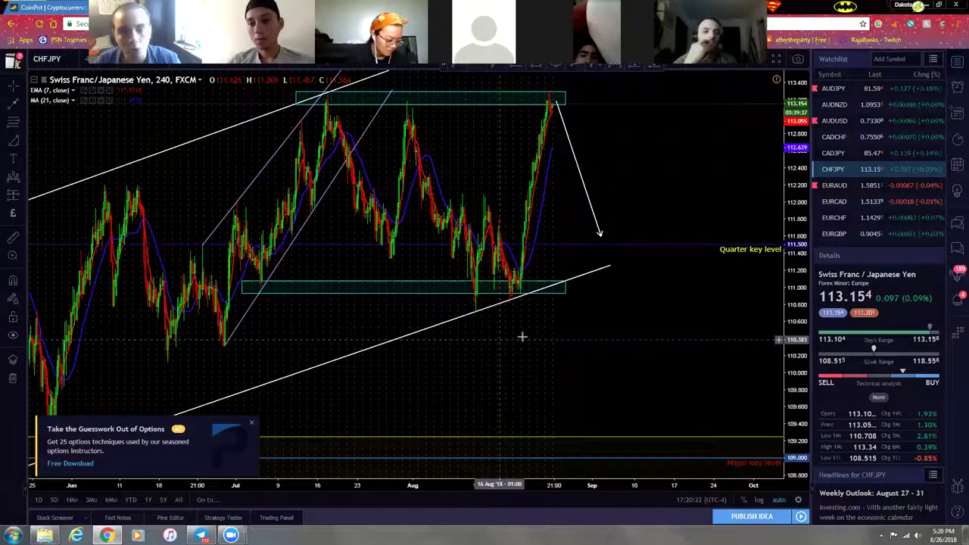
- Open EURJPY from the watchlist and frame the latest candles together with the projection arrows
{"action": "scroll", "coordinate": [852, 172], "scroll_direction": "down", "scroll_amount": 2}
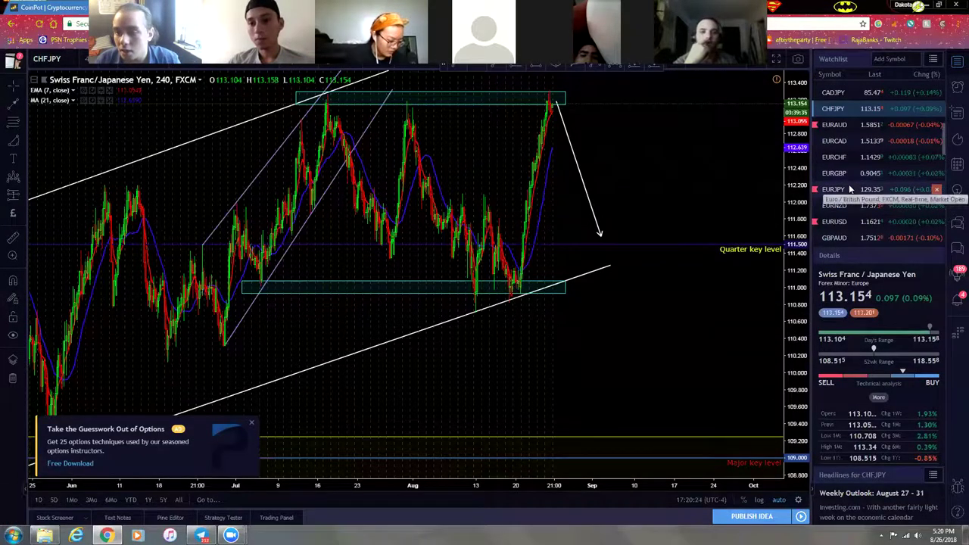
{"action": "left_click", "coordinate": [849, 184]}
{"action": "left_click_drag", "start_coordinate": [619, 314], "coordinate": [515, 310]}
{"action": "scroll", "coordinate": [559, 310], "scroll_direction": "down", "scroll_amount": 1}
{"action": "left_click_drag", "start_coordinate": [573, 318], "coordinate": [538, 314]}
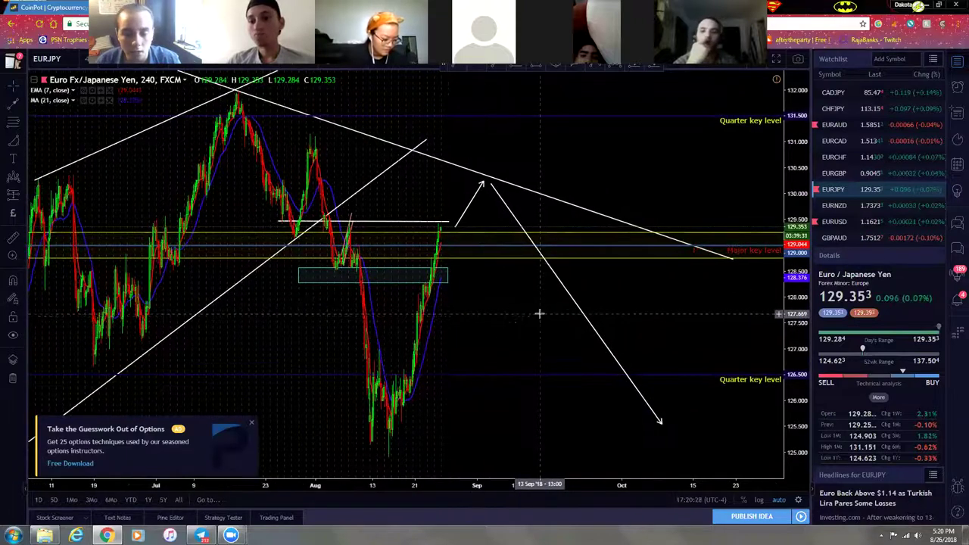
- Move the end of EURJPY's falling projection arrow back to about 20 September, near 125.6, making the drop steeper
{"action": "left_click_drag", "start_coordinate": [480, 318], "coordinate": [538, 320]}
{"action": "scroll", "coordinate": [537, 319], "scroll_direction": "up", "scroll_amount": 3}
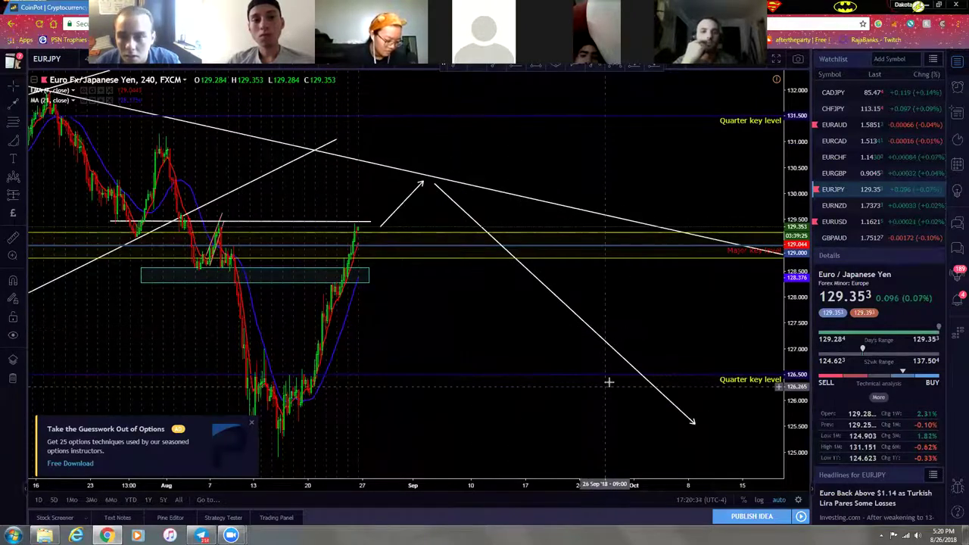
{"action": "left_click_drag", "start_coordinate": [437, 353], "coordinate": [545, 318]}
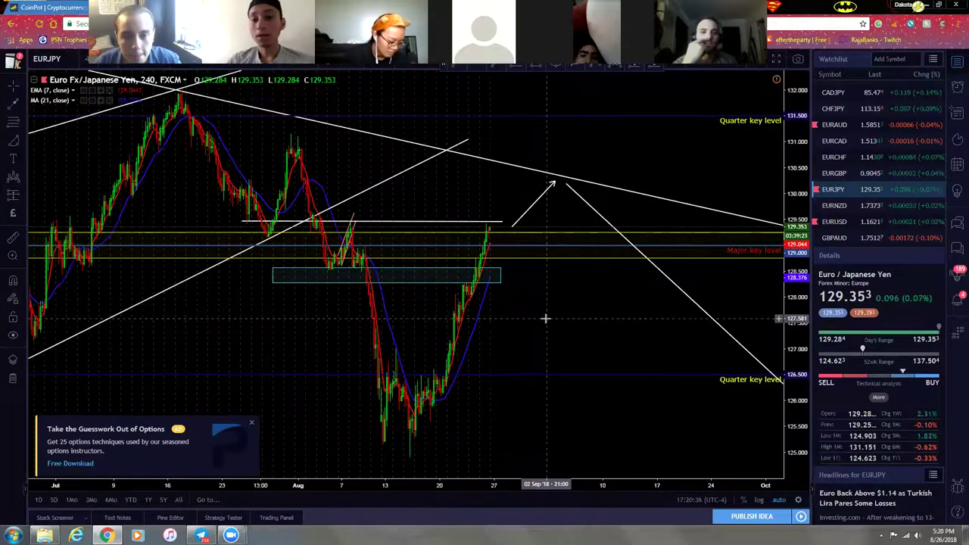
{"action": "mouse_move", "coordinate": [735, 339]}
{"action": "left_mouse_down"}
{"action": "mouse_move", "coordinate": [682, 341]}
{"action": "mouse_move", "coordinate": [727, 336]}
{"action": "left_mouse_up"}
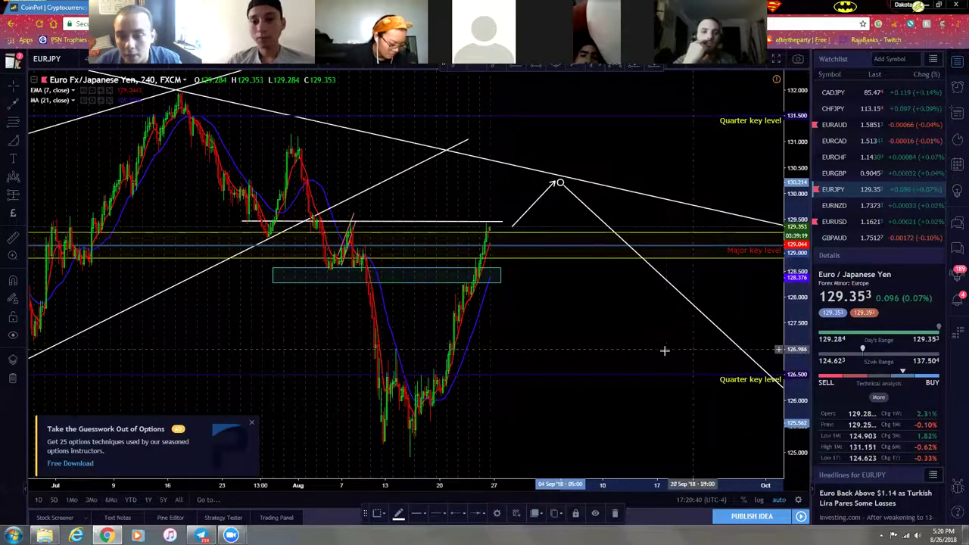
{"action": "scroll", "coordinate": [697, 424], "scroll_direction": "right", "scroll_amount": 5}
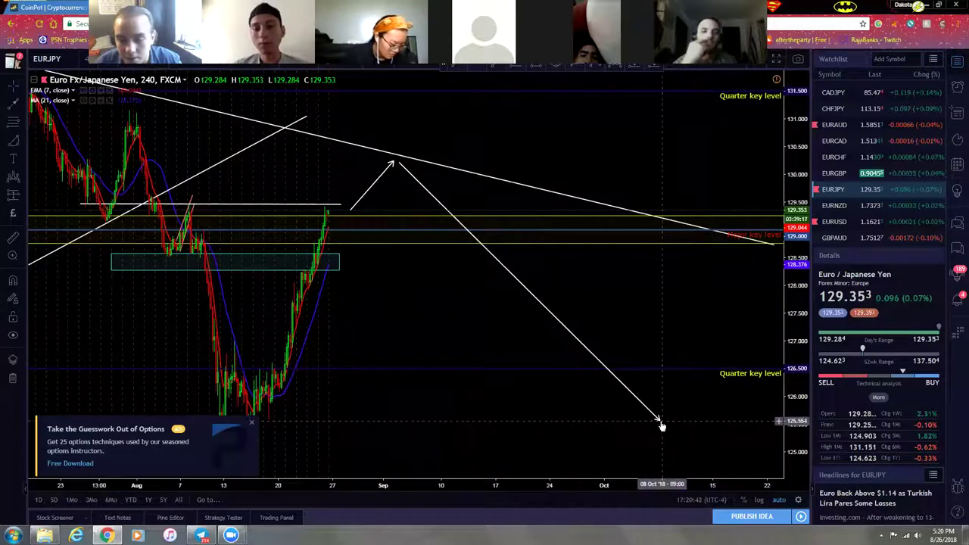
{"action": "left_click_drag", "start_coordinate": [656, 419], "coordinate": [532, 414]}
{"action": "left_click", "coordinate": [539, 337]}
{"action": "scroll", "coordinate": [538, 337], "scroll_direction": "left", "scroll_amount": 5}
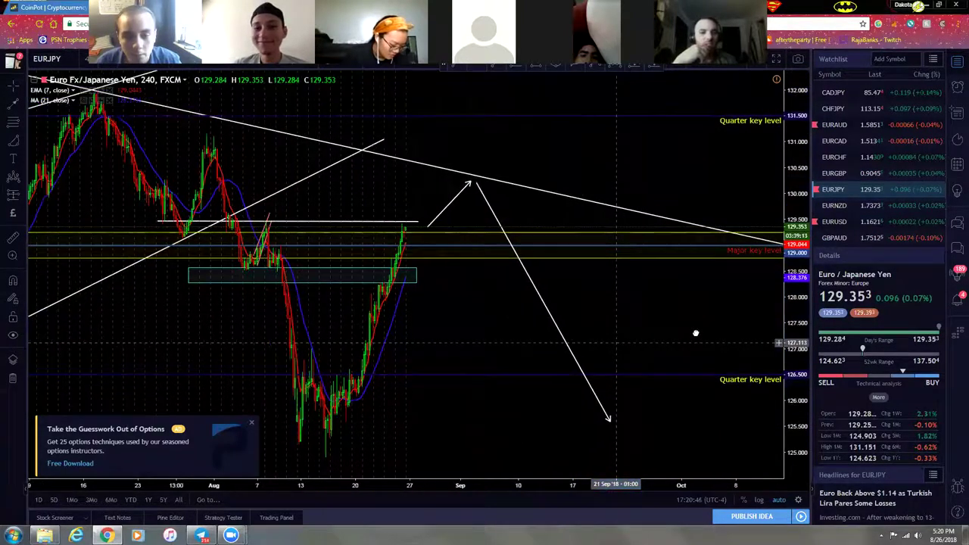
- Dismiss the advert, move the rising arrow's tip to about 30 August near 130.2, and shift the falling arrow to start beside it
{"action": "left_click", "coordinate": [252, 426]}
{"action": "scroll", "coordinate": [374, 340], "scroll_direction": "left", "scroll_amount": 3}
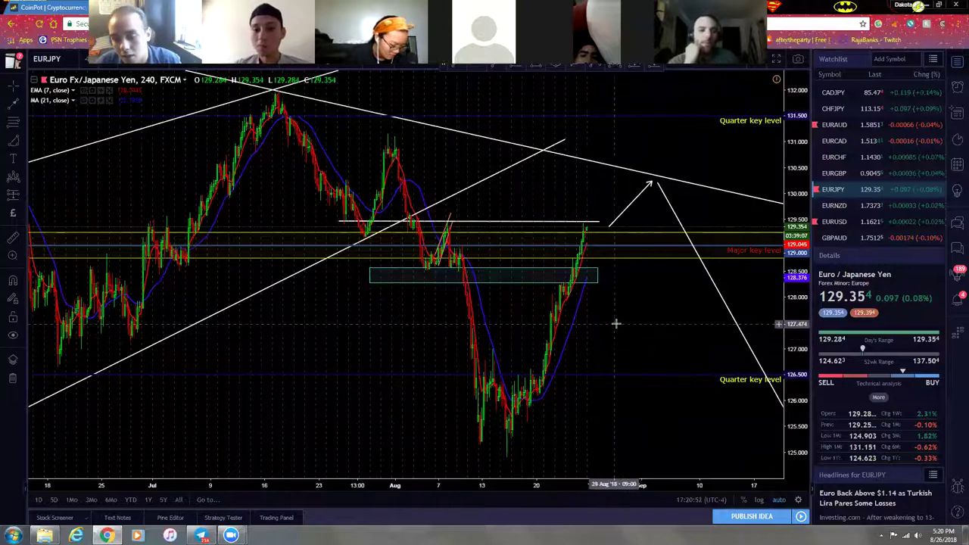
{"action": "scroll", "coordinate": [596, 334], "scroll_direction": "right", "scroll_amount": 2}
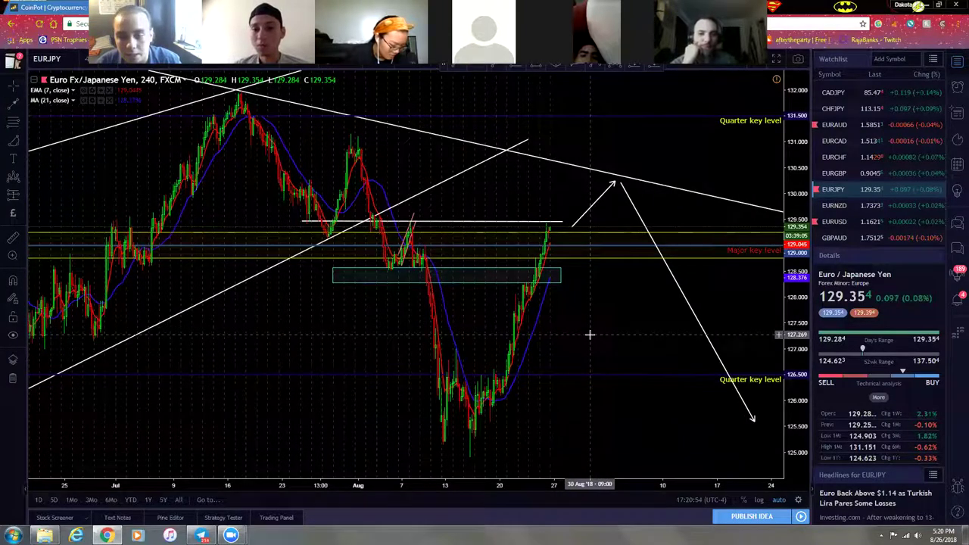
{"action": "left_click", "coordinate": [615, 182]}
{"action": "mouse_move", "coordinate": [615, 182]}
{"action": "left_mouse_down"}
{"action": "mouse_move", "coordinate": [590, 184]}
{"action": "mouse_move", "coordinate": [606, 200]}
{"action": "left_mouse_up"}
{"action": "left_click", "coordinate": [629, 198]}
{"action": "left_click", "coordinate": [601, 344]}
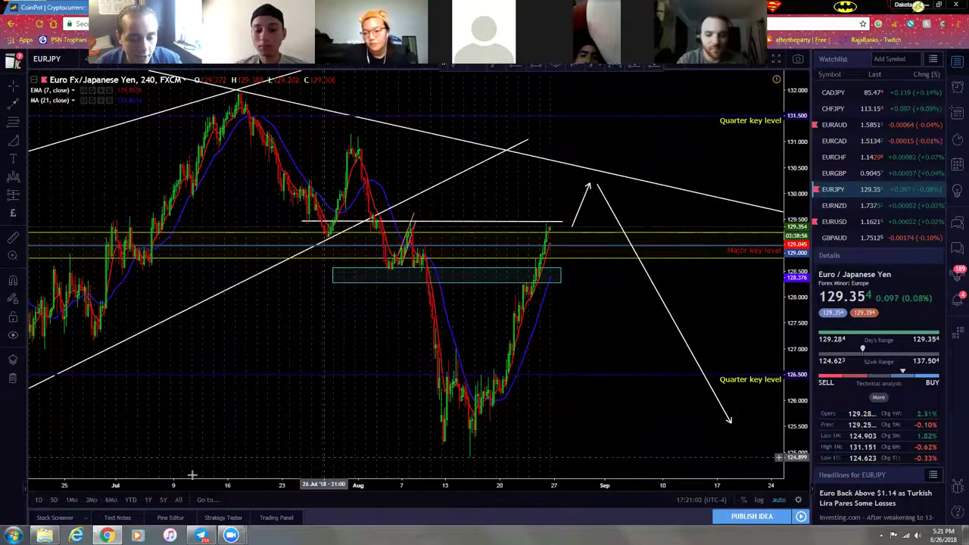
- Review the earlier EURJPY price action and close the two browser tabs holding shared analysis images
{"action": "left_click_drag", "start_coordinate": [259, 424], "coordinate": [424, 437]}
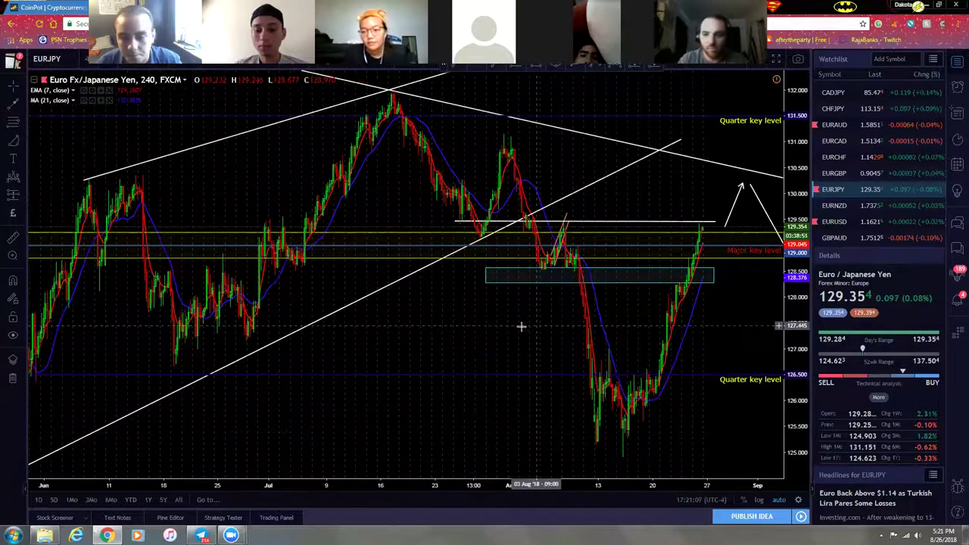
{"action": "left_click_drag", "start_coordinate": [536, 326], "coordinate": [443, 325]}
{"action": "left_click_drag", "start_coordinate": [502, 320], "coordinate": [391, 338]}
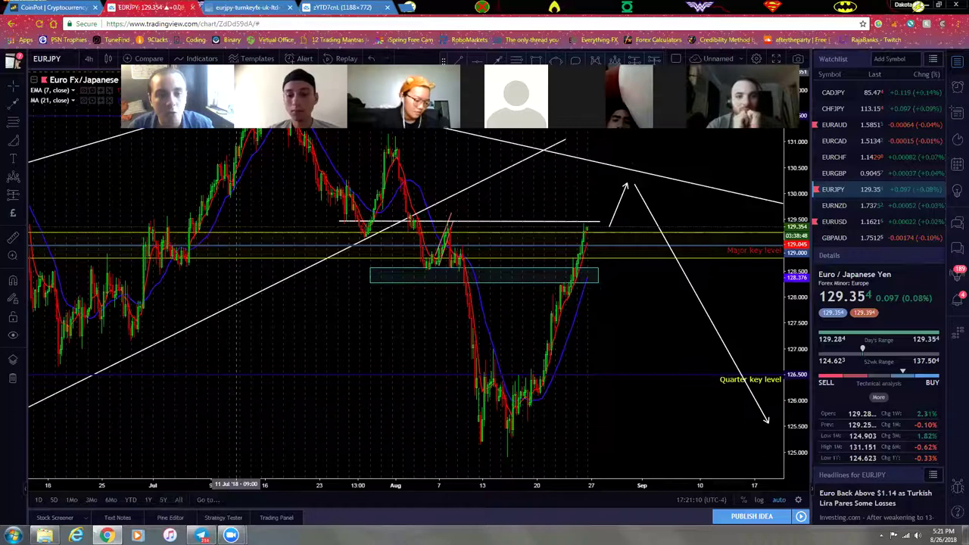
{"action": "left_click", "coordinate": [284, 7]}
{"action": "left_click", "coordinate": [289, 8]}
{"action": "left_click", "coordinate": [289, 8]}
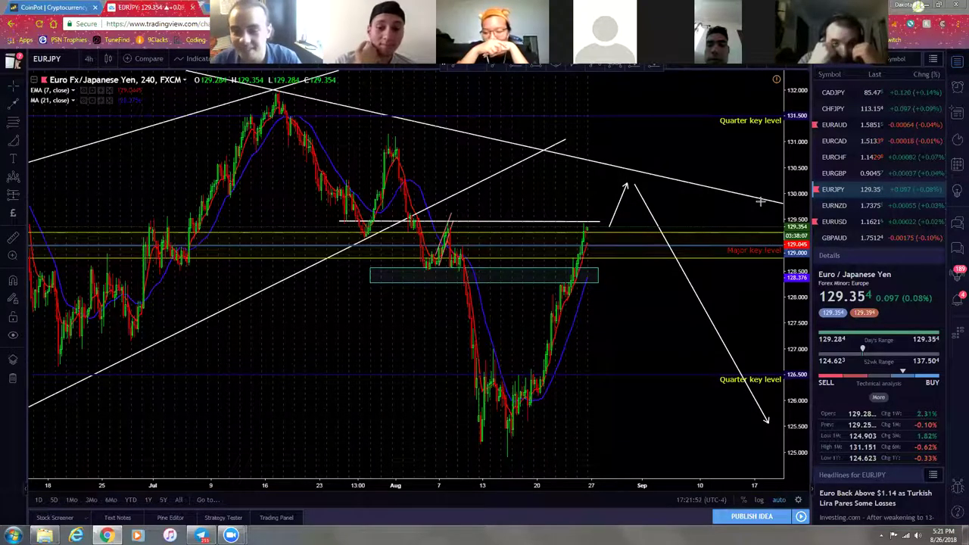
- Dismiss the new advert and delete the white horizontal resistance line near 129.5 from the EURJPY chart
{"action": "left_click_drag", "start_coordinate": [657, 335], "coordinate": [579, 347]}
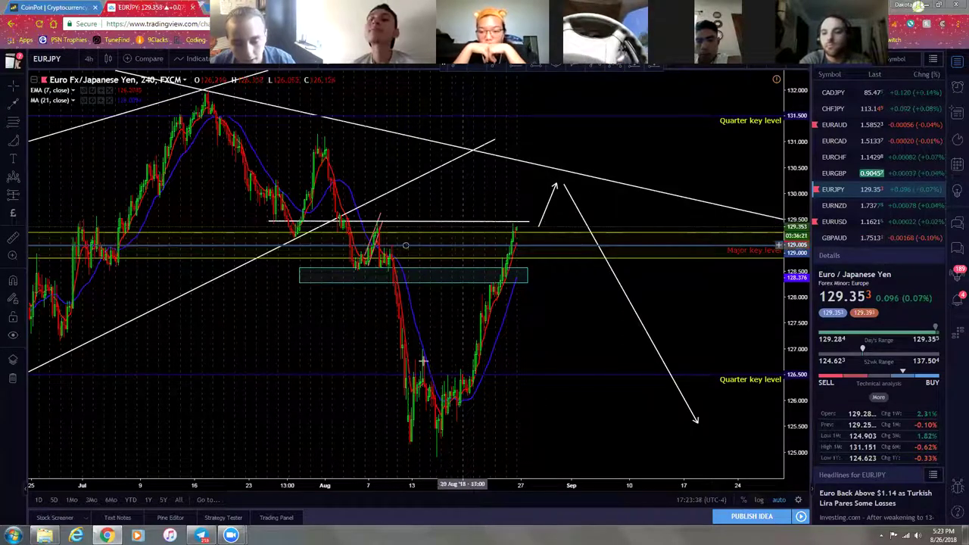
{"action": "mouse_move", "coordinate": [391, 447]}
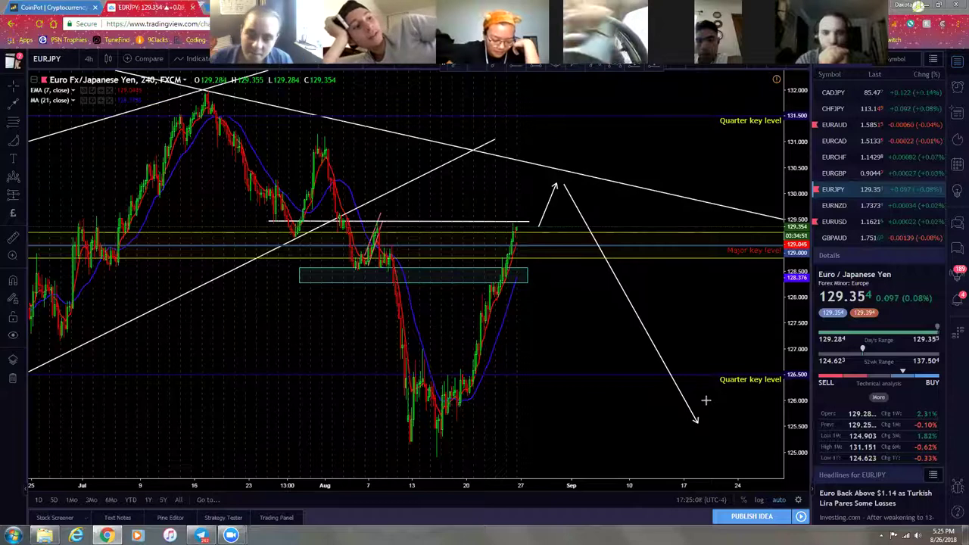
{"action": "left_click_drag", "start_coordinate": [604, 338], "coordinate": [619, 340]}
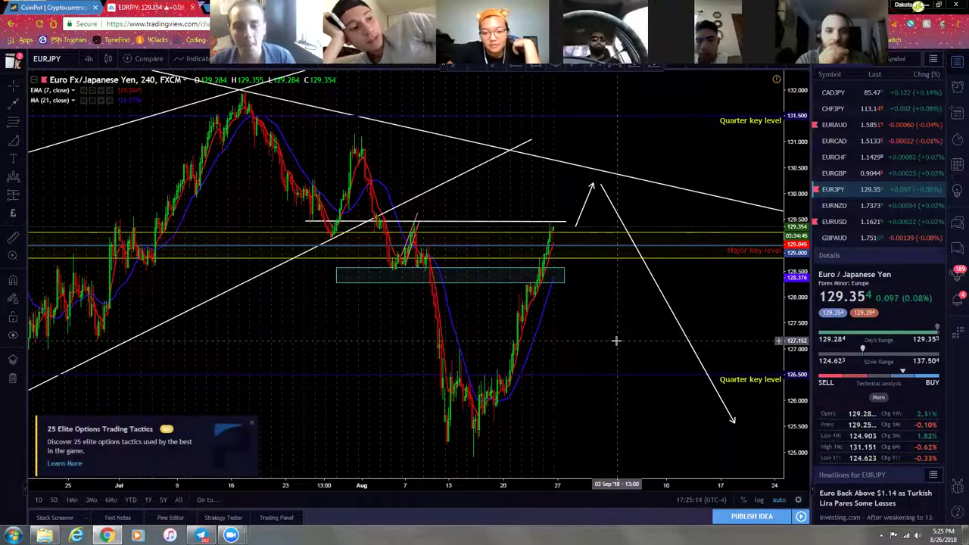
{"action": "left_click", "coordinate": [252, 422]}
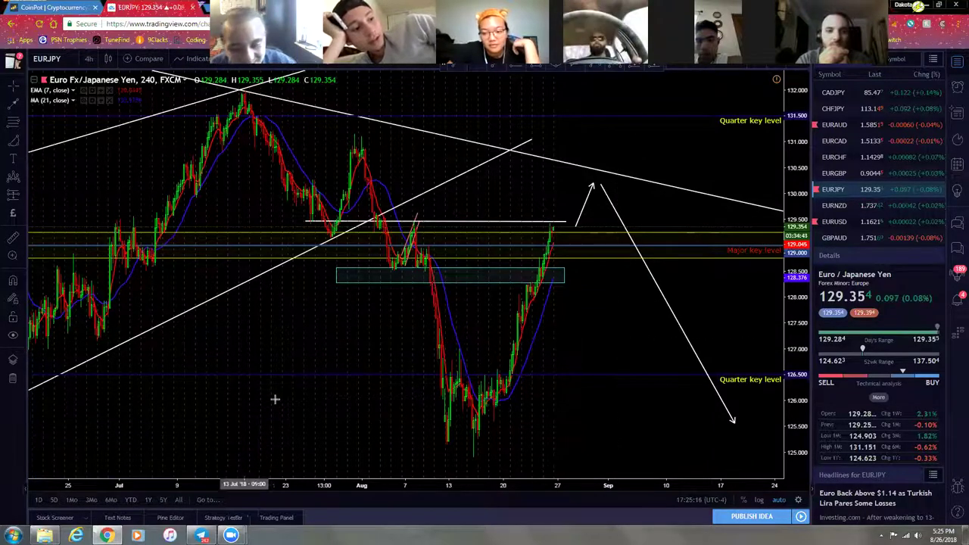
{"action": "left_click", "coordinate": [525, 223]}
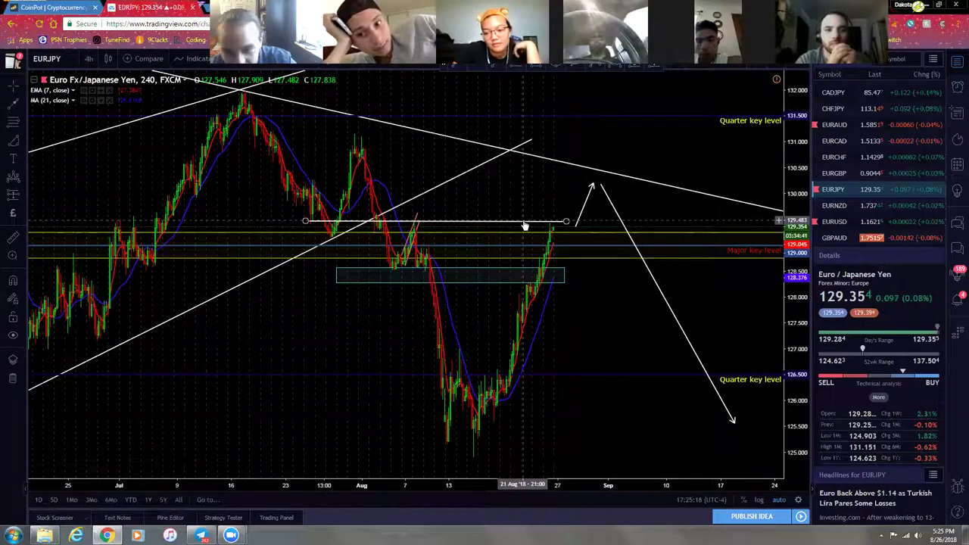
{"action": "key", "text": "Delete"}
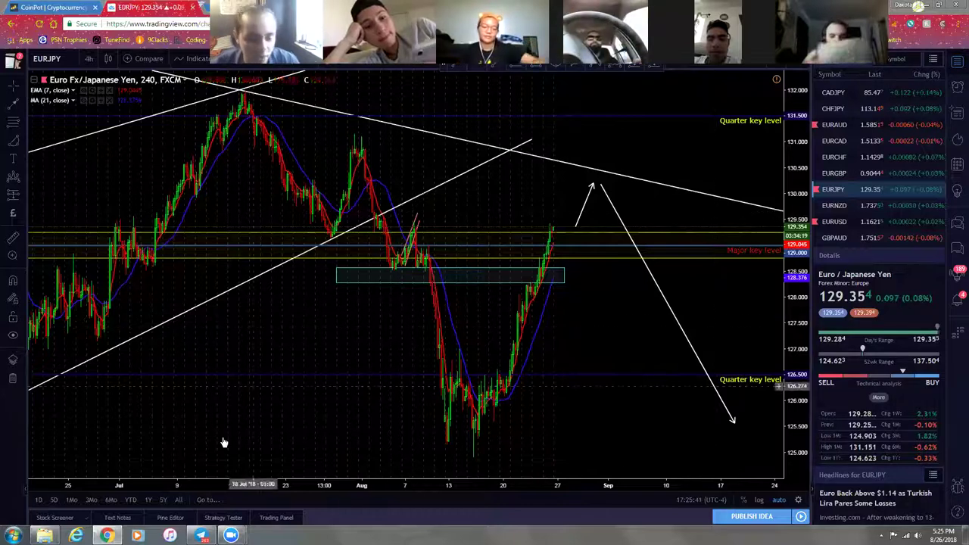
- Locate the Fib image in the My Trading folder in File Explorer, and switch to Telegram's newest G.O.A.T. messages
{"action": "key", "text": "alt+Tab"}
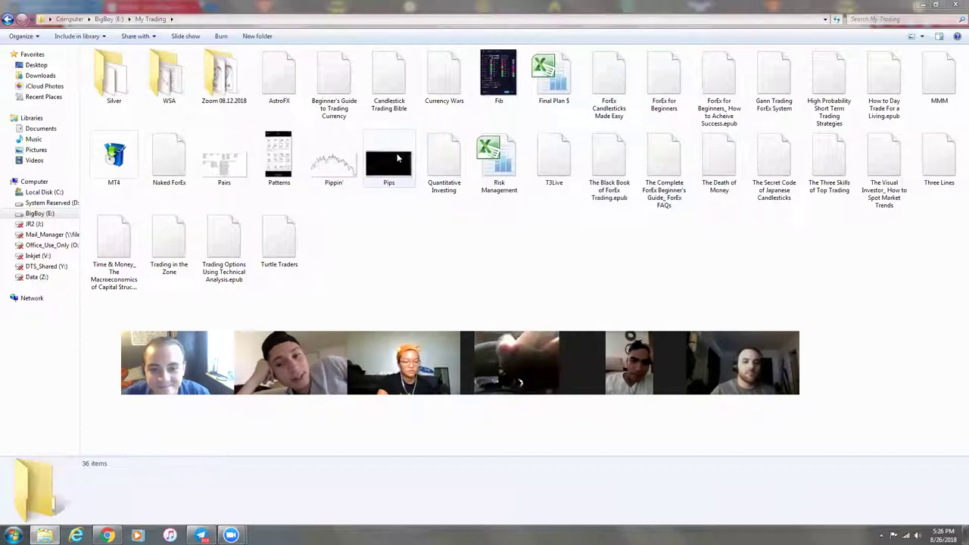
{"action": "left_click", "coordinate": [491, 93]}
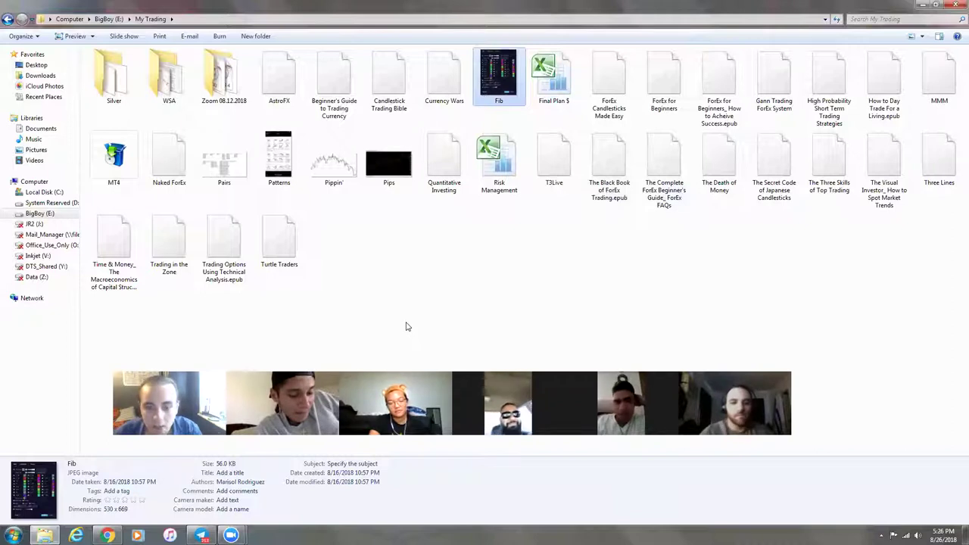
{"action": "key", "text": "alt+Tab"}
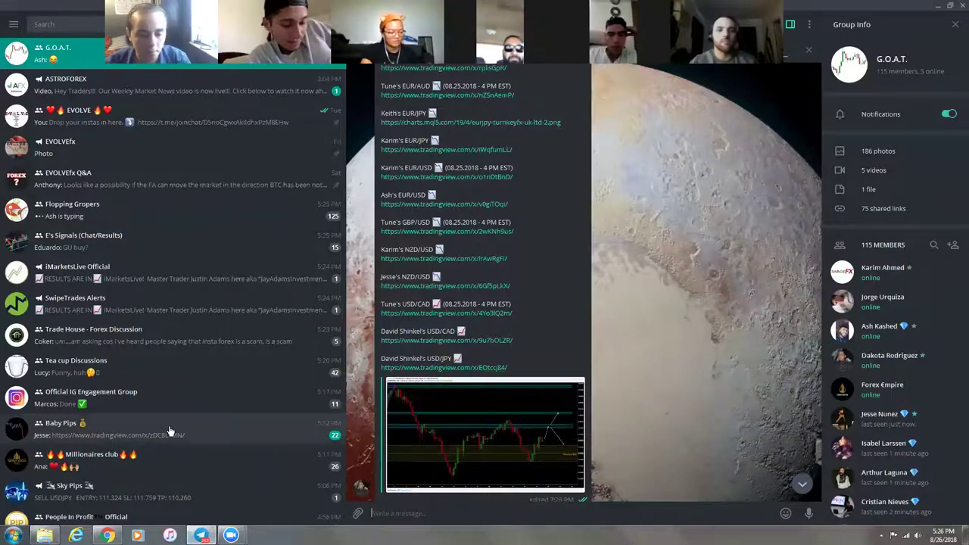
{"action": "mouse_move", "coordinate": [785, 513]}
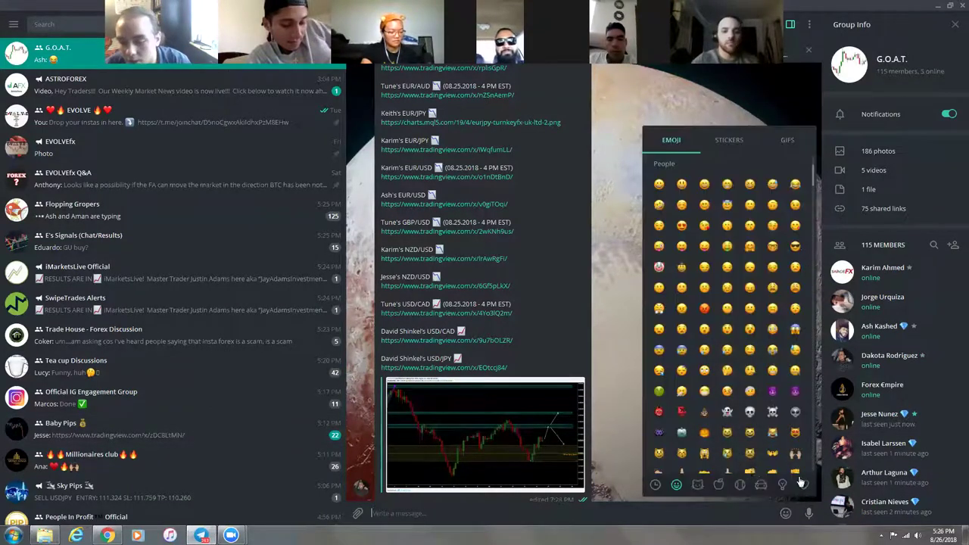
{"action": "left_click", "coordinate": [800, 484]}
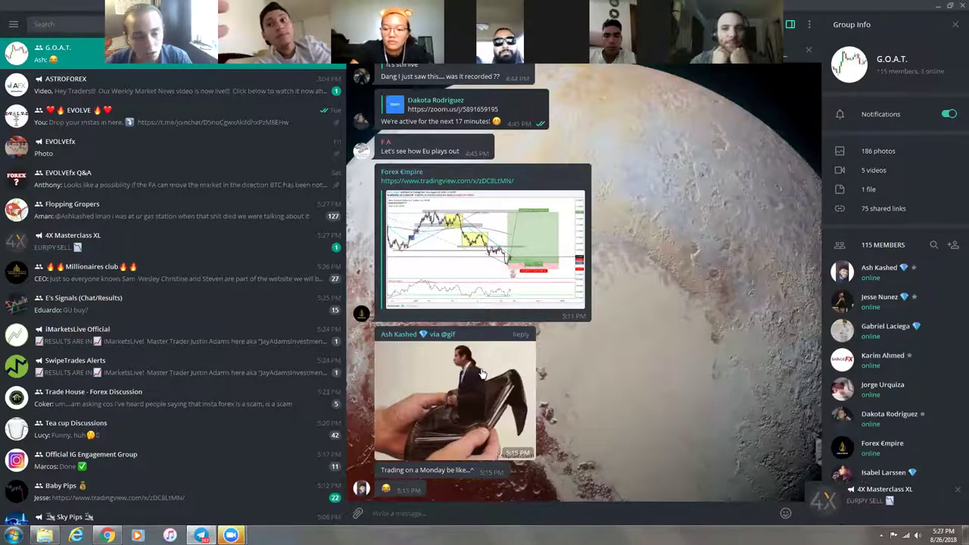
- Open the Baby Pips group chat and read through its unread messages down to the latest shared chart
{"action": "scroll", "coordinate": [259, 365], "scroll_direction": "down", "scroll_amount": 3}
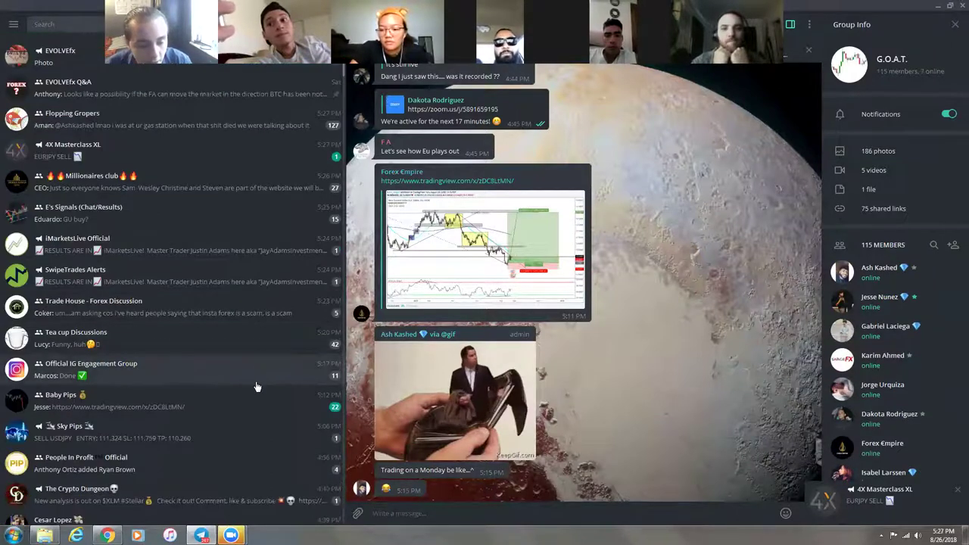
{"action": "left_click", "coordinate": [254, 404]}
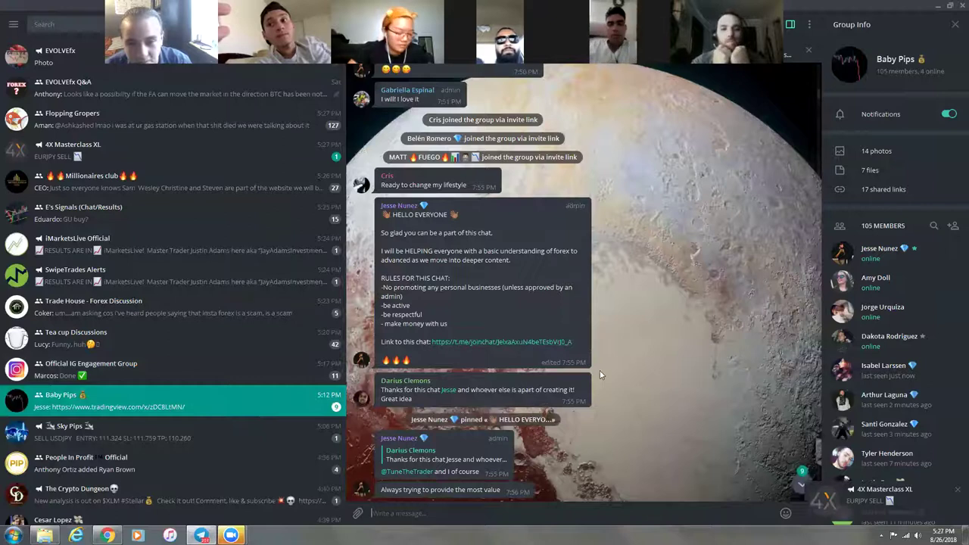
{"action": "scroll", "coordinate": [576, 371], "scroll_direction": "down", "scroll_amount": 5}
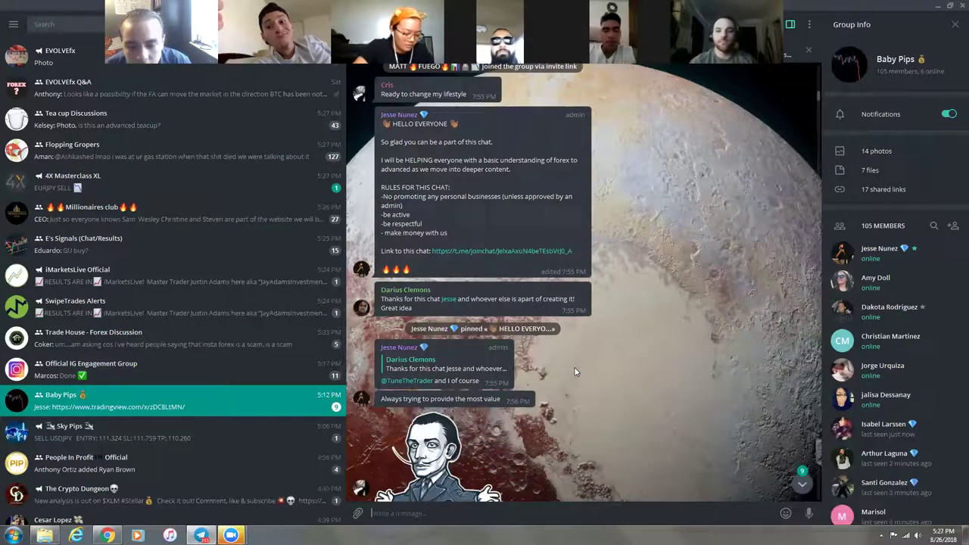
{"action": "scroll", "coordinate": [574, 371], "scroll_direction": "down", "scroll_amount": 10}
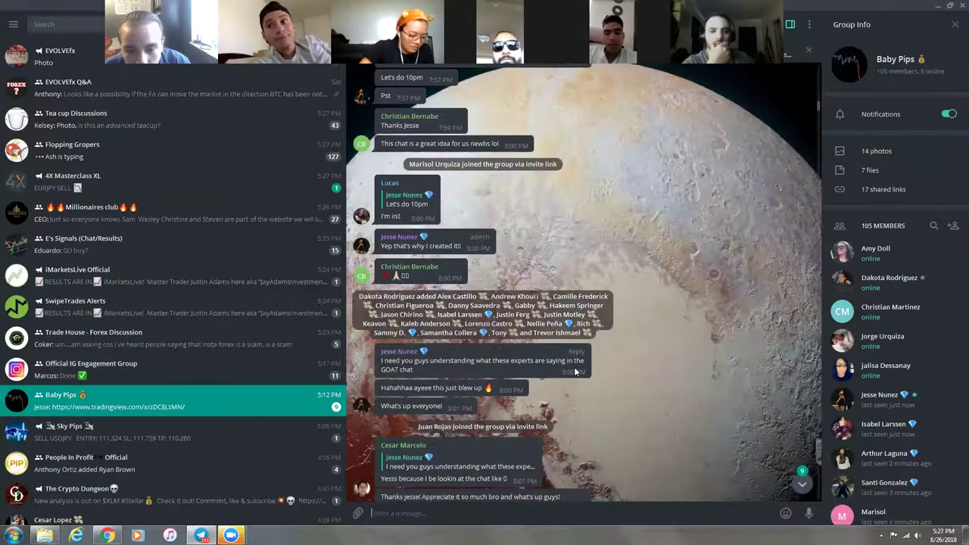
{"action": "scroll", "coordinate": [756, 444], "scroll_direction": "down", "scroll_amount": 1}
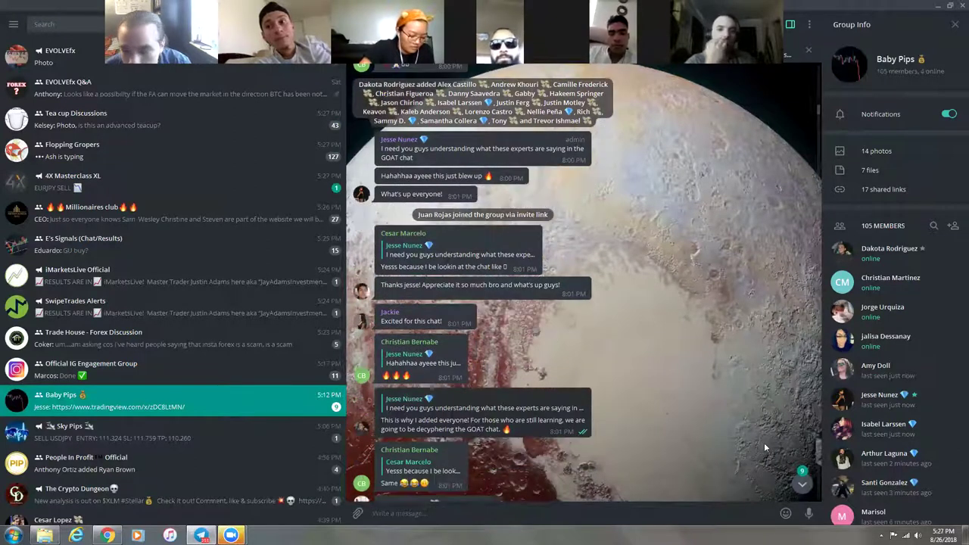
{"action": "left_click", "coordinate": [797, 483]}
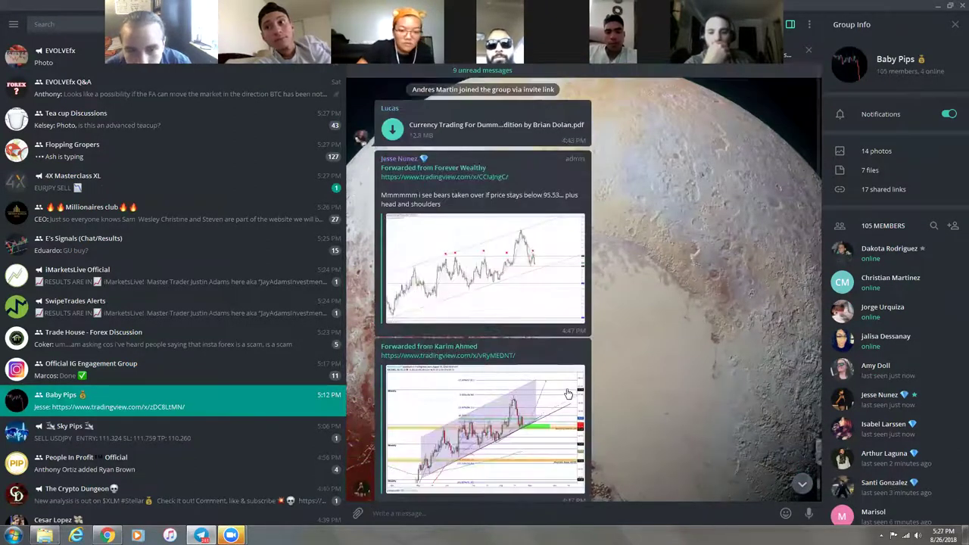
{"action": "scroll", "coordinate": [568, 394], "scroll_direction": "down", "scroll_amount": 3}
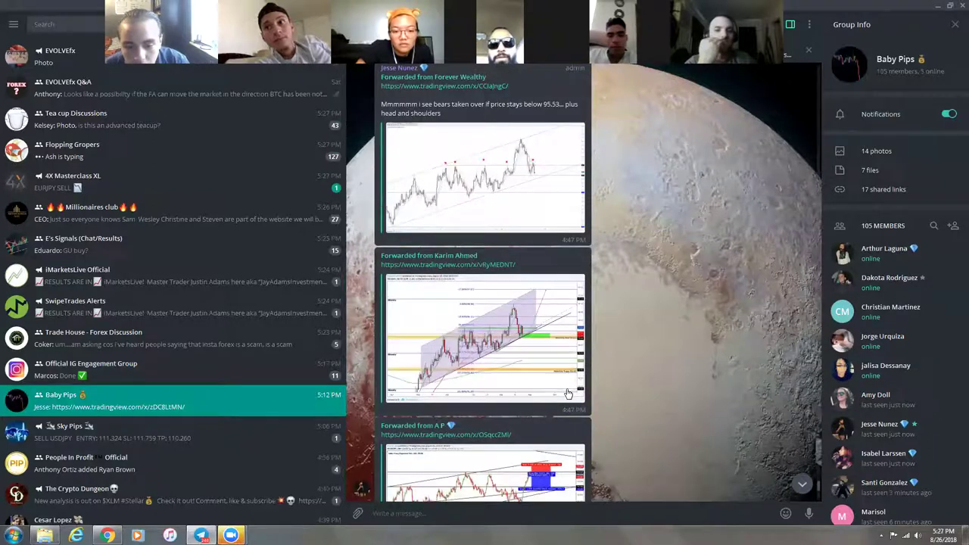
{"action": "scroll", "coordinate": [568, 394], "scroll_direction": "down", "scroll_amount": 5}
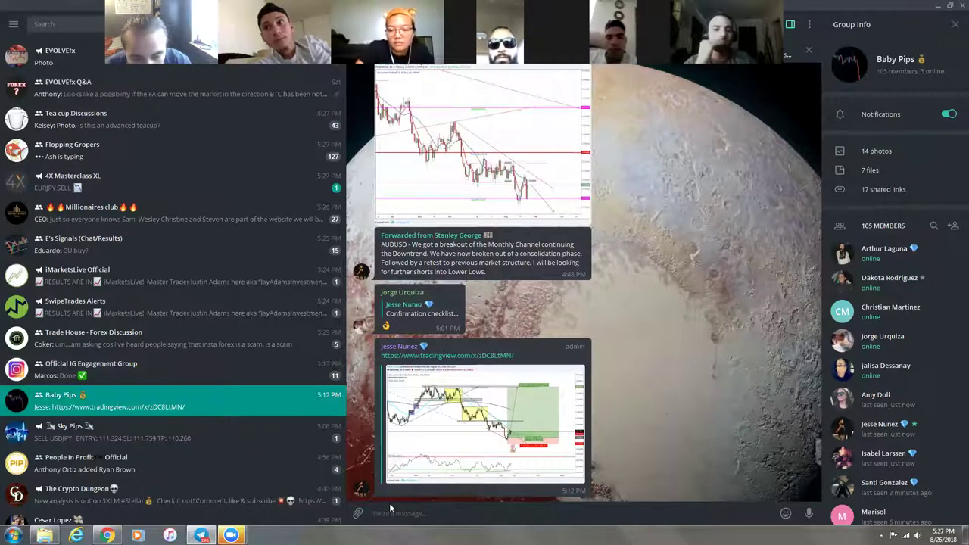
- Attach the Fib image from the My Trading folder on drive E: to a new Baby Pips message
{"action": "left_click", "coordinate": [358, 513]}
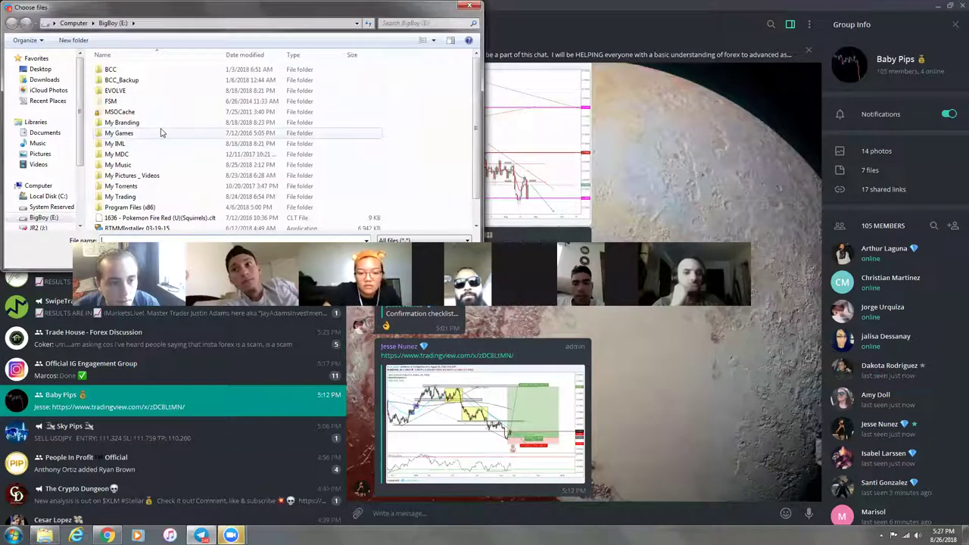
{"action": "double_click", "coordinate": [132, 174]}
{"action": "left_click", "coordinate": [112, 22]}
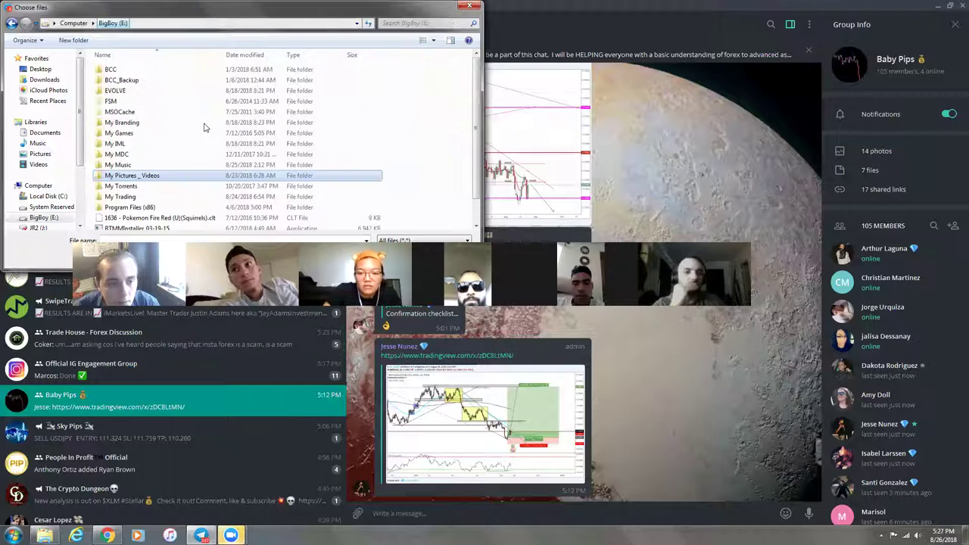
{"action": "double_click", "coordinate": [158, 199]}
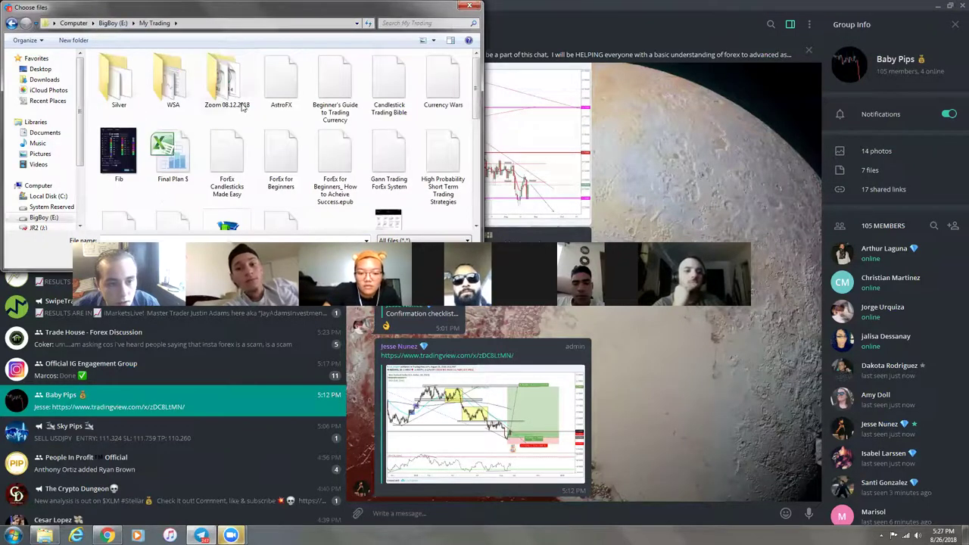
{"action": "left_click", "coordinate": [118, 155]}
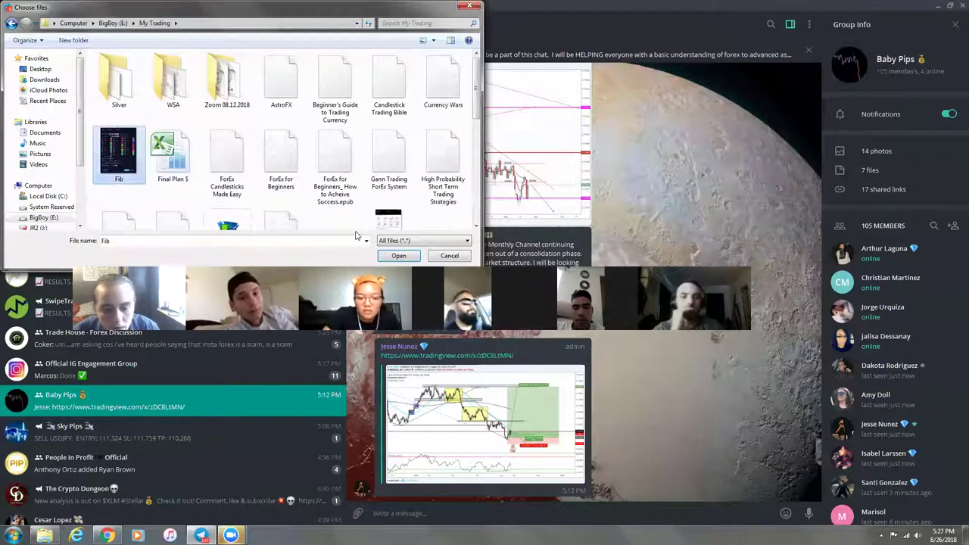
{"action": "key", "text": "Return"}
- Caption the attached image "Fib retracement" and send it to the Baby Pips group
{"action": "type", "text": "Fib retra"}
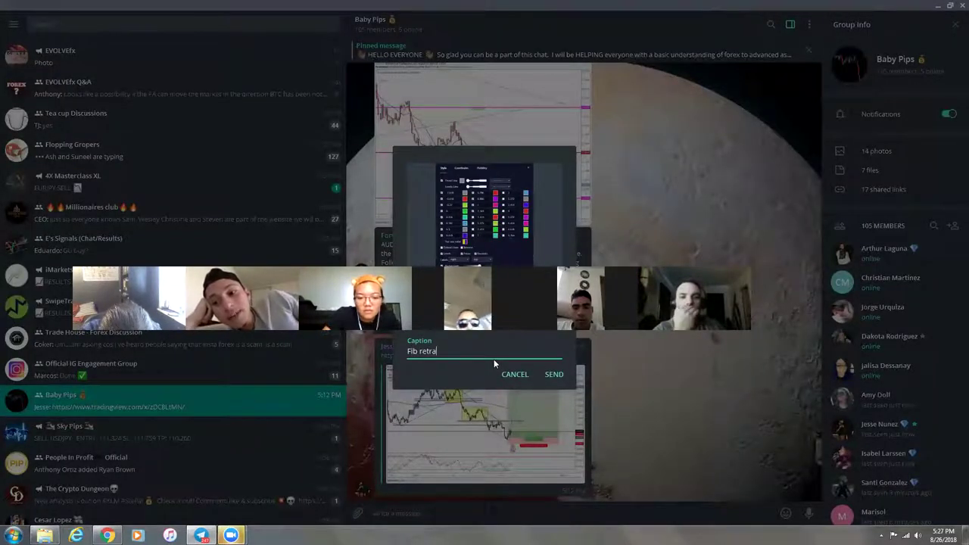
{"action": "type", "text": "cement"}
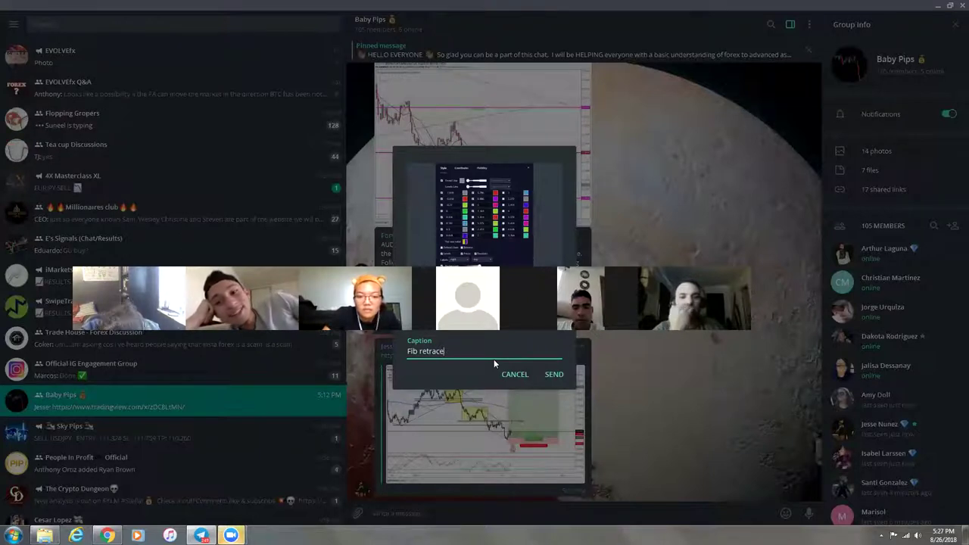
{"action": "left_click", "coordinate": [555, 374]}
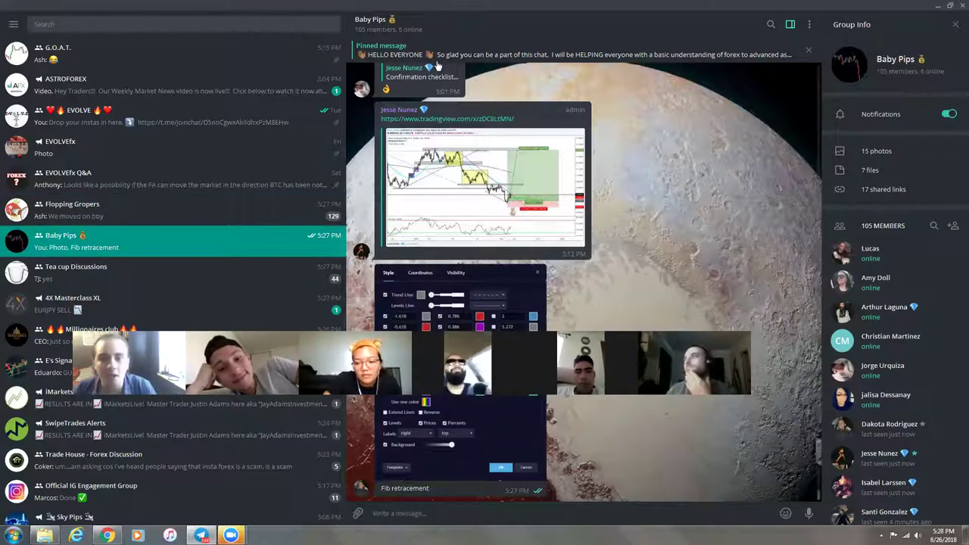
- Open the pinned welcome message in Baby Pips and copy the group's invite link from it
{"action": "mouse_move", "coordinate": [413, 36]}
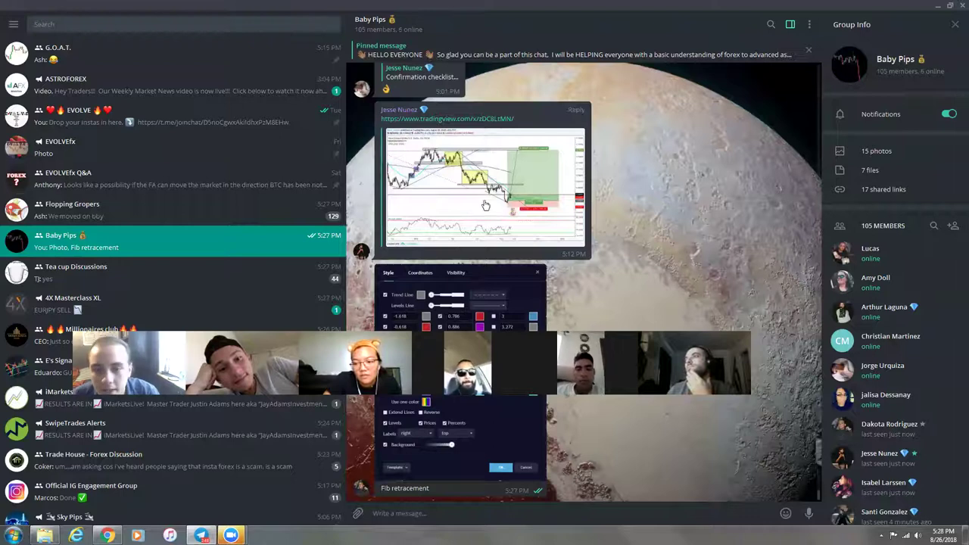
{"action": "left_click", "coordinate": [575, 55]}
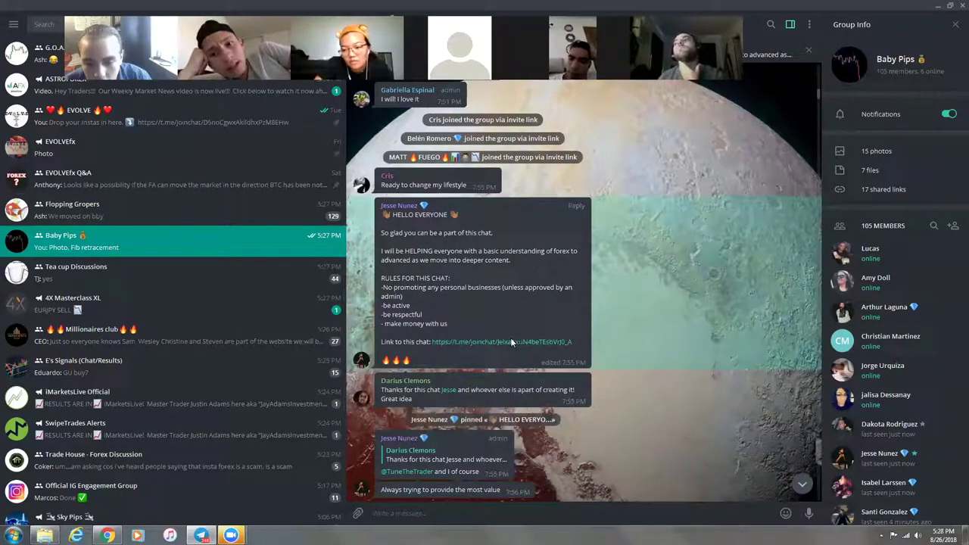
{"action": "right_click", "coordinate": [510, 337]}
{"action": "left_click", "coordinate": [542, 386]}
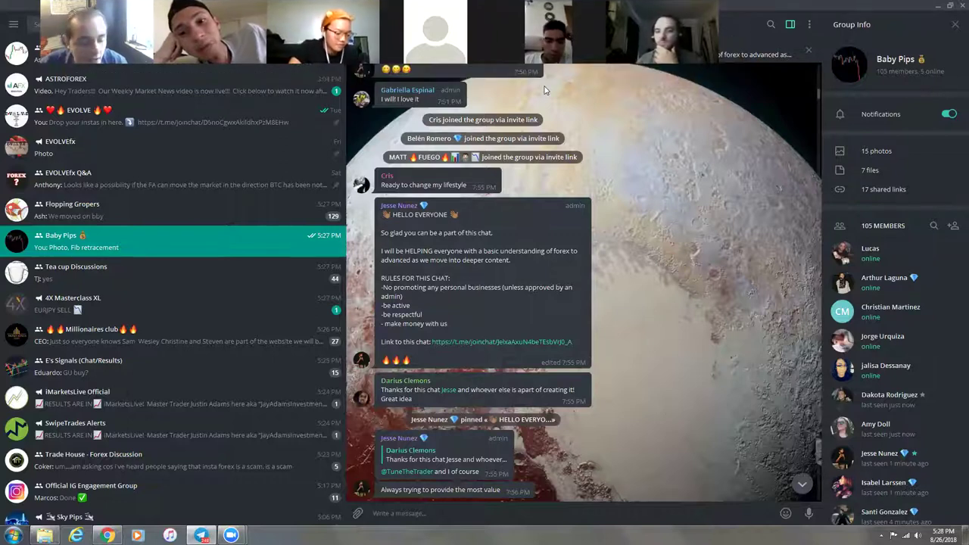
- Check the EURJPY chart in the browser, and return to the newest messages in Telegram's Baby Pips chat
{"action": "left_click", "coordinate": [108, 535]}
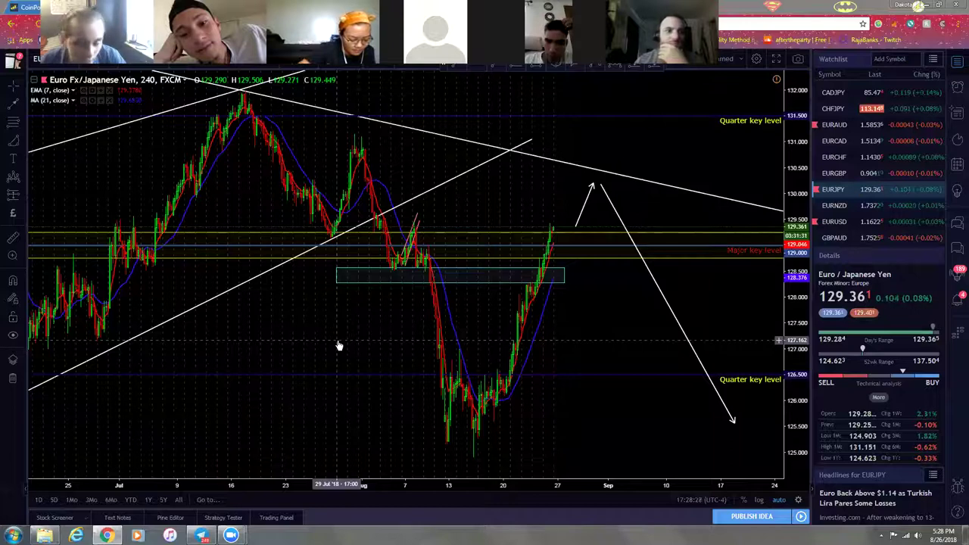
{"action": "key", "text": "alt+Tab"}
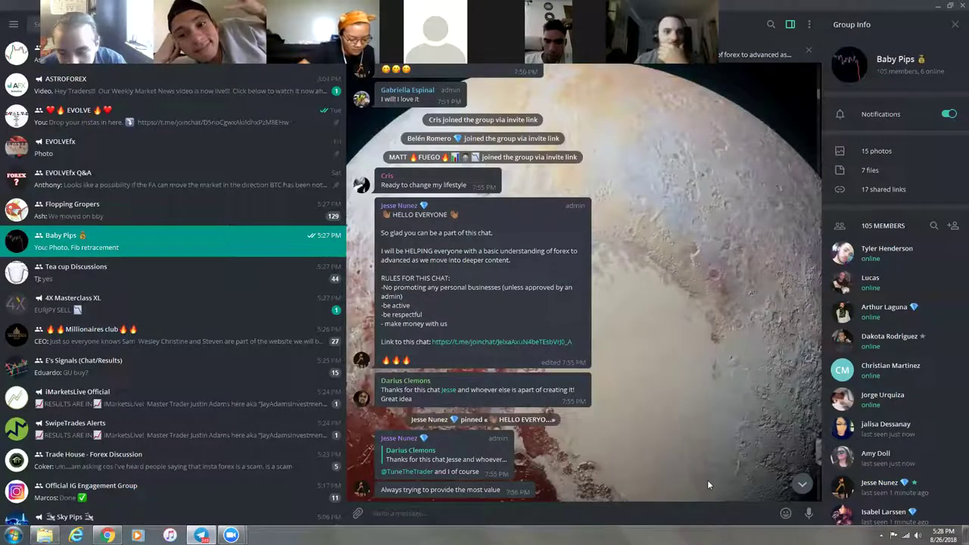
{"action": "left_click", "coordinate": [801, 485]}
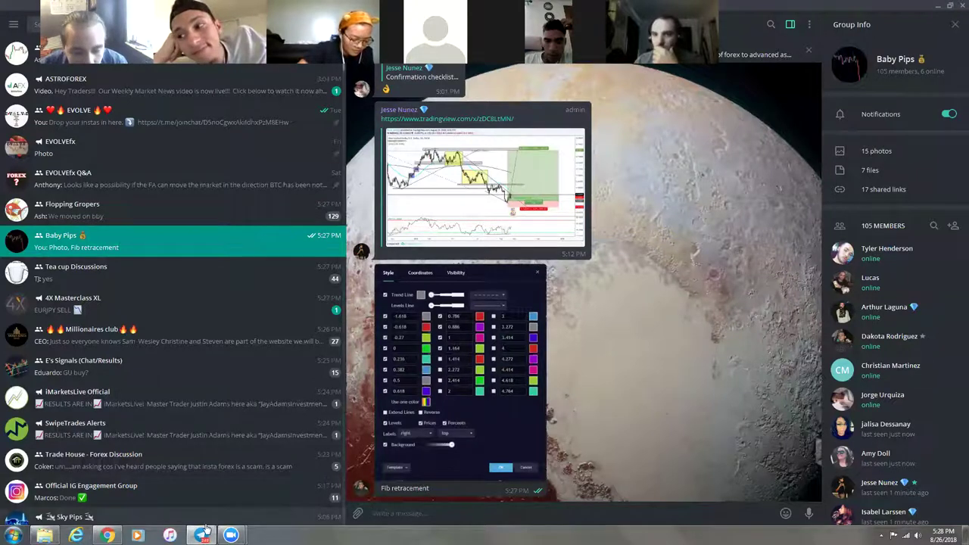
- Dismiss the 25 Elite Options Trading Tactics advert on the EURJPY chart in TradingView, and switch back to the Baby Pips chat in Telegram
{"action": "left_click", "coordinate": [107, 536]}
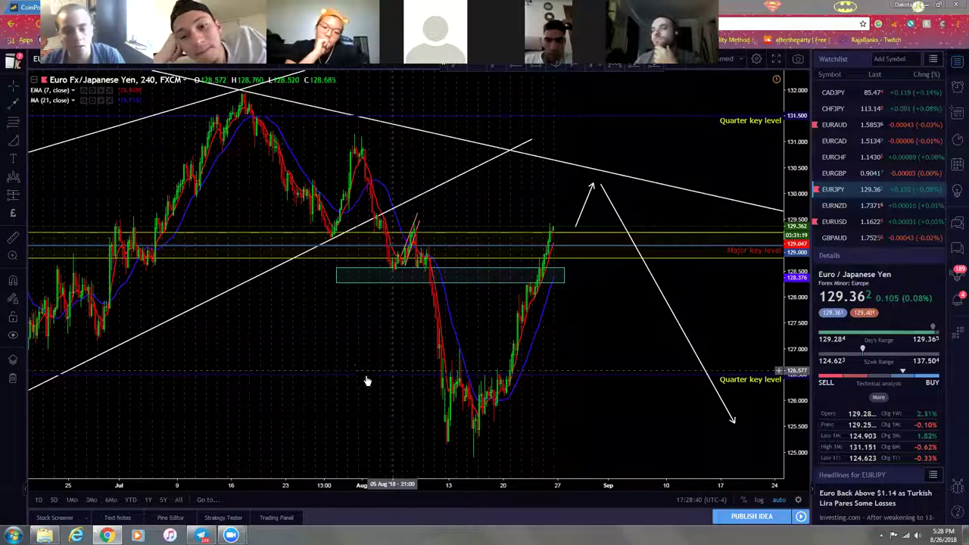
{"action": "left_click_drag", "start_coordinate": [385, 335], "coordinate": [396, 428]}
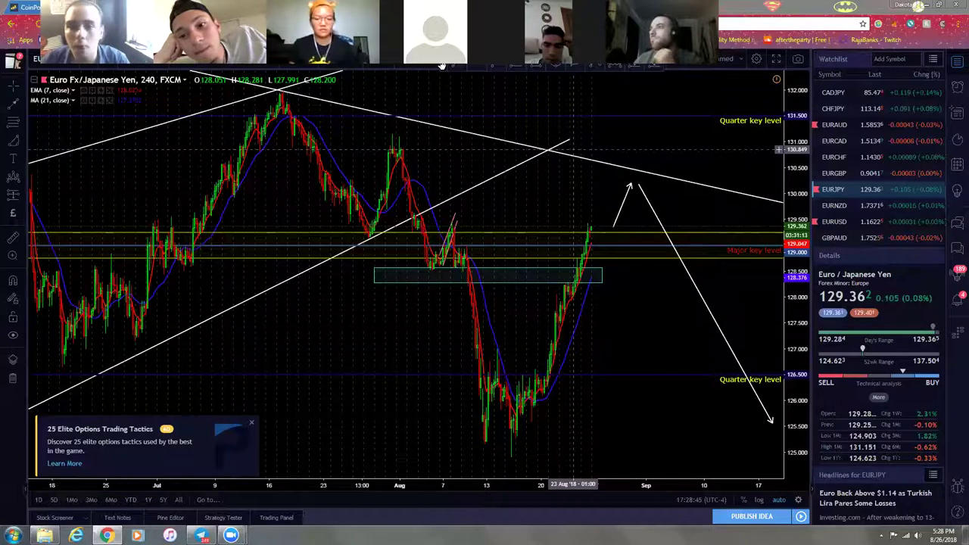
{"action": "left_click", "coordinate": [251, 426]}
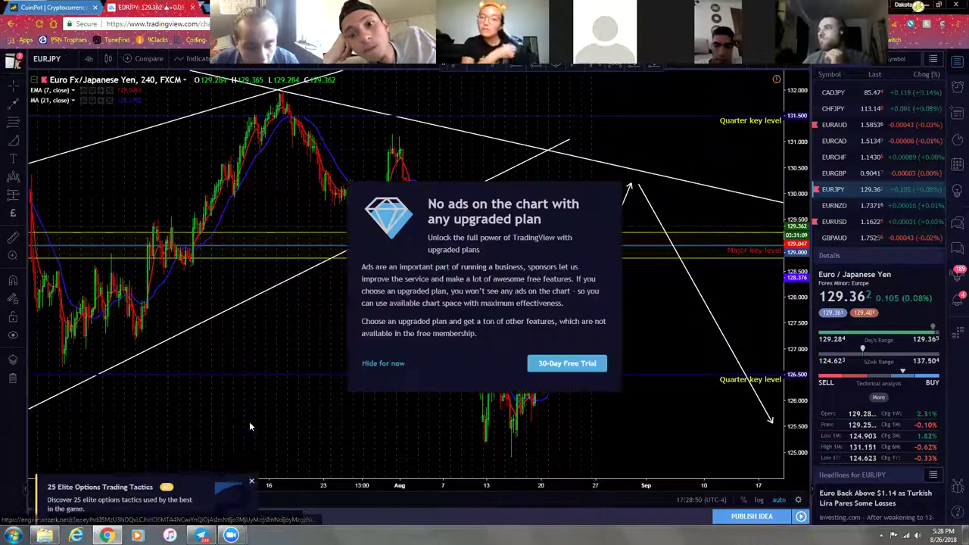
{"action": "left_click", "coordinate": [382, 364]}
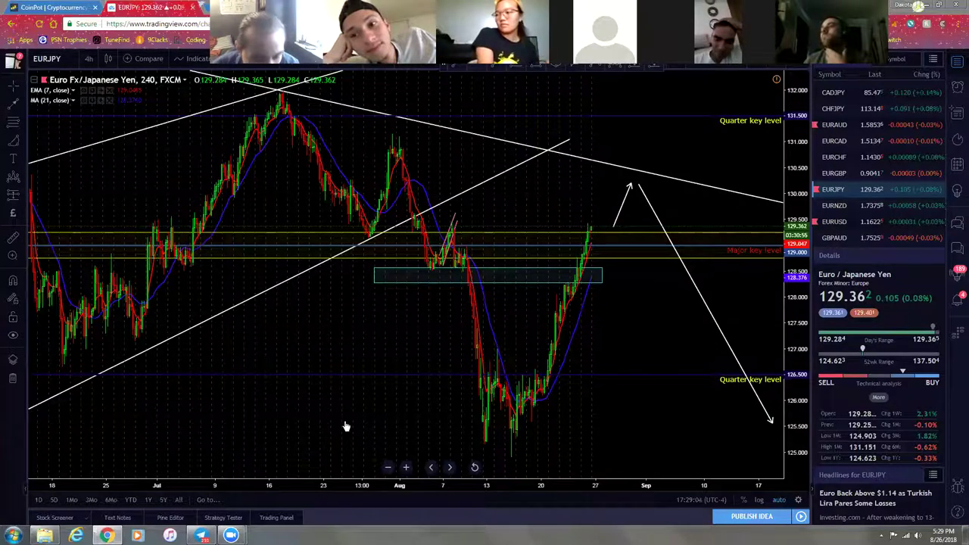
{"action": "left_click", "coordinate": [201, 536]}
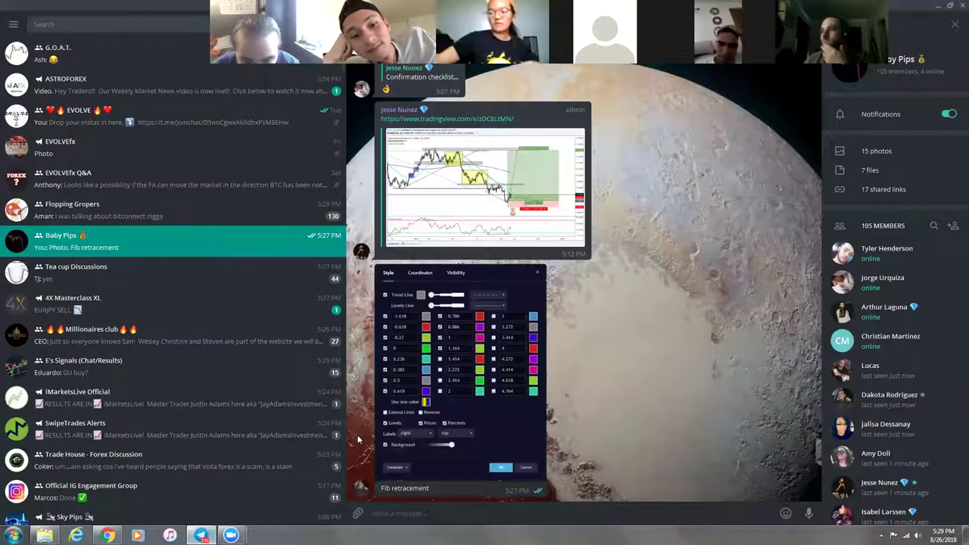